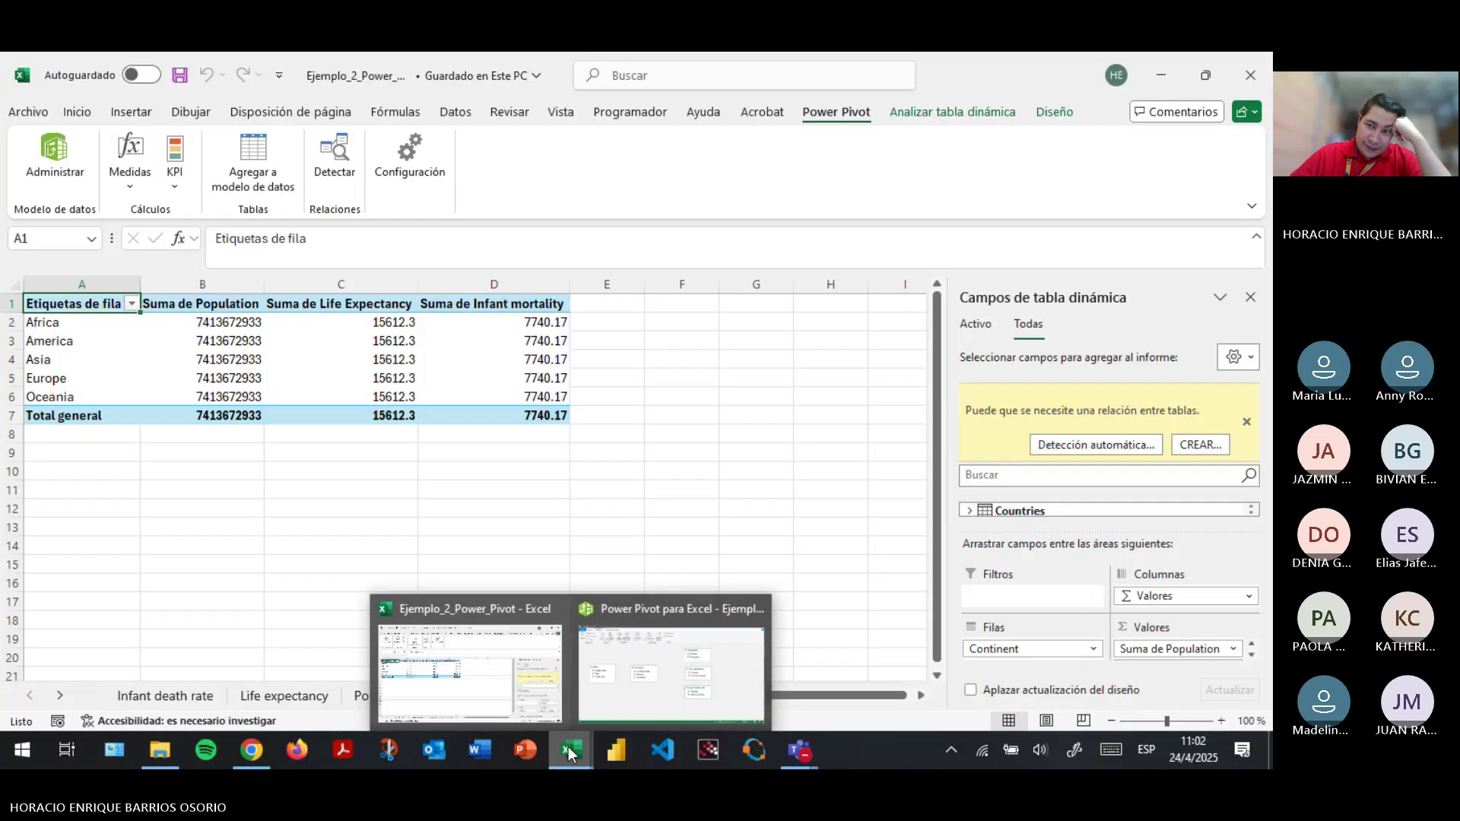
In the Power Pivot diagram, relate the Countries table's Country field to Country in Life_expectancy, Population and Infant_death_rate.
left_click(589, 662)
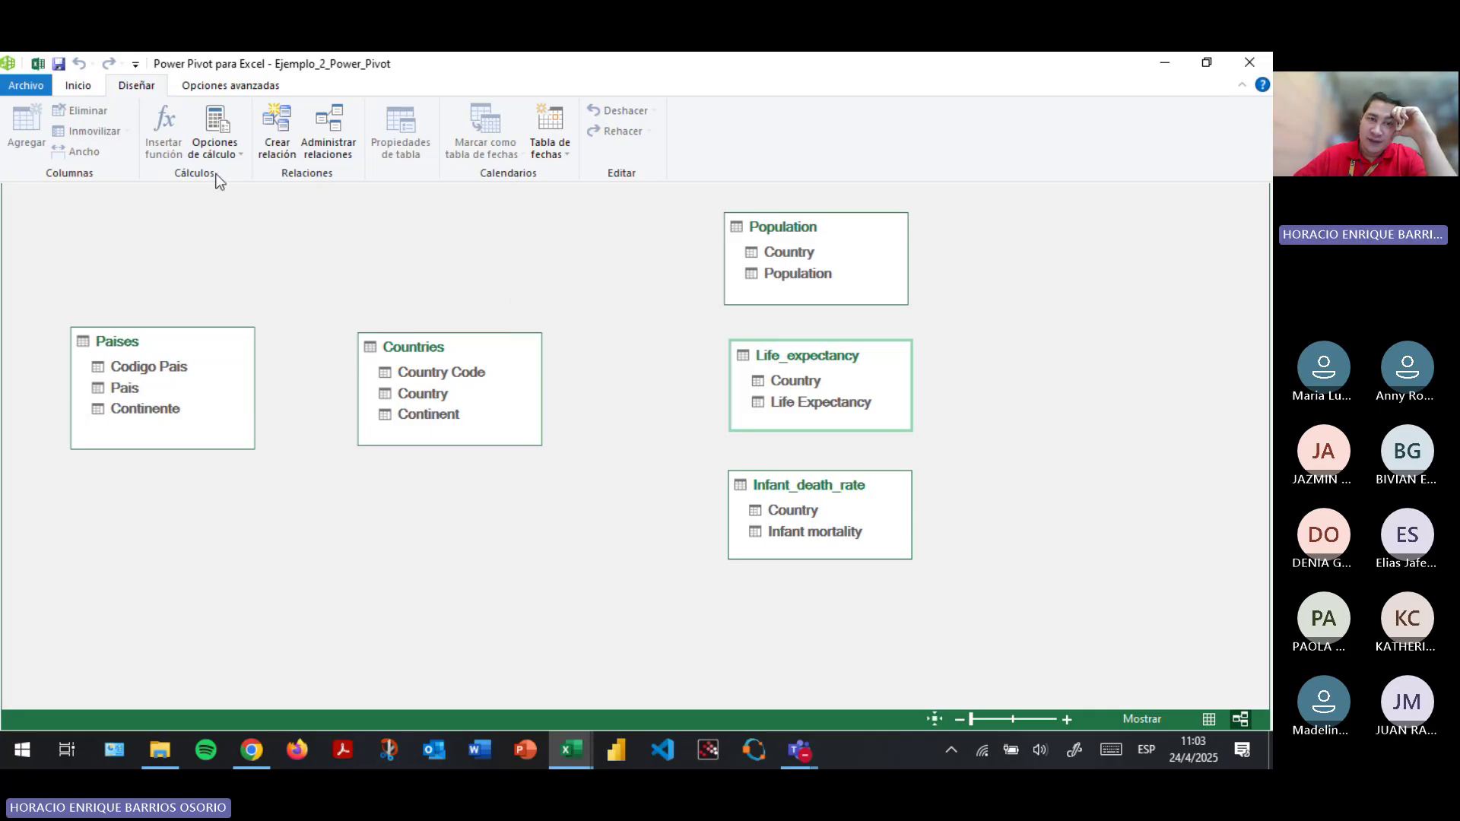
left_click(76, 86)
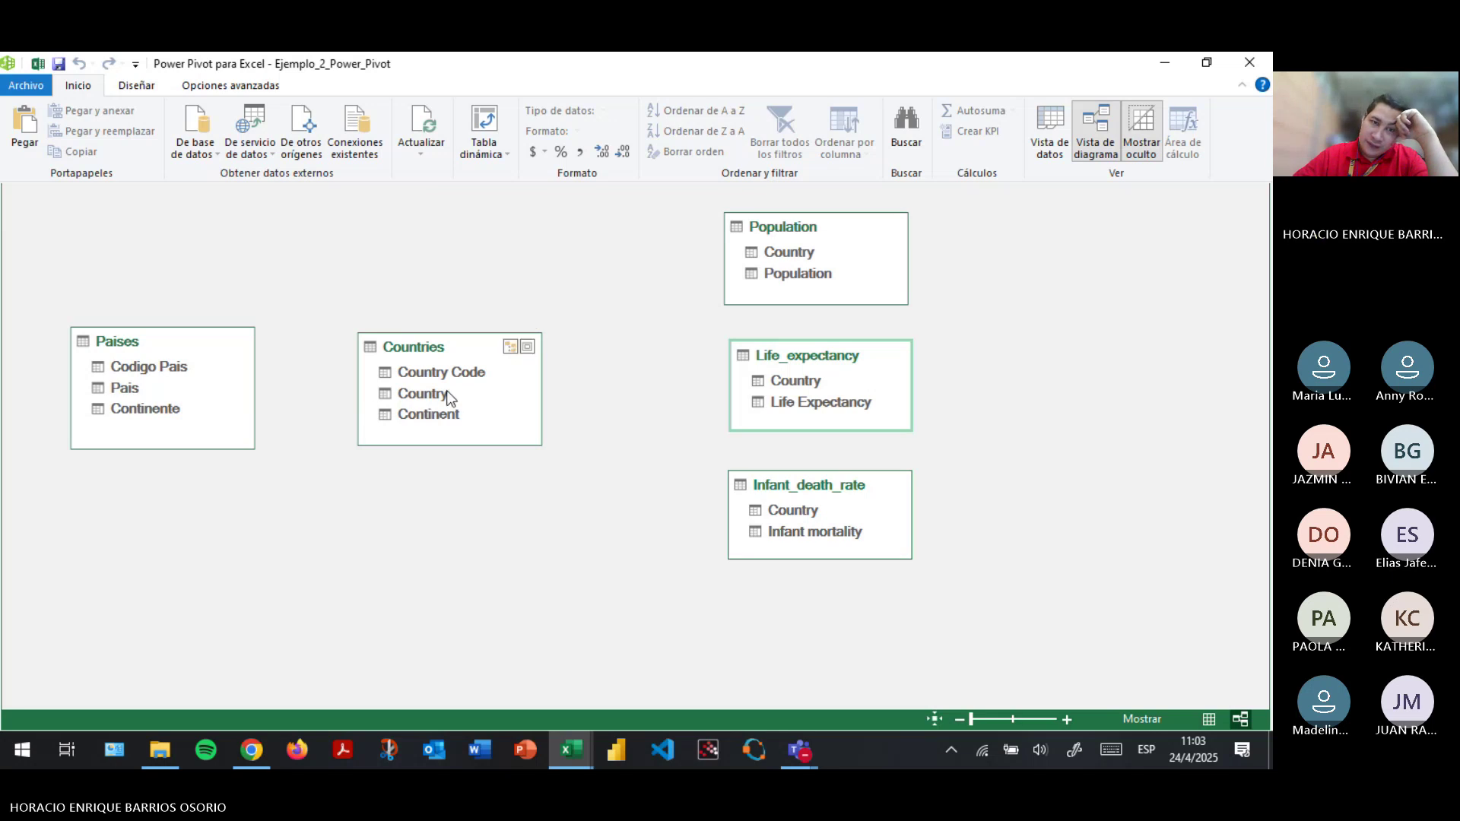
mouse_move(430, 401)
left_mouse_down()
mouse_move(768, 395)
mouse_move(792, 375)
left_mouse_up()
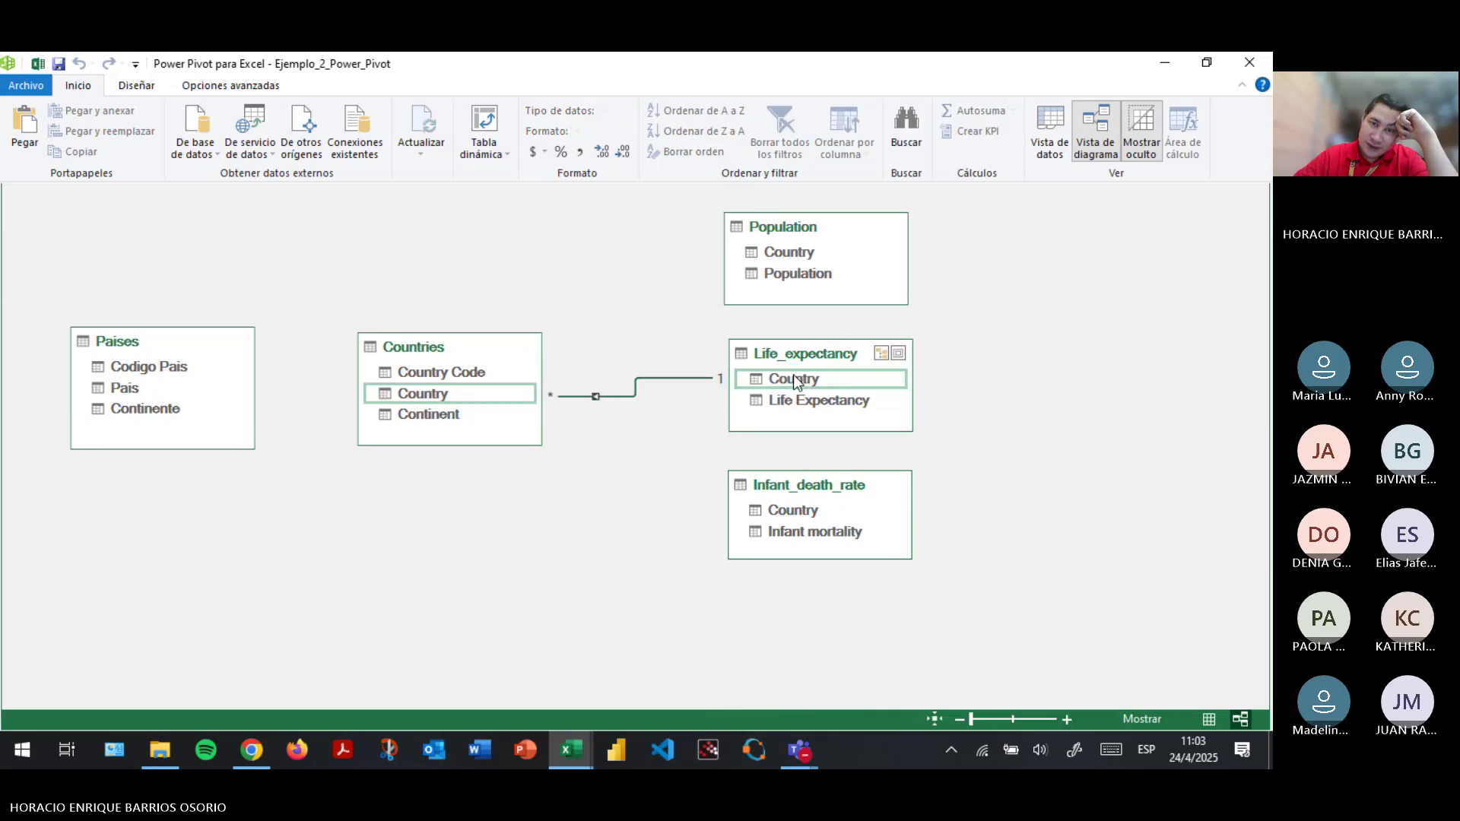
left_click_drag(429, 397, 777, 254)
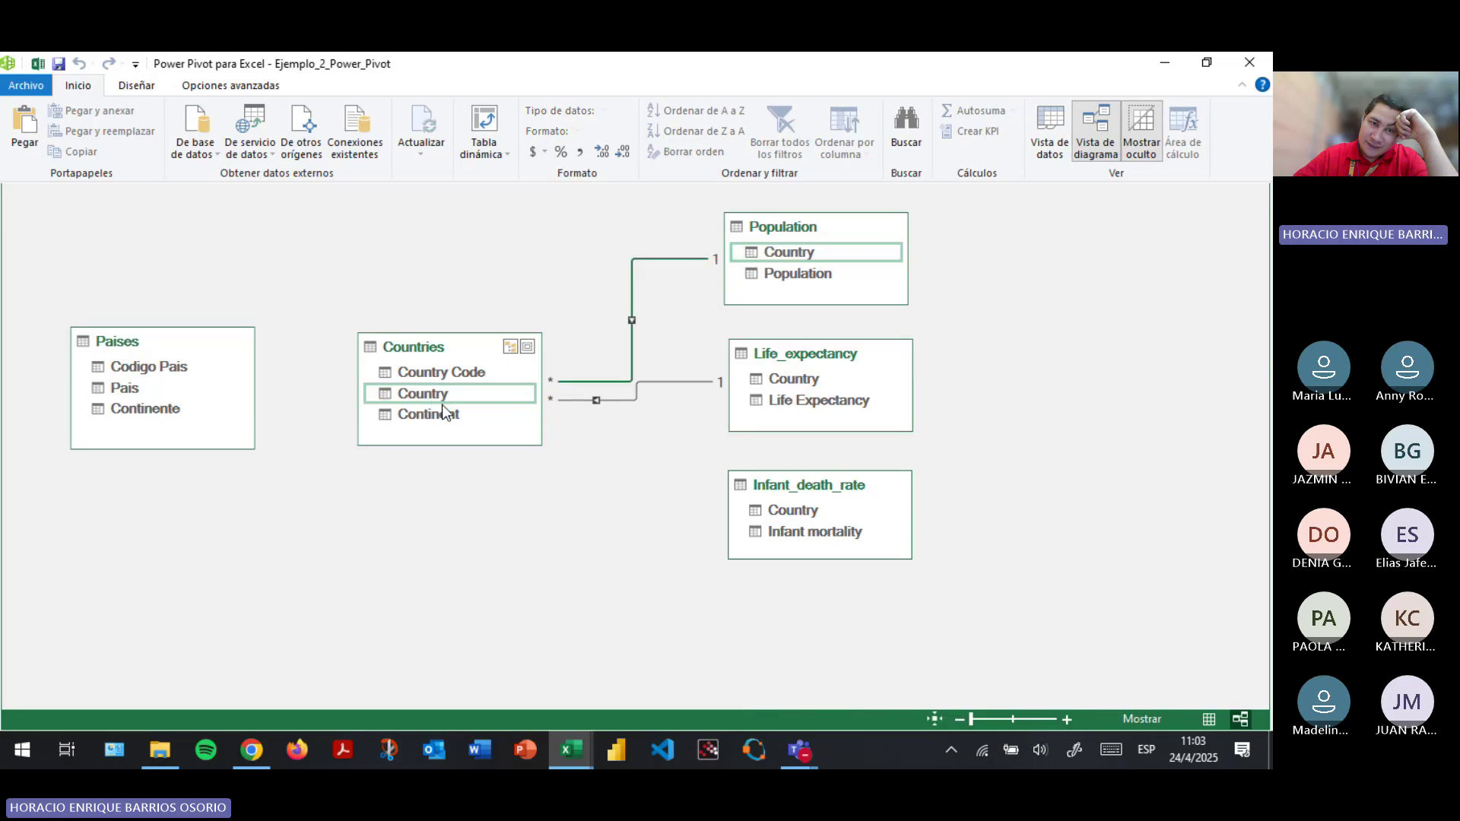
left_click_drag(441, 395, 787, 514)
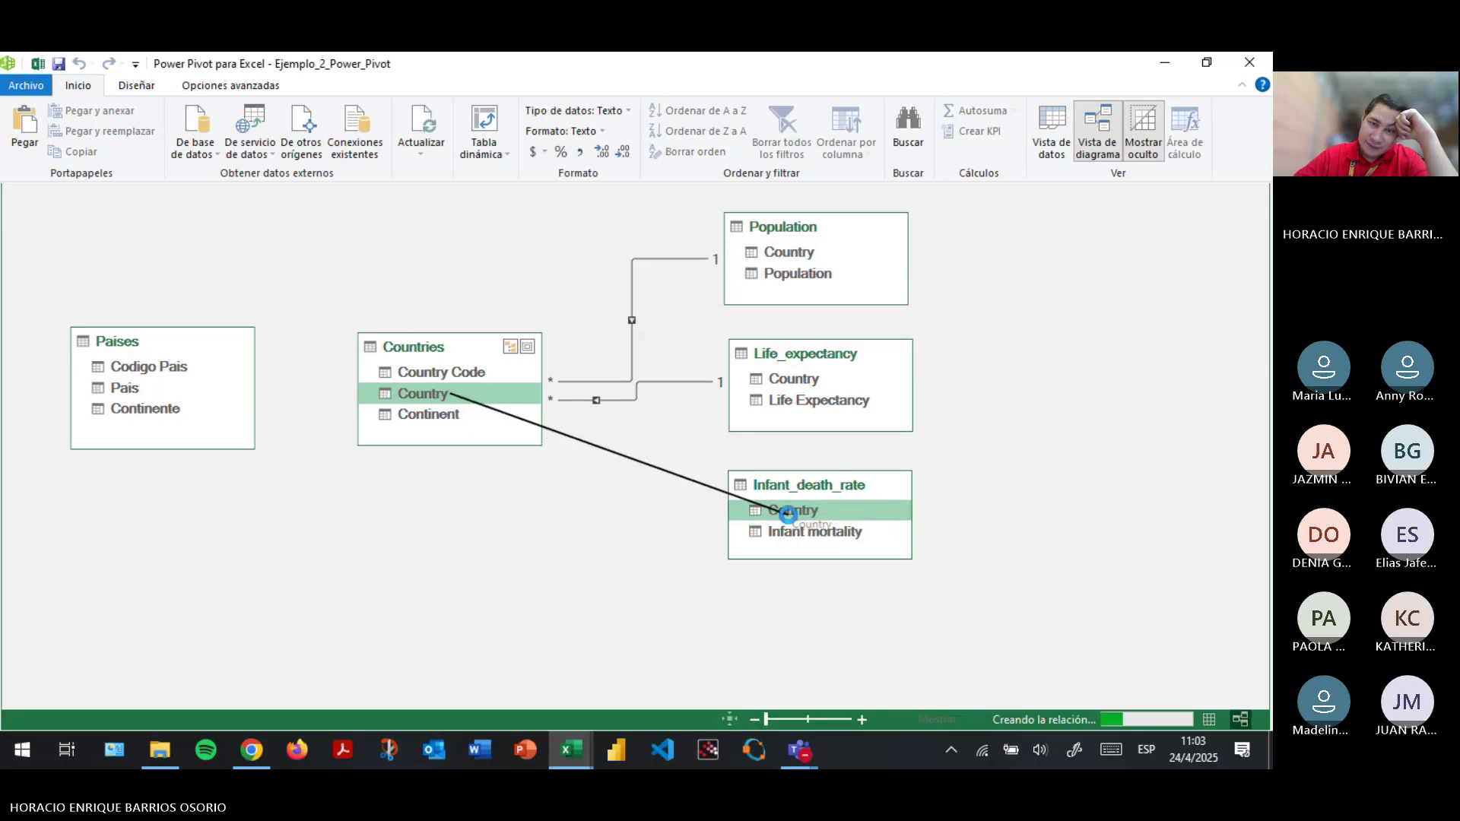
Relate the Country Code field of Countries to the Codigo Pais field of Paises.
left_click(403, 396)
left_click_drag(424, 378, 175, 367)
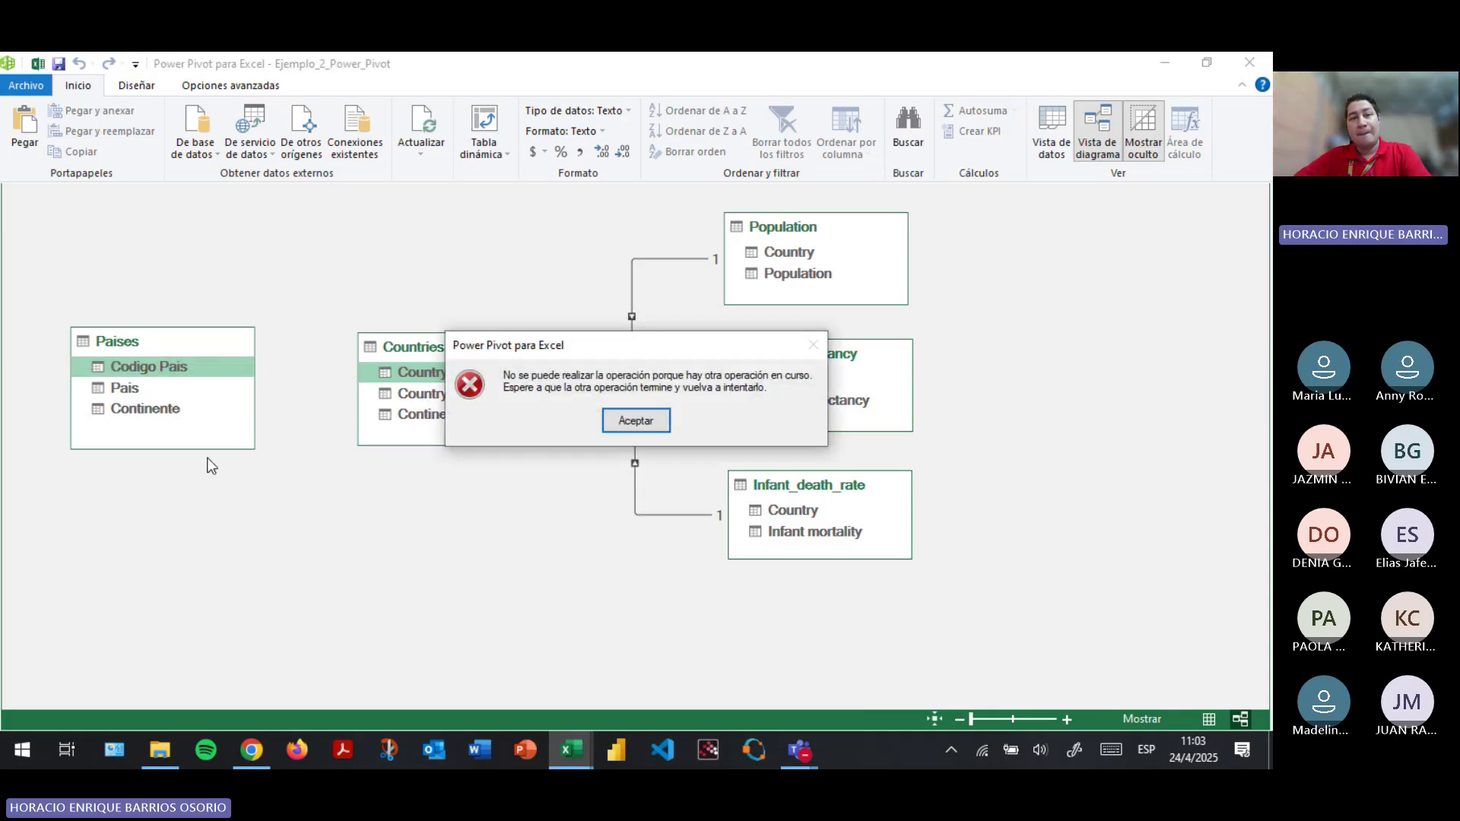
left_click(629, 420)
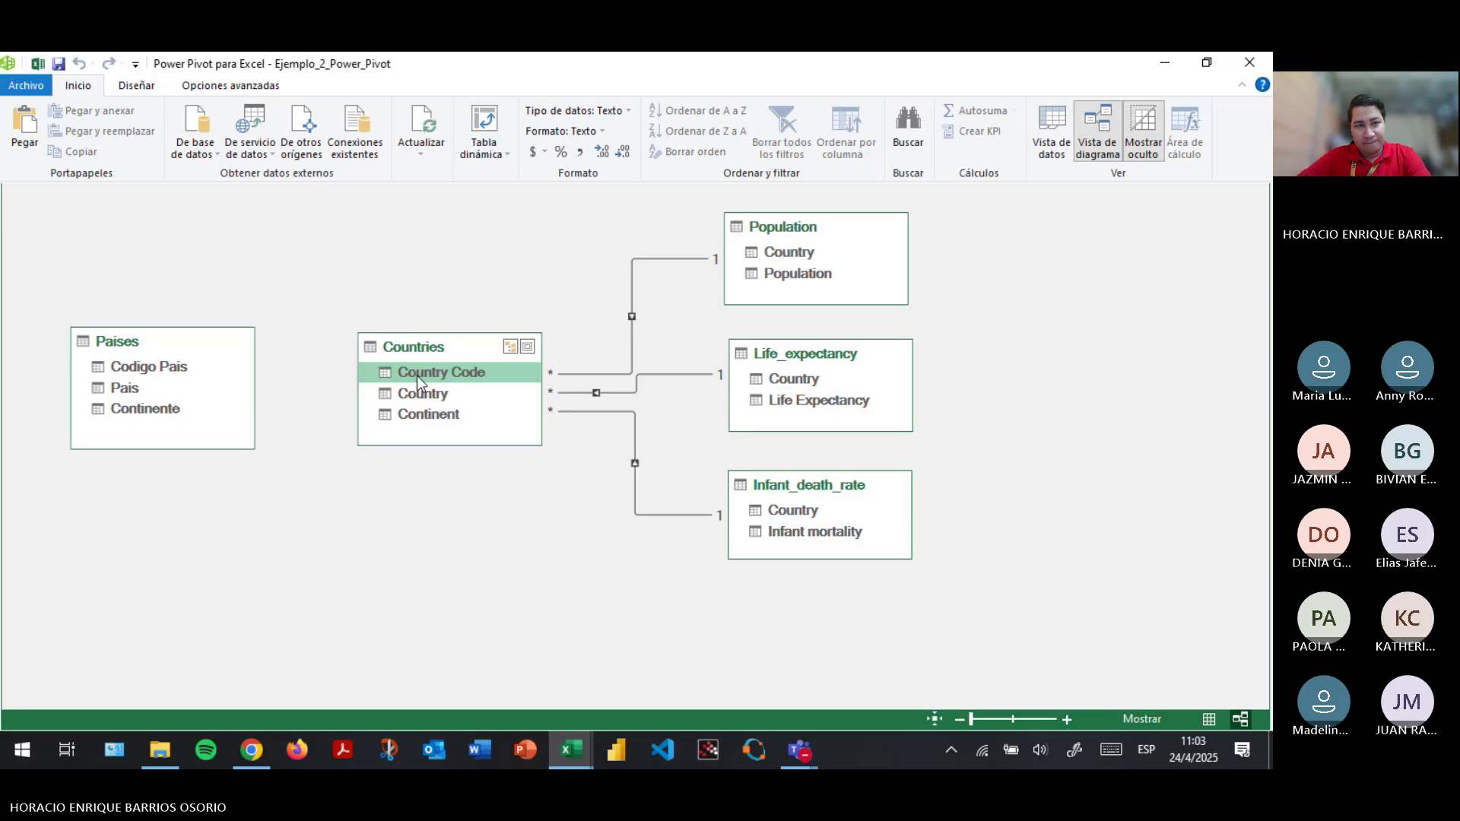
left_click_drag(417, 375, 175, 369)
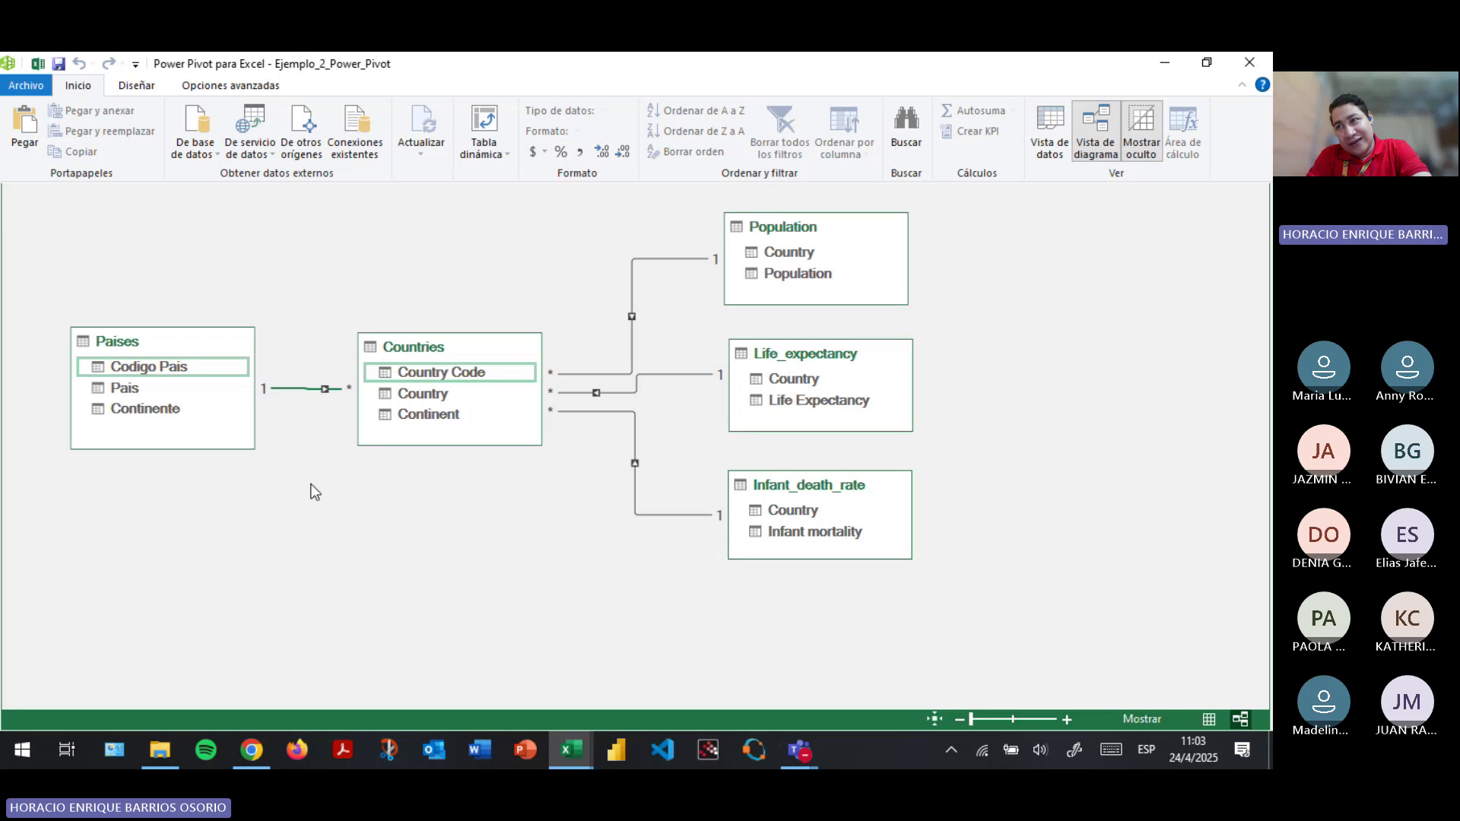
Switch back to the Excel pivot table and dismiss the notice about relationships between tables.
key("alt+Tab")
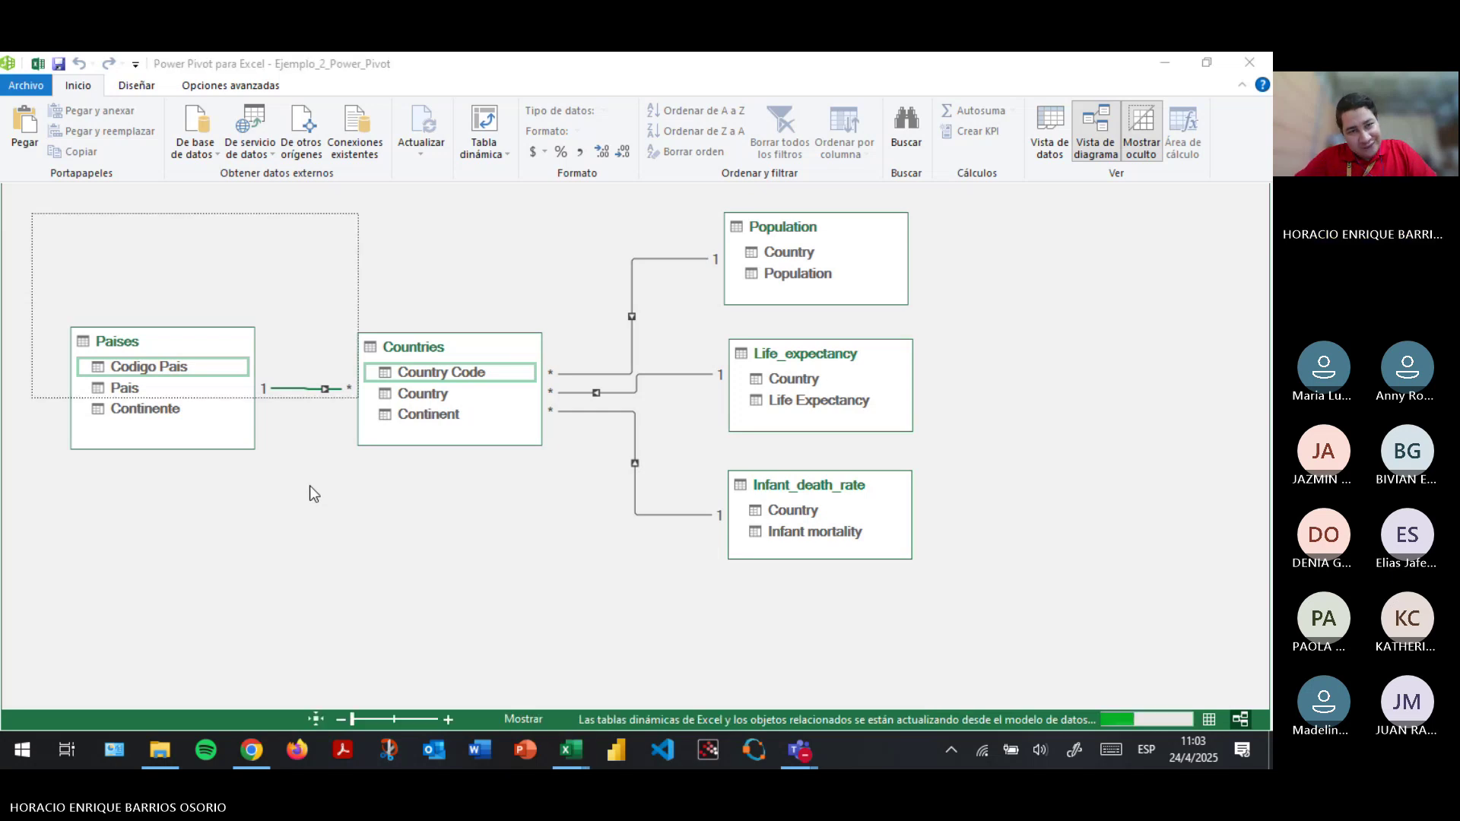
left_click(206, 357)
left_click(392, 397)
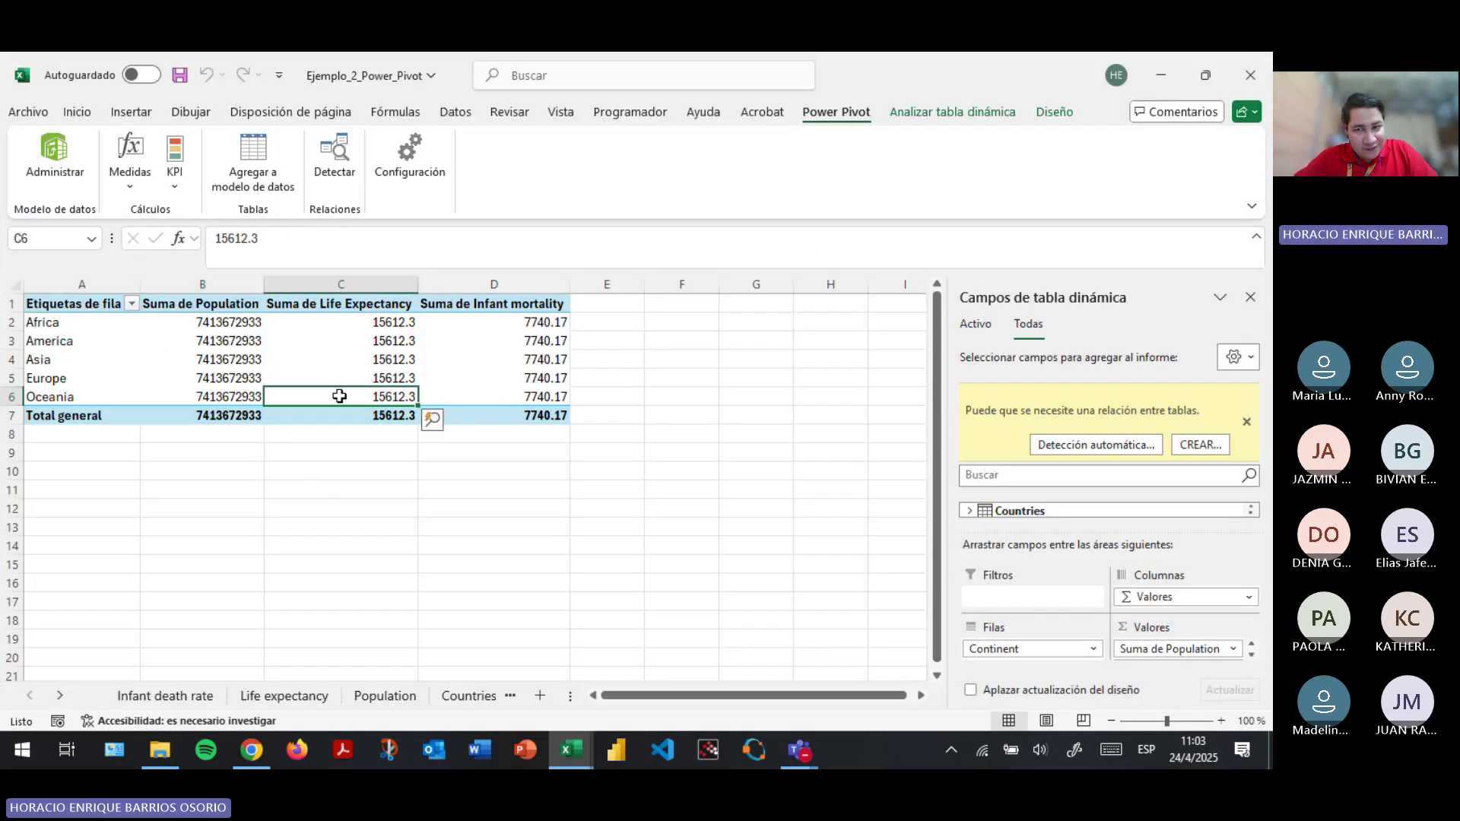
key("alt+Tab")
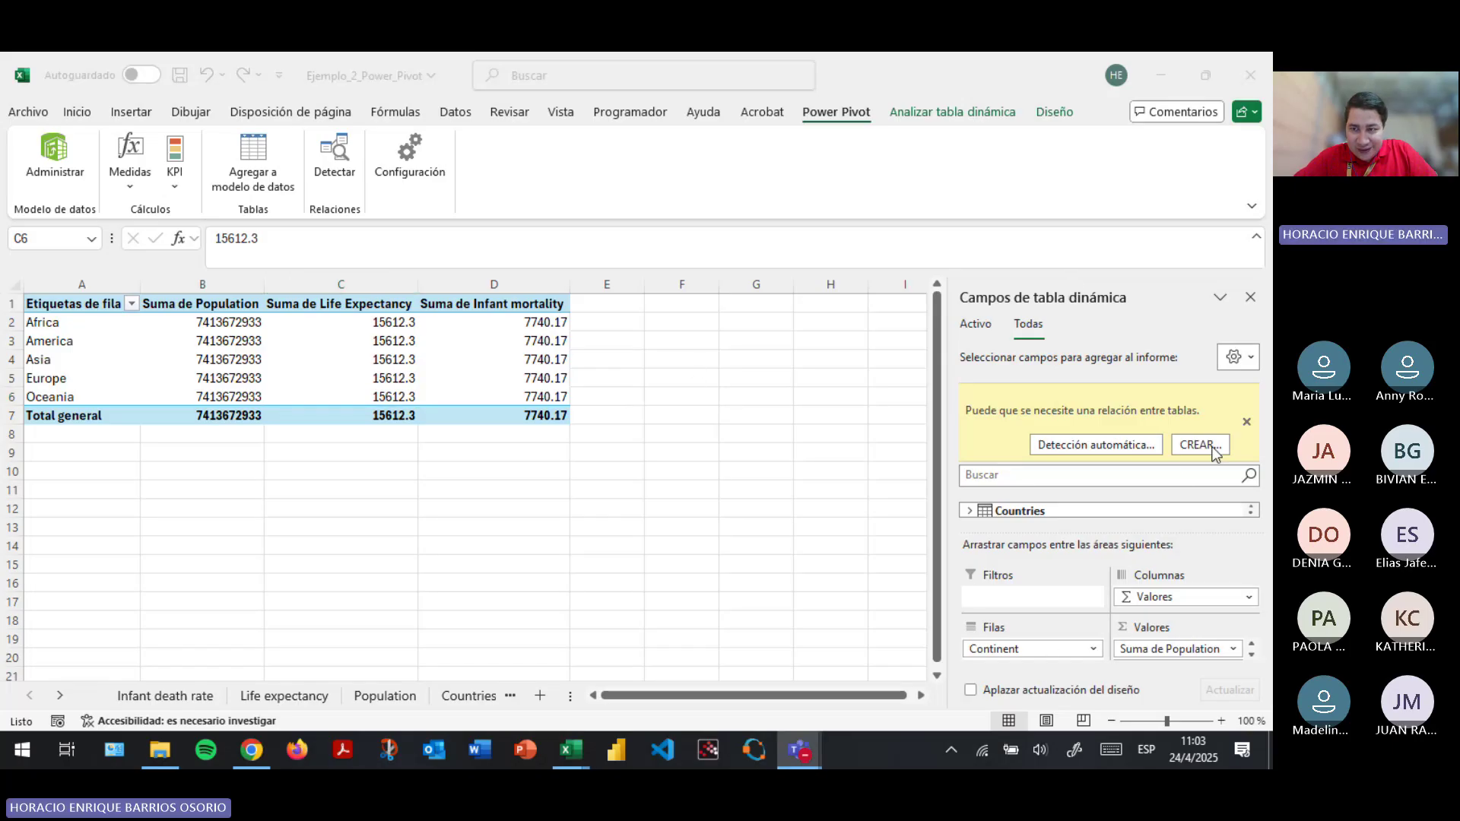
left_click(1233, 428)
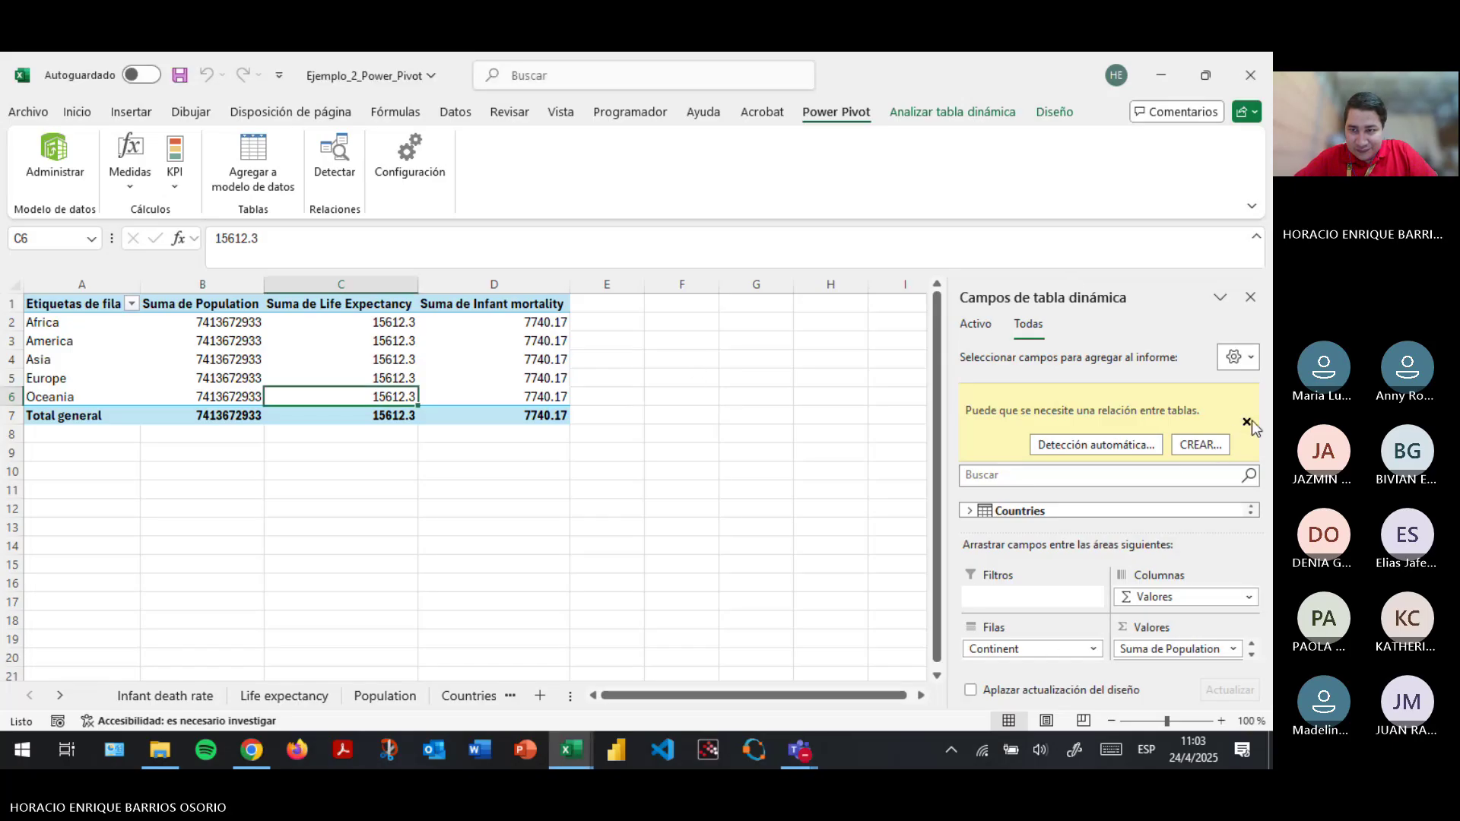
left_click(1247, 422)
Add the Country field from the Countries table to the pivot table rows beneath Continent.
scroll(1061, 494, "down", 2)
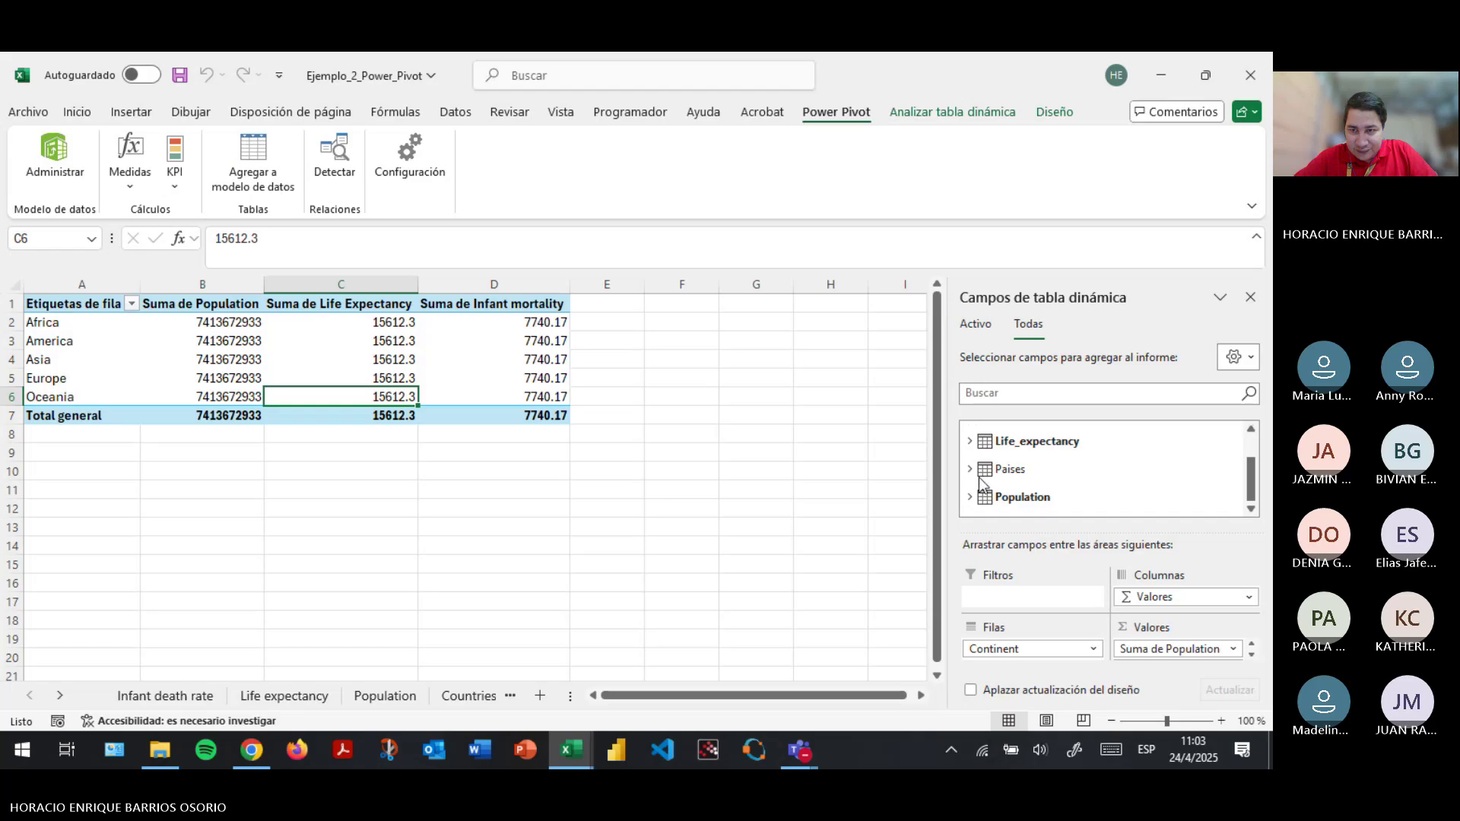
scroll(981, 479, "up", 2)
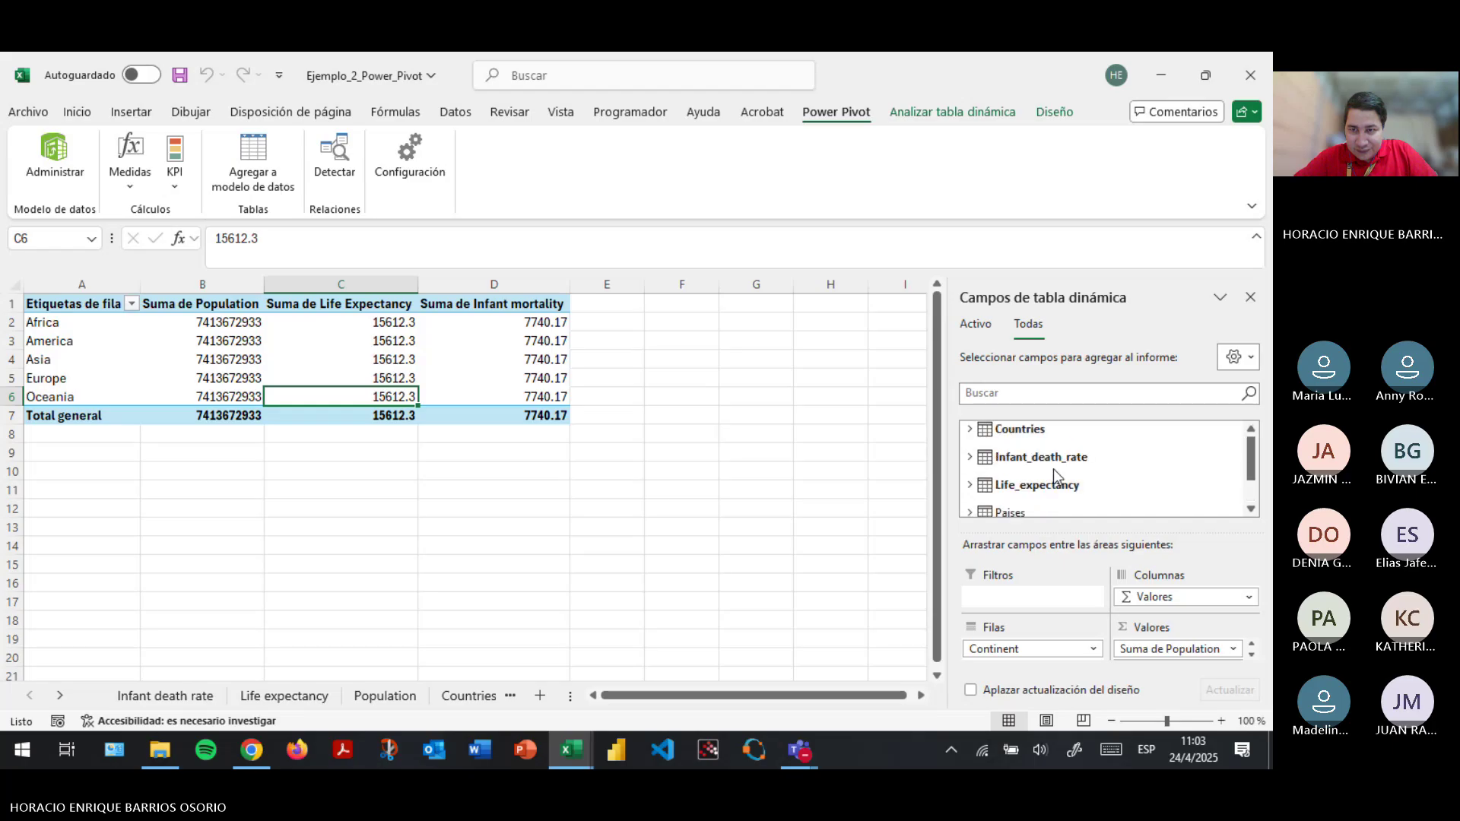
left_click(970, 429)
left_click_drag(1030, 469, 1036, 655)
Examine the population, life expectancy and infant mortality sums down the full list of countries in the pivot table.
left_click(317, 315)
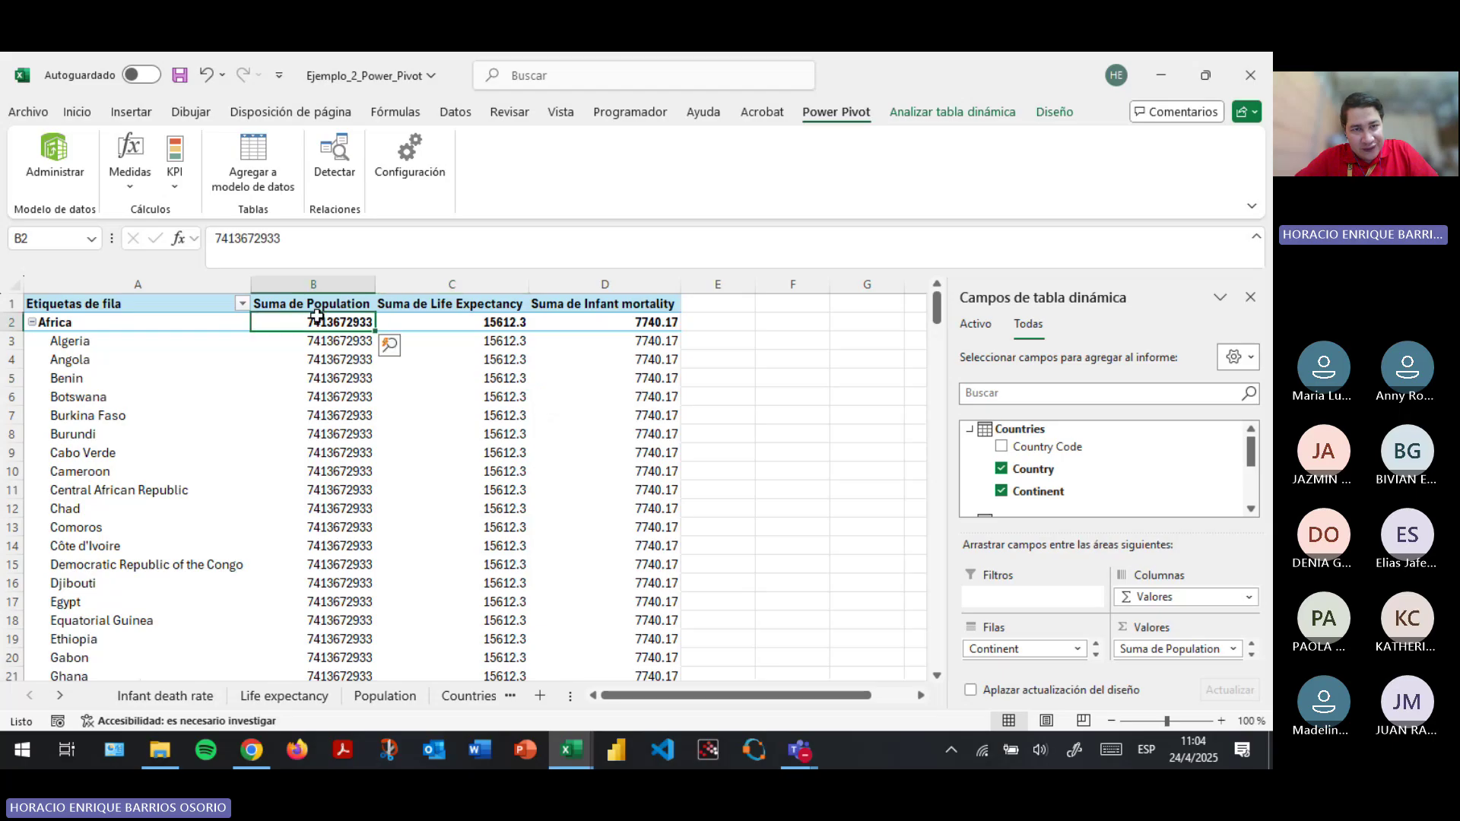
key("ctrl+shift+Down")
key("Right")
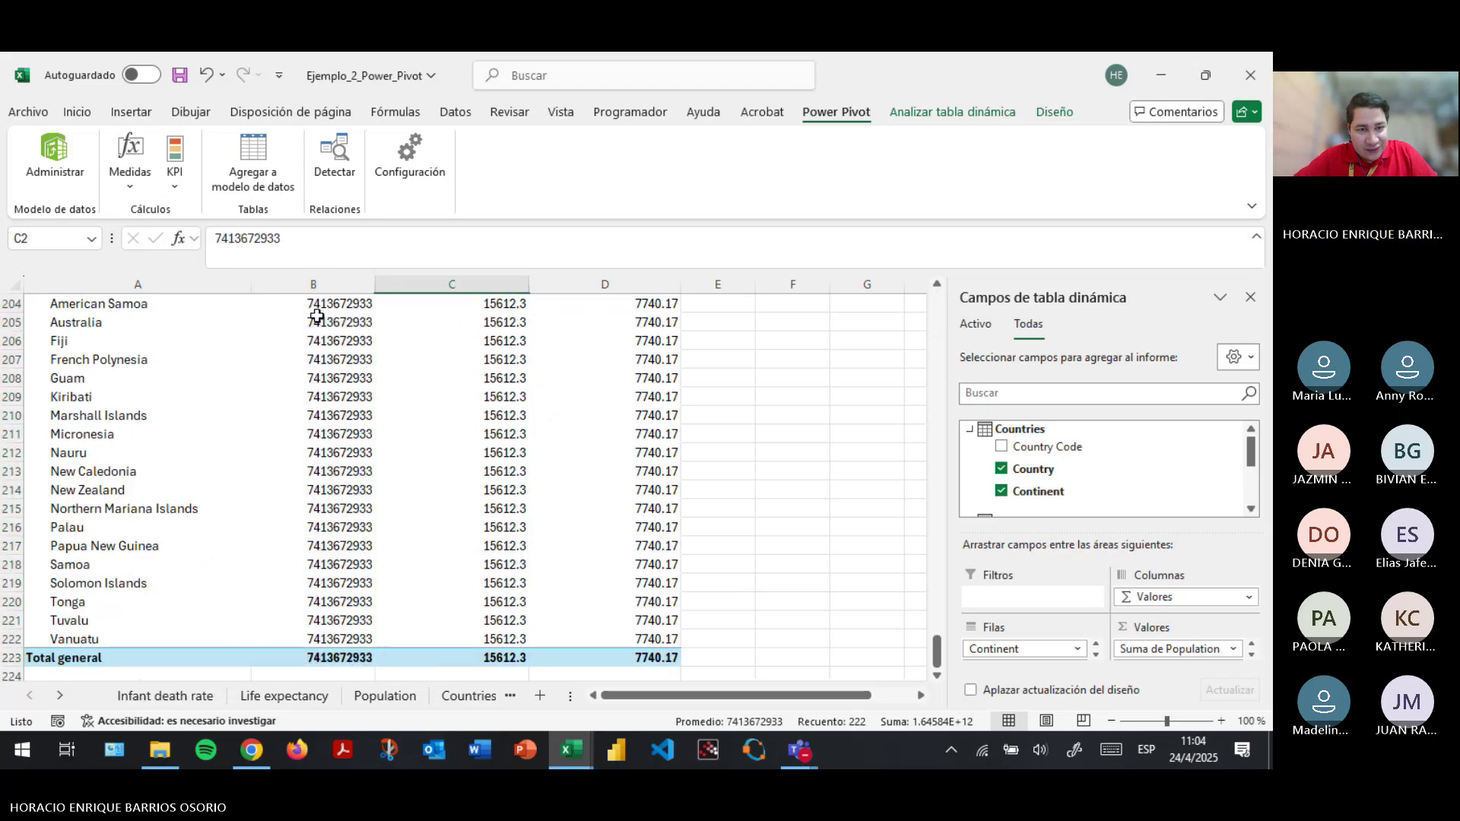
scroll(462, 337, "up", 1)
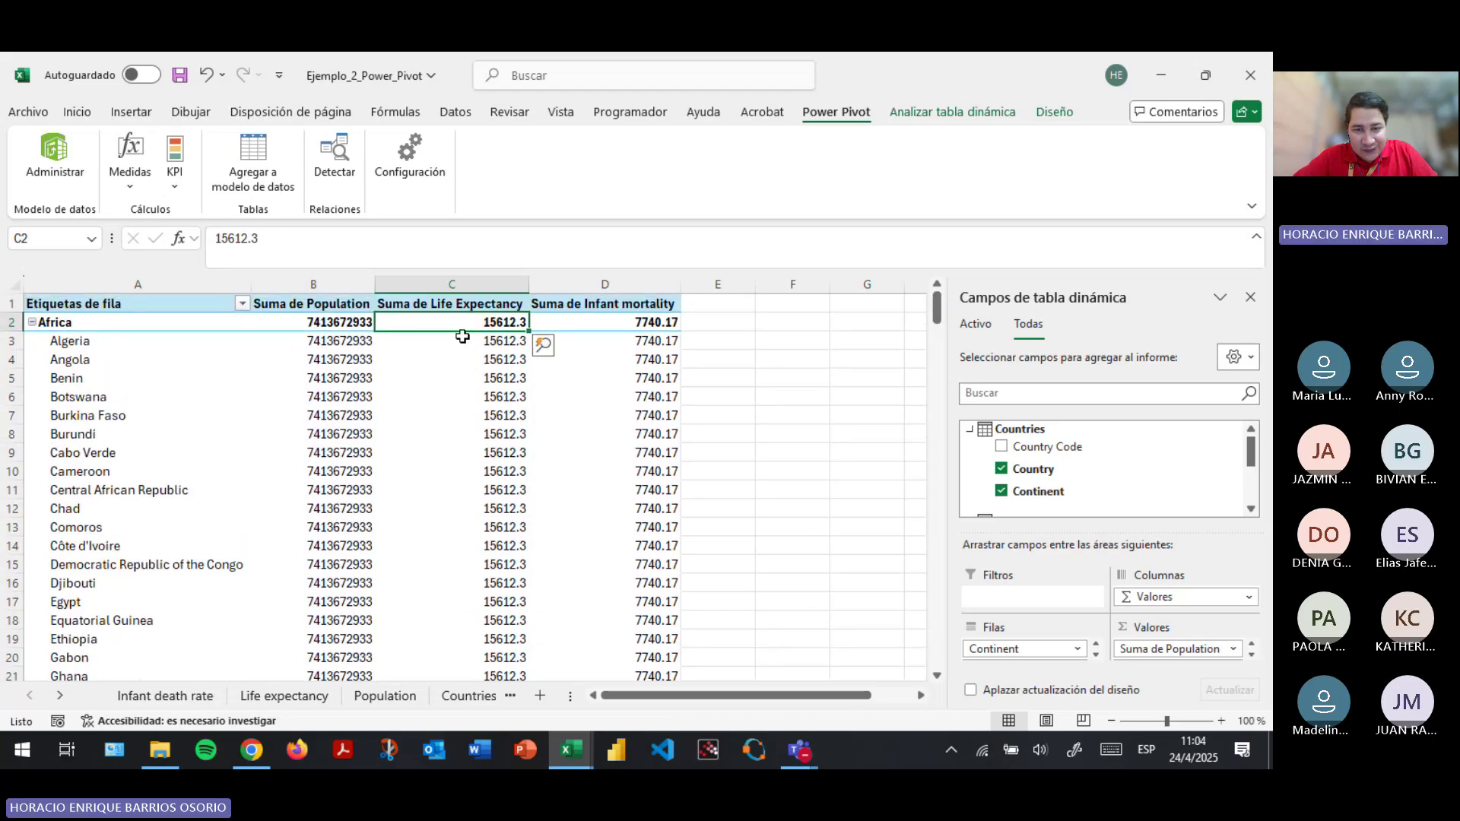
key("ctrl+shift+Down")
key("Right")
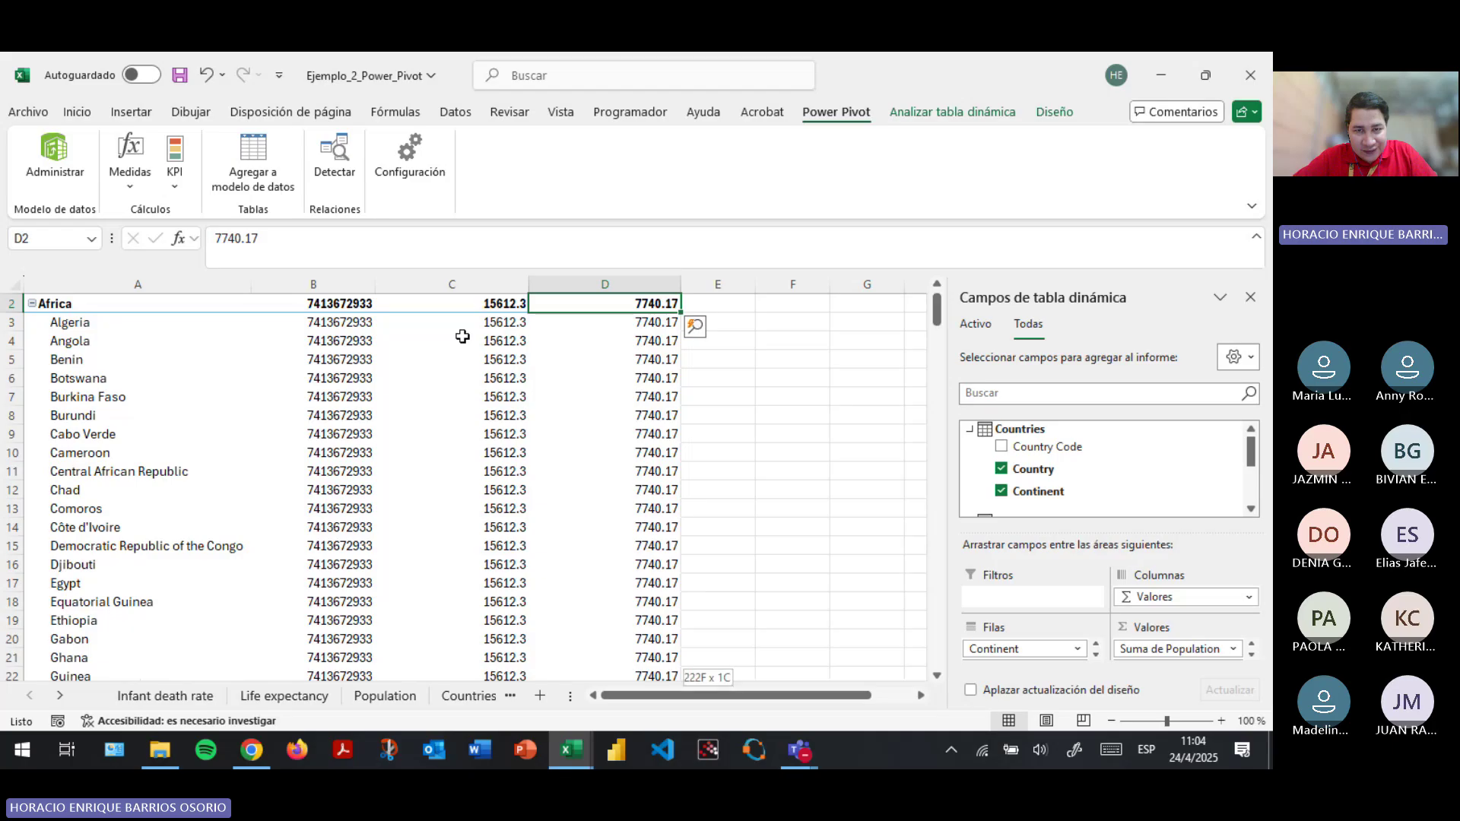
key("ctrl+shift+Down")
key("Up")
key("Left")
key("Left")
key("Down")
key("Left")
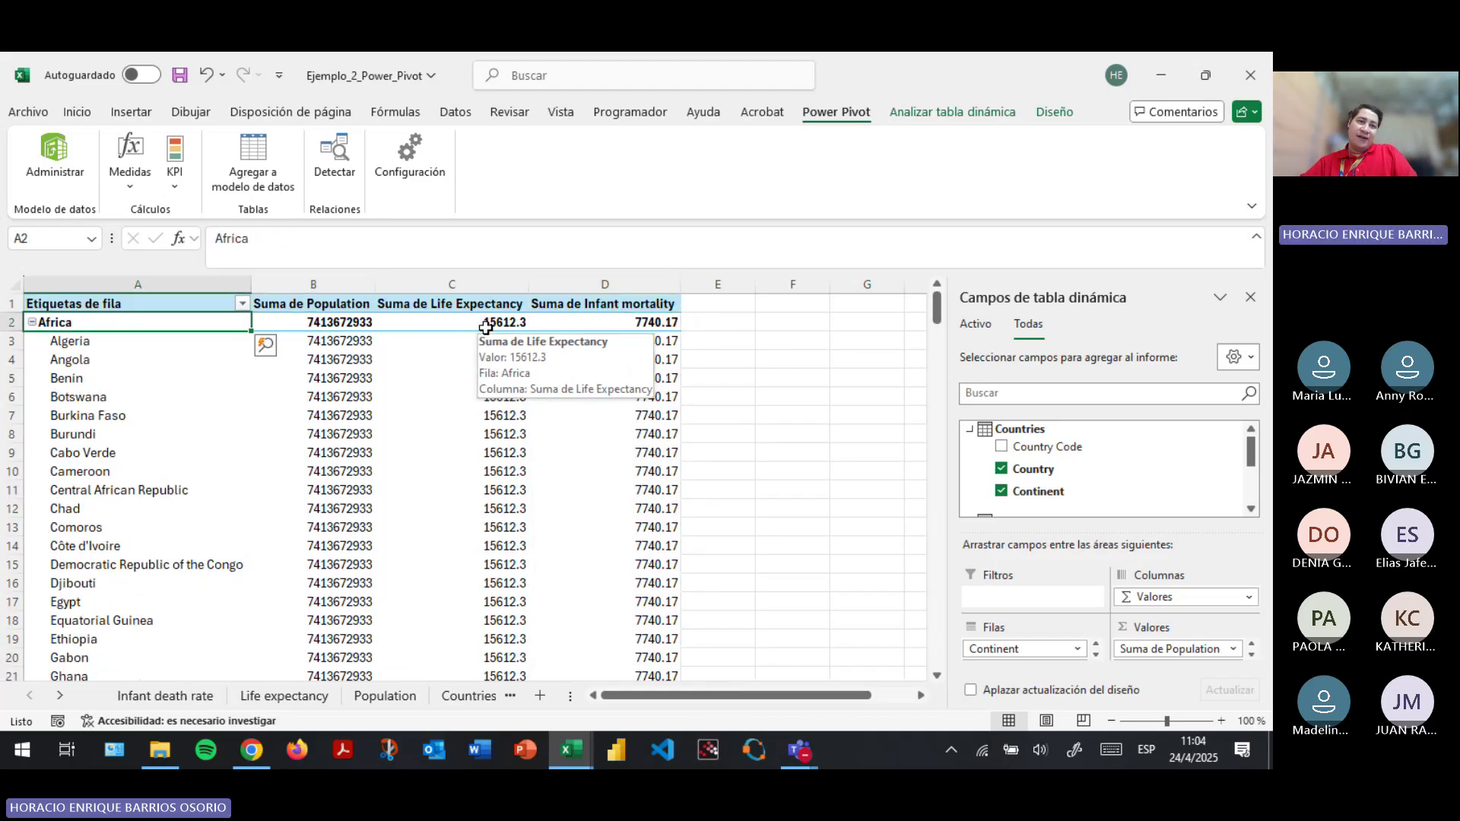
Compare the Power Pivot relationship diagram with the country rows and summed values of the pivot table.
key("alt+Tab")
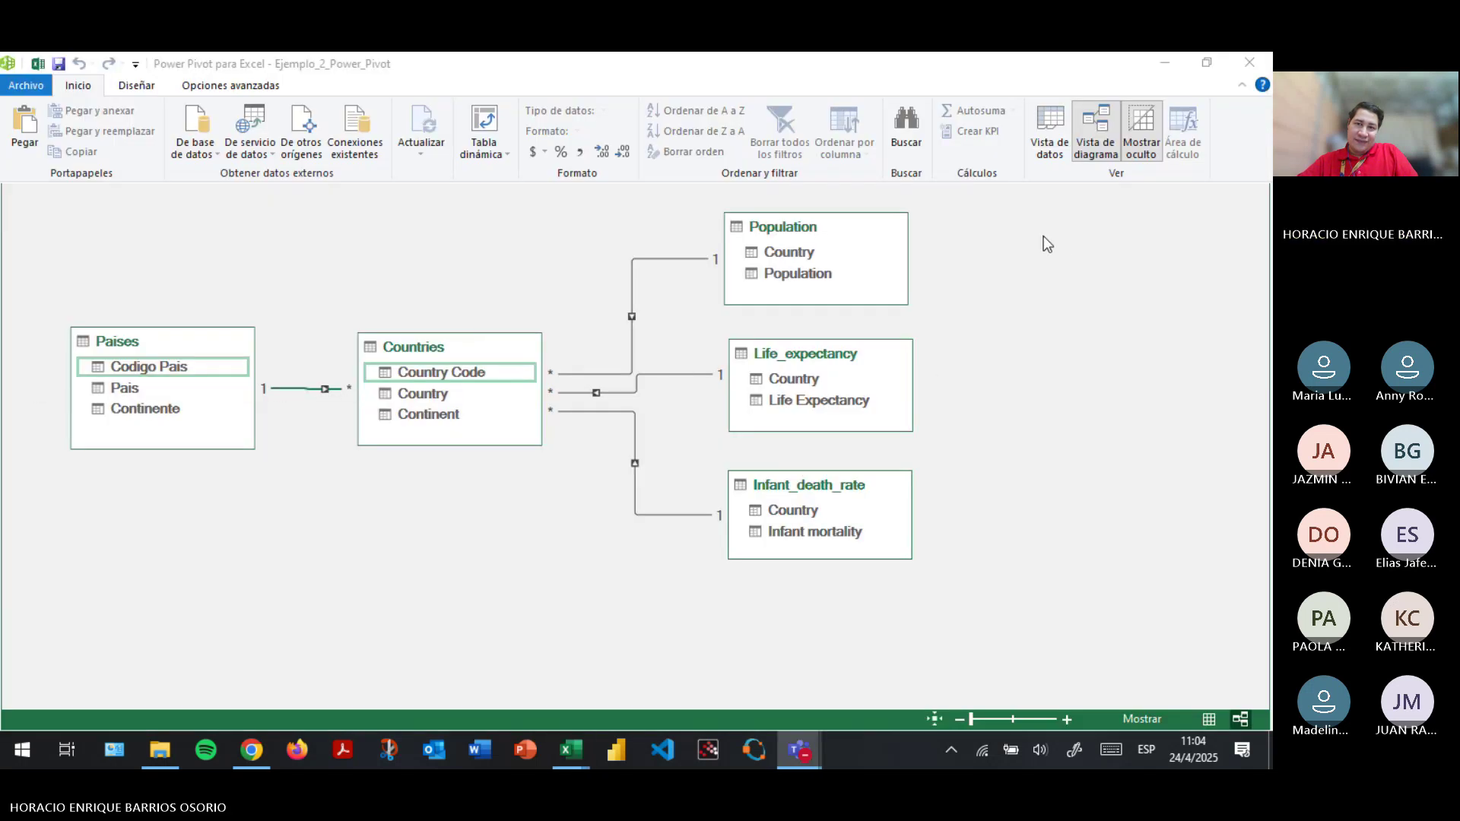
left_click(520, 495)
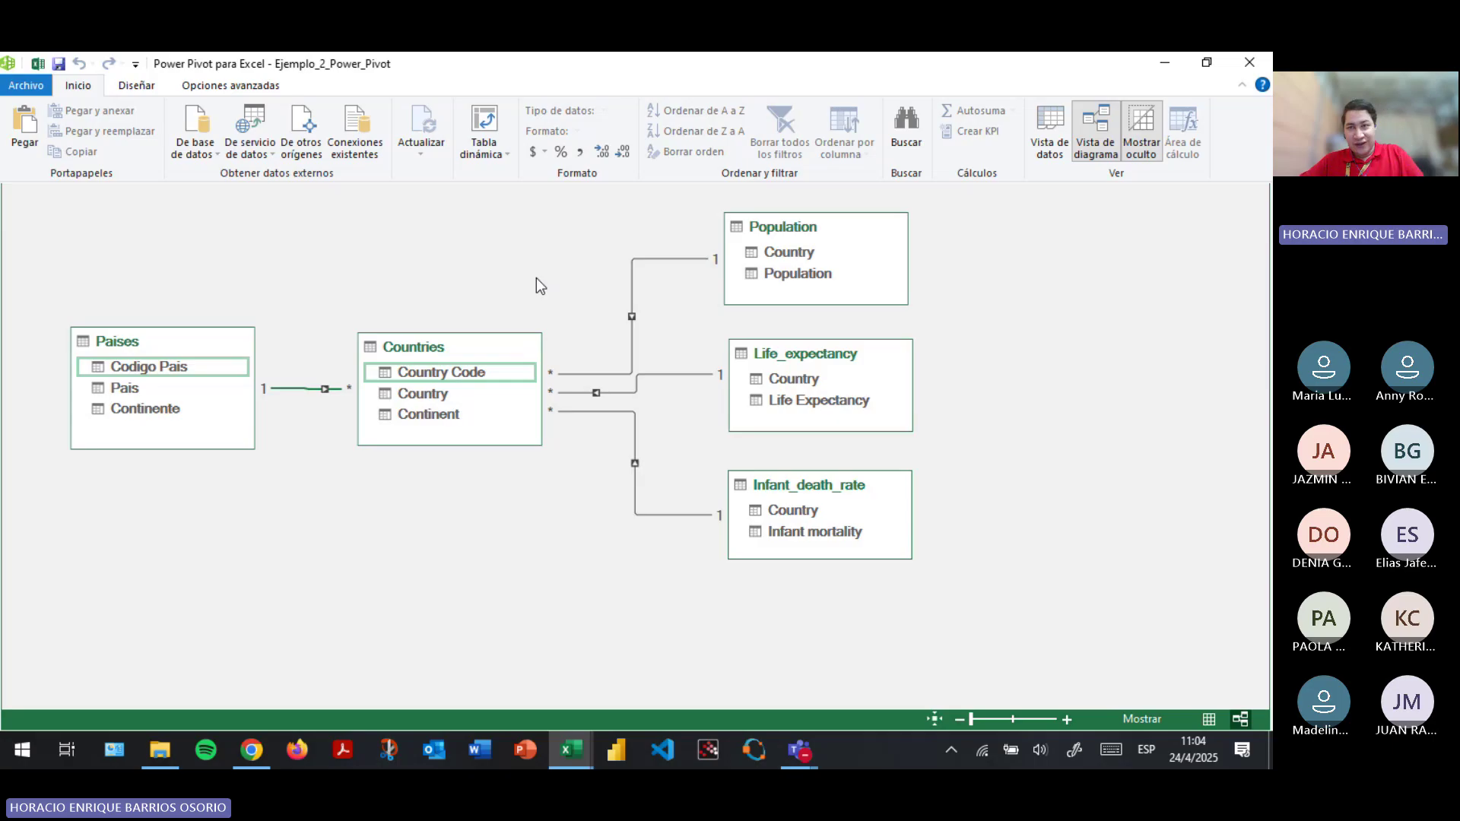
key("alt+Tab")
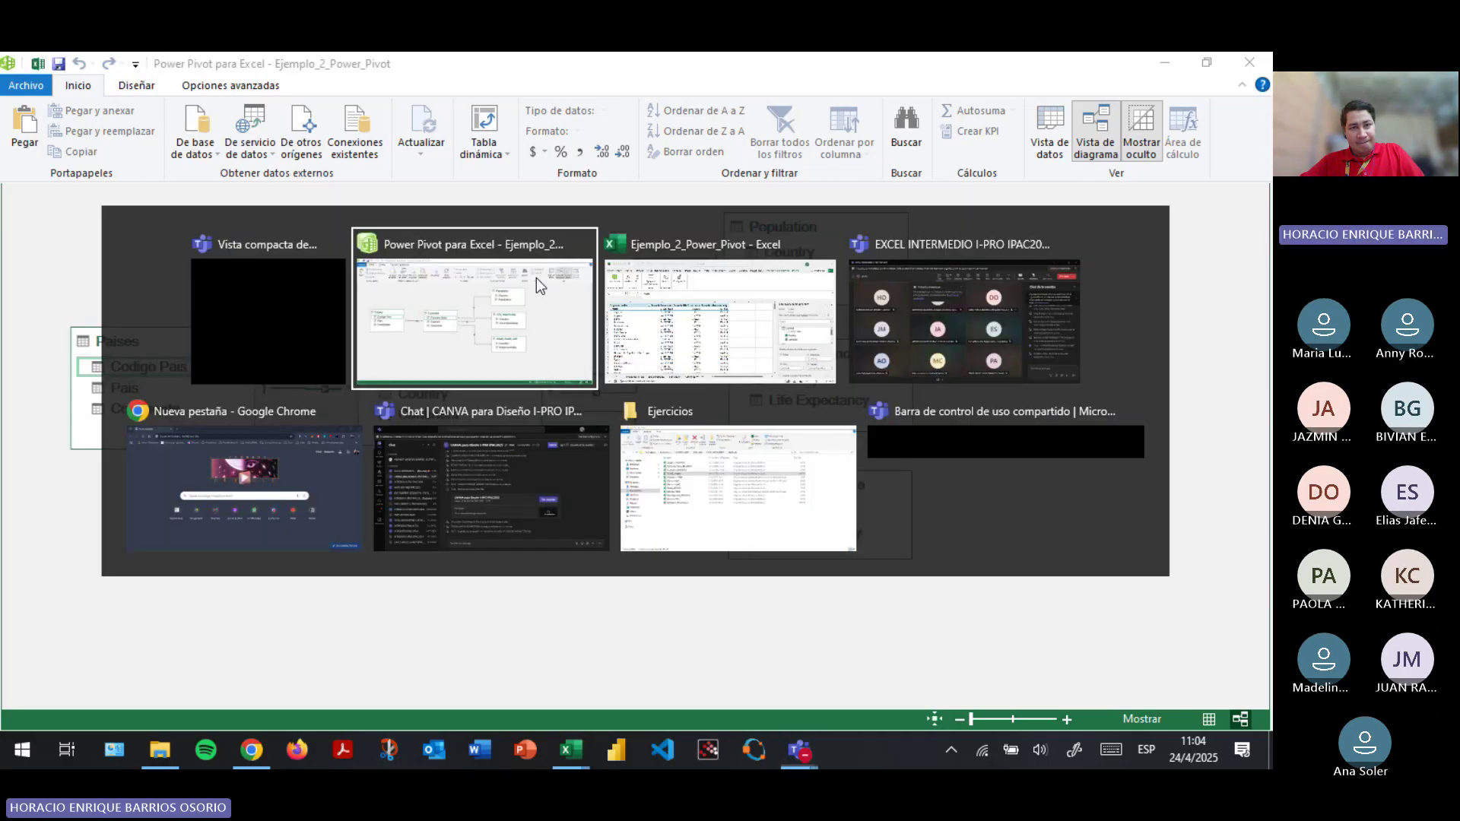
key("alt+Tab")
left_click_drag(150, 361, 219, 575)
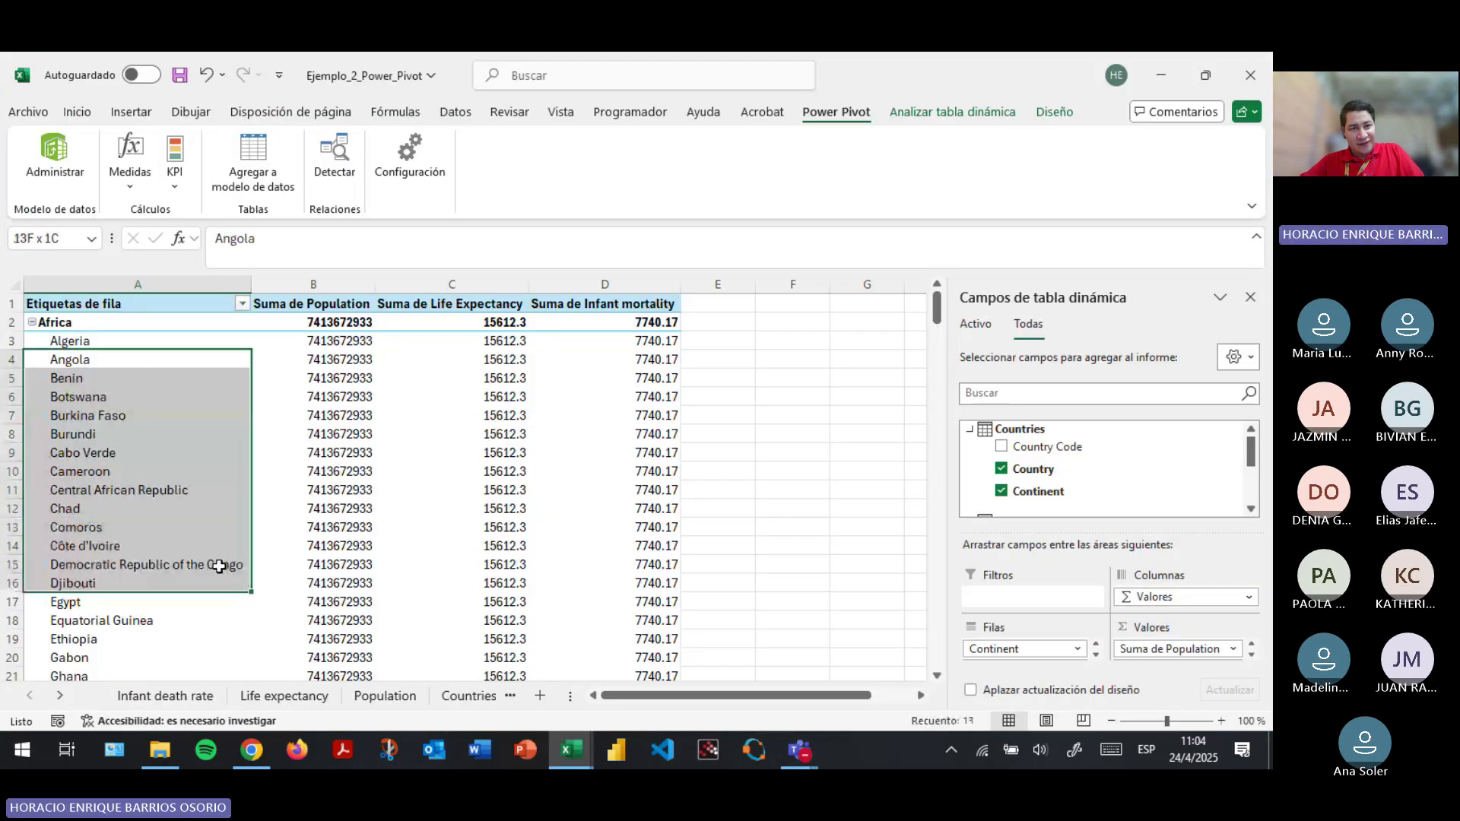
left_click(326, 397)
left_click_drag(405, 403, 913, 454)
key("alt+Tab")
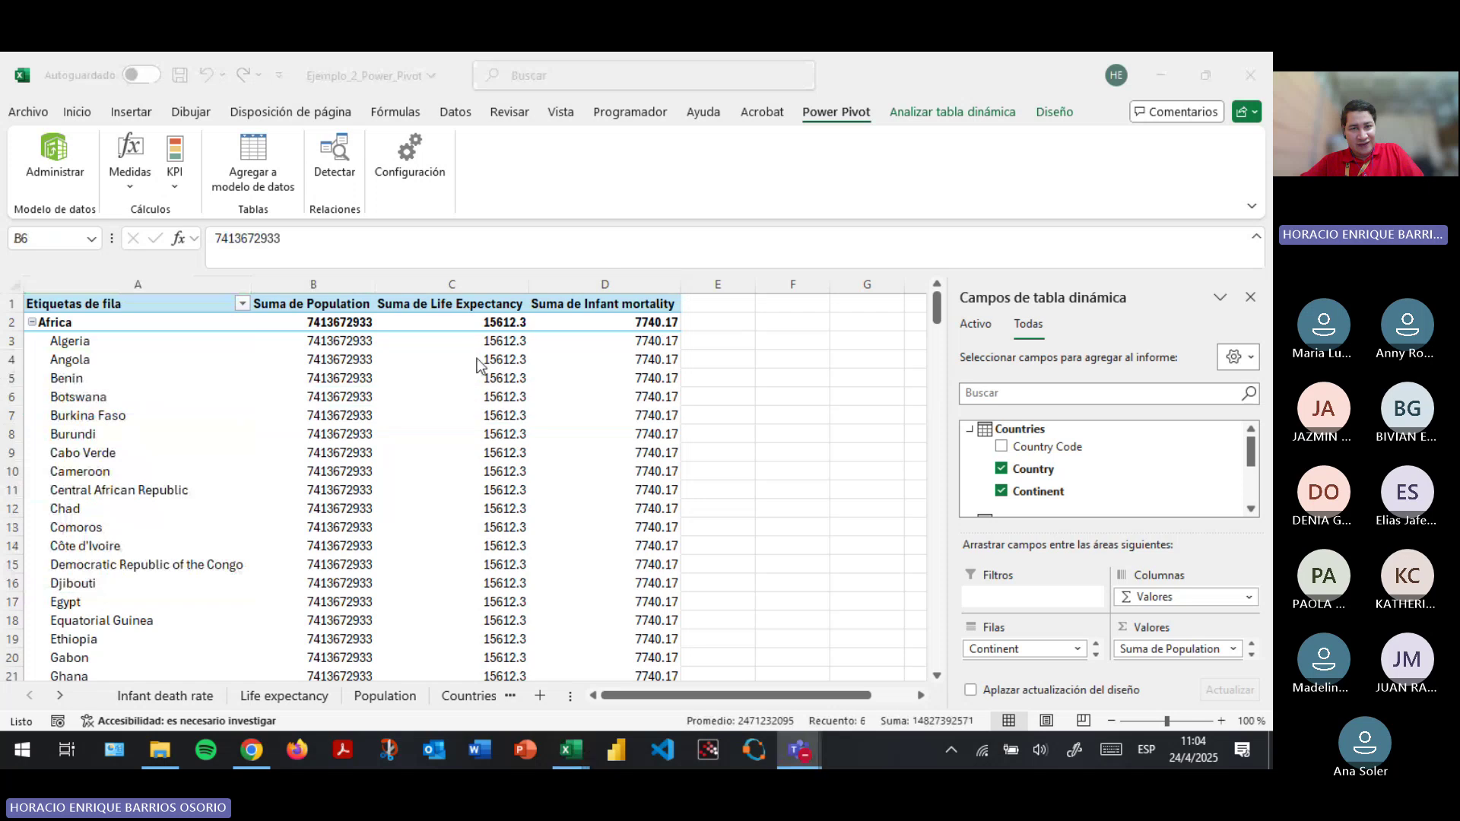
key("alt+Tab")
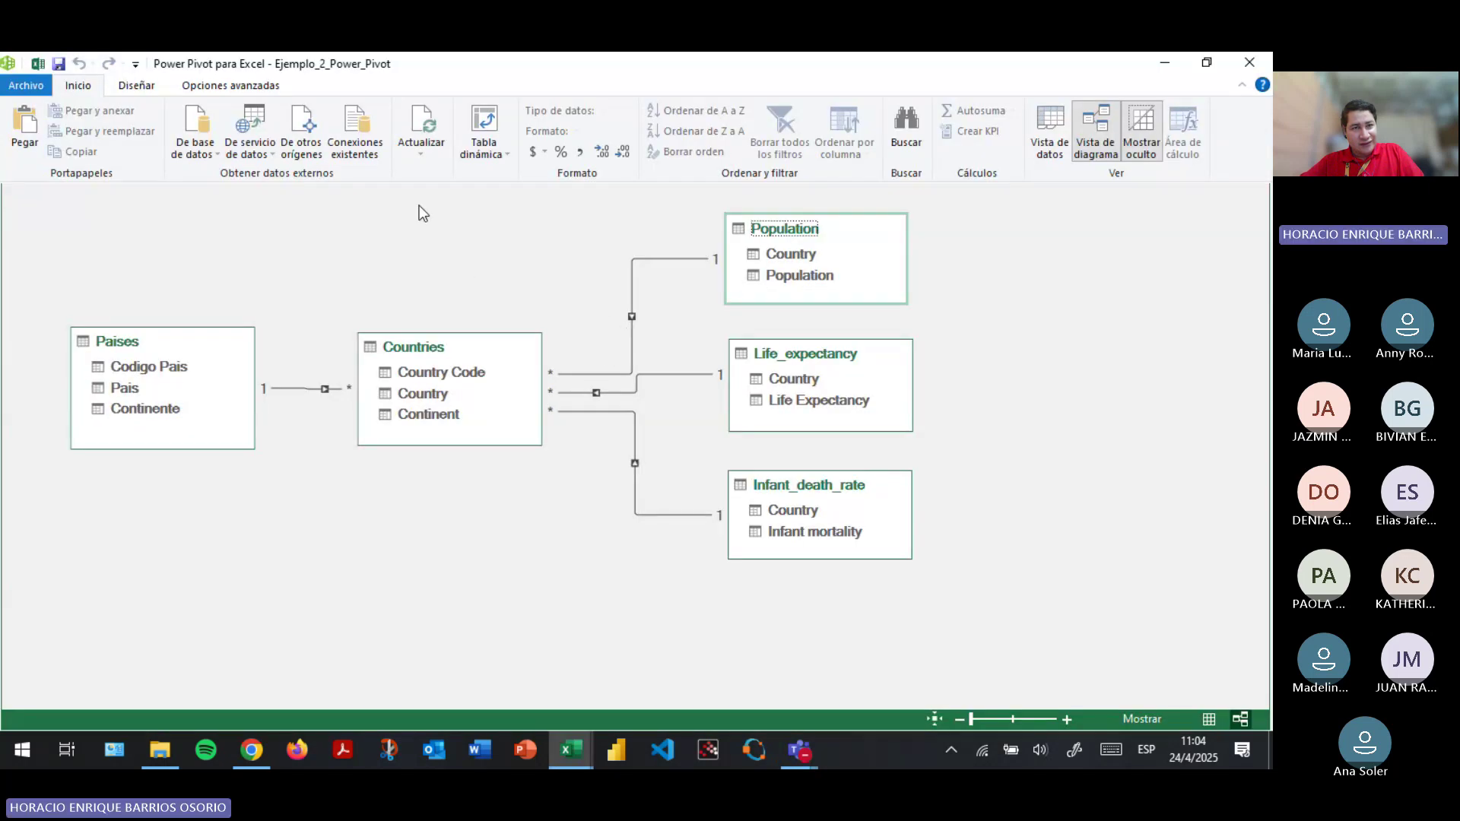
Delete the relationship between Country Code in Countries and Codigo Pais in Paises from the managed relationships.
left_click(138, 86)
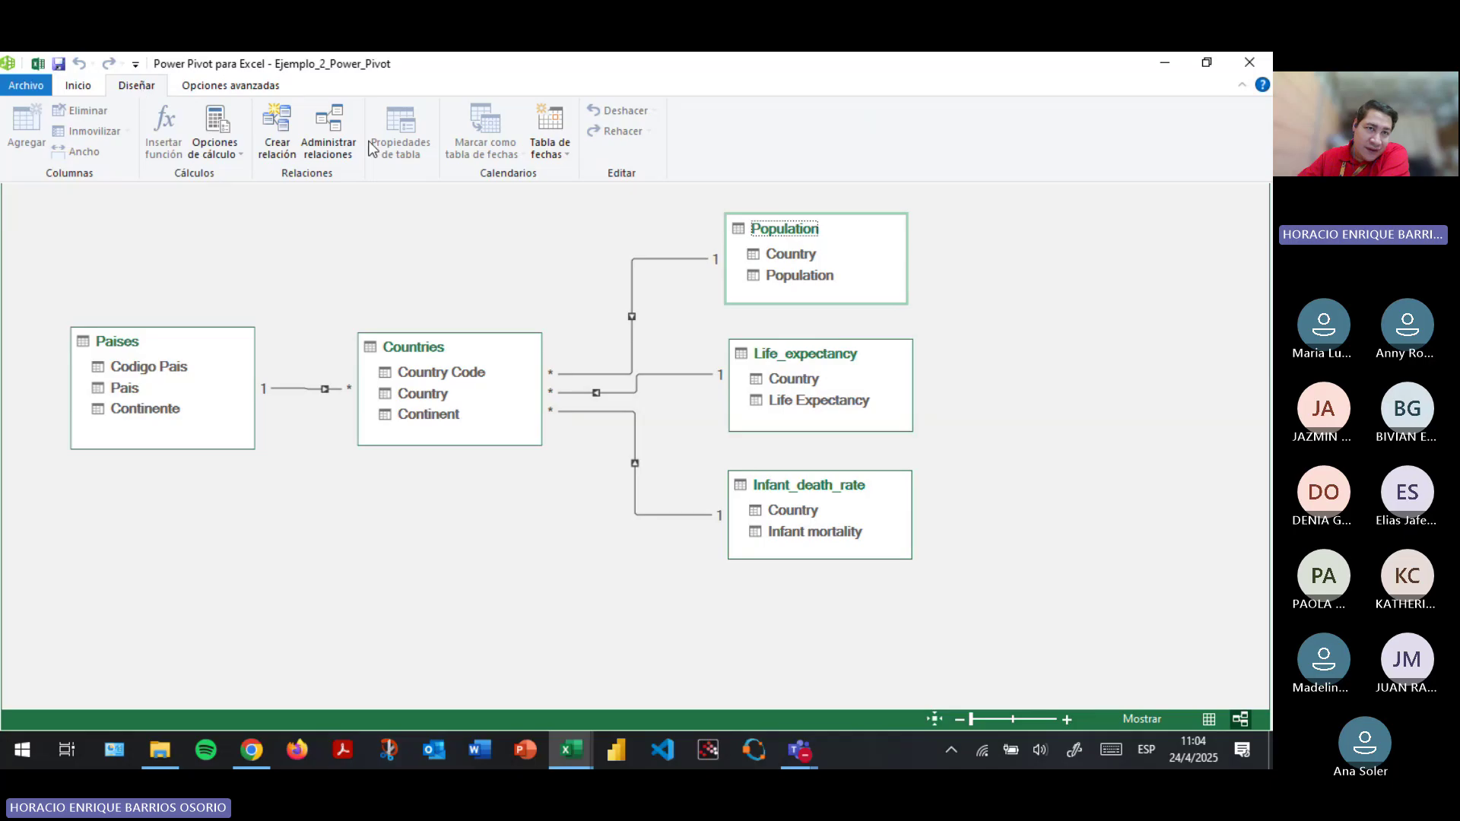
left_click(333, 141)
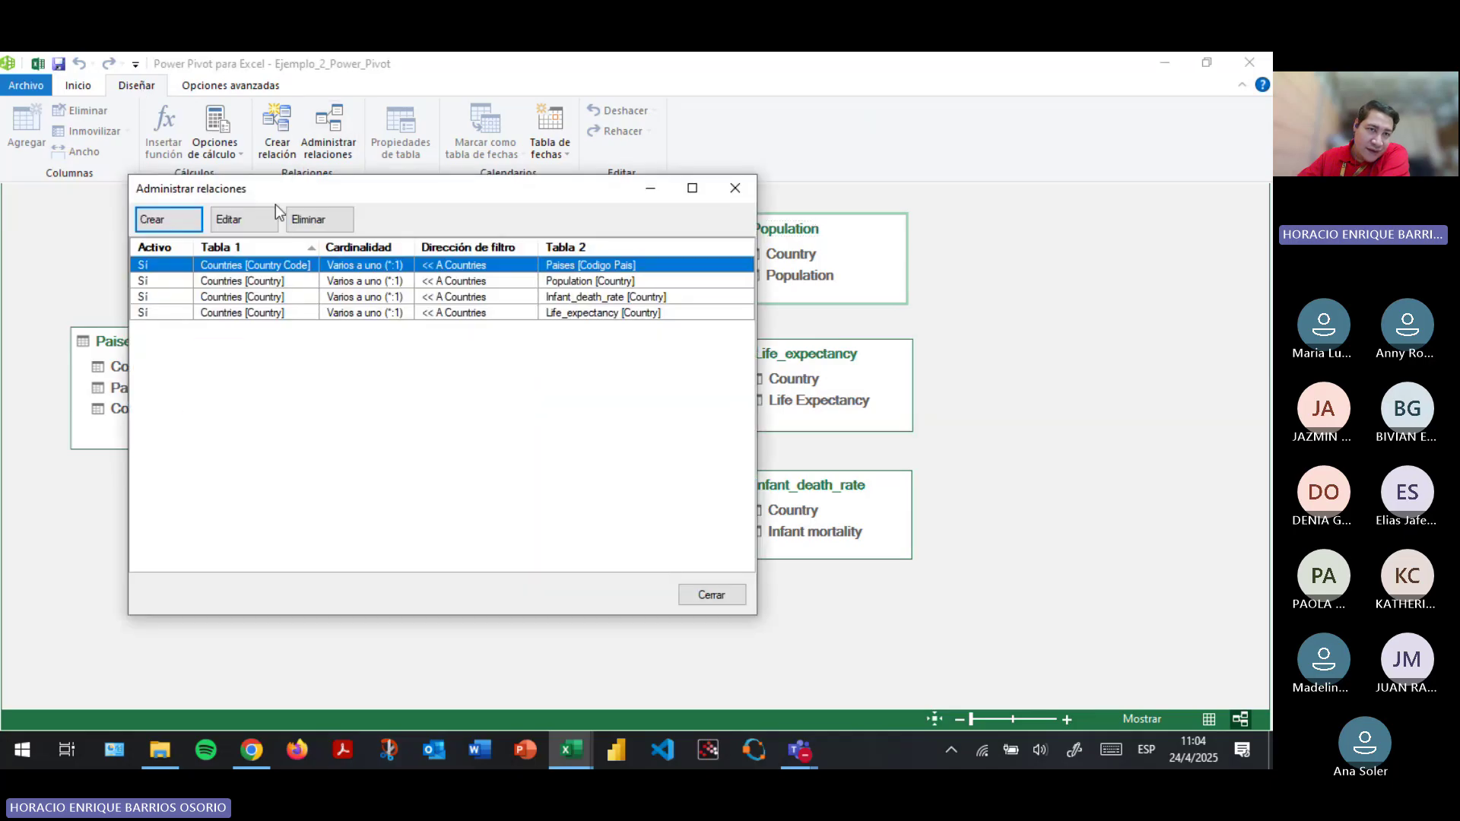
left_click(308, 219)
left_click(401, 438)
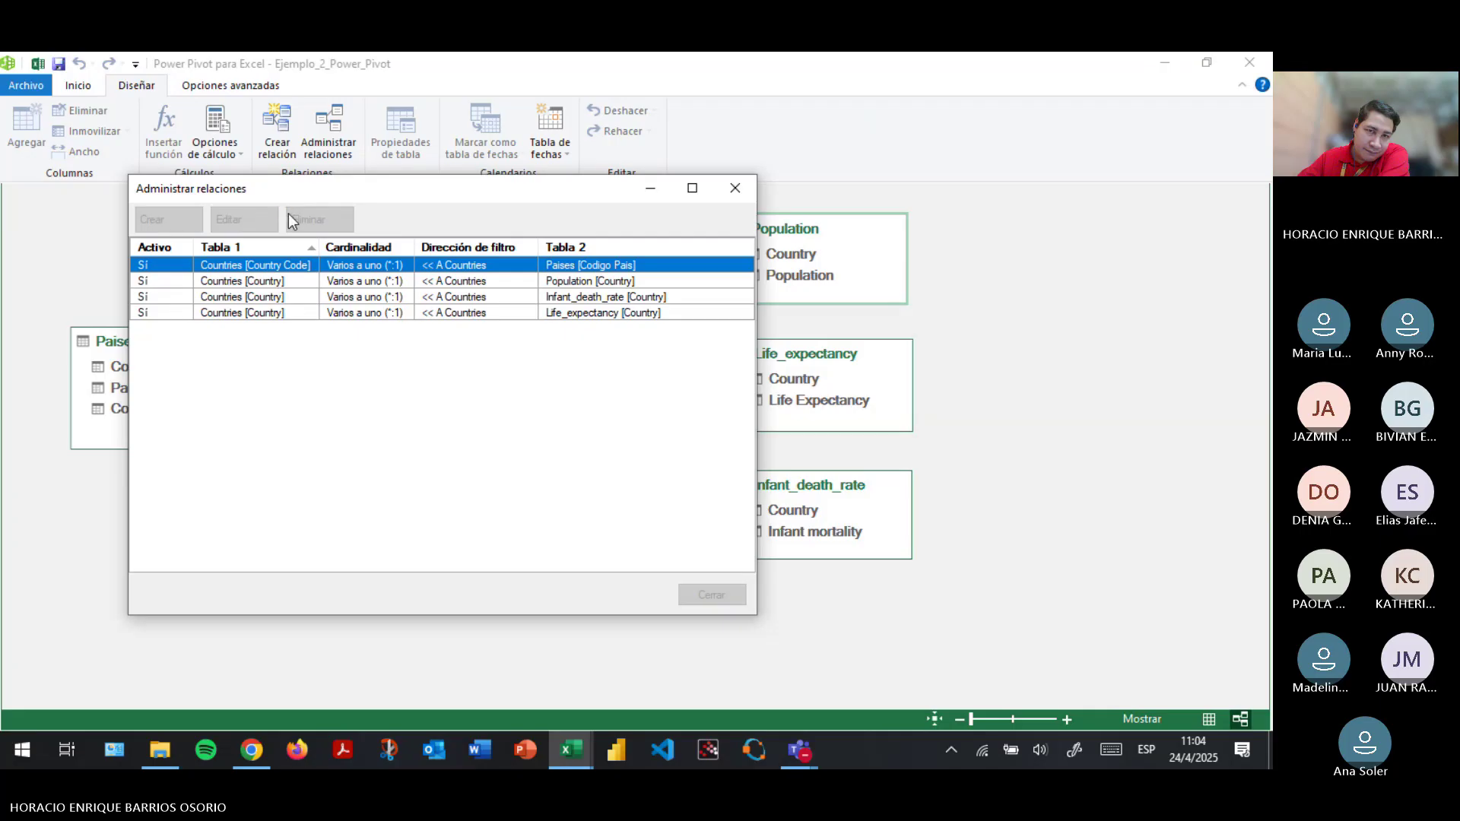
Delete the relationships linking Countries to Life_expectancy, Population and Infant_death_rate, and return to the Excel pivot table.
left_click(435, 248)
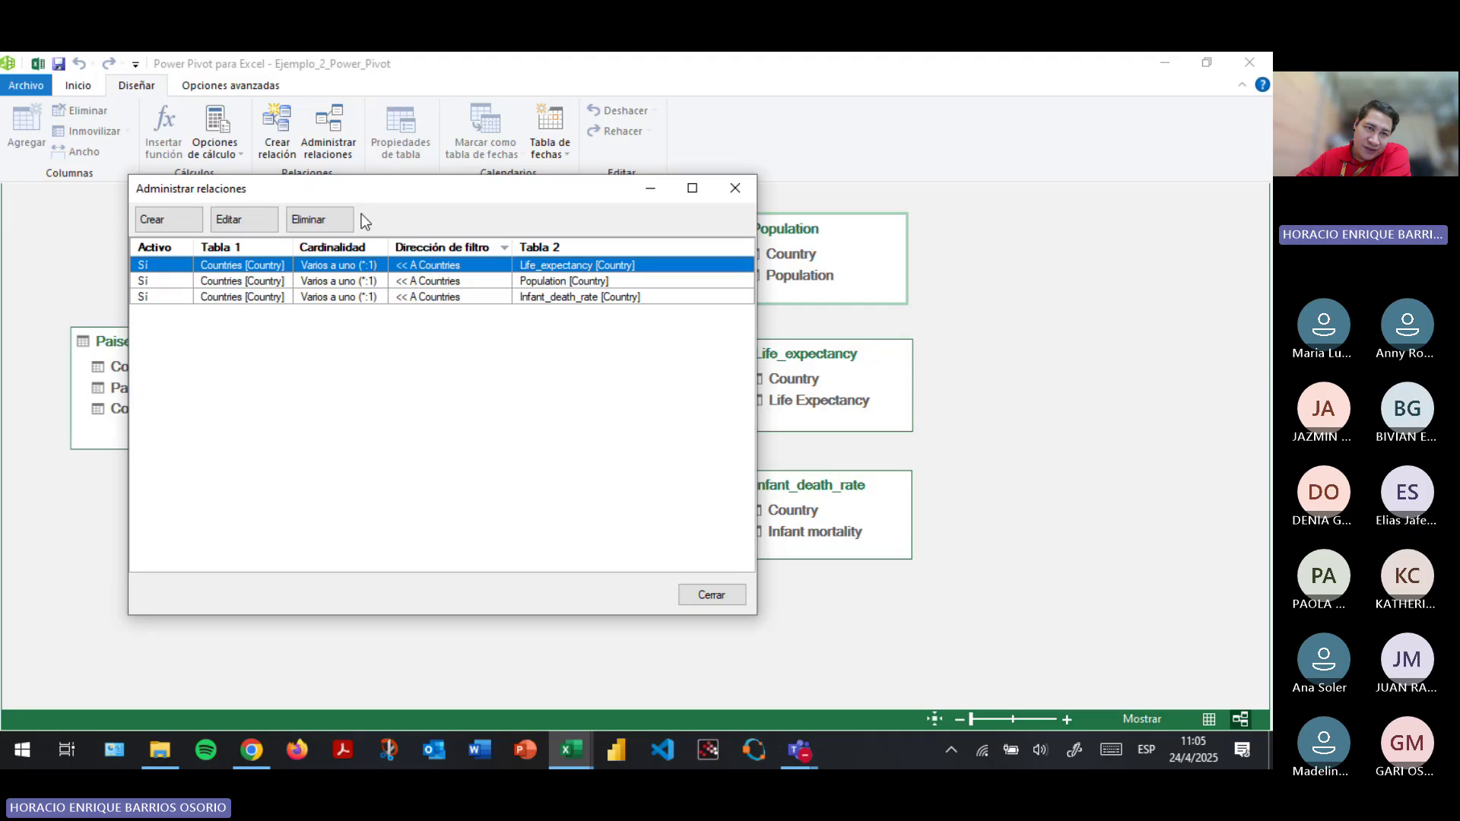
left_click(330, 219)
left_click(423, 437)
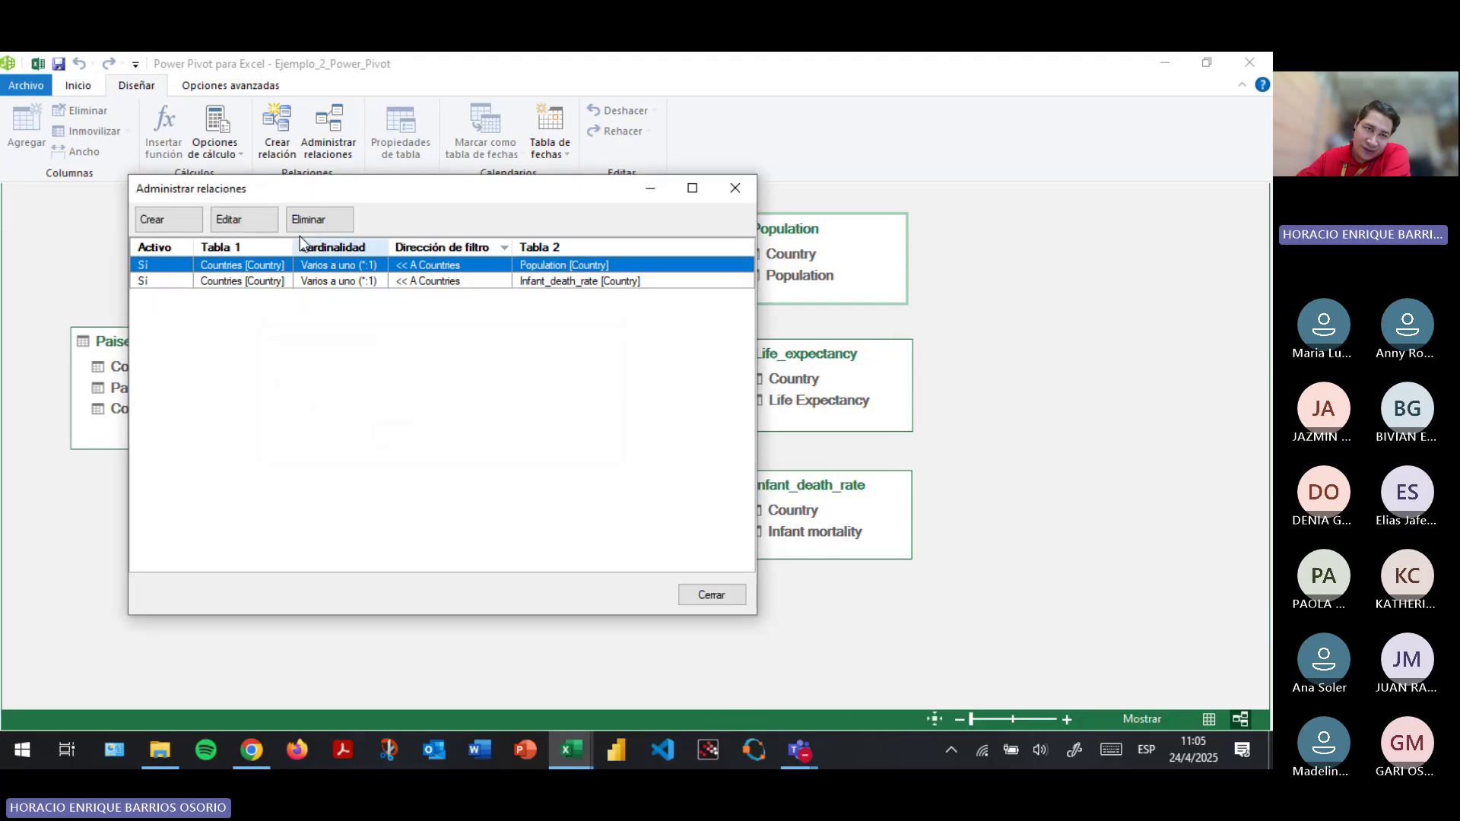
left_click(300, 219)
left_click(414, 441)
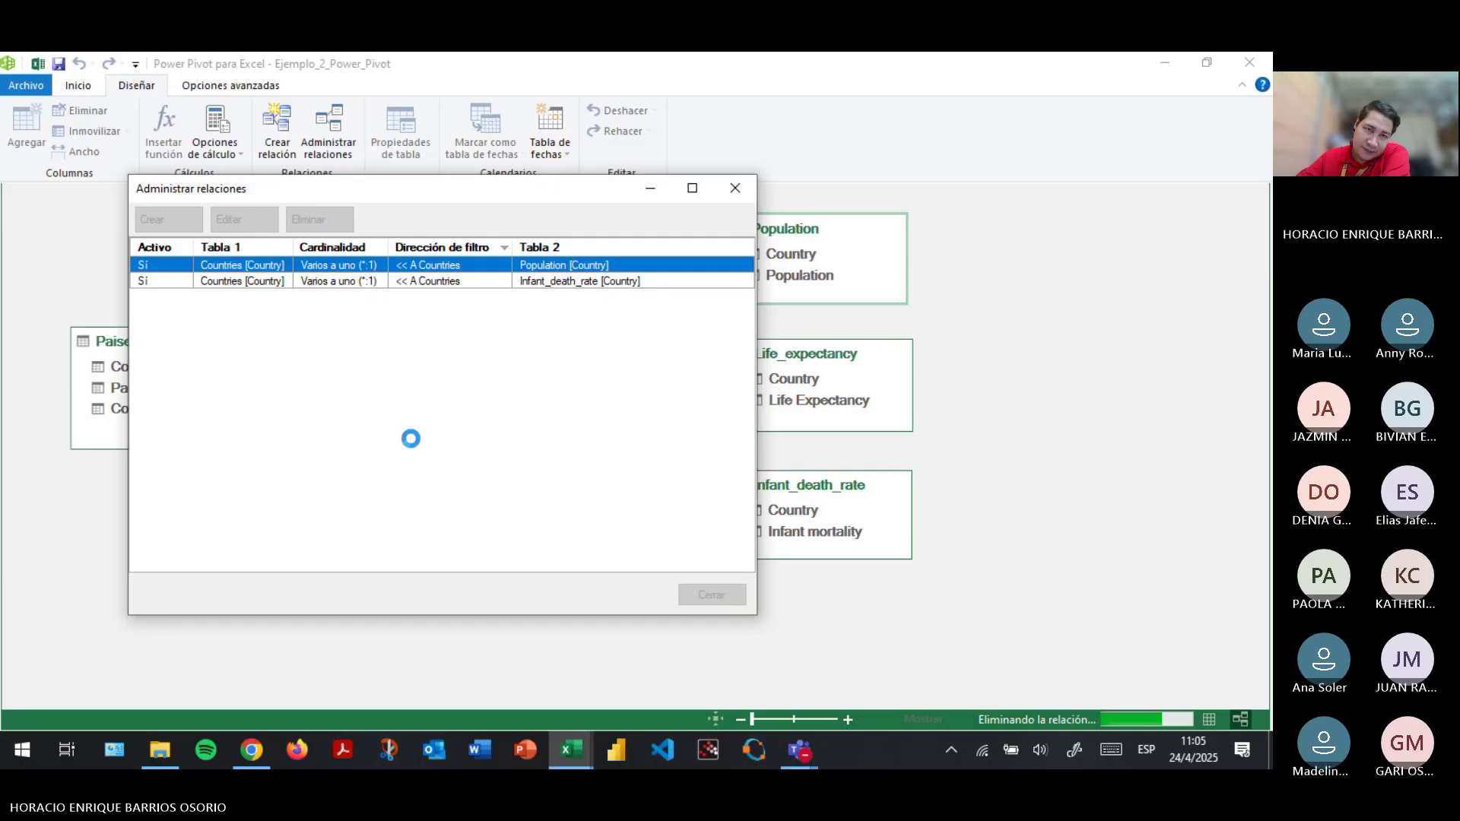
left_click(344, 220)
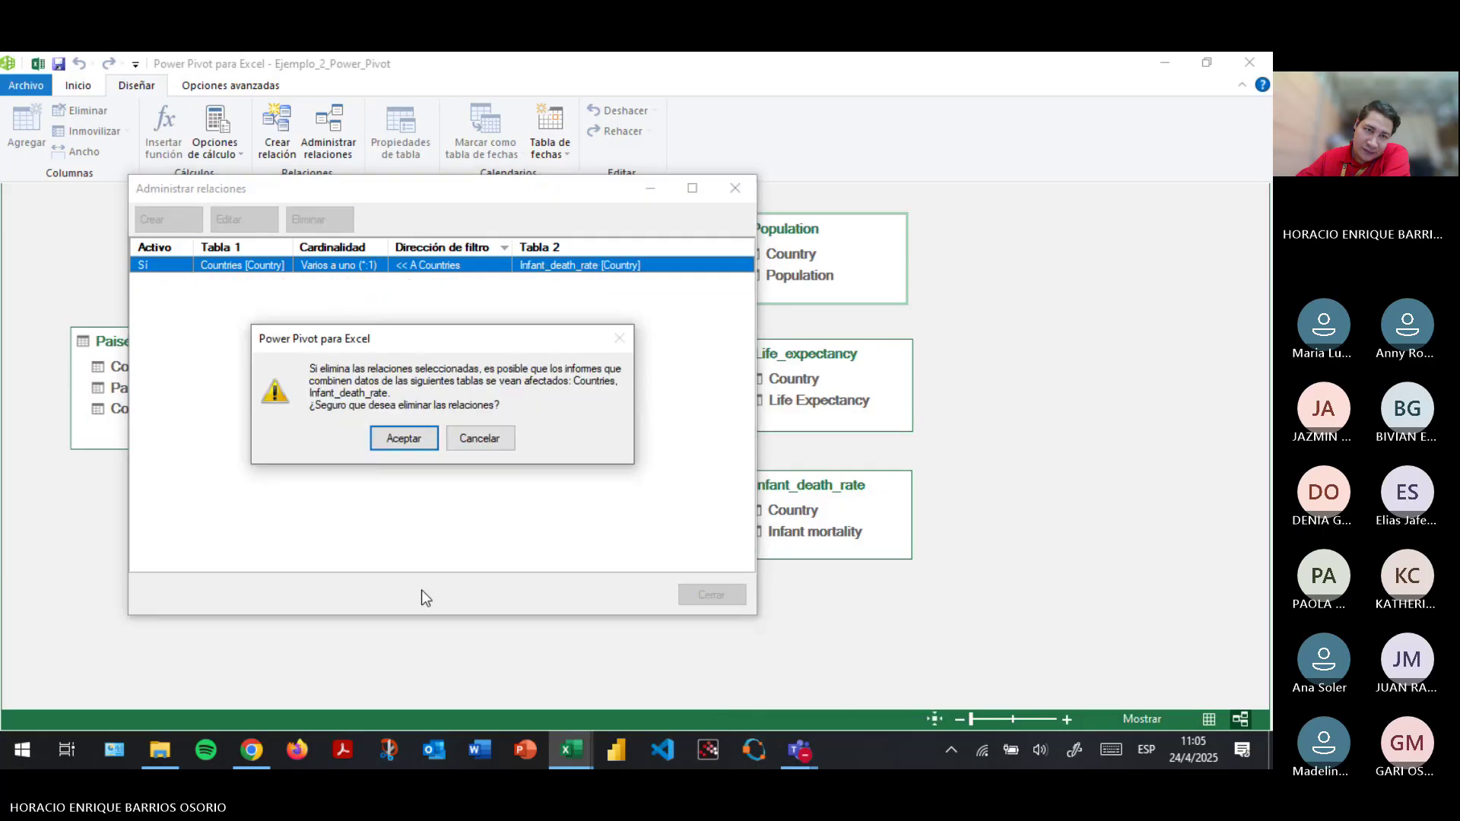
left_click(403, 440)
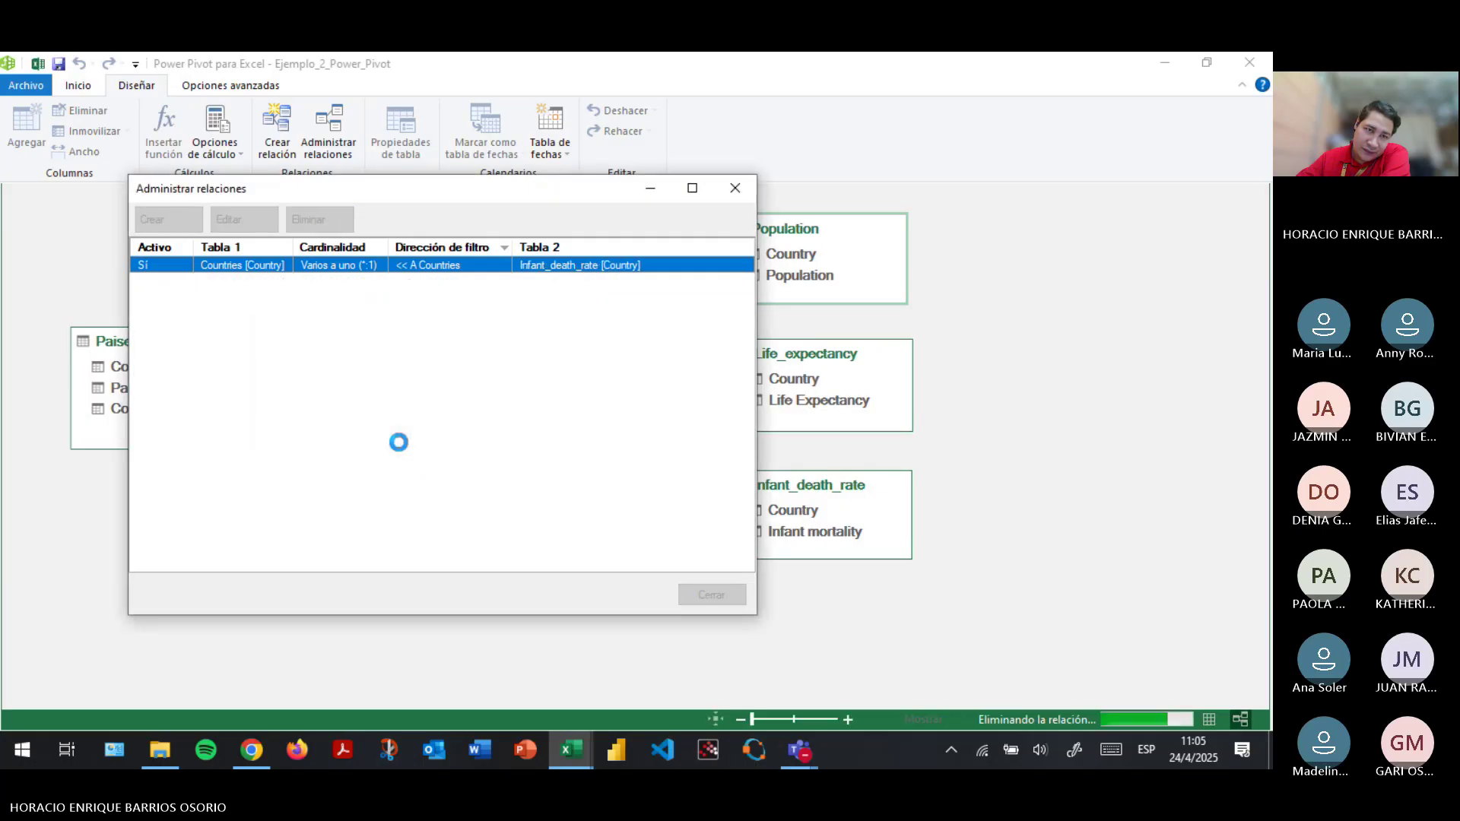
left_click(733, 191)
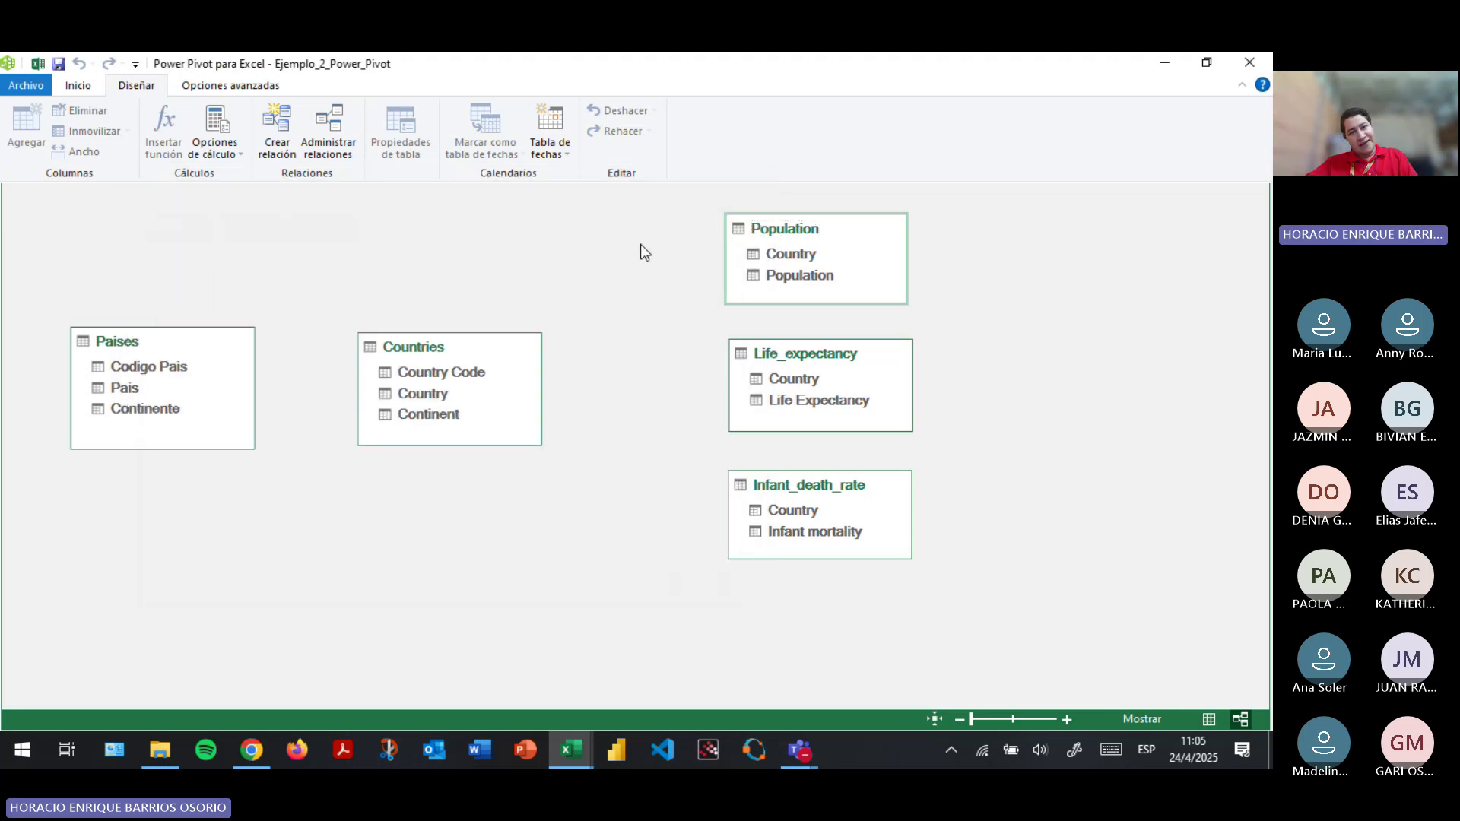
key("alt+Tab")
key("alt+Tab")
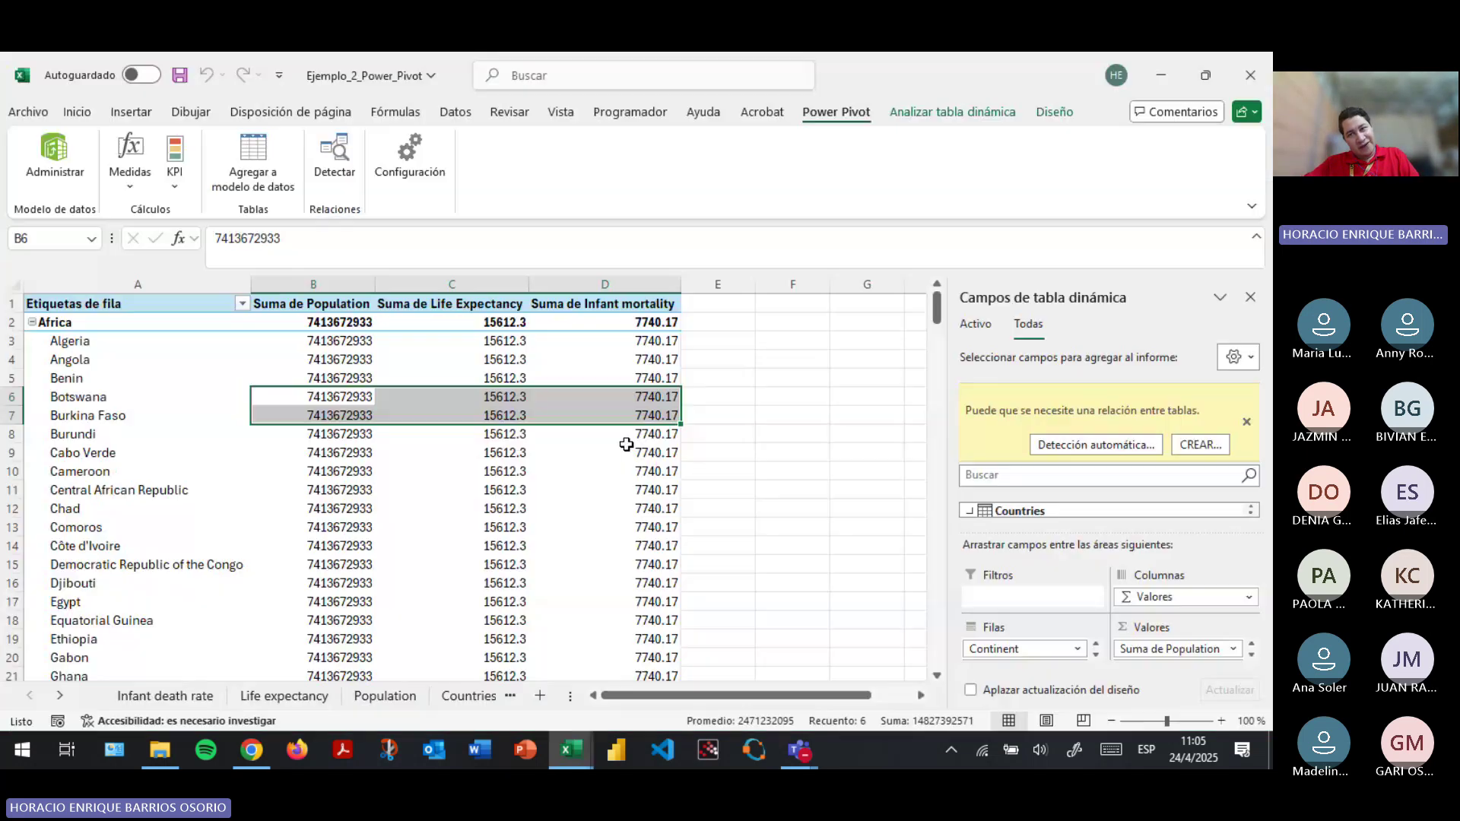
Dismiss the missing-relationship notice and examine the tables and fields in the pivot field list, including the Continente filter values.
left_click(1247, 422)
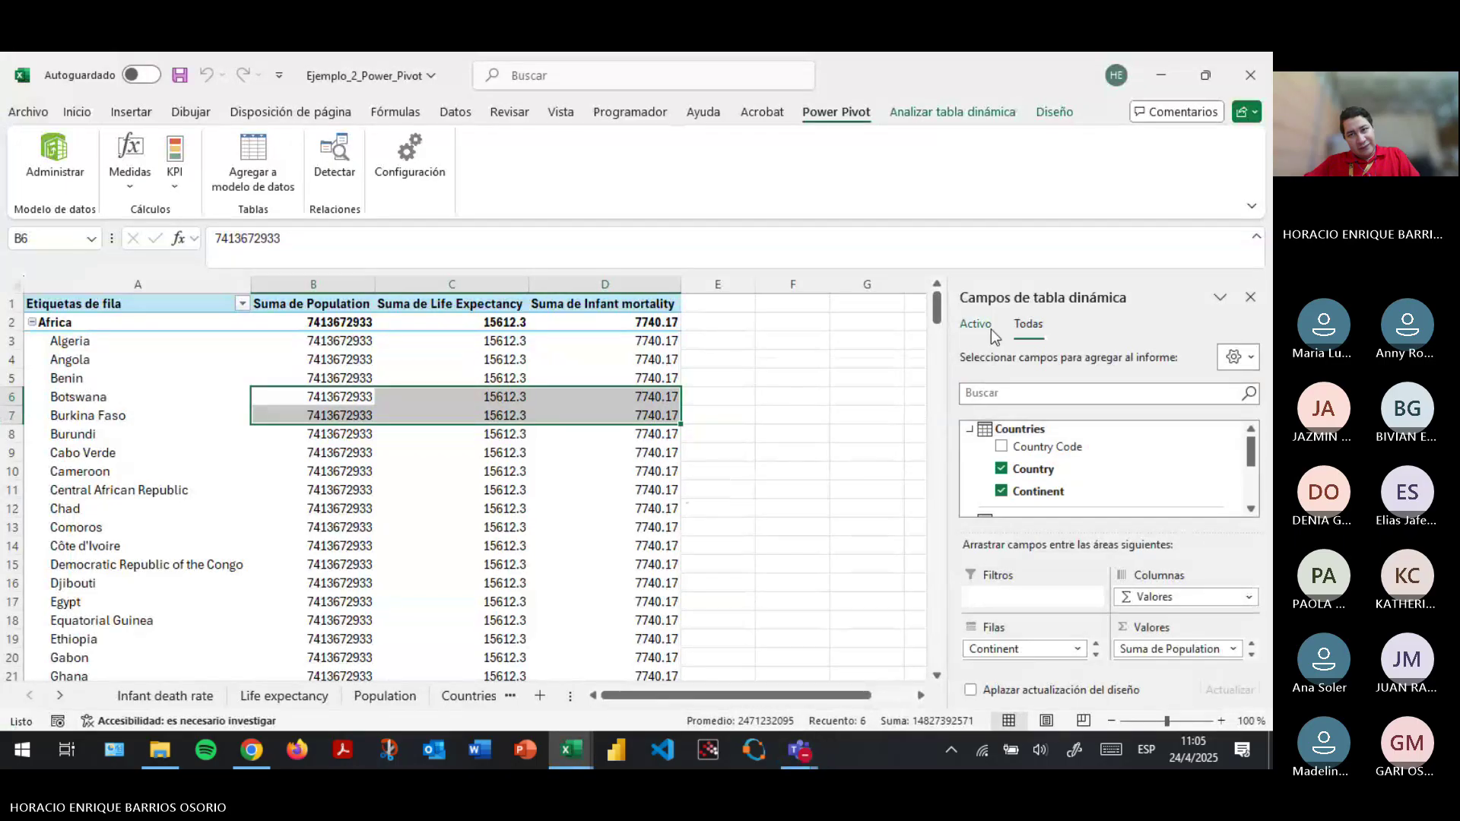
scroll(1092, 448, "down", 3)
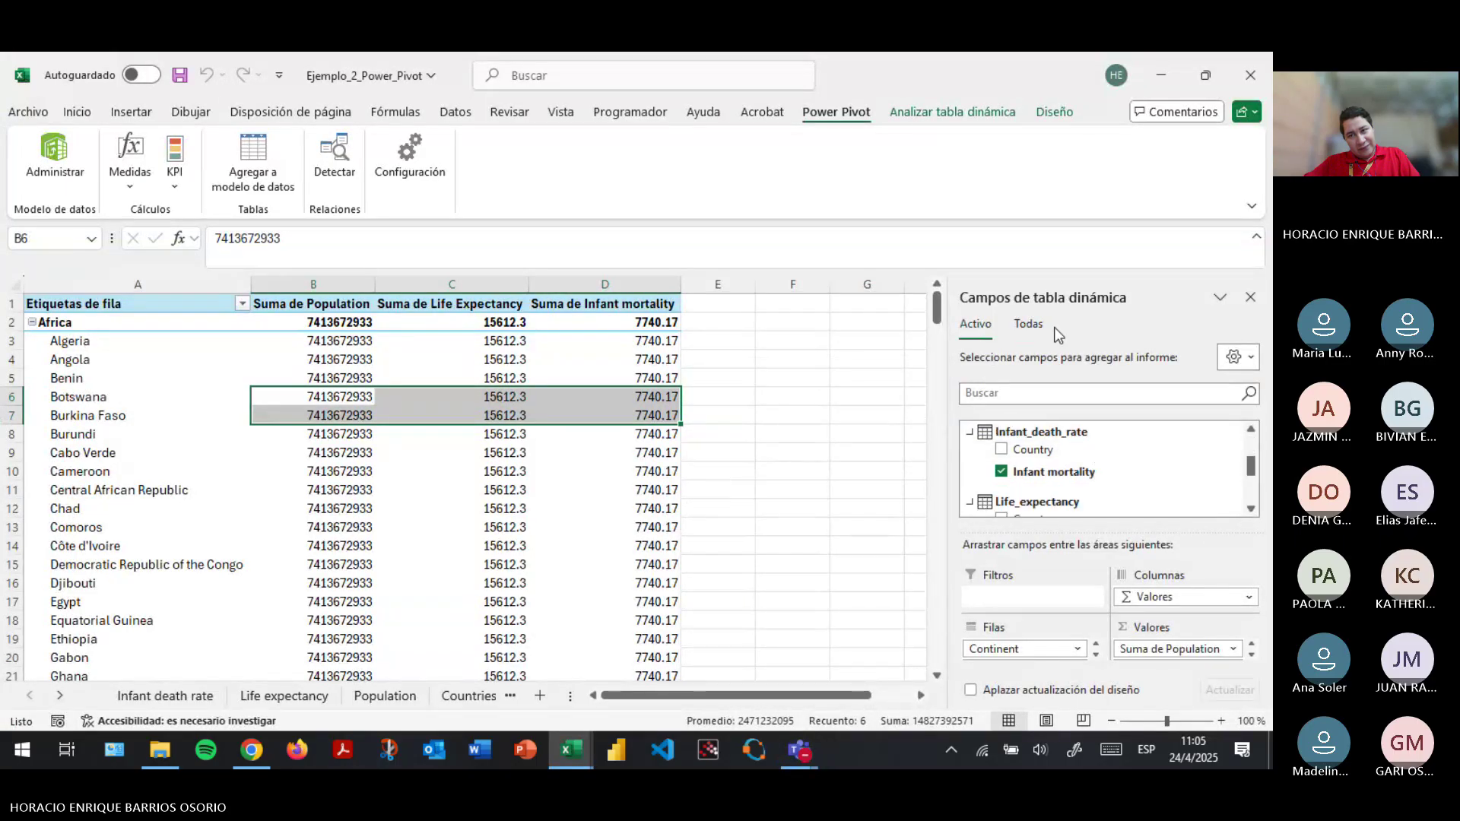
left_click(1030, 325)
scroll(1095, 456, "down", 2)
scroll(1099, 472, "down", 1)
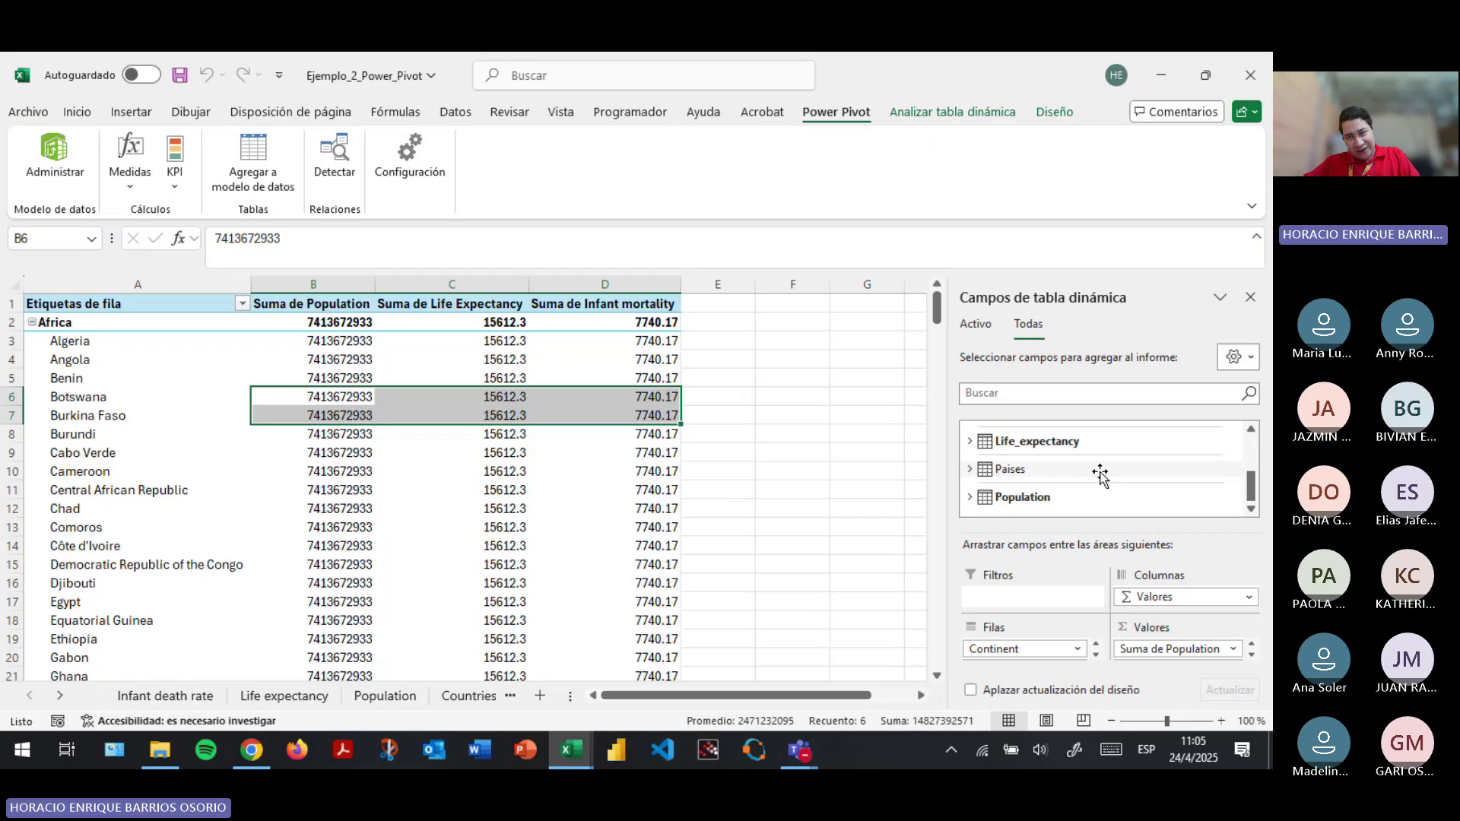
left_click(970, 467)
left_click(970, 439)
scroll(970, 441, "up", 1)
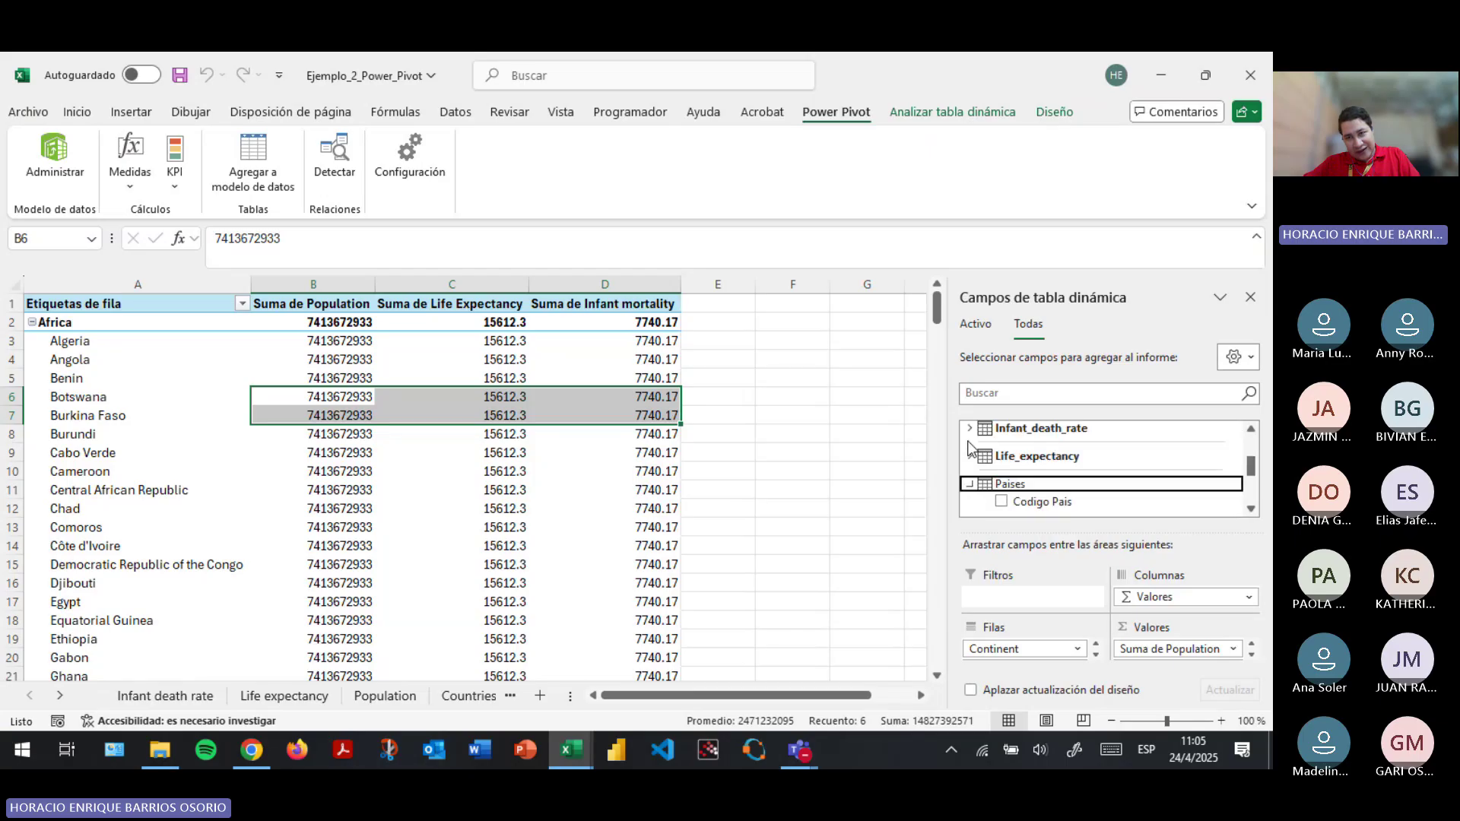
left_click(967, 460)
scroll(966, 462, "up", 1)
left_click(969, 471)
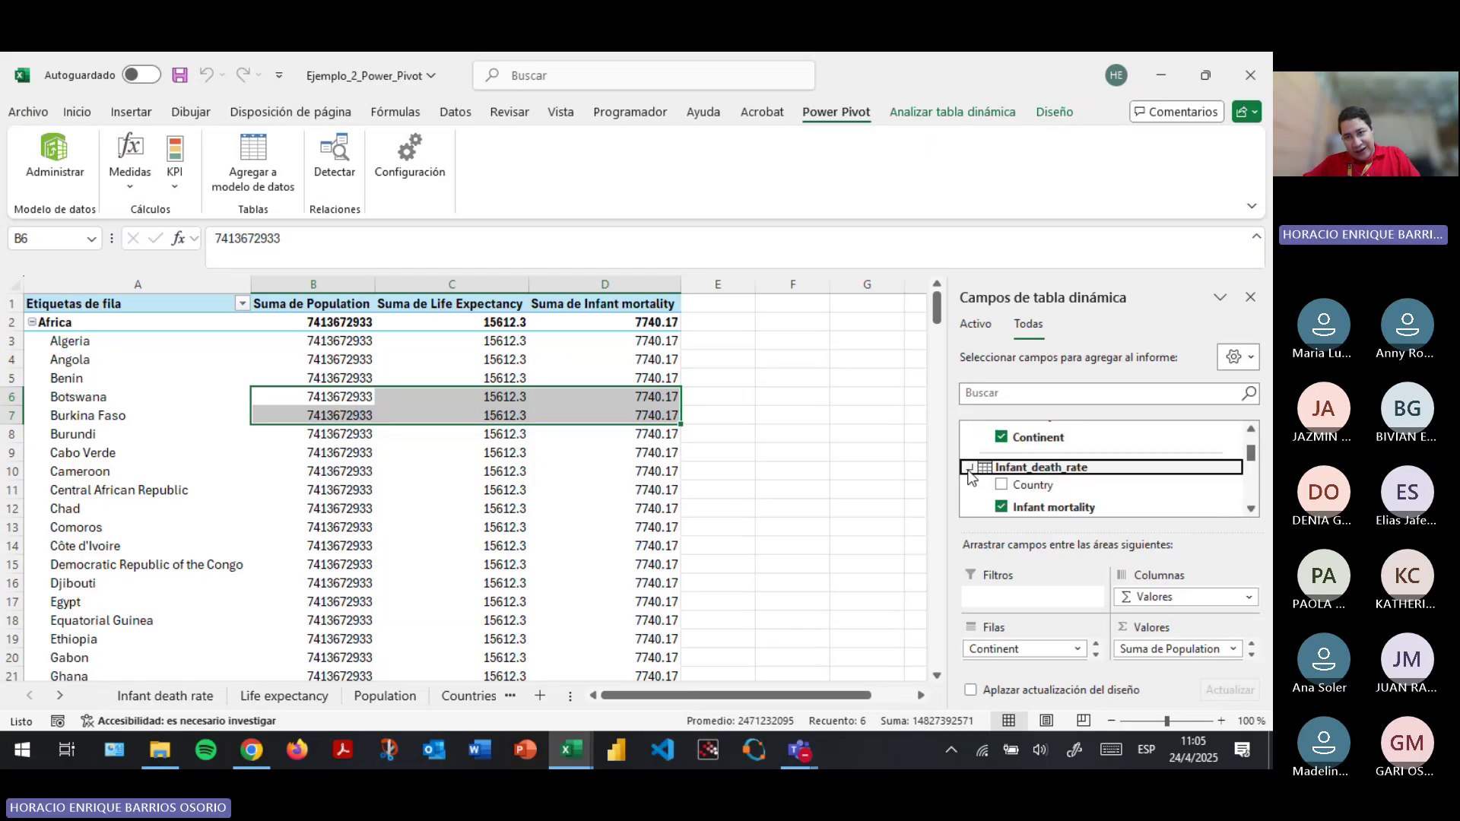
scroll(1038, 471, "up", 1)
scroll(1015, 471, "down", 1)
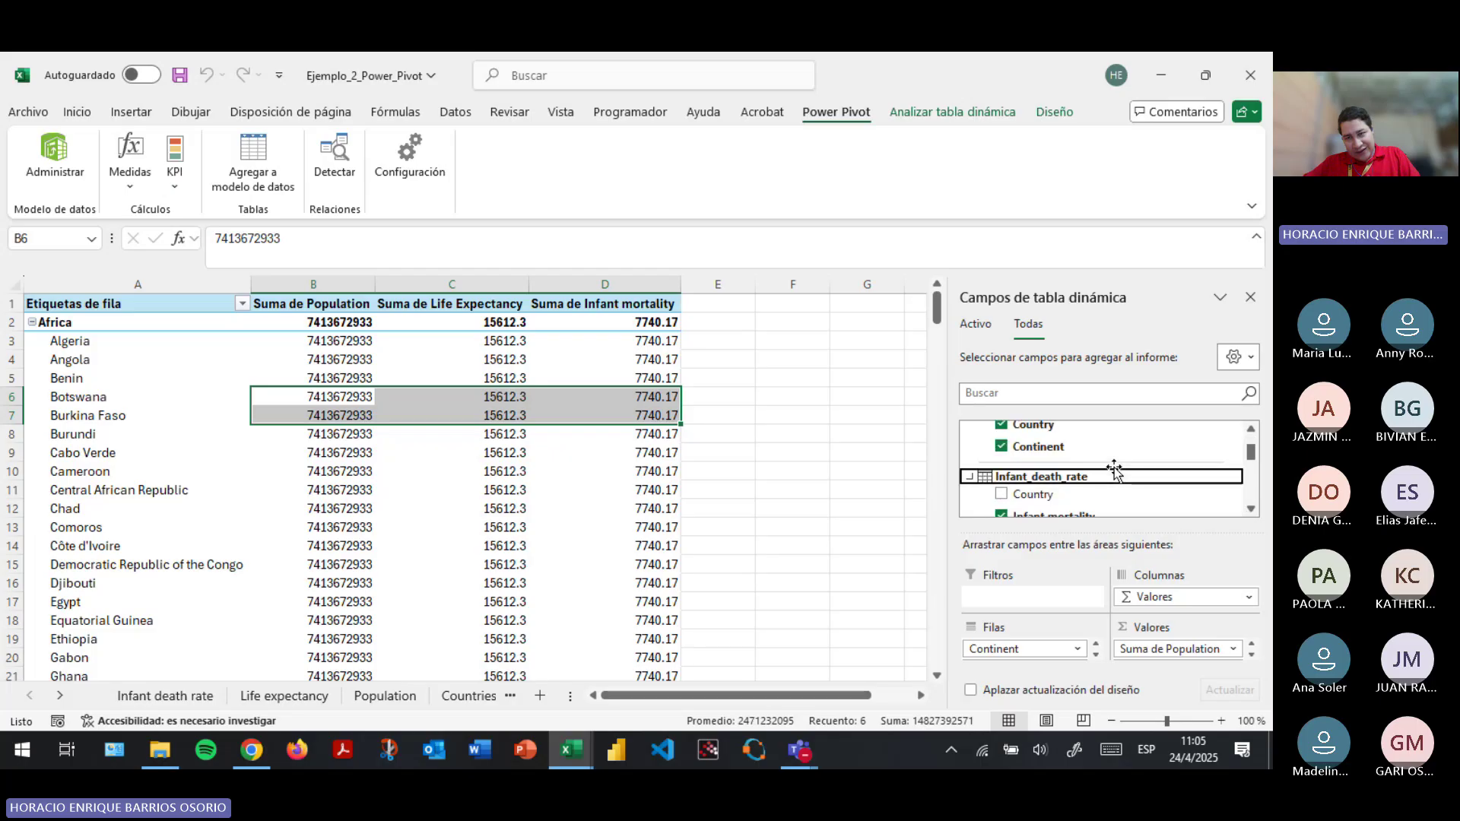
scroll(1065, 505, "down", 1)
scroll(1067, 515, "down", 2)
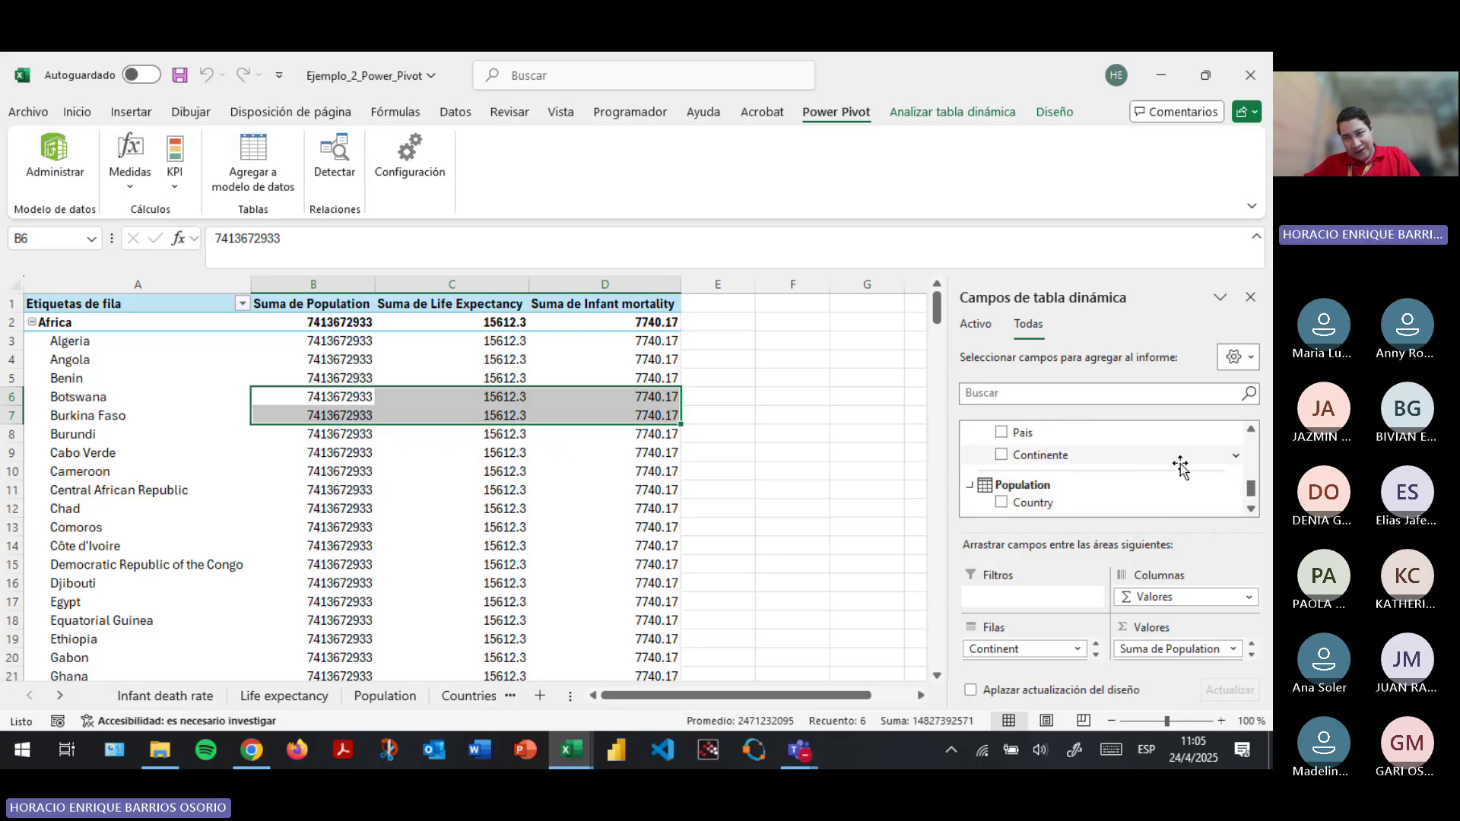
left_click(1235, 455)
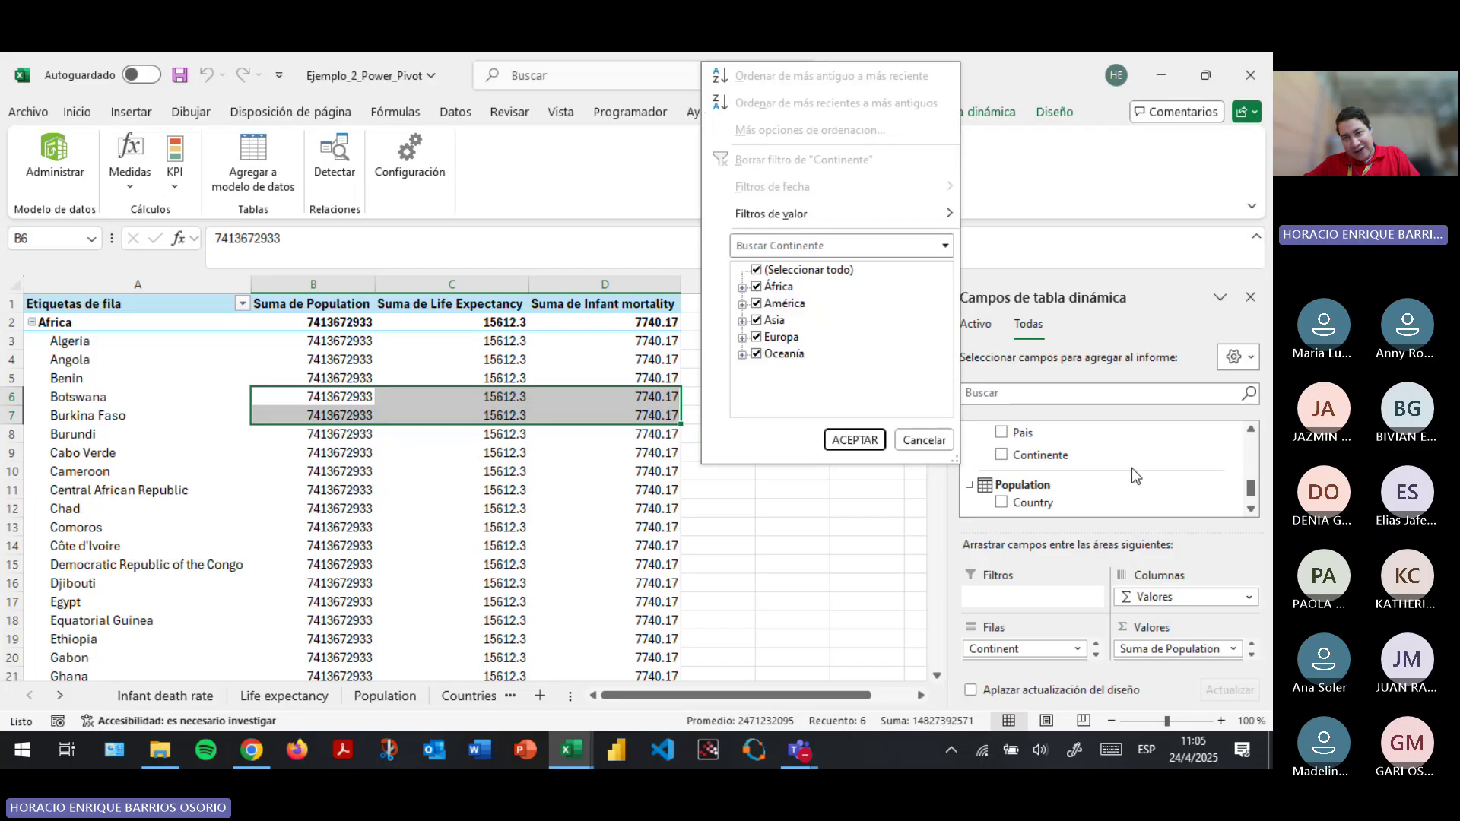
left_click(1111, 646)
Remove every field from the rows, columns and values of the pivot table to leave it empty.
left_click(1056, 650)
left_click(1056, 650)
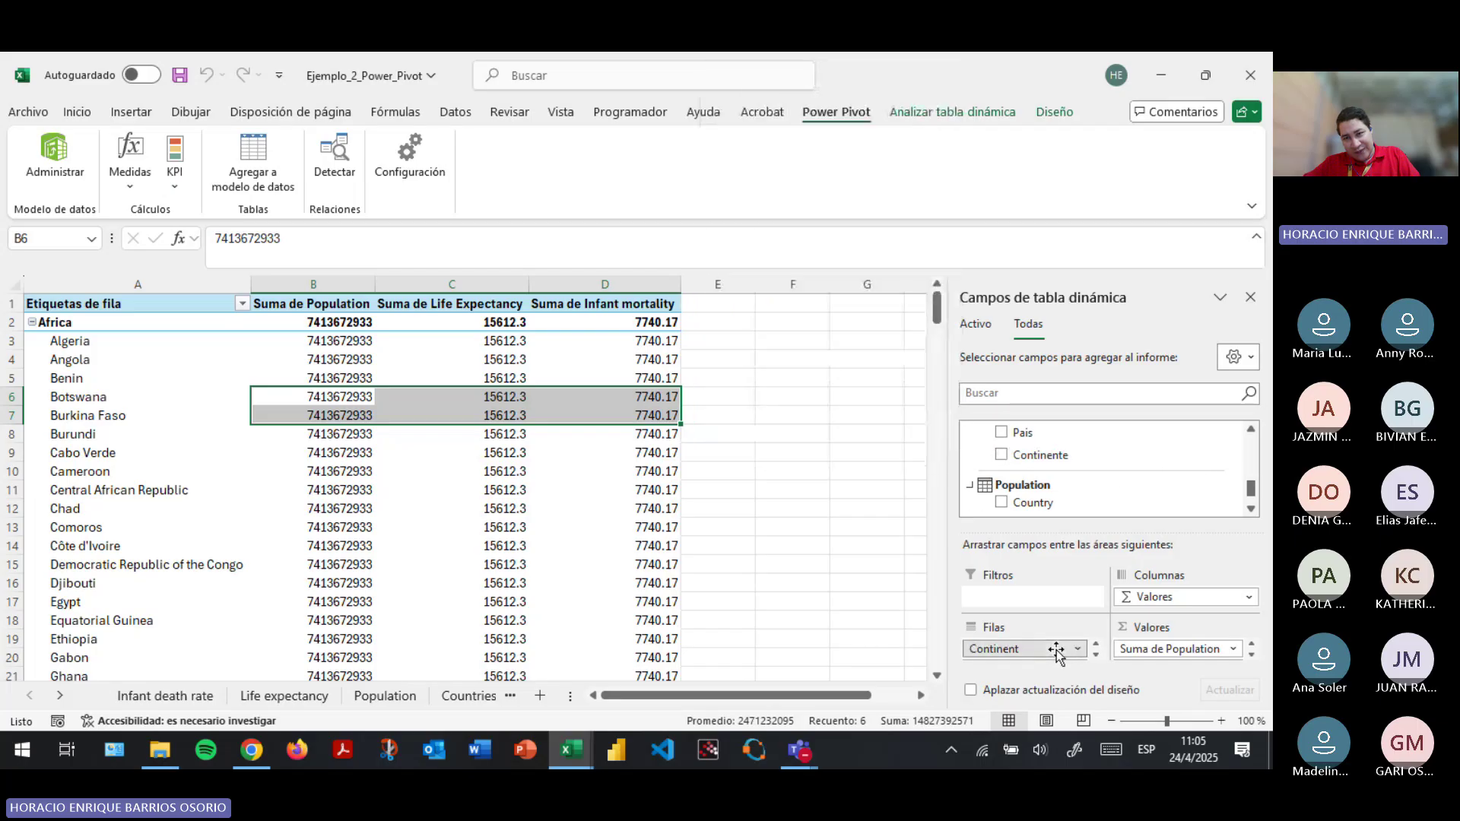
left_click_drag(1006, 652, 1075, 503)
left_click_drag(1036, 648, 1053, 483)
left_click_drag(1153, 589, 1119, 515)
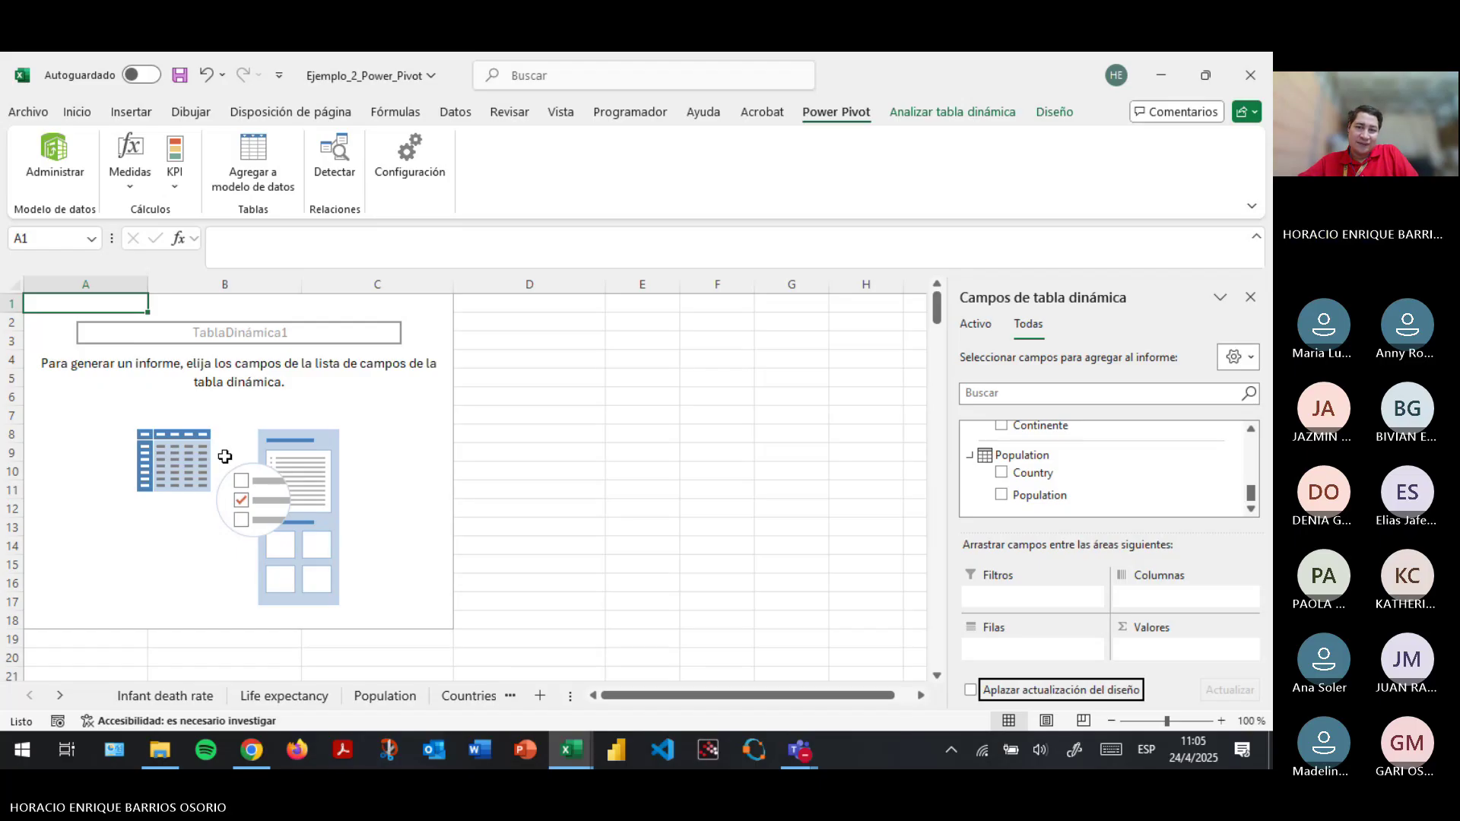
Switch to the Power Pivot diagram, relate Country in Population to Country in Countries, and review it among the managed relationships.
key("alt+Tab")
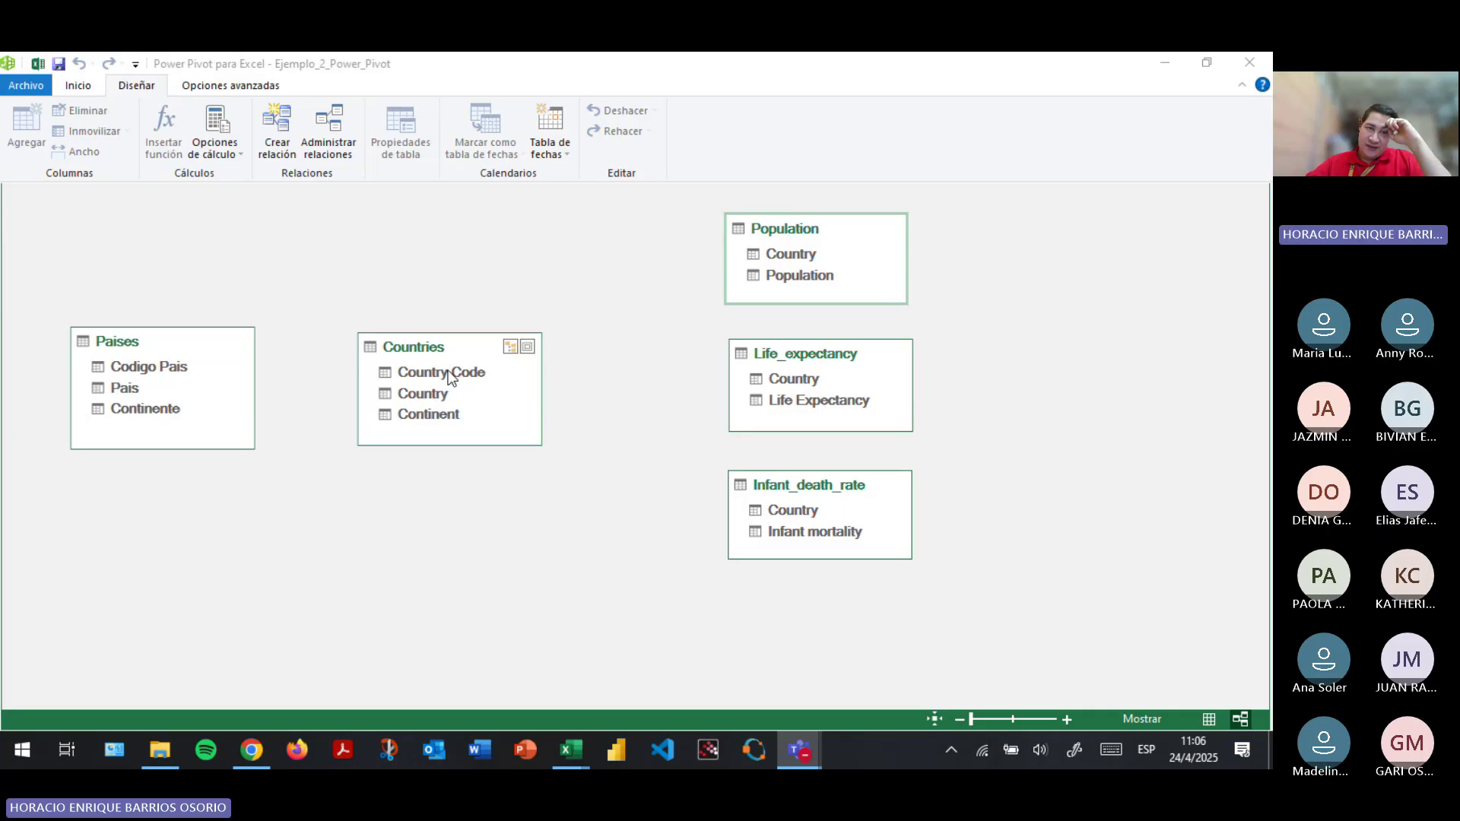
mouse_move(423, 348)
left_mouse_down()
mouse_move(462, 305)
mouse_move(427, 326)
mouse_move(448, 340)
mouse_move(358, 365)
mouse_move(441, 341)
left_mouse_up()
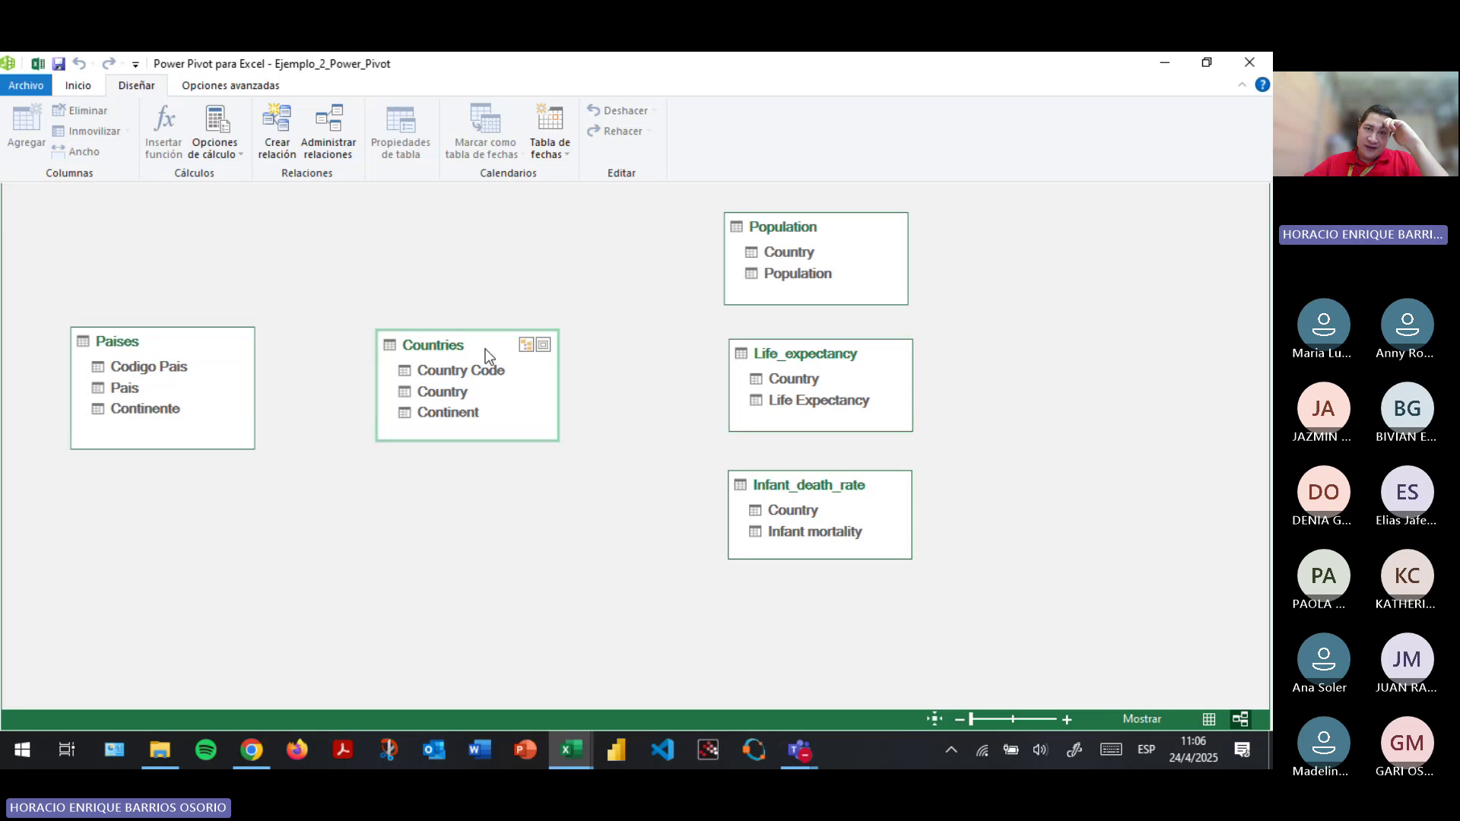
left_click_drag(769, 215, 757, 218)
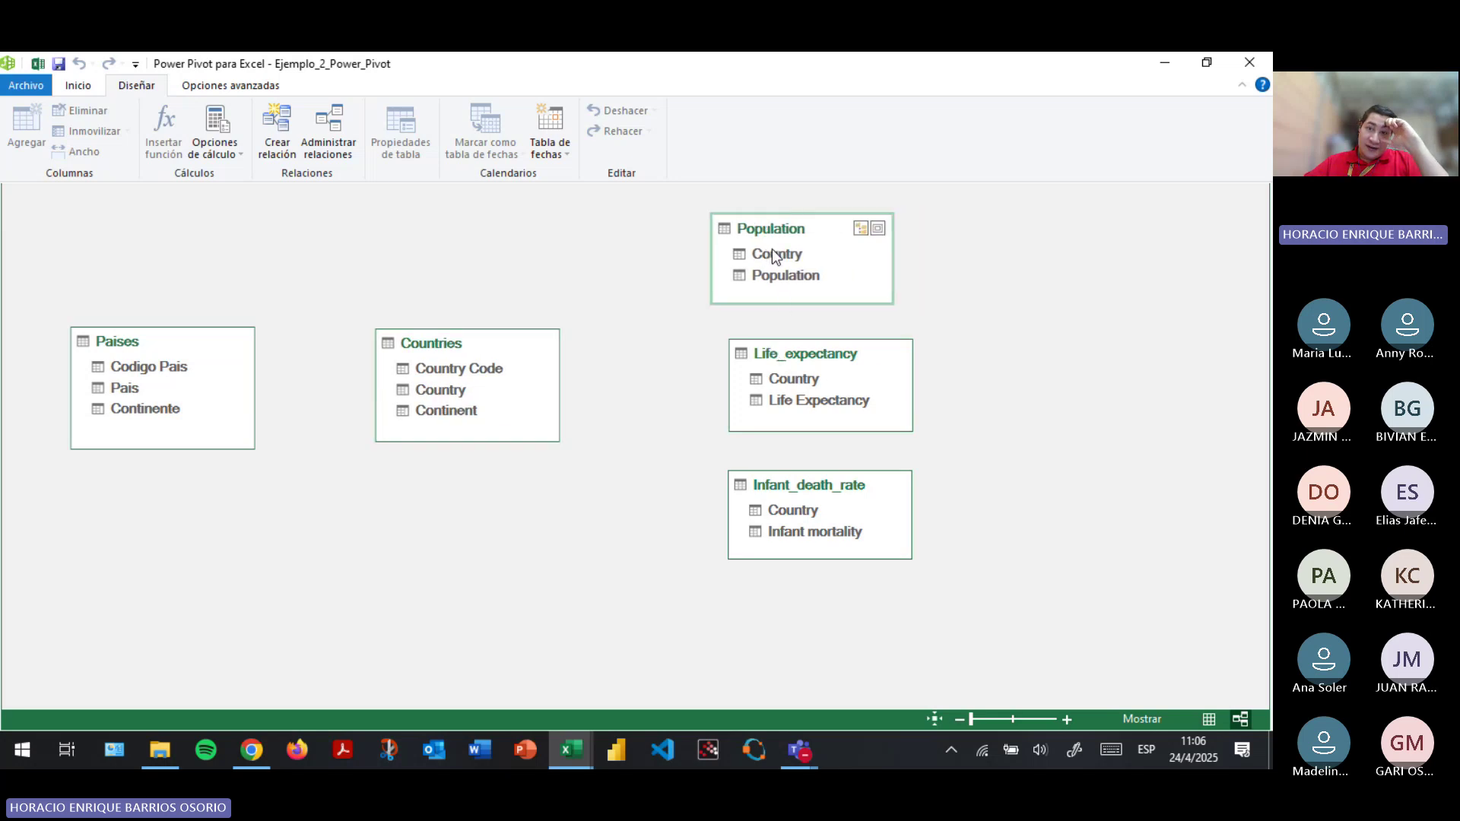
left_click_drag(772, 250, 459, 398)
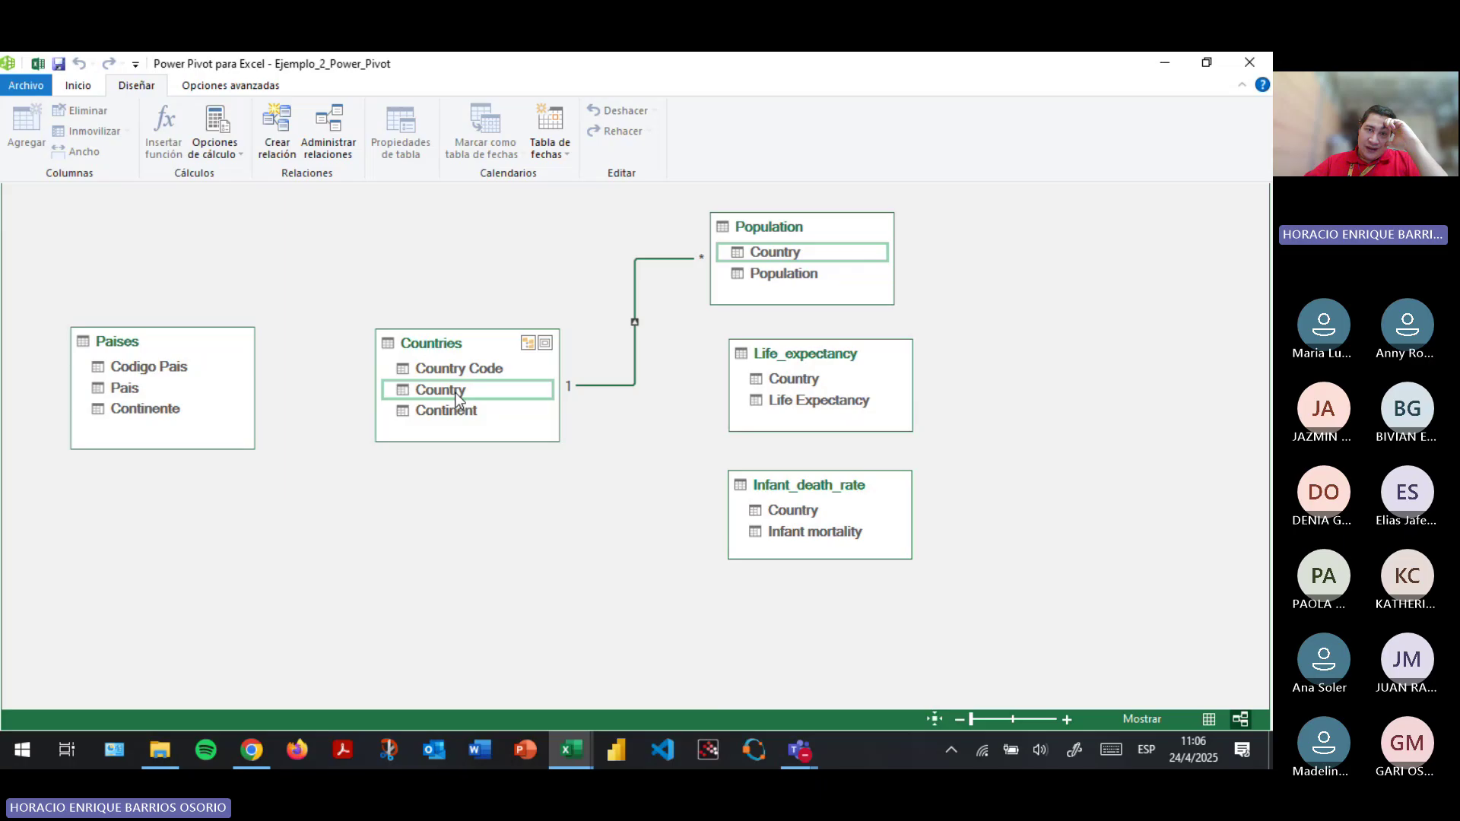
left_click(328, 125)
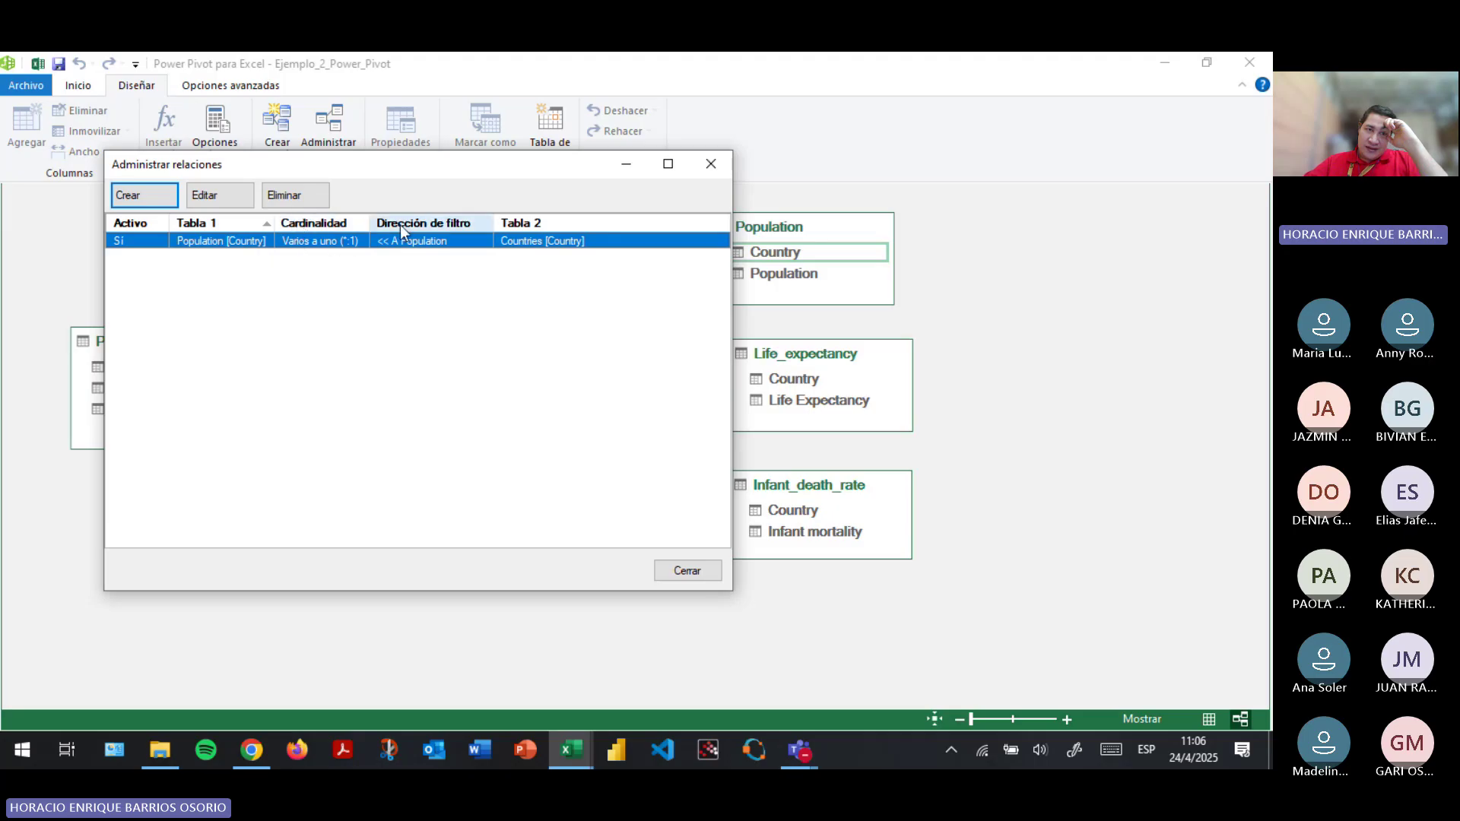
left_click_drag(404, 172, 1017, 210)
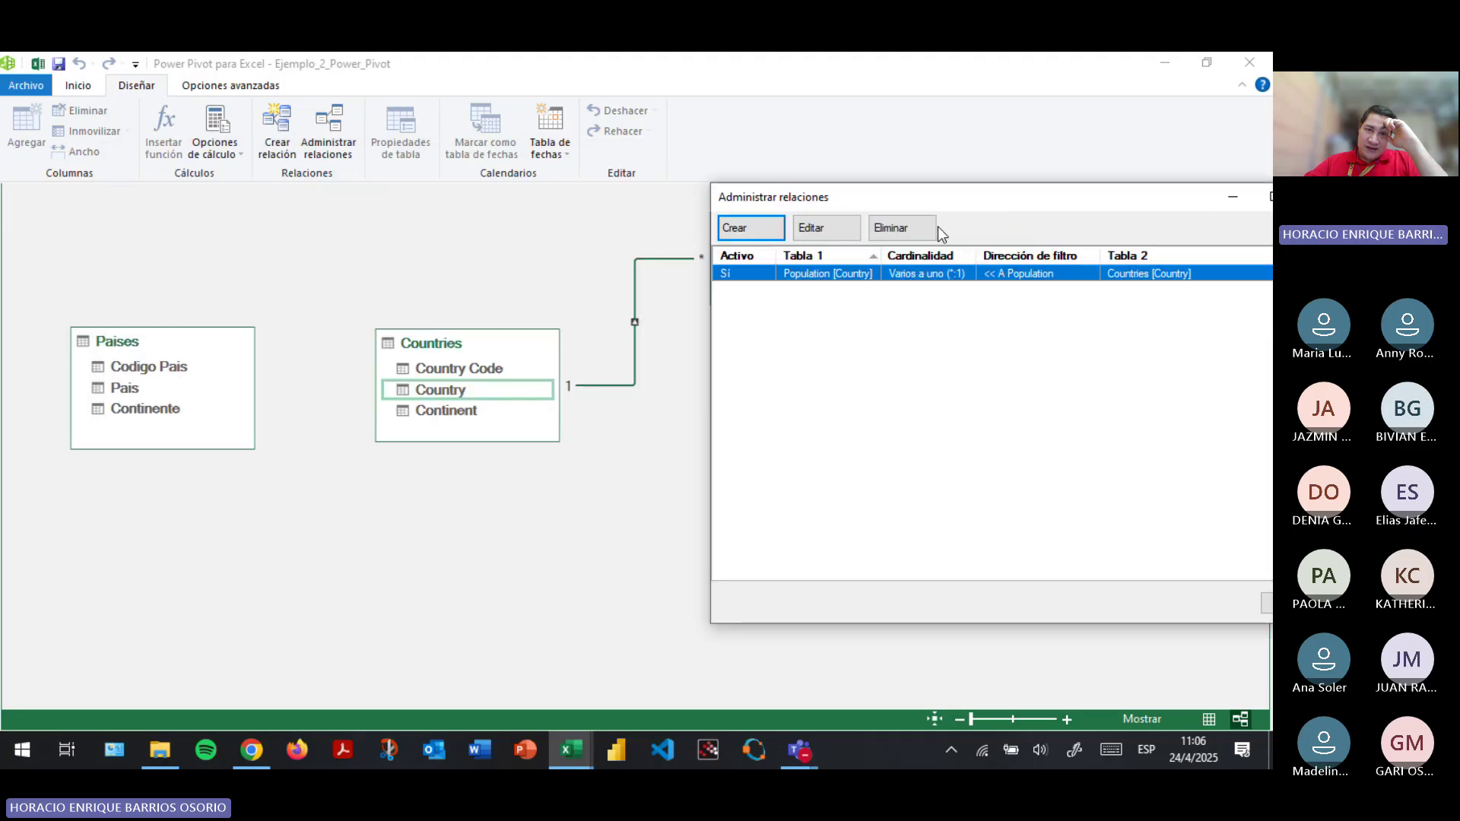
left_click_drag(930, 198, 329, 216)
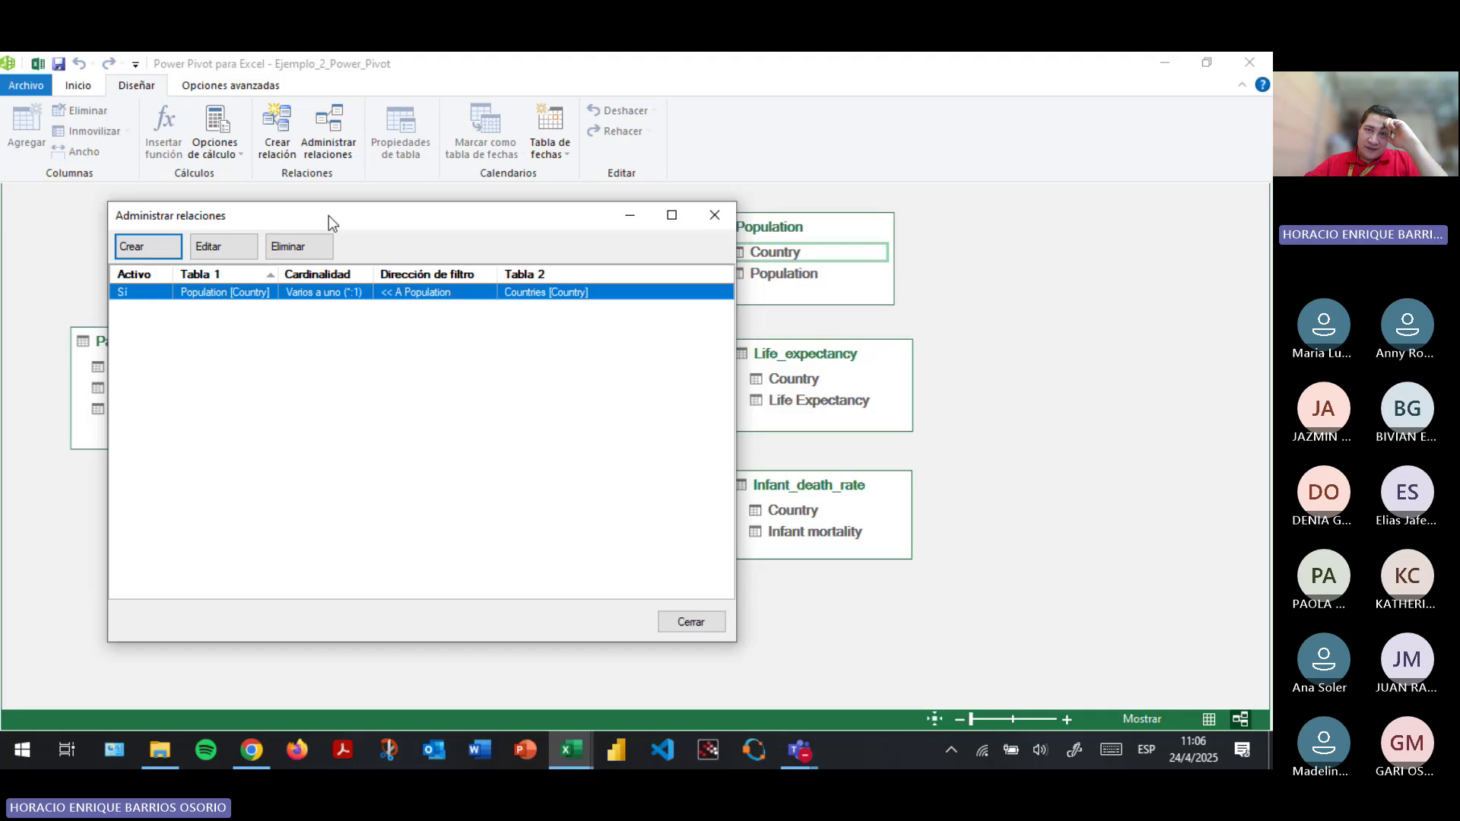
left_click(710, 220)
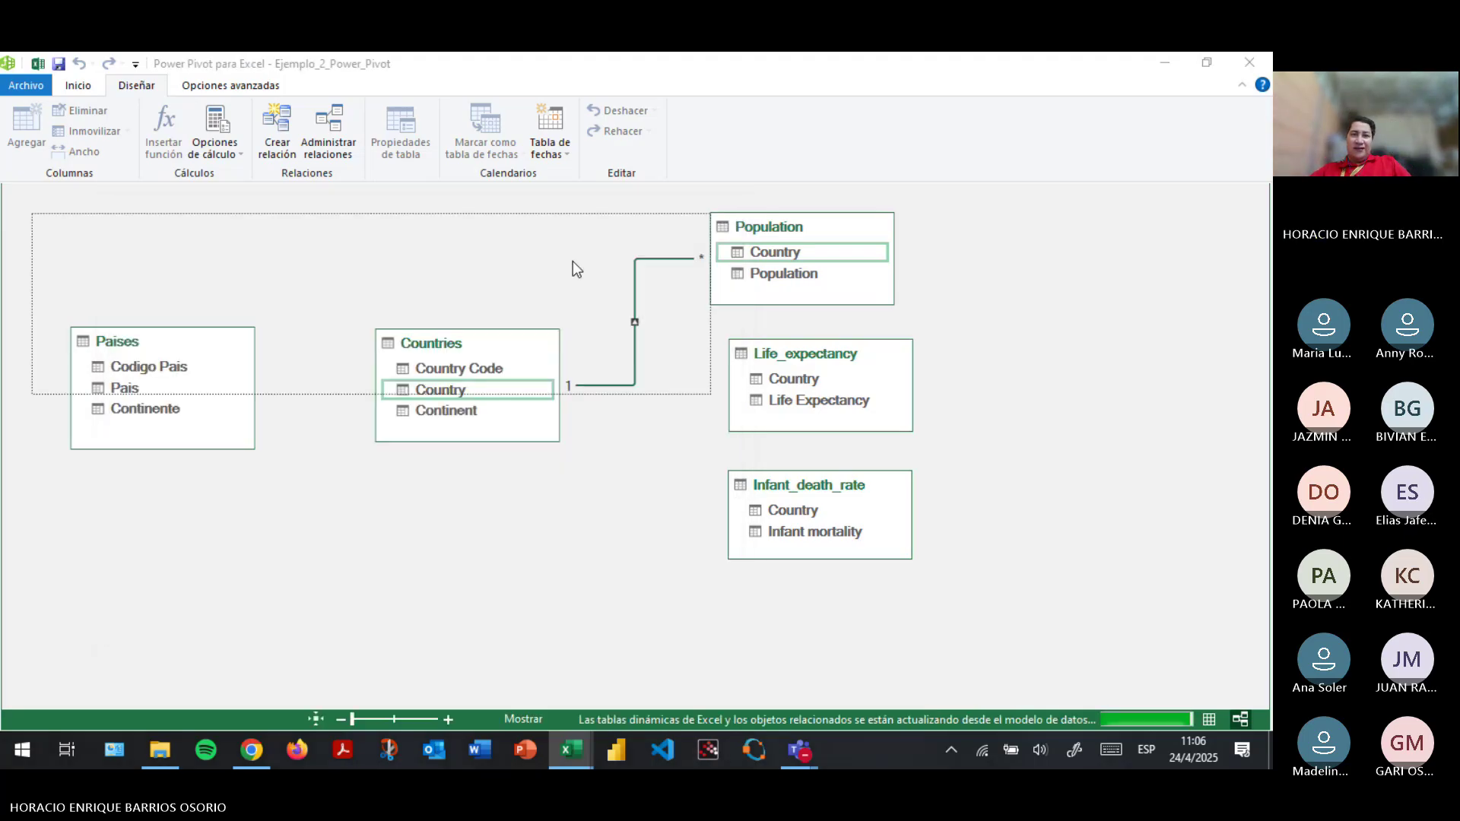
Return to the Excel pivot table and add Country from Countries as rows and Population as a summed value.
key("alt+Tab")
key("Tab")
scroll(1053, 456, "down", 2)
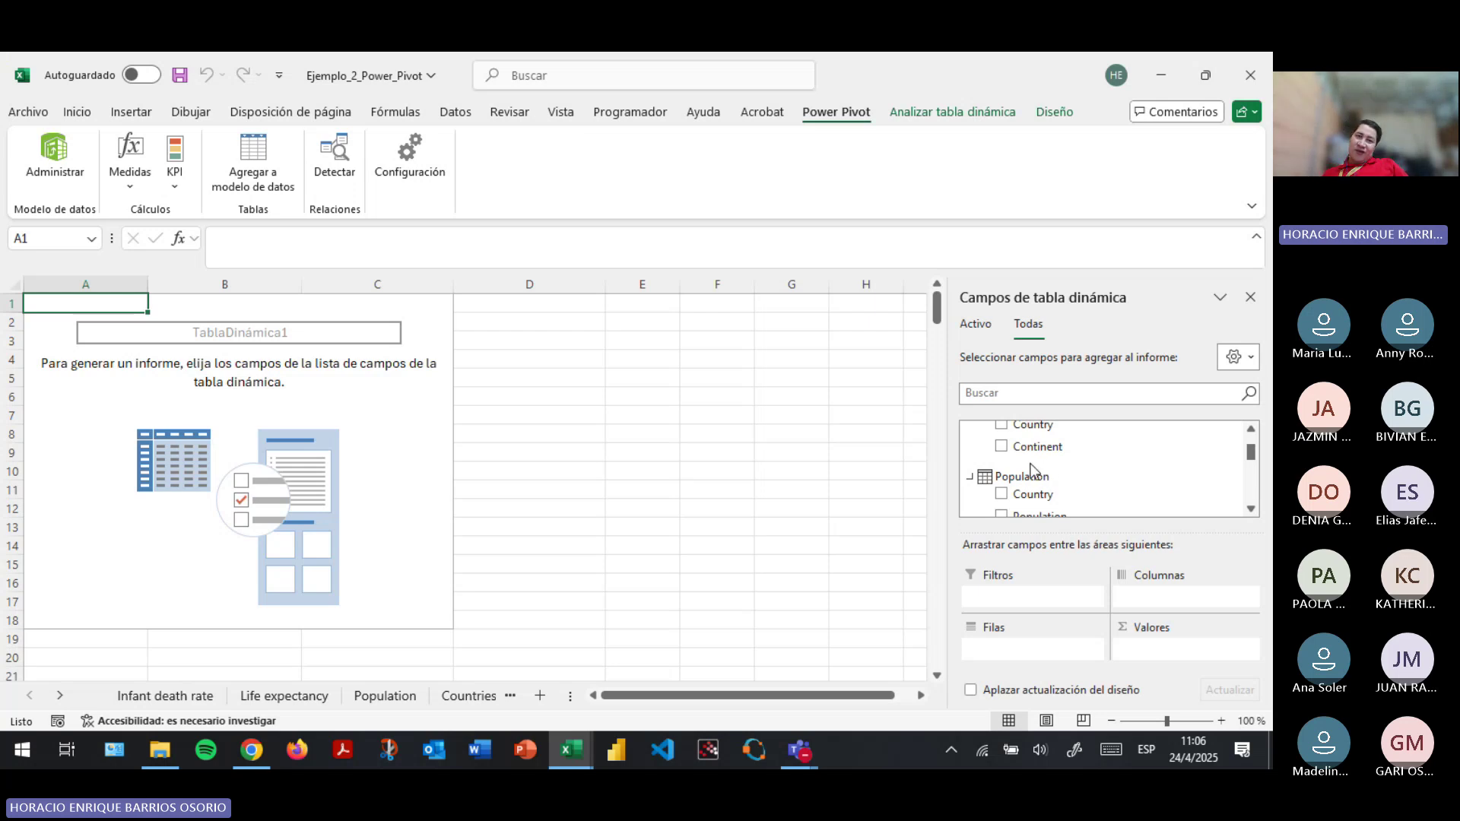
scroll(1032, 469, "up", 1)
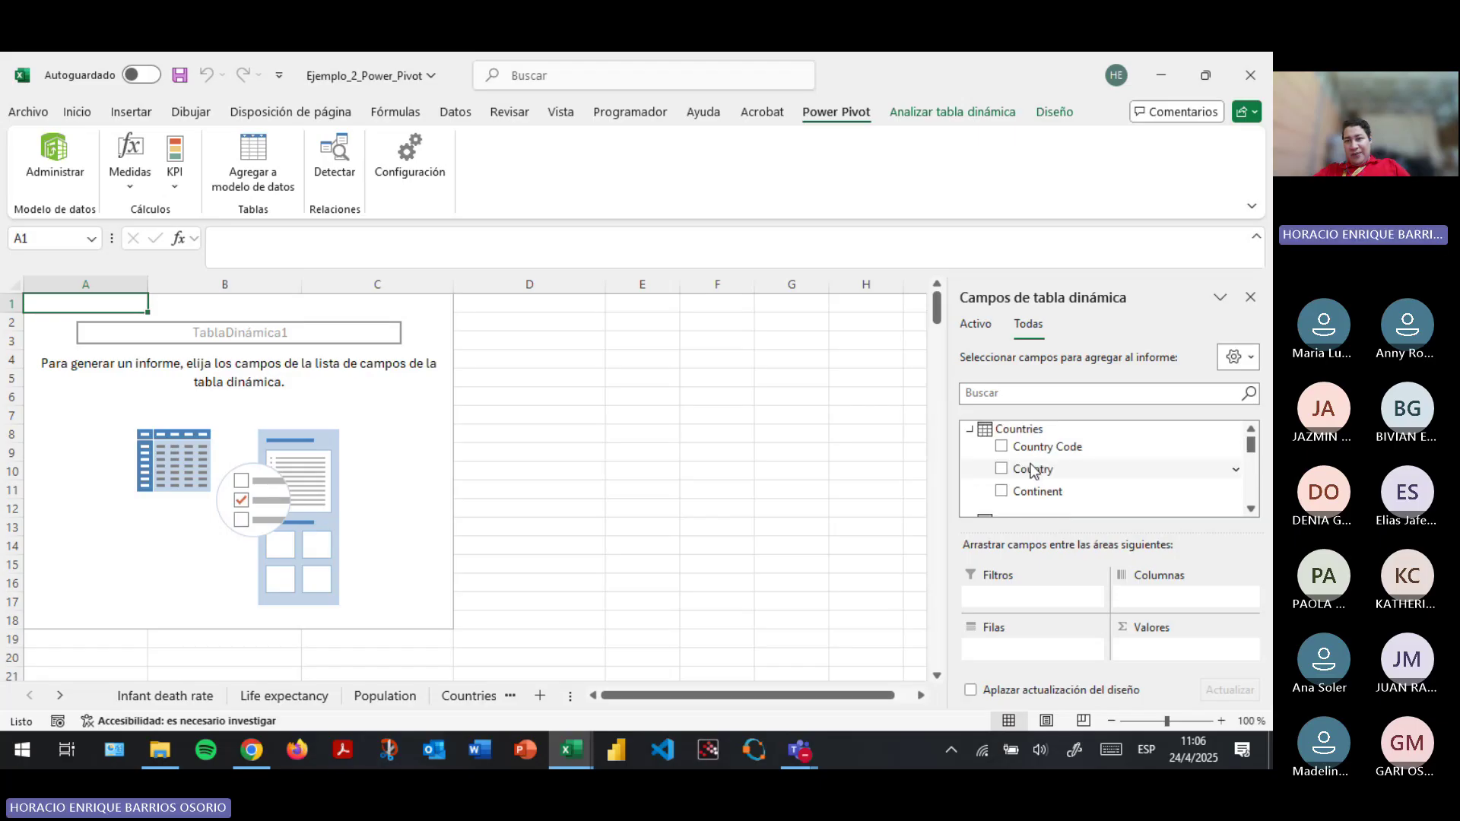
left_click_drag(1034, 468, 1043, 650)
scroll(1078, 488, "down", 1)
scroll(1049, 475, "down", 1)
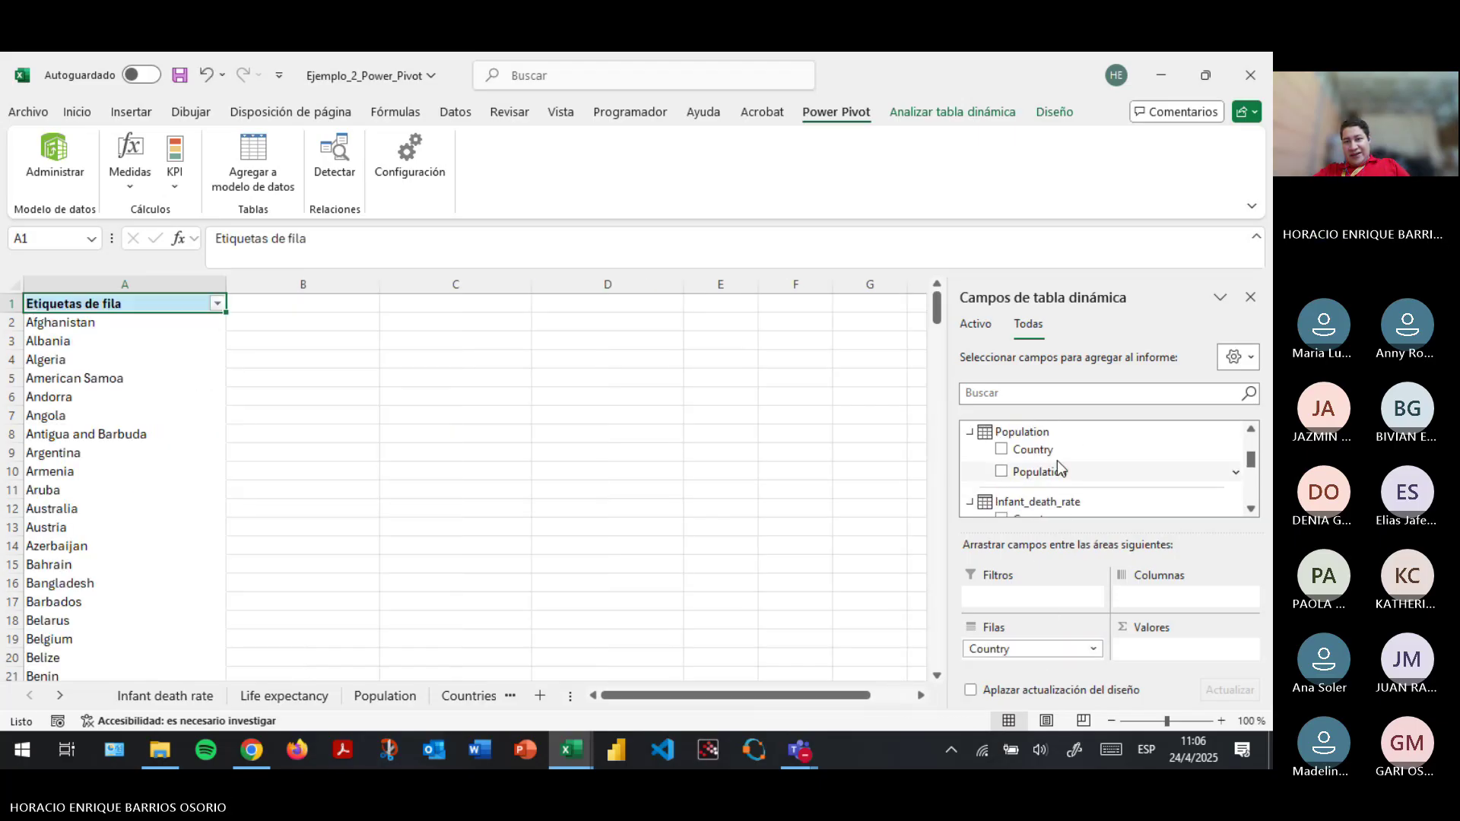
left_click_drag(1038, 467, 1183, 648)
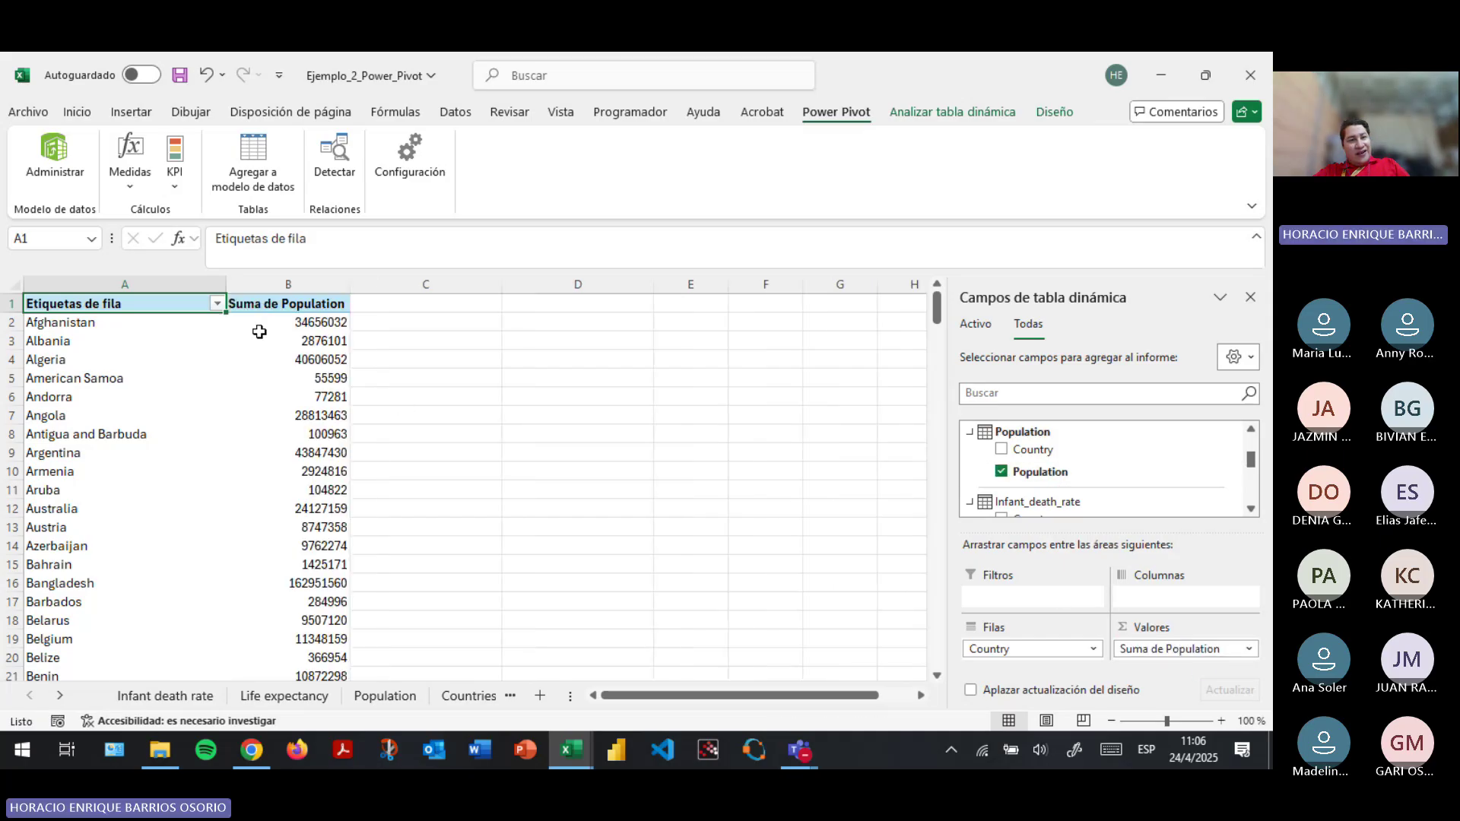
Examine the population sums per country from the first row down to the grand total of the pivot table.
left_click(327, 326)
key("ctrl+Down")
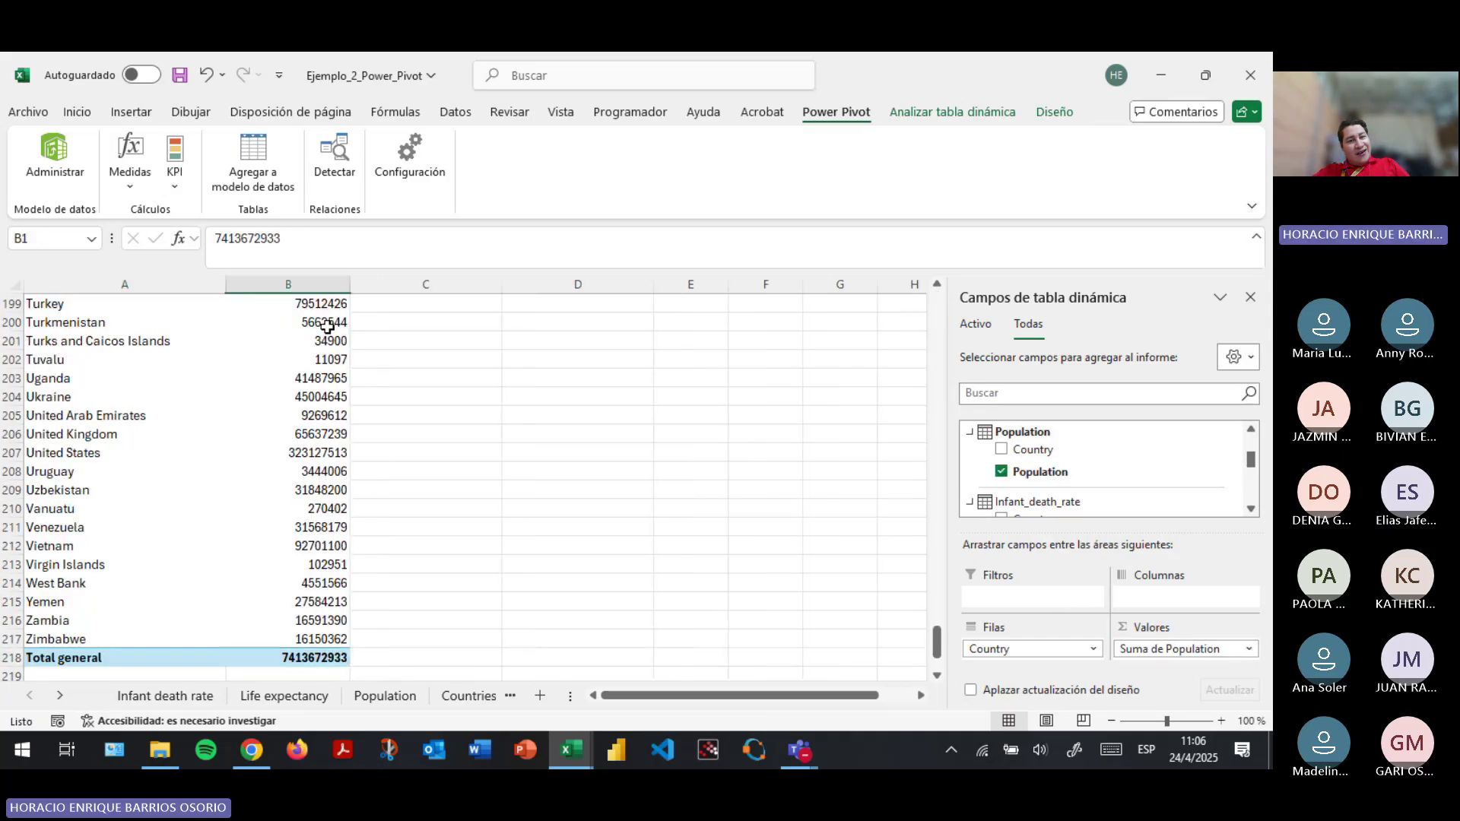
key("ctrl+Up")
key("Down")
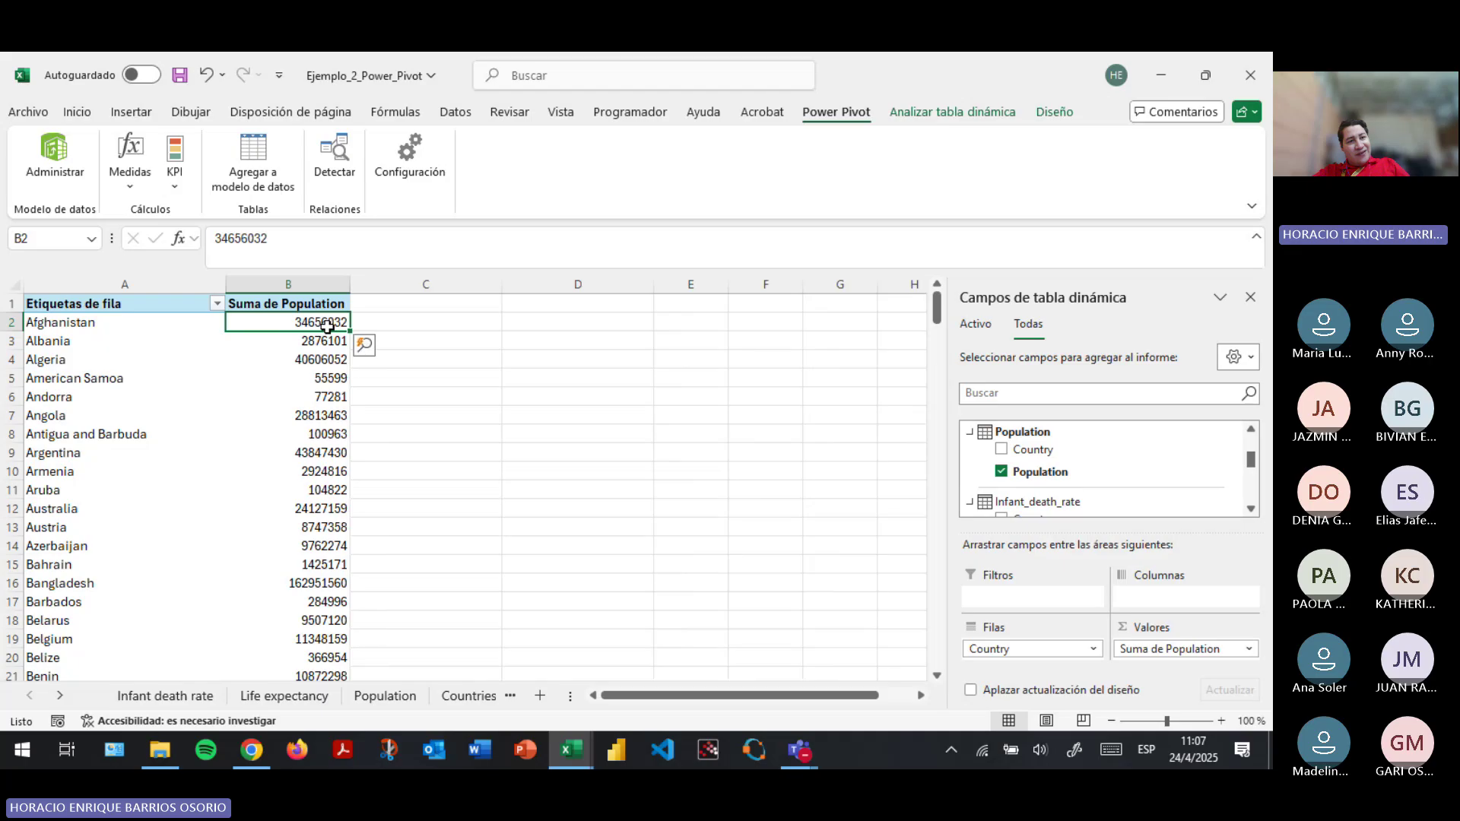
key("shift+Down")
key("shift+Down")
key("shift+Down")
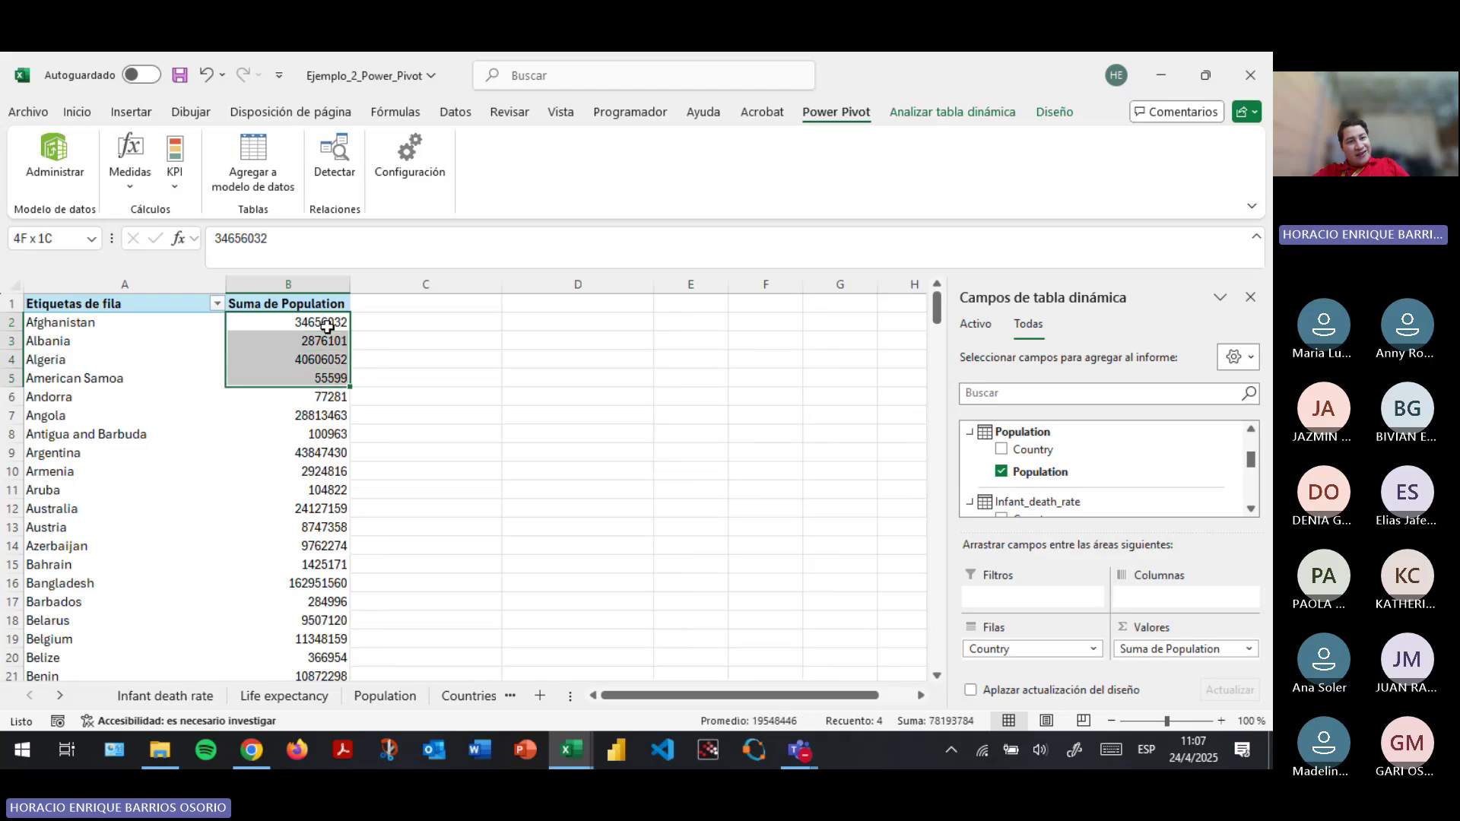
key("ctrl+shift+Down")
key("ctrl+shift+Up")
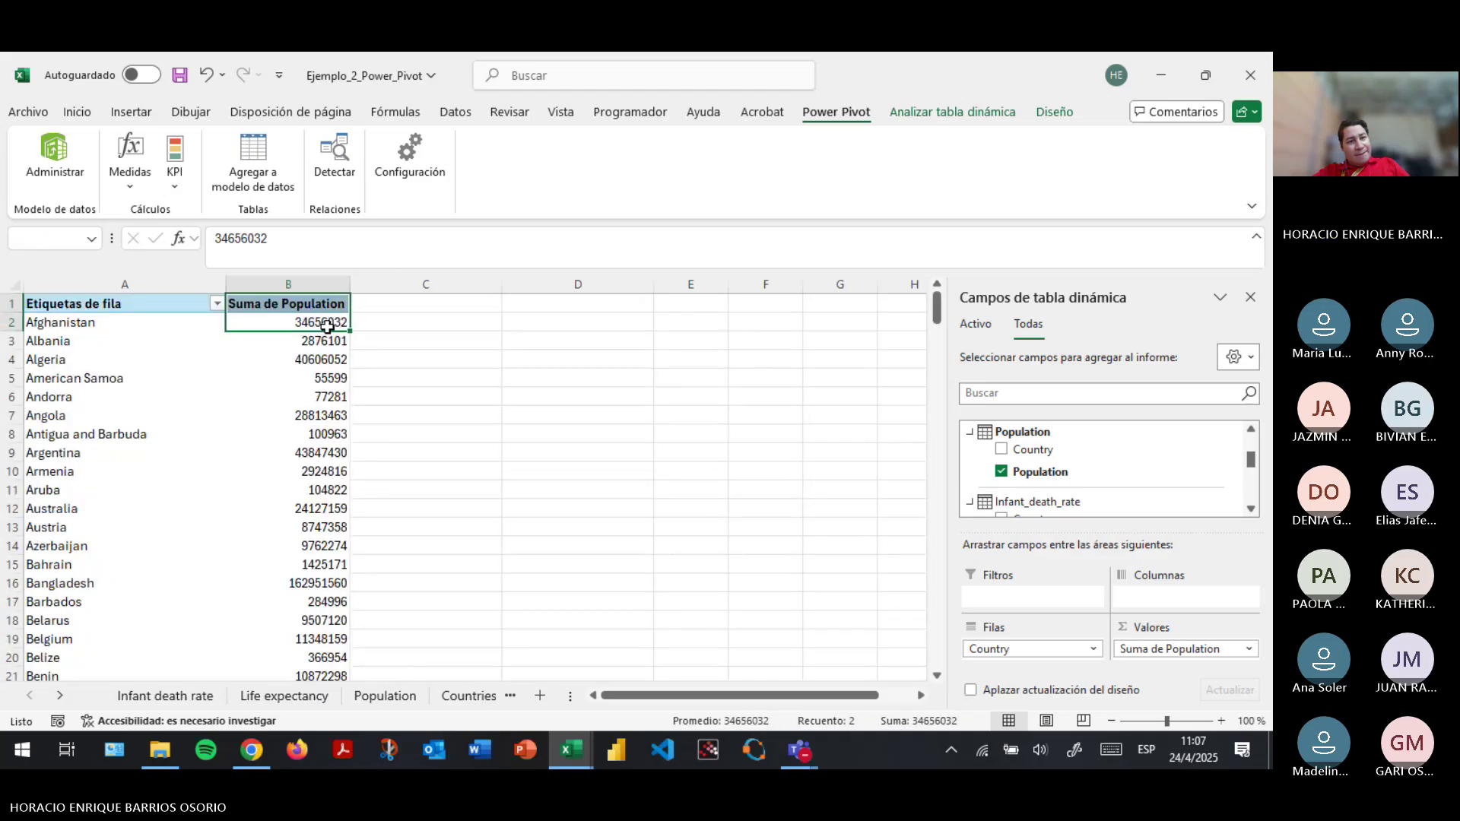
key("Up")
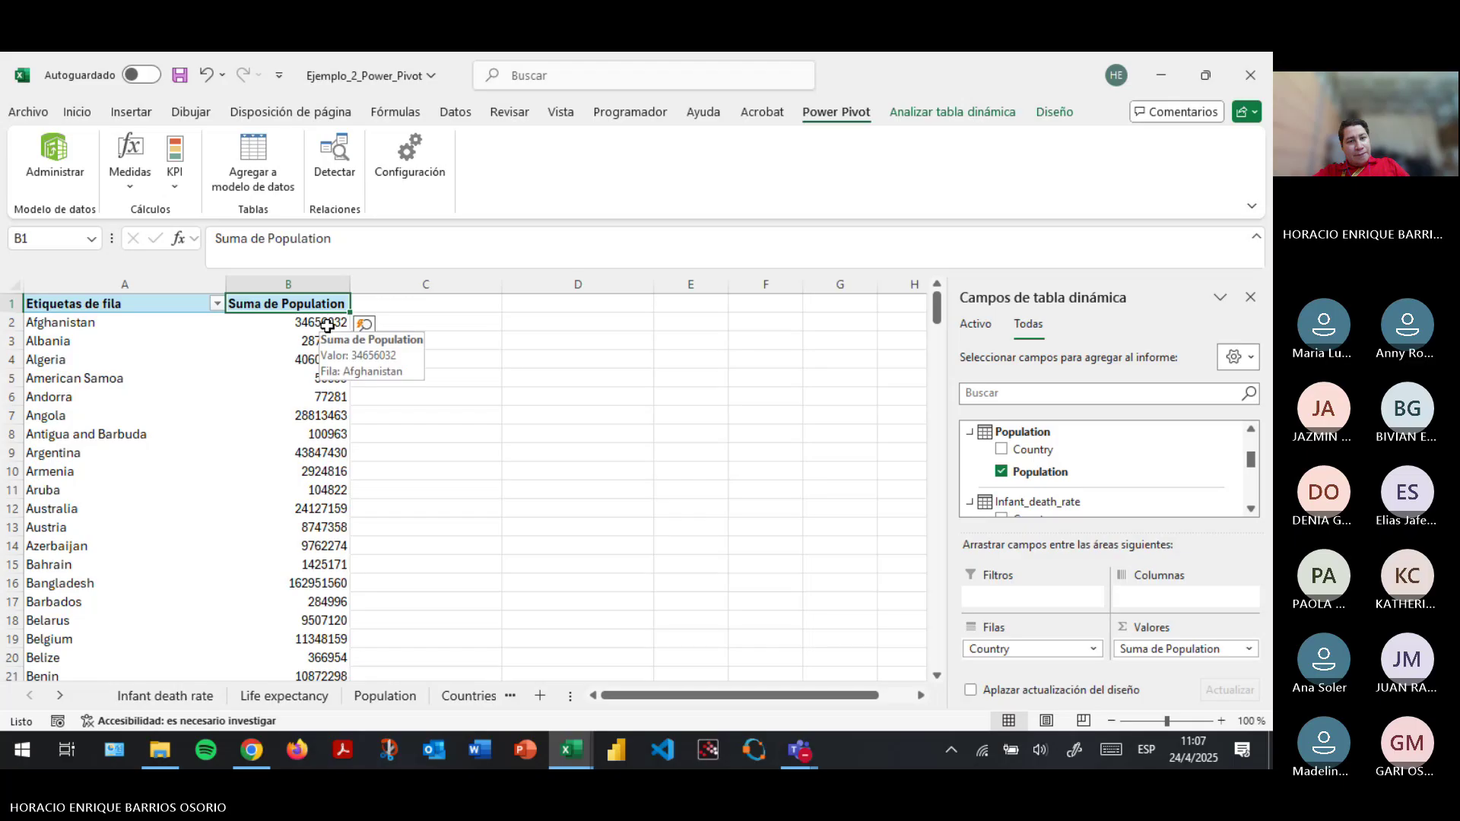
Switch to the Power Pivot diagram and relate Country in Life_expectancy and Country in Infant_death_rate to Country in Countries.
key("alt+Tab")
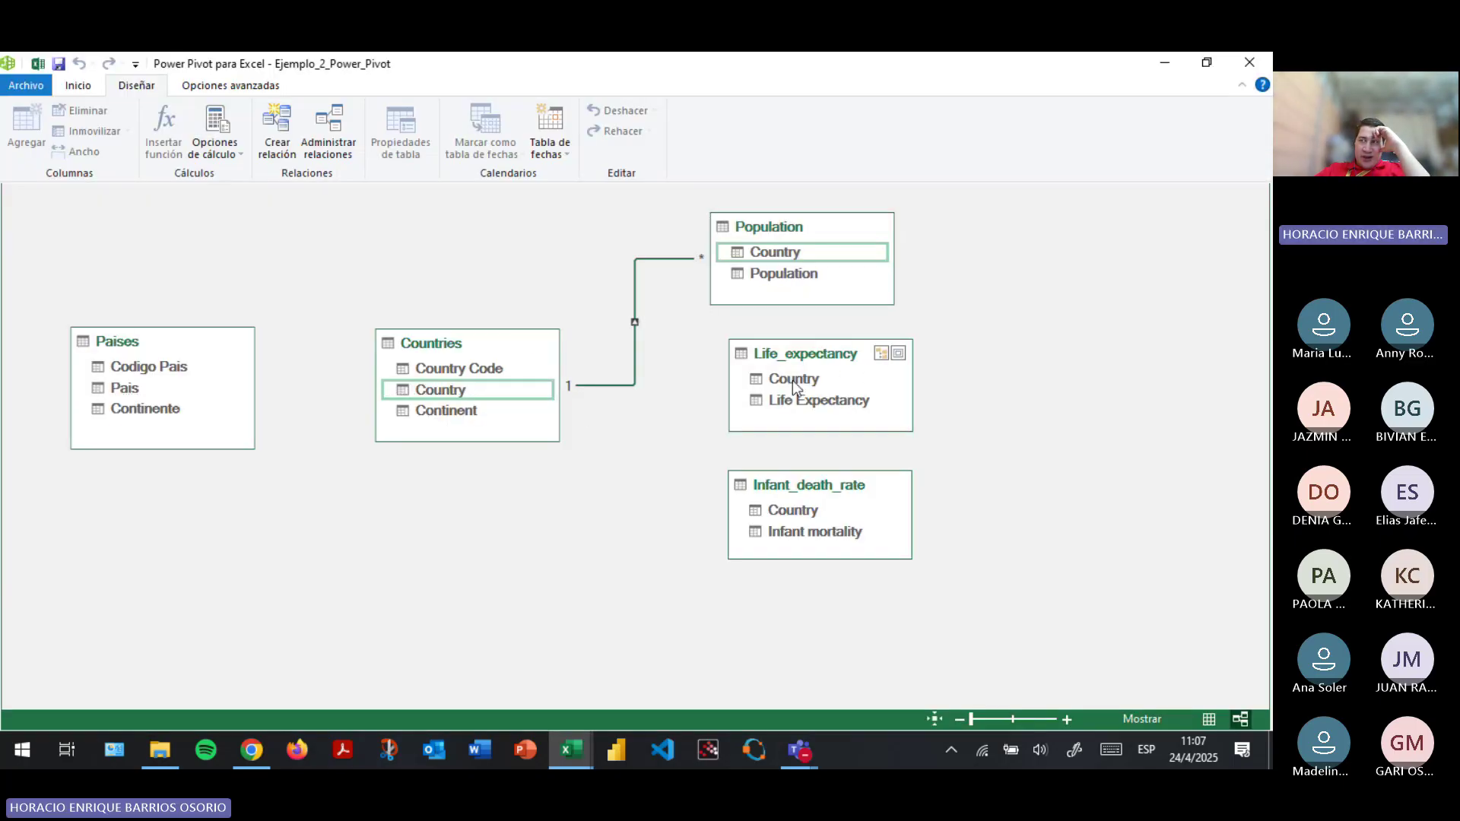
left_click_drag(792, 380, 446, 386)
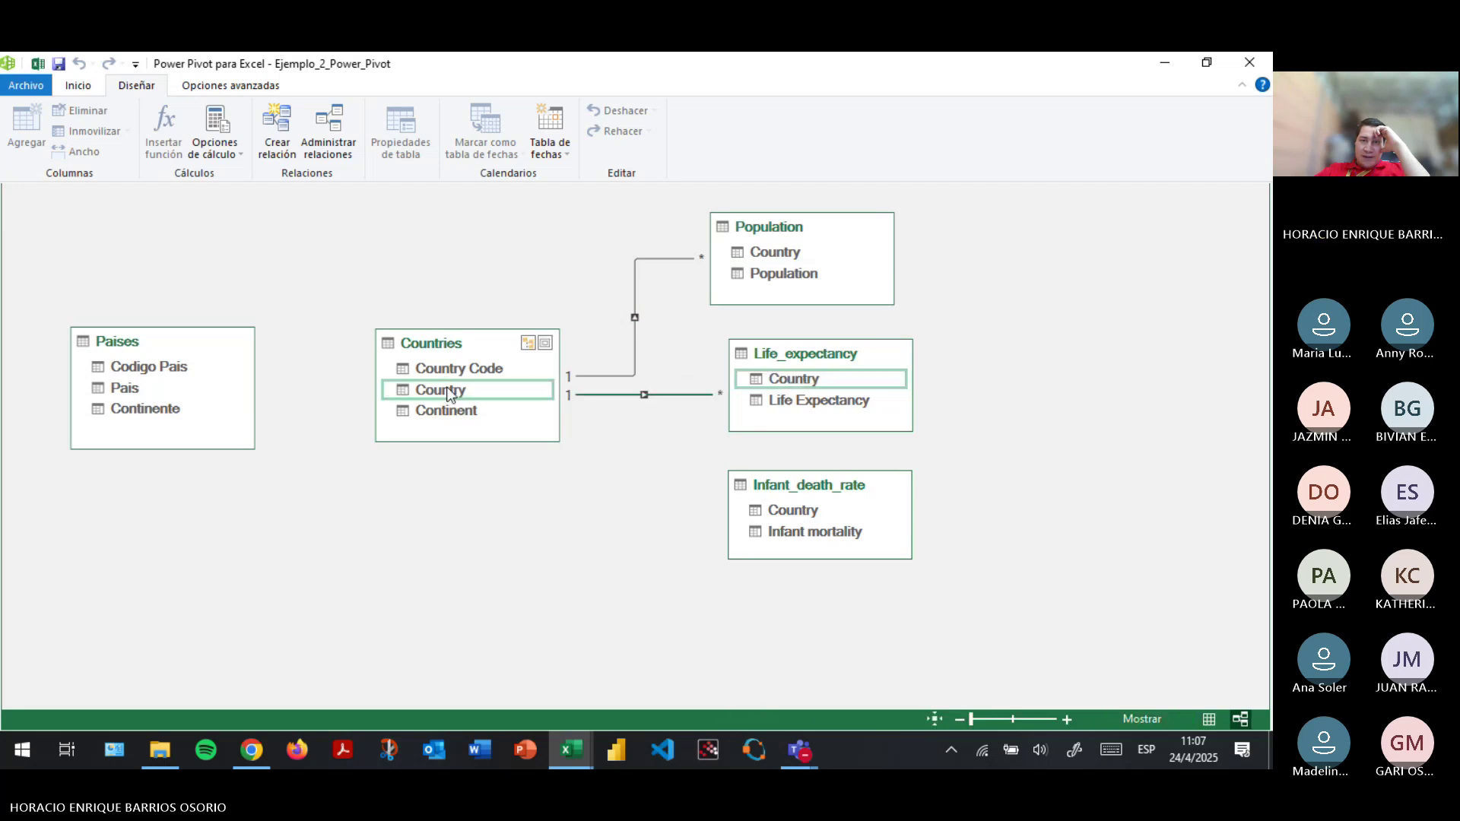
left_click_drag(771, 507, 458, 394)
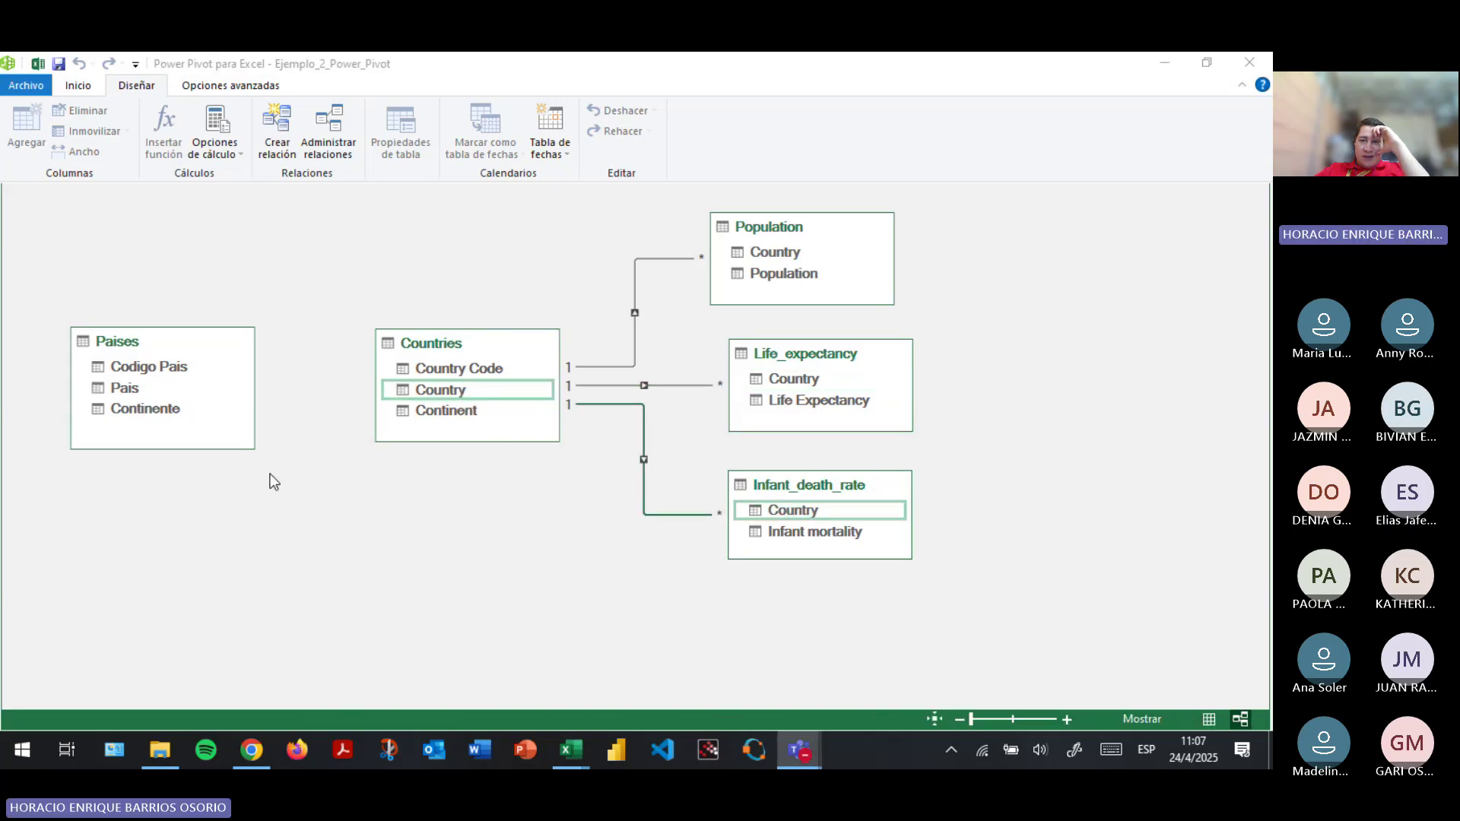
Delete the relationship between Infant_death_rate and Countries from the model.
right_click(645, 428)
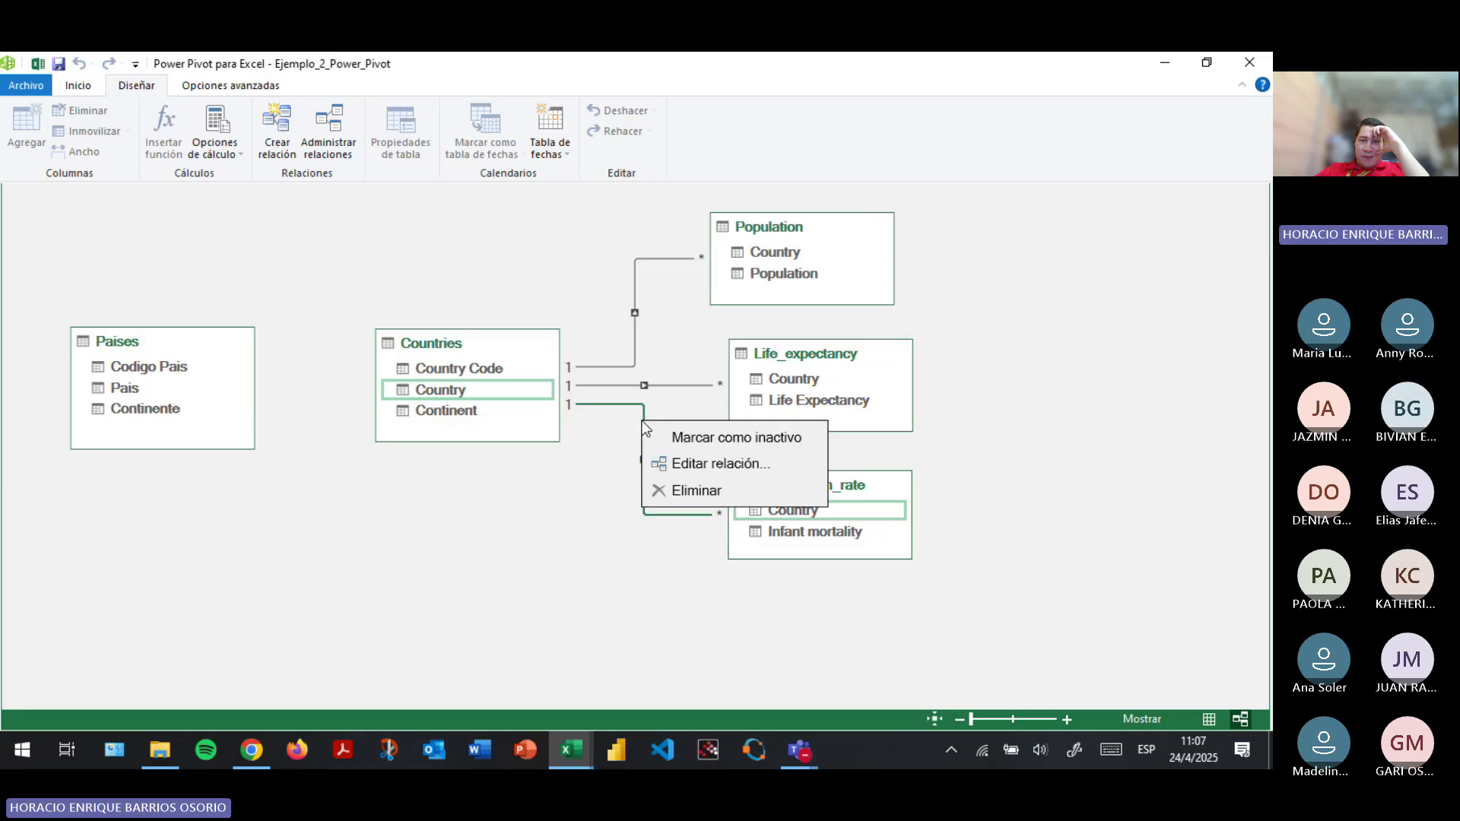
left_click(689, 491)
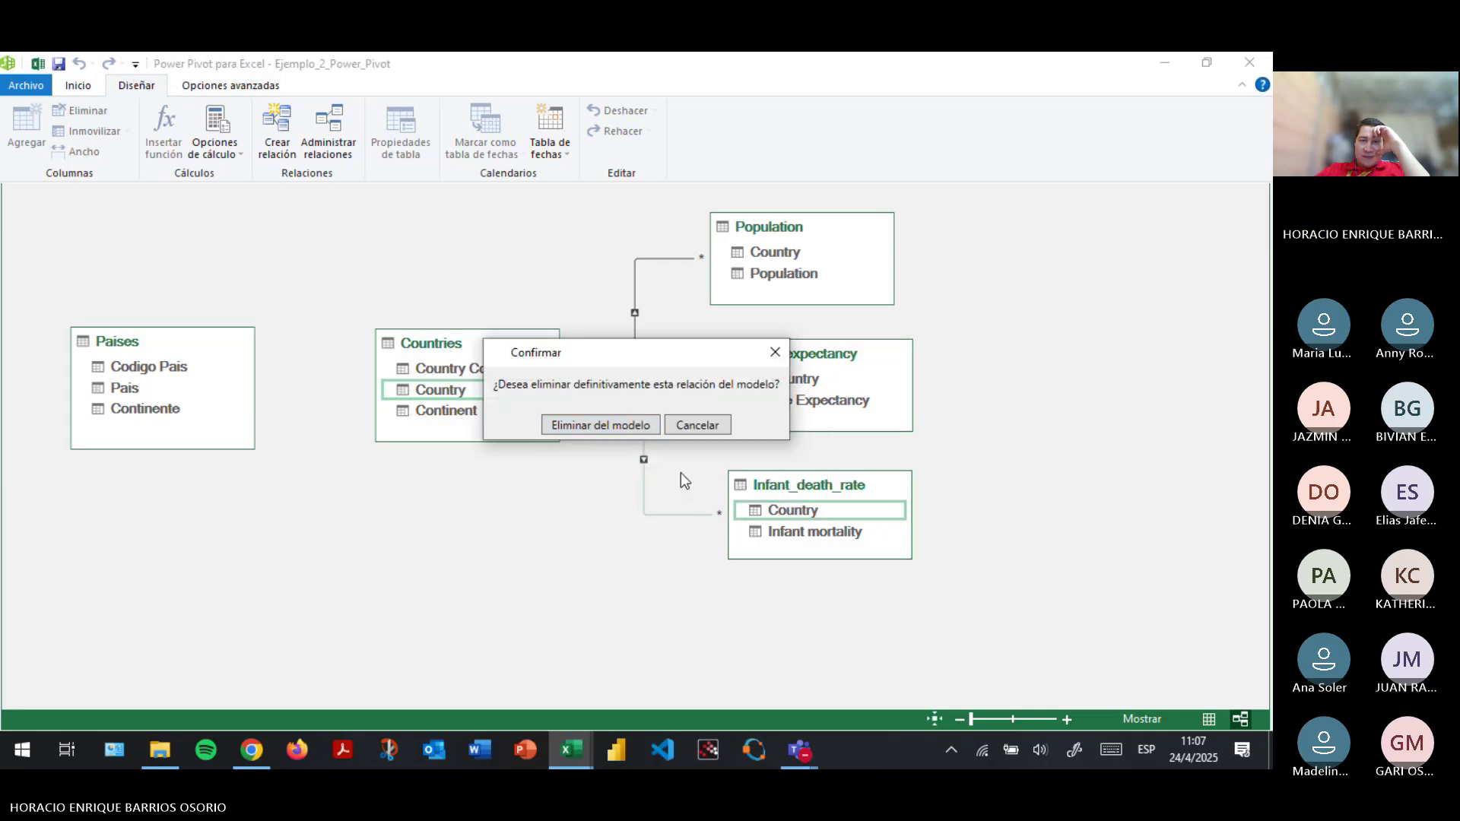
left_click(600, 425)
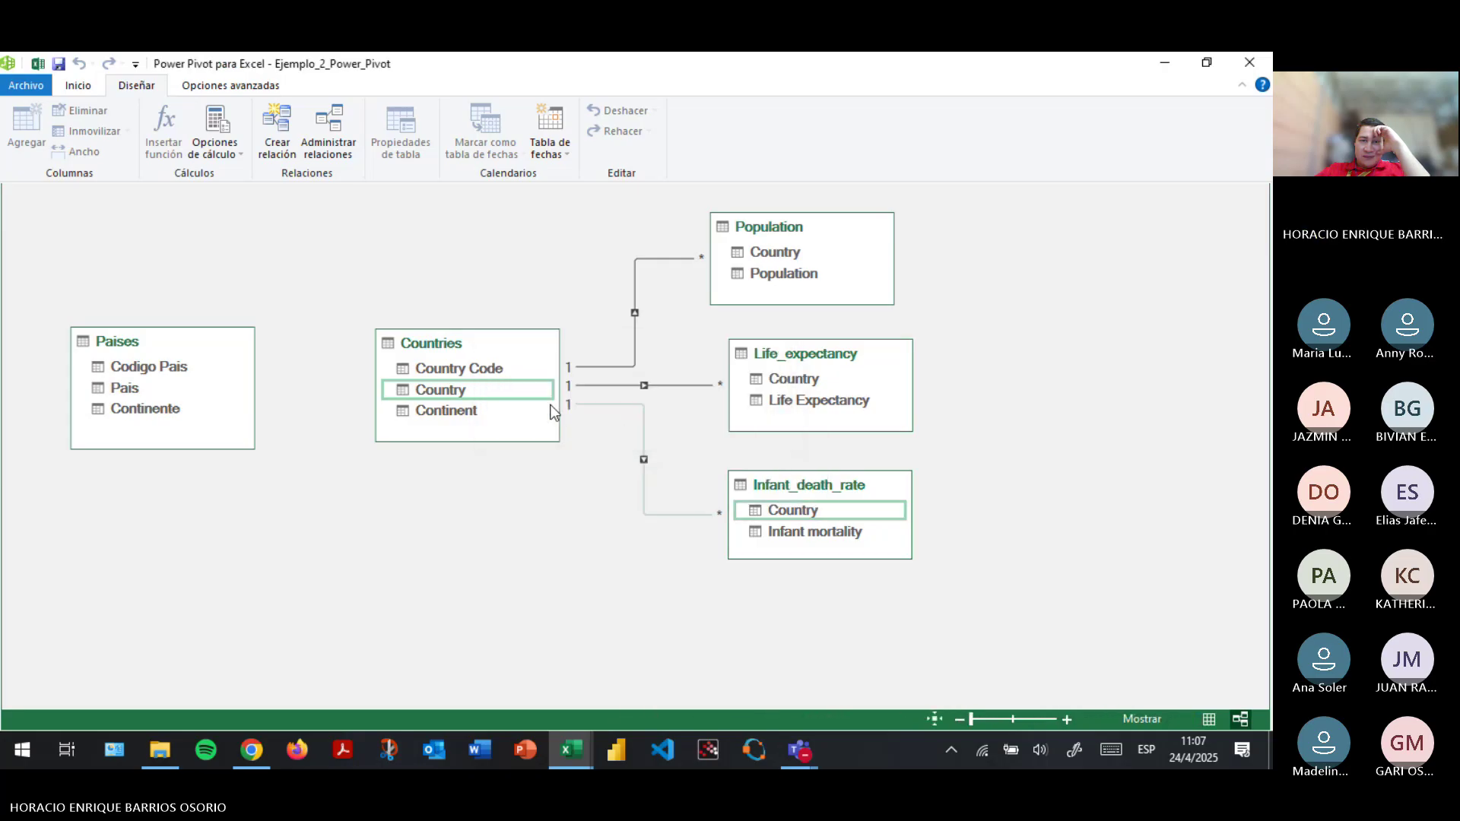
Try relating Country in Countries to Country in Infant_death_rate, starting from Countries, and delete that relationship.
left_click_drag(457, 393, 775, 511)
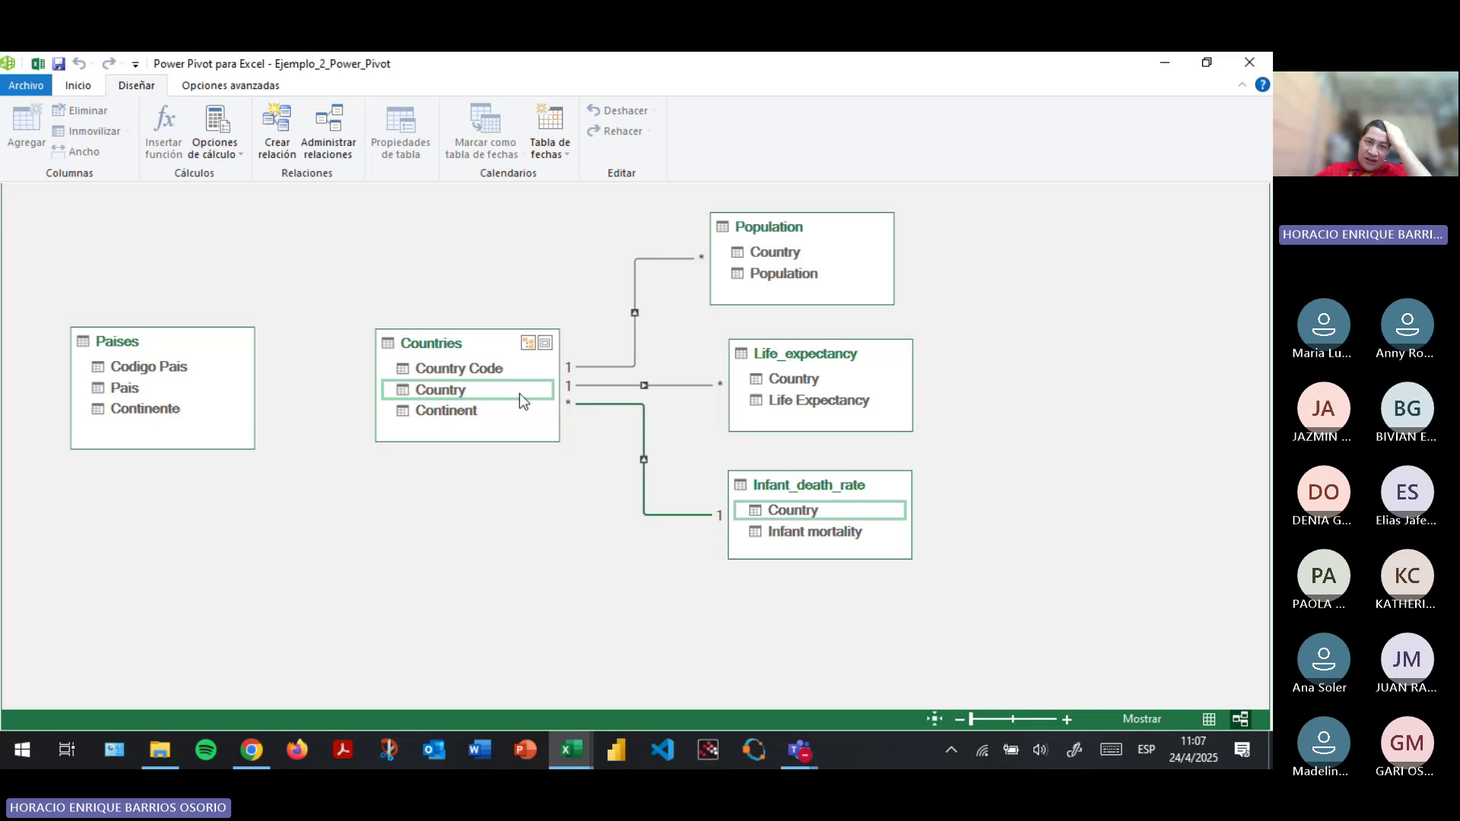
right_click(642, 439)
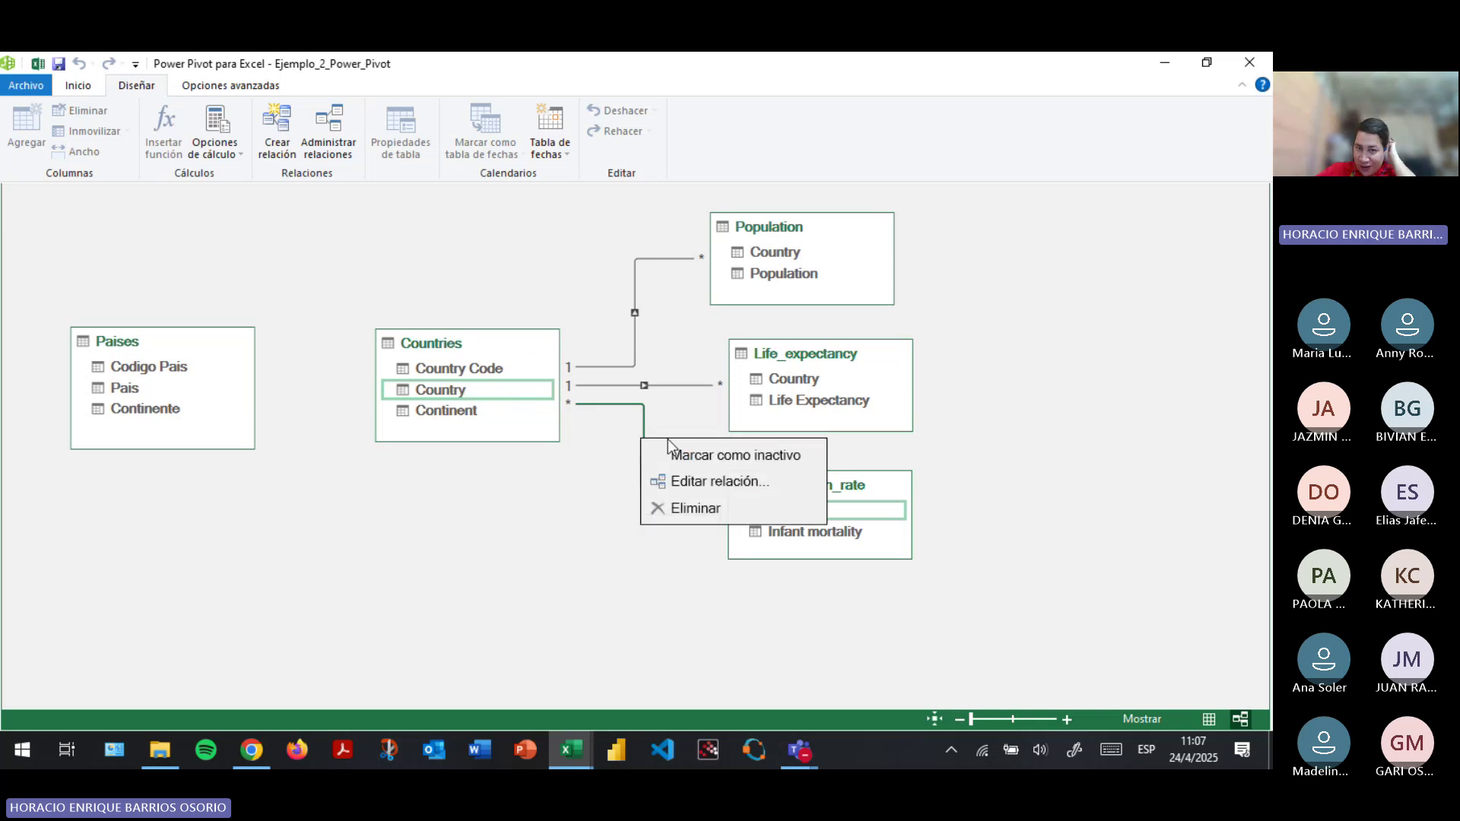
left_click(694, 507)
left_click(627, 424)
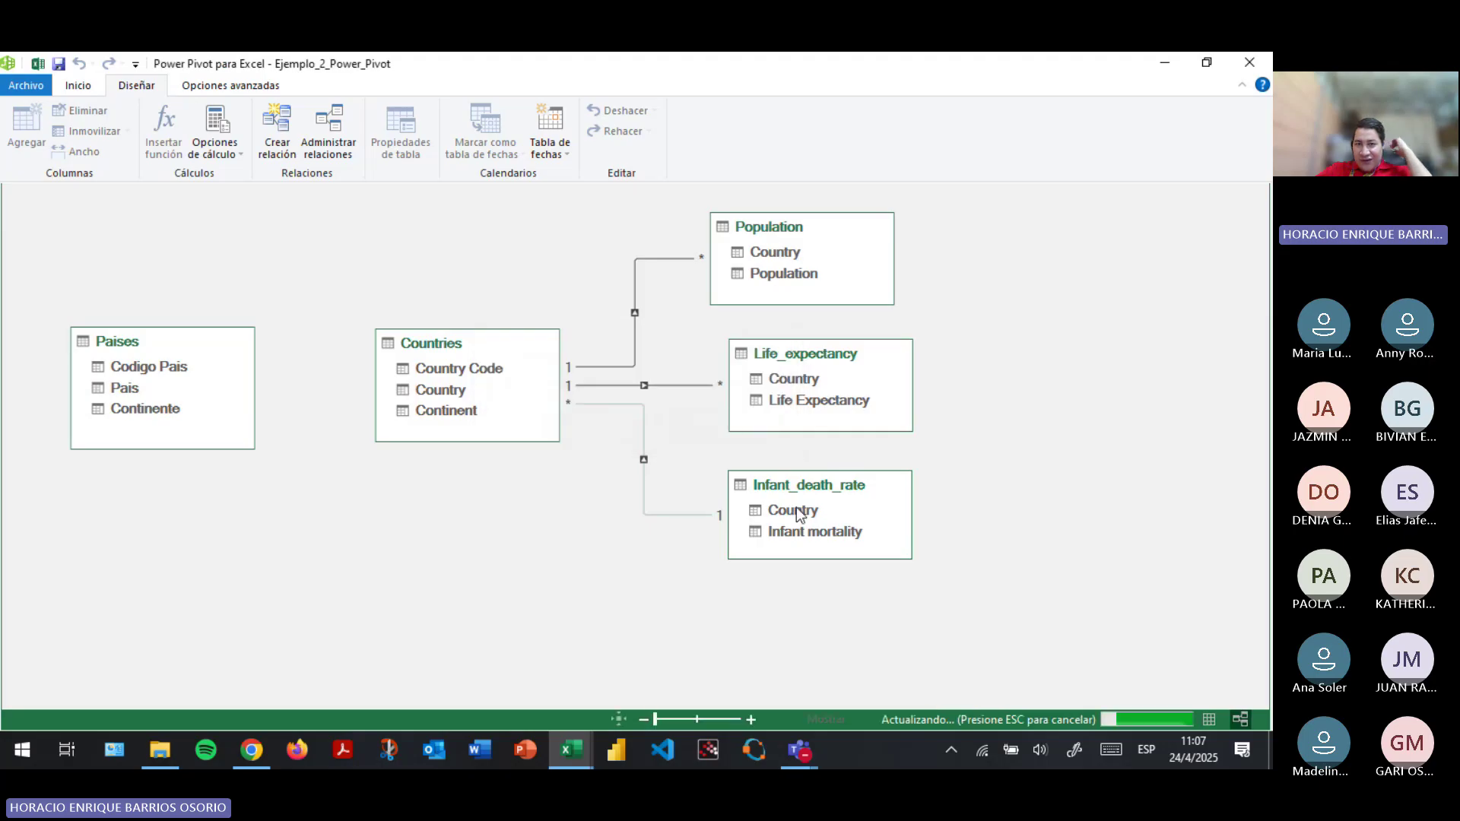
Relate Country in Infant_death_rate to Country in Countries, and Codigo Pais in Paises to Country Code in Countries.
left_click_drag(800, 510, 456, 391)
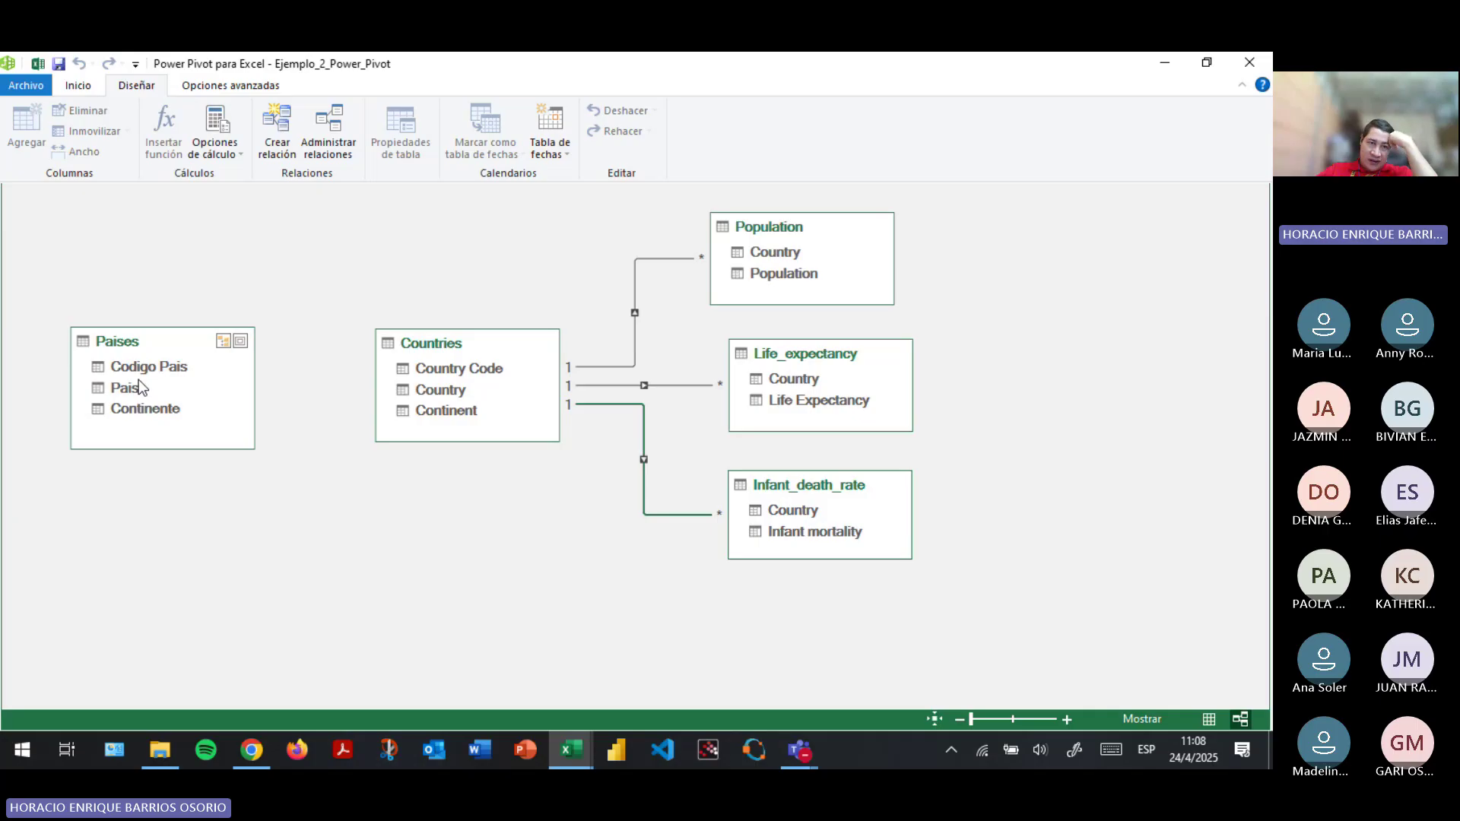
left_click_drag(147, 365, 442, 373)
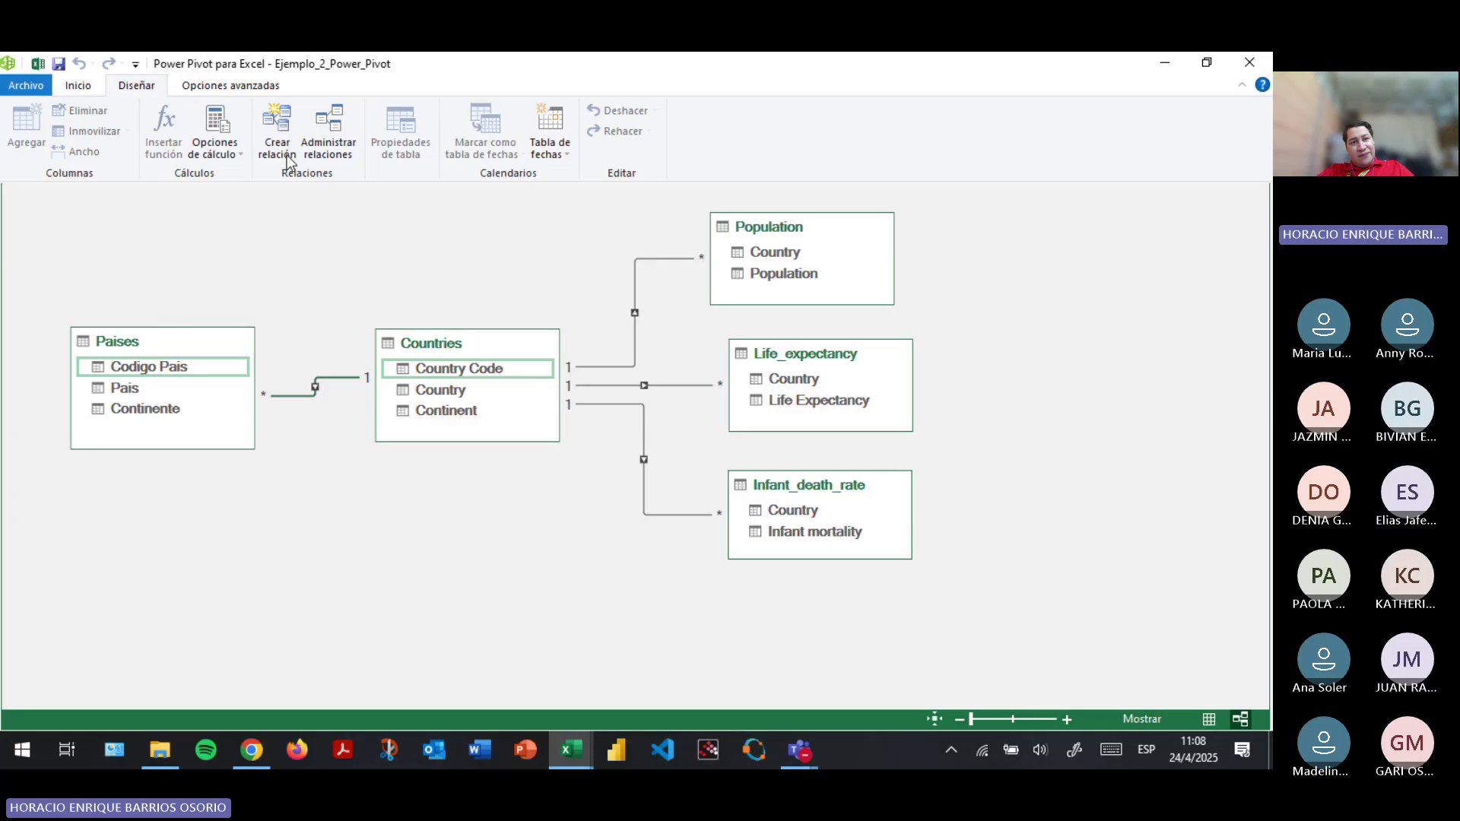
Examine the filter direction of every relationship in the model's relationship manager.
left_click(330, 130)
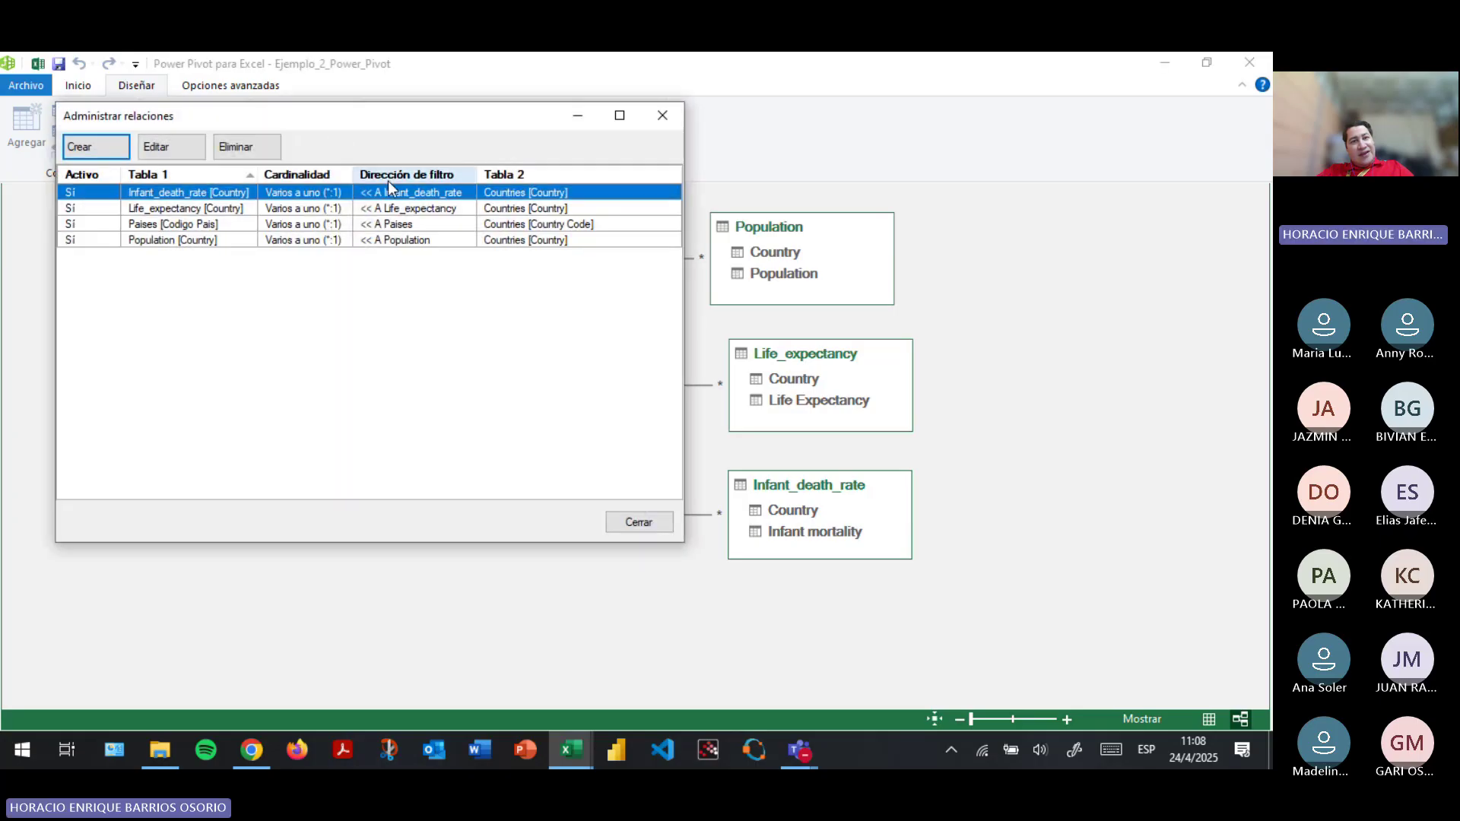
left_click(401, 209)
left_click(398, 223)
left_click(399, 241)
left_click(398, 192)
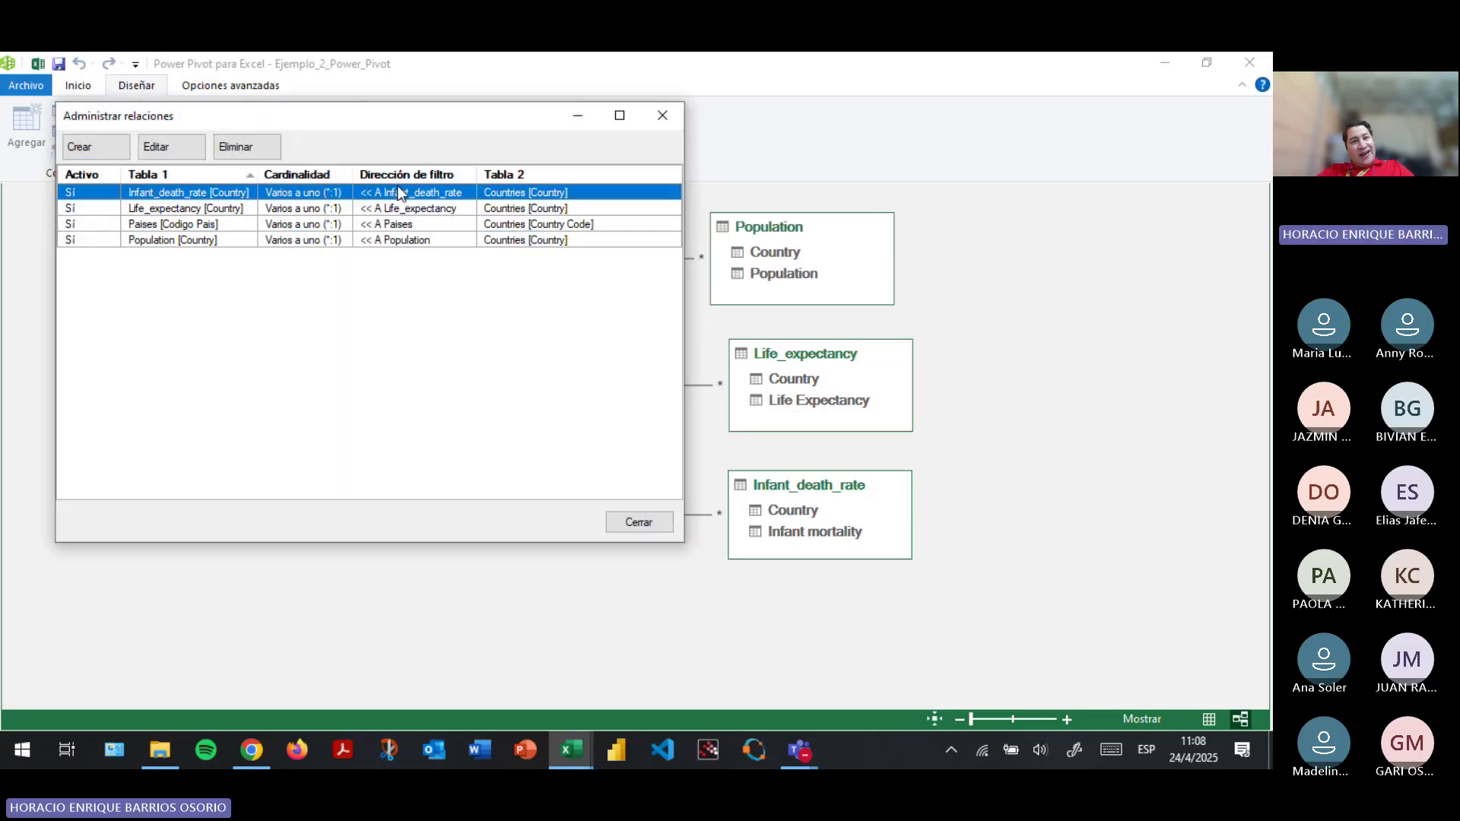
left_click(395, 209)
left_click(394, 223)
left_click(393, 240)
left_click(392, 208)
left_click(390, 194)
left_click(631, 521)
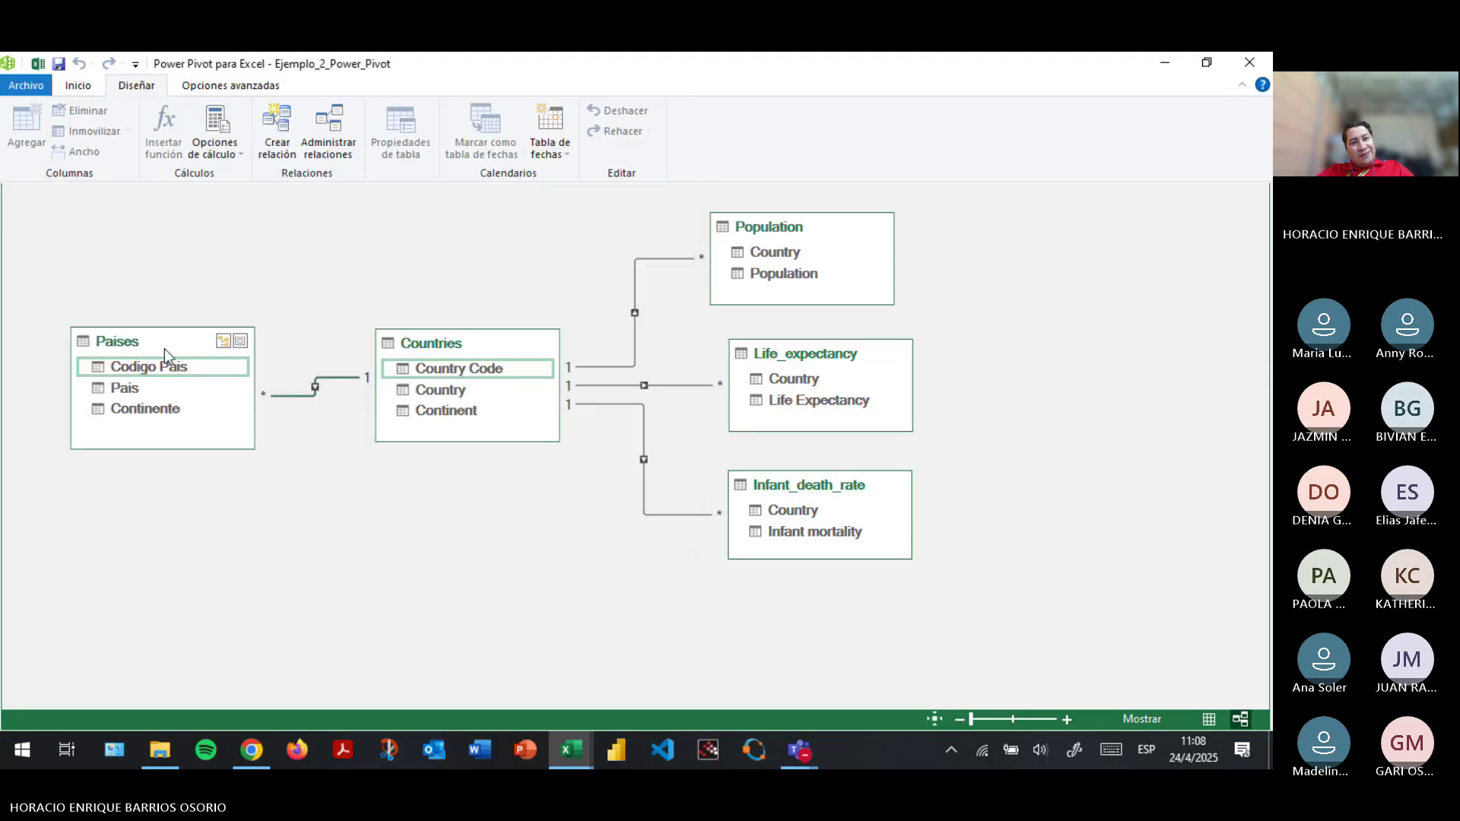
Move the Paises table slightly farther away from Countries in the diagram.
left_click(133, 337)
left_click_drag(128, 334, 120, 350)
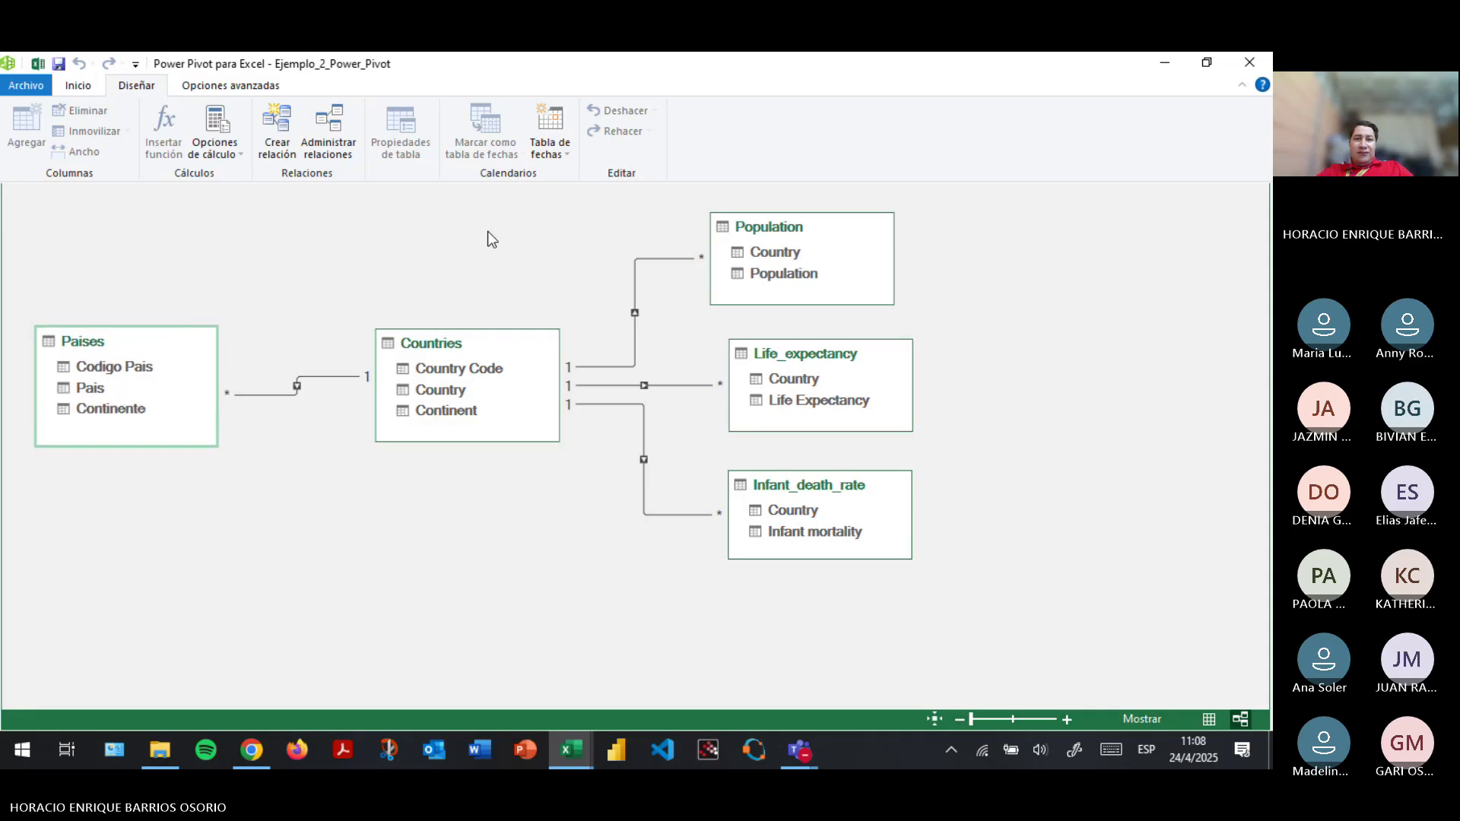
Return to the Excel pivot table and add Infant mortality and Life Expectancy as summed values.
key("alt+Tab")
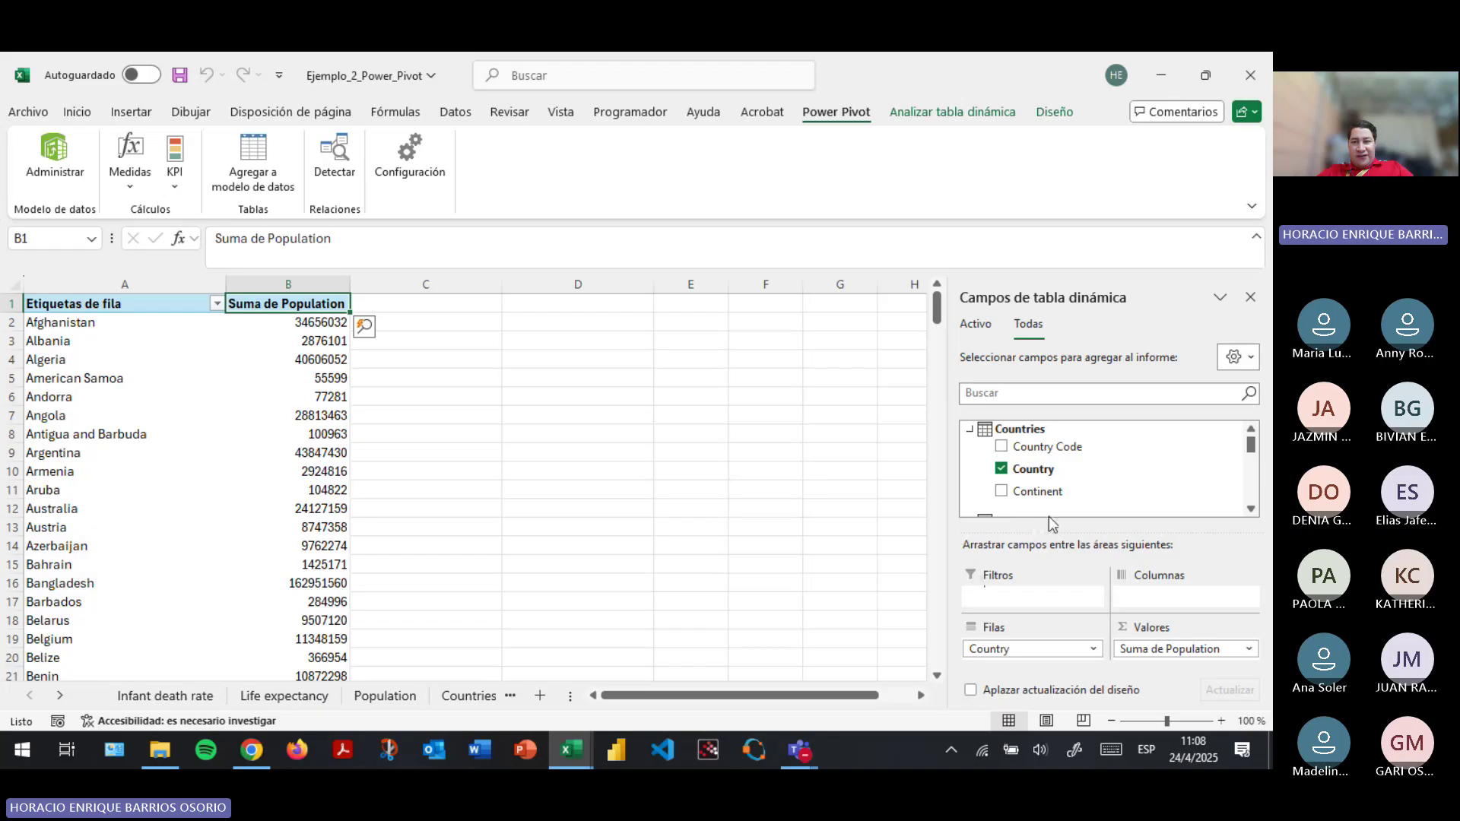
scroll(1052, 521, "down", 3)
left_click_drag(1059, 472, 1190, 652)
scroll(1051, 454, "down", 1)
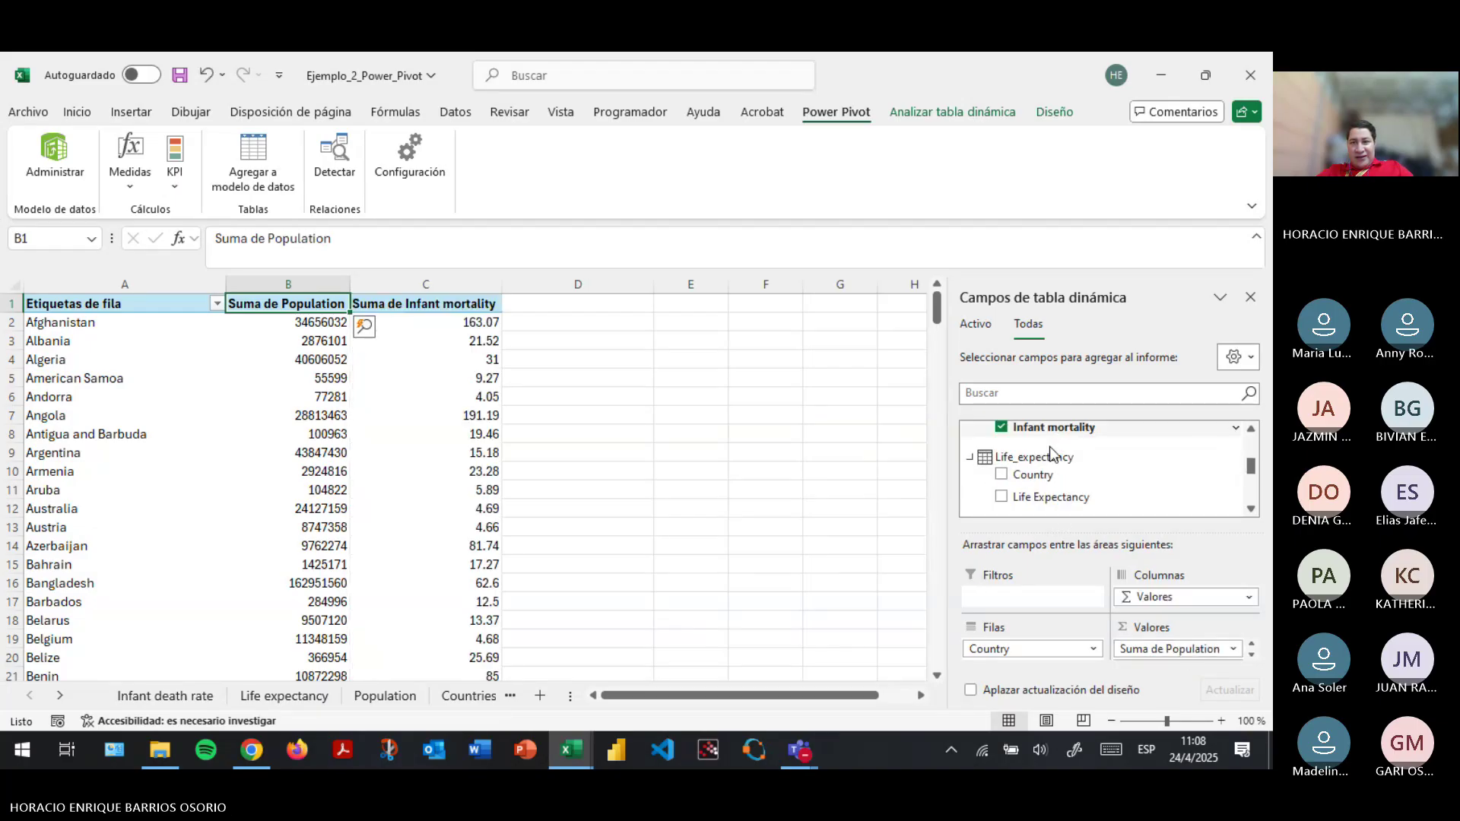
left_click_drag(1051, 498, 1184, 659)
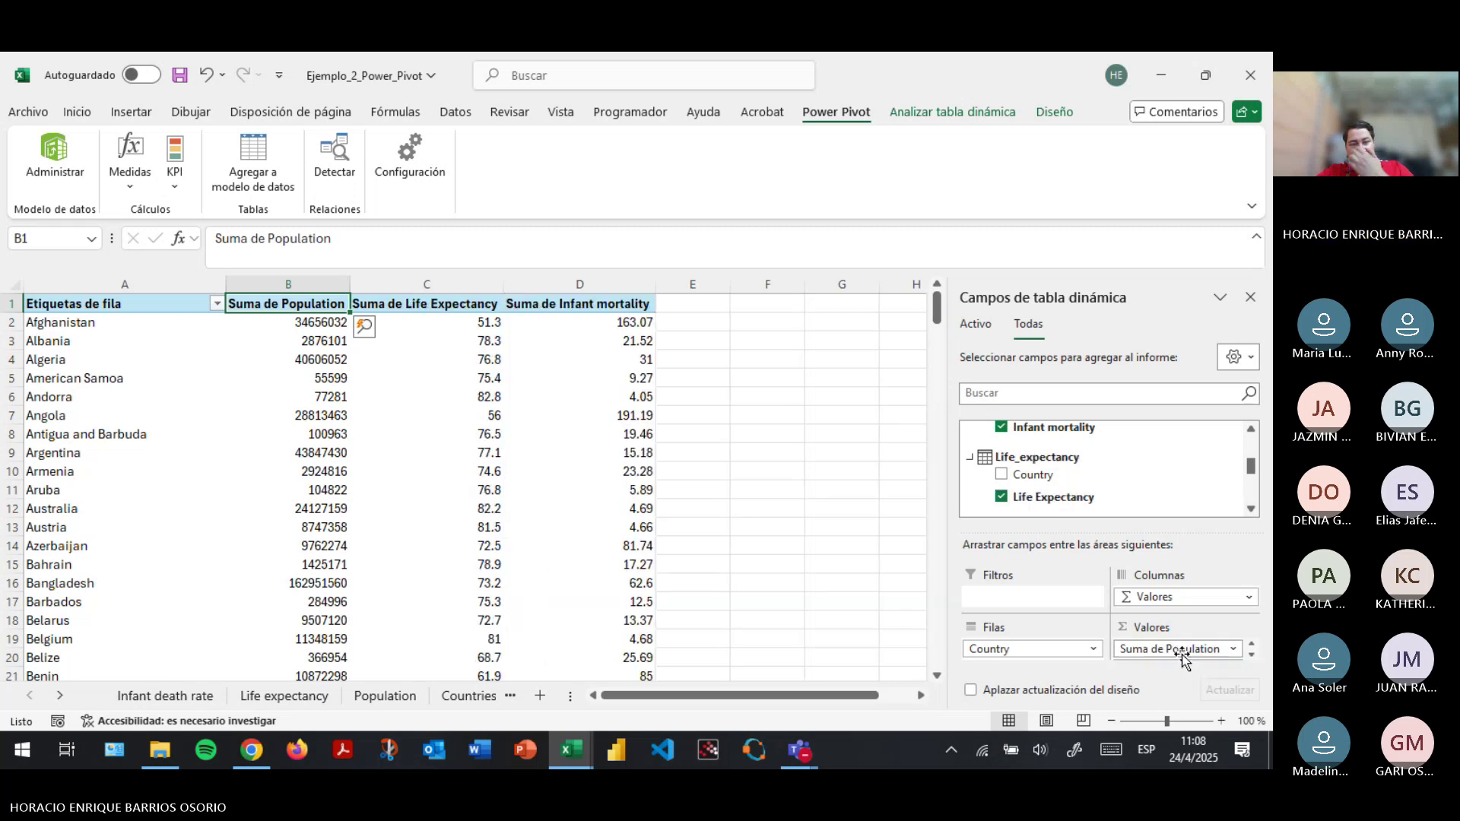
Add Continent from Countries as the outer row field above Country in the pivot table.
scroll(1065, 471, "up", 3)
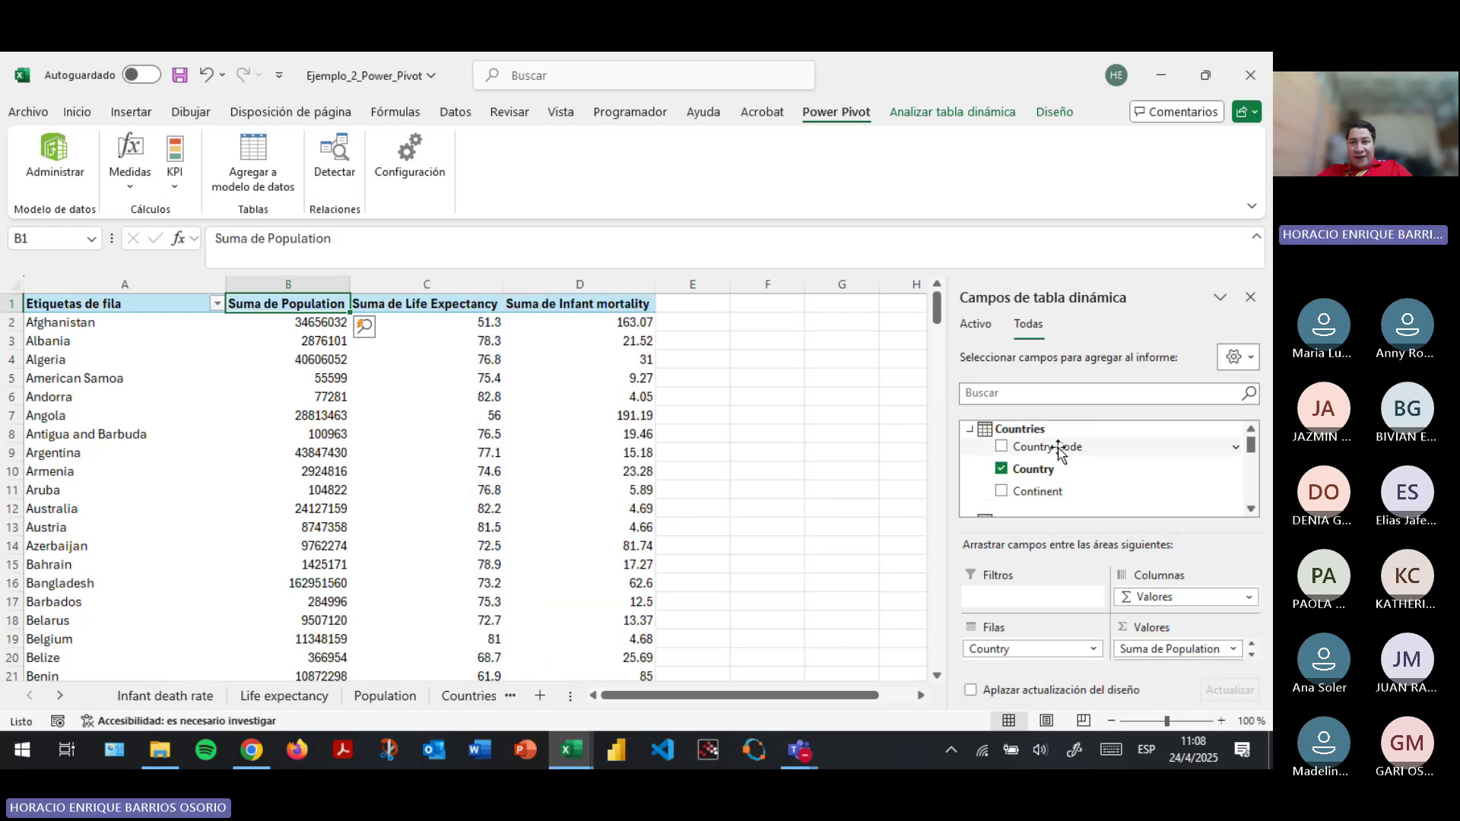
left_click_drag(1047, 487, 1018, 647)
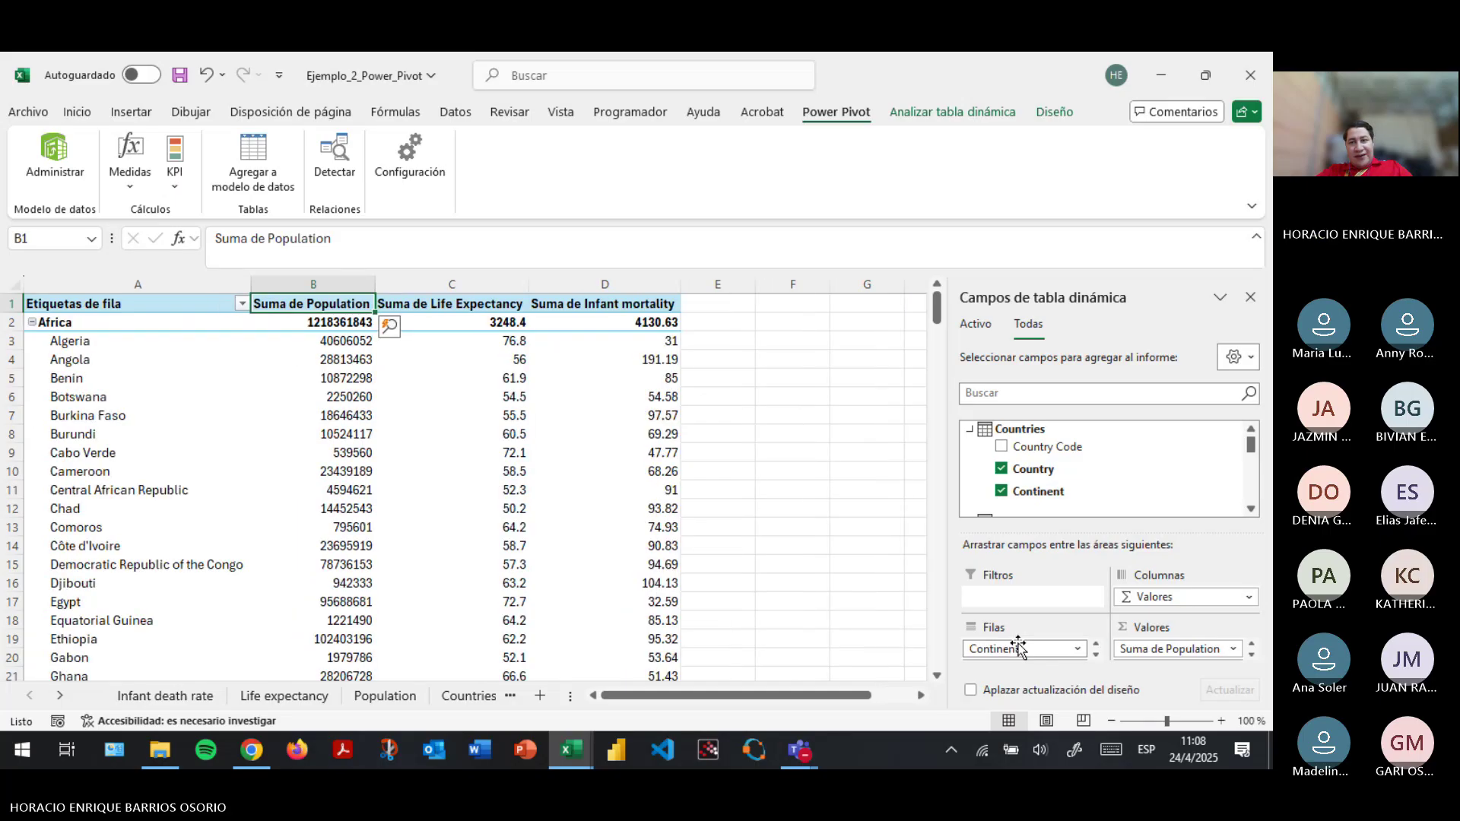
Replace Continent and Country in the pivot rows with Pais grouped under Continente from the Paises table.
scroll(1034, 500, "down", 5)
scroll(1034, 498, "down", 3)
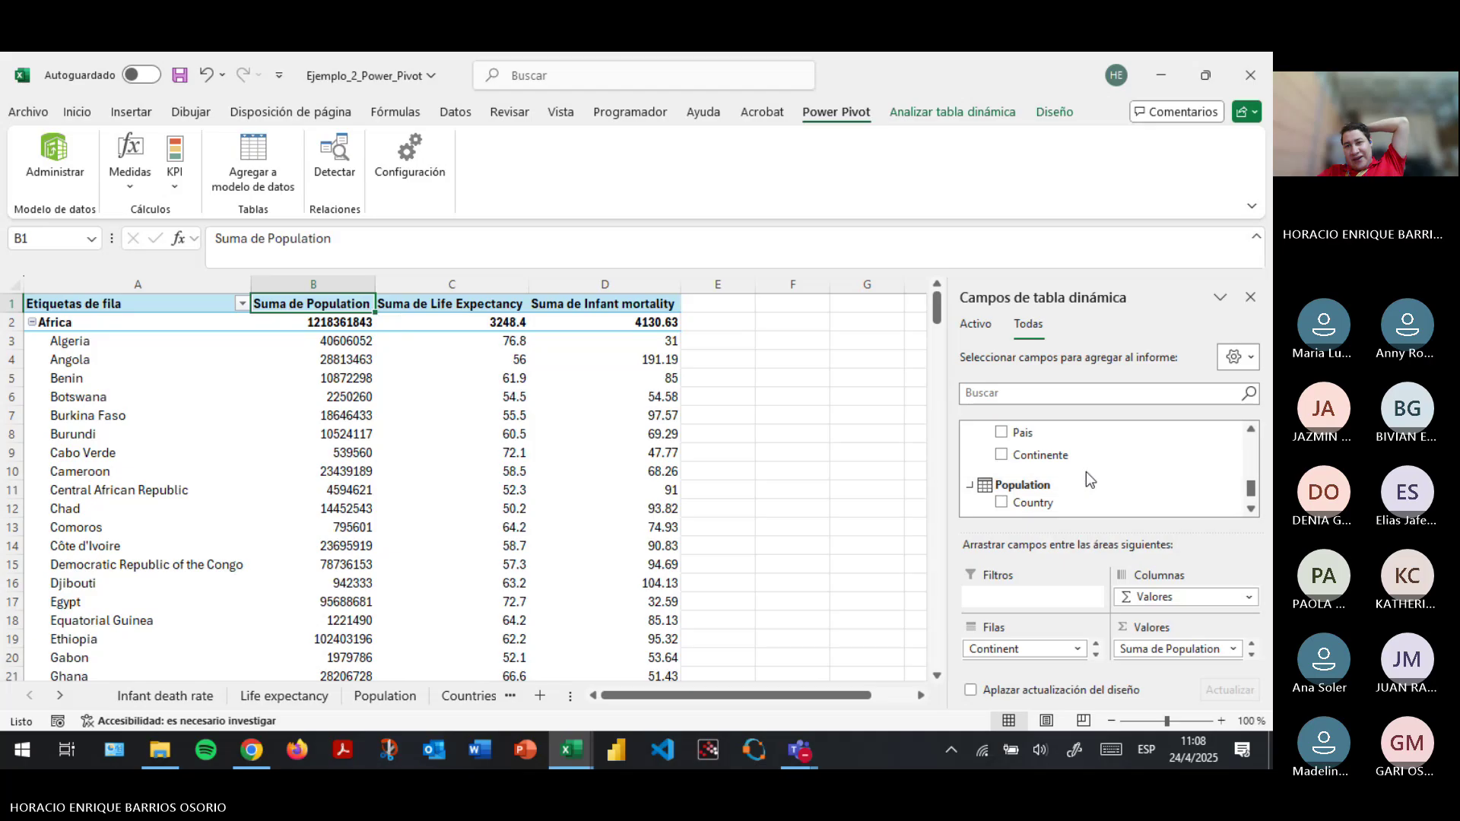
scroll(1088, 473, "up", 1)
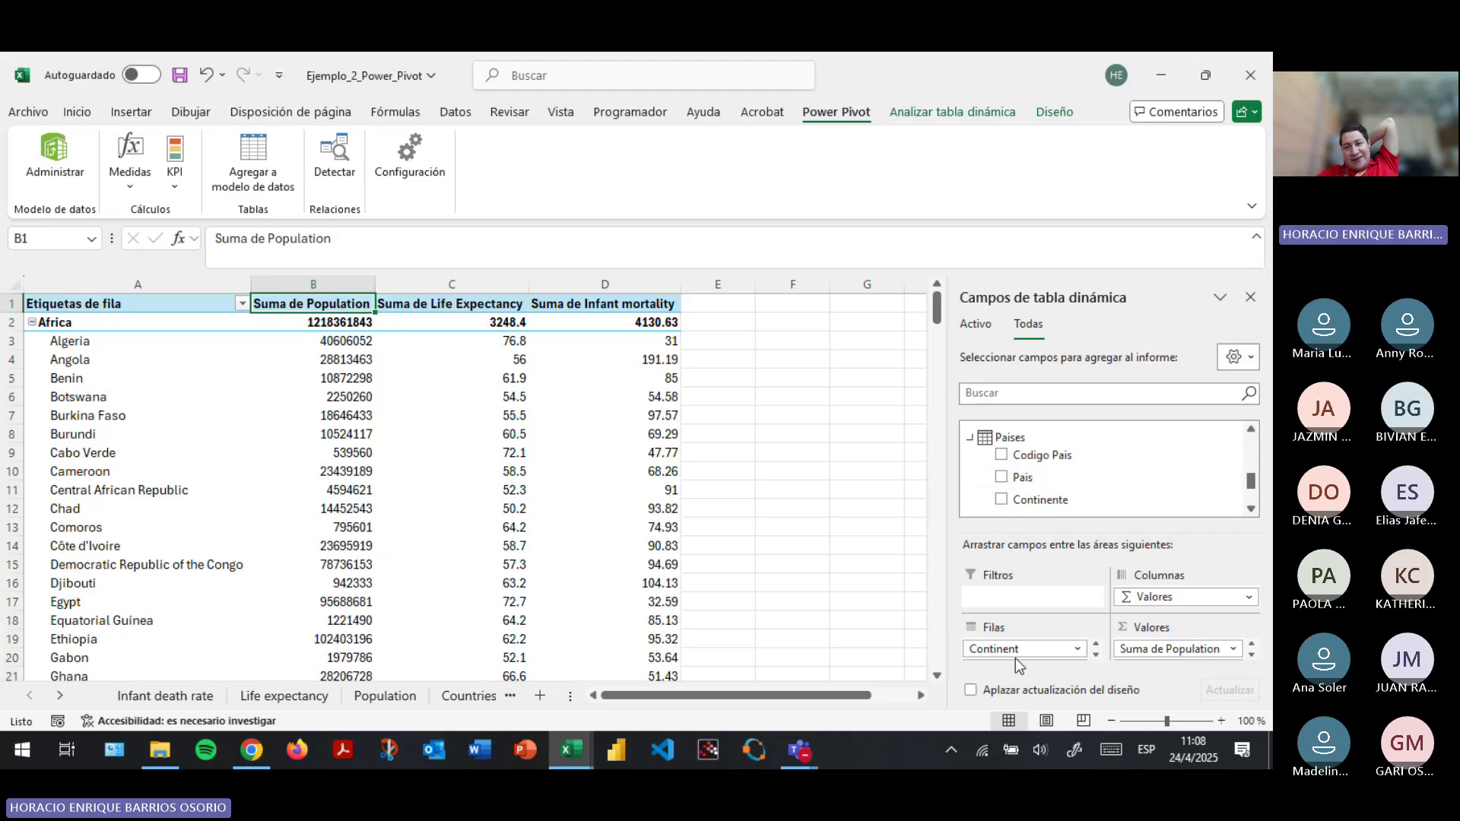
left_click_drag(1015, 653, 1105, 475)
left_click_drag(1015, 650, 1065, 484)
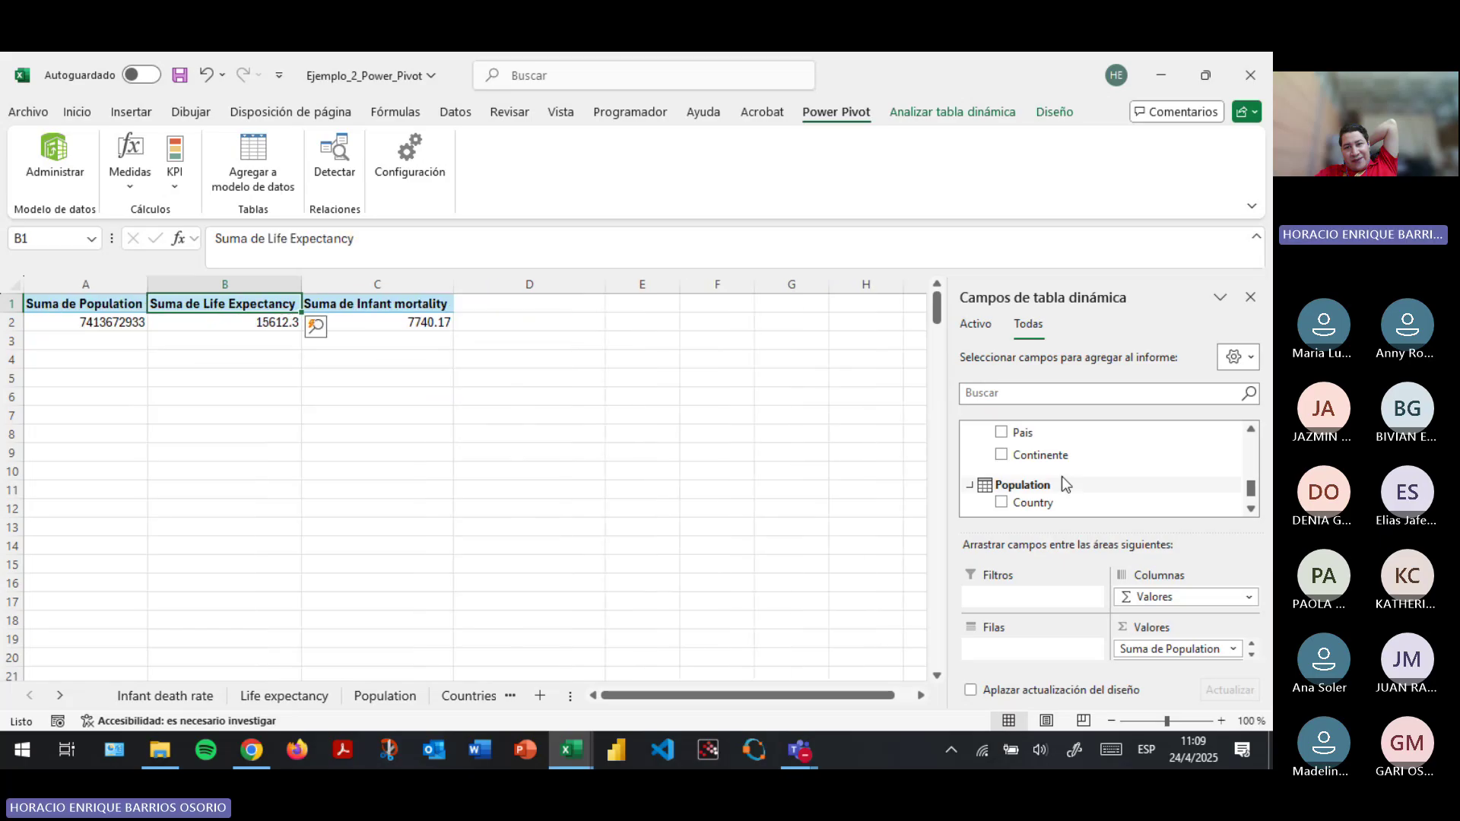
left_click_drag(1048, 433, 1034, 660)
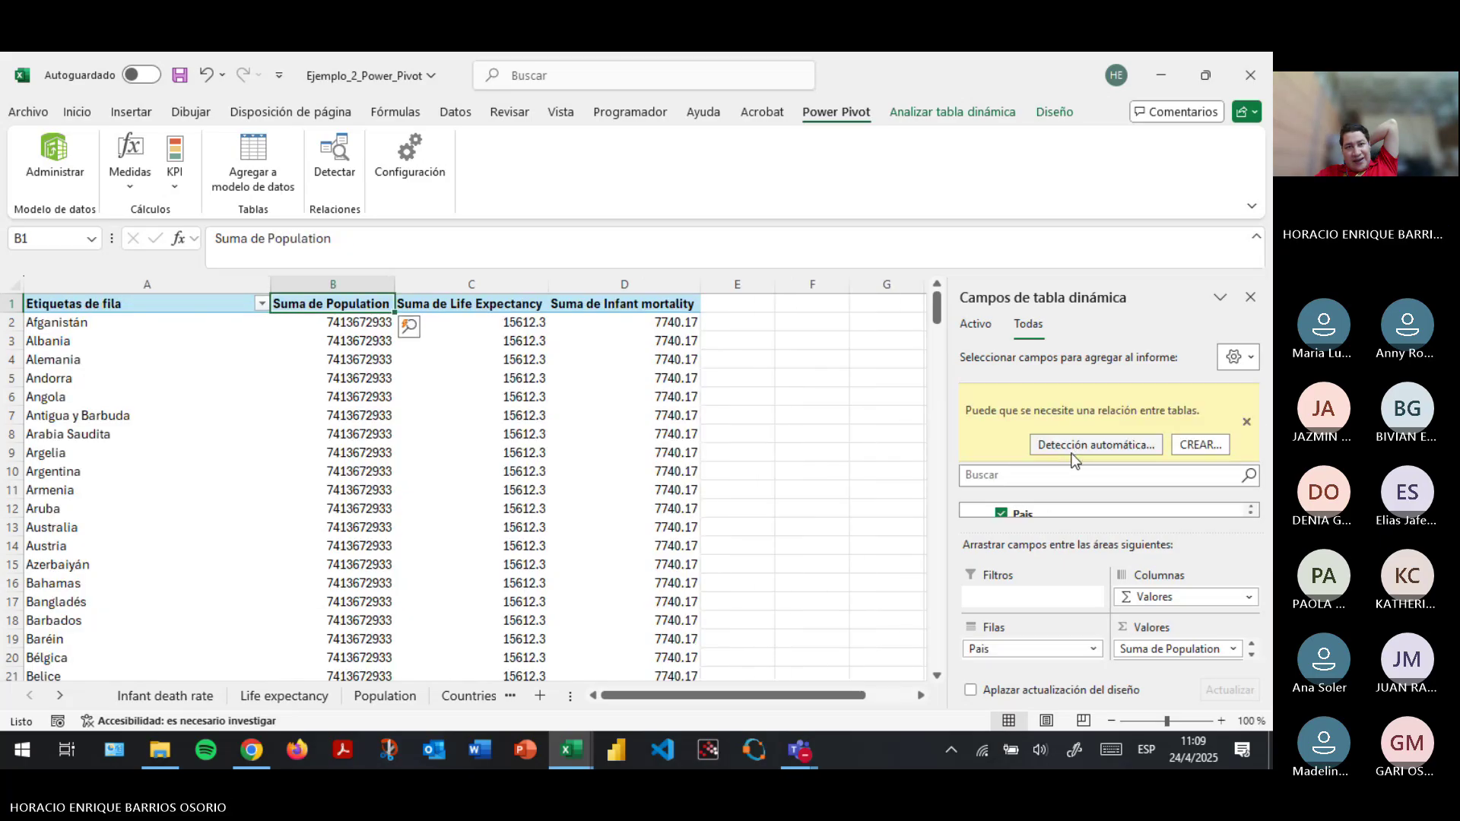
left_click(1247, 422)
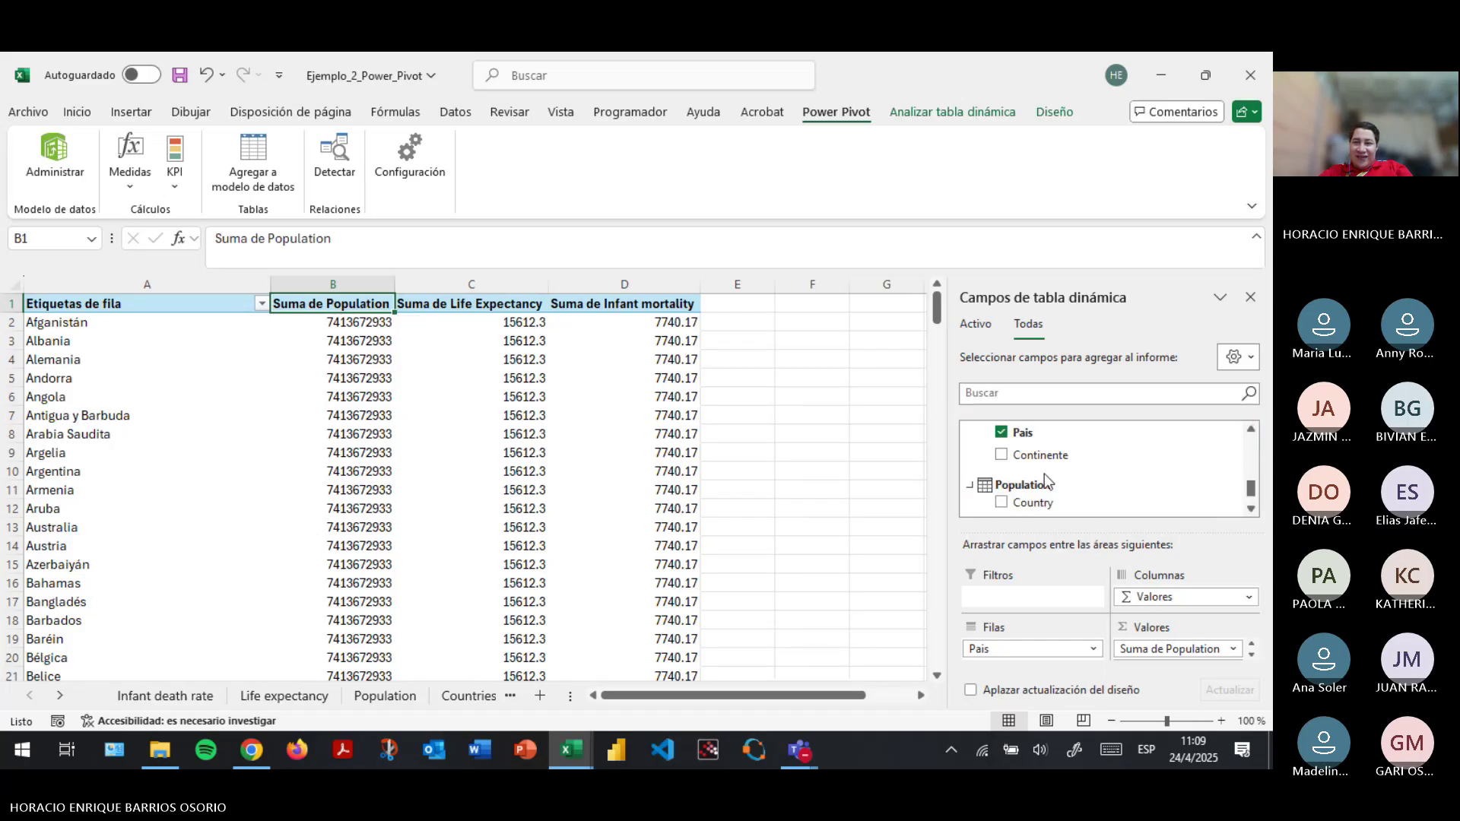
left_click_drag(1038, 454, 1021, 640)
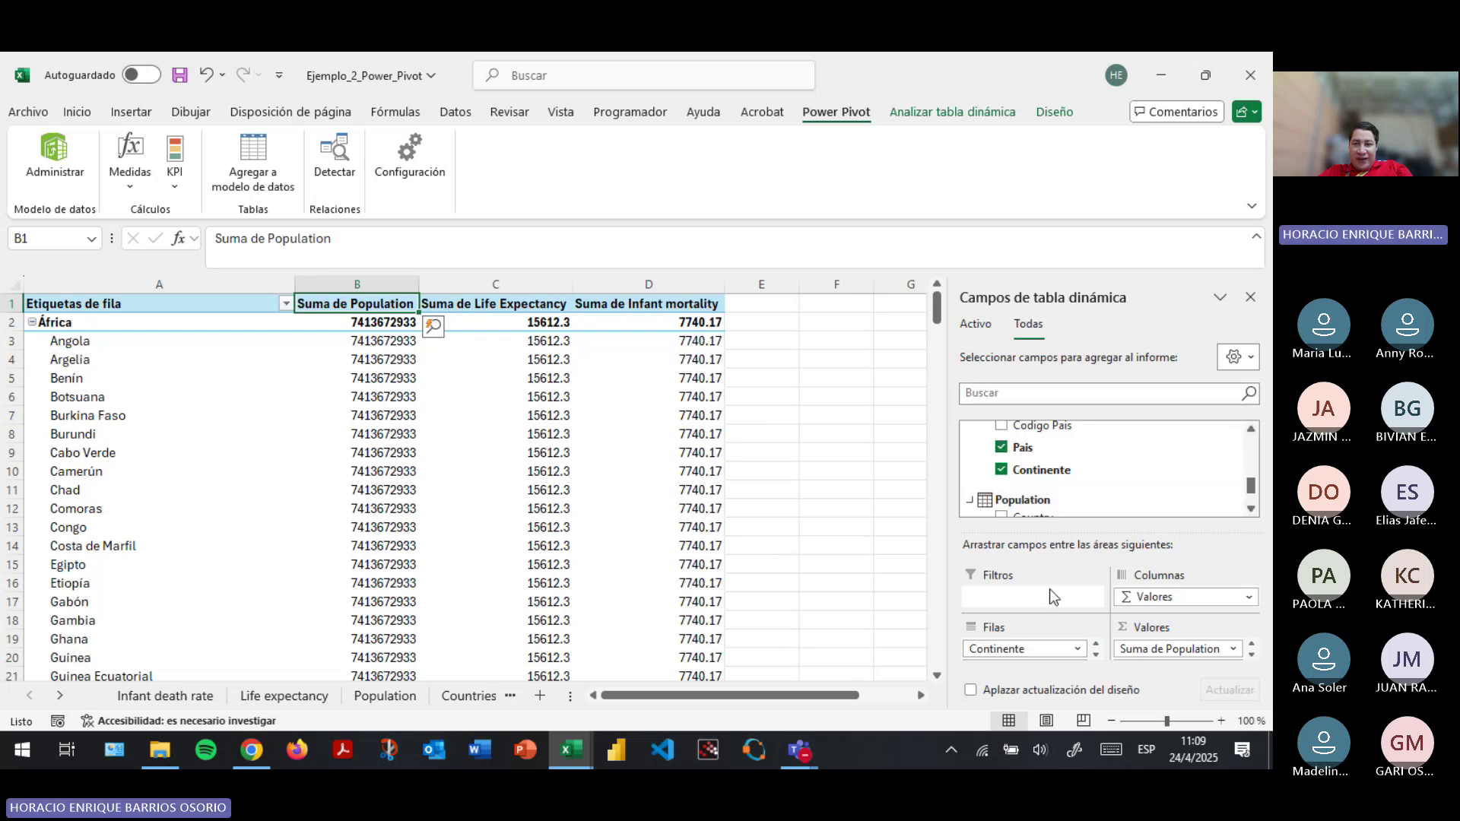
Replace the Paises fields in the pivot rows with Country grouped under Continent from the Countries table.
left_click_drag(996, 649, 1087, 483)
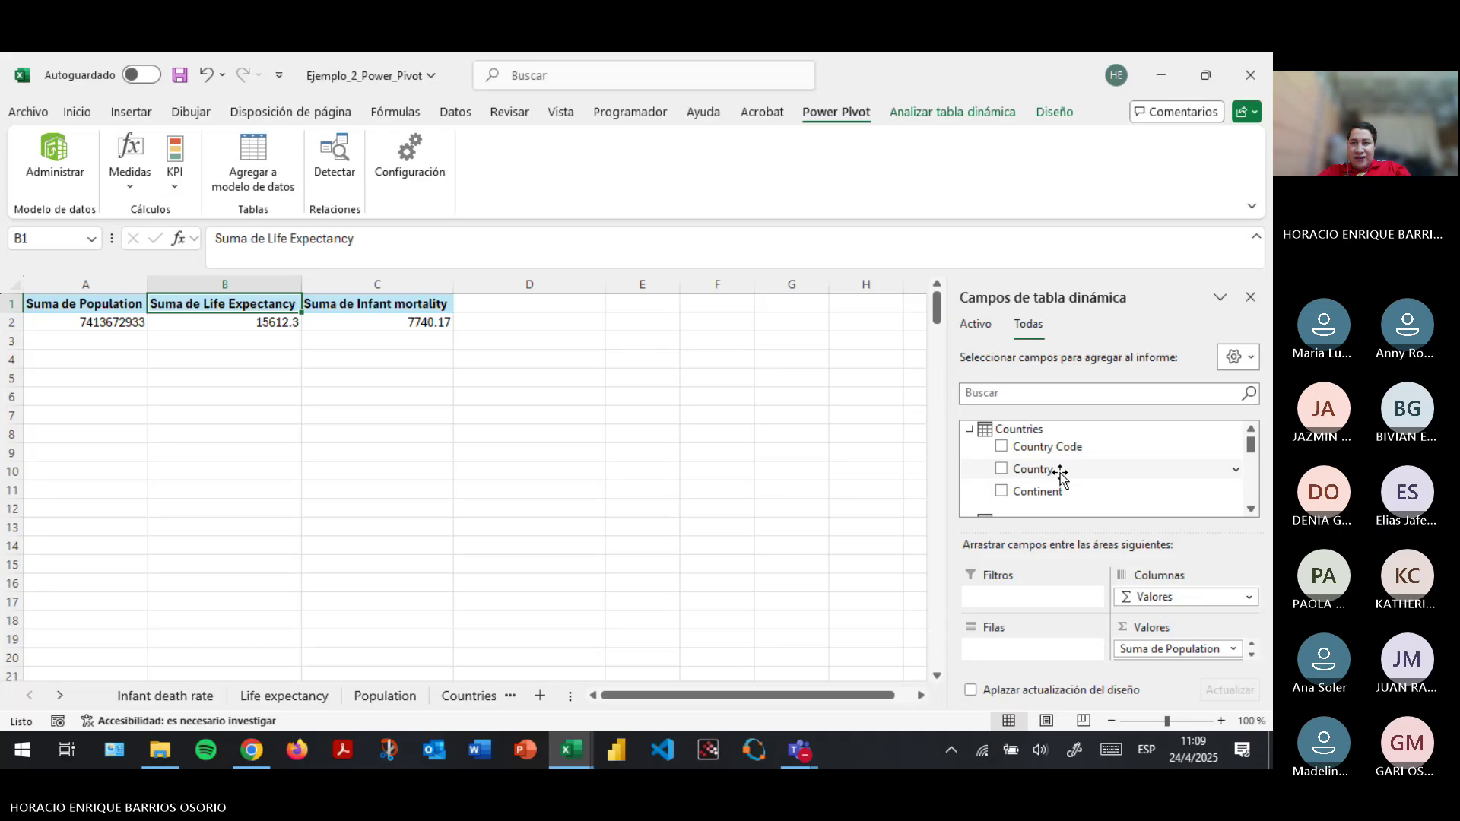
left_click_drag(1036, 490, 1020, 646)
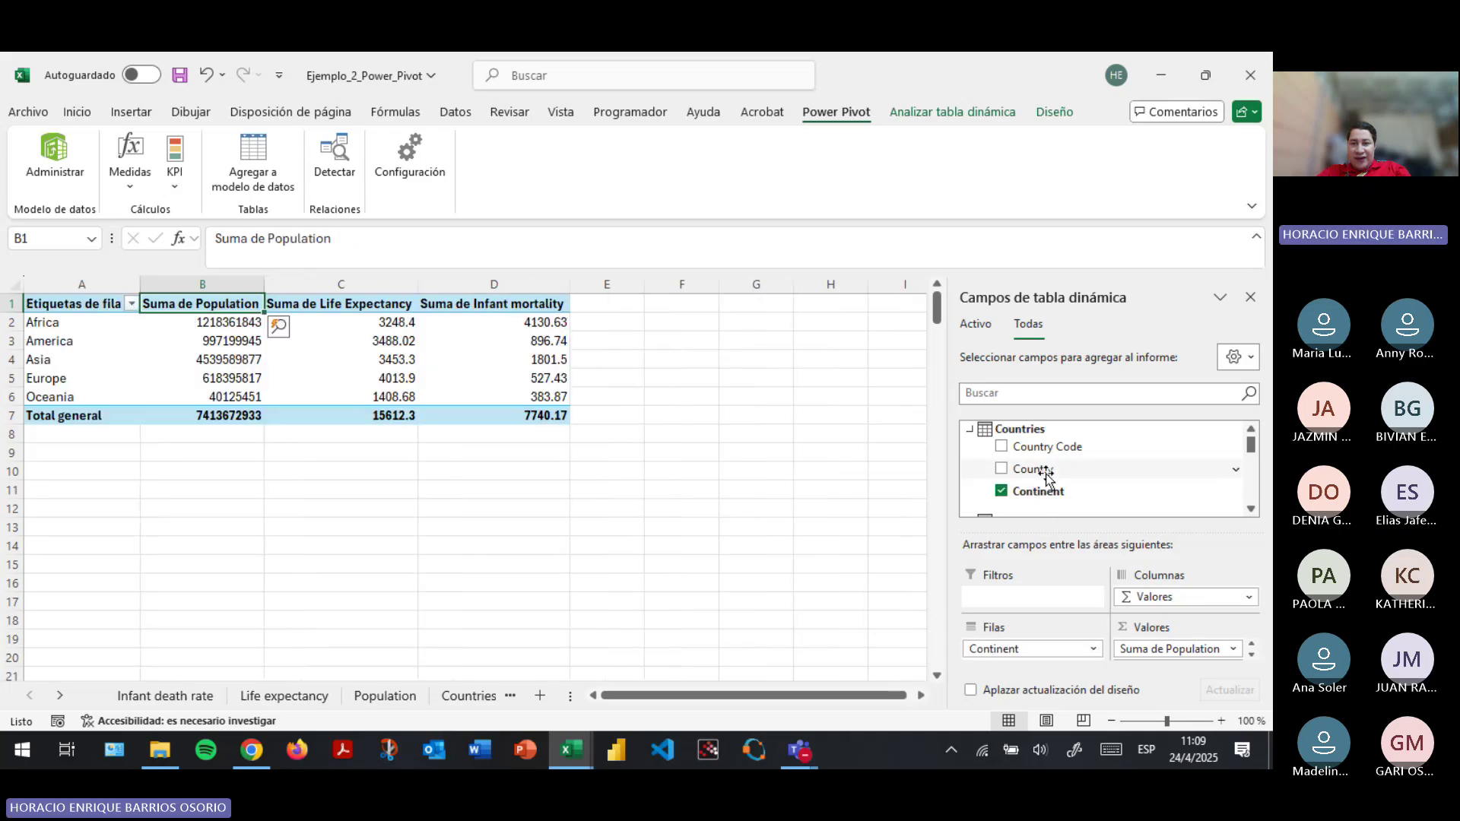
left_click_drag(1046, 478, 1043, 650)
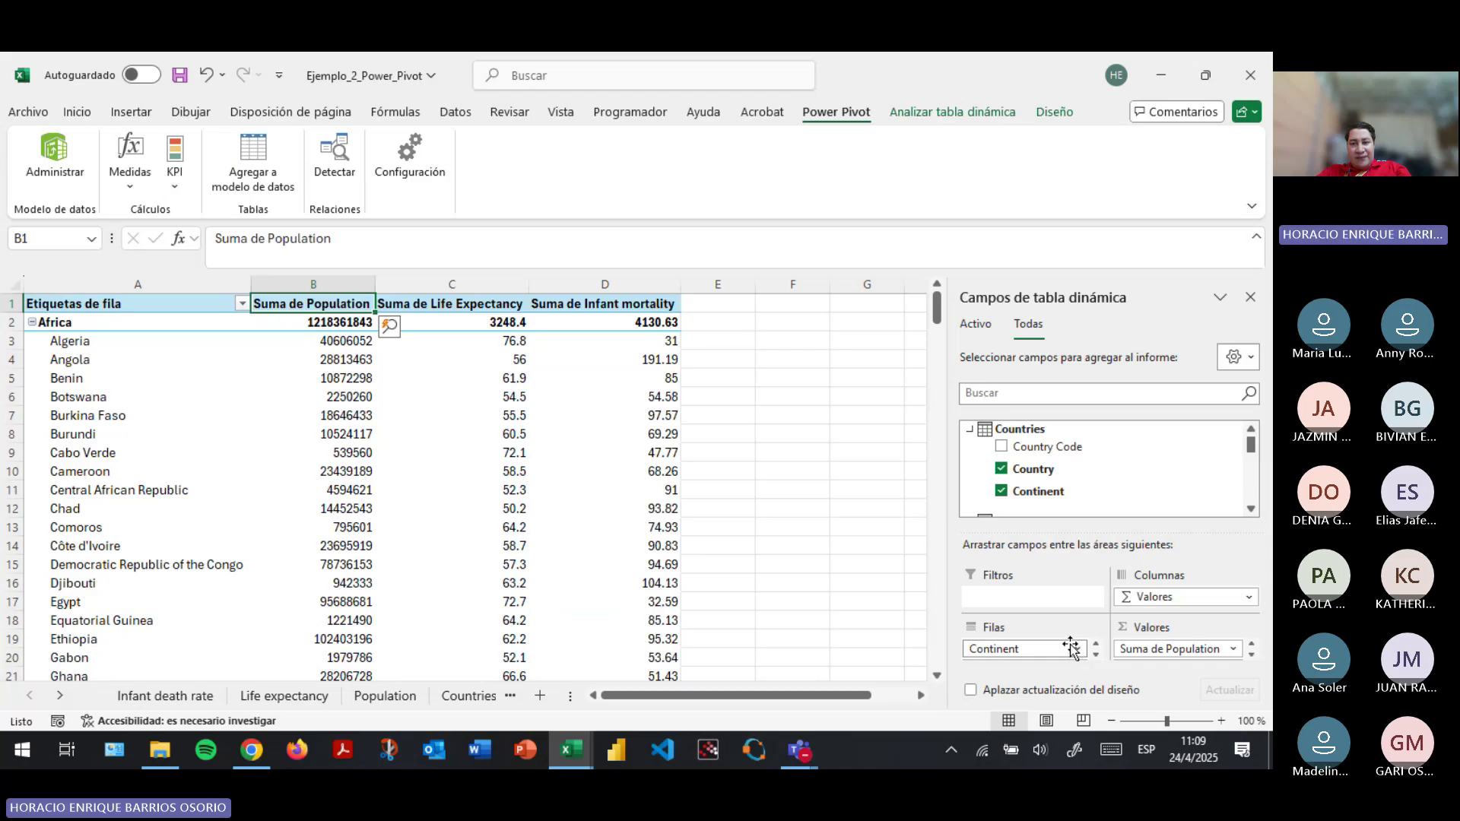
Rename the pivot table's Continent row field as "Continente" in its field settings.
left_click(843, 586)
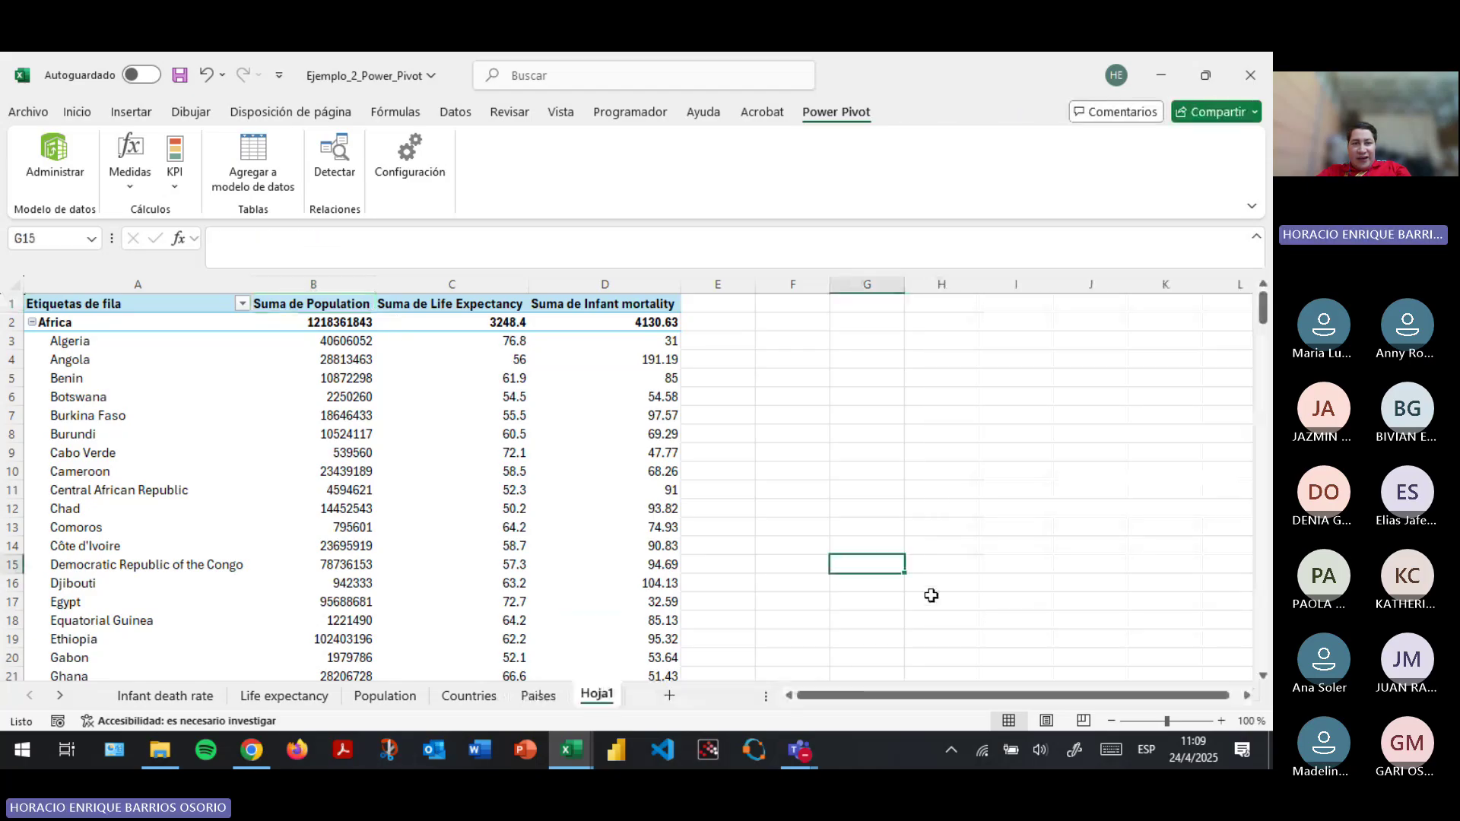
left_click(494, 340)
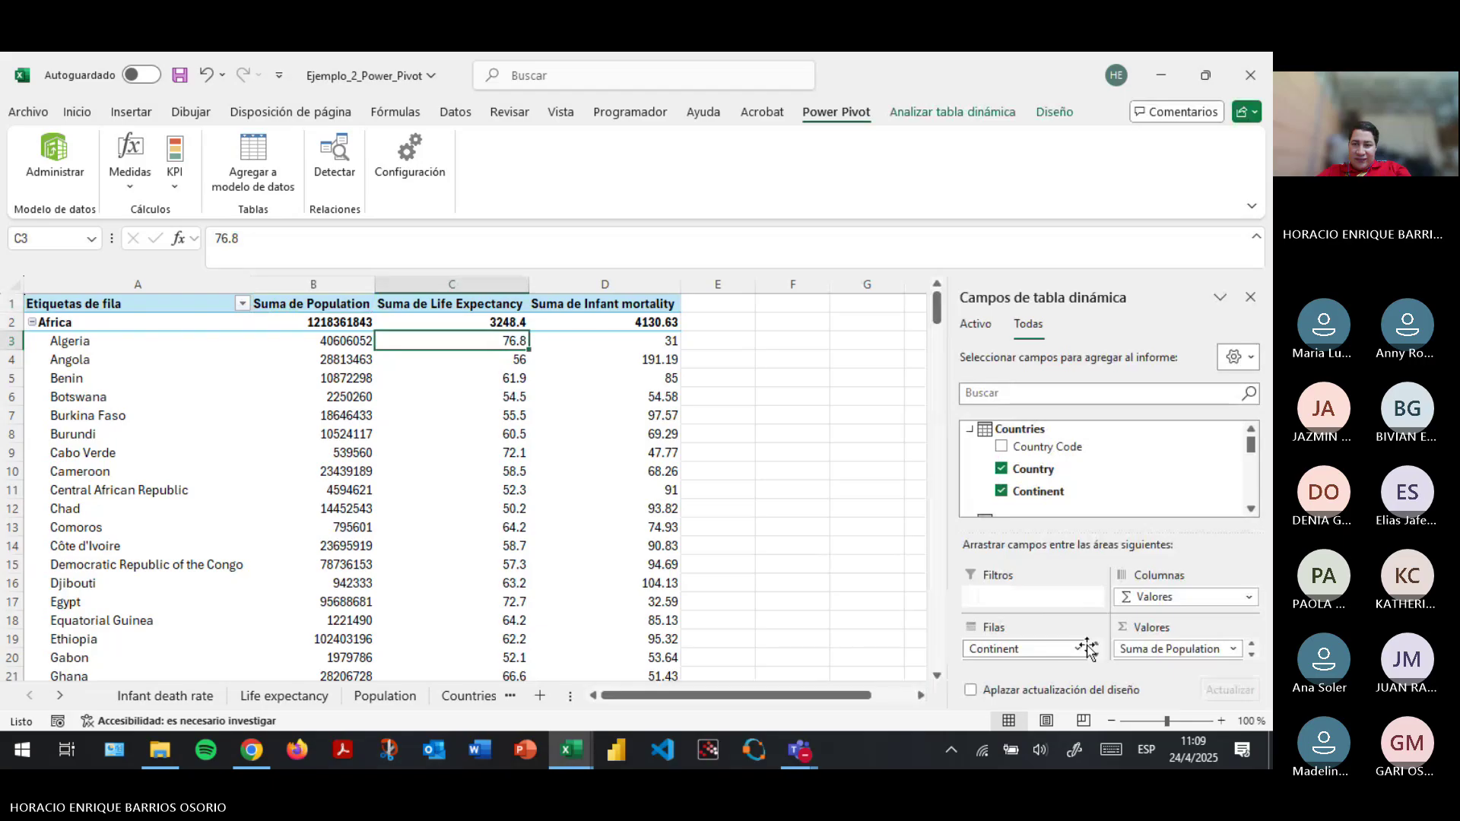
left_click(1077, 648)
left_click(1070, 628)
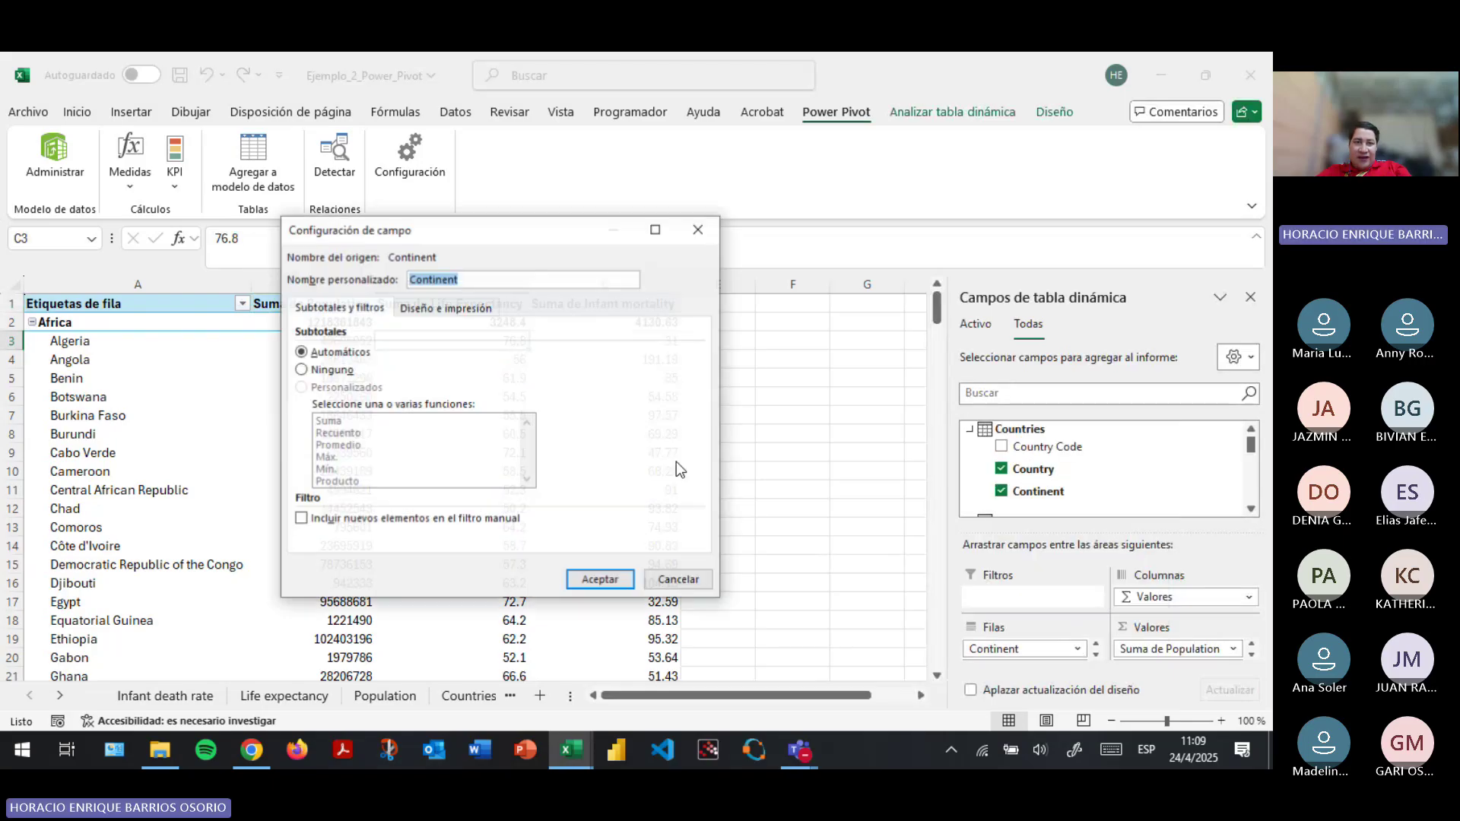
left_click(491, 275)
type("e")
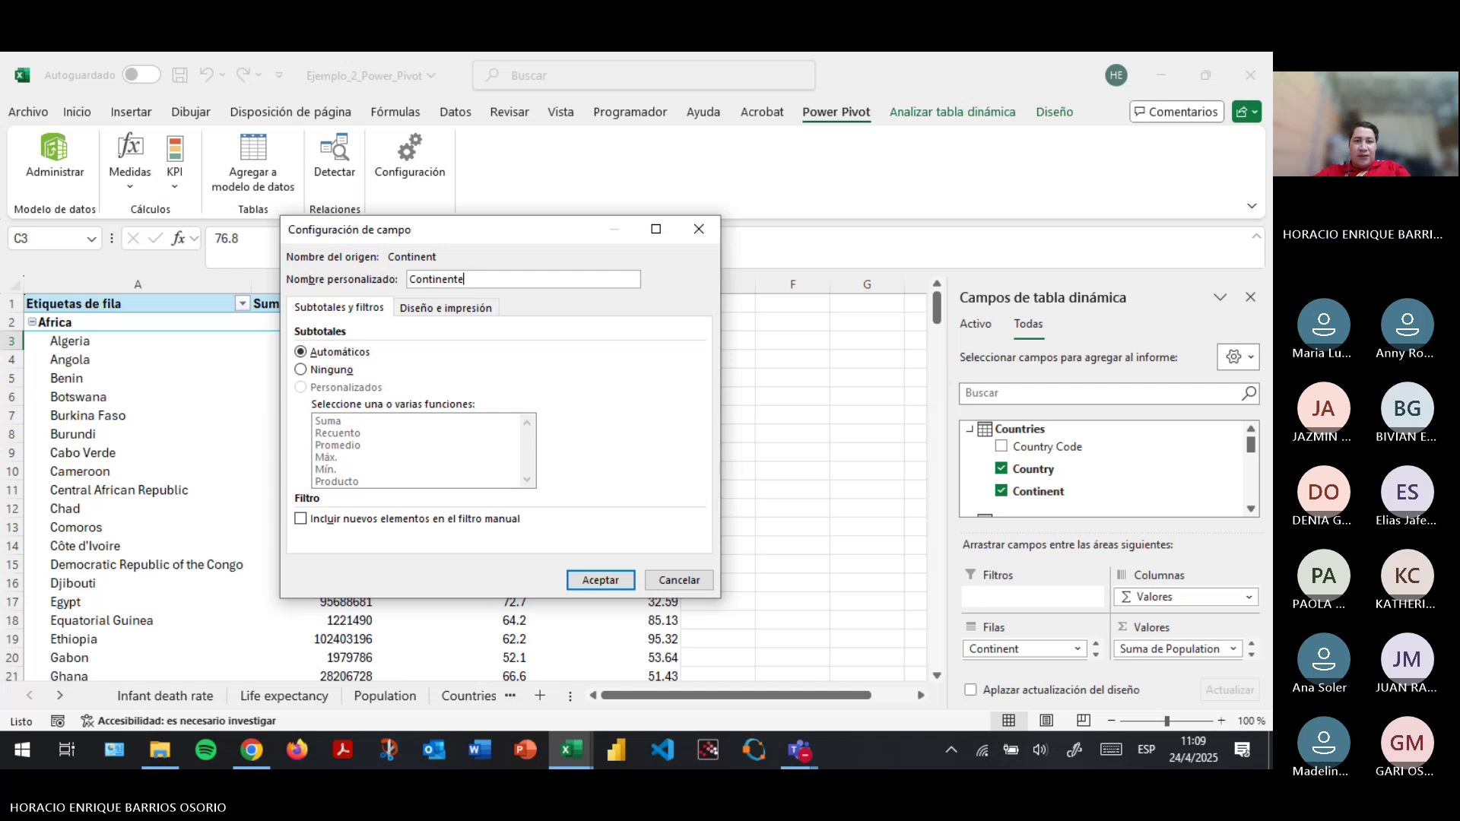
key("Return")
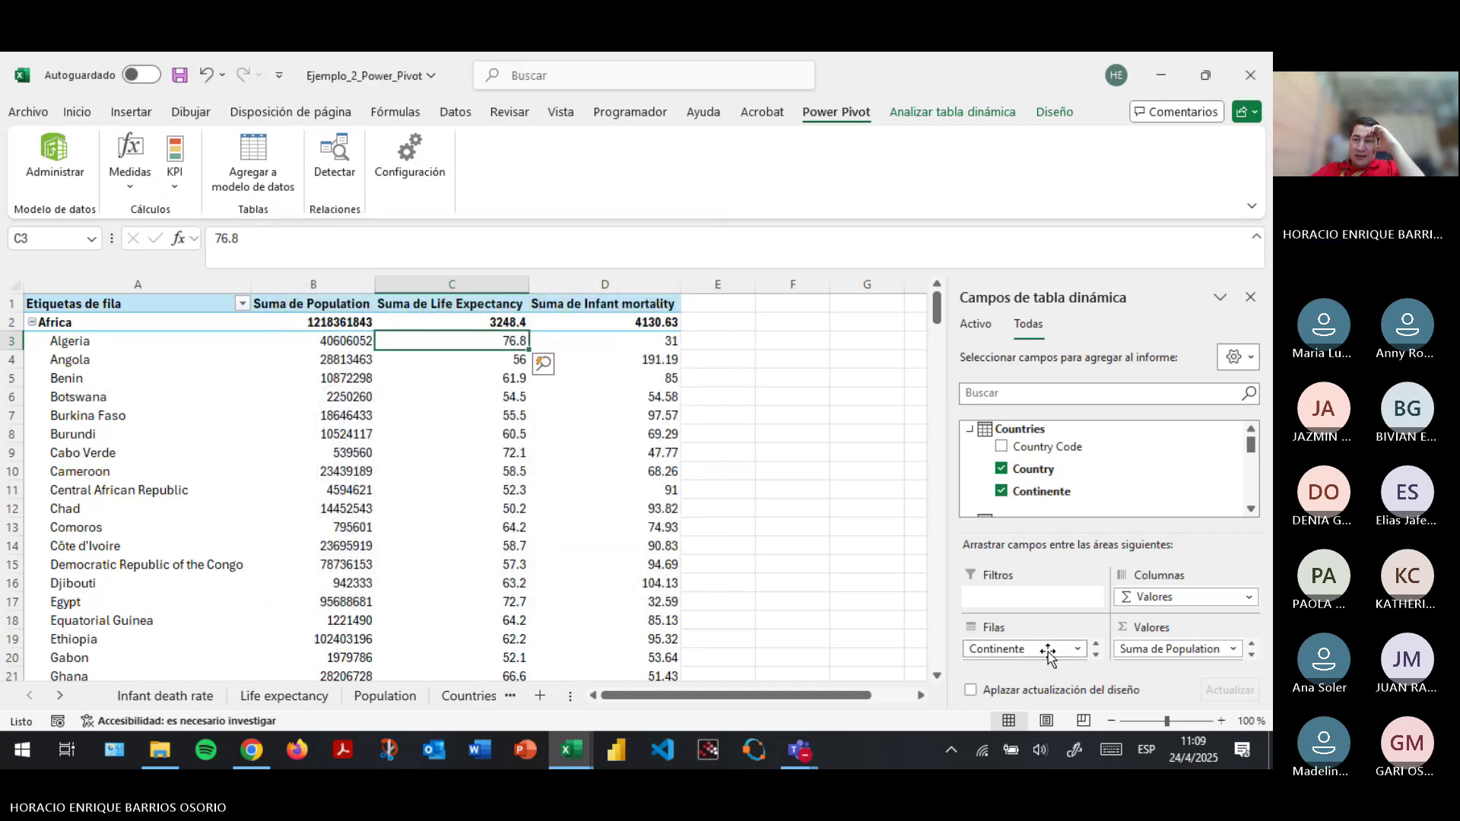
Set the custom name of the Country row field to "País" in its field settings.
scroll(1018, 665, "down", 1)
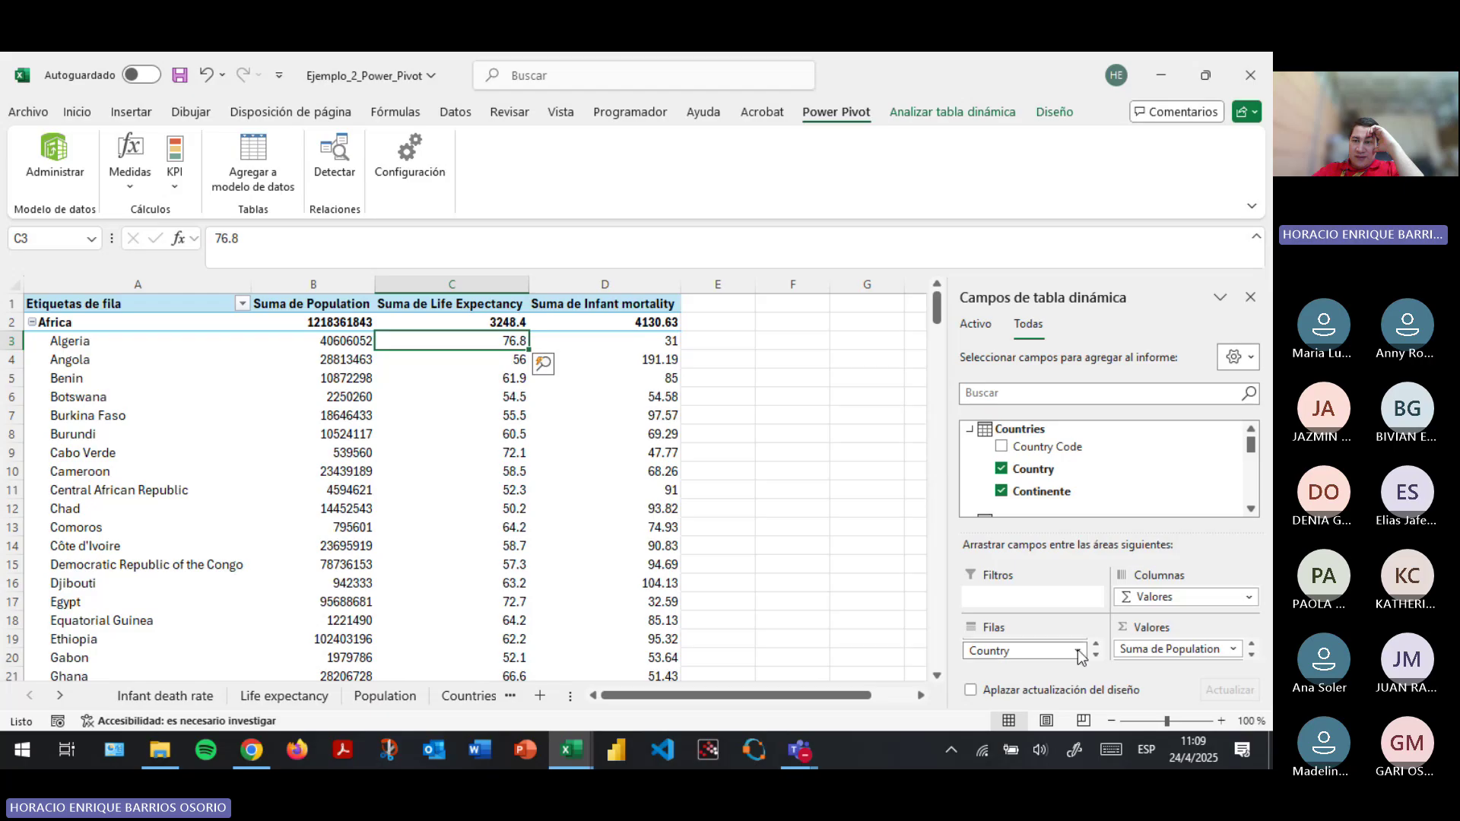
left_click(1023, 651)
left_click(1042, 629)
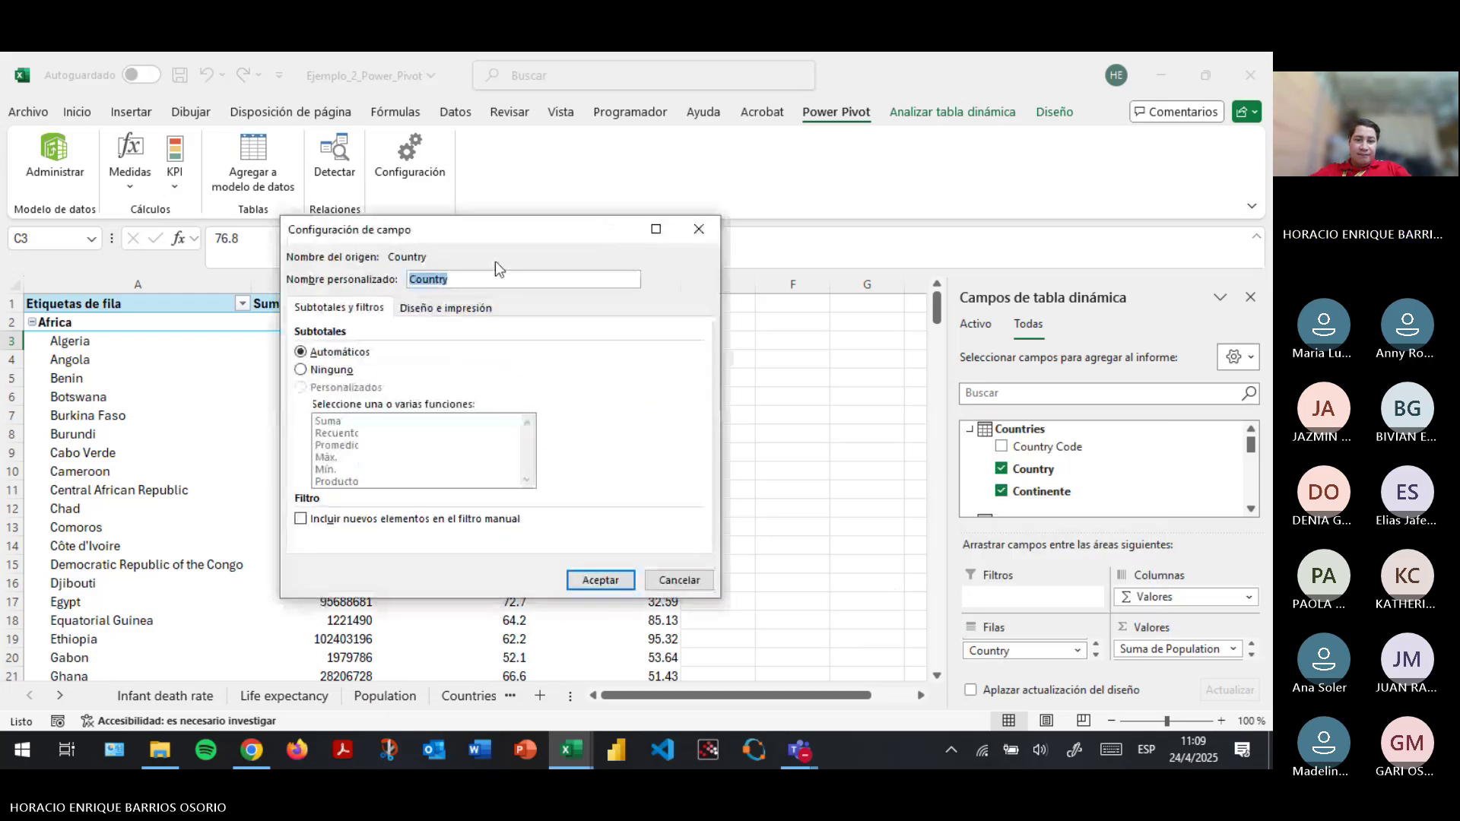
type("País")
key("Return")
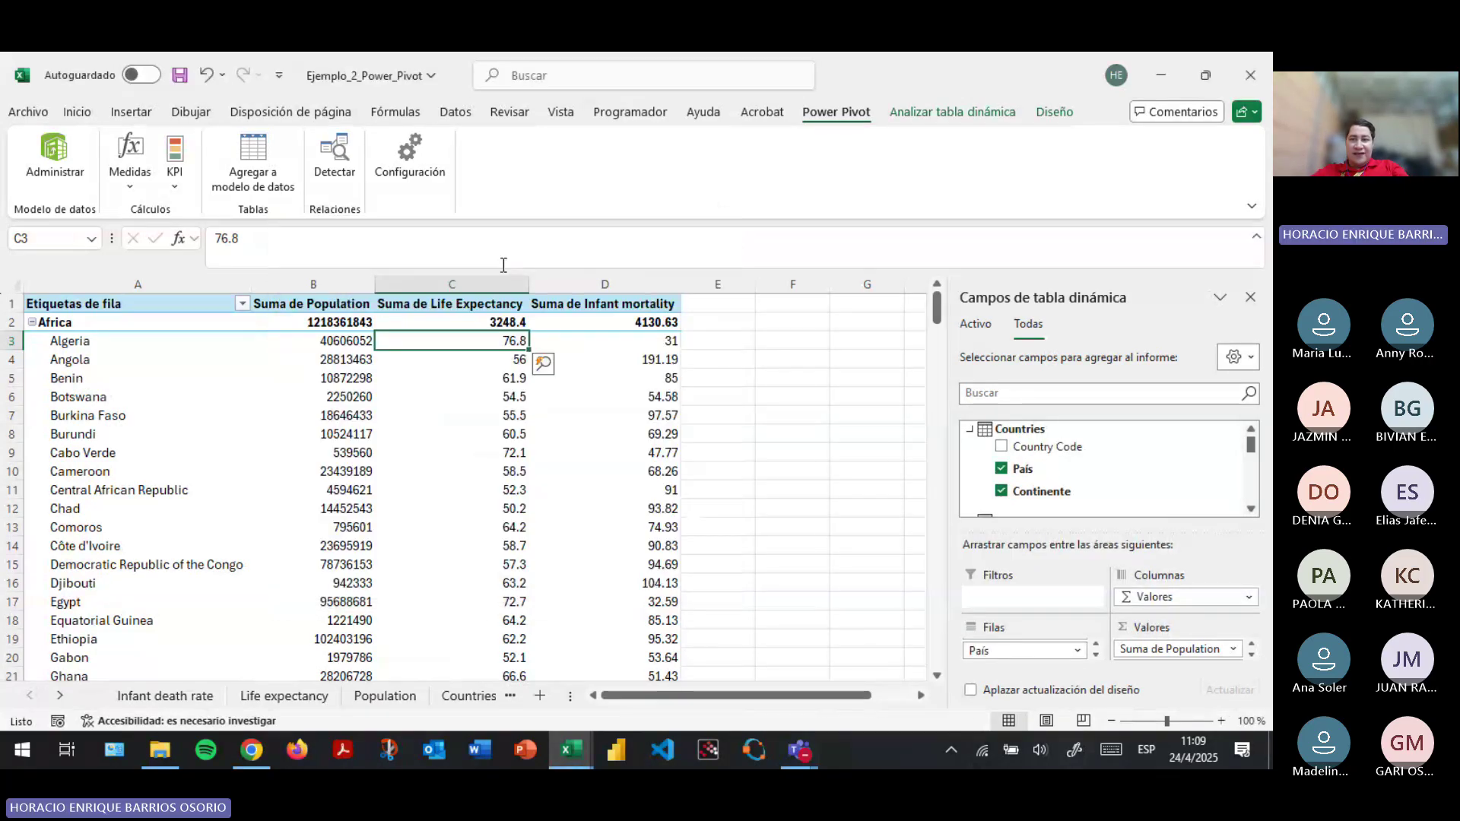
Rename the pivot table's Life Expectancy value field as "Esperanza de vida [años]".
left_click(950, 108)
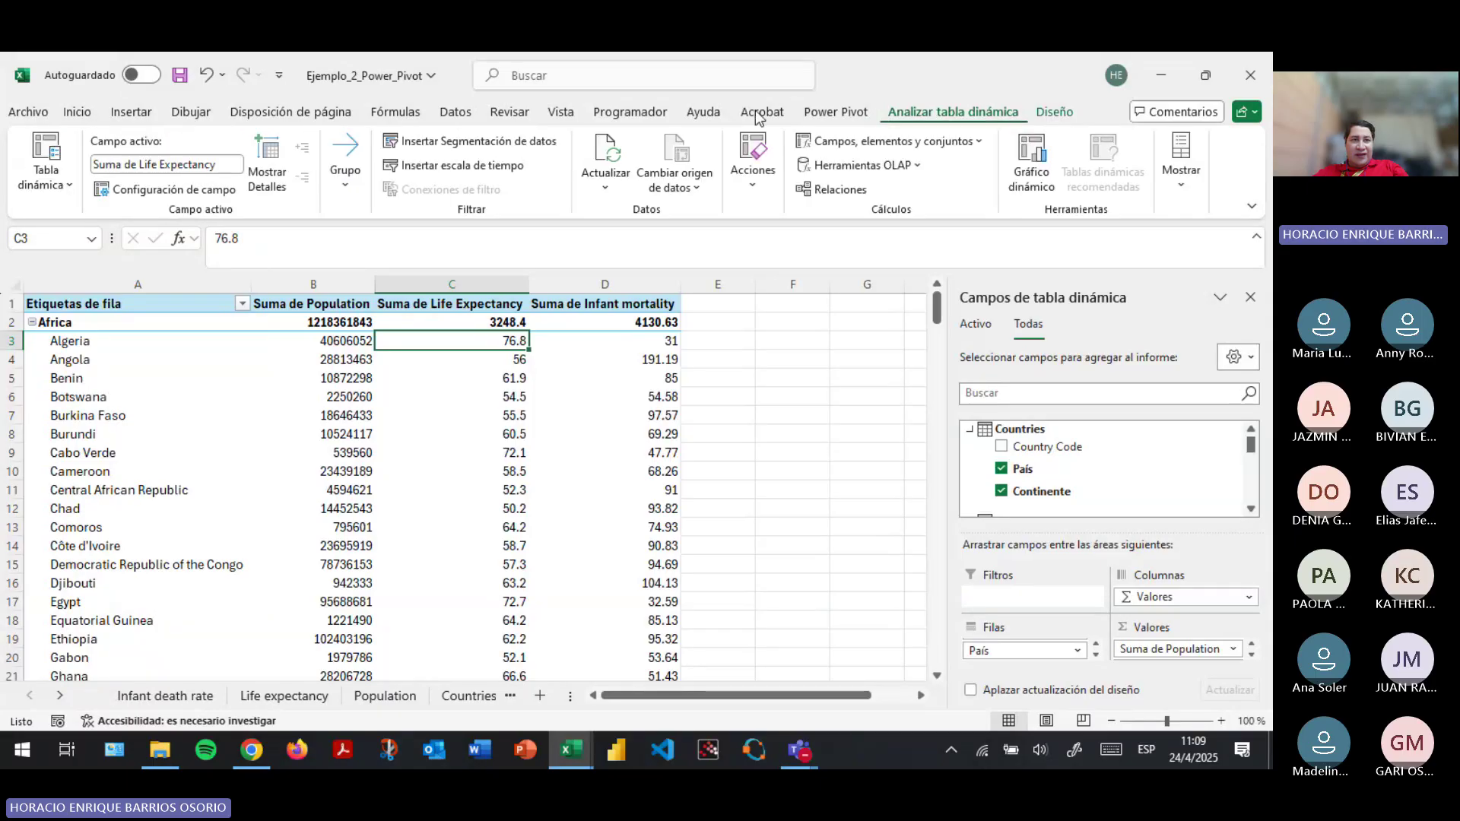
left_click(168, 190)
left_click(675, 280)
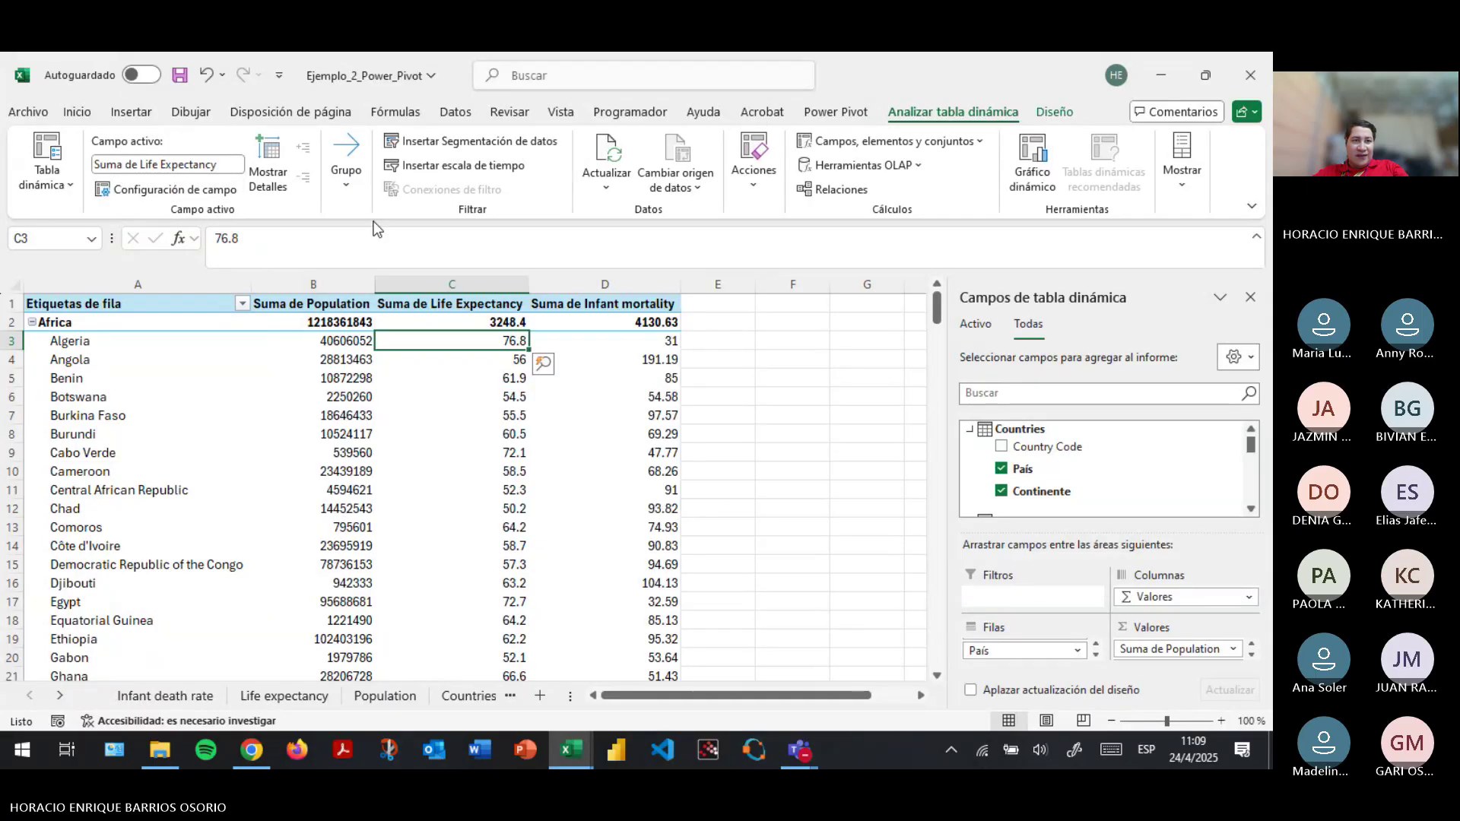
left_click(226, 164)
type("Espe")
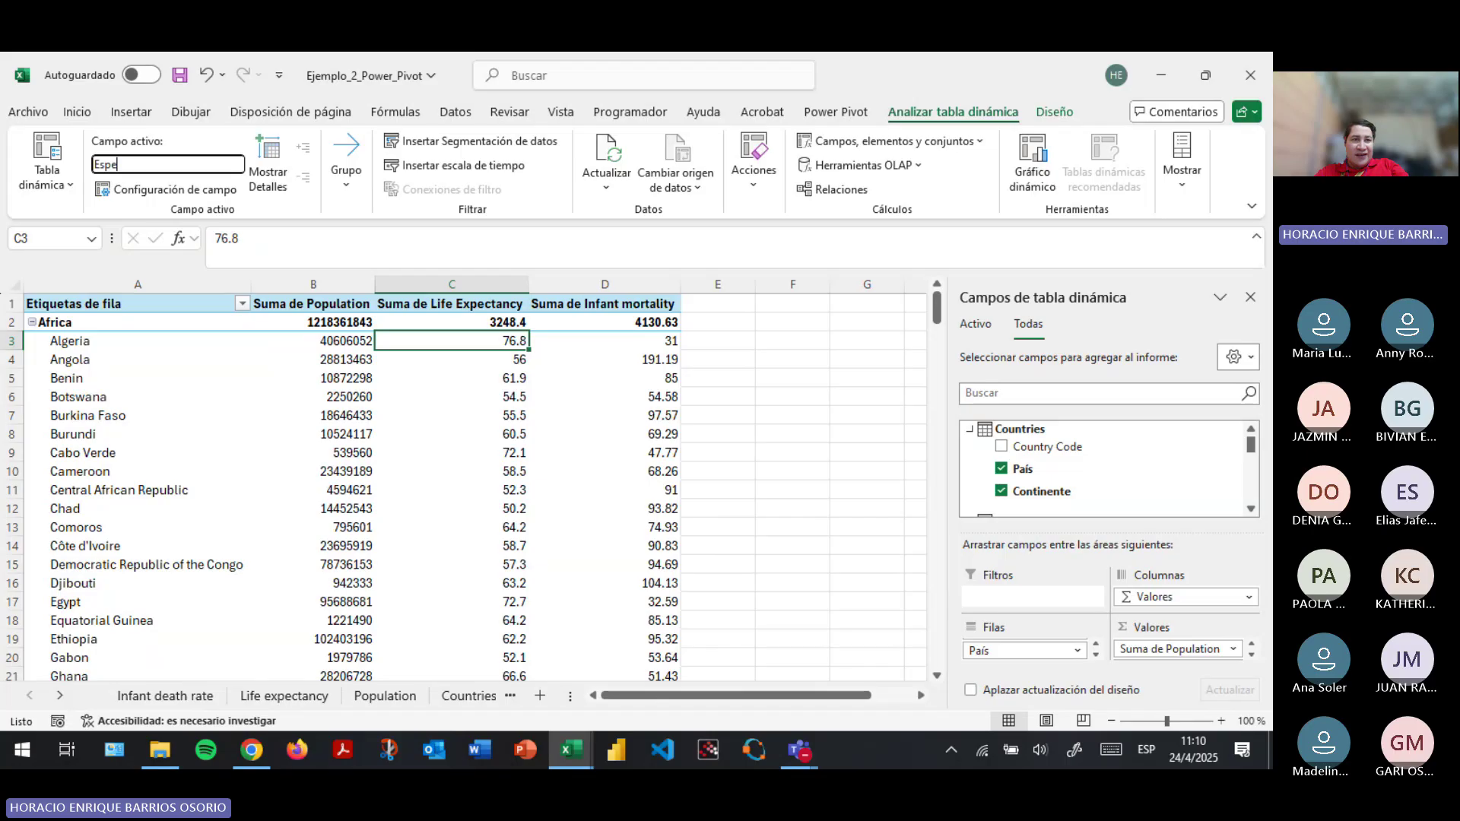
type("ranza de vida [años")
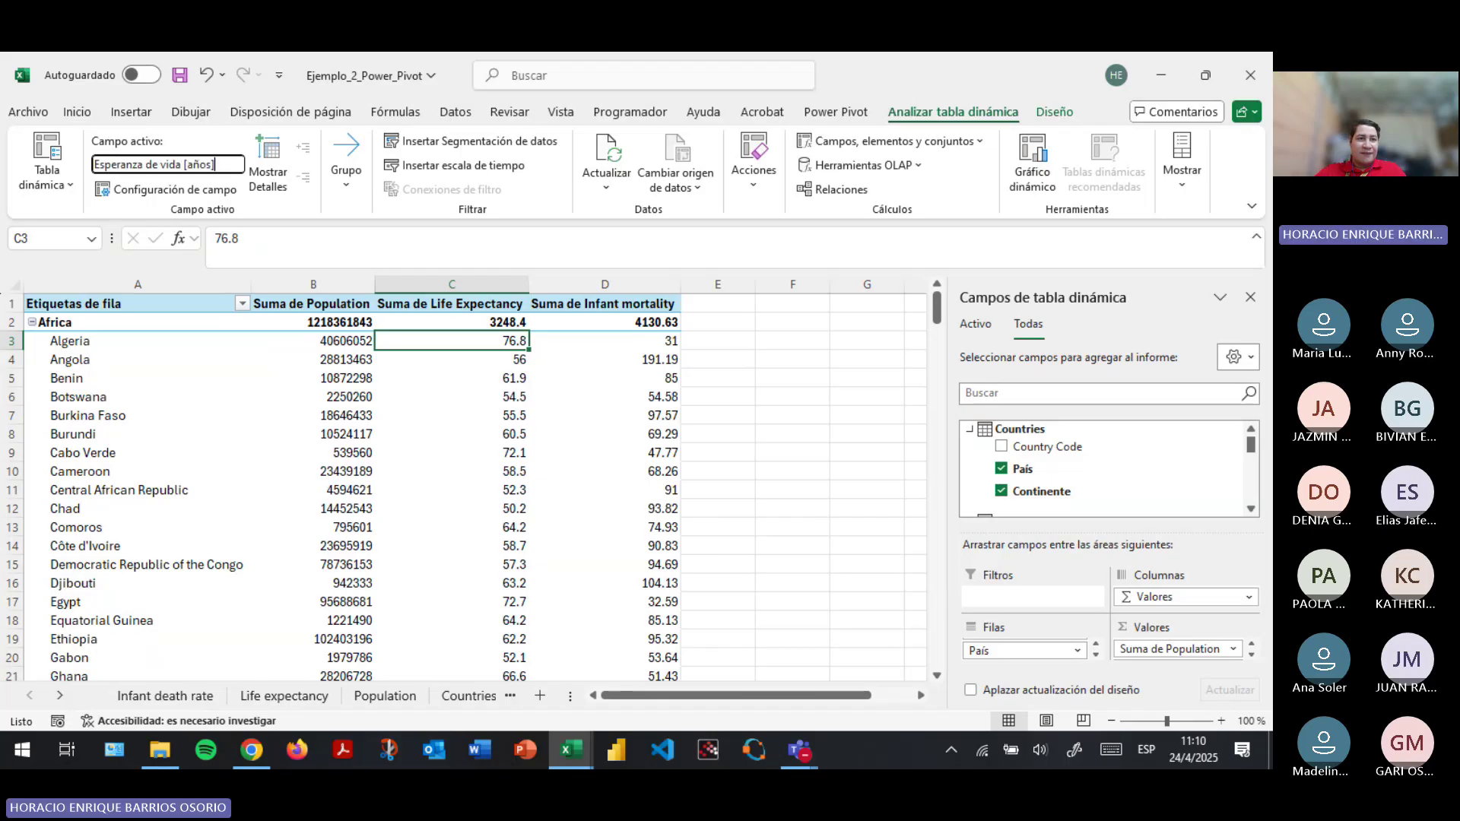
key("Return")
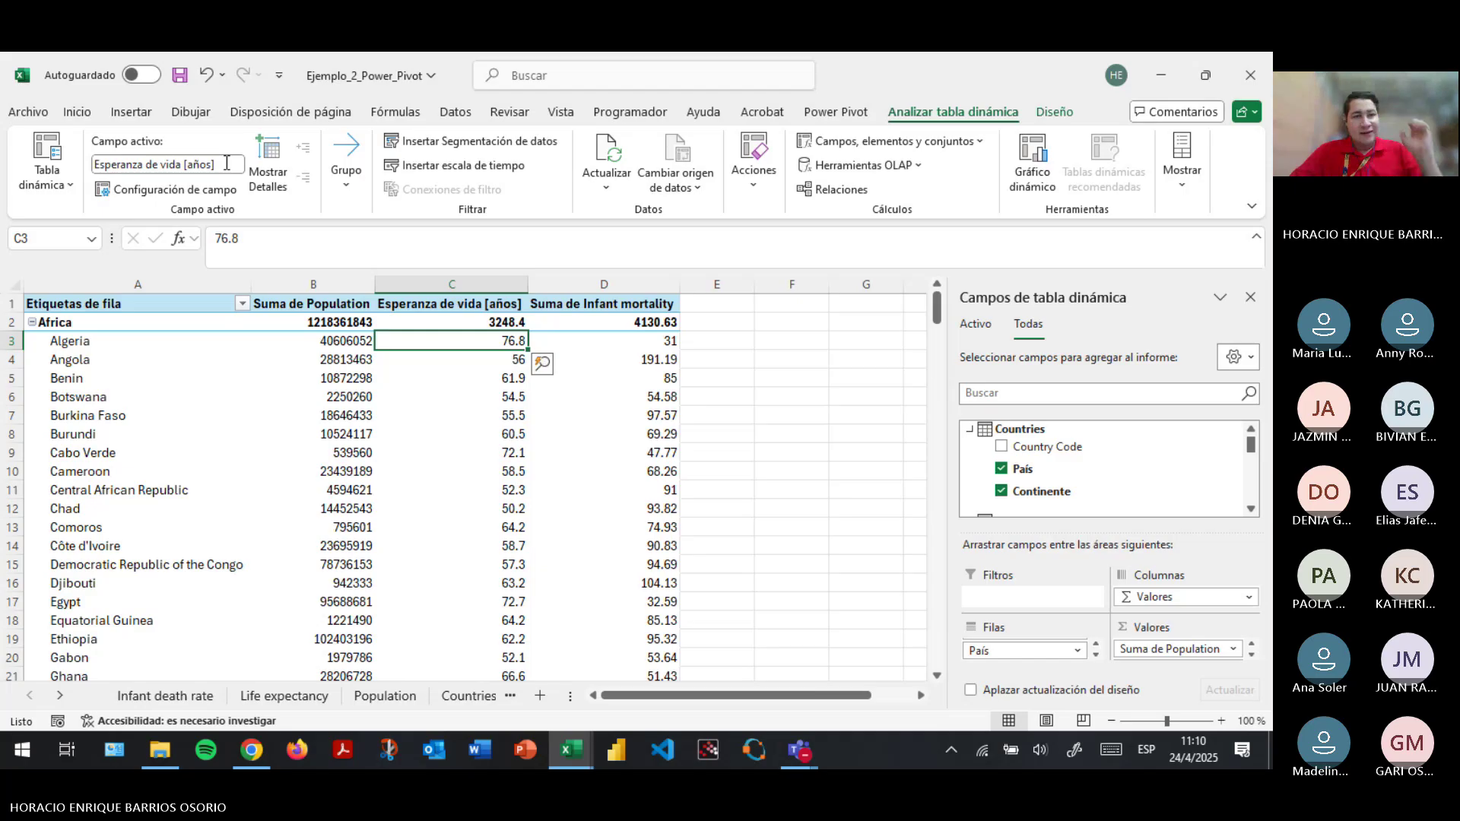
Rename the Population value field in the pivot table as "Población".
key("Left")
left_click(211, 162)
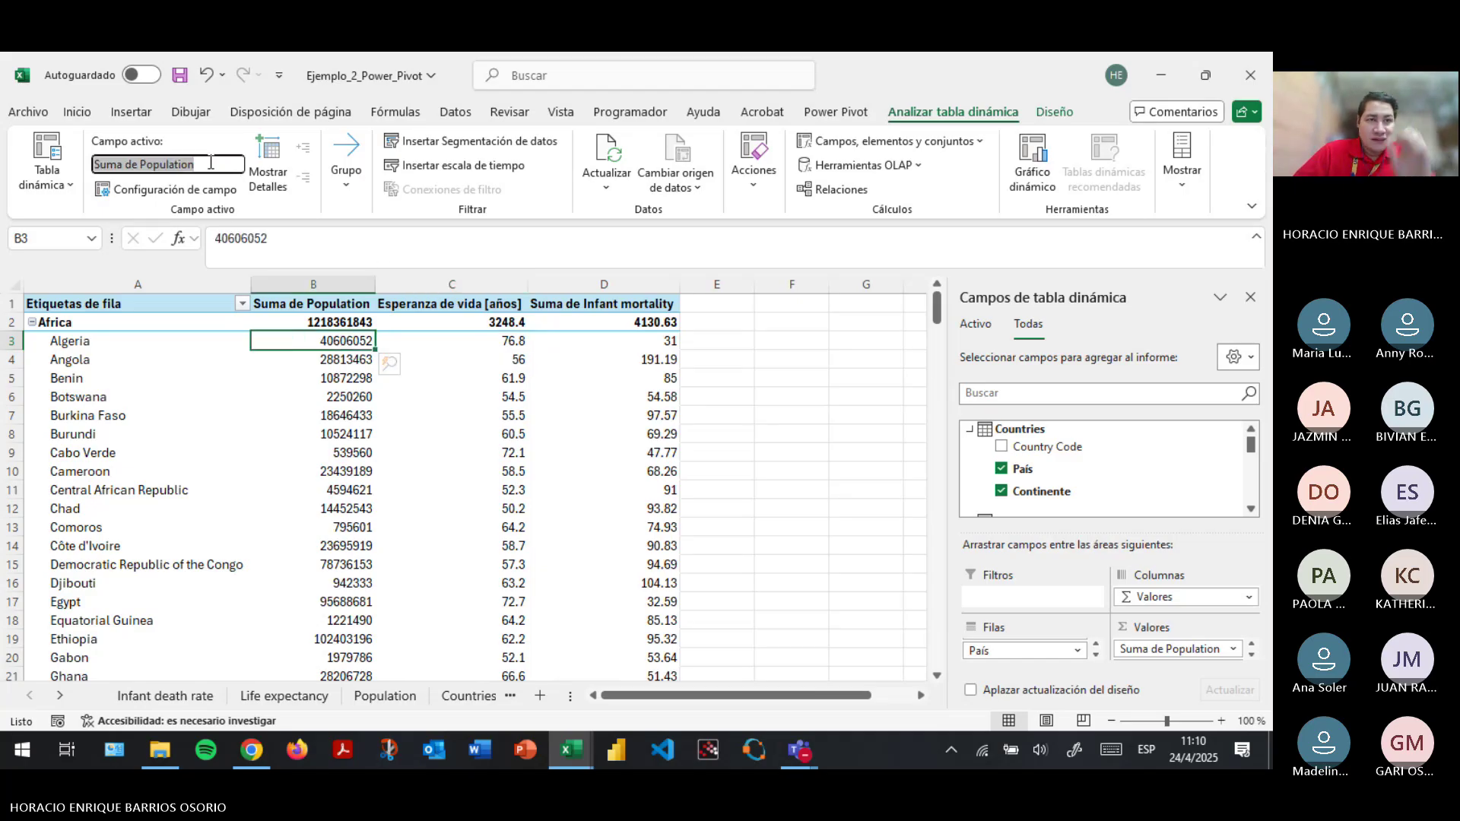
left_click(211, 162)
key("ctrl+a")
type("Pob")
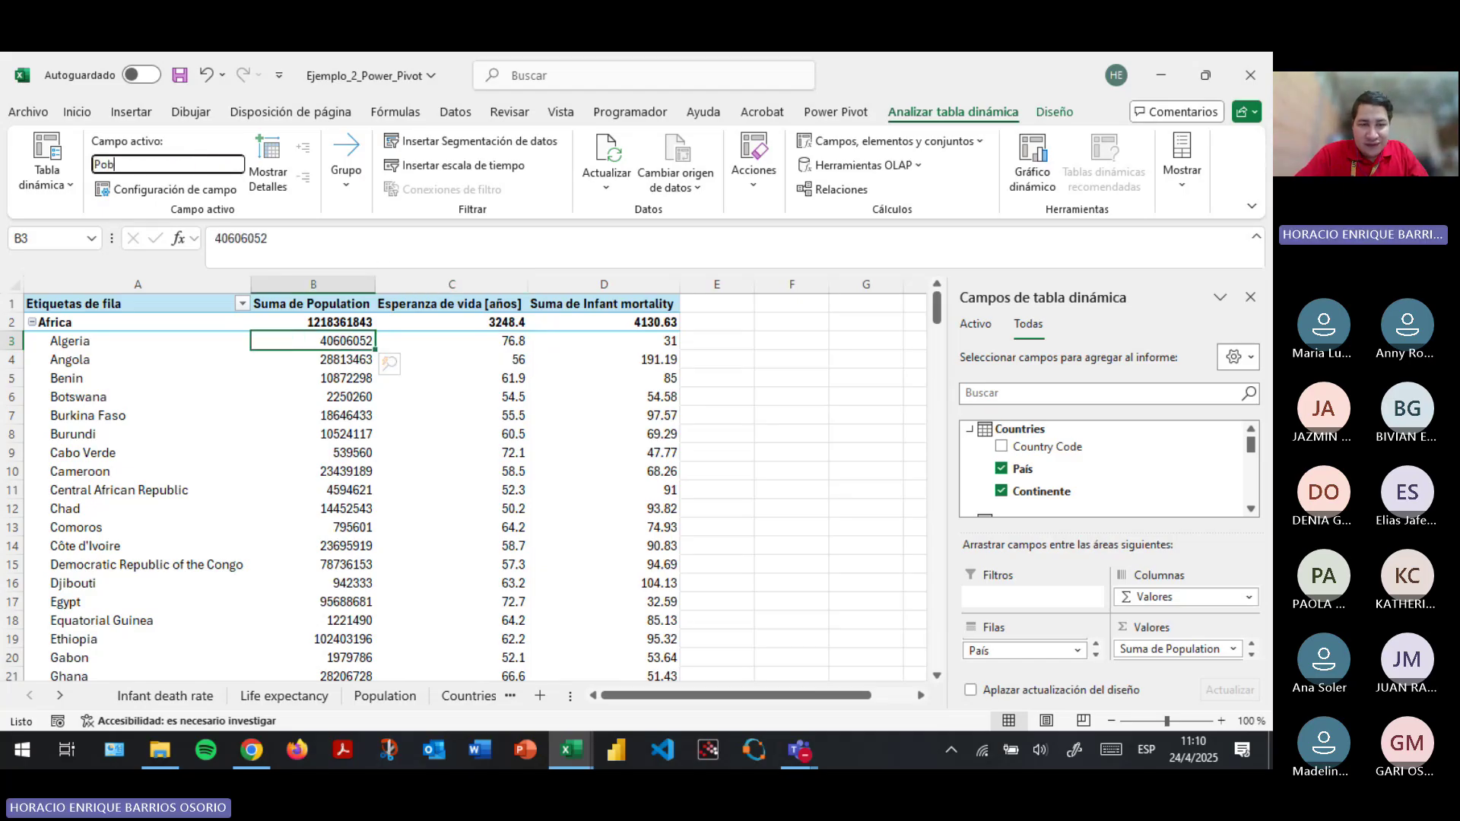
type("lación")
key("Return")
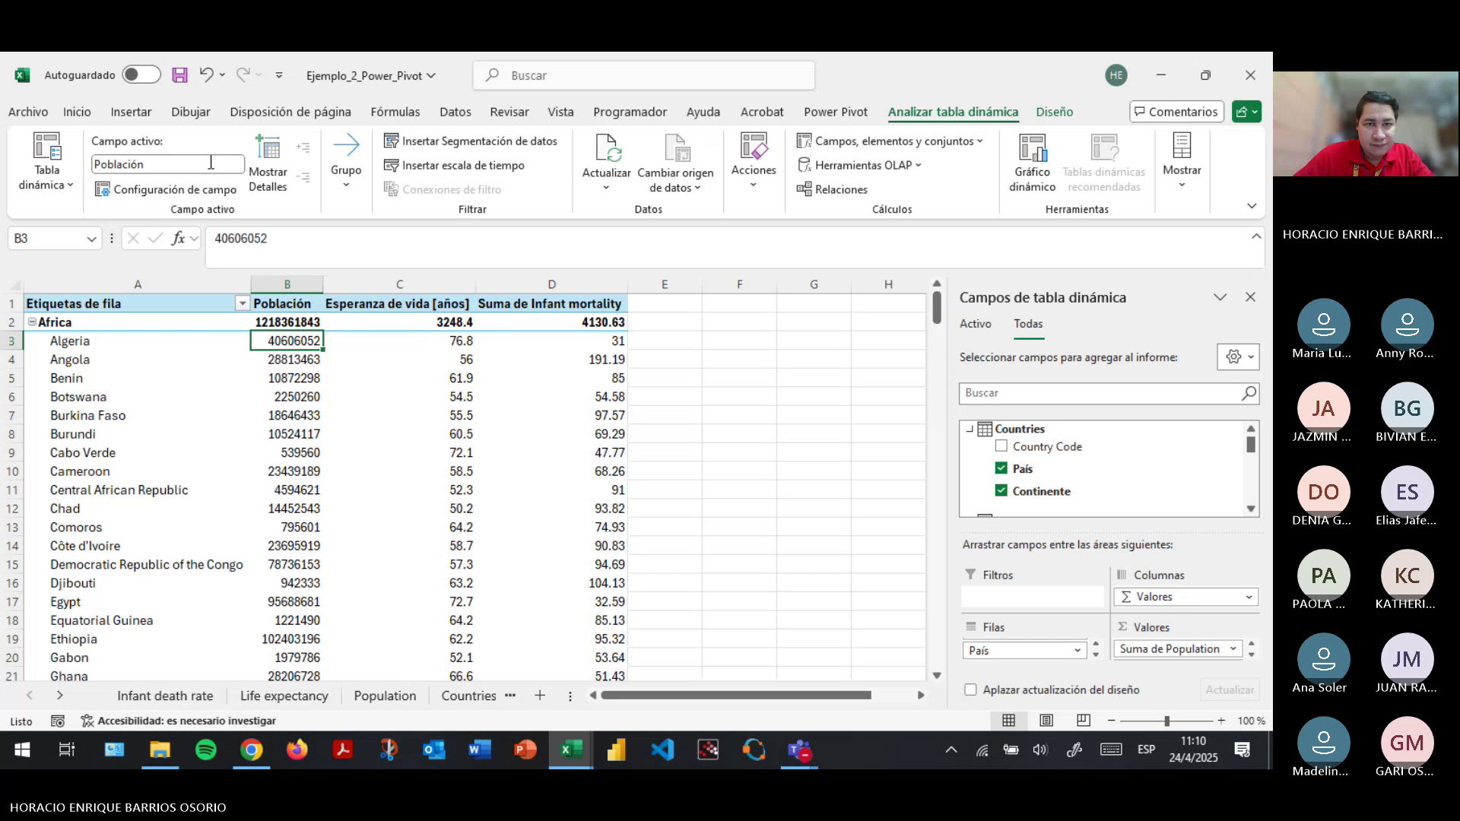
Rename the Infant mortality value field as "Tasa de mortalidad infantil [fallecimientos/100 nacimientos]".
left_click(552, 304)
left_click(179, 165)
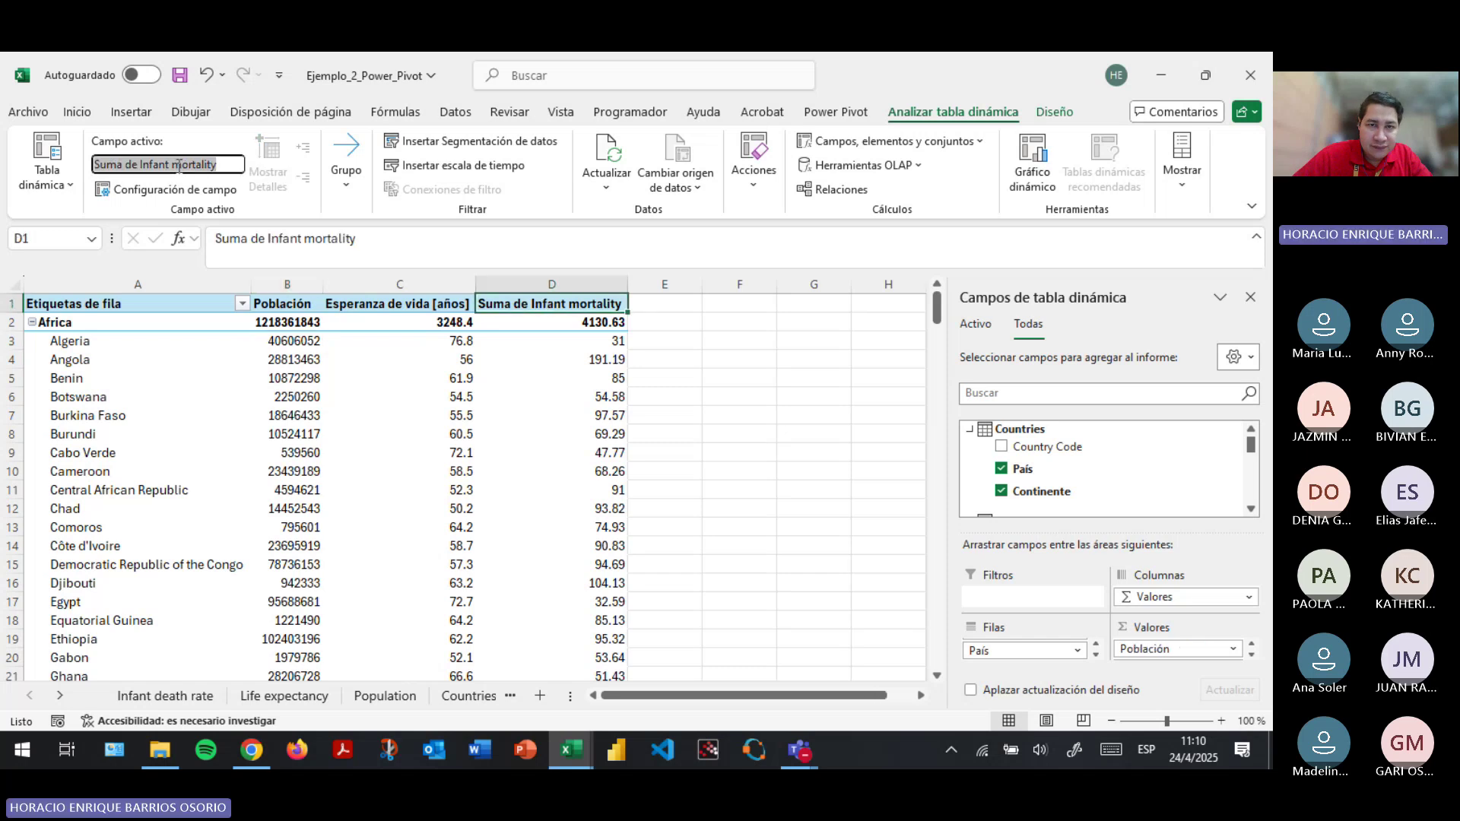
type("Tasa de morta")
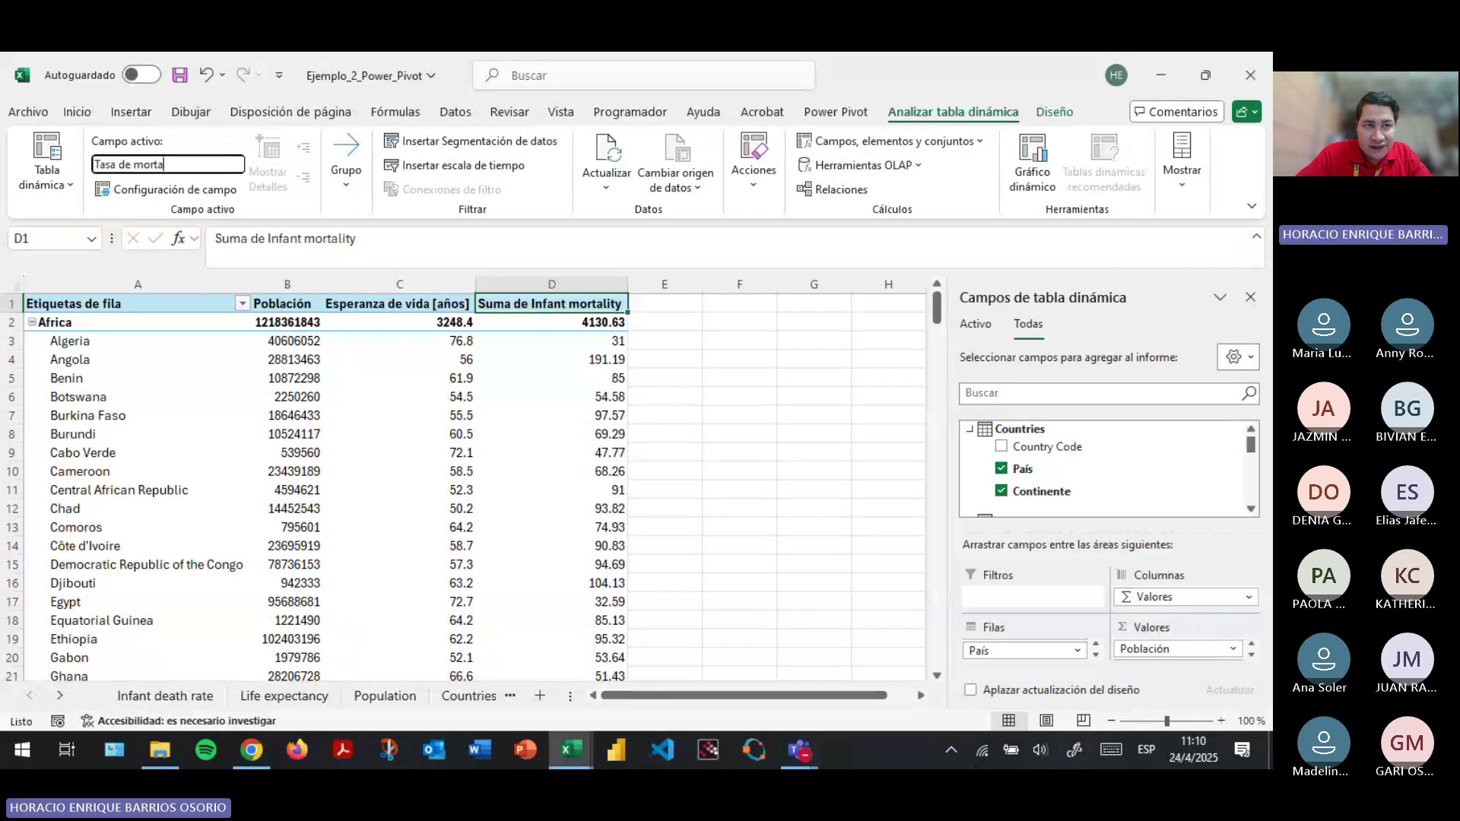
type("lidad infa")
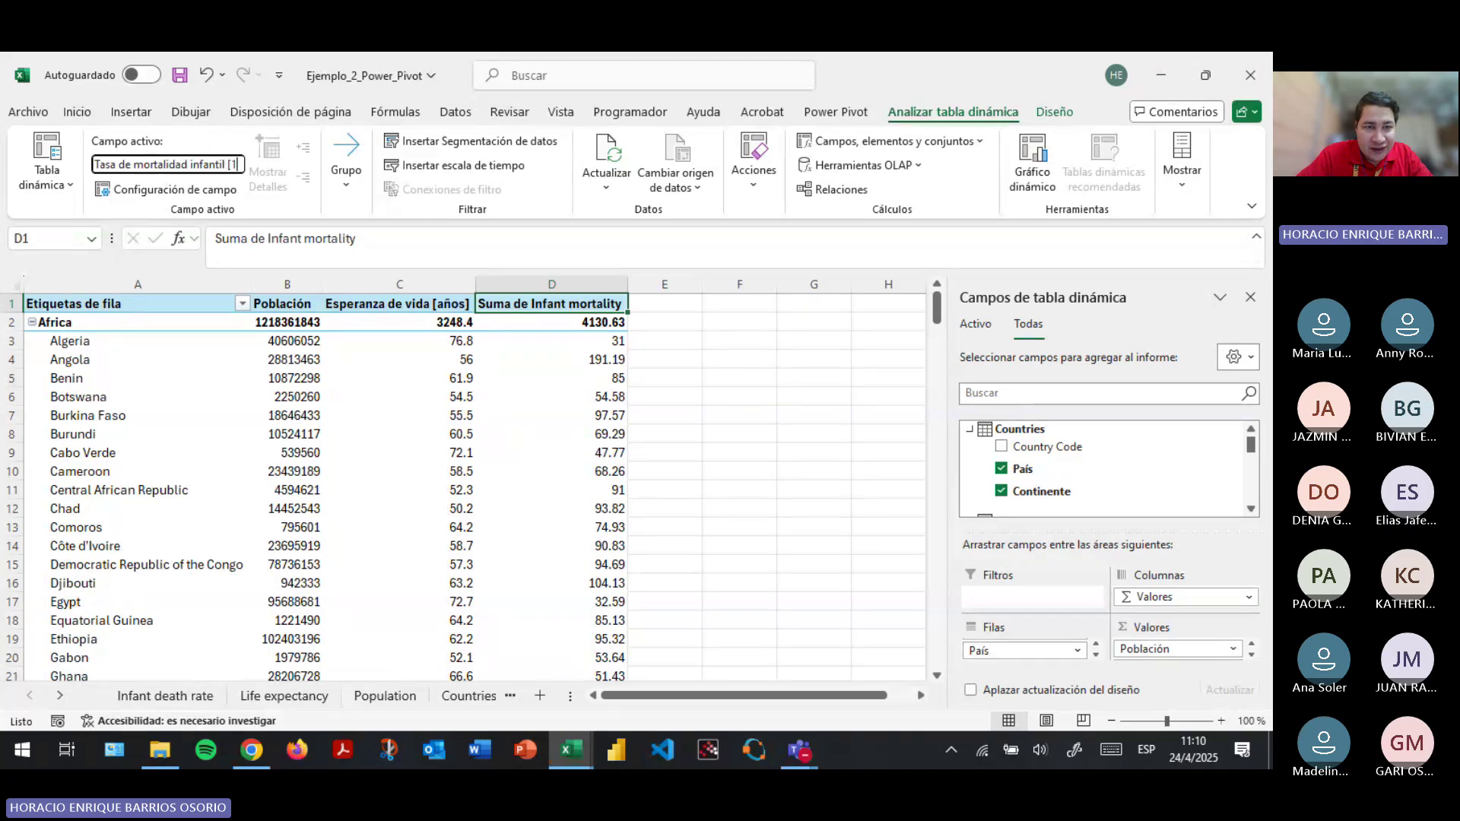
type("ntil [fallecim")
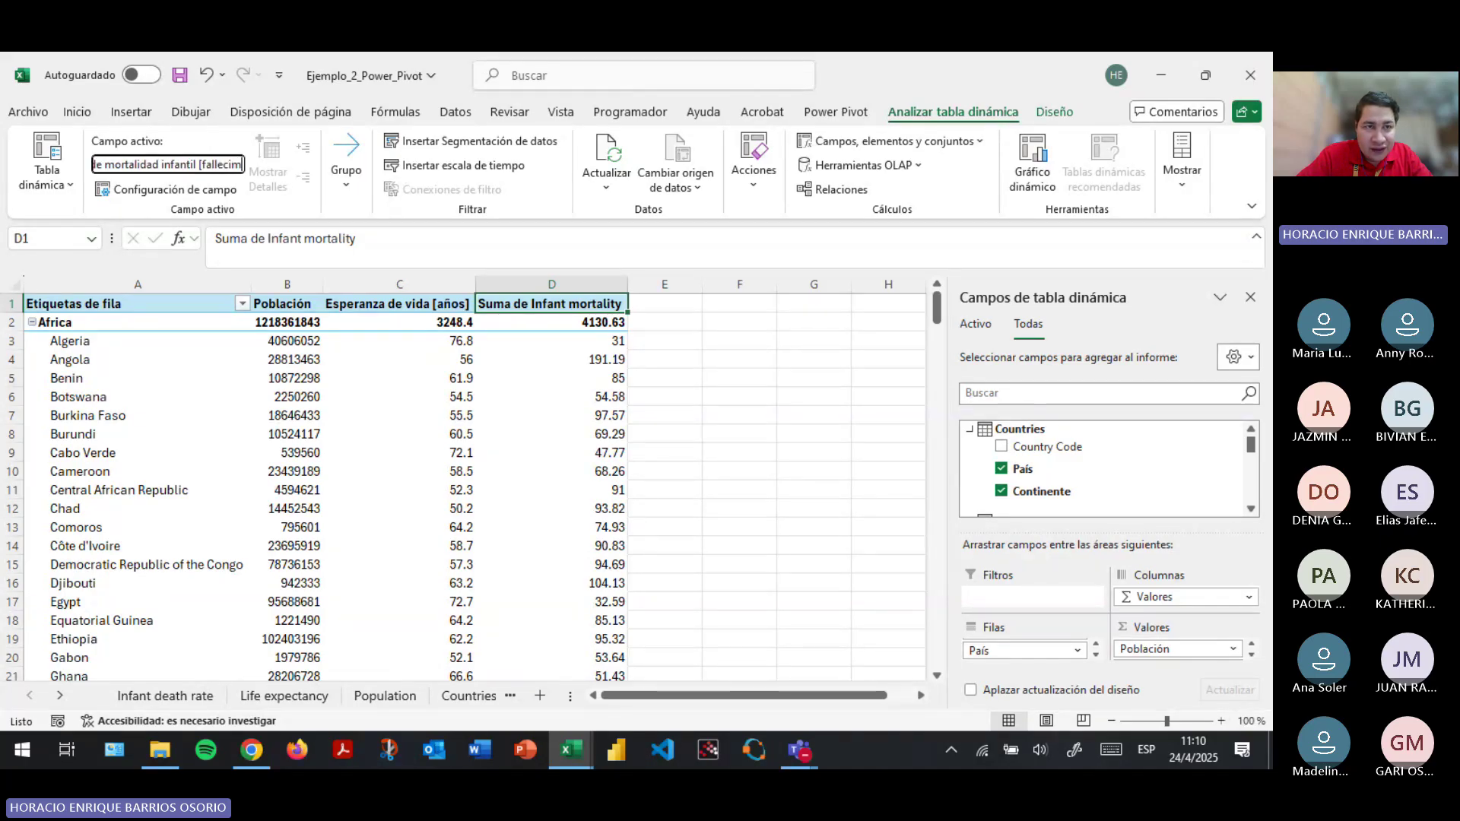
type("ientos/100")
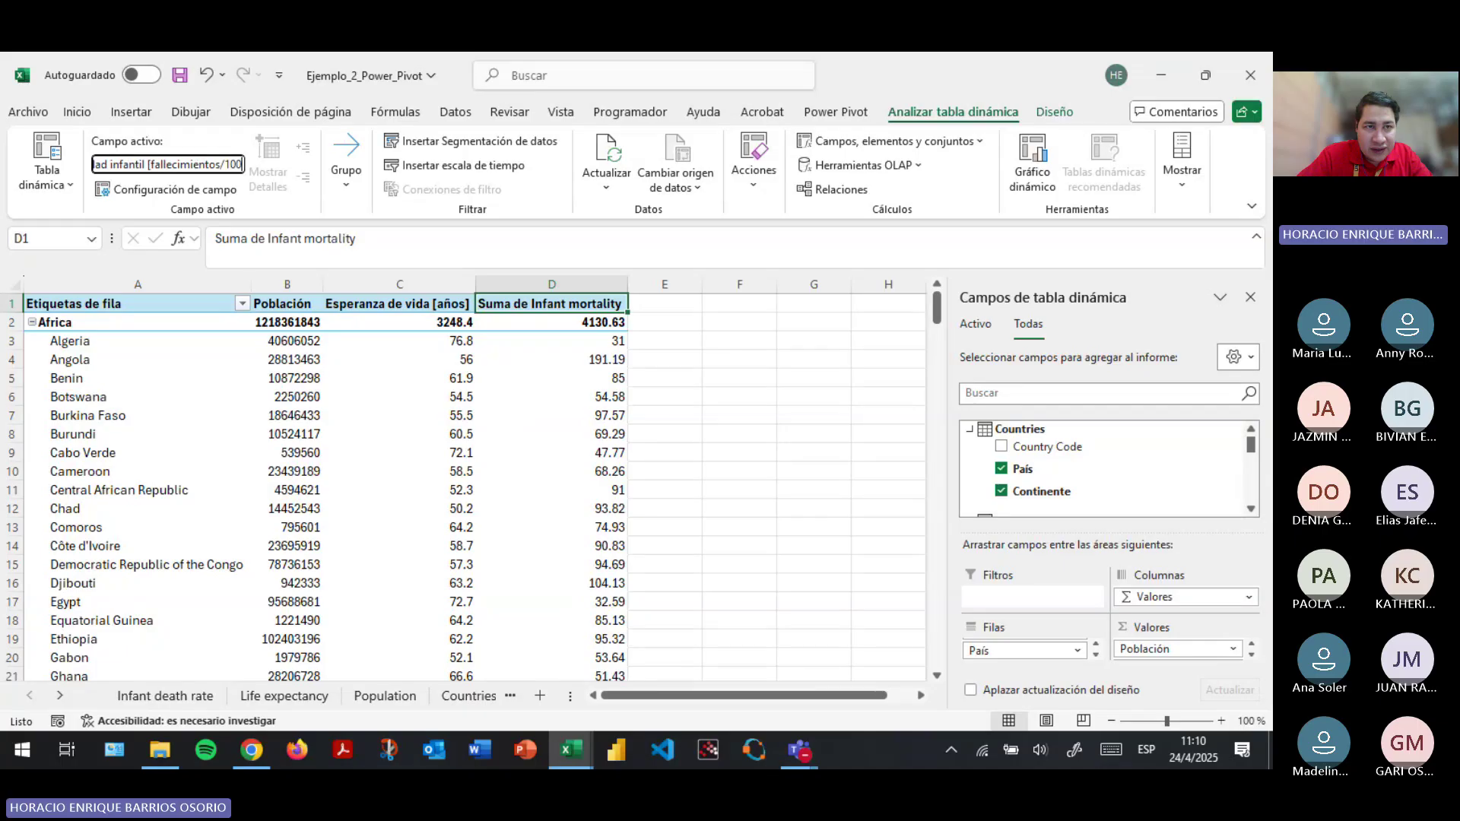
type(" nacimientos")
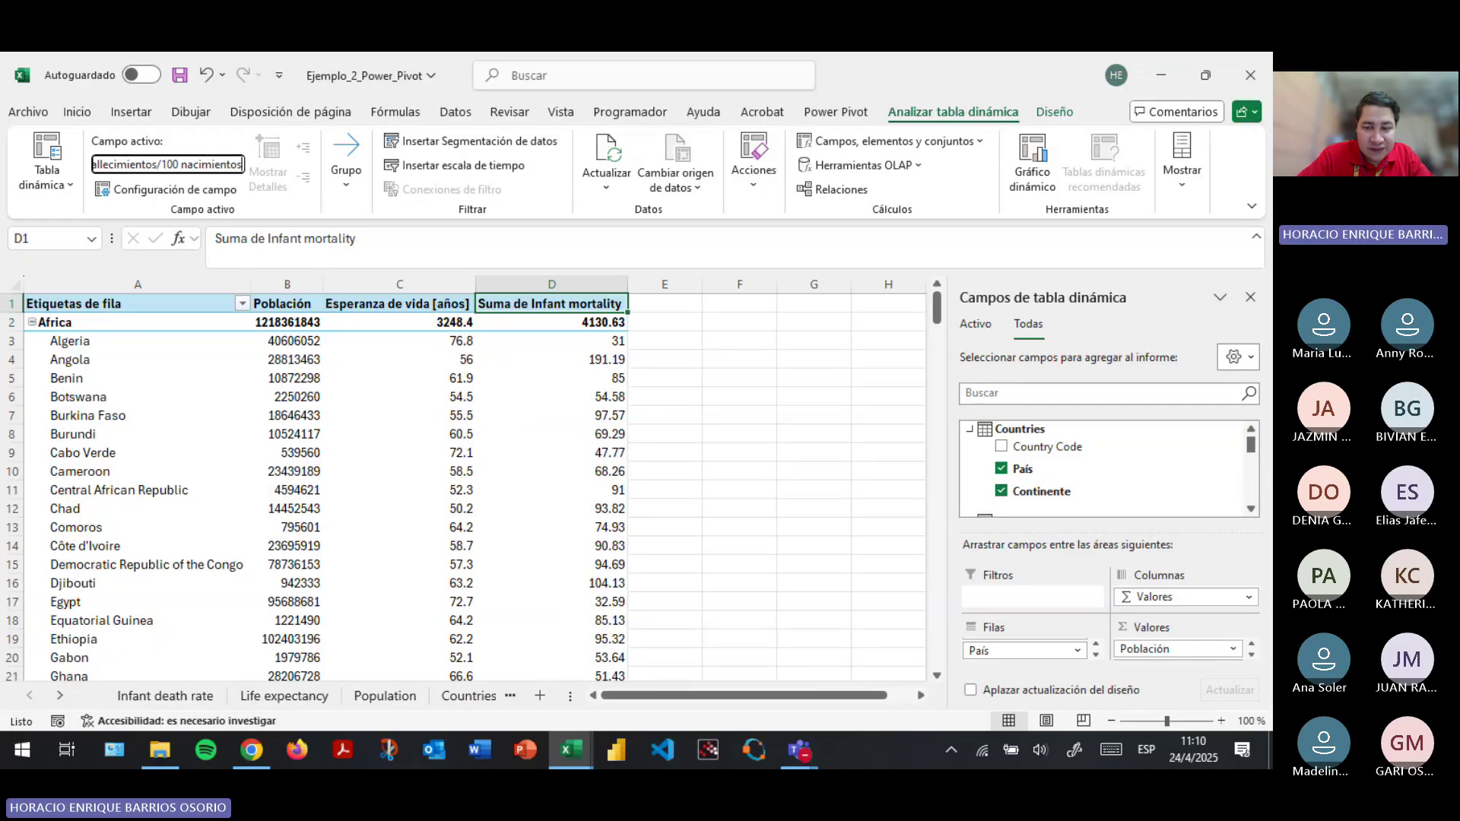
type("]")
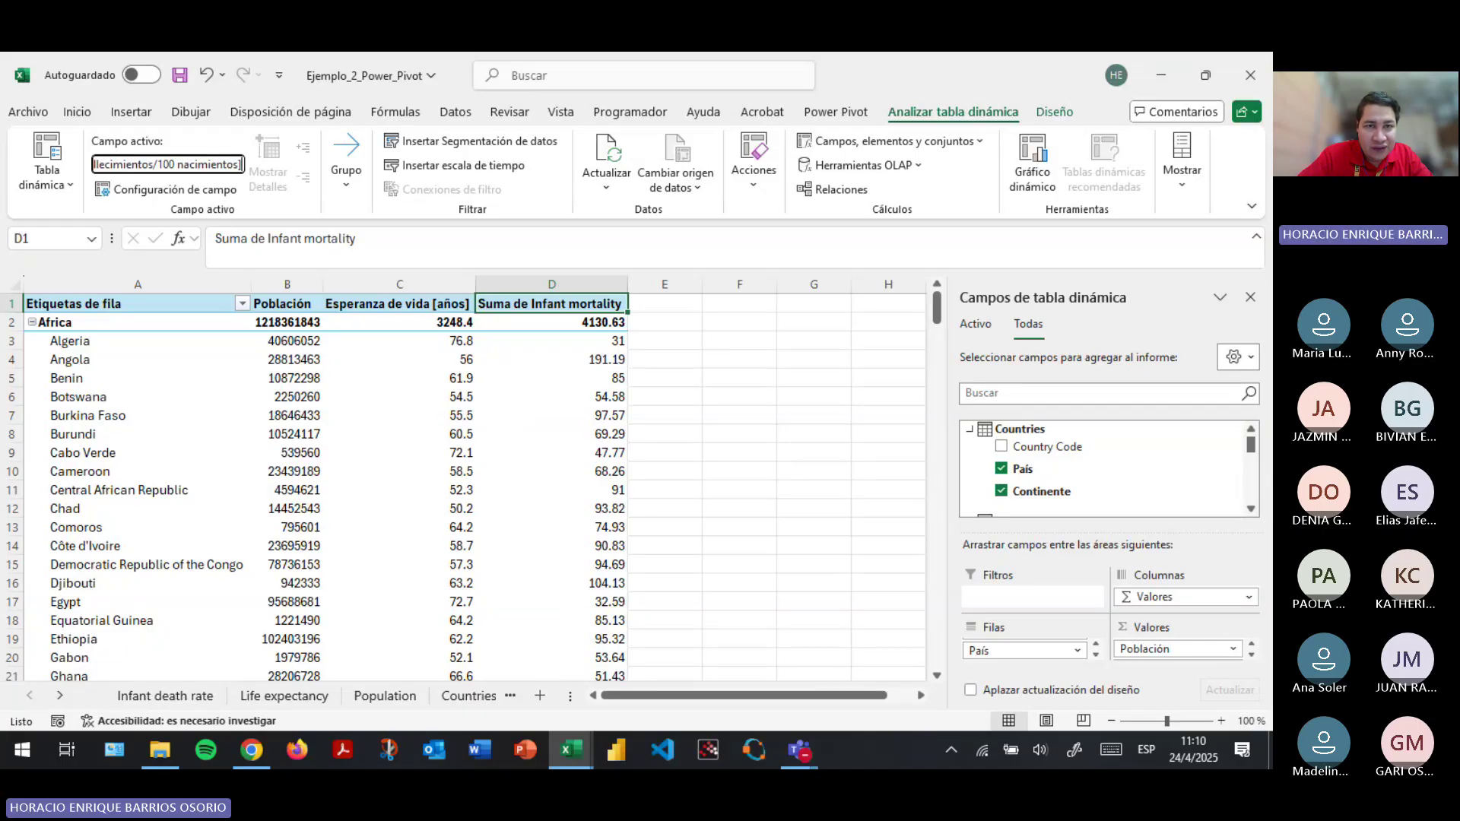
key("Return")
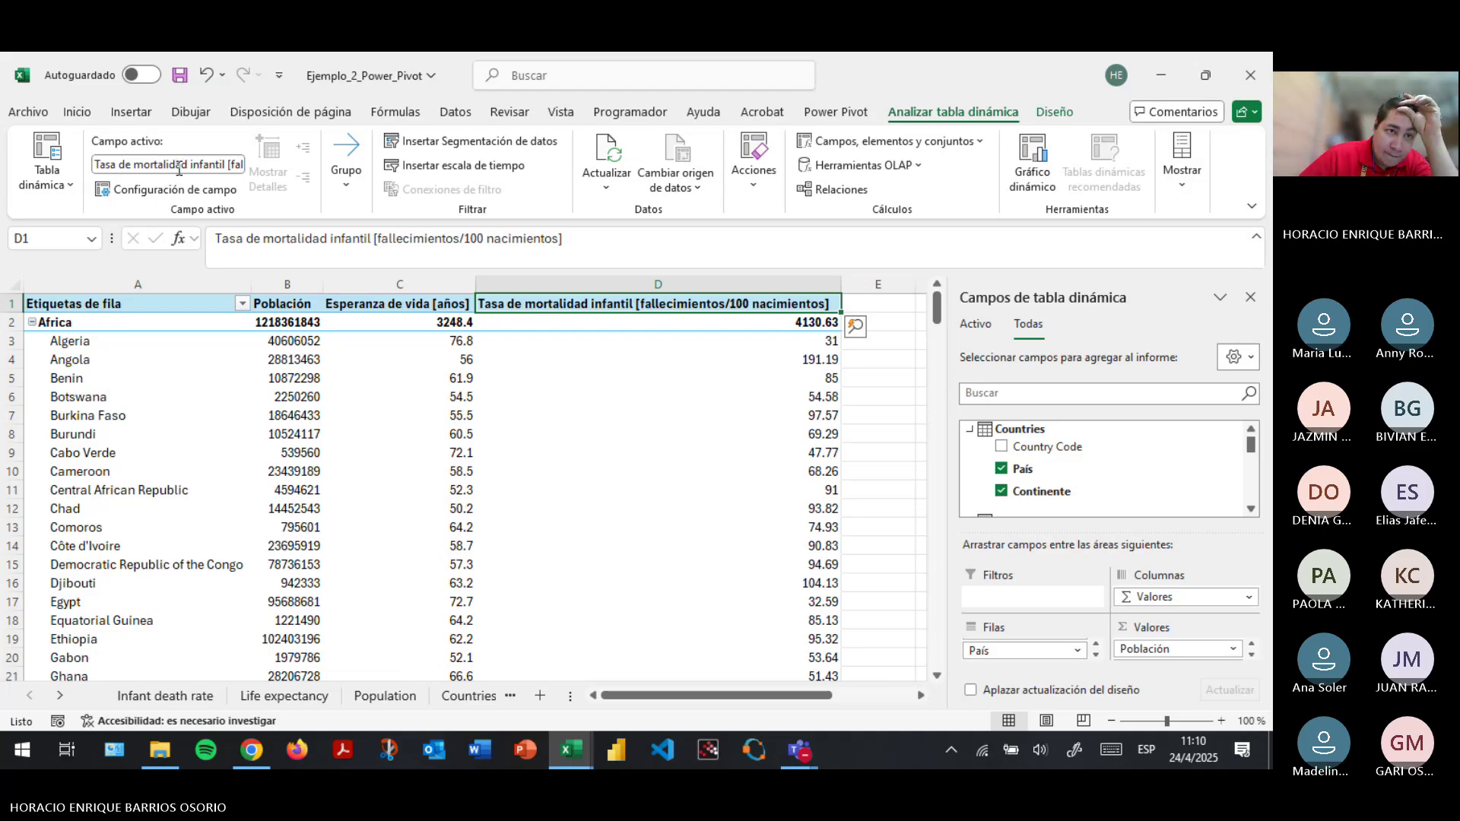
Examine the life expectancy and infant mortality values of the African countries together with Africa's subtotal row.
left_click(395, 321)
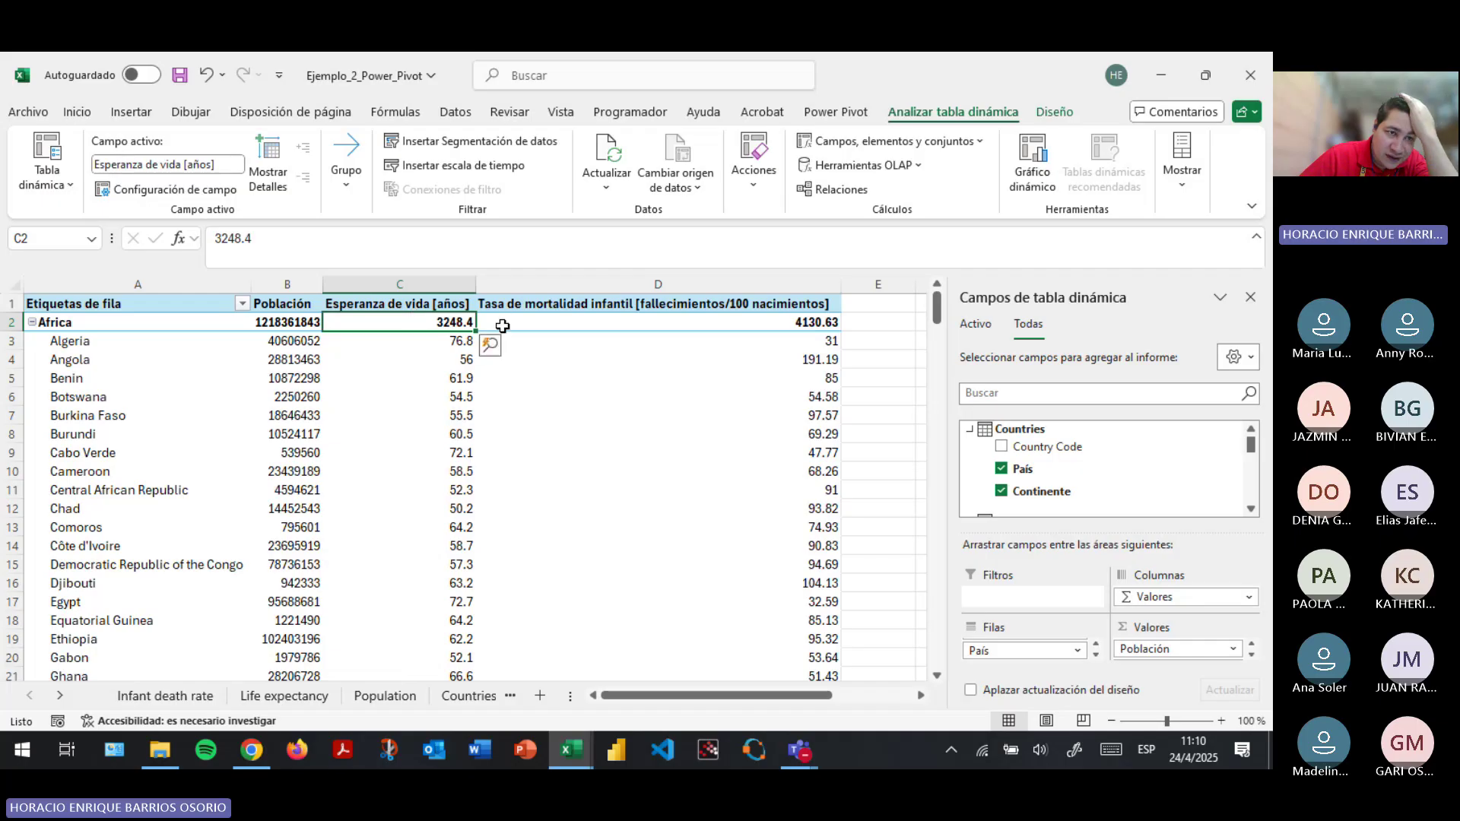
left_click_drag(392, 343, 463, 662)
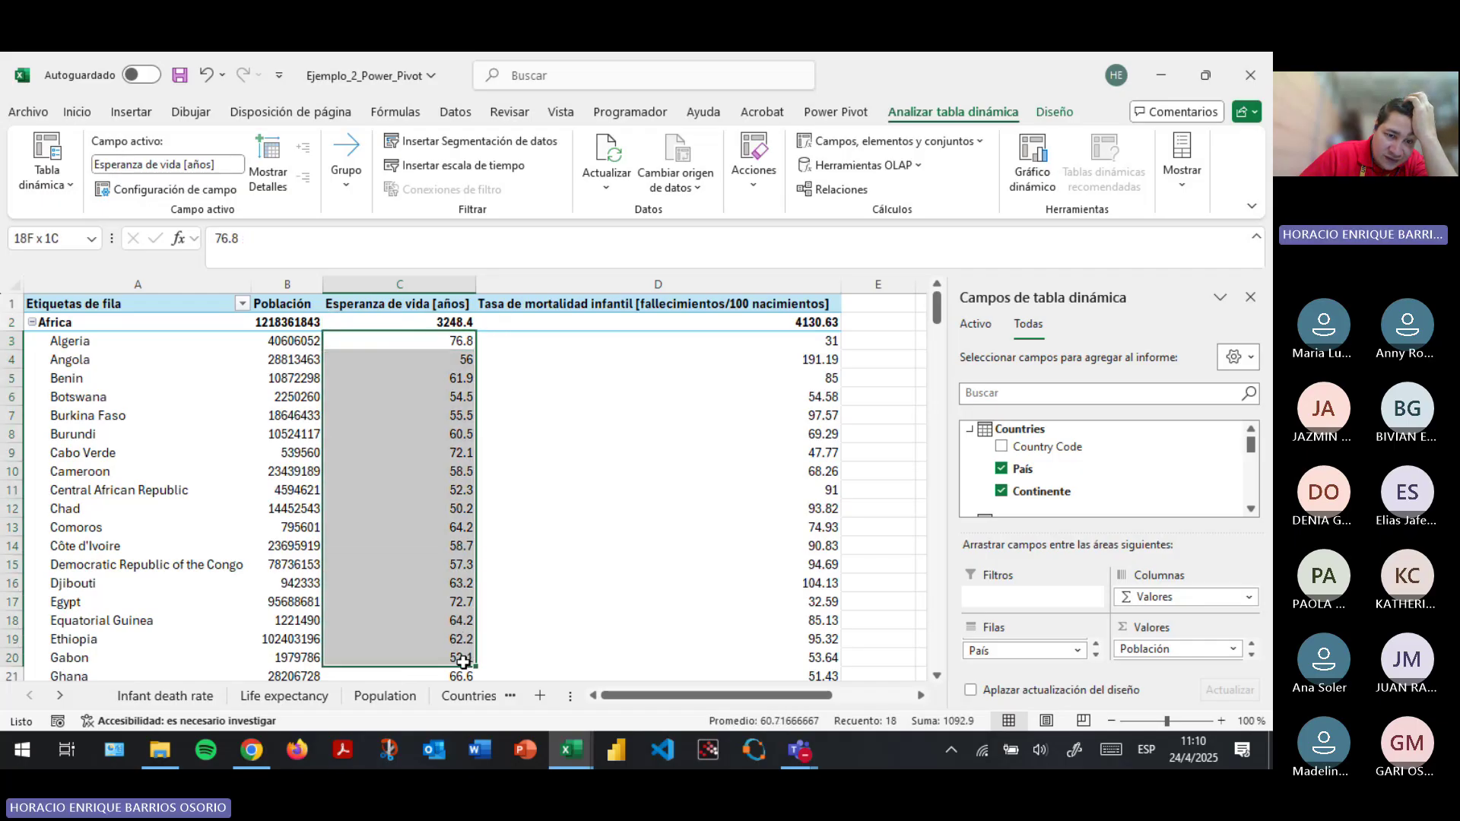
left_click(387, 343)
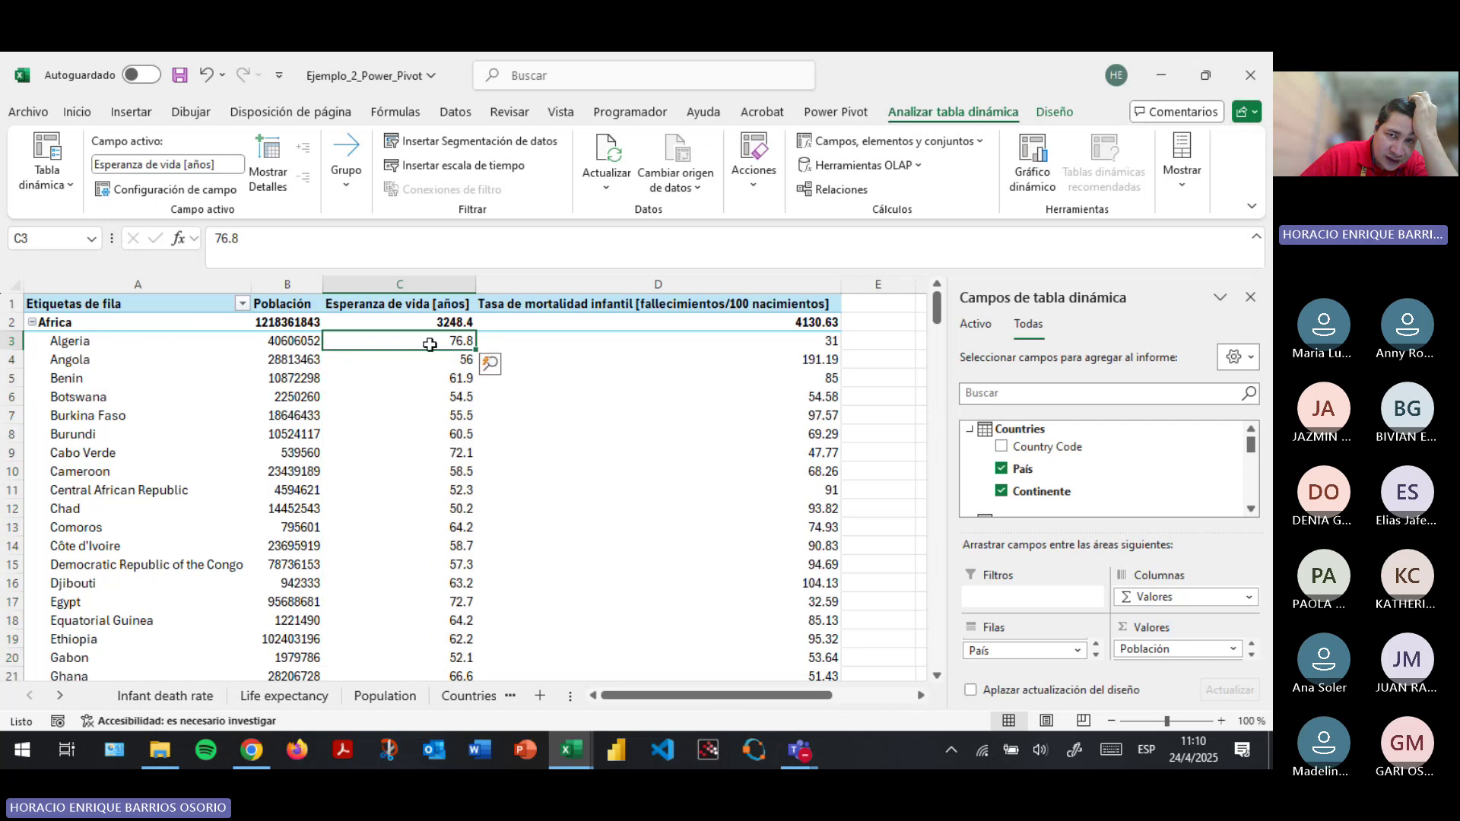
left_click(686, 338)
left_click(429, 342)
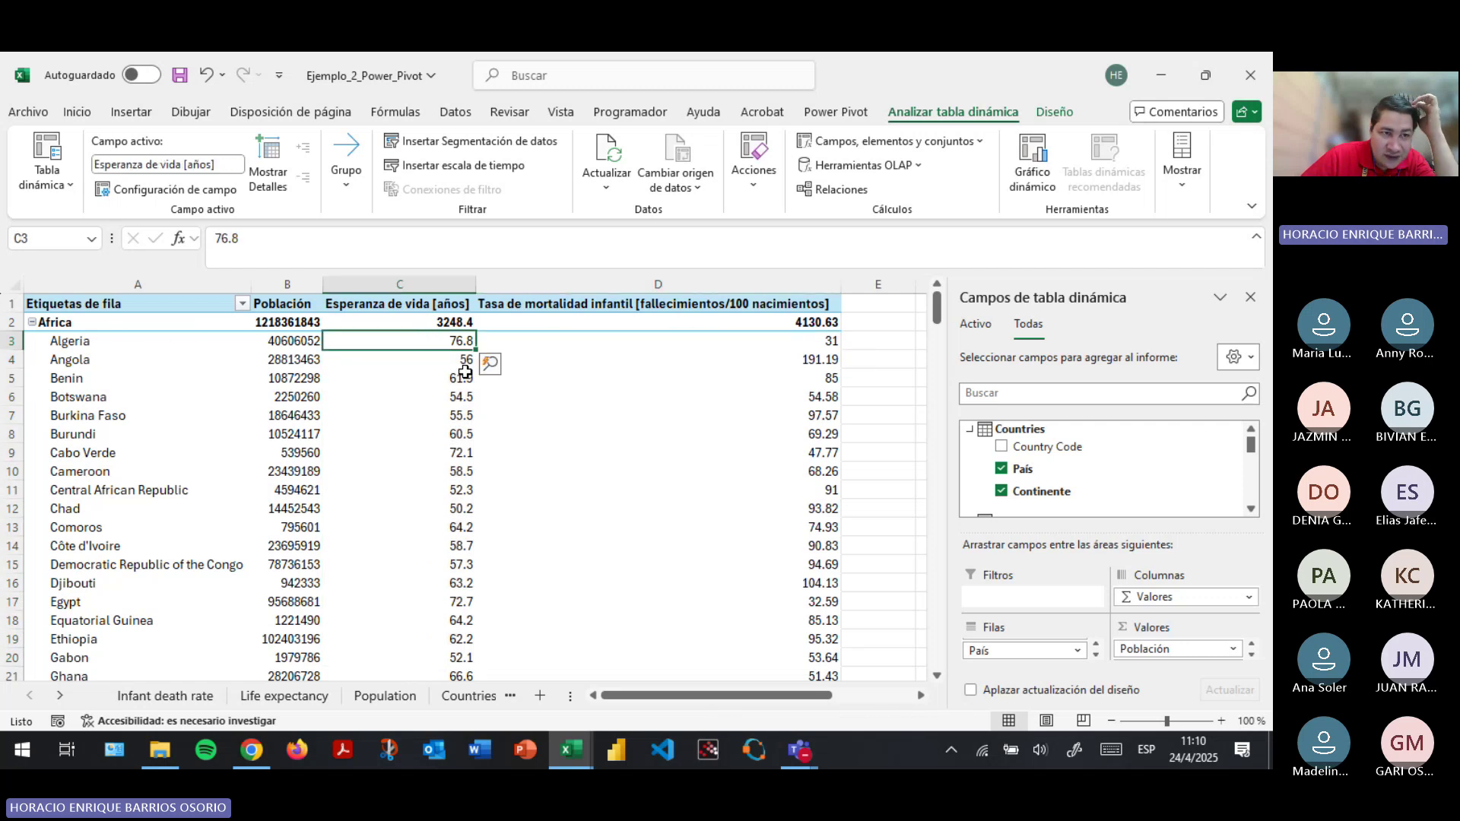
left_click(456, 378)
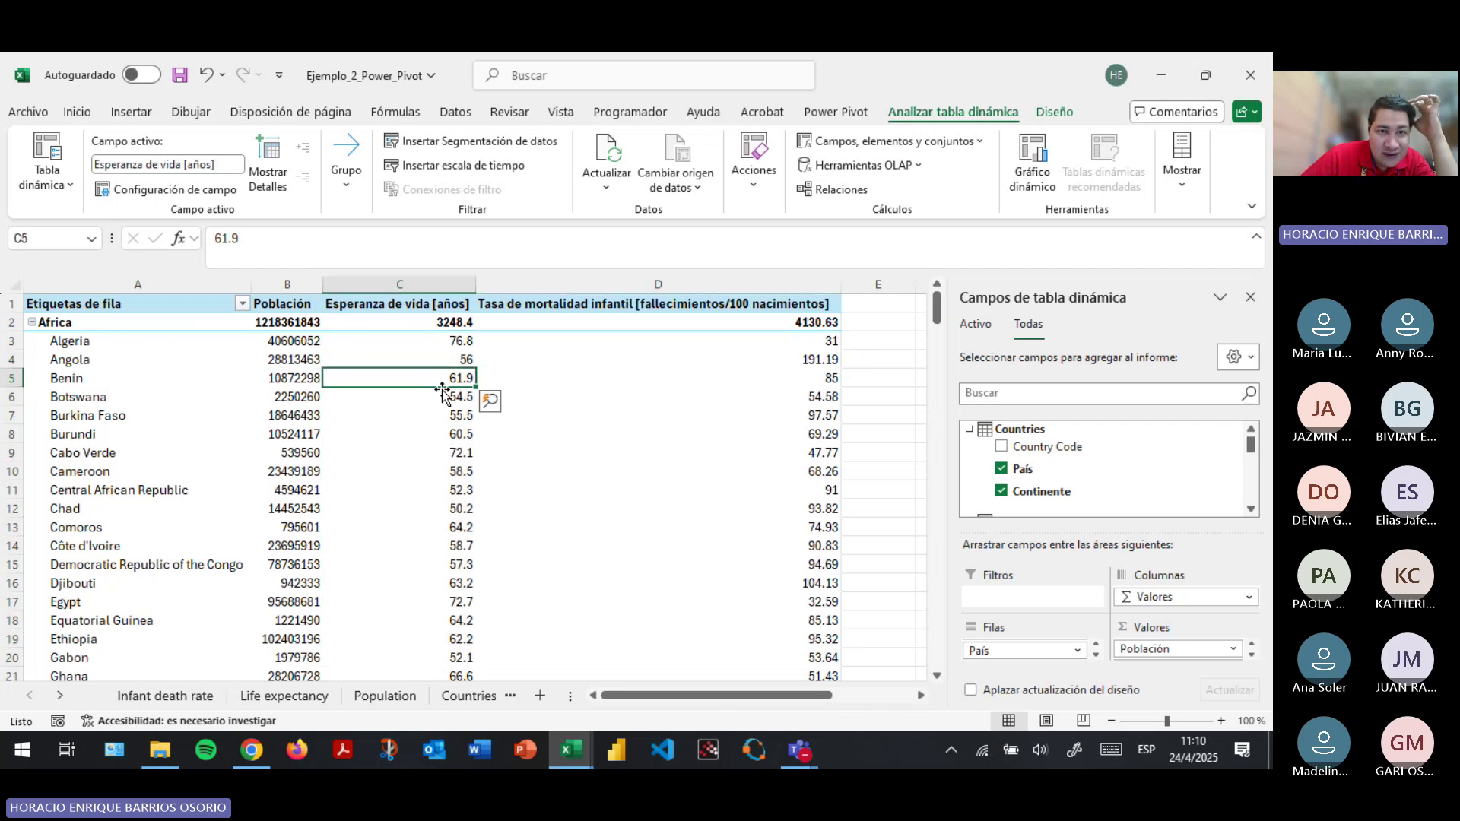
left_click(439, 482)
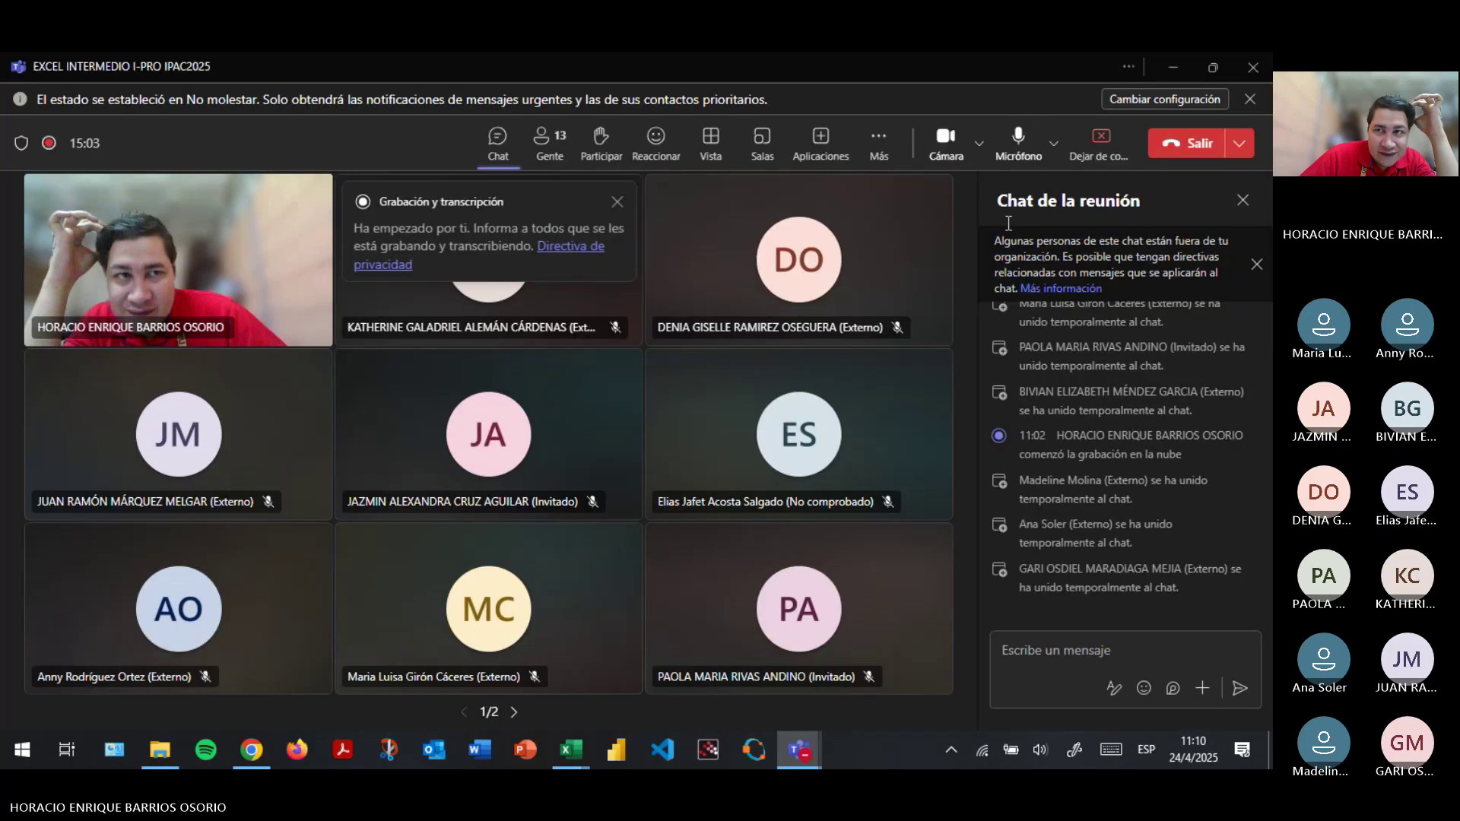
left_click(1178, 67)
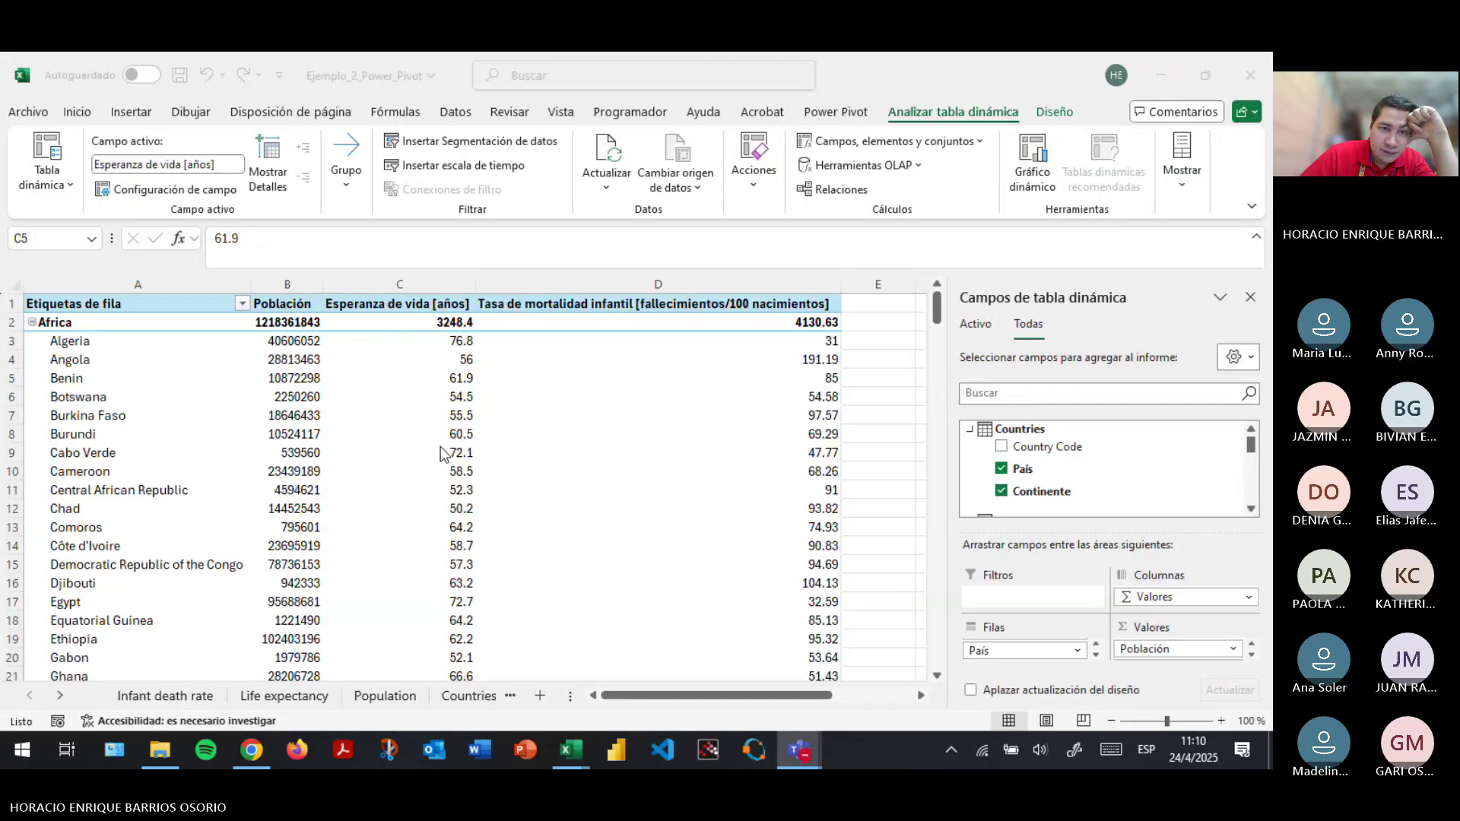
left_click(464, 397)
left_click_drag(296, 322, 726, 327)
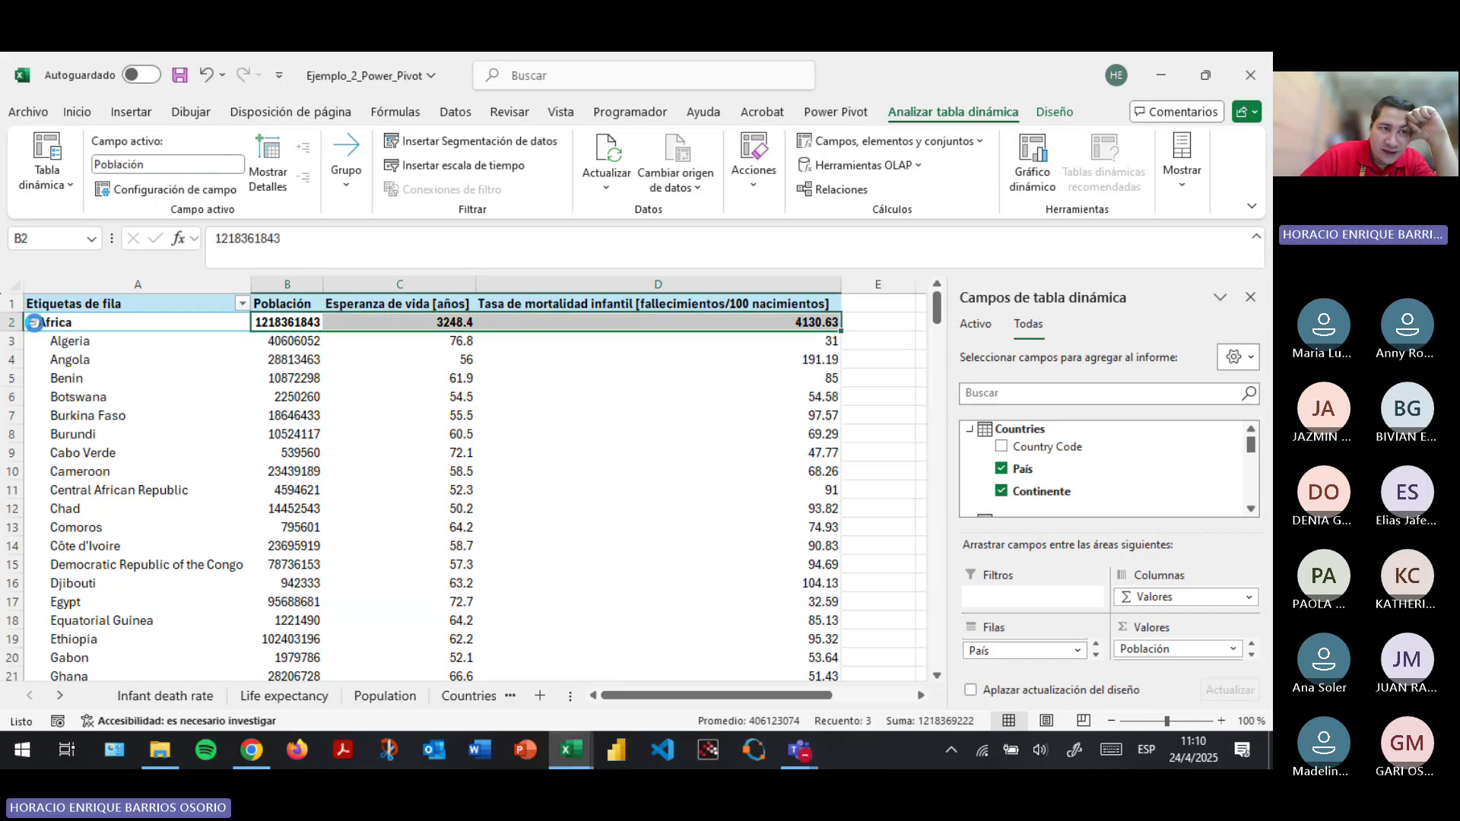
Collapse Africa, America, Asia, Europe and Oceania in the pivot table so only the continent rows show.
left_click(32, 322)
left_click(32, 340)
left_click(32, 360)
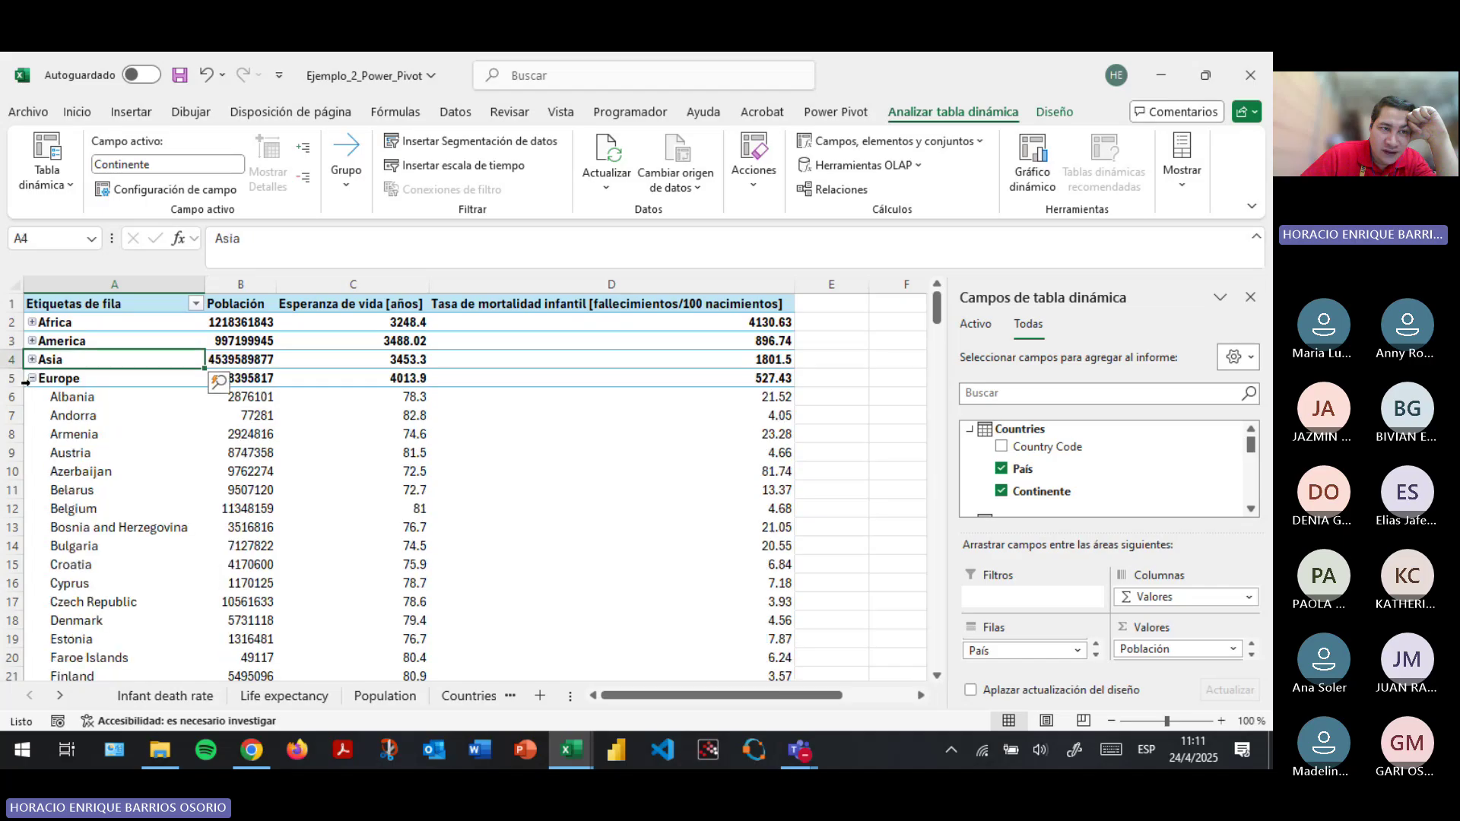
left_click(33, 378)
left_click(32, 396)
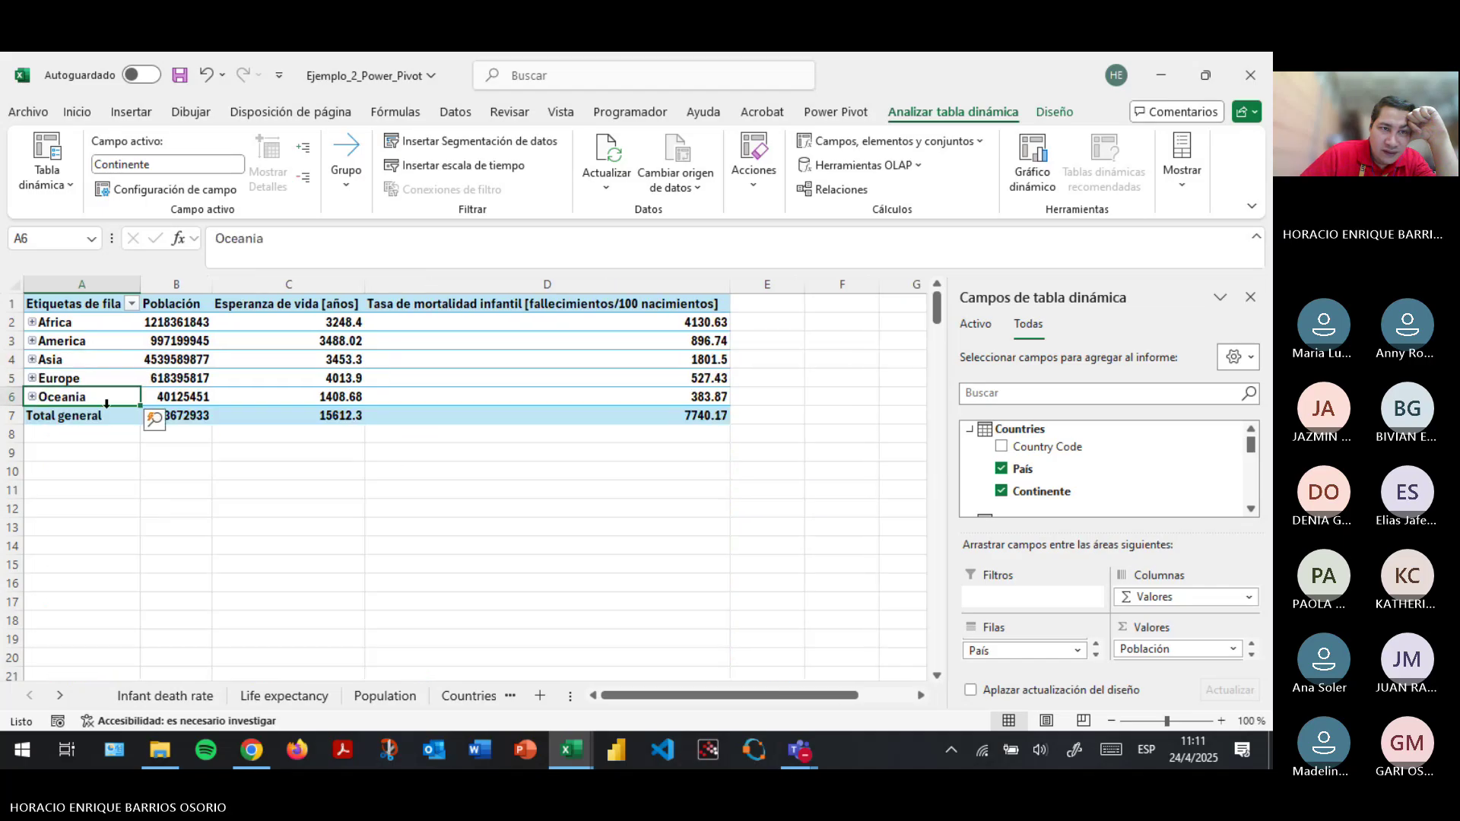
Review the population subtotals of the five continents in the collapsed pivot table.
left_click_drag(196, 322, 182, 397)
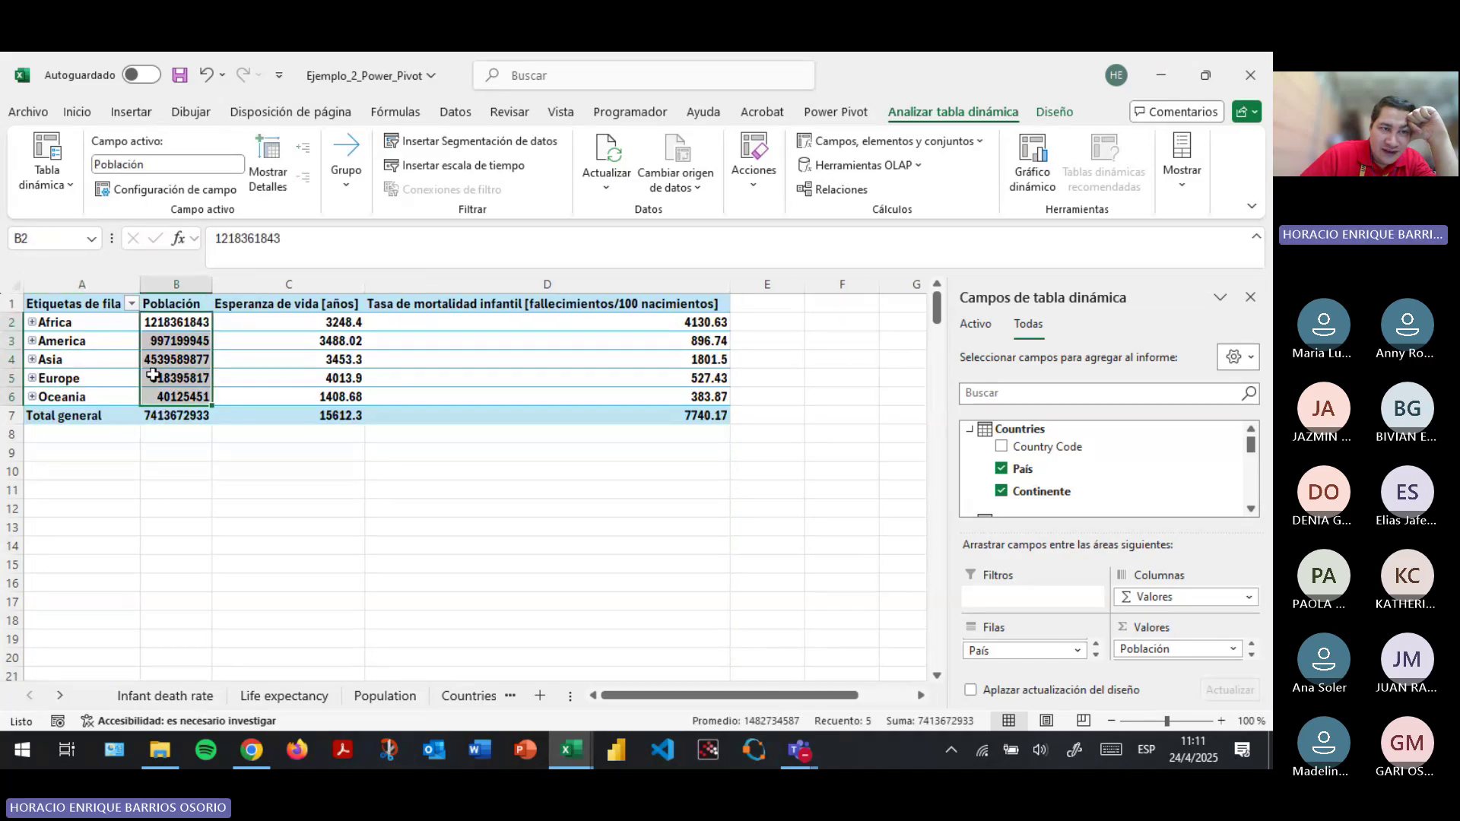
left_click(90, 325)
left_click(83, 339)
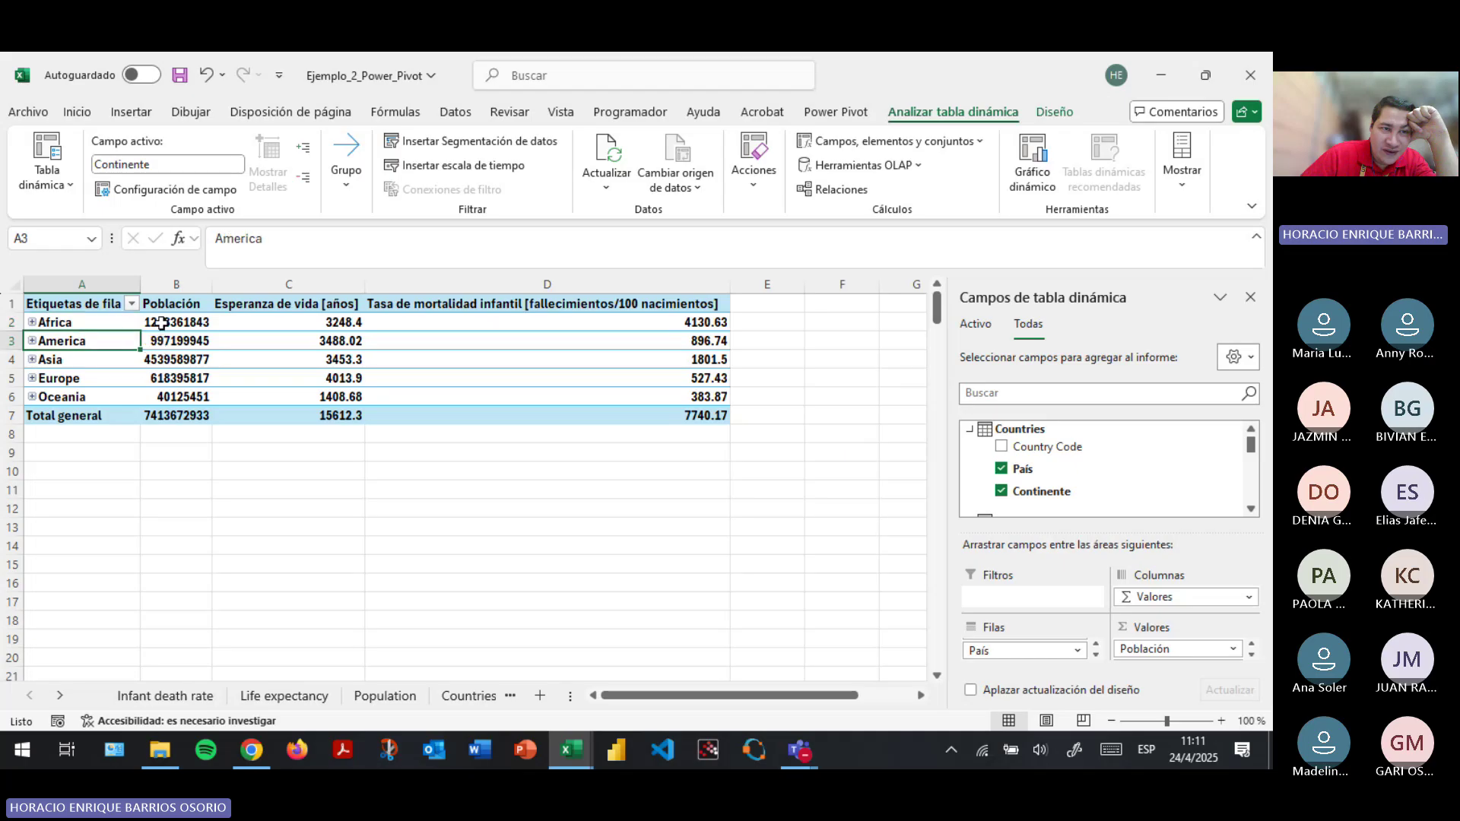
left_click(158, 323)
left_click(114, 360)
left_click(175, 359)
left_click(174, 340)
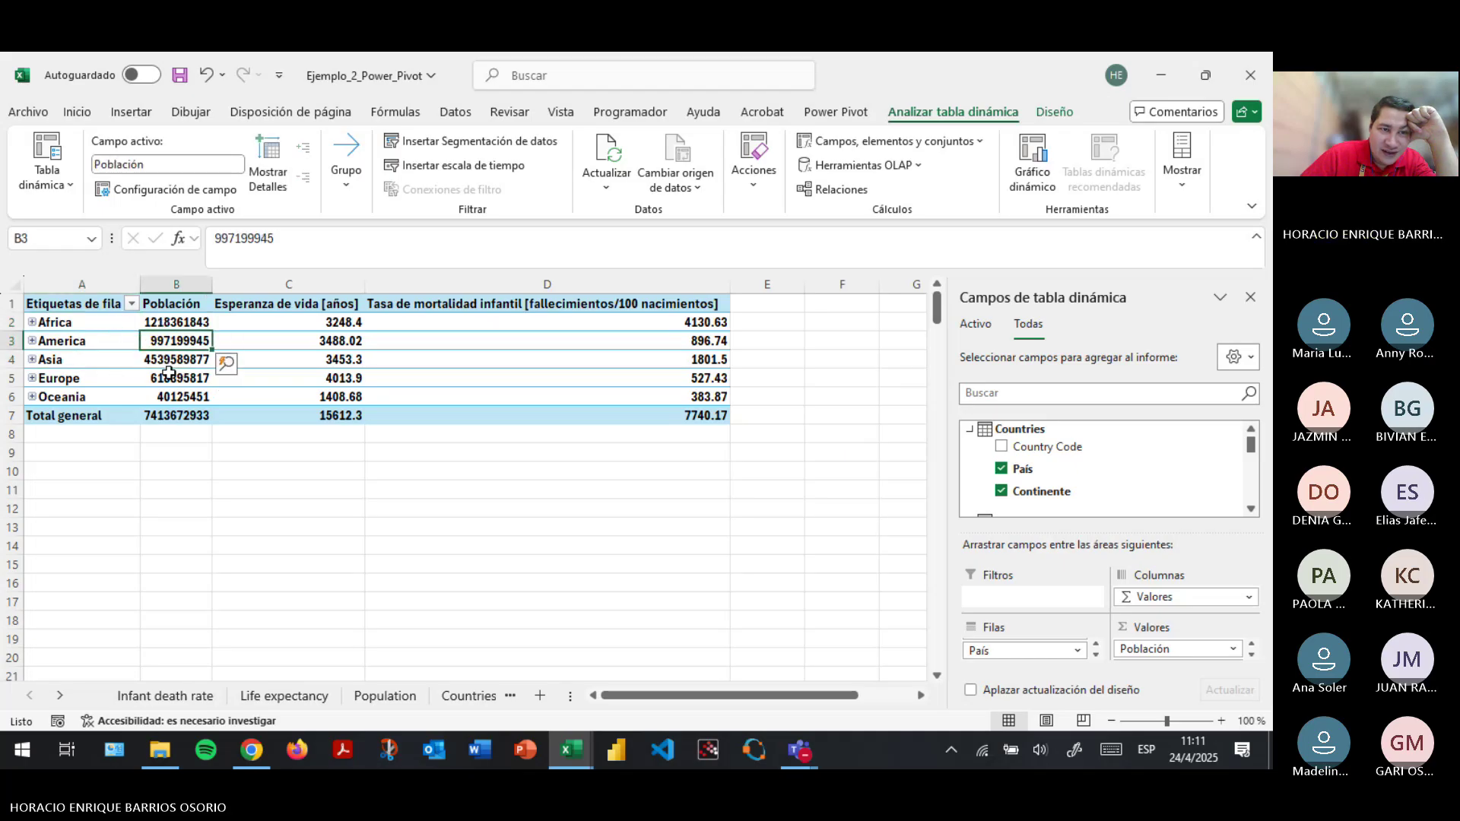
left_click(175, 378)
left_click(169, 399)
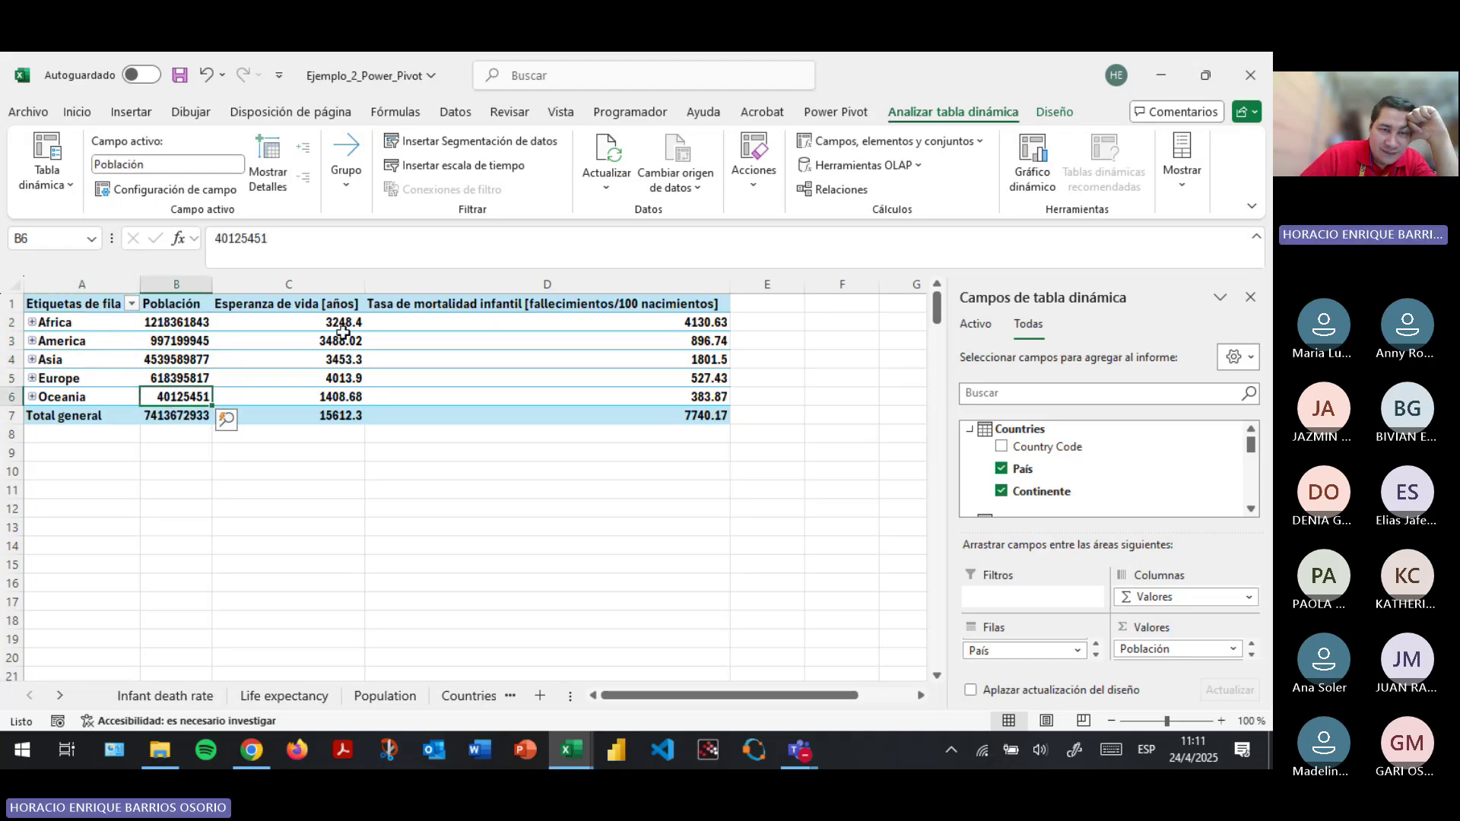
Compare the continent subtotals for life expectancy and infant mortality to check whether summing suits them.
left_click_drag(341, 322, 335, 396)
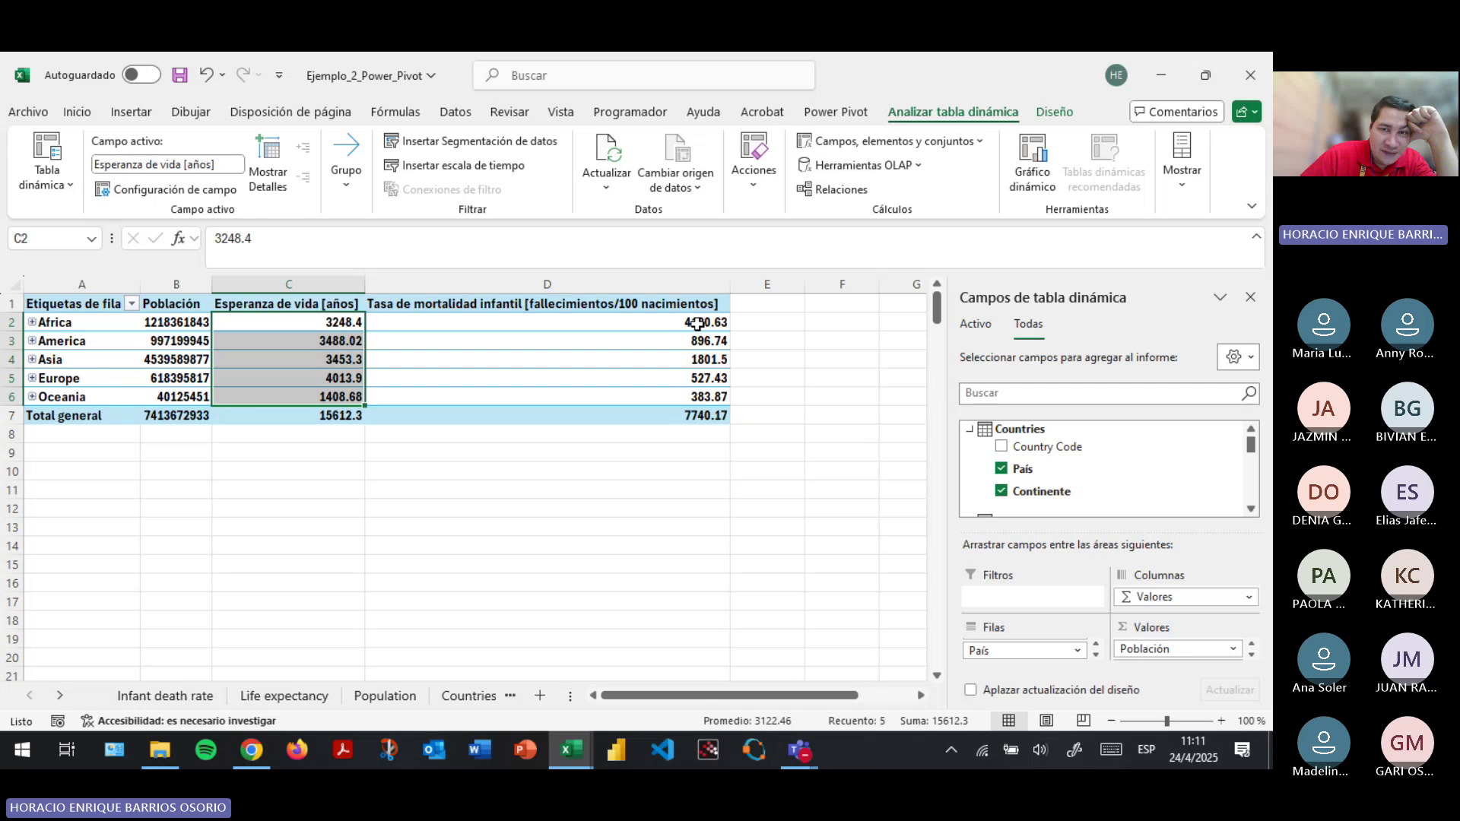
left_click_drag(697, 323, 646, 396)
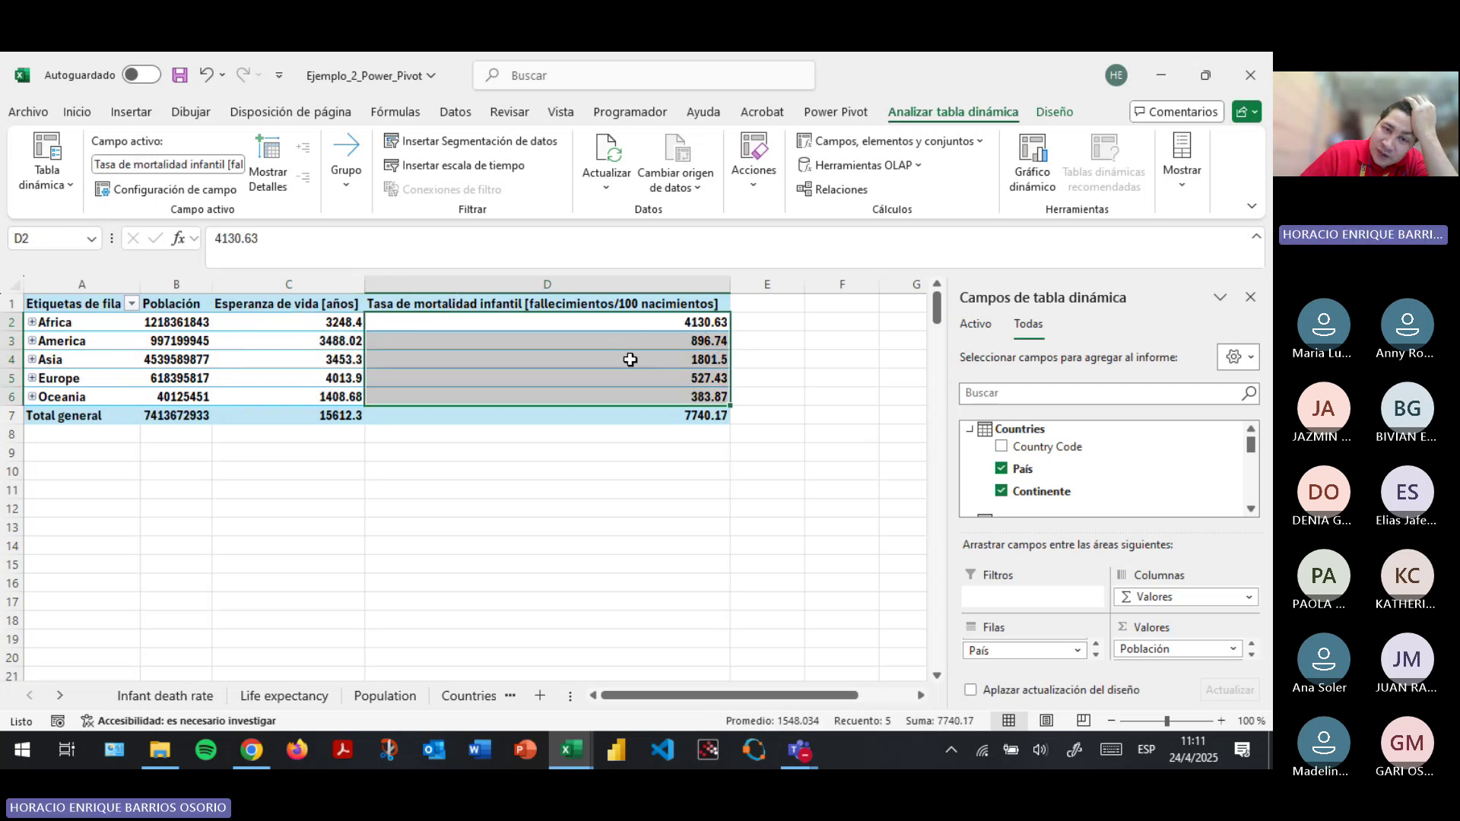
left_click_drag(338, 323, 339, 396)
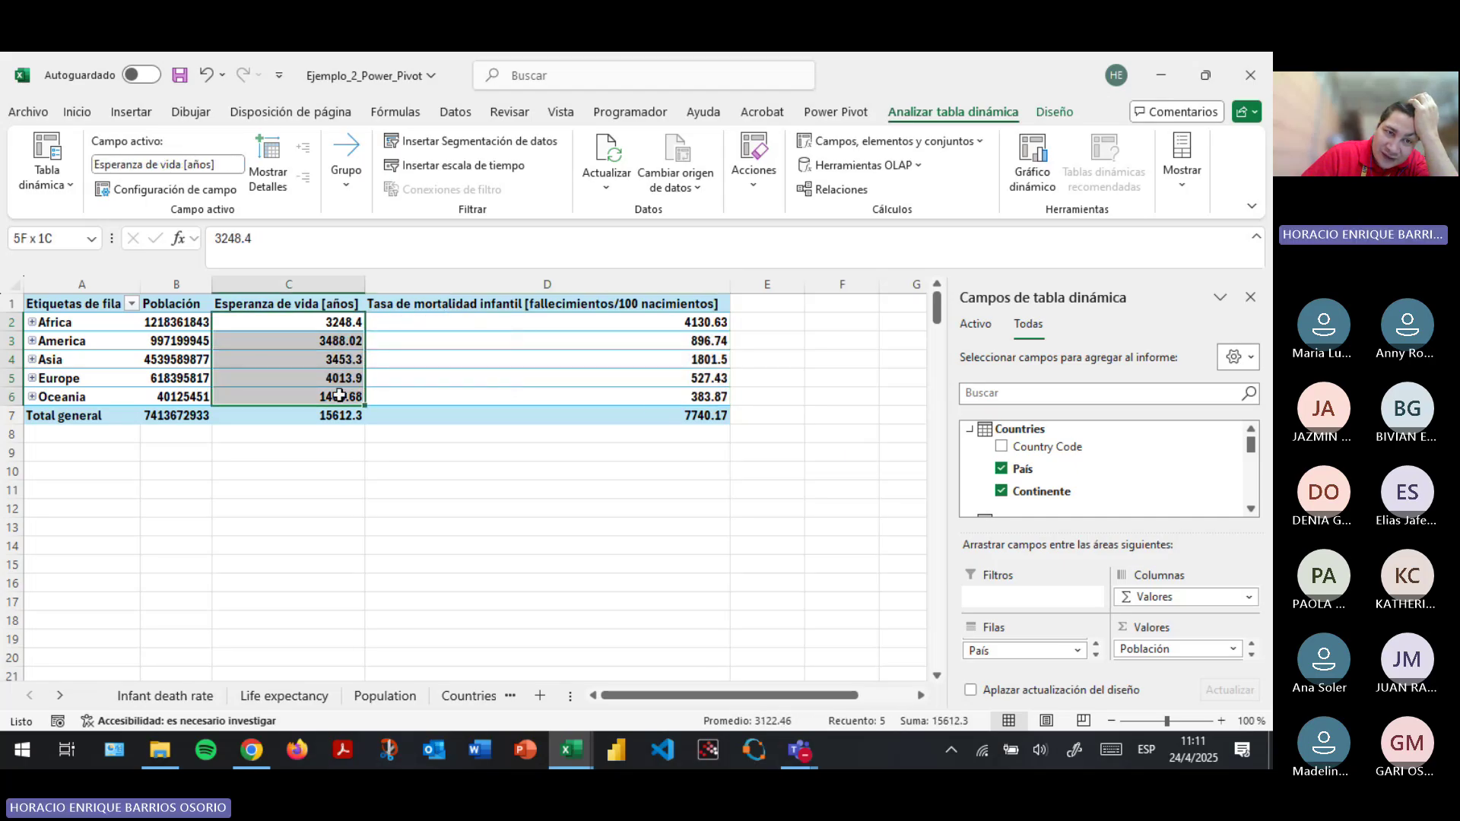
left_click_drag(718, 322, 707, 397)
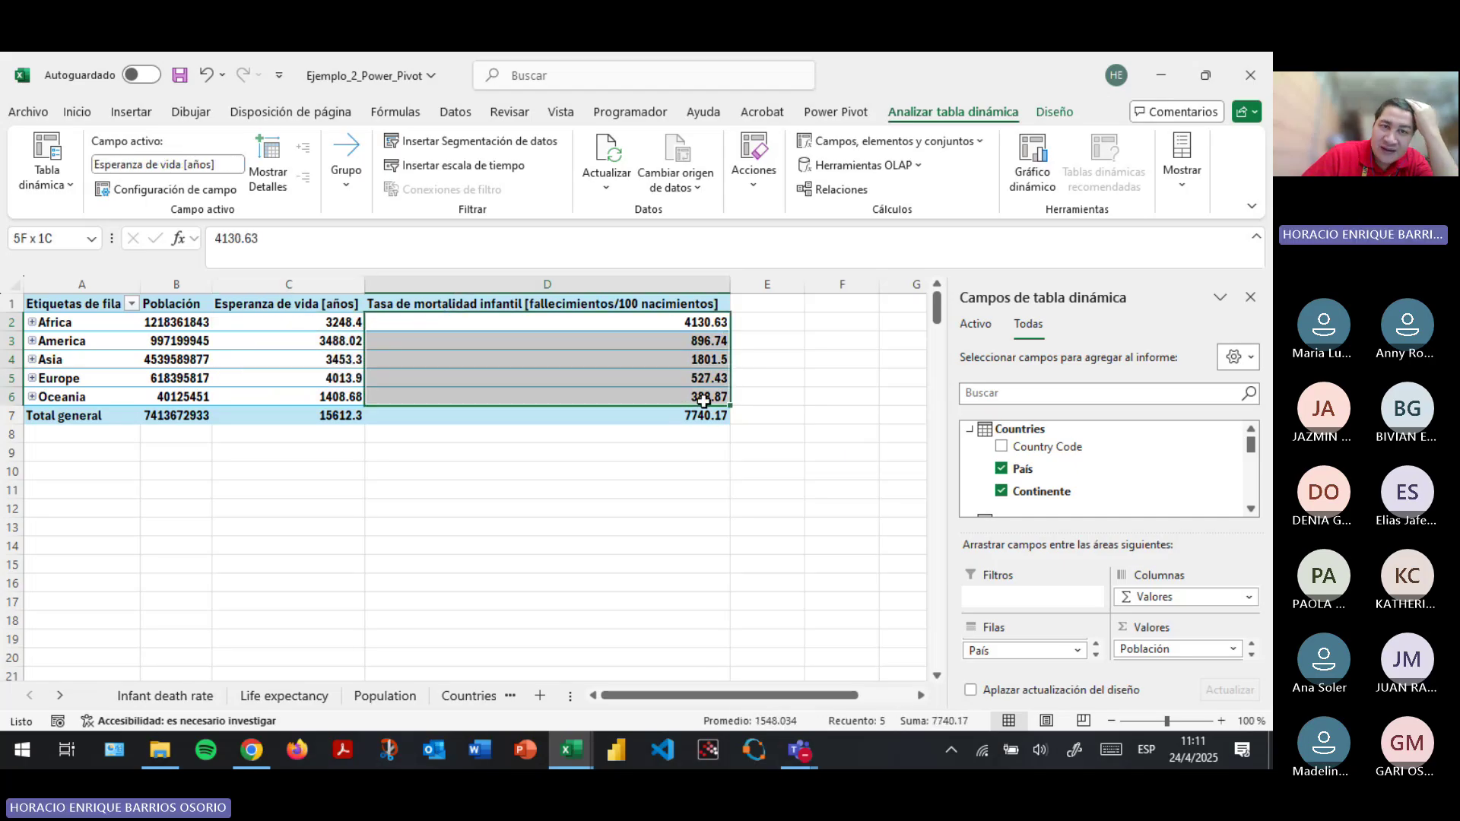
left_click(349, 341)
left_click(382, 324)
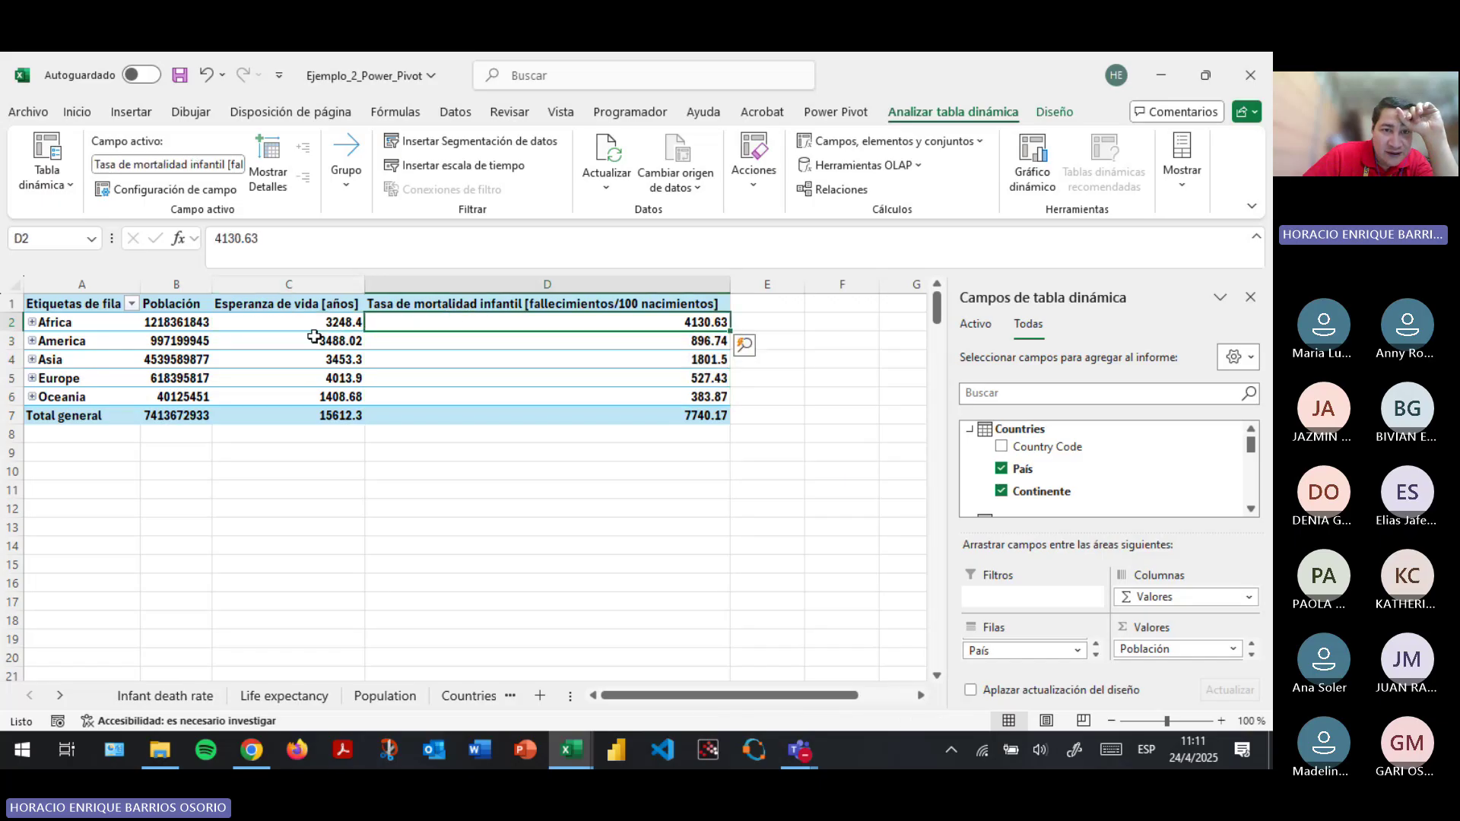
Set the Esperanza de vida [años] value field to summarize by Promedio.
left_click(311, 339)
left_click(343, 323)
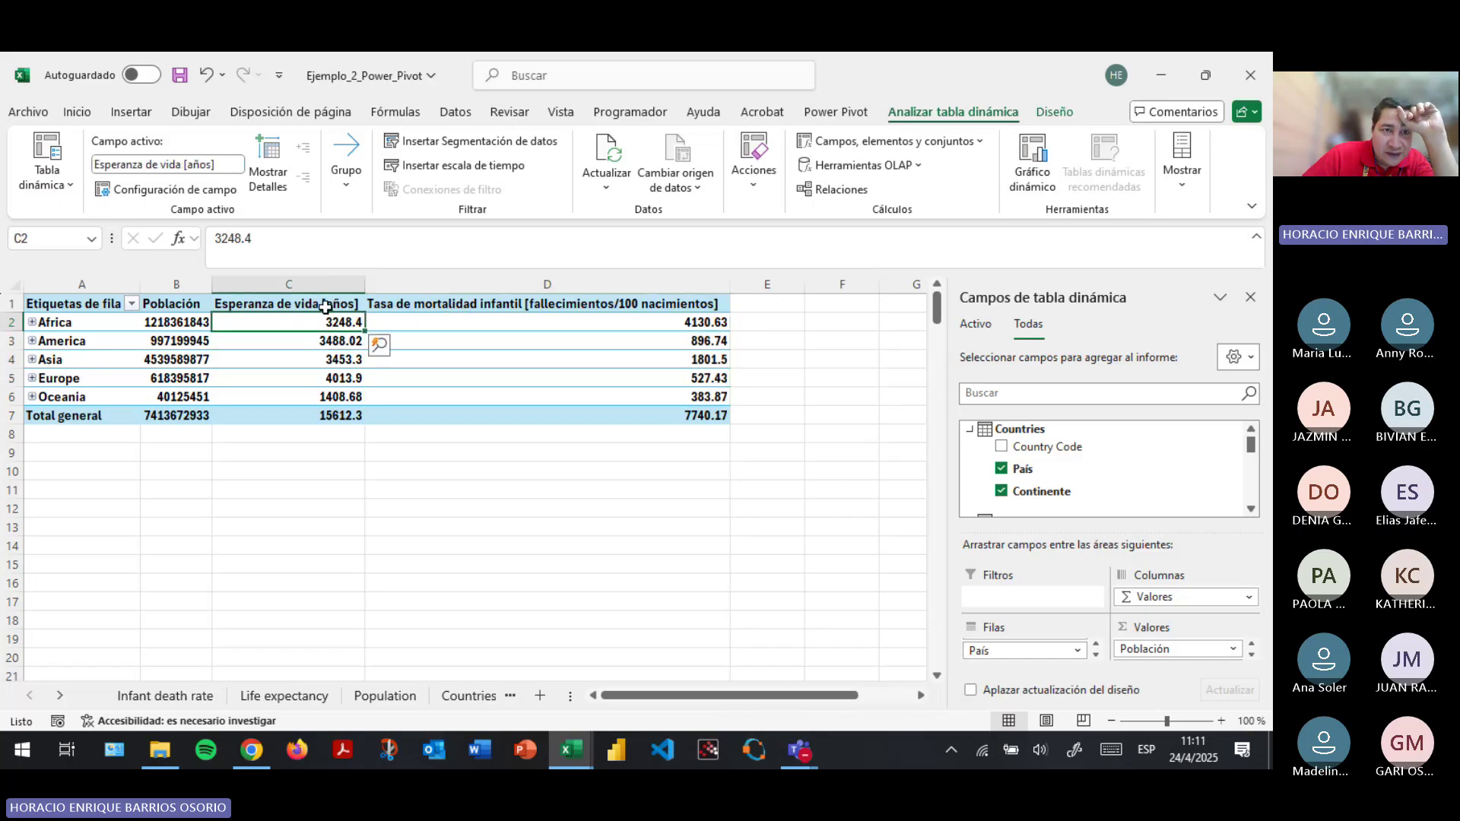
left_click(182, 189)
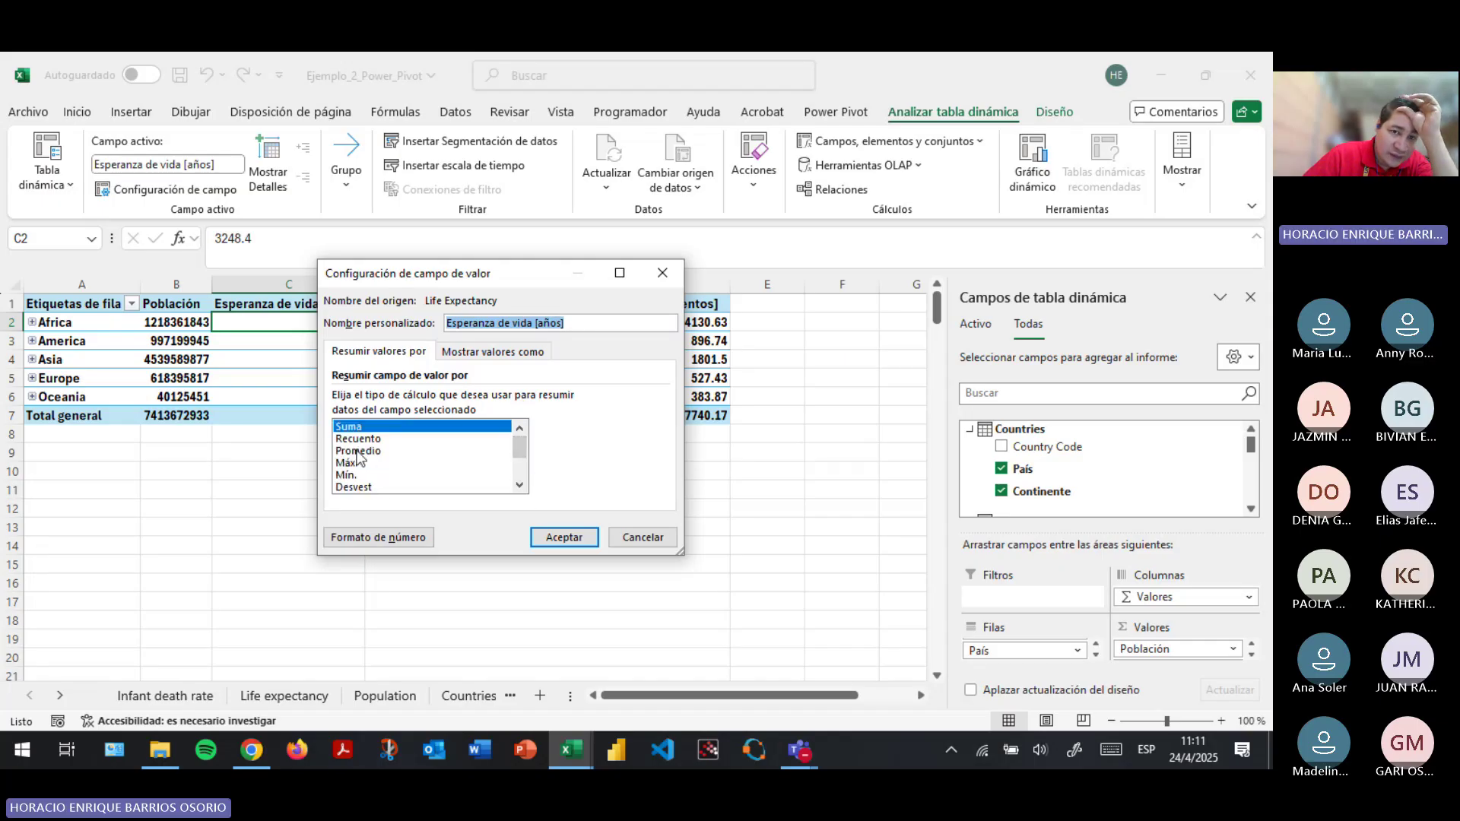
left_click(357, 451)
left_click(351, 464)
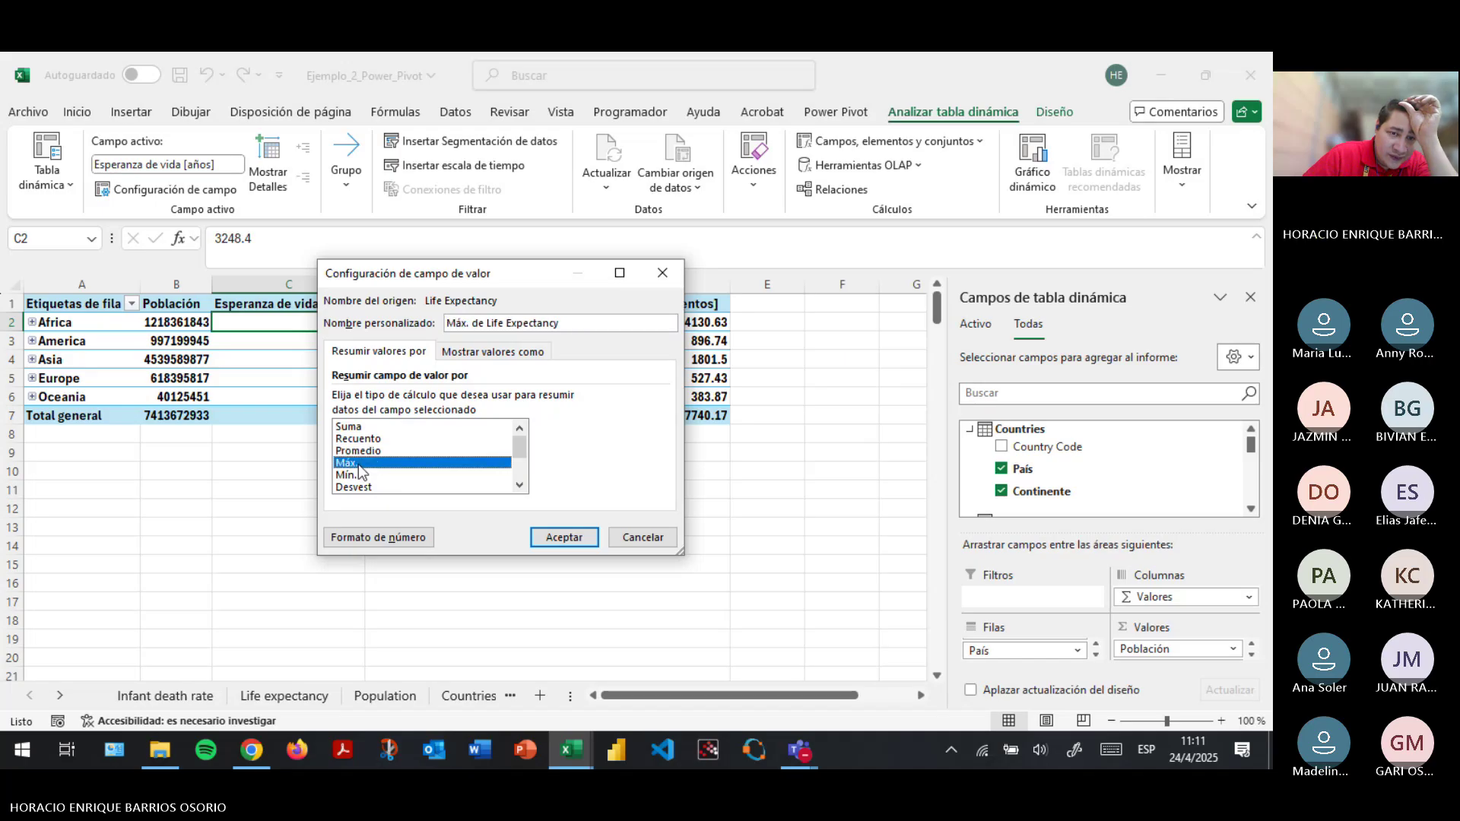
left_click(349, 477)
left_click(359, 452)
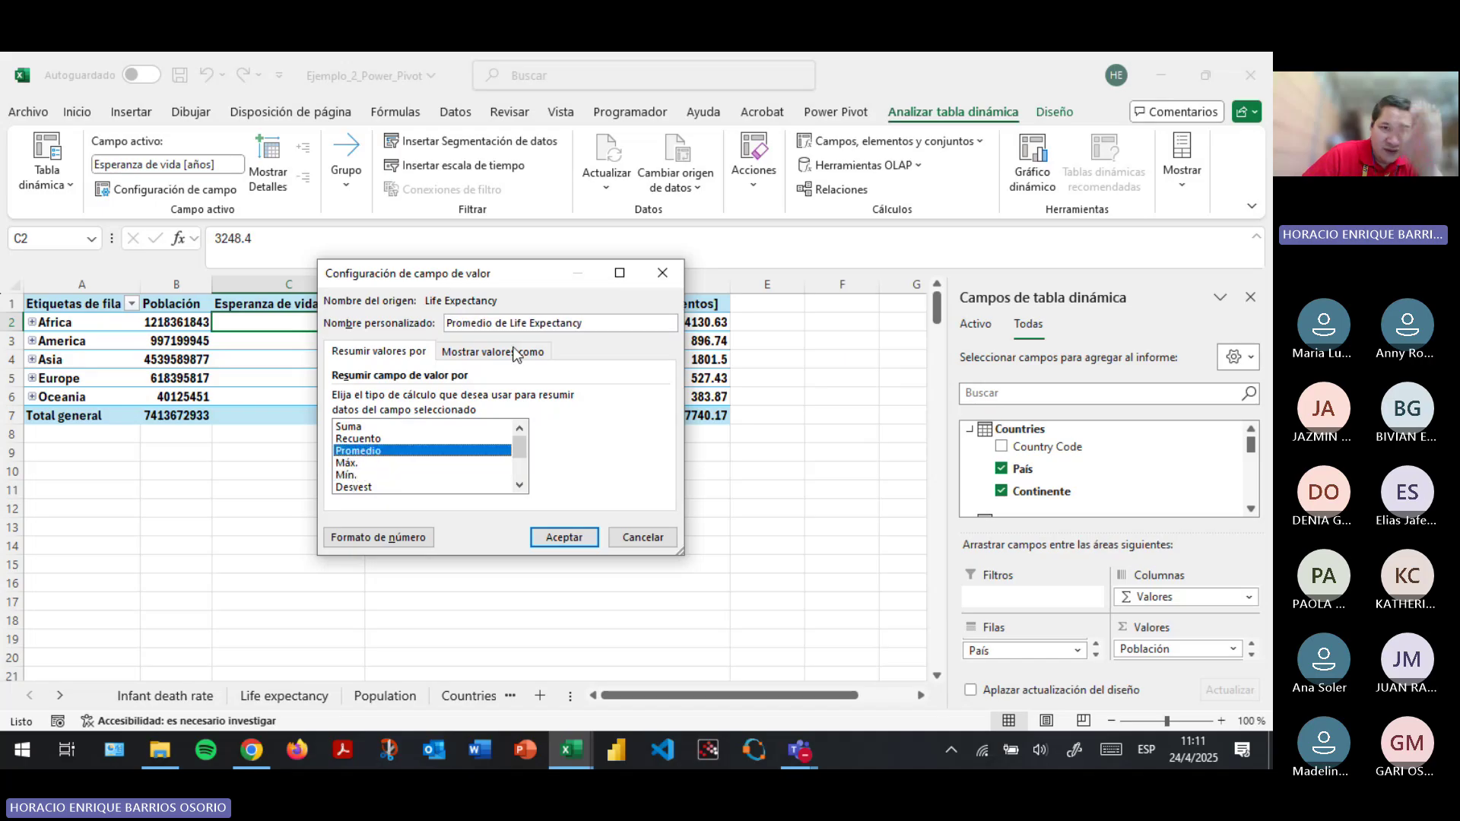
Give the averaged life expectancy field the custom name "Esperanza de vida [años]" and apply its settings.
left_click_drag(509, 323, 589, 324)
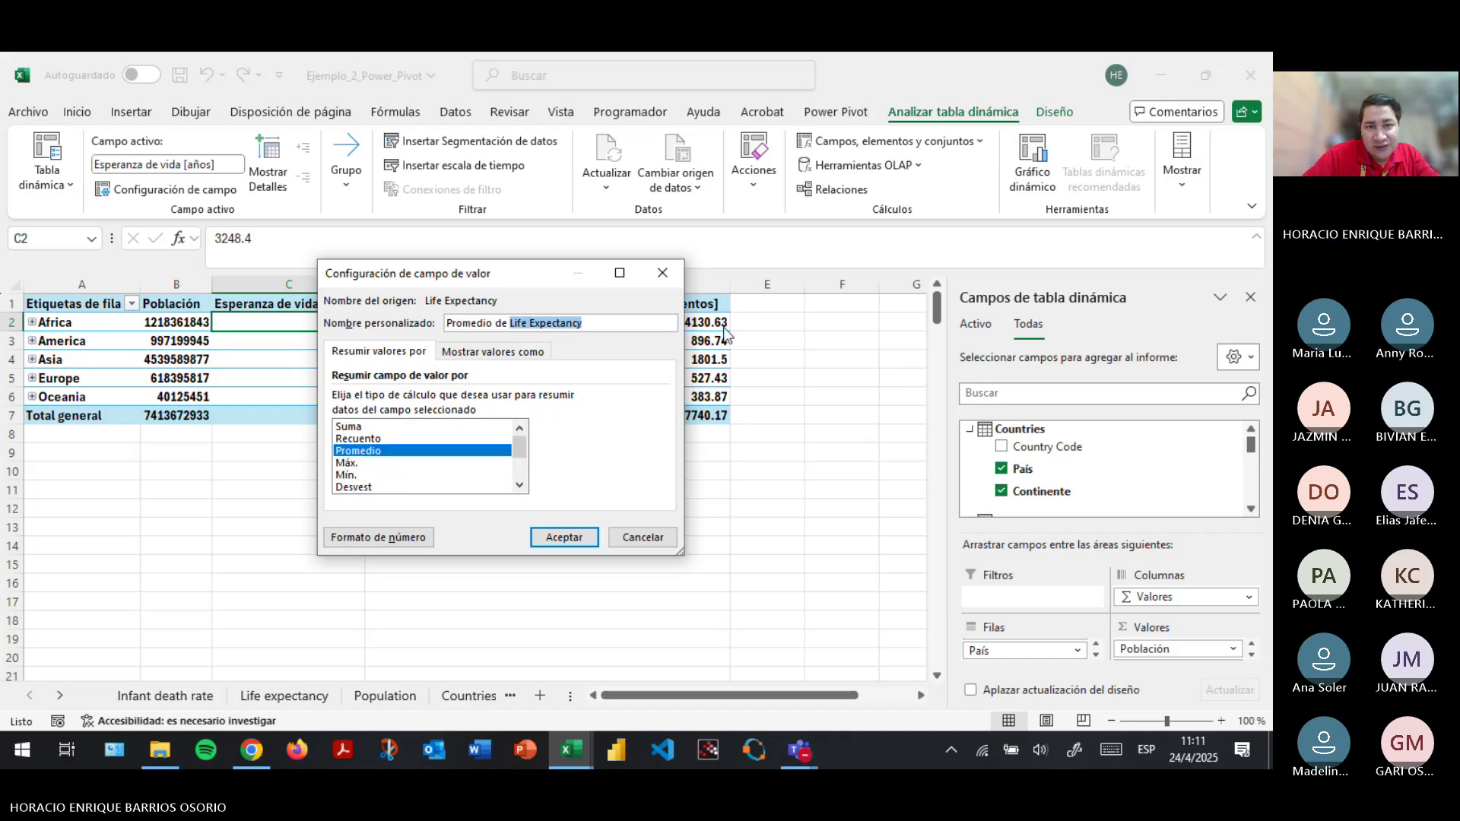
key("ctrl+a")
type("Esperaz")
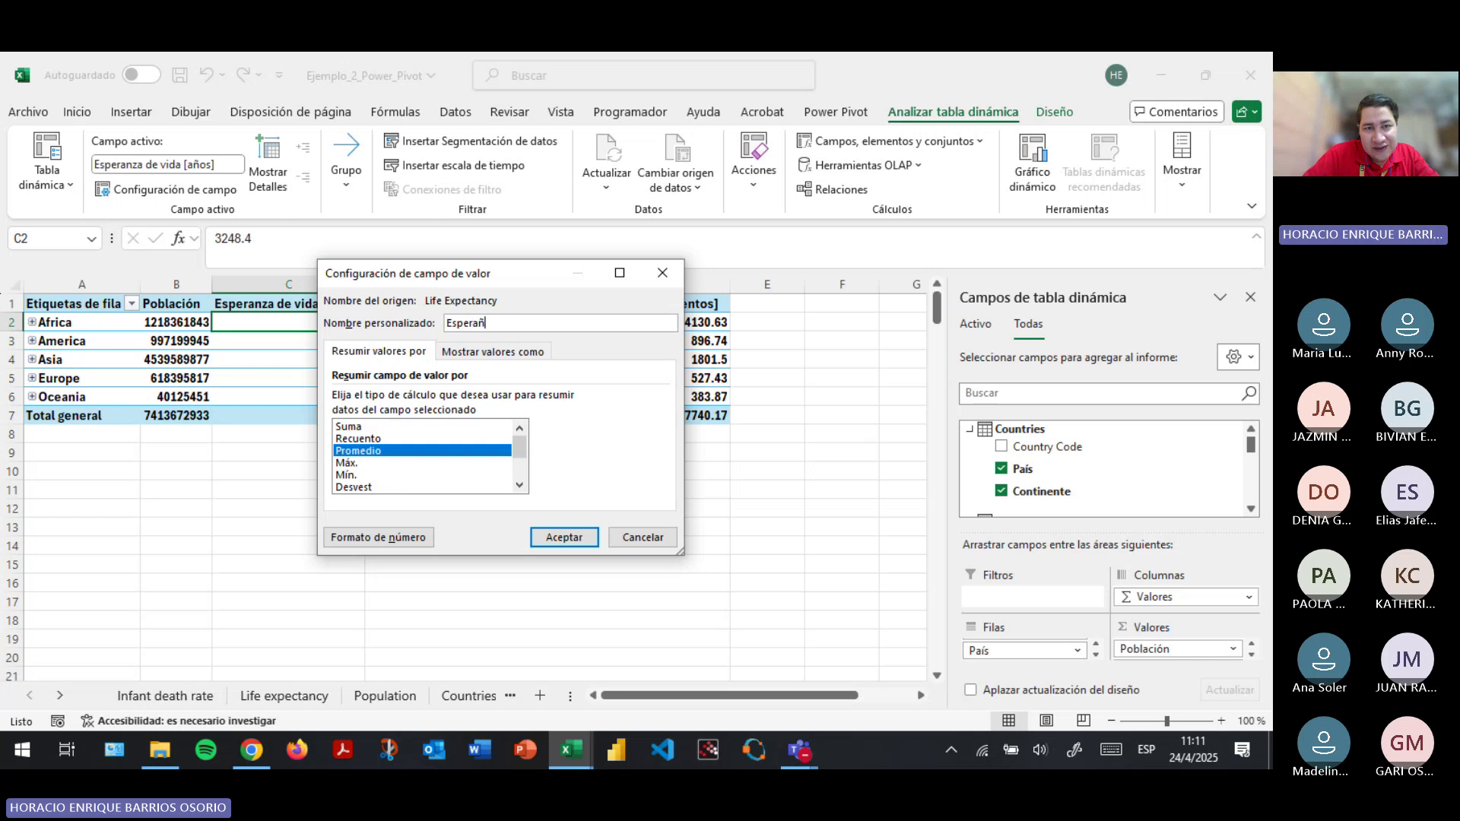
key("BackSpace")
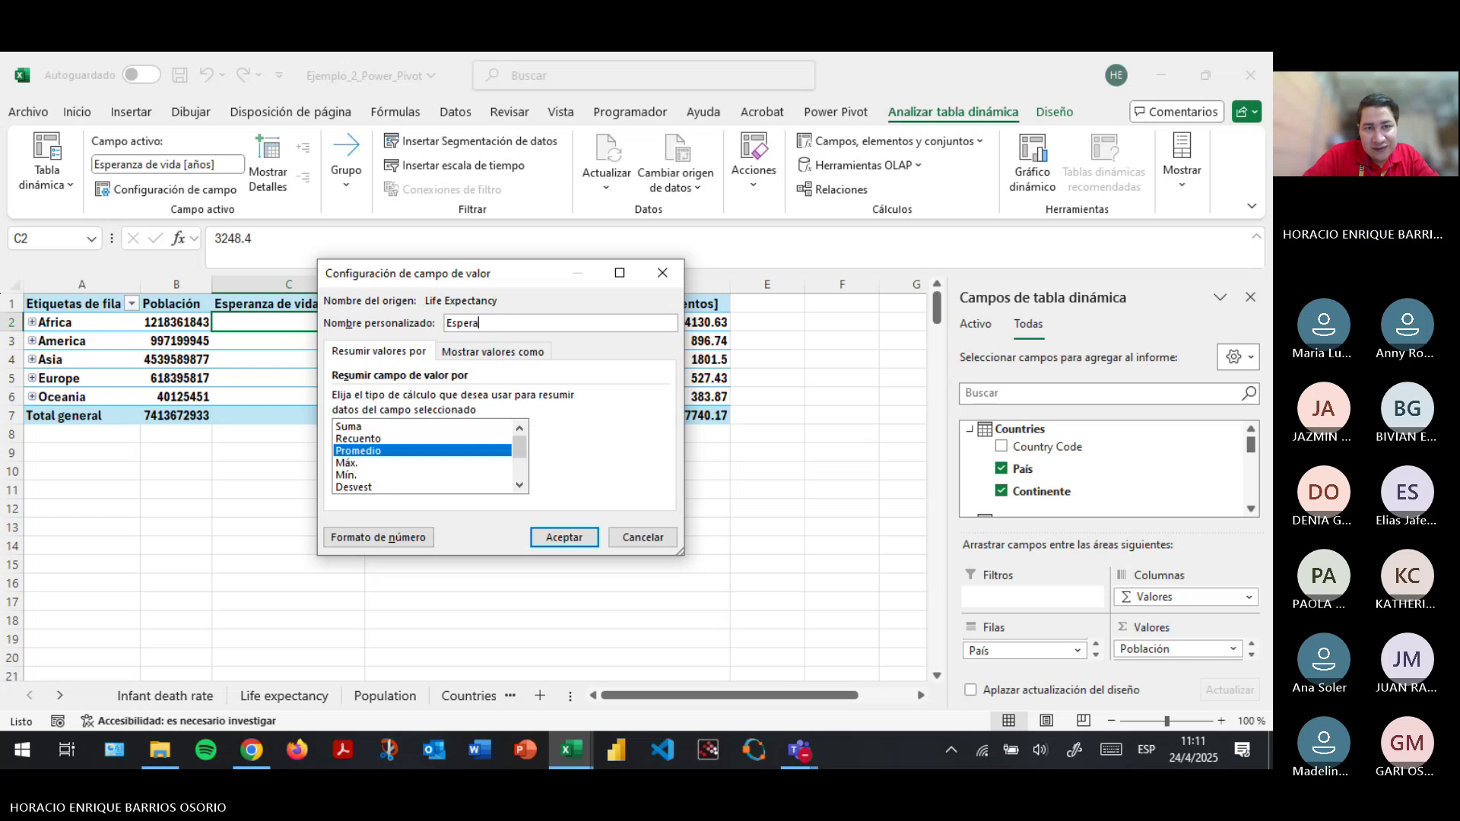
type("nza de vida [años")
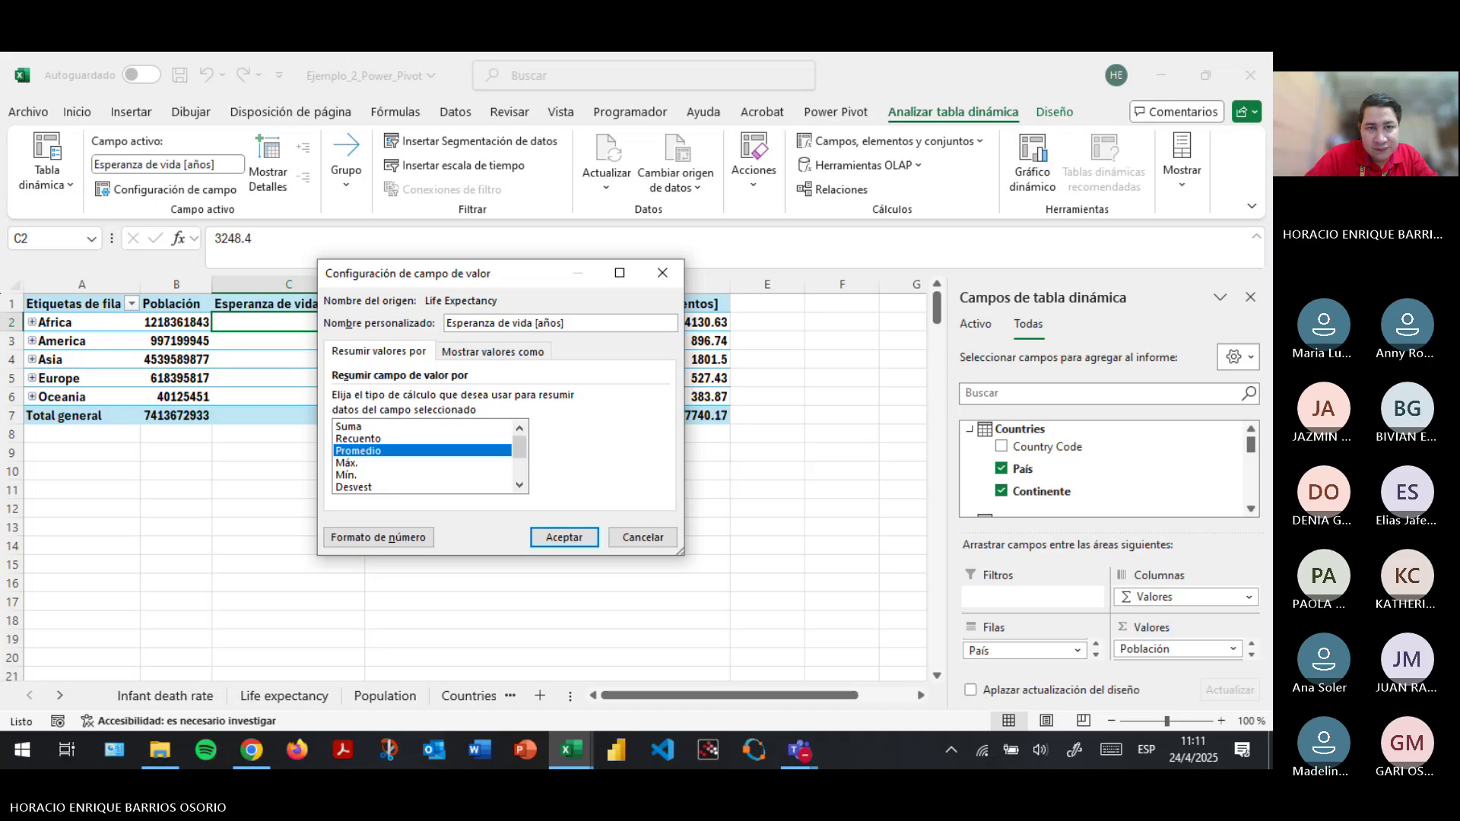
key("Return")
Copy the header text "Tasa de mortalidad infantil [fallecimientos/100 nacimientos]", leaving the header intact, and select Africa's infant mortality value.
left_click(490, 310)
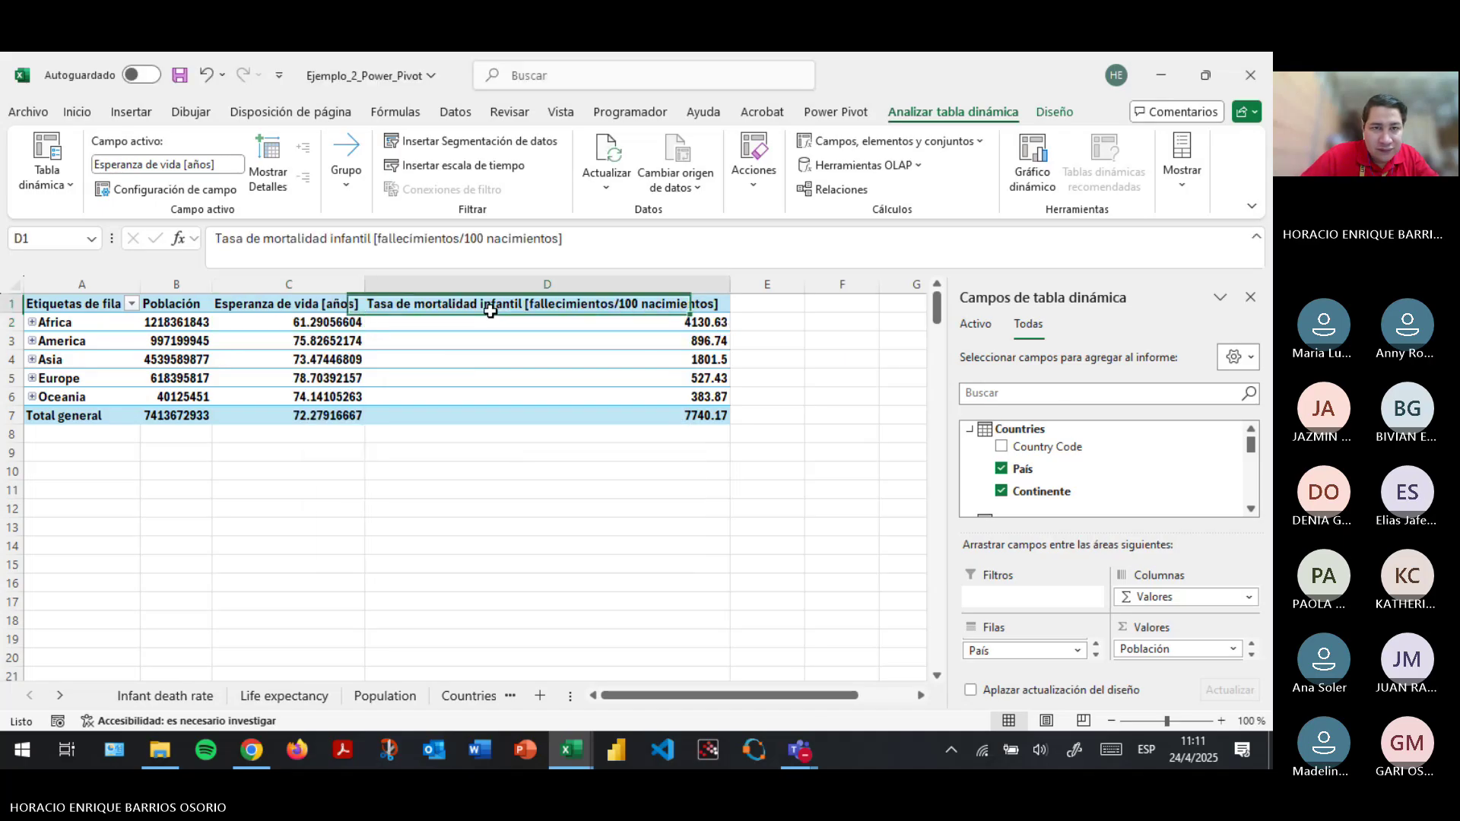
key("BackSpace")
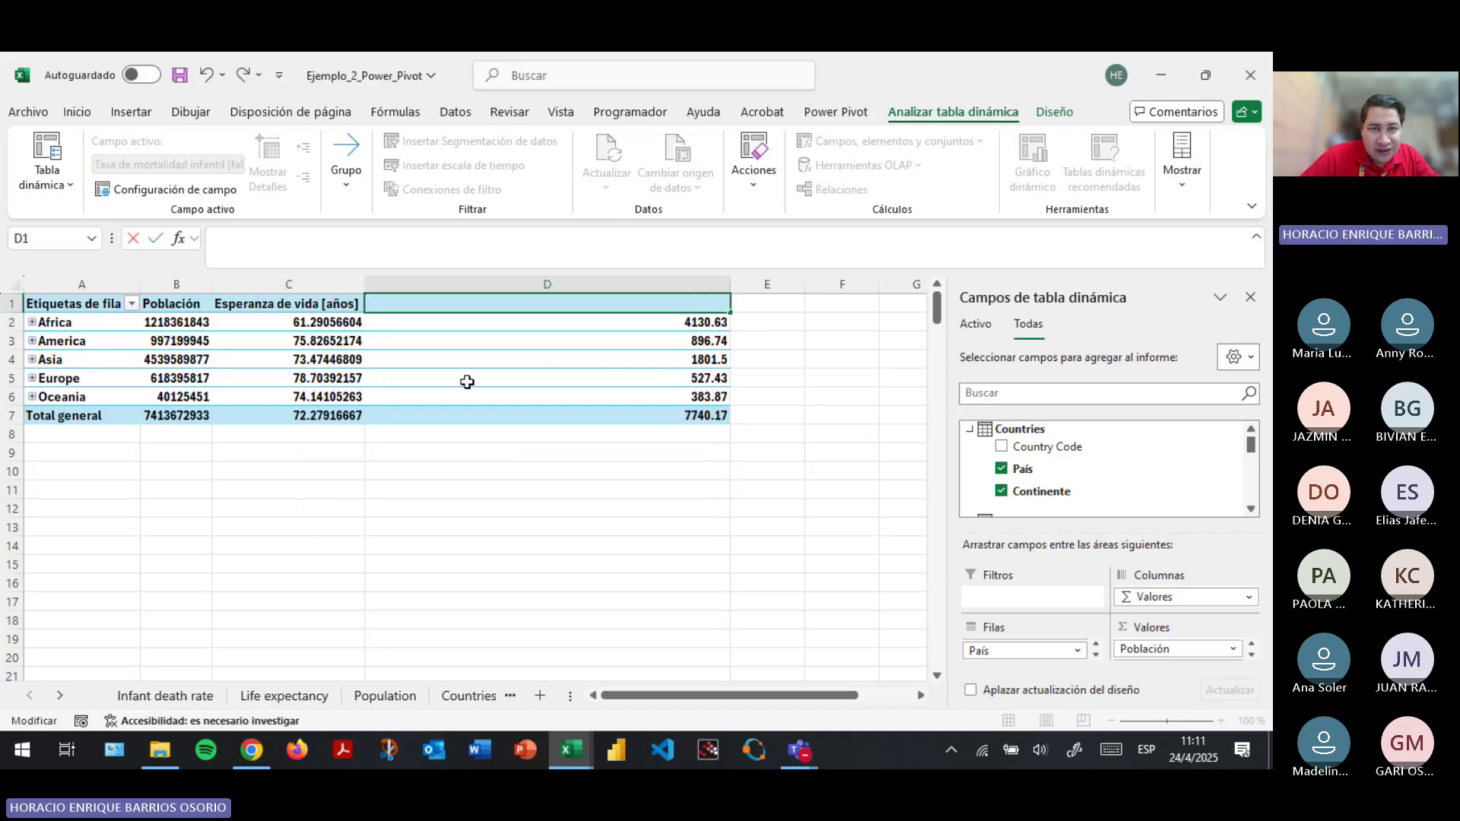
left_click(672, 424)
left_click(654, 456)
key("ctrl+z")
key("ctrl+c")
key("Return")
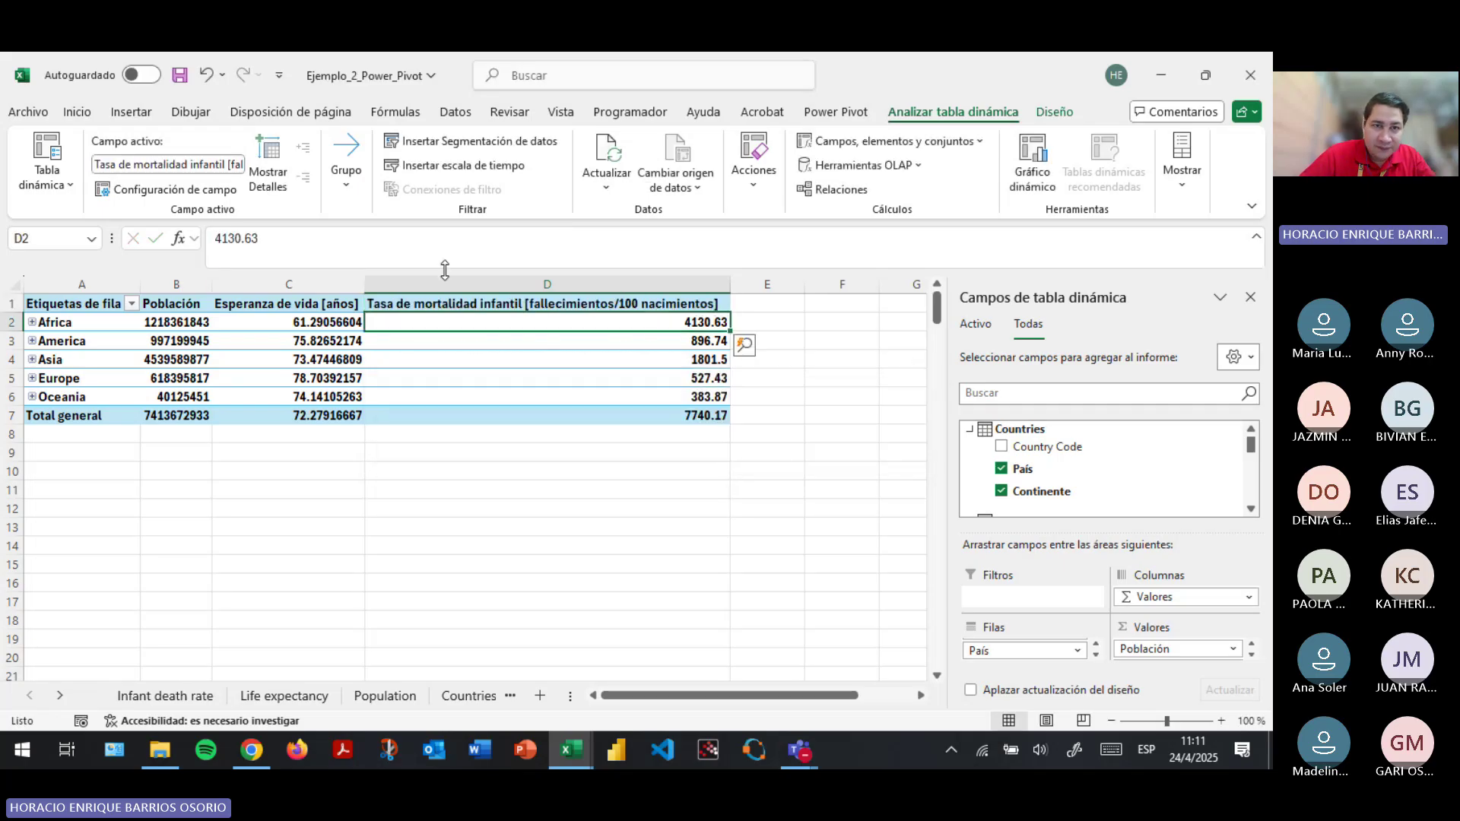
Summarize infant mortality by Promedio, reuse the name "Tasa de mortalidad infantil [fallecimientos/100 nacimientos]", and save the workbook.
left_click(220, 190)
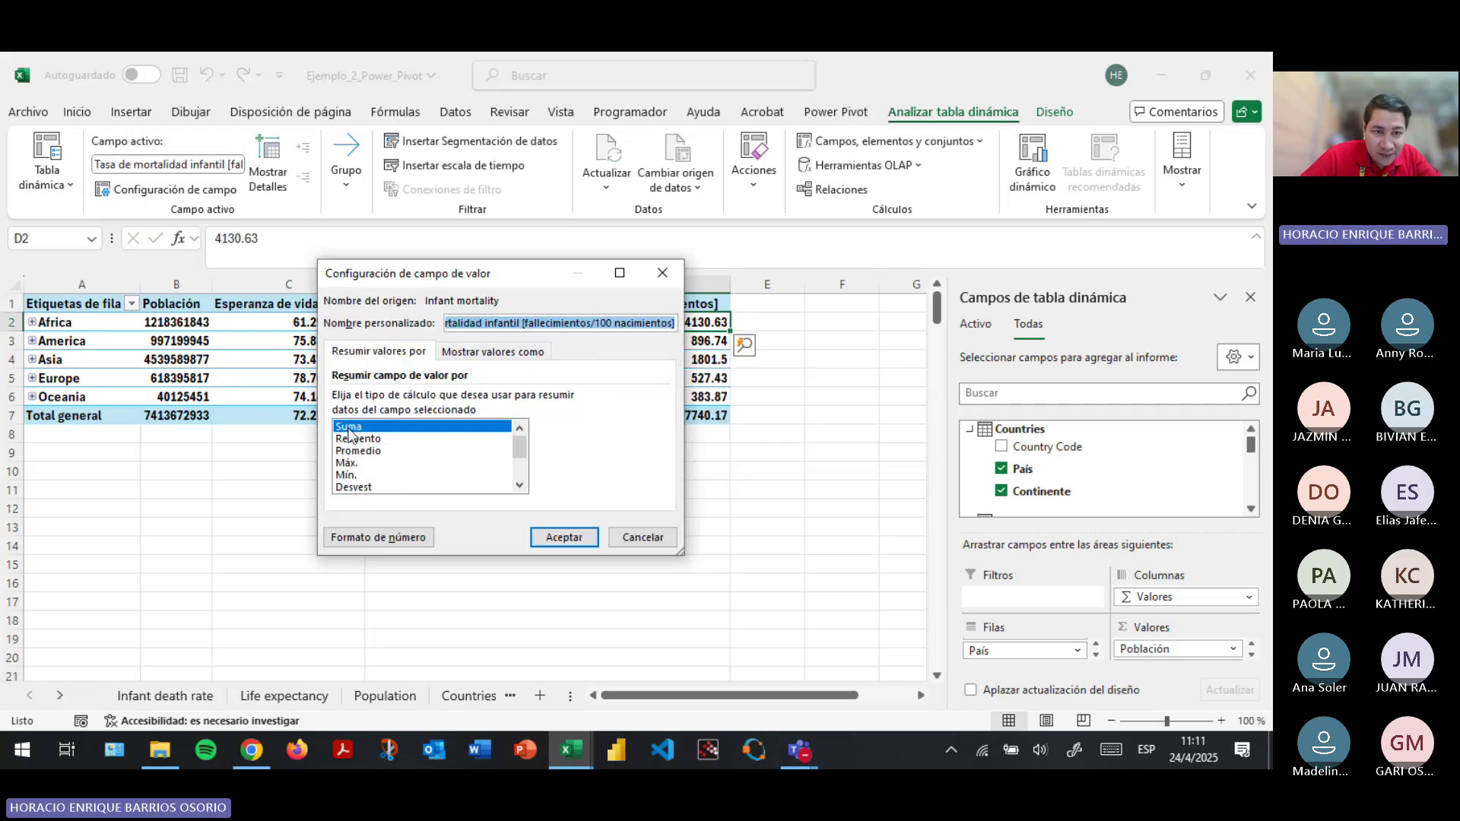
left_click(351, 450)
key("ctrl+a")
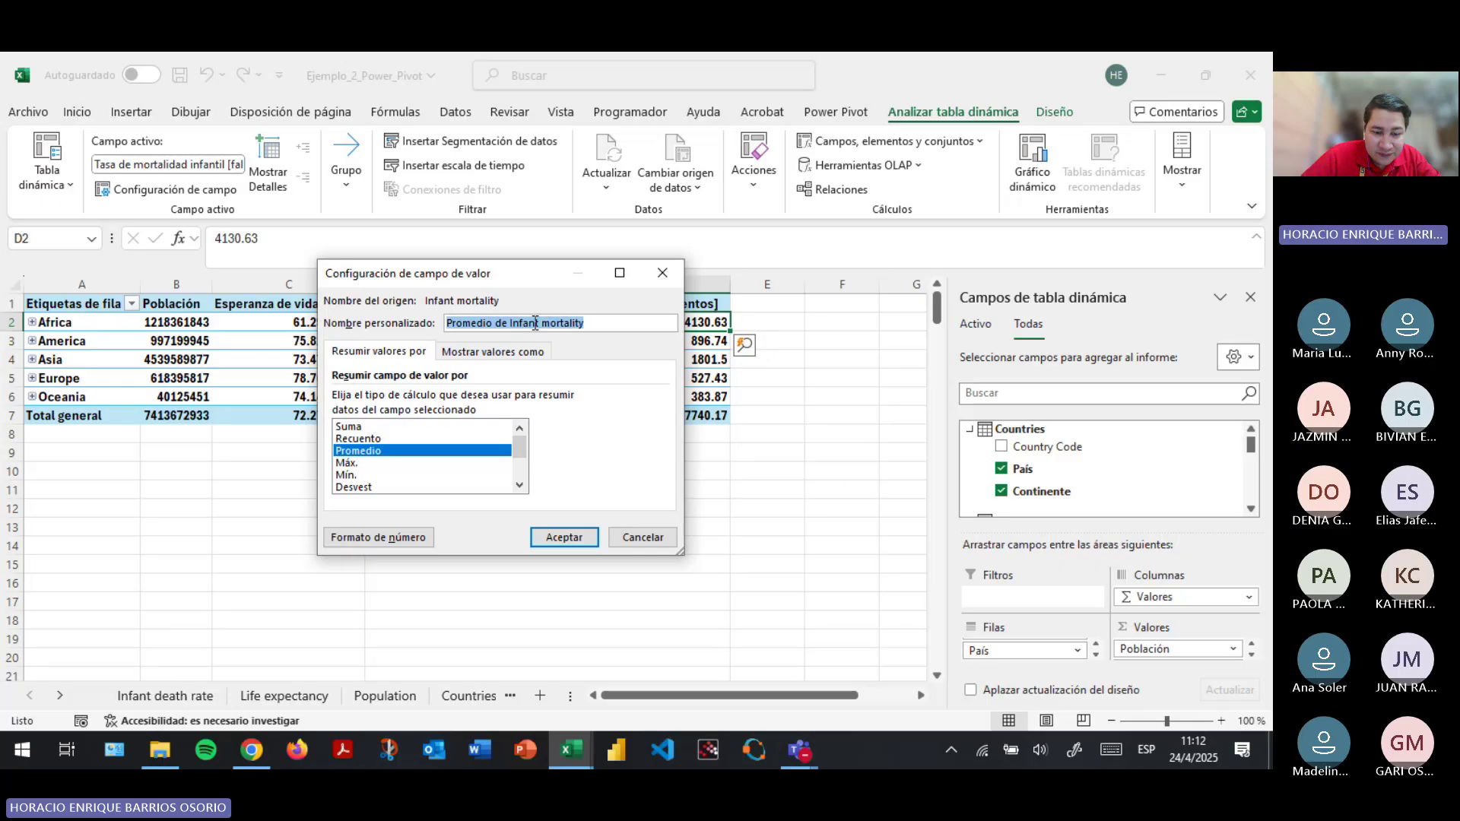
key("ctrl+v")
left_click(570, 538)
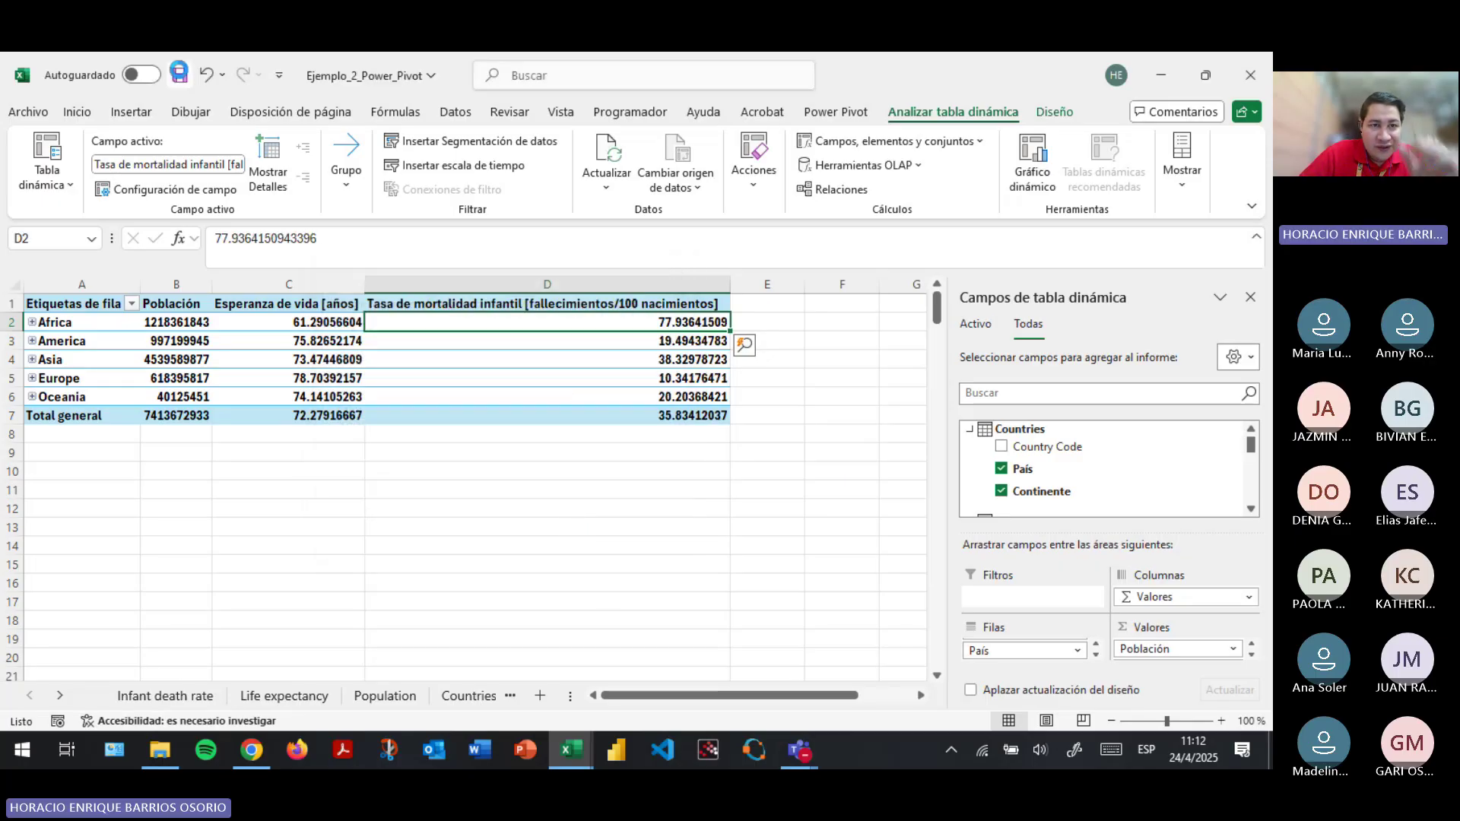
left_click(179, 74)
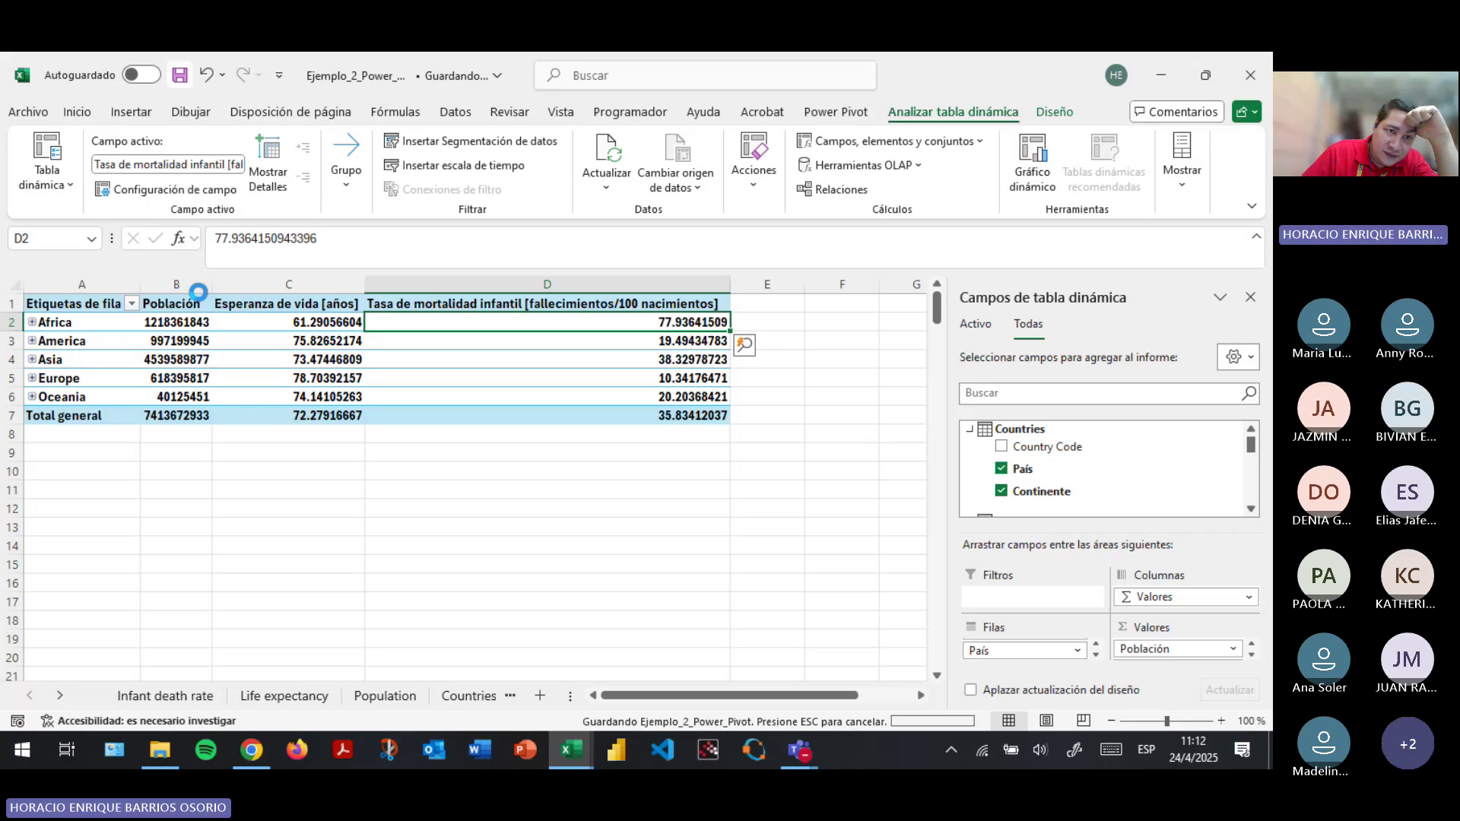
Format the Población value field as Número with 2 decimal places and a thousands separator.
left_click(179, 288)
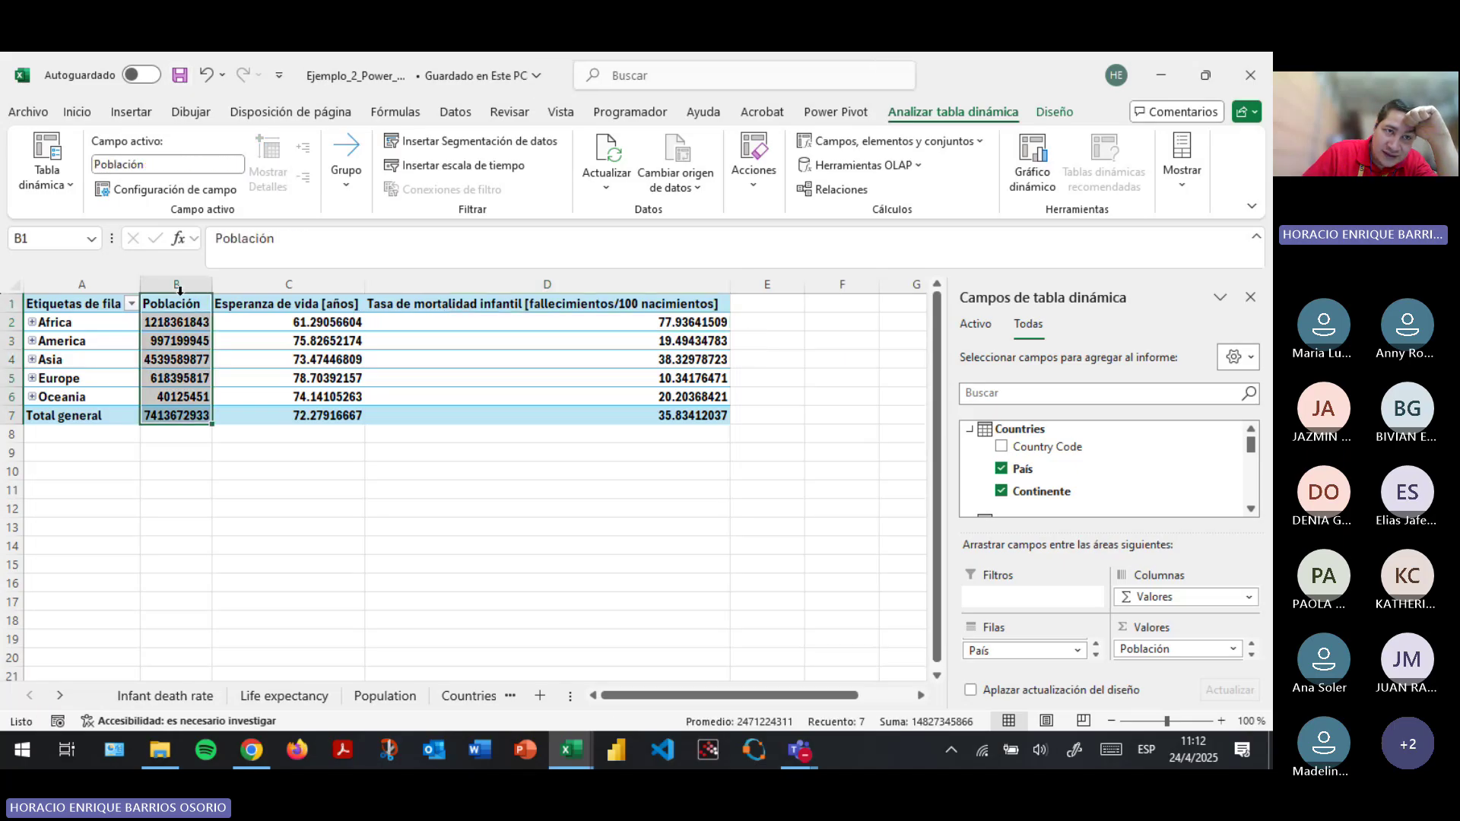
left_click(77, 116)
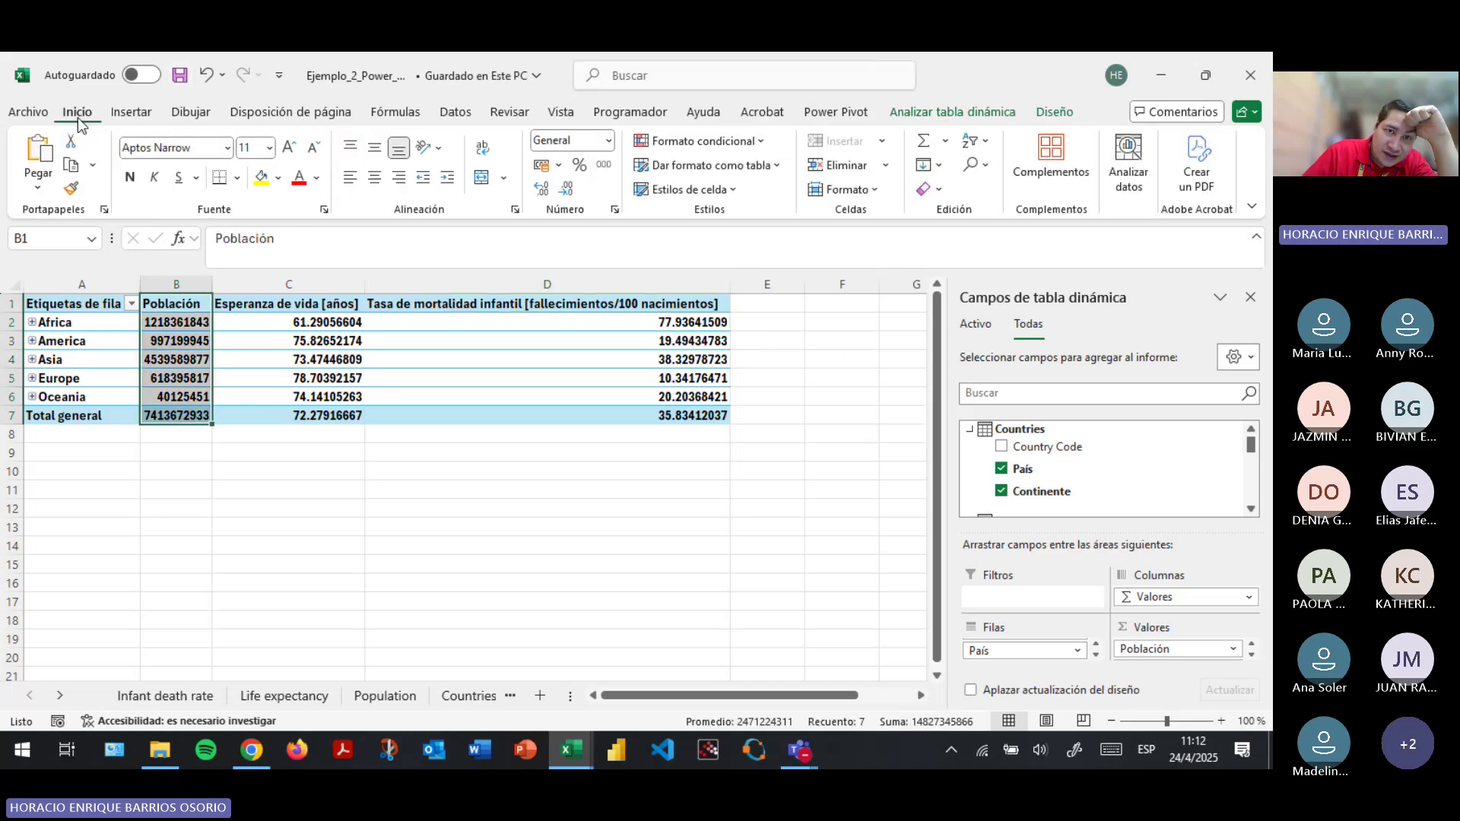
left_click(563, 166)
left_click(563, 167)
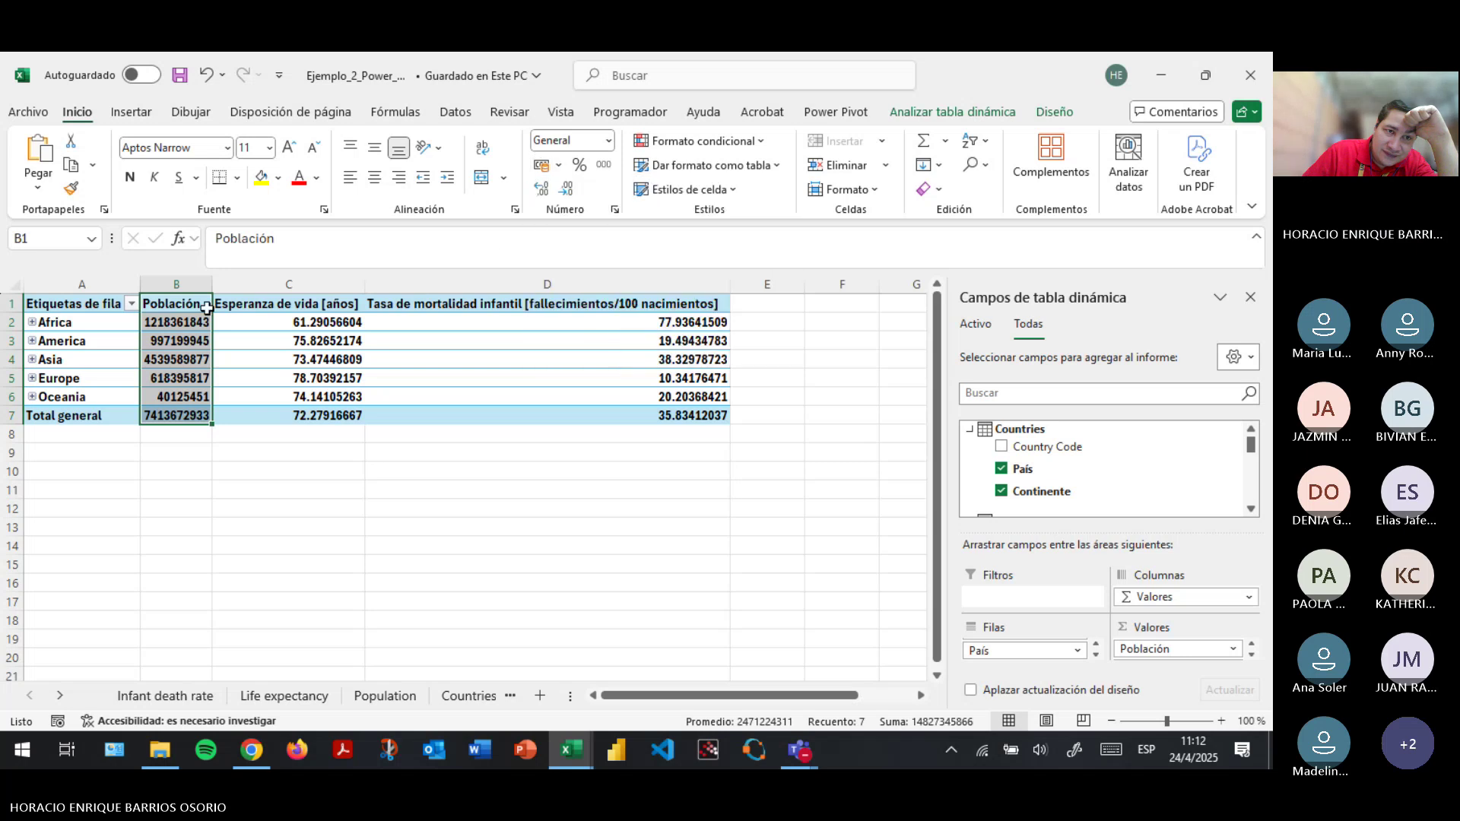
left_click(953, 112)
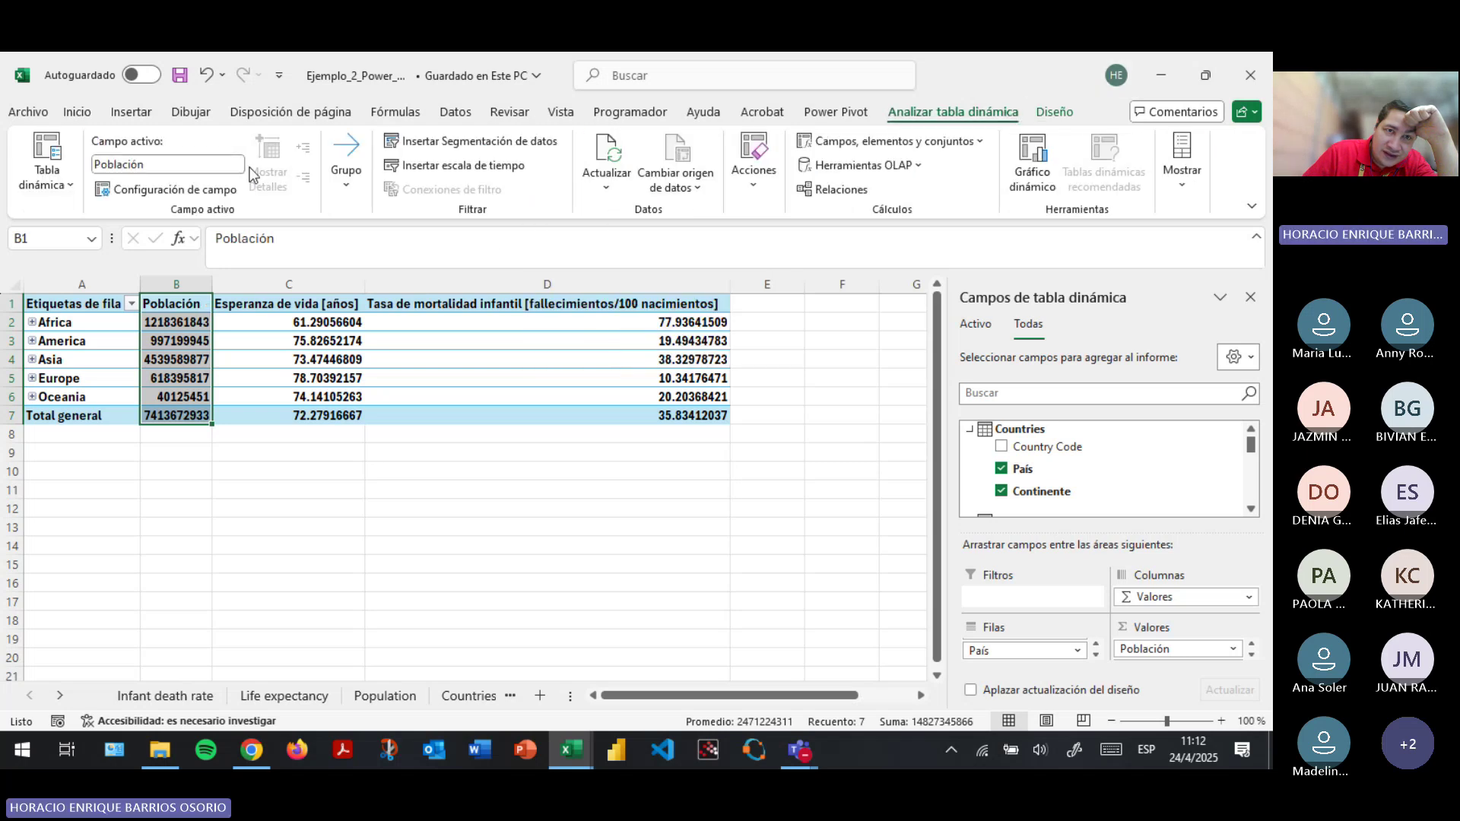
left_click(131, 195)
left_click(494, 351)
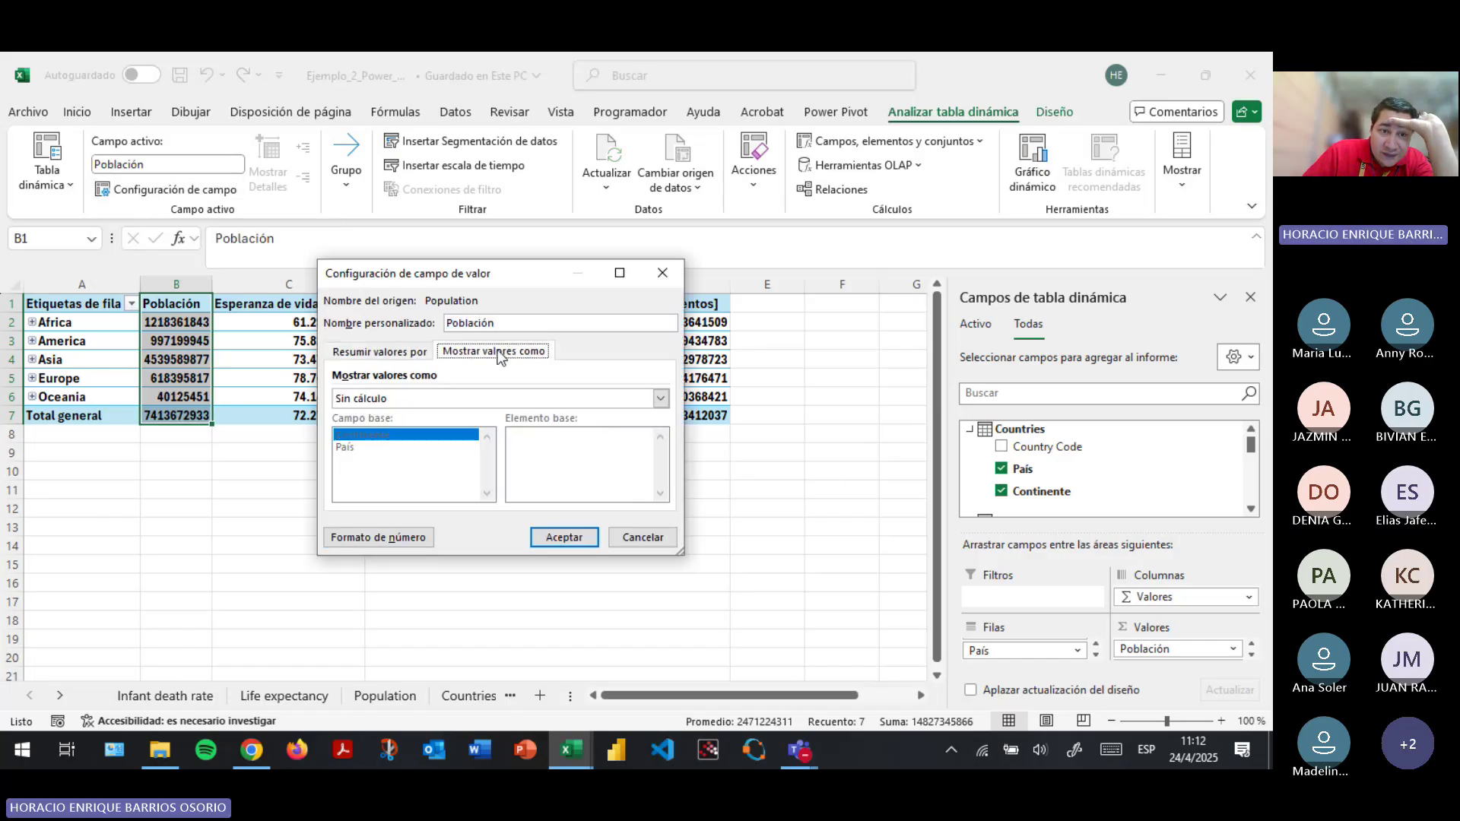
left_click(380, 351)
left_click(382, 537)
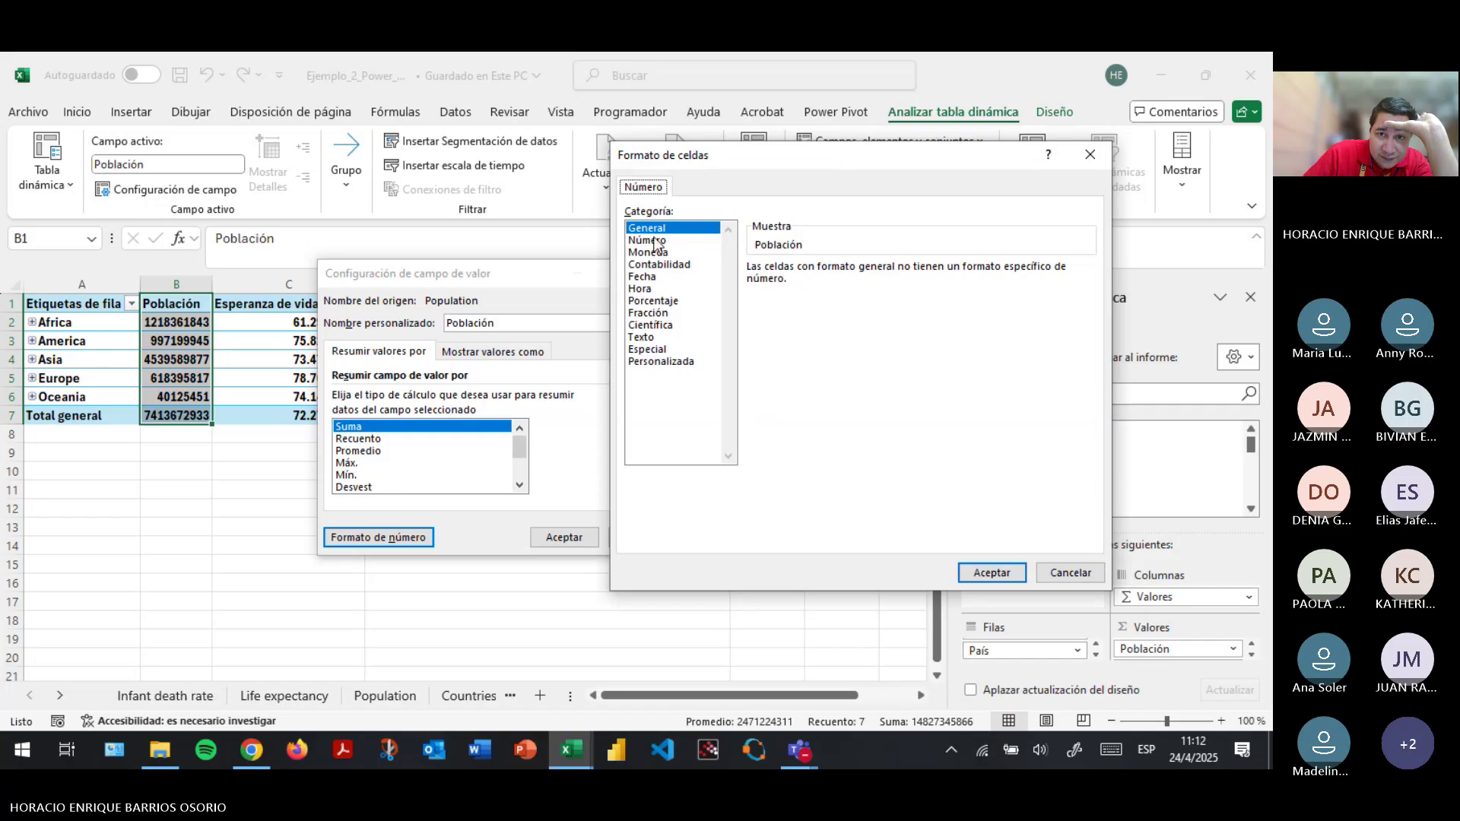
left_click(647, 240)
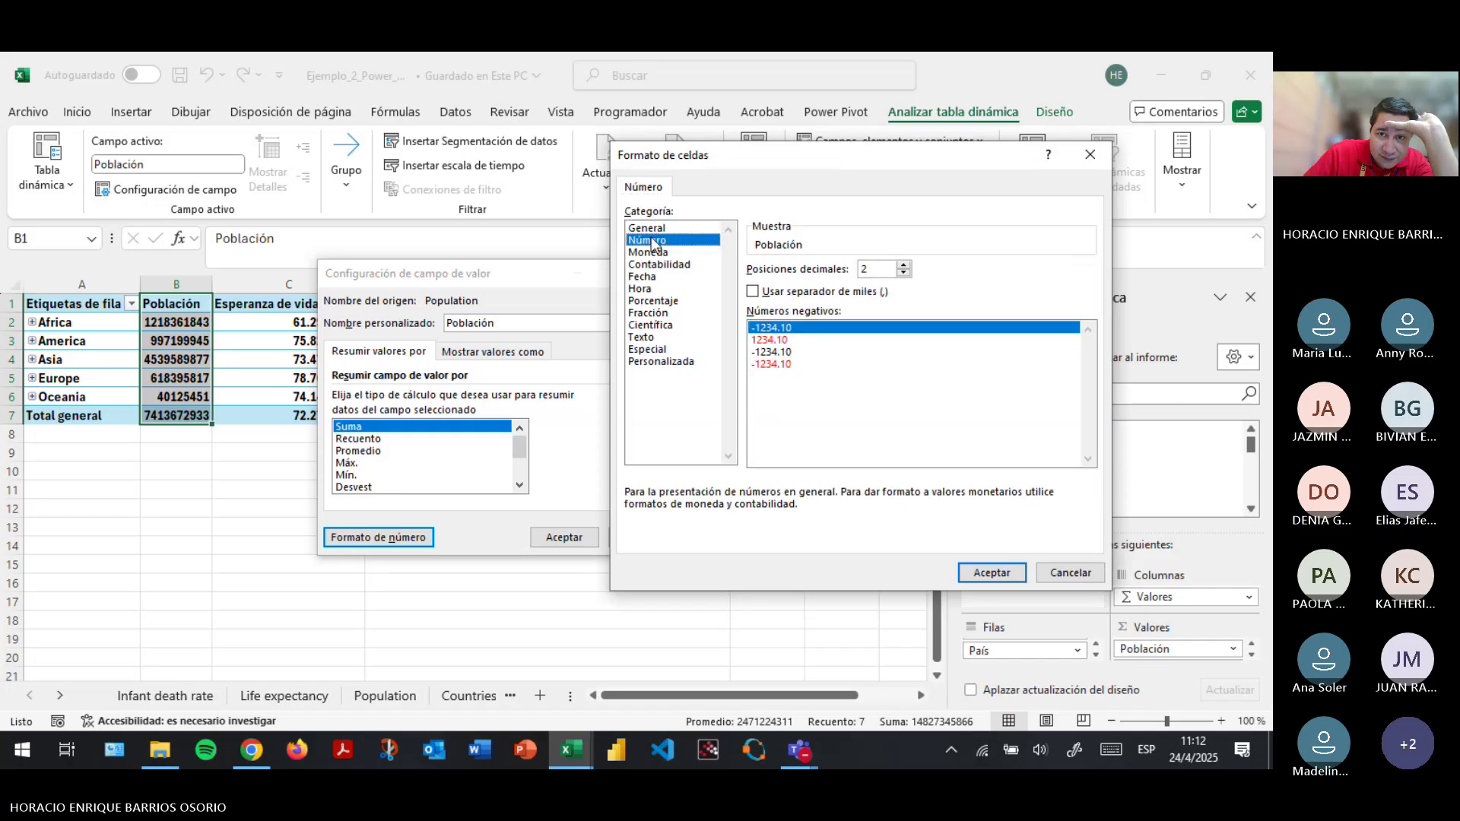
left_click(752, 293)
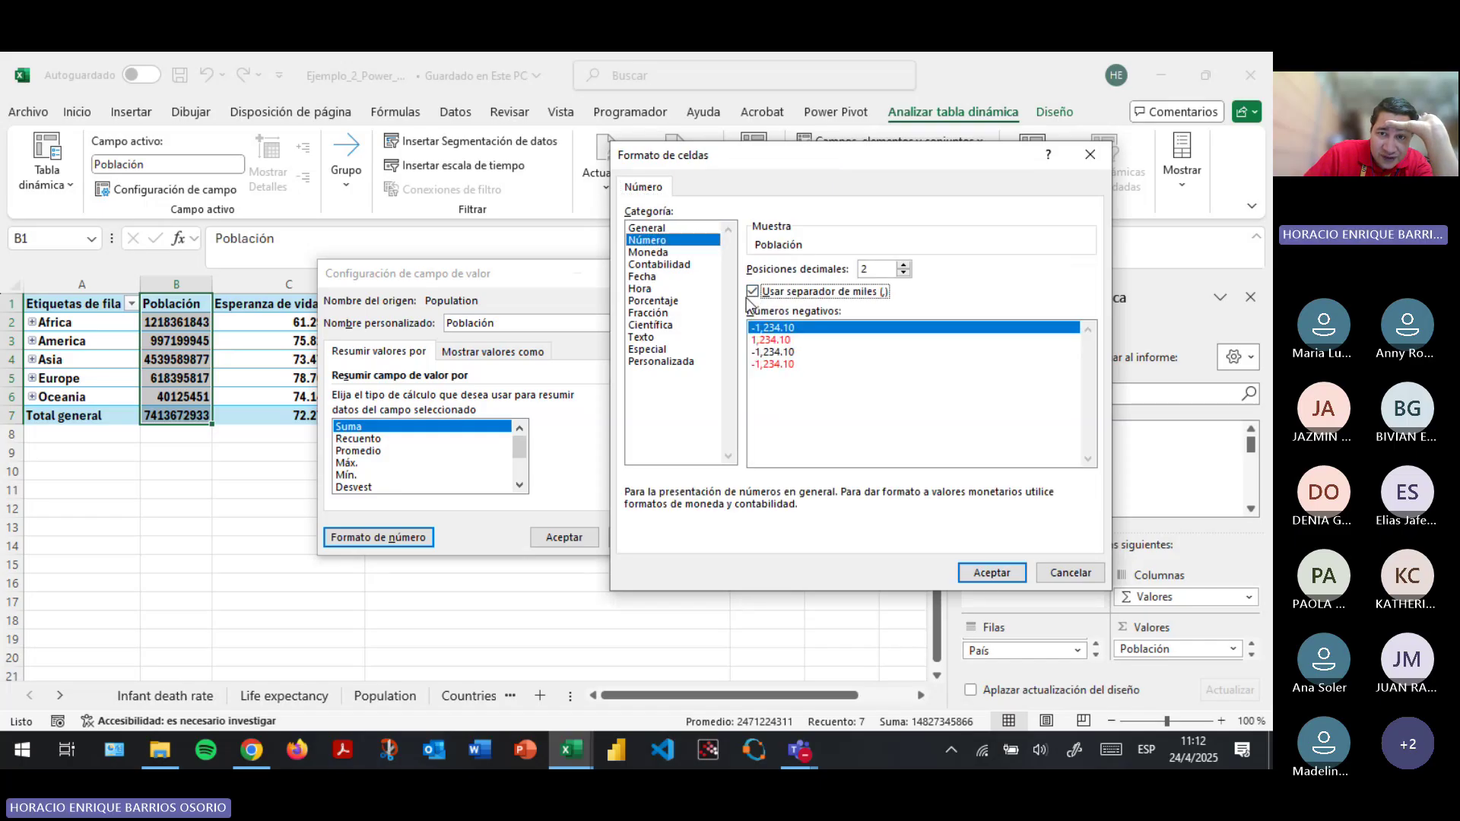
left_click(1003, 572)
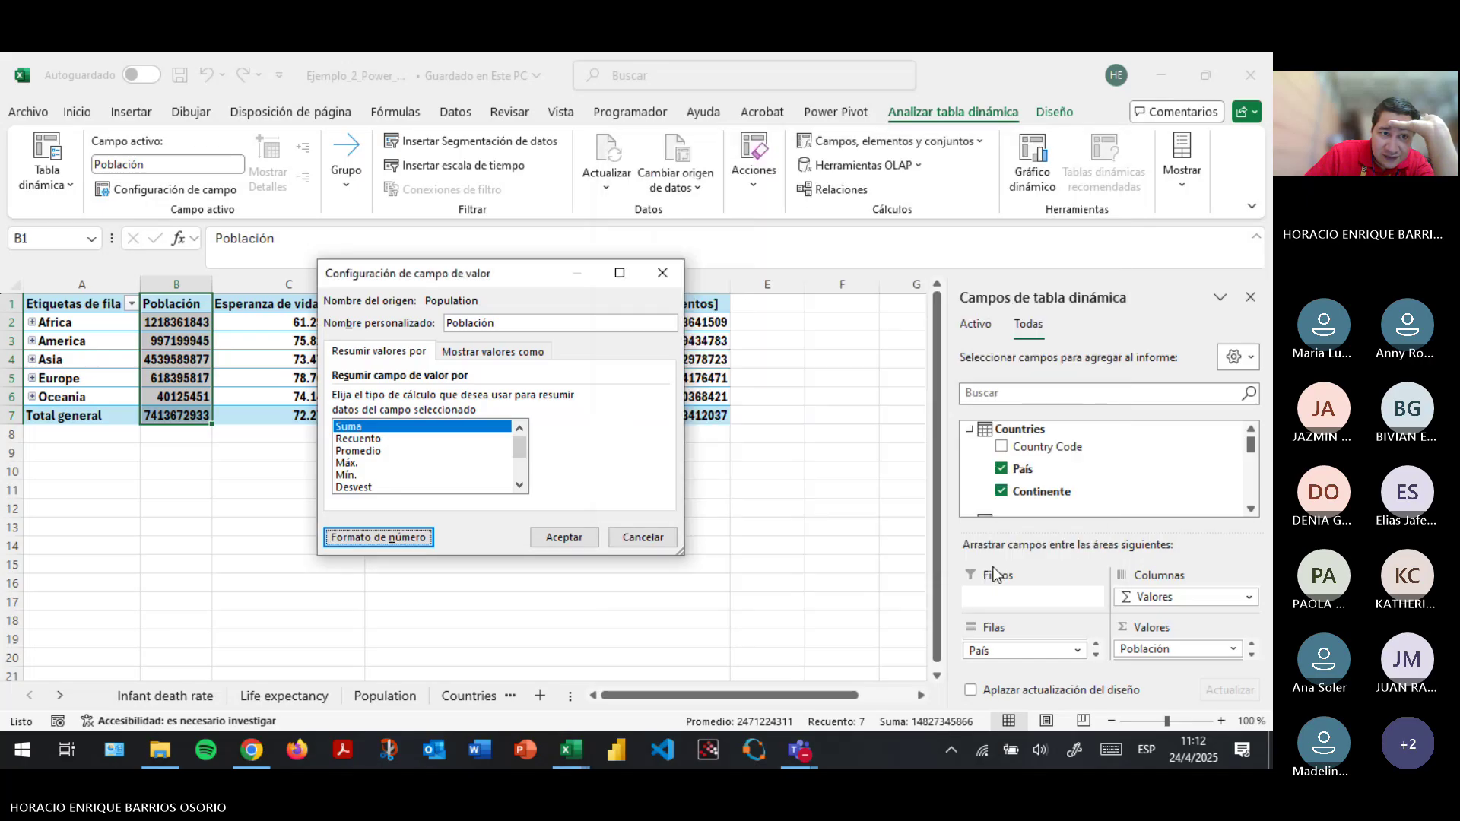
left_click(544, 536)
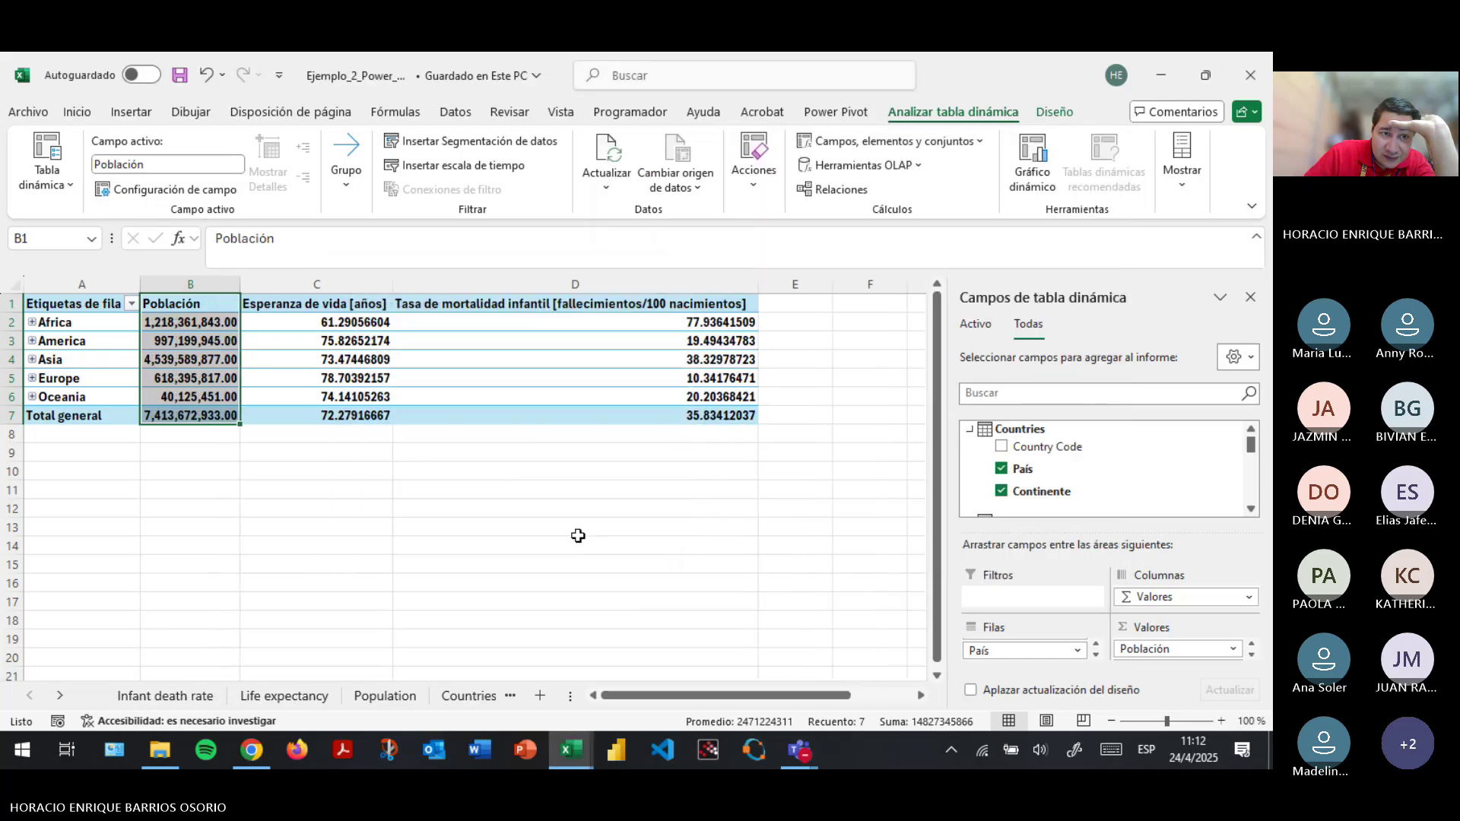
Set the Población value field's number format to 0 decimal places.
left_click(190, 190)
left_click(396, 540)
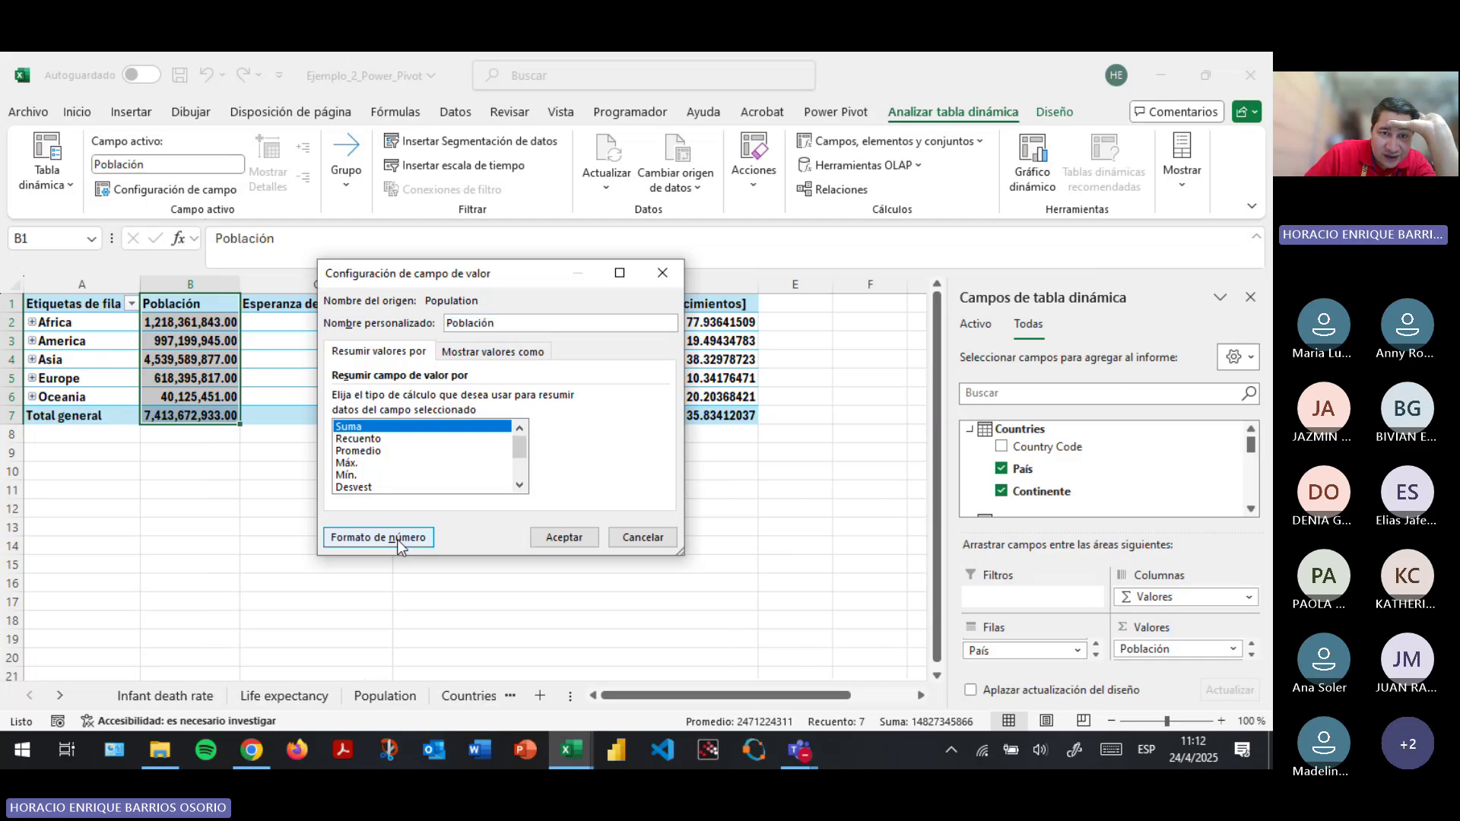
left_click(543, 306)
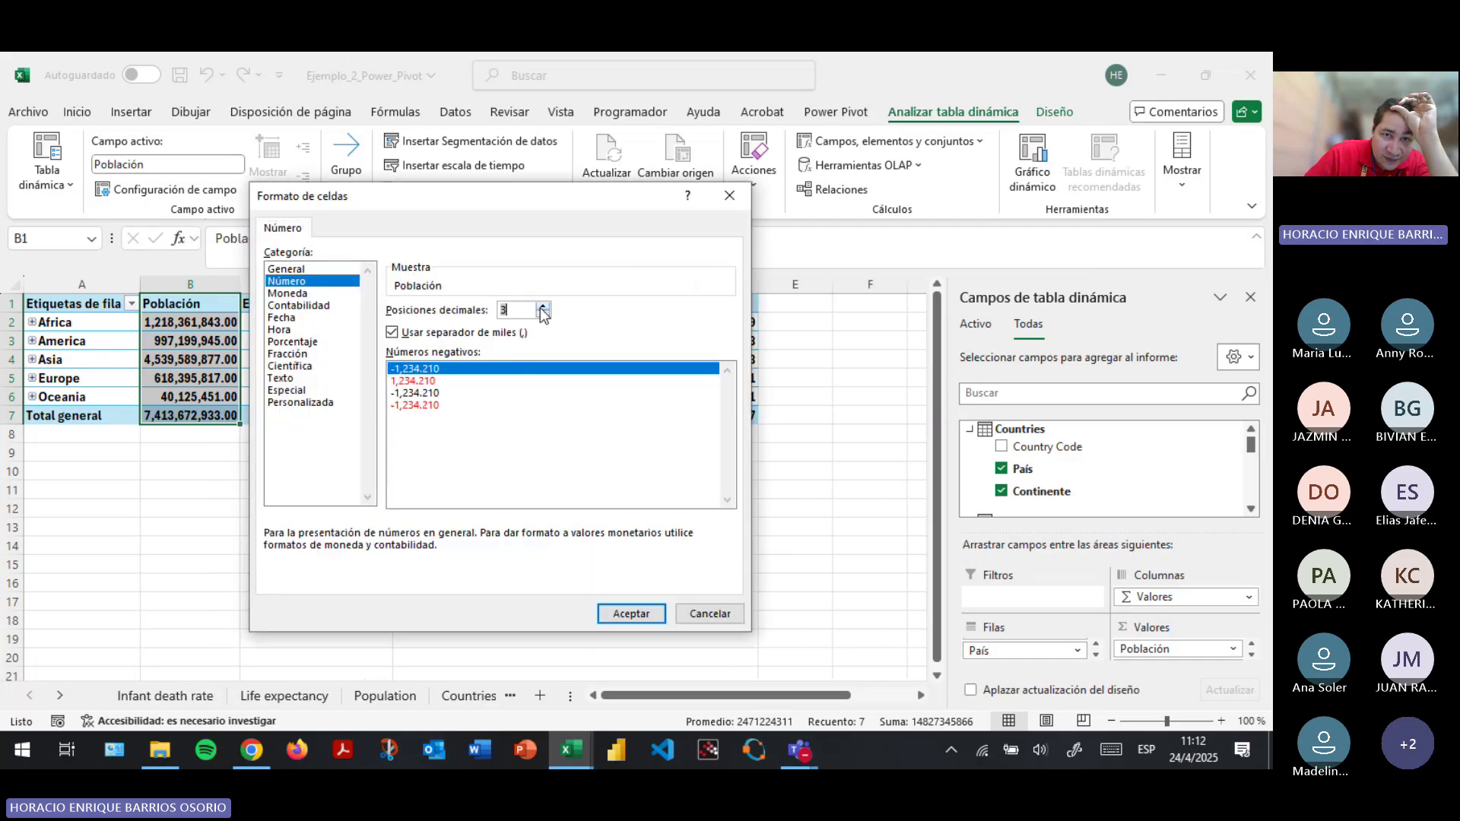
left_click(543, 306)
left_click(542, 313)
left_click(542, 313)
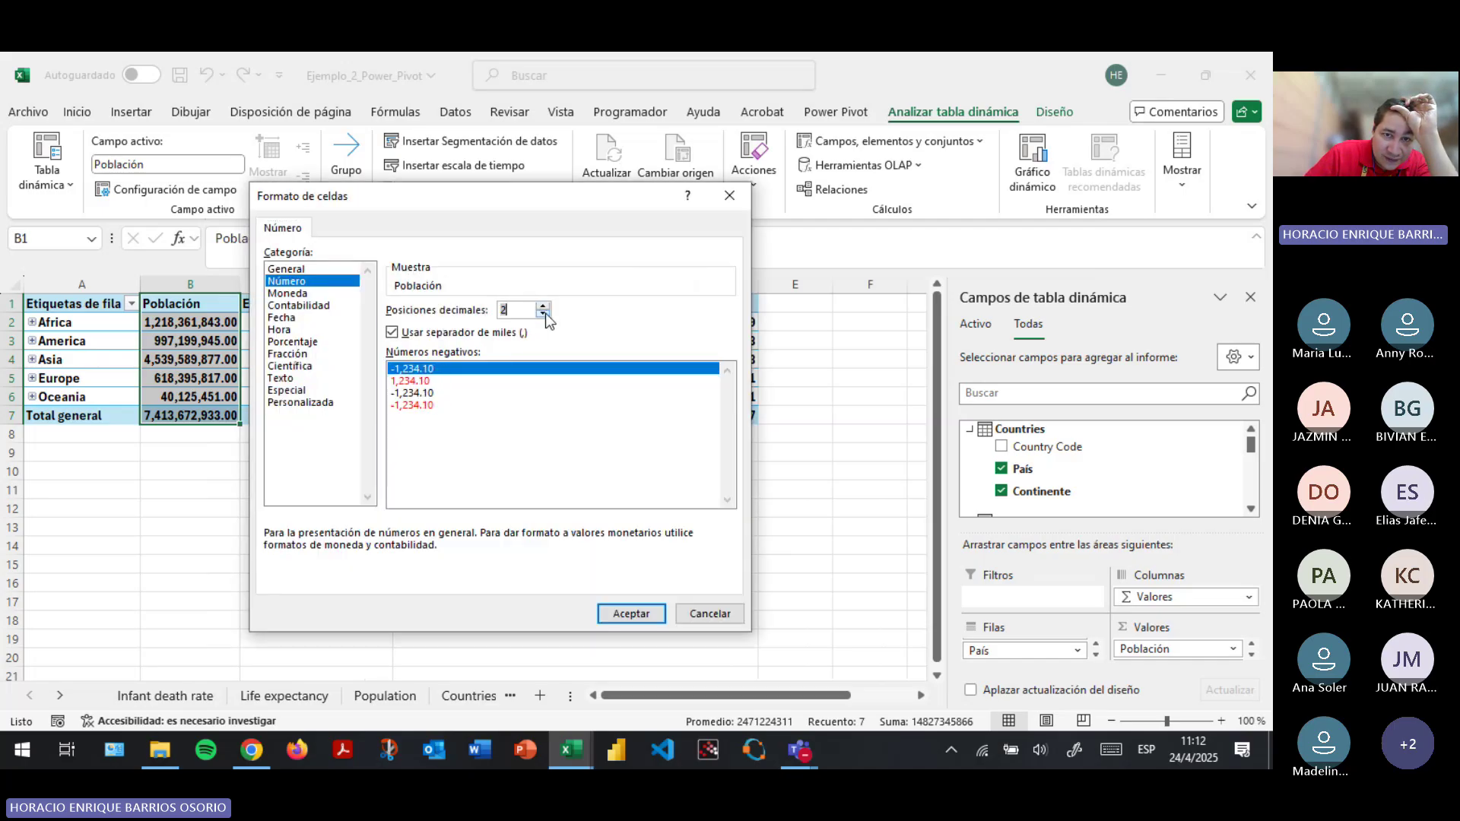
left_click(543, 313)
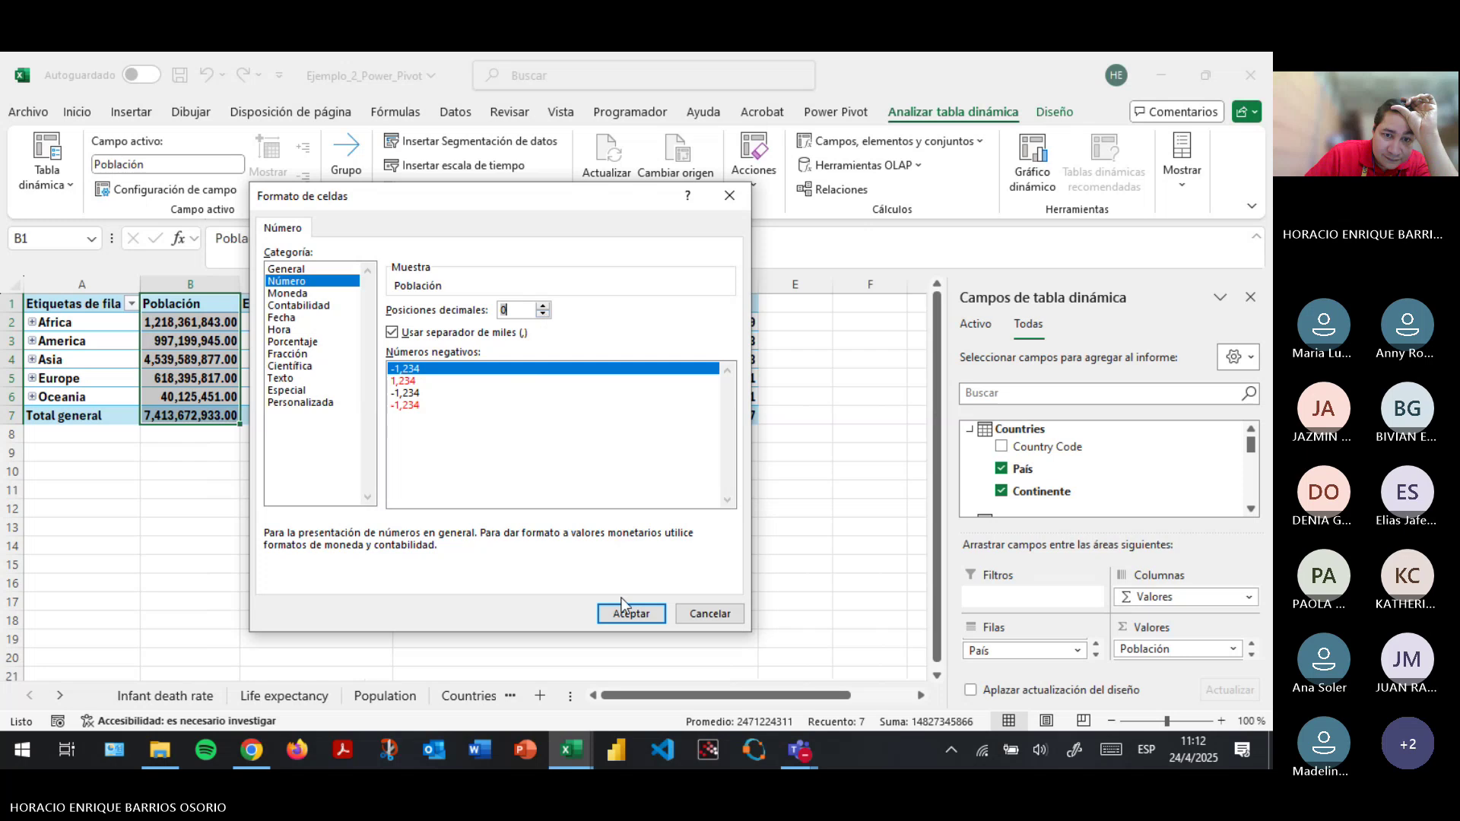
left_click(626, 621)
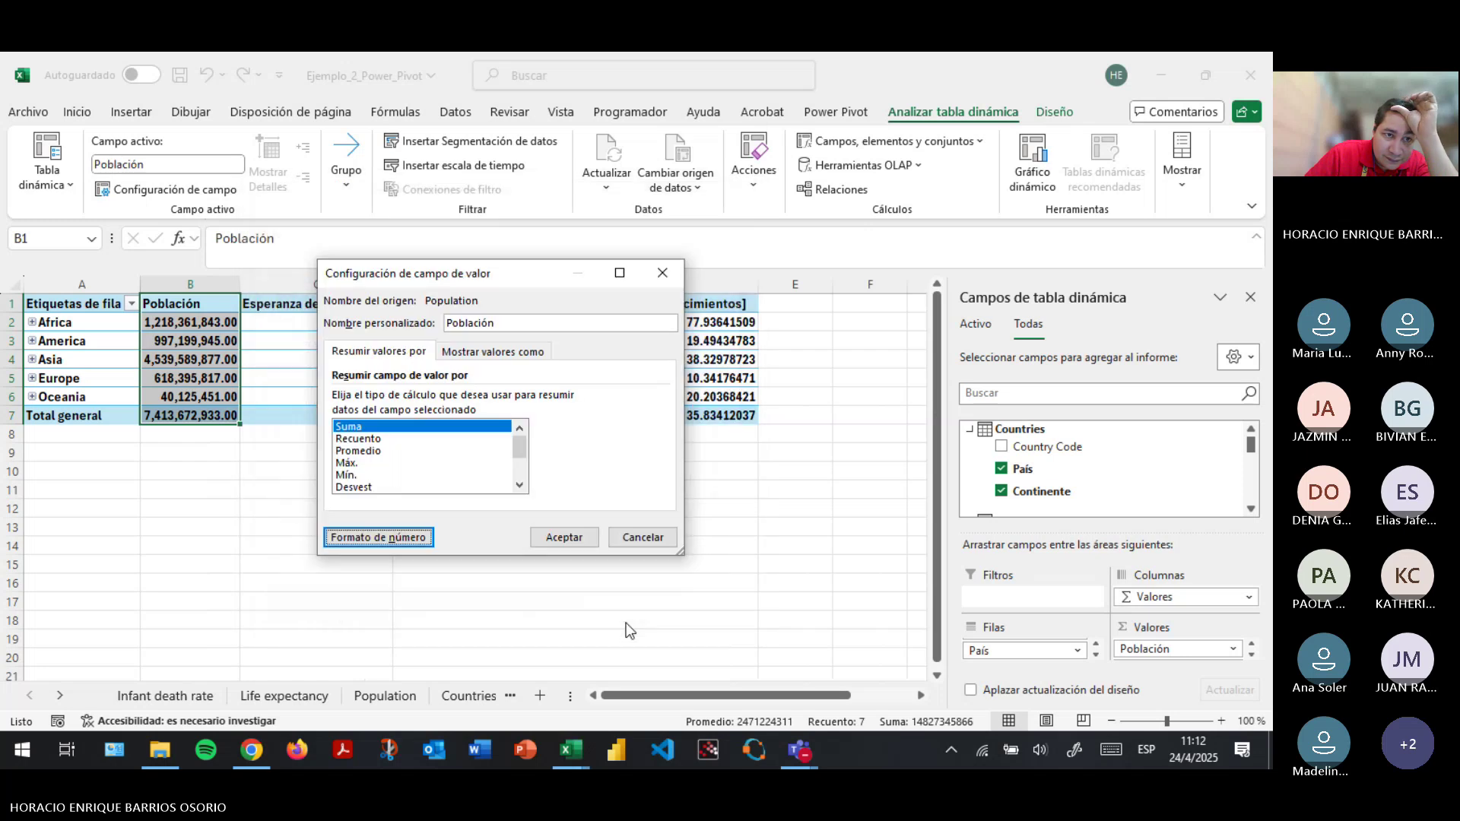
left_click(564, 537)
Format the Esperanza de vida [años] value field as Número with 1 decimal place.
left_click(331, 306)
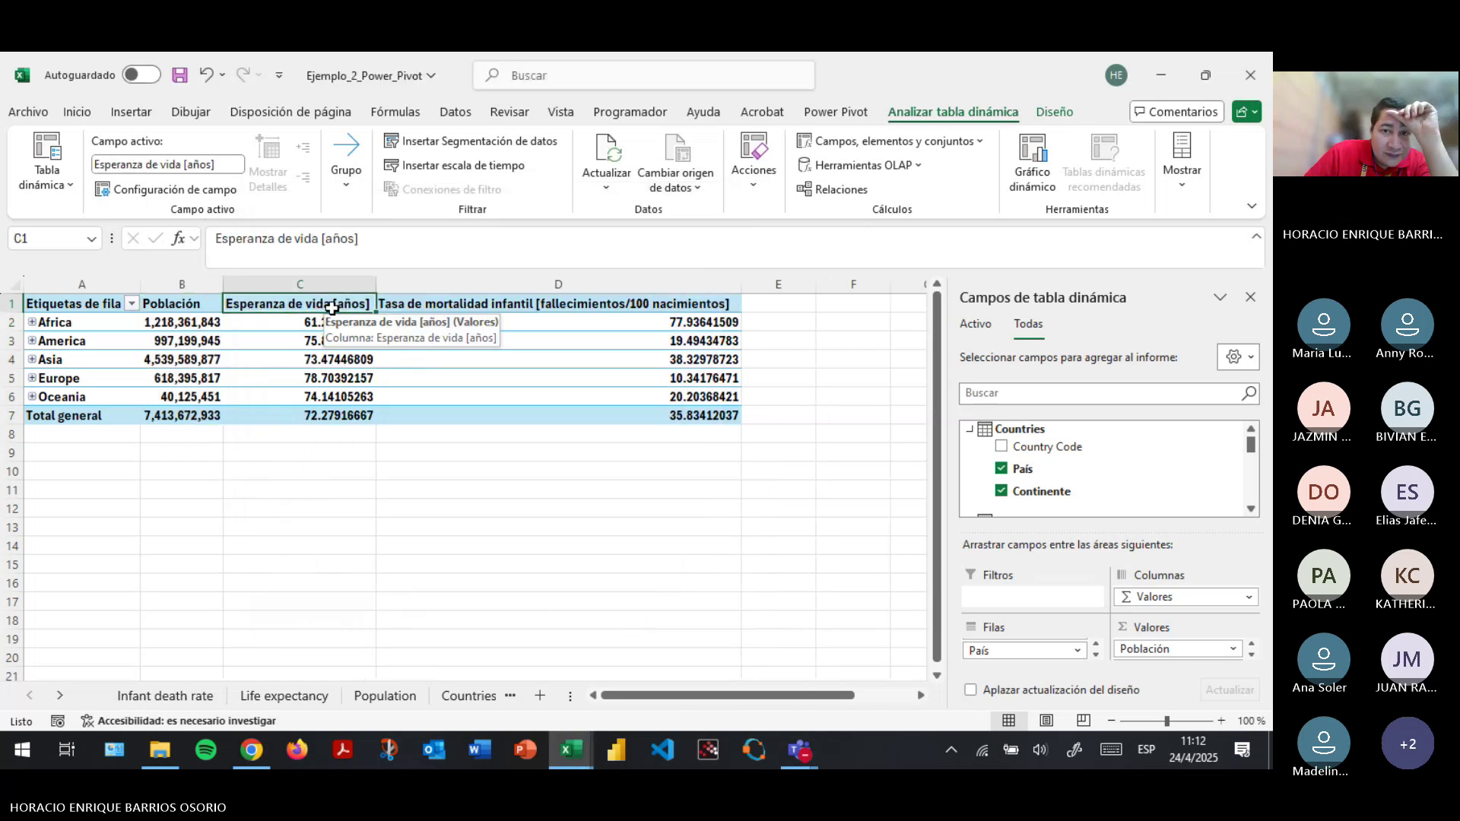
left_click(165, 189)
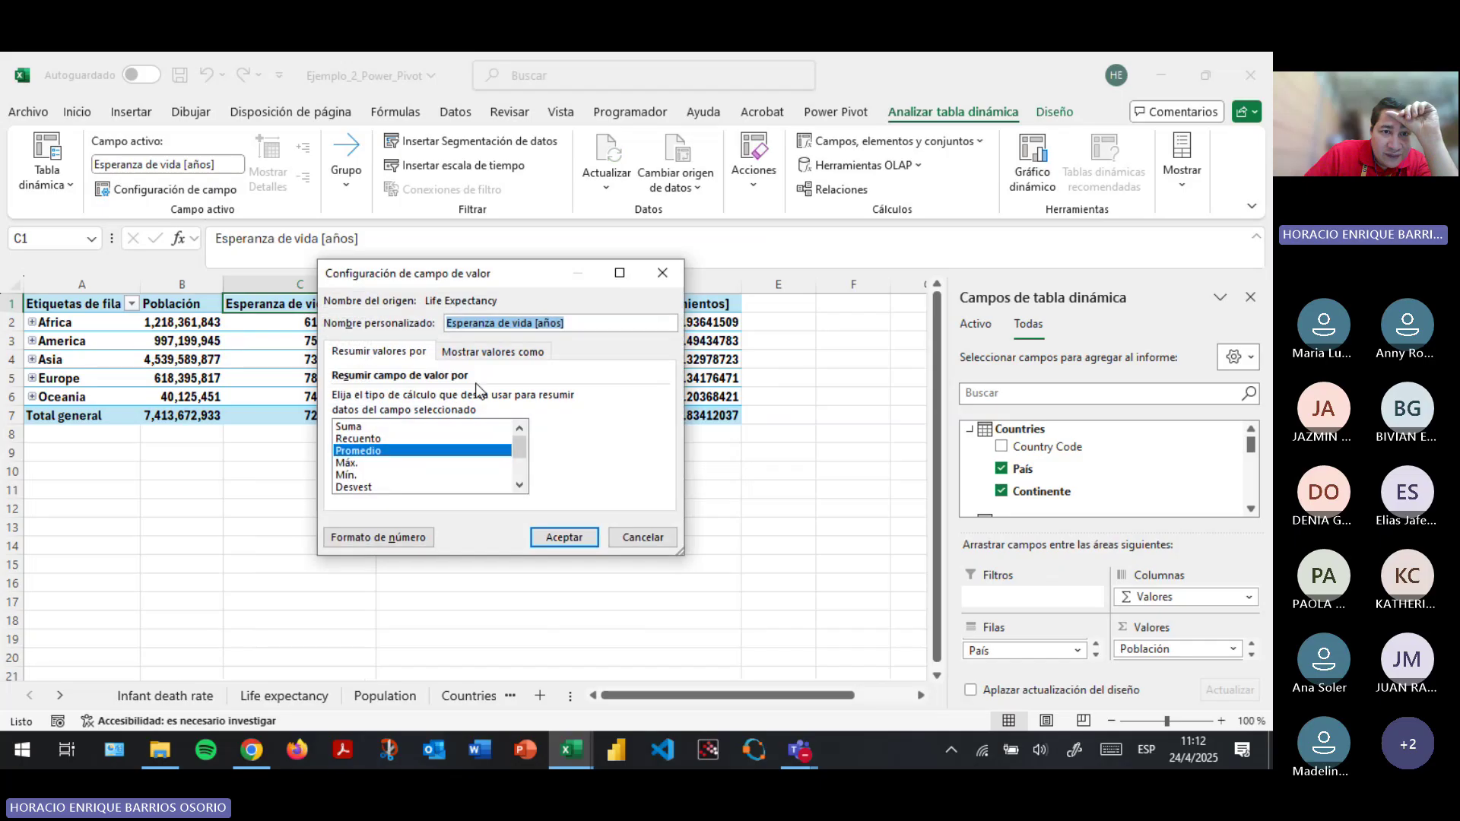
left_click(404, 535)
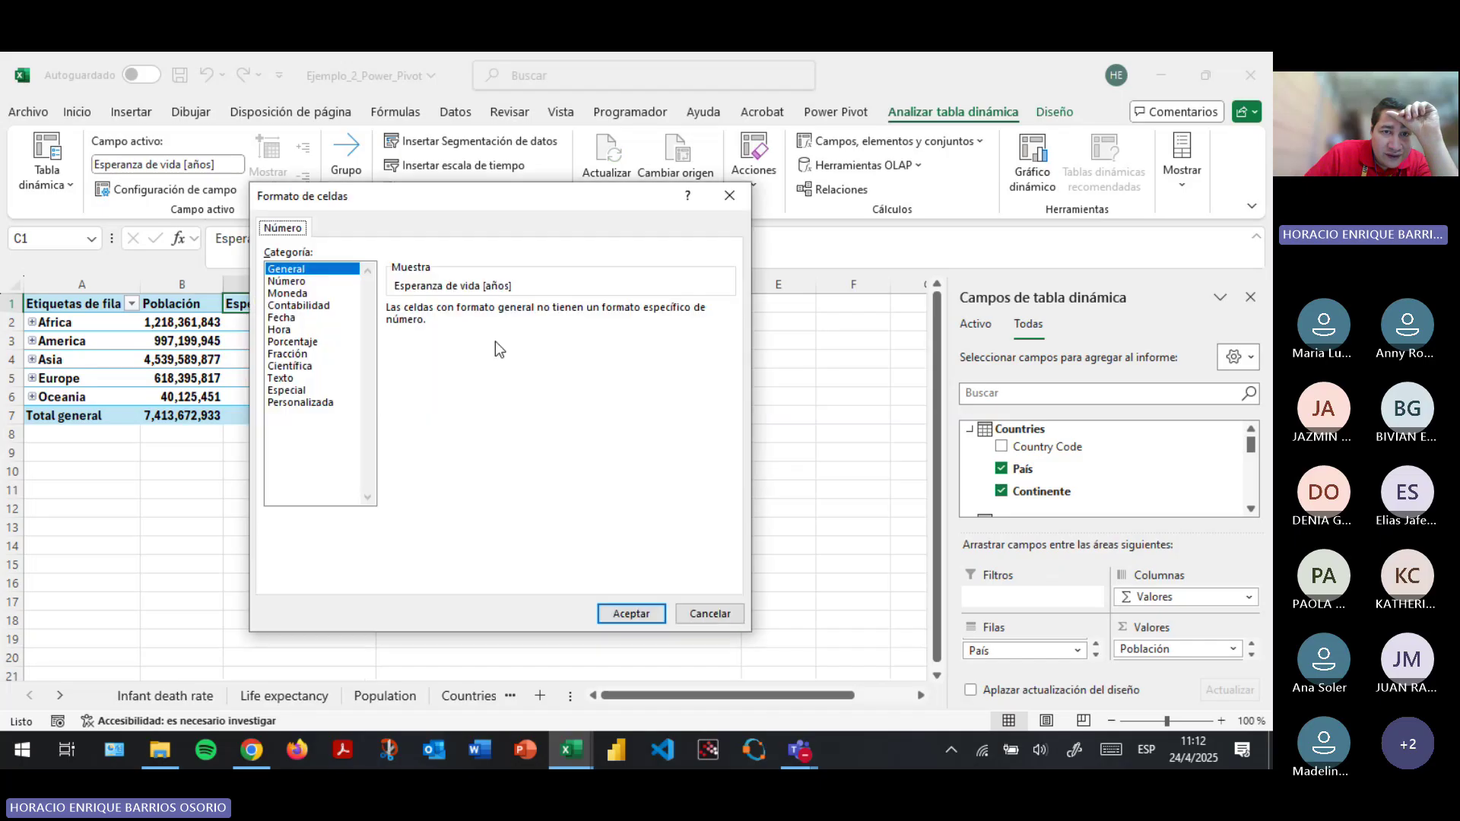
left_click(320, 281)
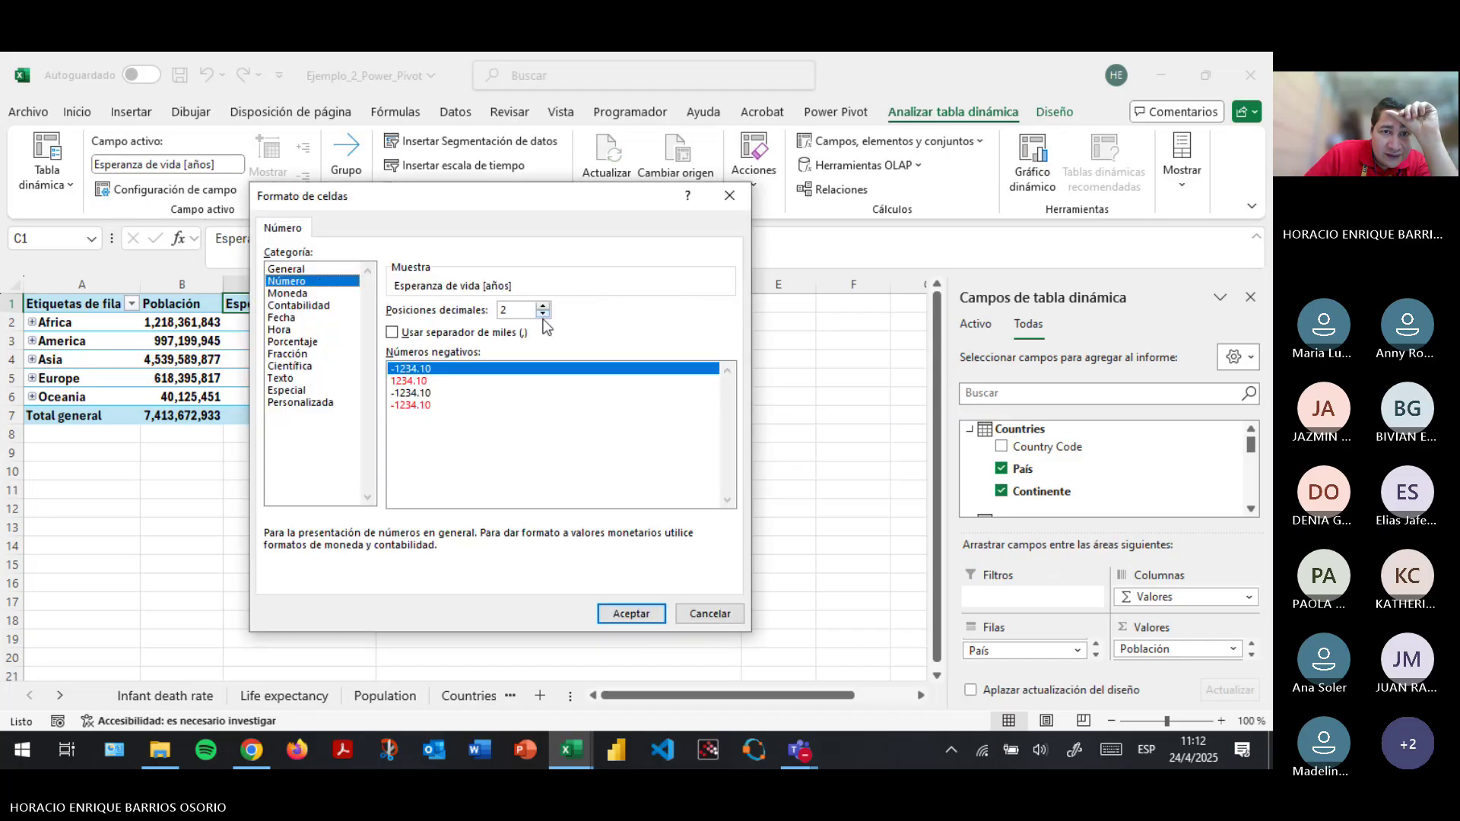
left_click(629, 616)
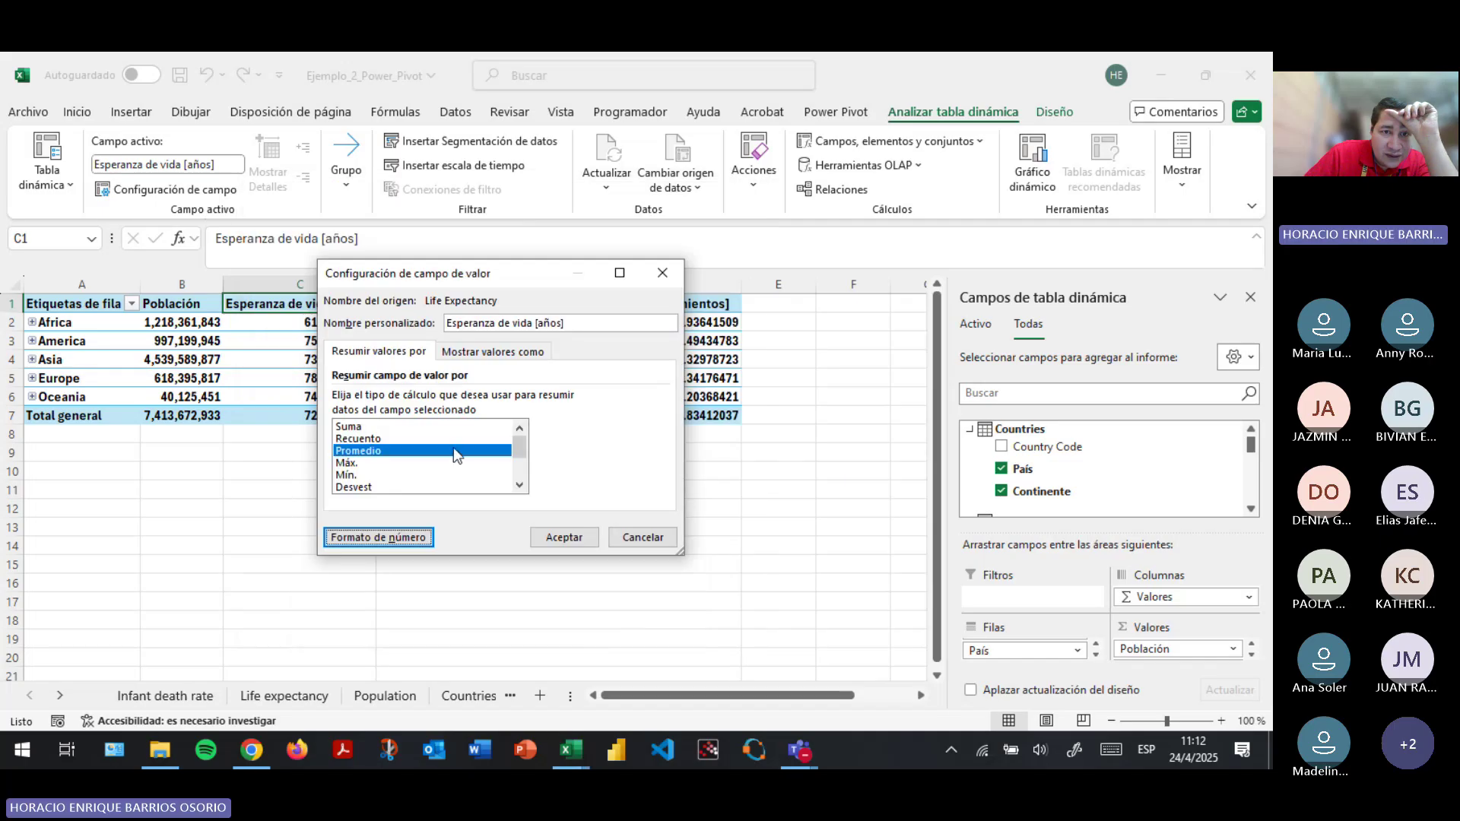
left_click(380, 533)
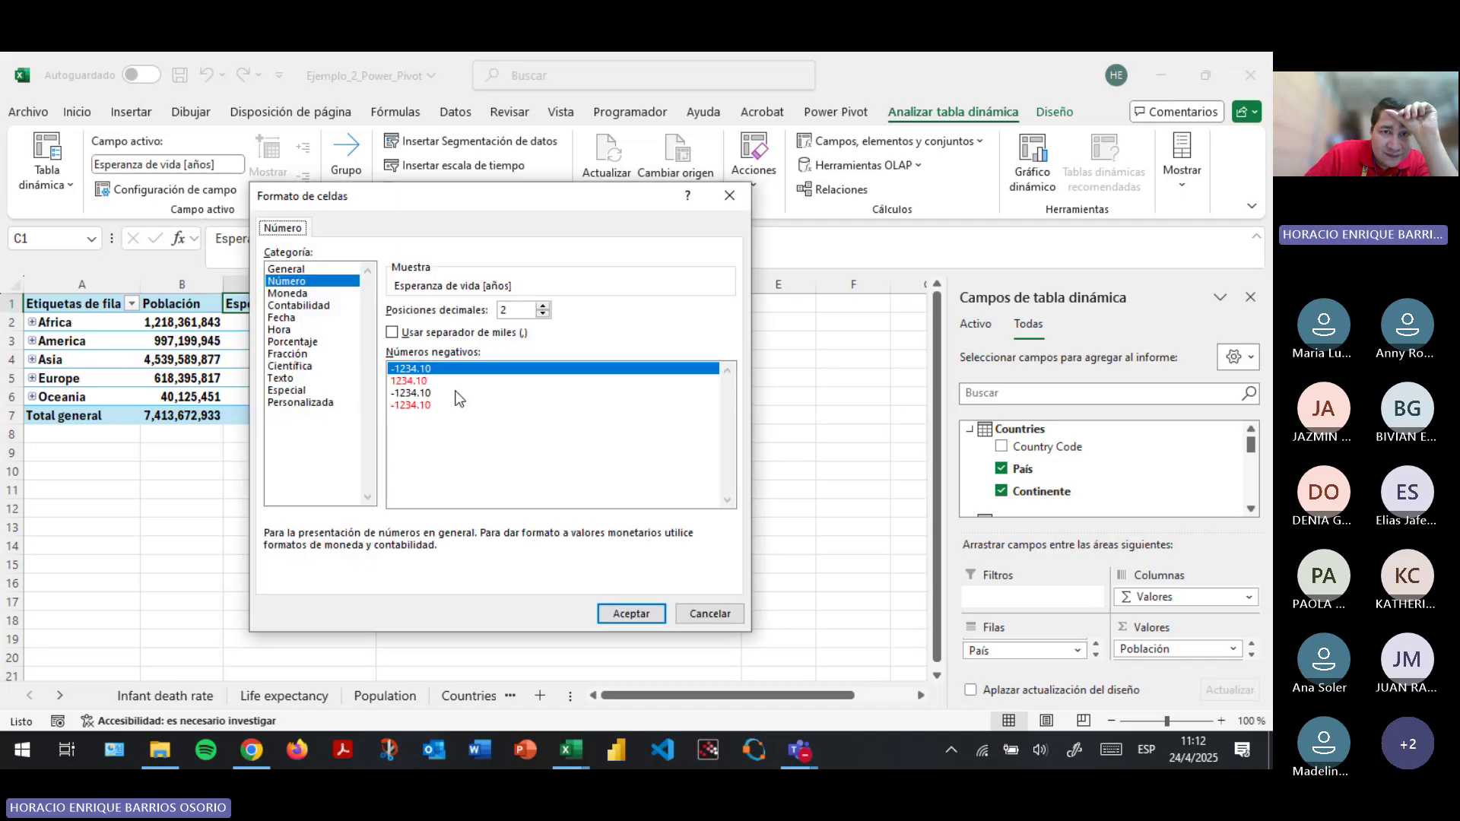
left_click(543, 313)
left_click(643, 612)
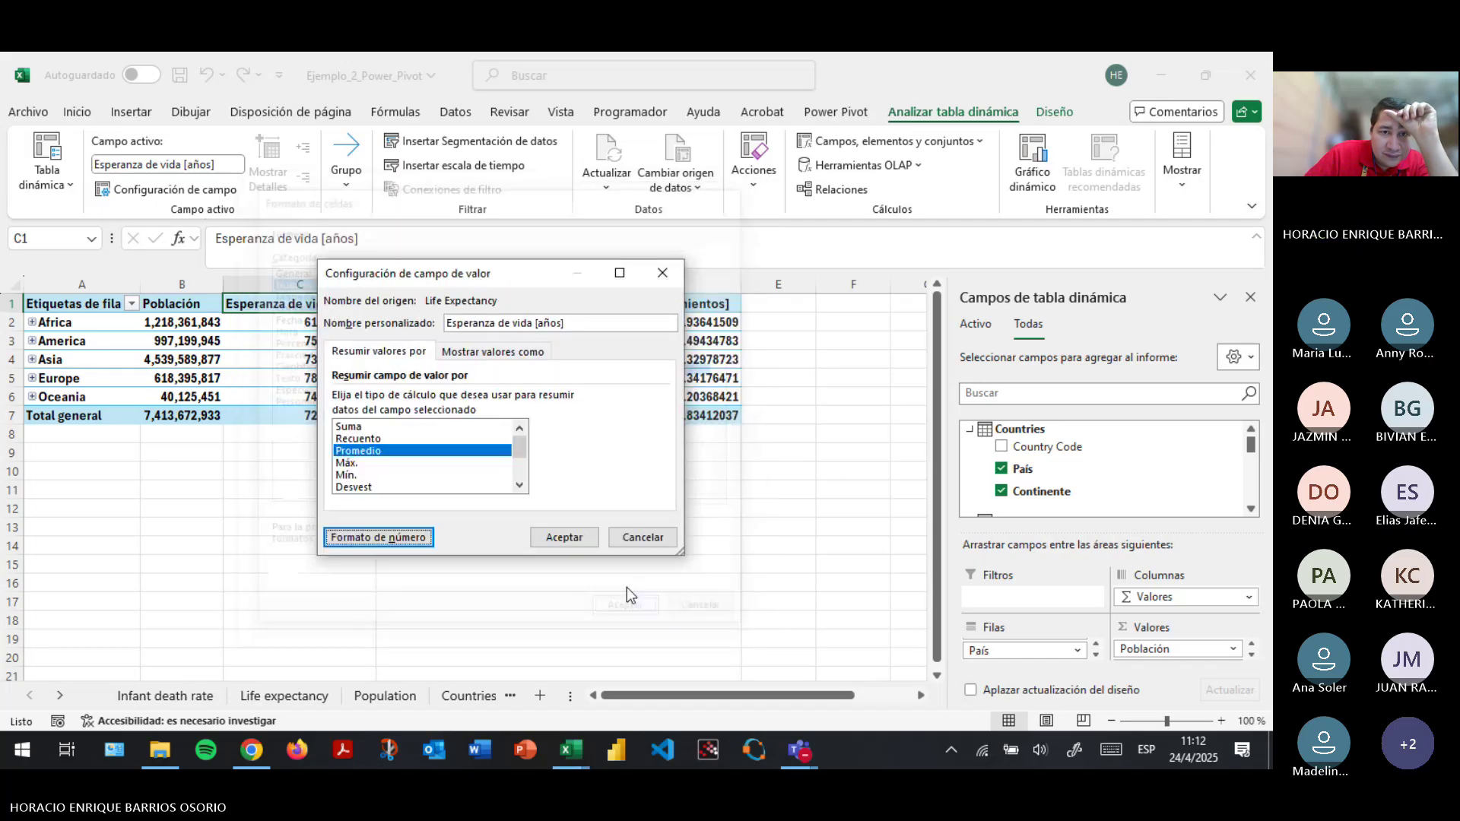
left_click(564, 535)
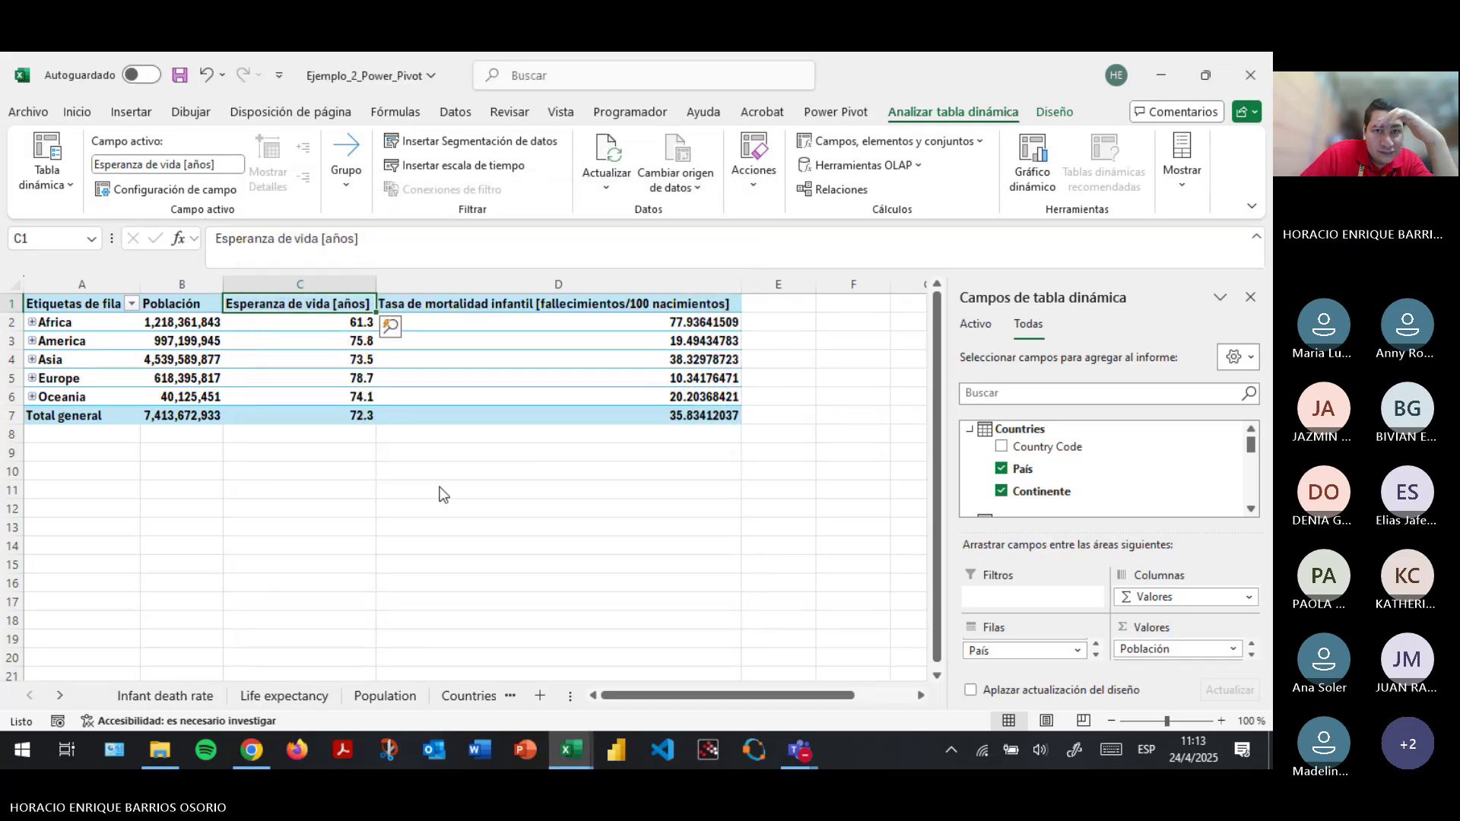
Format the Tasa de mortalidad infantil [fallecimientos/100 nacimientos] value field as Número with 0 decimal places.
left_click(439, 304)
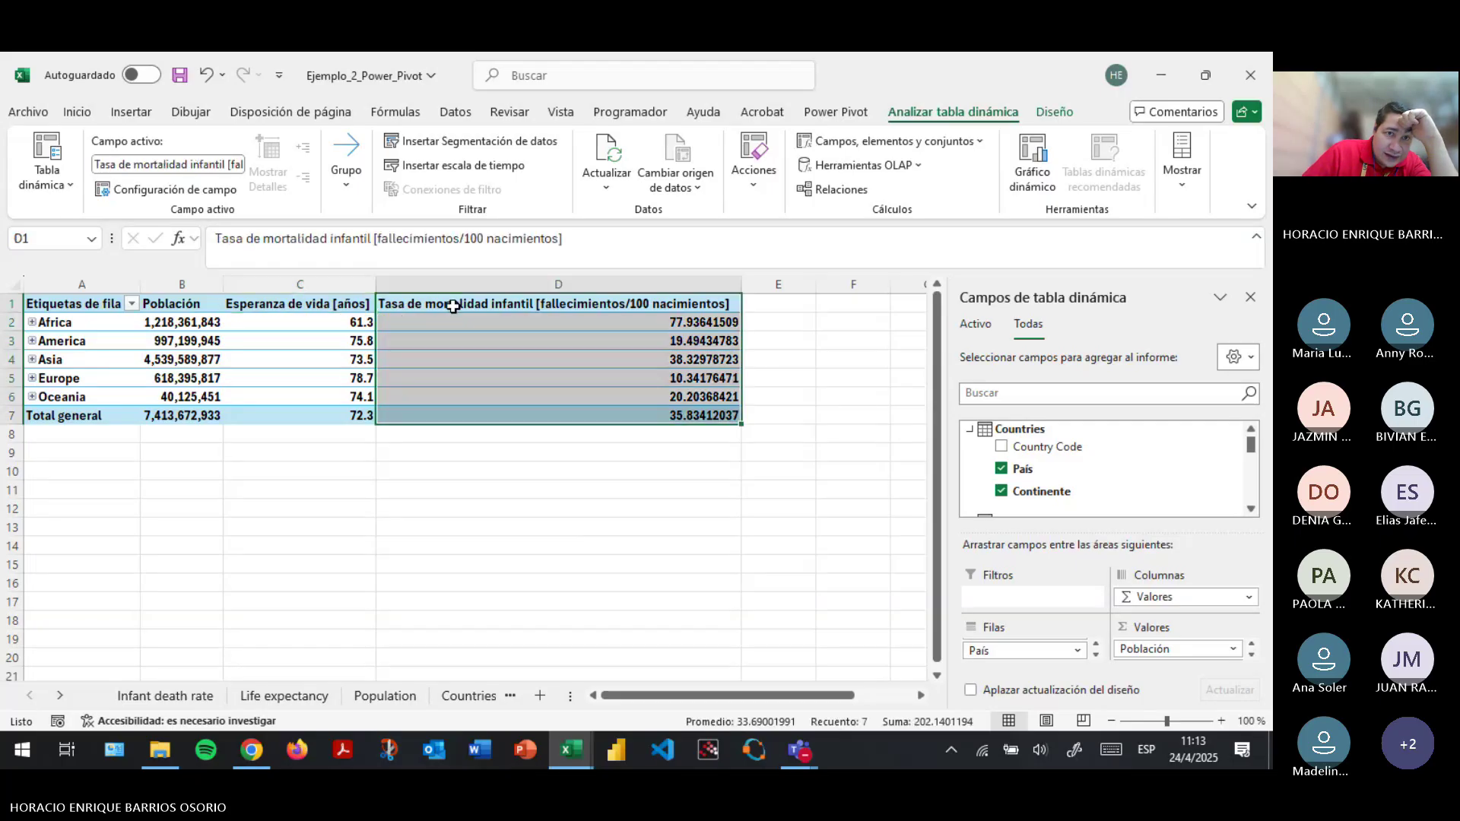
left_click(166, 191)
left_click(395, 535)
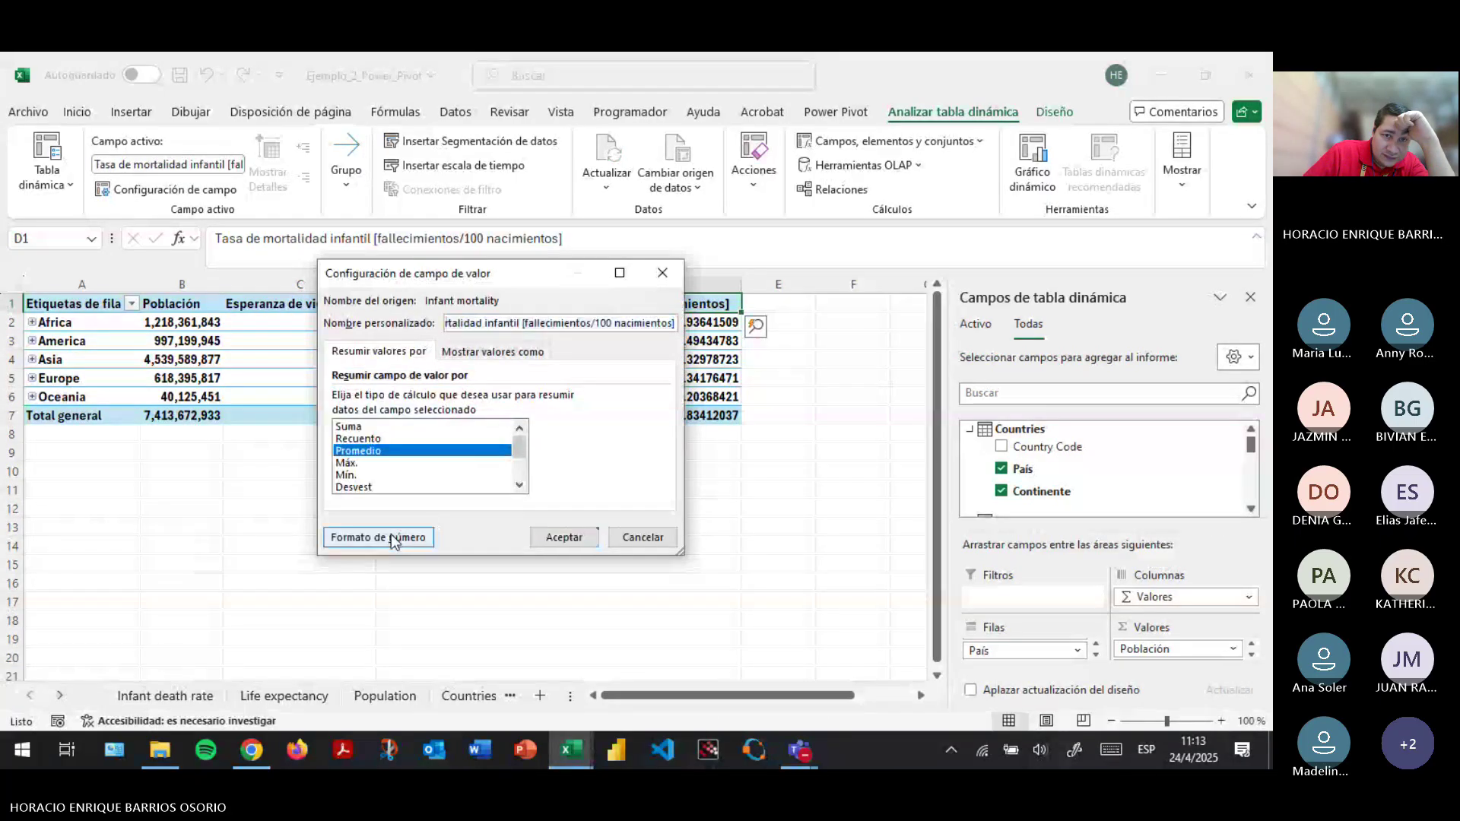
left_click(297, 281)
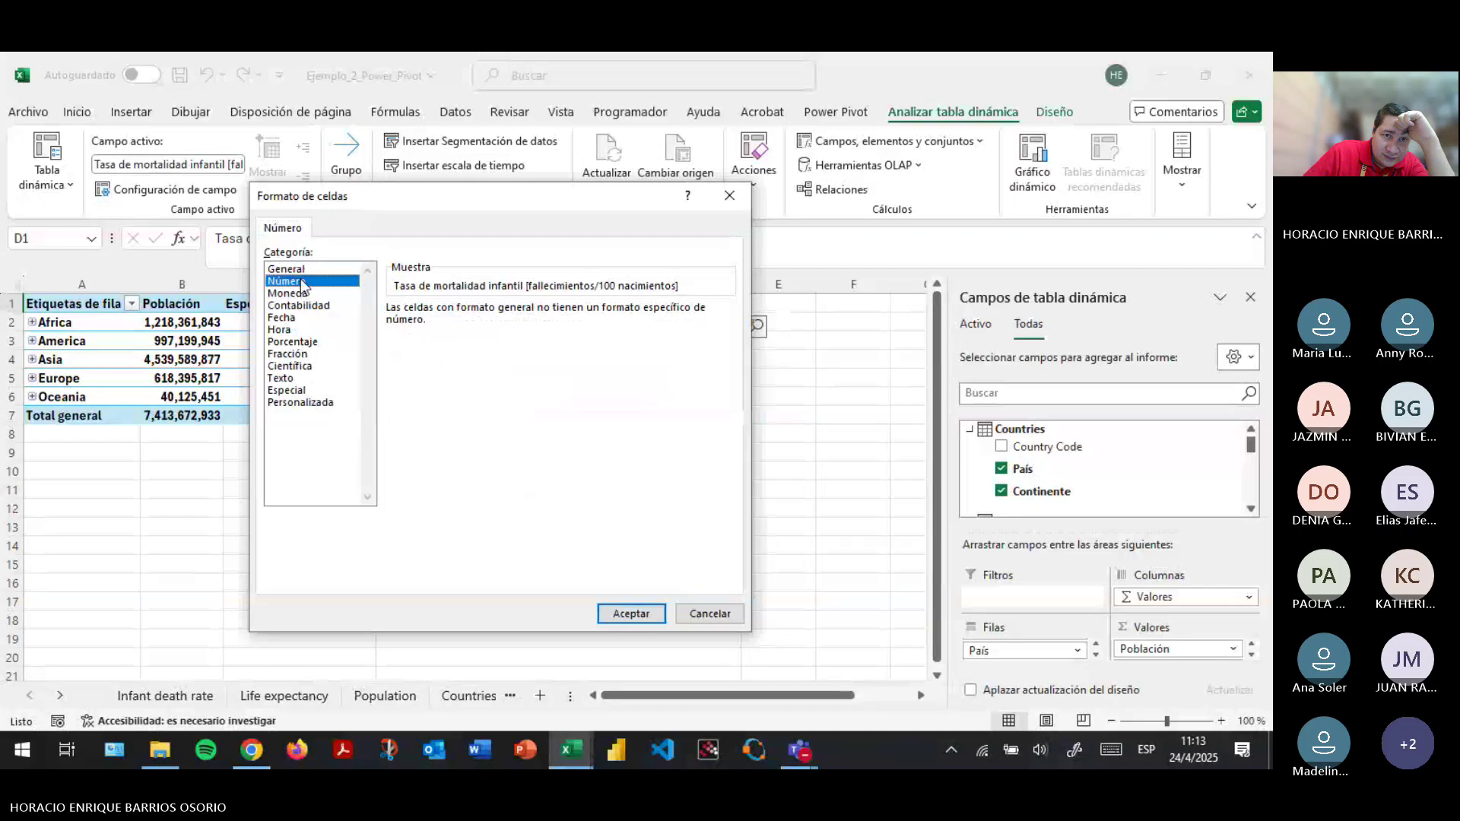
left_click(542, 314)
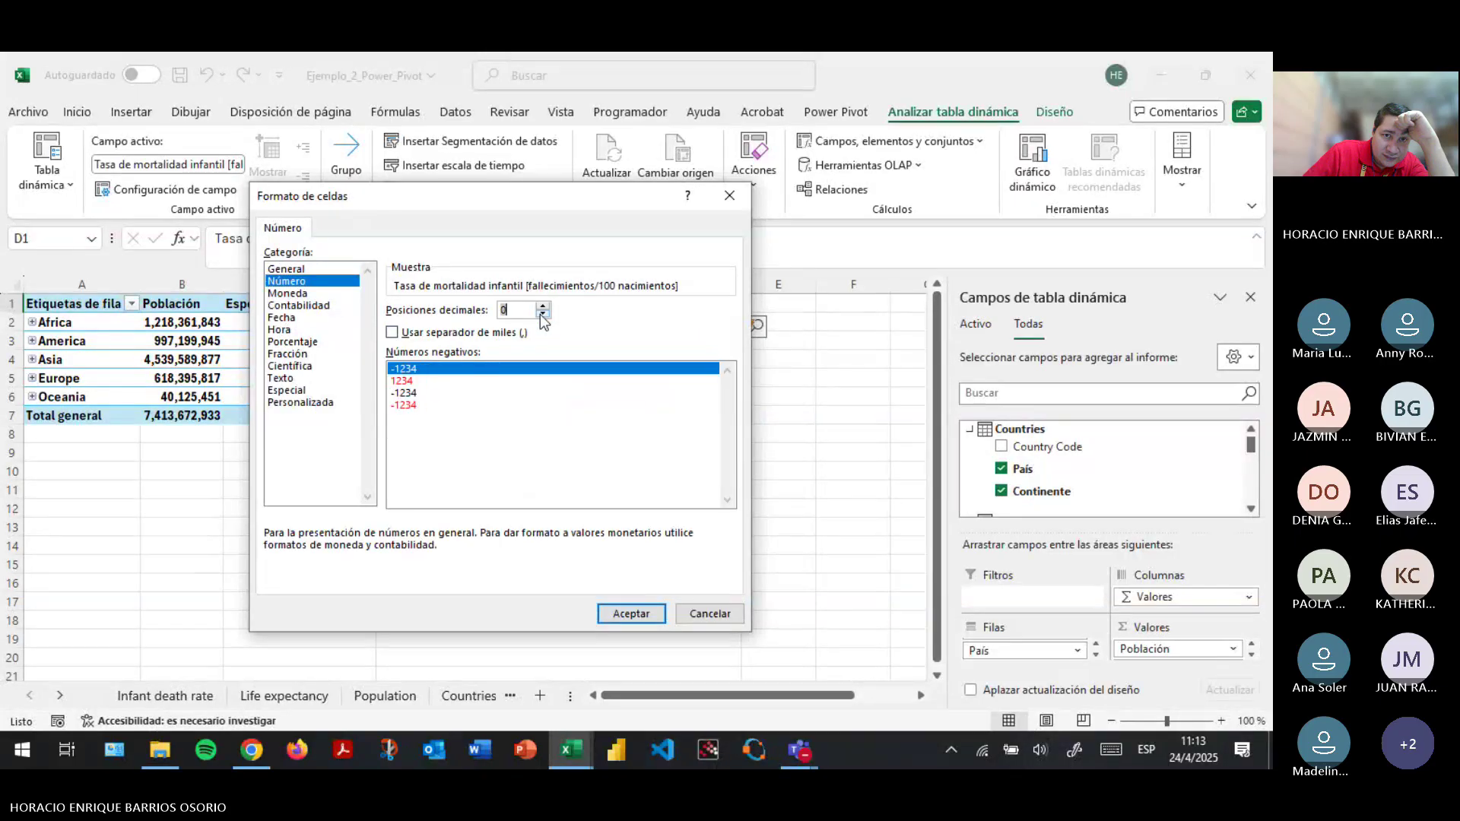
left_click(630, 613)
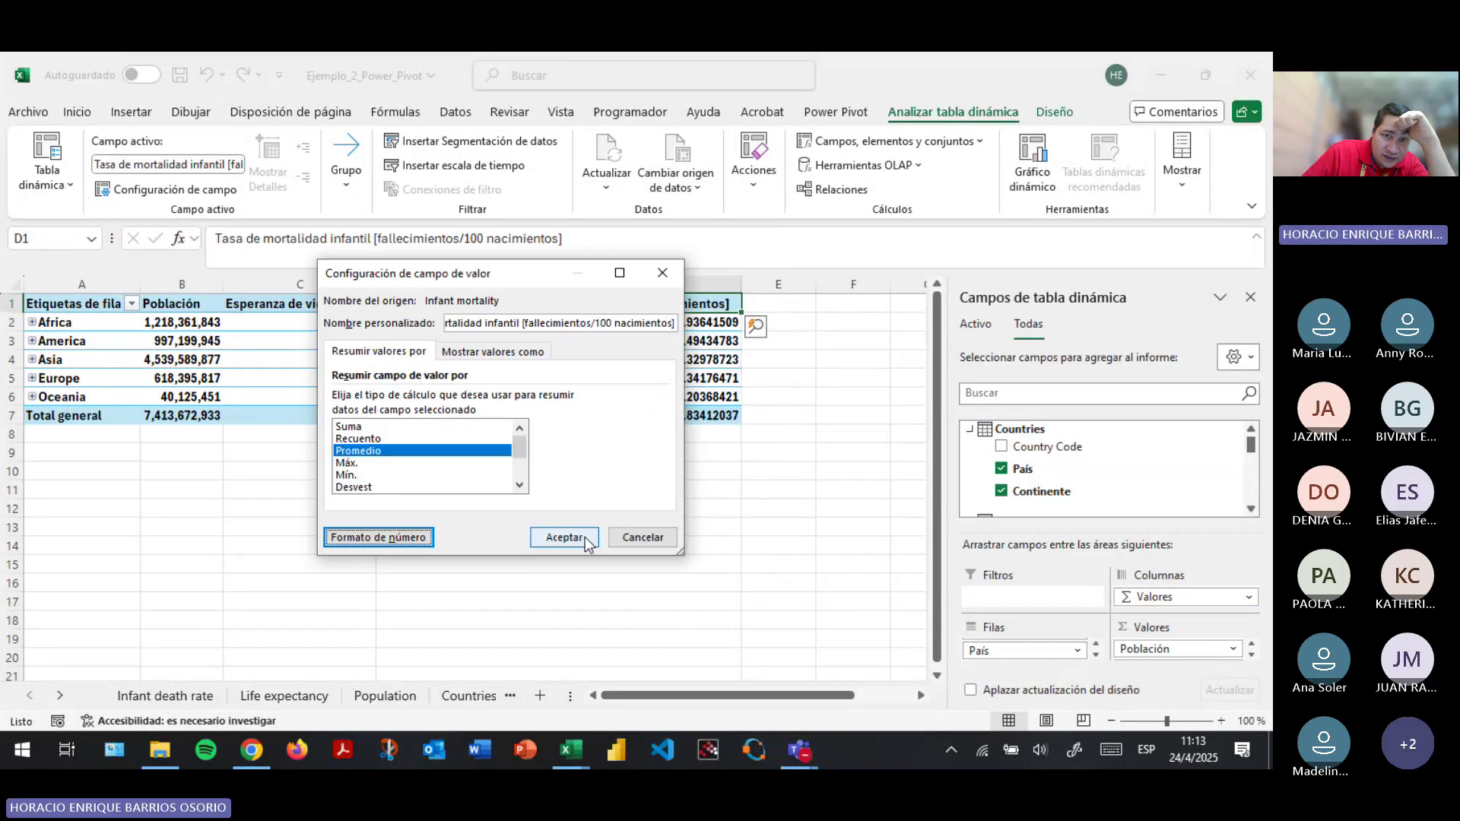
left_click(563, 538)
Set the Esperanza de vida [años] value field's number format to 0 decimal places.
left_click(346, 301)
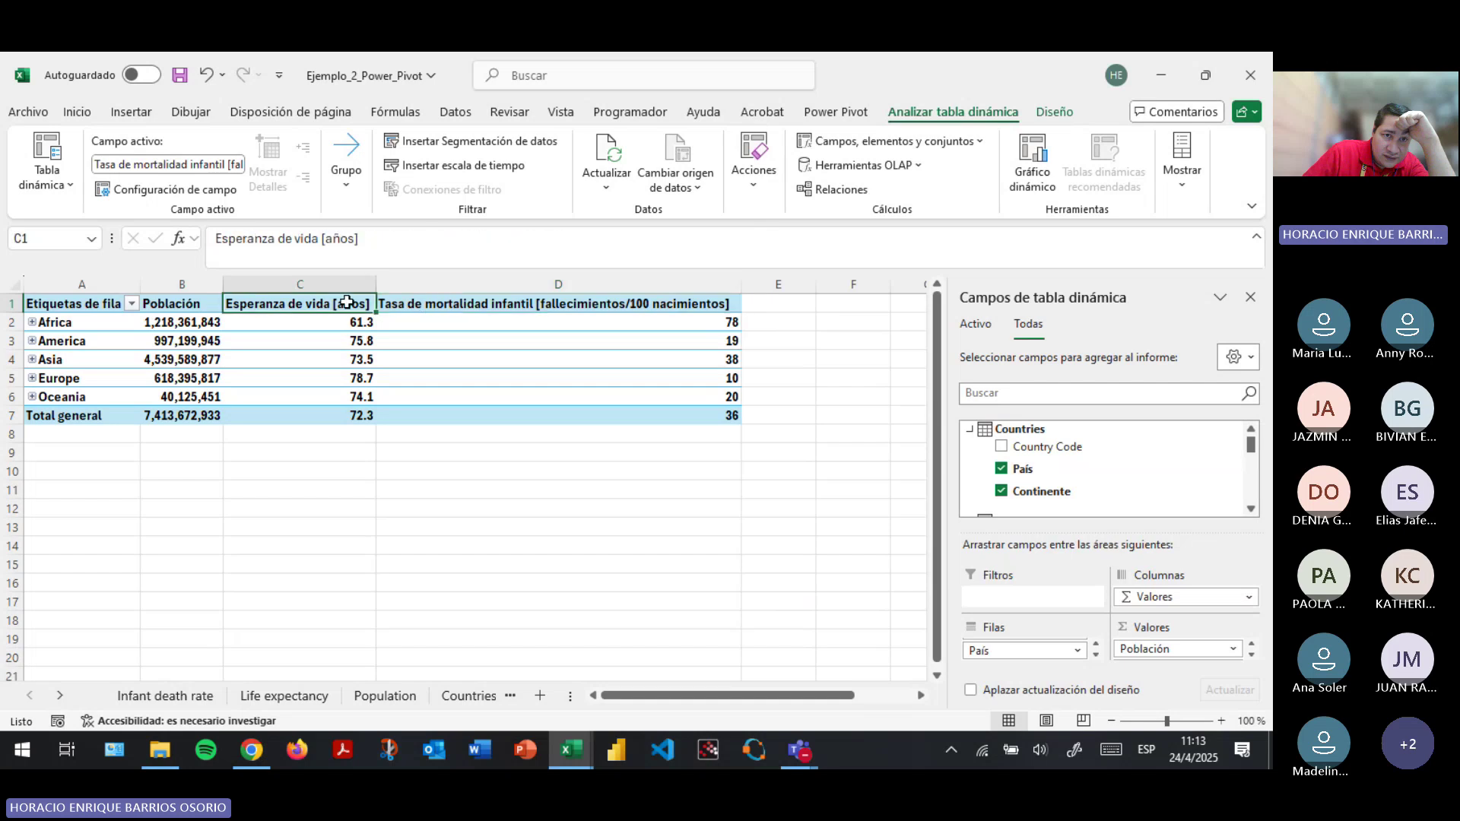
double_click(346, 302)
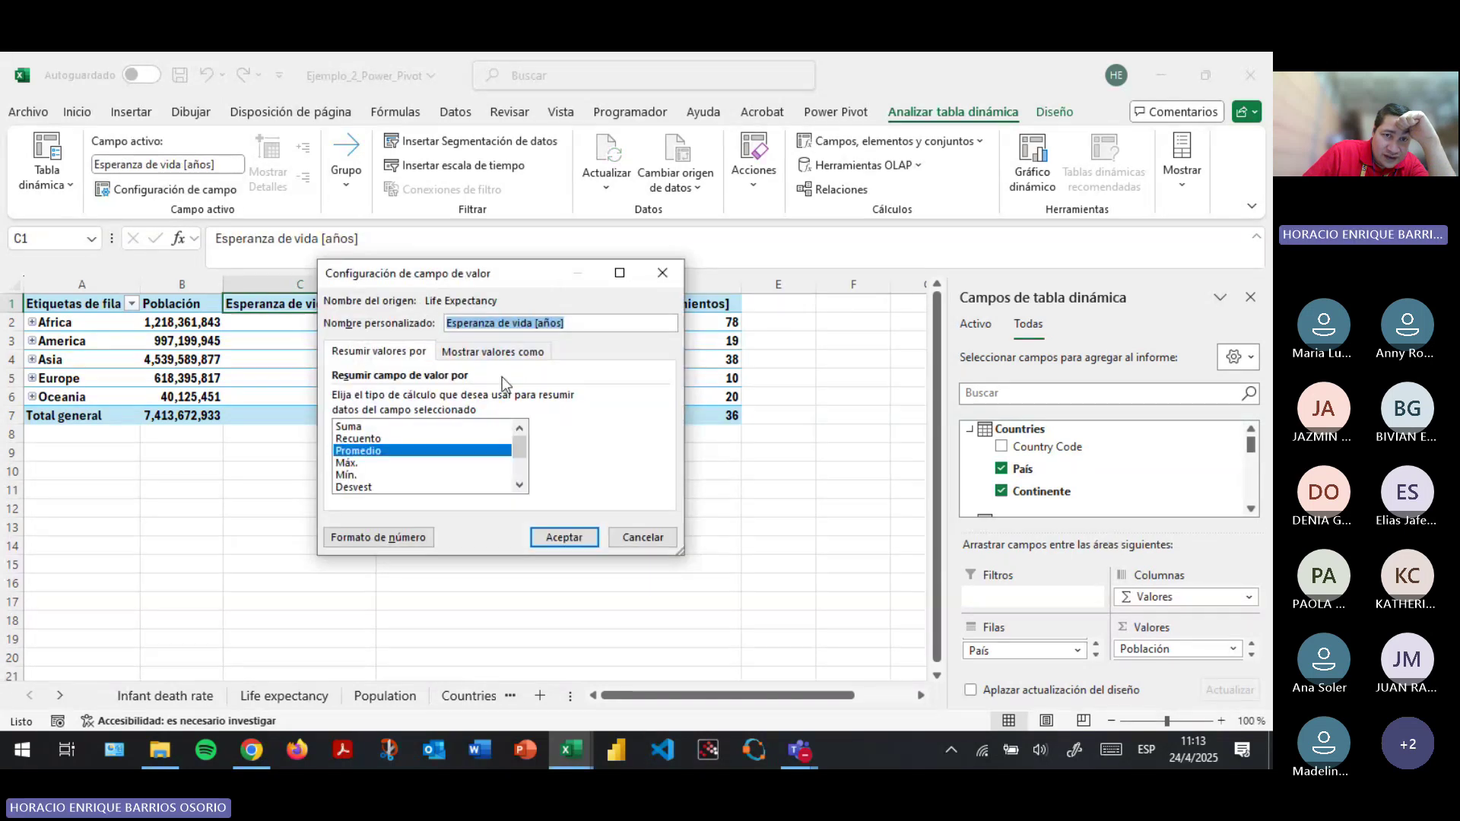
left_click(378, 537)
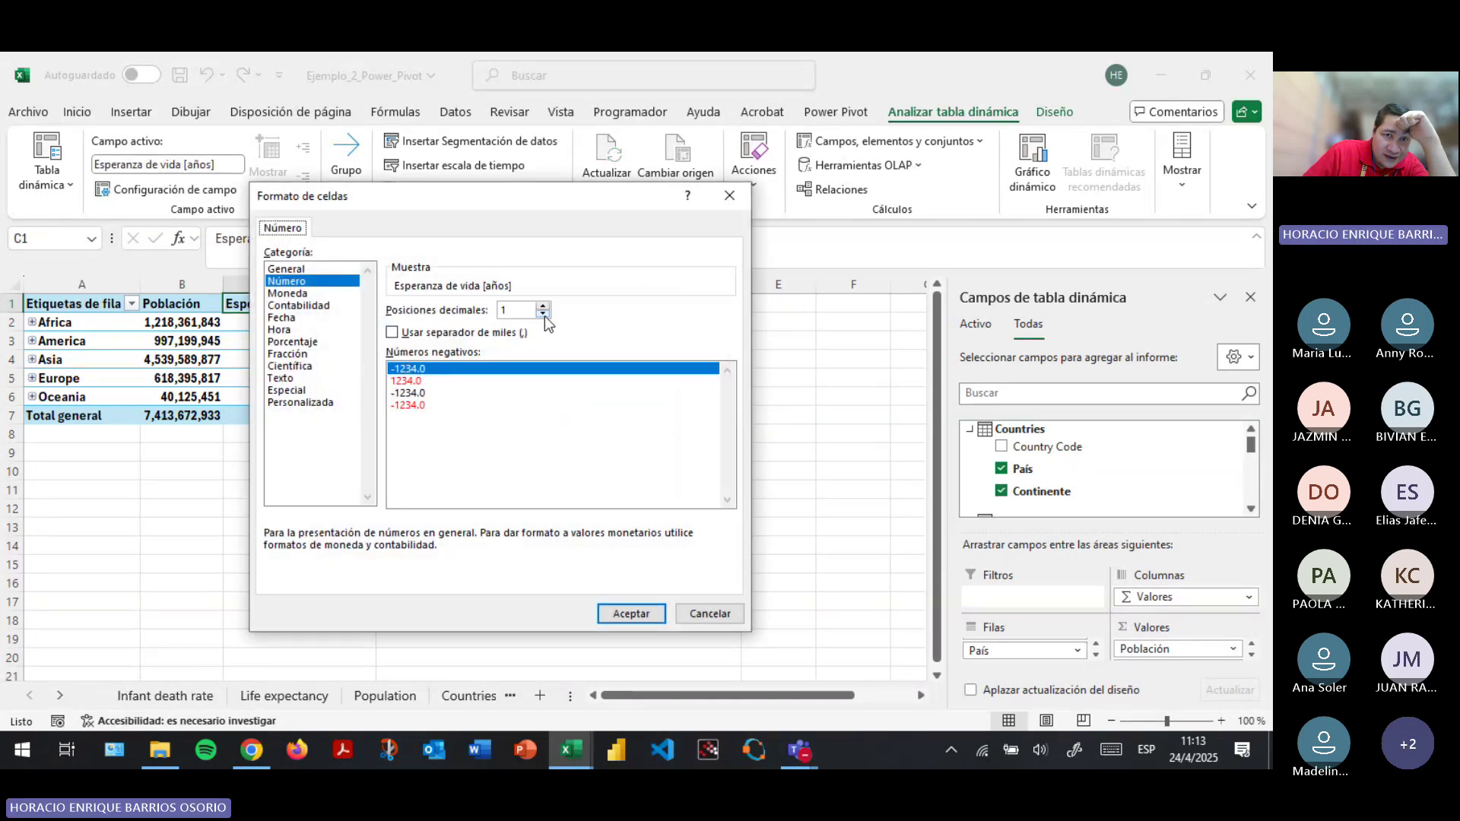
left_click(630, 612)
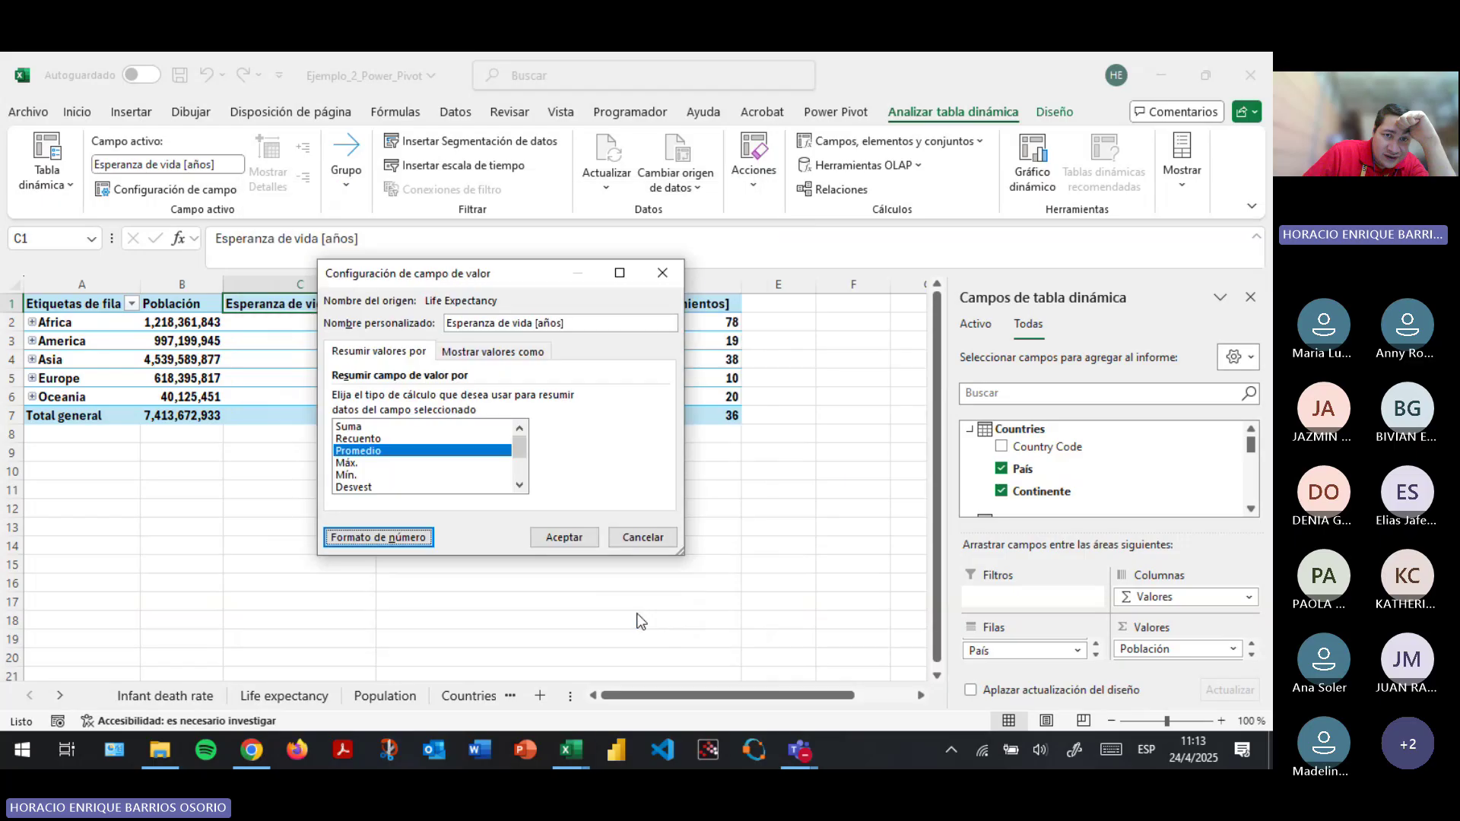
left_click(590, 542)
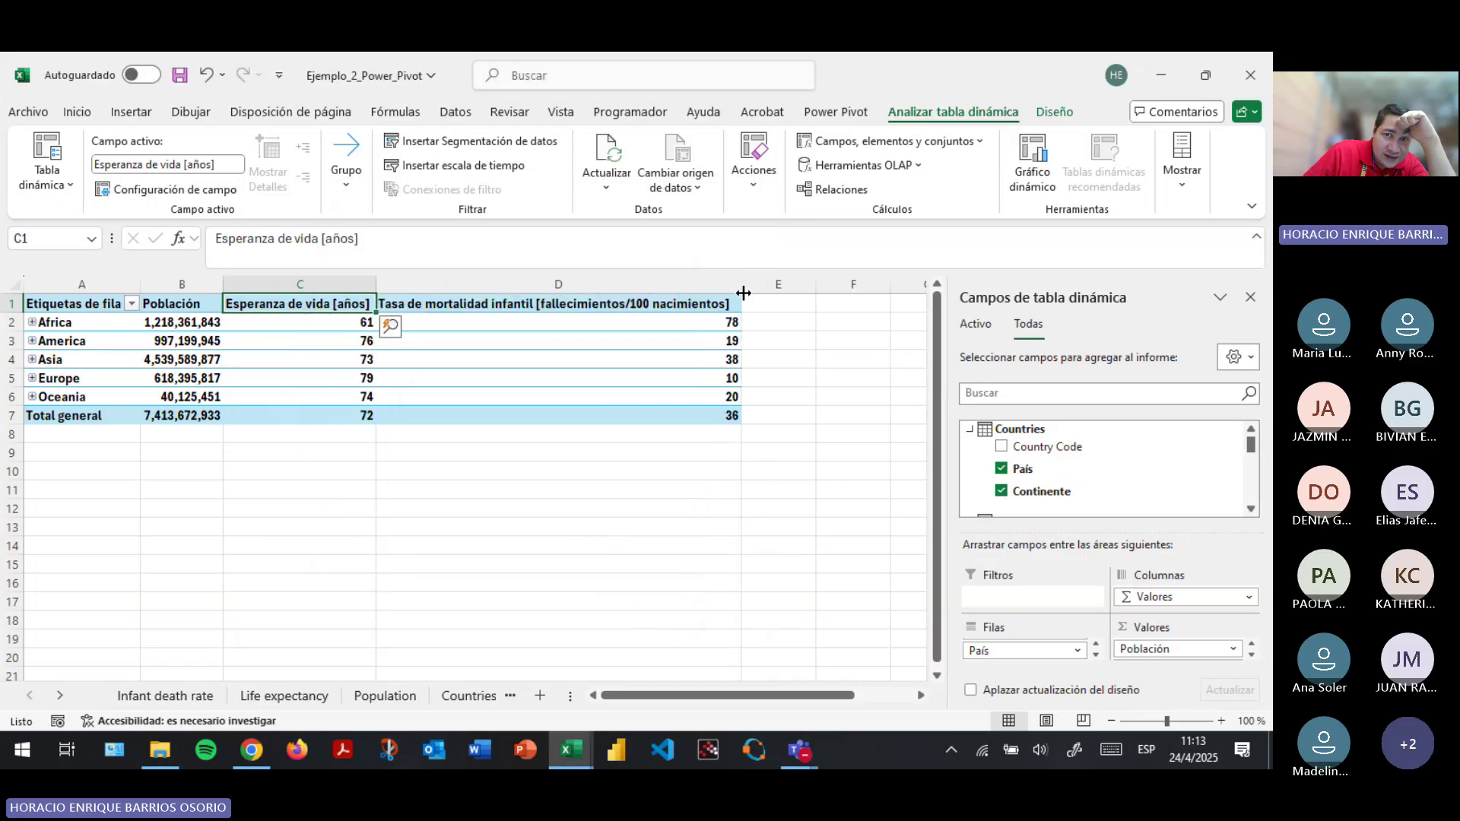
Narrow the infant mortality column D and make header row 1 taller.
left_click_drag(743, 292, 529, 285)
left_click_drag(11, 312, 11, 353)
left_click(391, 299)
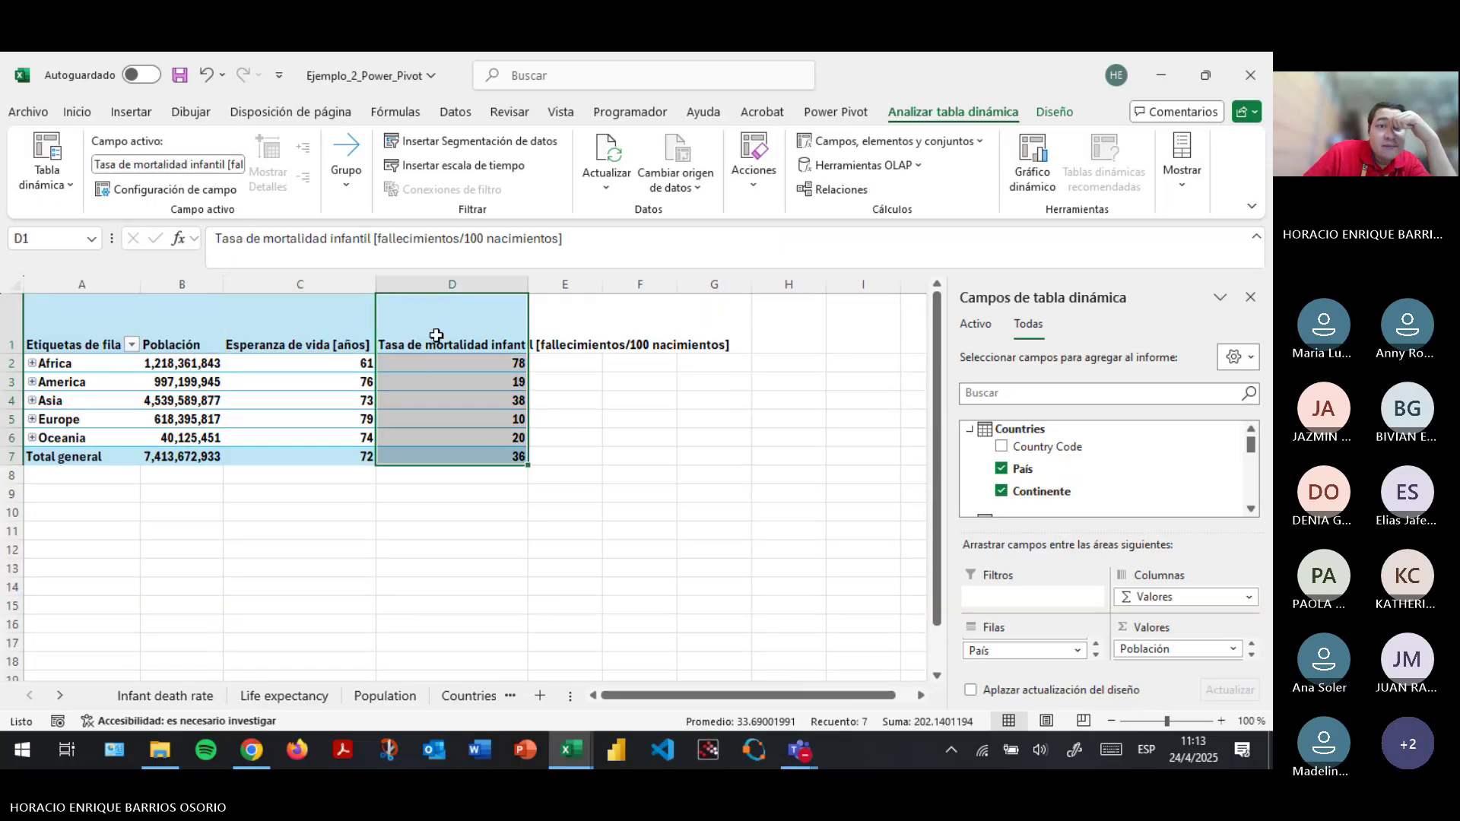
right_click(437, 335)
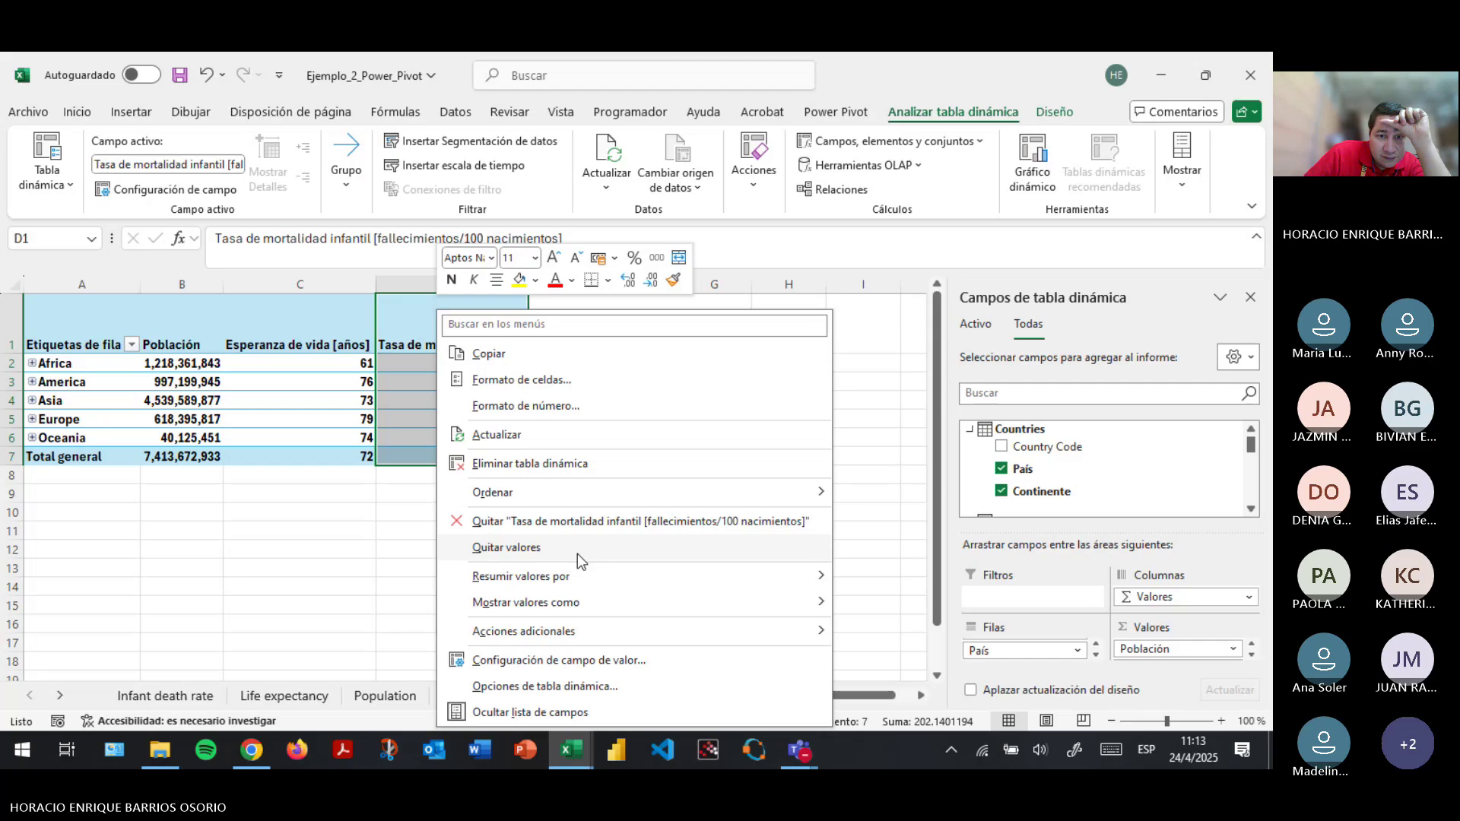
mouse_move(583, 588)
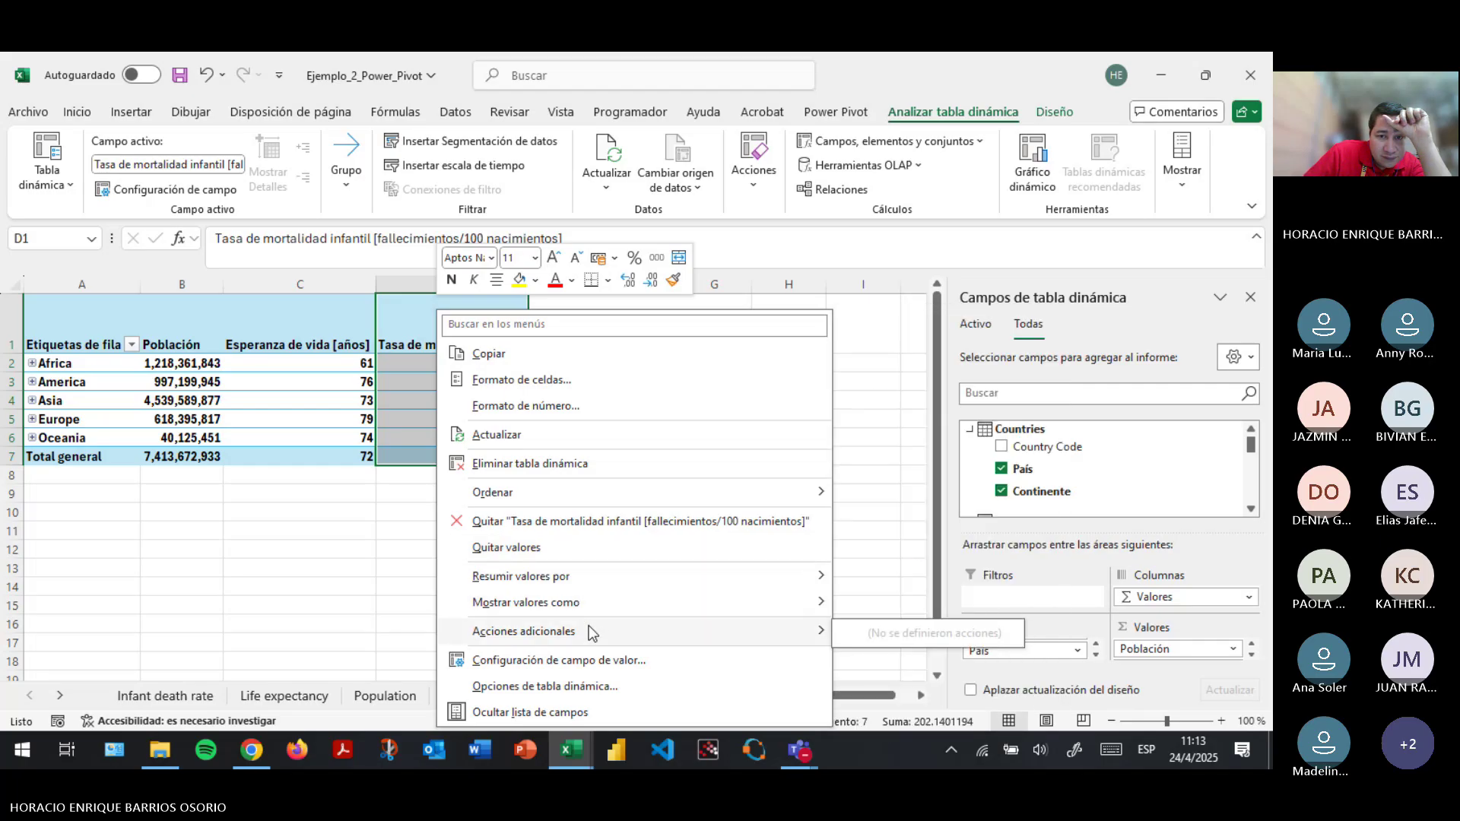
key("Escape")
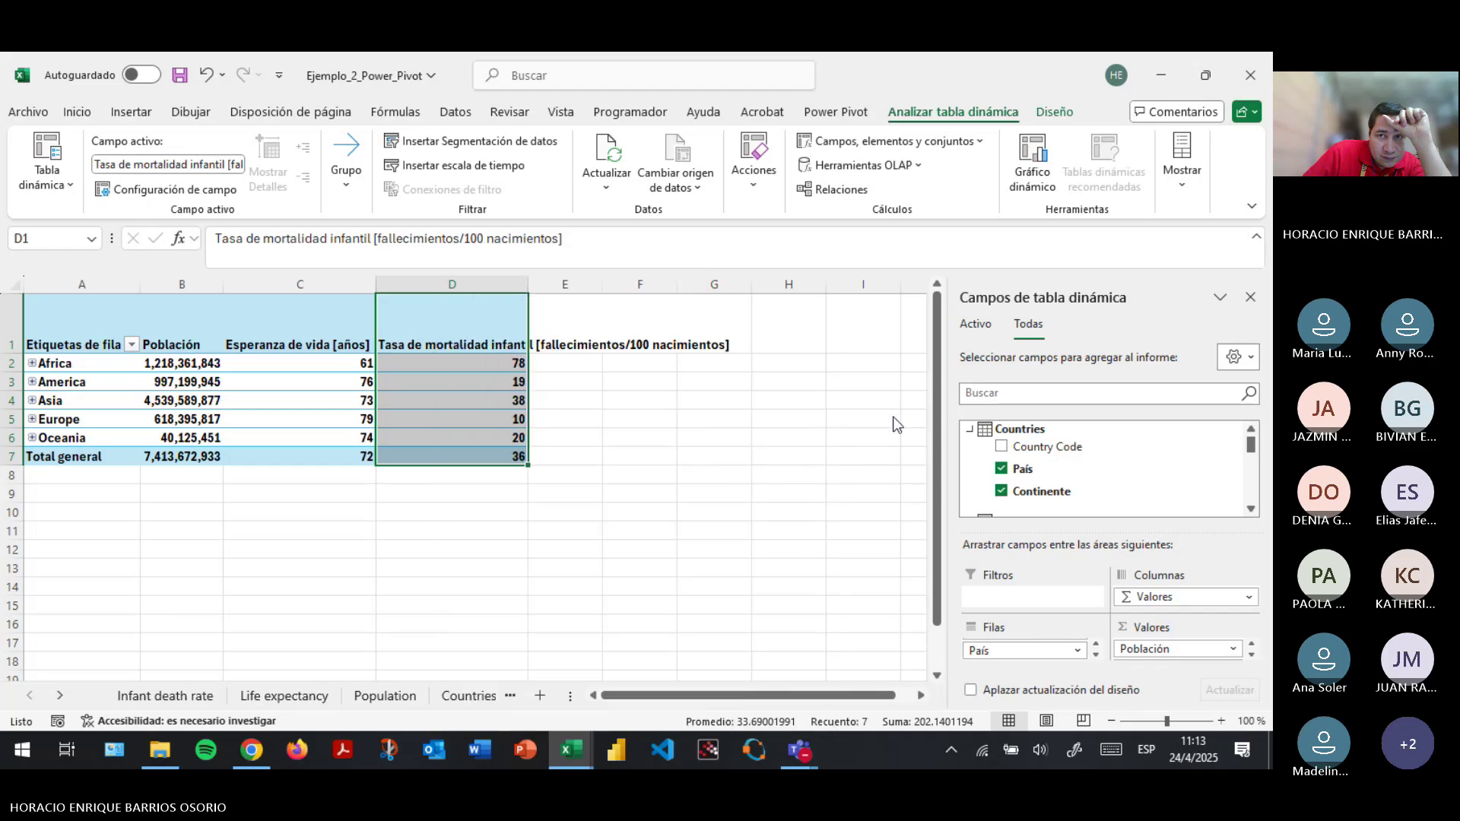
Wrap and vertically center the infant mortality header in D1, adjusting column D's width and row 1's height to fit the text.
mouse_move(528, 294)
left_mouse_down()
mouse_move(671, 295)
mouse_move(522, 303)
left_mouse_up()
left_click(79, 114)
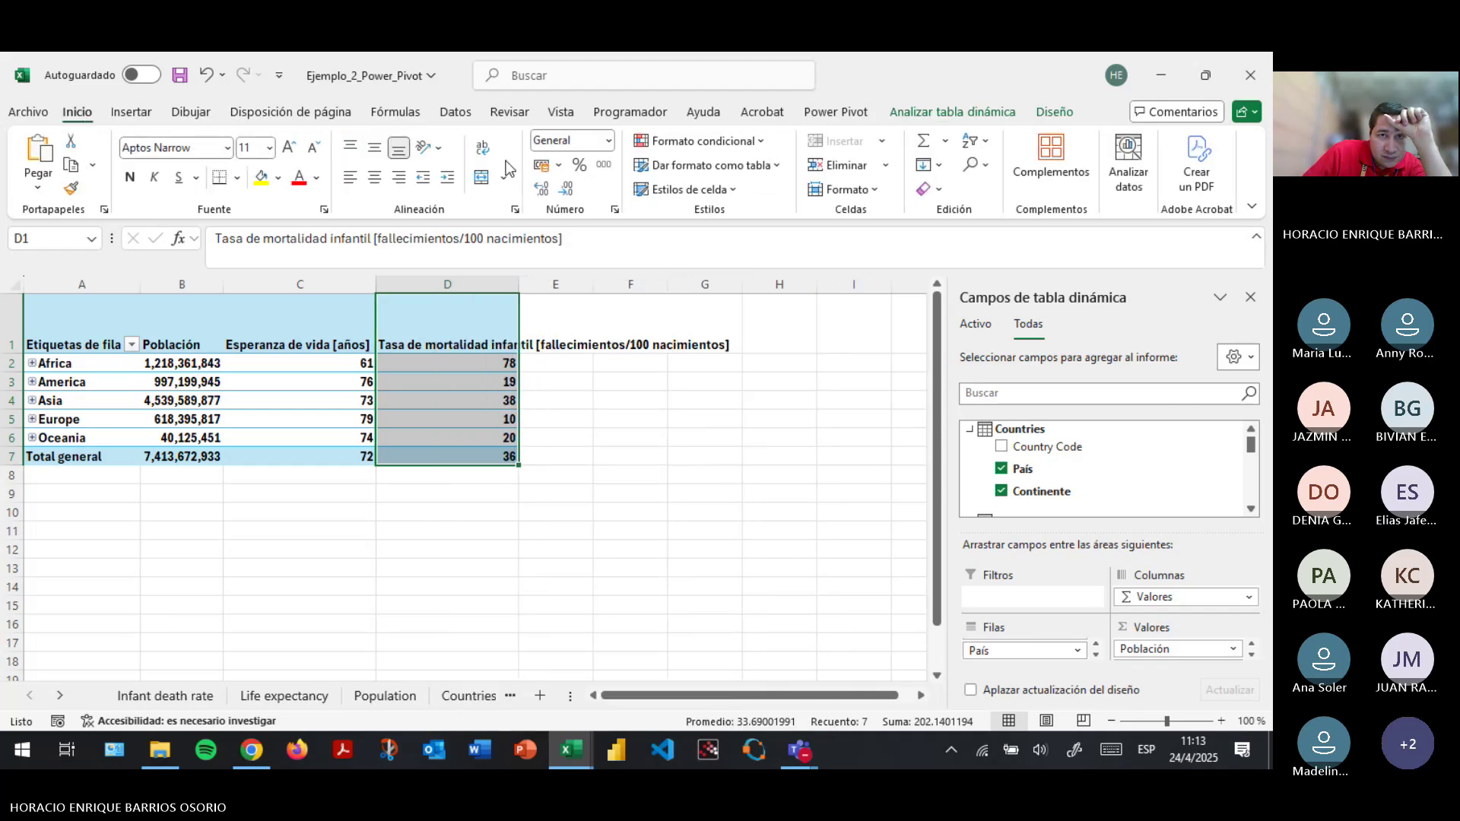
left_click(481, 152)
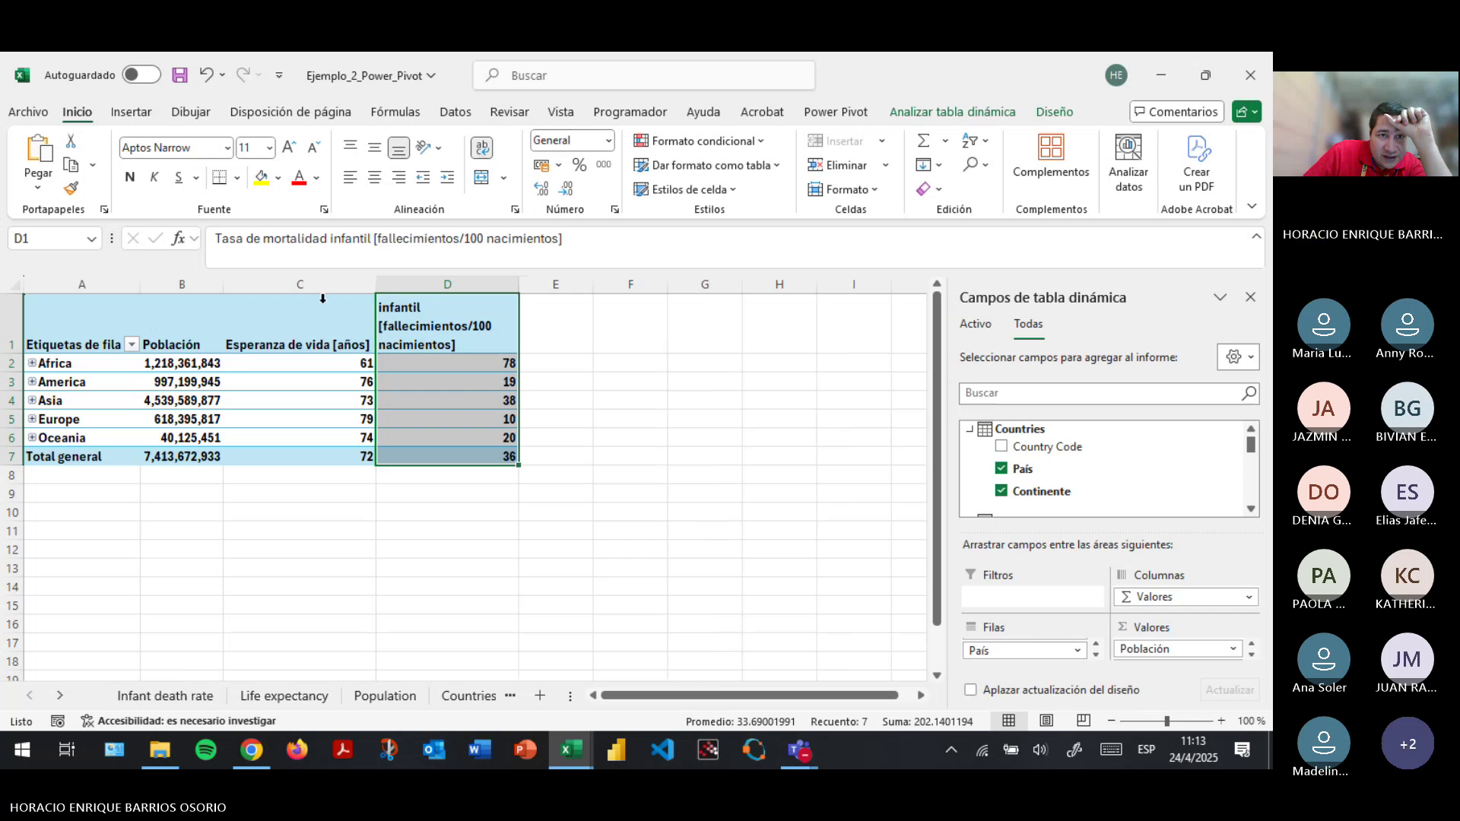
left_click(376, 151)
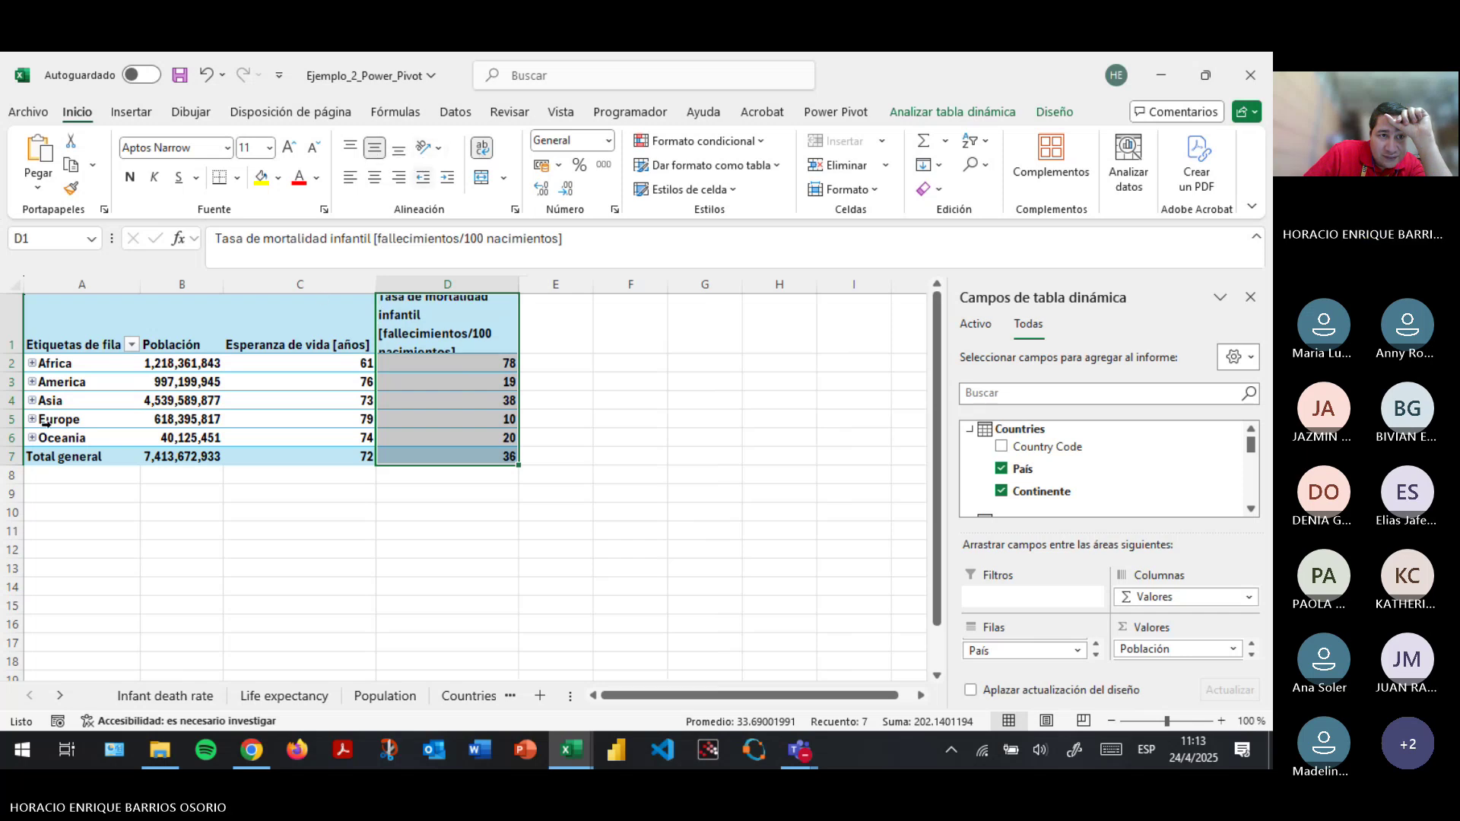
left_click_drag(11, 354, 11, 381)
Center the Población and Esperanza de vida [años] headers vertically and horizontally, and center the infant mortality header horizontally.
left_click_drag(152, 335, 262, 335)
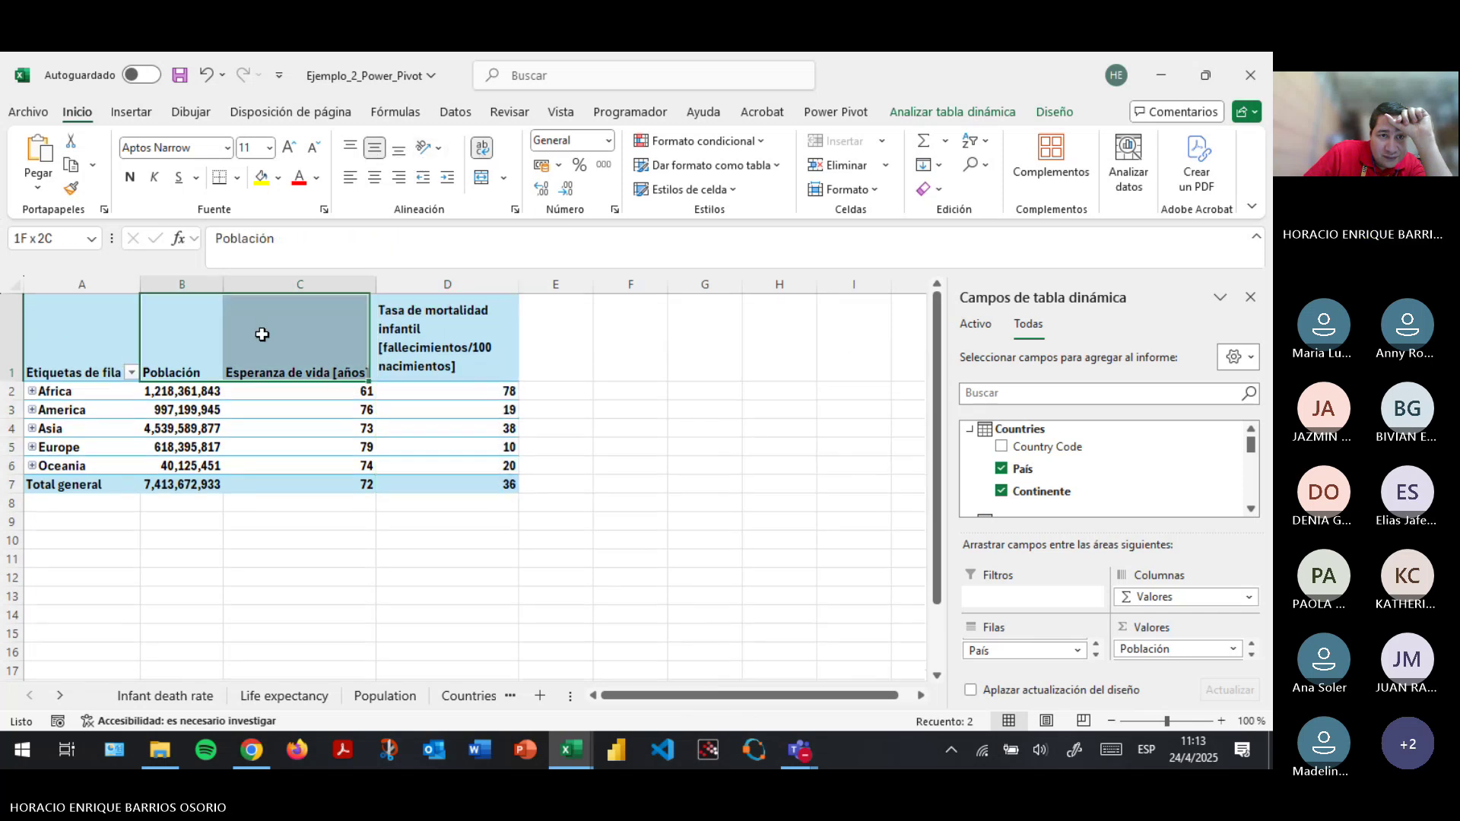
left_click(374, 149)
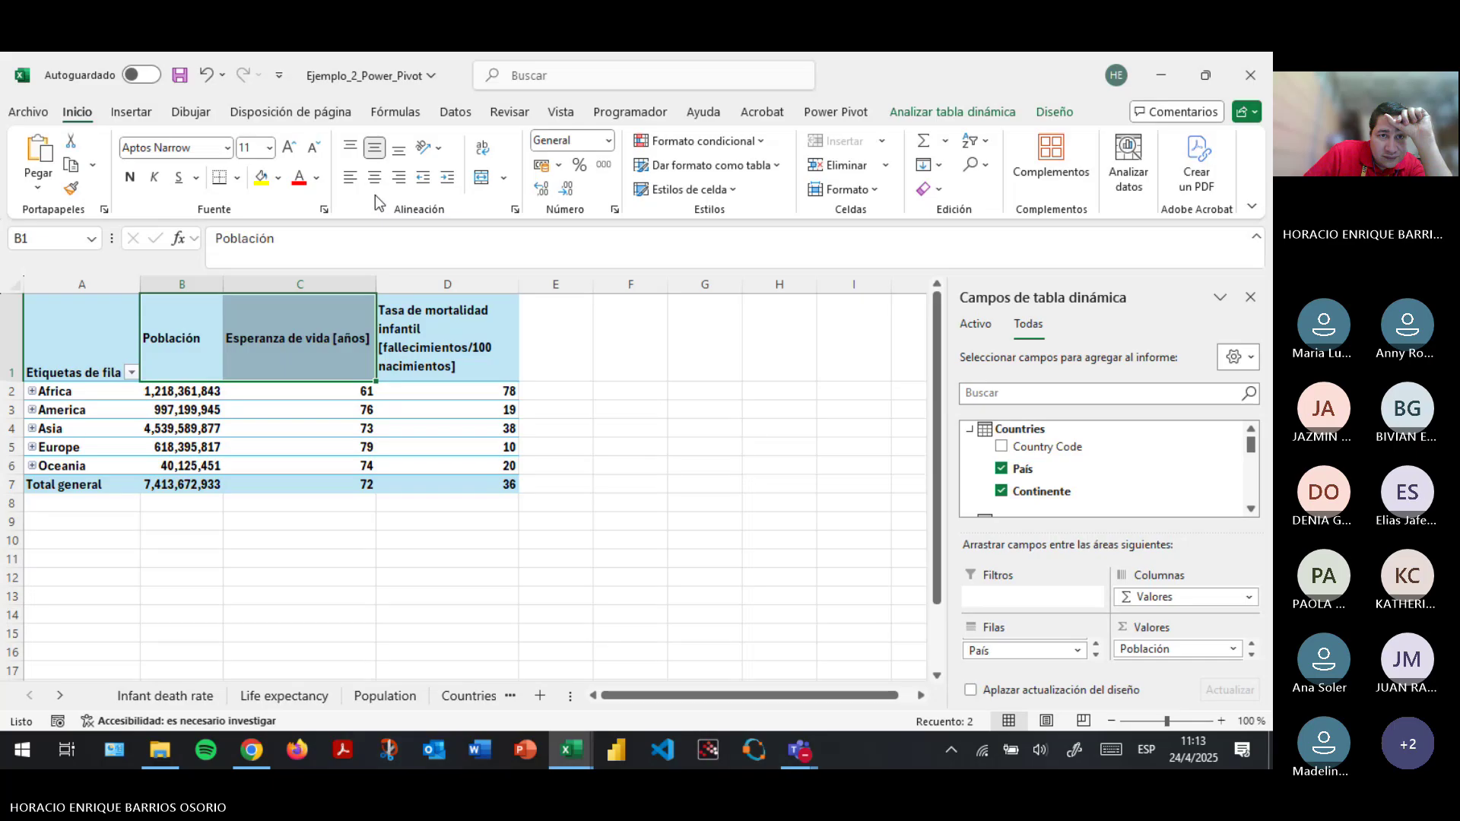
left_click(374, 177)
left_click(433, 319)
left_click(374, 177)
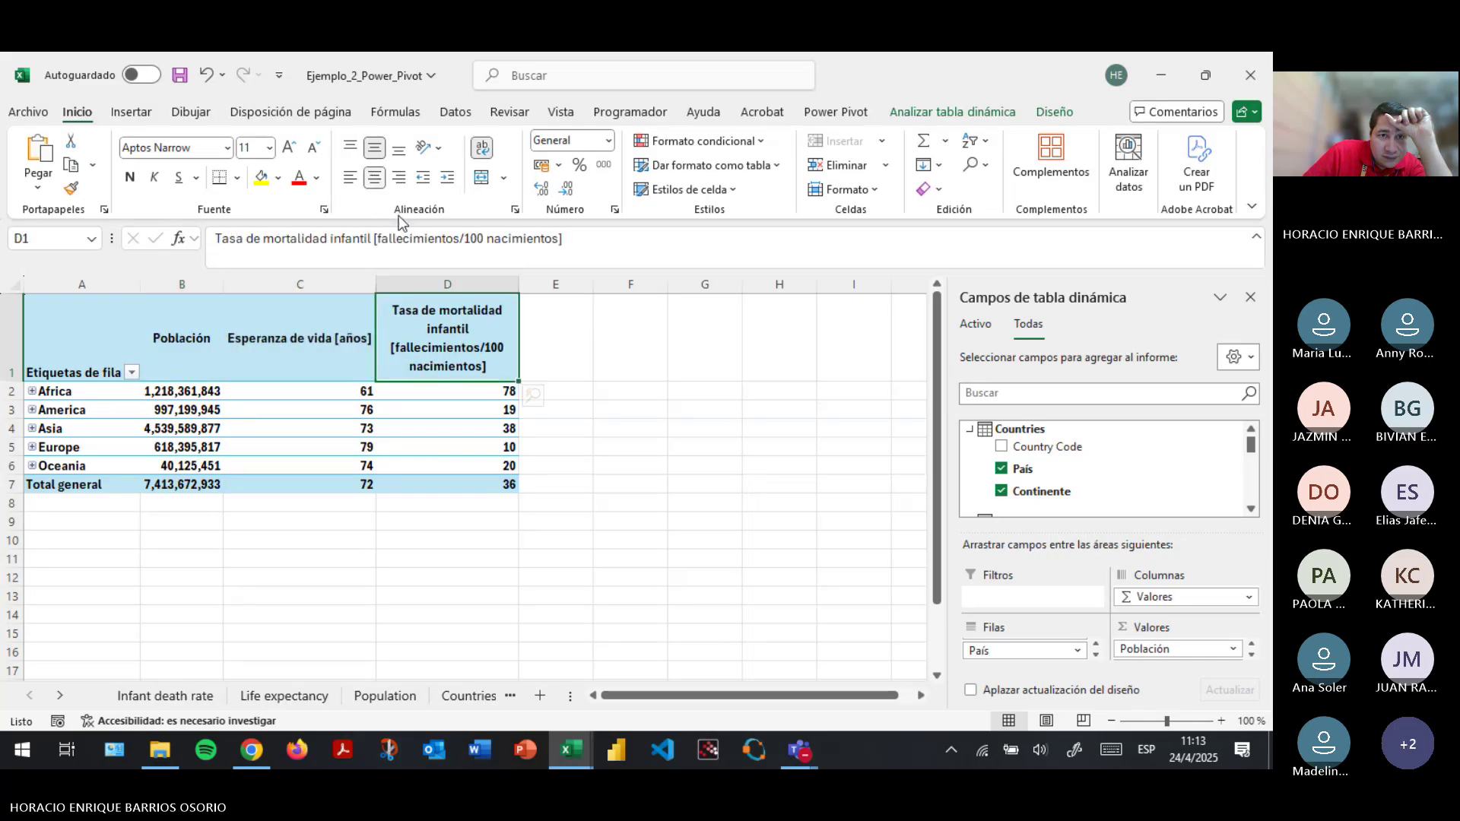
Save the workbook with the formatted pivot table.
left_click(616, 319)
left_click(464, 428)
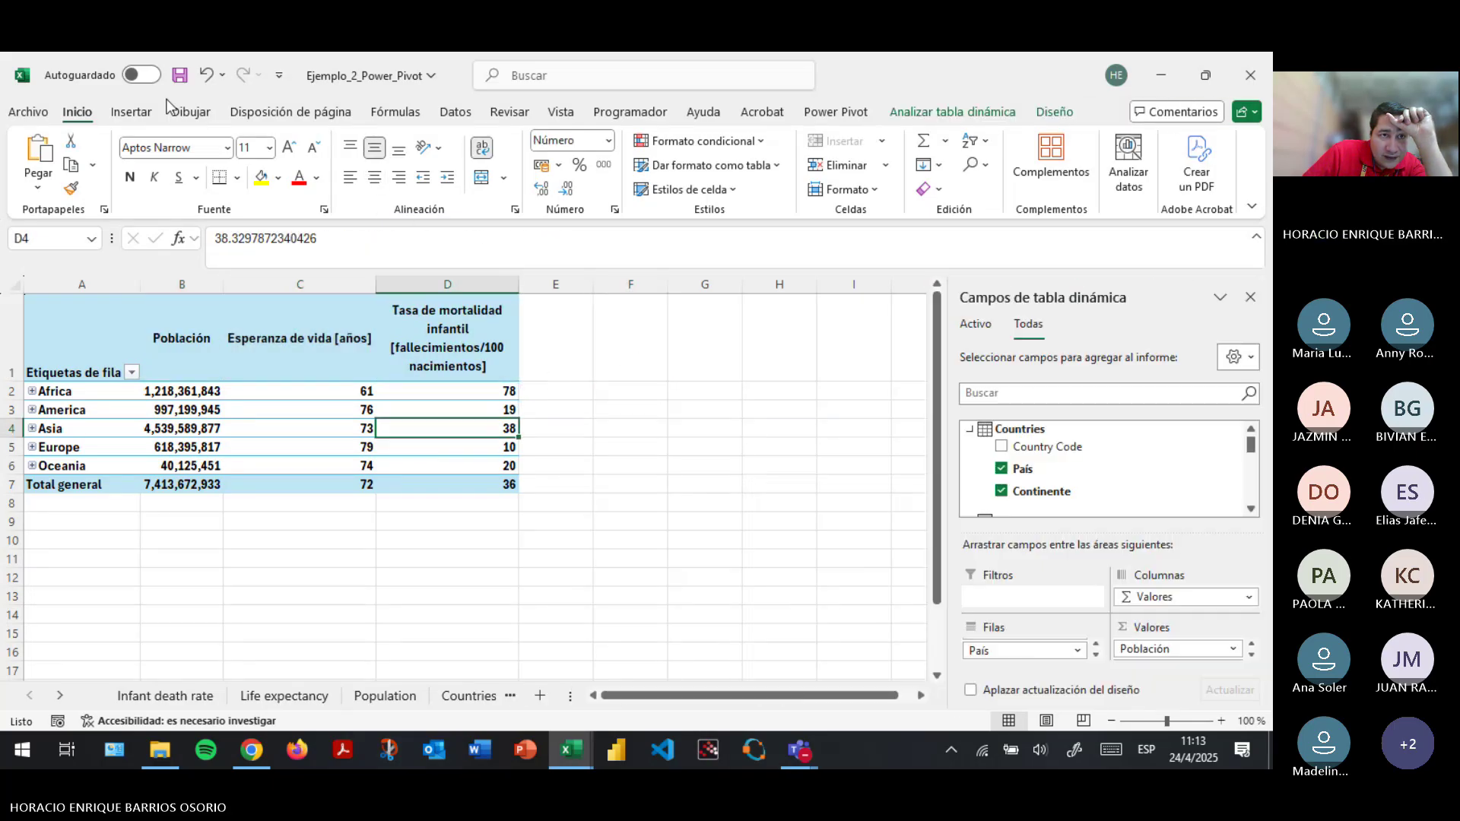
left_click(179, 75)
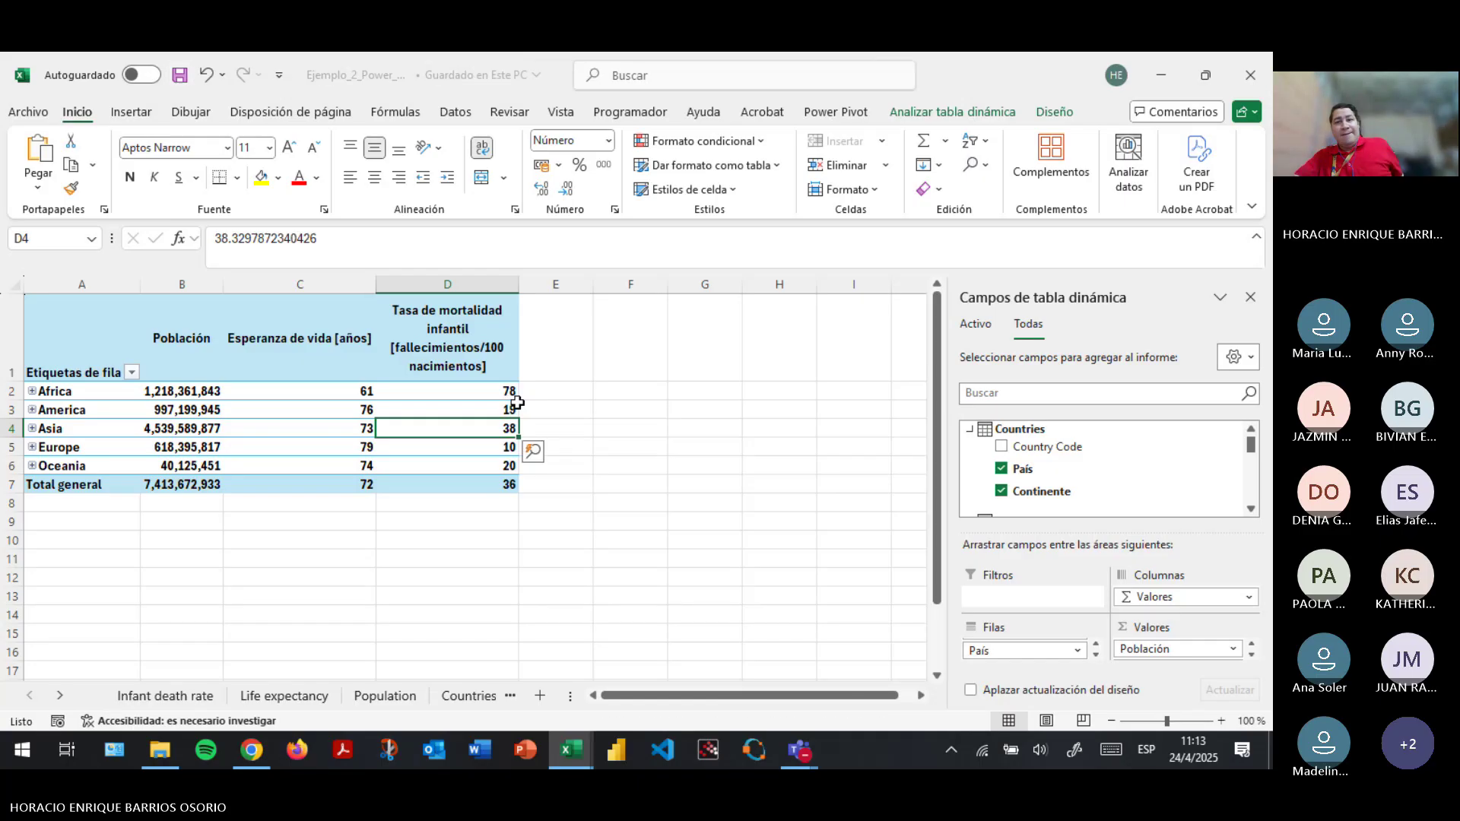
mouse_move(517, 402)
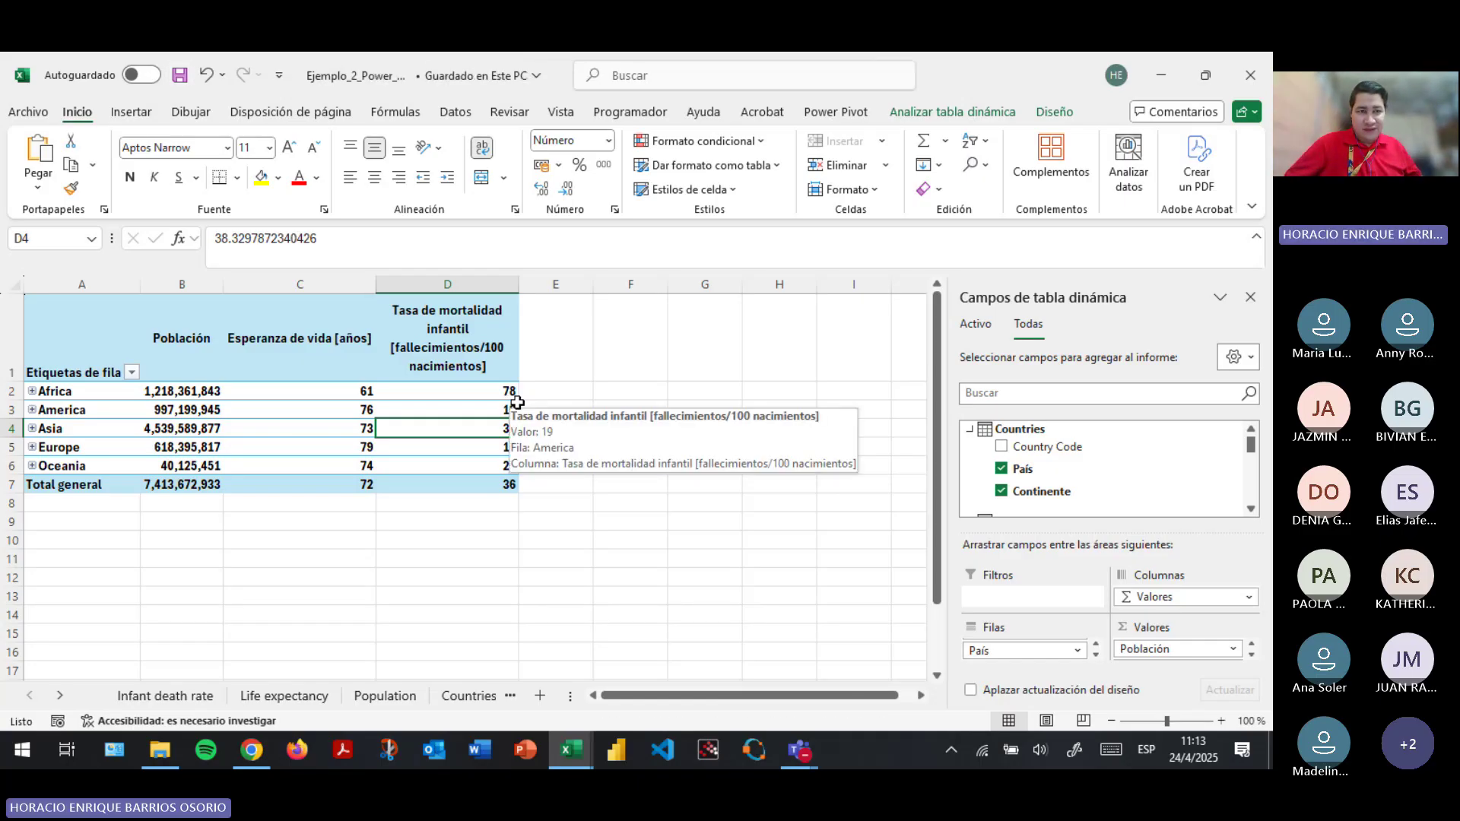
left_click(601, 428)
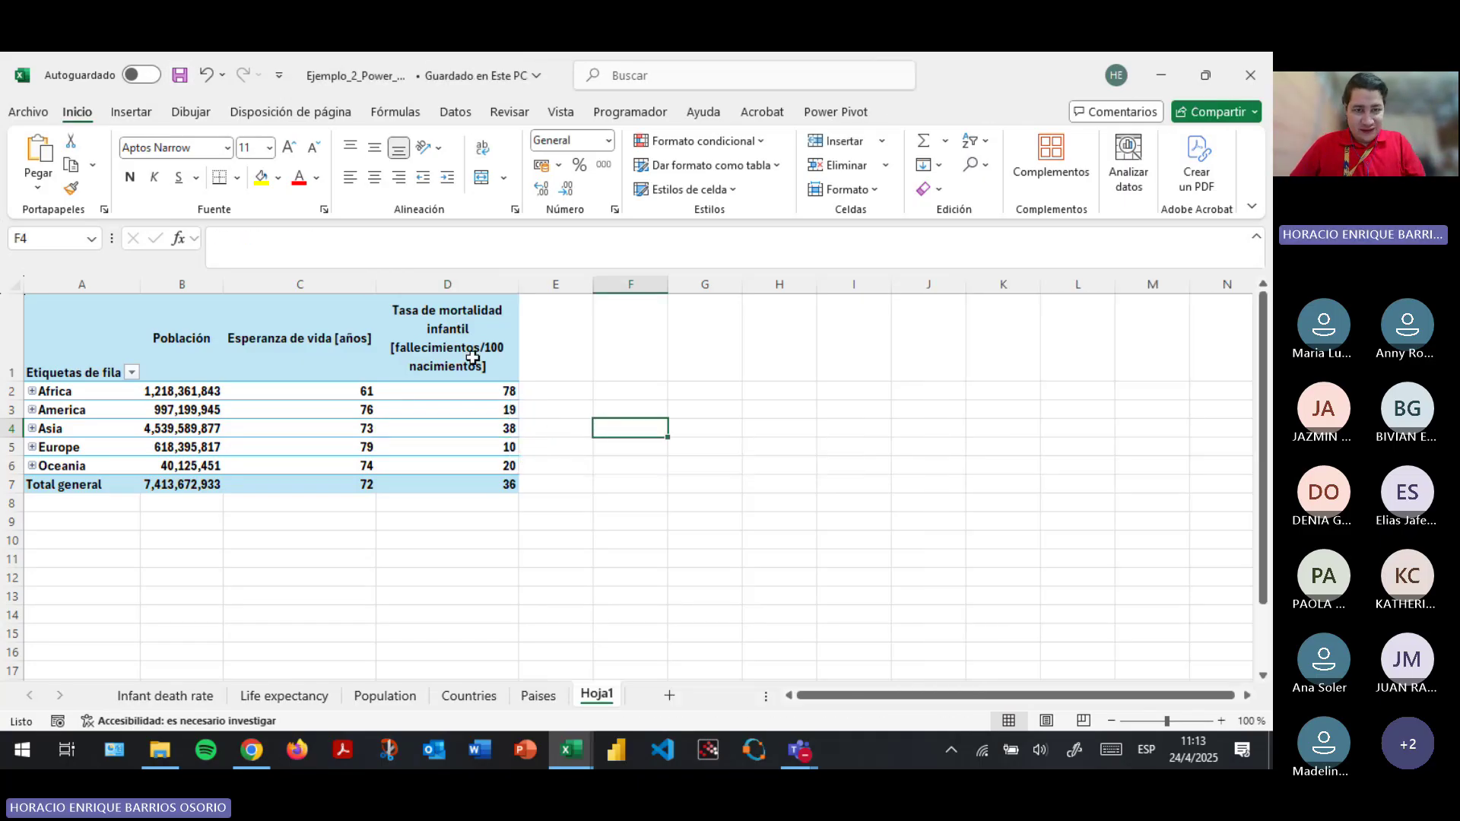
left_click(472, 357)
Switch to the Power Pivot window with the diagram of the data model's table relationships.
key("alt+Tab")
key("alt+Tab")
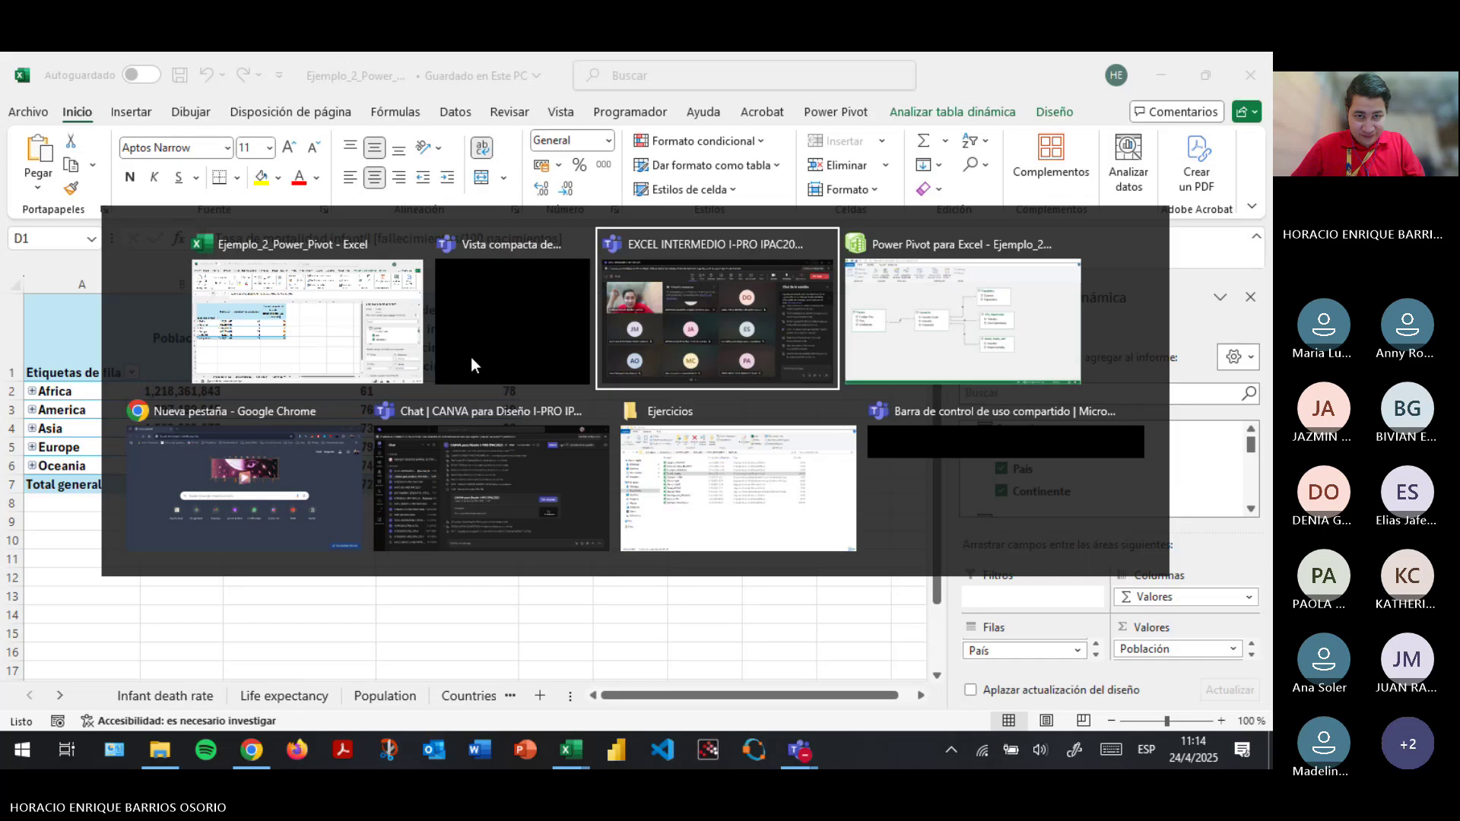
key("alt+Tab")
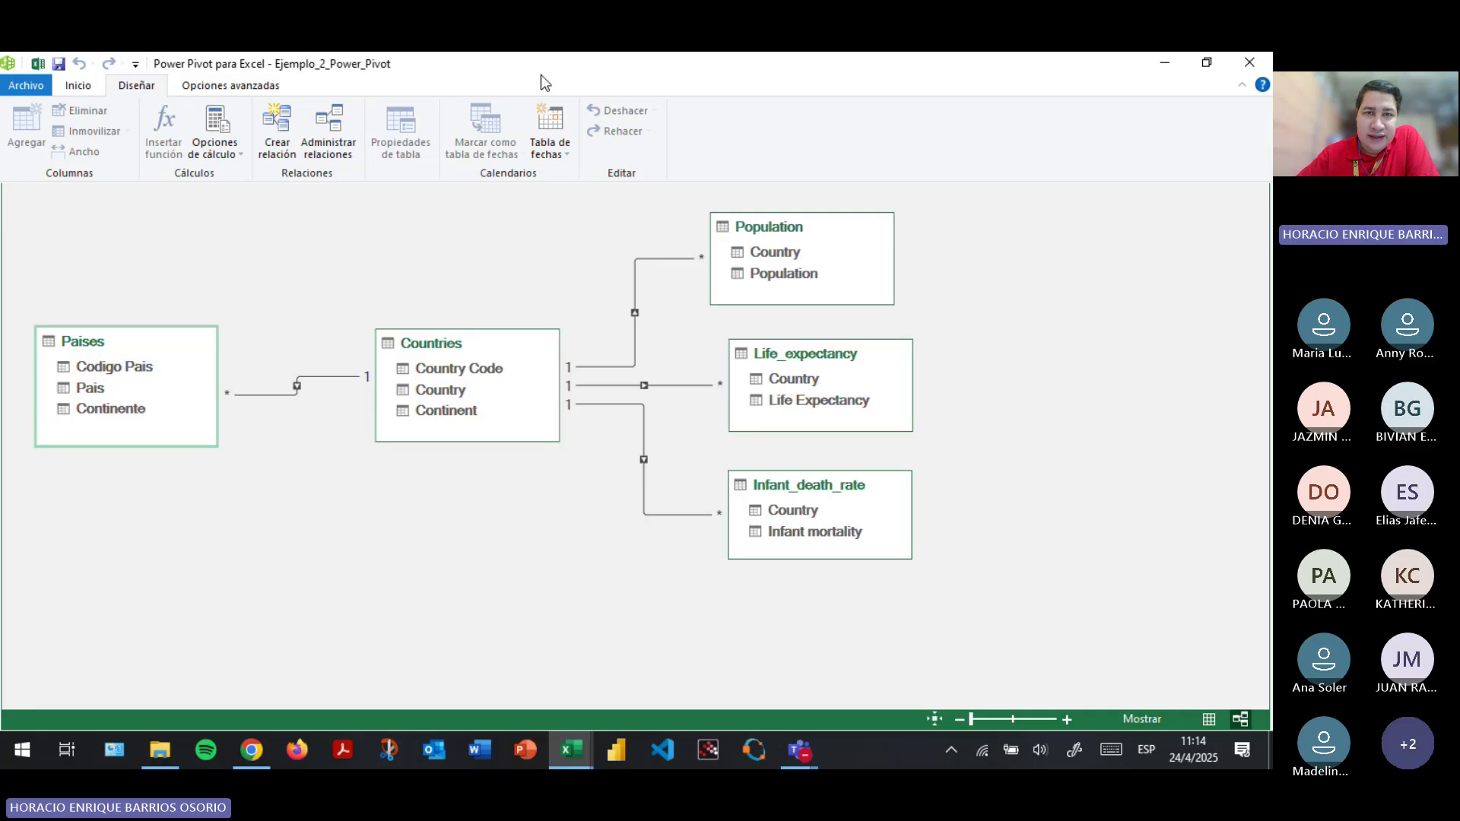
left_click(387, 90)
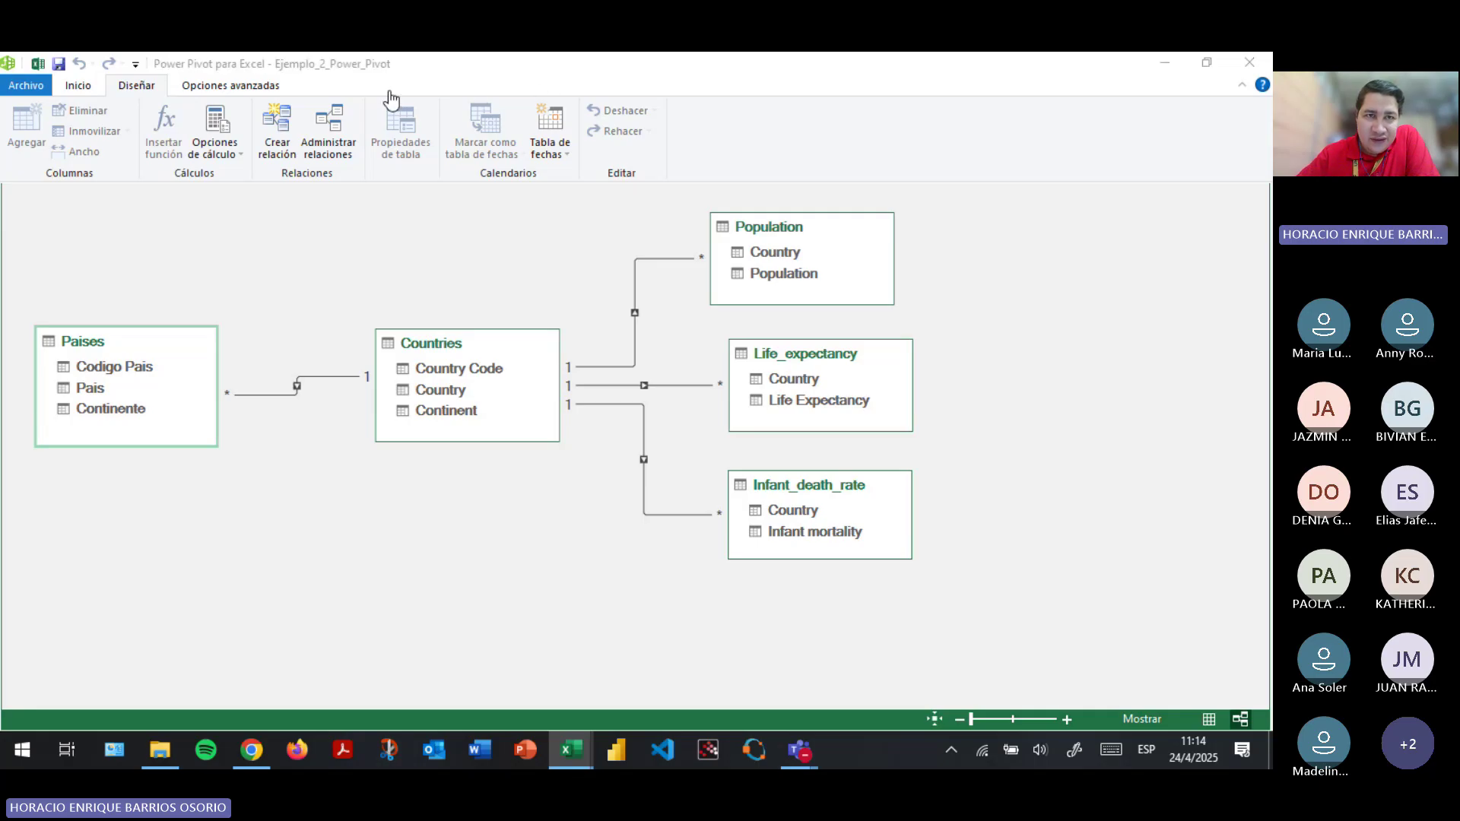
Return from the Power Pivot relationship diagram to the pivot table worksheet in Excel.
left_click(544, 245)
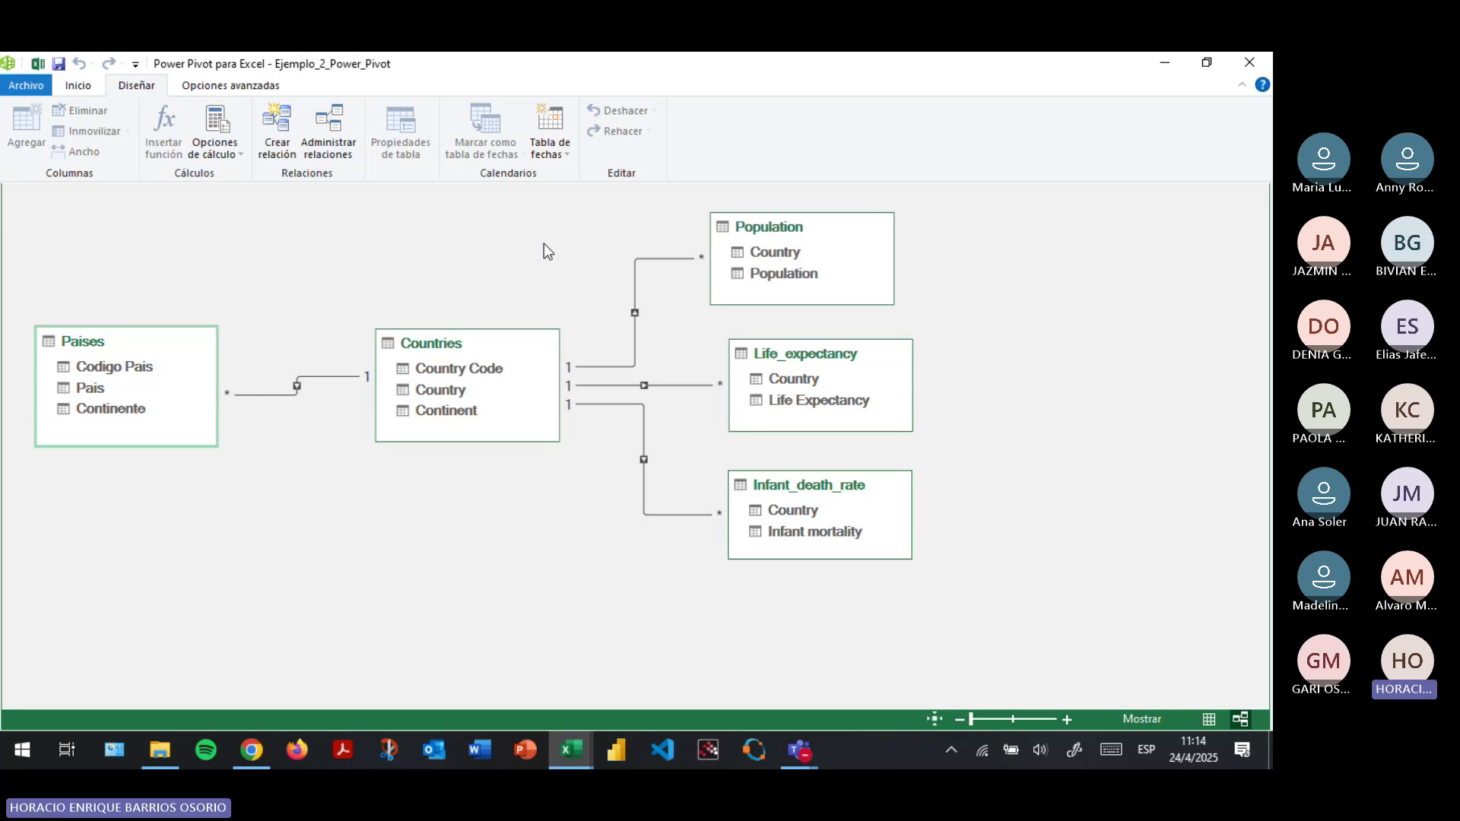
left_click(78, 87)
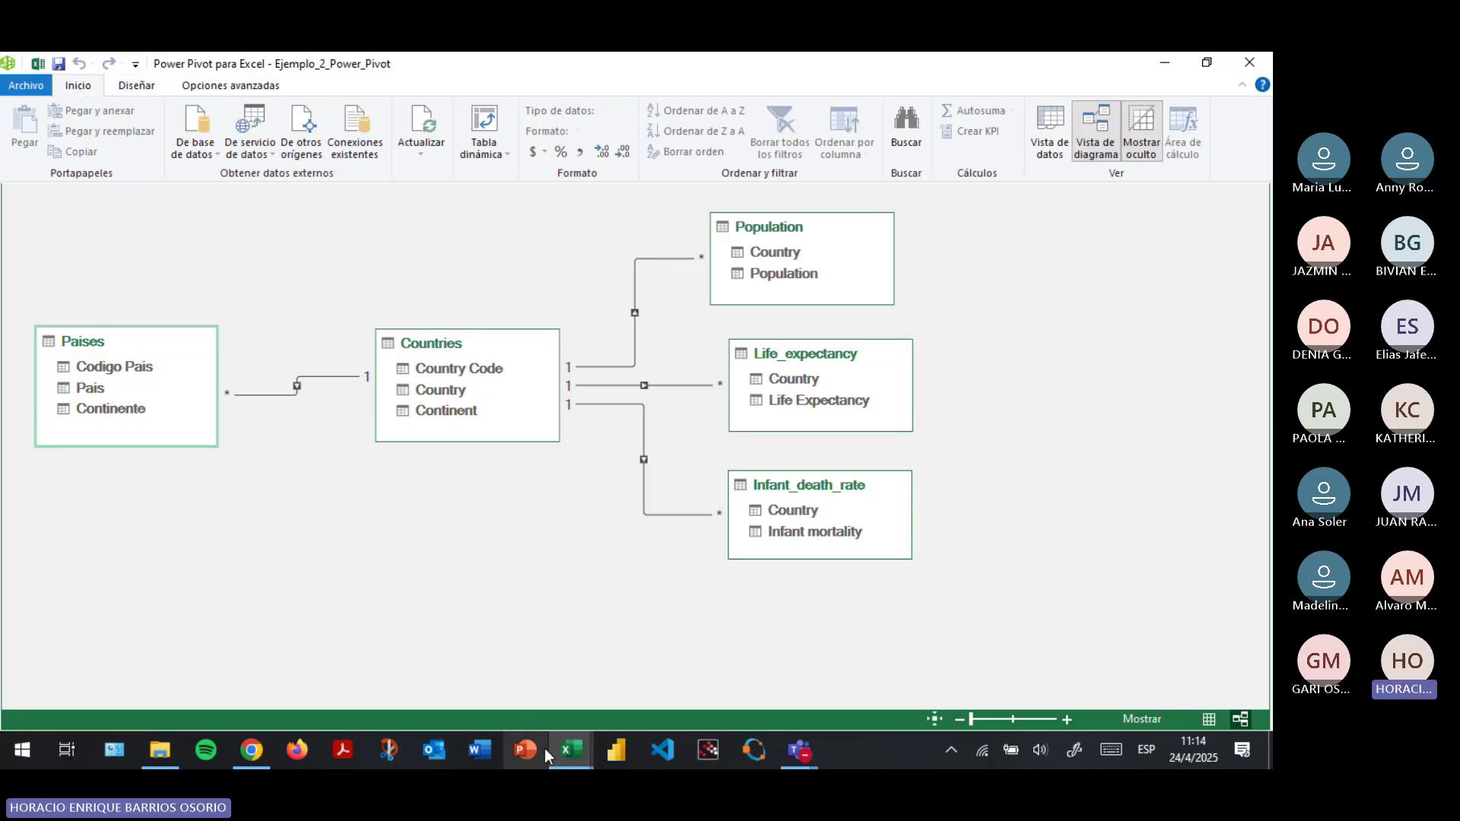
mouse_move(544, 748)
left_click(508, 670)
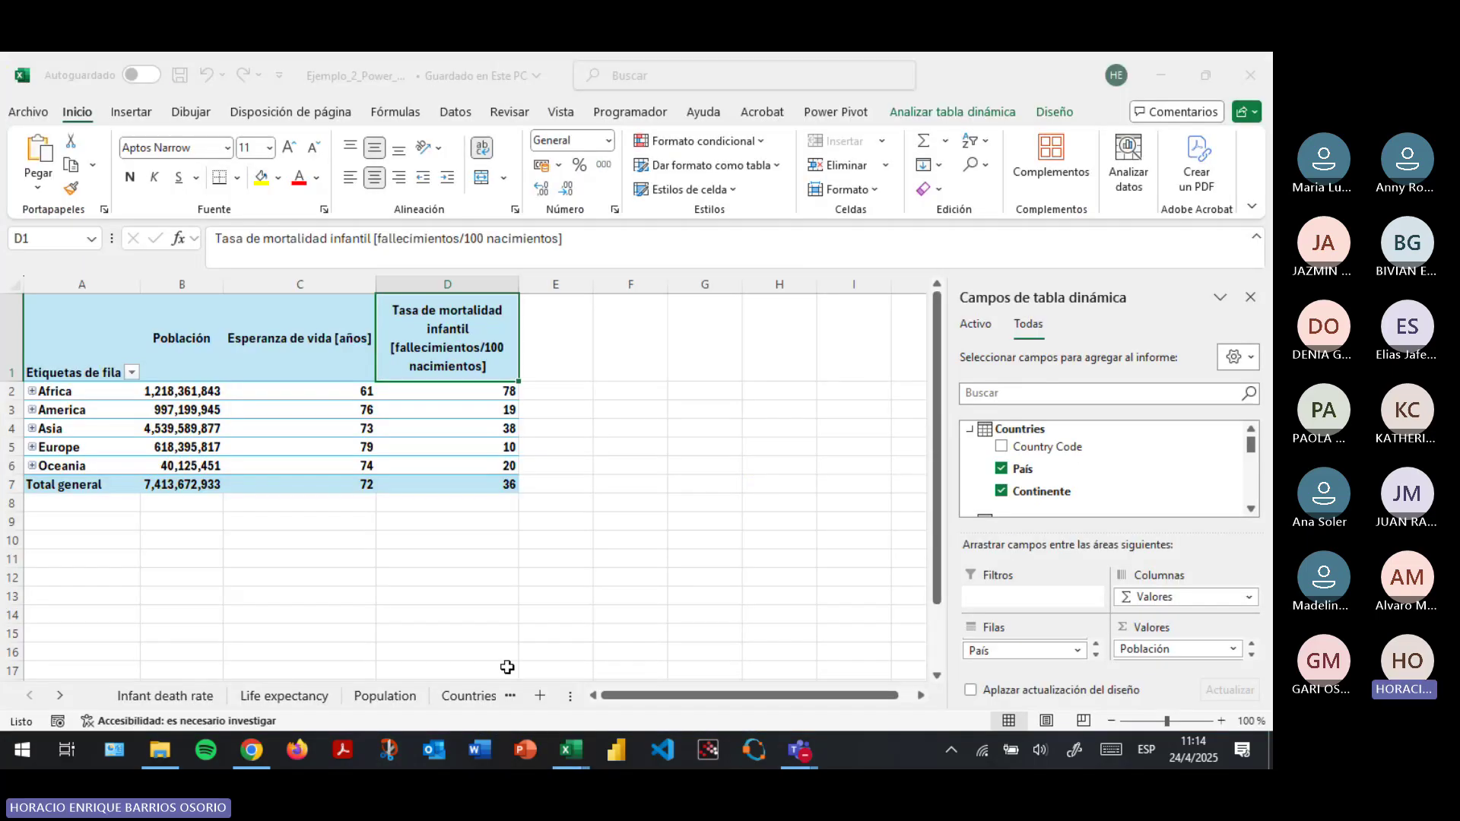
Expand the Africa, Oceania, Europe, Asia and America groups in the pivot table to list their countries.
left_click(32, 391)
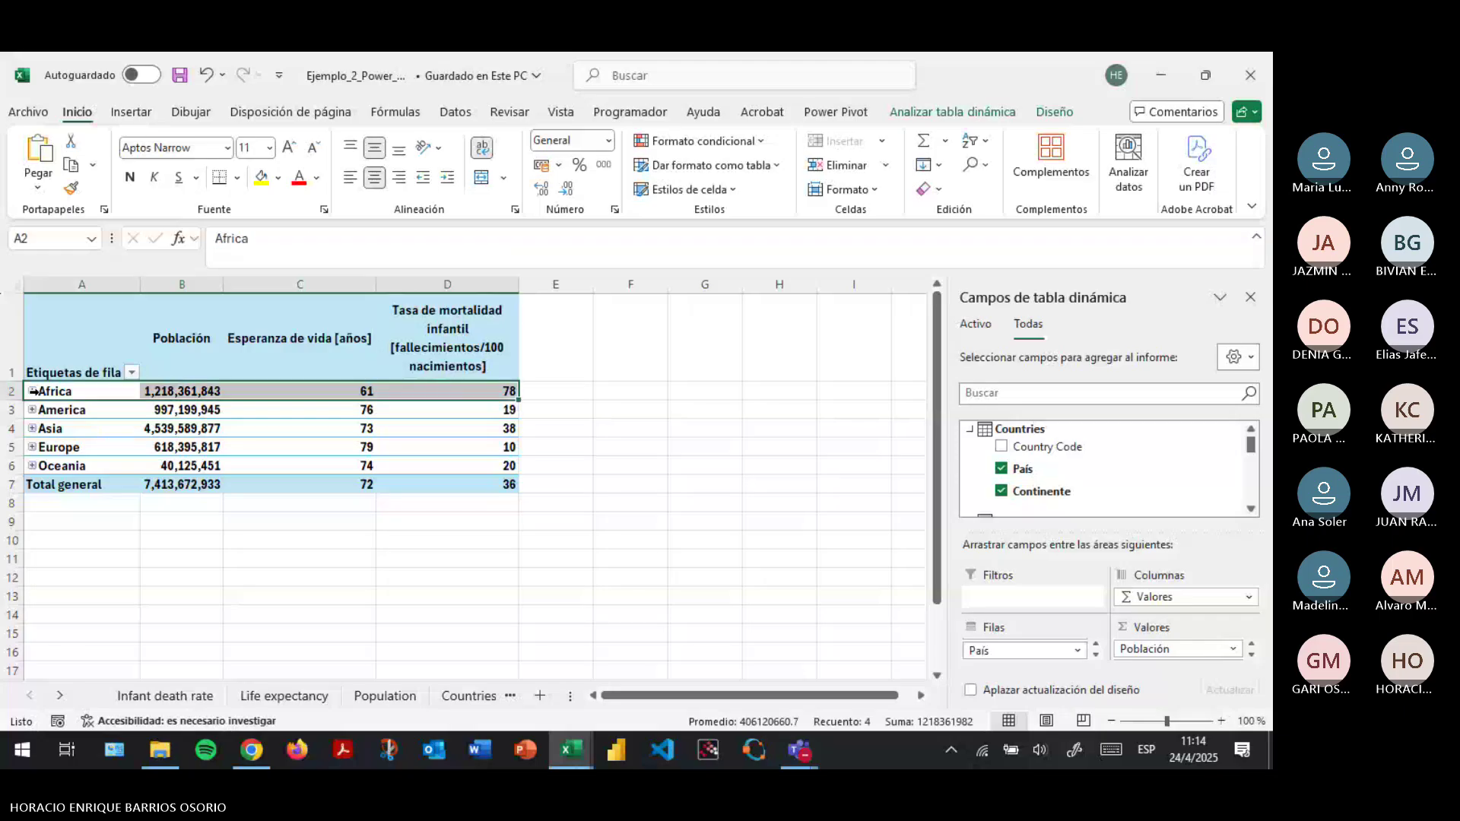
scroll(64, 392, "down", 15)
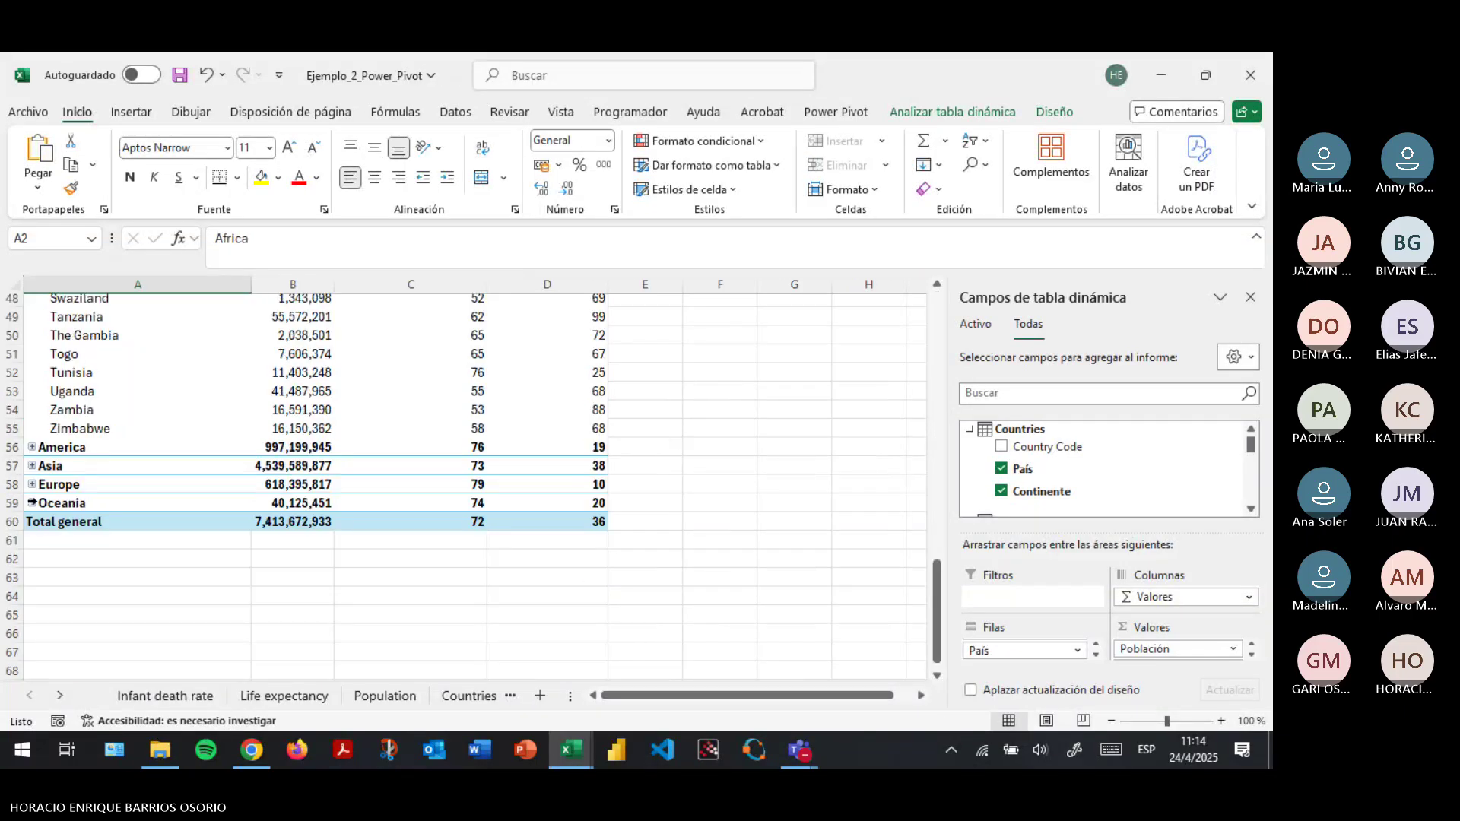
left_click(32, 503)
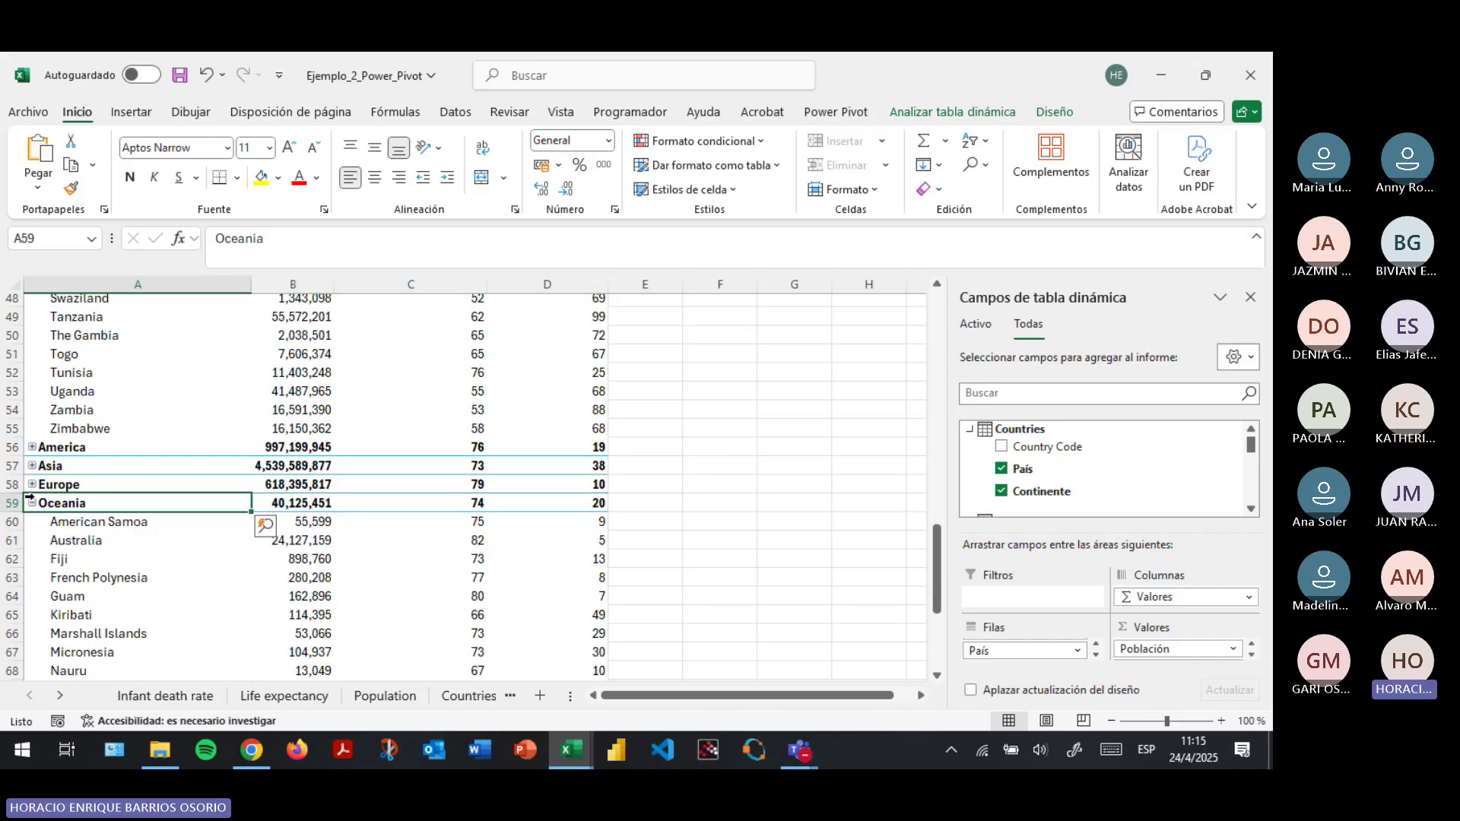
left_click(32, 484)
left_click(32, 465)
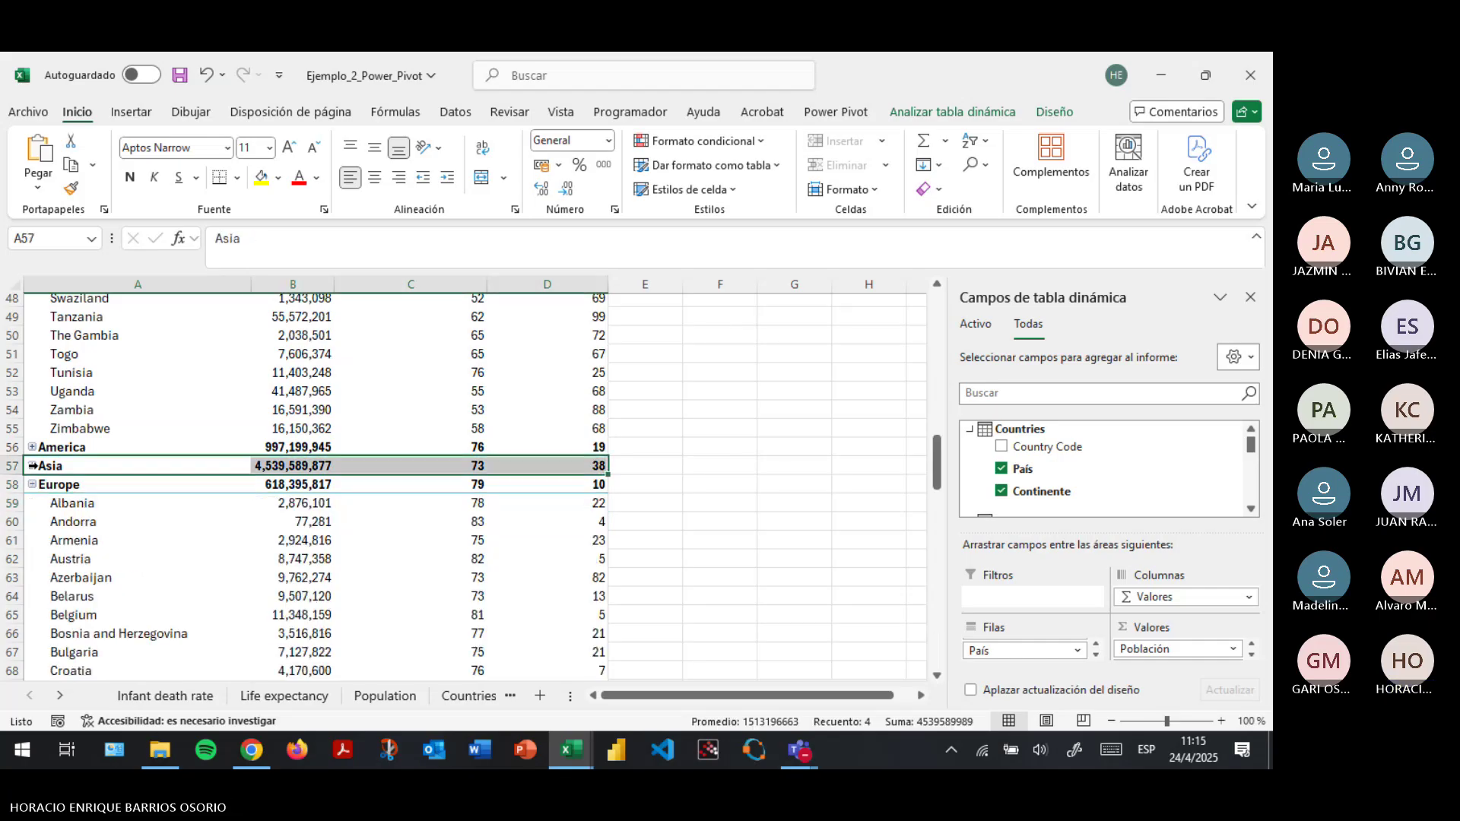
left_click(32, 465)
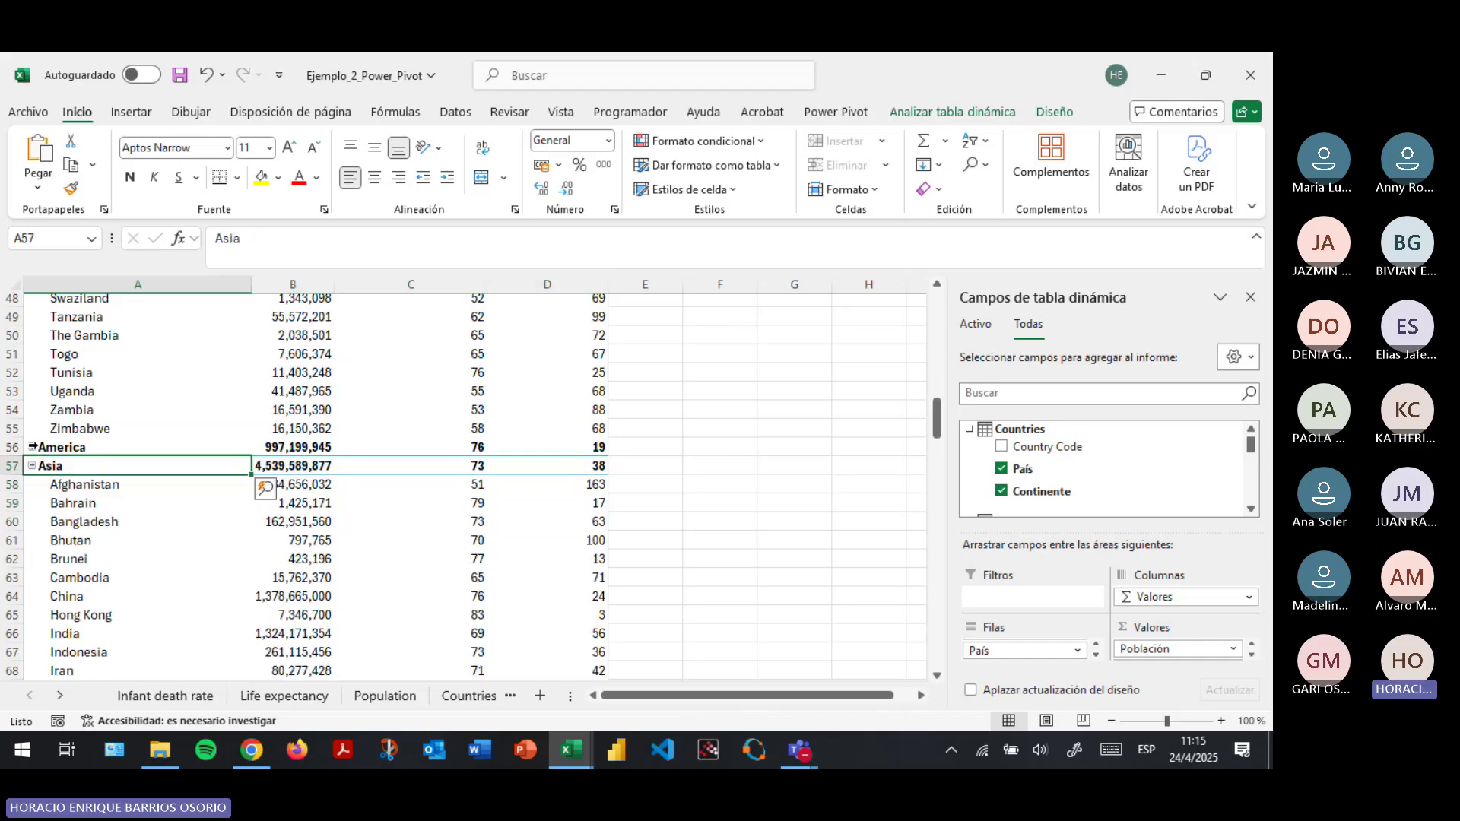
left_click(32, 447)
scroll(316, 409, "up", 15)
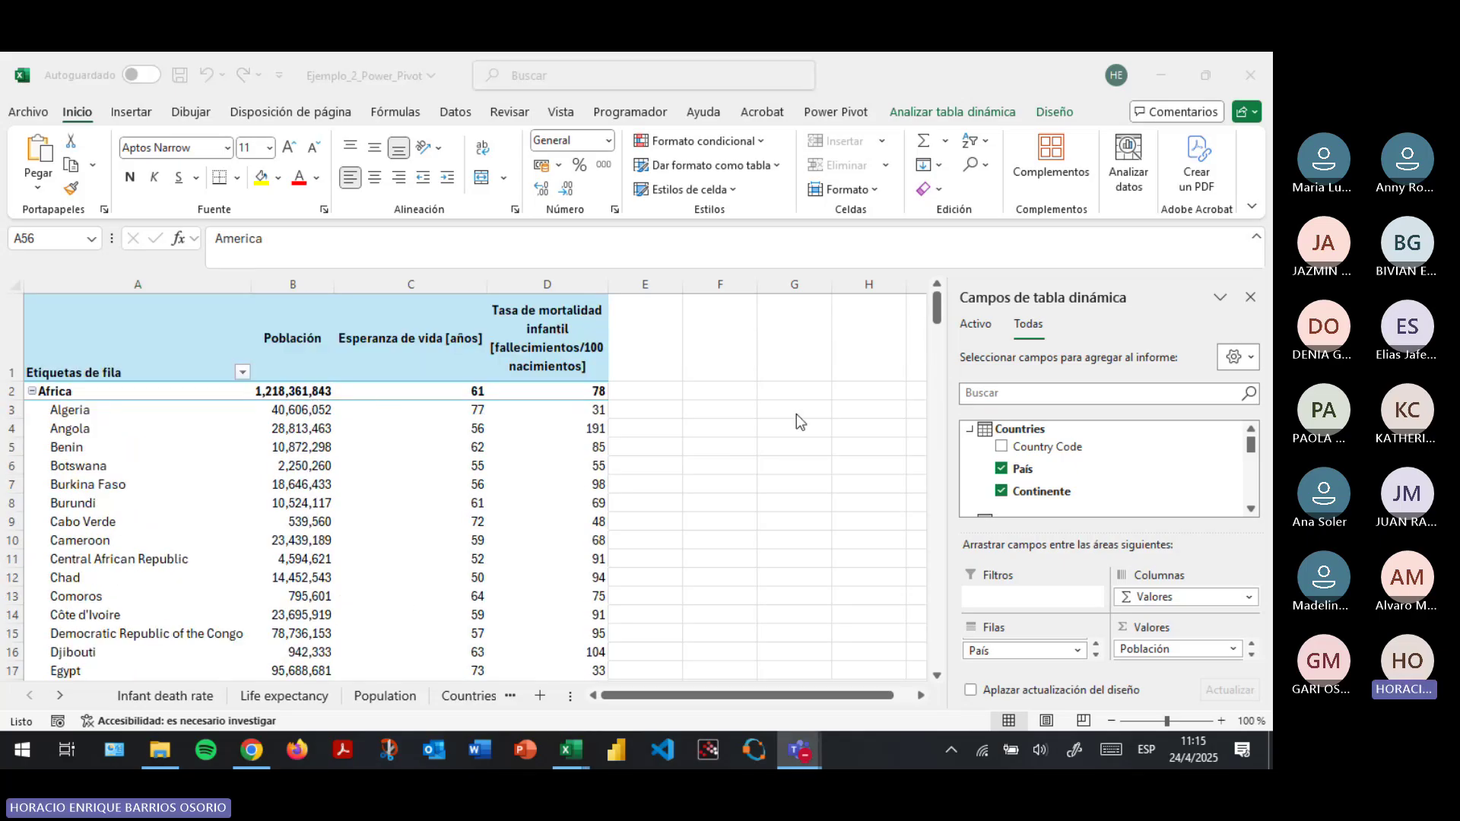
Review the source table on the Infant death rate sheet and the available Power Pivot commands.
left_click(141, 696)
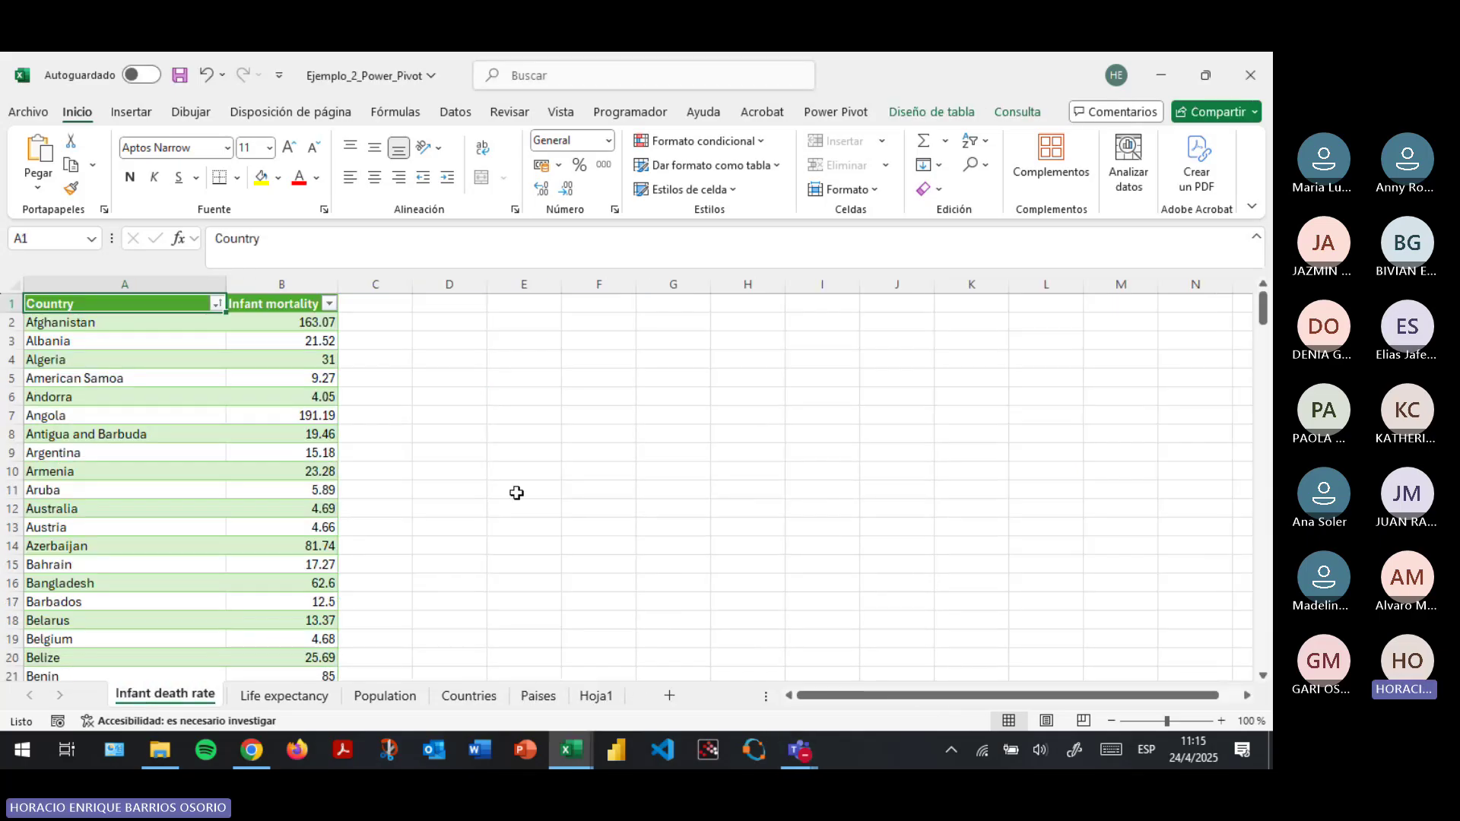
left_click(840, 114)
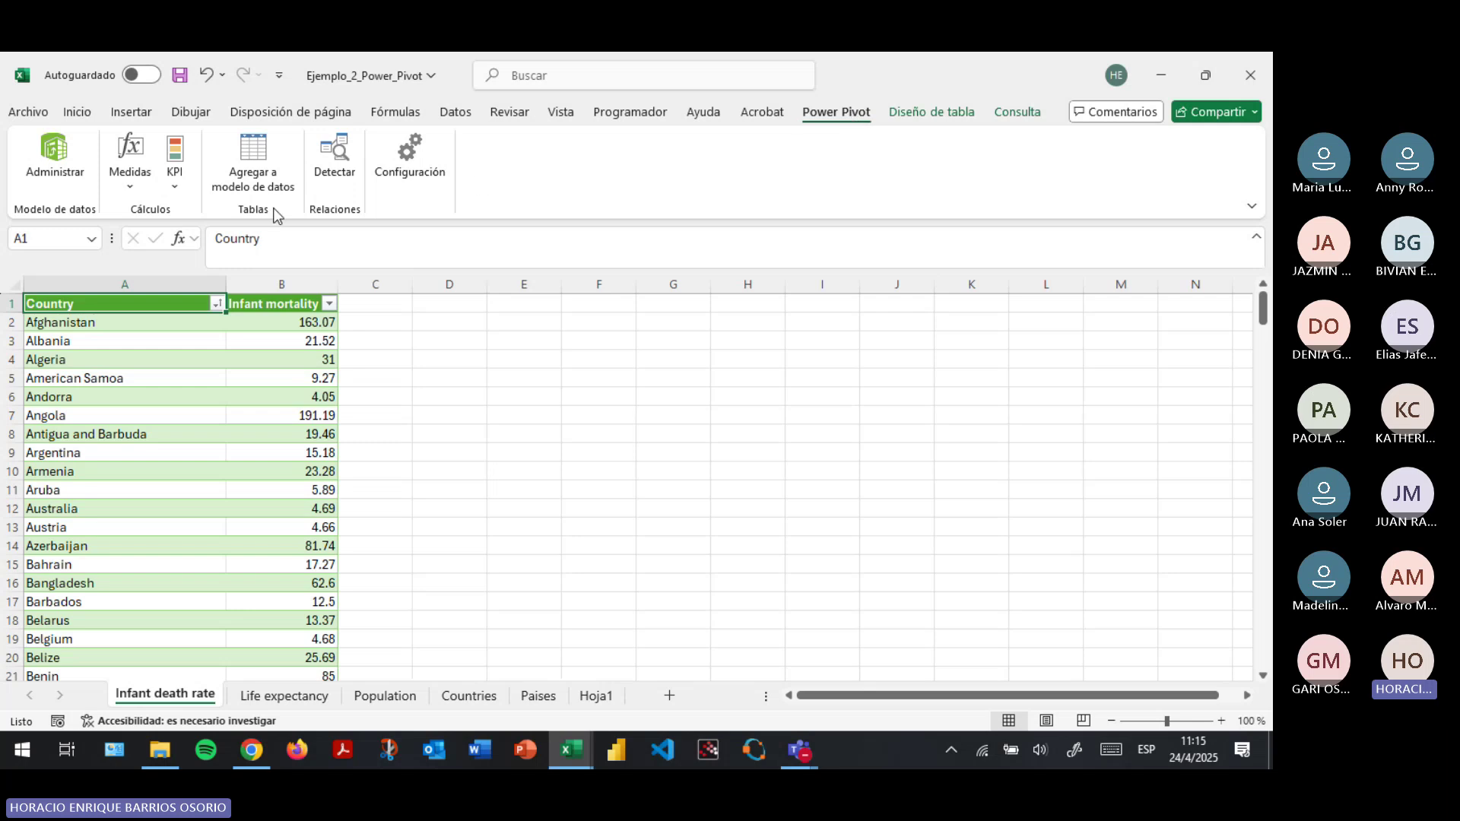
left_click(251, 396)
left_click(280, 545)
left_click(119, 474)
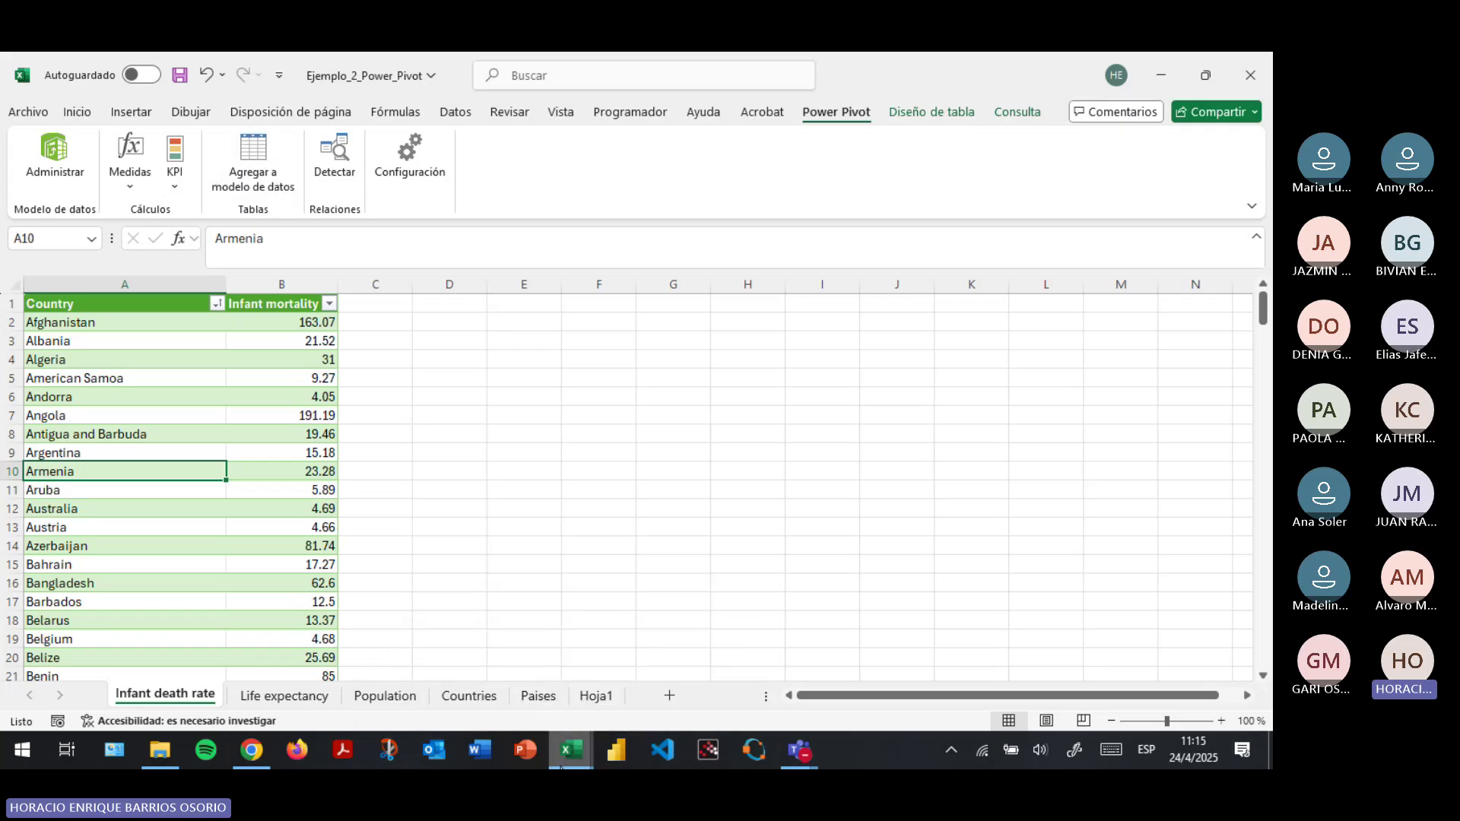
Switch to the Power Pivot window, show the model in data view and examine the Paises table.
mouse_move(571, 749)
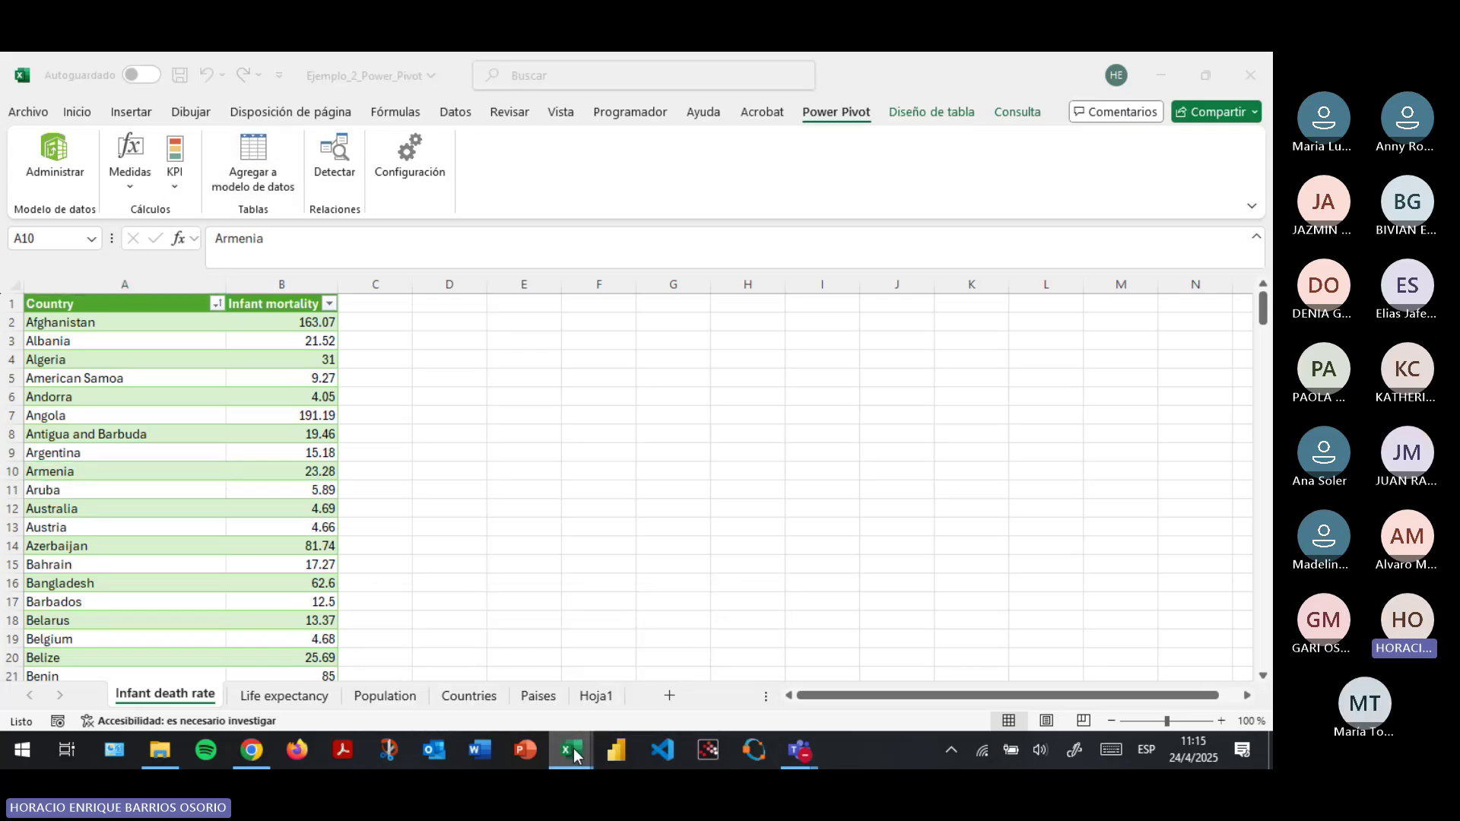
left_click(647, 673)
left_click(1060, 123)
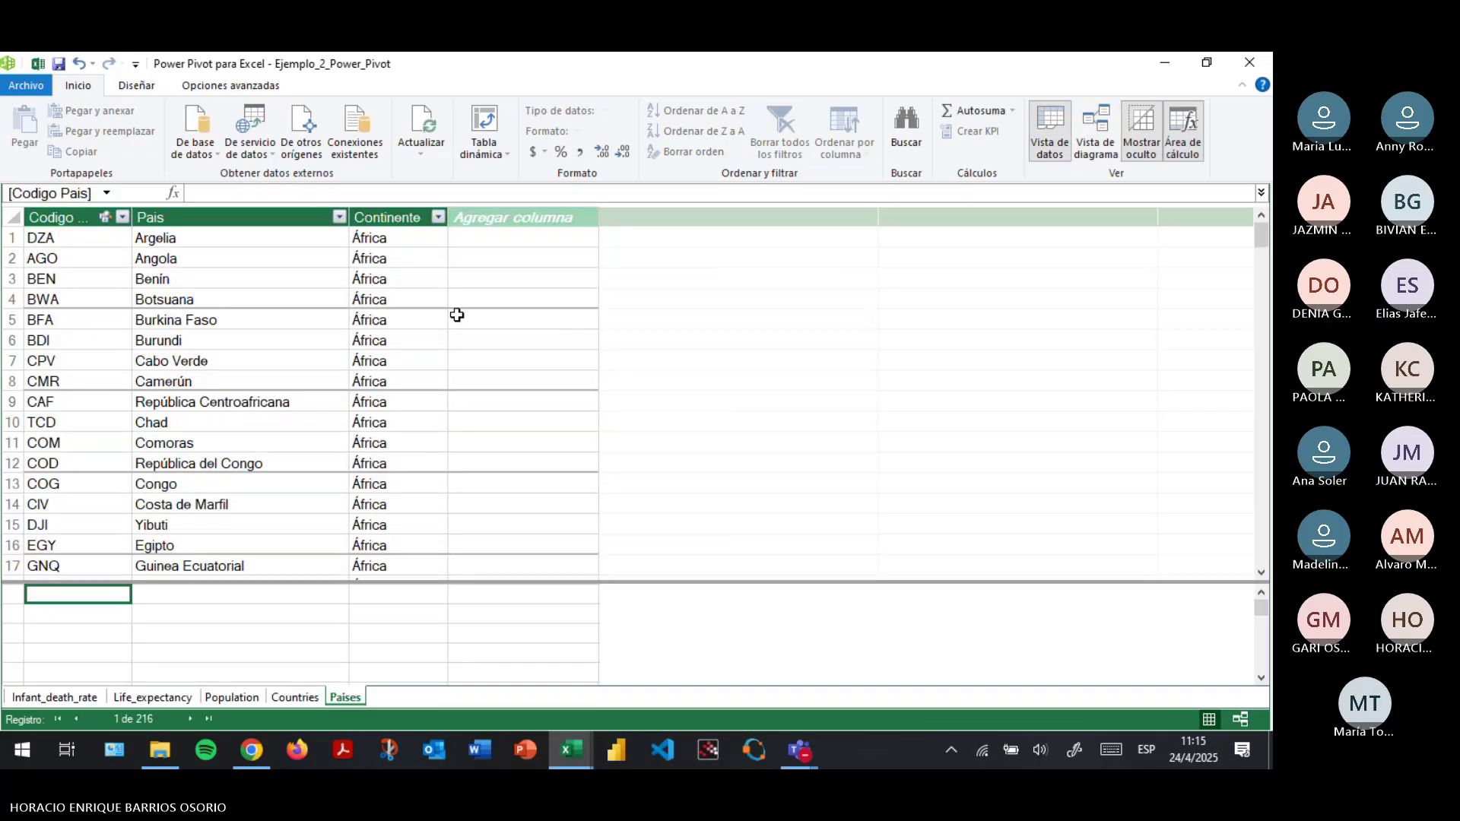
left_click(183, 279)
left_click(413, 298)
left_click(338, 442)
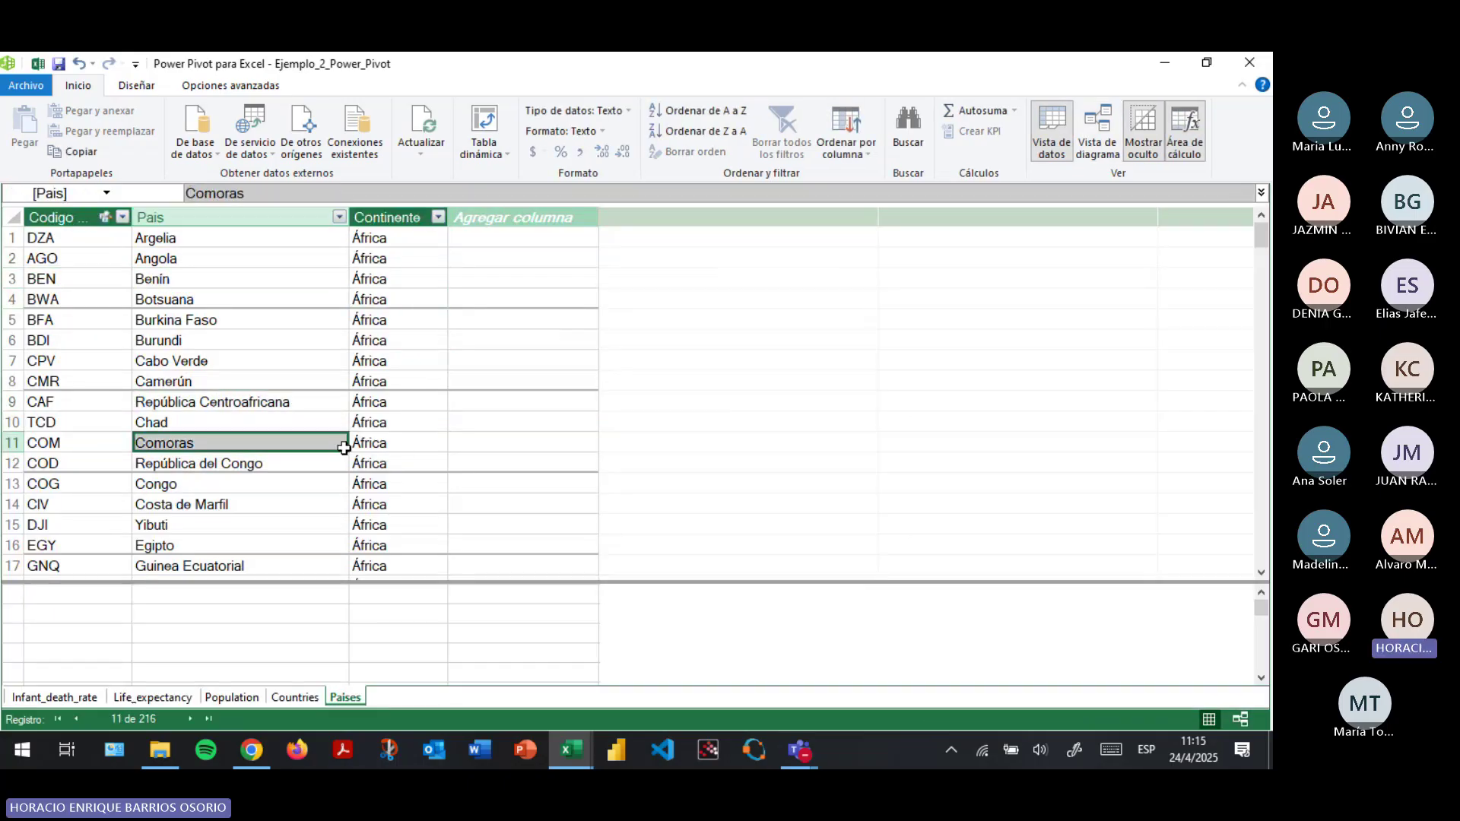
Examine the records of the Countries and Population tables in the data model.
left_click(295, 697)
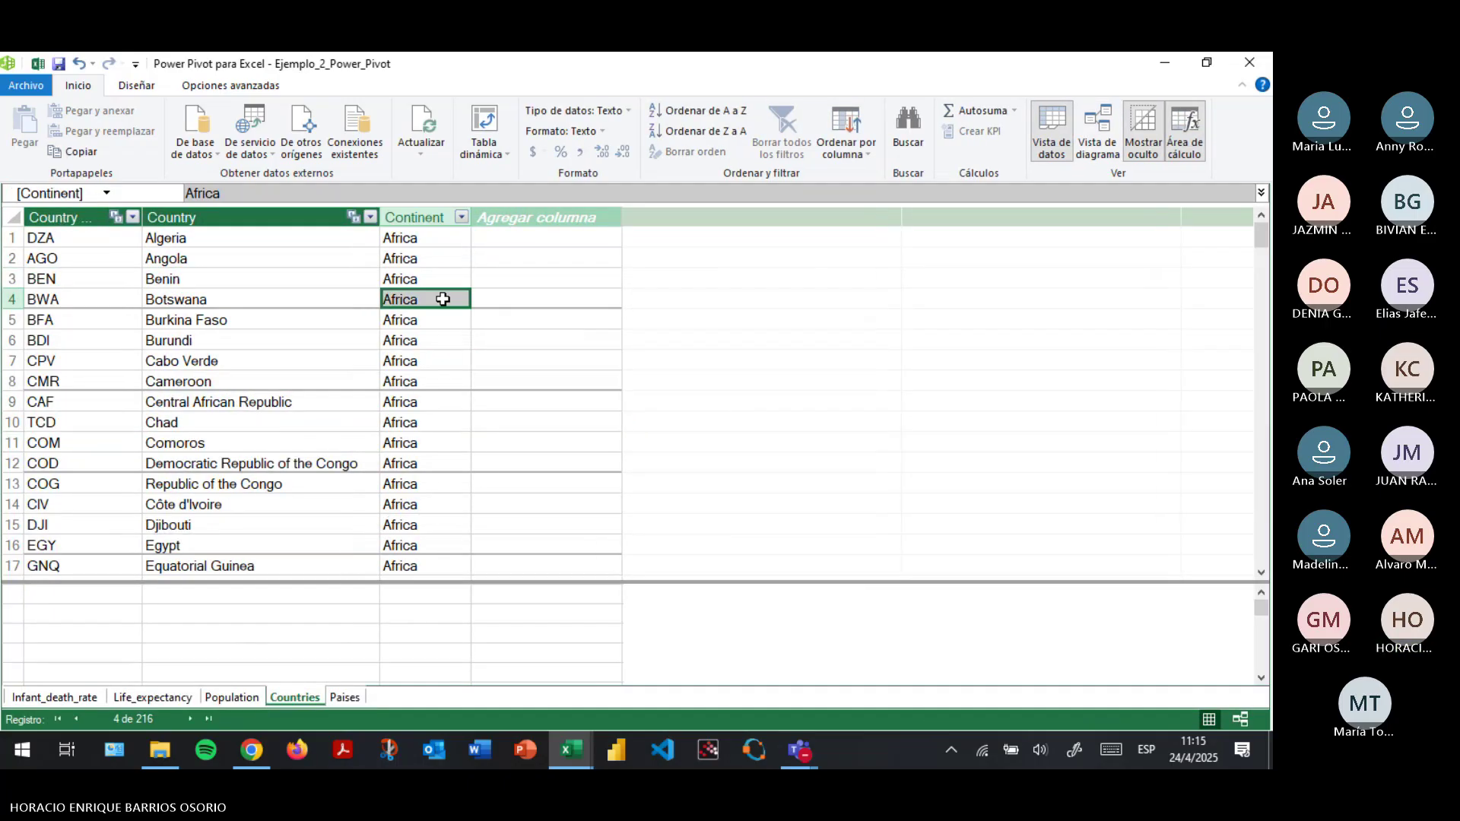
left_click(280, 336)
key("Up")
key("Up")
key("Up")
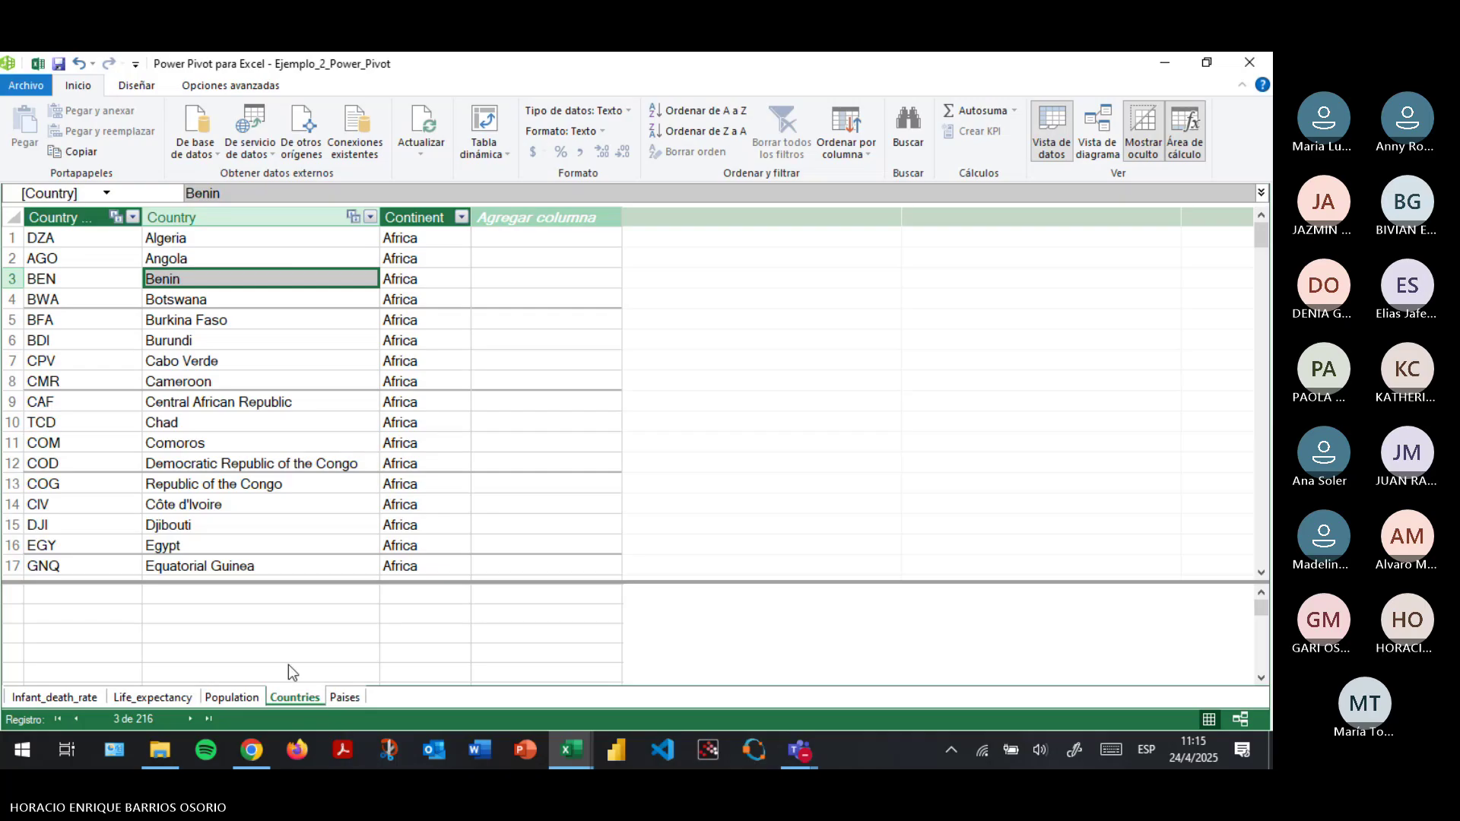
left_click(233, 697)
left_click(161, 286)
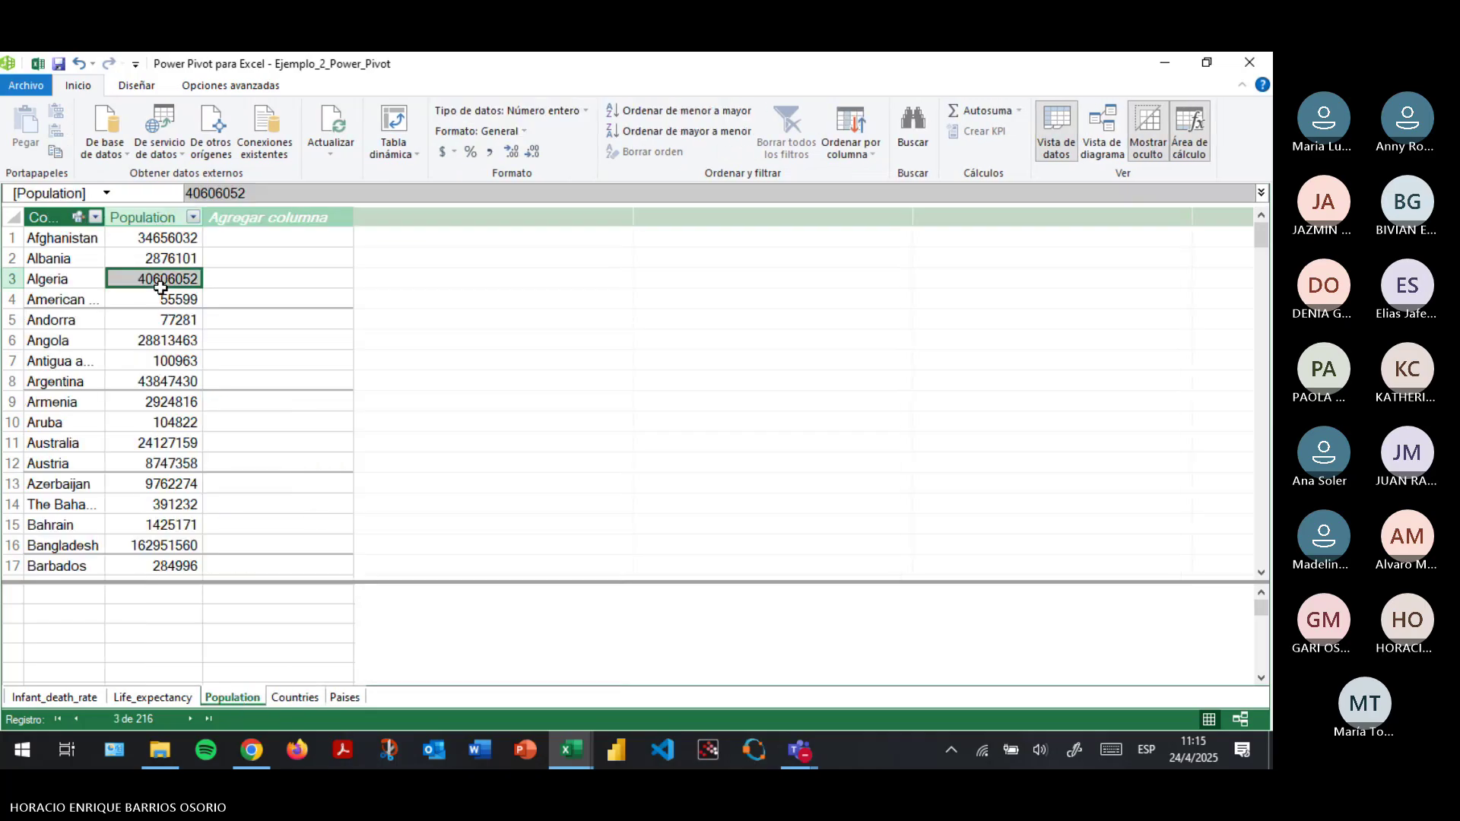
key("Down")
key("Down")
key("Down")
key("Down")
key("Down")
key("Down")
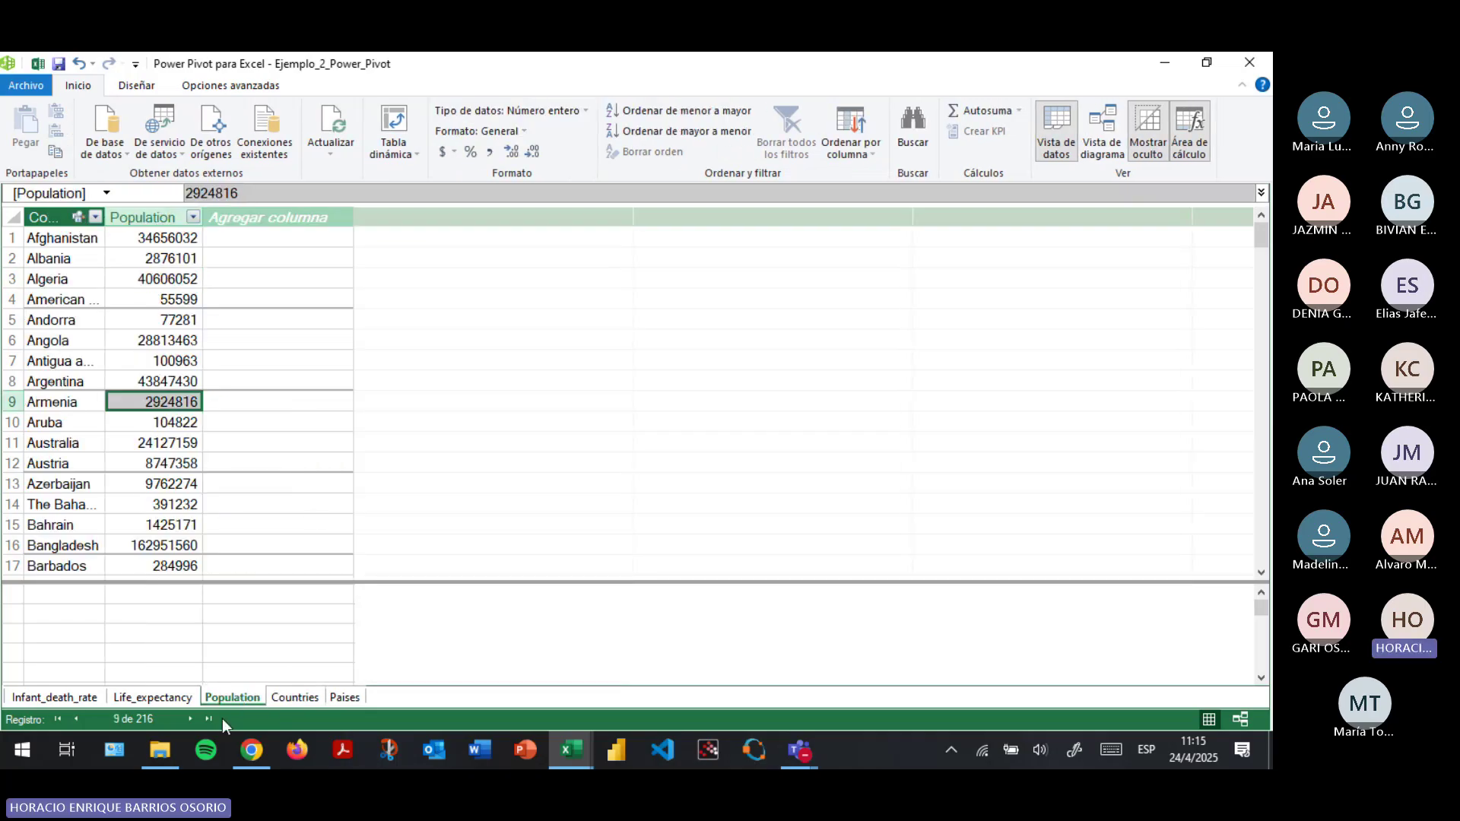
Look through all five data model tables, comparing the infant death rate, life expectancy, population, Countries and Paises data.
left_click(91, 698)
left_click(135, 697)
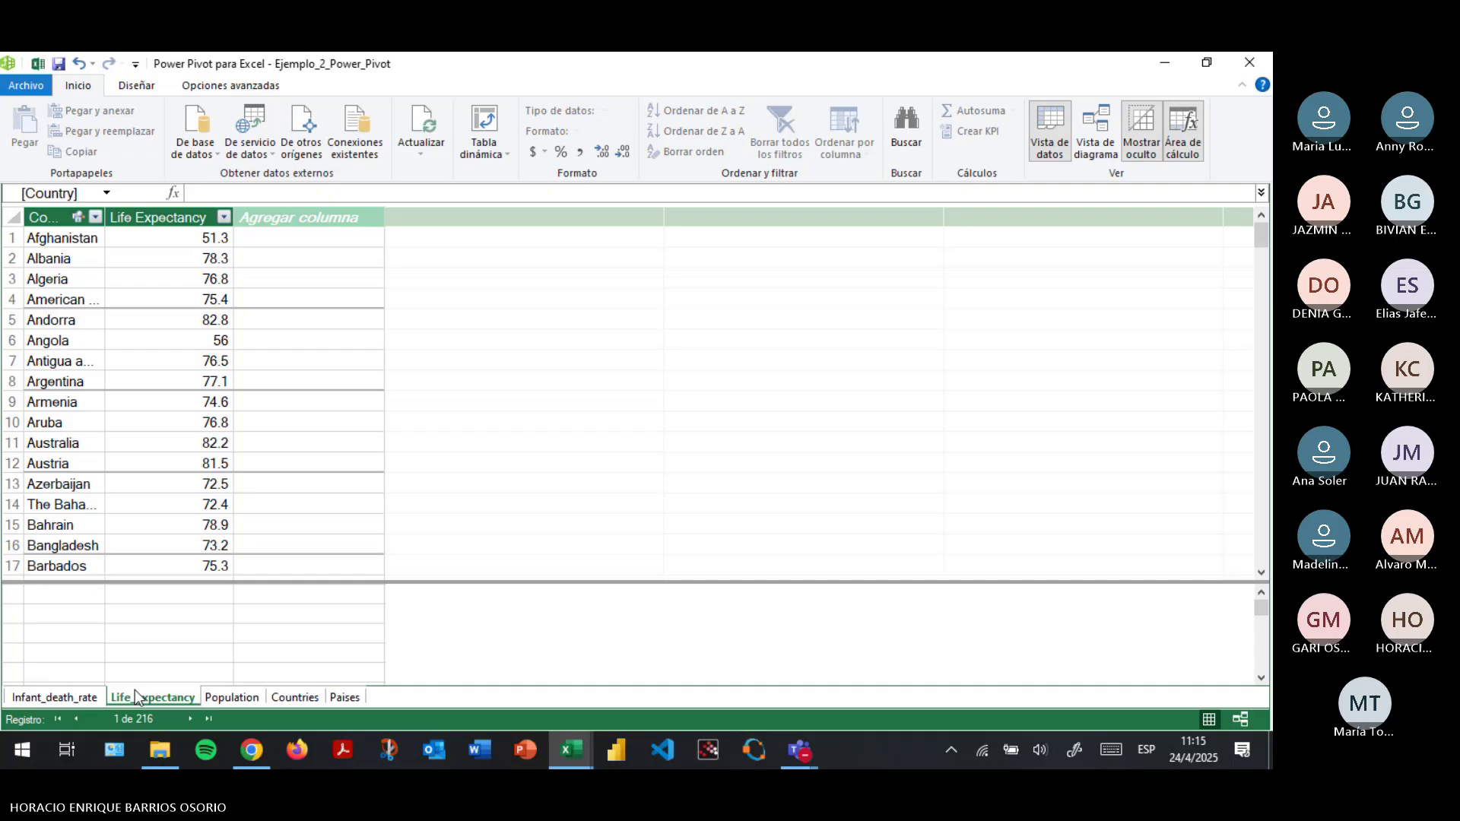
left_click(229, 698)
left_click(293, 698)
left_click(344, 697)
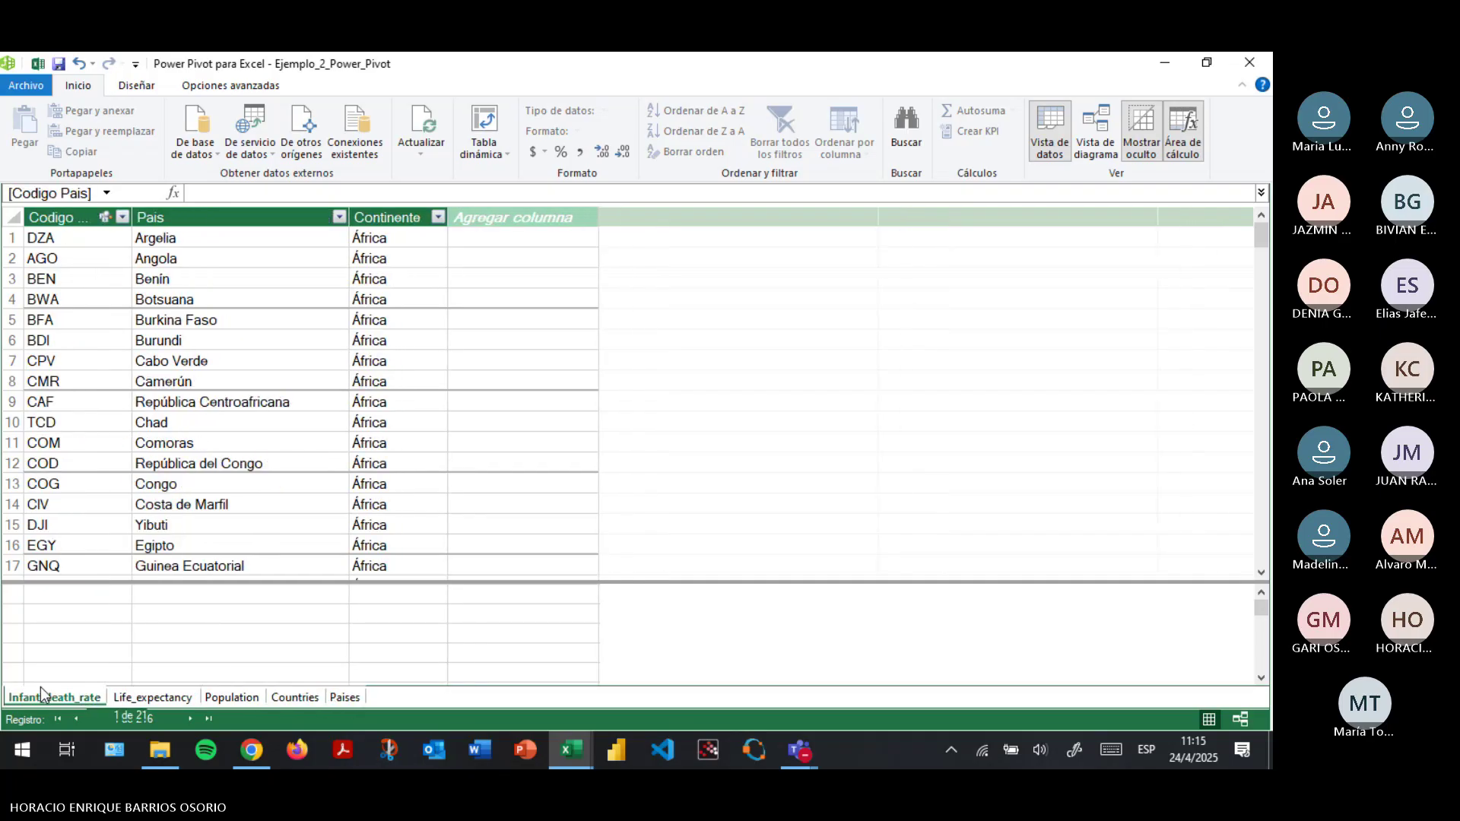
left_click(152, 697)
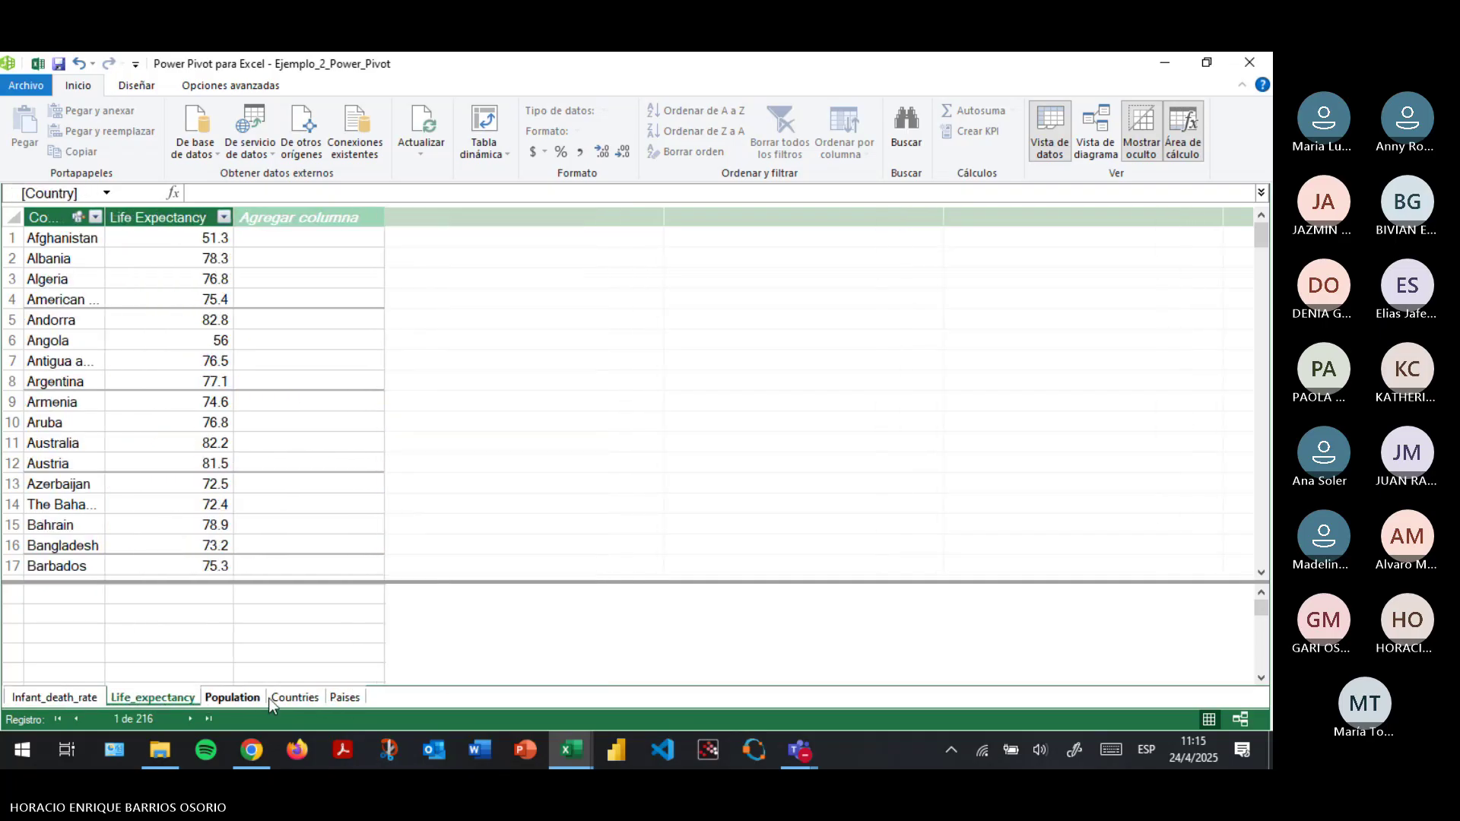
left_click(295, 697)
left_click(345, 698)
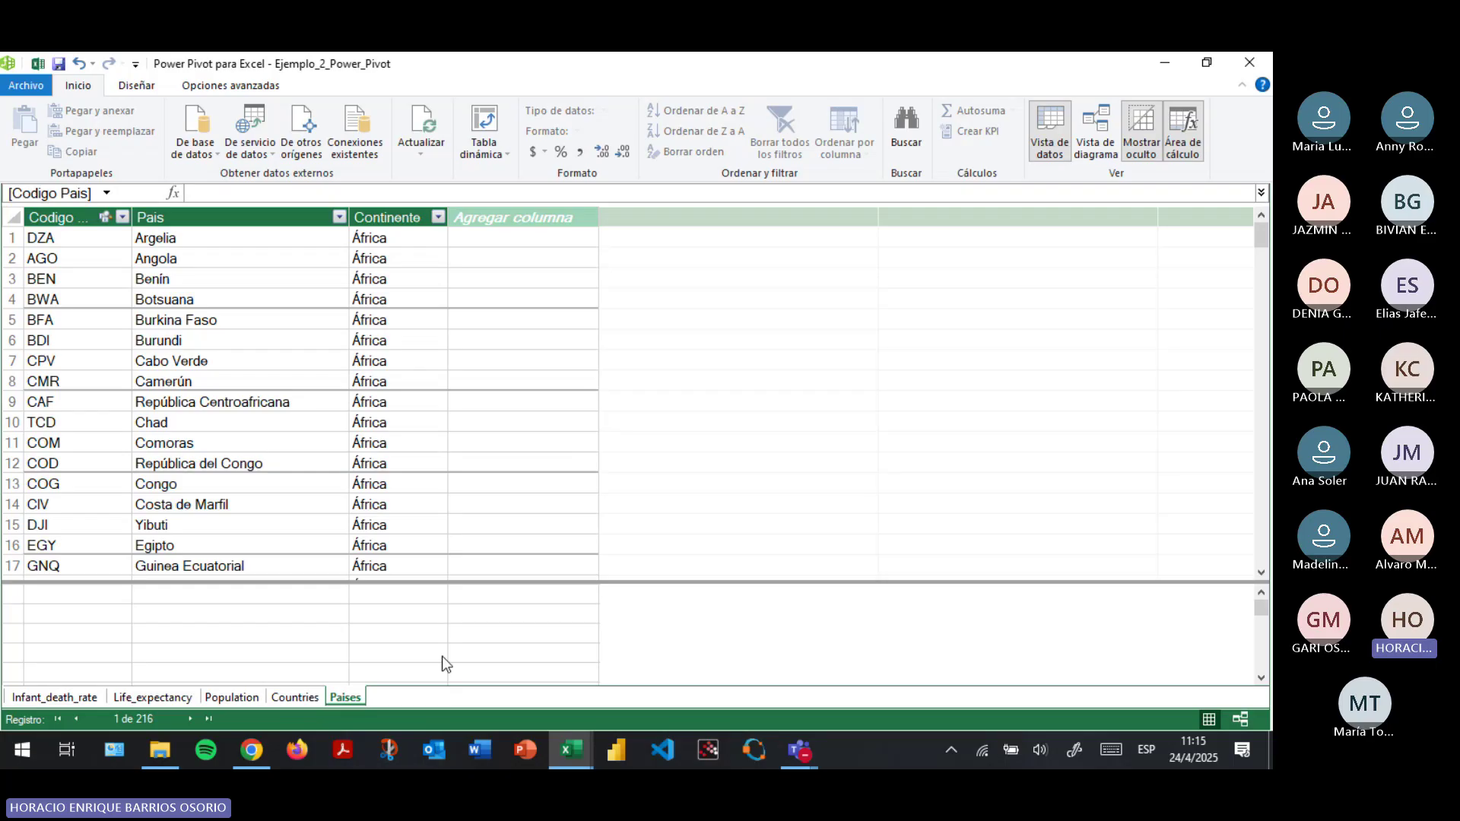
left_click(295, 698)
left_click(229, 699)
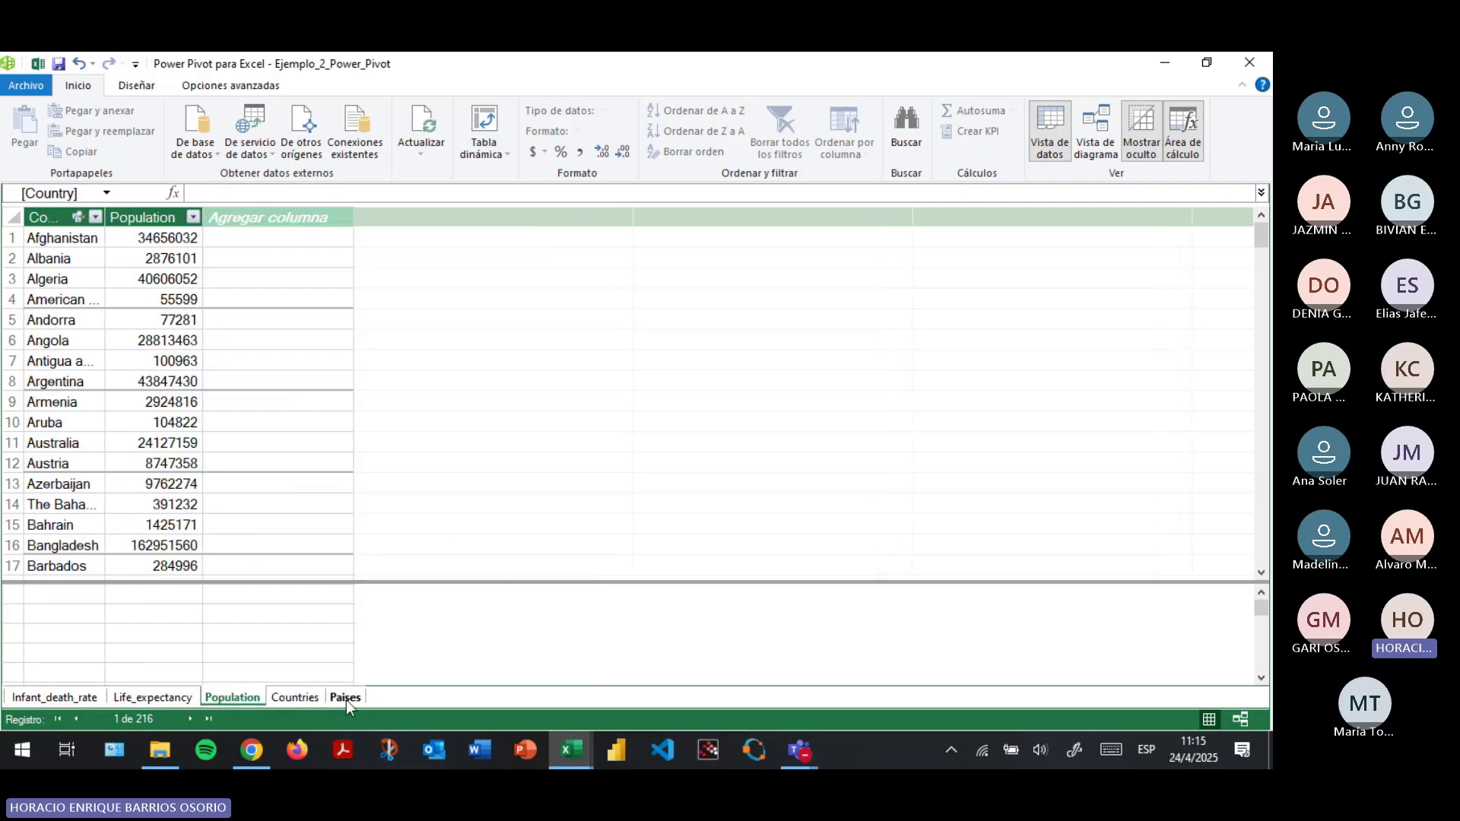
left_click(345, 698)
left_click(293, 698)
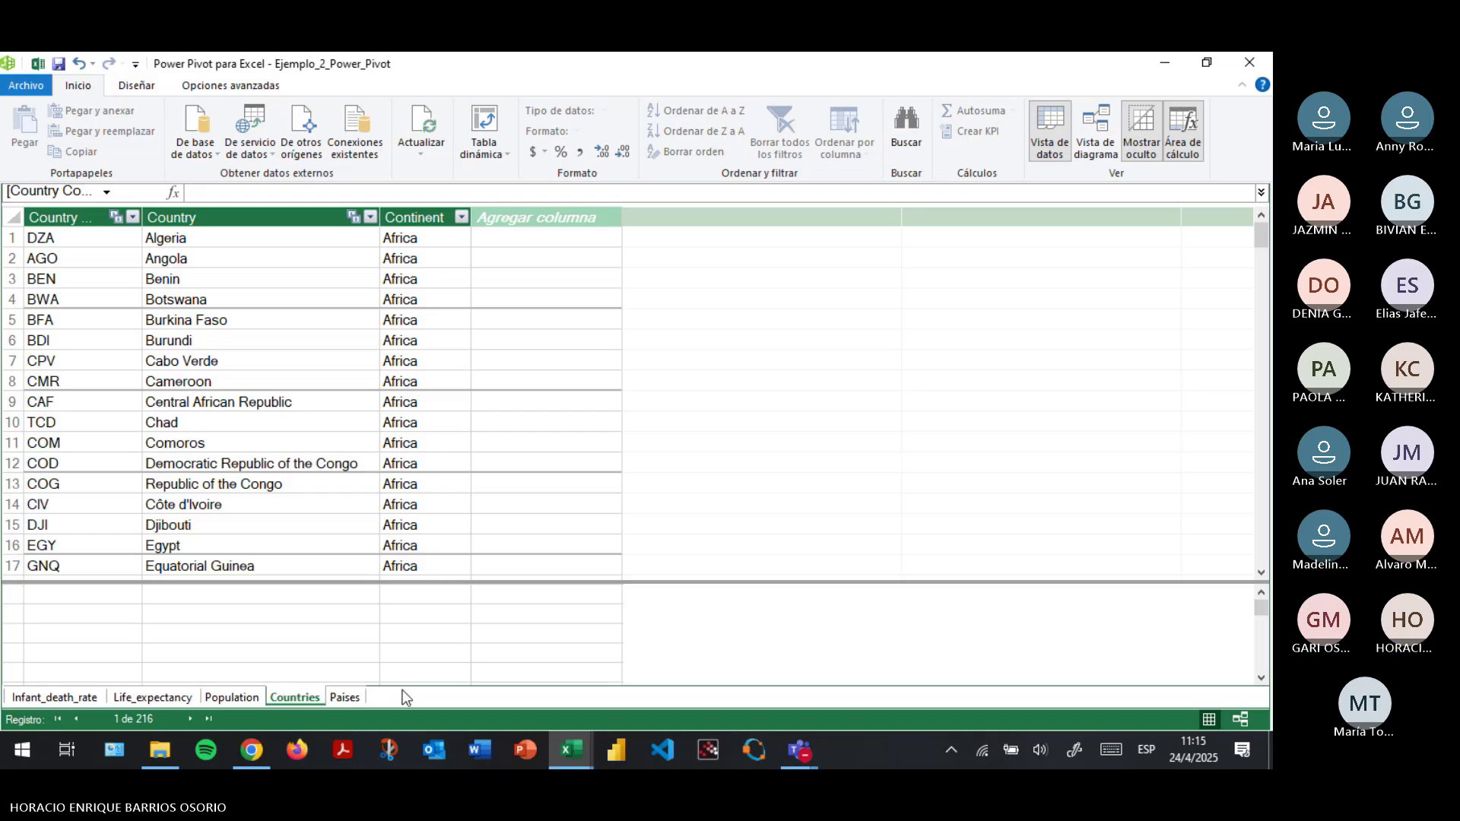
left_click(345, 698)
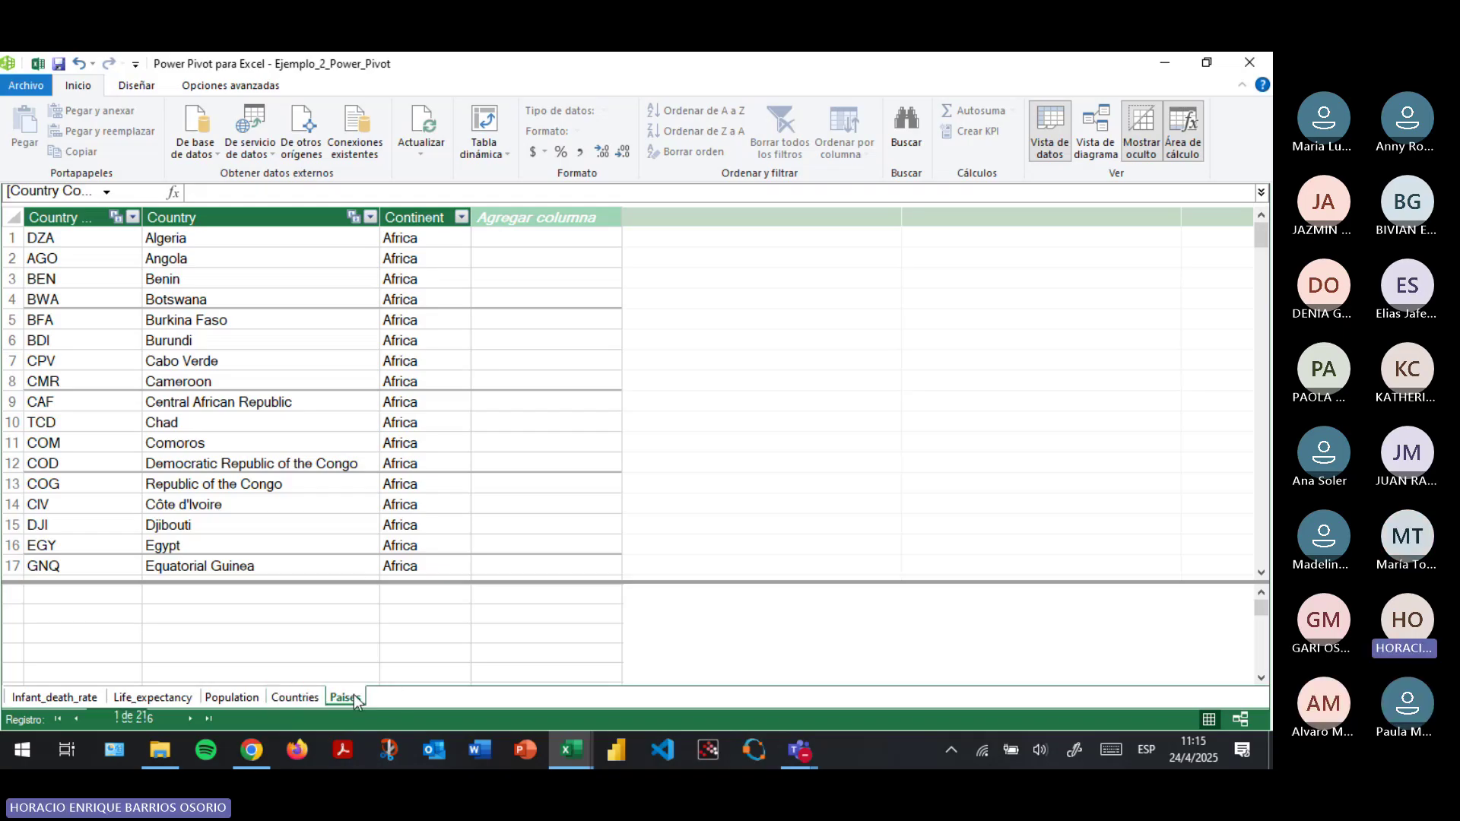
Return to the Excel workbook and rename the pivot table sheet Hoja1 as Análisis.
key("alt+Tab")
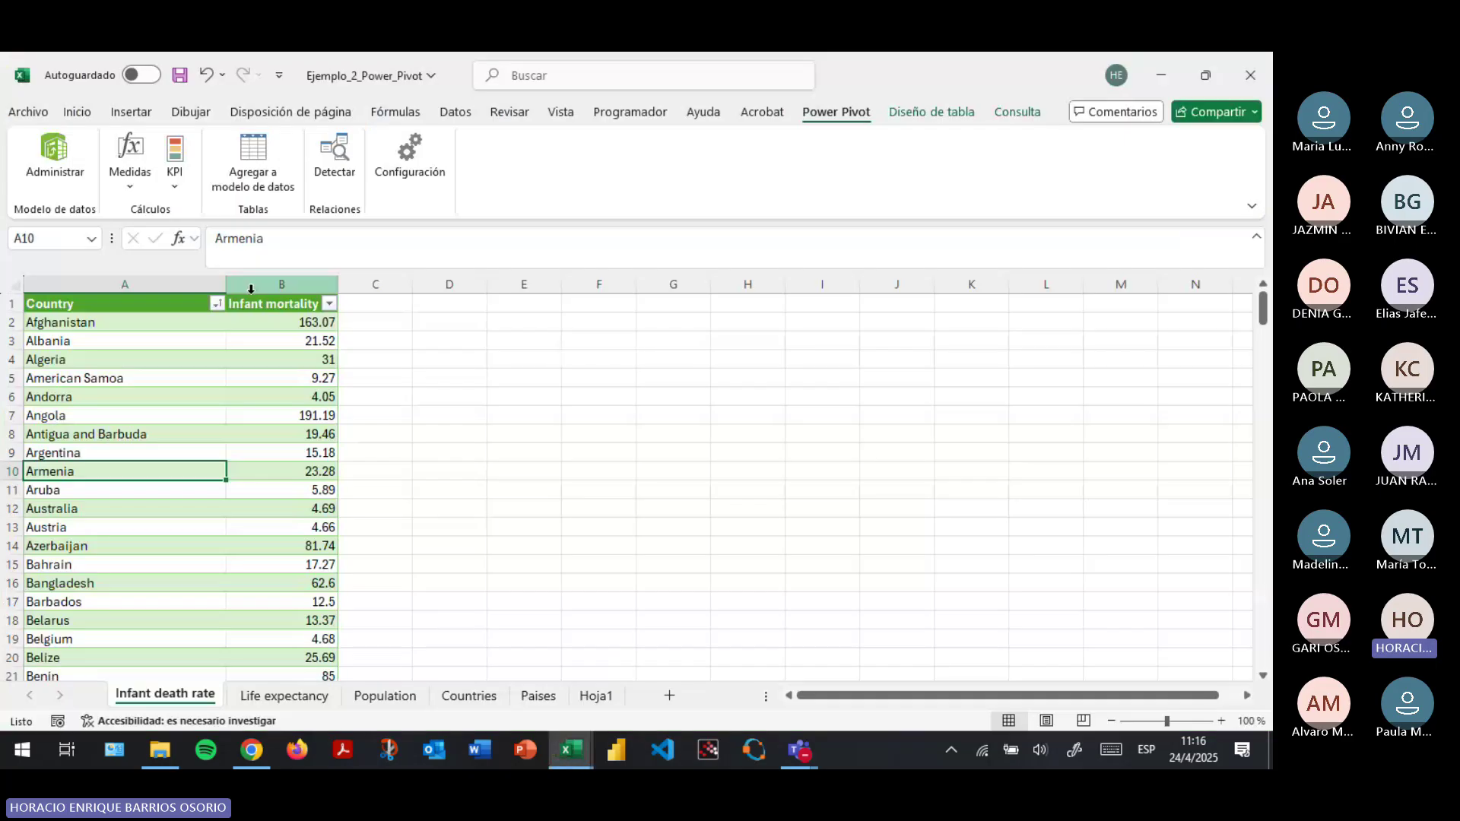
key("alt+Tab")
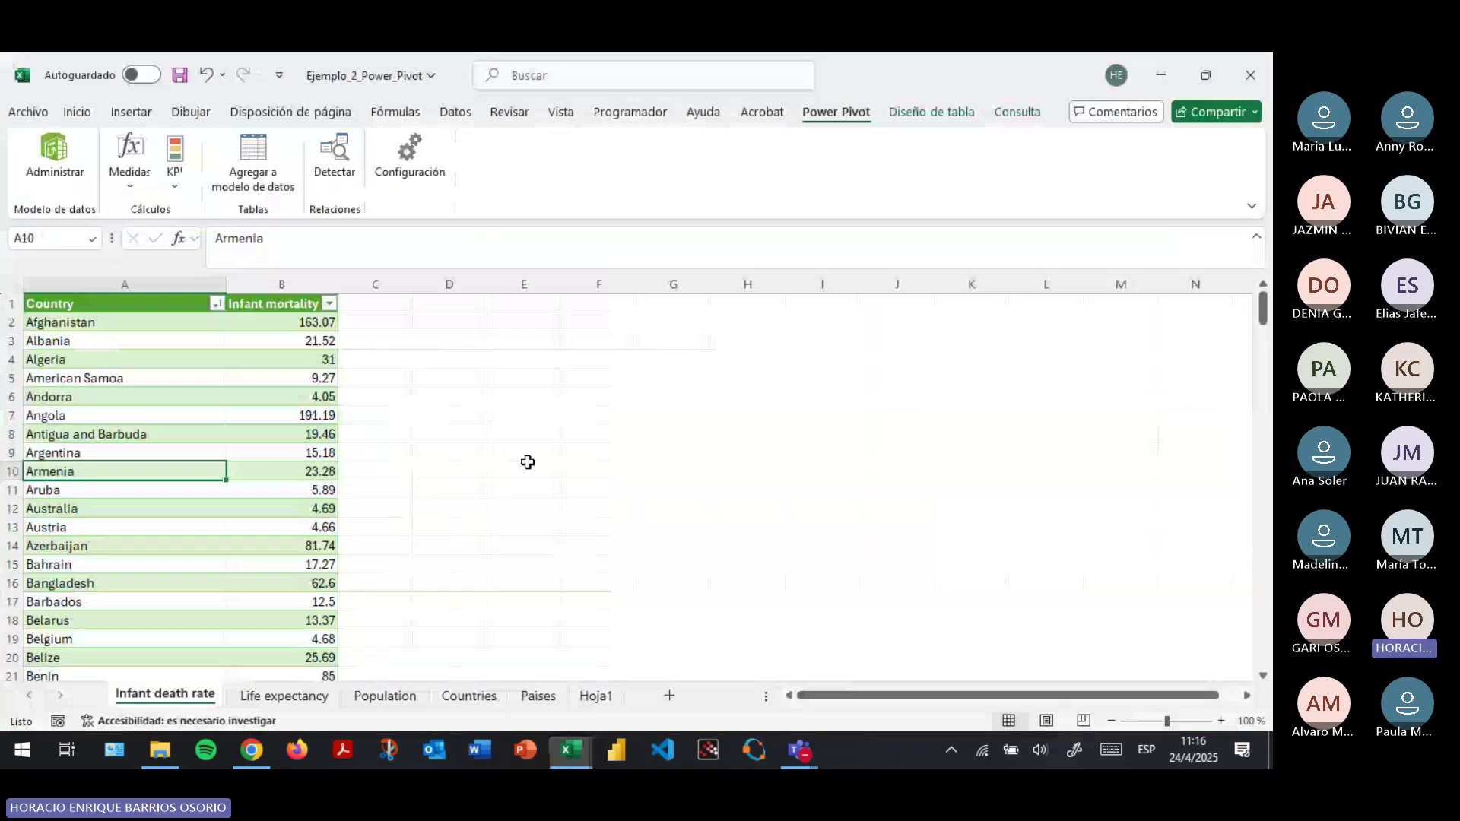
left_click(596, 697)
left_click(517, 696)
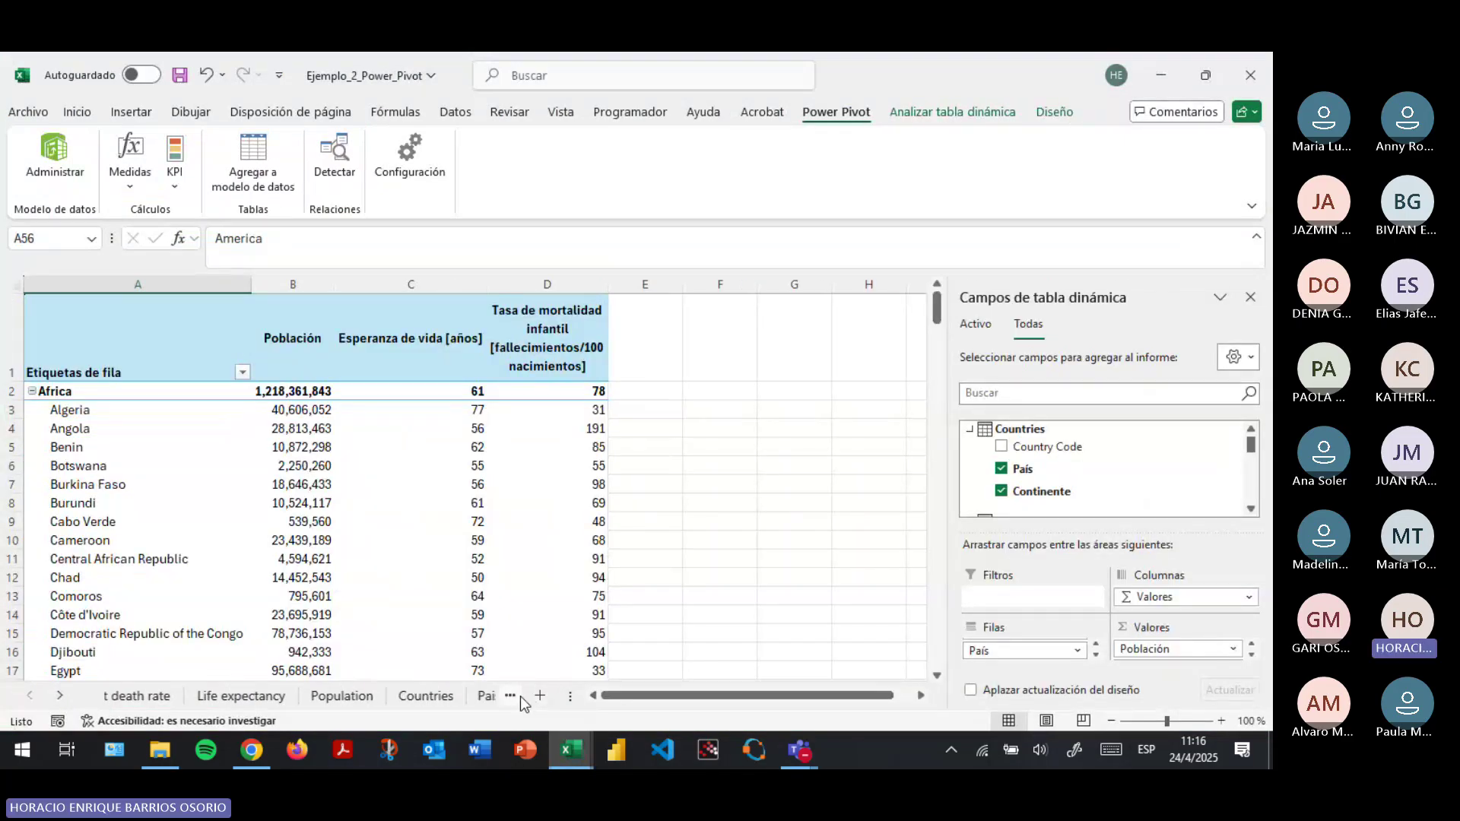
left_click(460, 698)
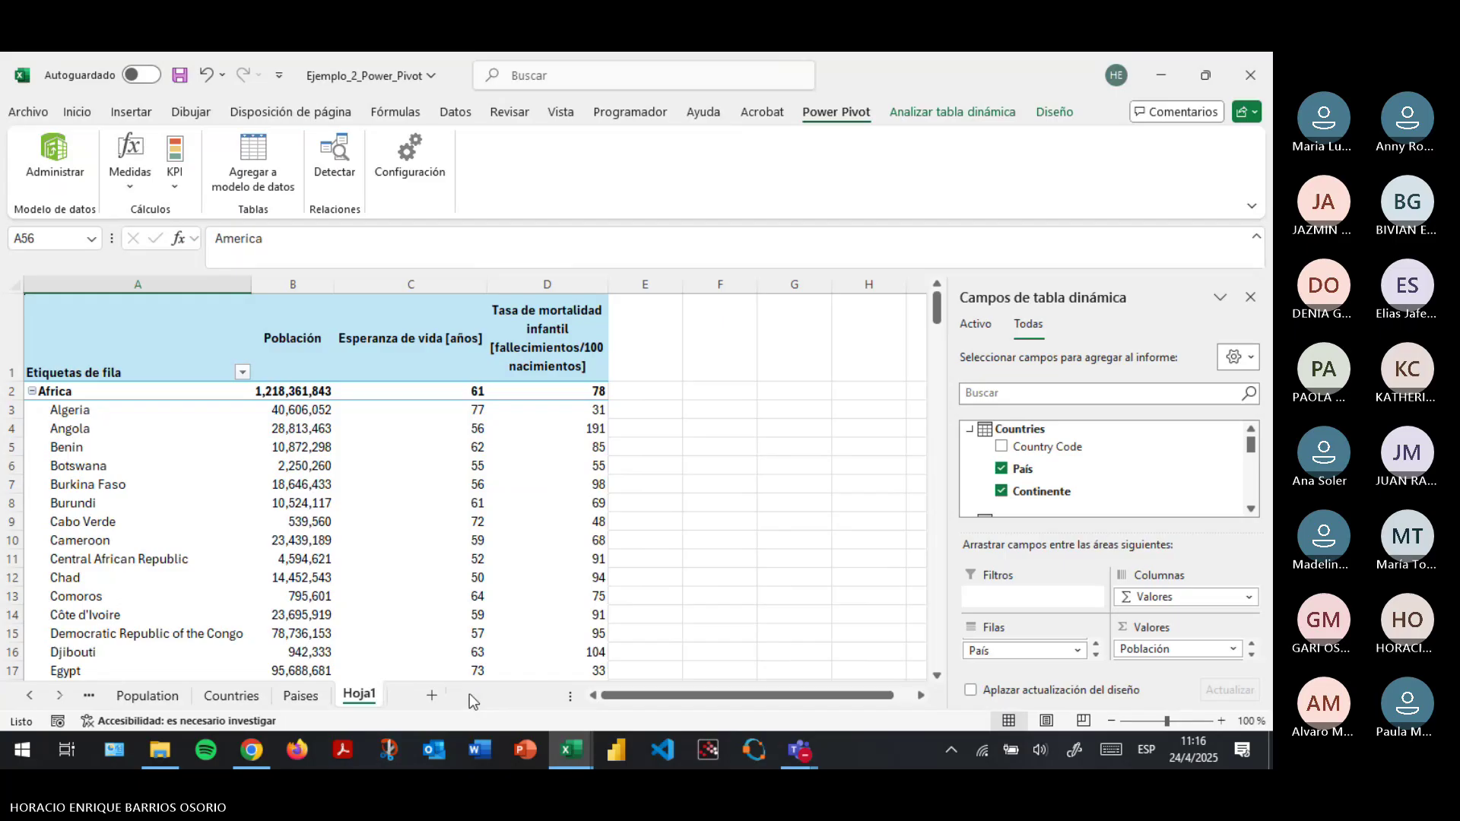
double_click(356, 695)
type("Análisis")
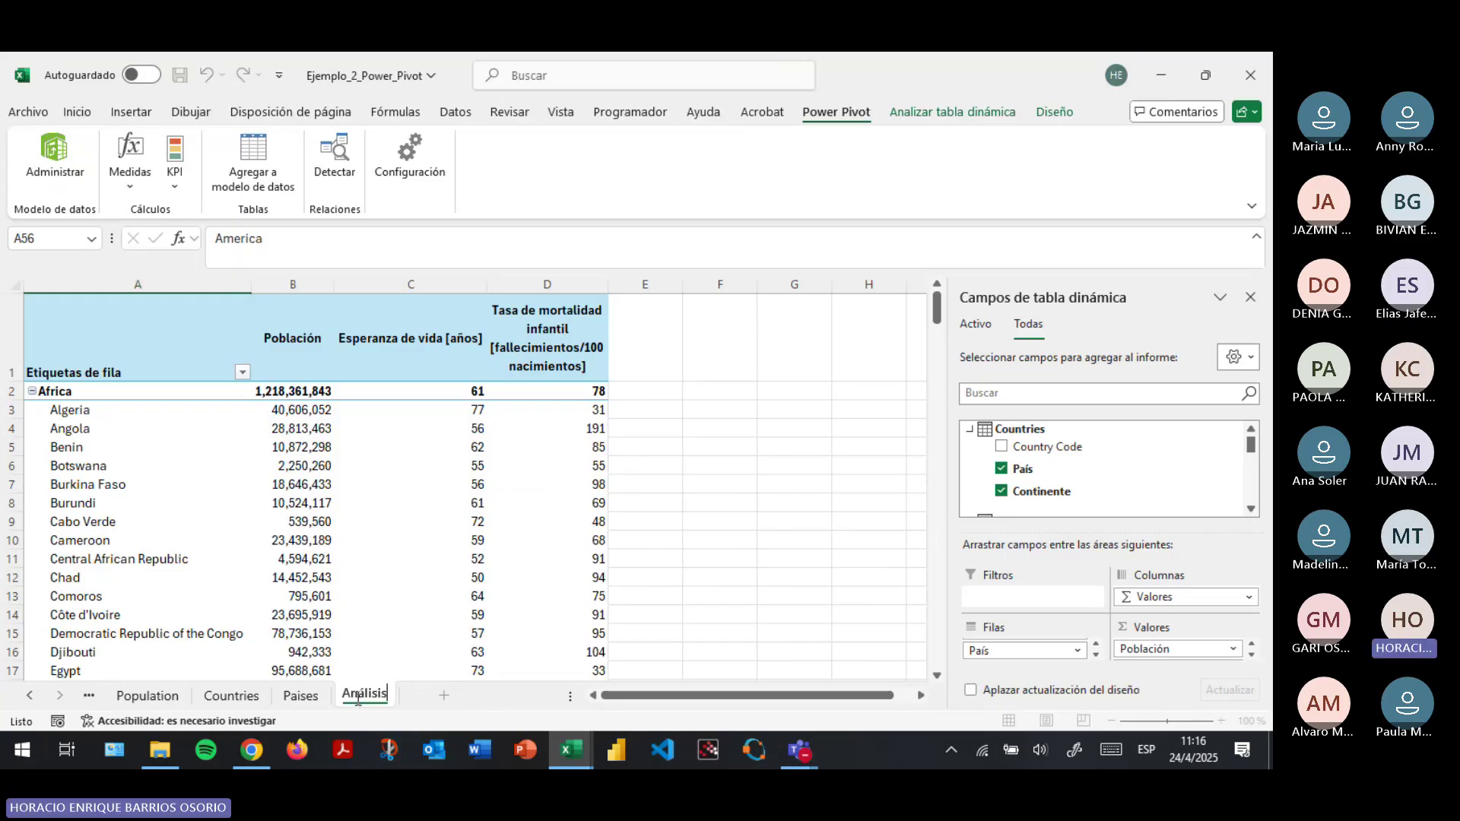
key("Return")
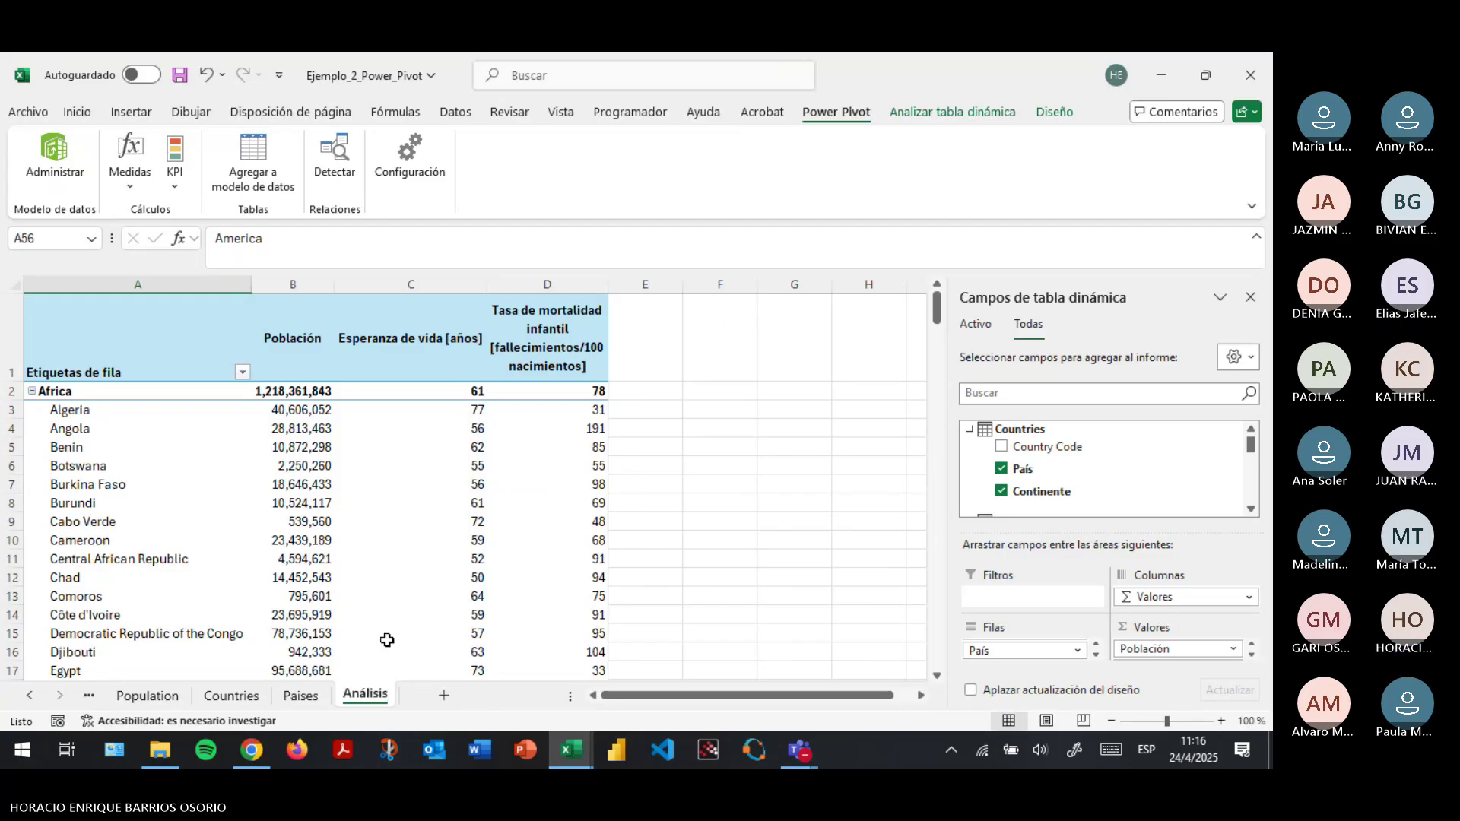
Look through the expanded pivot table's country rows down to the grand total and back up to the Oceania group.
left_click(459, 480)
scroll(517, 466, "down", 7)
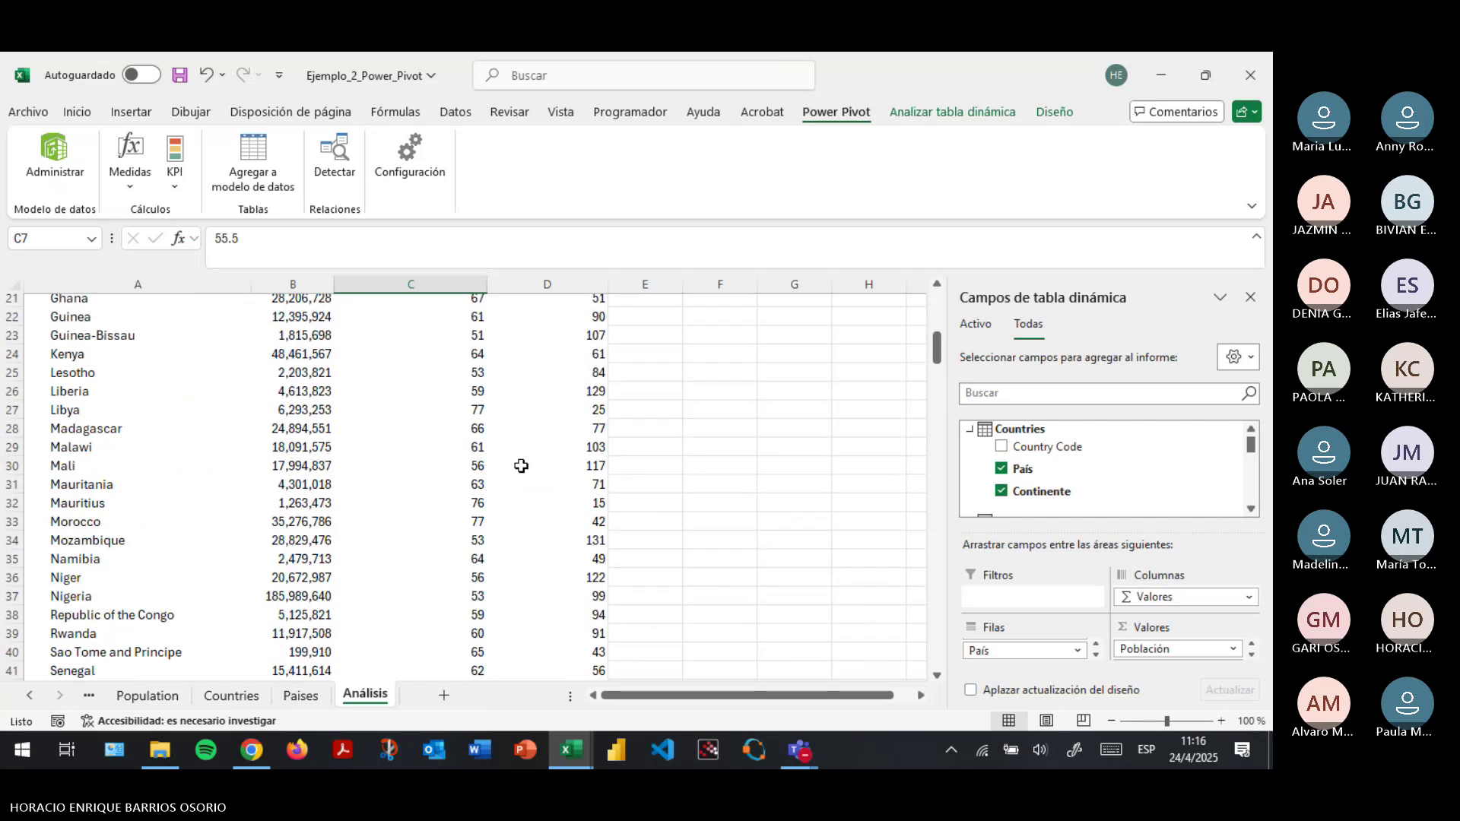
scroll(521, 465, "down", 20)
scroll(526, 480, "down", 20)
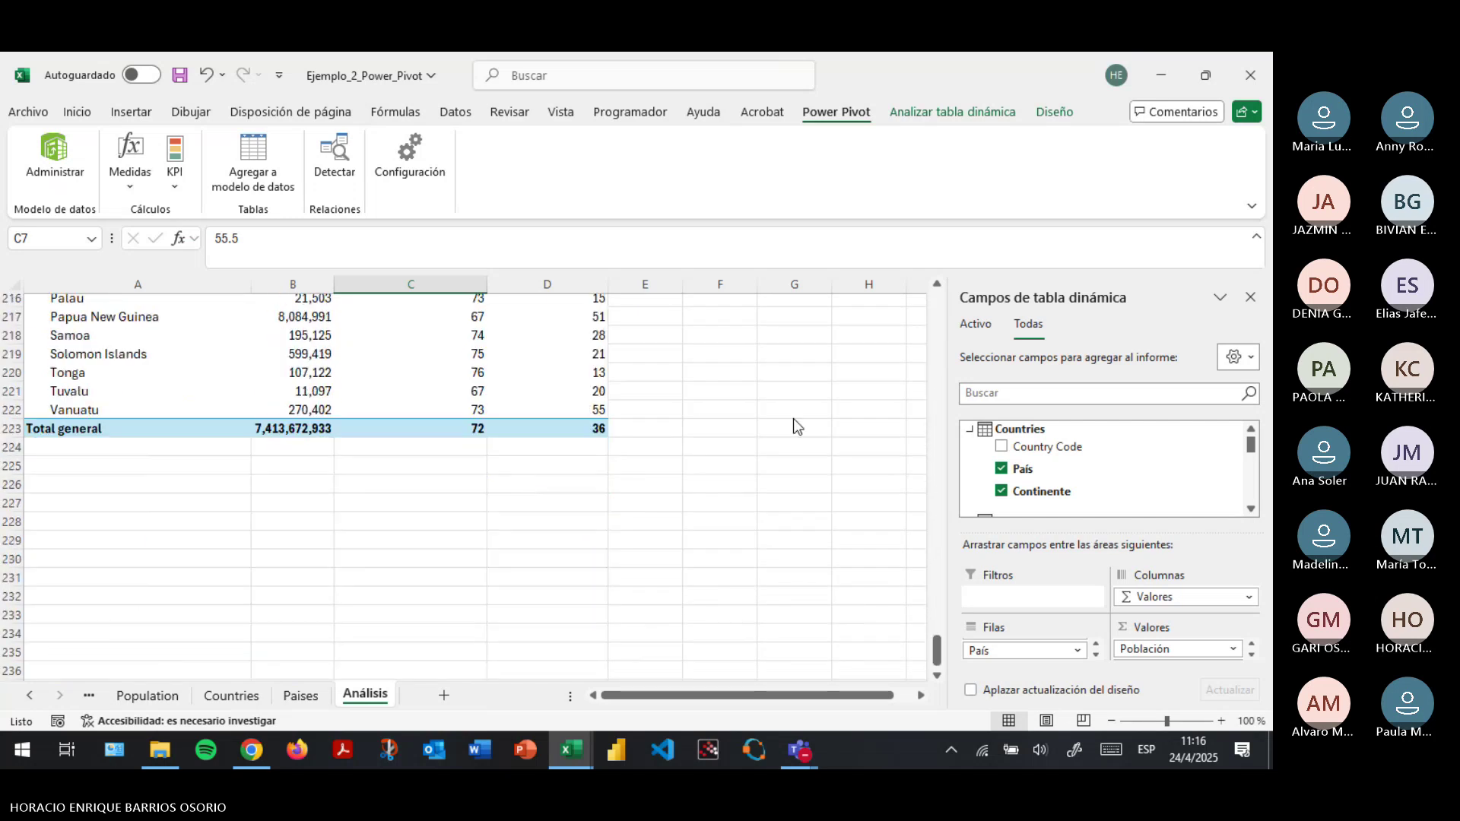
scroll(294, 414, "up", 7)
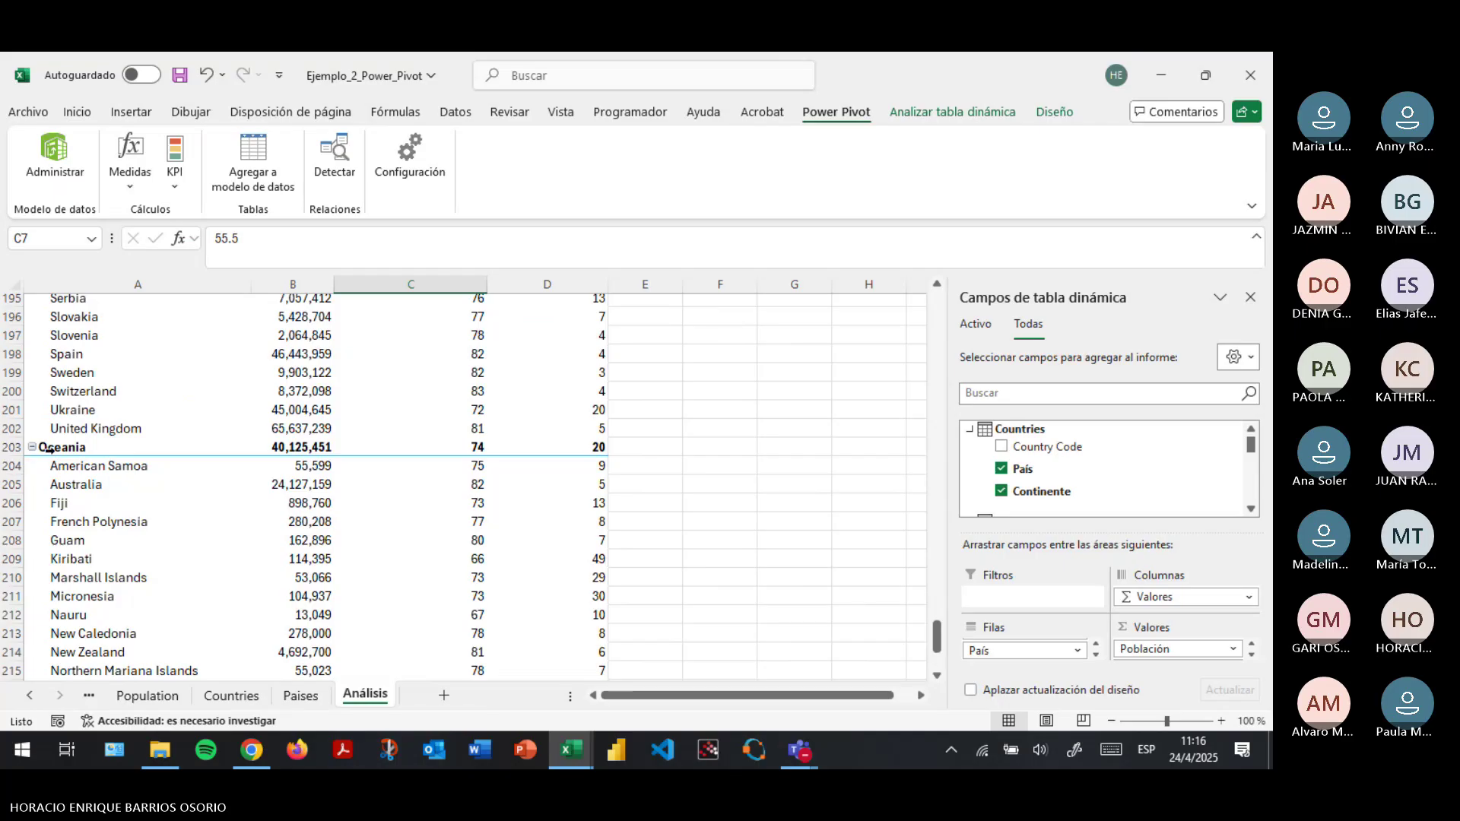
Collapse the Oceania, Europe, Asia, Africa and America groups of the pivot table so only continent rows are listed.
left_click(32, 447)
scroll(38, 461, "up", 16)
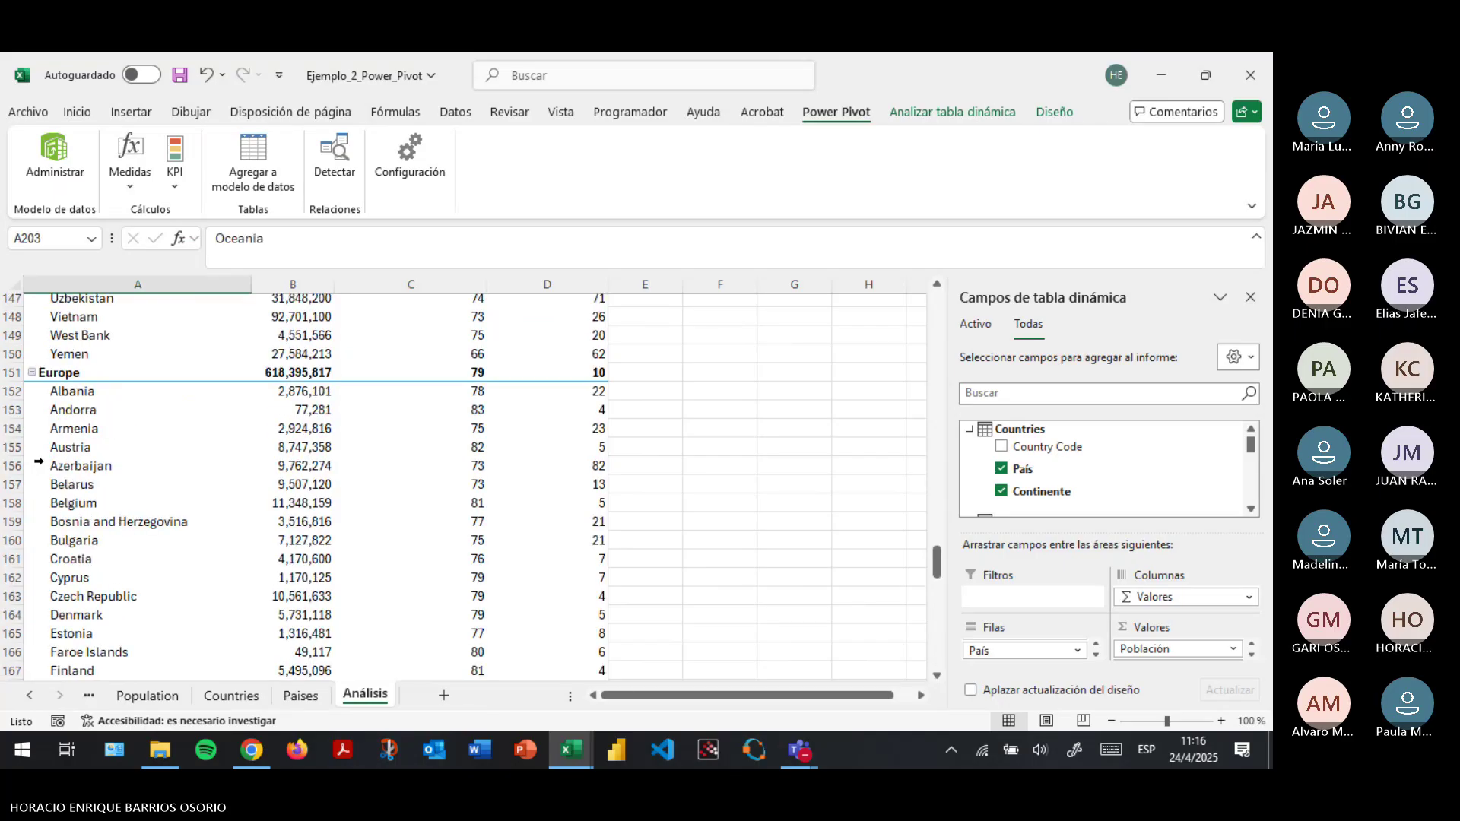
scroll(38, 461, "up", 4)
left_click(33, 594)
scroll(38, 595, "up", 9)
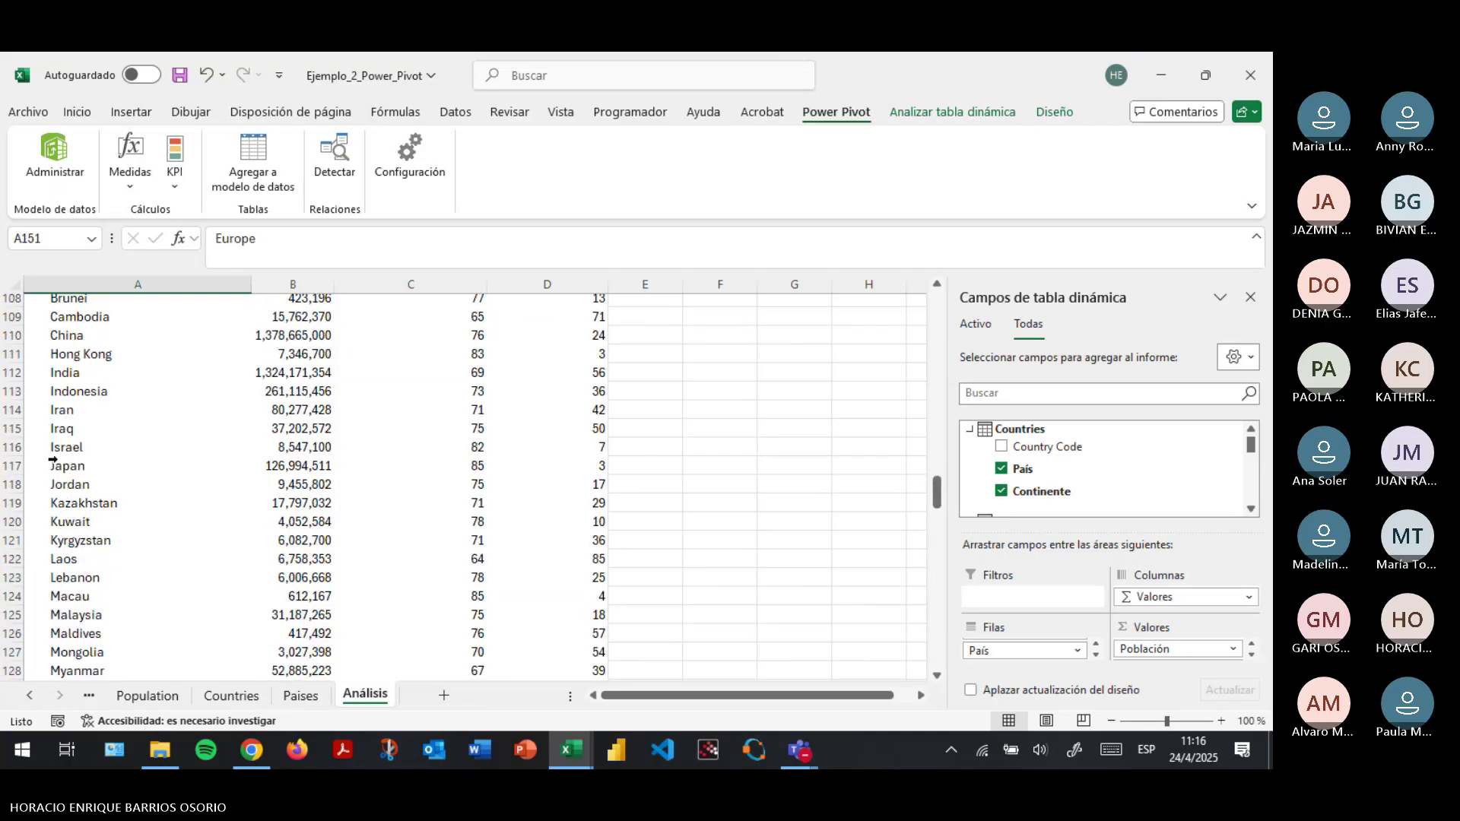
scroll(50, 459, "up", 8)
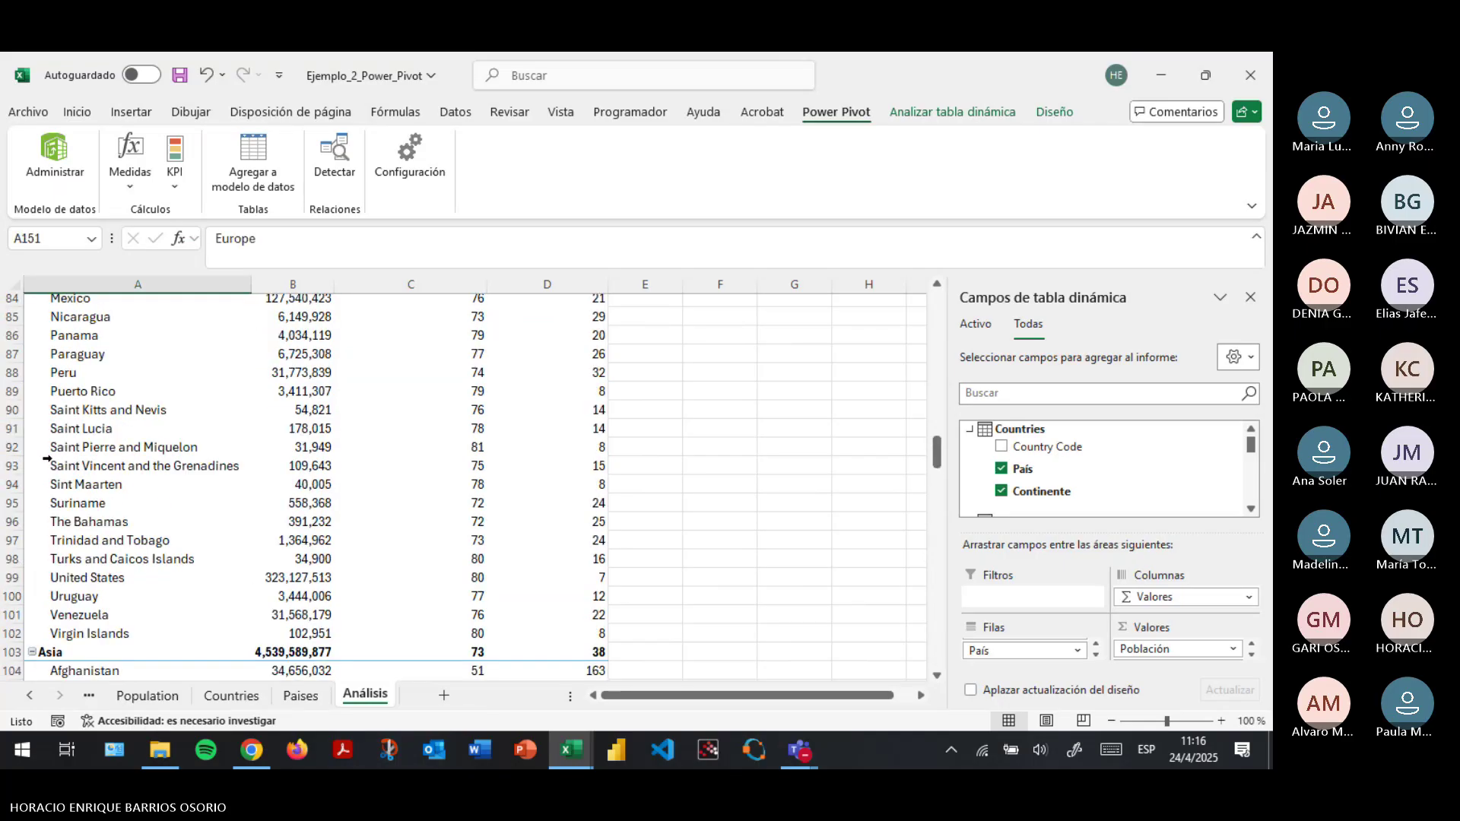
left_click(33, 652)
scroll(55, 532, "up", 20)
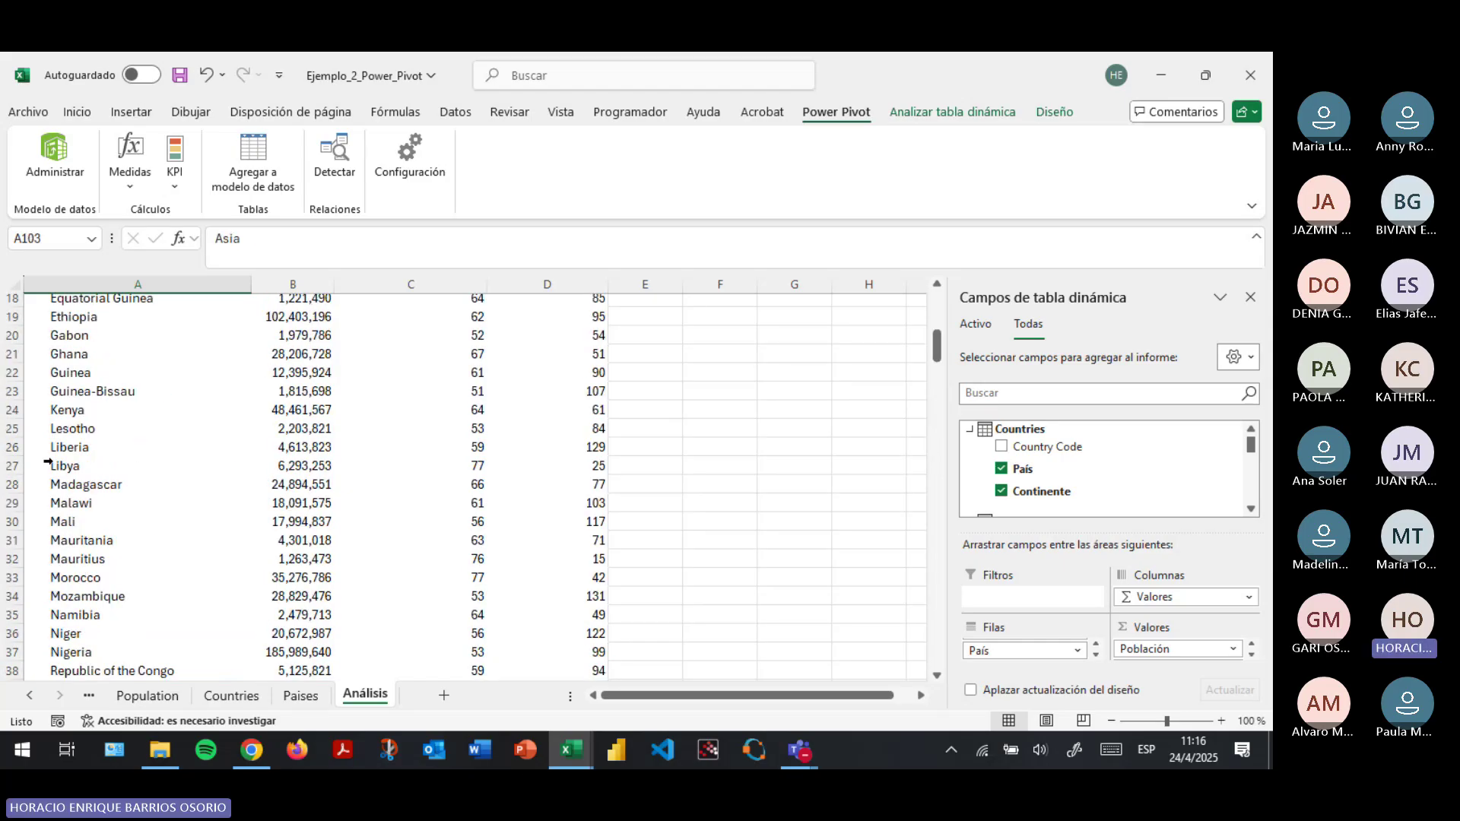
left_click(32, 391)
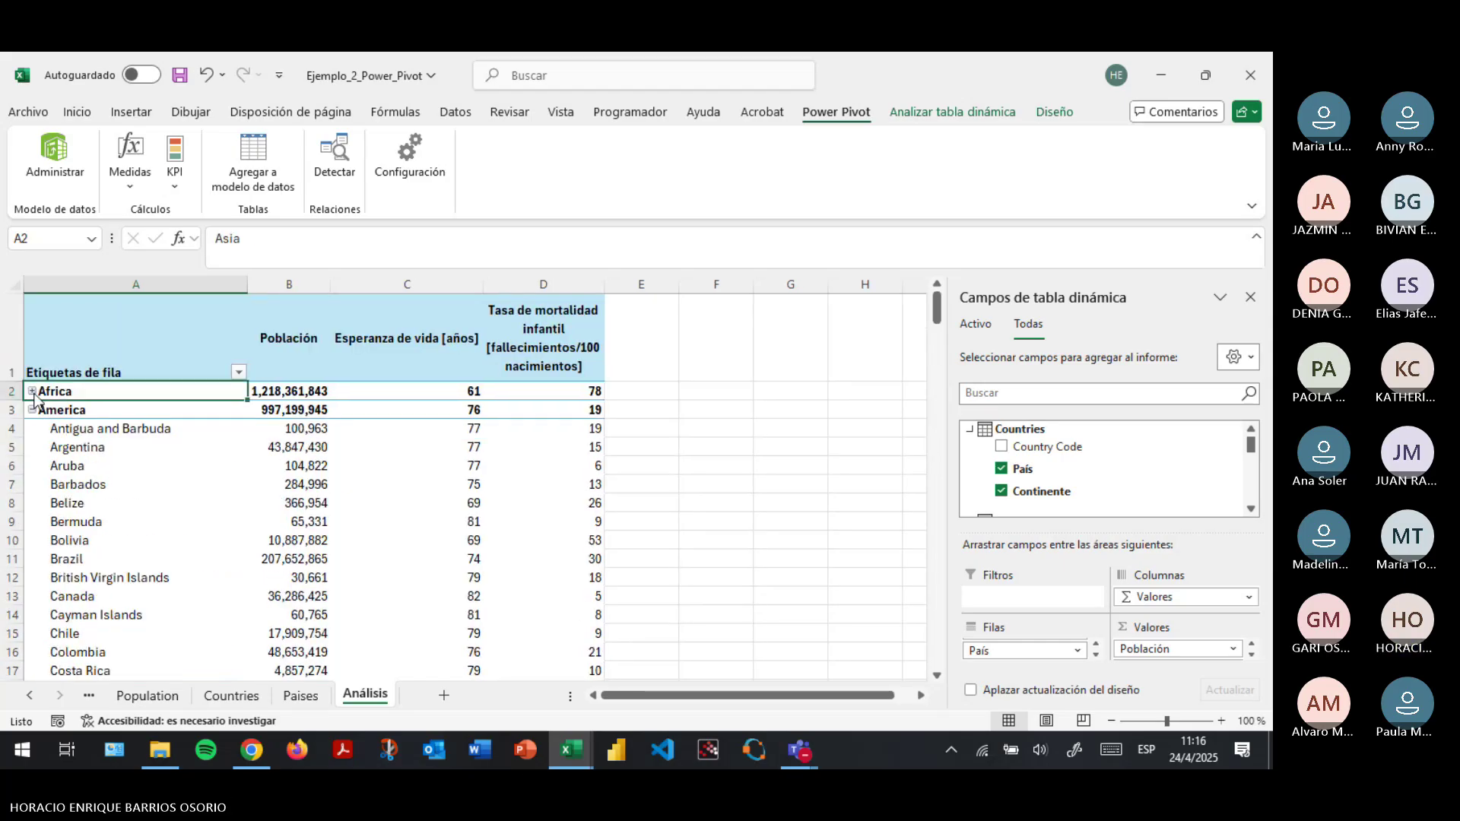
left_click(32, 410)
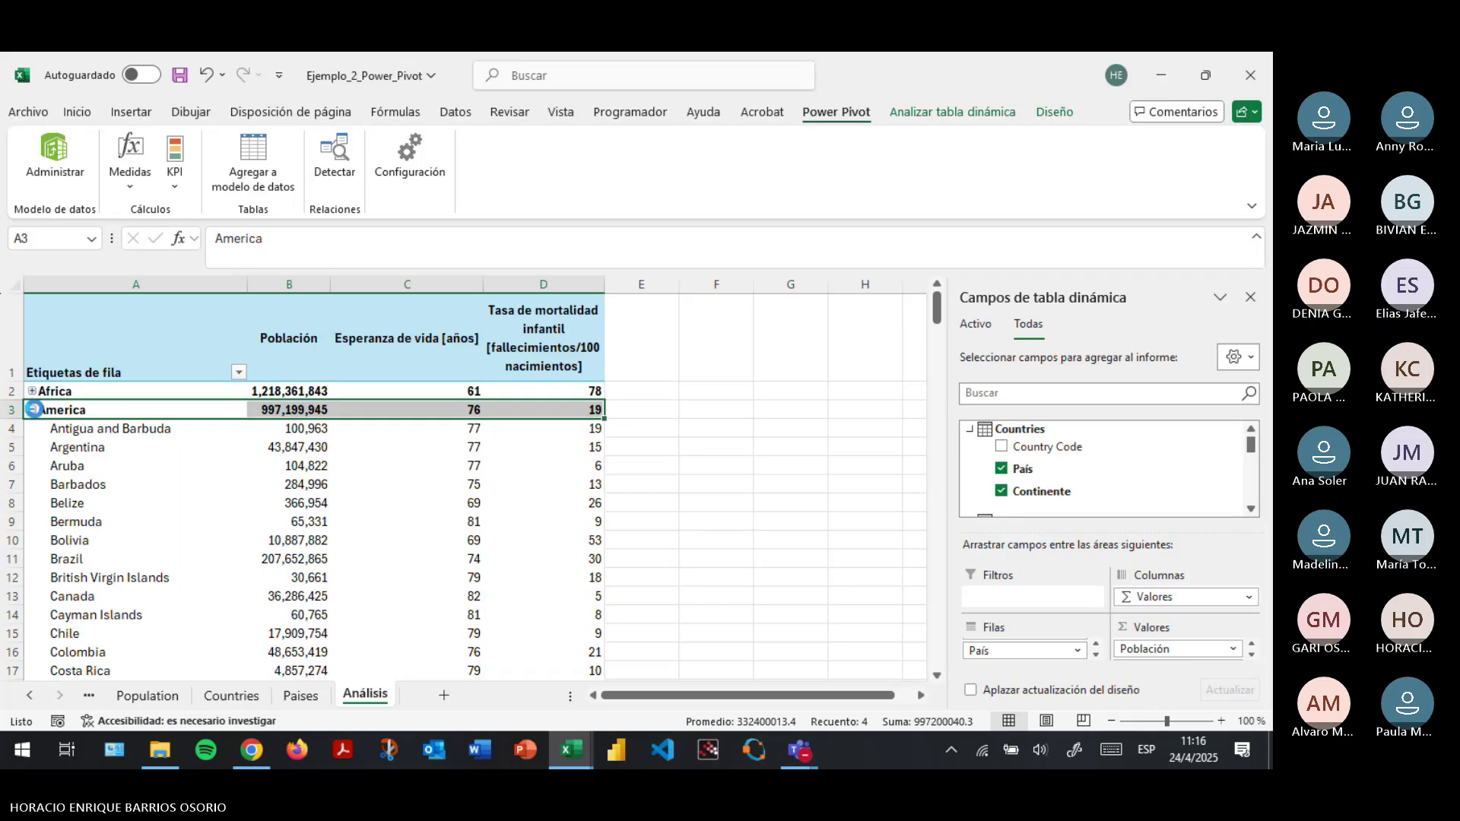
Look through the pivot table analysis options for fields and sets, selection actions and relationships, with different table cells selected.
left_click(953, 111)
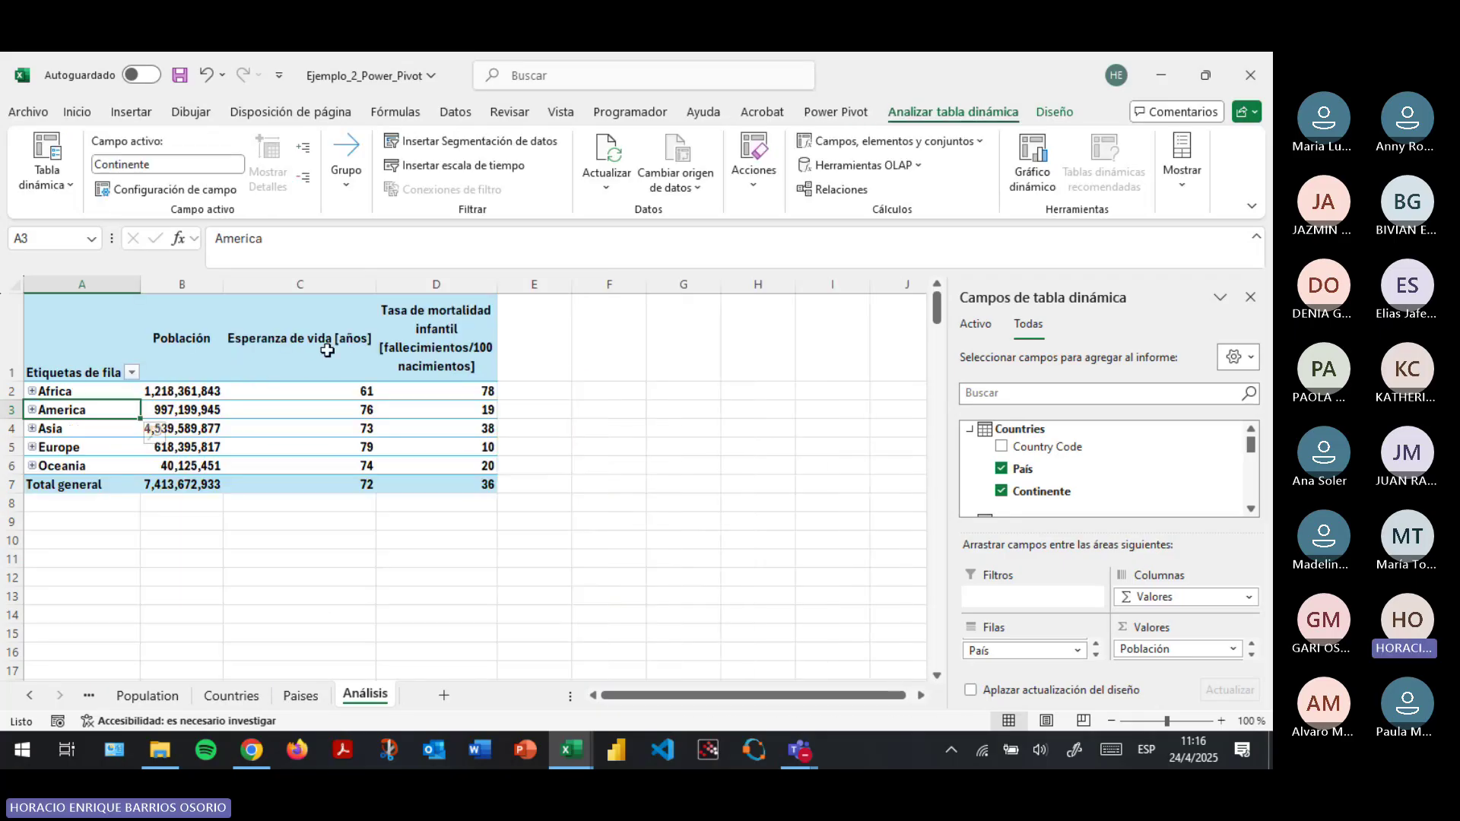
left_click(282, 405)
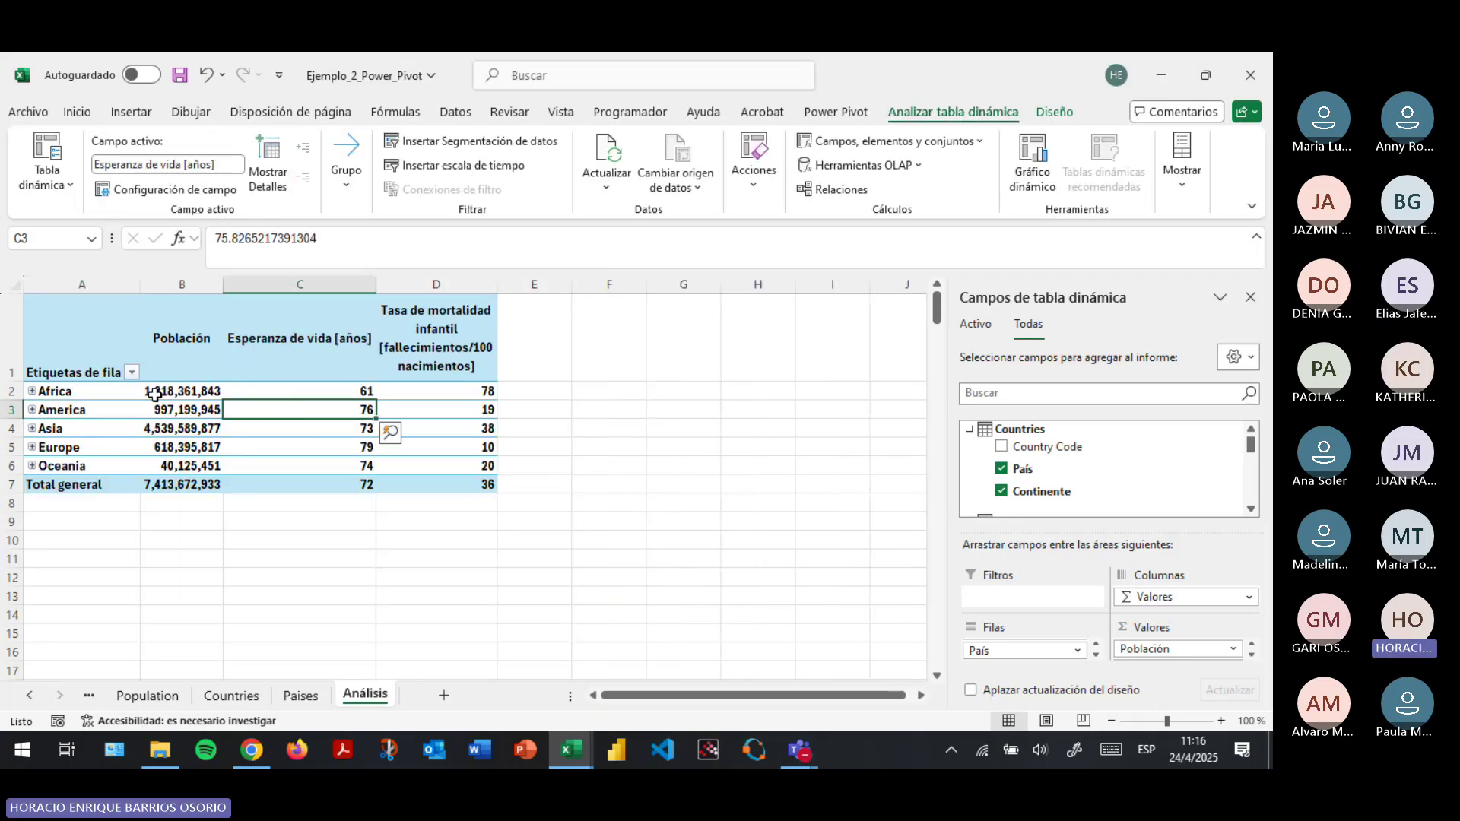
left_click(61, 391)
left_click(70, 424)
left_click(83, 457)
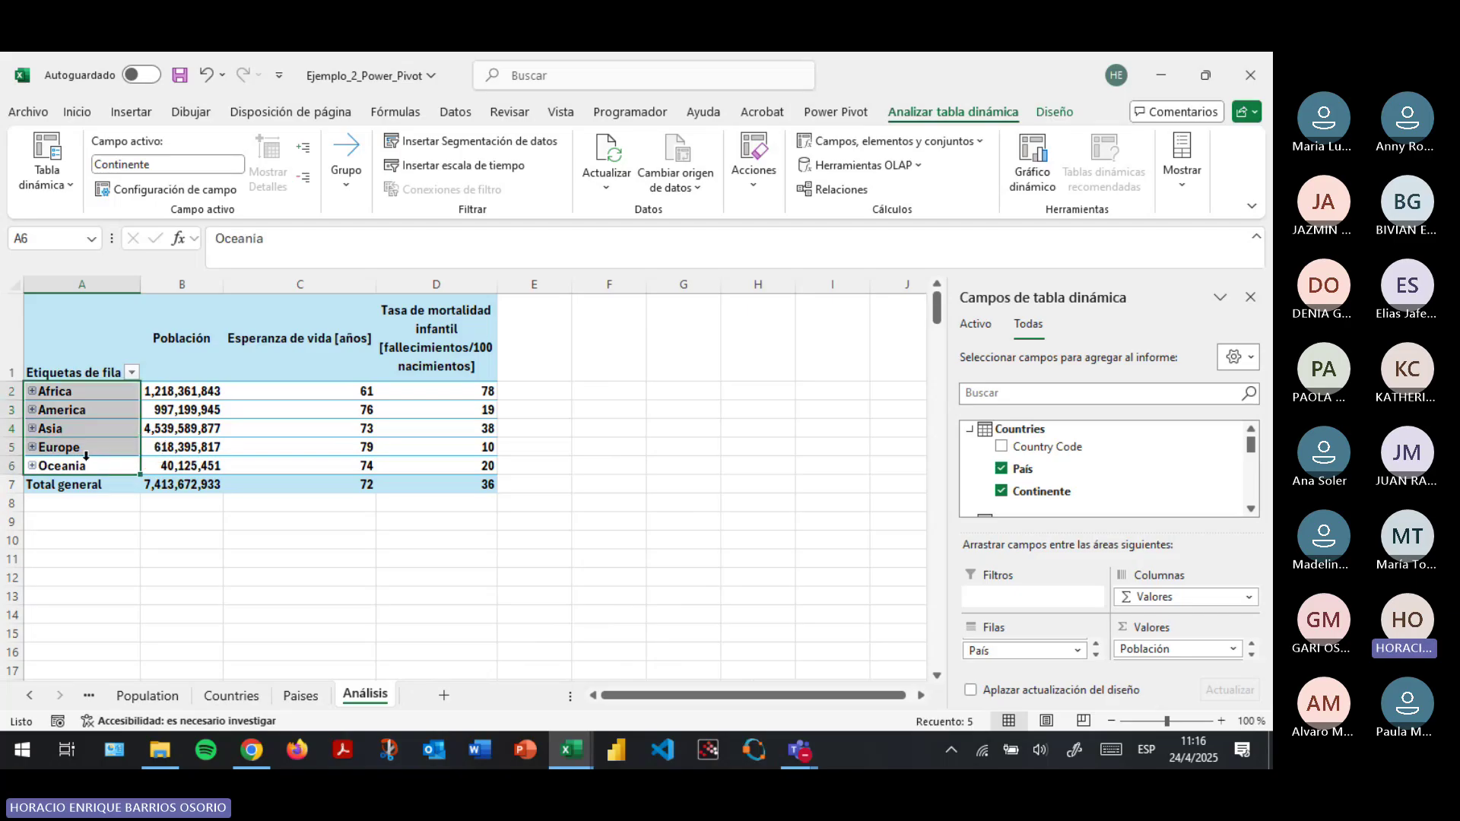
left_click(73, 391)
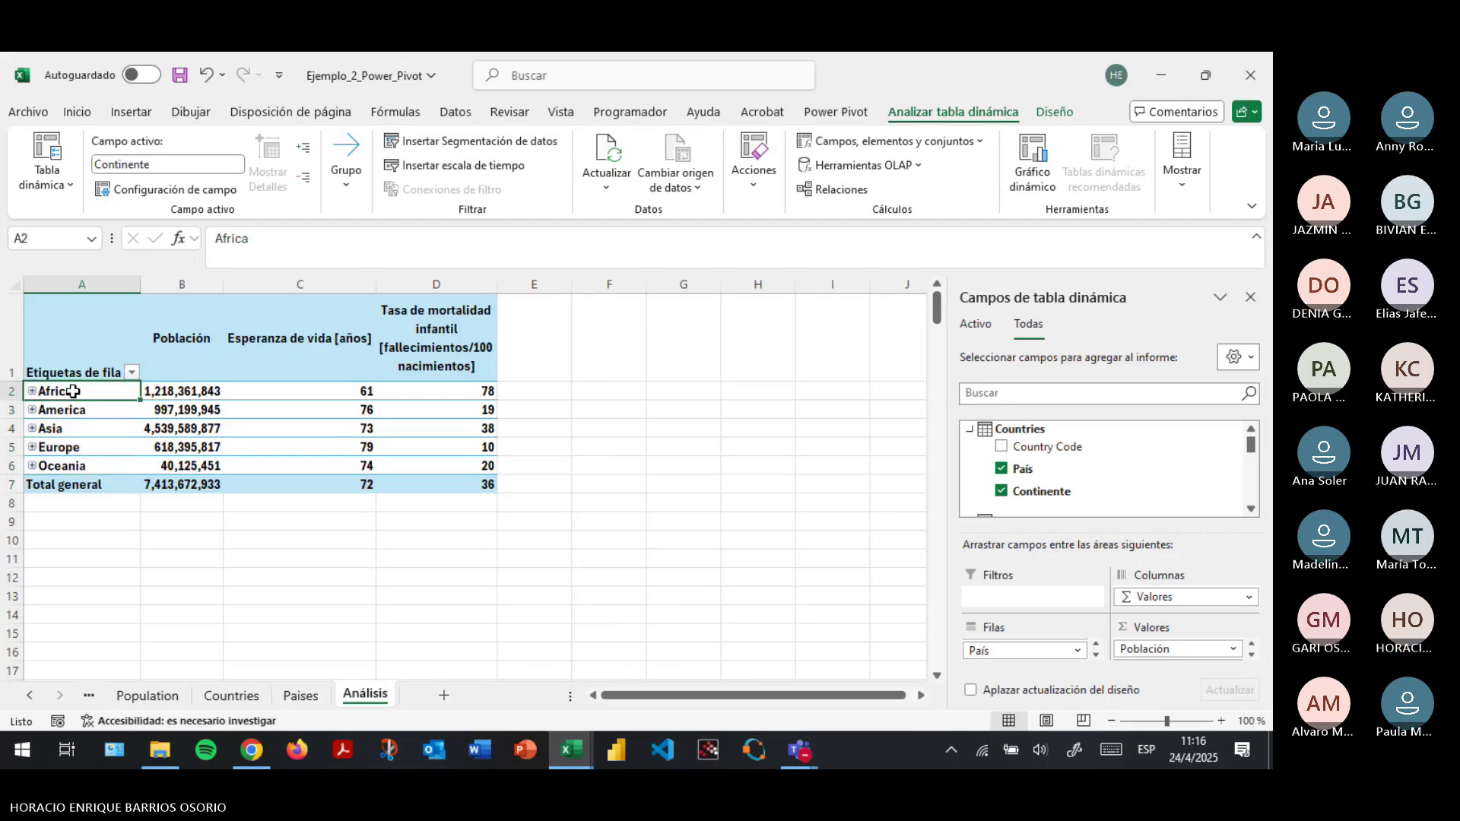
left_click(862, 142)
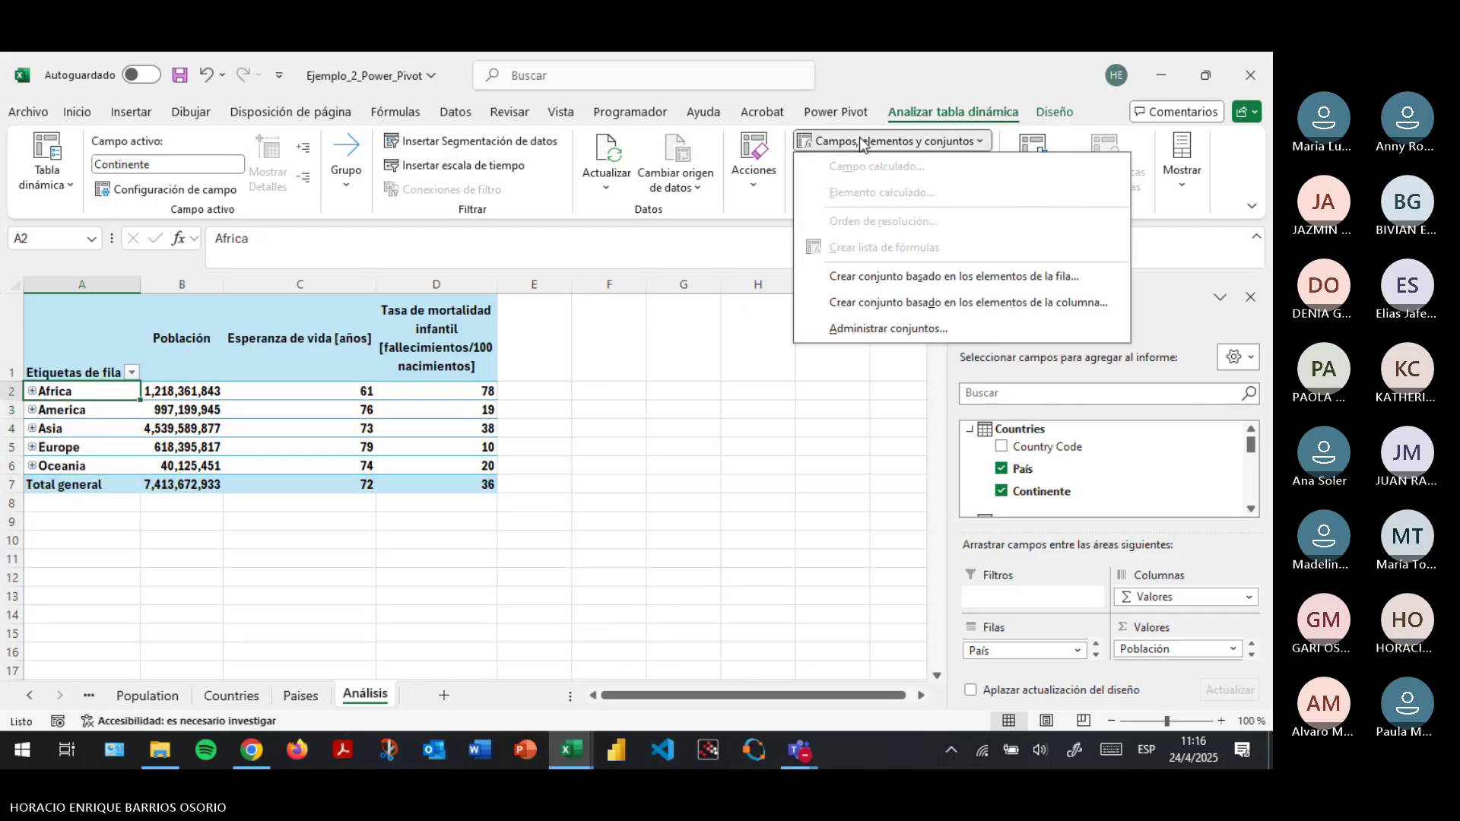
left_click(437, 391)
left_click(437, 391)
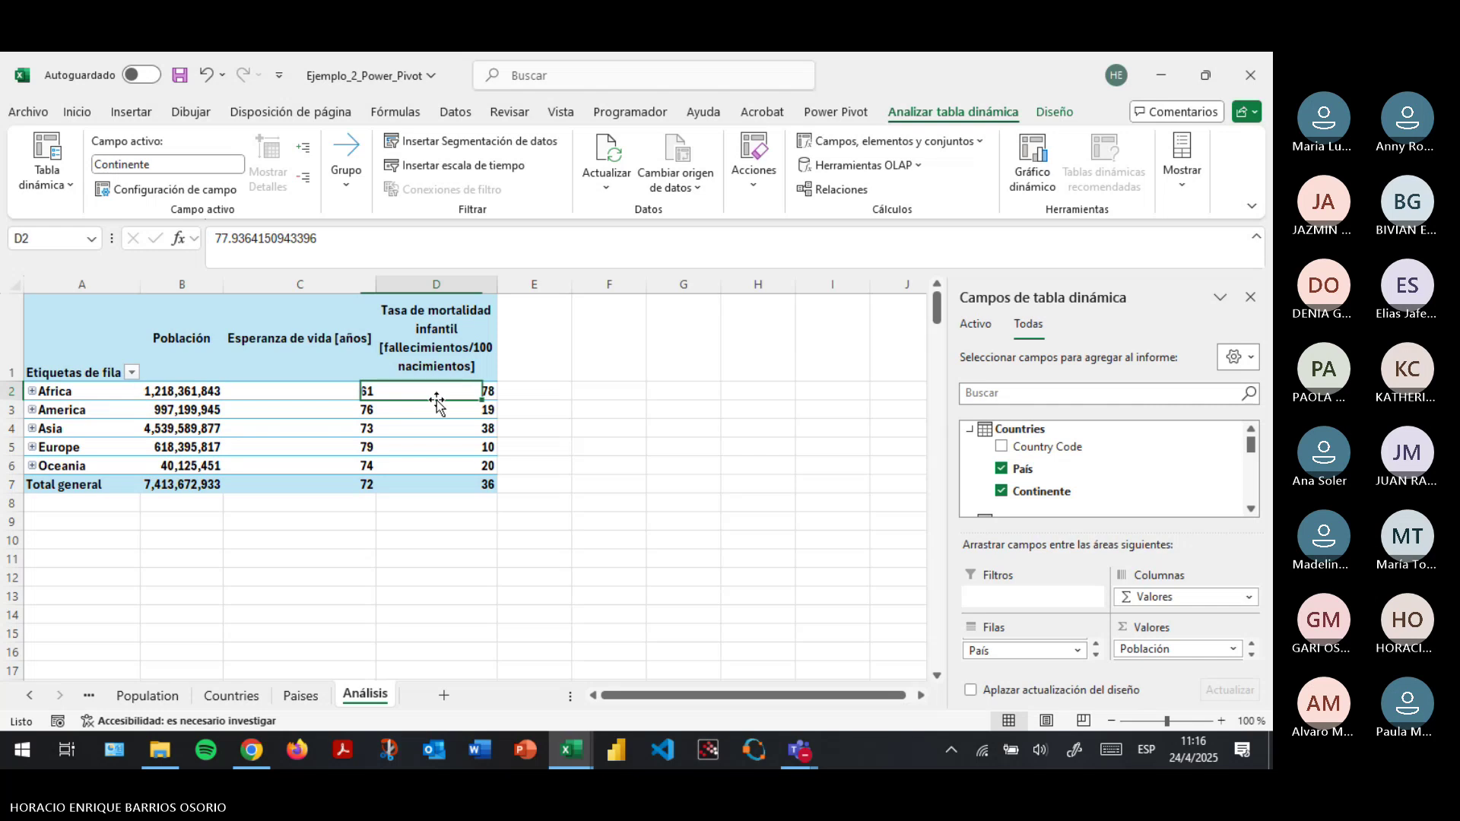
left_click(887, 145)
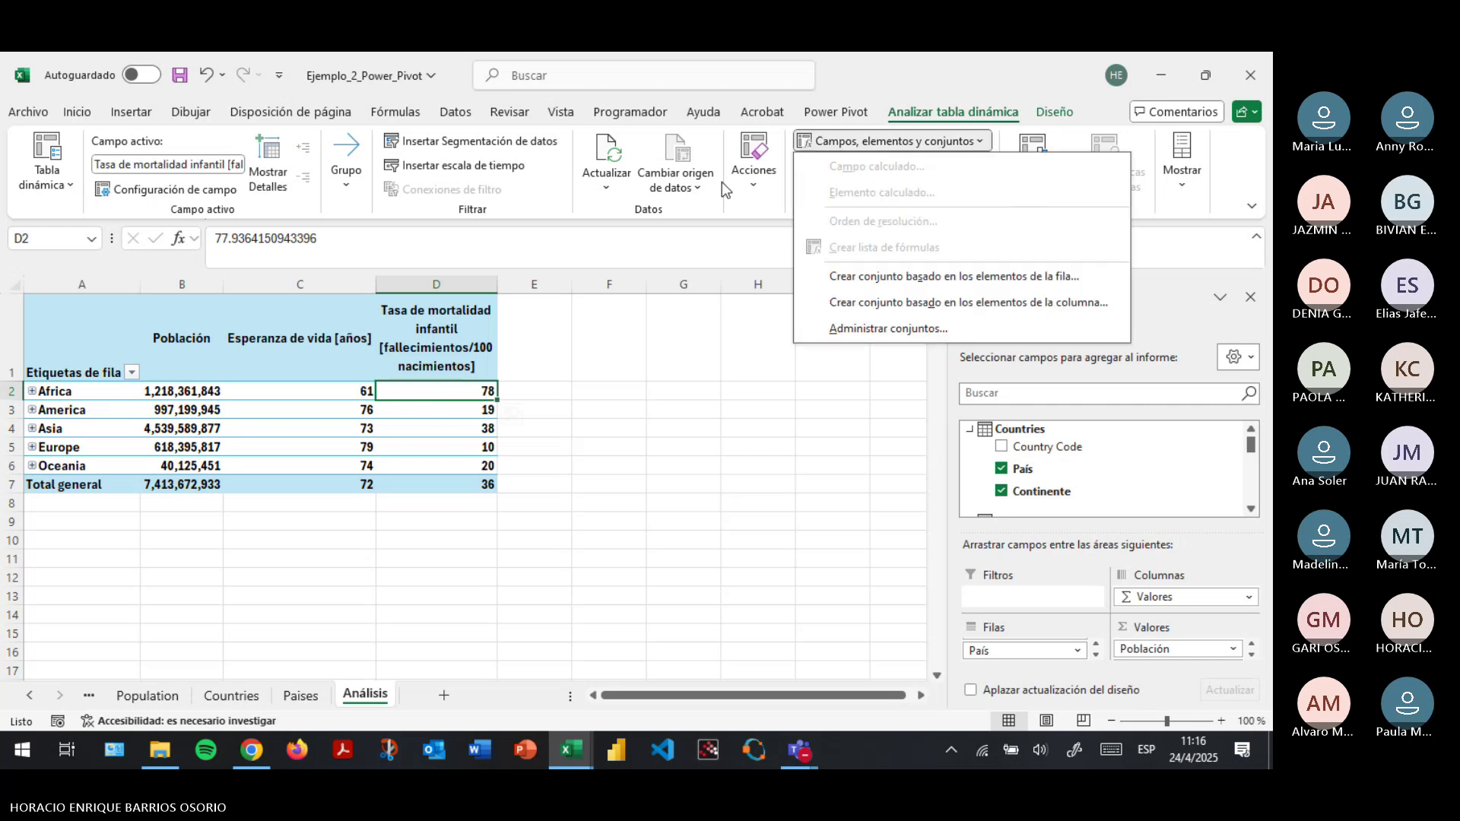
left_click(751, 181)
left_click(797, 264)
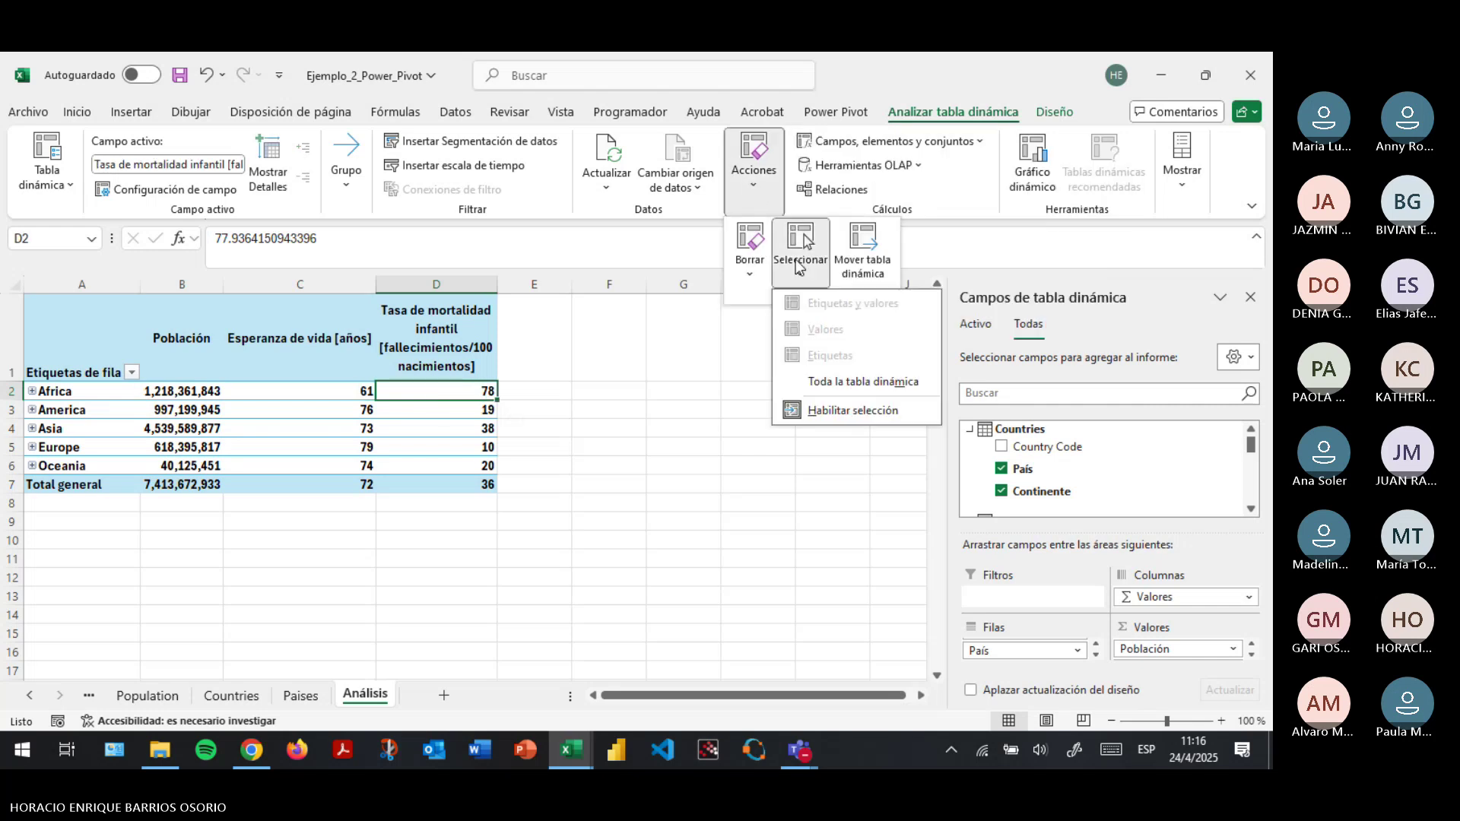
left_click(965, 241)
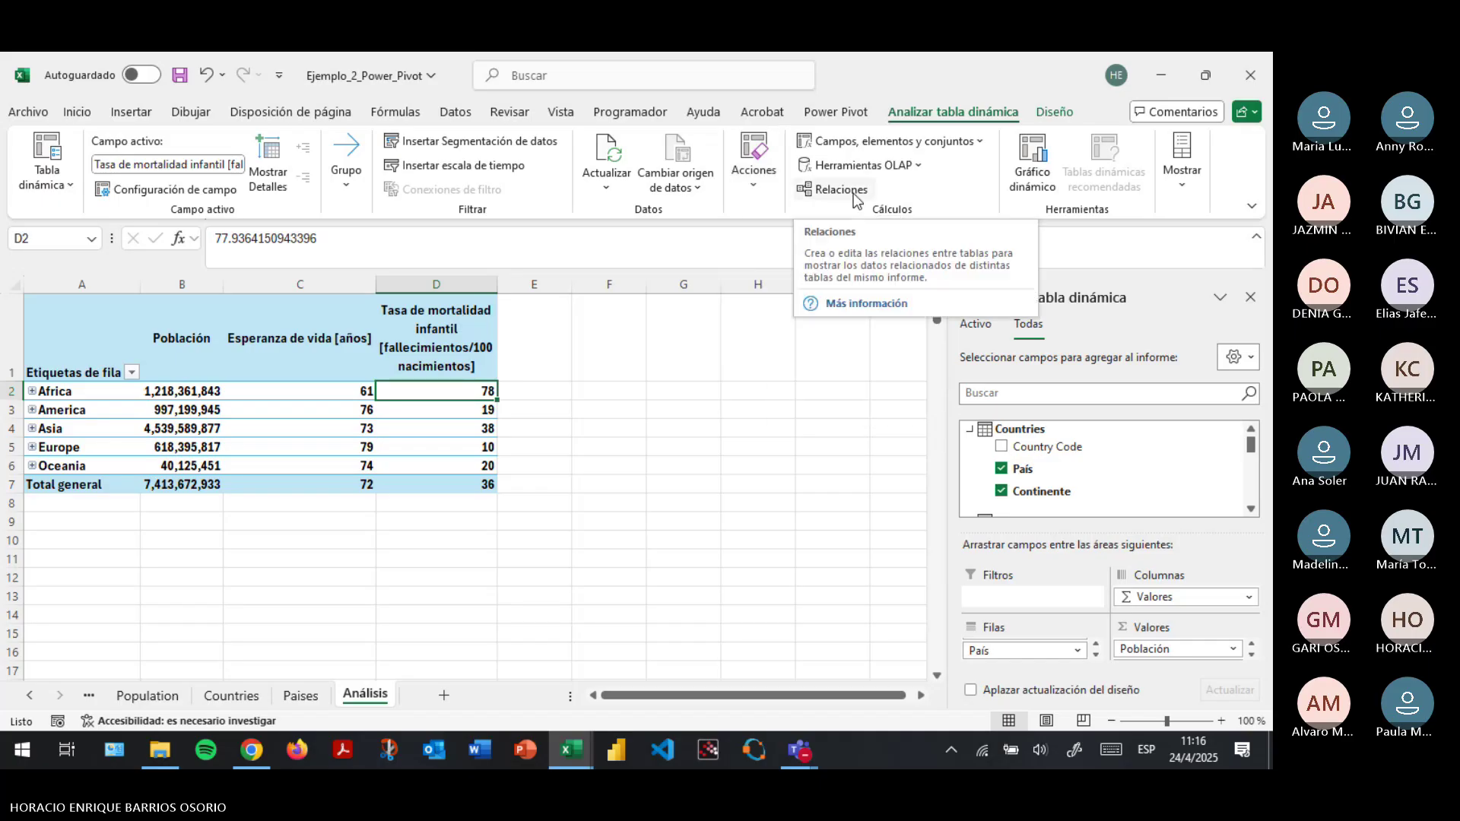
Expand the Africa group briefly to view its countries, collapse it again and check the continents' population values.
left_click(32, 392)
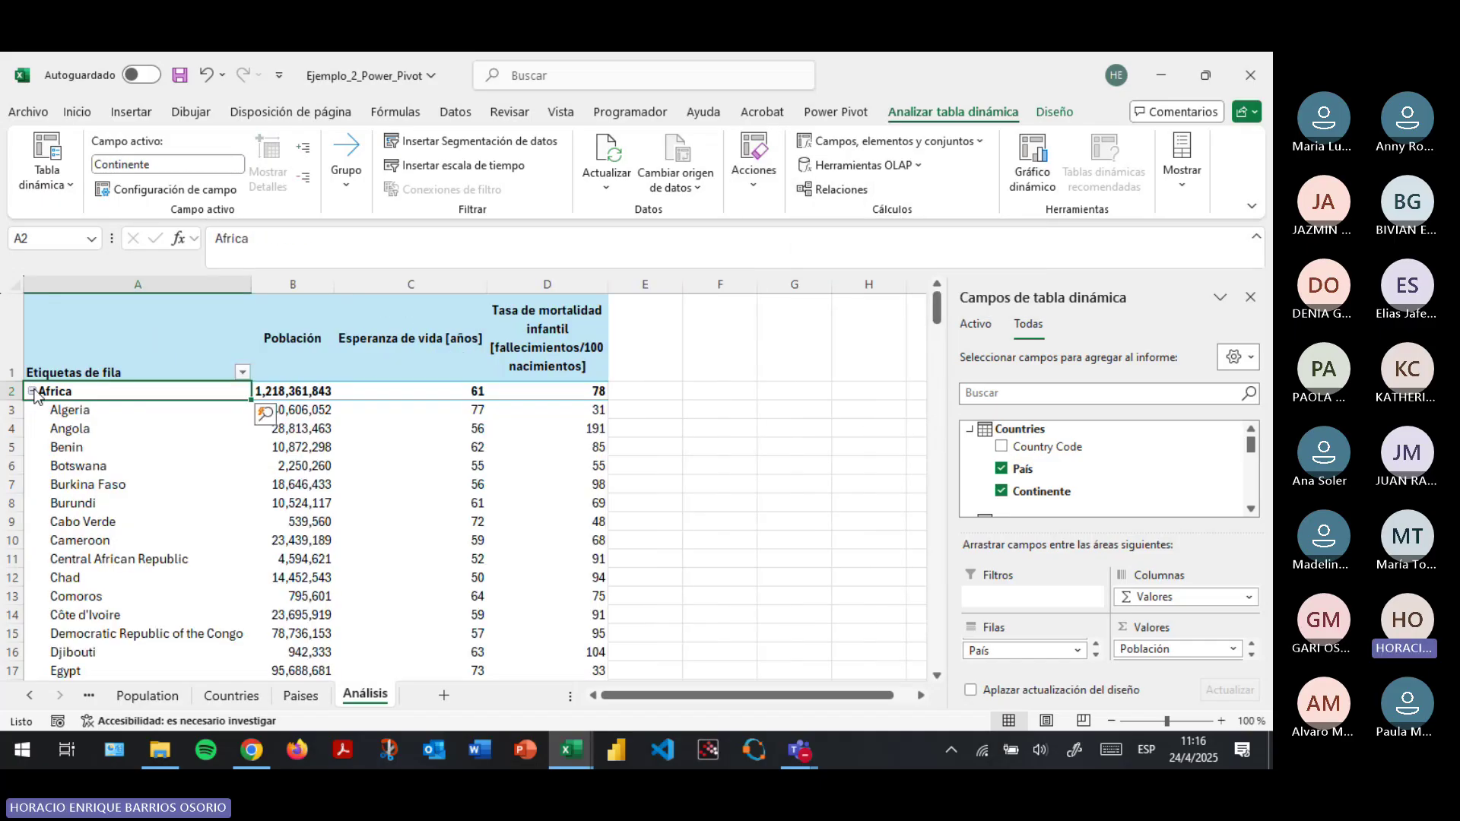
left_click(32, 392)
left_click(268, 409)
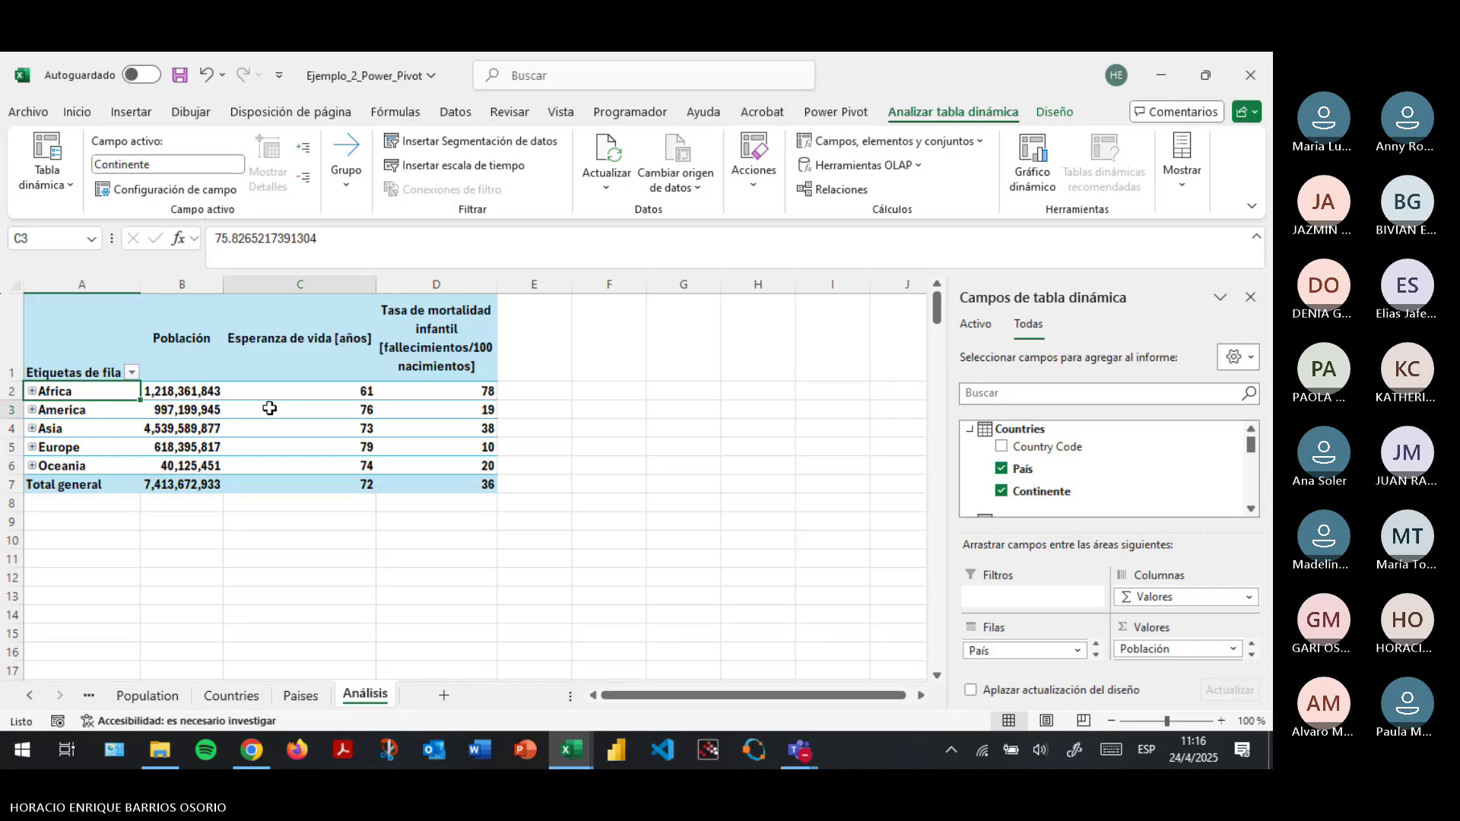
left_click(190, 392)
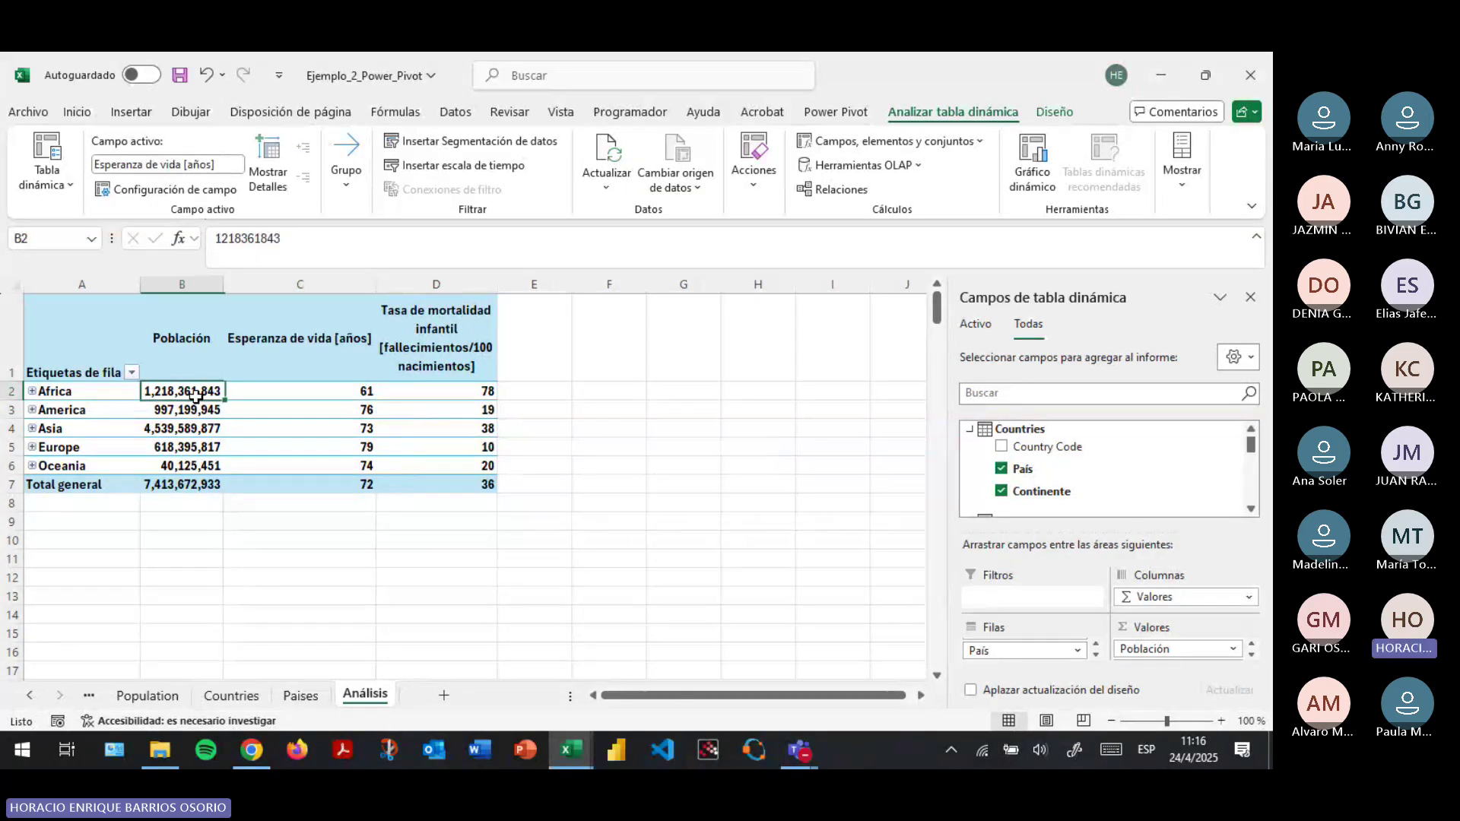
left_click(201, 466)
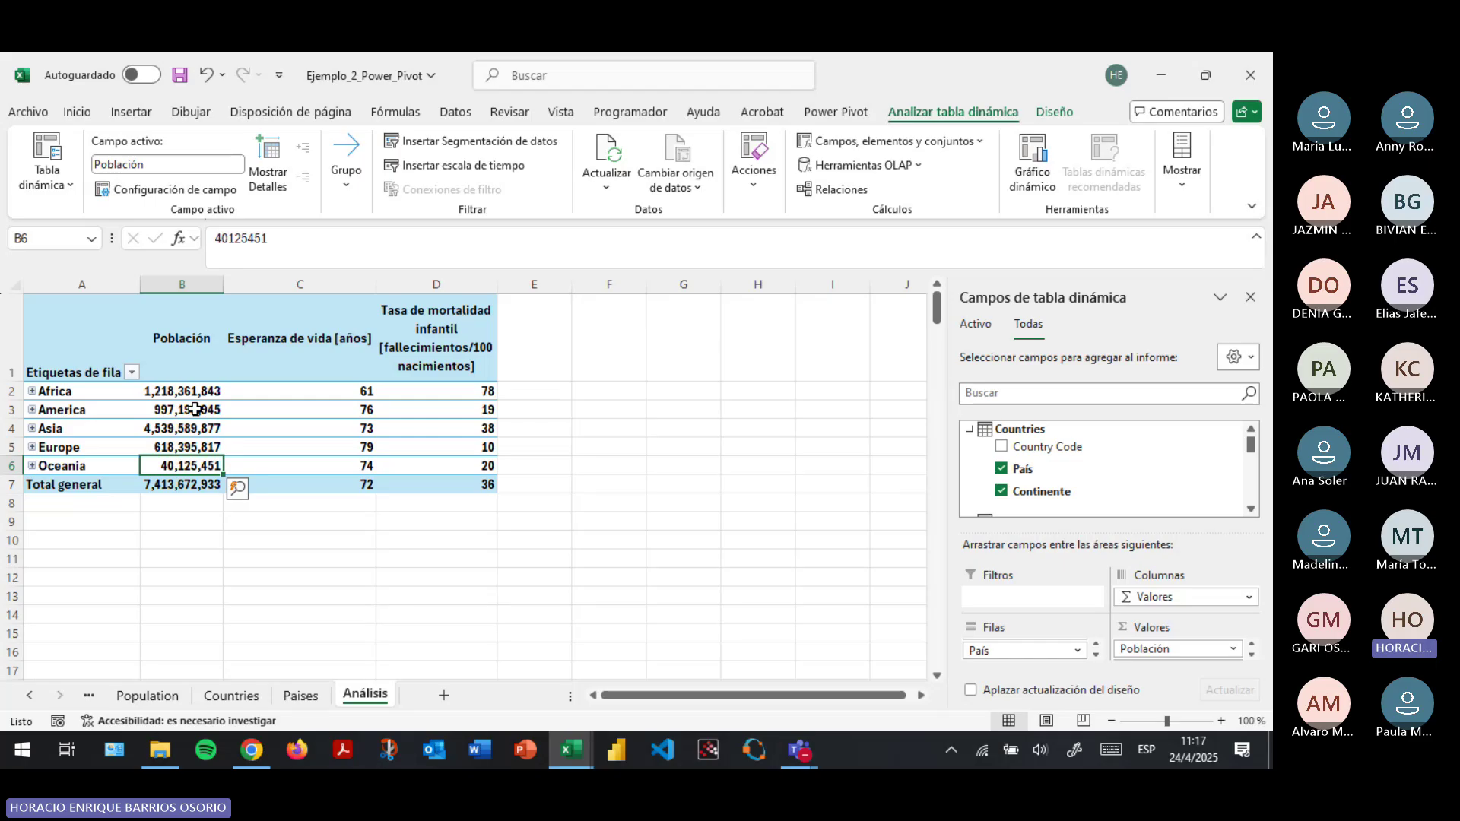
Rename the pivot table as Variables Demográficas.
left_click(100, 320)
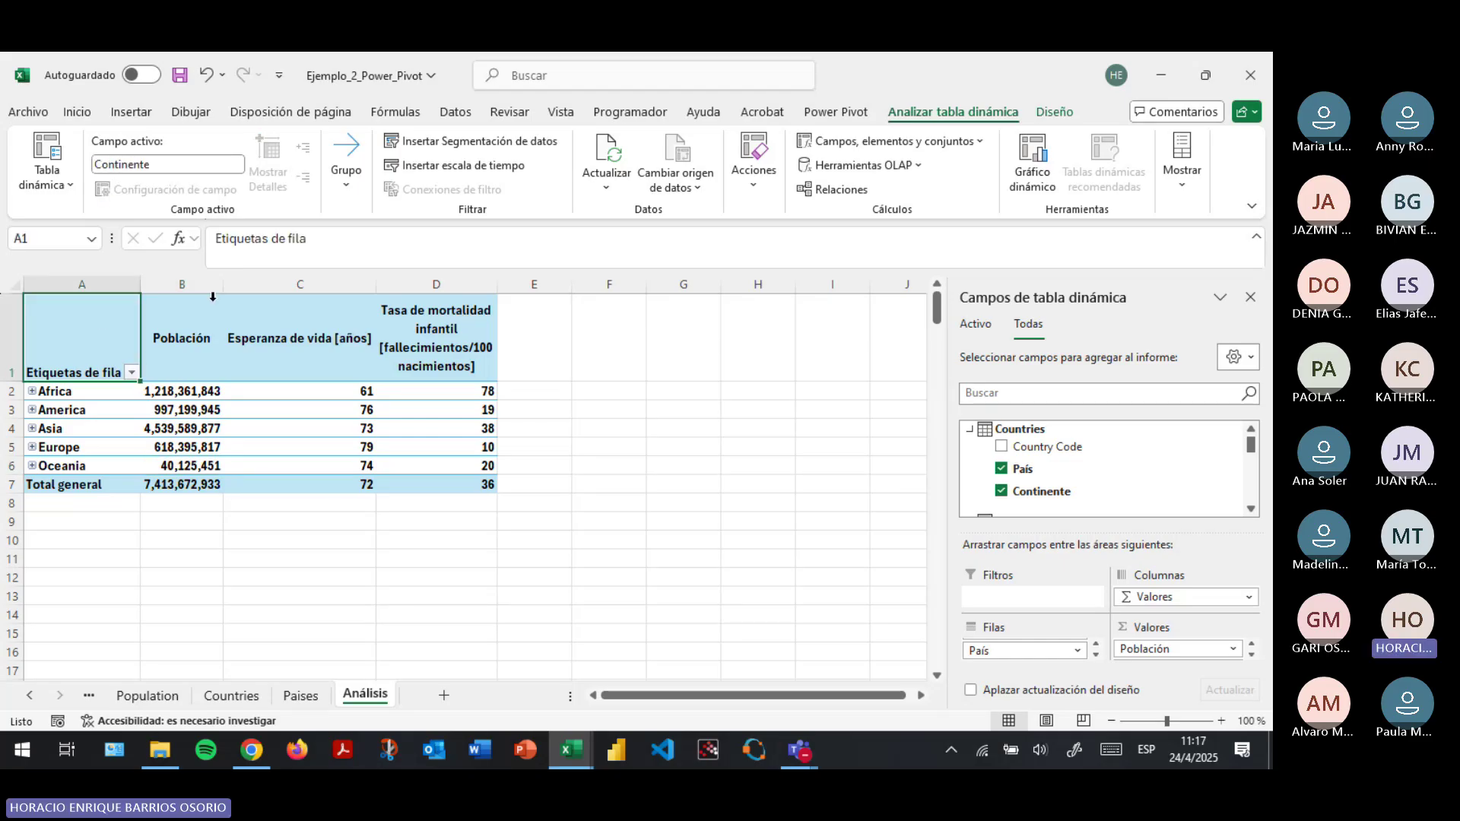
left_click(46, 163)
left_click(109, 251)
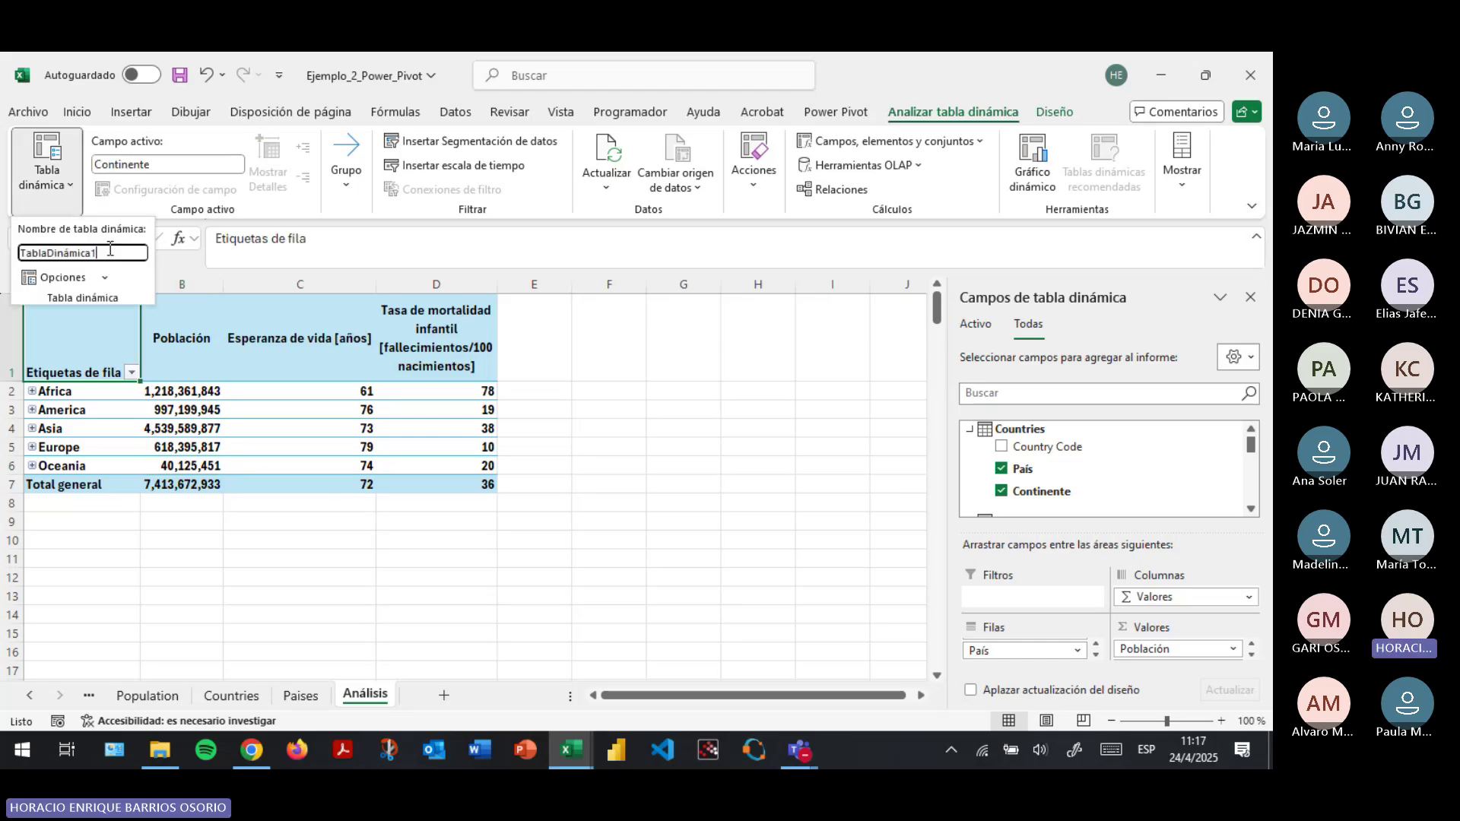
key("ctrl+a")
key("BackSpace")
type("An")
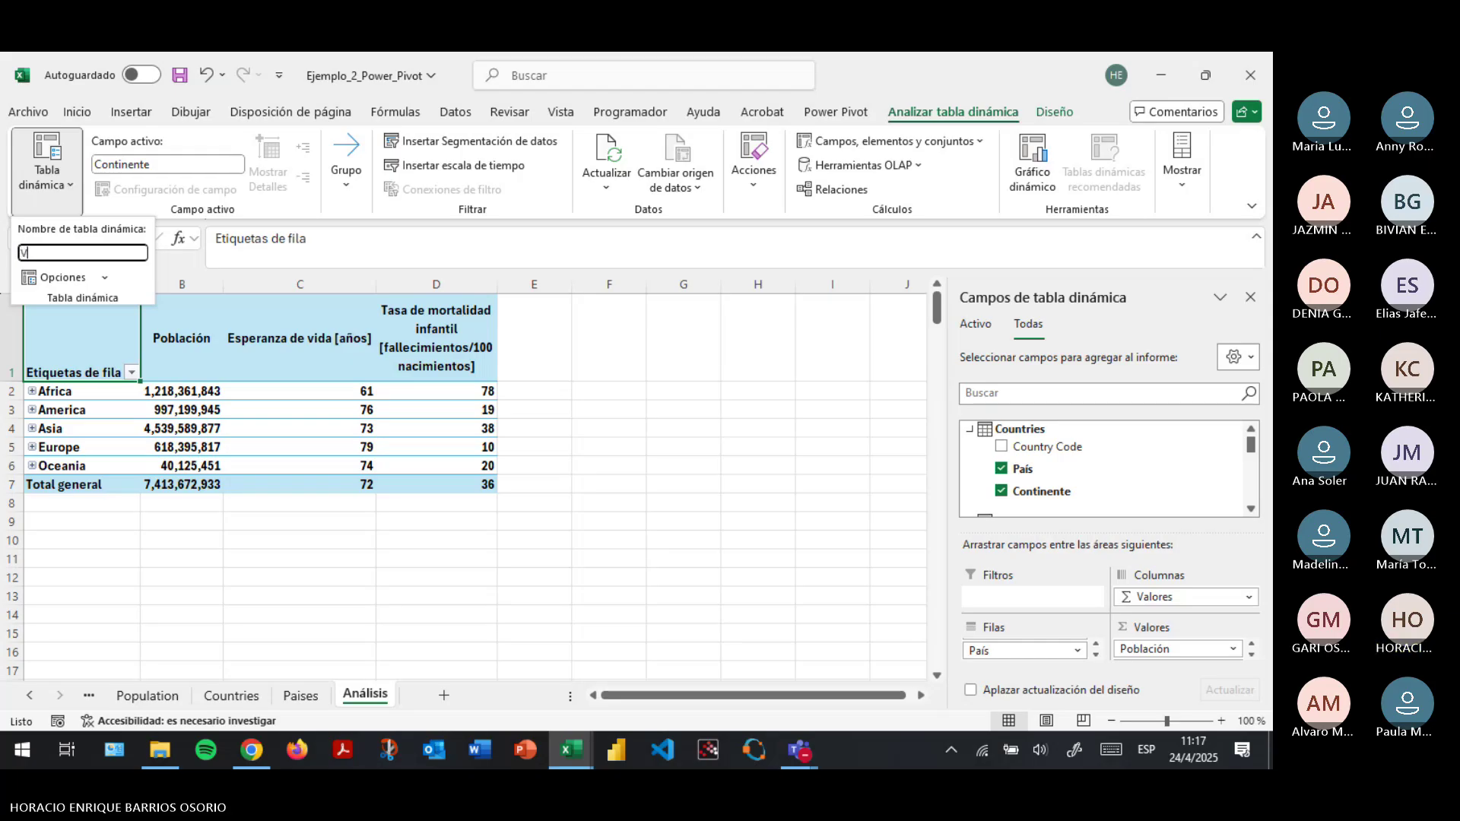
type("ariables Demográficas")
key("Return")
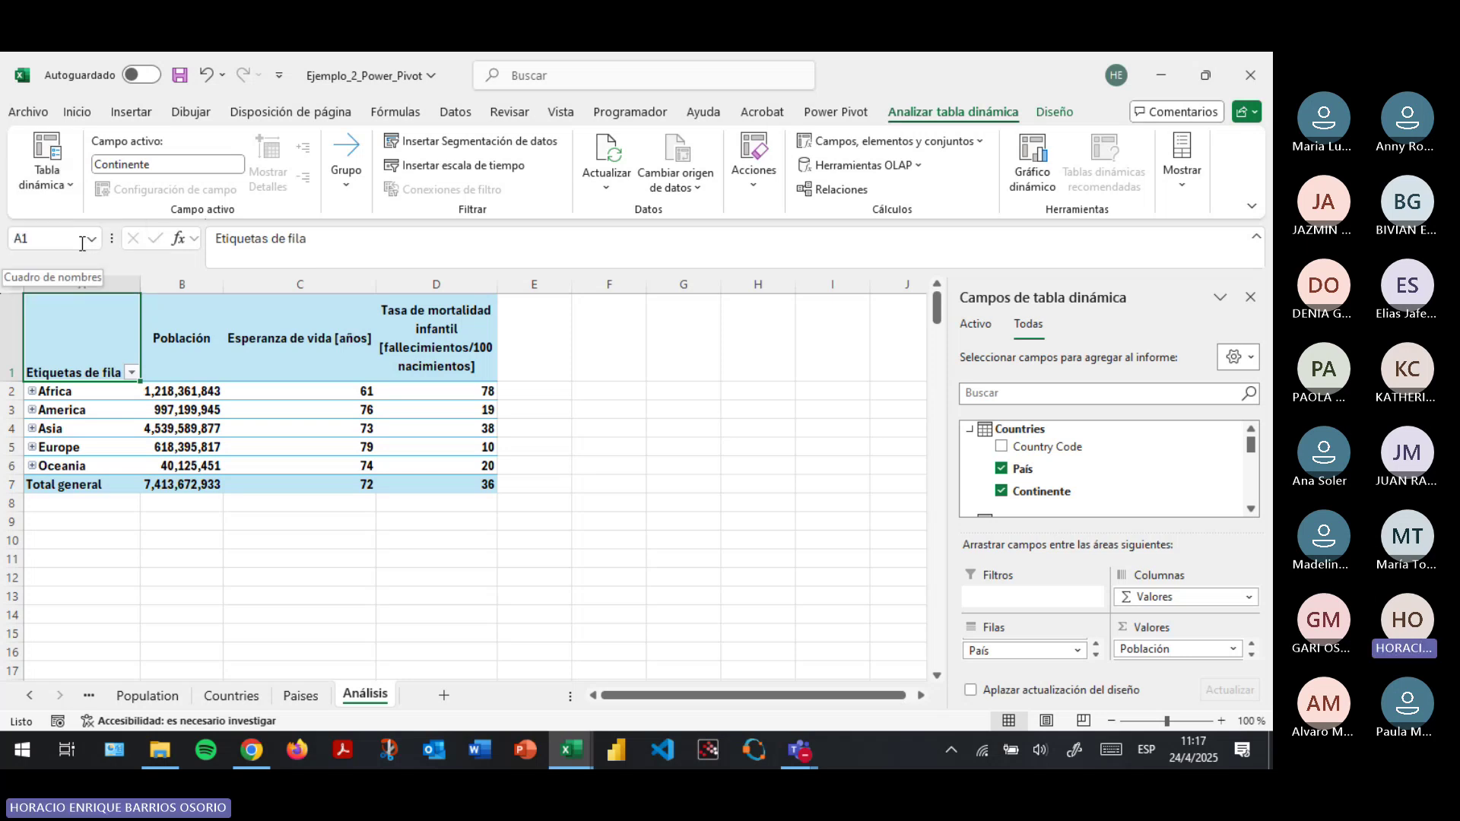
Examine the layout and format settings in the pivot table options and close them without changes.
left_click(55, 176)
left_click(104, 277)
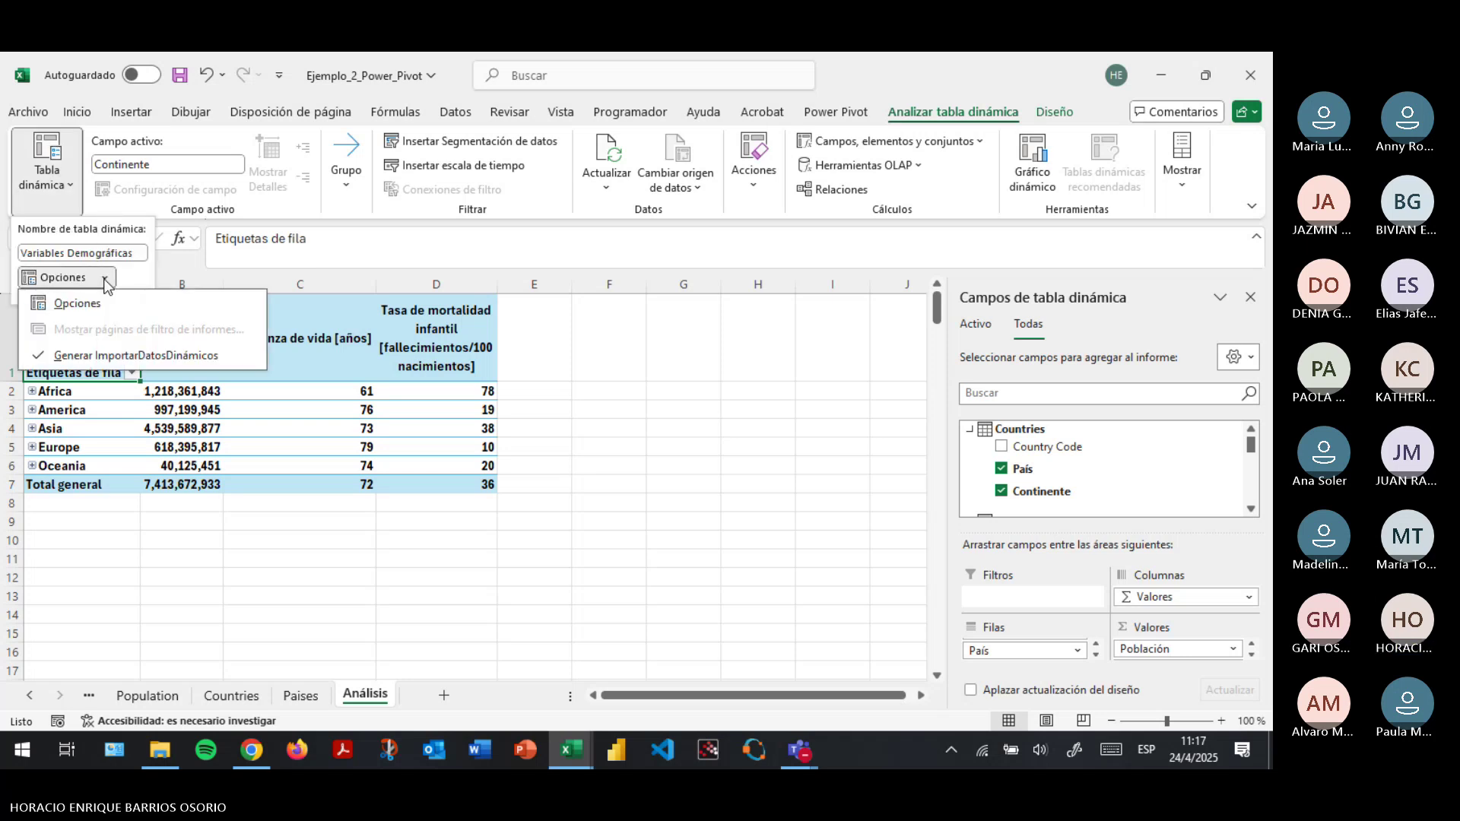
left_click(107, 313)
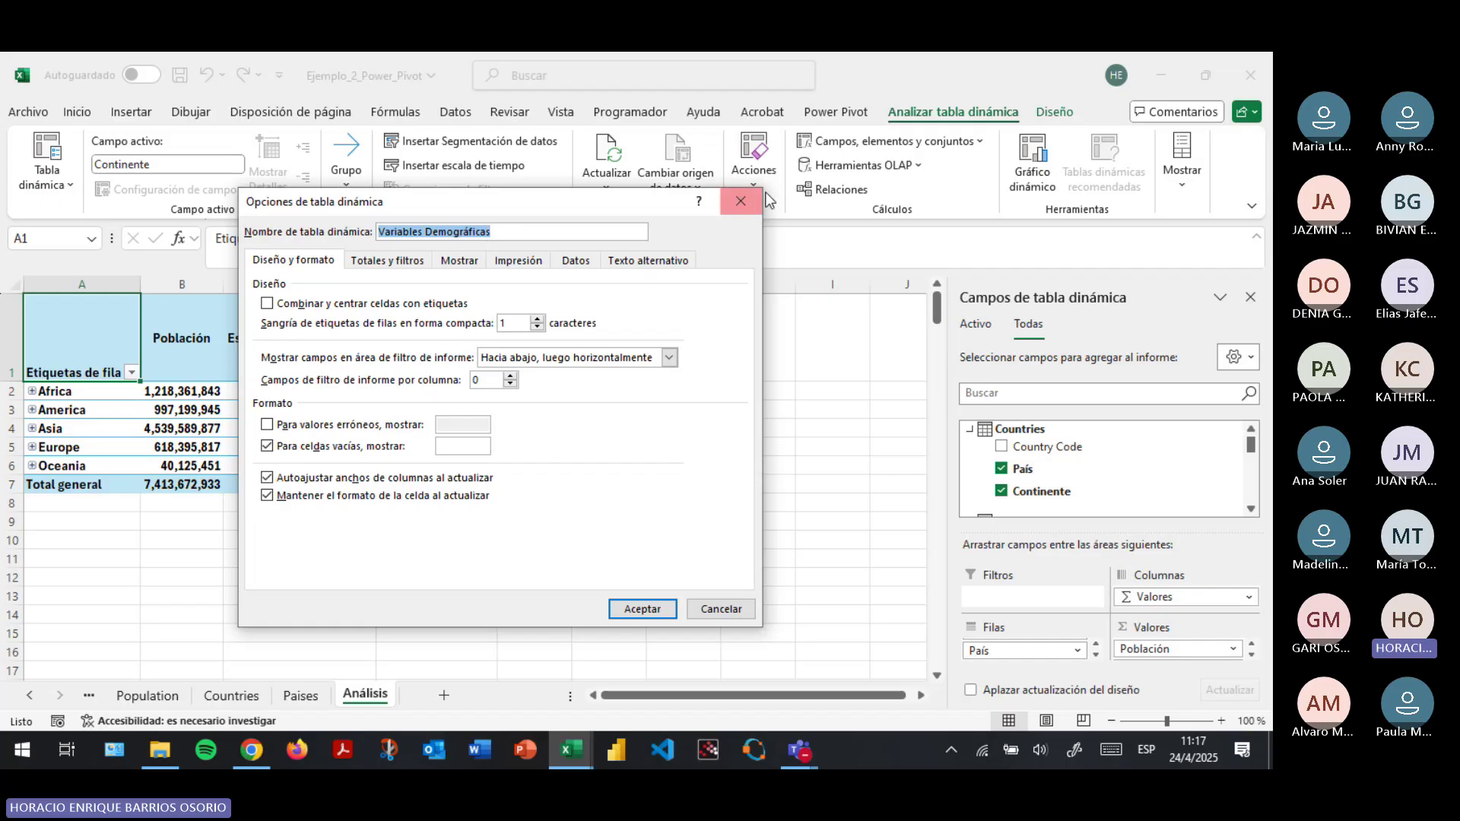
left_click(741, 202)
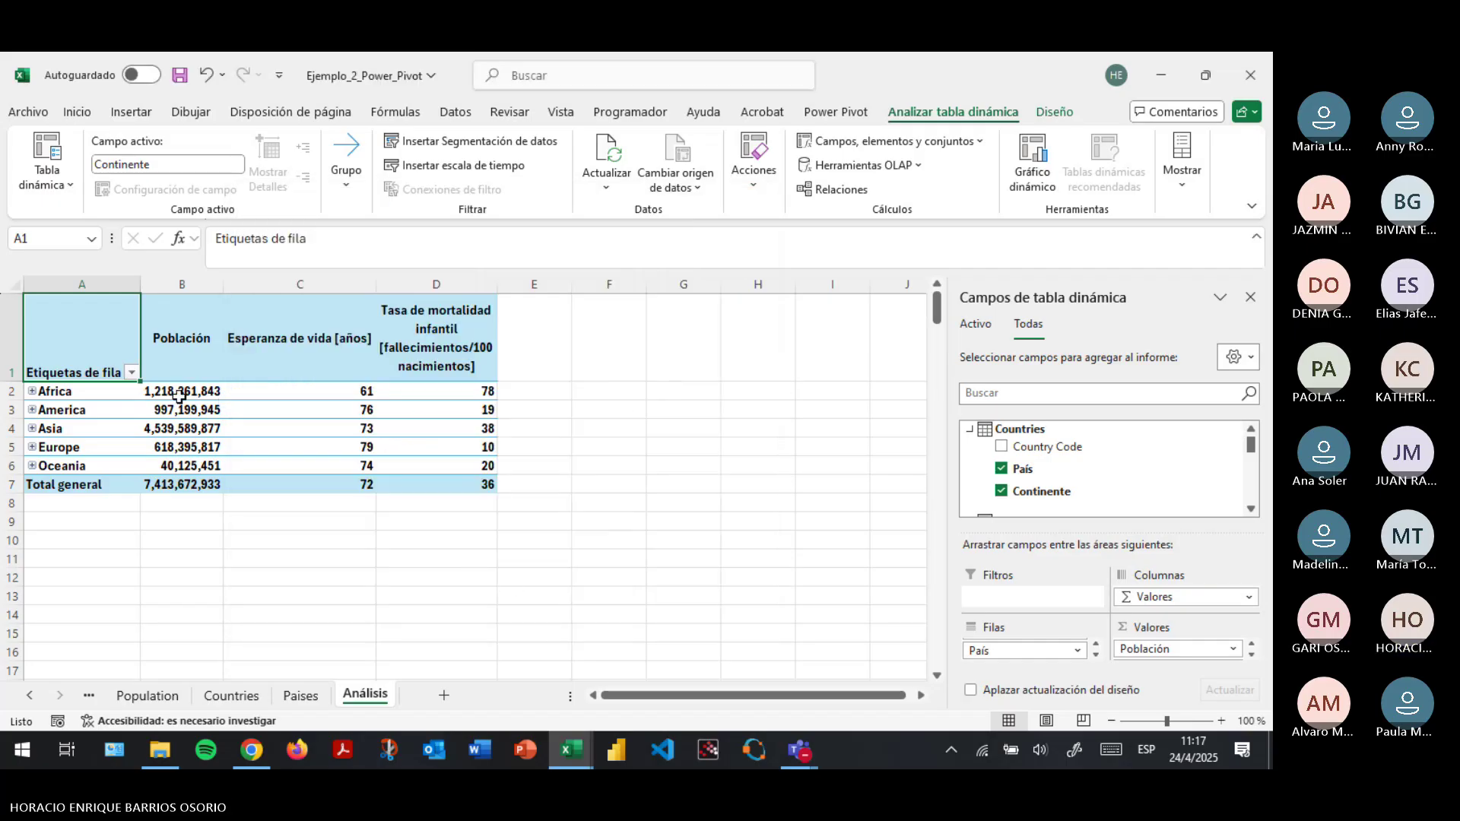
Try copying the pivot table's Etiquetas de fila header cell to G1, undo the paste and cancel the copy selection.
right_click(61, 321)
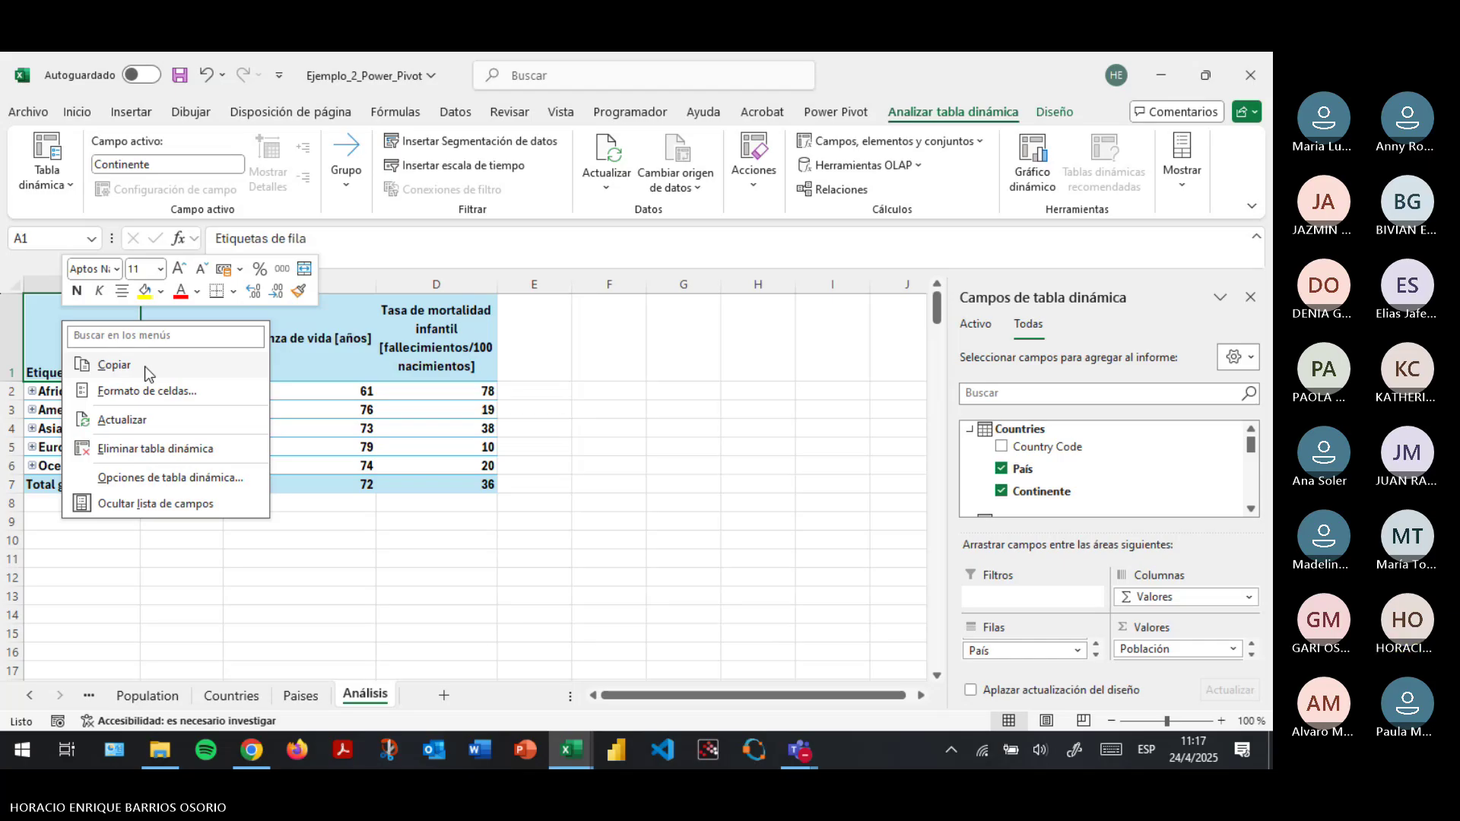
left_click(114, 365)
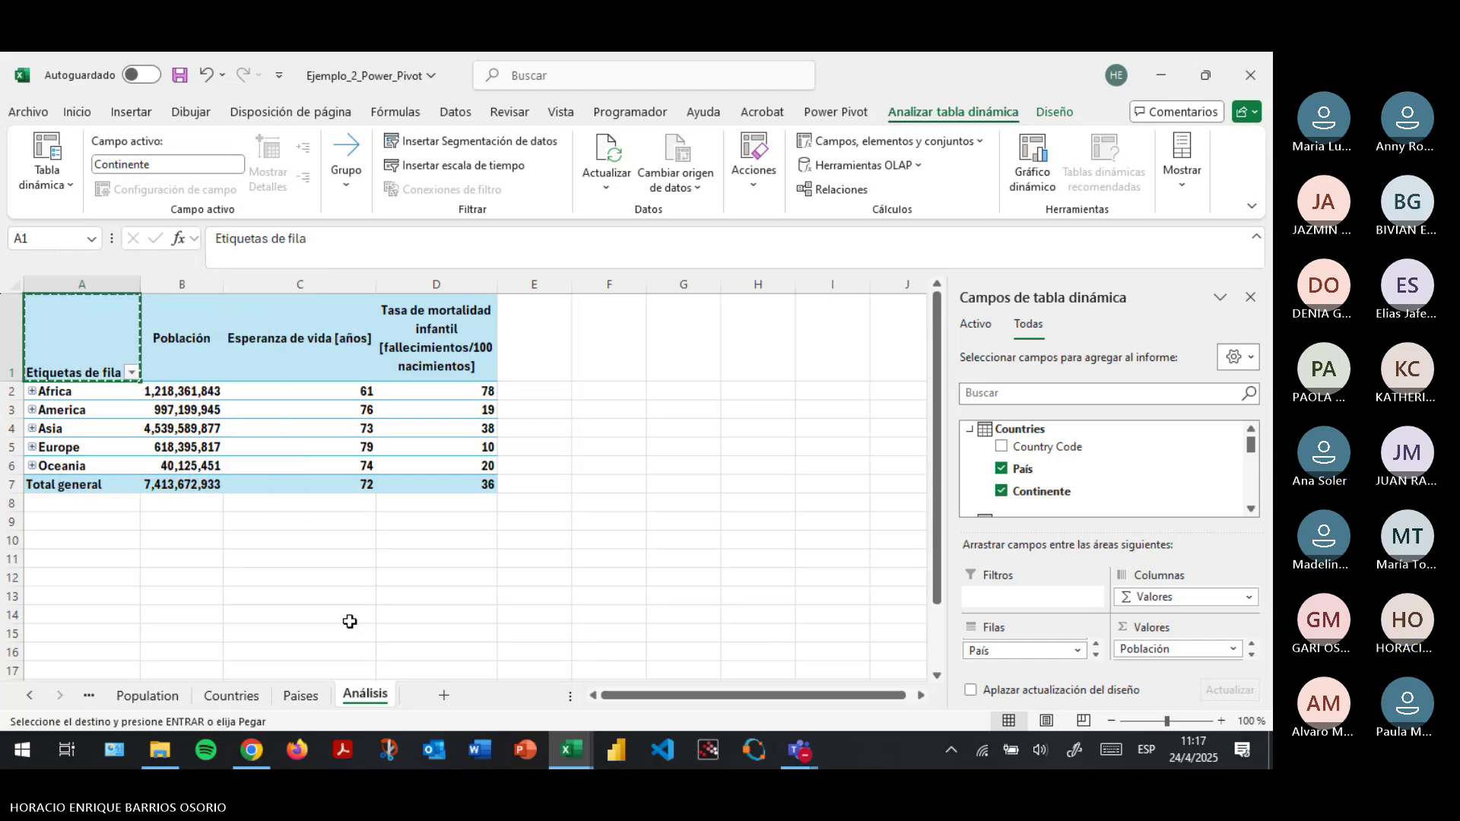
left_click(686, 357)
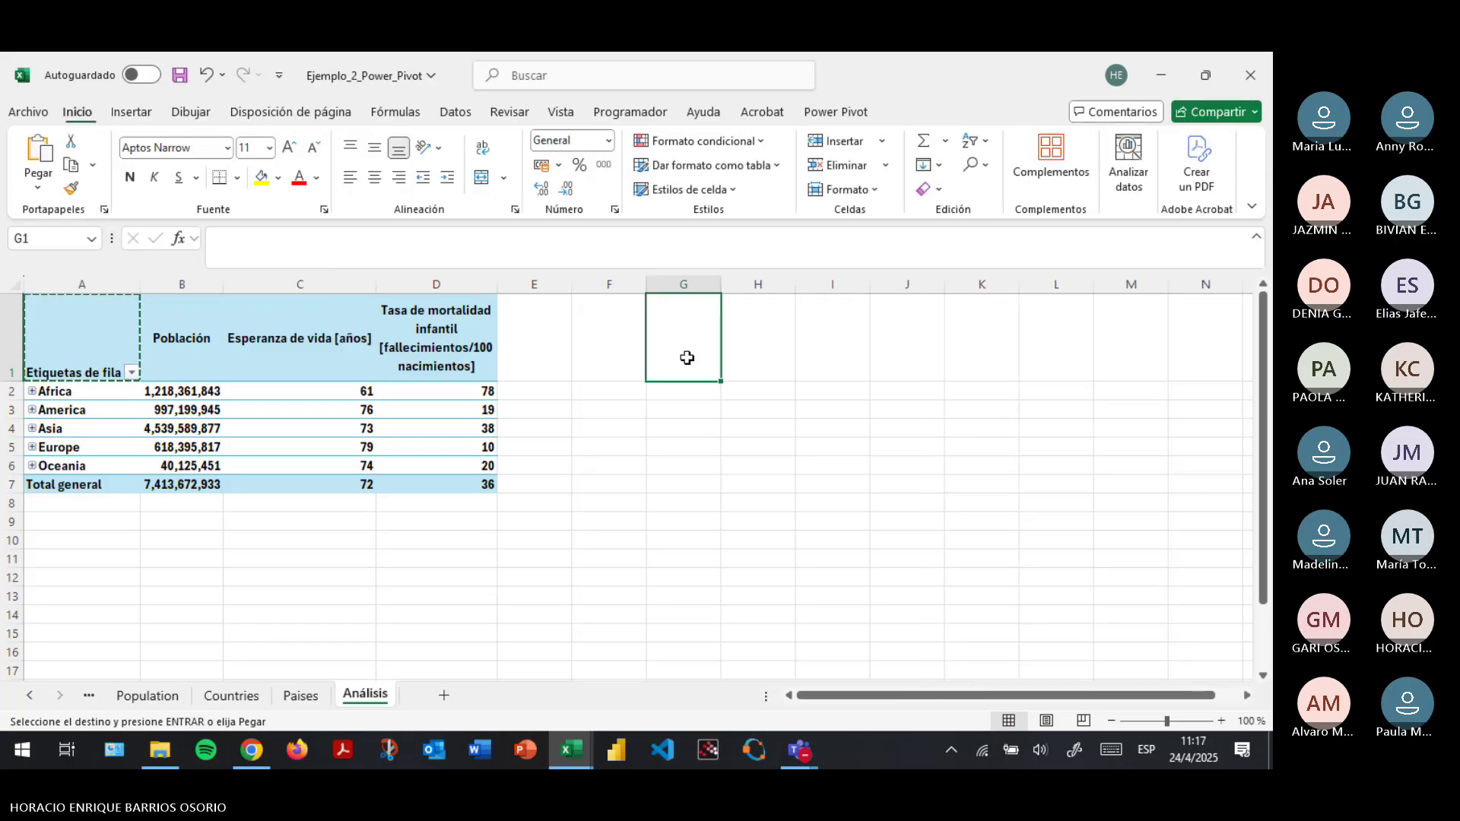
key("Return")
key("ctrl+z")
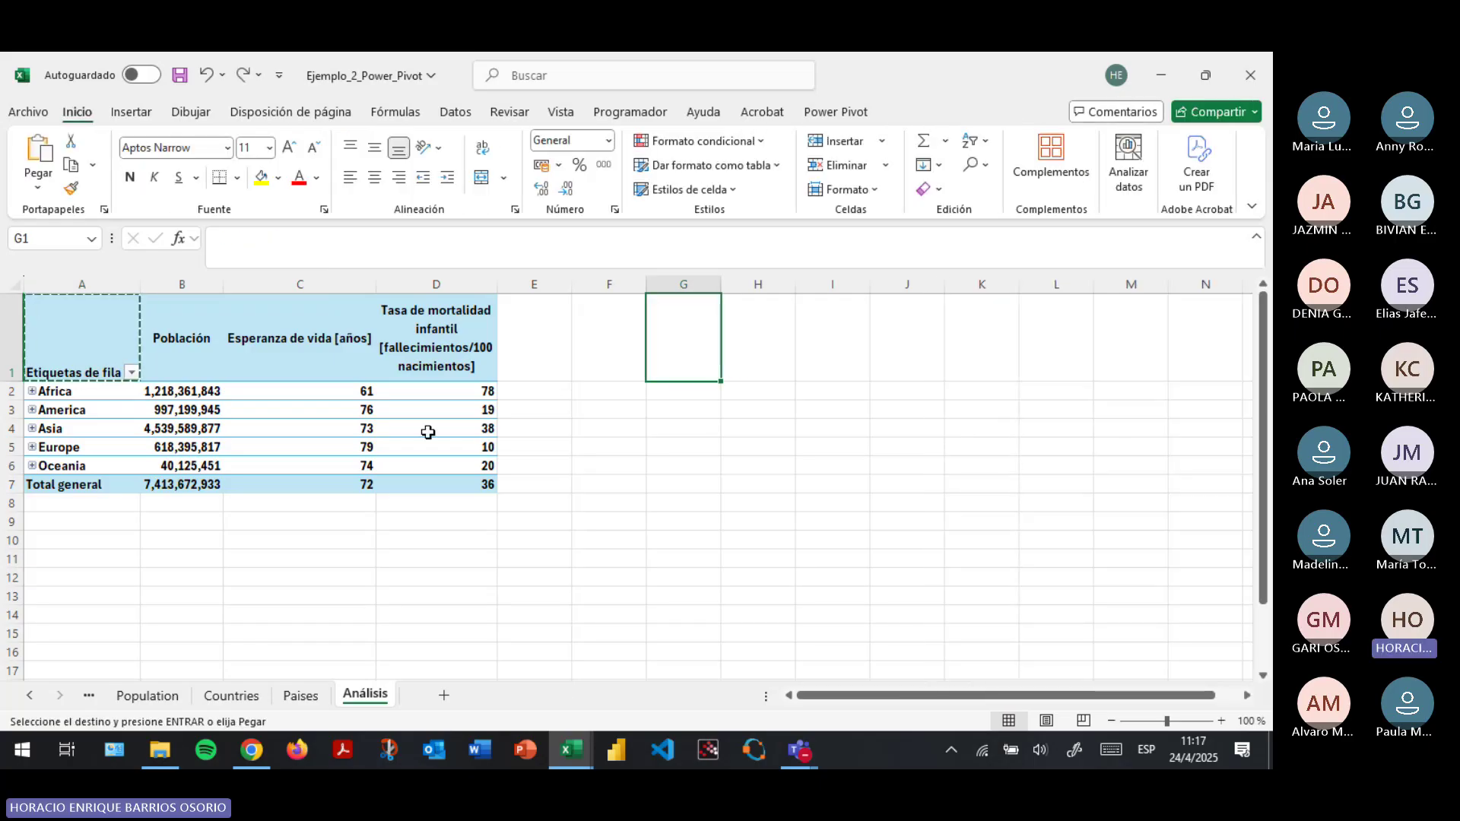
key("Escape")
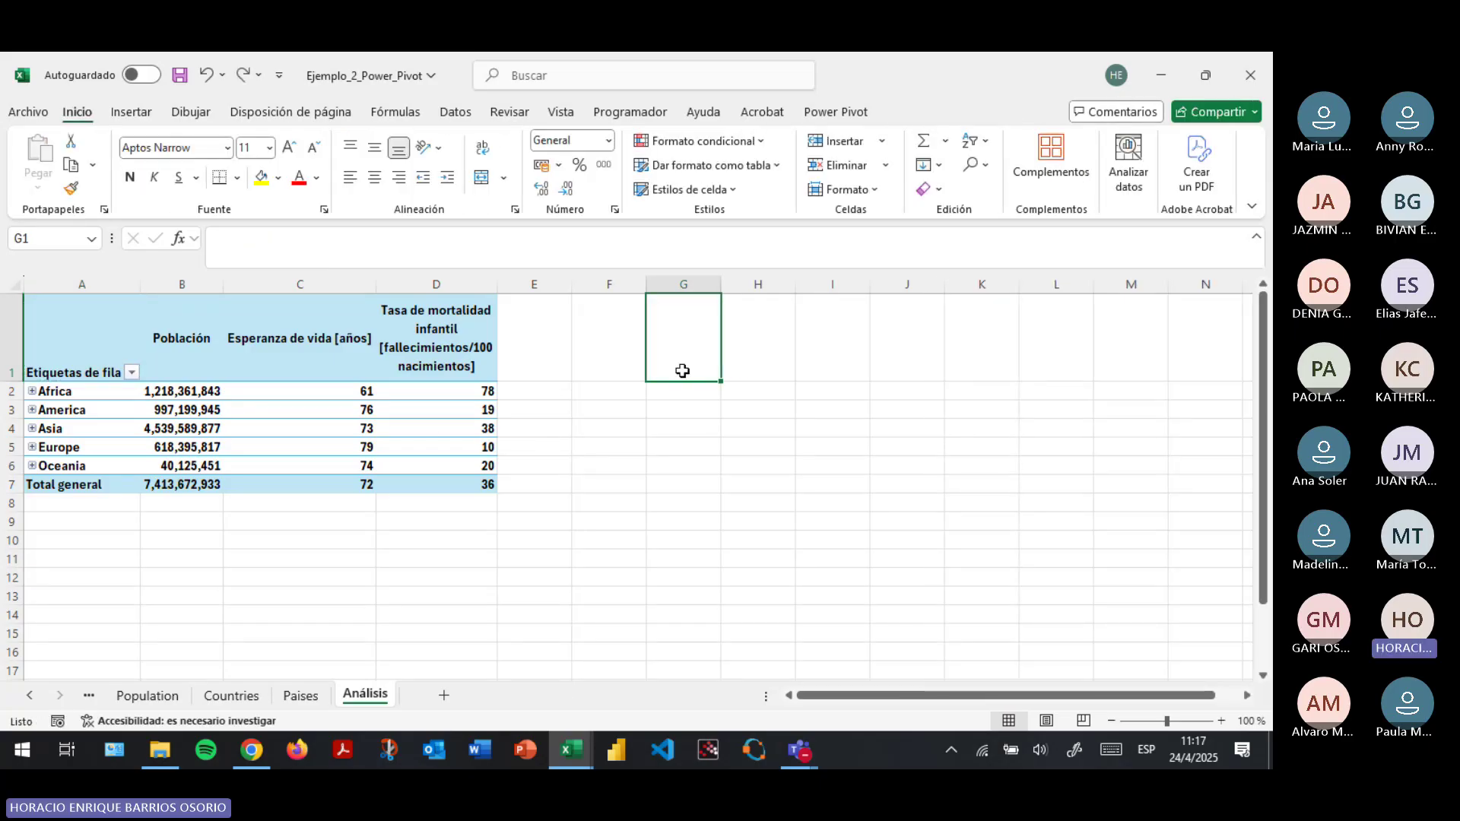
Insert a slicer for the Codigo Pais field of the Paises table on the pivot table, and remove that slicer.
left_click(54, 371)
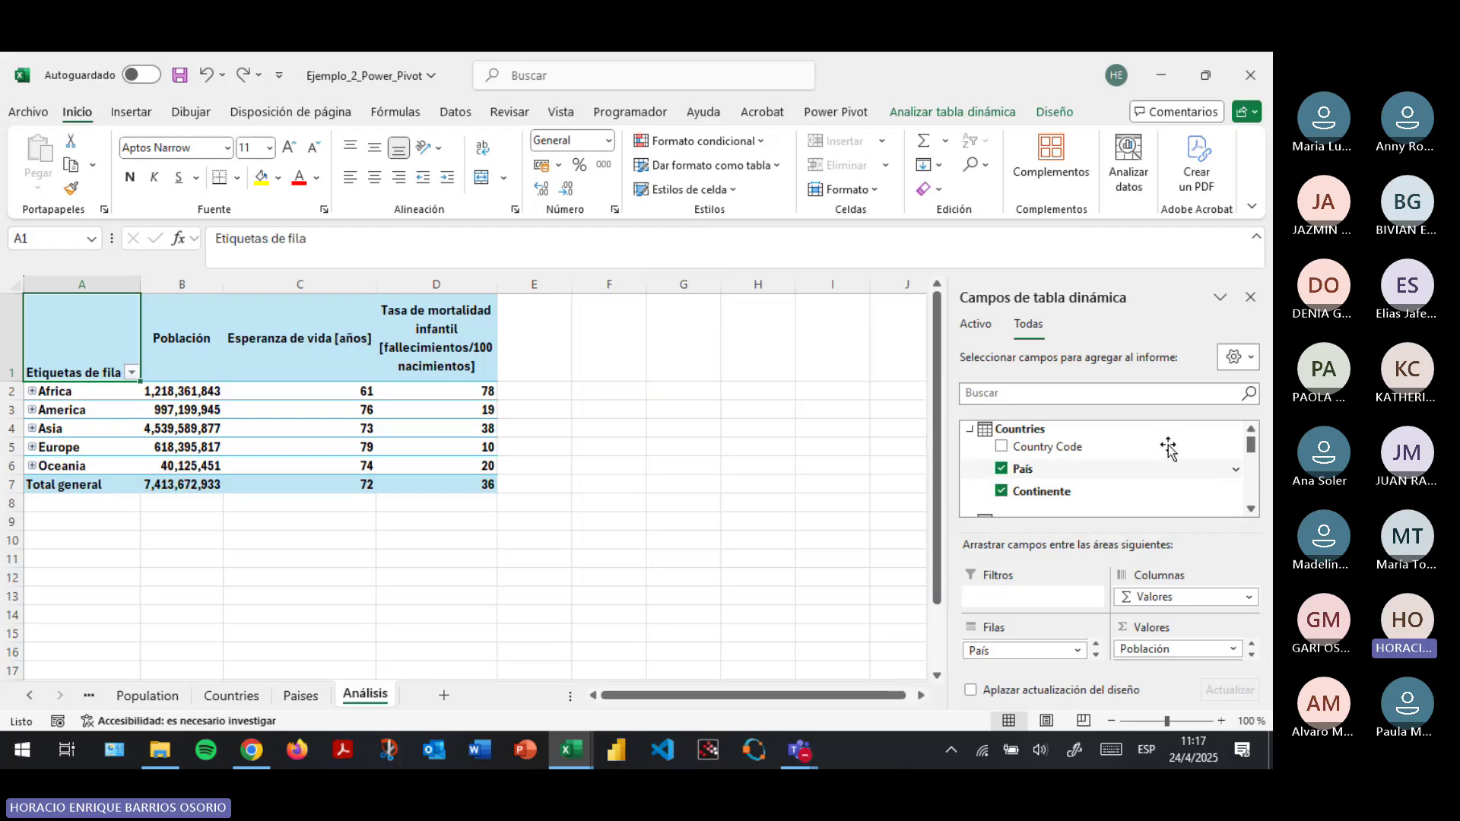
left_click(958, 114)
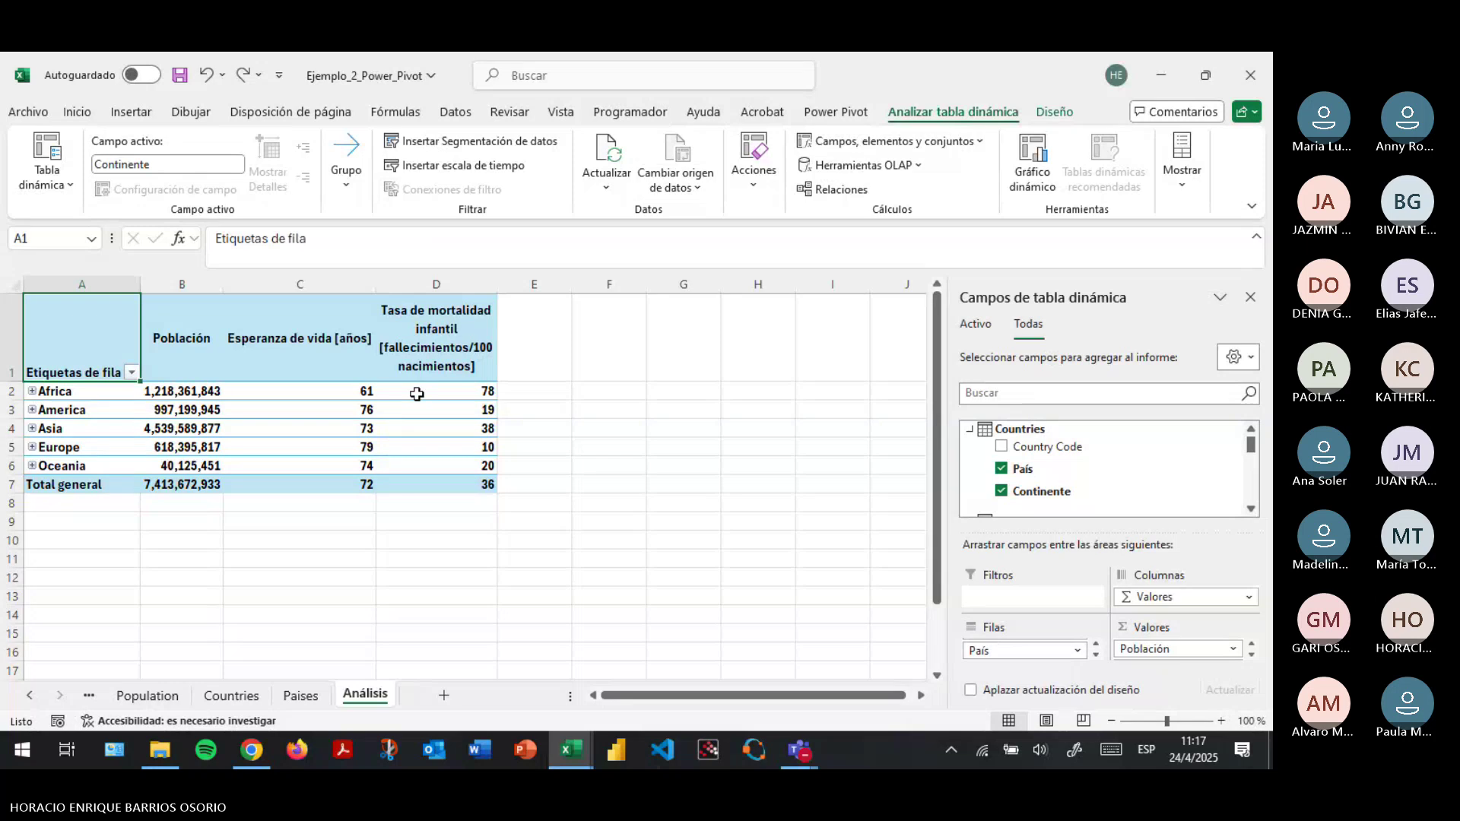
left_click(454, 140)
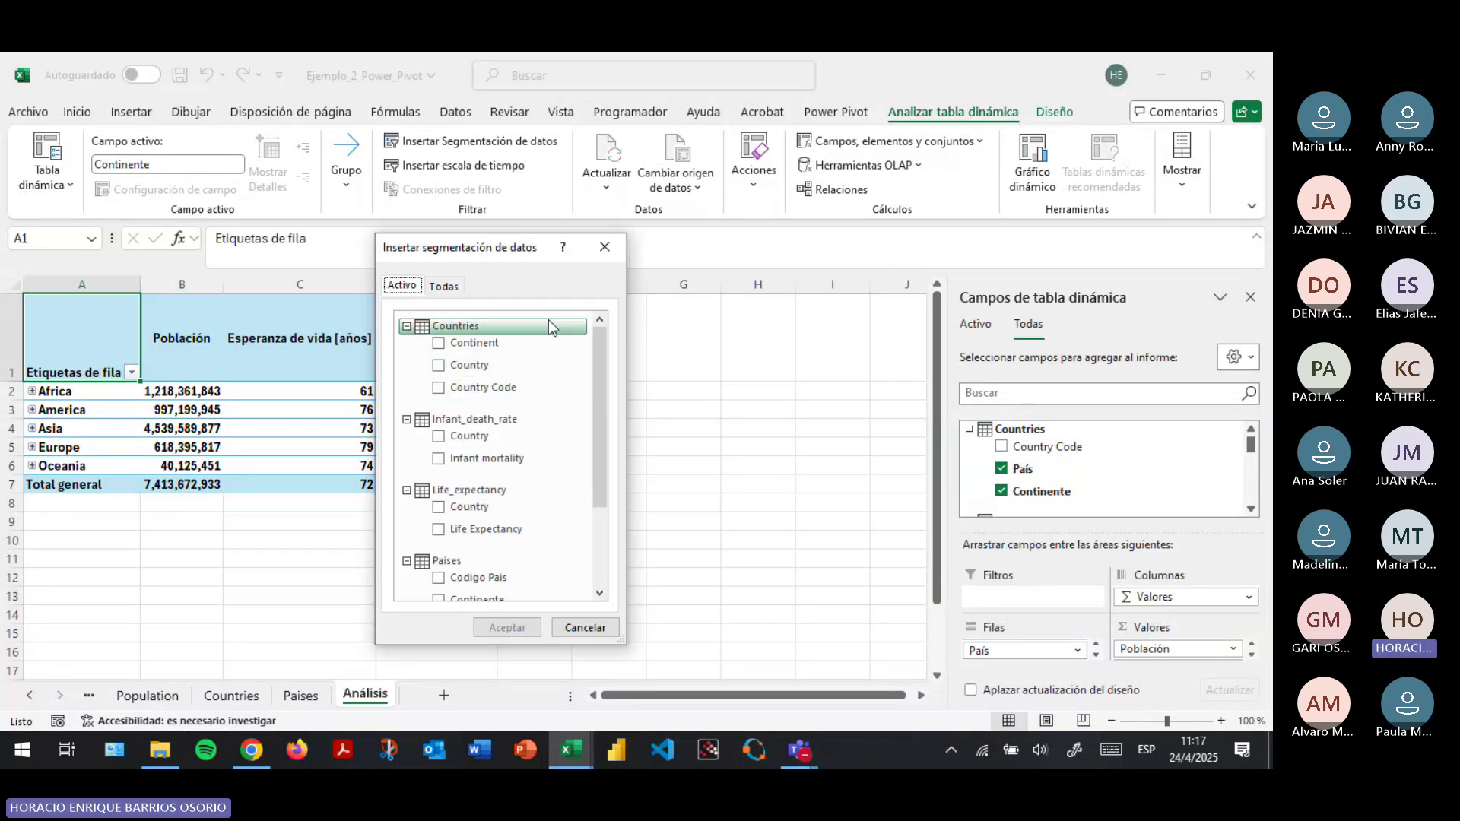
scroll(538, 386, "down", 2)
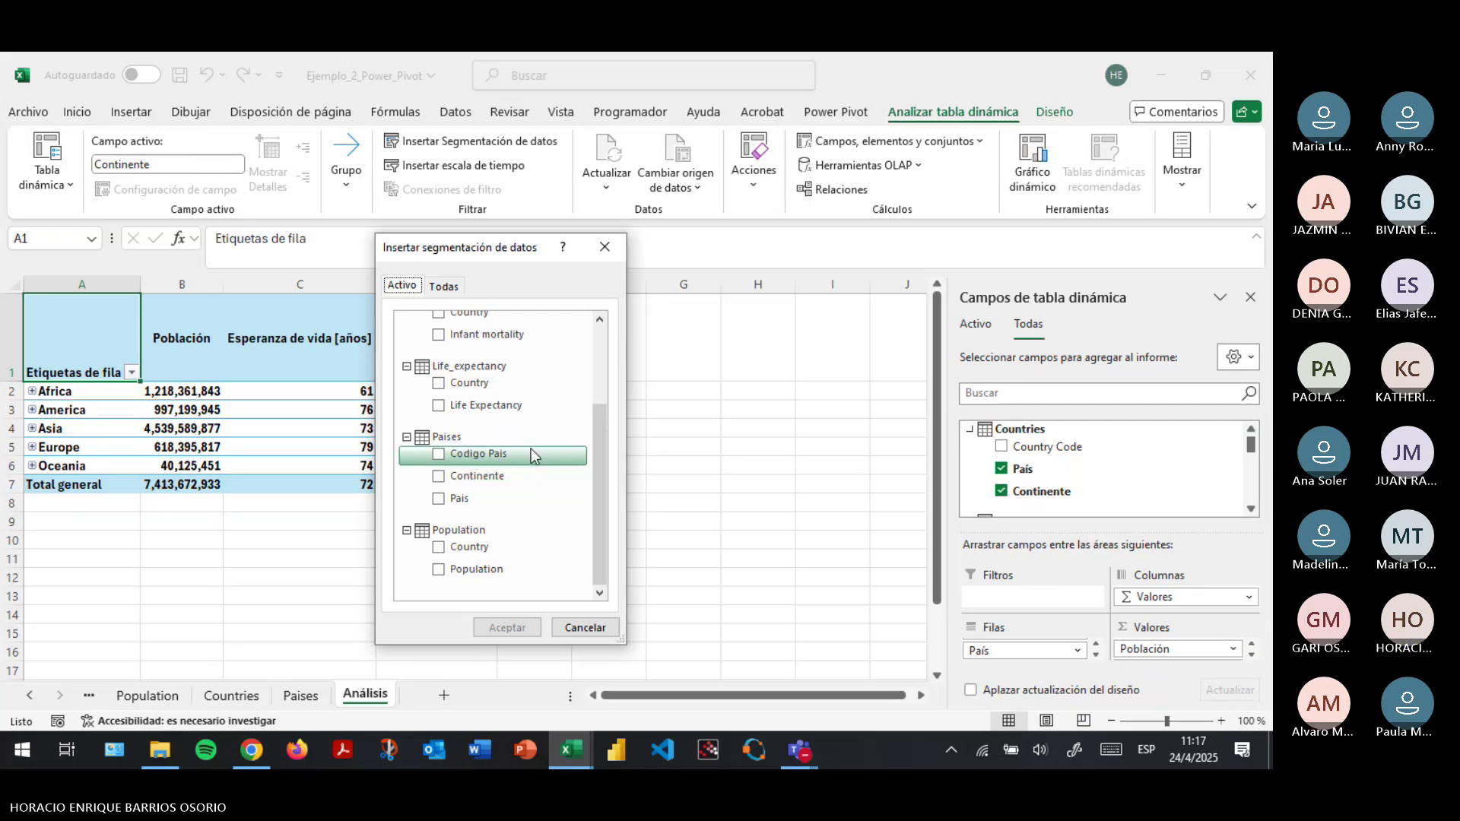
scroll(536, 479, "up", 2)
scroll(532, 456, "down", 1)
scroll(531, 454, "down", 1)
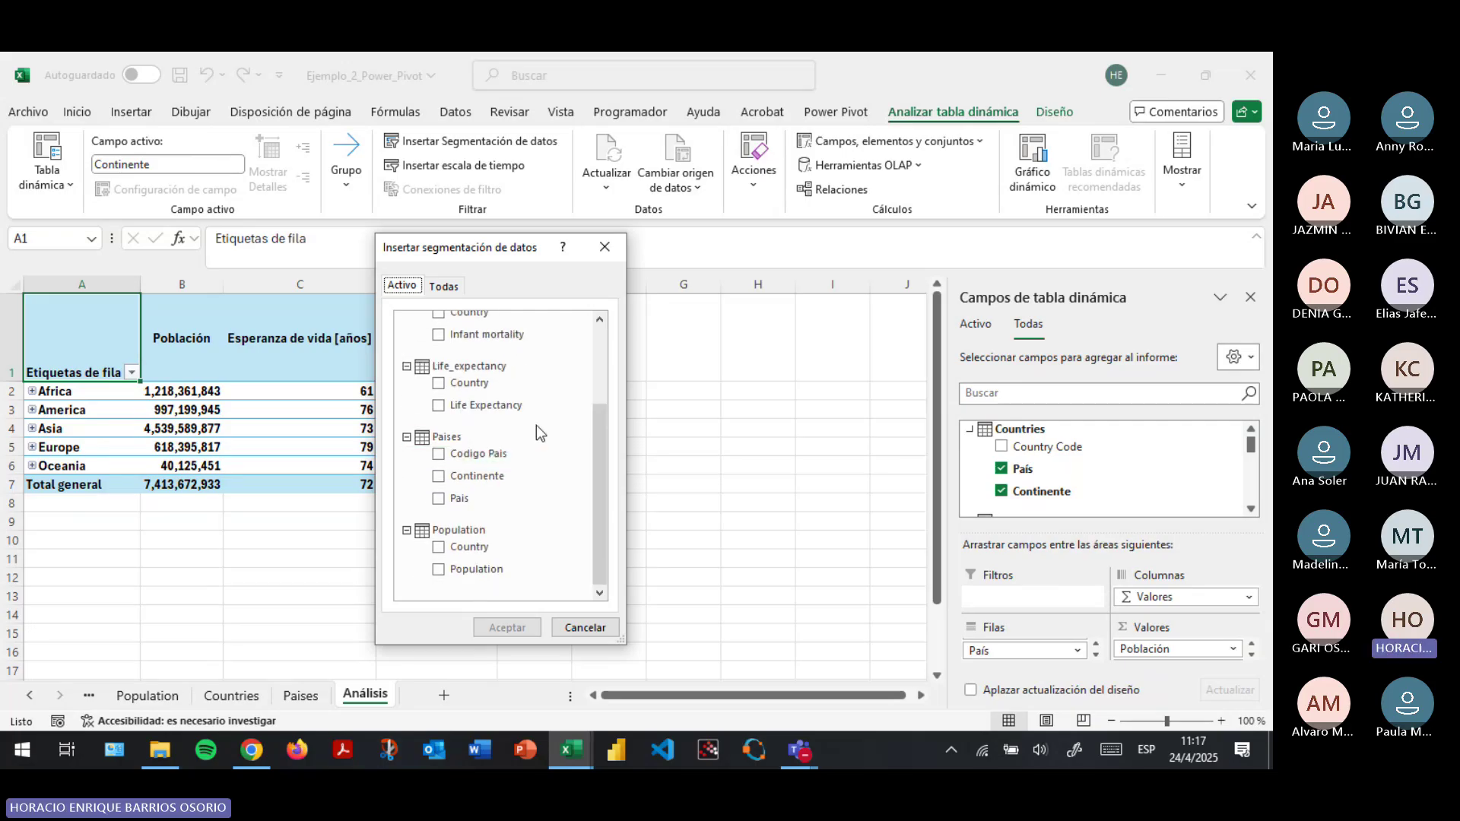
left_click(440, 461)
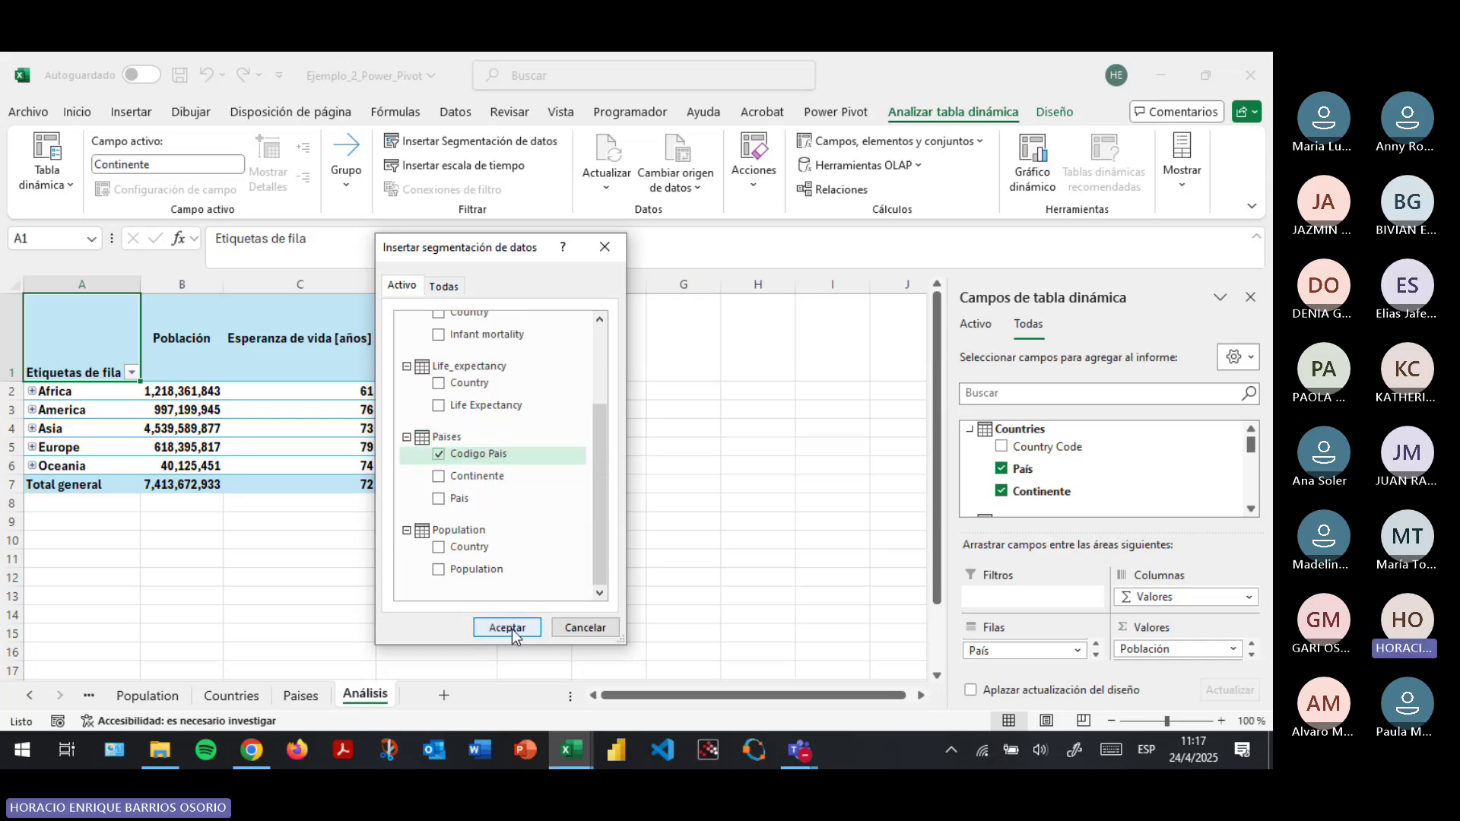
left_click(512, 632)
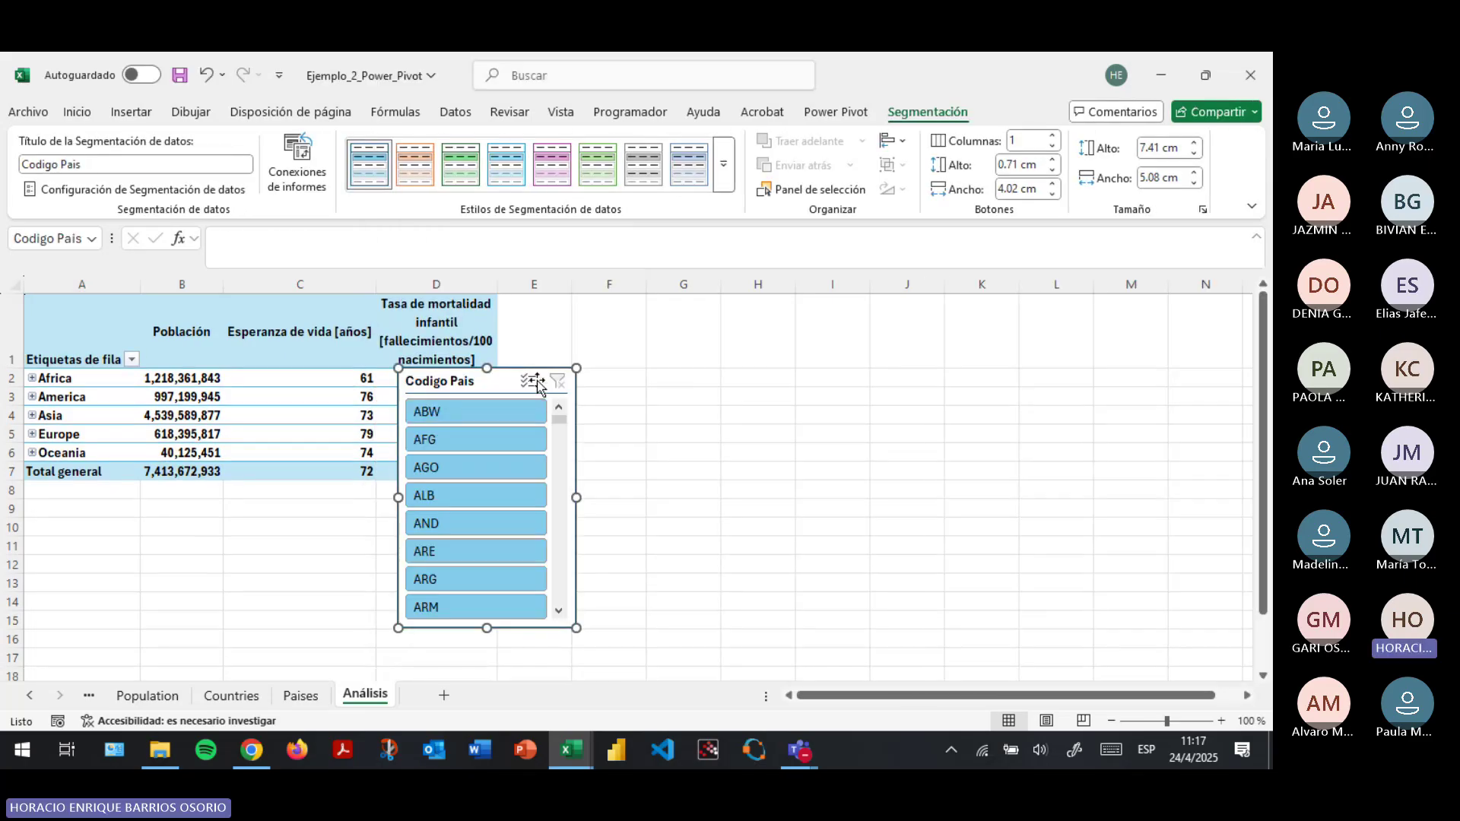
right_click(506, 384)
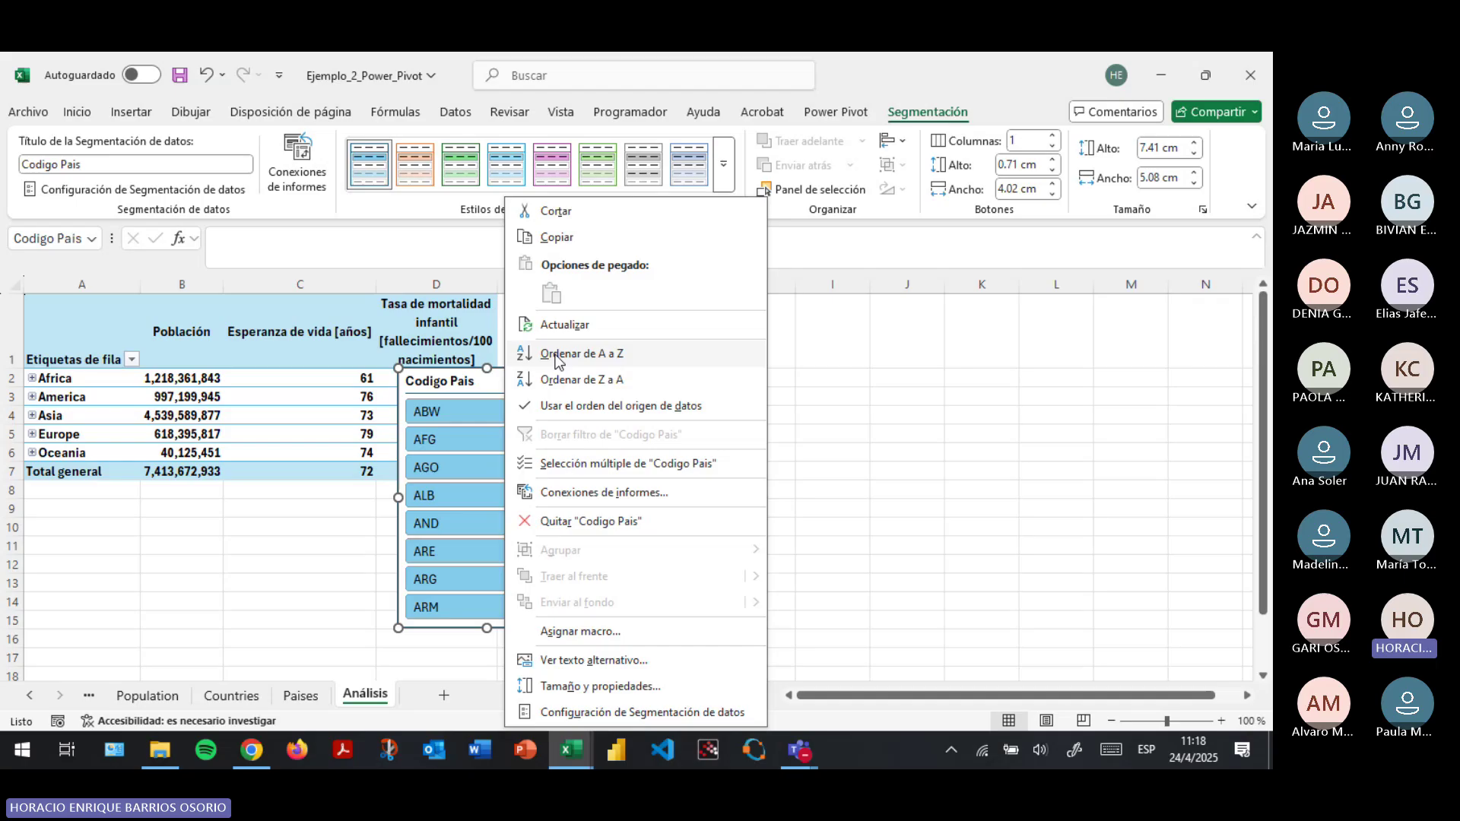
left_click(566, 521)
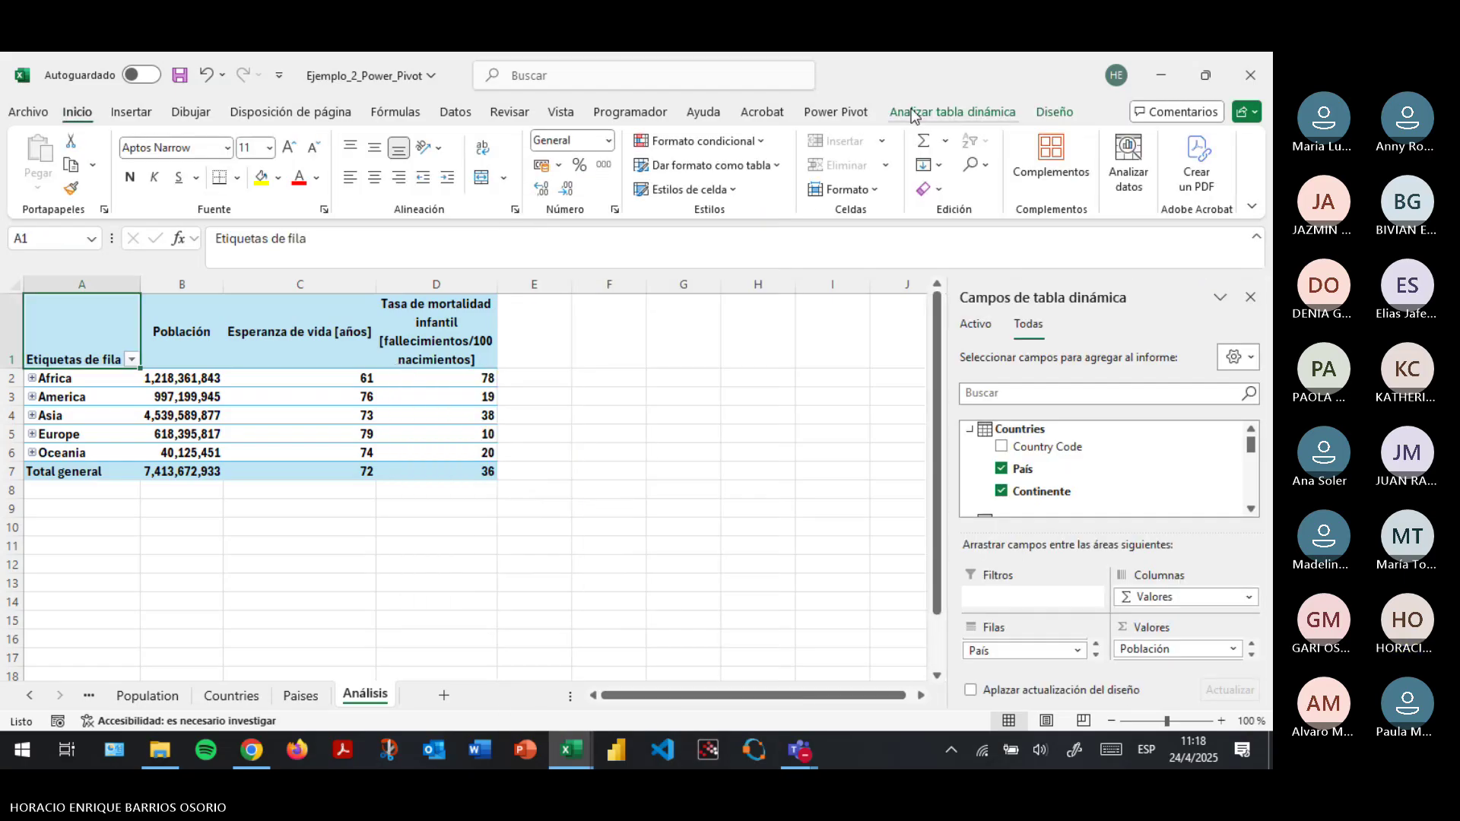
Insert a slicer for the Continente field of the Paises table and place it beside the pivot table.
left_click(912, 116)
left_click(469, 142)
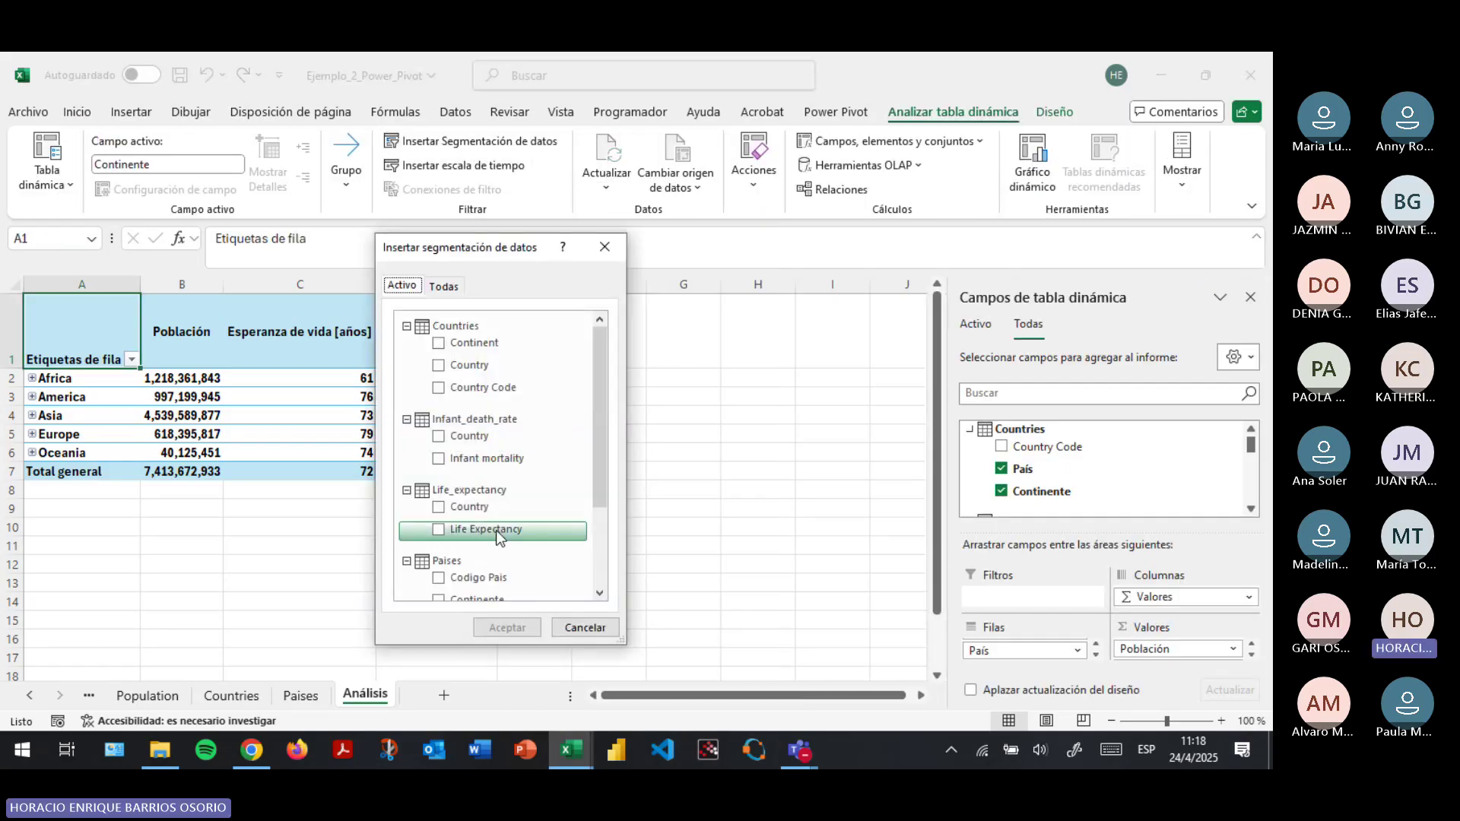
scroll(497, 536, "down", 3)
left_click(467, 476)
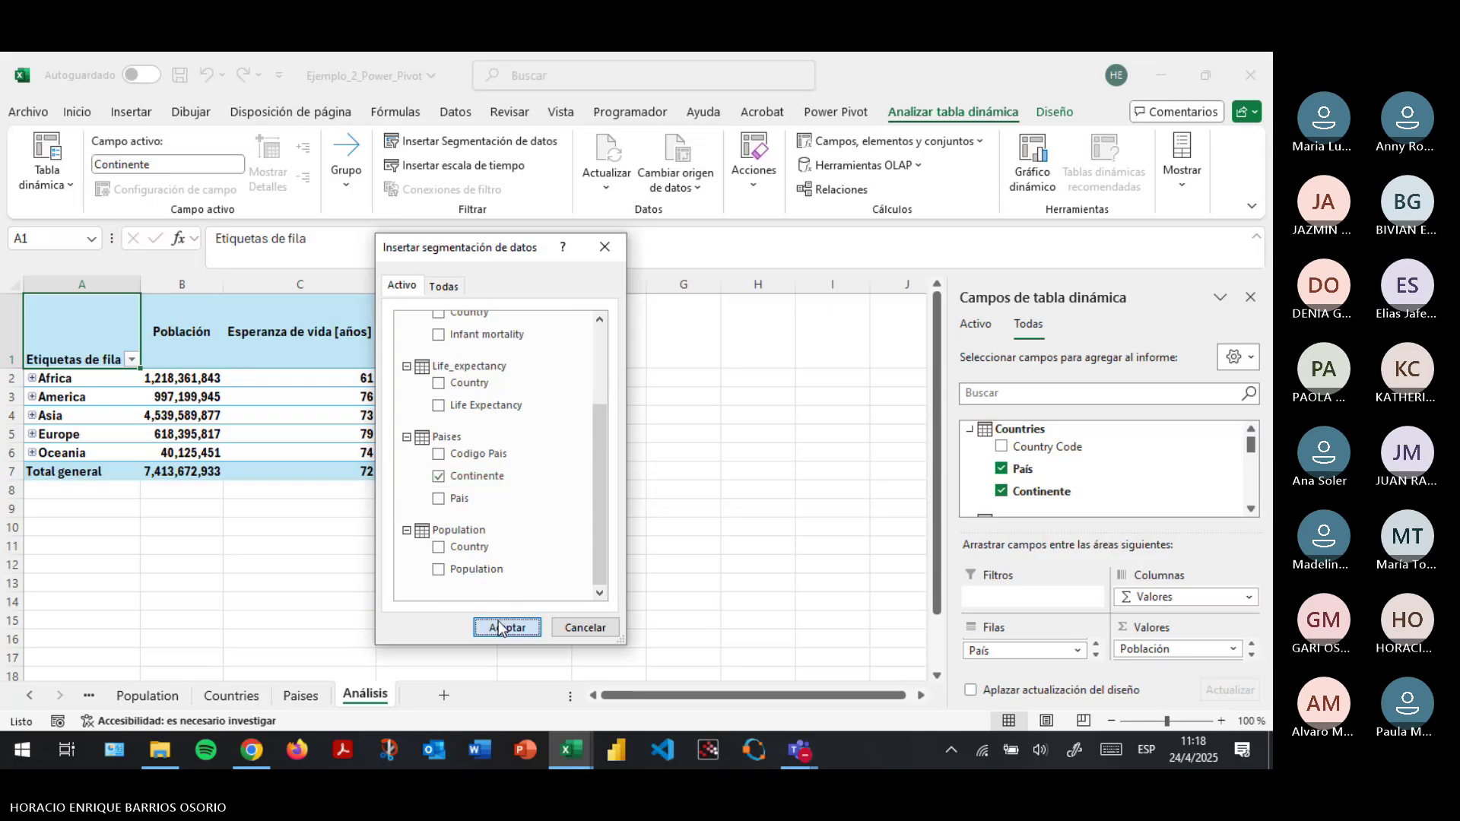
left_click(506, 628)
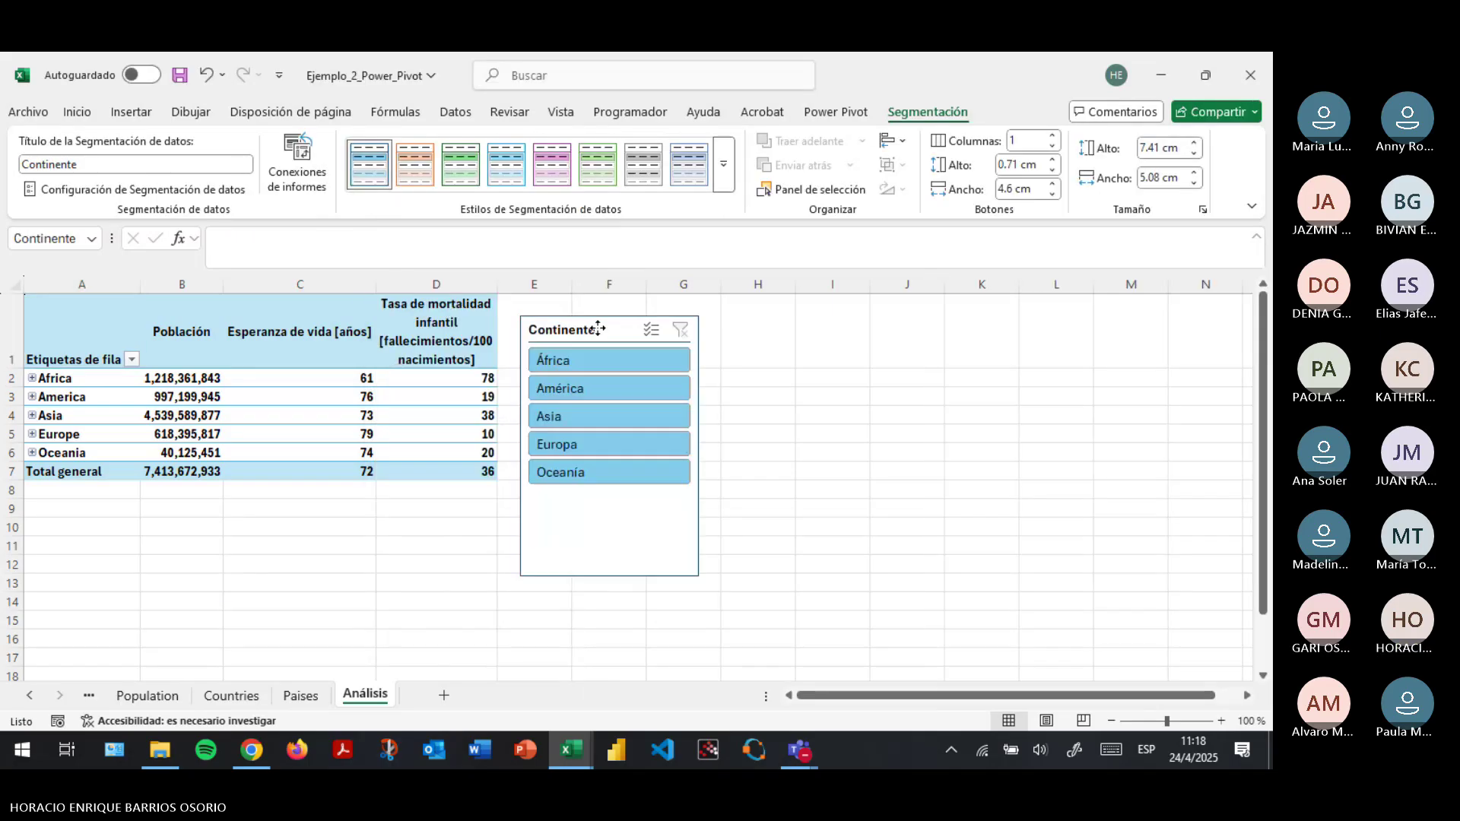
Test the Continente slicer by filtering on África, América, Asia, Europa and Oceanía in turn, and remove the slicer.
left_click(567, 357)
left_click(572, 382)
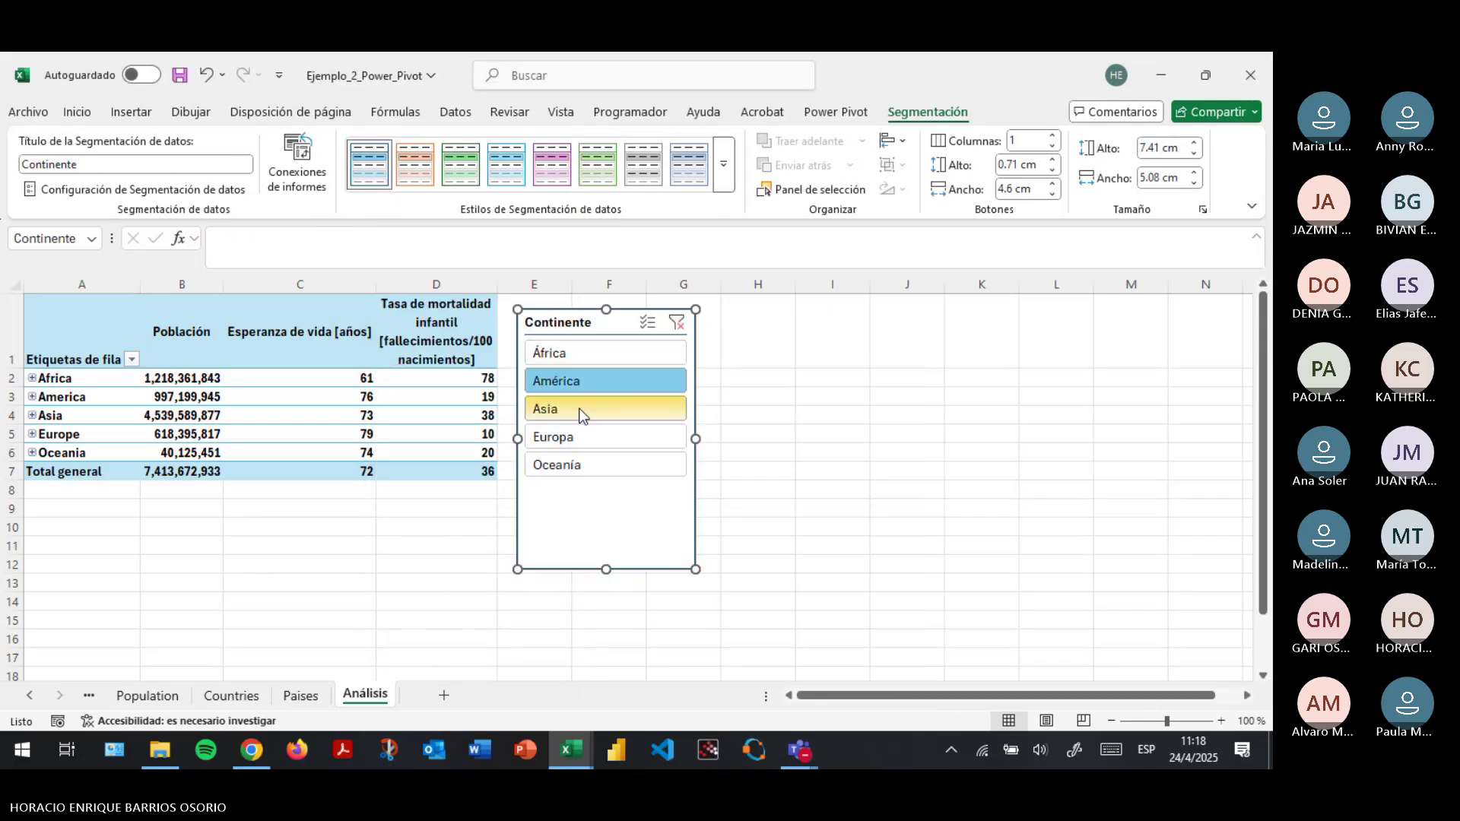
left_click(574, 410)
left_click(576, 438)
left_click(579, 467)
right_click(580, 466)
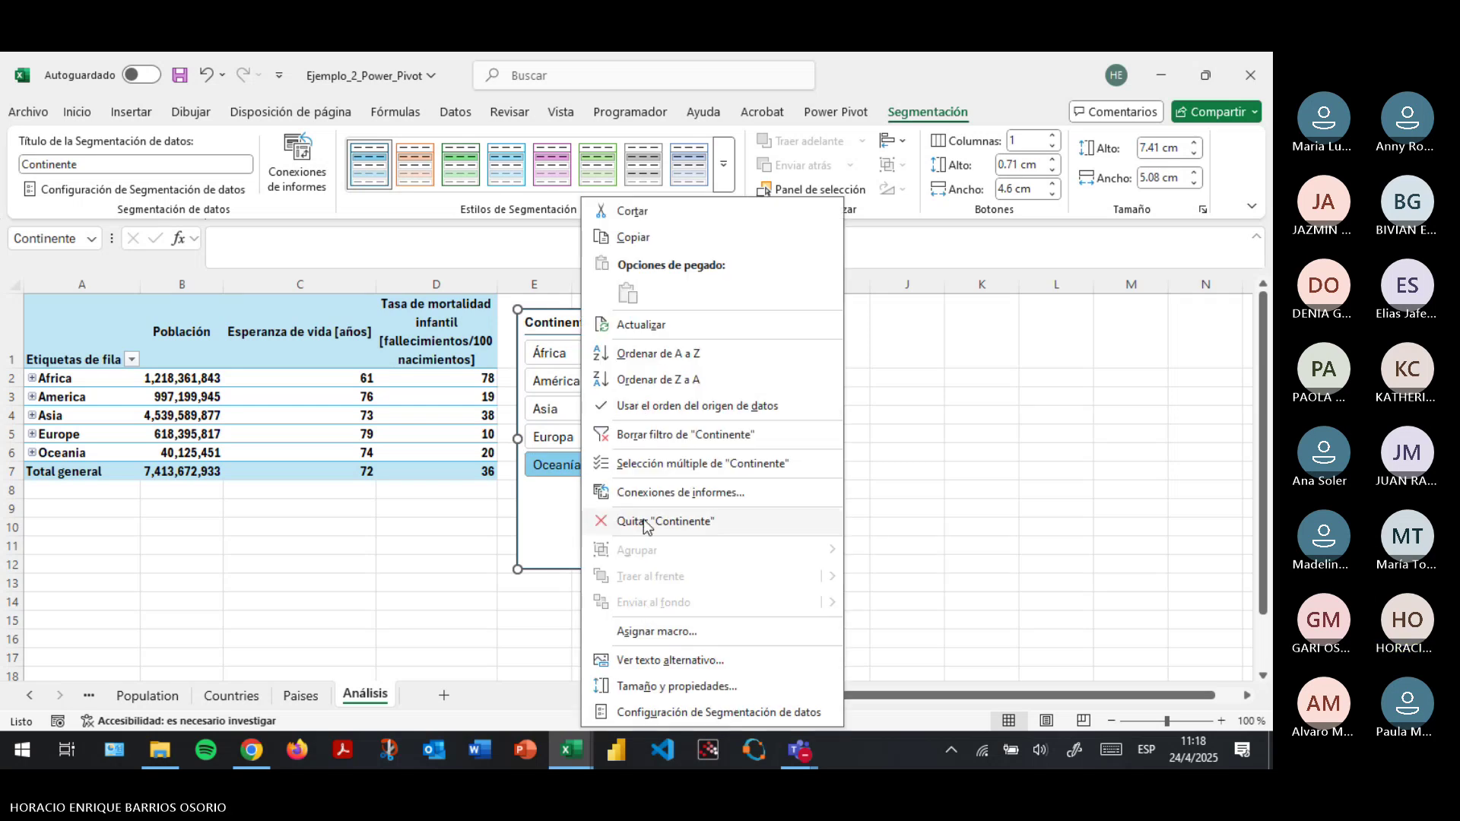
left_click(647, 523)
Switch to Power Pivot and examine the relationship between Paises and Countries in the diagram, moving the Paises table away and back.
mouse_move(570, 750)
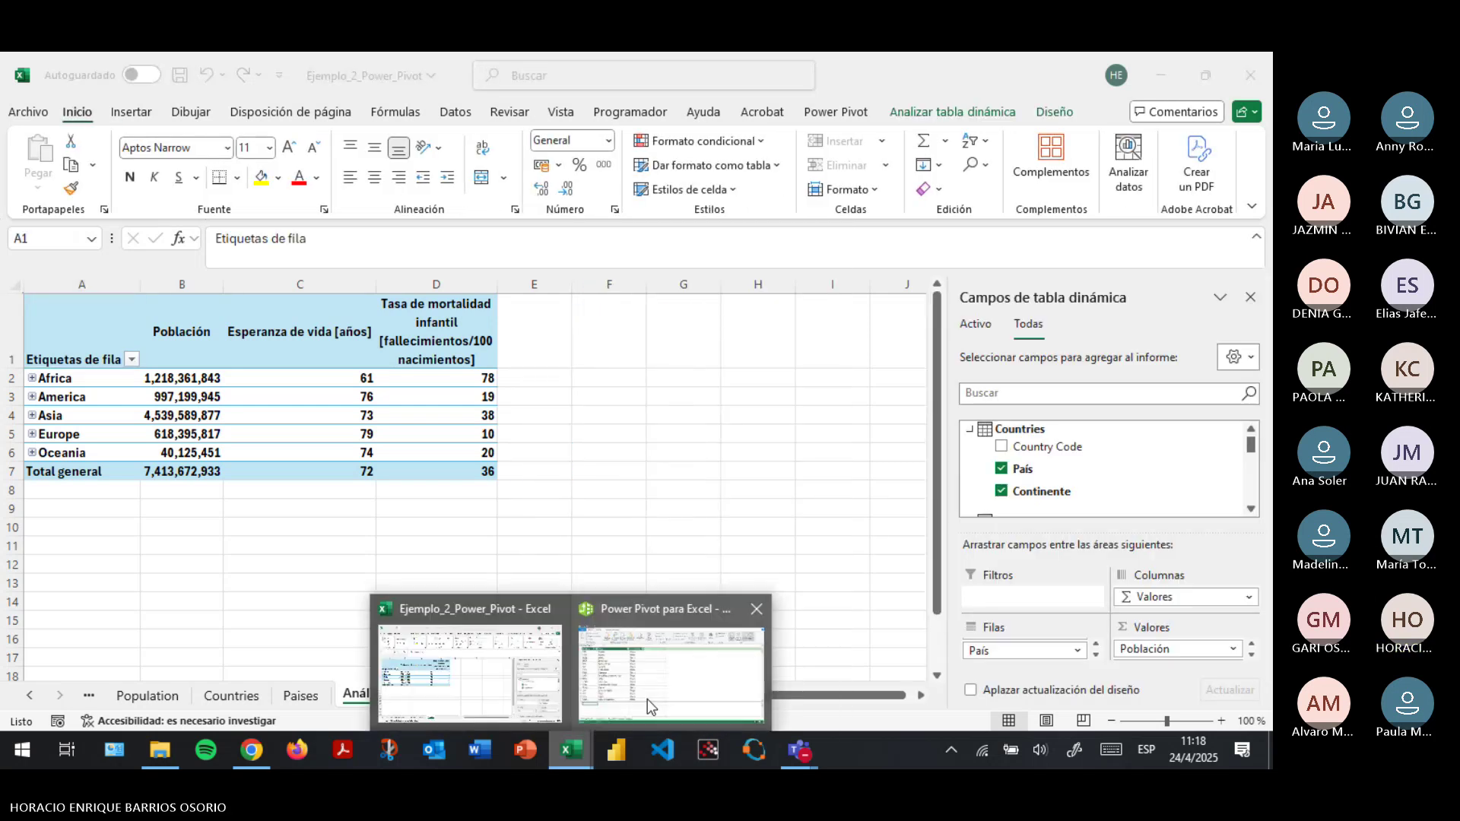
left_click(647, 700)
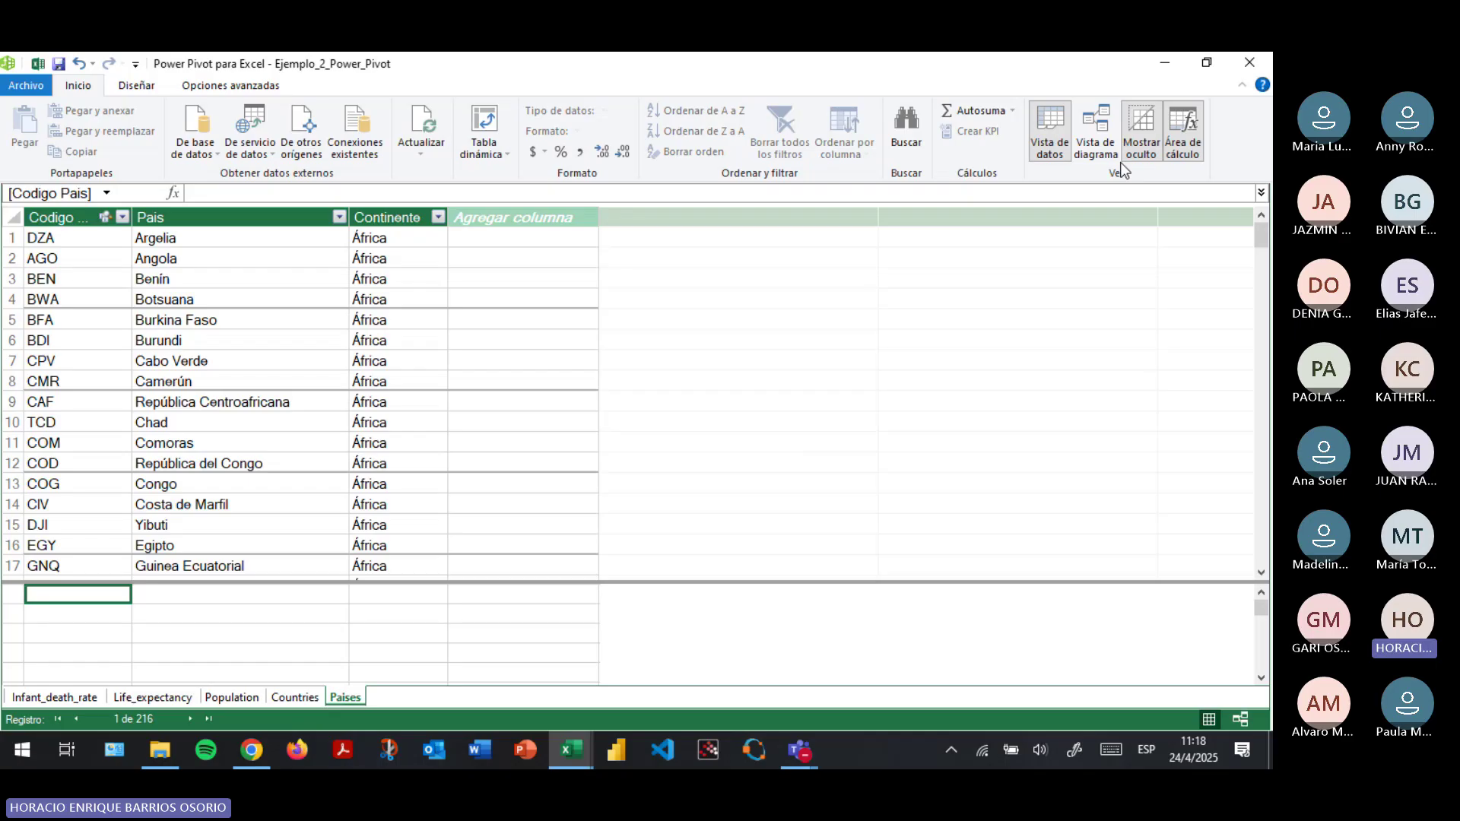
left_click(1096, 135)
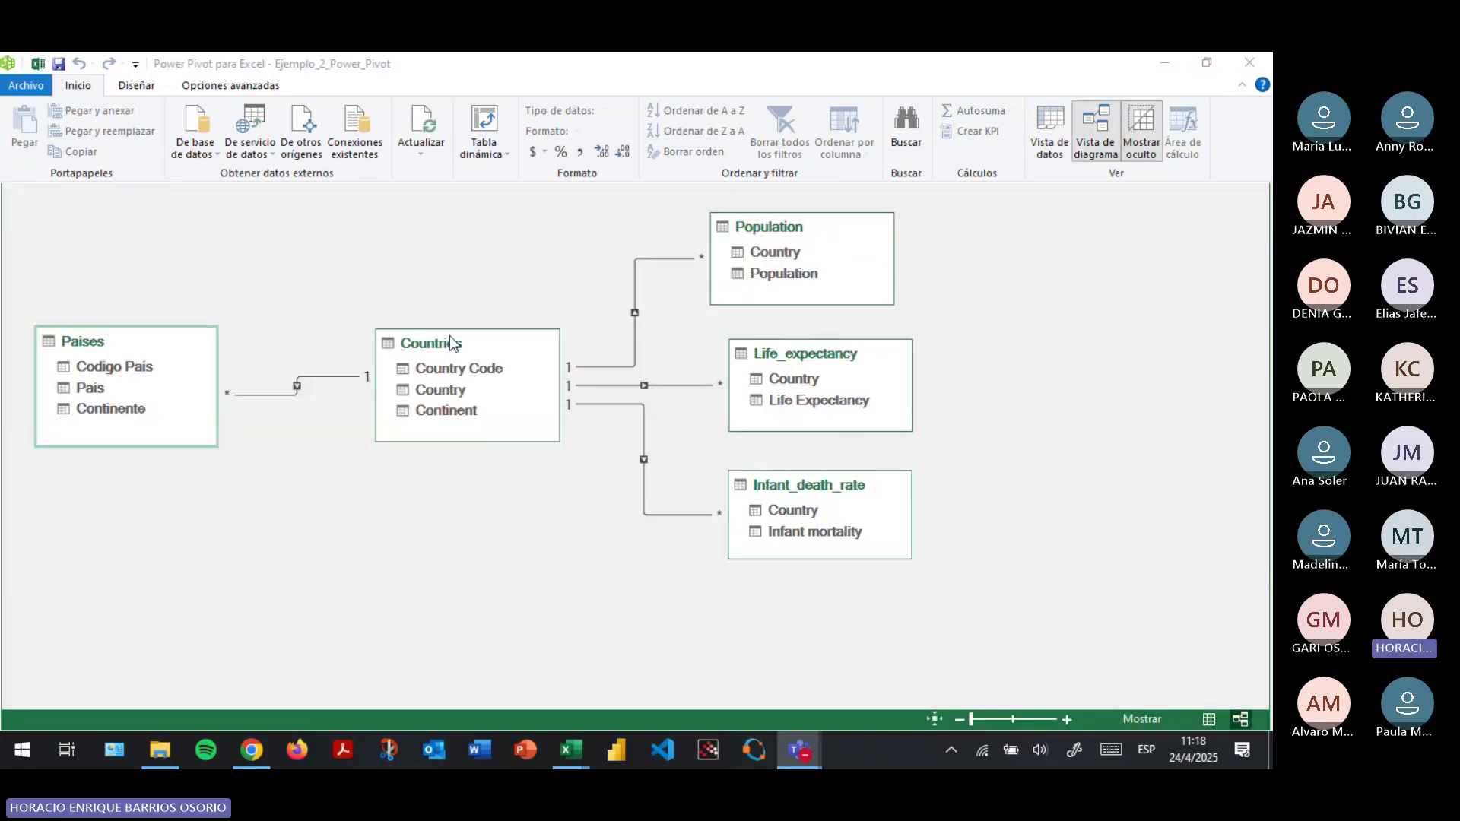
left_click_drag(100, 351, 313, 190)
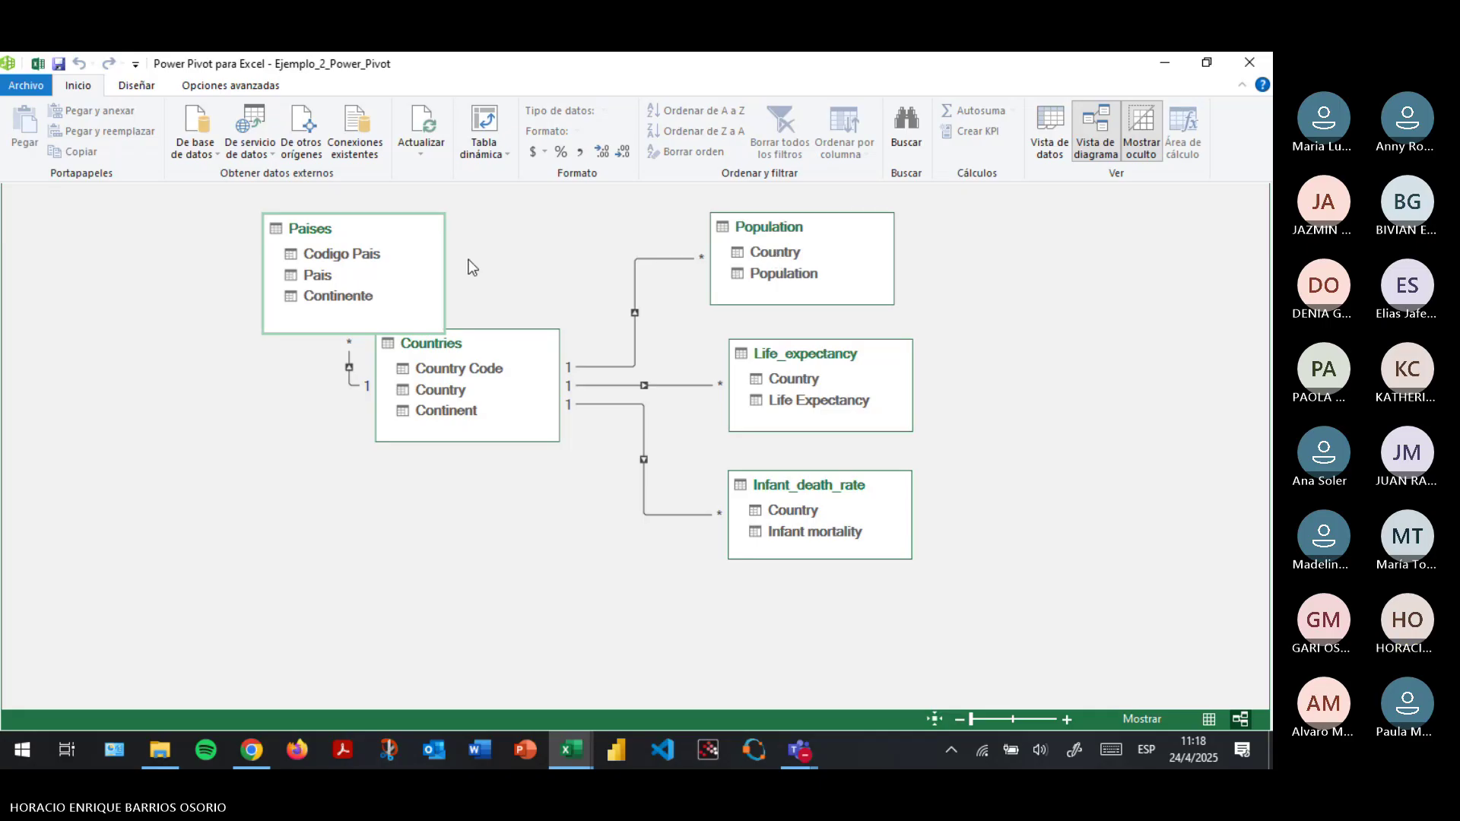
left_click_drag(342, 226, 158, 340)
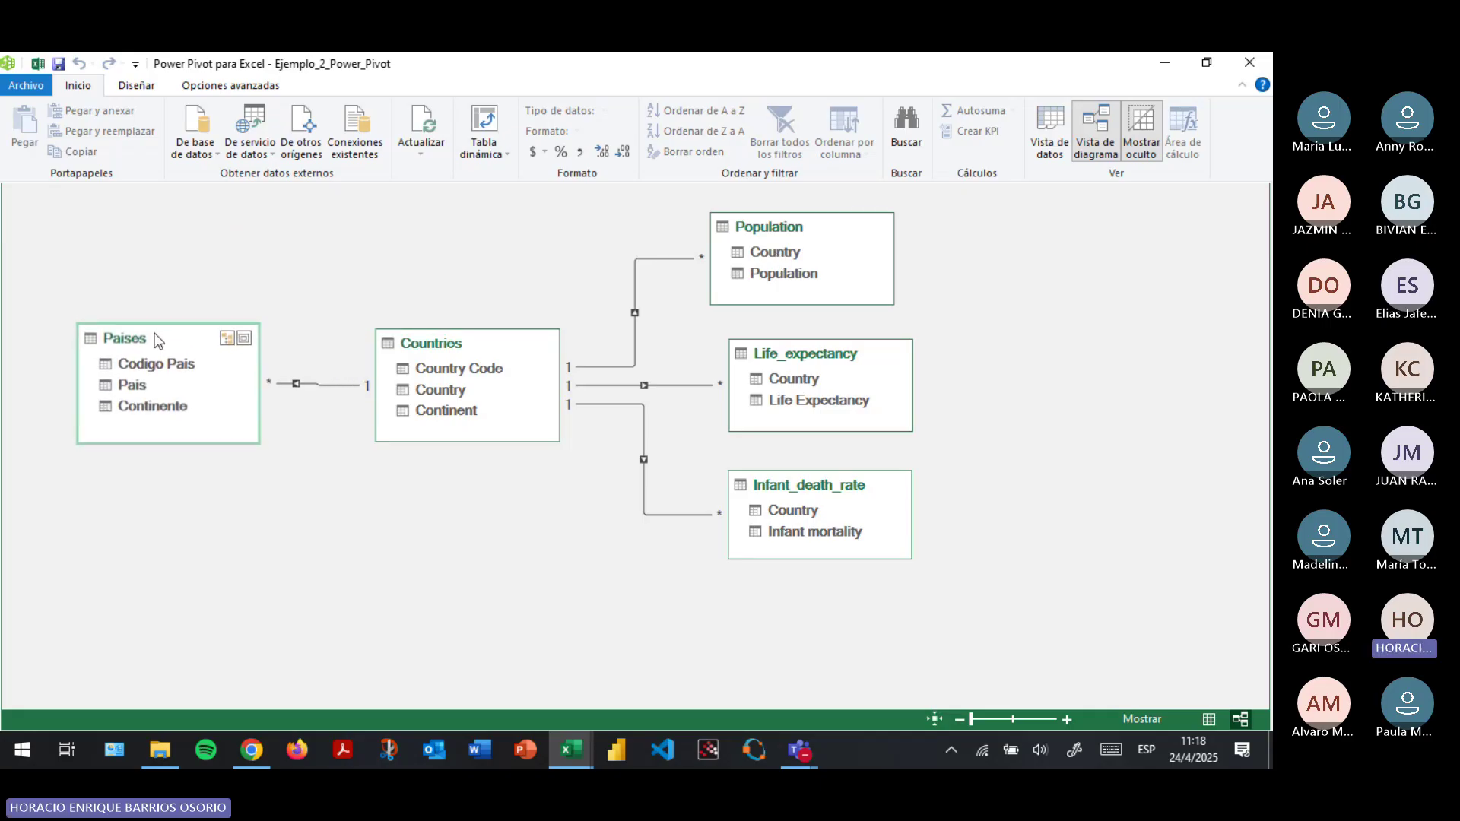
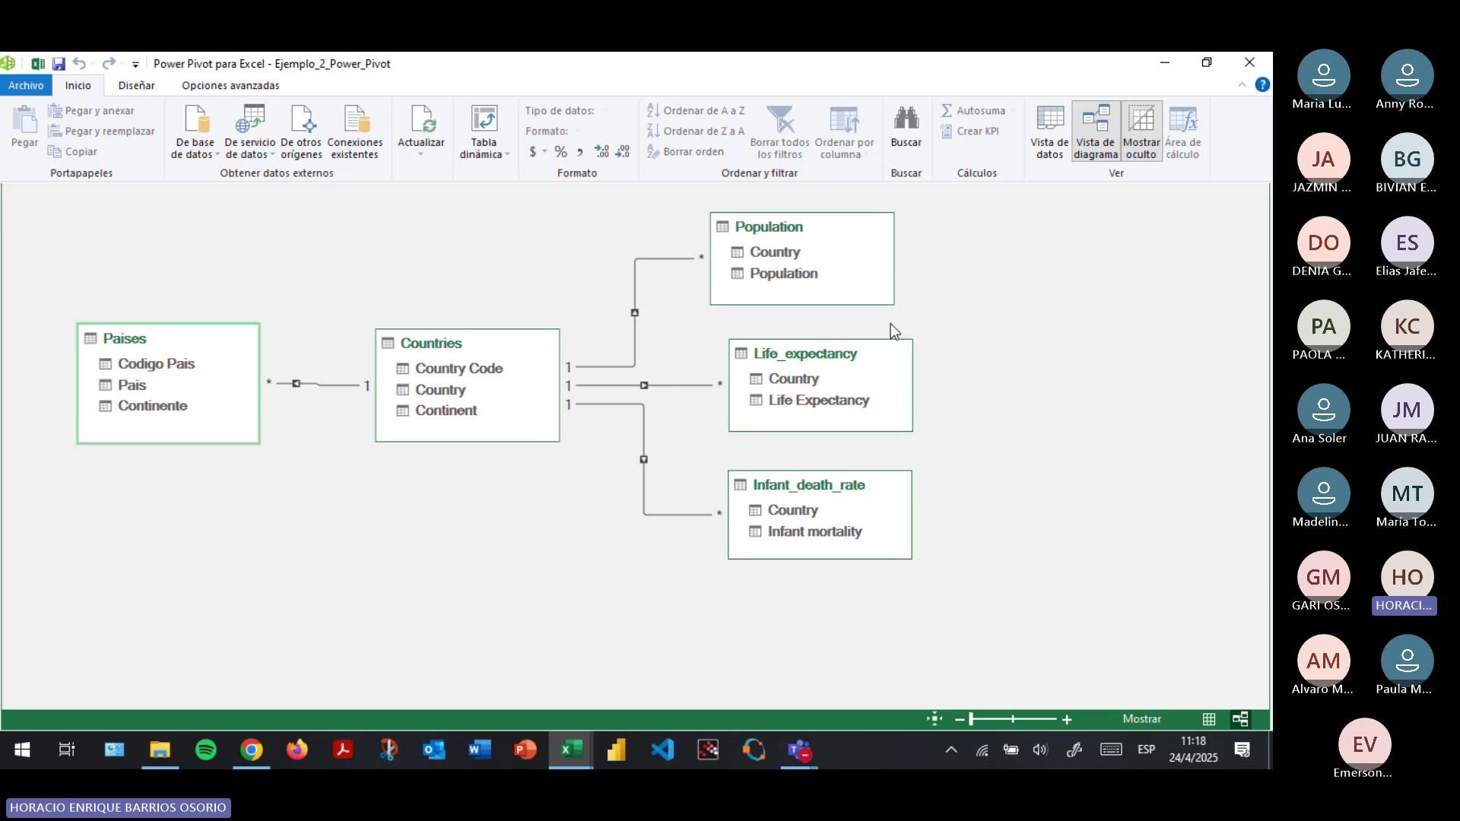
Return to the data view and examine the Paises table's Continente column and its calculation area.
left_click(1050, 130)
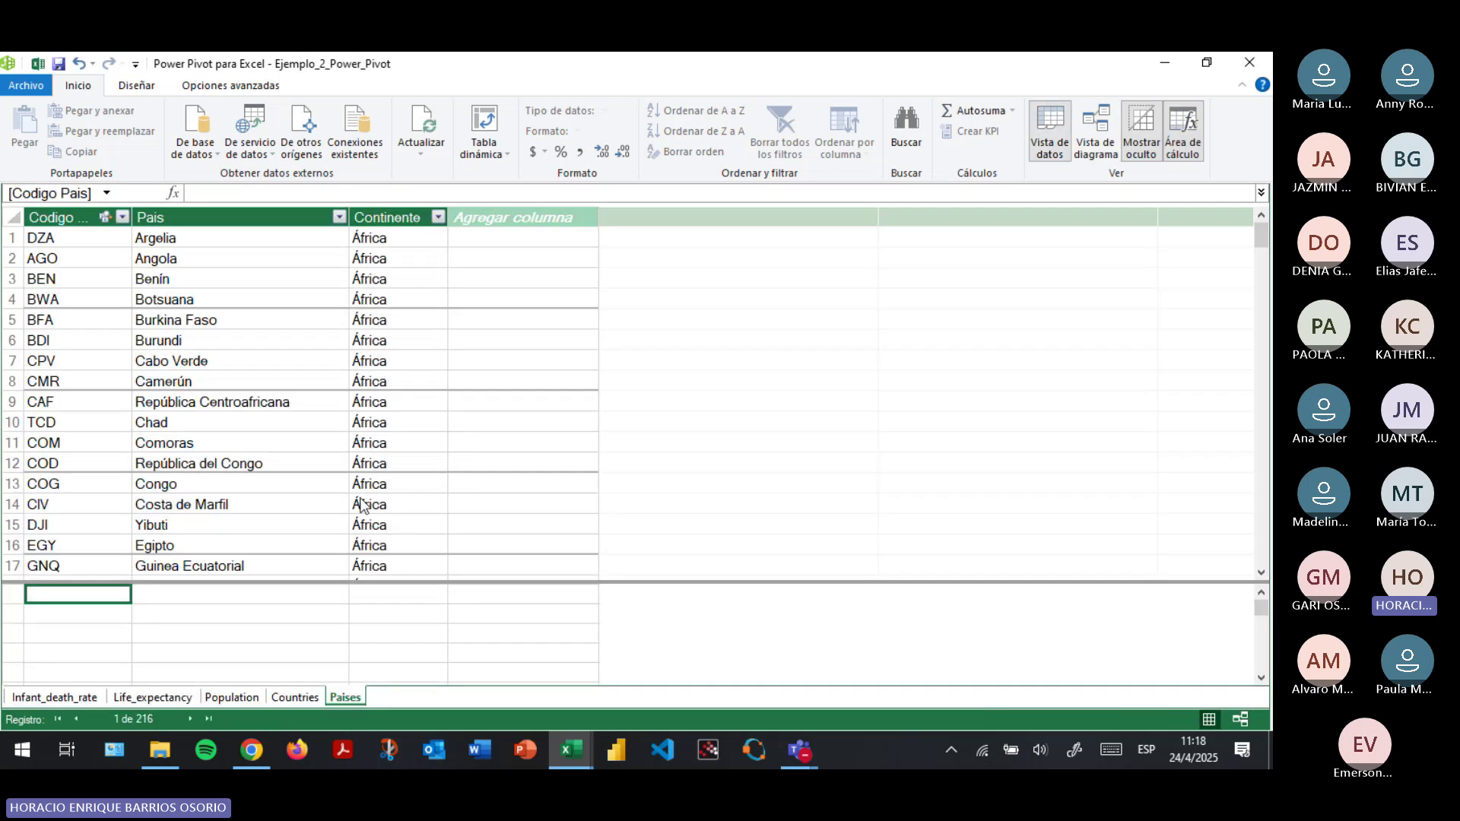
left_click(403, 598)
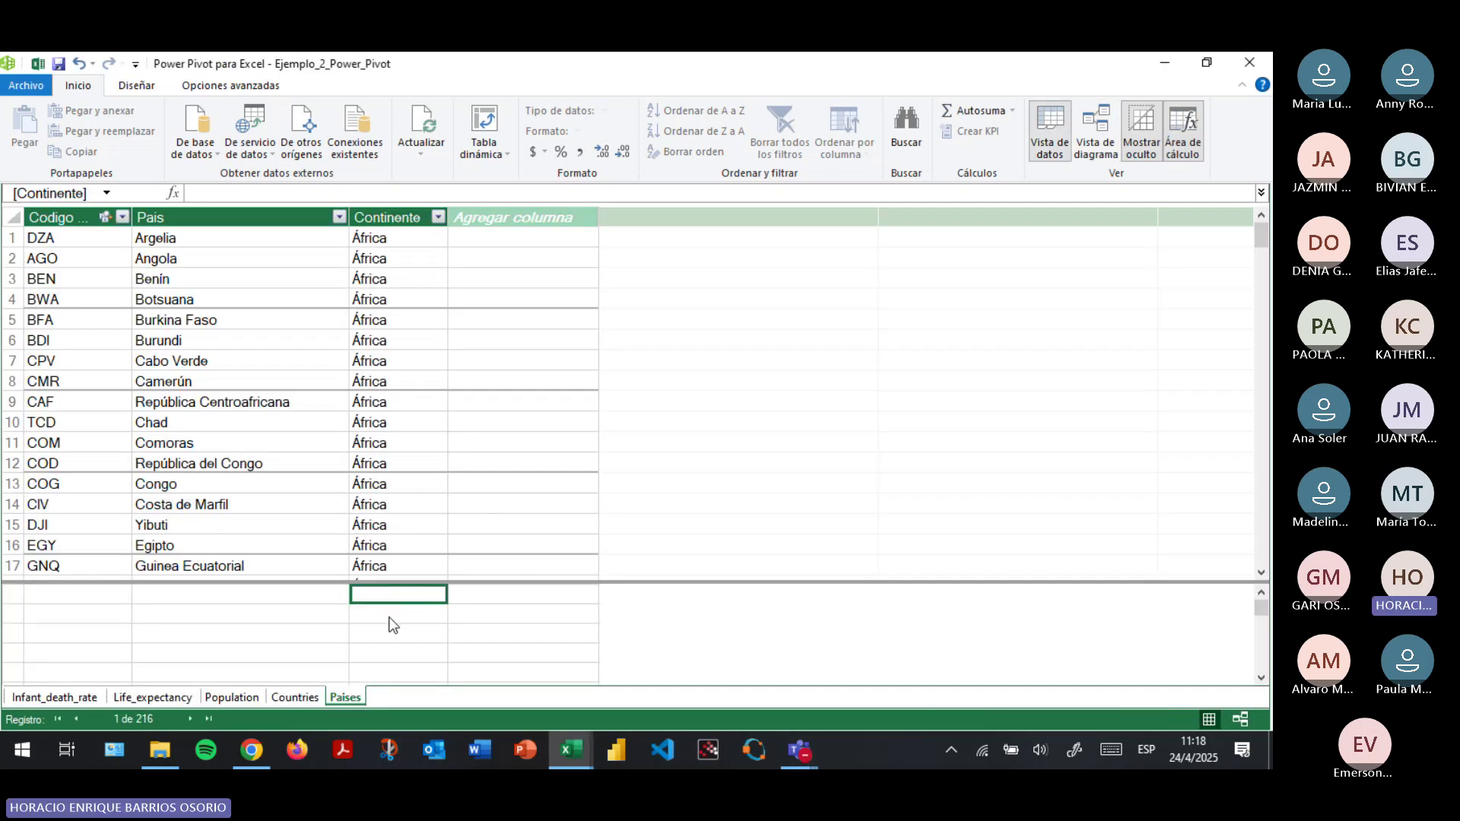
left_click(389, 654)
left_click(408, 600)
left_click(411, 240)
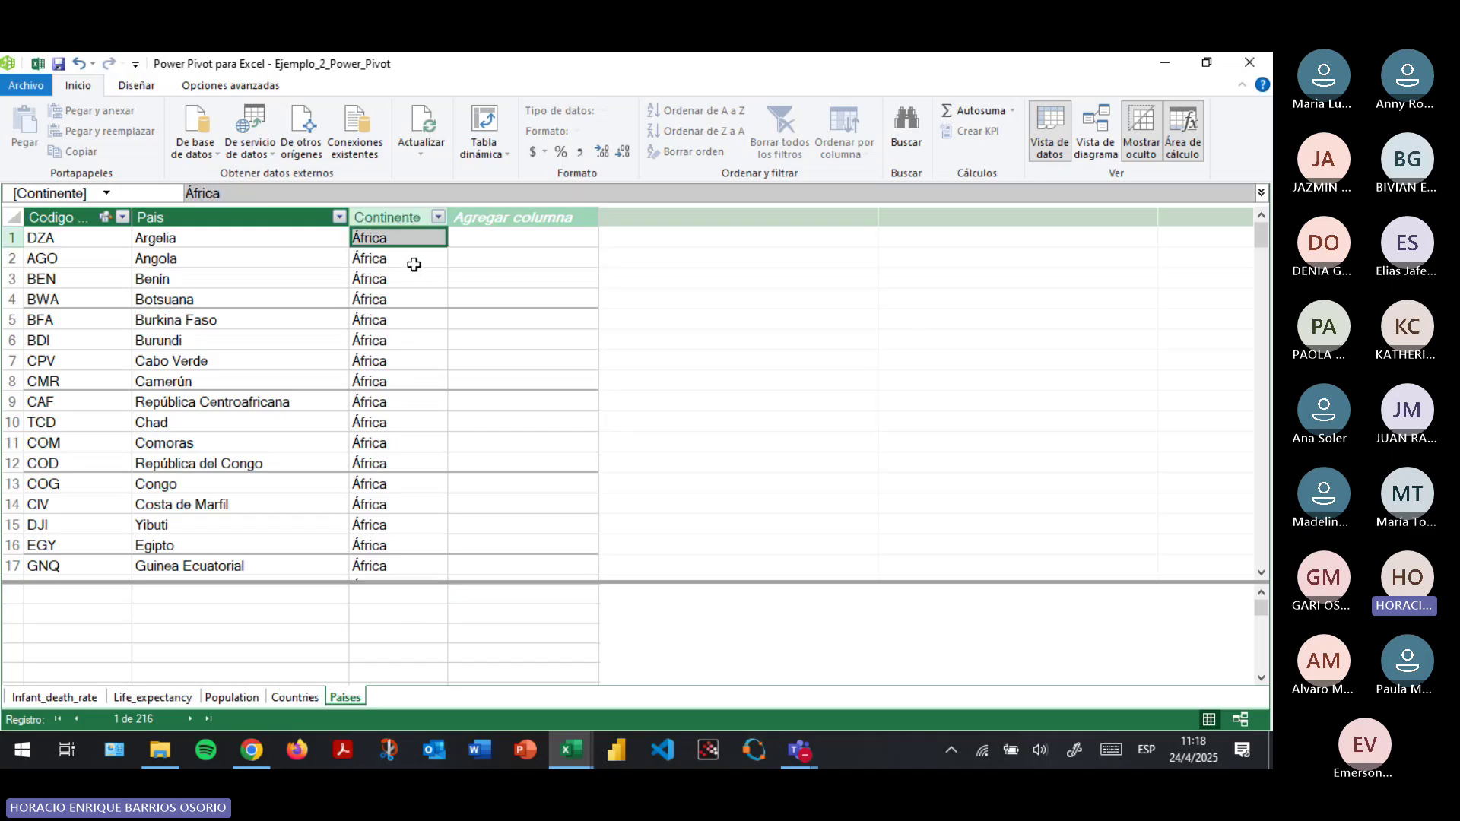
left_click_drag(413, 264, 385, 538)
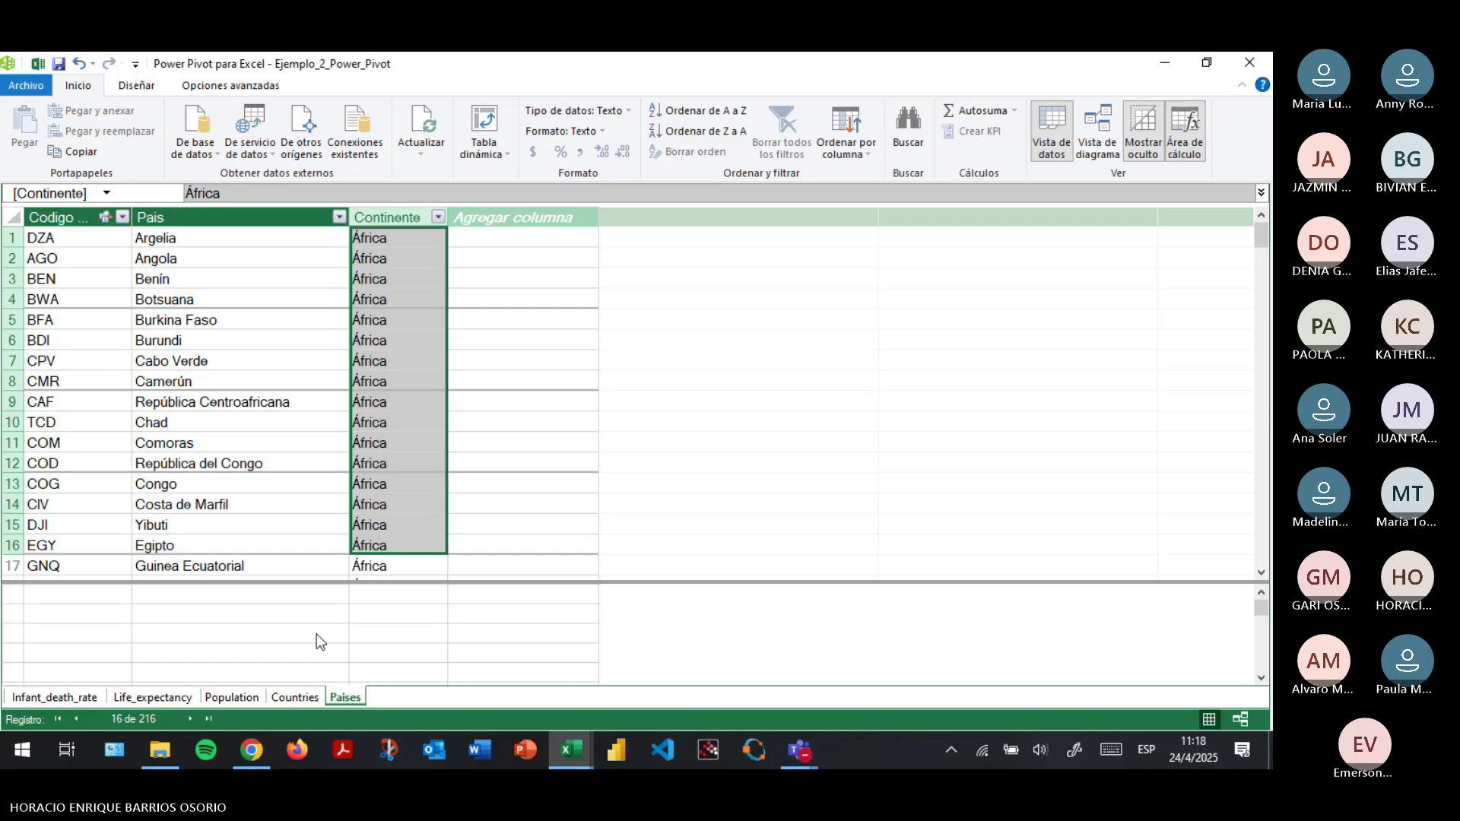
Look through the data of the Countries, Population, Life_expectancy and Infant_death_rate tables.
left_click(291, 699)
left_click(213, 700)
left_click(161, 697)
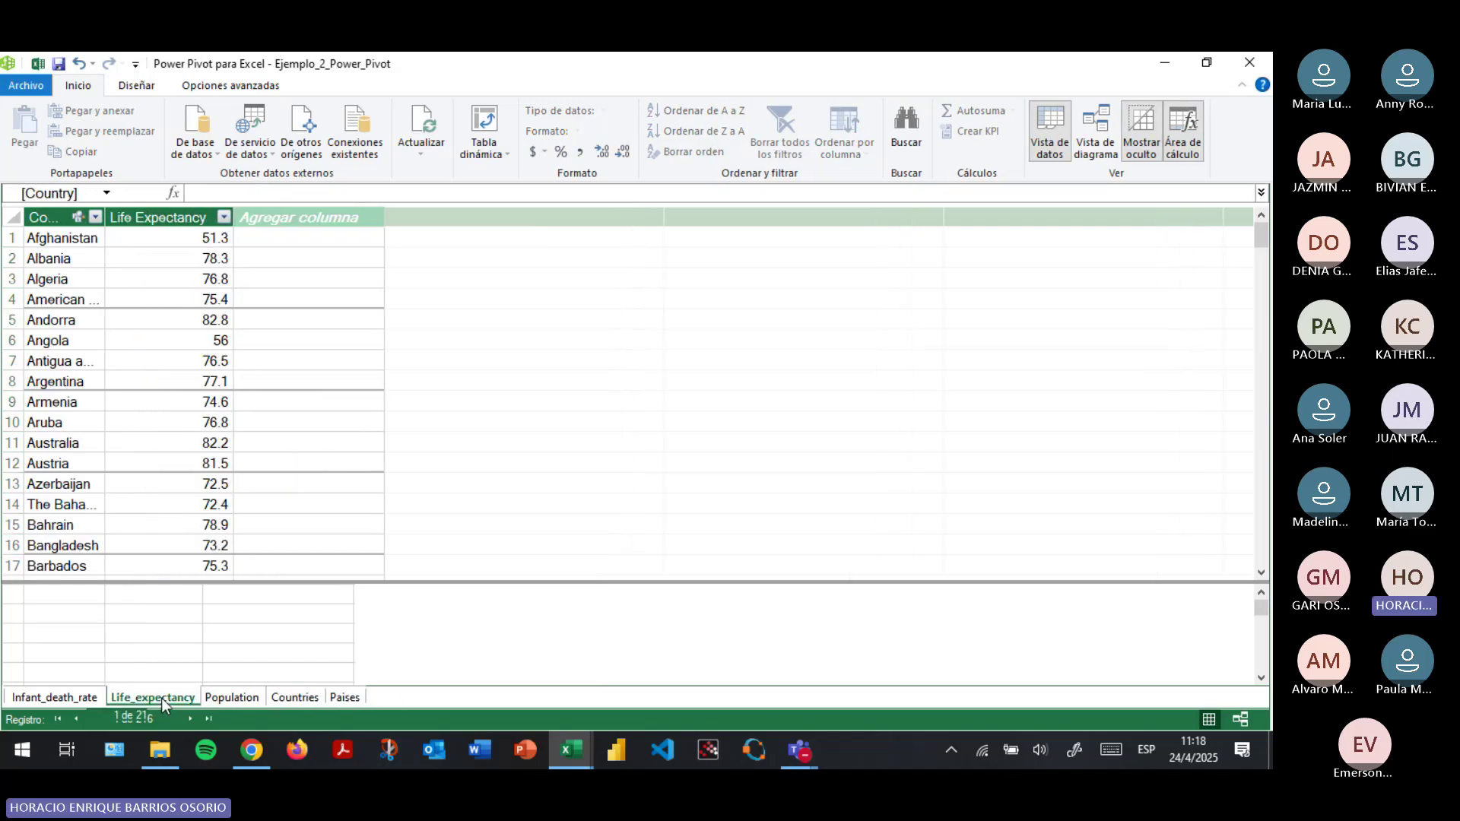
left_click(64, 698)
left_click(135, 697)
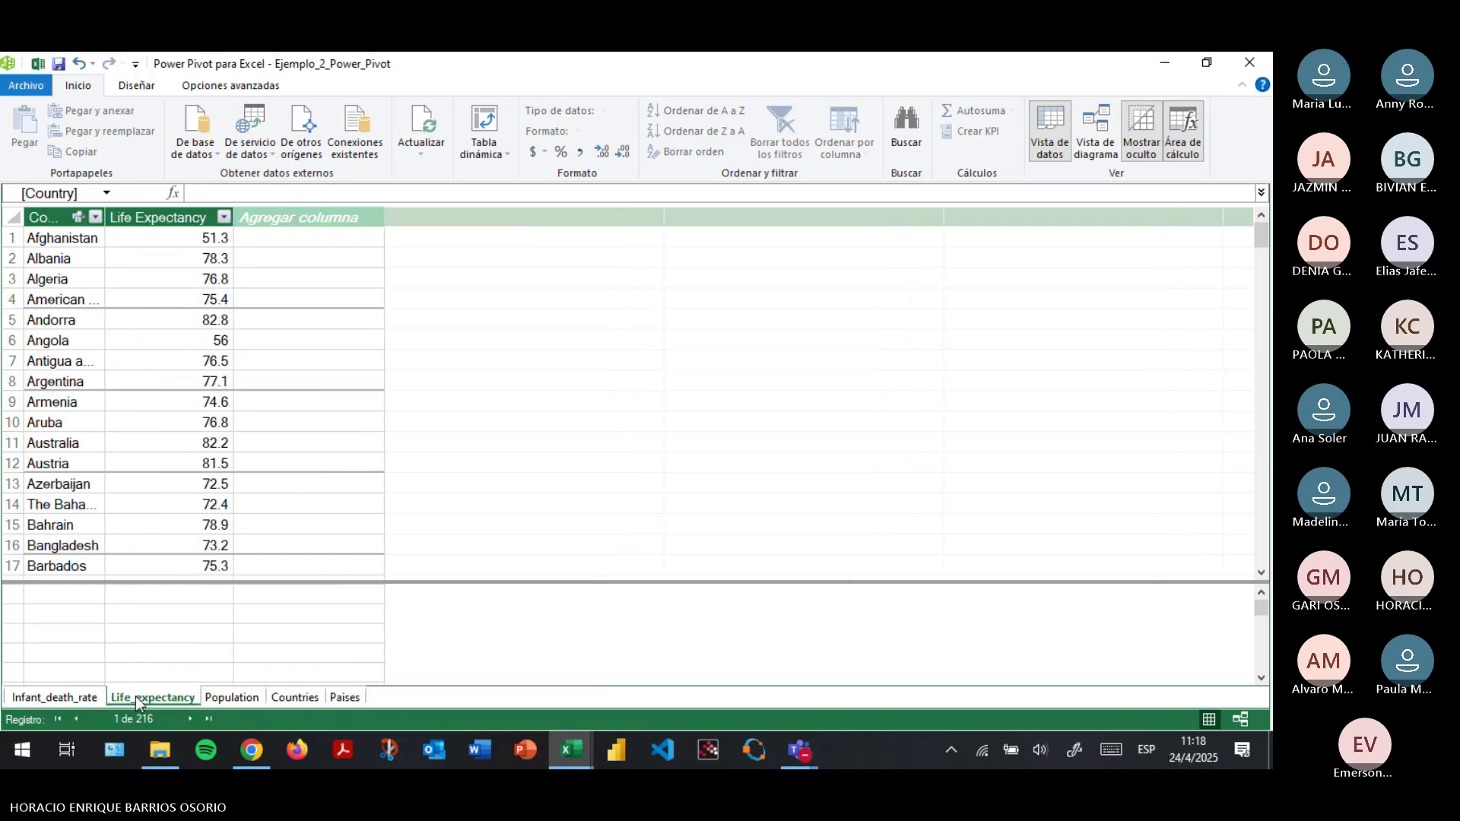
Format the Population column of the Population table as Número entero with a thousands separator.
left_click(234, 698)
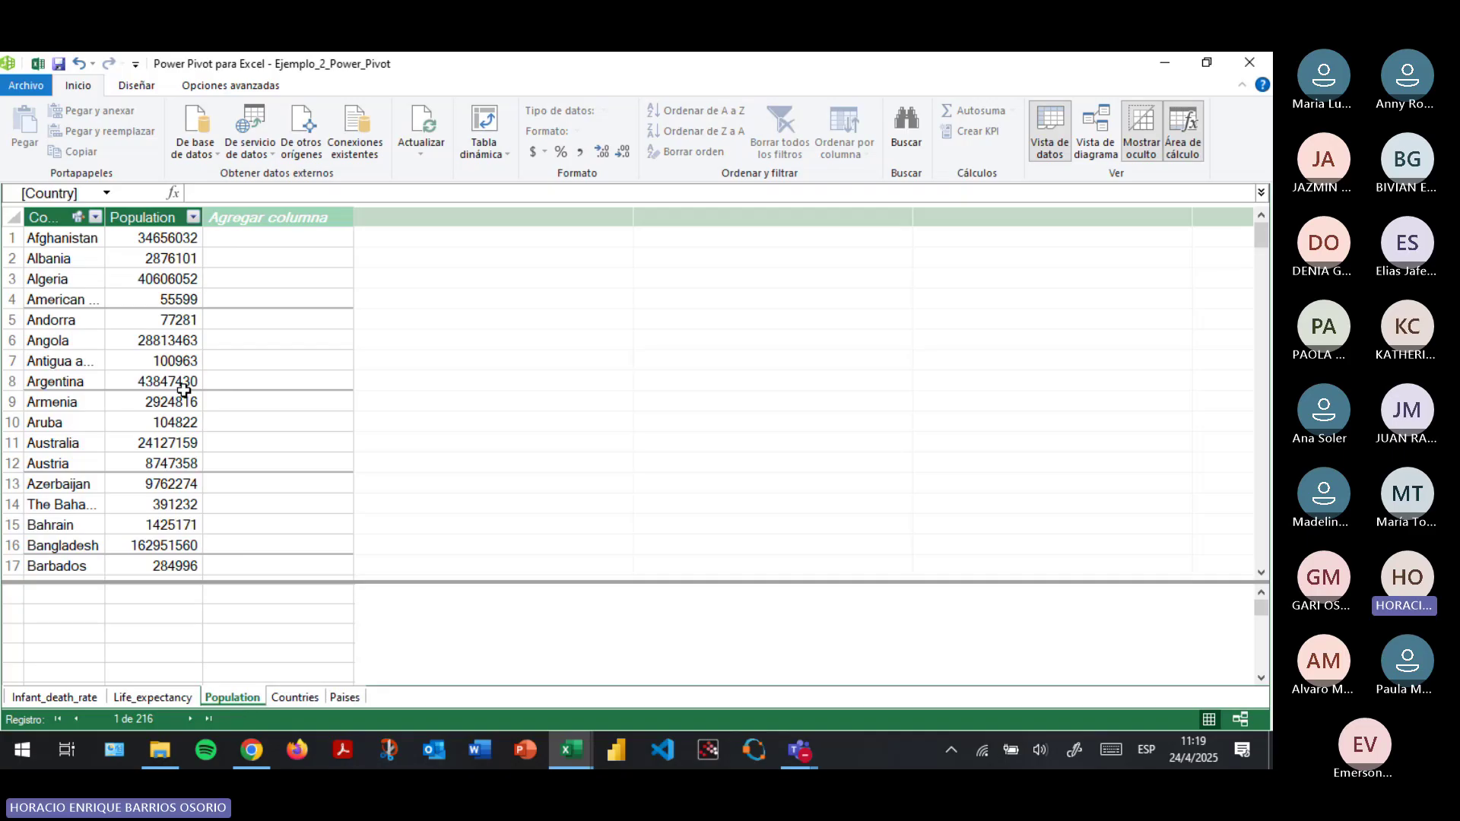
left_click(152, 599)
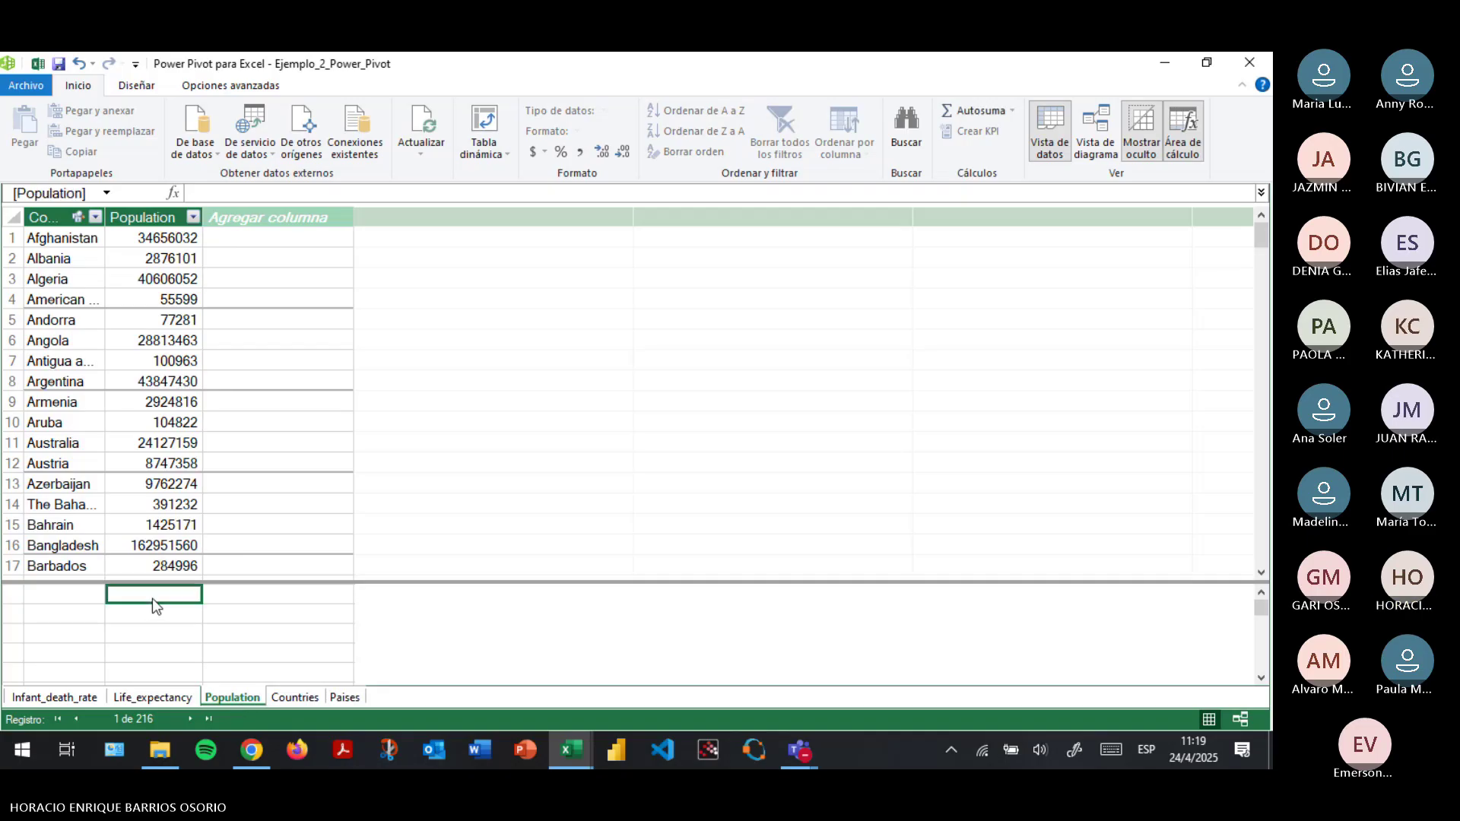
left_click(142, 218)
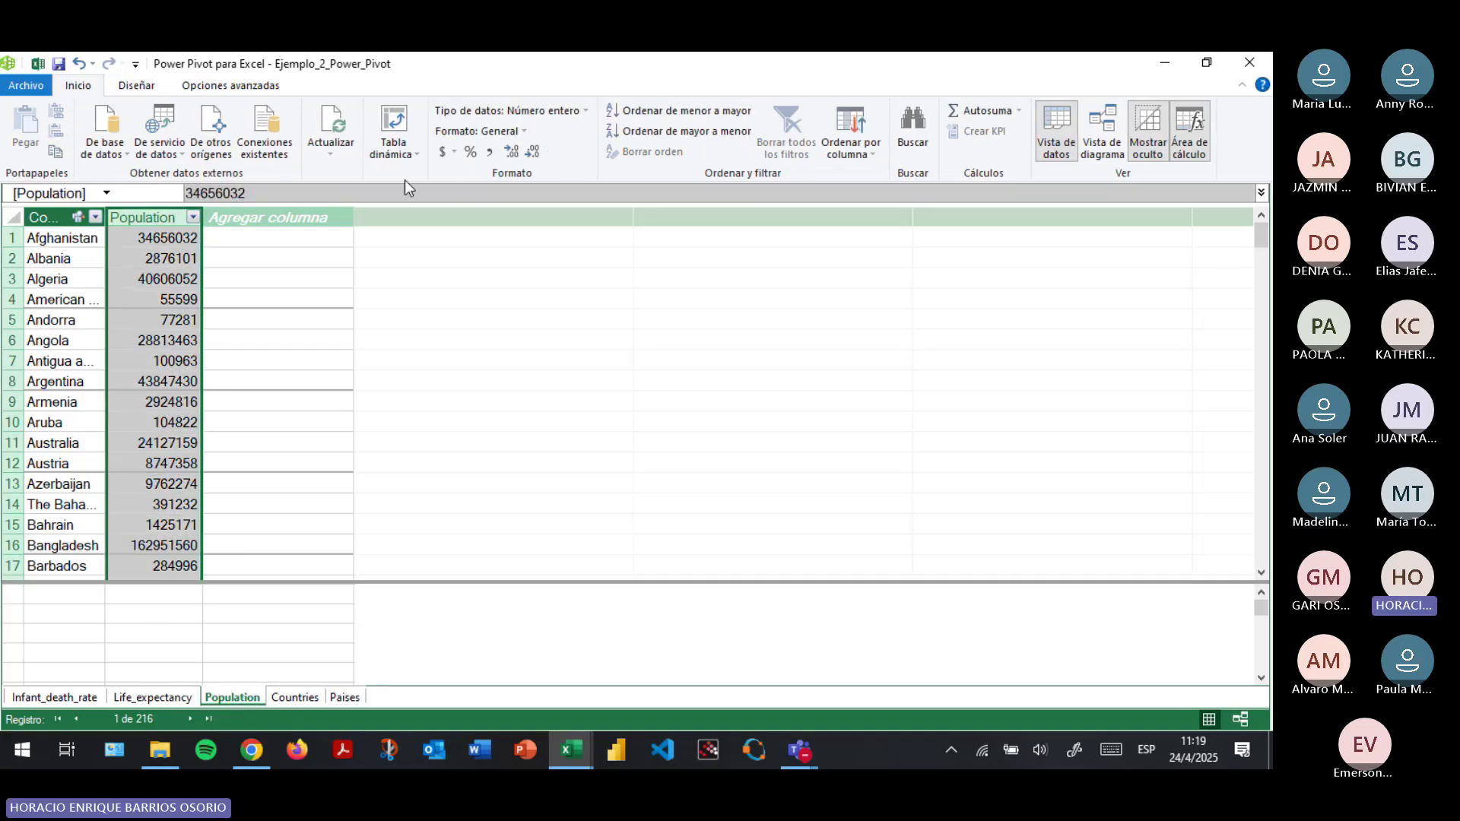
left_click(492, 152)
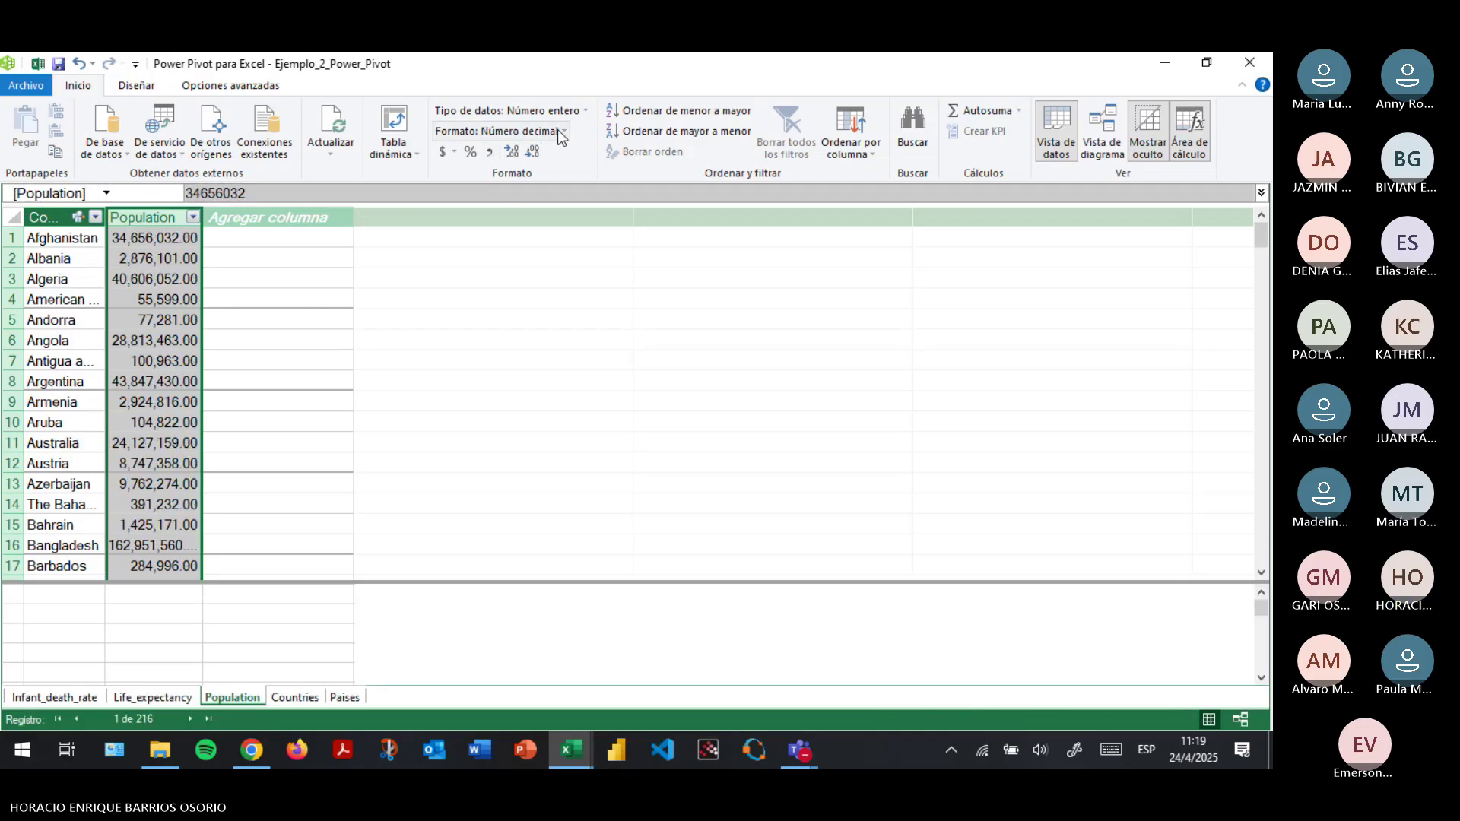
left_click(558, 129)
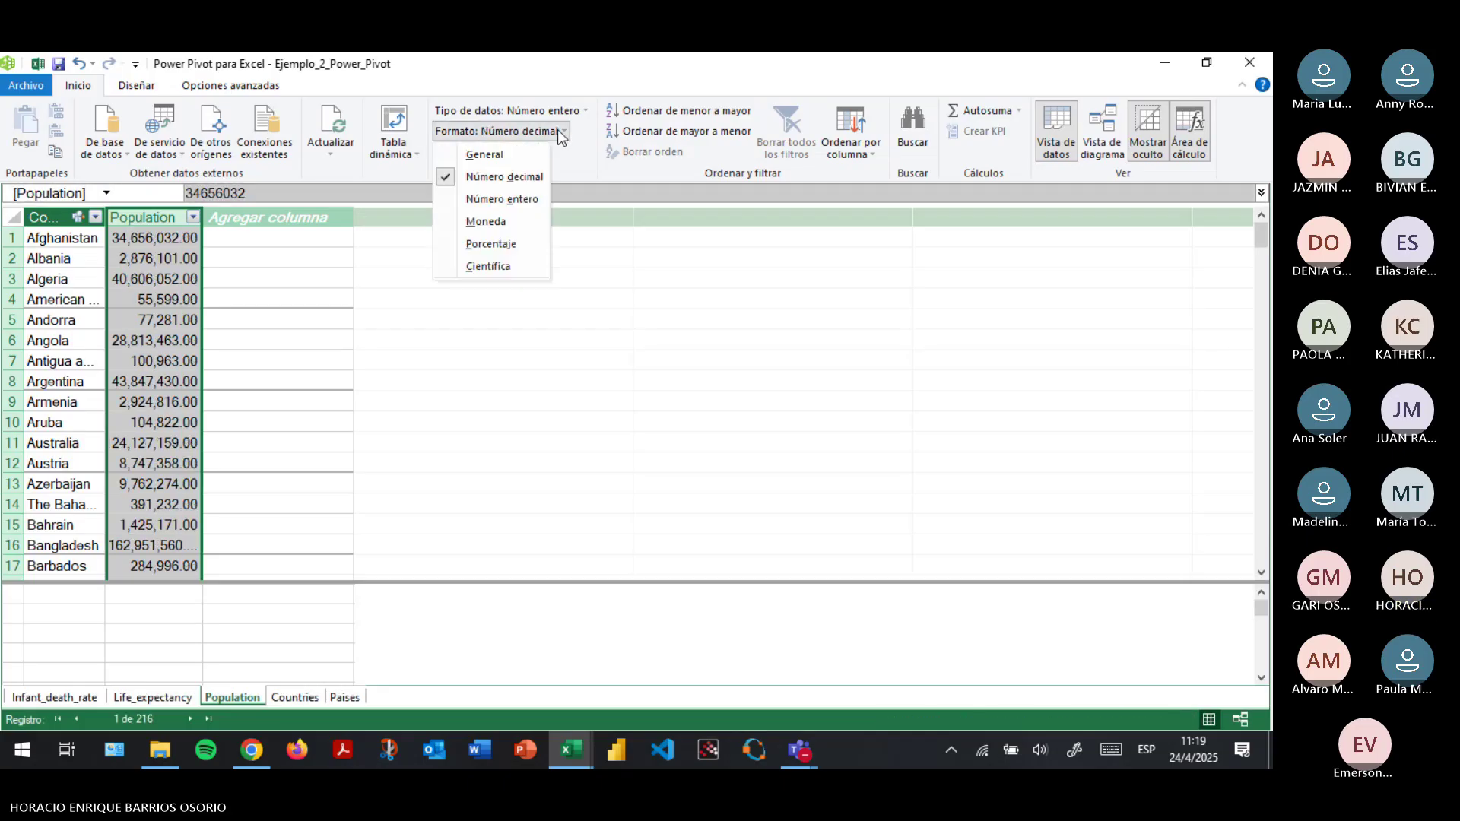
left_click(513, 200)
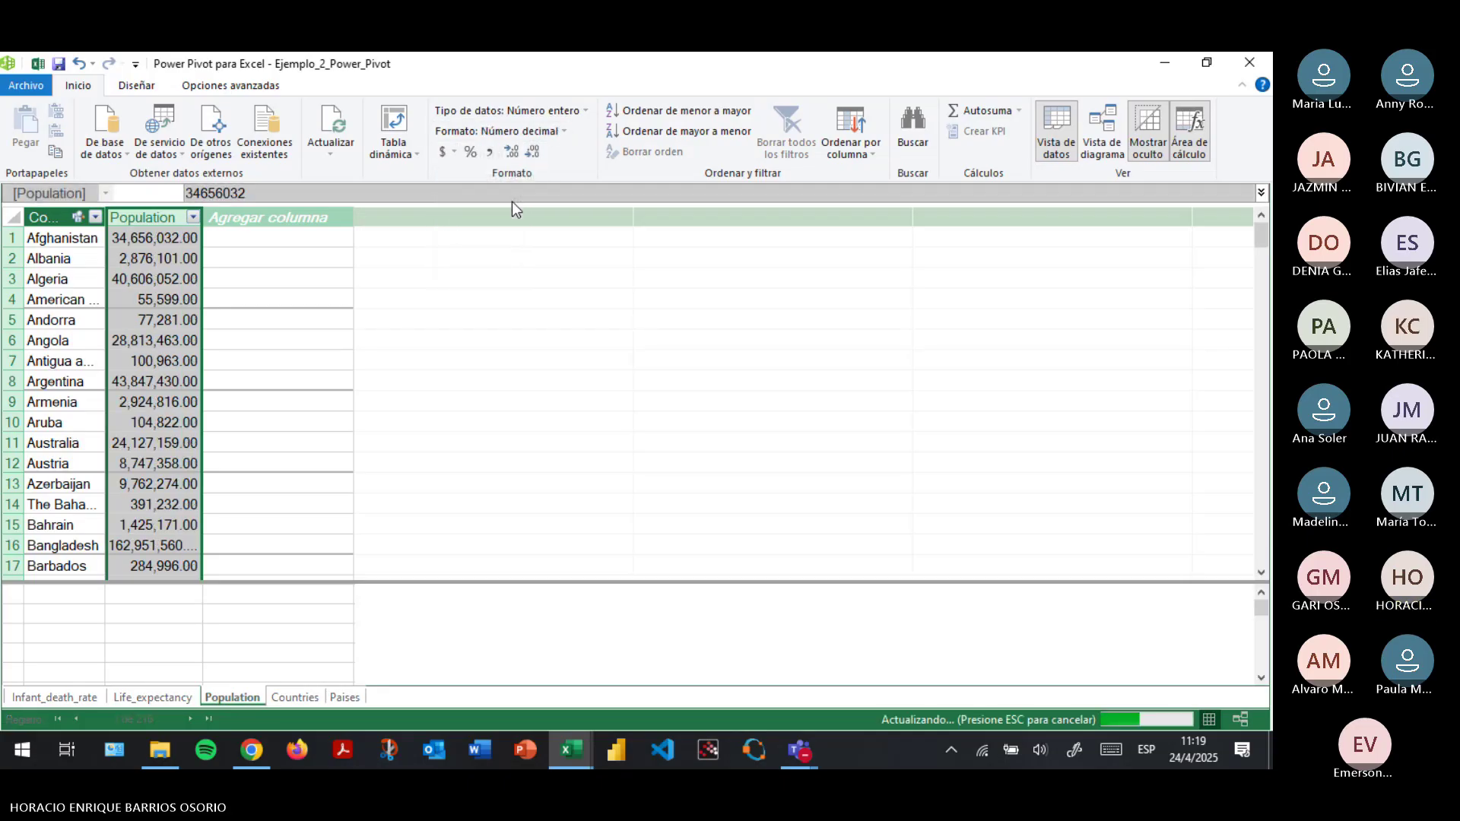
Start a measure with "Población Mundial :=" in the first calculation cell below the Population column, enlarging the formula text and expanding the formula area.
left_click(167, 596)
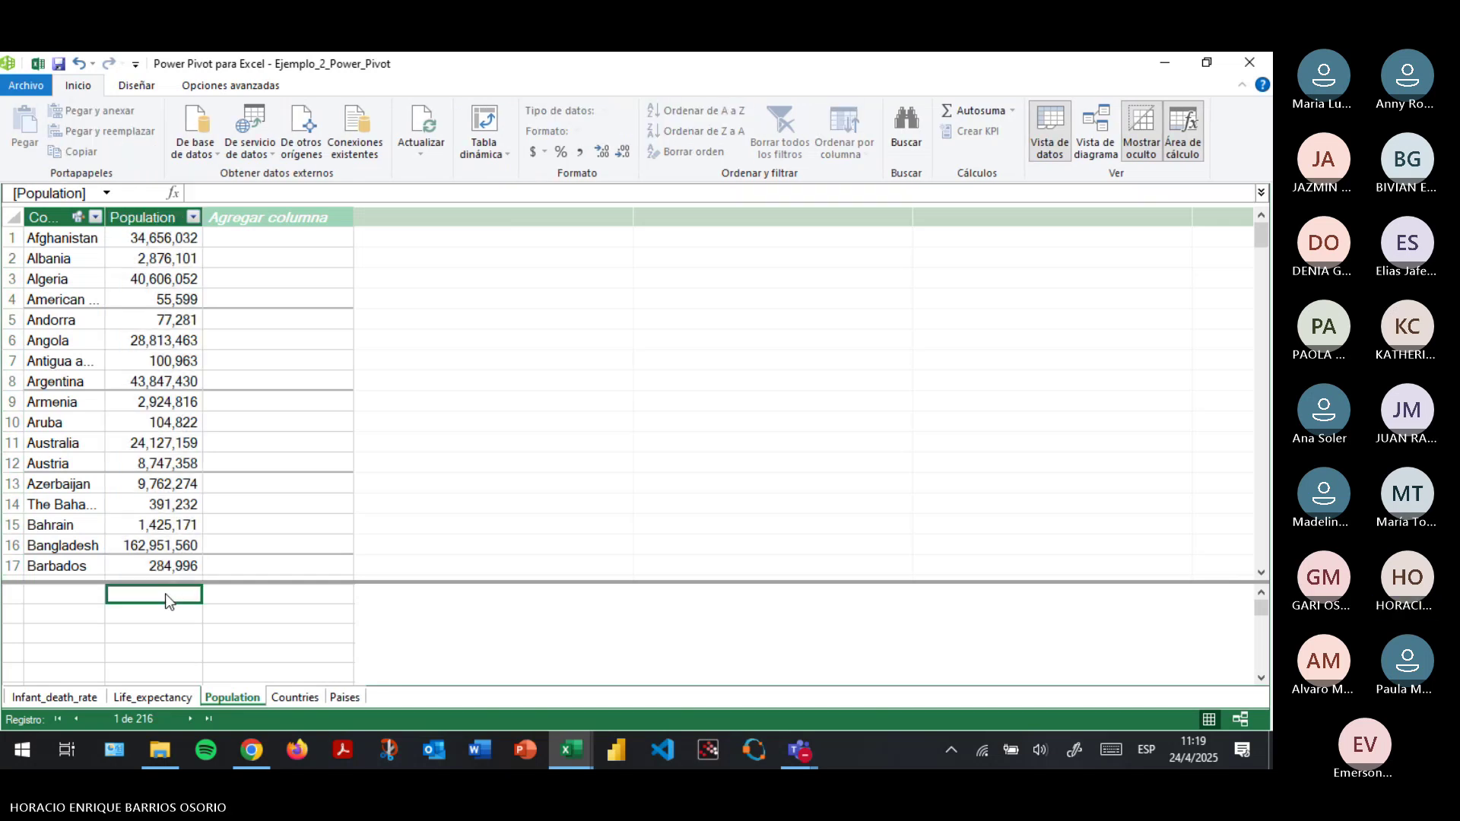
type("Població")
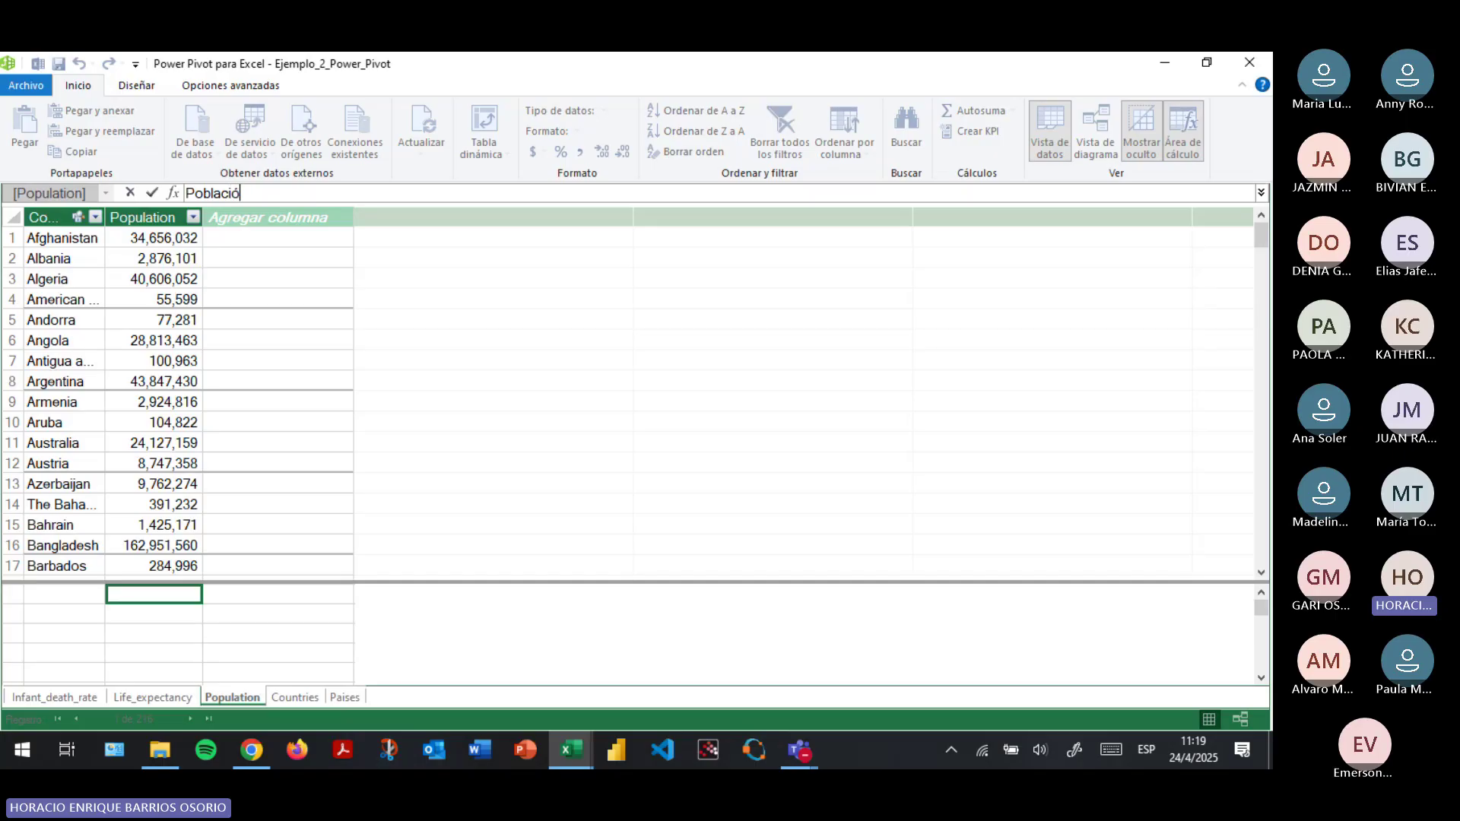
type("n Mundial")
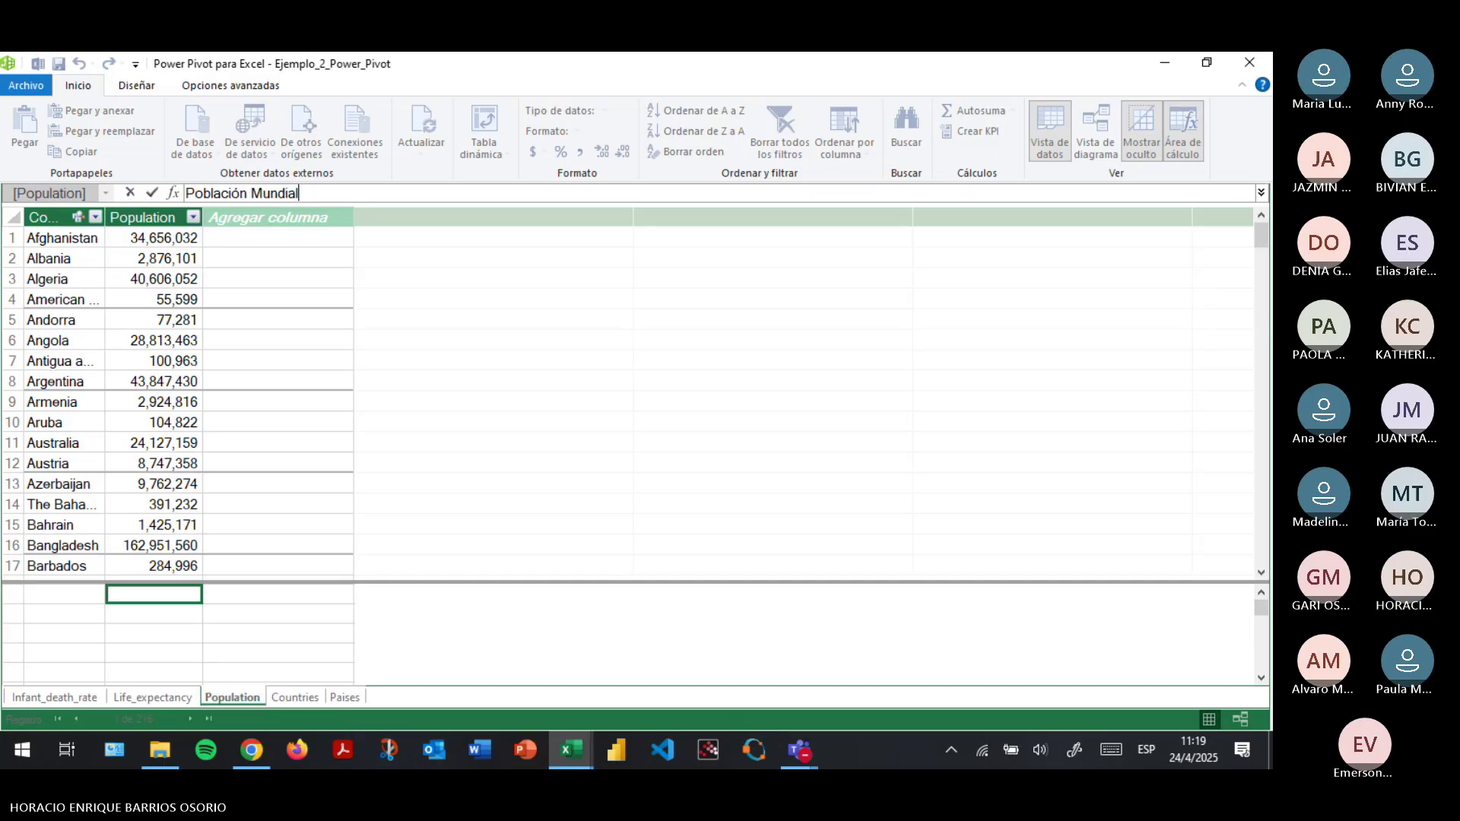
type(" :=")
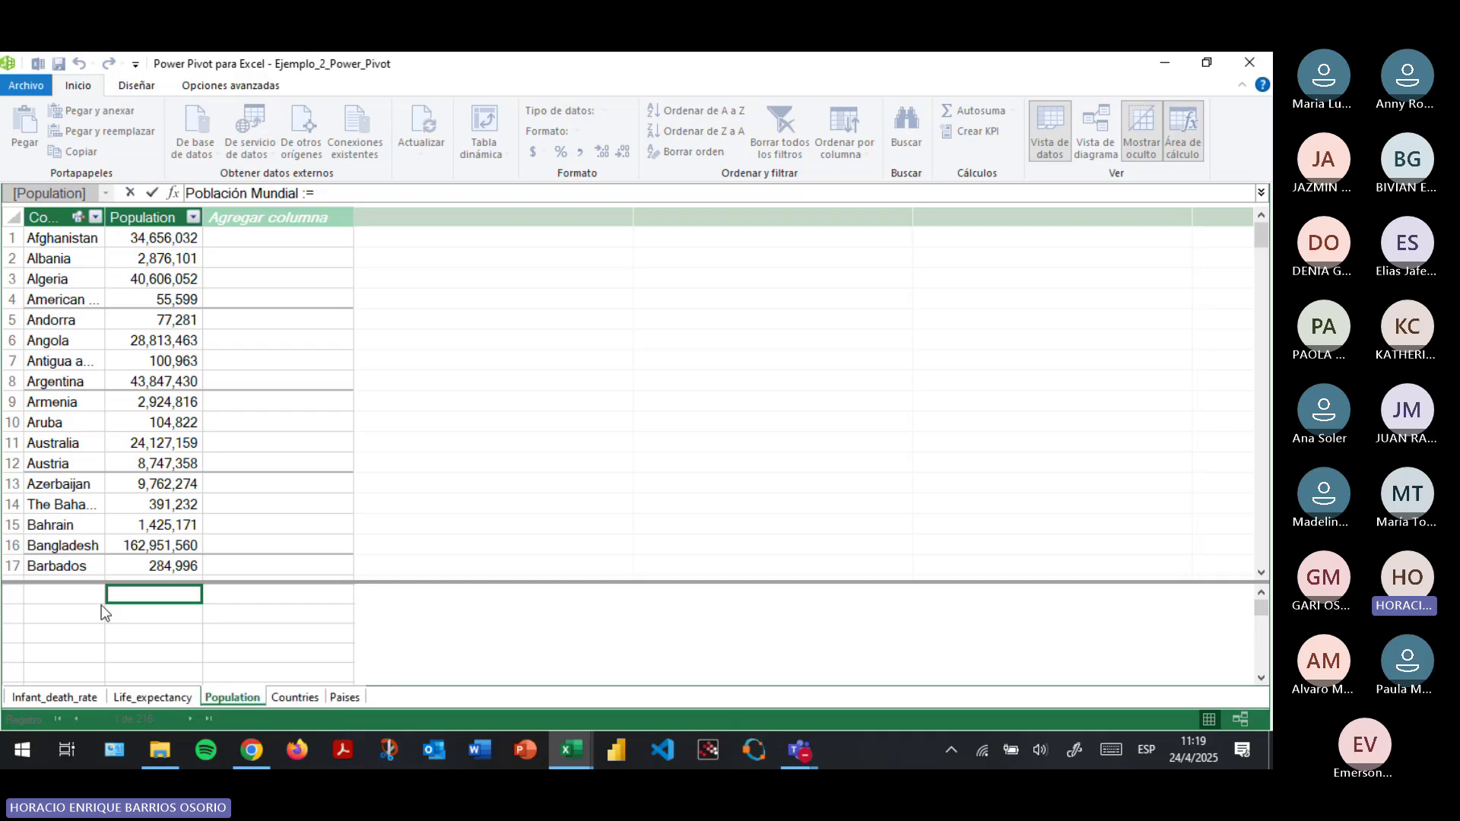
scroll(383, 194, "up", 3)
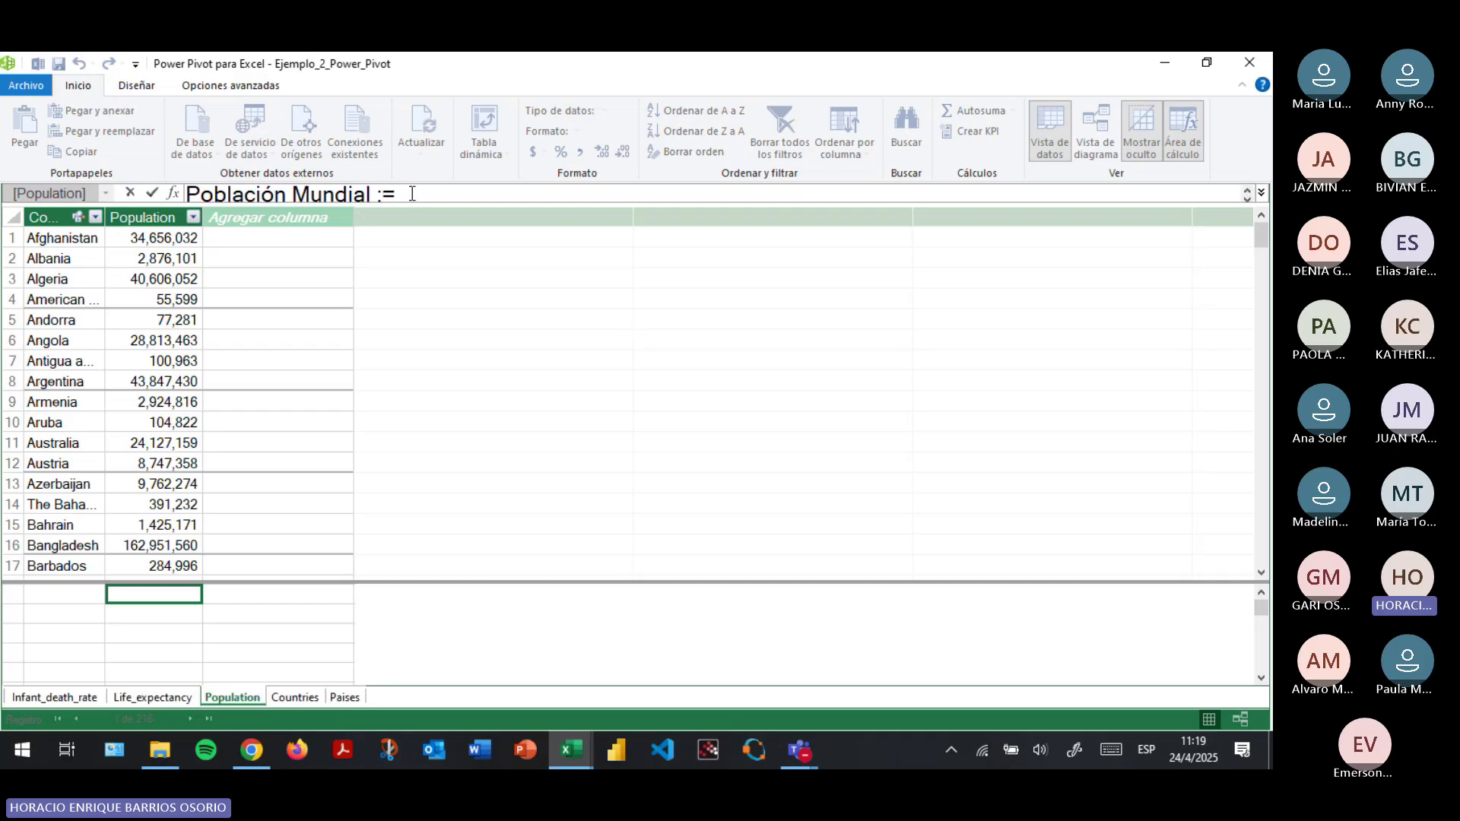
left_click_drag(522, 205, 511, 266)
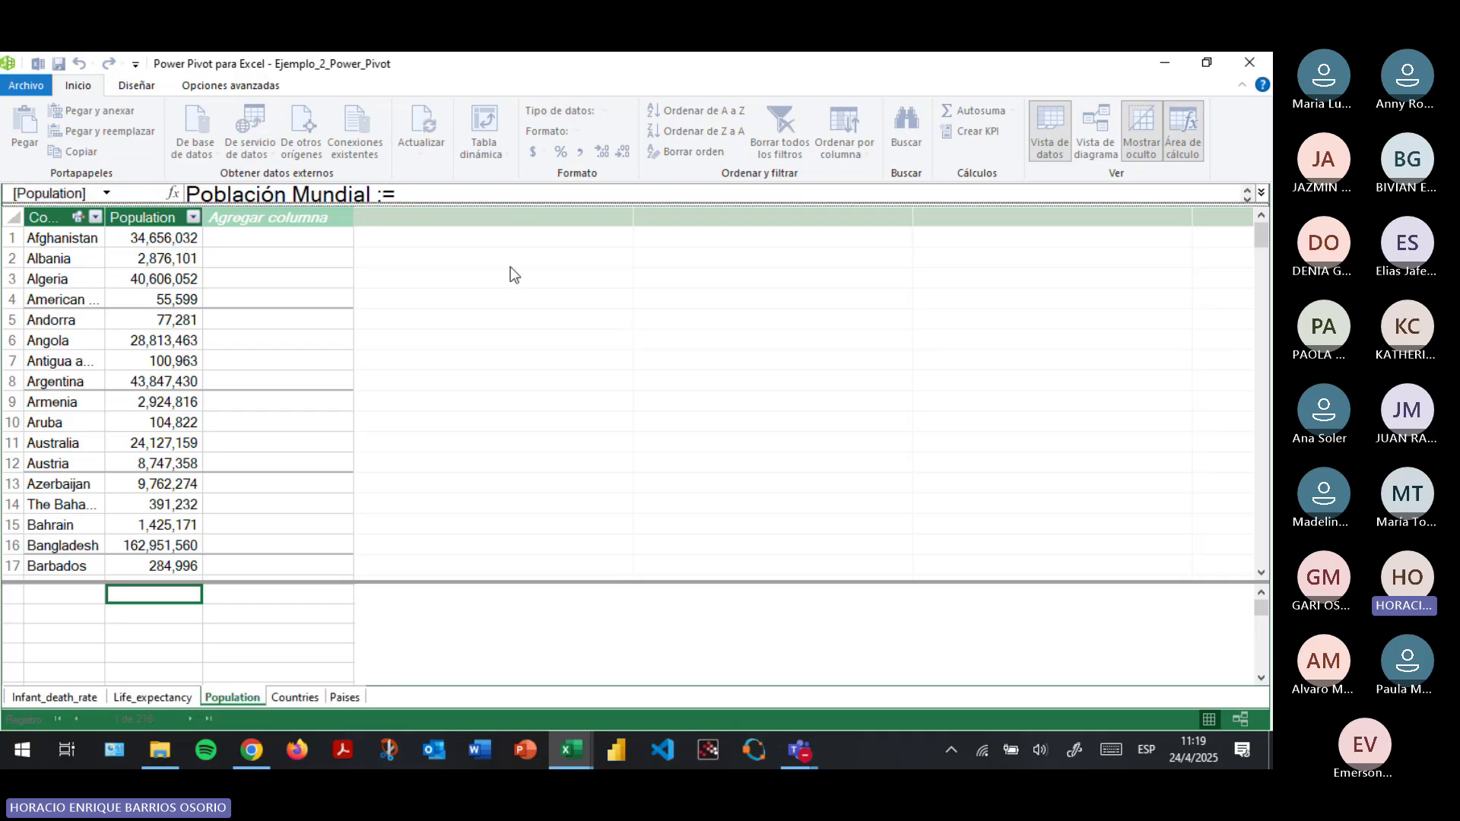
Continue the Población Mundial formula with the SUM function and begin its column argument with "po".
left_click(488, 203)
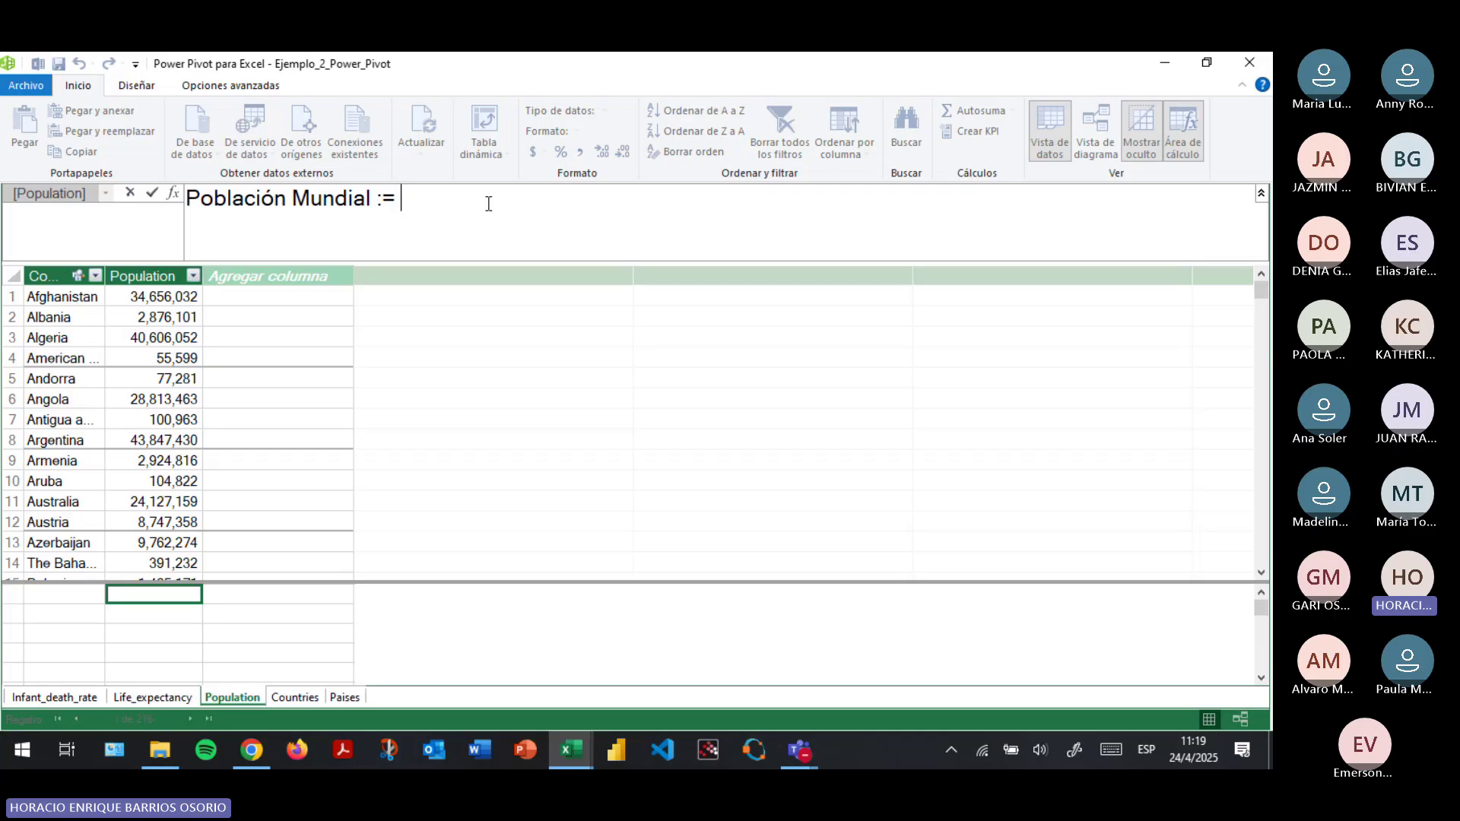
type("sum(")
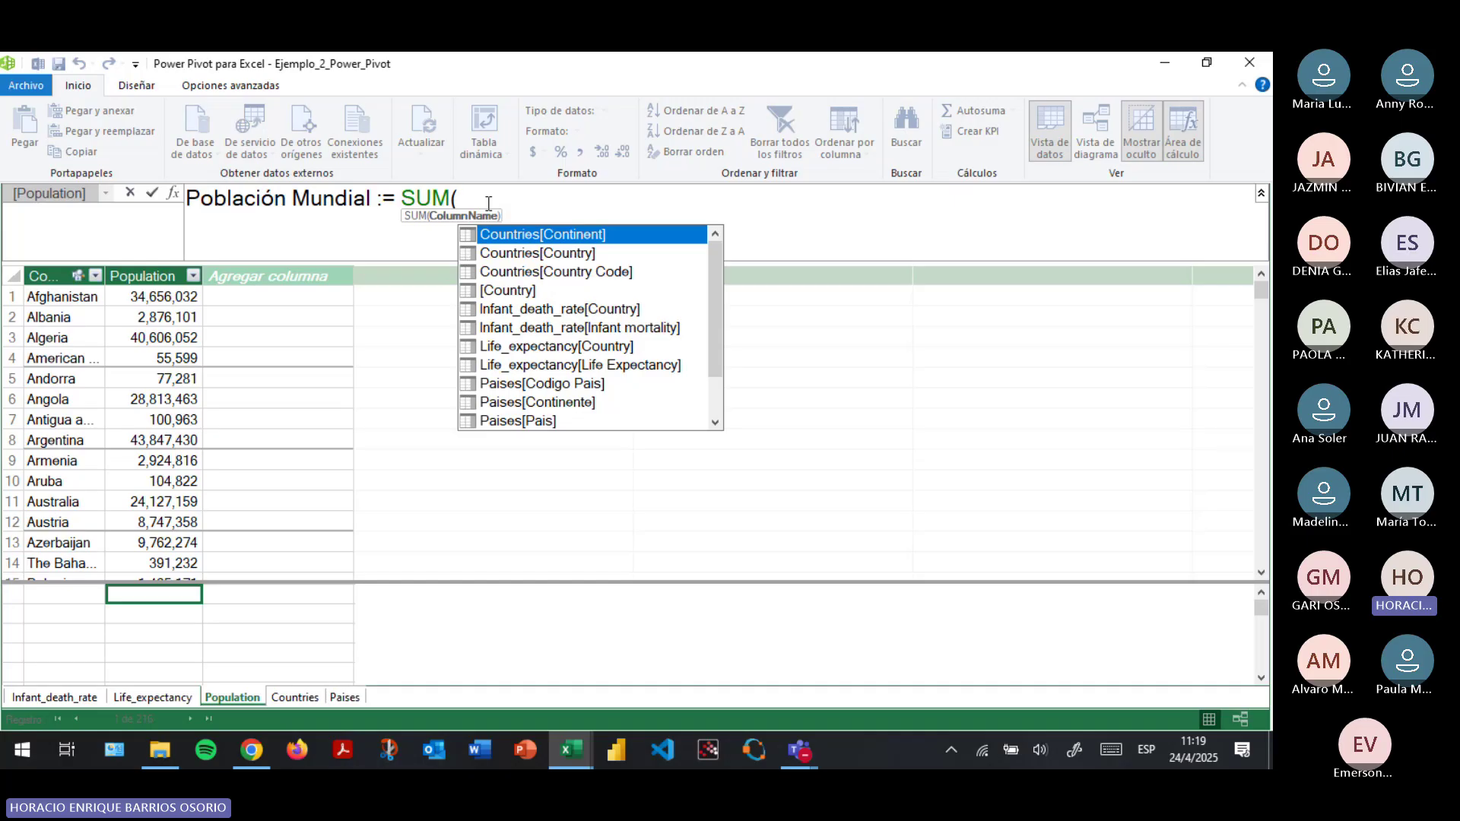
type("po")
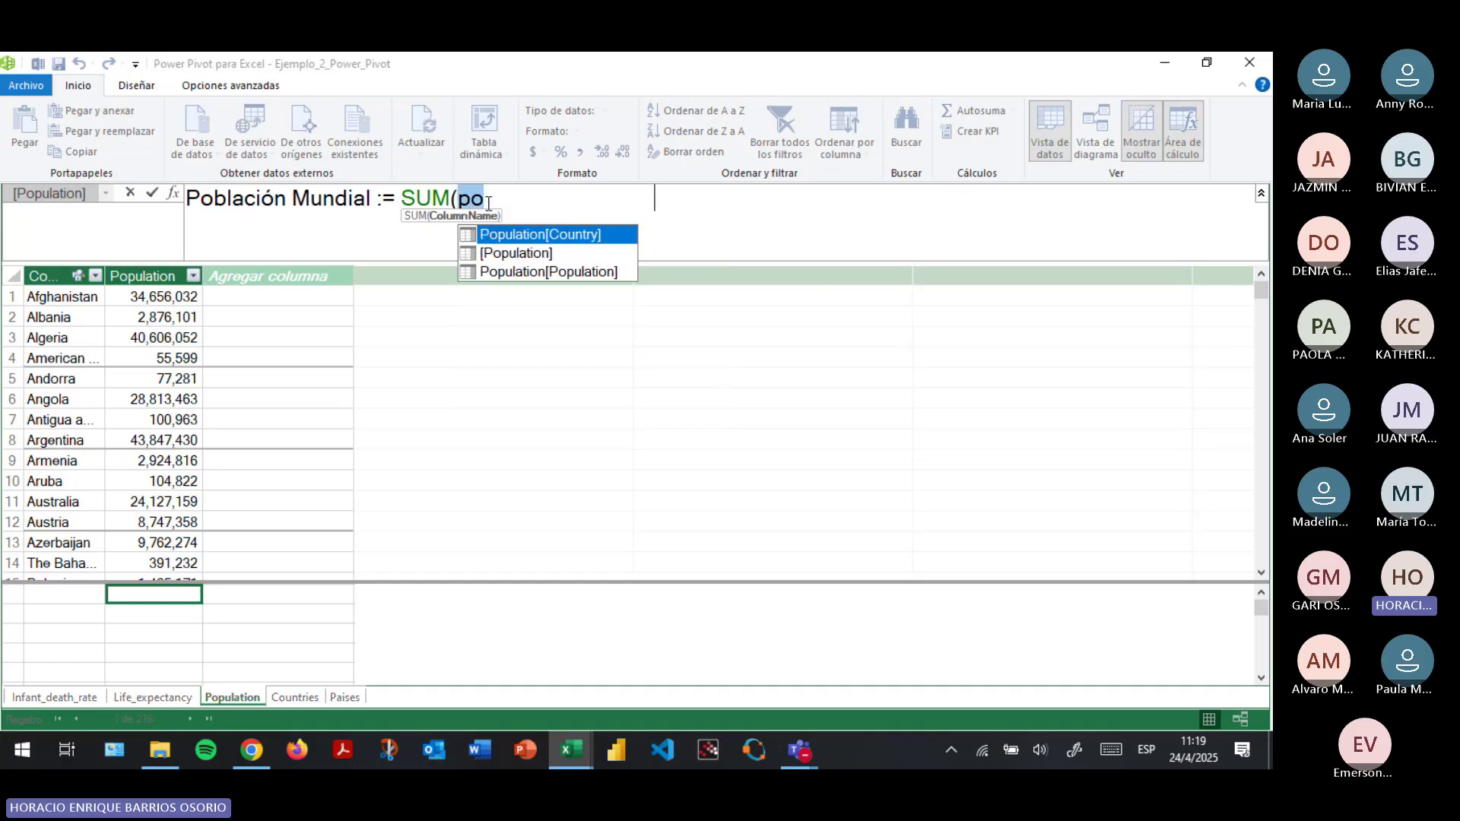
Complete the Población Mundial measure as SUM(Population[Country]) and widen the Population column to fit the calculation text.
key("Tab")
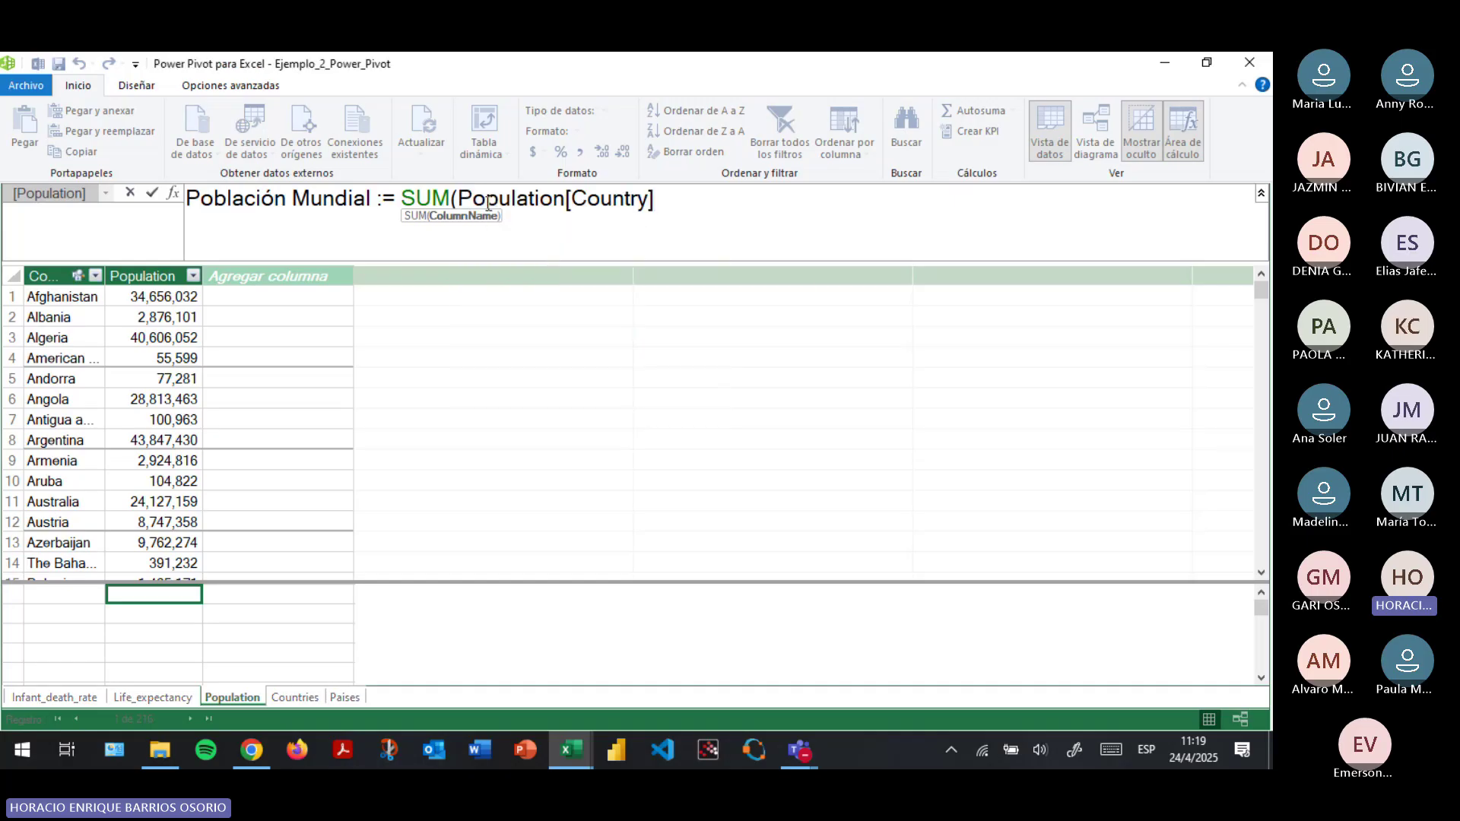
type(")")
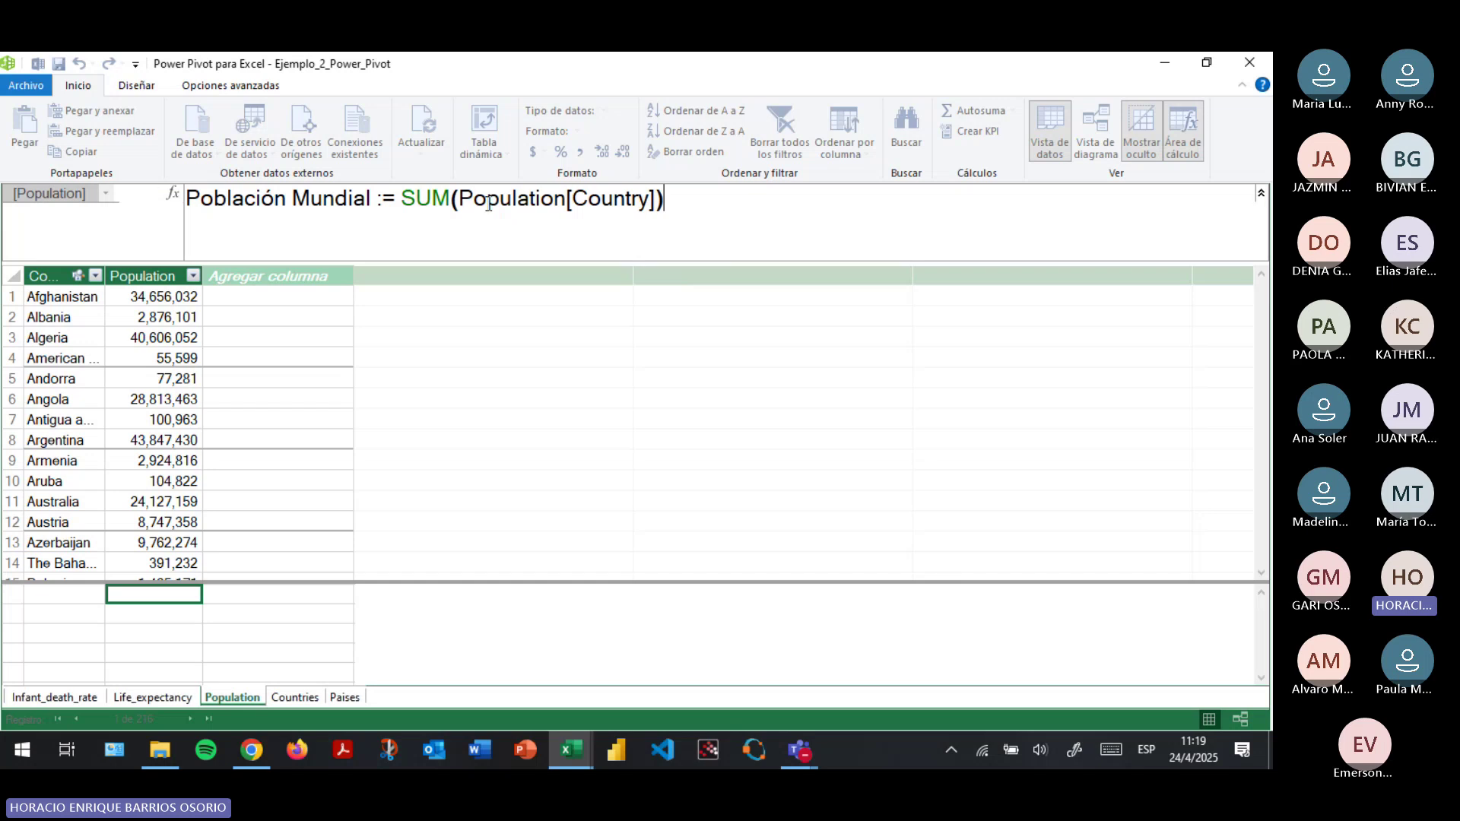
key("Return")
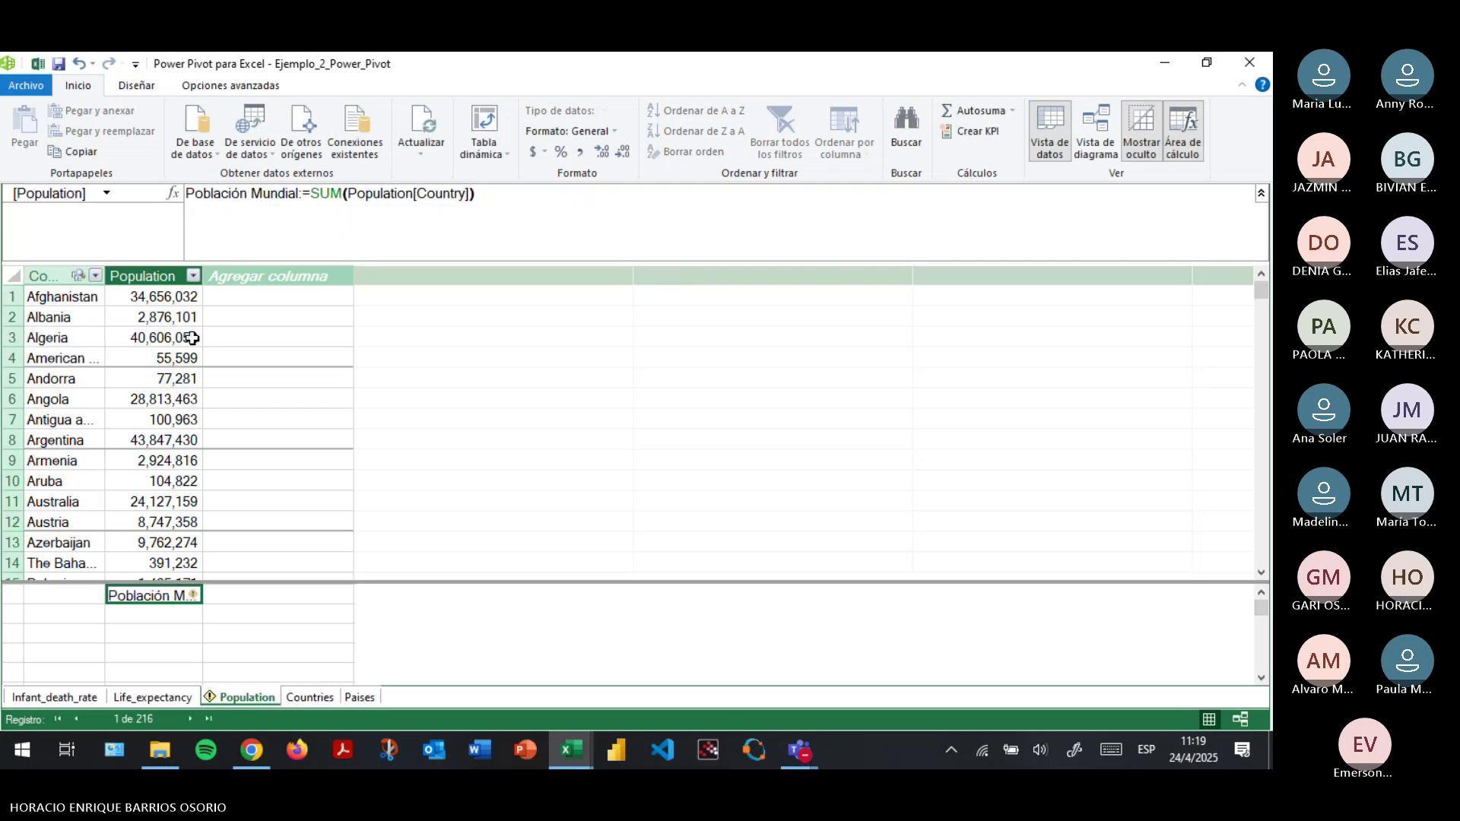
left_click_drag(202, 276, 395, 364)
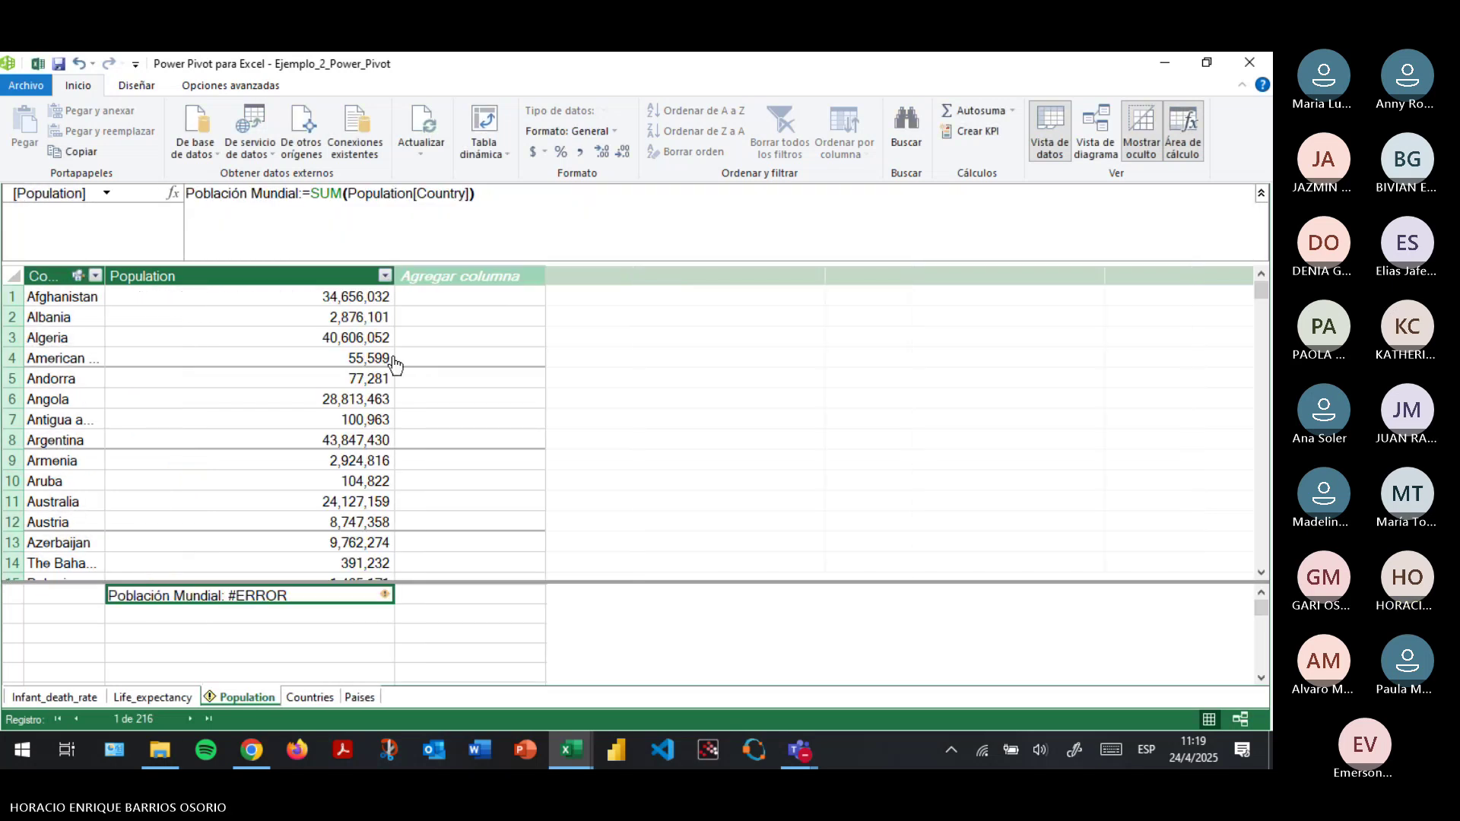
Change the argument of the Población Mundial measure so that it reads SUM(Population[Population]).
double_click(384, 601)
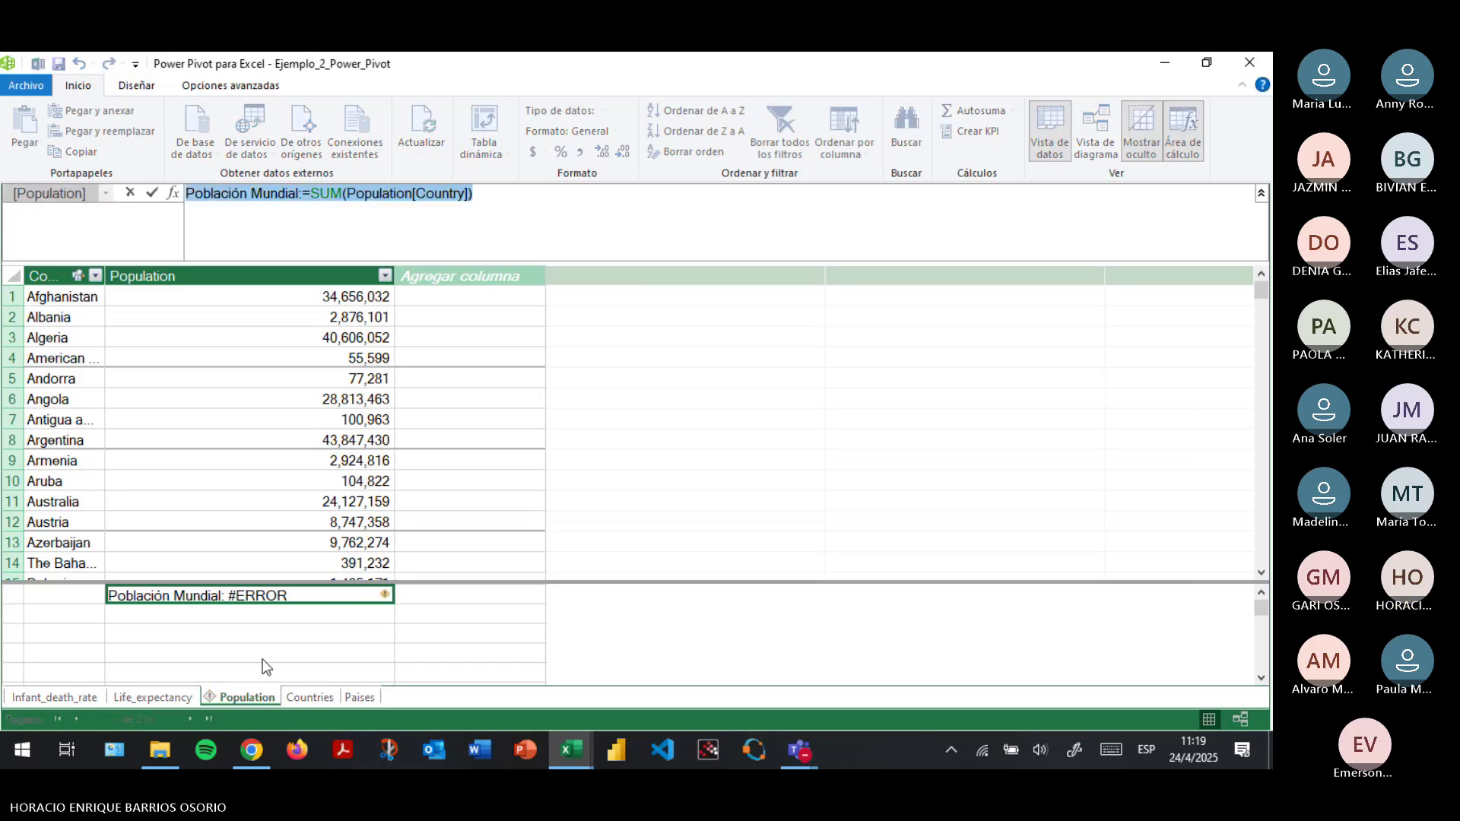
mouse_move(384, 598)
left_click(367, 199)
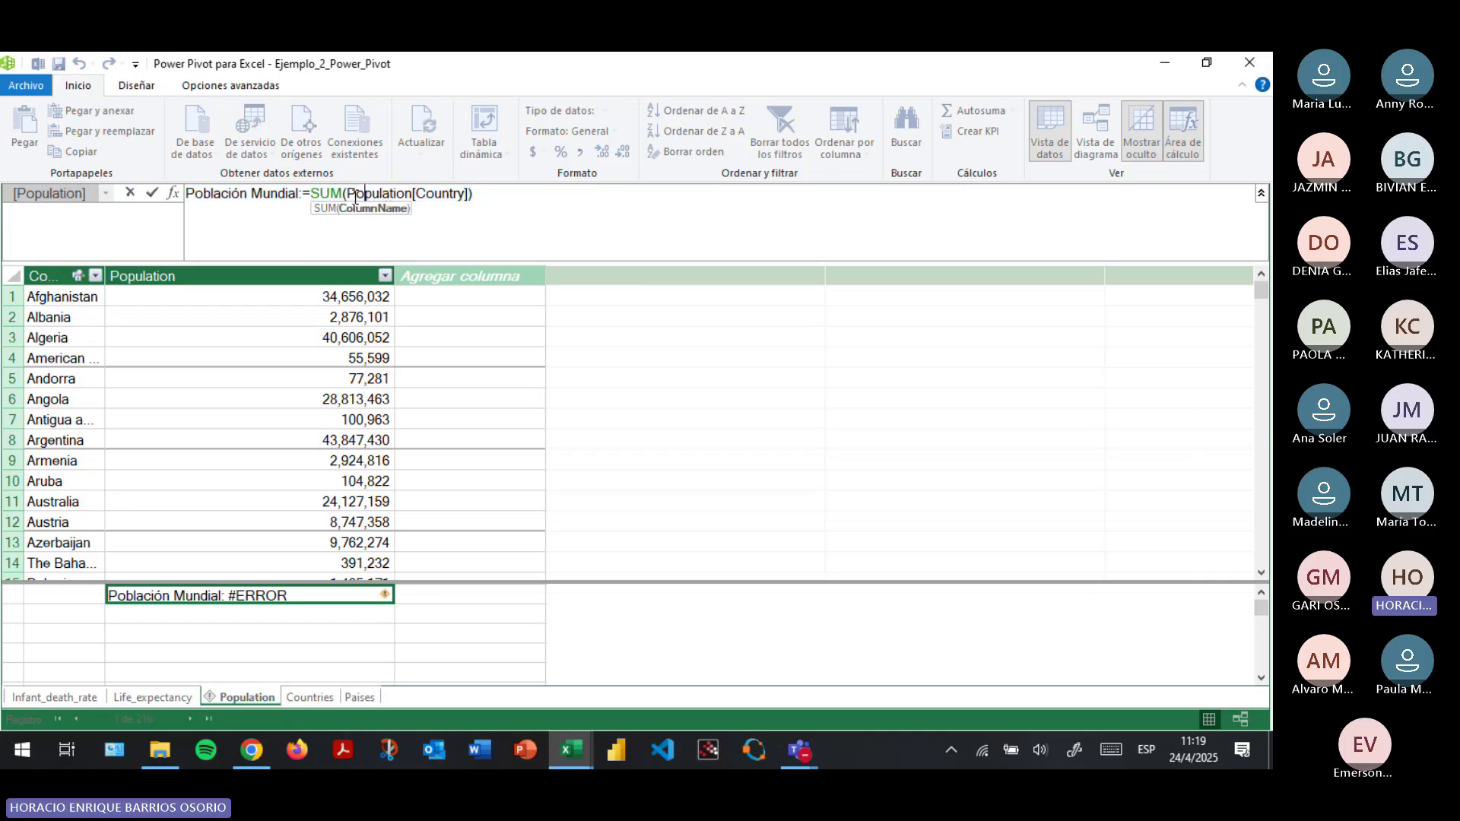
scroll(355, 197, "up", 3)
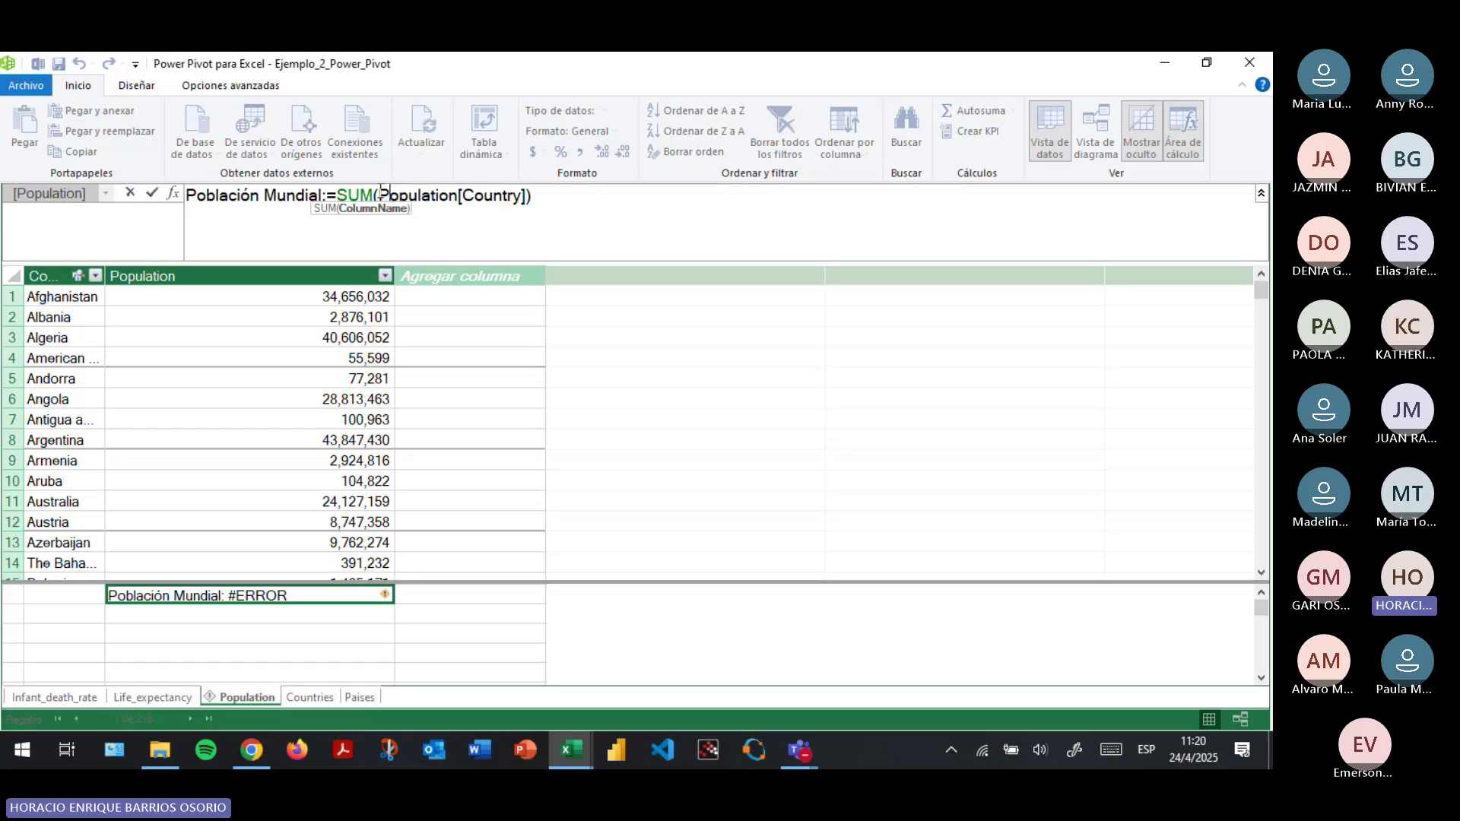
left_click_drag(403, 197, 564, 190)
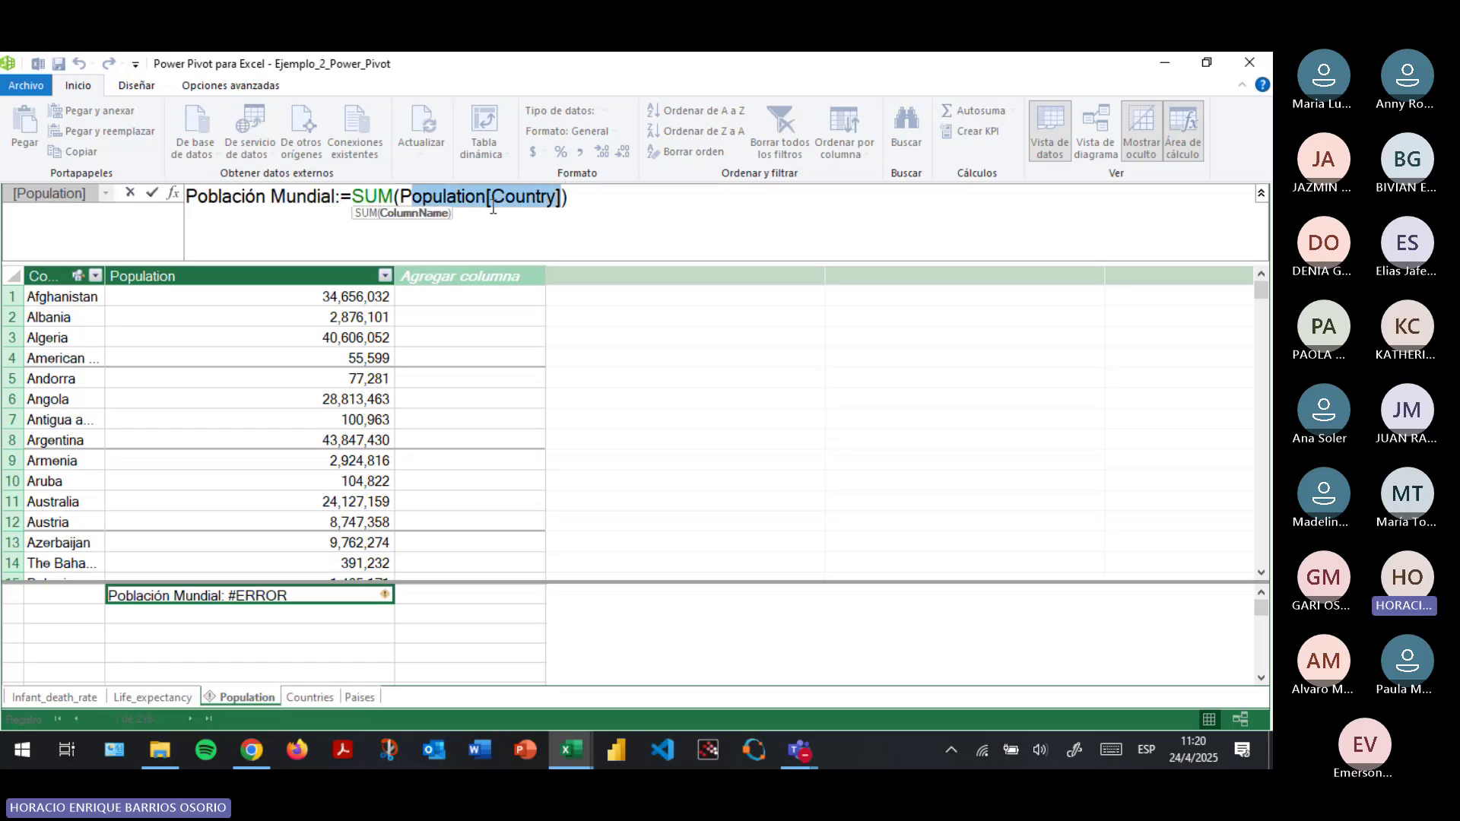
key("Delete")
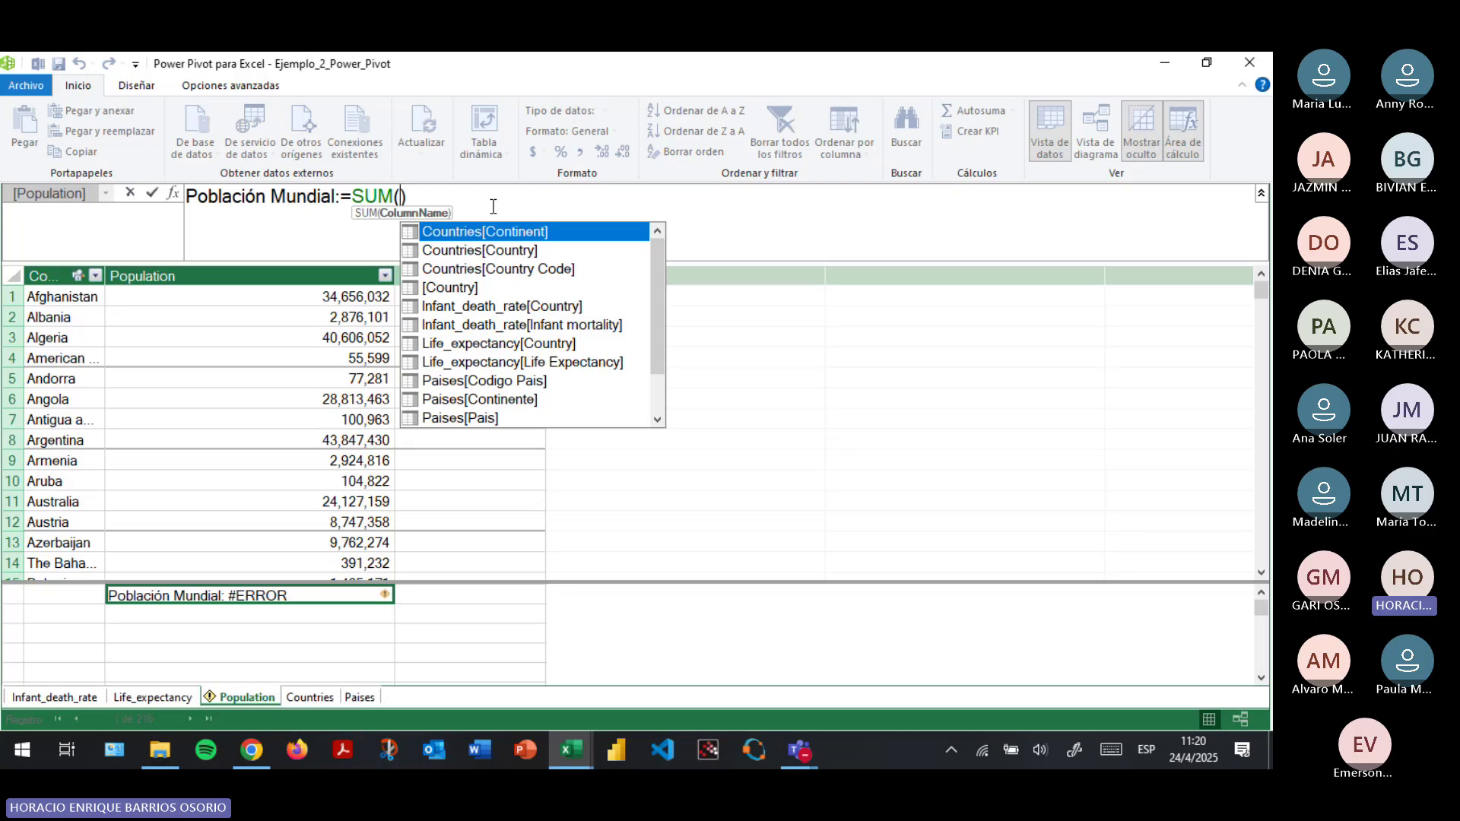
key("Down")
key("Down")
key("Down")
key("Down")
key("Down")
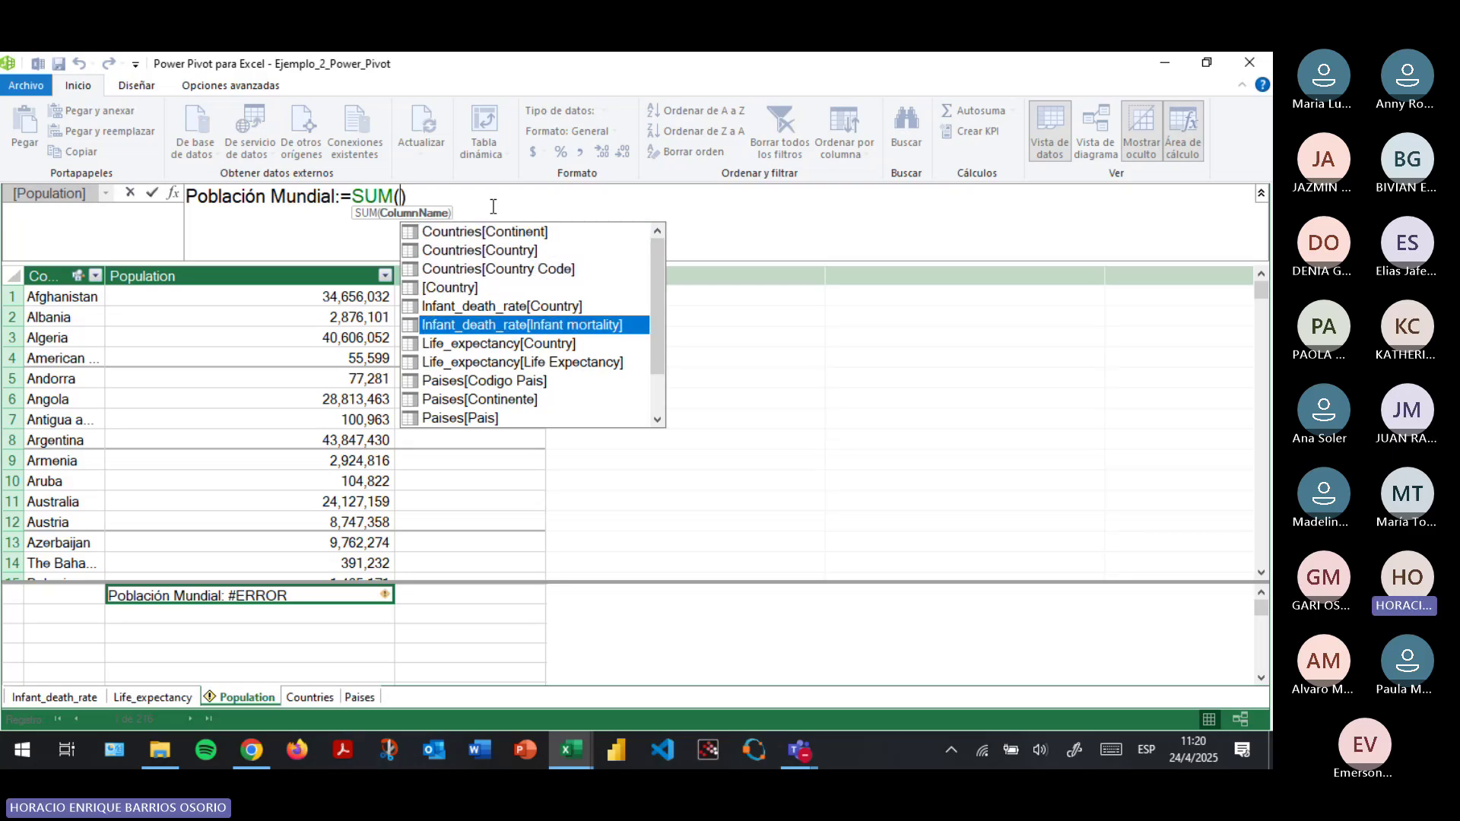
key("Down")
key("Down")
key("Down")
key("Down")
key("Down")
key("Down")
key("Down")
key("Down")
key("Up")
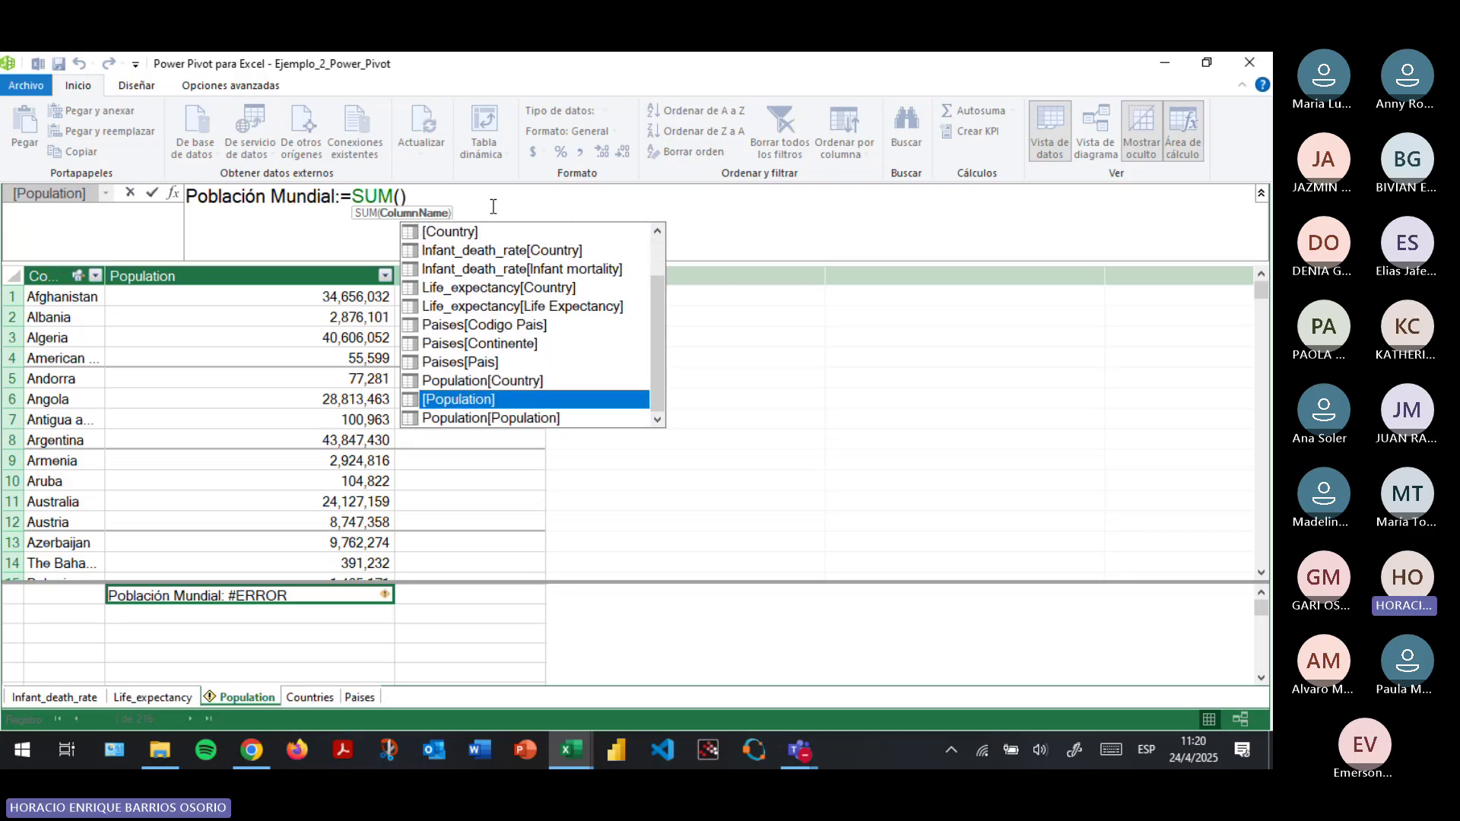
key("Down")
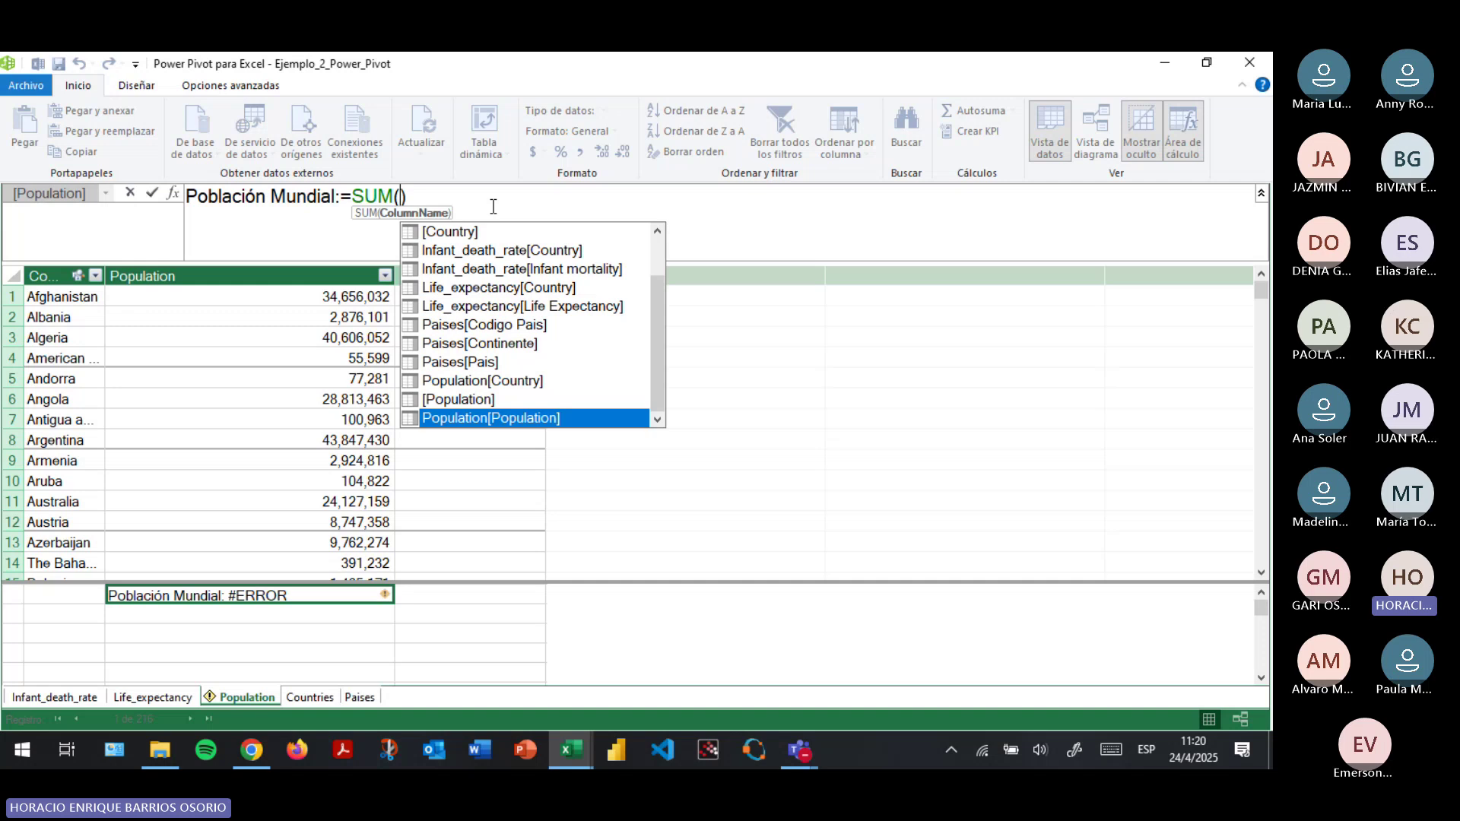
key("Tab")
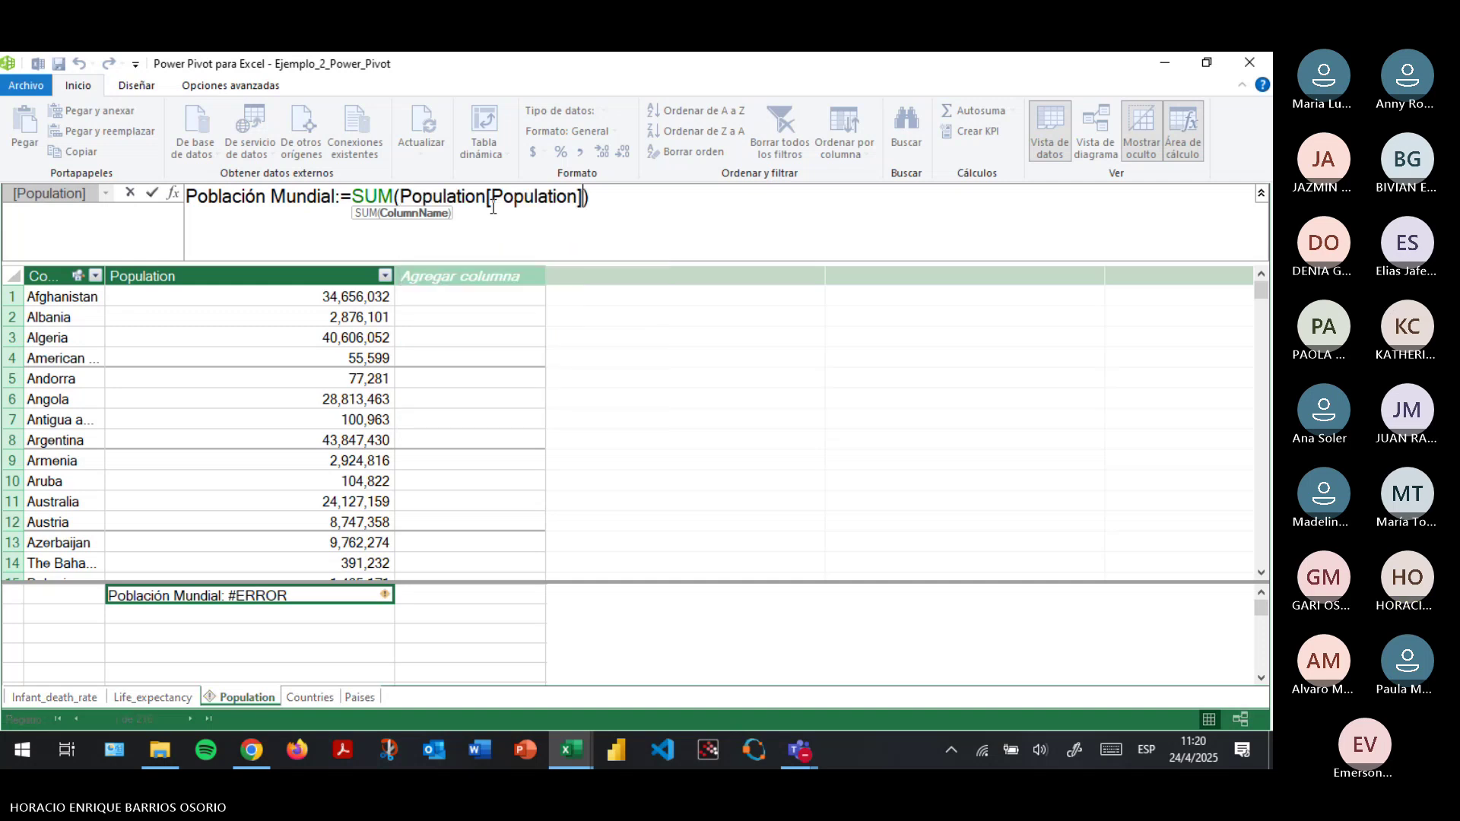
key("Return")
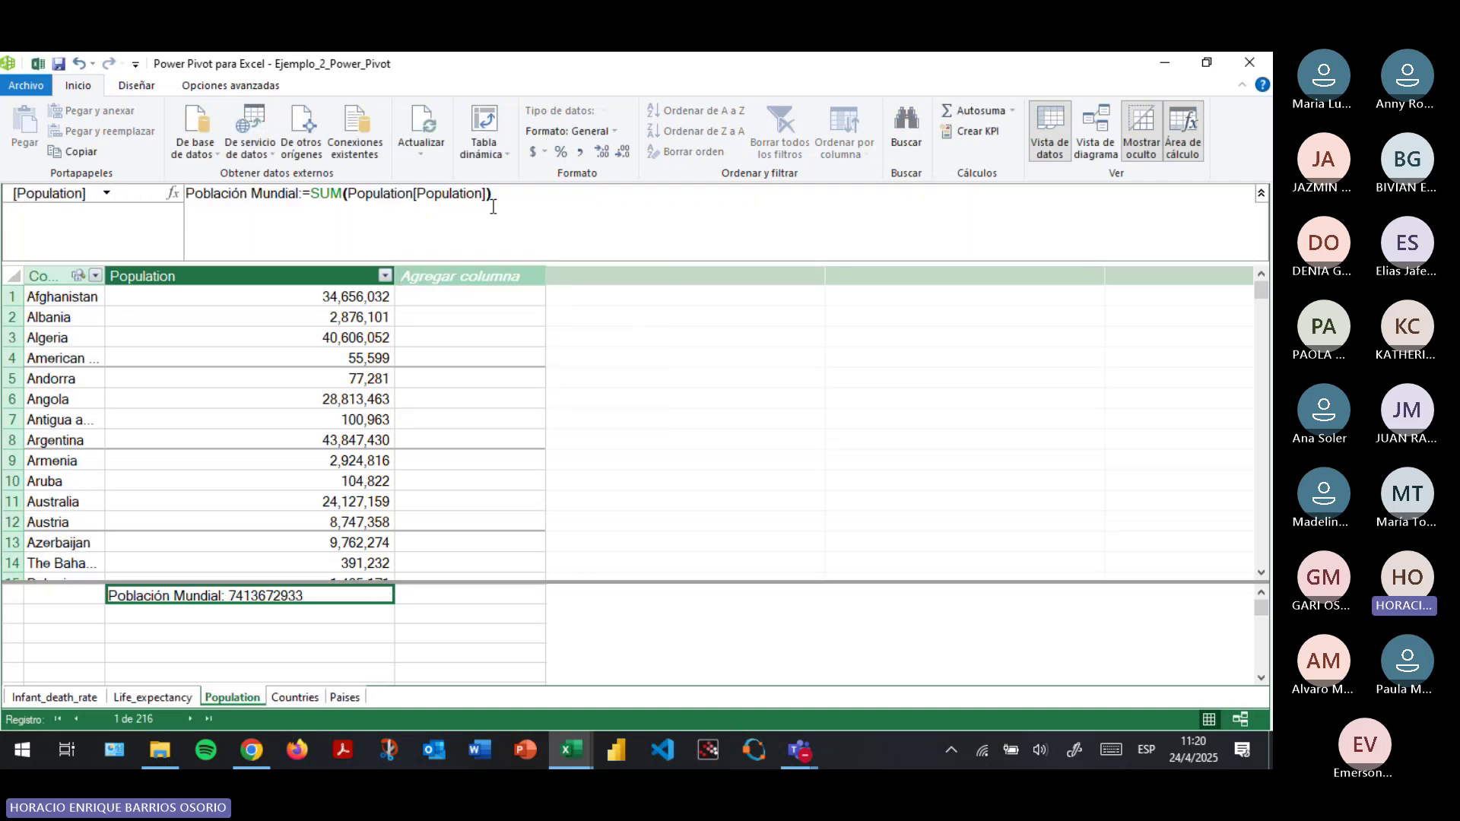
Format the Población Mundial measure with a thousands separator as a whole number (Número entero).
left_click(581, 151)
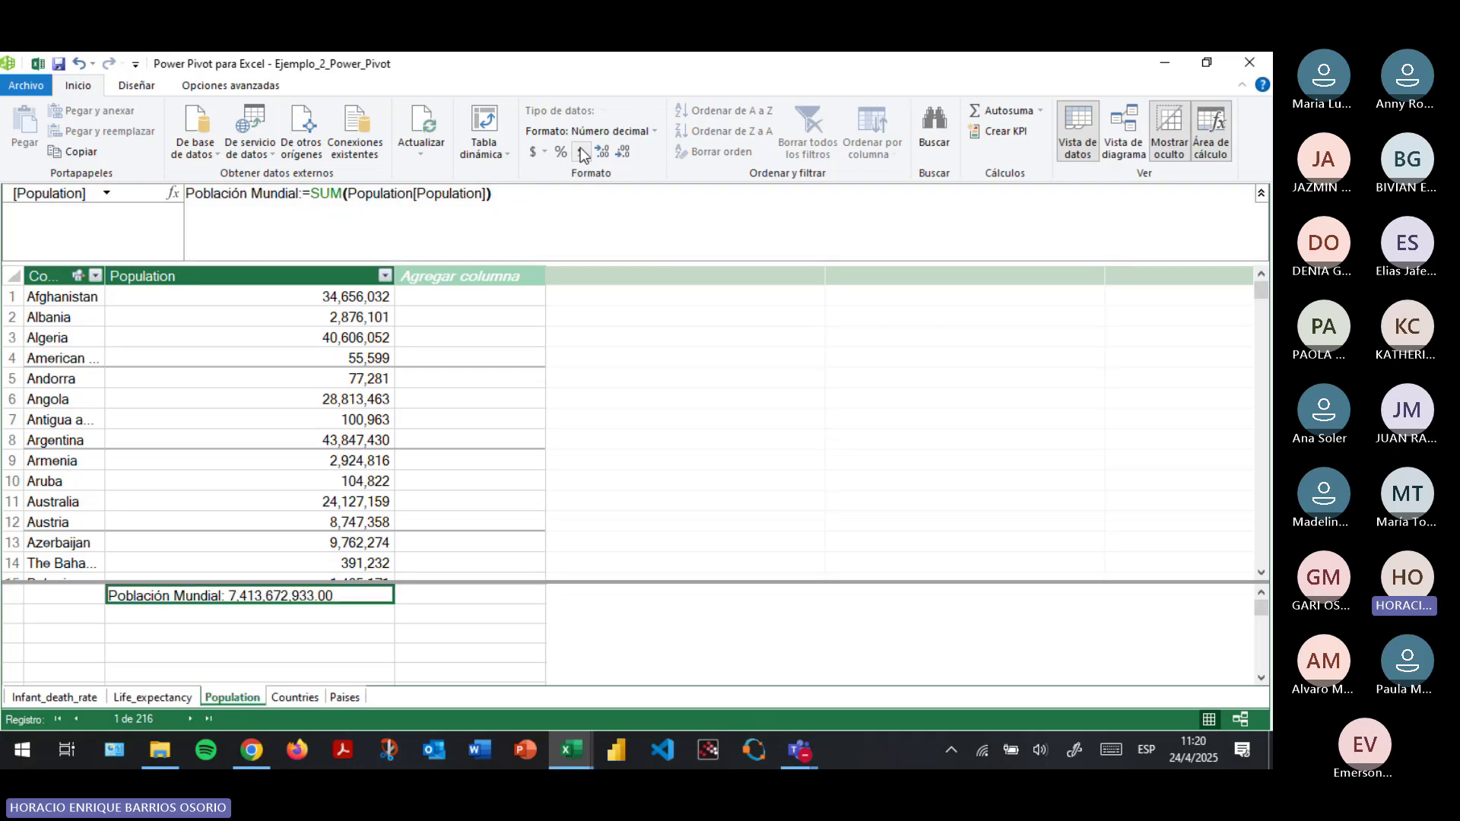
left_click(615, 132)
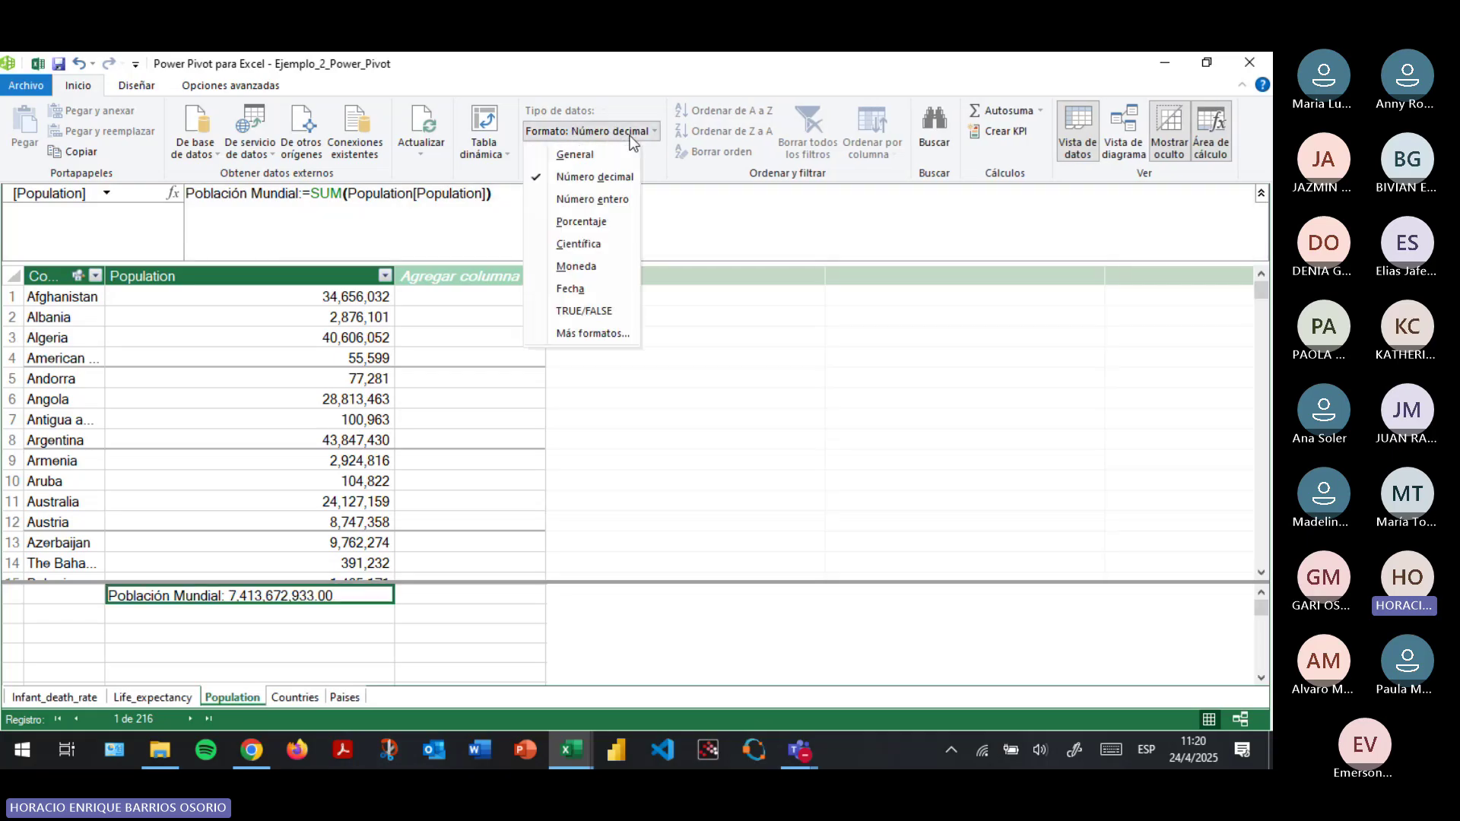
left_click(589, 202)
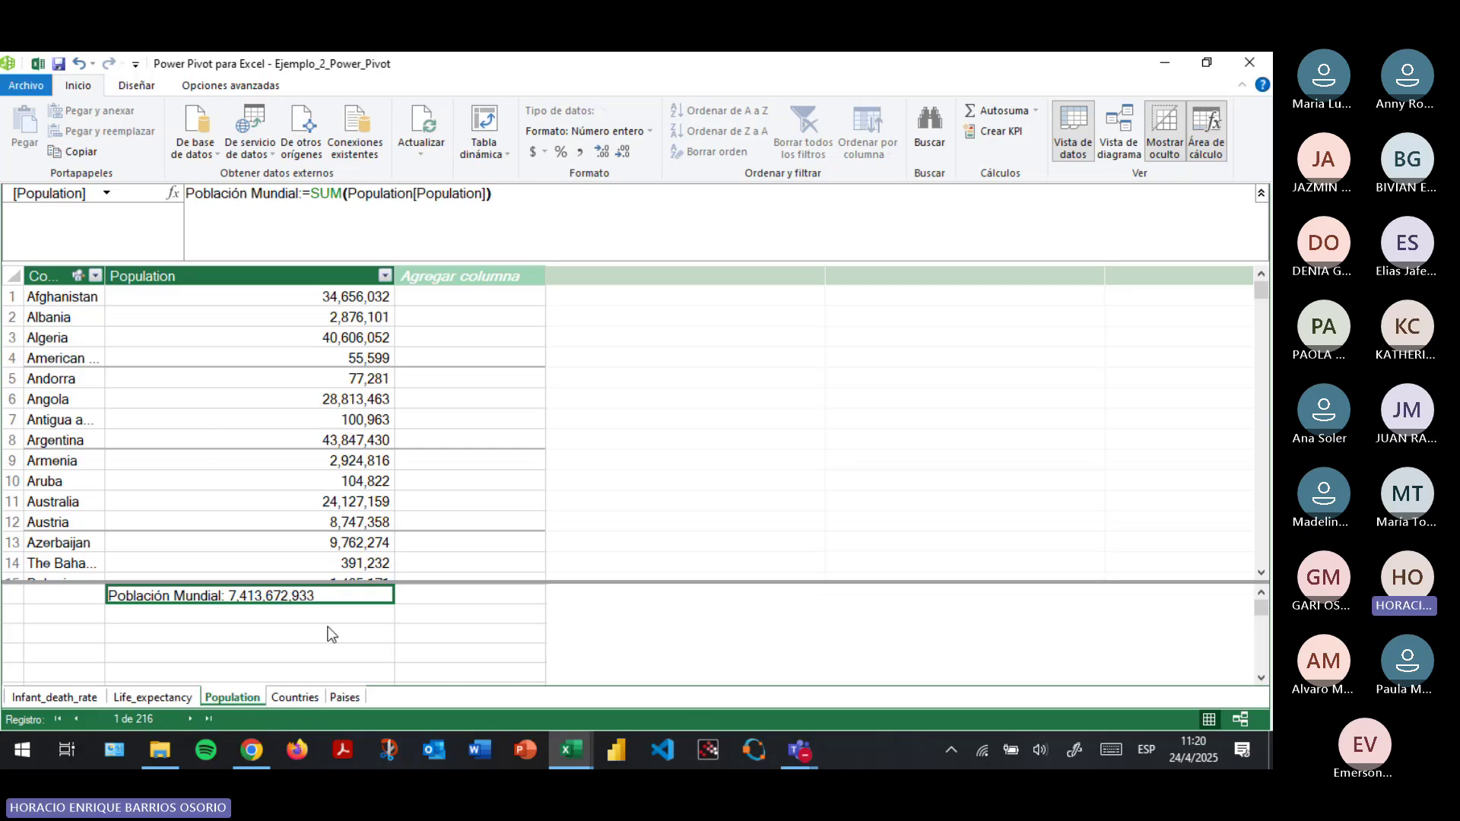
left_click(307, 378)
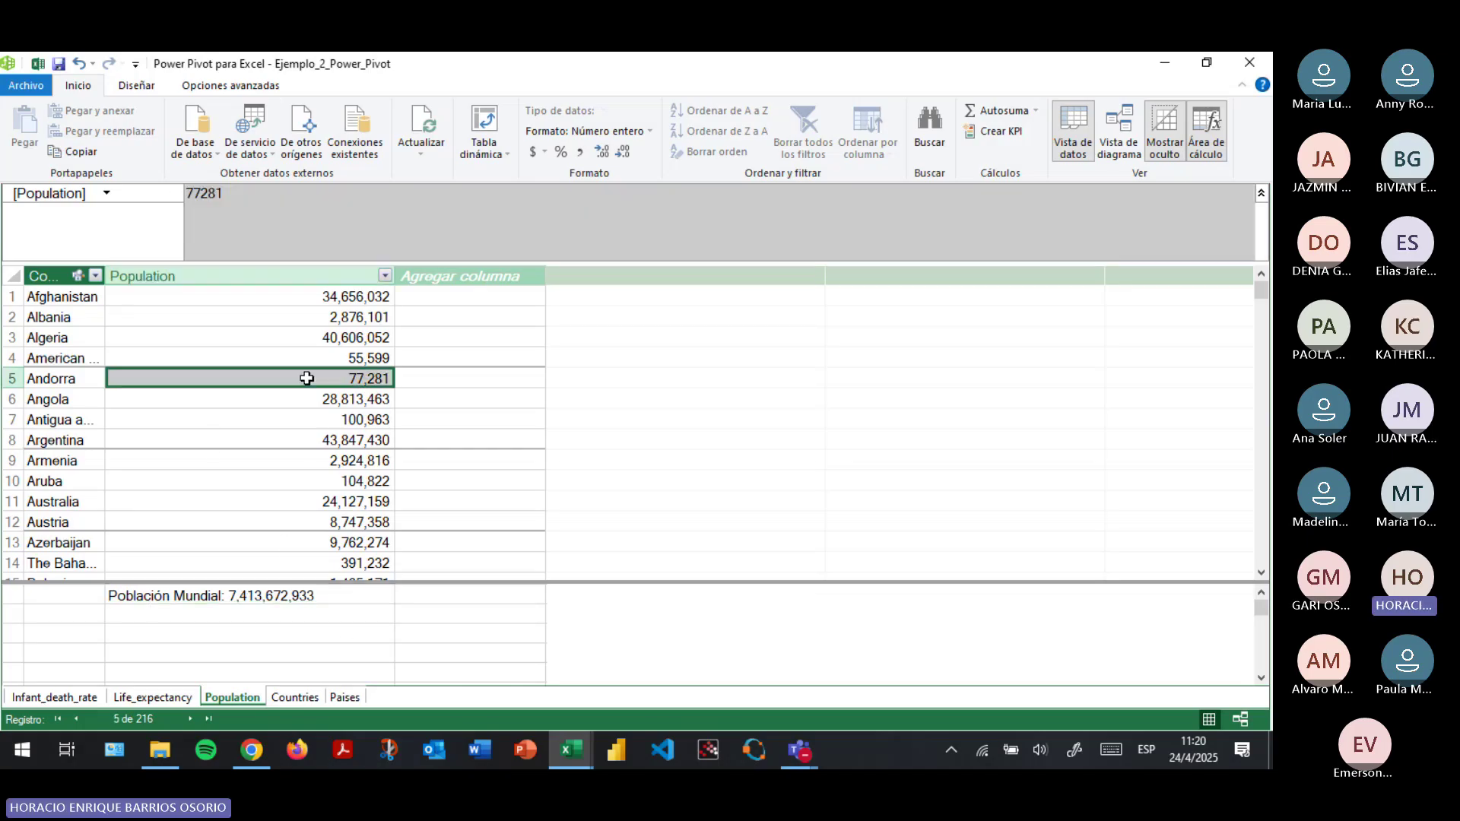
left_click(317, 294)
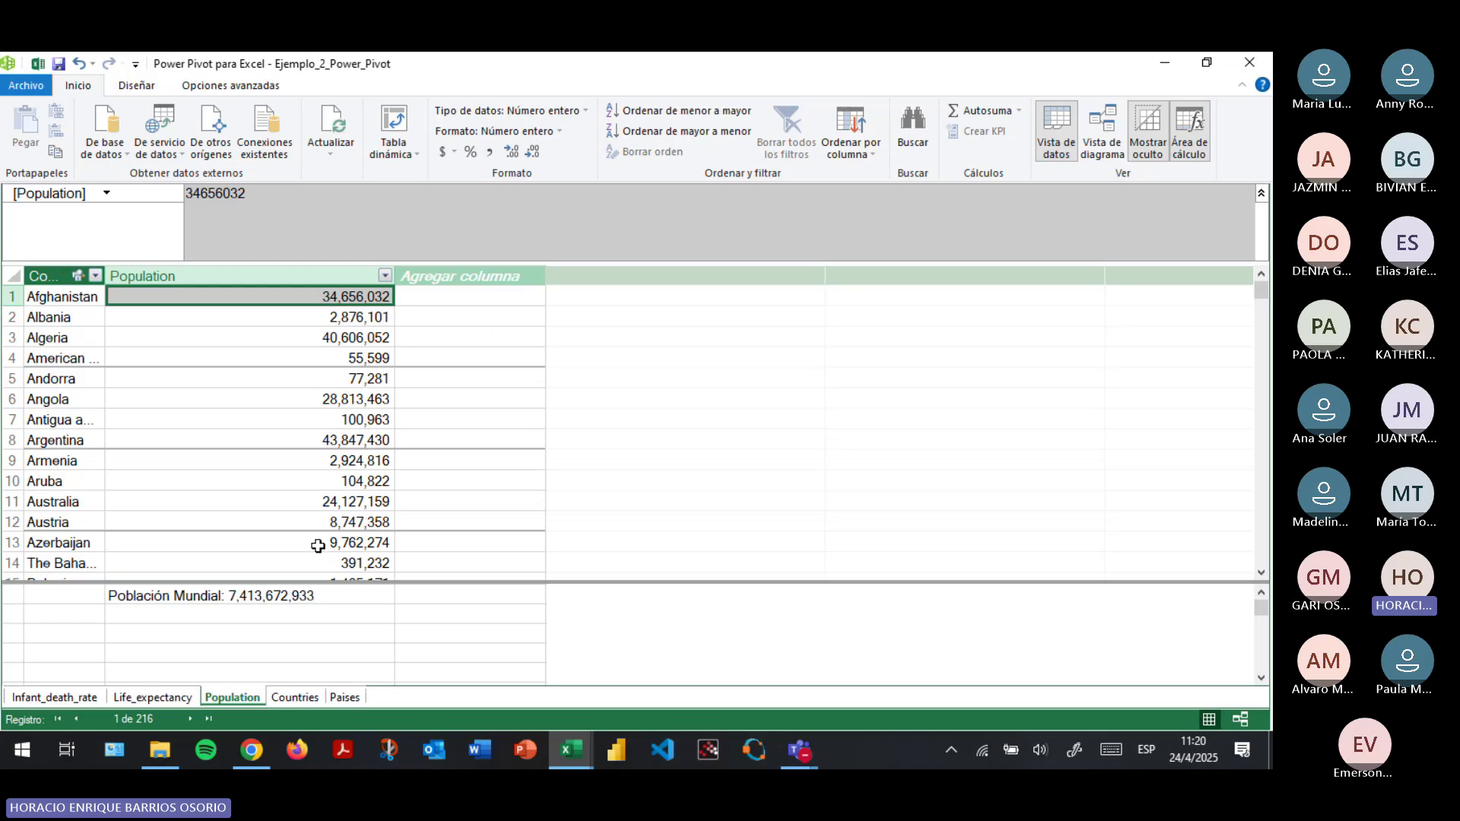
left_click(185, 594)
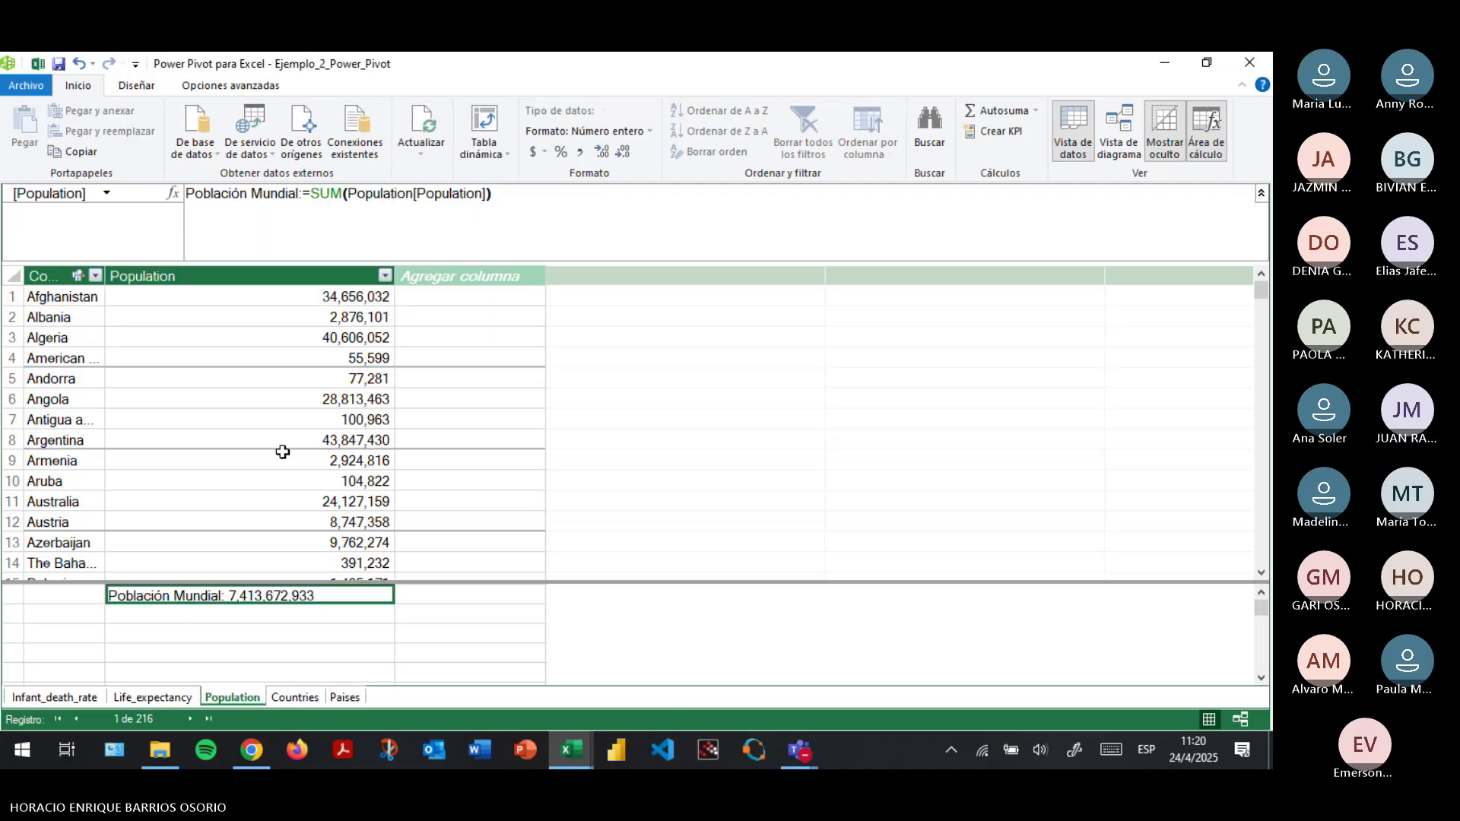
Add the measure Población mínima := MIN(Population[Population]) in the calculation cell below Población Mundial.
left_click(296, 615)
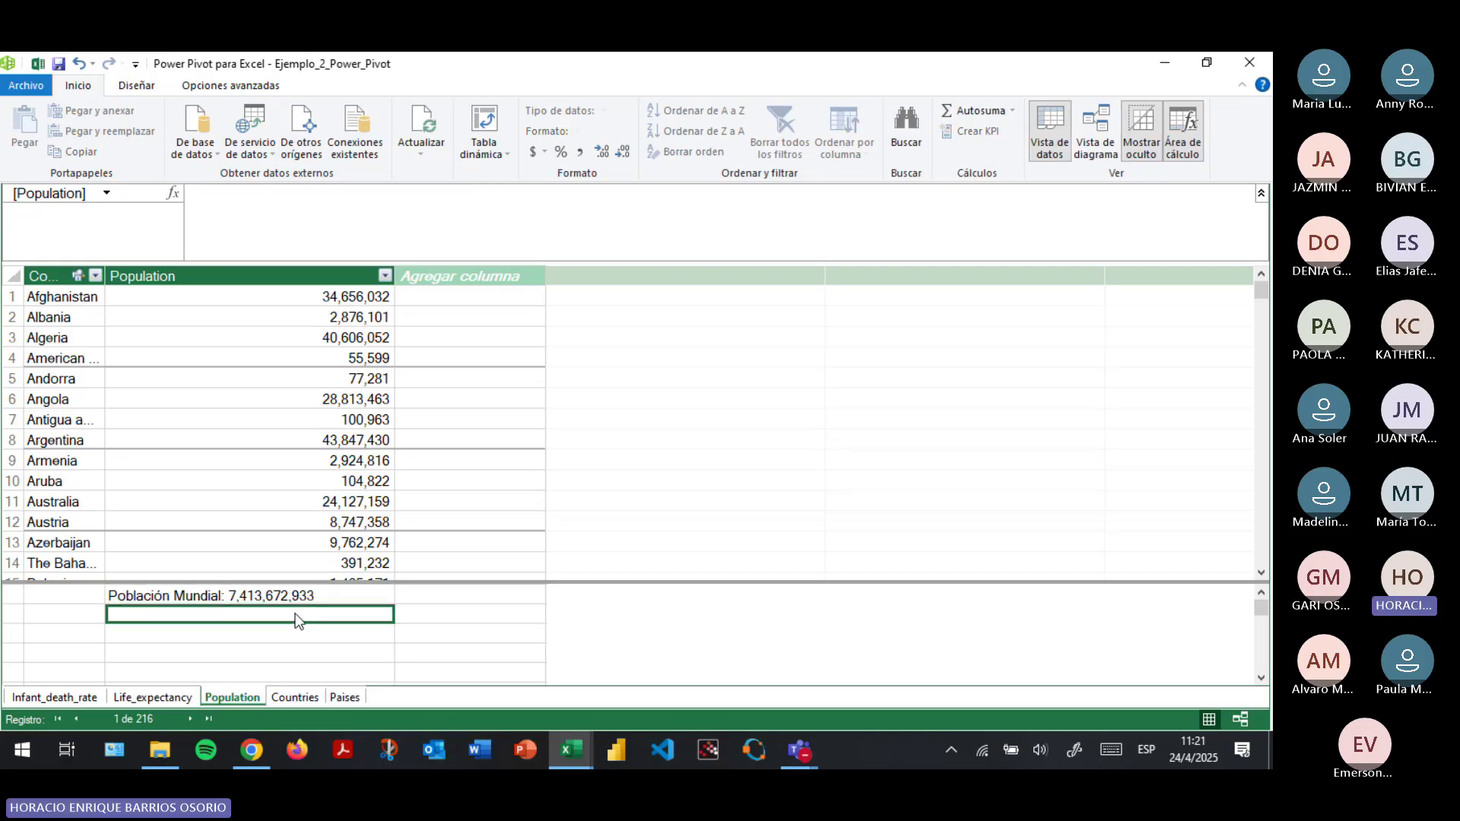
type("Poblaci++")
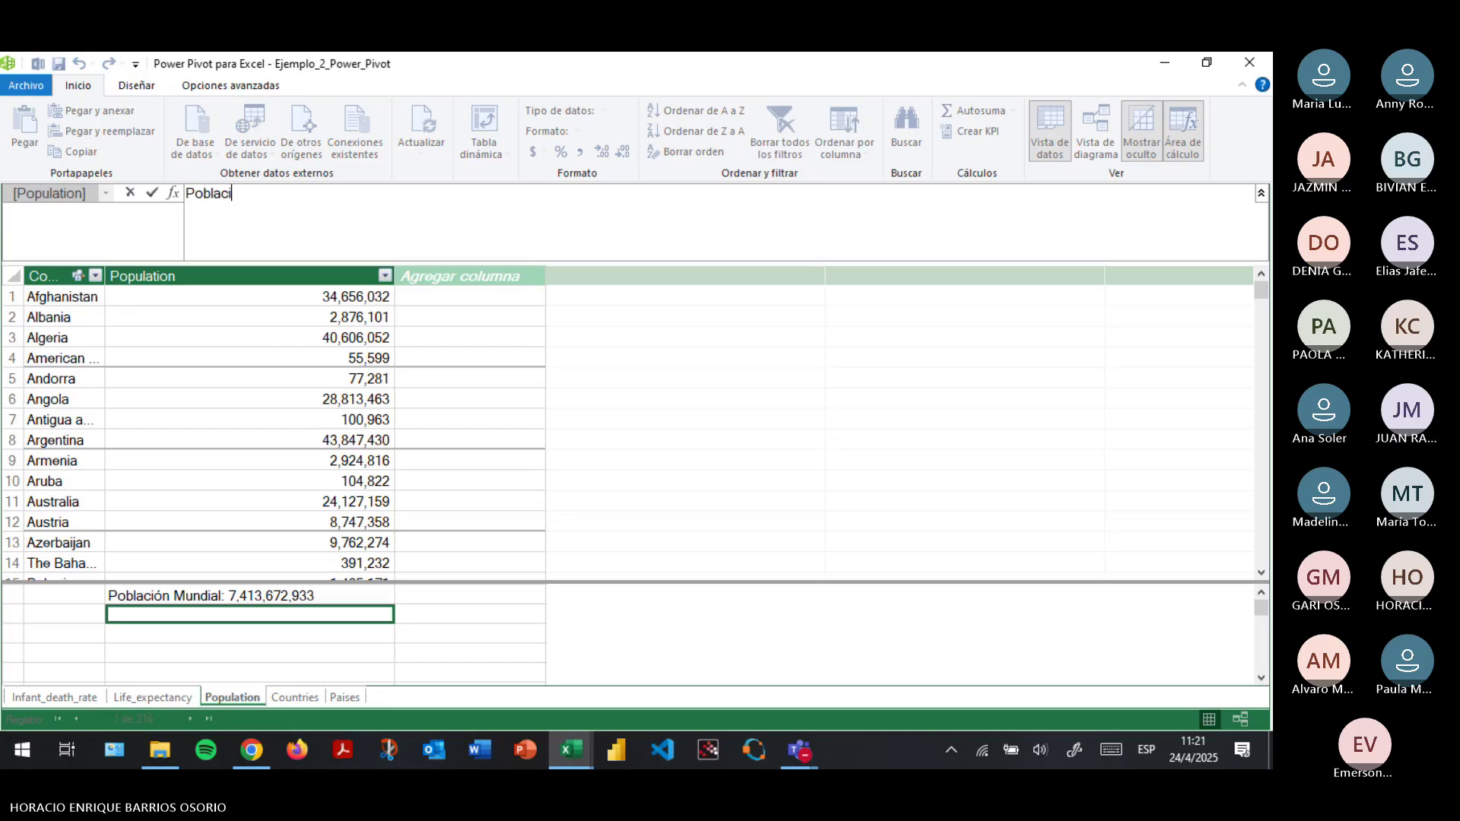
key("BackSpace")
key("BackSpace")
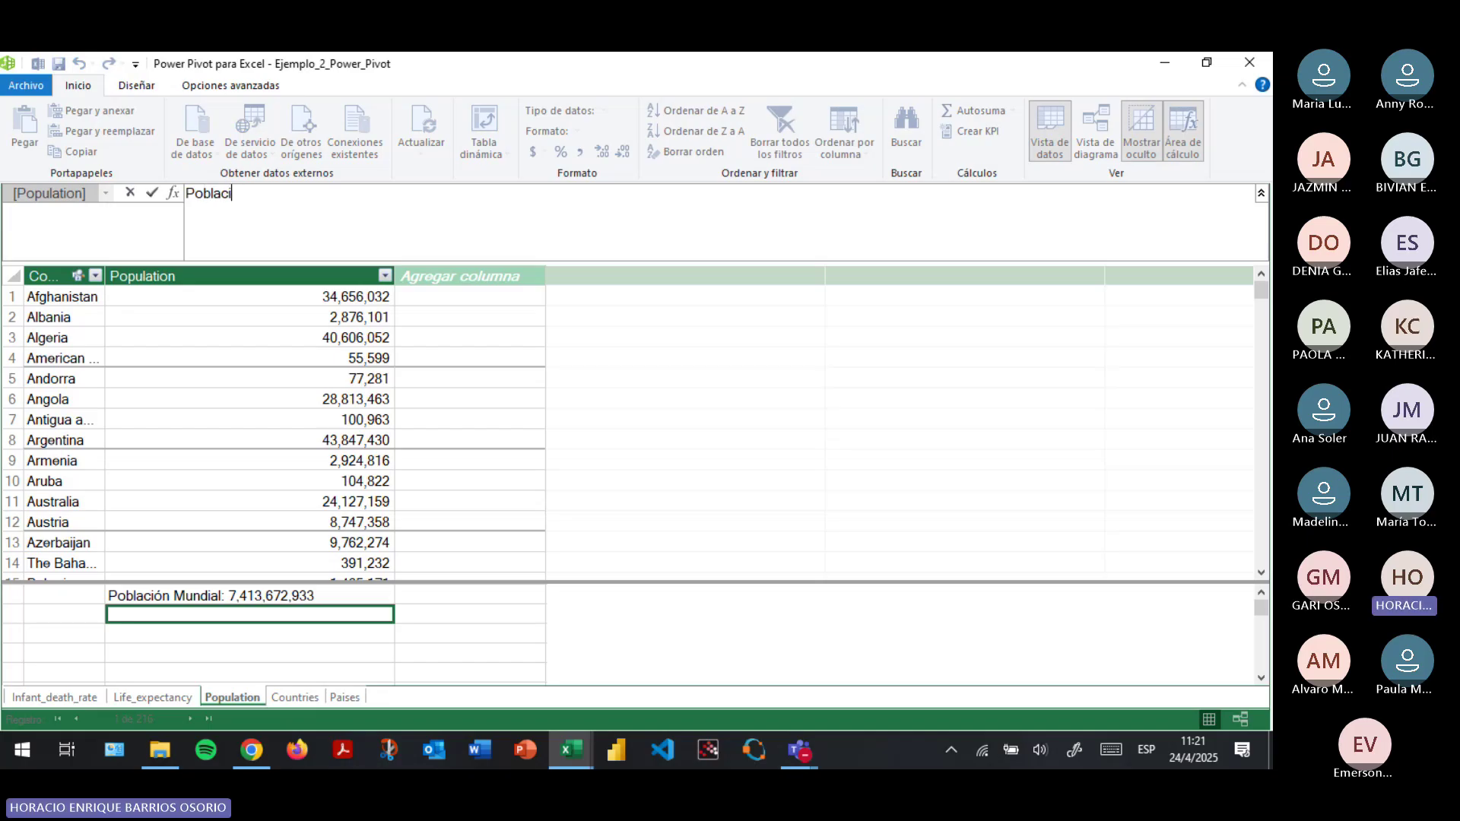
type("ón mínima")
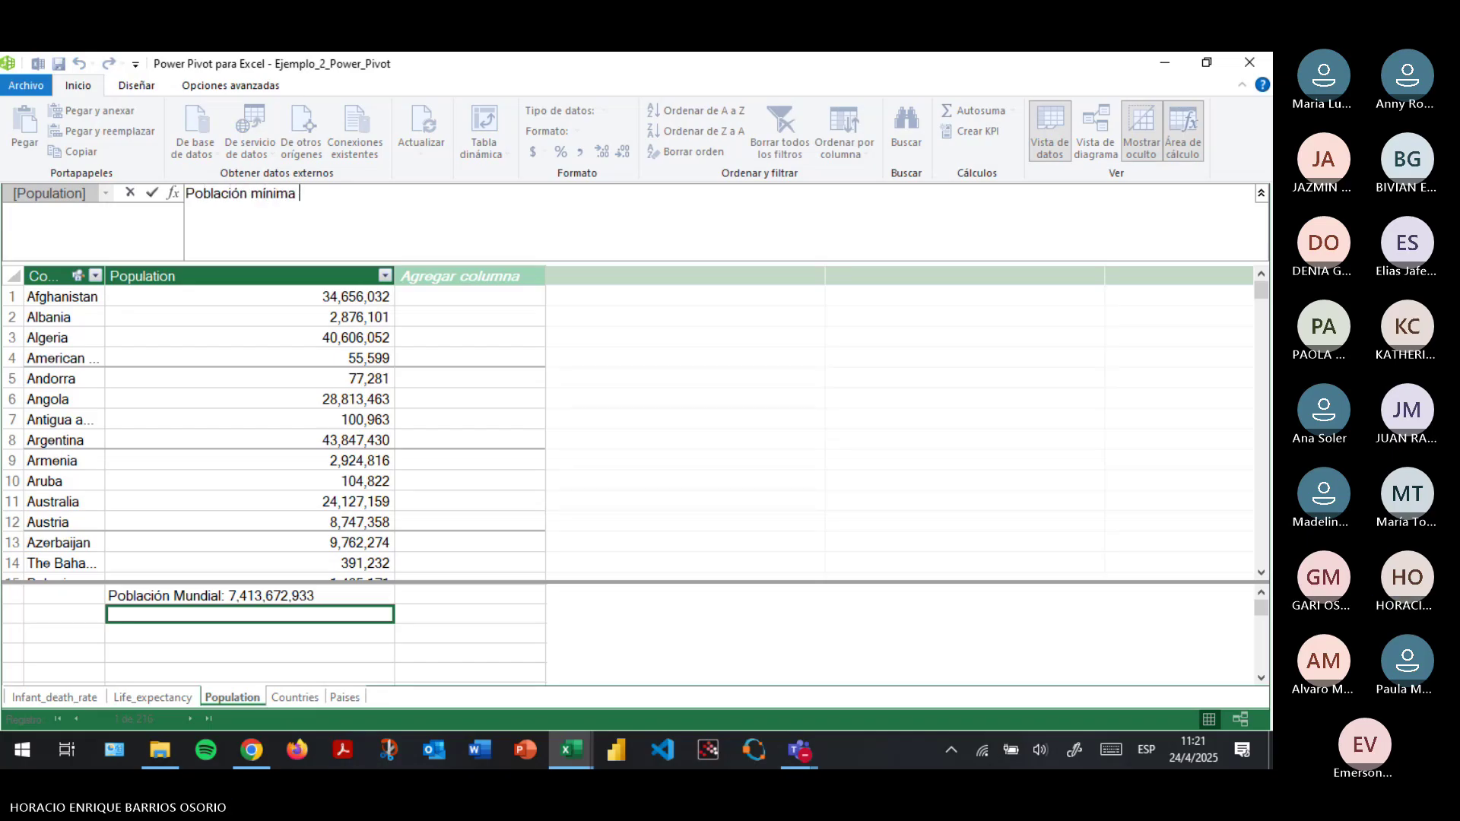
type(" := min")
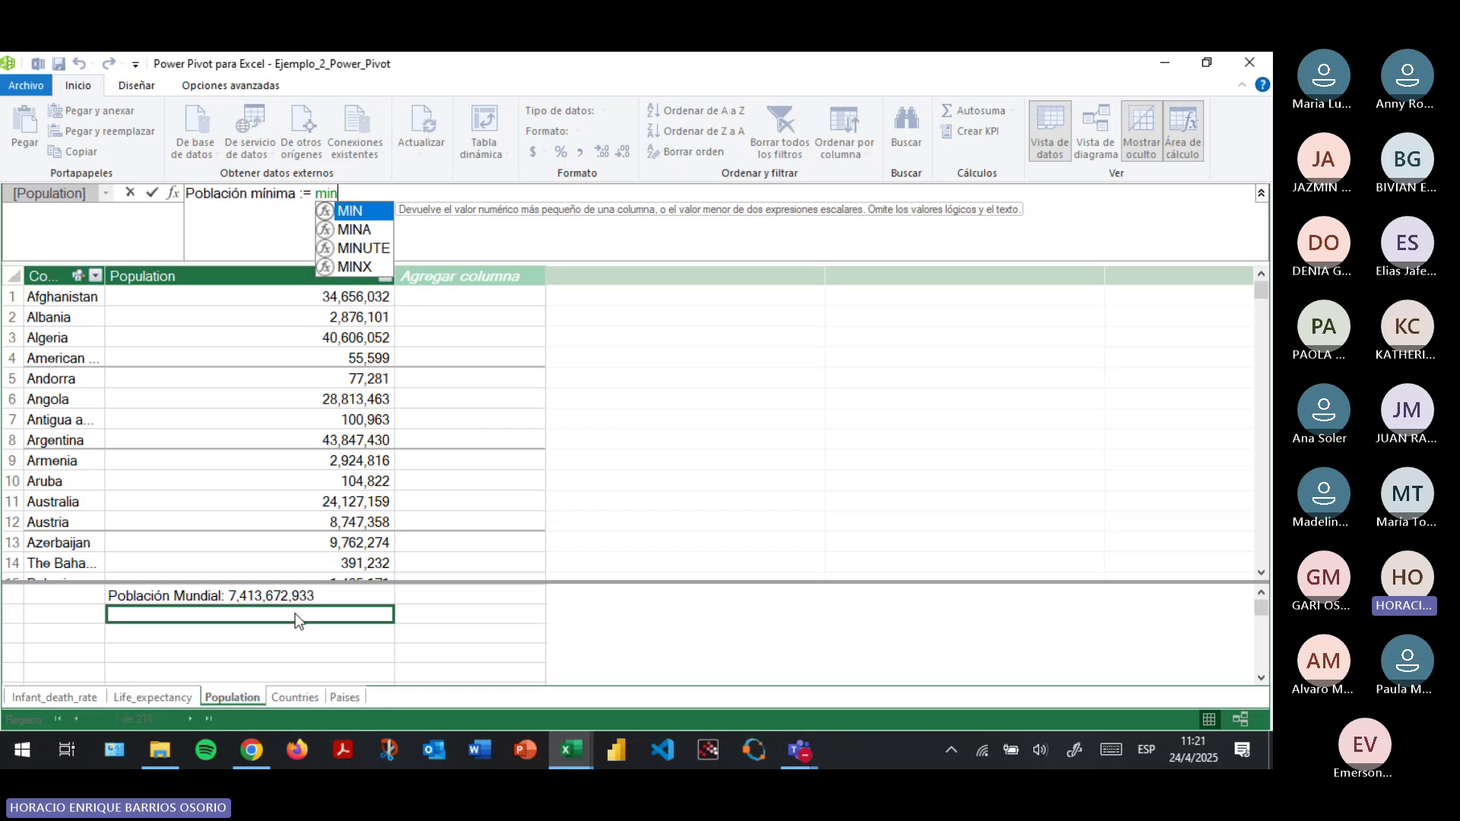
key("Tab")
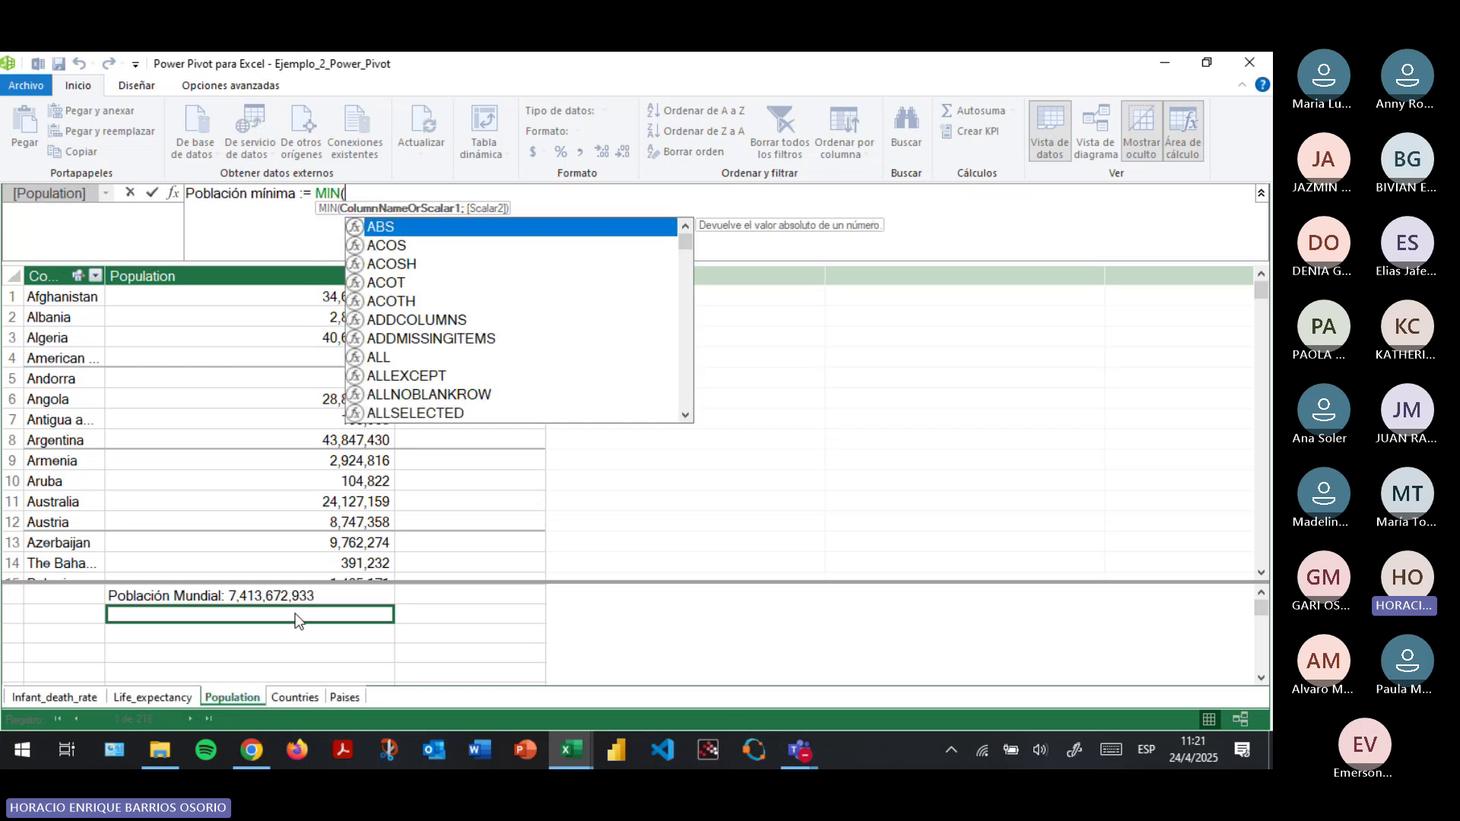
type("popu")
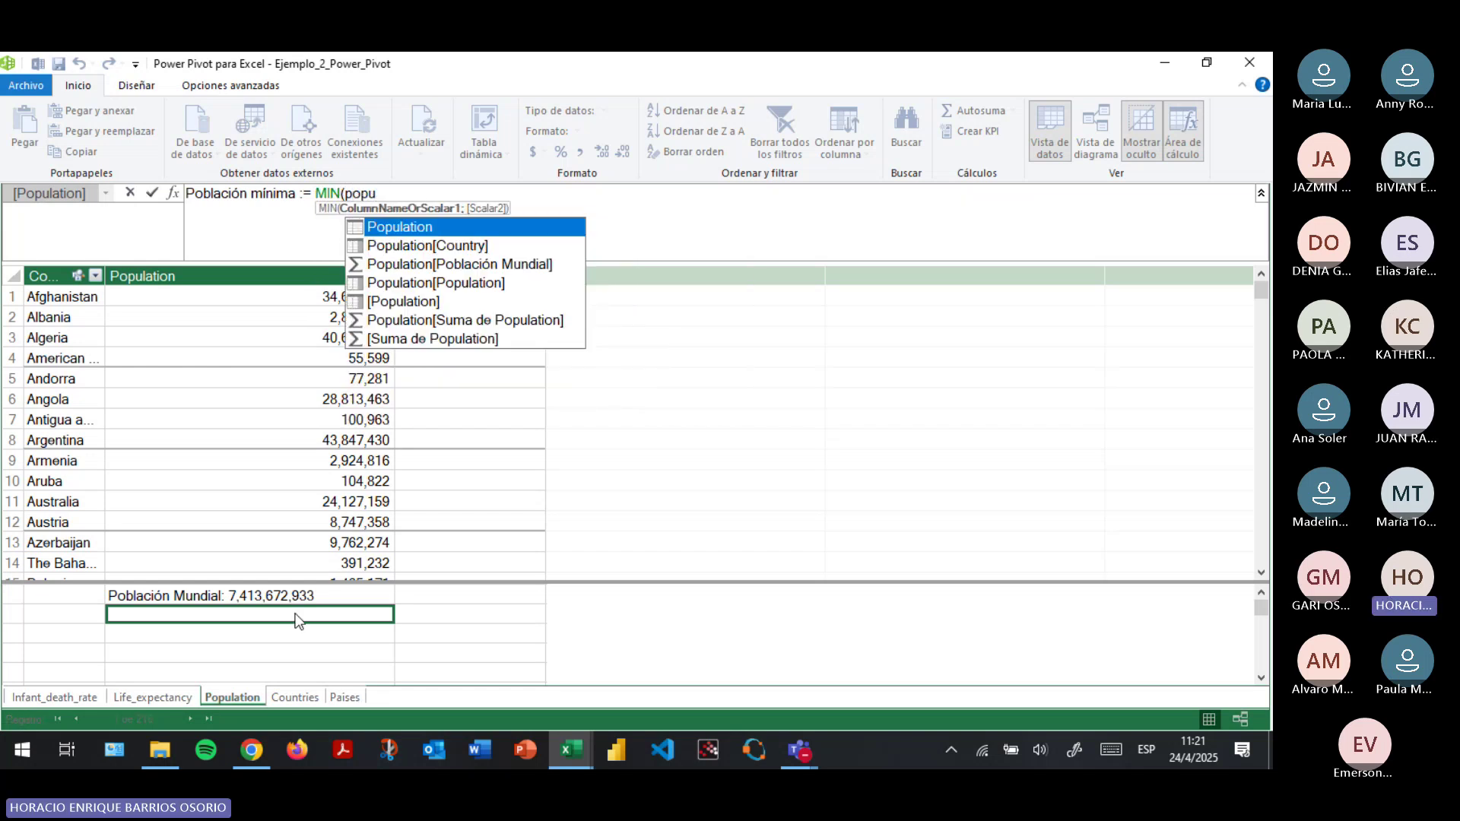
key("Down")
key("Down")
key("Down")
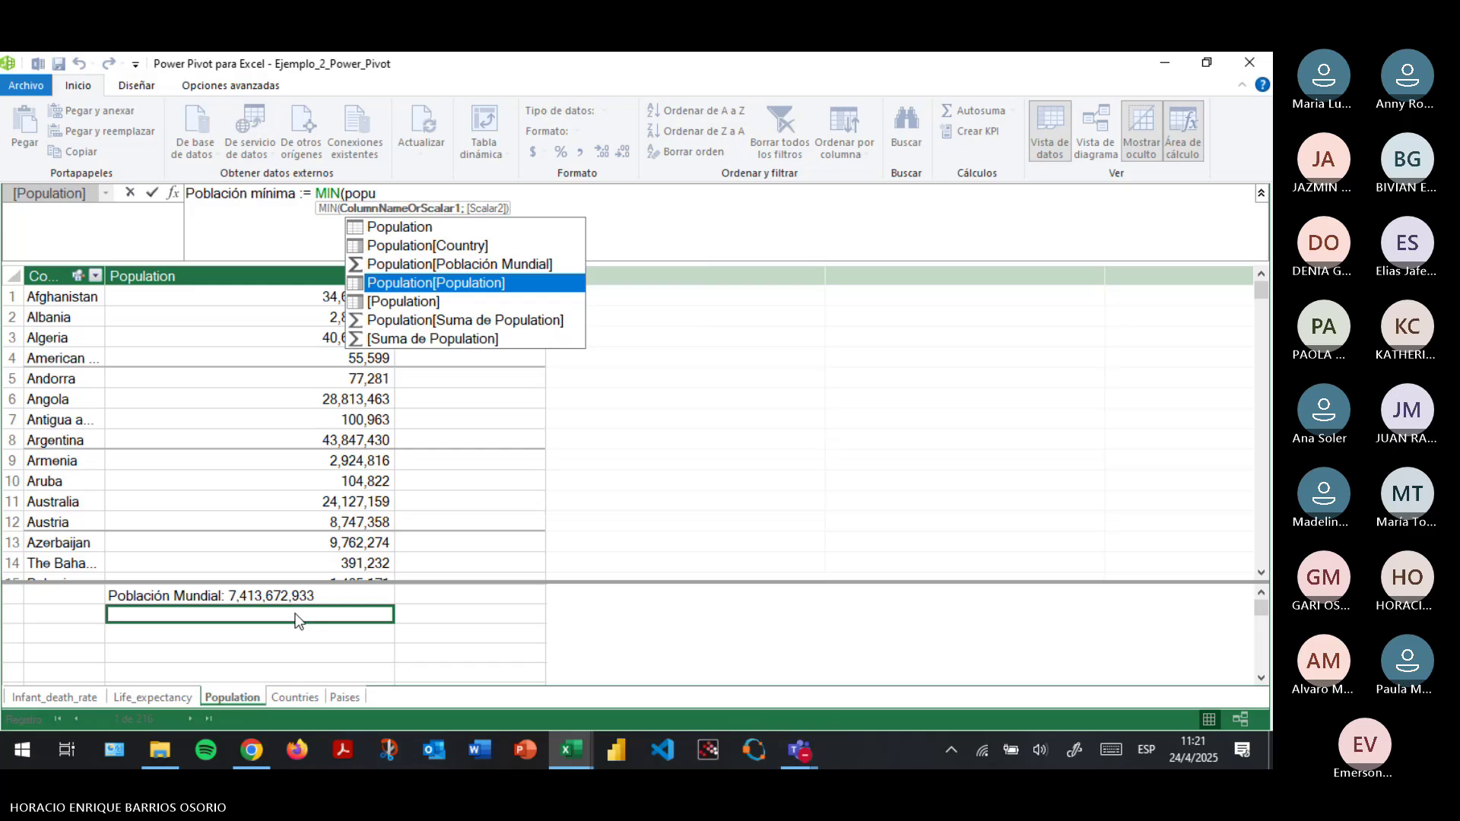
key("Tab")
type(")")
key("Return")
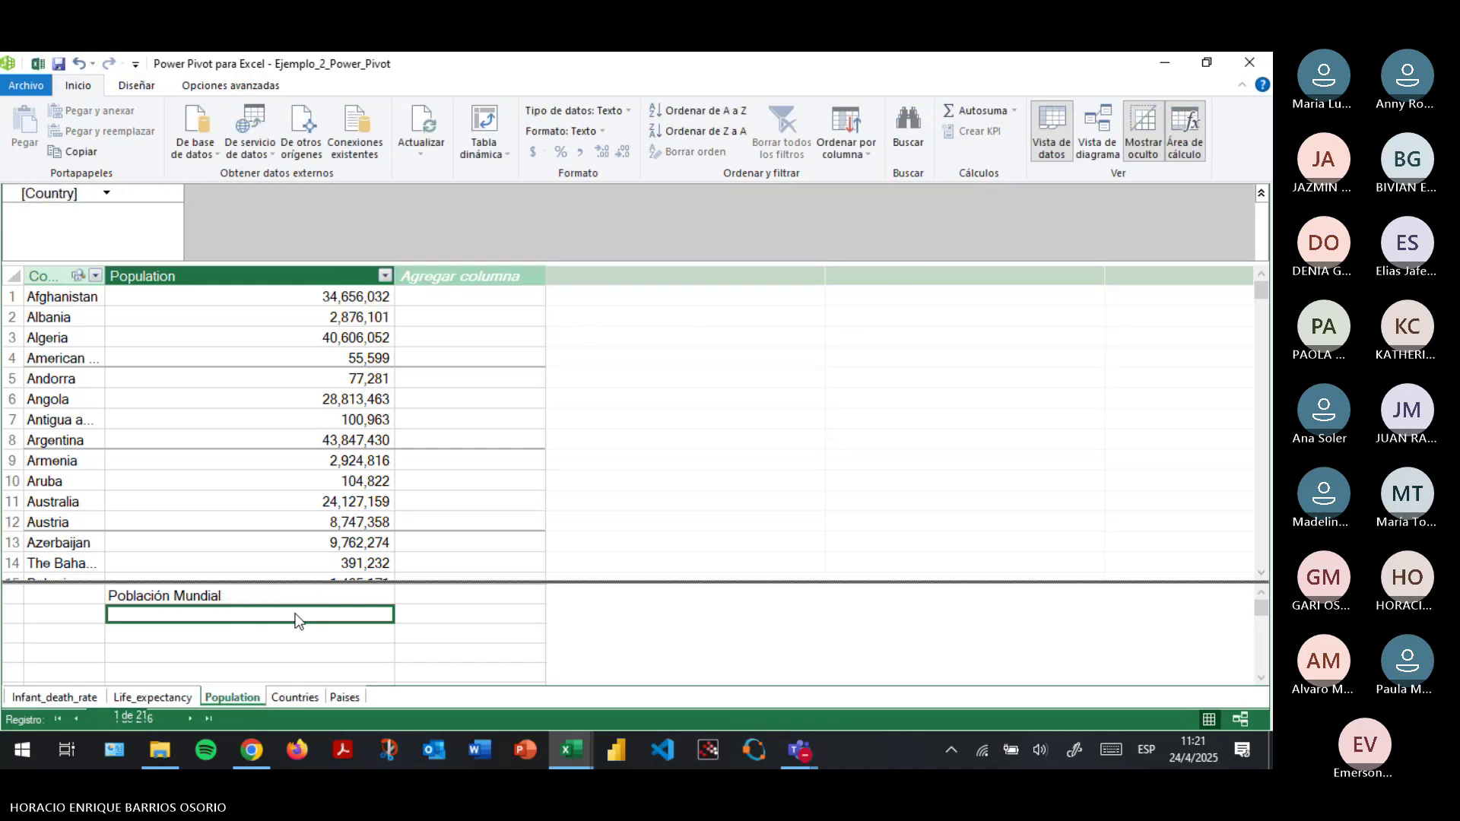
Begin the measure Población máxima := MAX( in the calculation cell below Población mínima, filtering the argument suggestions by popu.
type("Població")
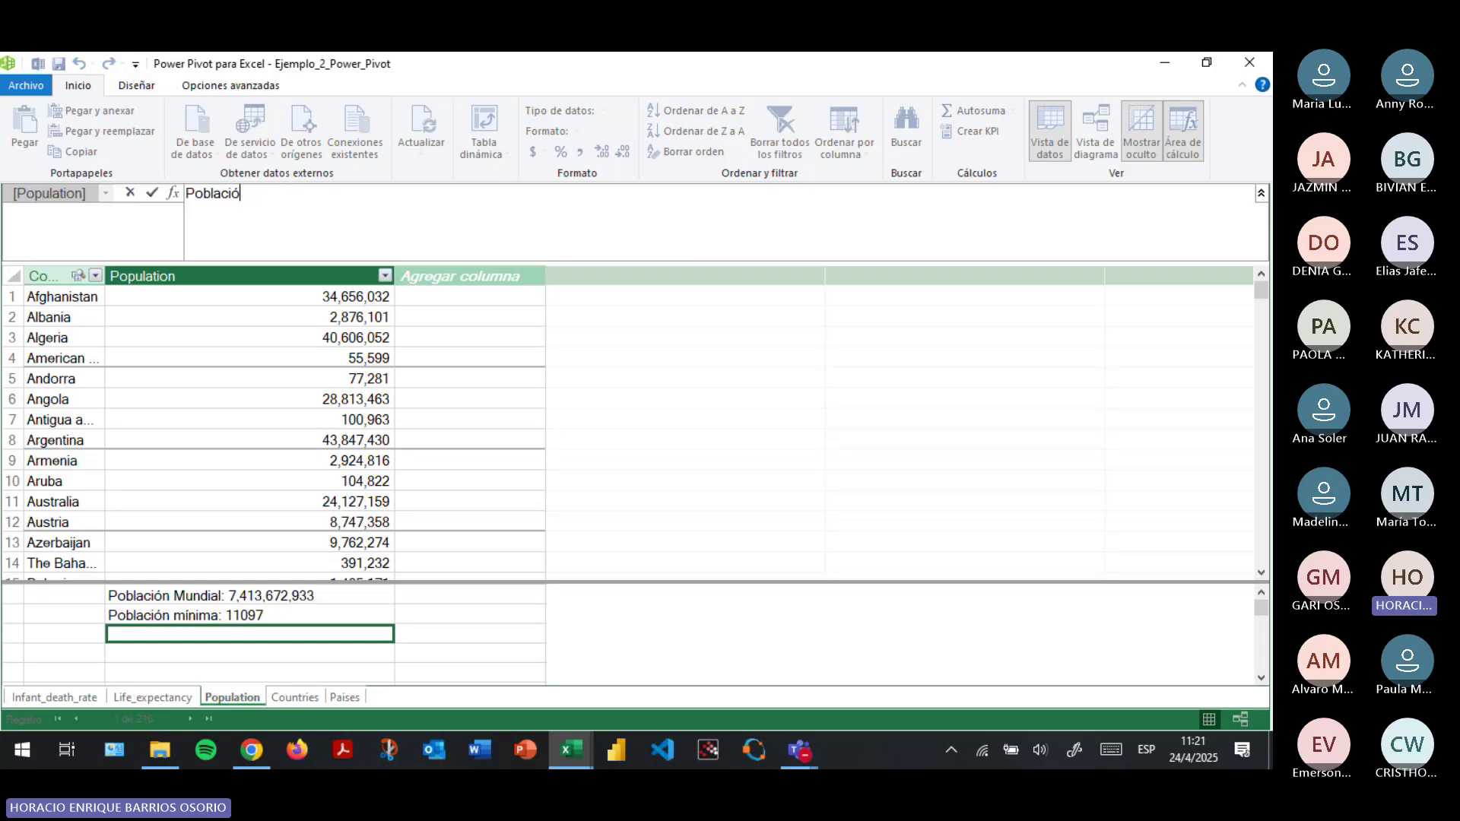
type("n máxima")
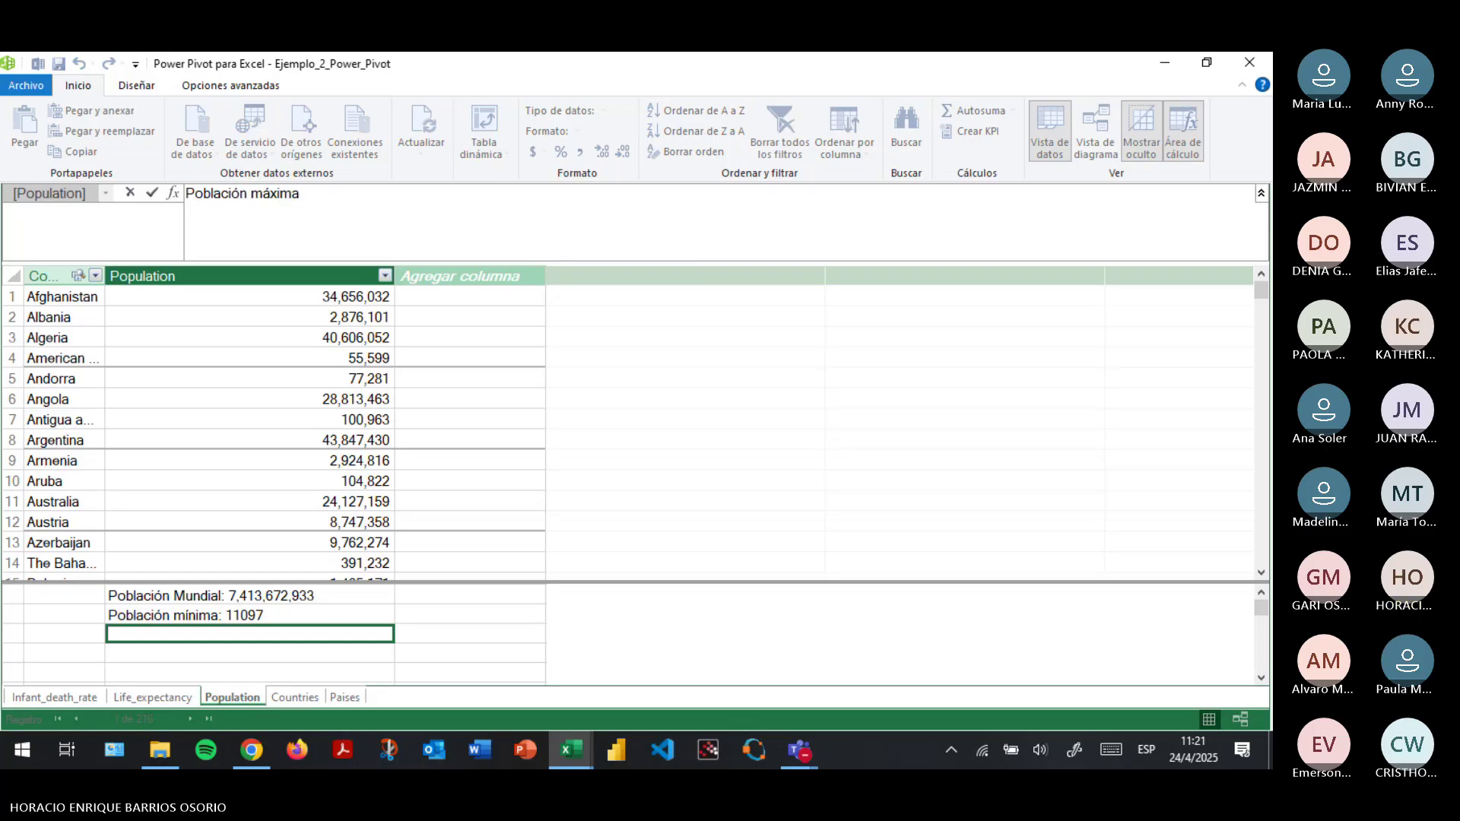
type(" := max")
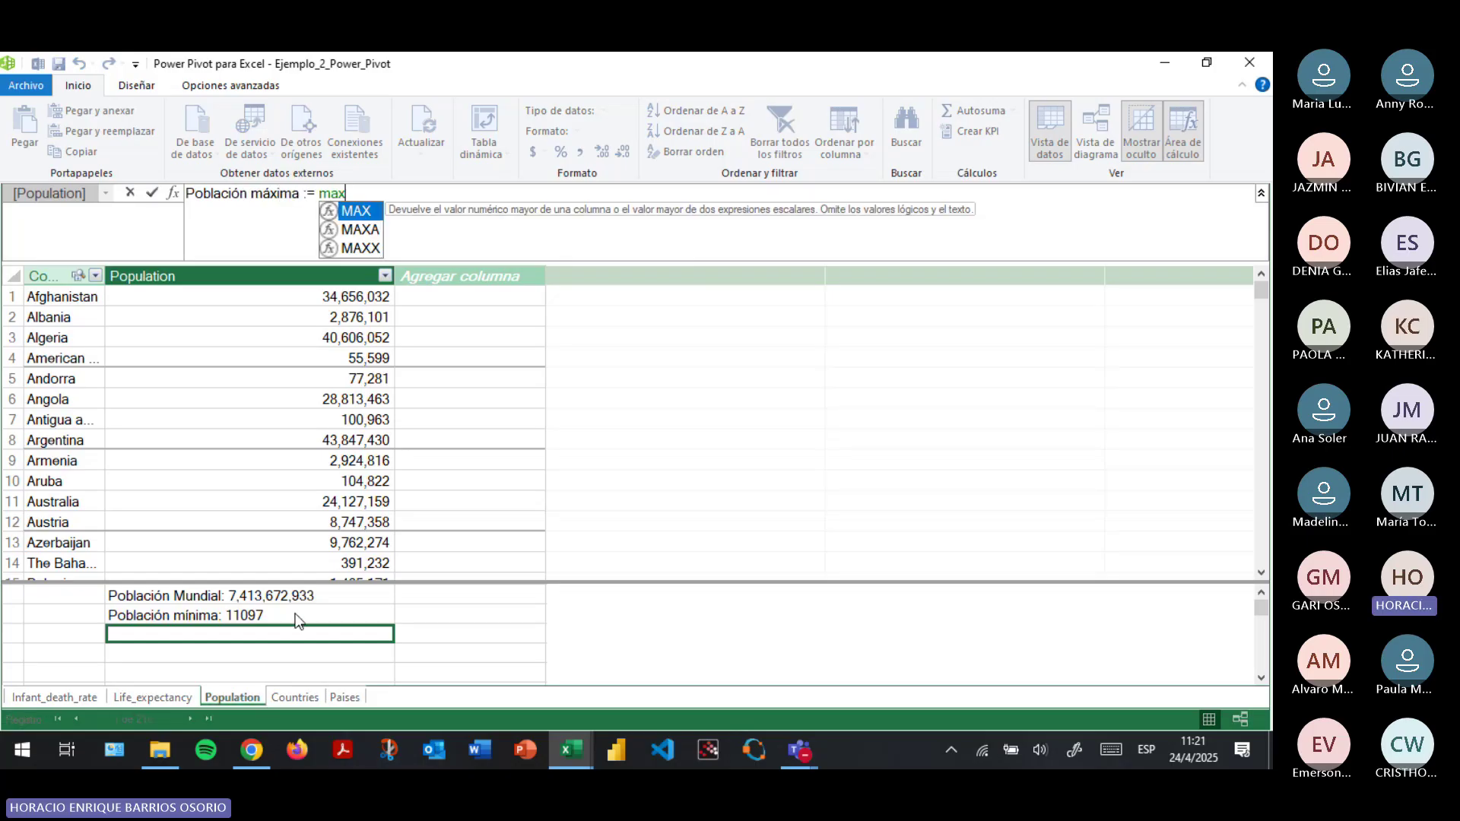
key("Tab")
type("popu")
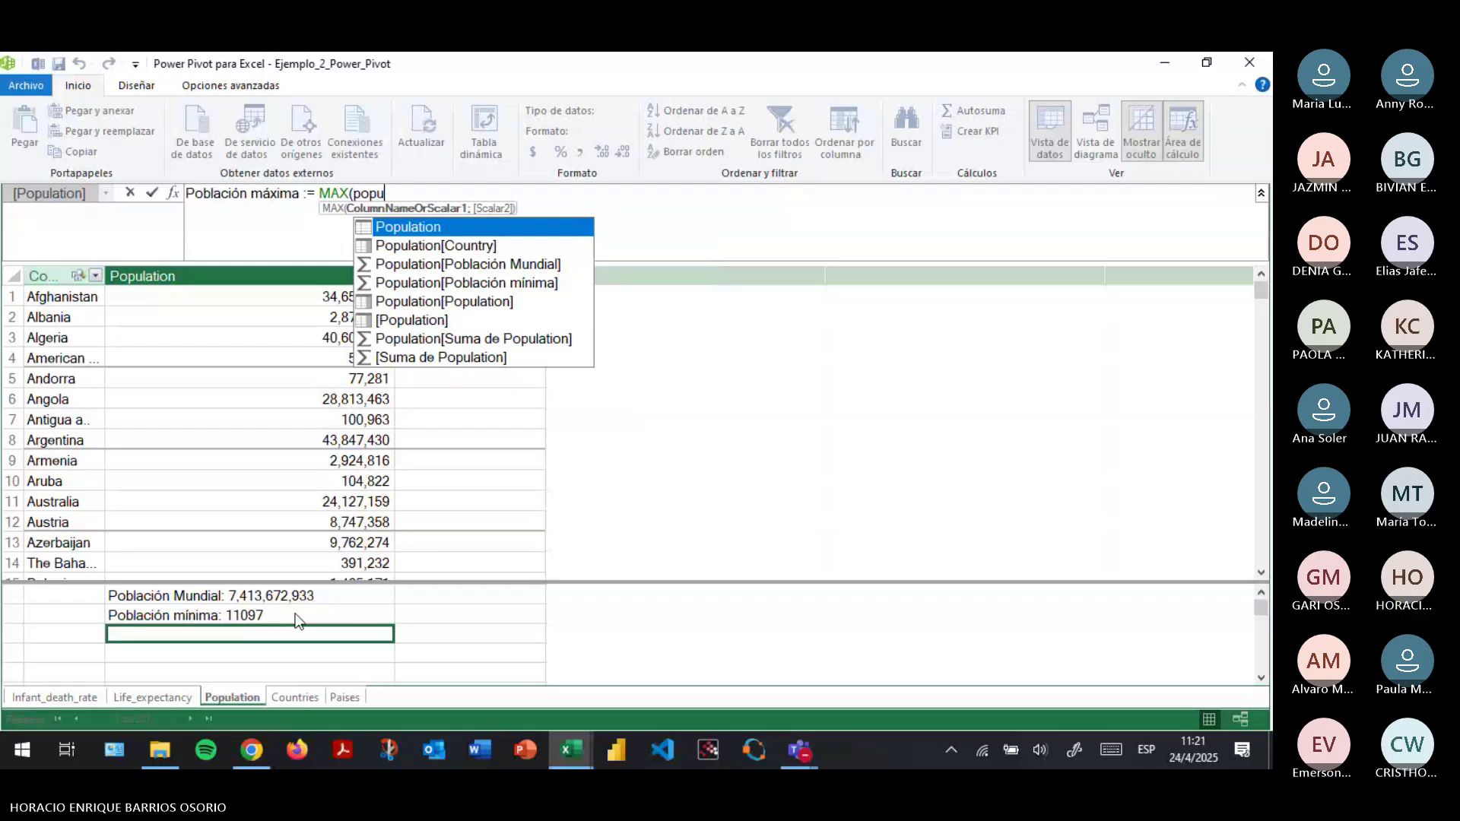
Examine the suggested tables, columns and measures available as the argument of MAX.
key("Down")
key("Down")
key("Down")
key("Down")
key("Down")
key("Down")
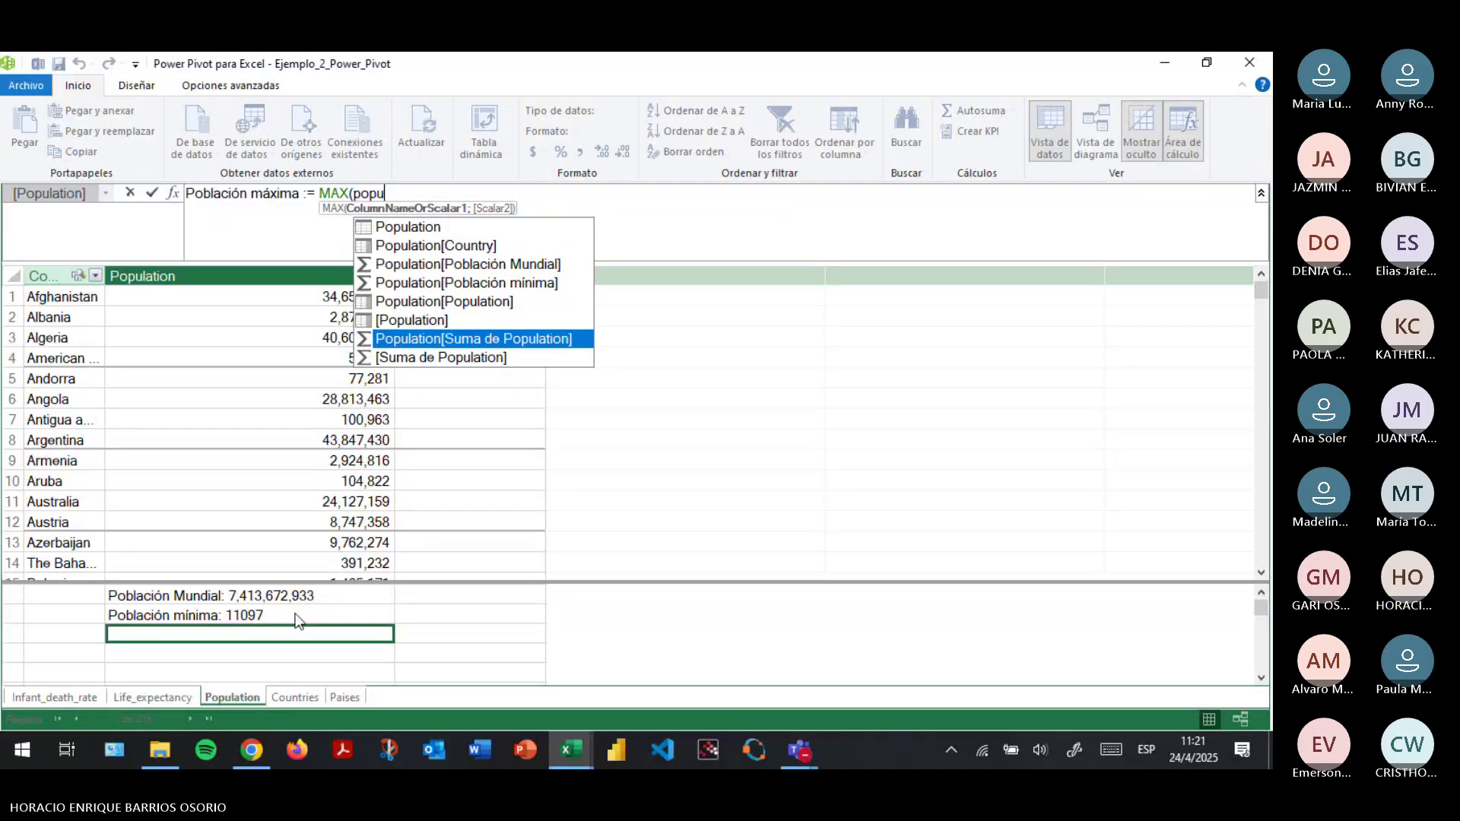
key("Up")
key("Up")
key("Up")
key("Up")
key("Up")
key("Up")
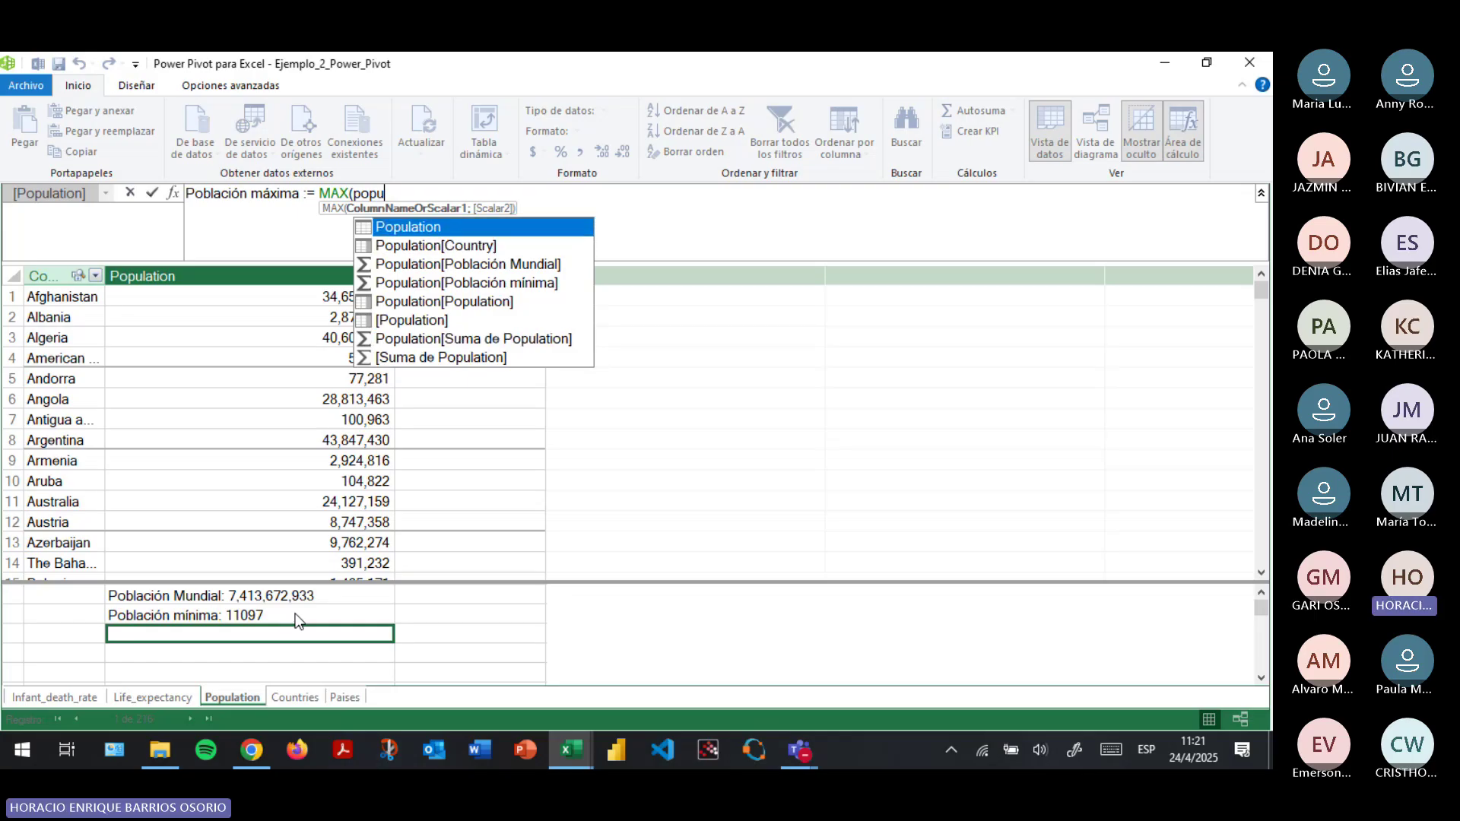
key("Down")
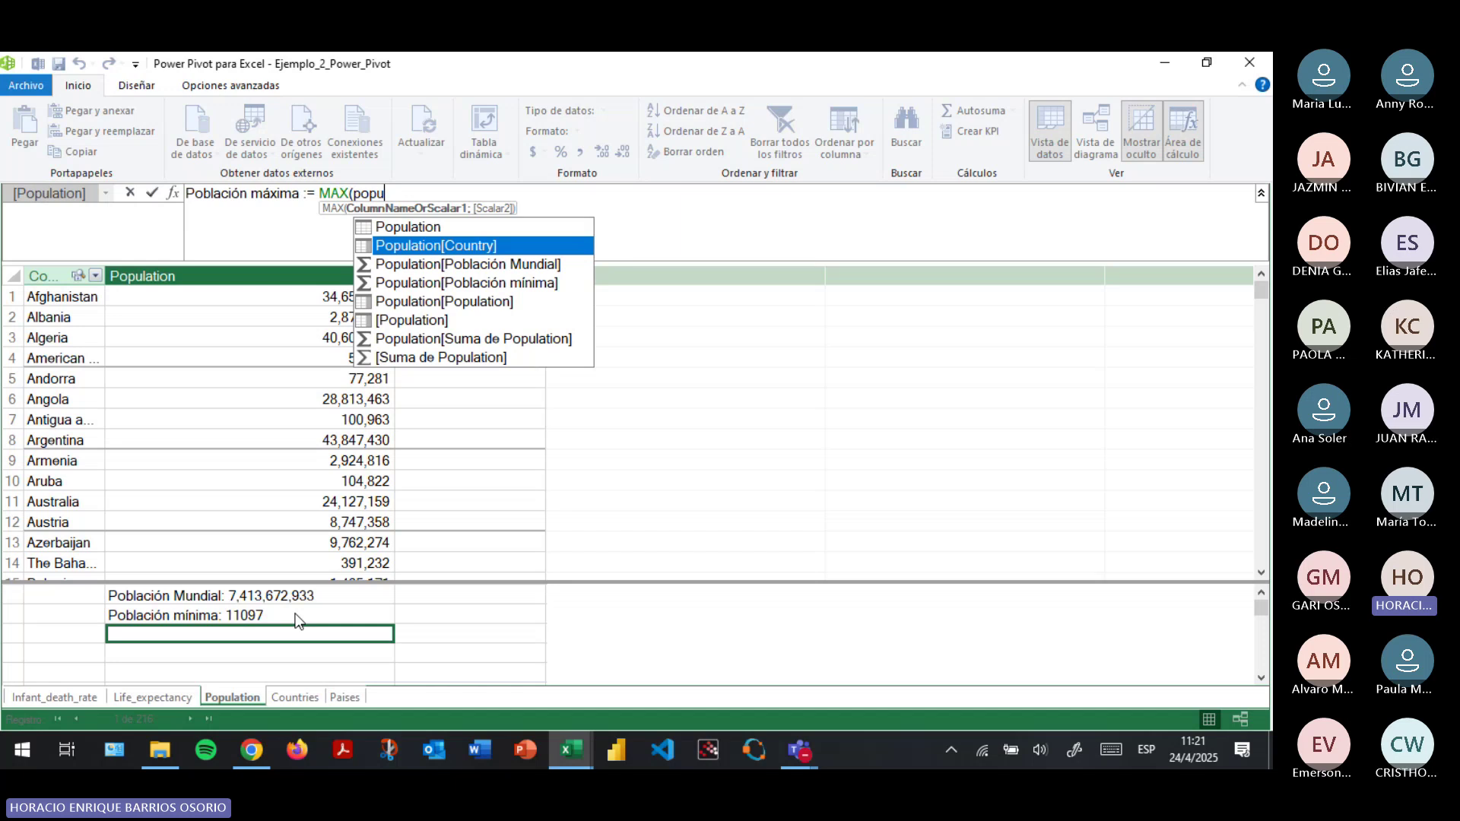
key("Down")
key("Down")
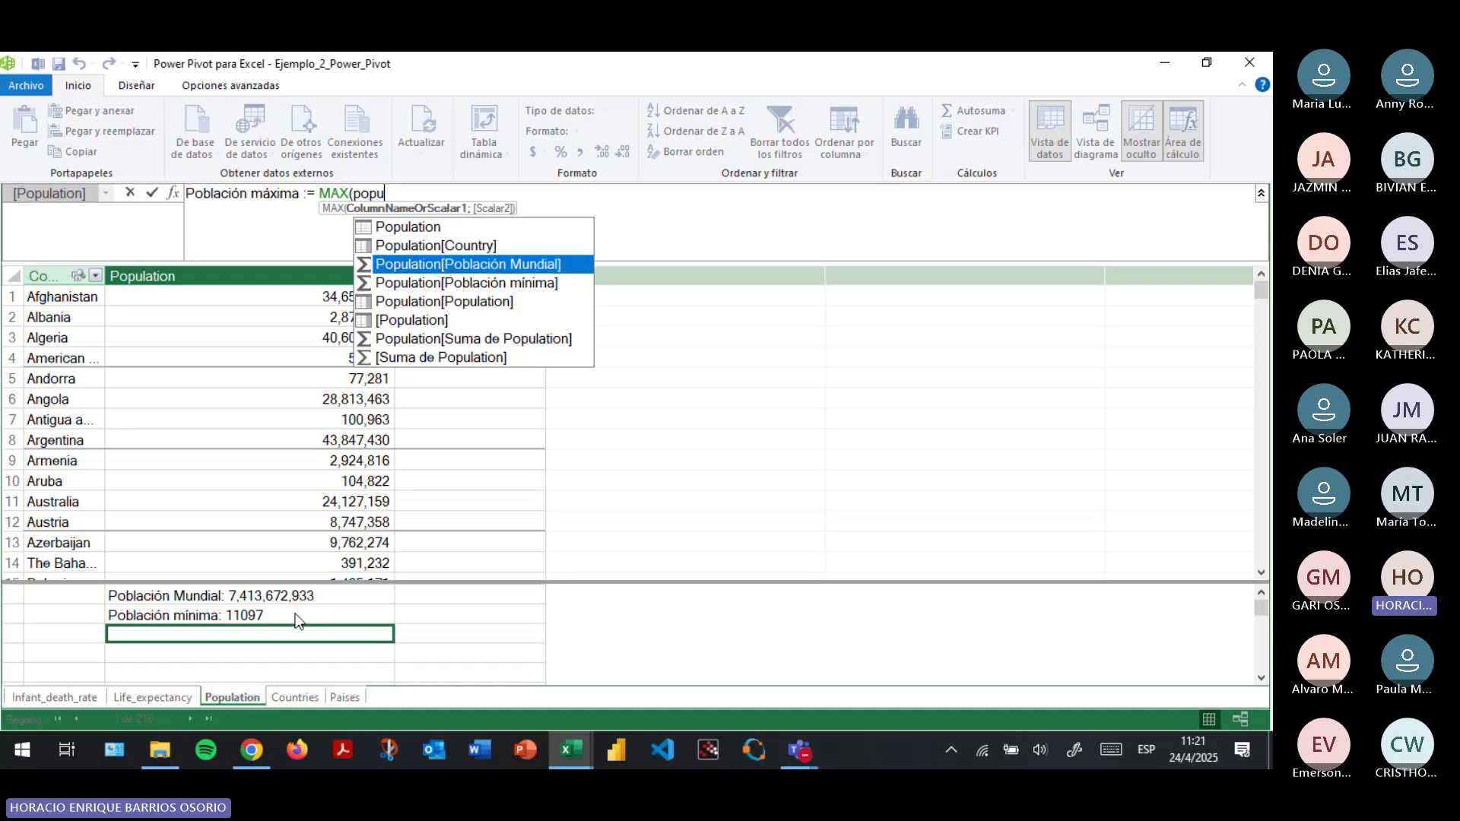
key("Up")
key("Down")
key("Up")
key("Down")
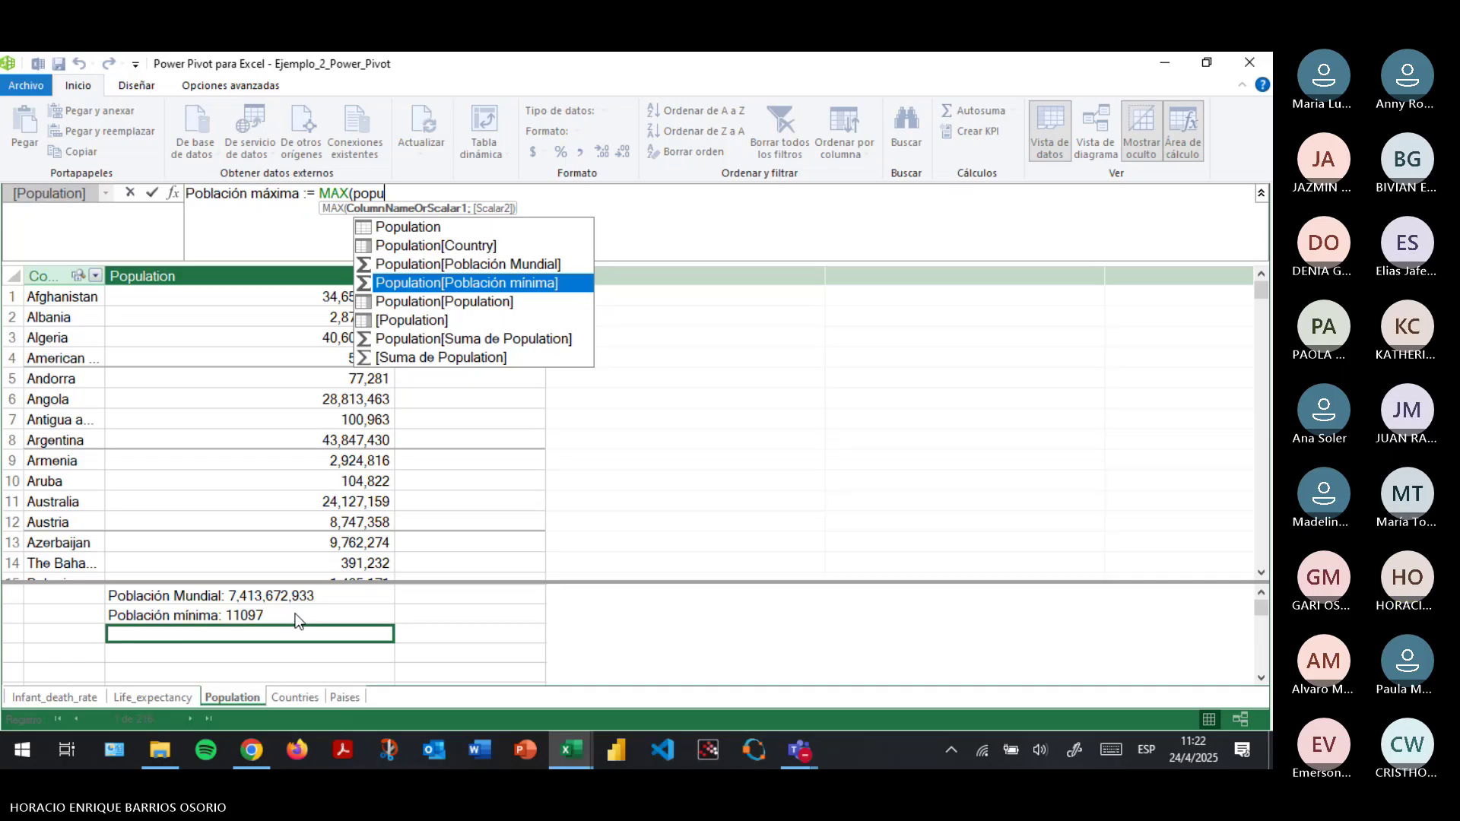
Complete the Población máxima measure as MAX(Population[Population]).
key("BackSpace")
key("BackSpace")
key("BackSpace")
key("BackSpace")
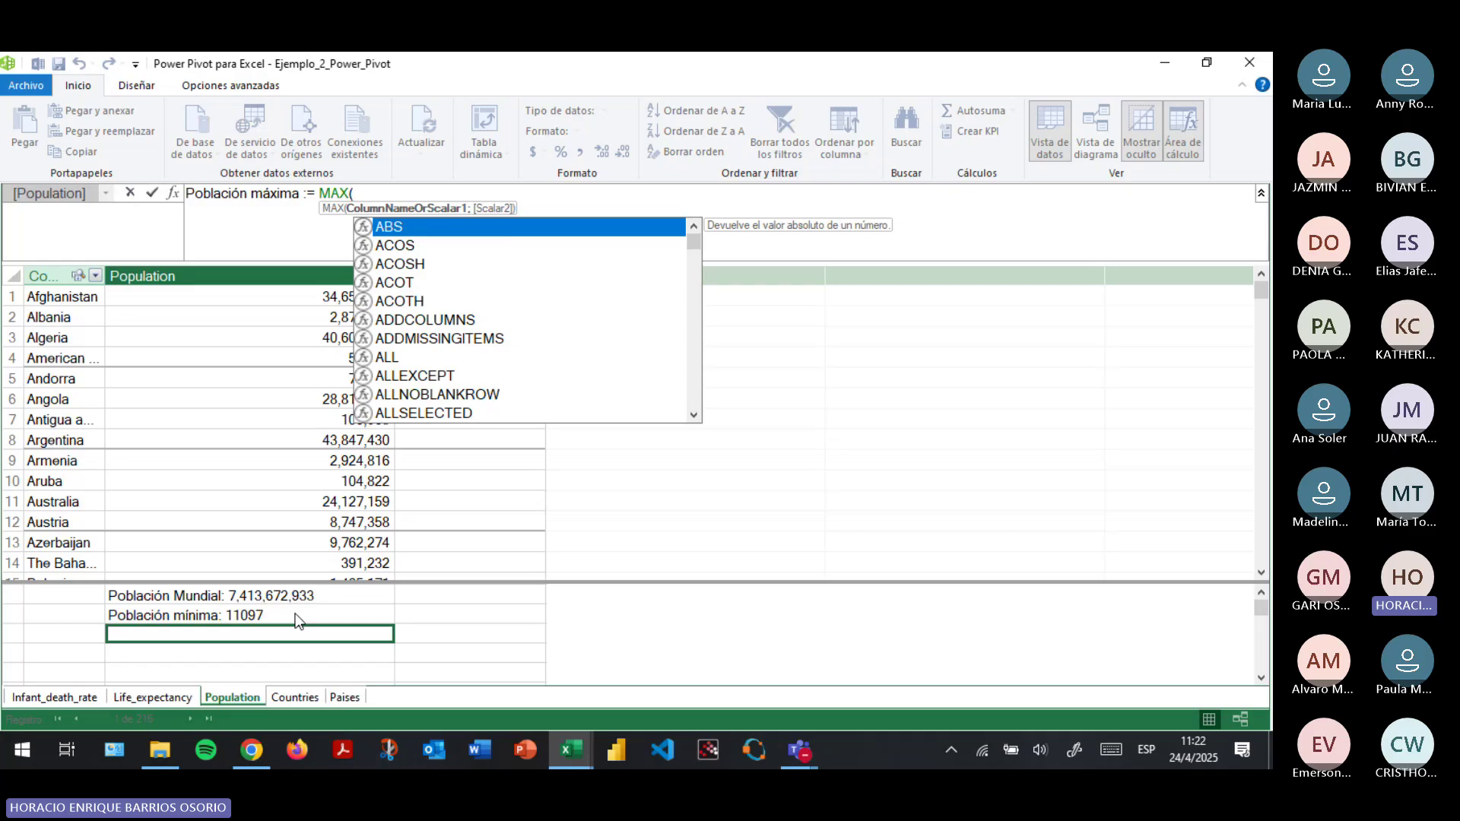
type("popu")
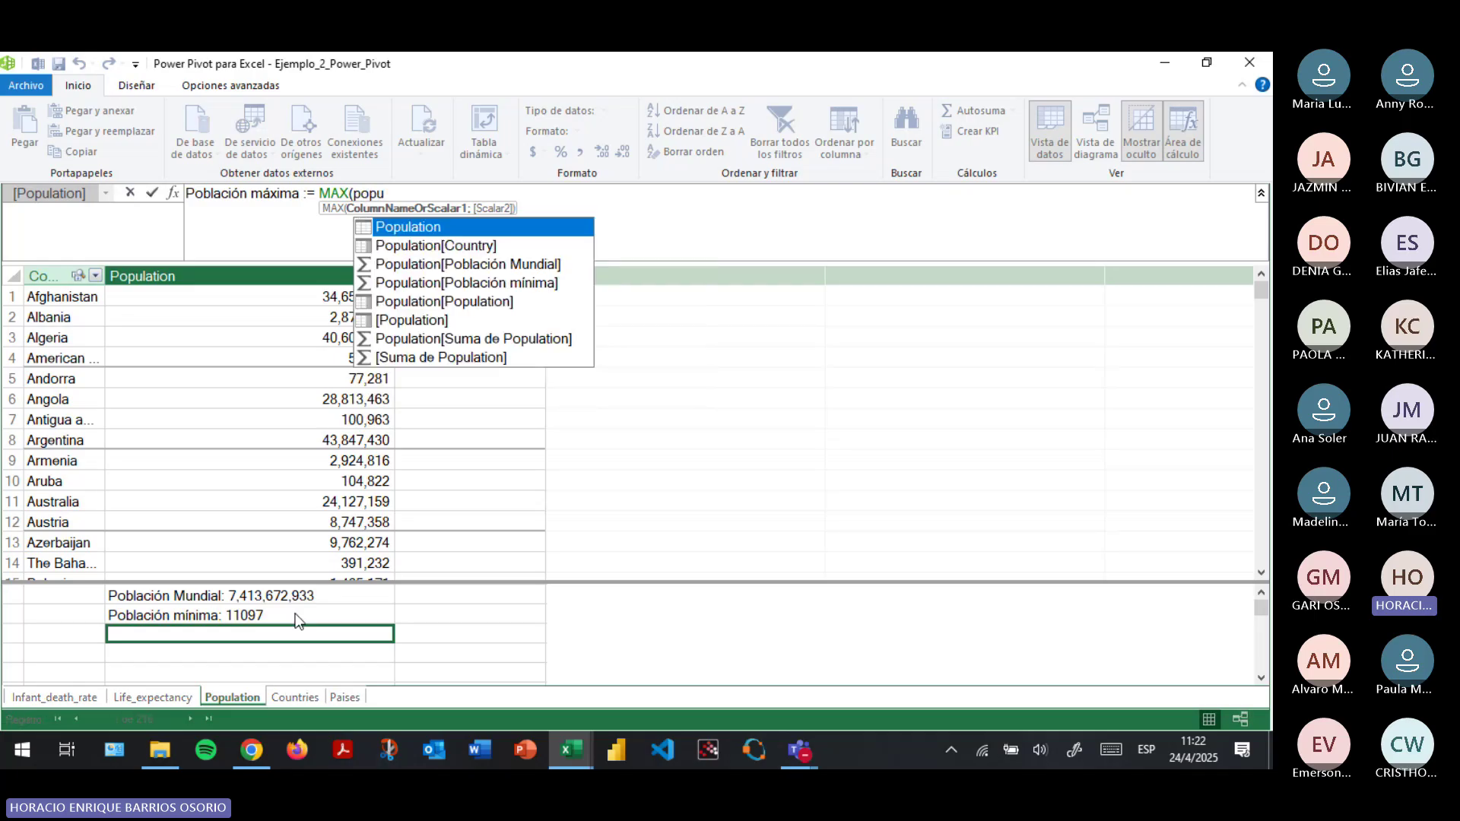
key("Down")
key("Down")
key("Down")
key("Down")
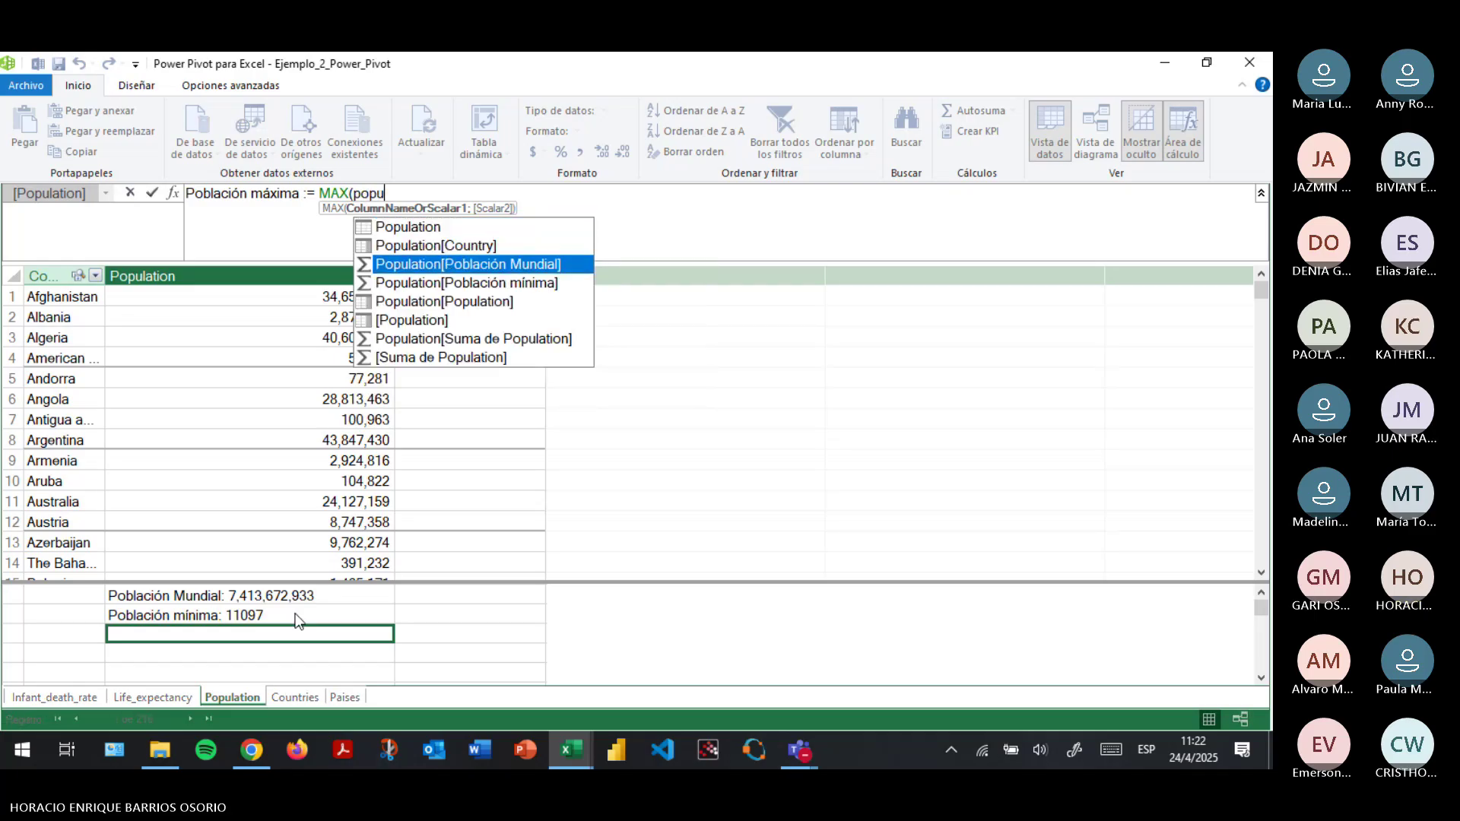
key("Tab")
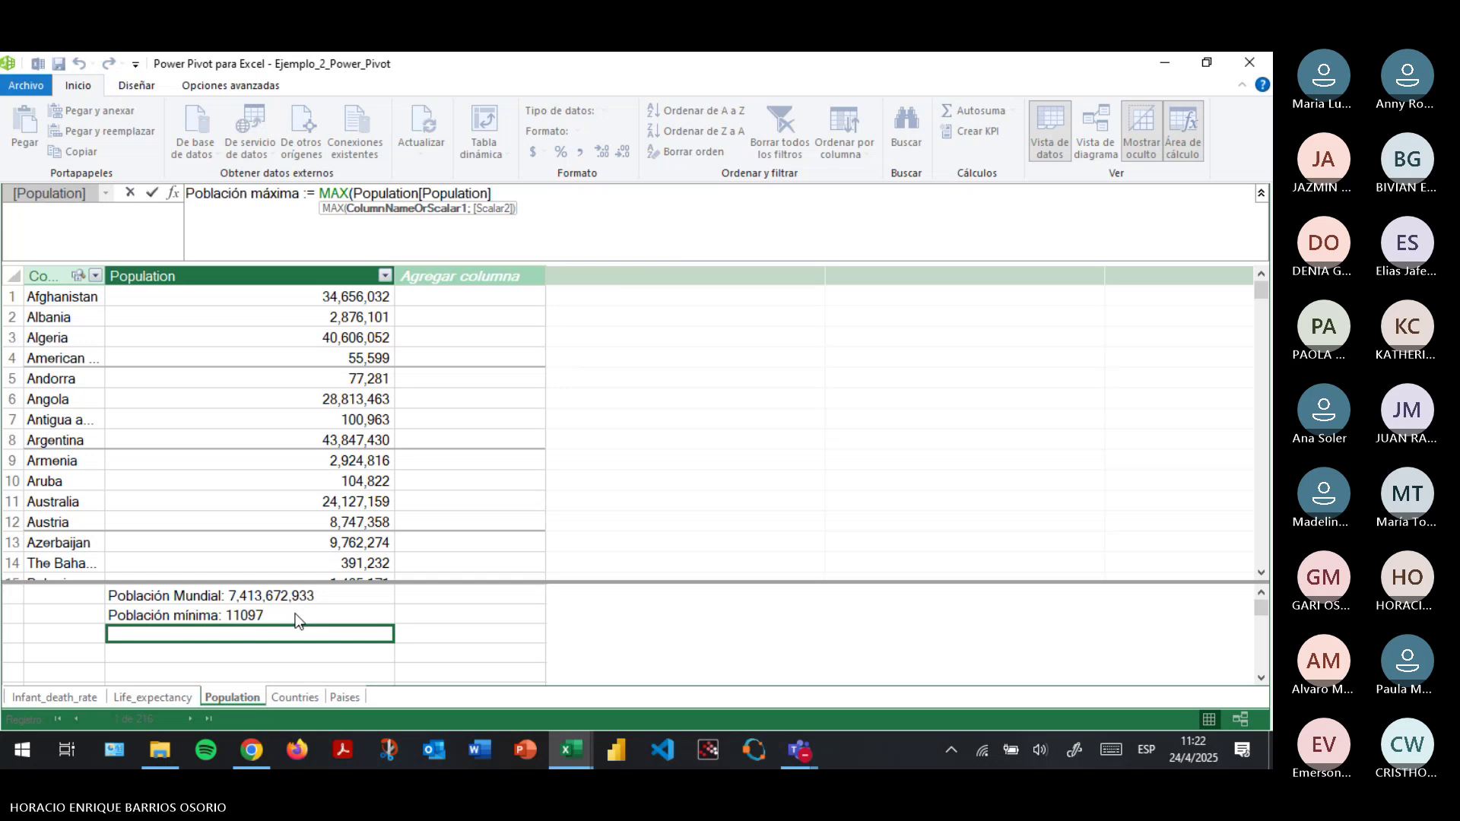
type(")")
key("Return")
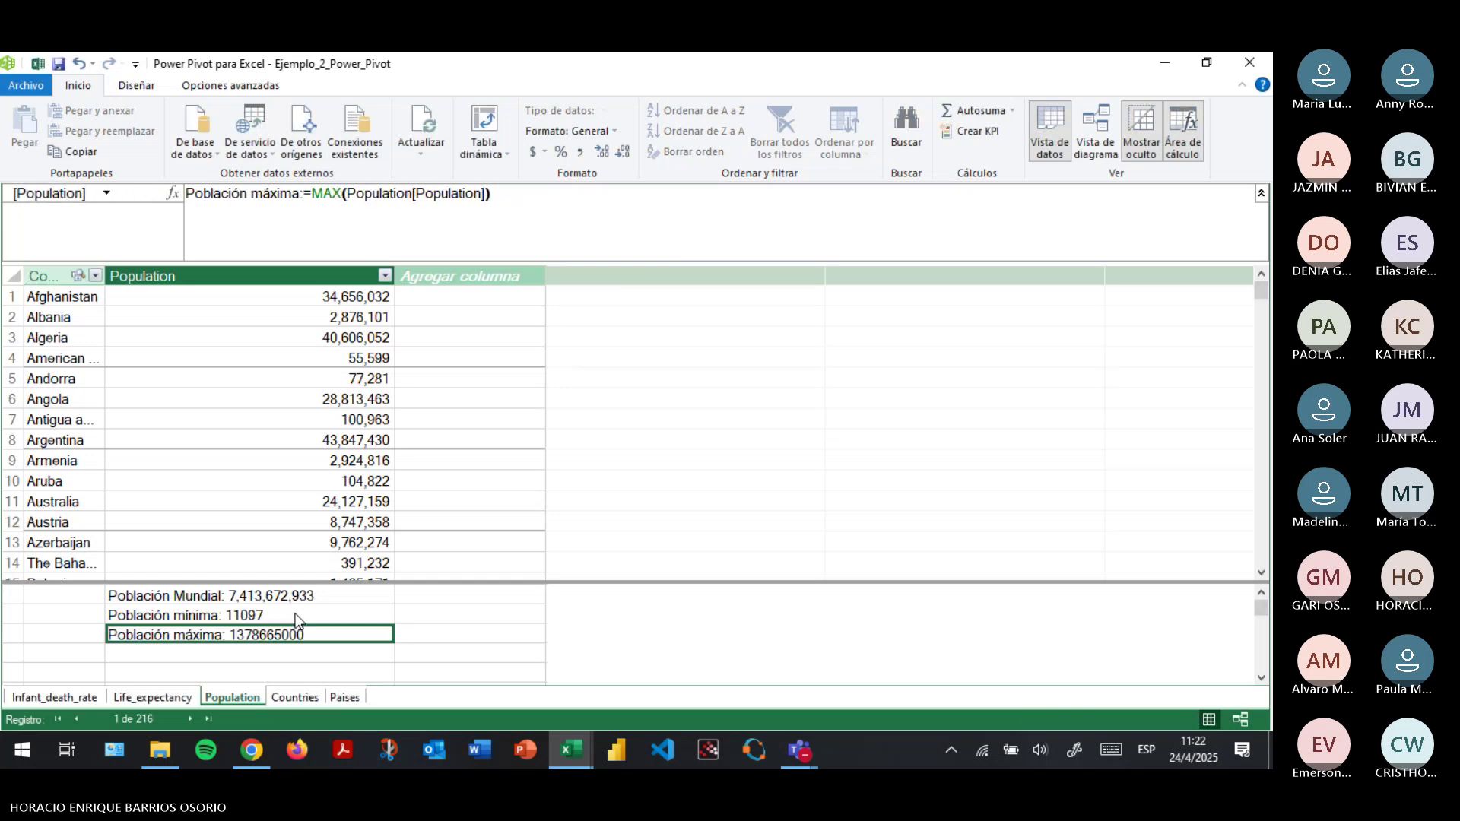
Format the Población mínima and Población máxima measures with a thousands separator as whole numbers (Número entero).
left_click(295, 618)
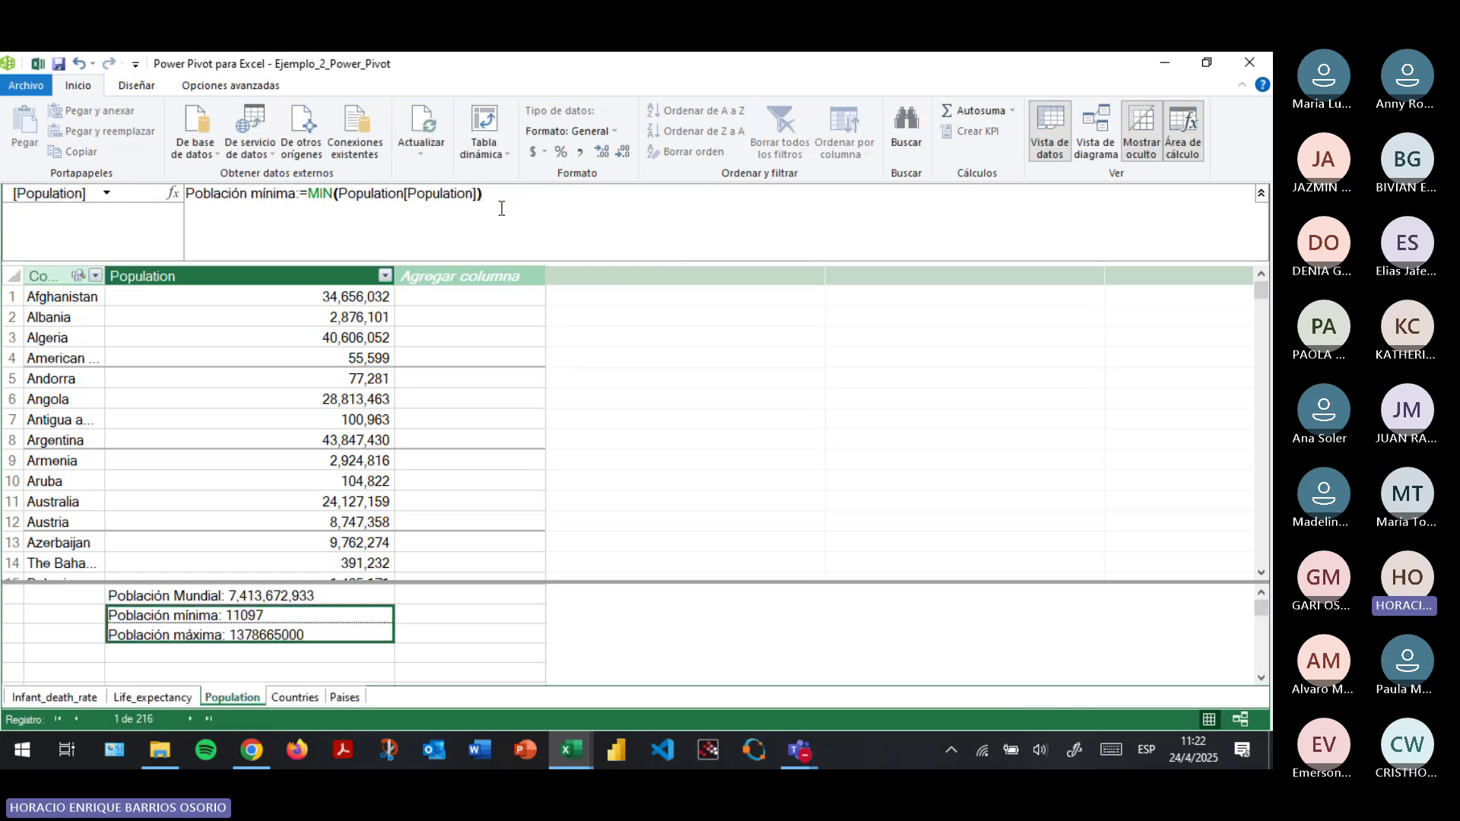
left_click(580, 152)
left_click(614, 131)
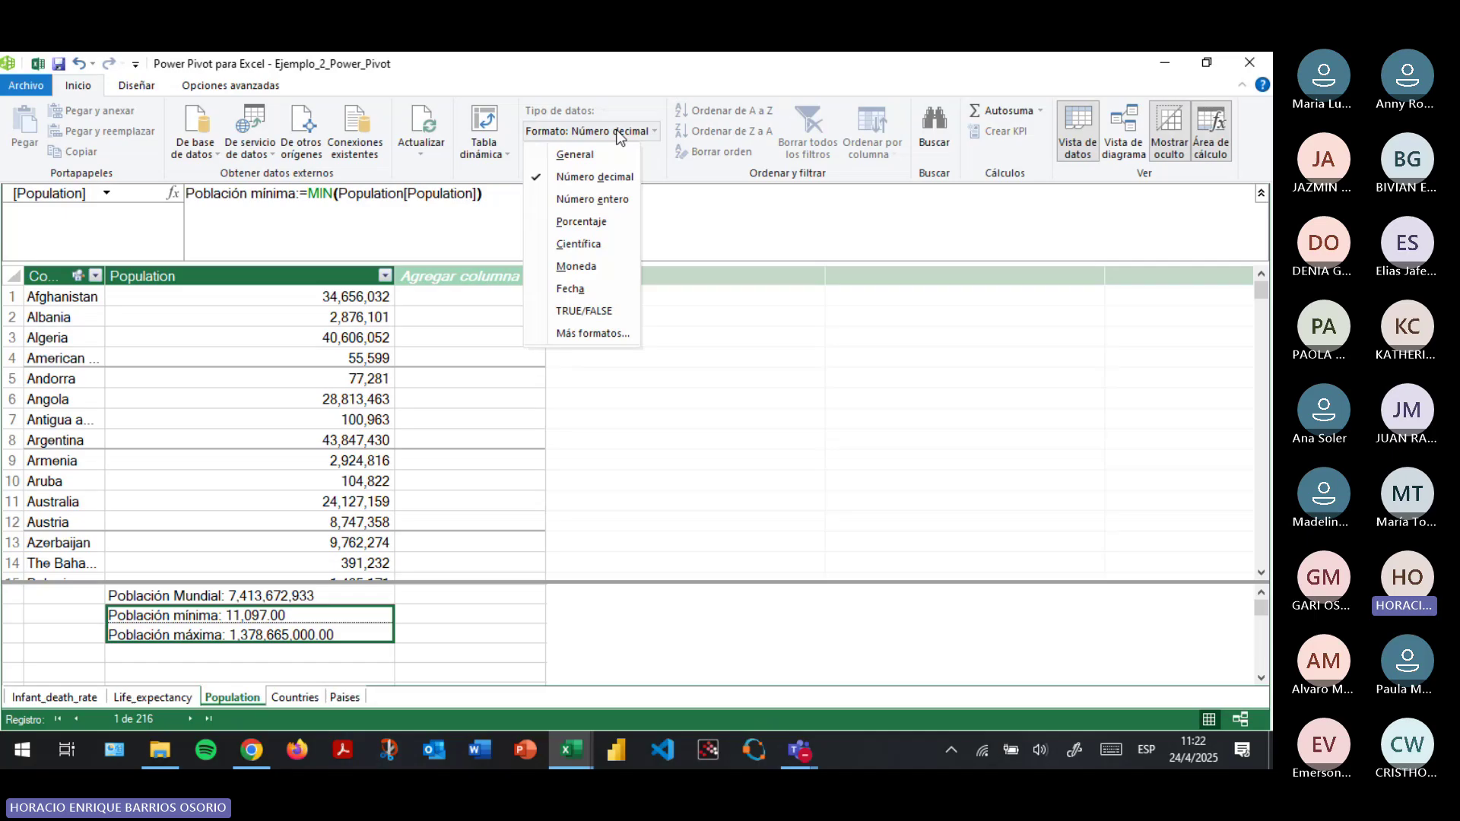
left_click(566, 196)
left_click(256, 655)
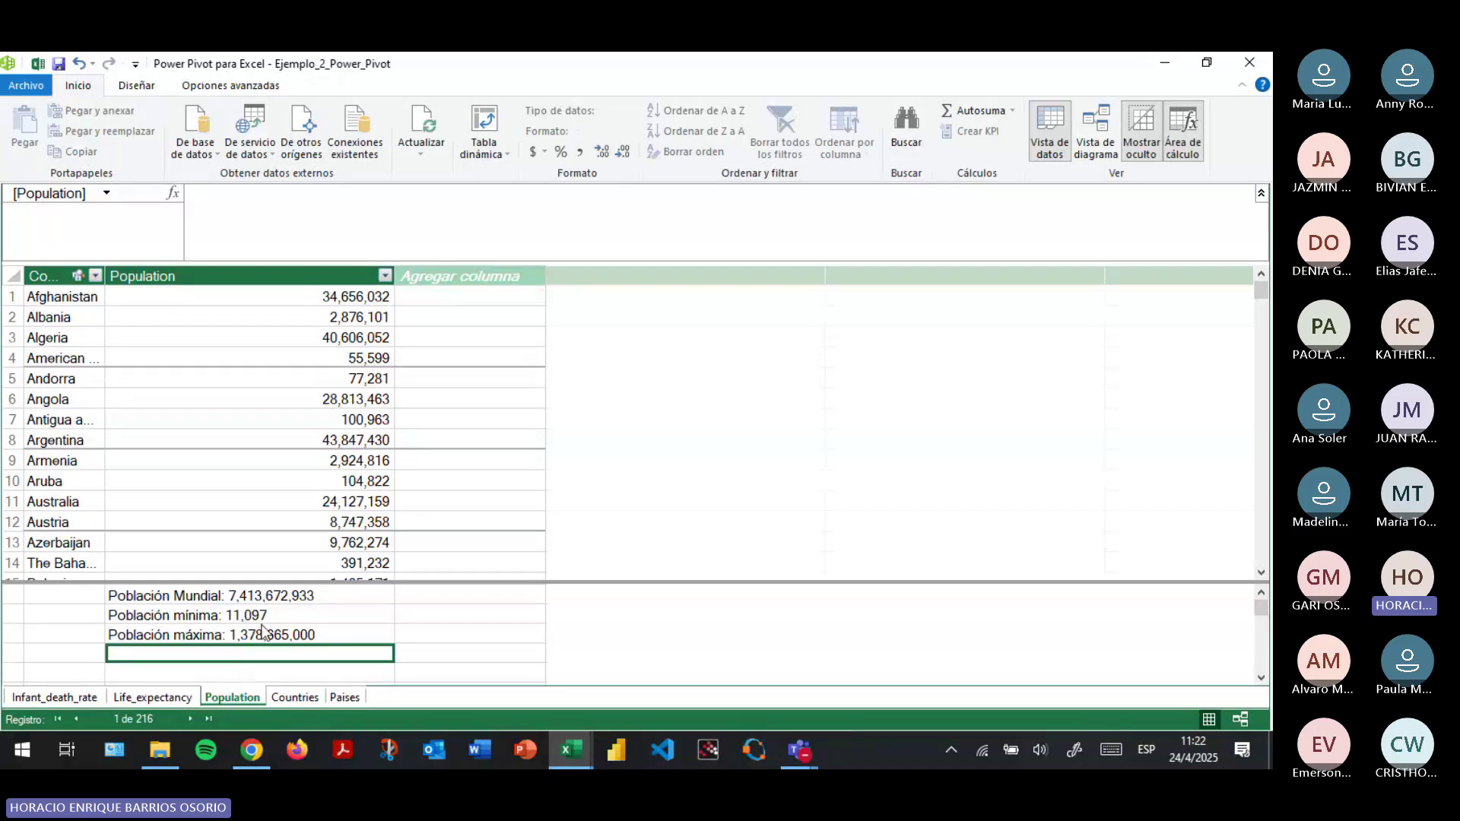
Review the formulas of the Población Mundial, Población mínima and Población máxima measures.
left_click(267, 618)
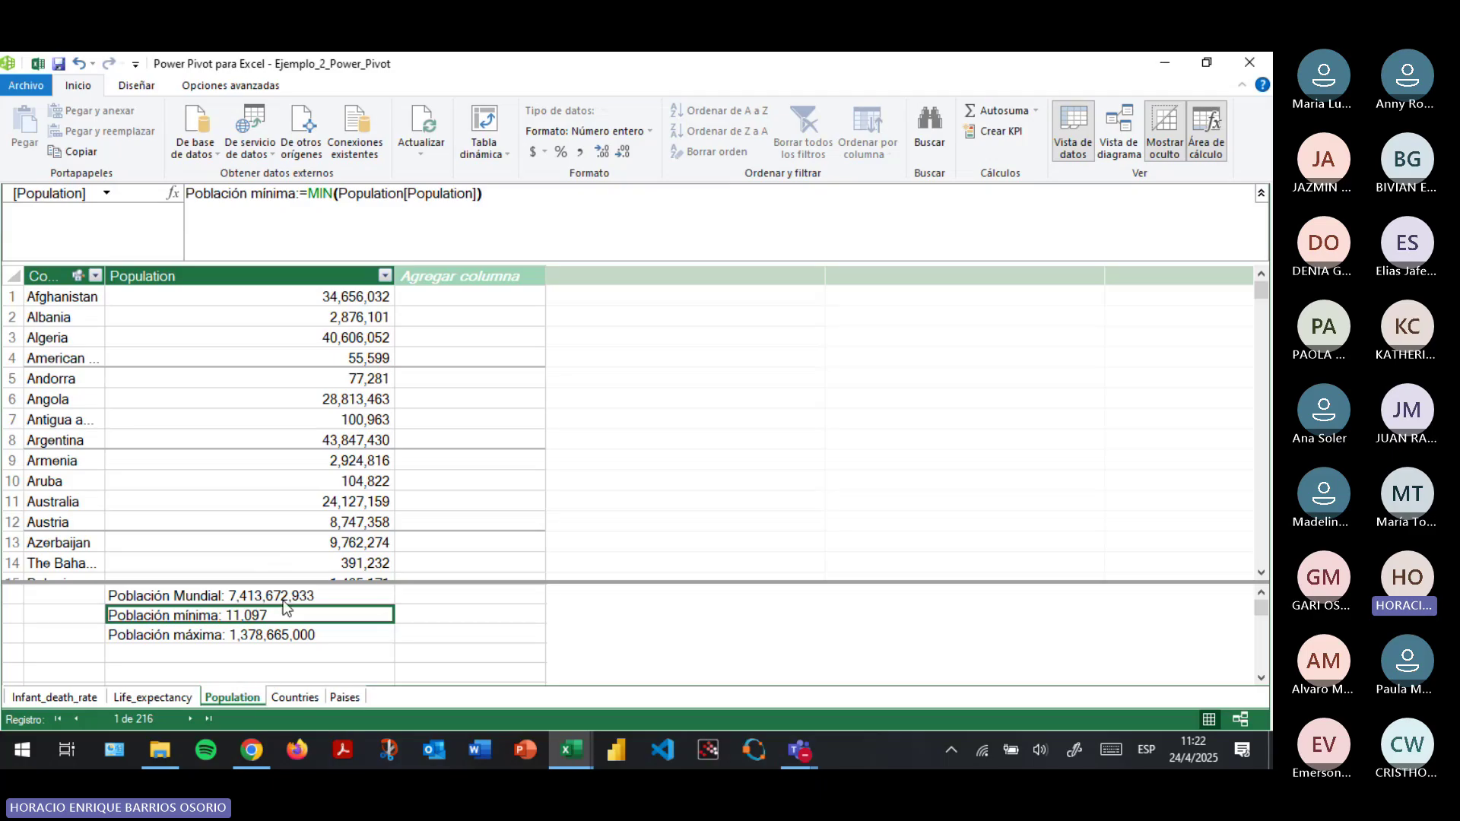
left_click(232, 601)
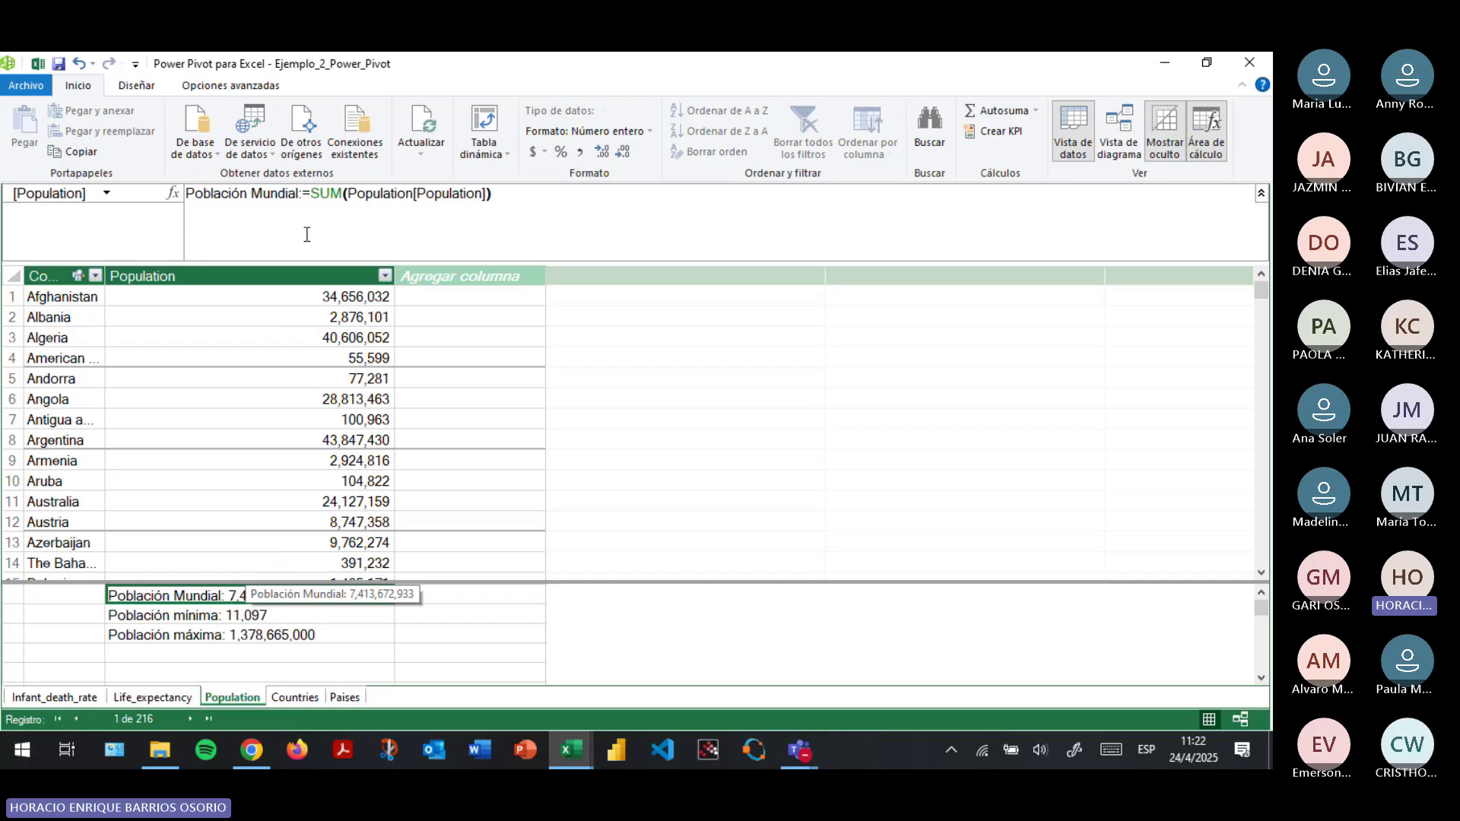
left_click(228, 617)
left_click(272, 631)
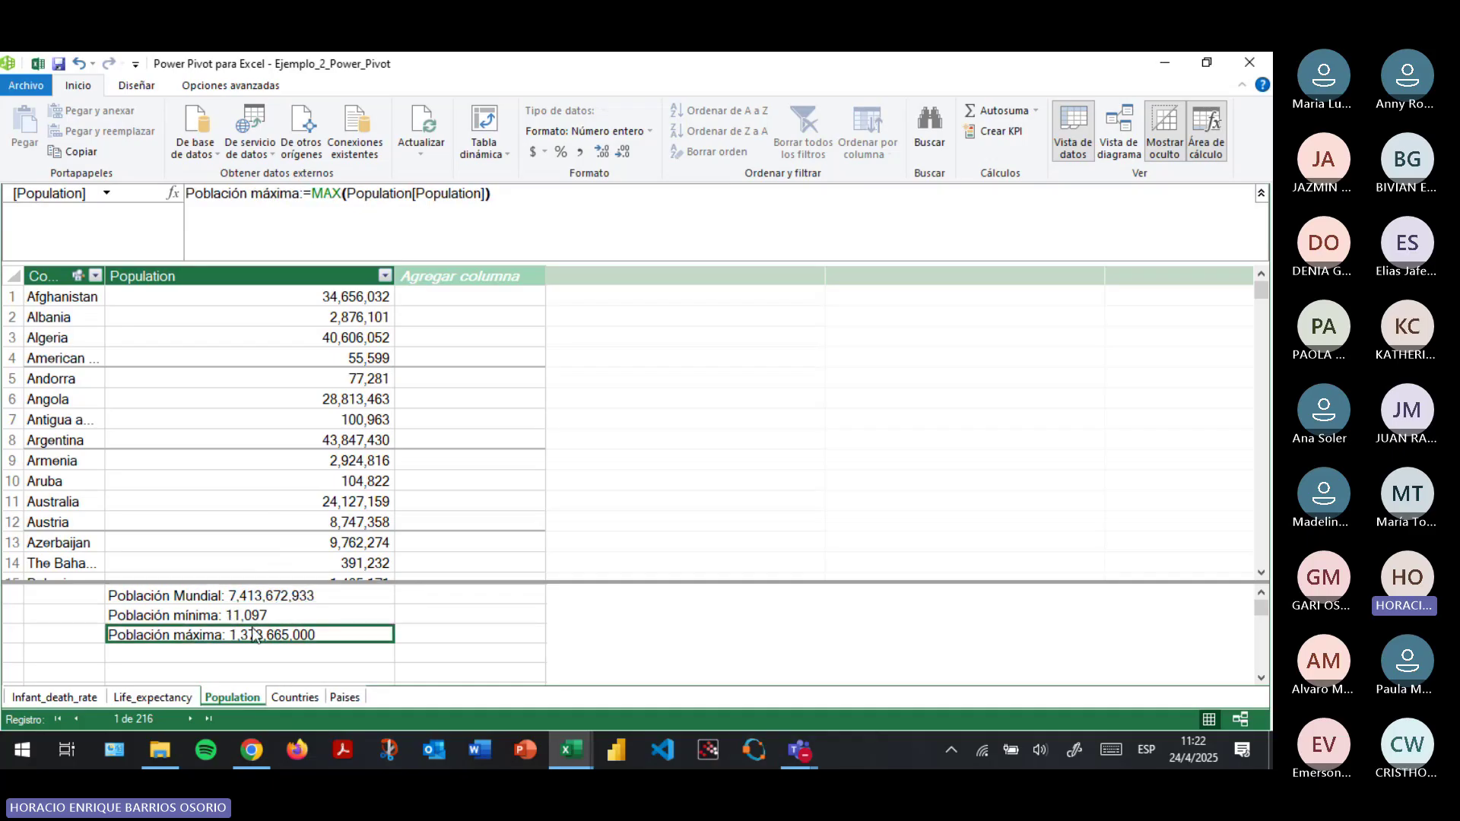
left_click(231, 618)
left_click(270, 639)
Begin the measure País con pob. mínima := in the calculation cell below Población máxima.
left_click(245, 652)
type("P")
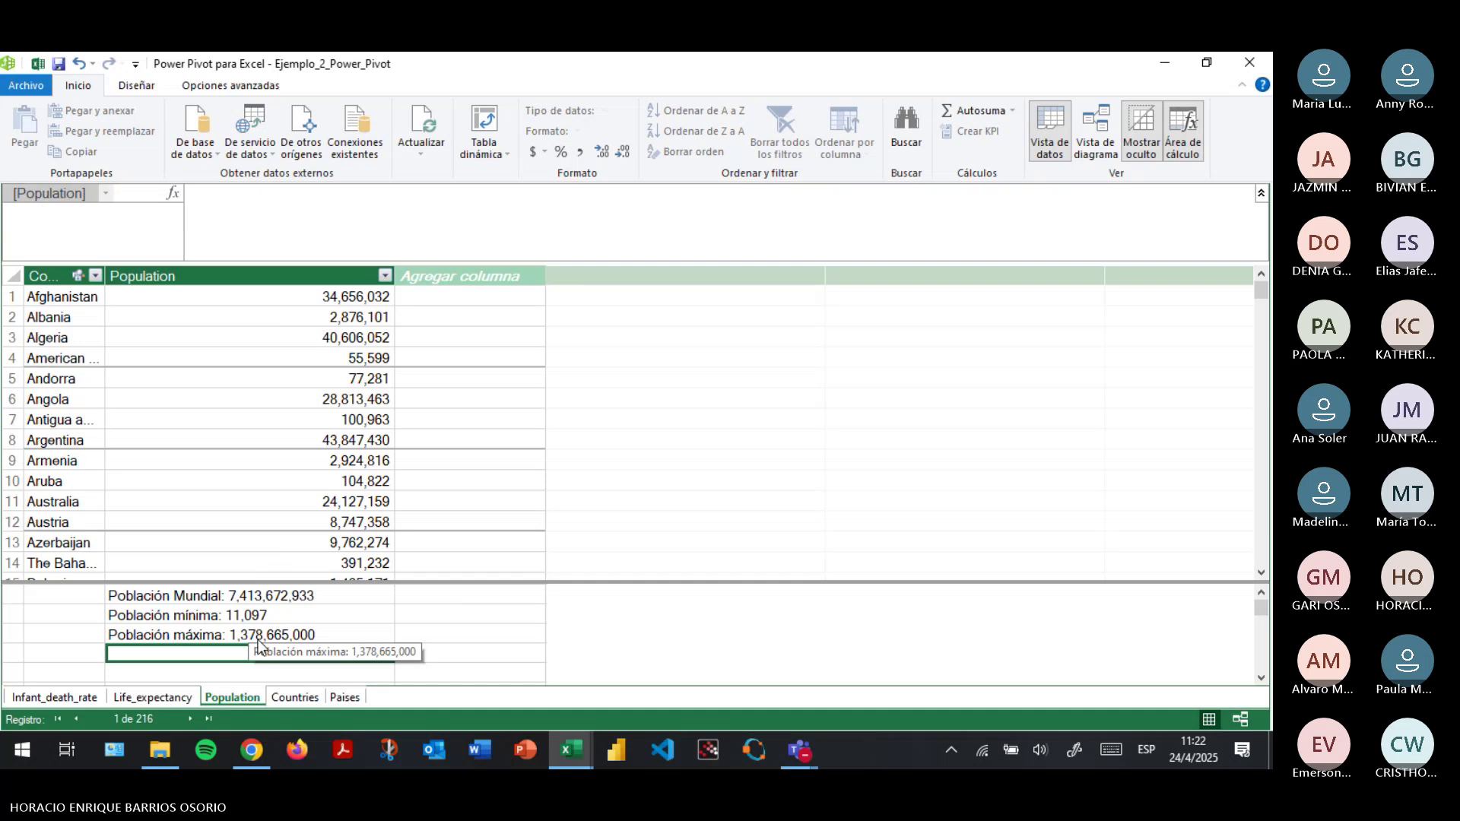
type("aís ")
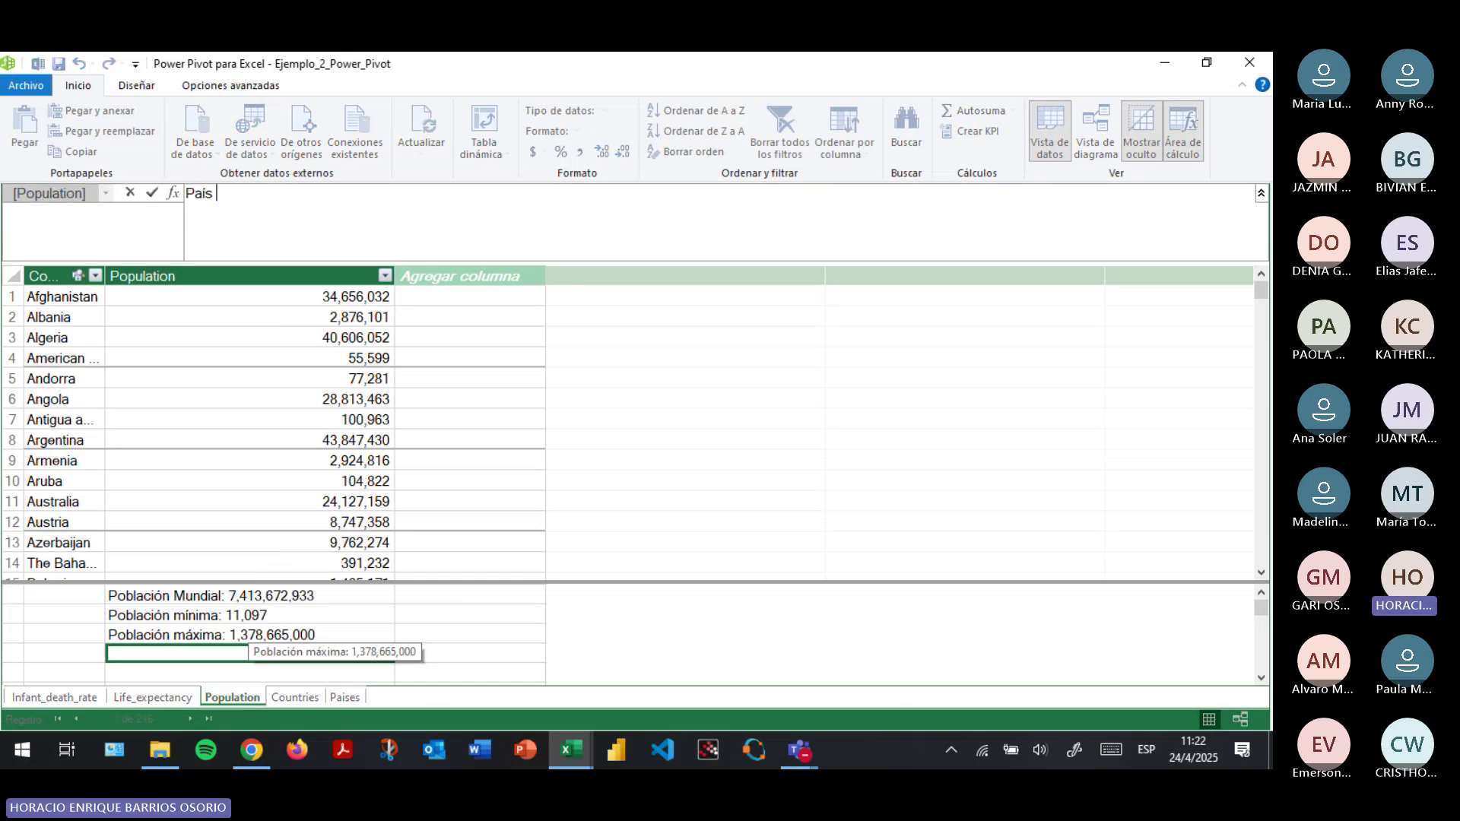
type("con pob. mi")
type("nima ")
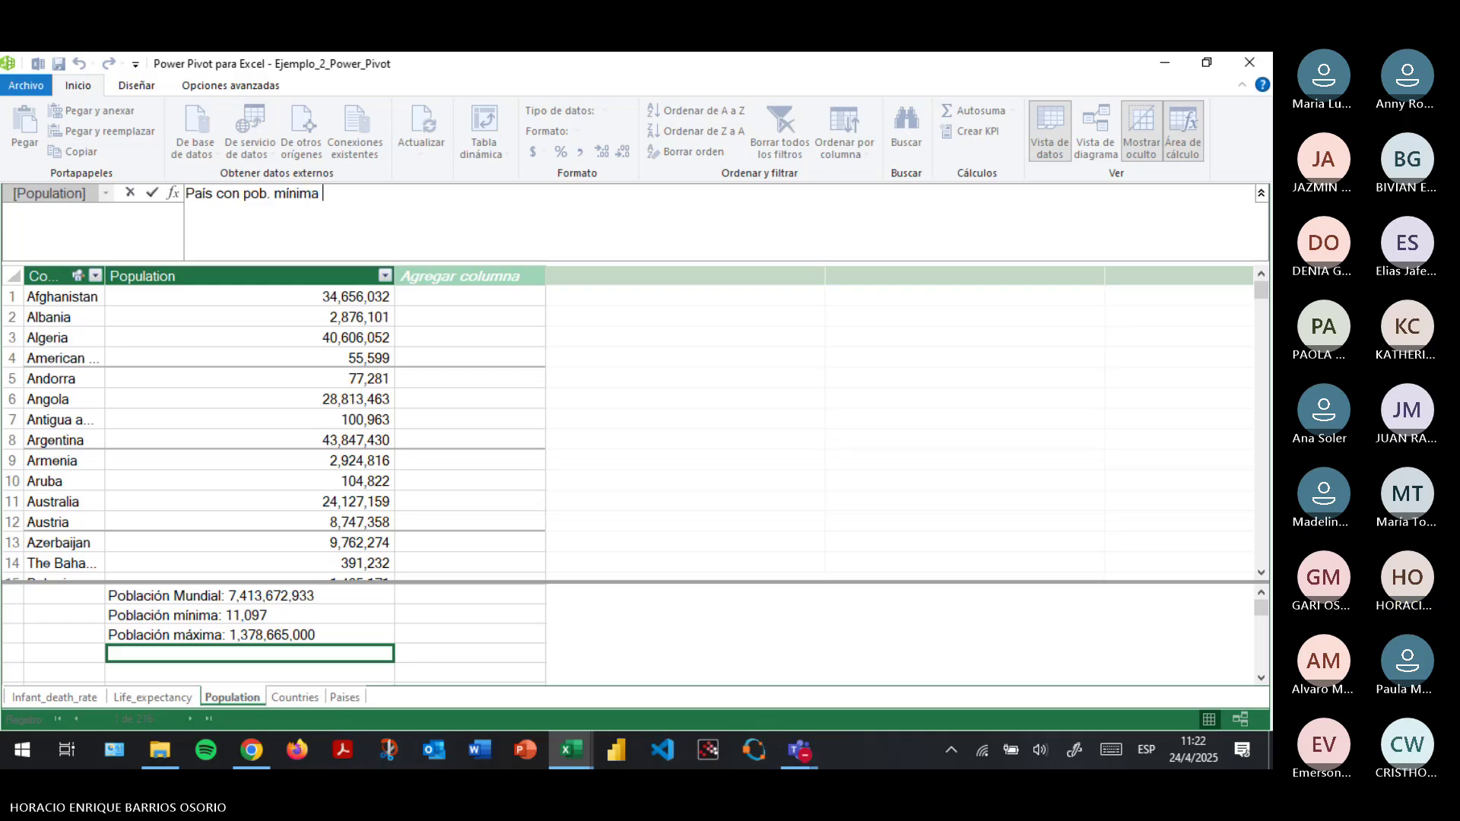
type(":= ind")
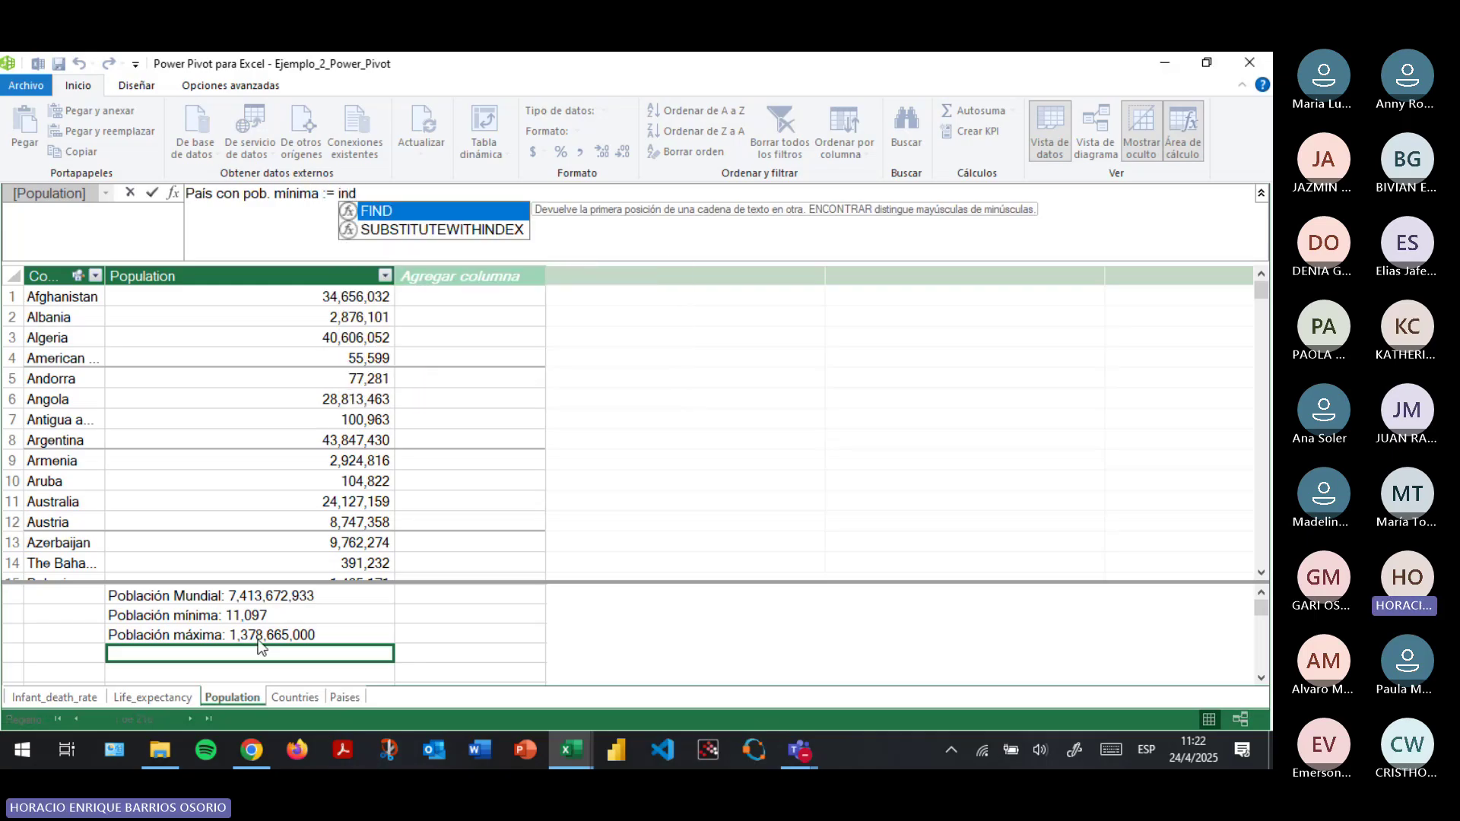
key("BackSpace")
key("BackSpace")
key("BackSpace")
key("Escape")
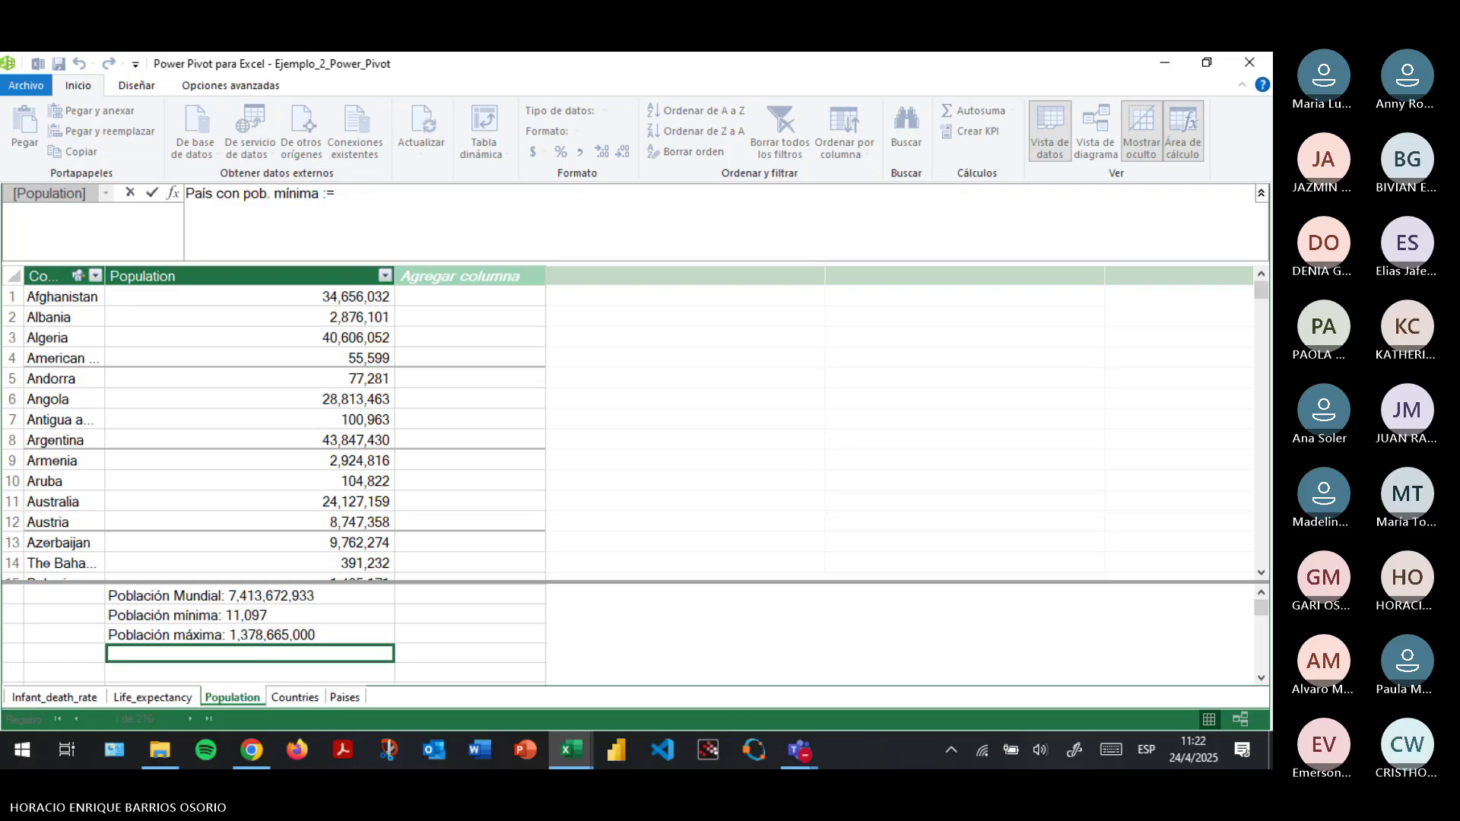
type("se")
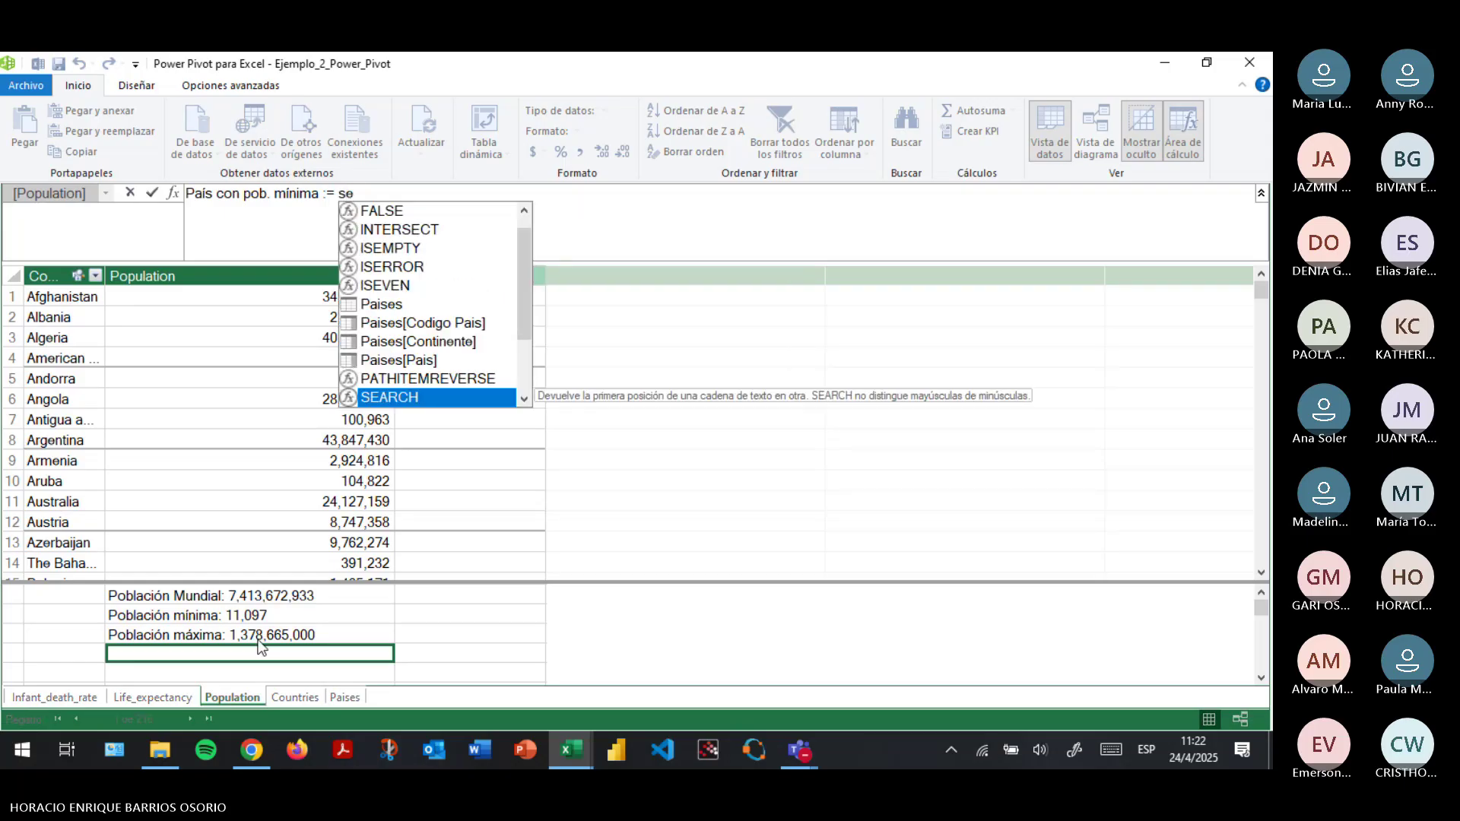
key("BackSpace")
key("BackSpace")
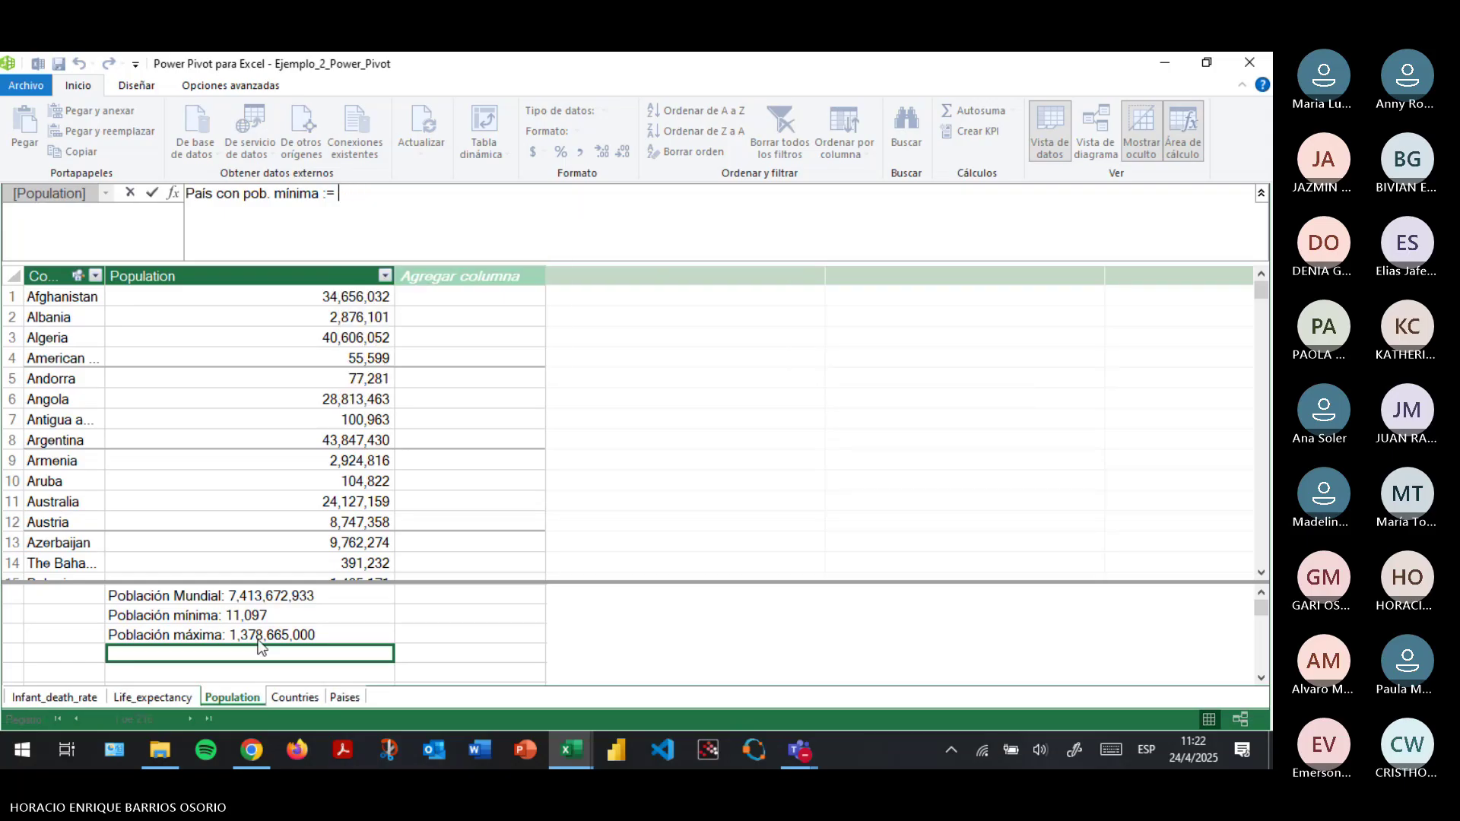
type("b")
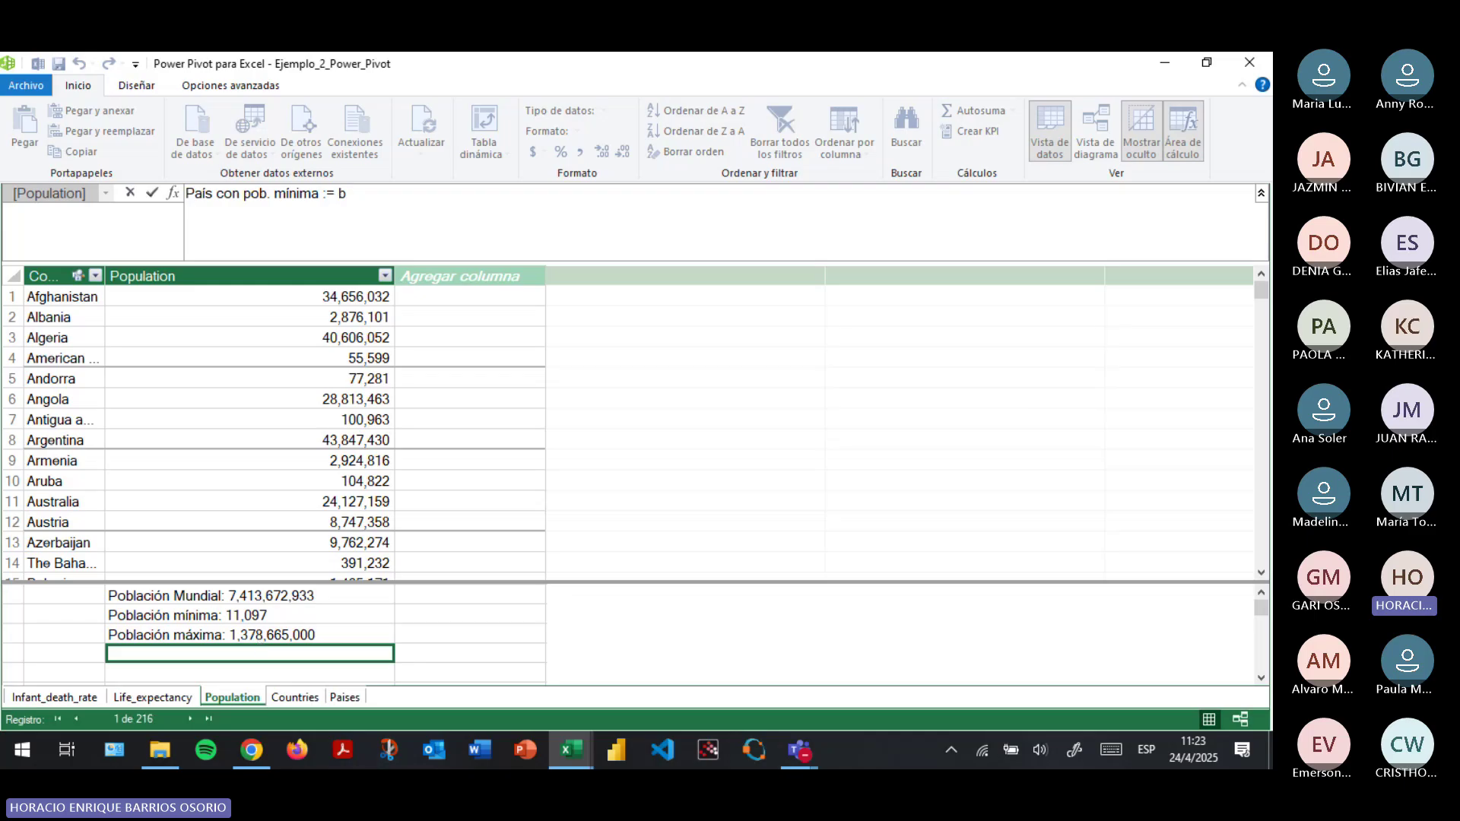
type("uscarv")
key("BackSpace")
key("BackSpace")
key("BackSpace")
key("BackSpace")
key("BackSpace")
key("BackSpace")
key("BackSpace")
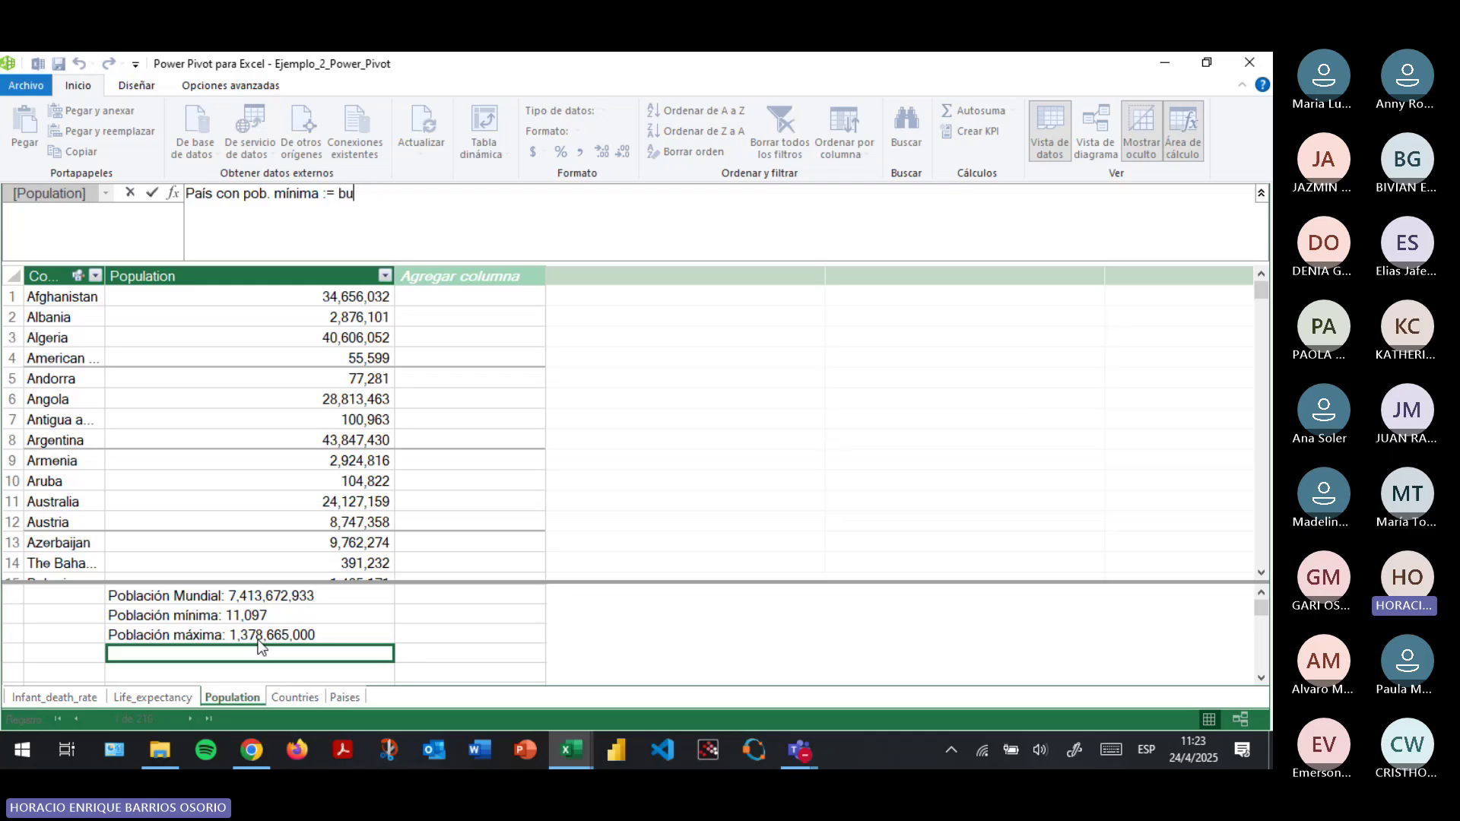
type("search")
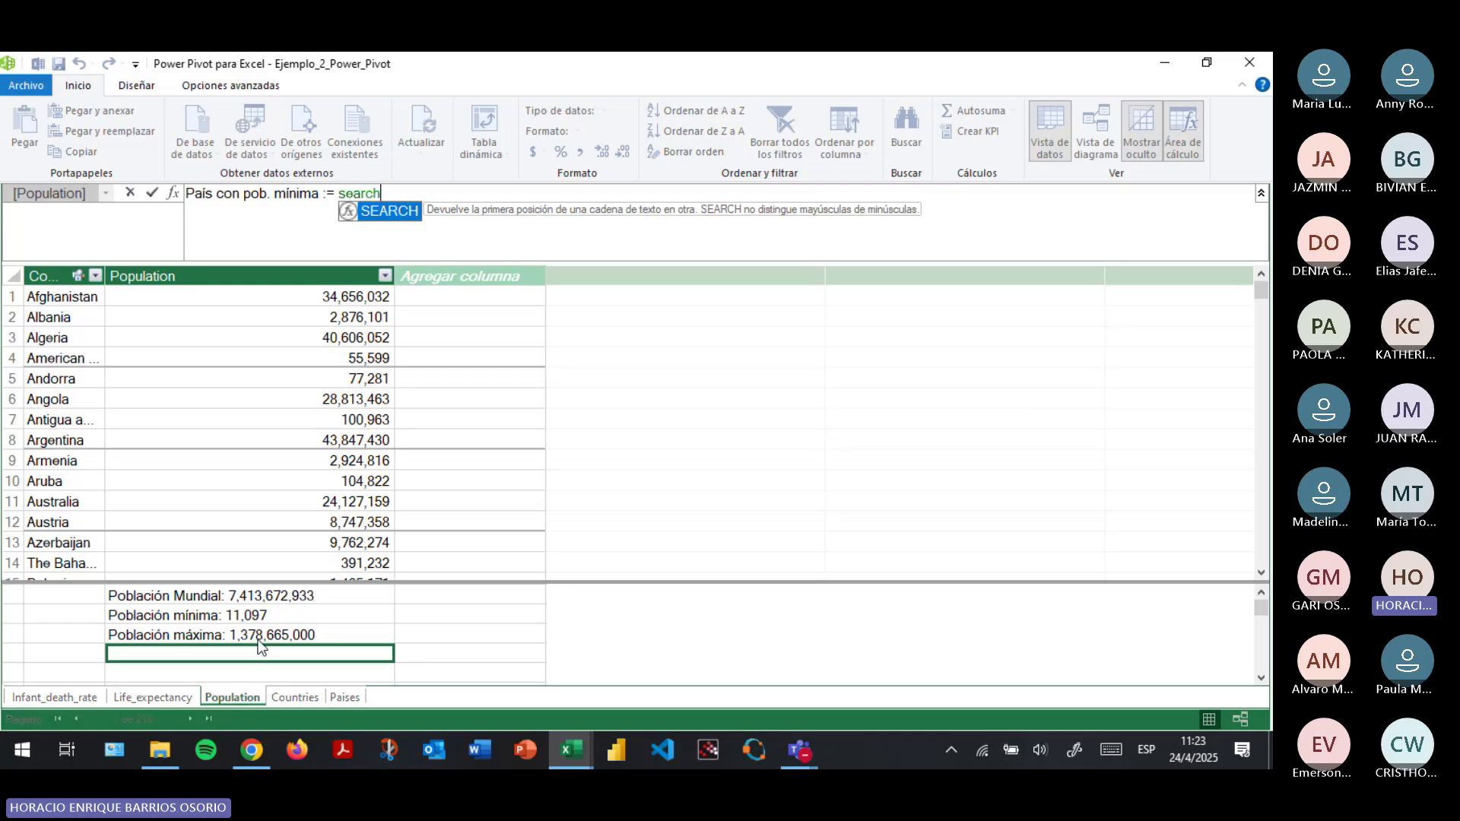
key("BackSpace")
key("BackSpace")
key("BackSpace")
key("BackSpace")
key("BackSpace")
key("BackSpace")
Switch to Google Chrome and search the web for "dax referencia".
key("alt+Tab")
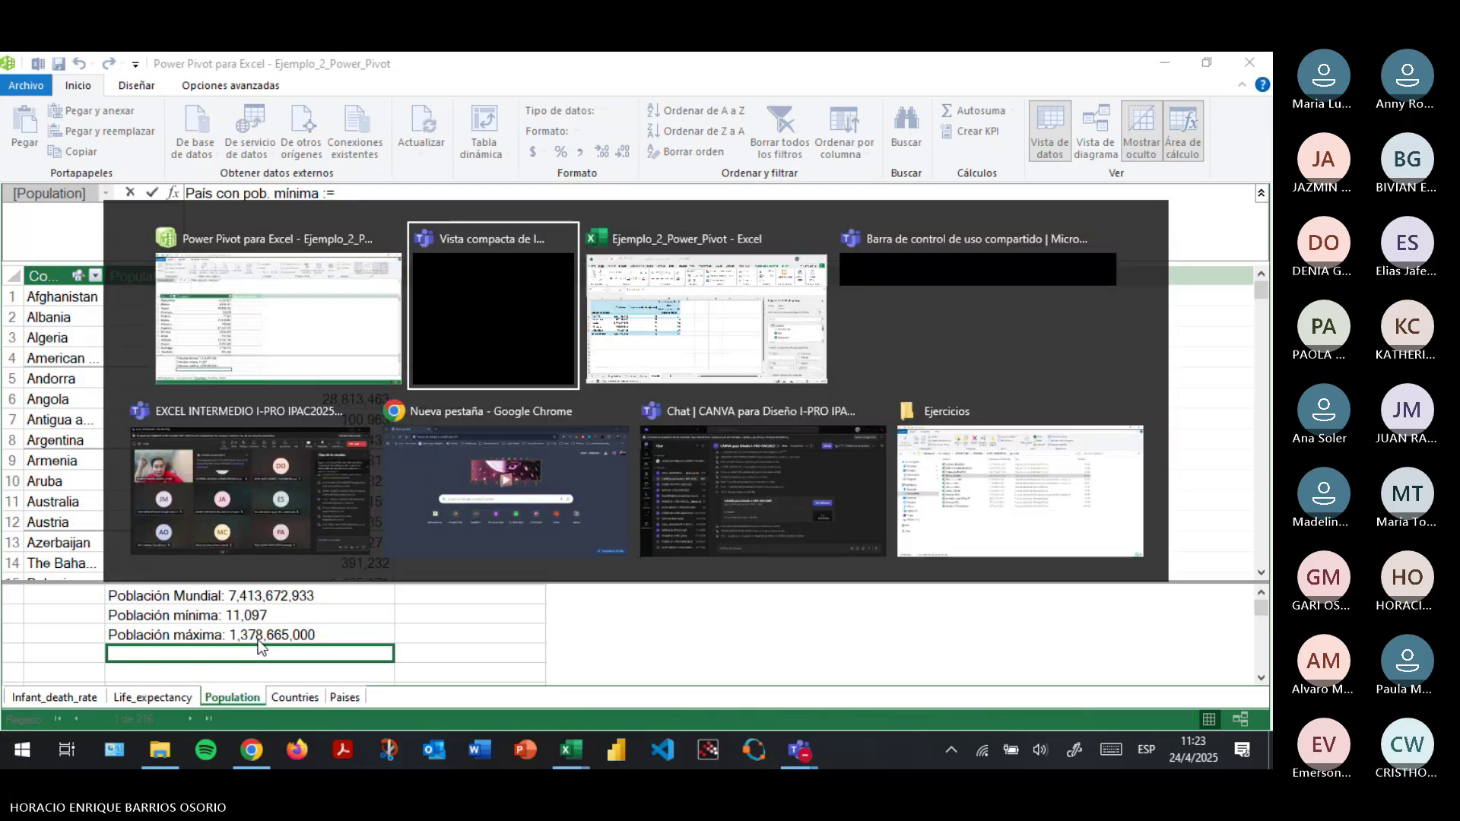
key("alt+Tab")
key("alt+Tab")
key("alt+Tab")
key("alt+Tab")
key("alt+Tab")
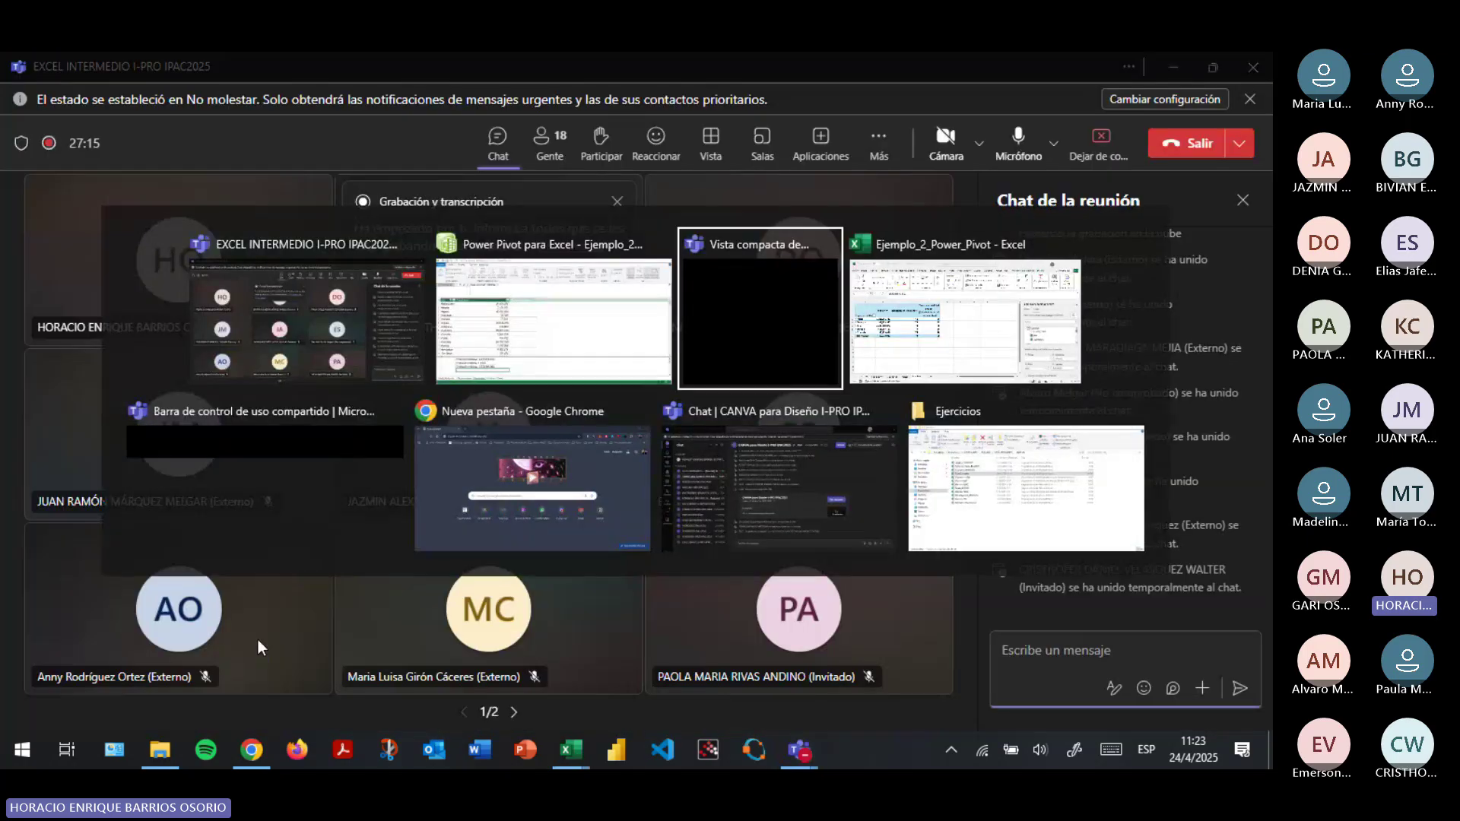
key("alt+Tab")
key("alt+Tab")
key("alt+Tab")
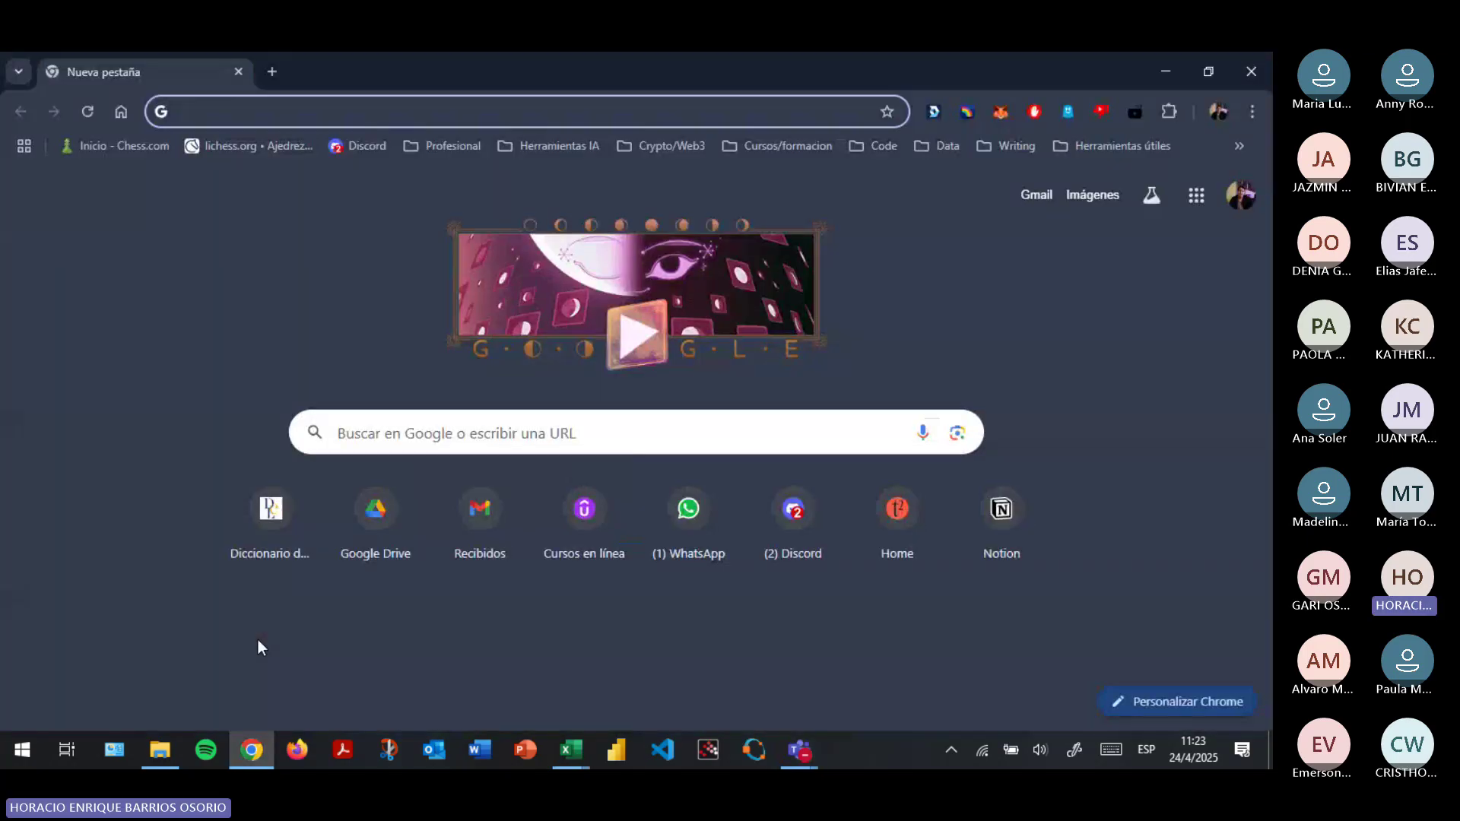
type("dax")
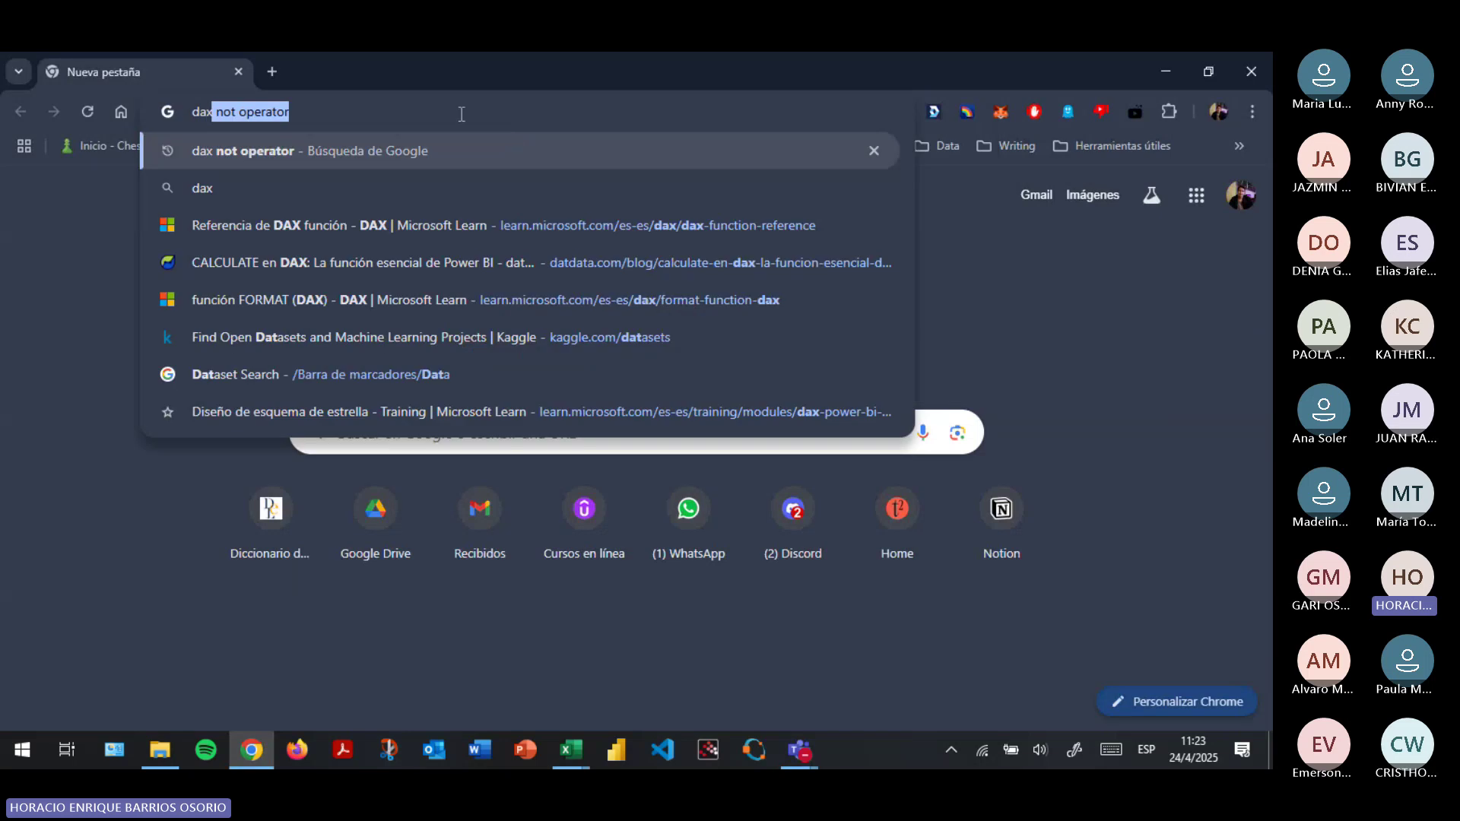
type(" ref")
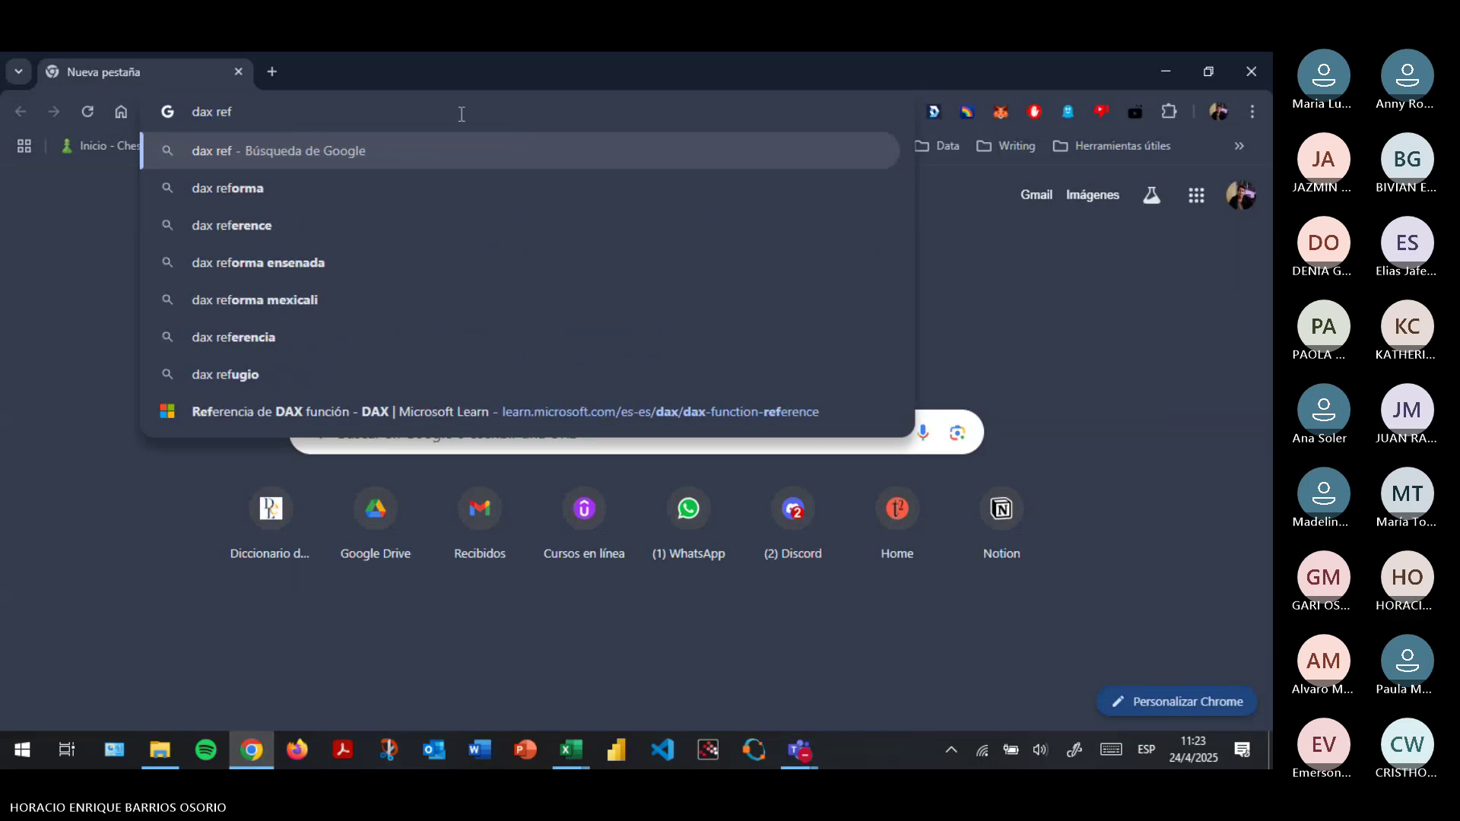
key("Down")
key("Down")
key("BackSpace")
type("ia")
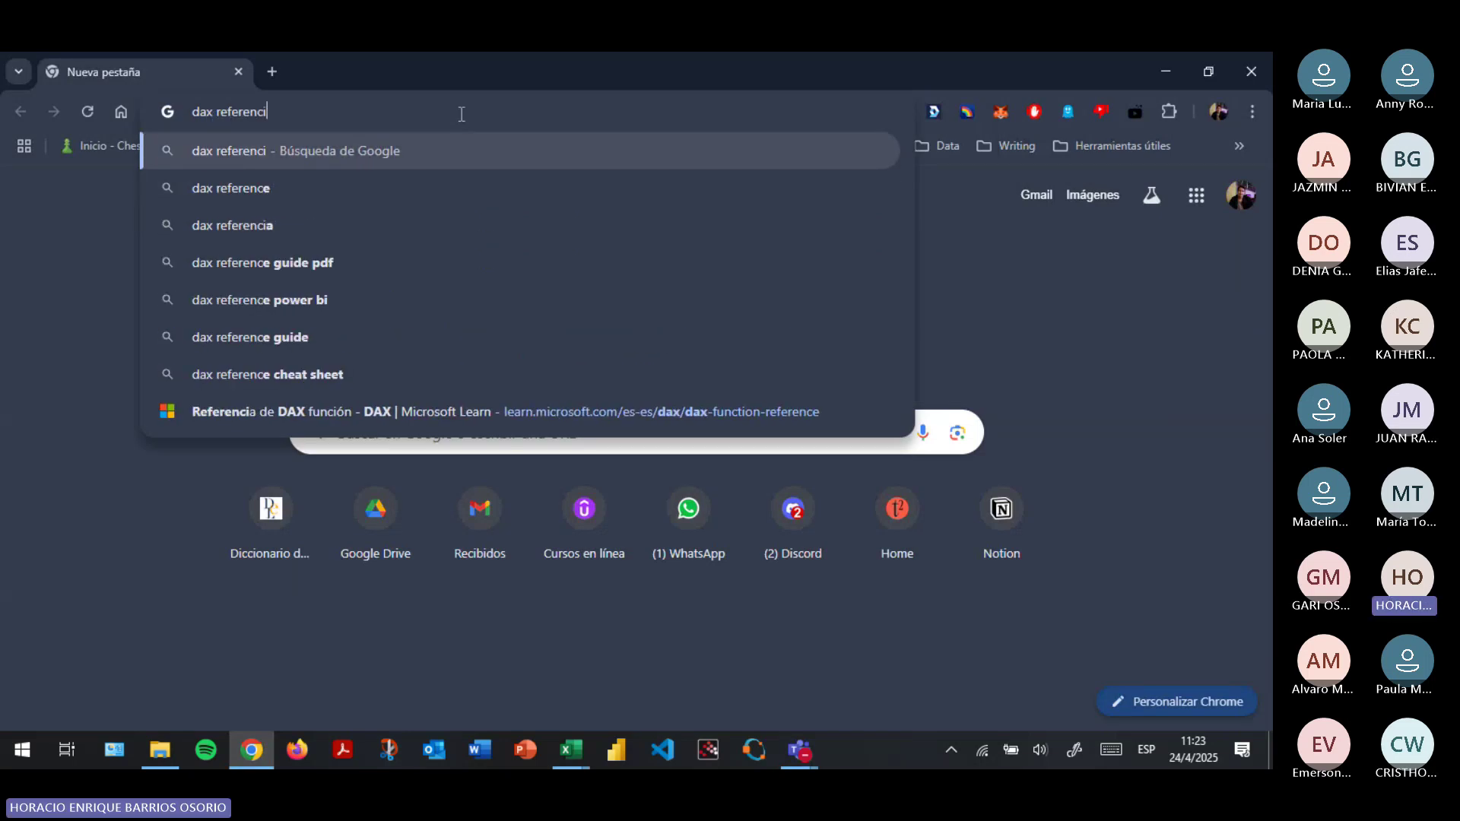
key("Return")
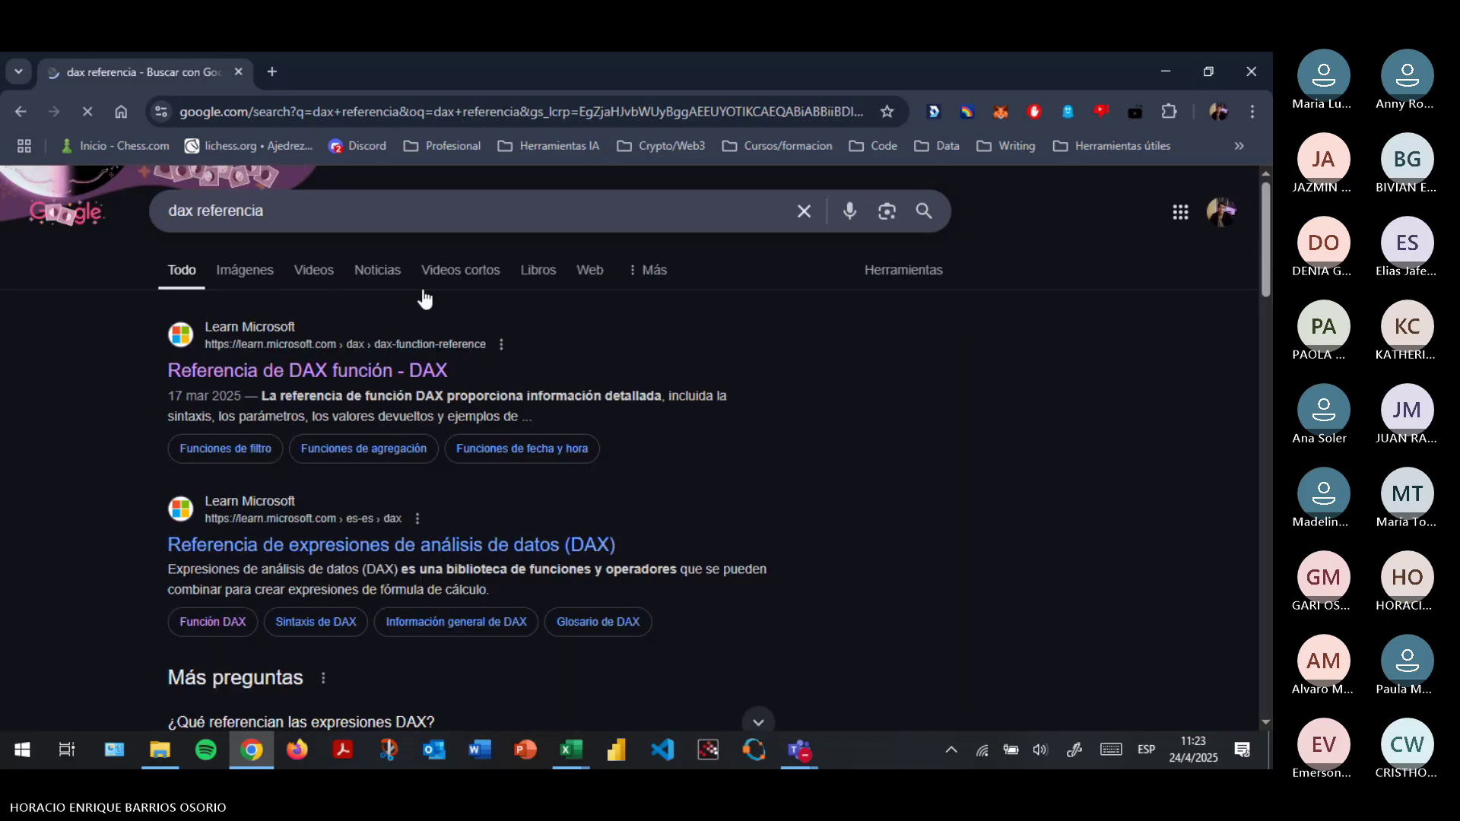
Open the Microsoft Learn result Referencia de DAX función and look through its Funciones de filtro list.
left_click(349, 371)
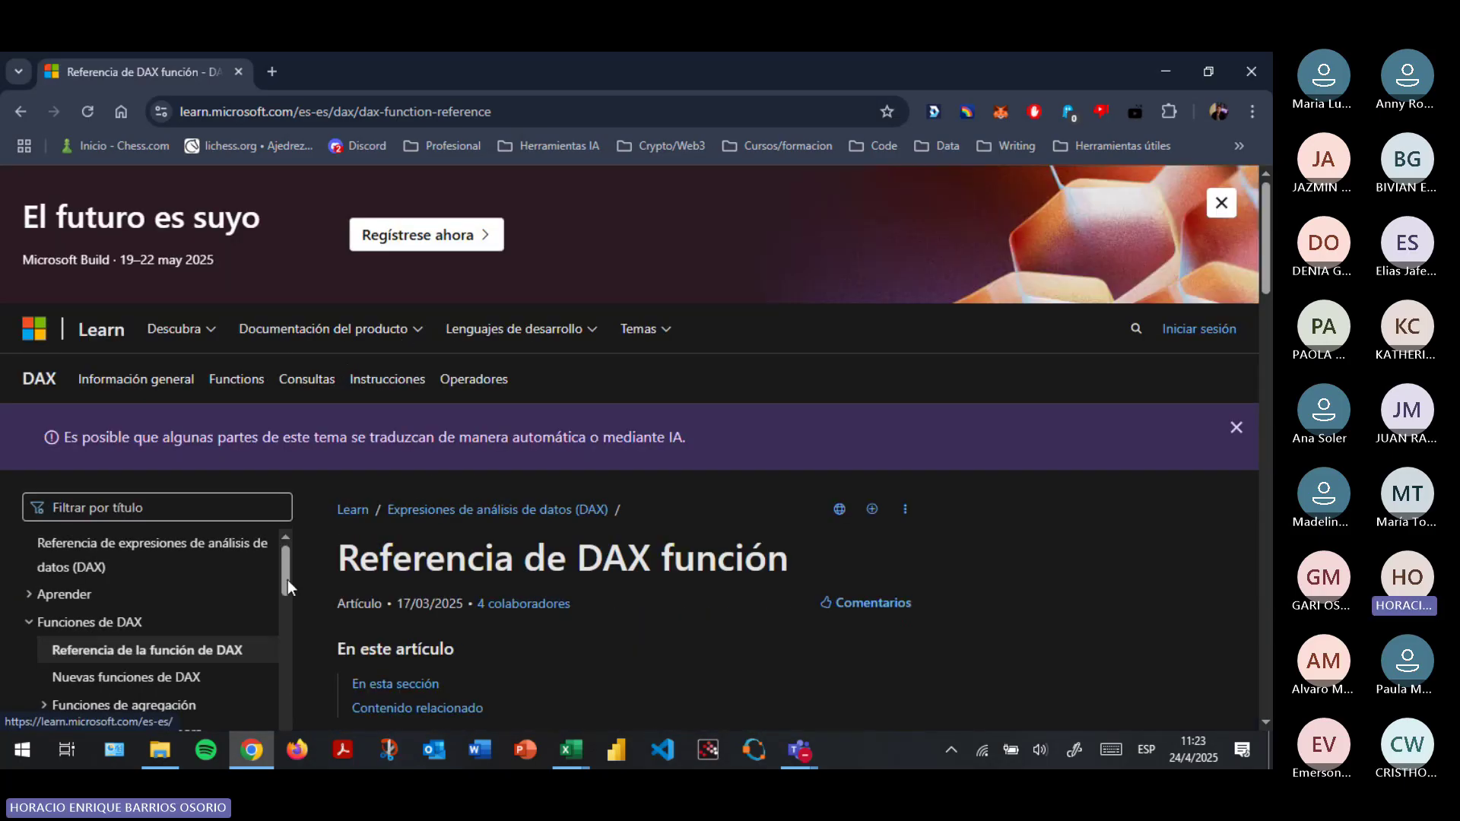
scroll(221, 587, "down", 3)
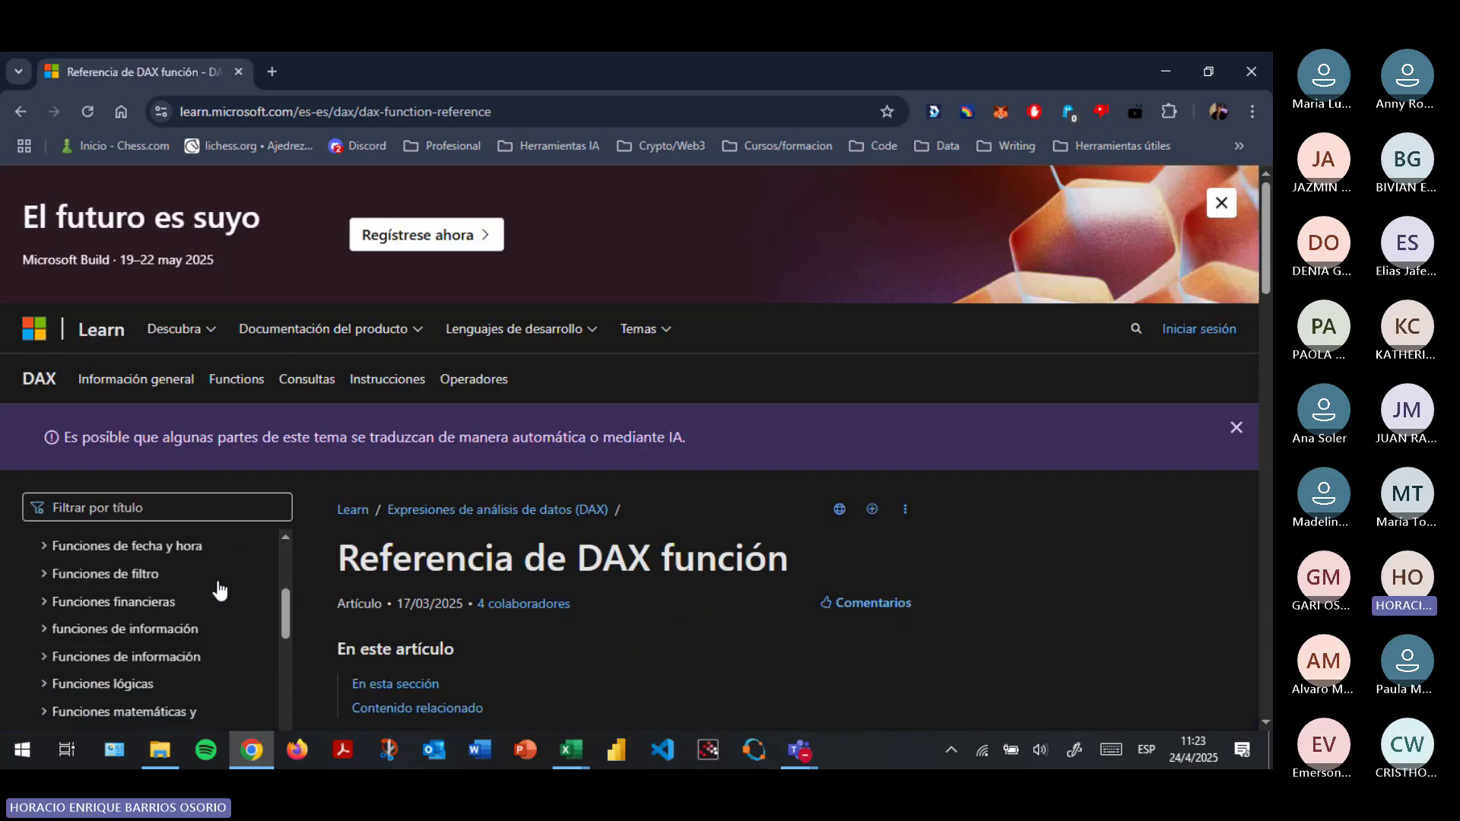
left_click(42, 576)
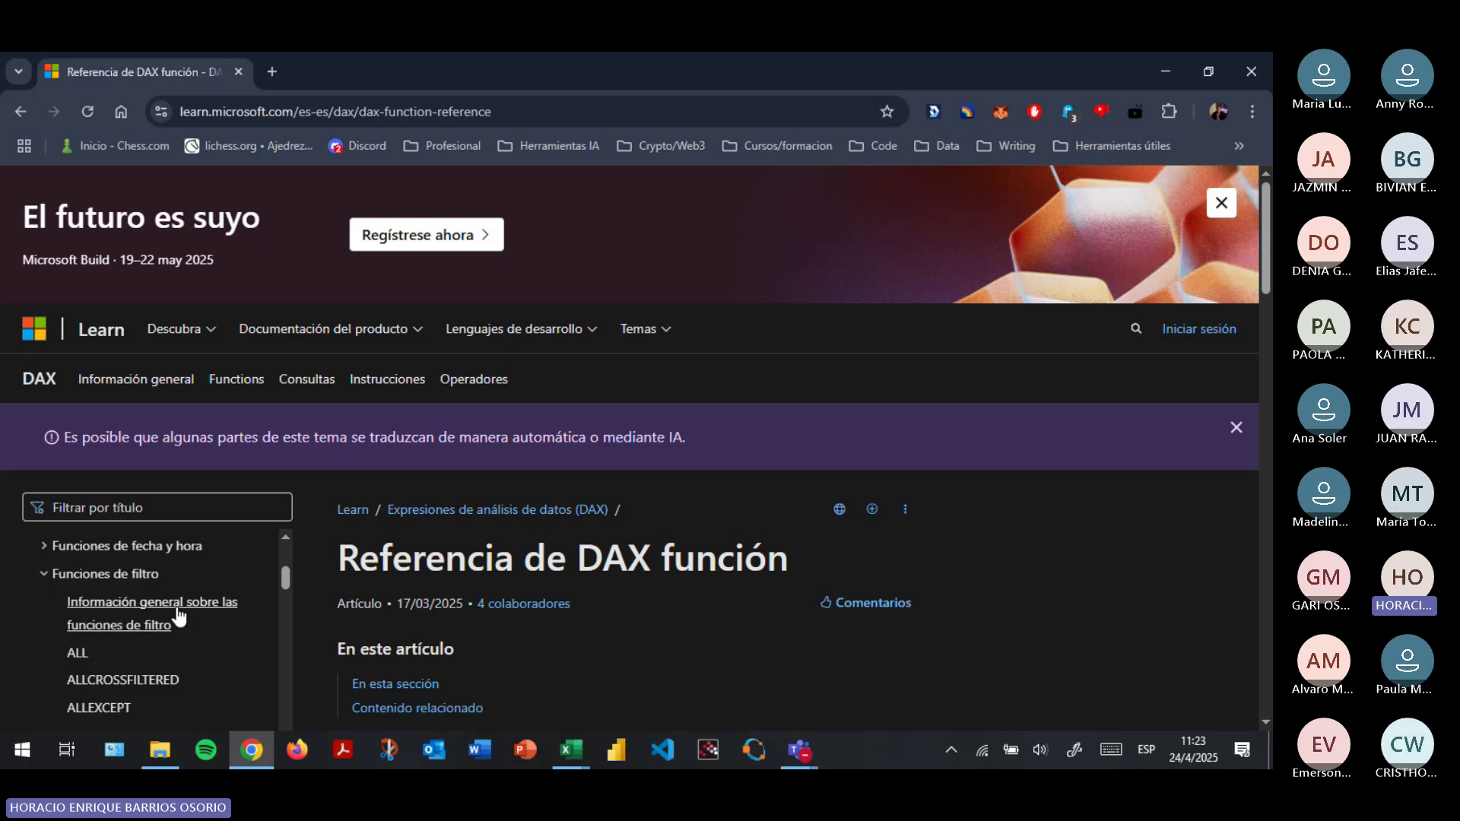
scroll(190, 639, "down", 1)
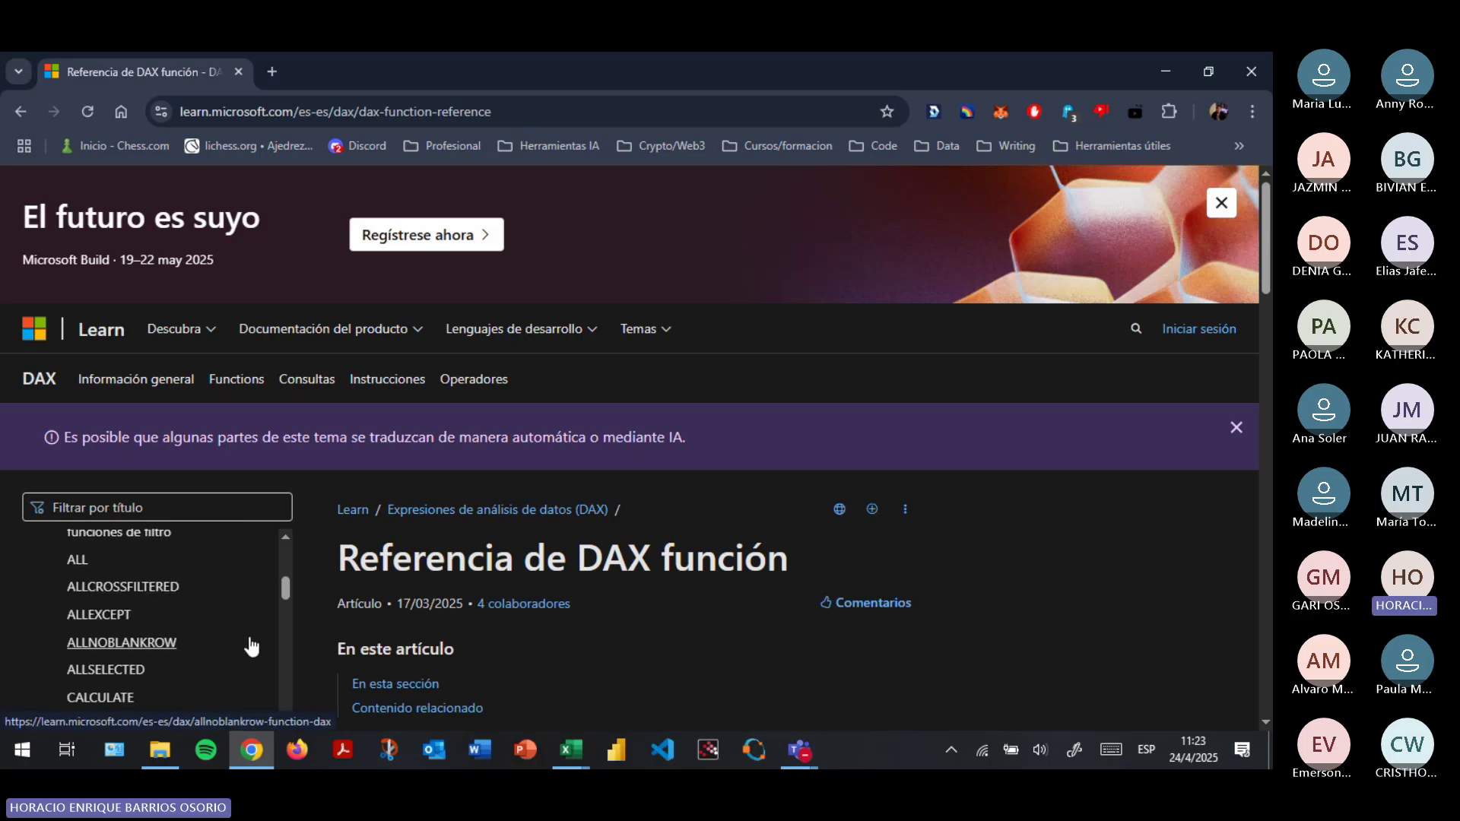
scroll(207, 637, "down", 1)
scroll(207, 637, "down", 6)
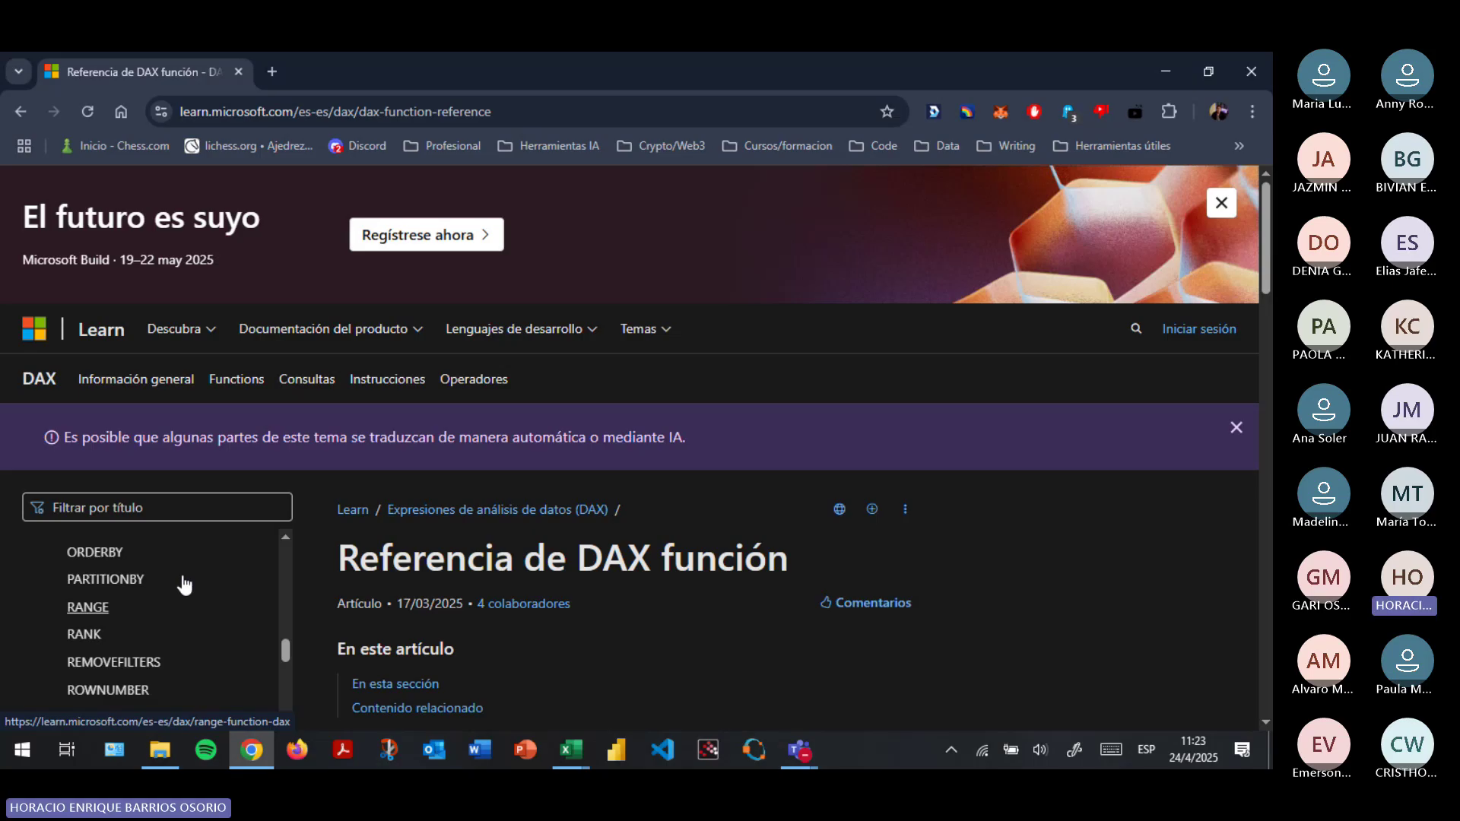
scroll(172, 609, "up", 2)
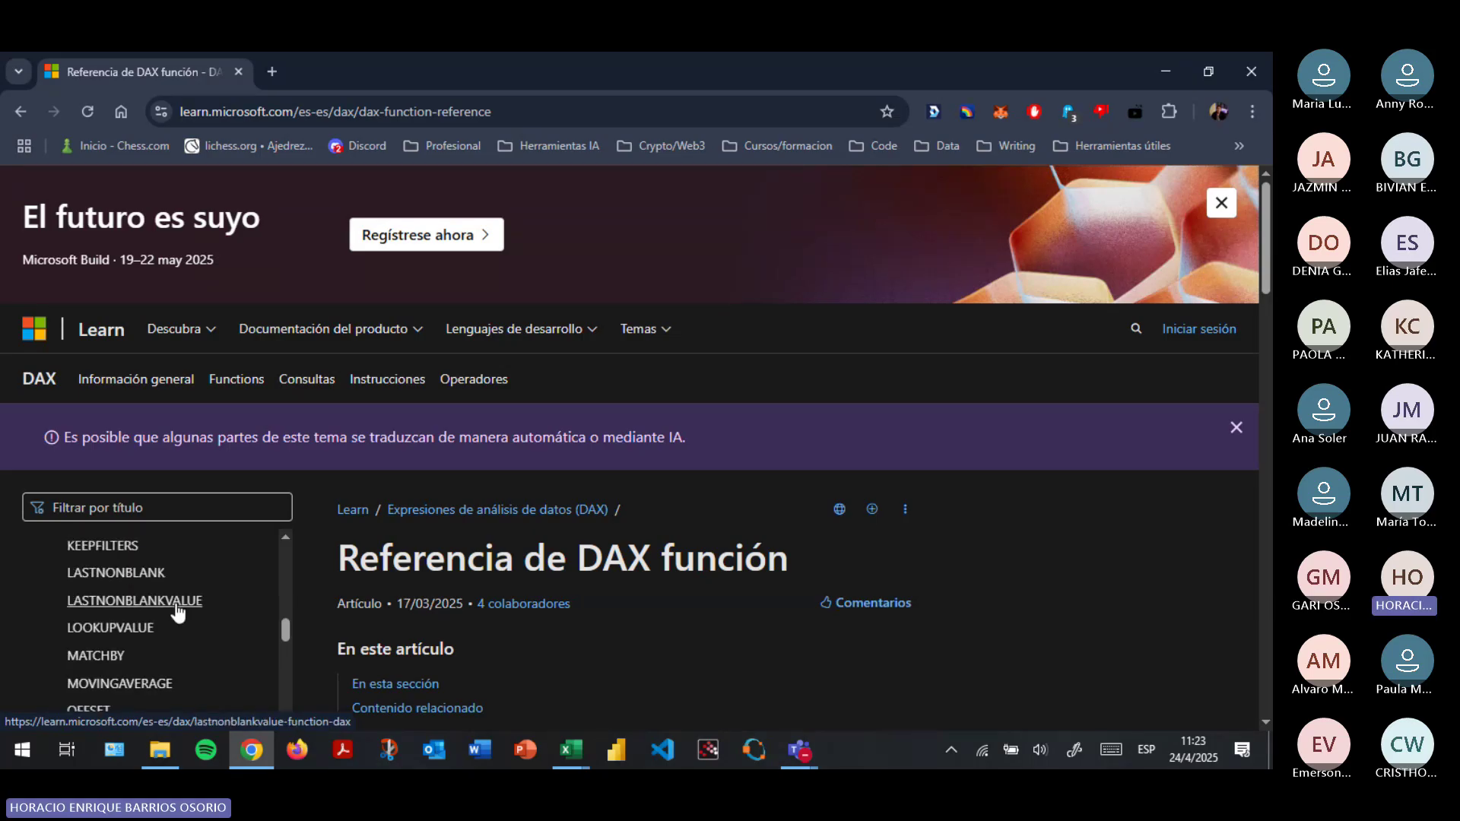
scroll(177, 608, "up", 1)
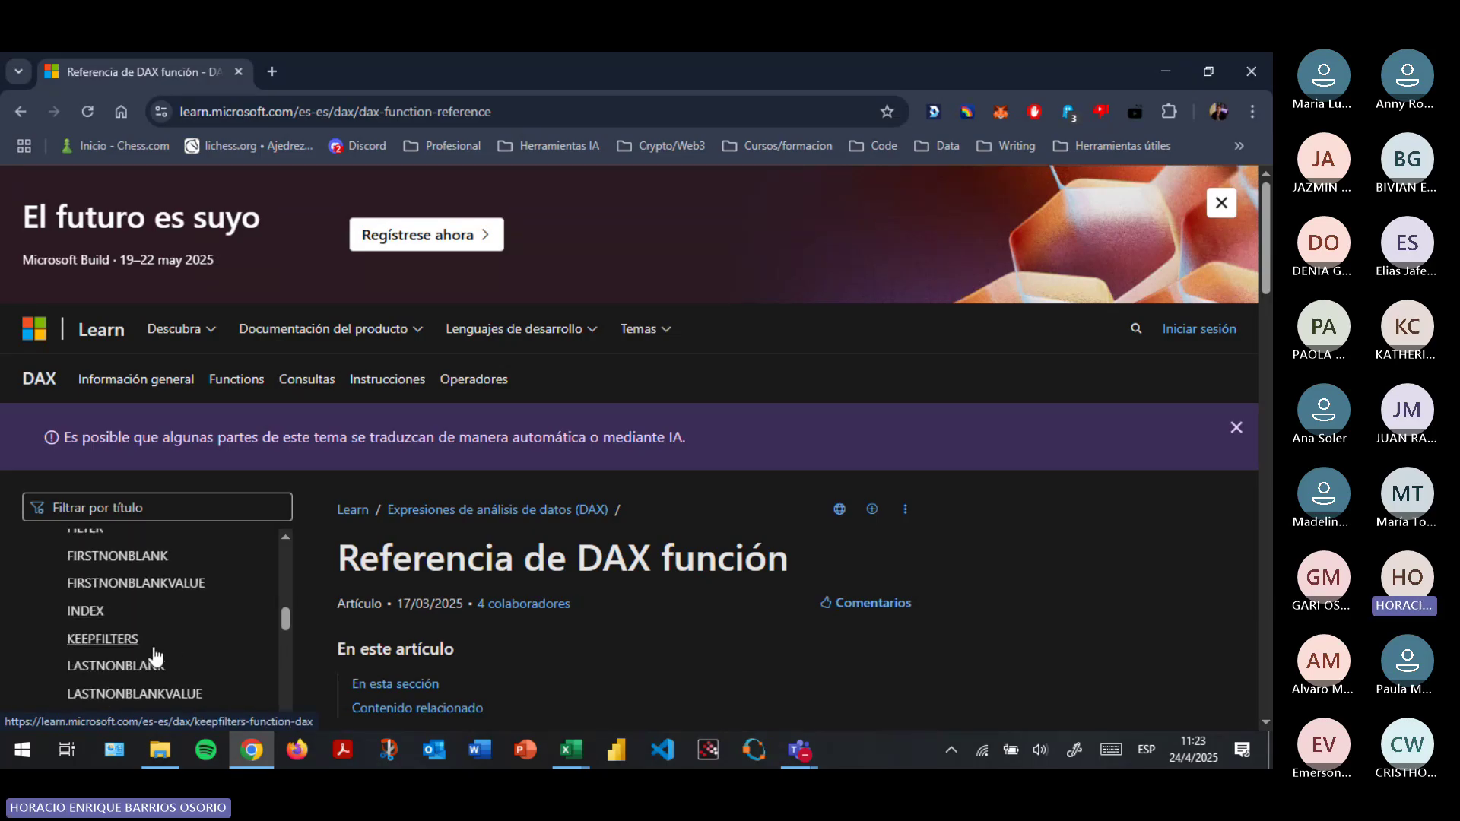
scroll(157, 621, "up", 1)
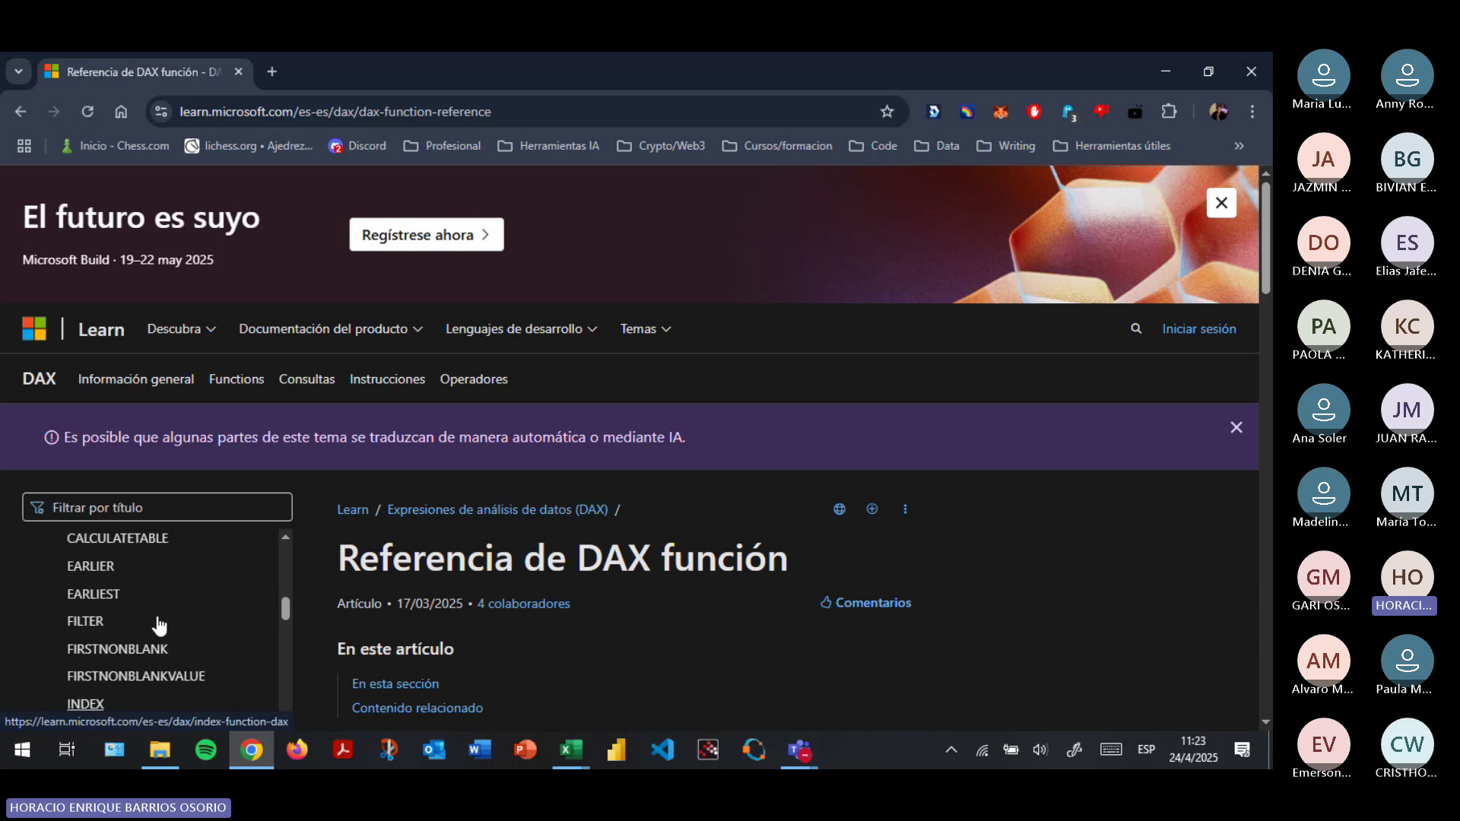
scroll(152, 629, "up", 2)
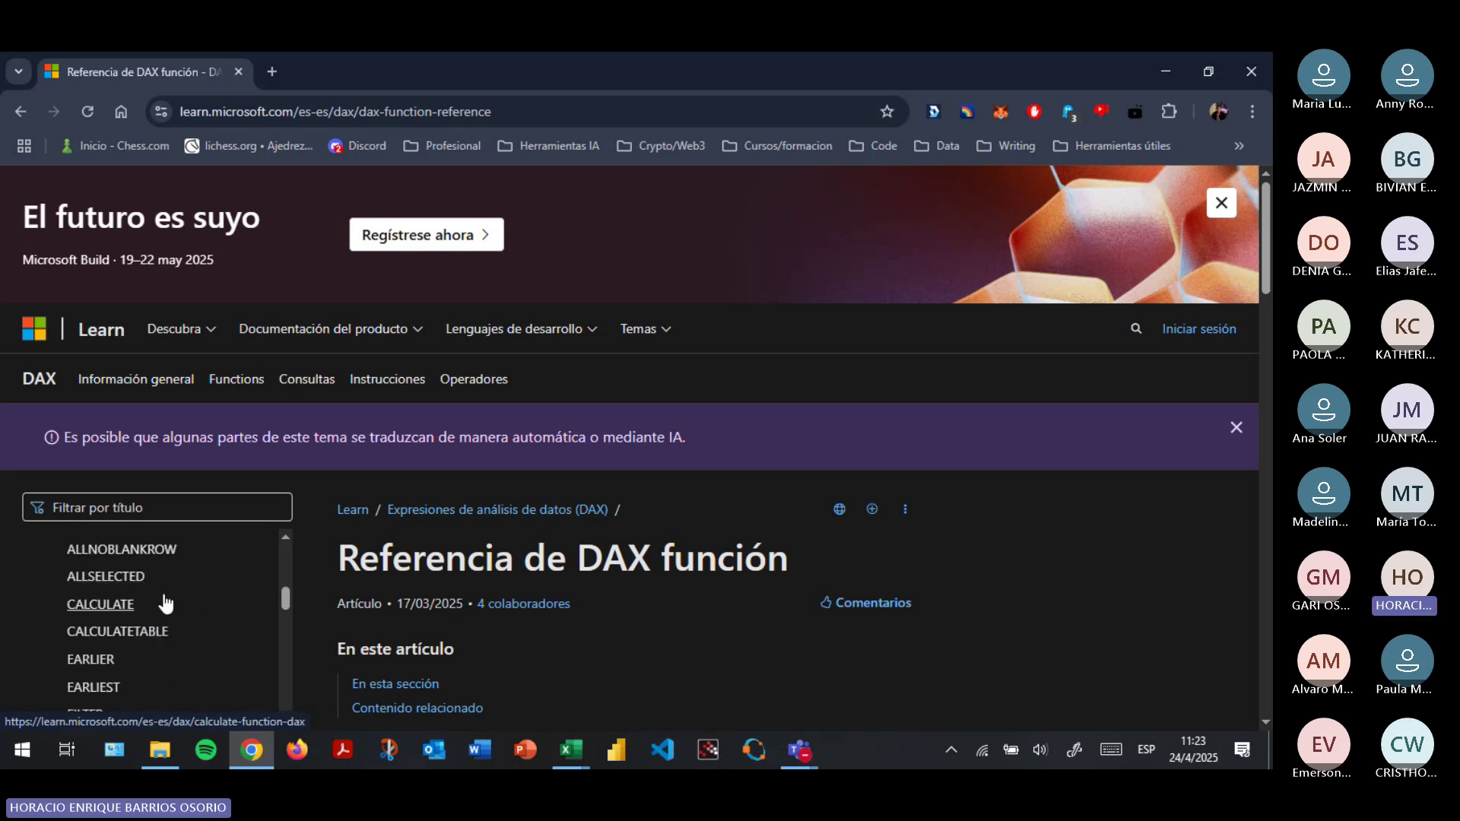
scroll(149, 602, "up", 4)
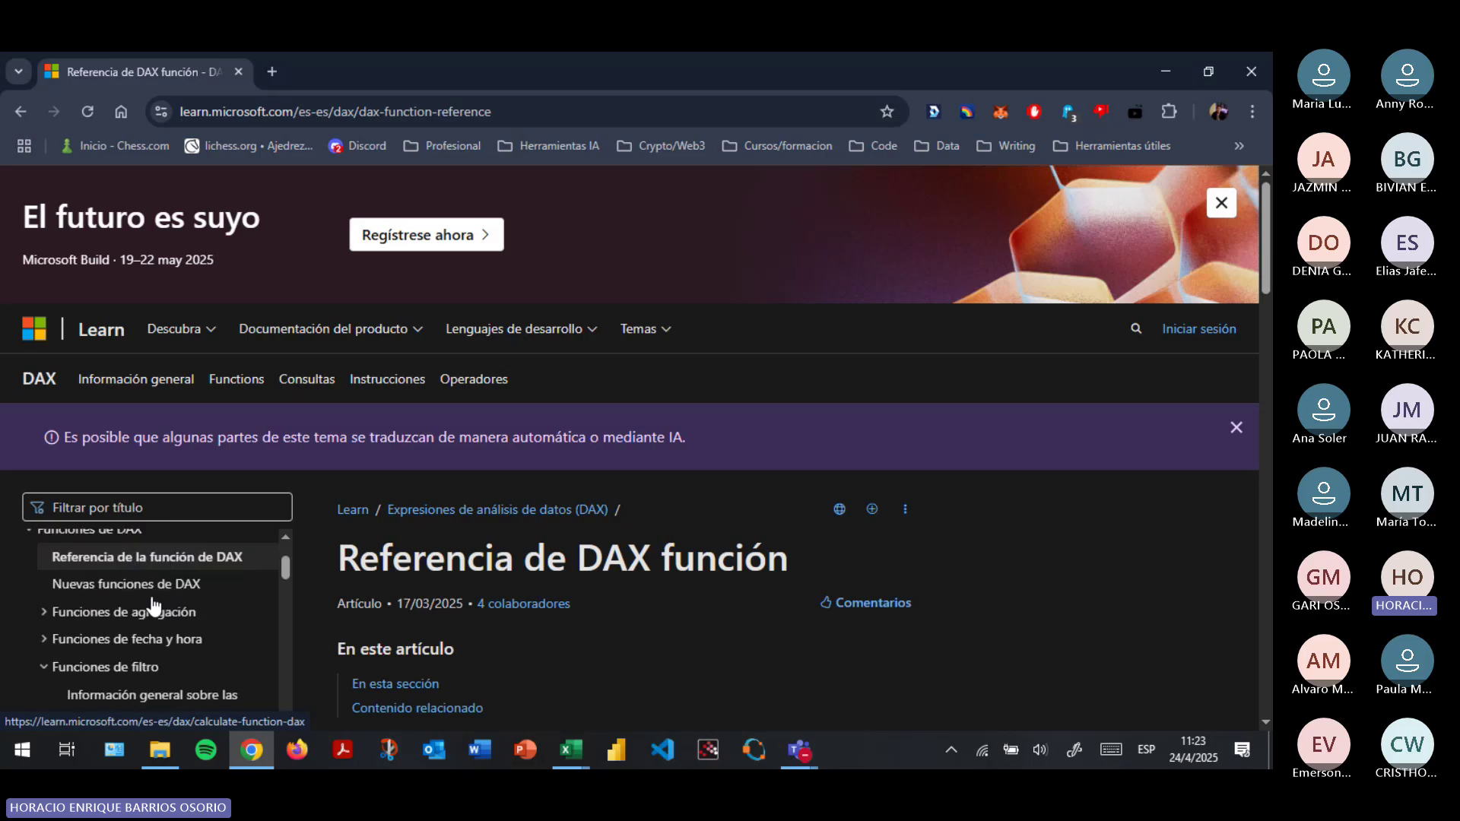
scroll(161, 603, "down", 1)
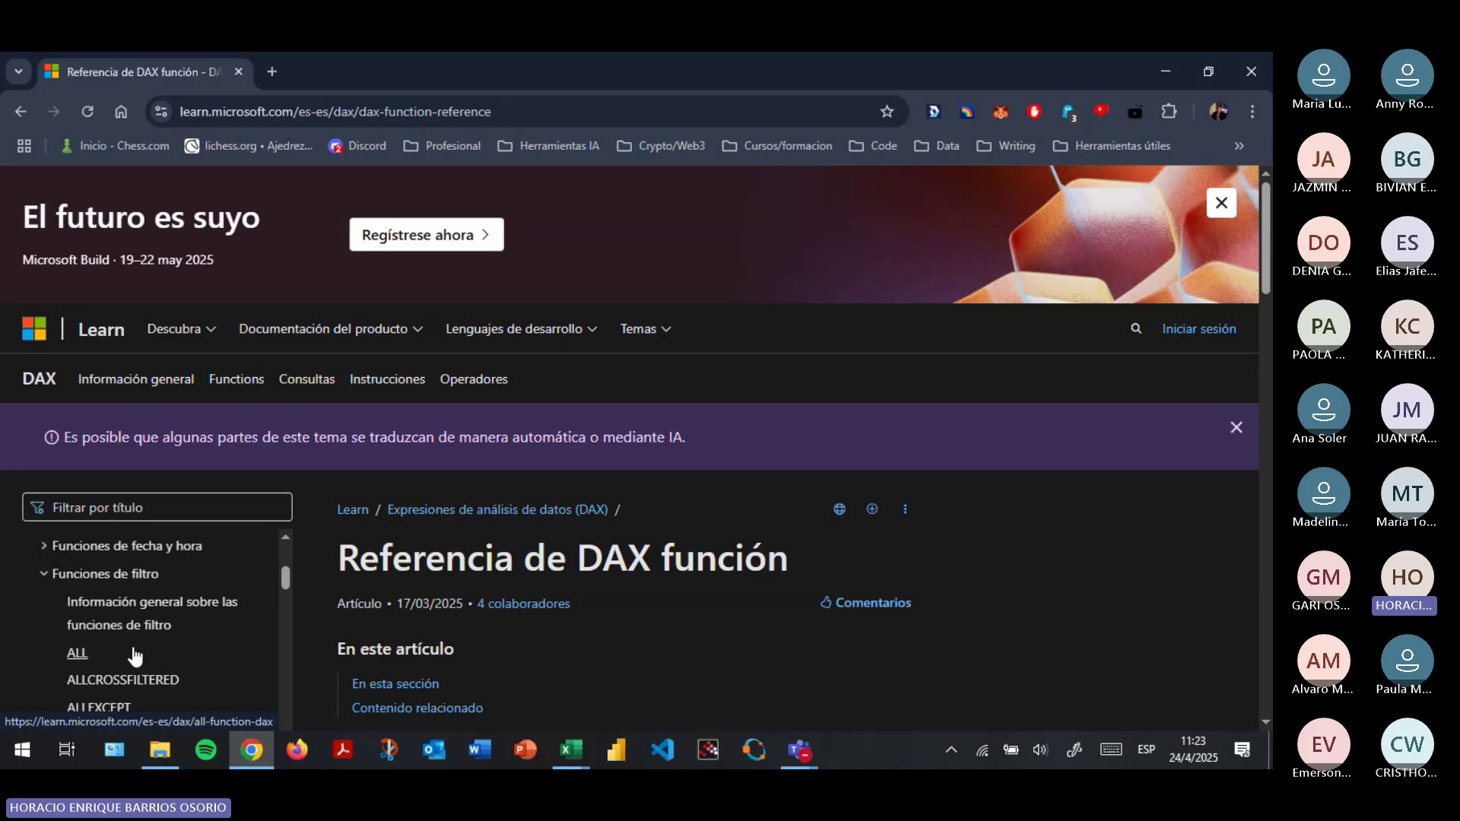
scroll(134, 654, "down", 1)
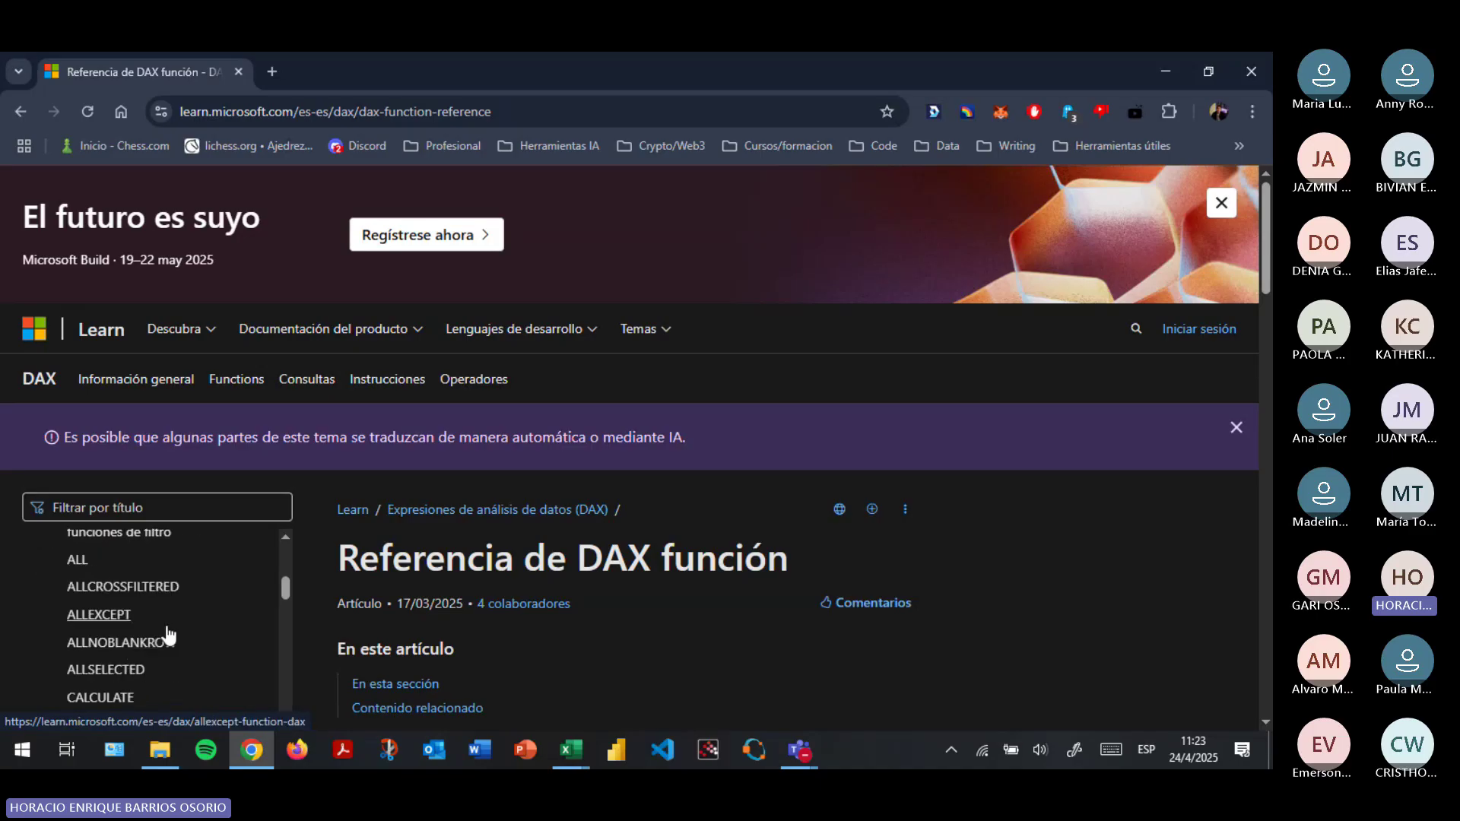
scroll(168, 635, "down", 1)
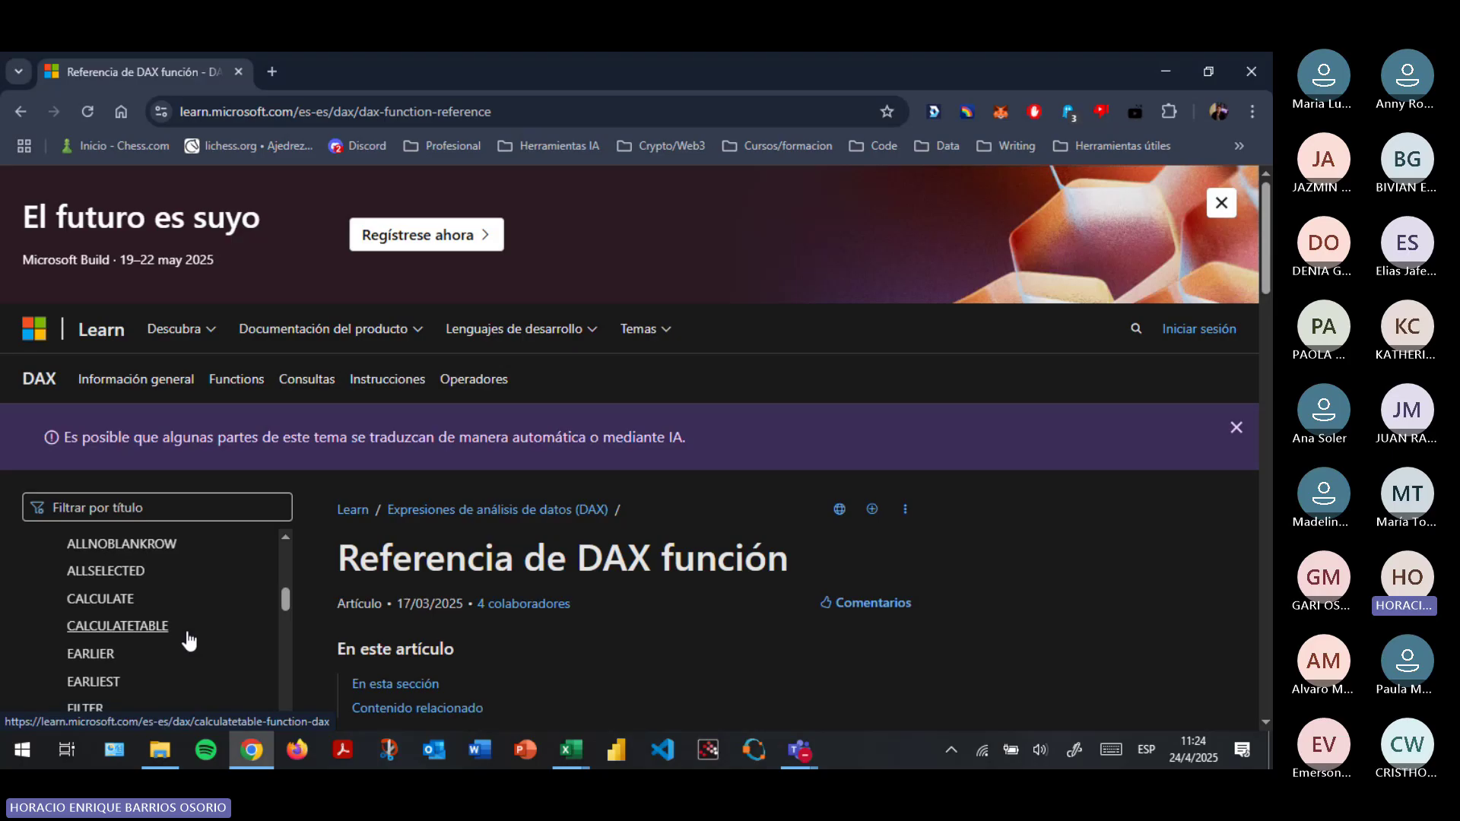
scroll(186, 640, "down", 1)
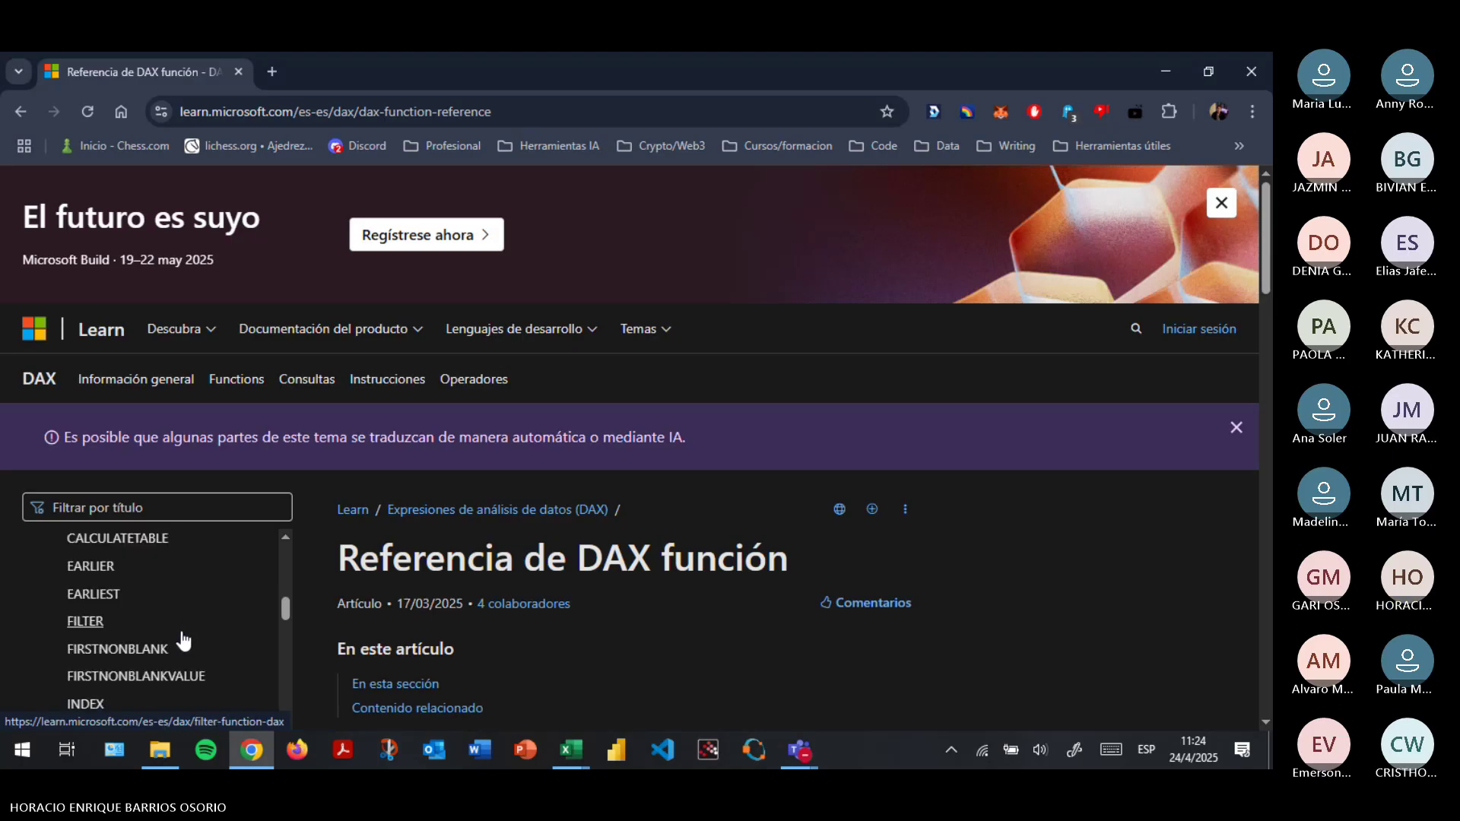
Open the FILTER function's reference article and read its syntax and parameters.
left_click(95, 622)
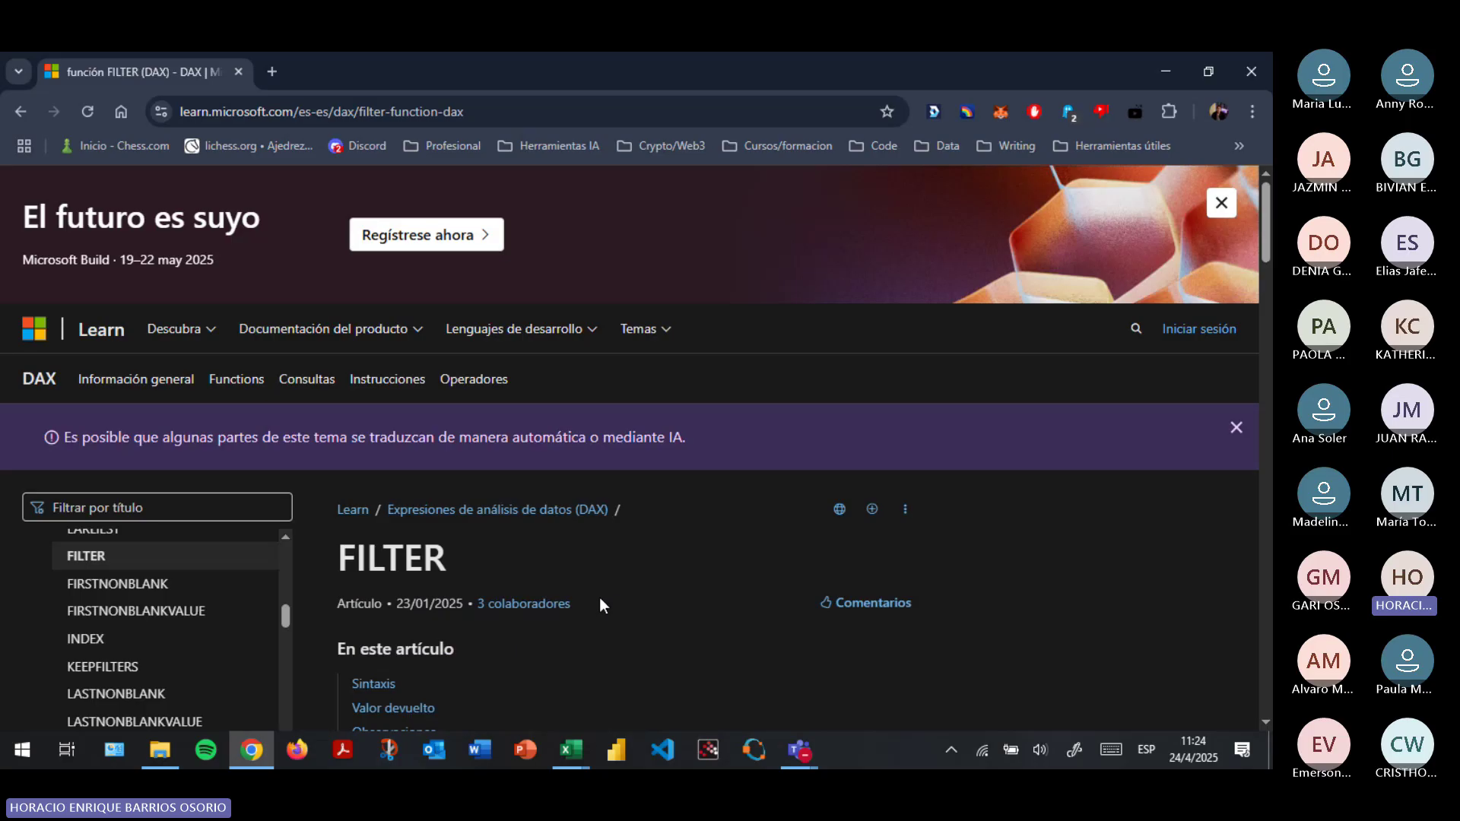
scroll(572, 603, "down", 6)
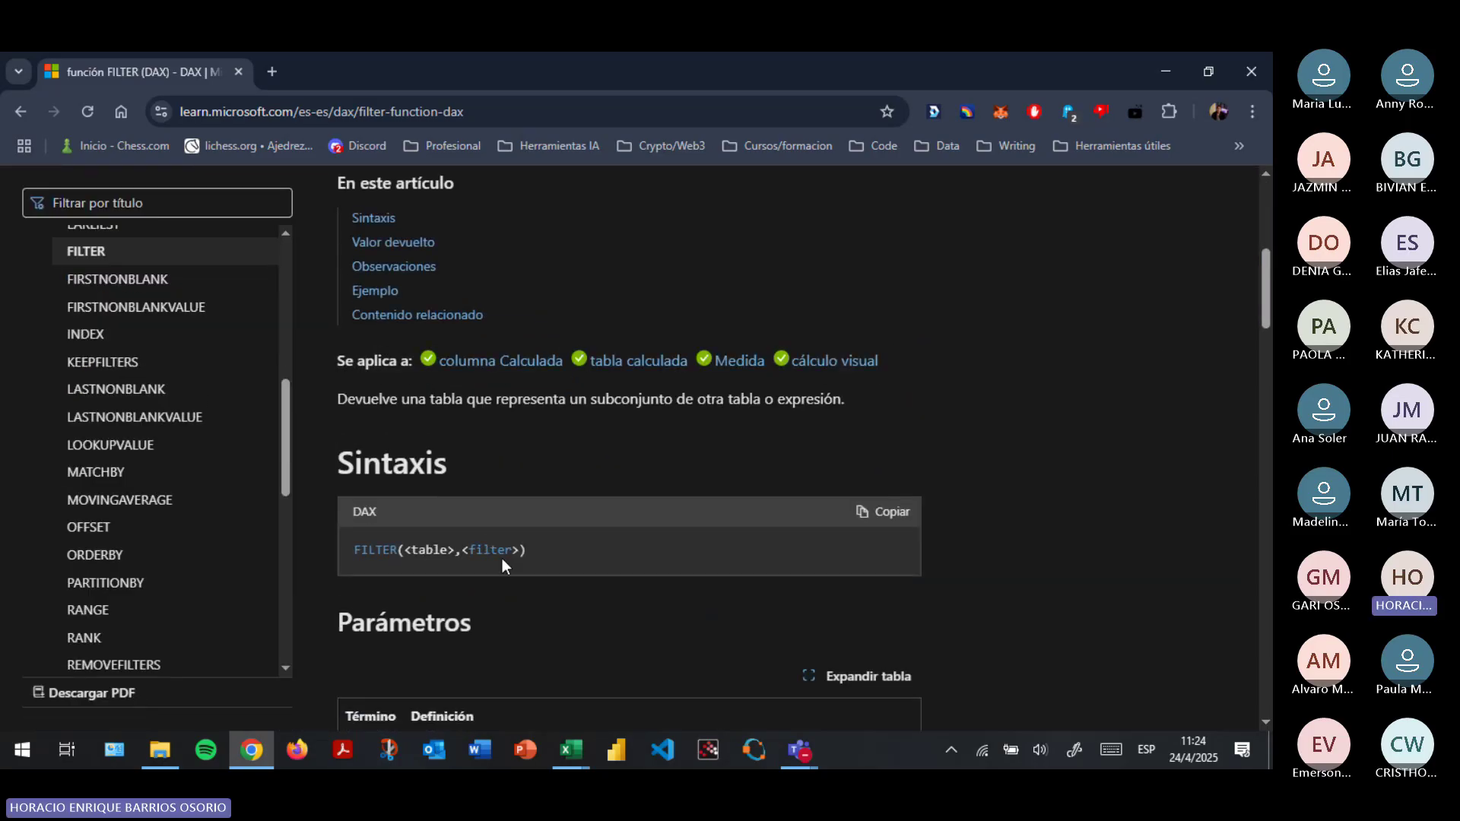
scroll(502, 564, "down", 3)
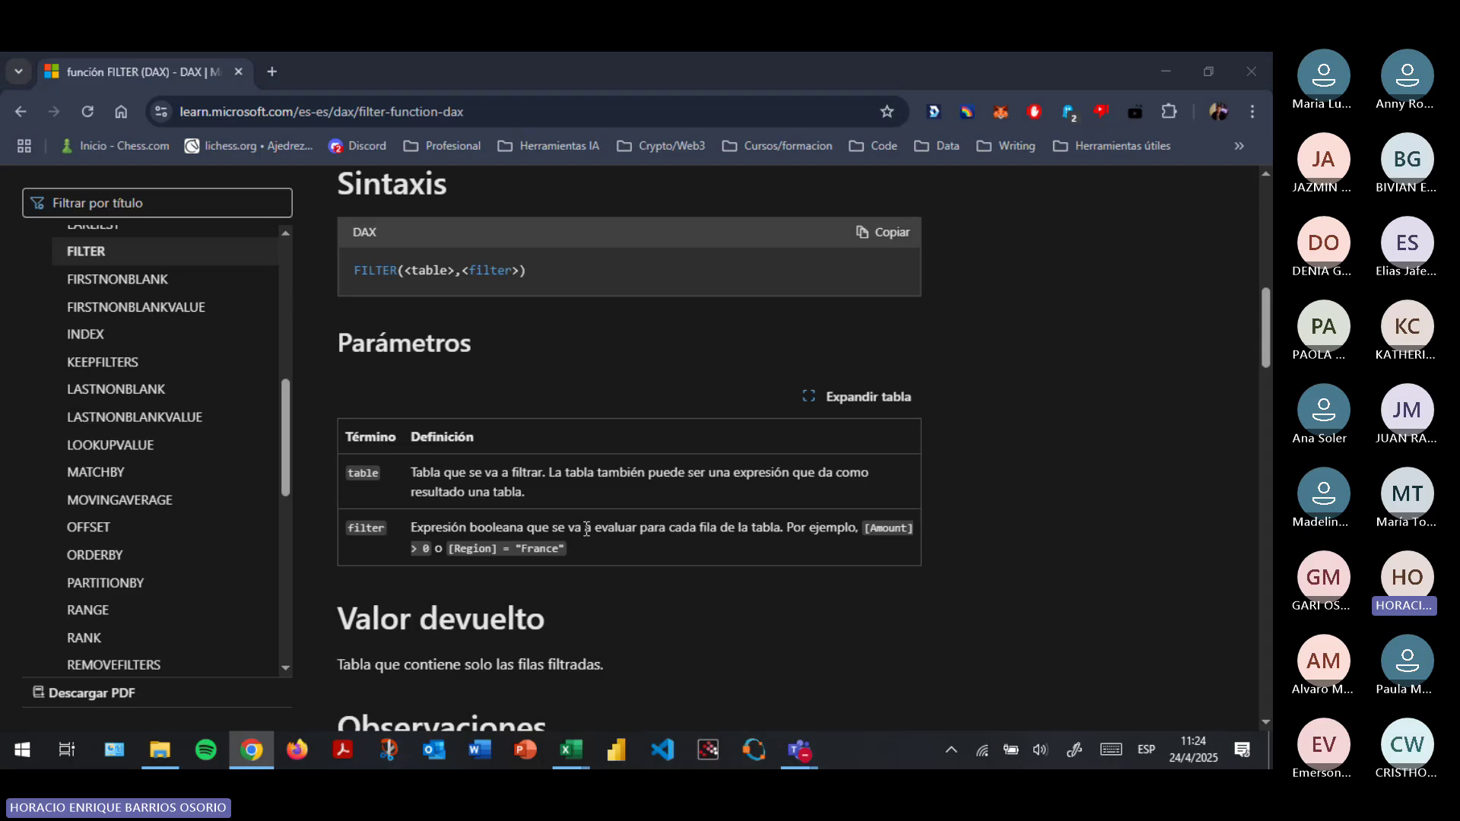
Switch back to Power Pivot and continue the País con pob. mínima formula with FILTER(Population;.
key("alt+Tab")
key("alt+Tab")
key("alt+Tab")
key("Tab")
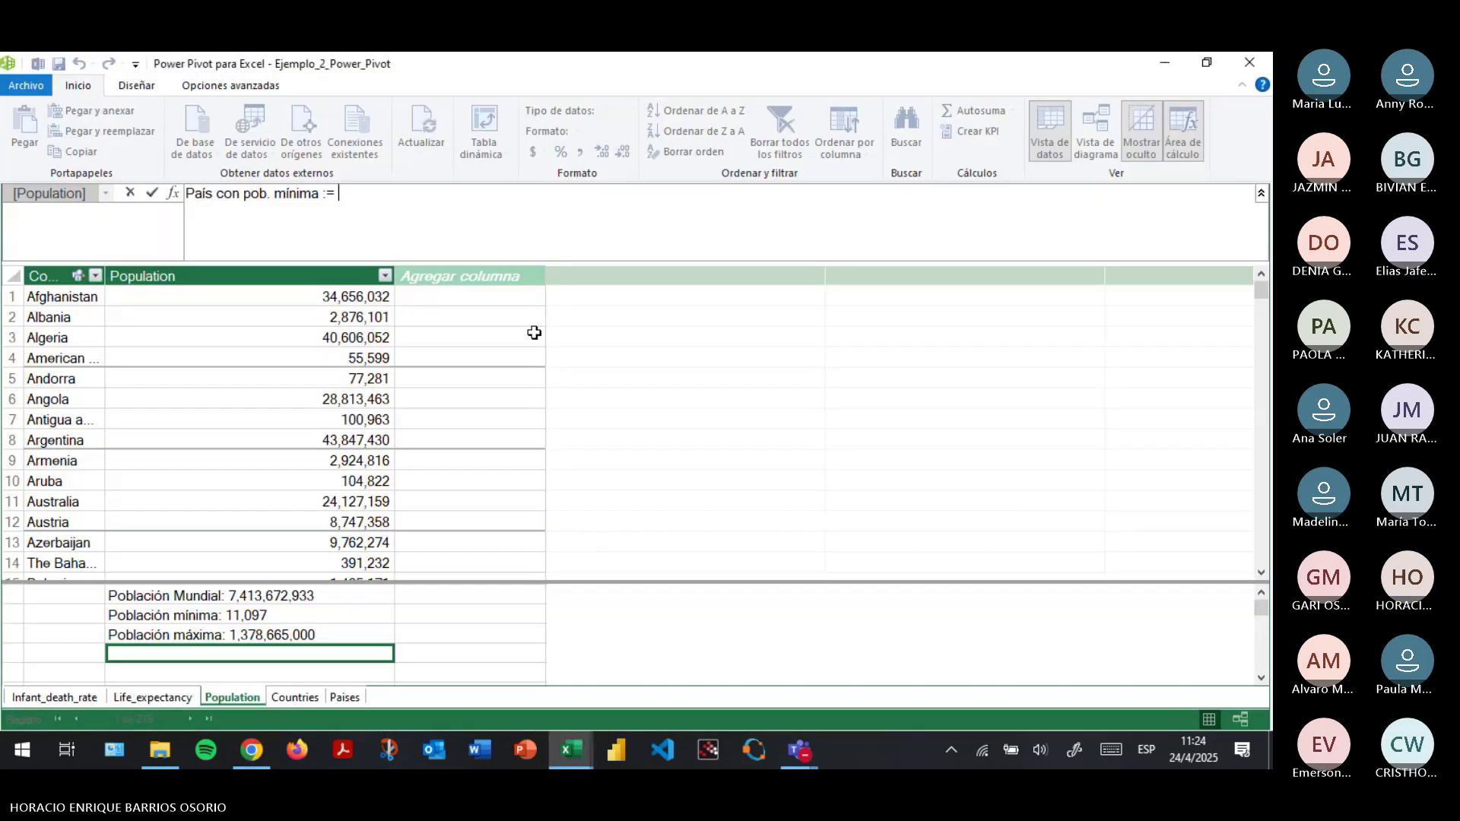
type("Fil")
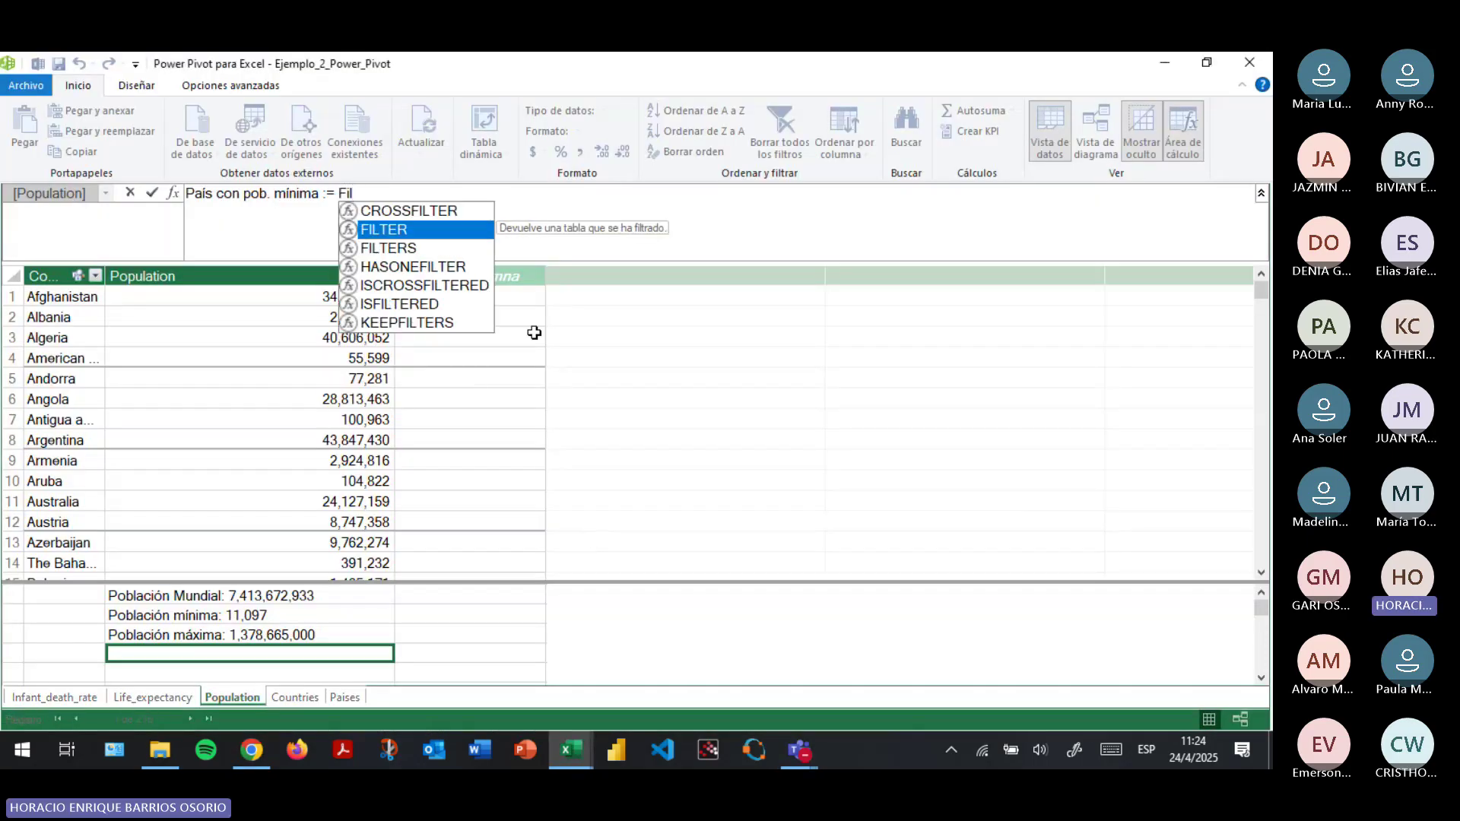
key("Tab")
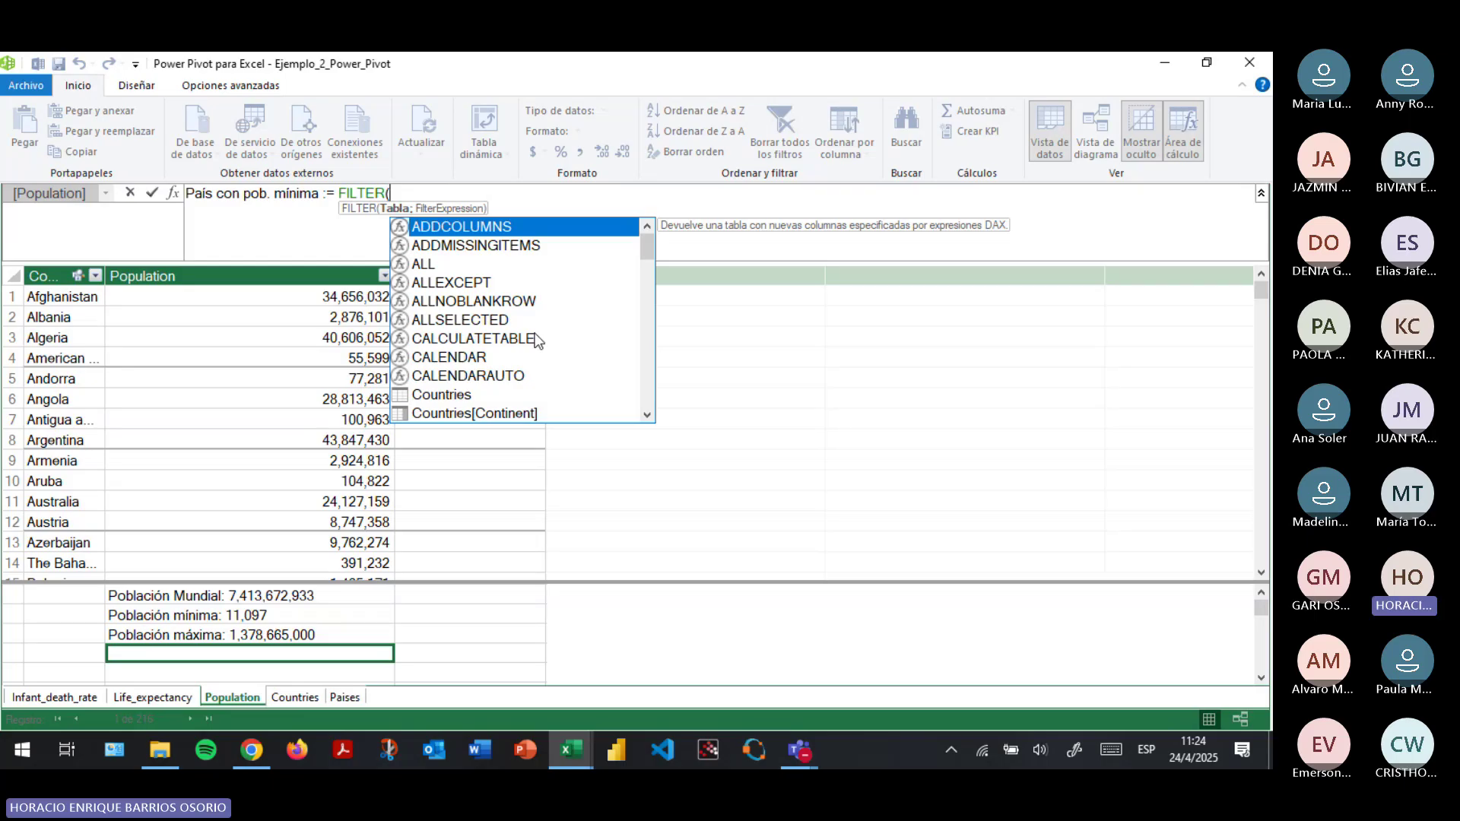
type("pop")
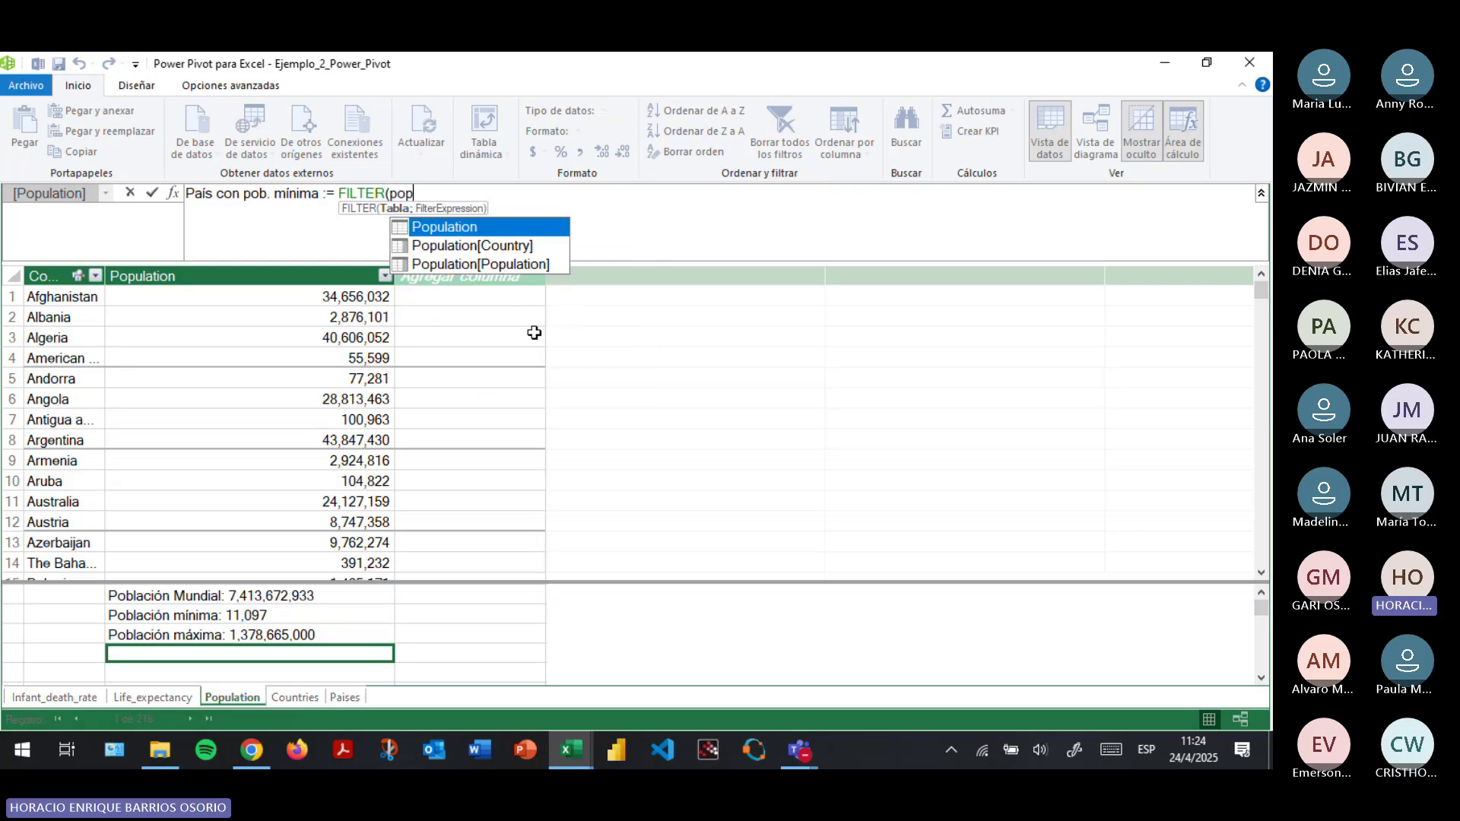
key("Tab")
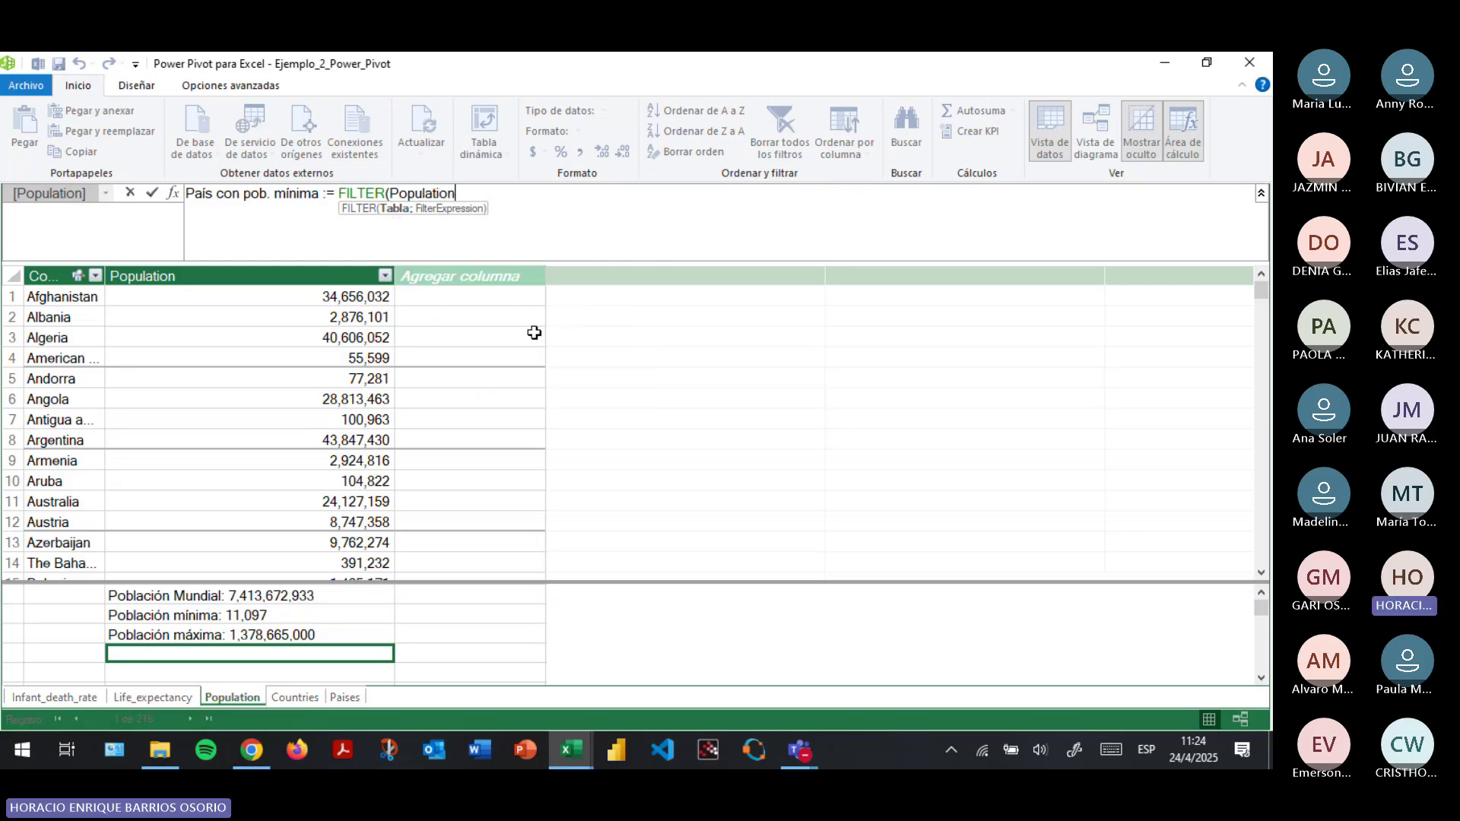
type(";")
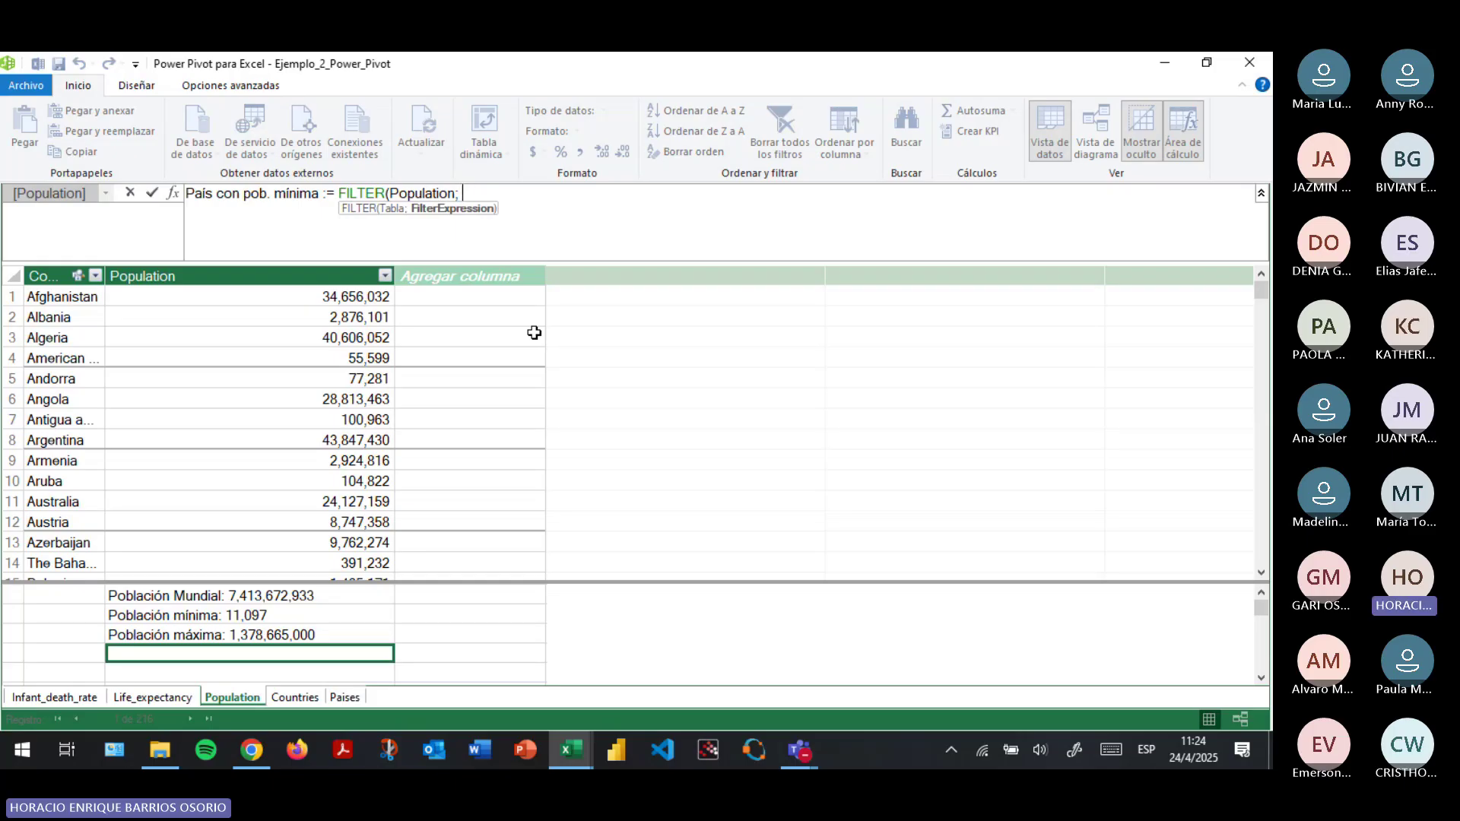
Insert the Population[Population] column as the start of the FILTER expression in the País con pob. mínima formula.
type("pop")
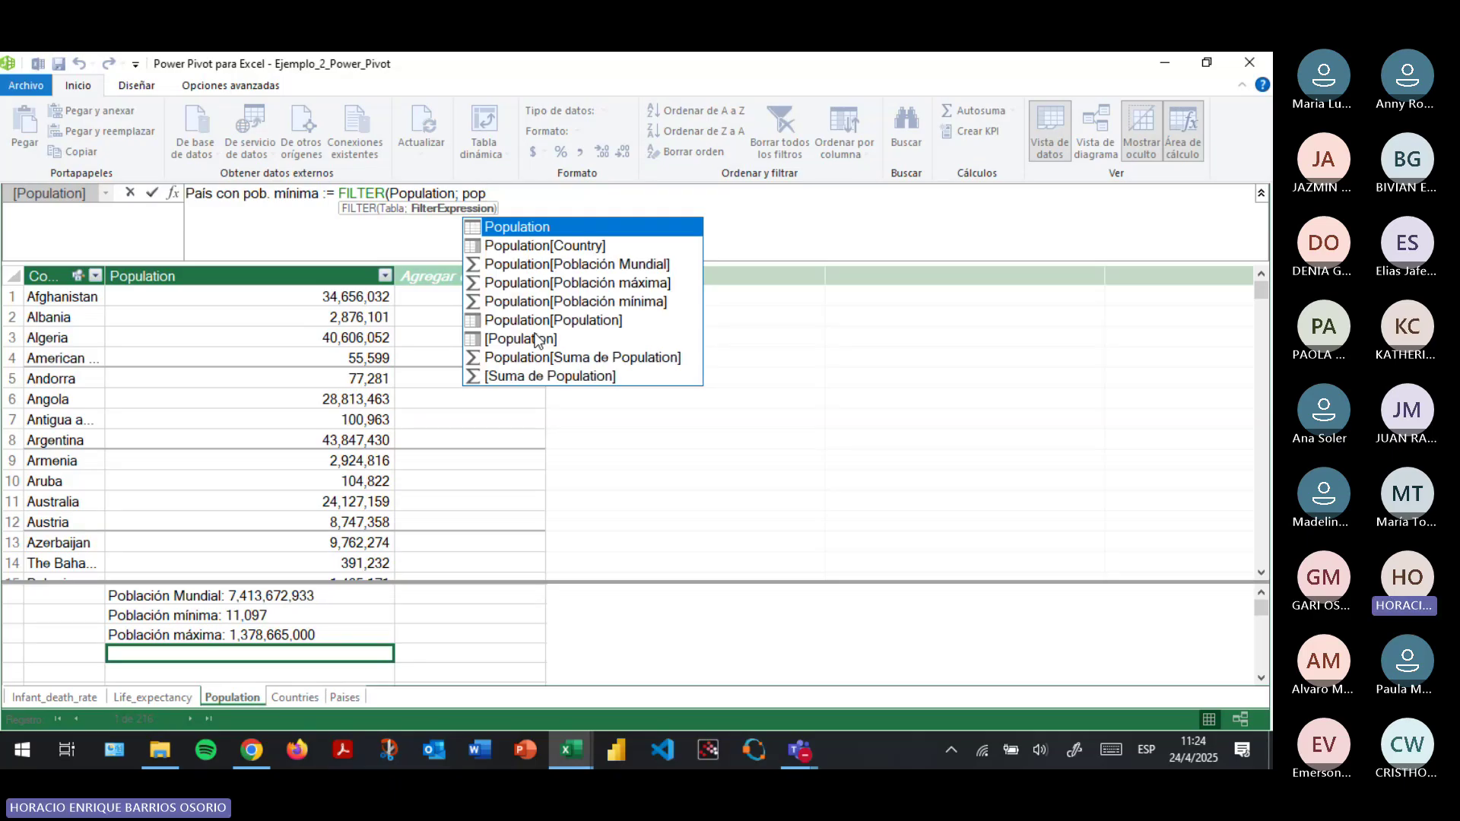
key("Down")
key("Down")
key("Down")
key("Down")
key("Down")
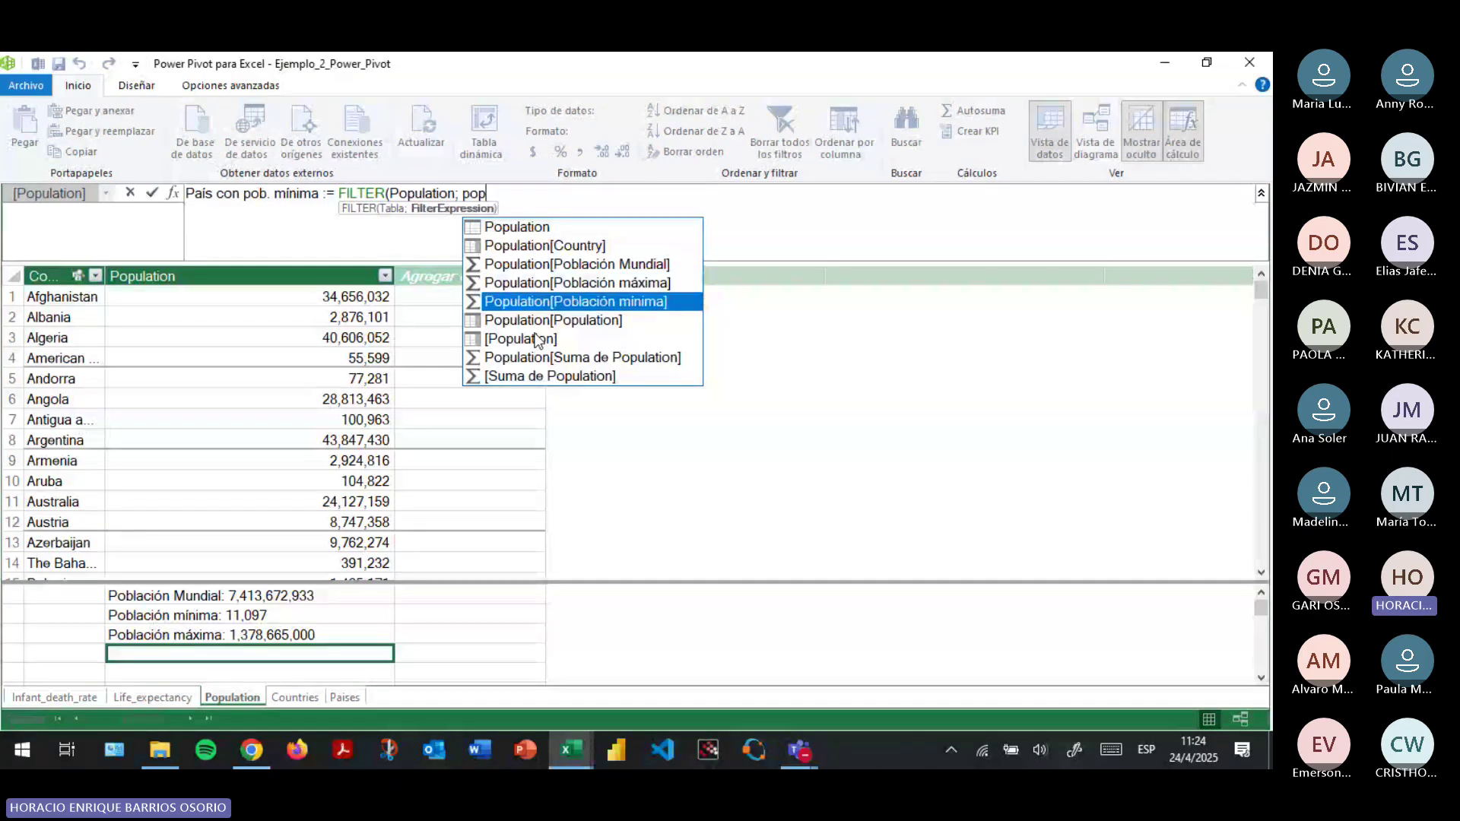
key("Tab")
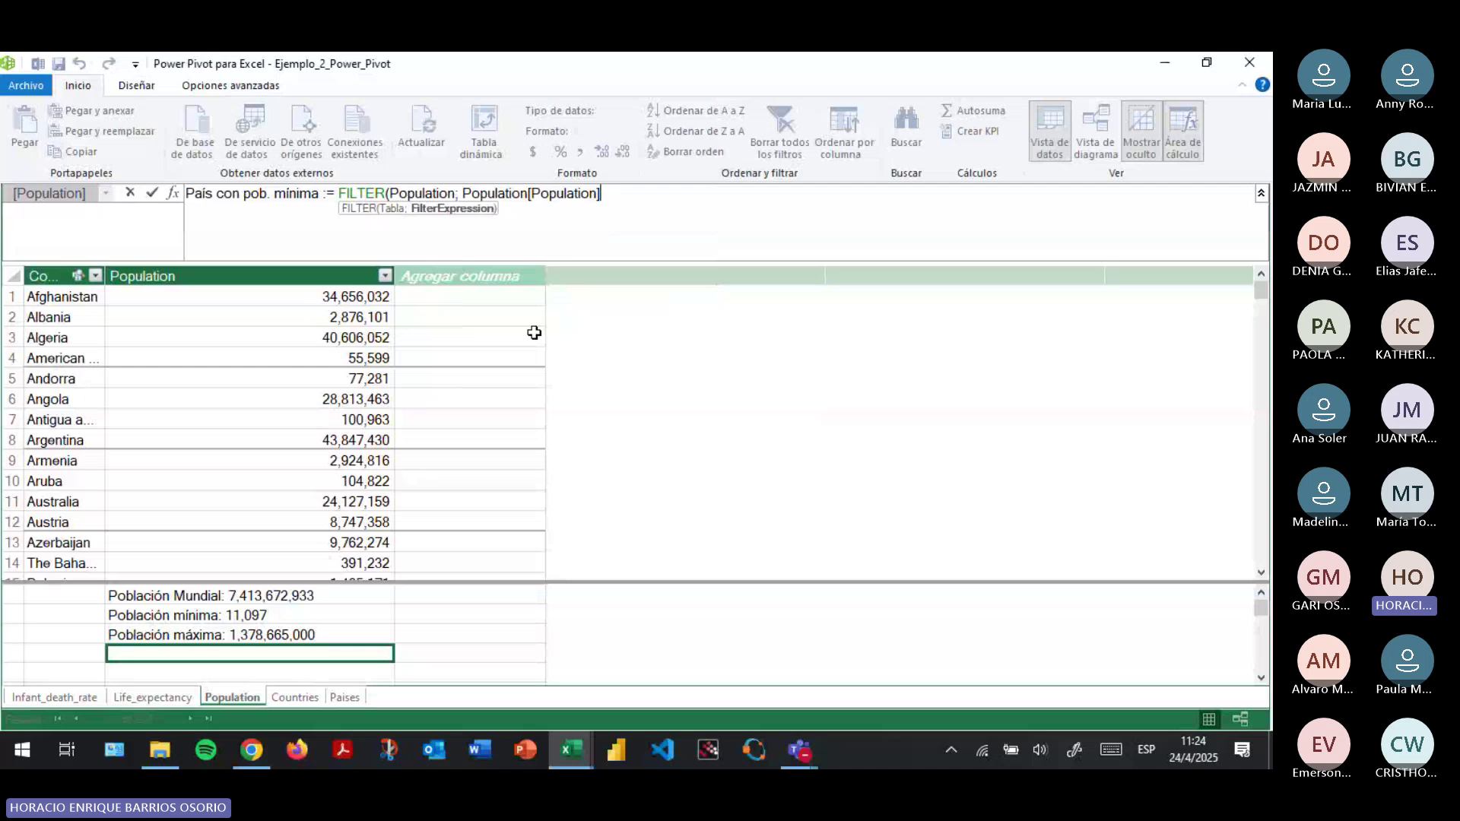
Complete the filter condition by comparing the column for equality with MIN(Population[Population]).
type("= ")
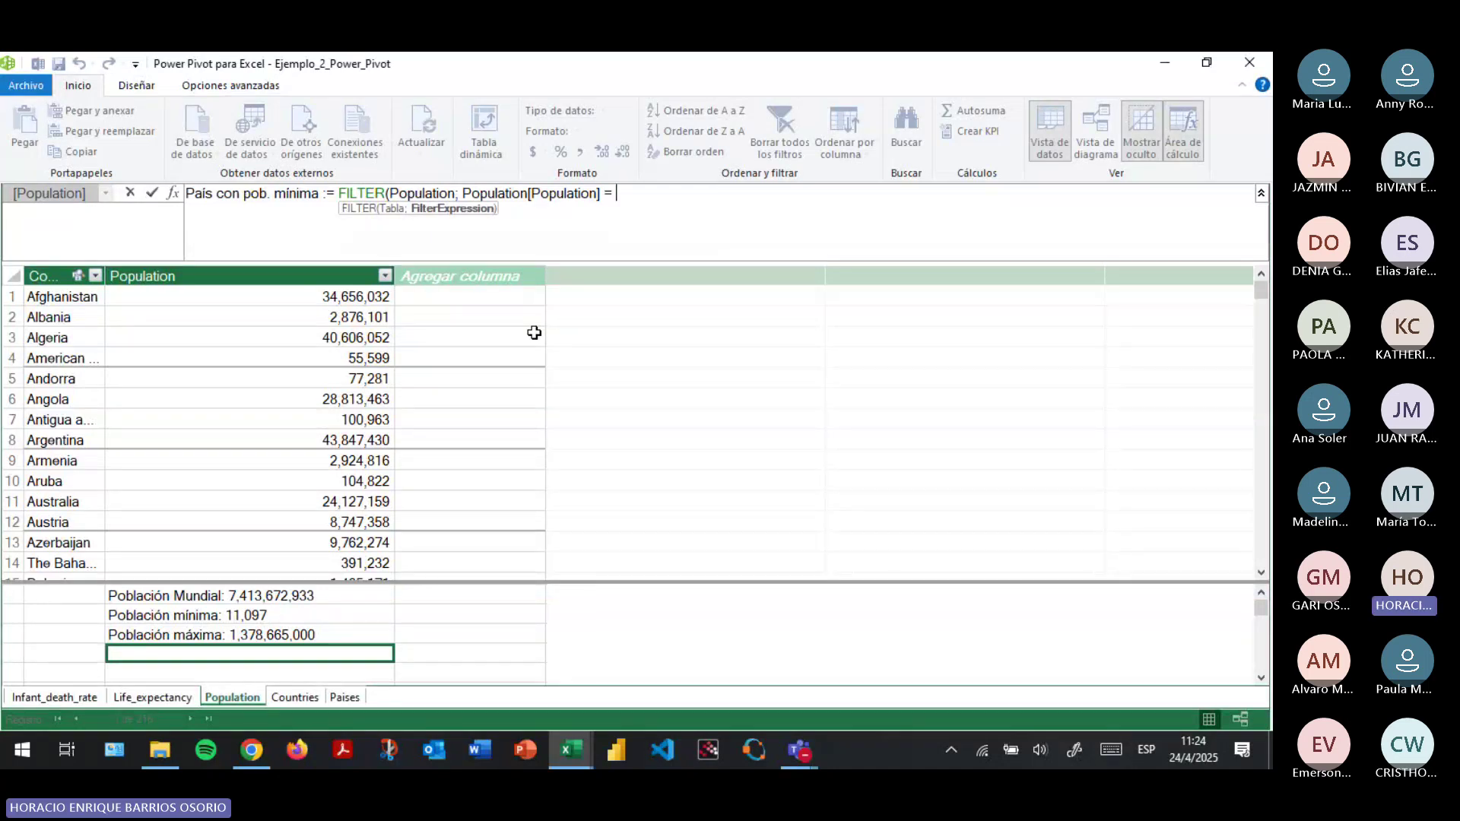
type("MIN(")
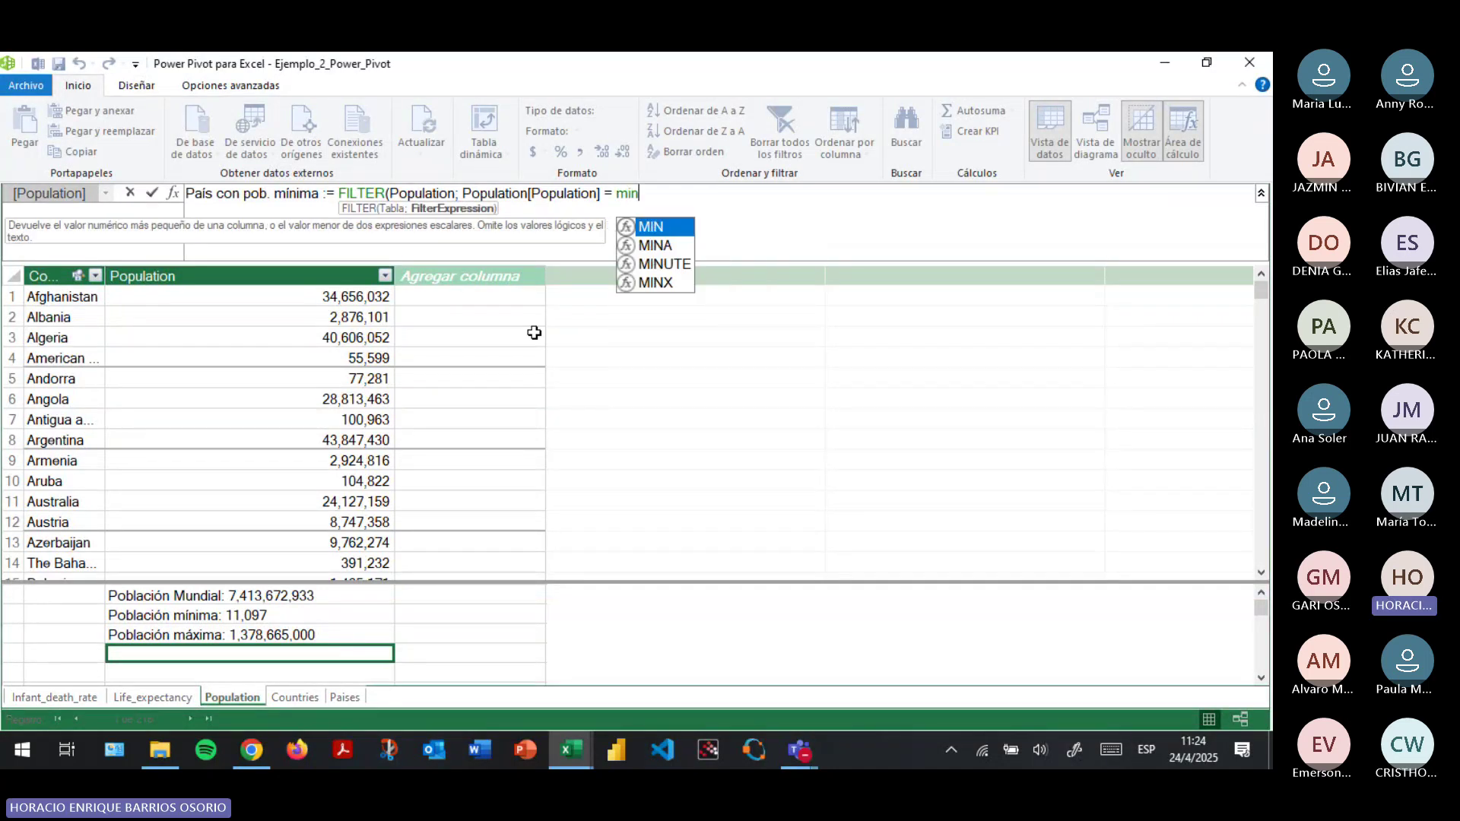
type("popu")
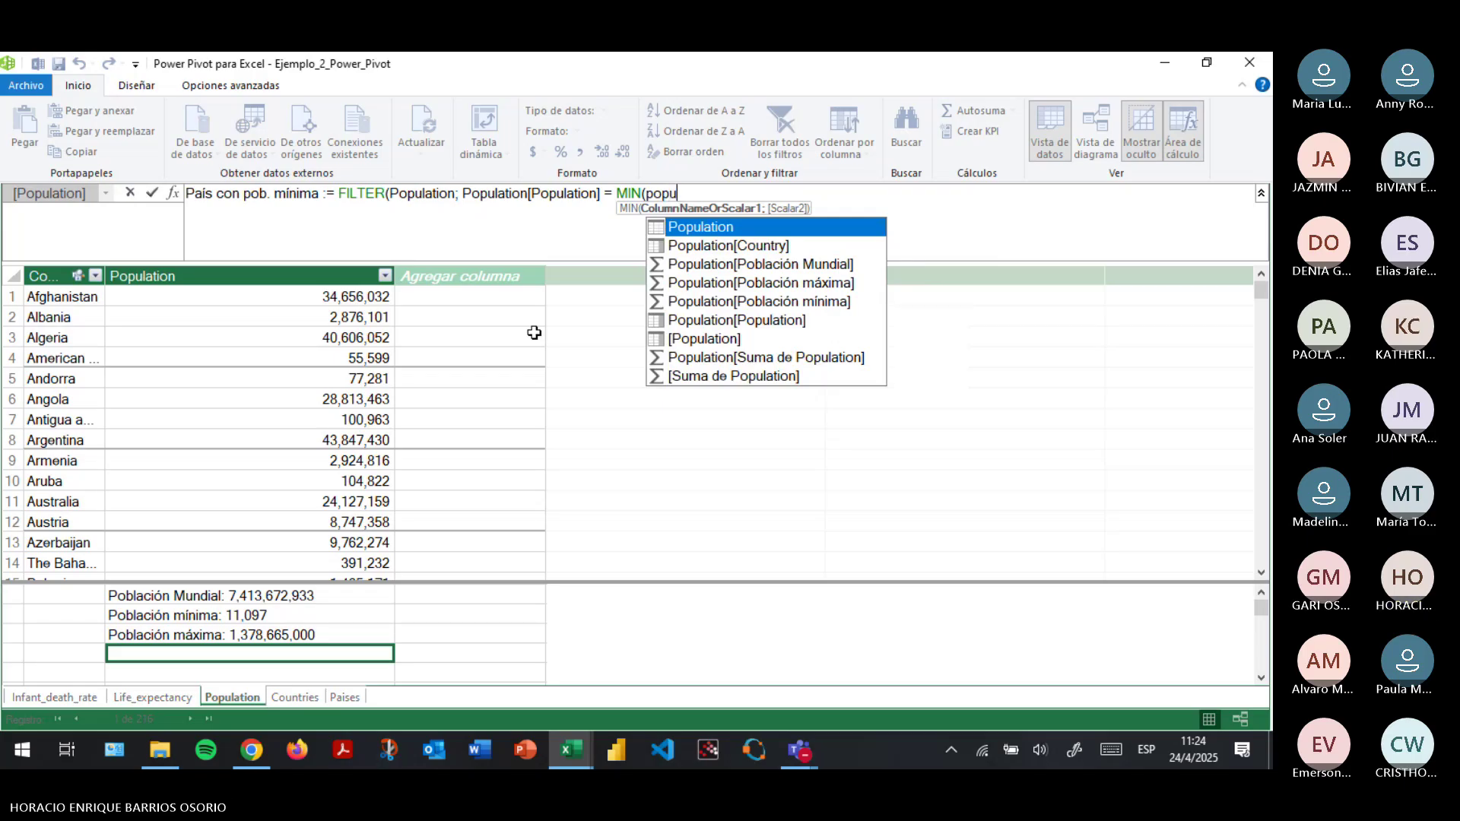
key("Down")
key("Down")
key("Down")
key("Down")
key("Down")
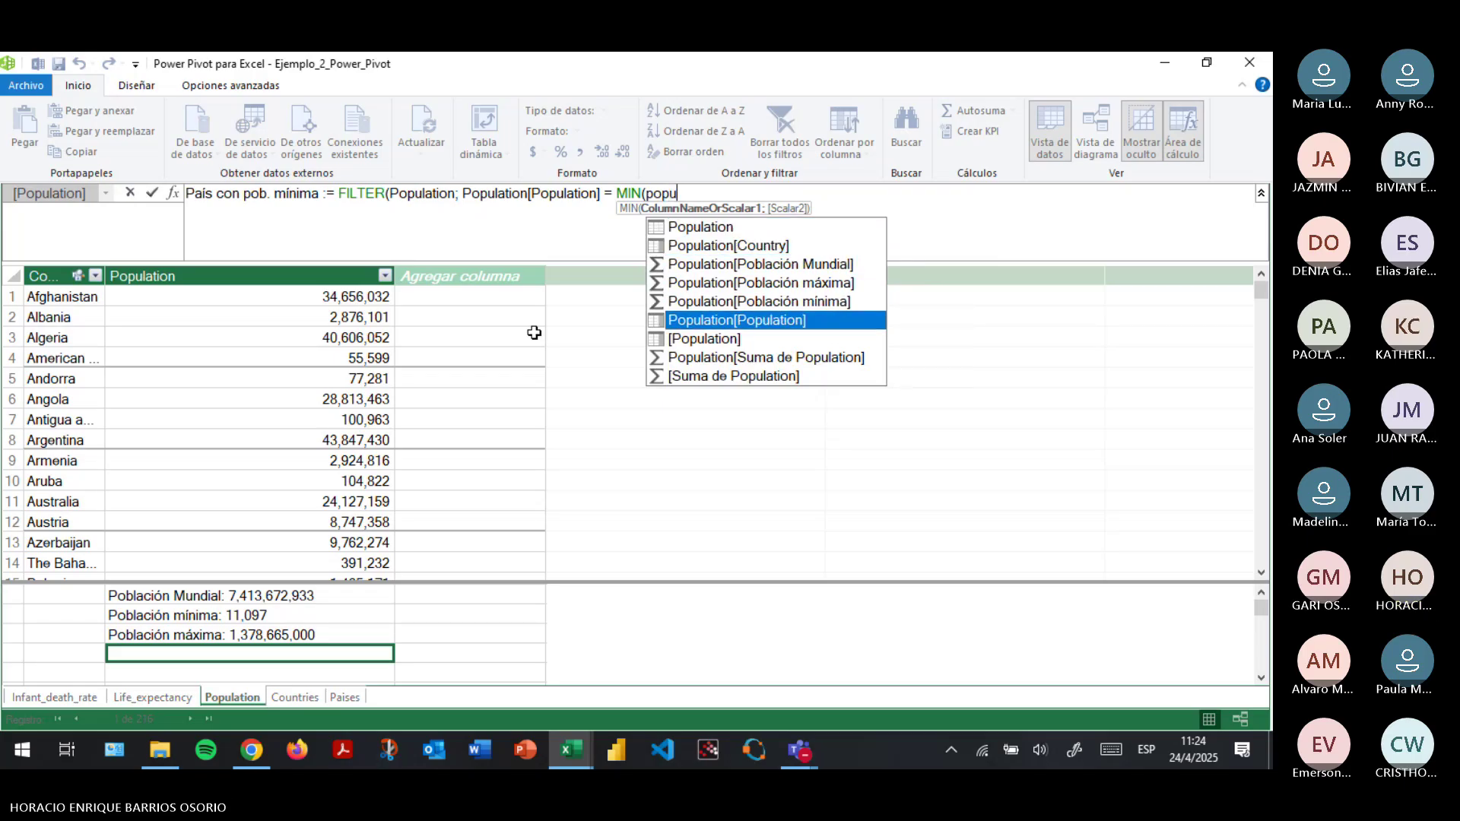
key("Tab")
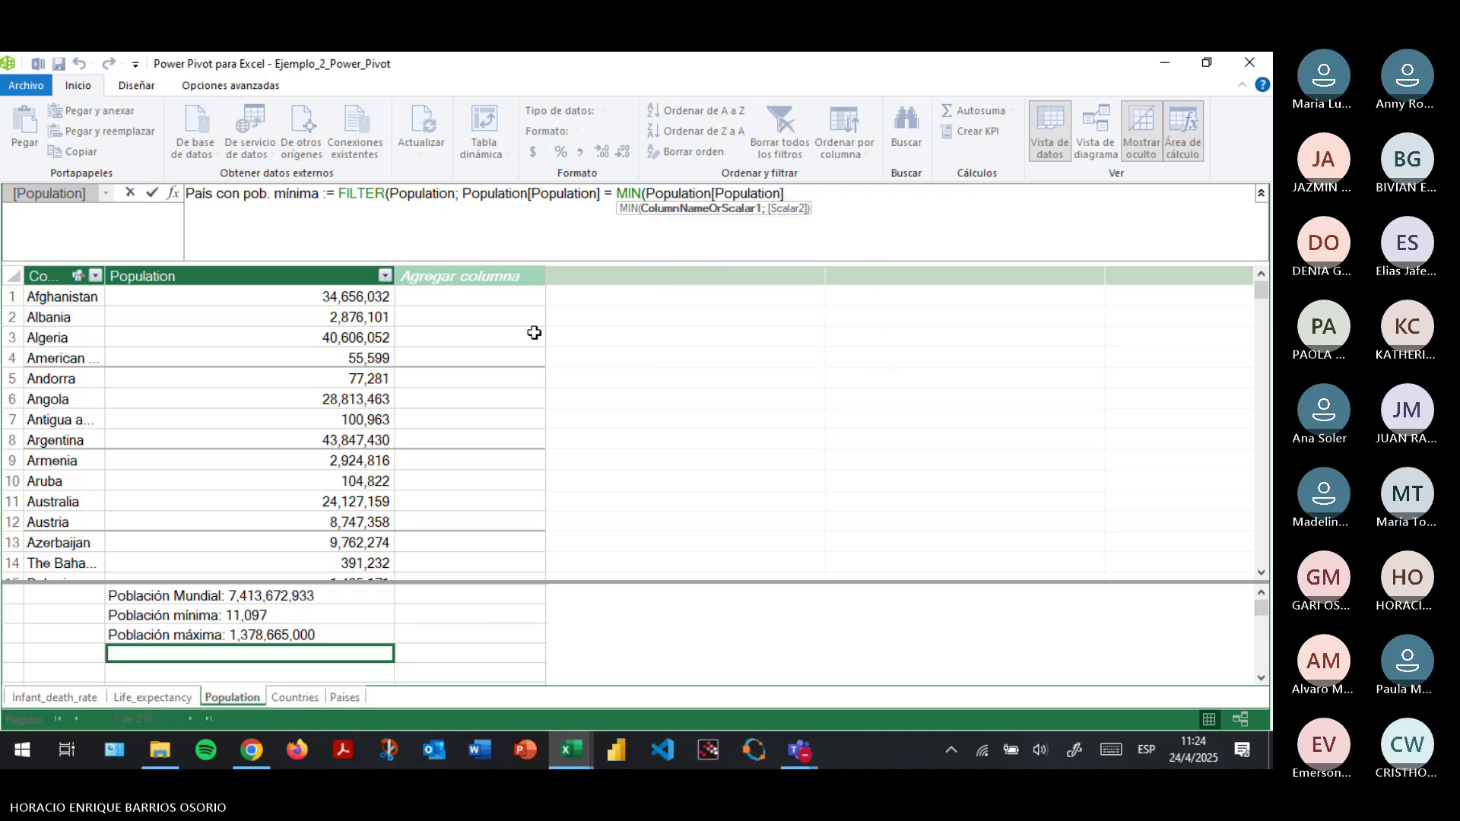
type(")")
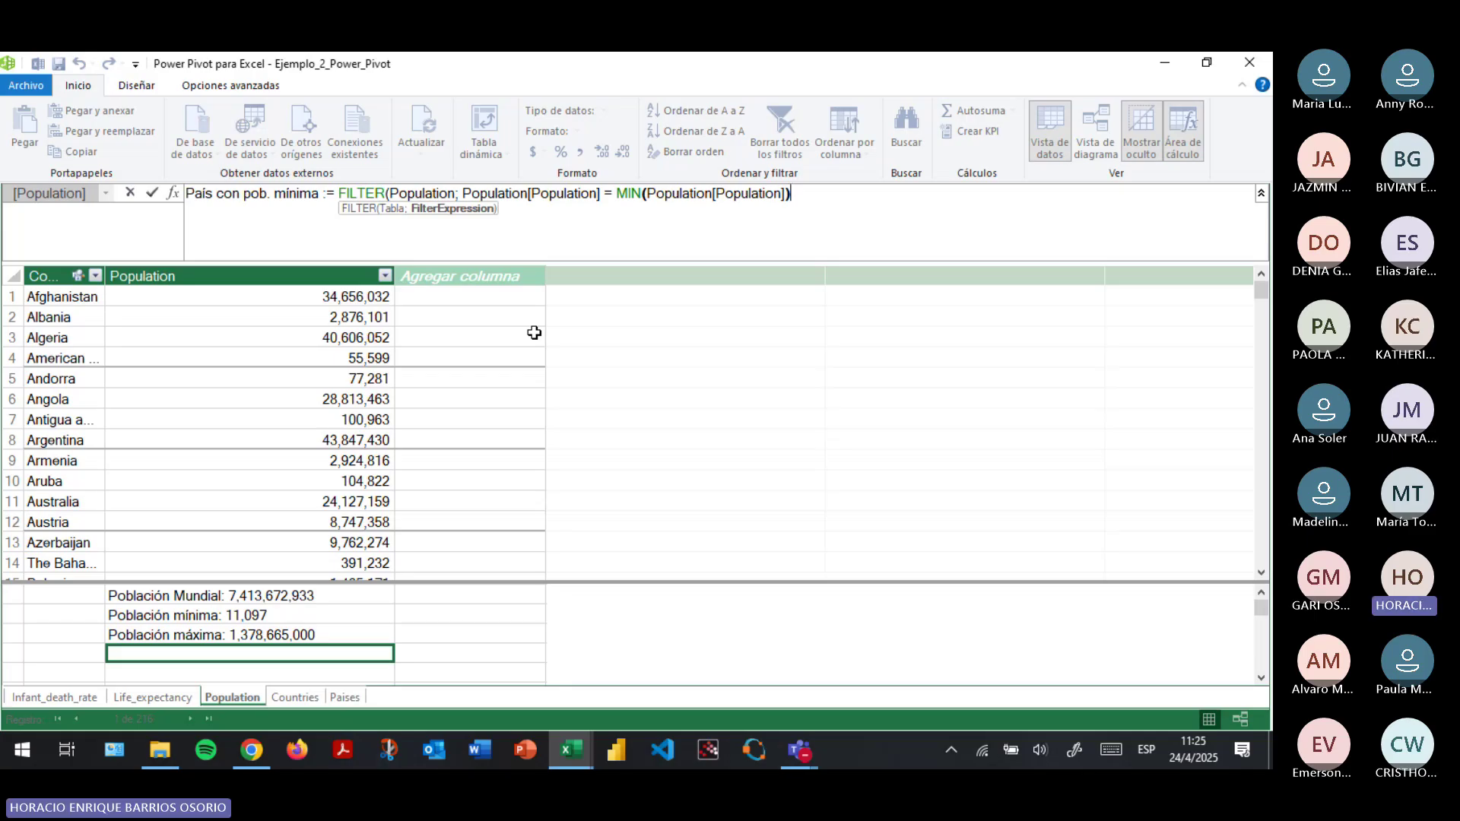
Check FILTER's return value in the Chrome article, then return to Power Pivot and delete the FILTER expression after País con pob. mínima :=.
key("alt+Tab")
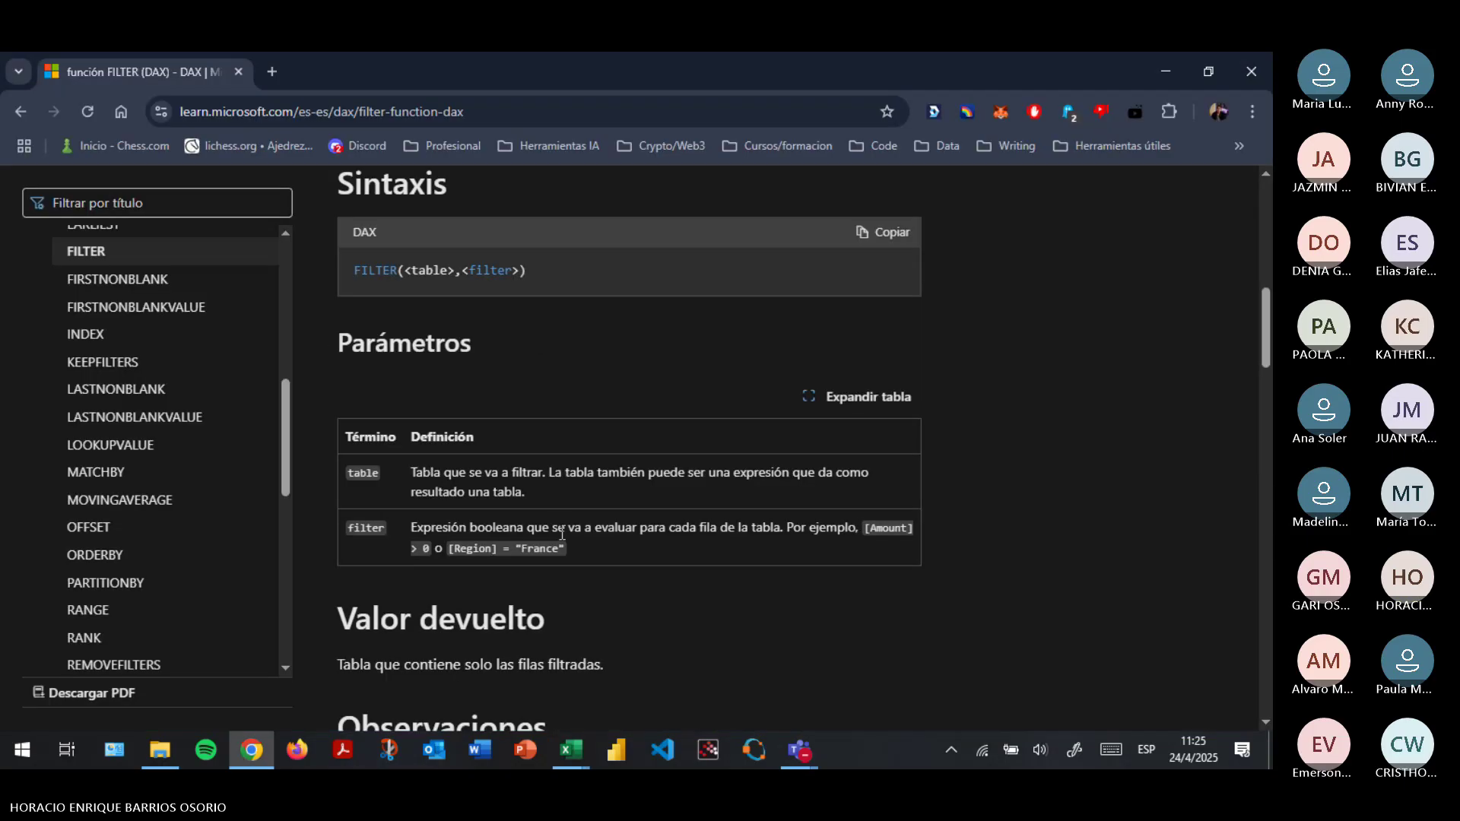
scroll(562, 534, "down", 4)
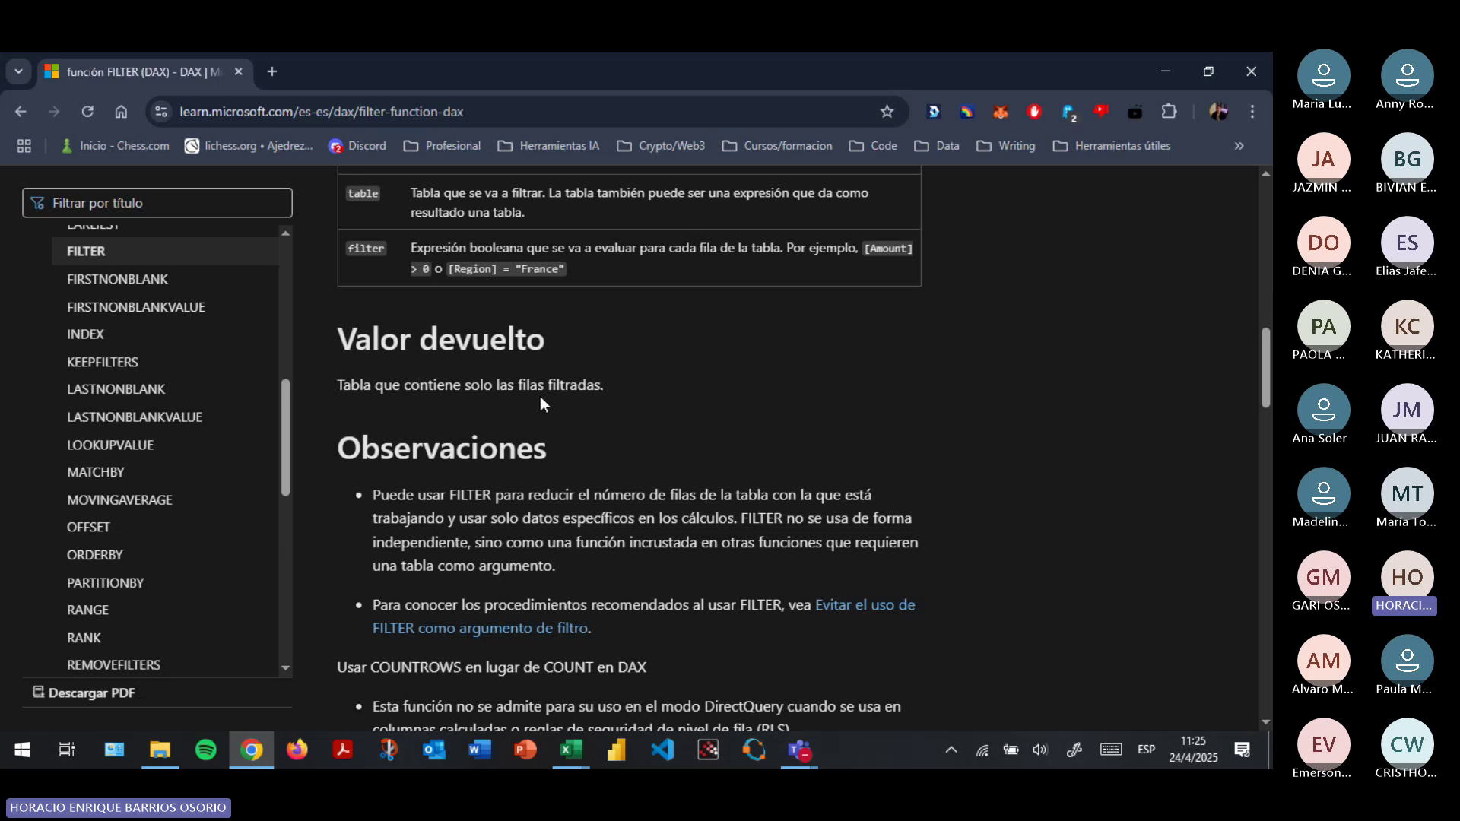
key("alt+Tab")
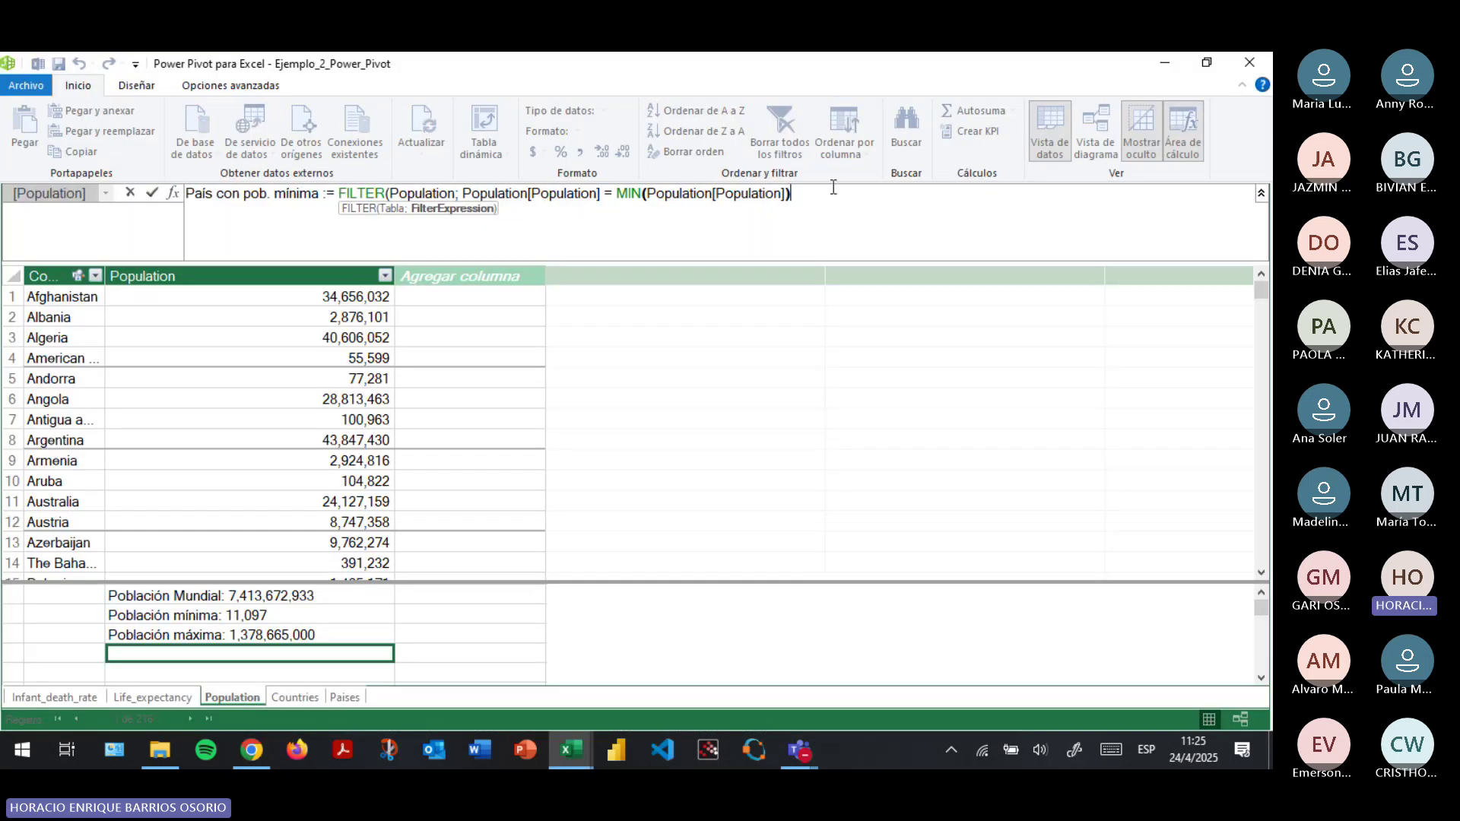
left_click_drag(339, 193, 822, 183)
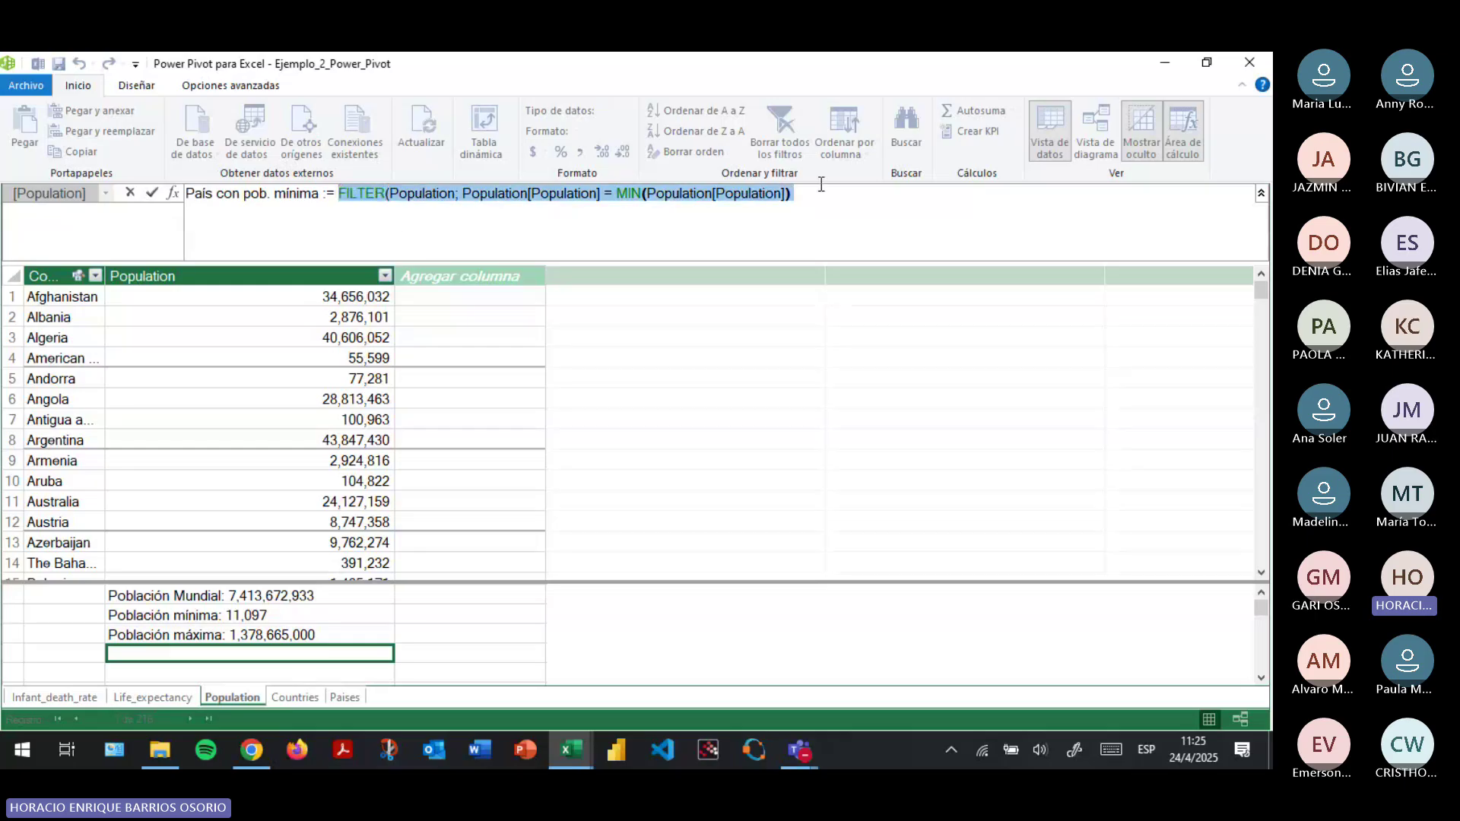
key("Delete")
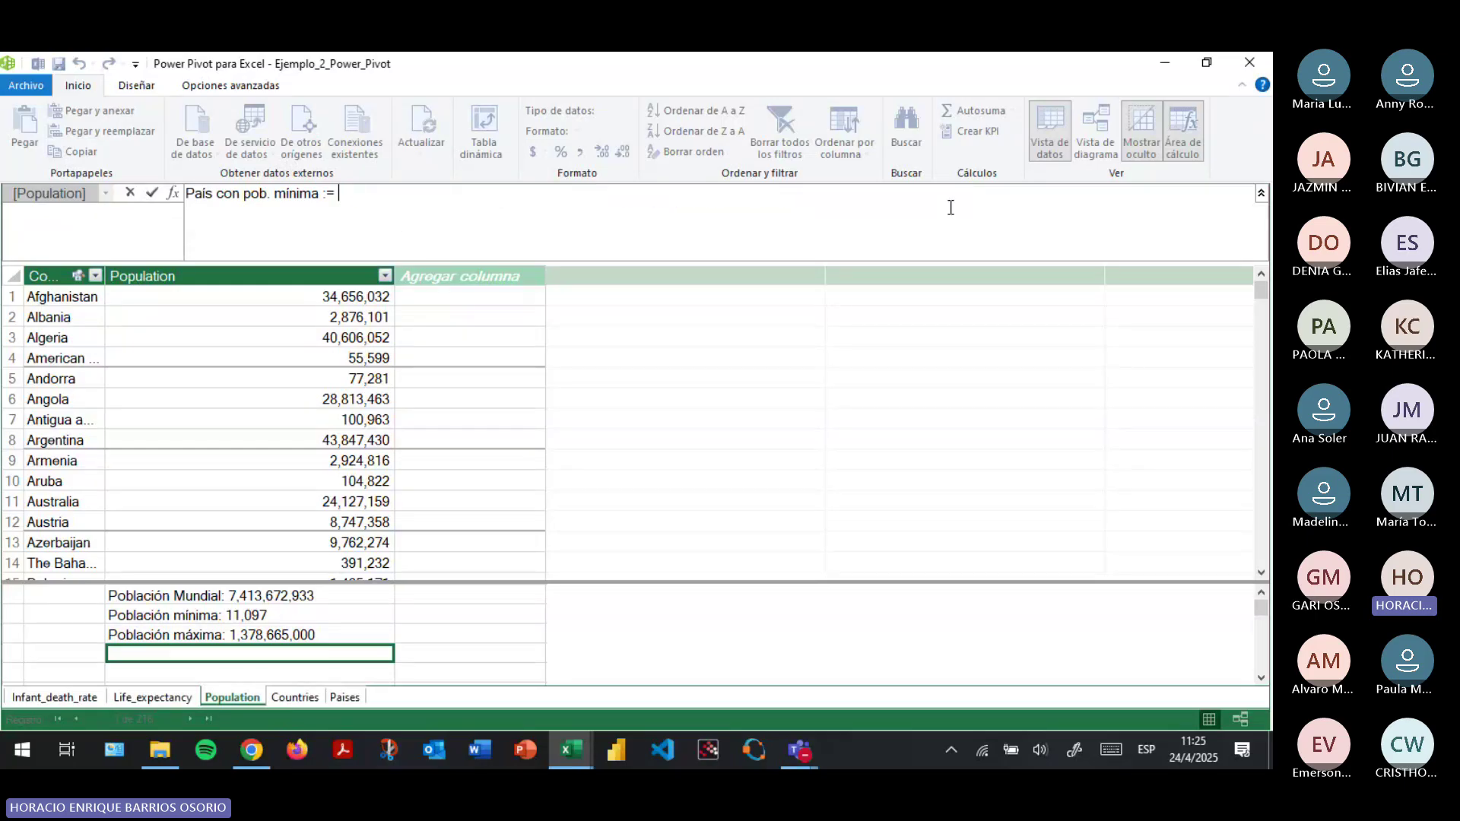
Switch to Google Chrome, open the LOOKUPVALUE reference article and read its syntax and parameters.
key("alt+Tab")
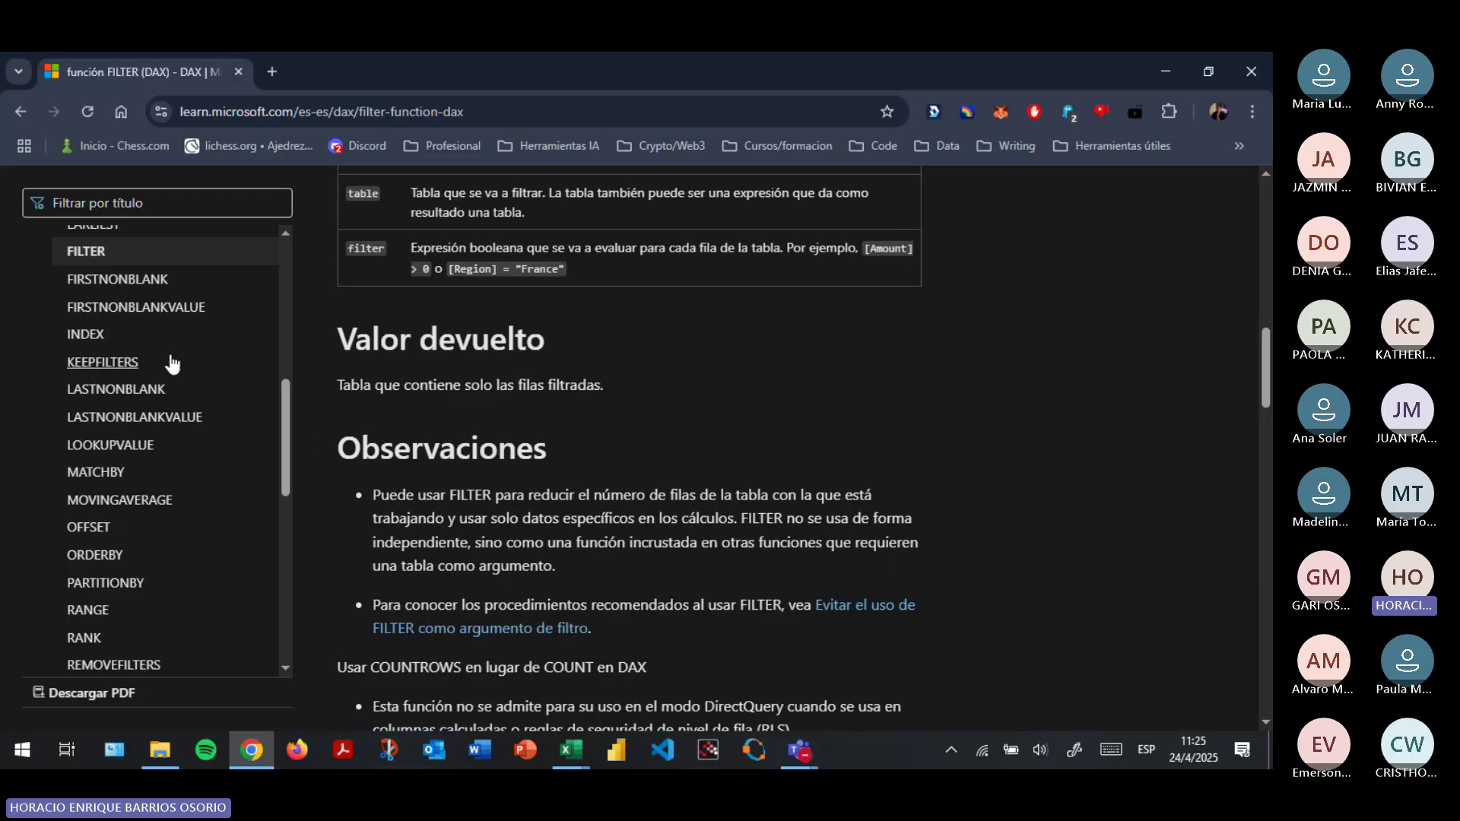
left_click(139, 446)
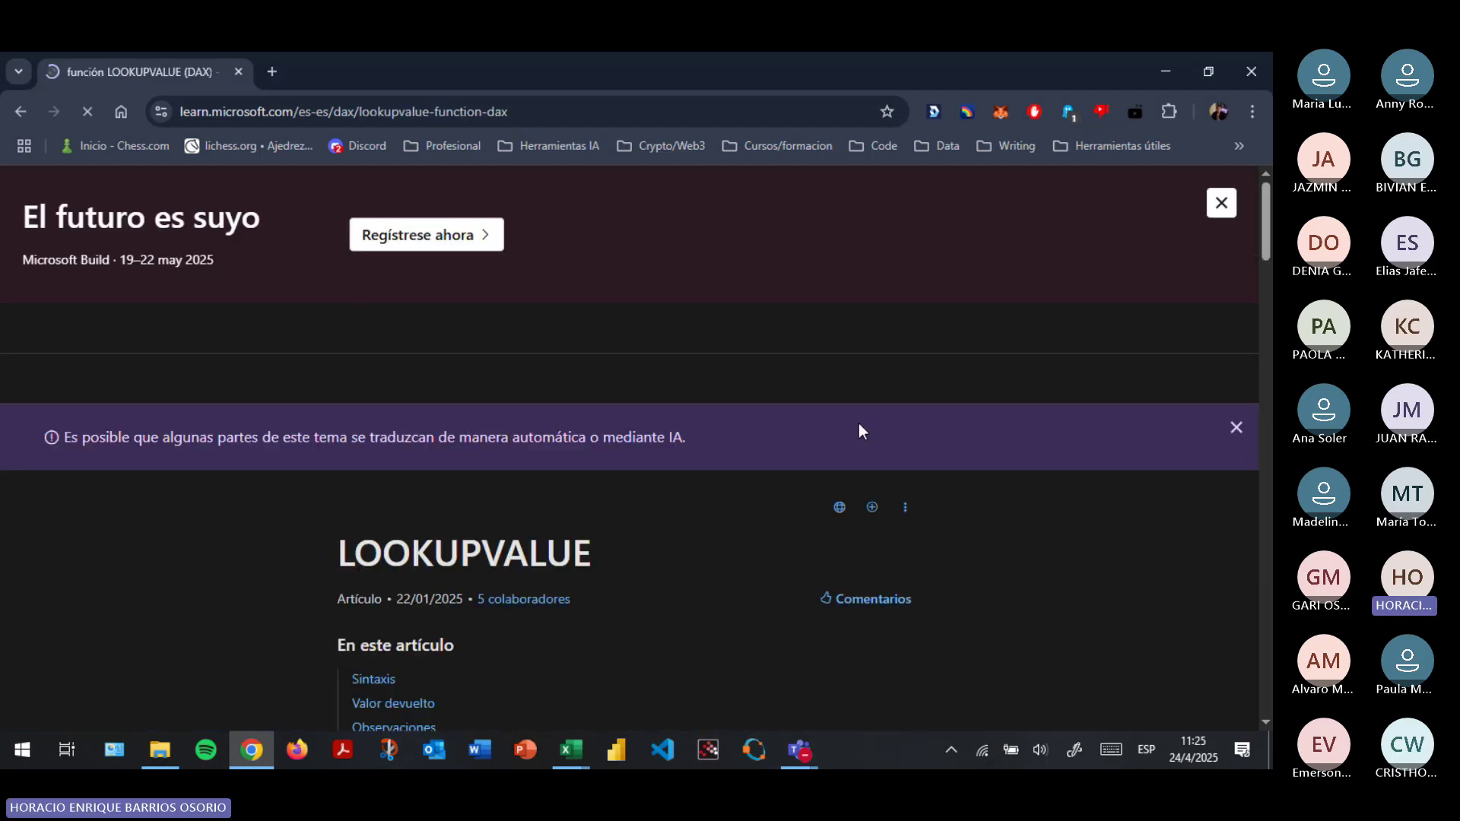
scroll(724, 436, "down", 4)
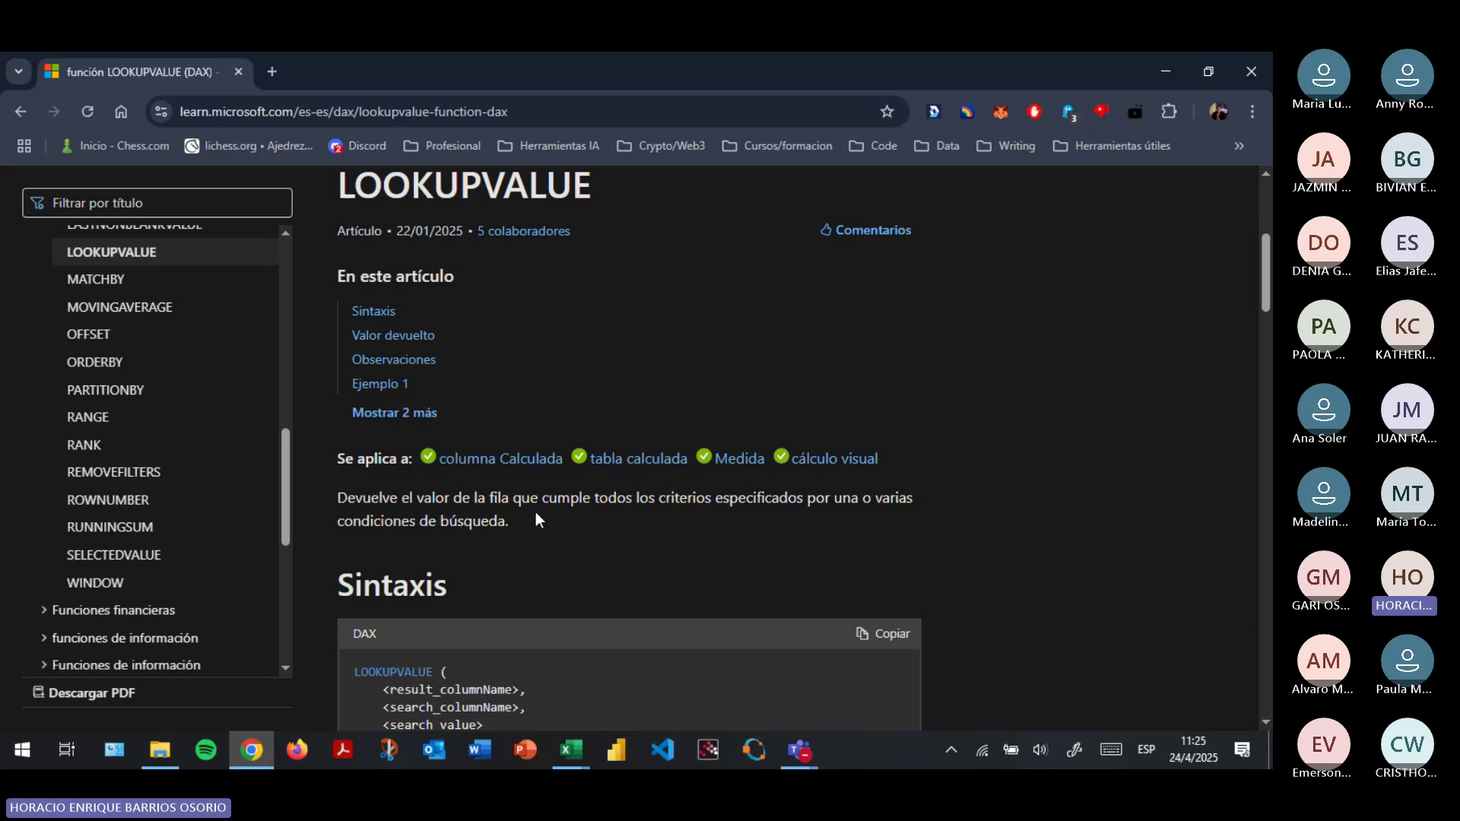
scroll(545, 508, "down", 3)
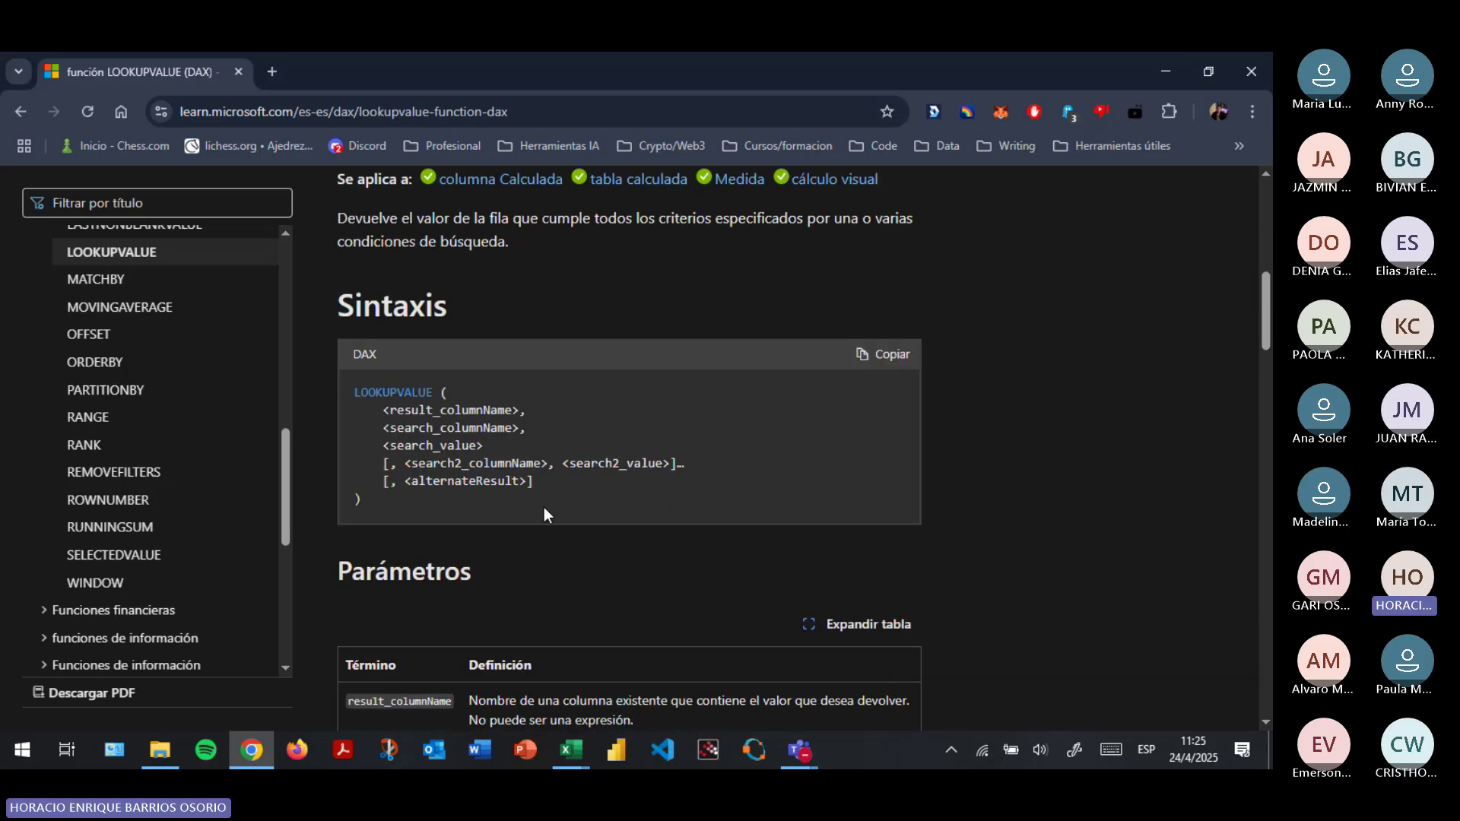
scroll(545, 508, "down", 6)
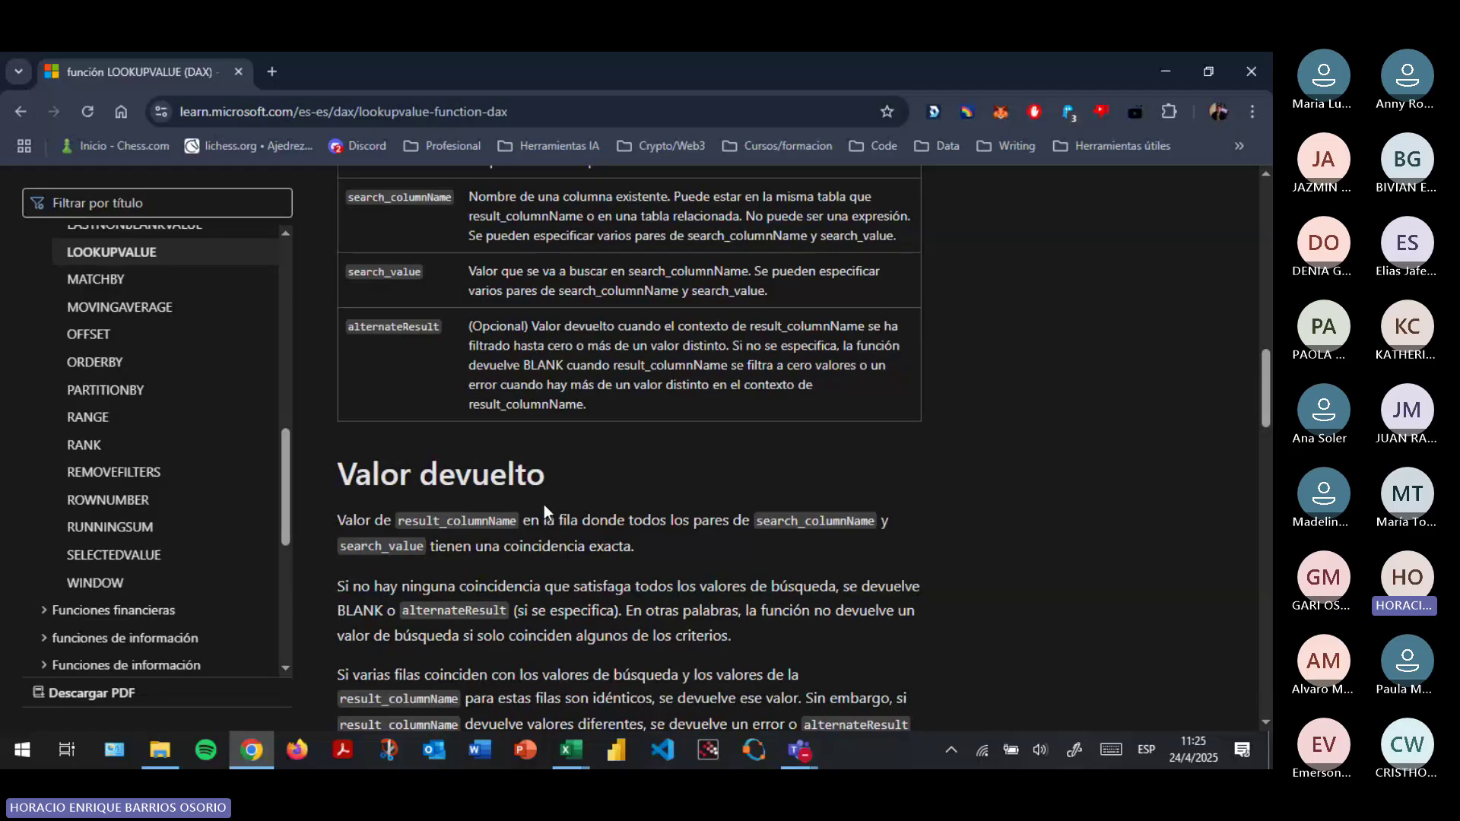
scroll(544, 504, "up", 2)
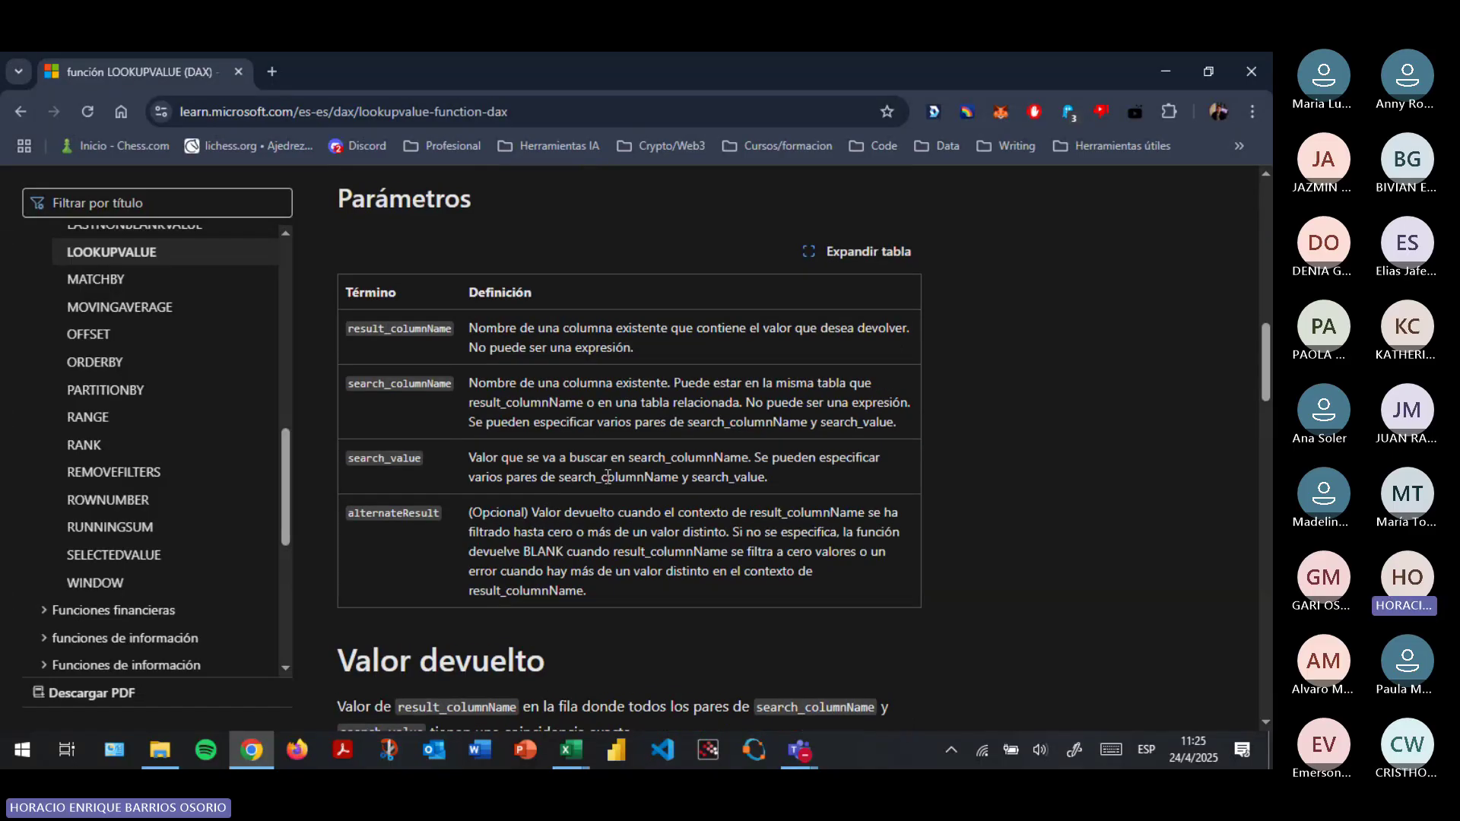
Switch back to Power Pivot and start the País con pob. mínima formula with LOOKUPVALUE, using Population[Country] as the result column.
key("alt+Tab")
type("look")
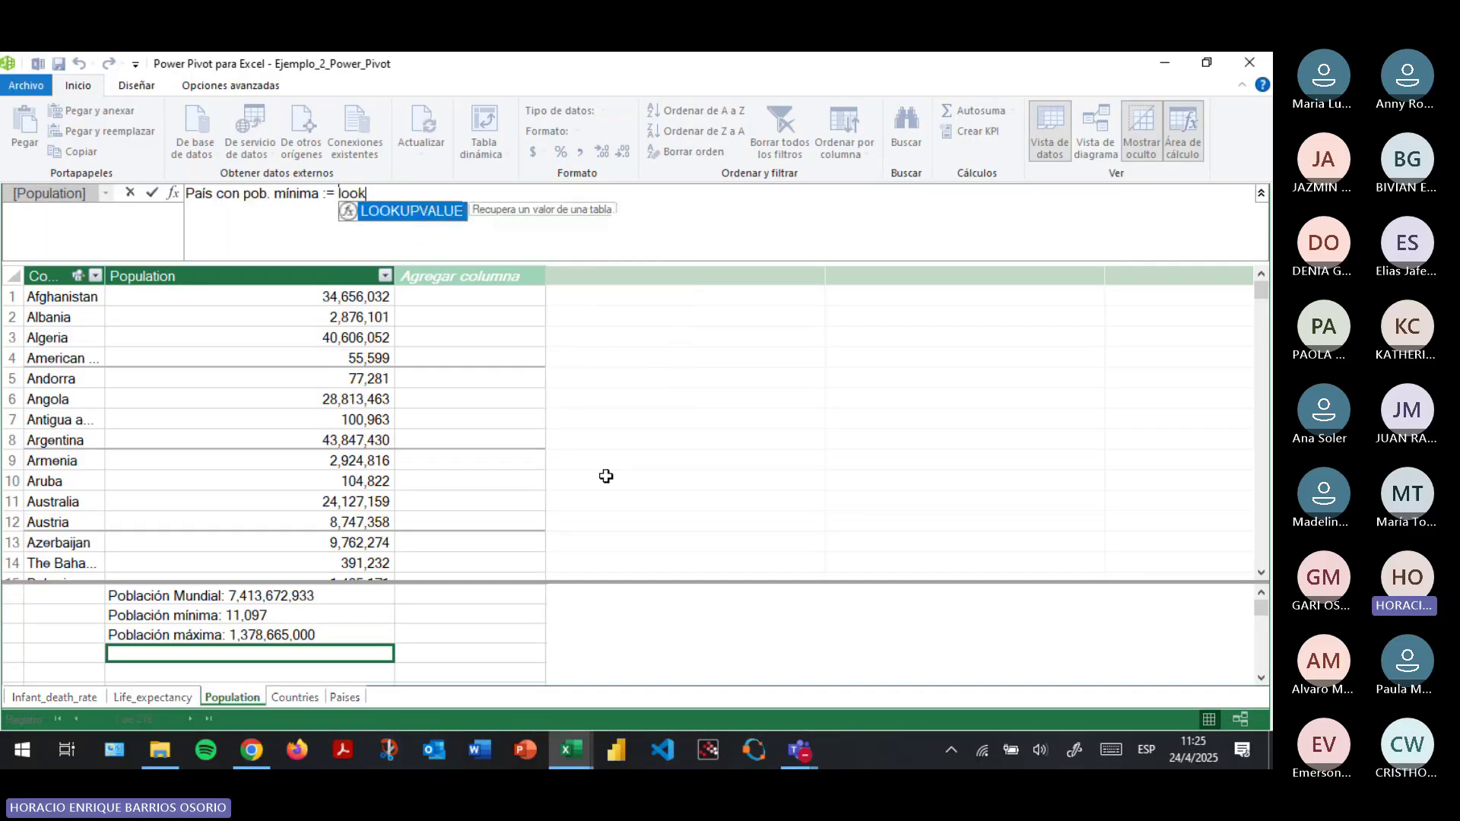
key("Tab")
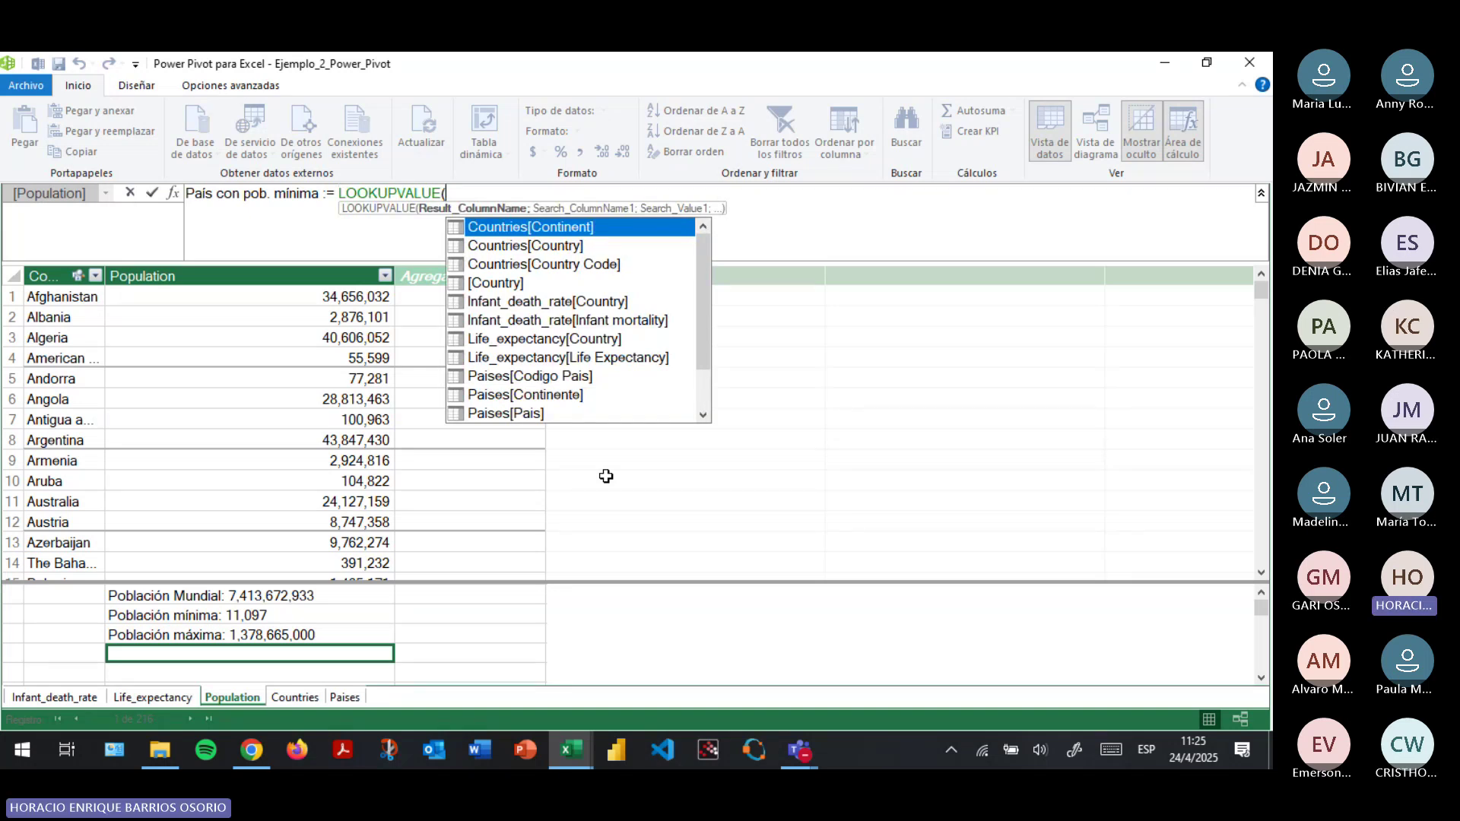
key("Down")
key("Down")
key("Down")
key("Down")
key("Down")
key("Down")
key("Down")
key("Down")
key("Down")
key("Down")
key("Down")
key("Down")
key("Down")
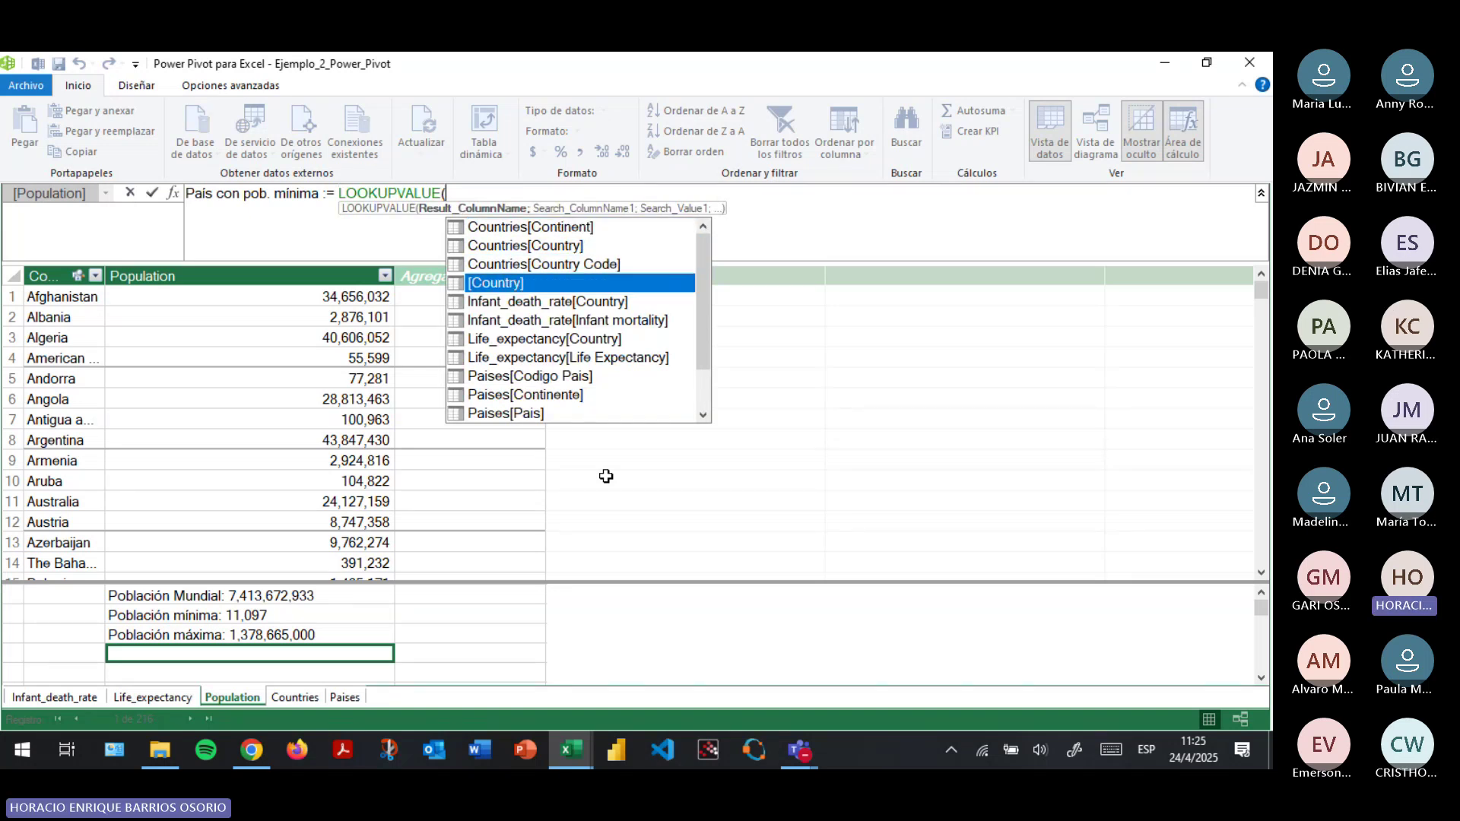
key("Up")
key("Up")
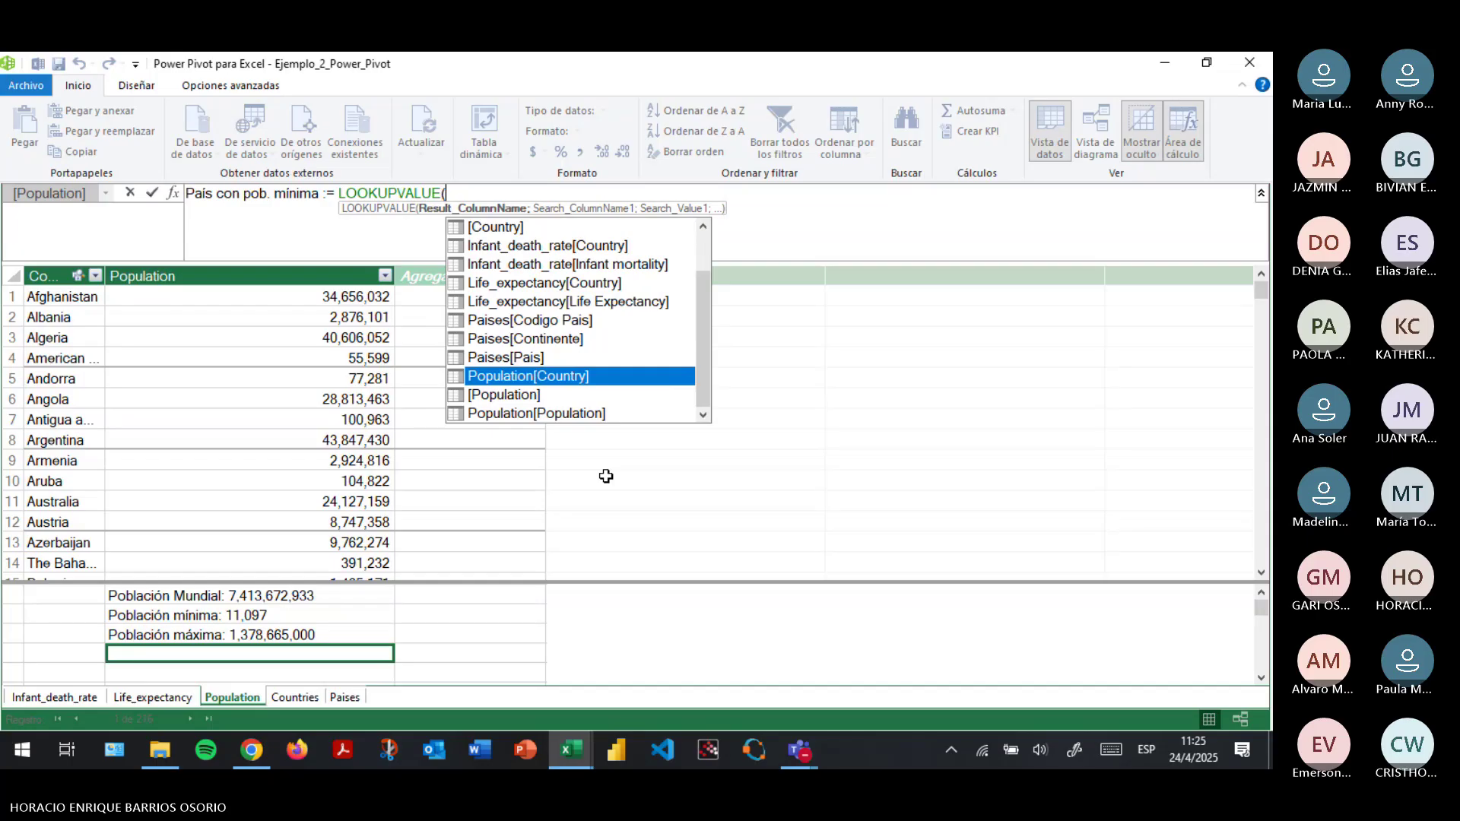
key("Tab")
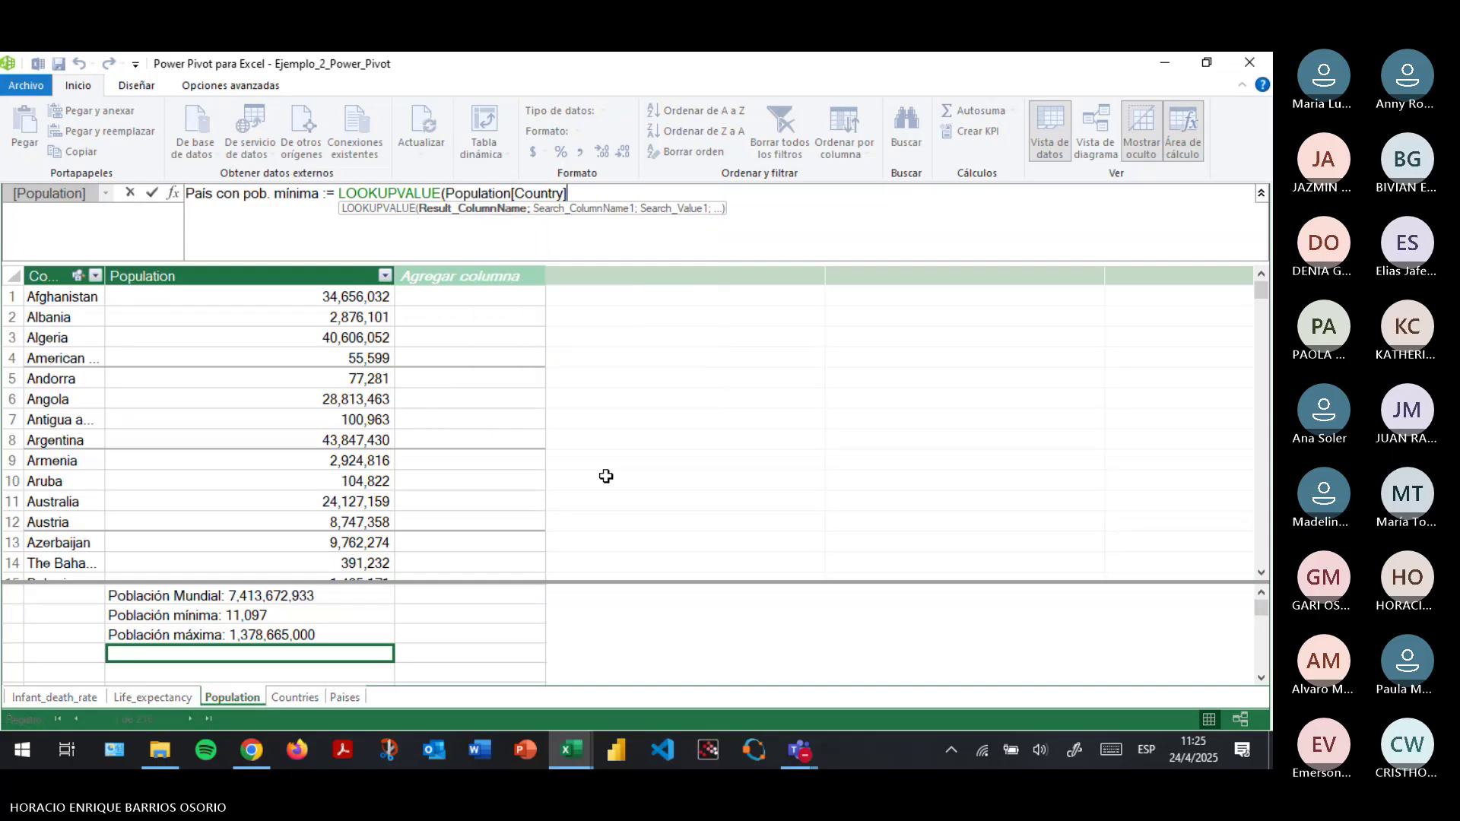
type(";")
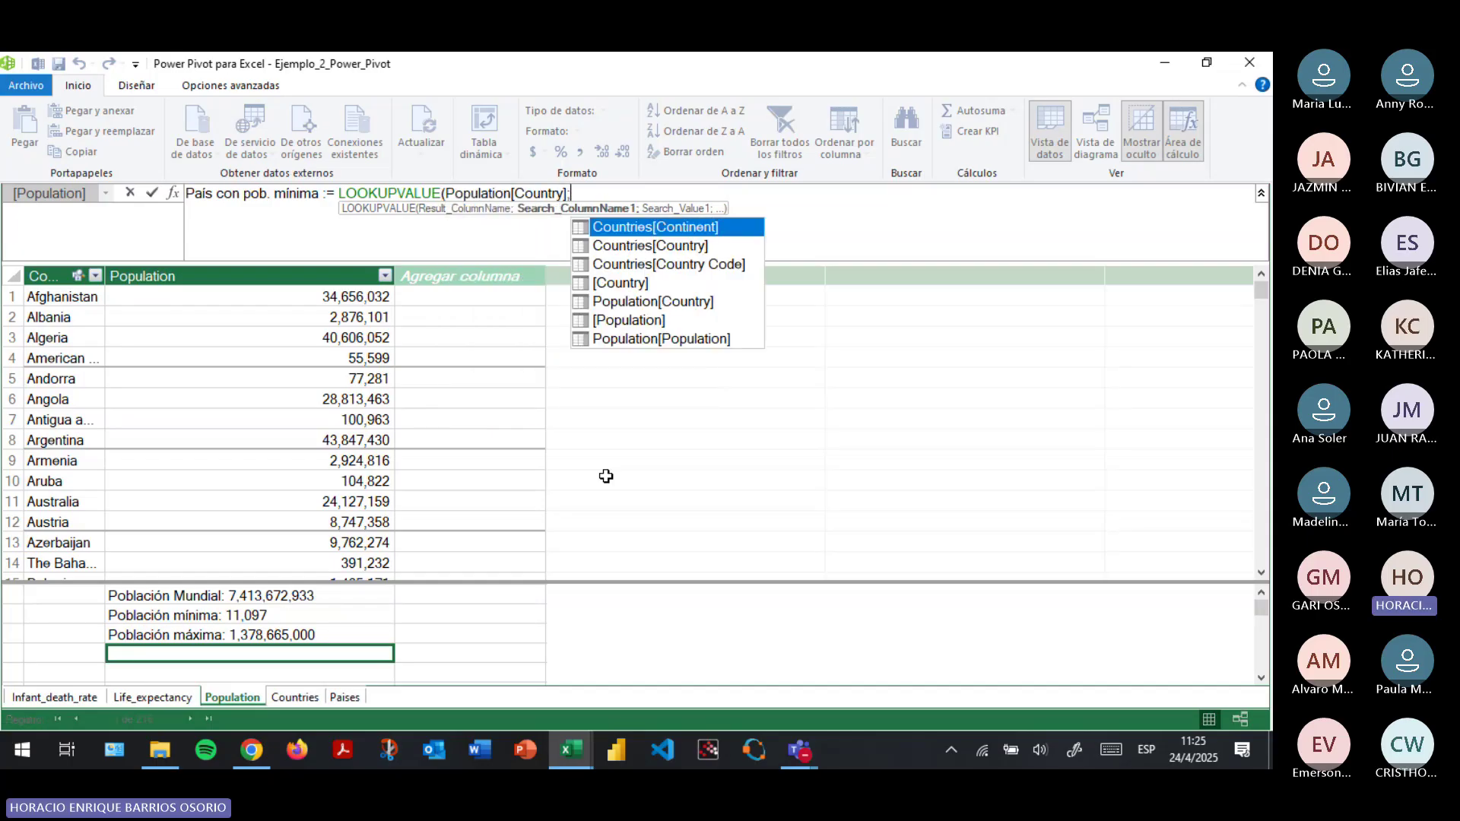
Add Population[Population] as the search column of LOOKUPVALUE.
key("Down")
key("Down")
key("Down")
key("Down")
key("Down")
key("Down")
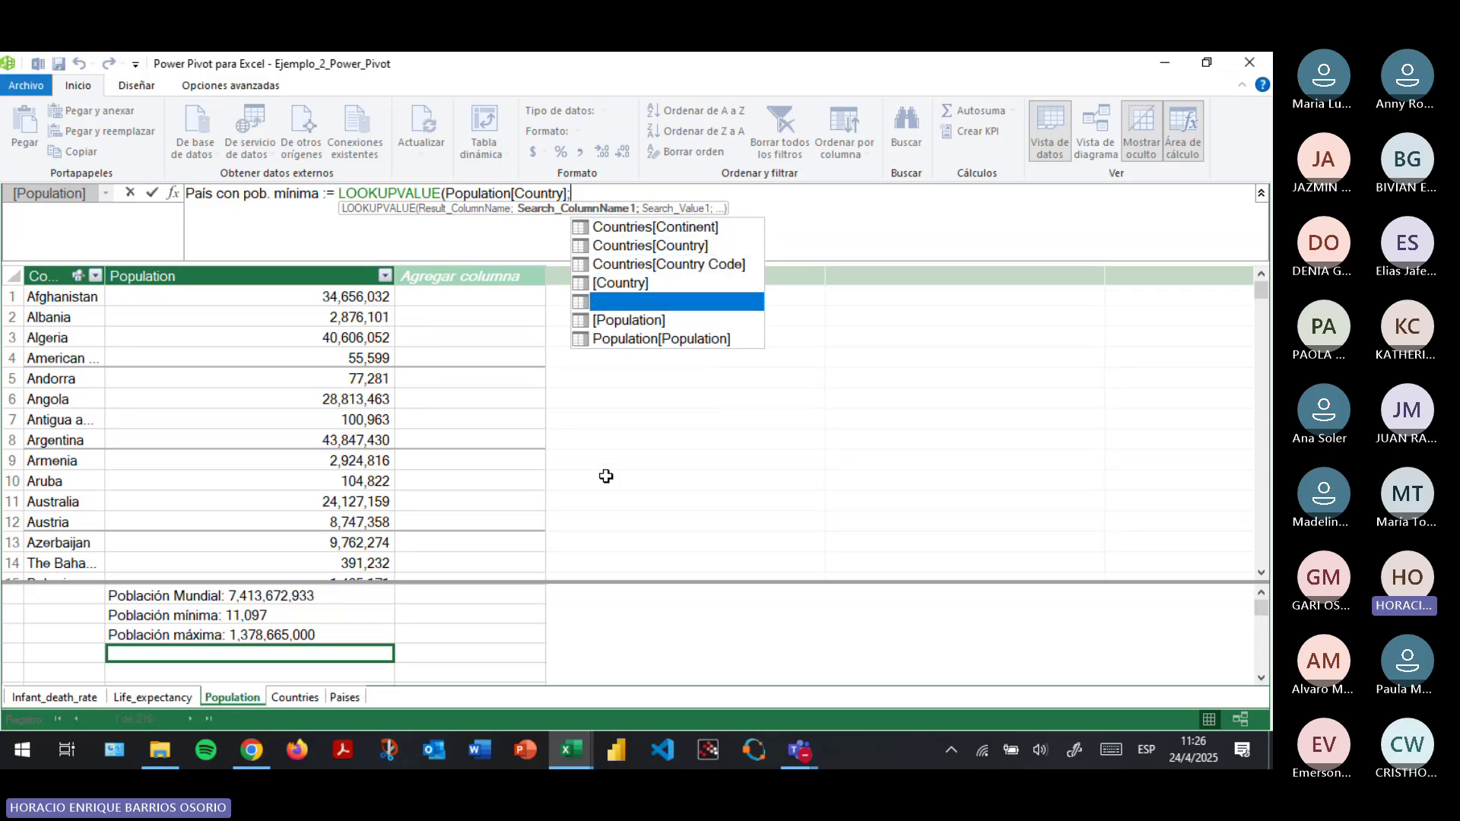
key("Tab")
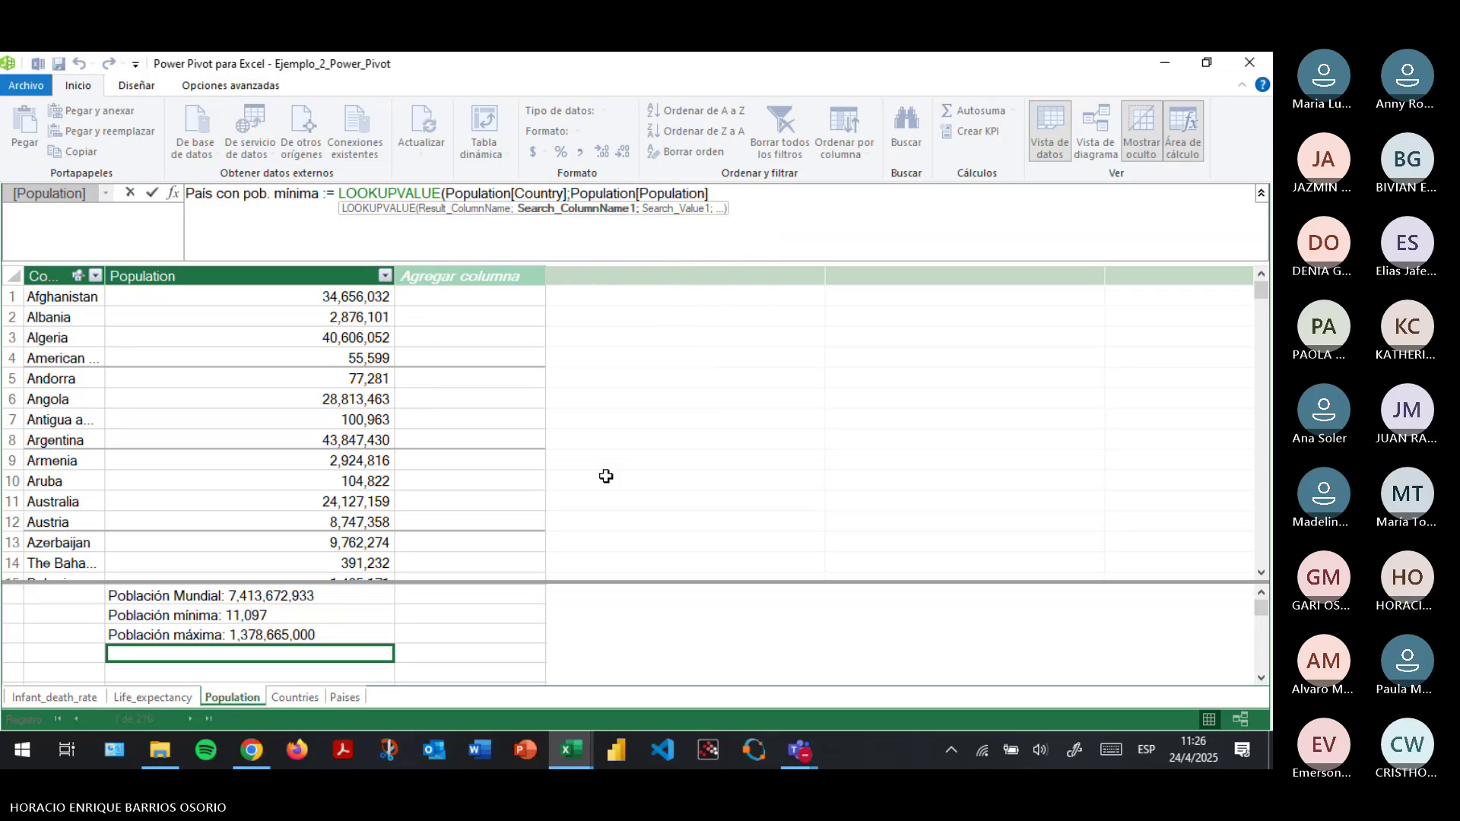
type(";")
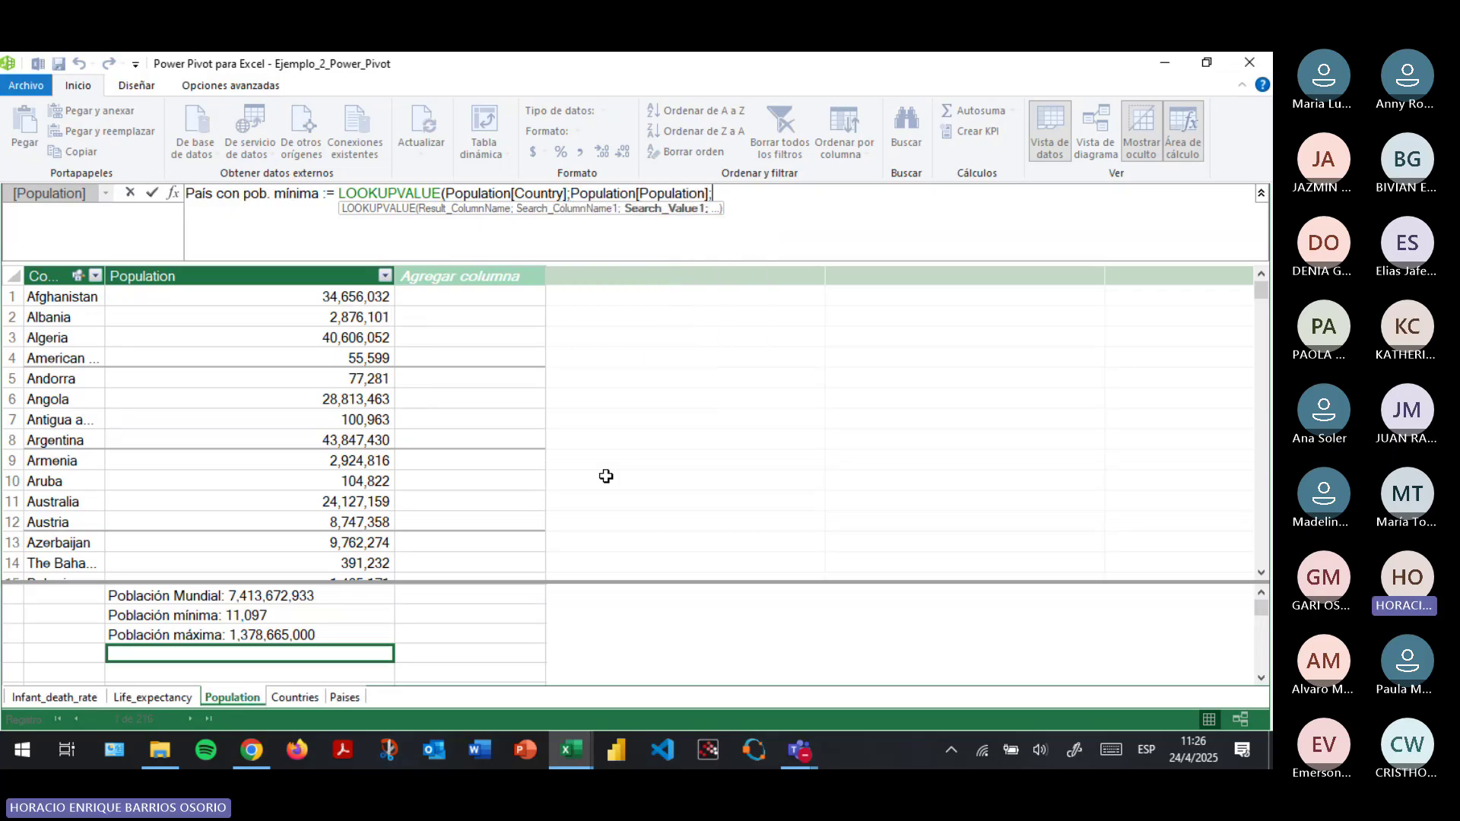
Use MIN(Population[Population]) as the LOOKUPVALUE search value, close the formula and enter the País con pob. mínima measure.
type("min")
key("Tab")
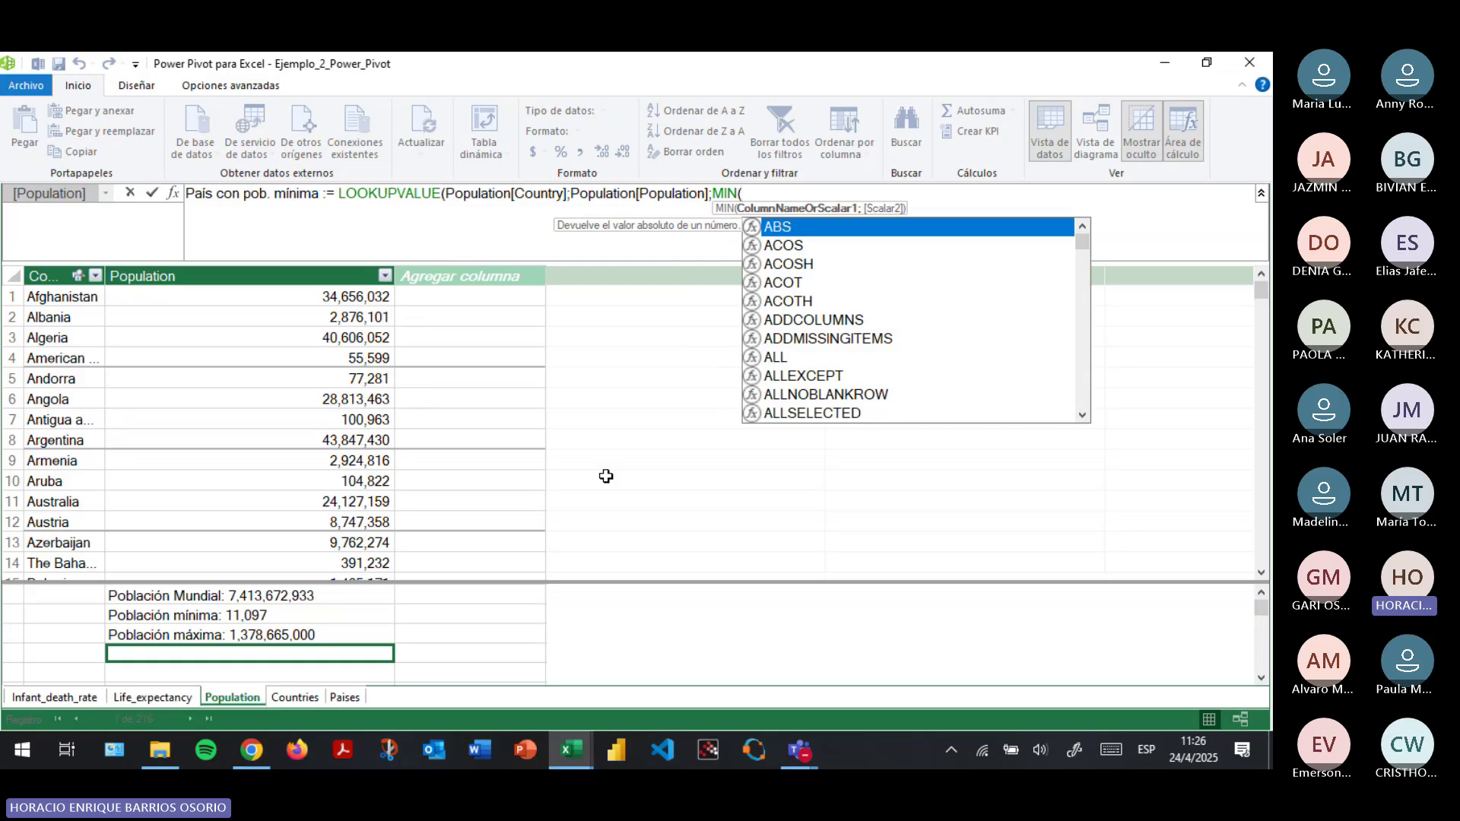
type("popu")
key("Down")
key("Down")
key("Down")
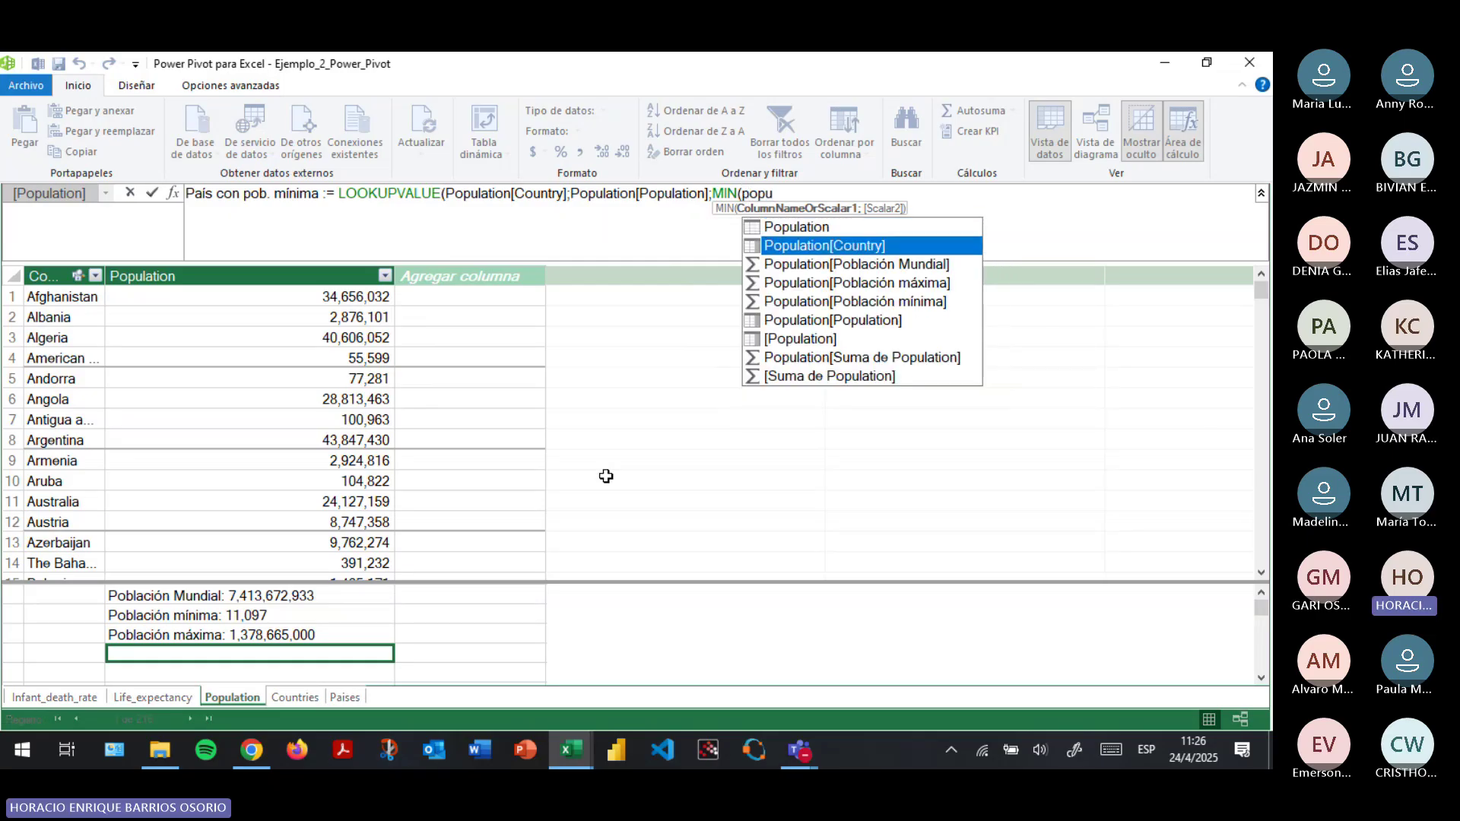
key("Down")
key("Down")
key("Tab")
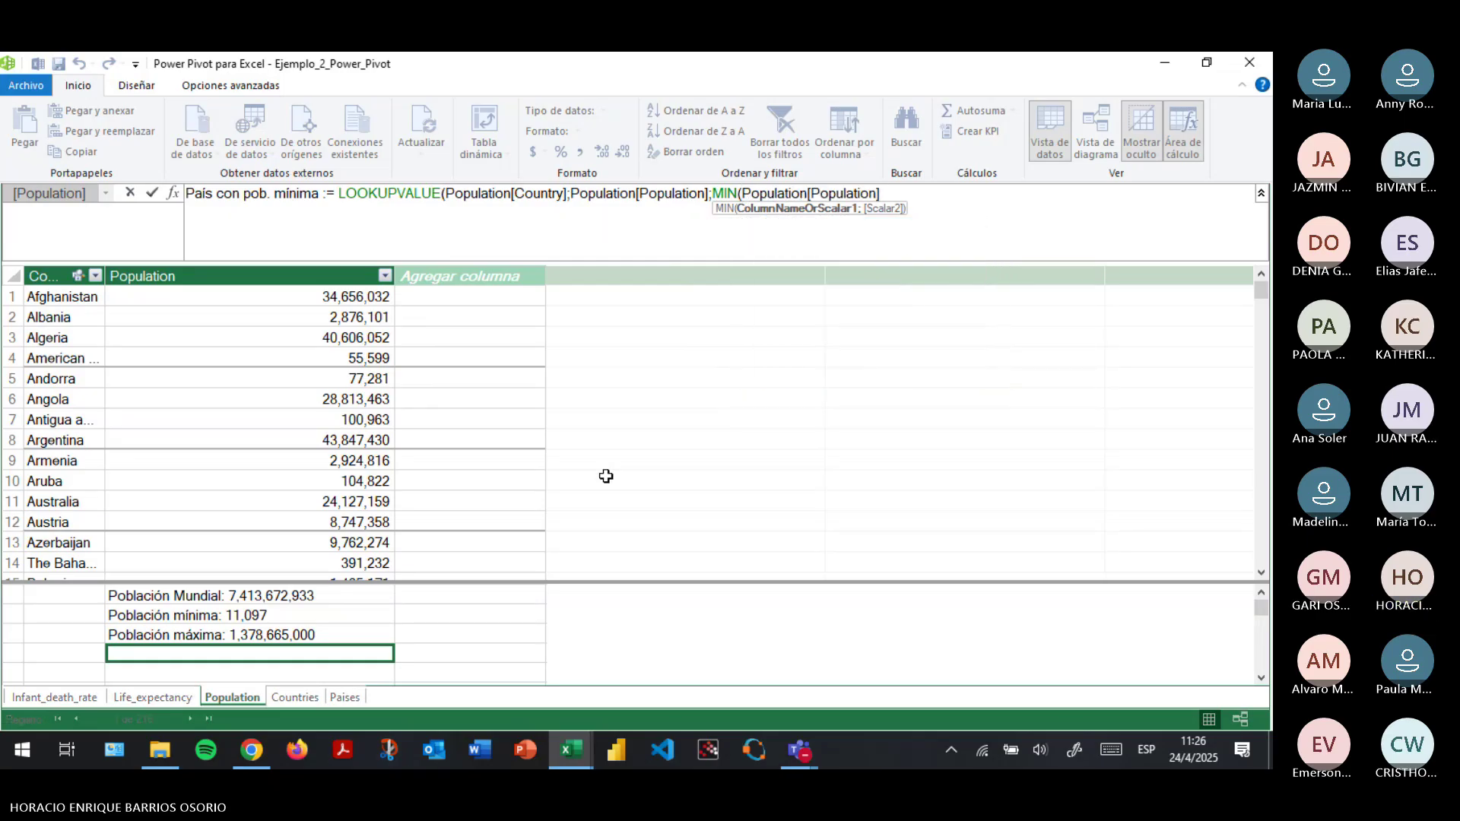
type("))")
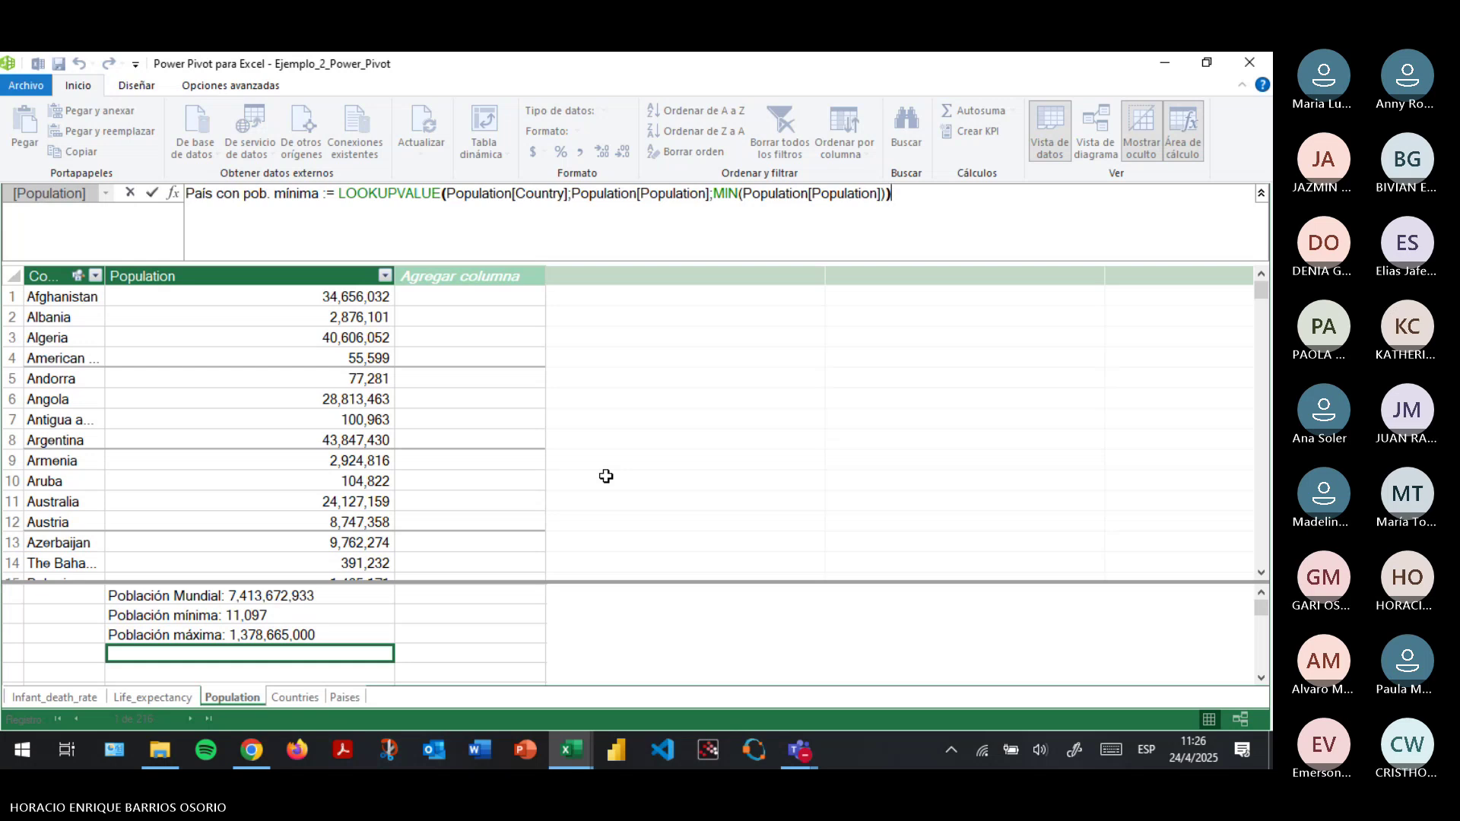
key("Return")
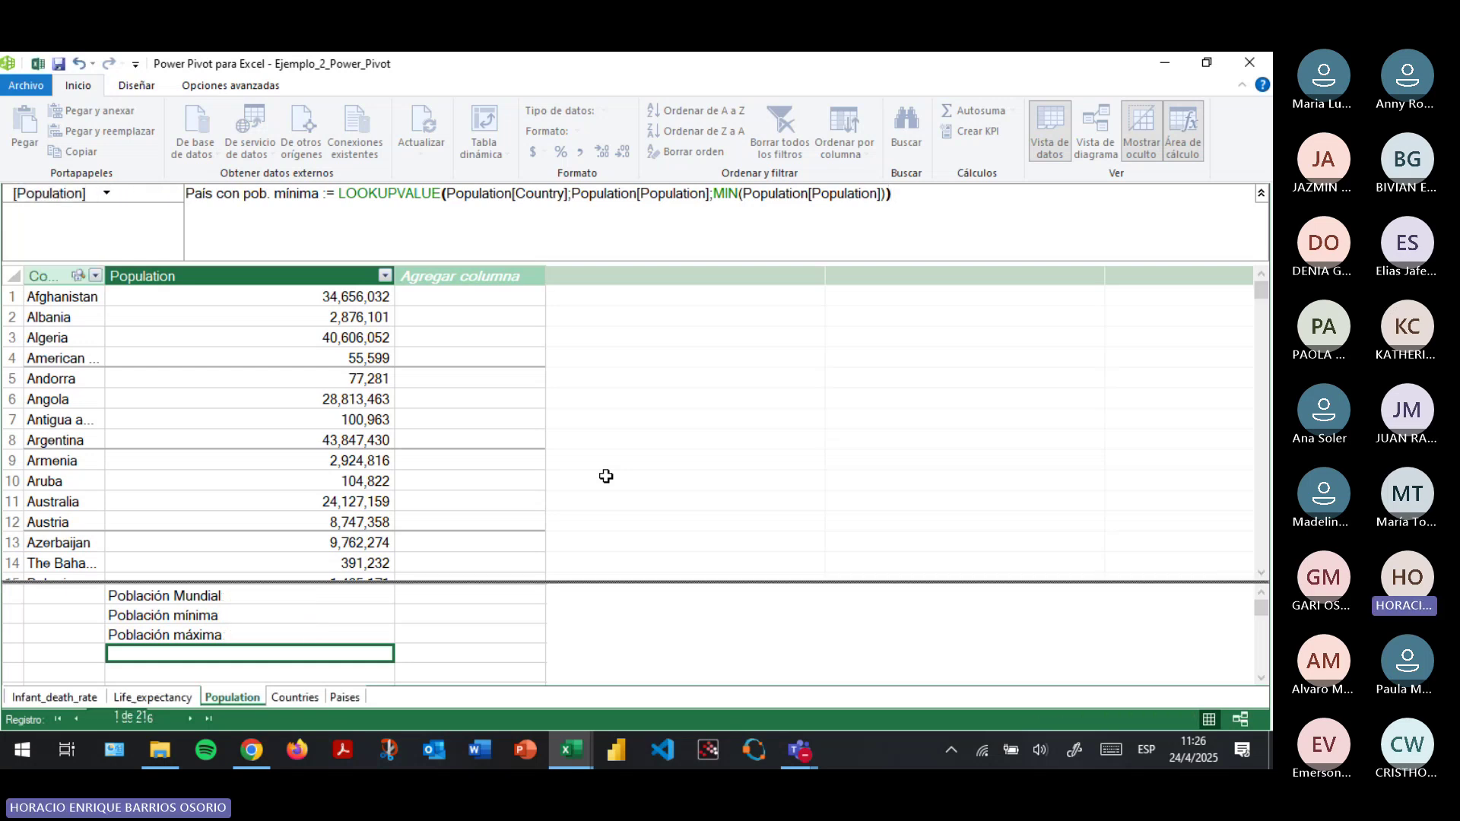
key("Return")
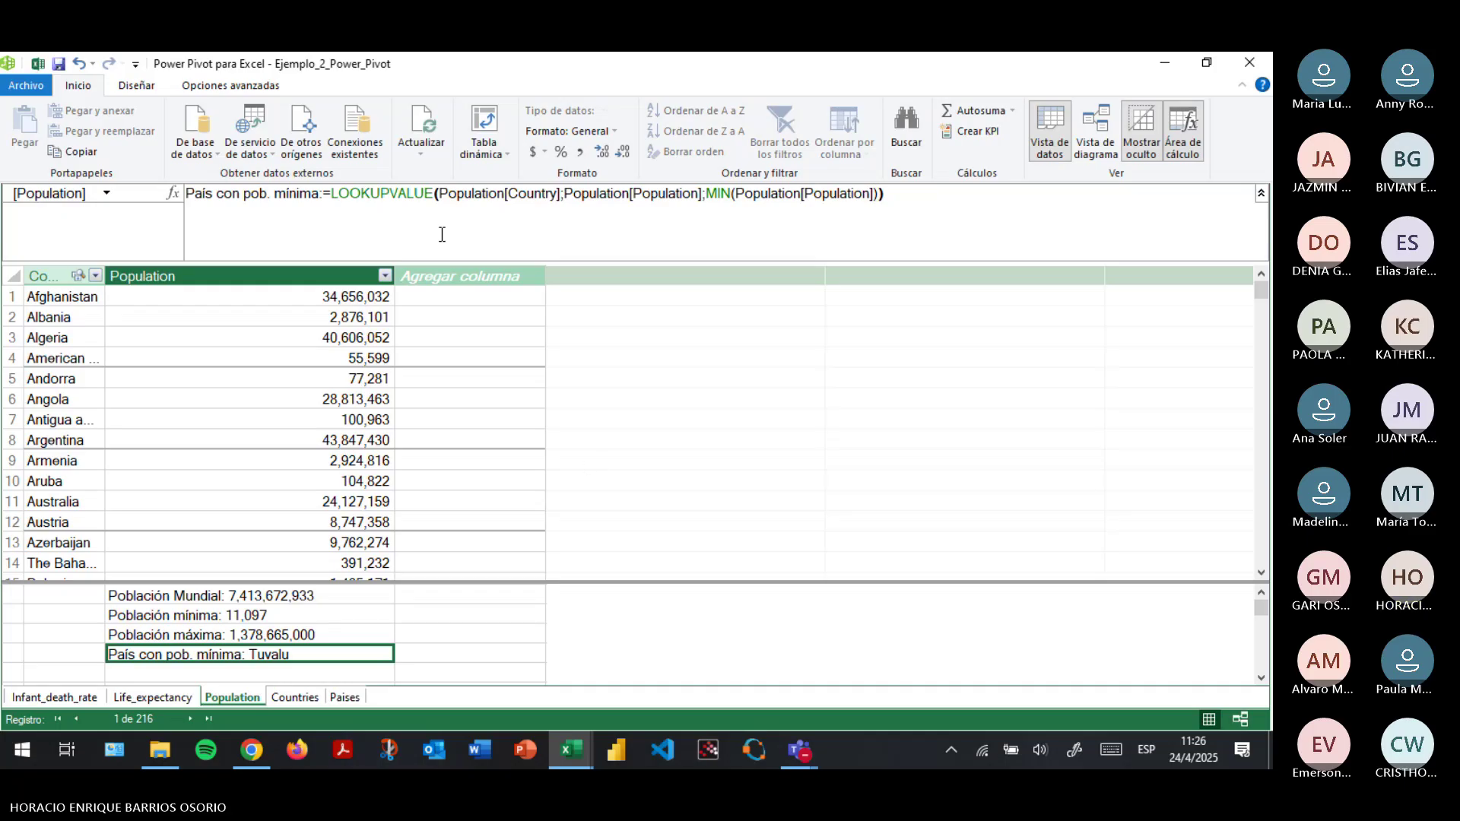
Copy the País con pob. mínima formula into the empty calculation cell directly below it.
left_click(235, 616)
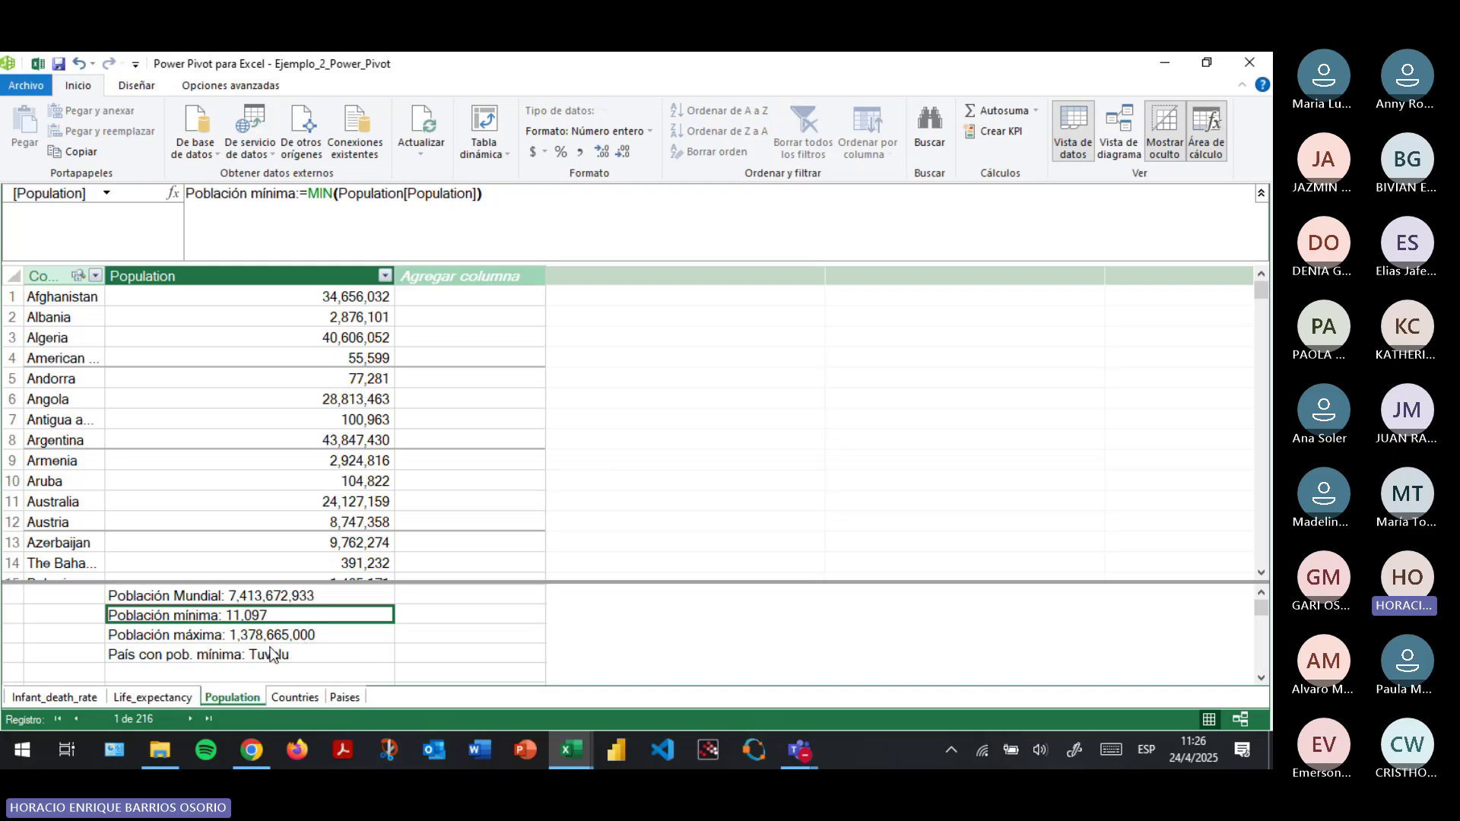
left_click(266, 654)
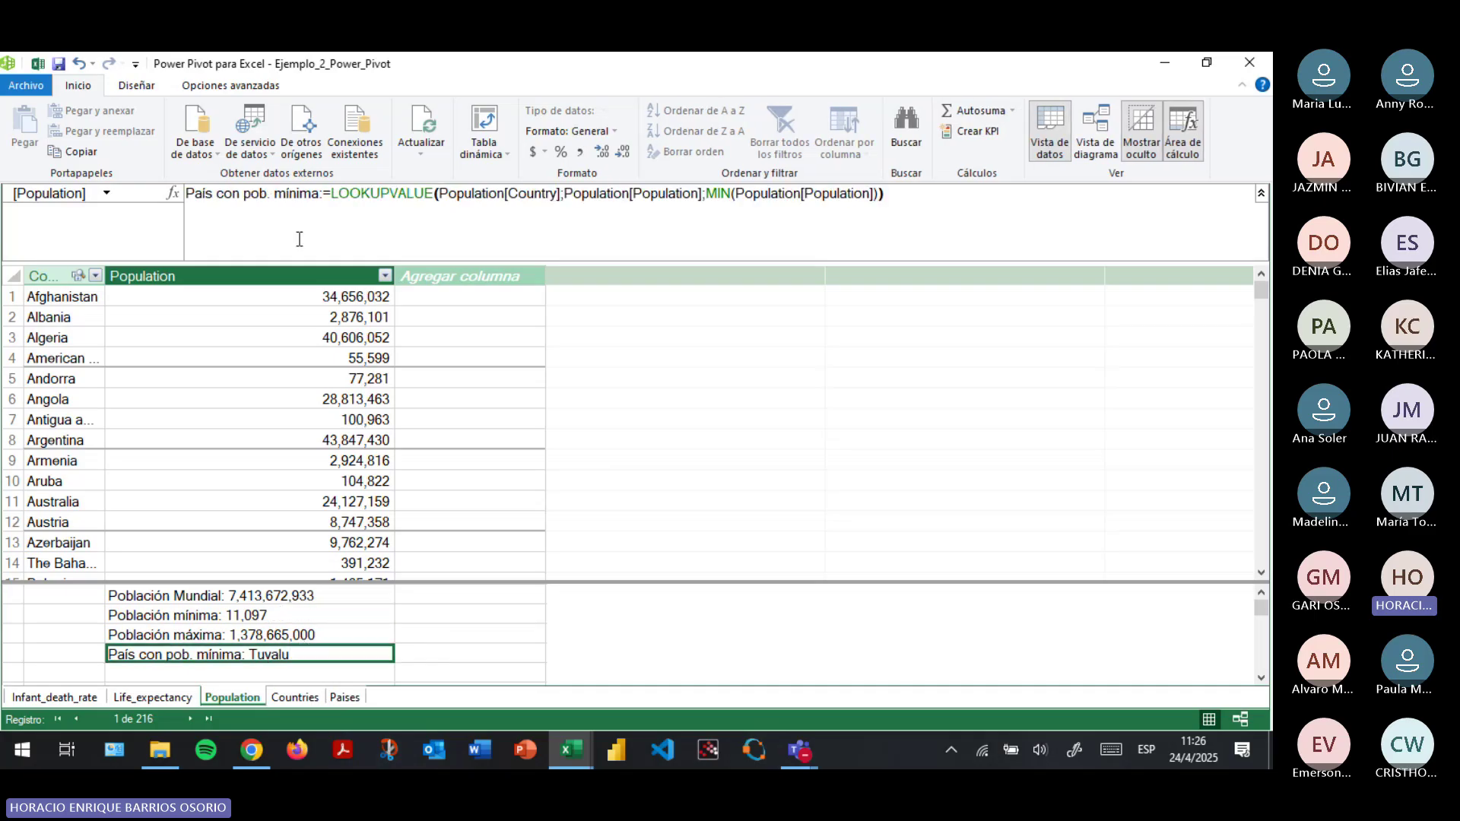
left_click_drag(189, 196, 1002, 206)
key("ctrl+c")
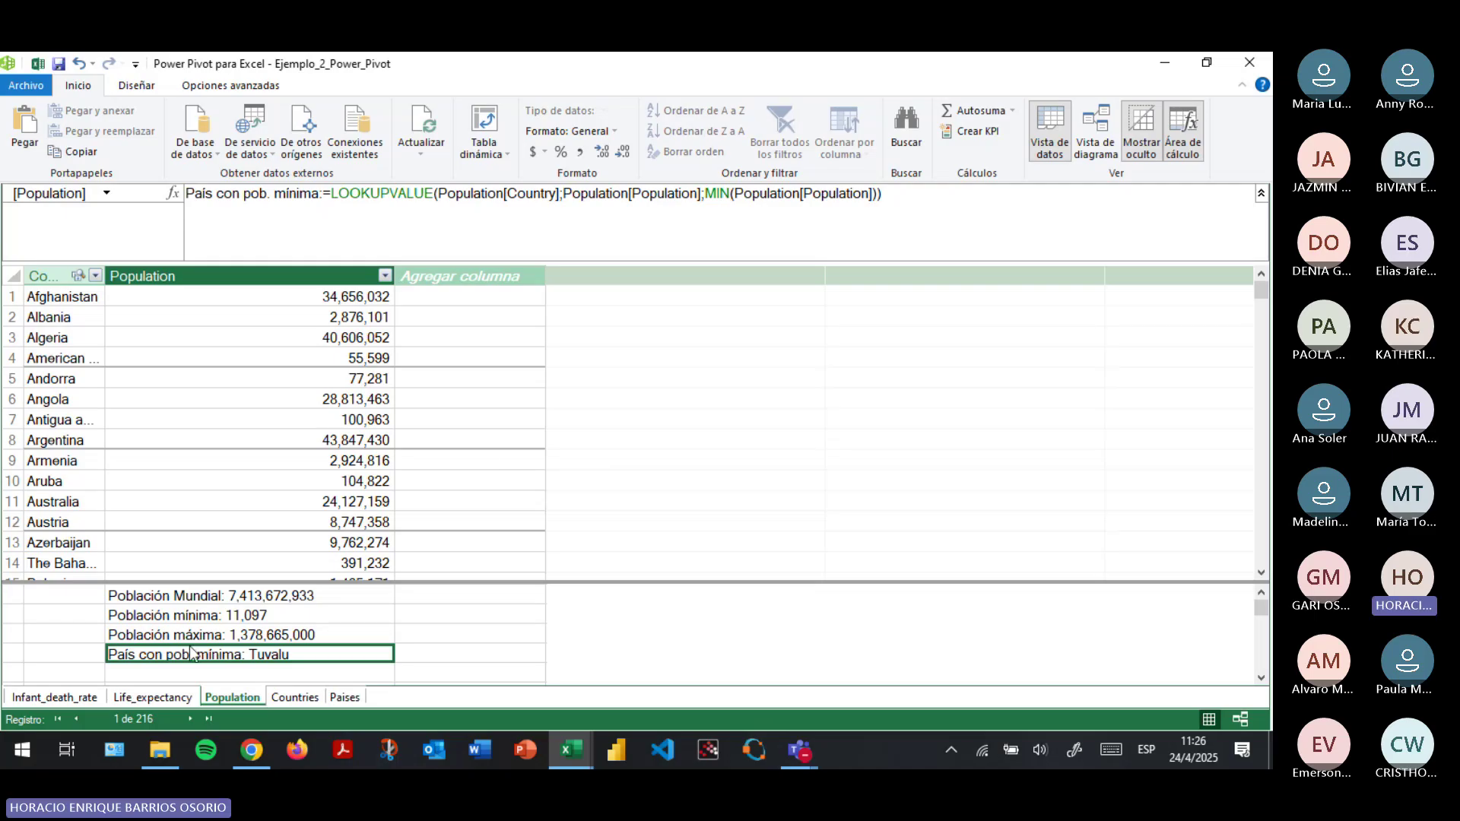
left_click(139, 674)
left_click(375, 225)
key("ctrl+v")
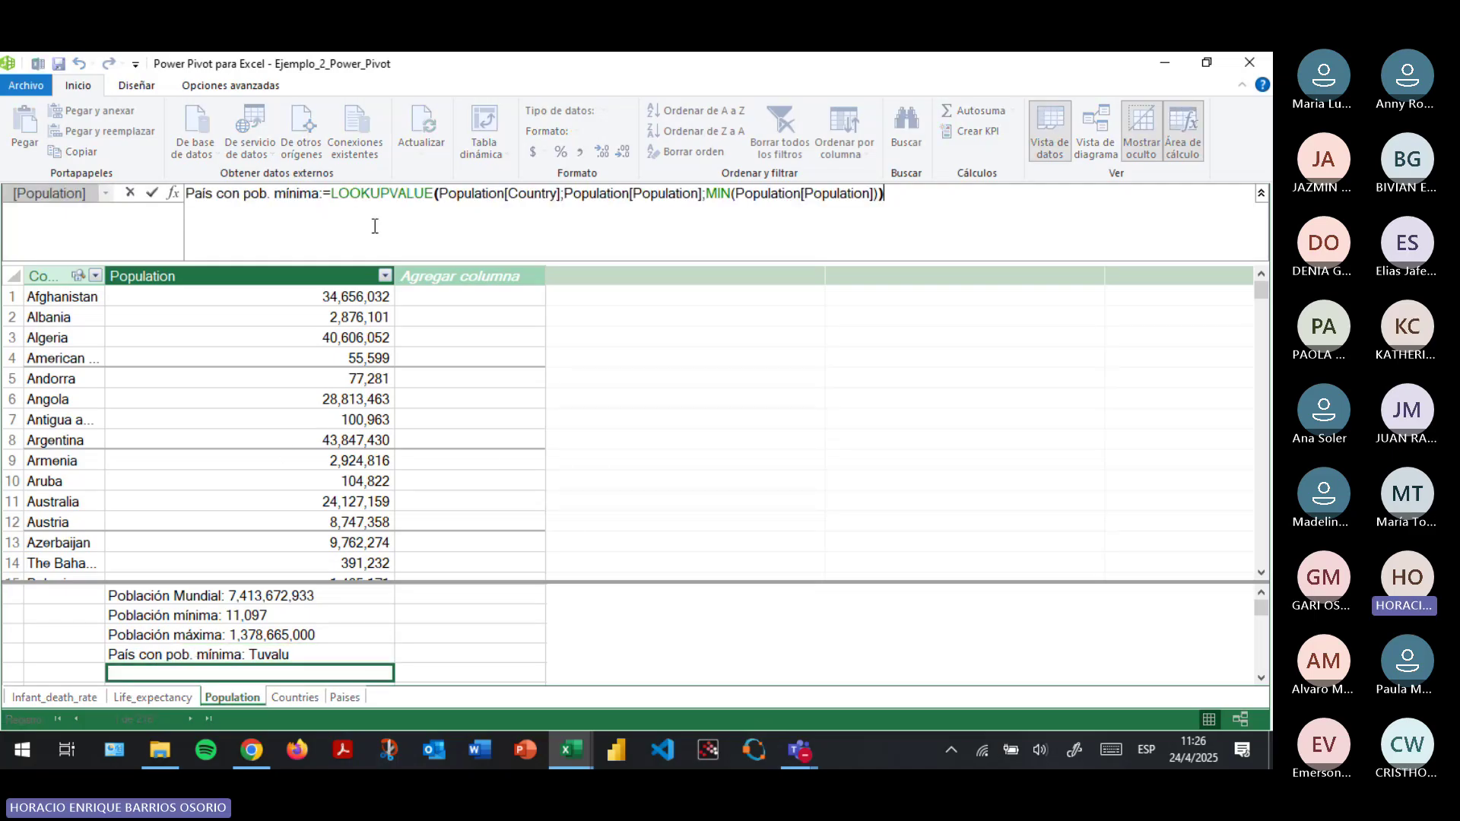
Rename the measure in the copied formula to País con pob. máxima.
left_click(291, 192)
key("BackSpace")
type("áx")
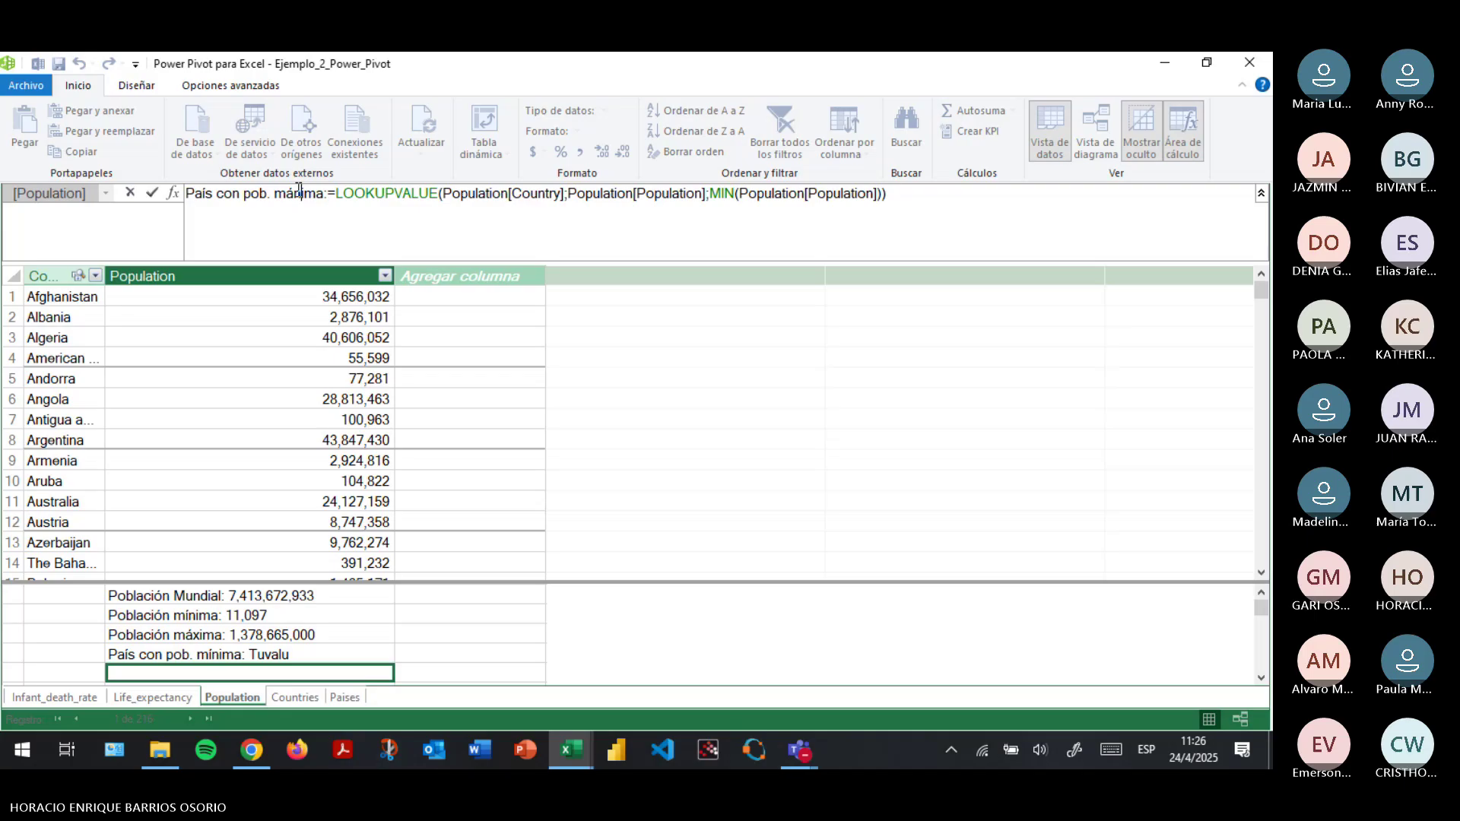
key("BackSpace")
type("x")
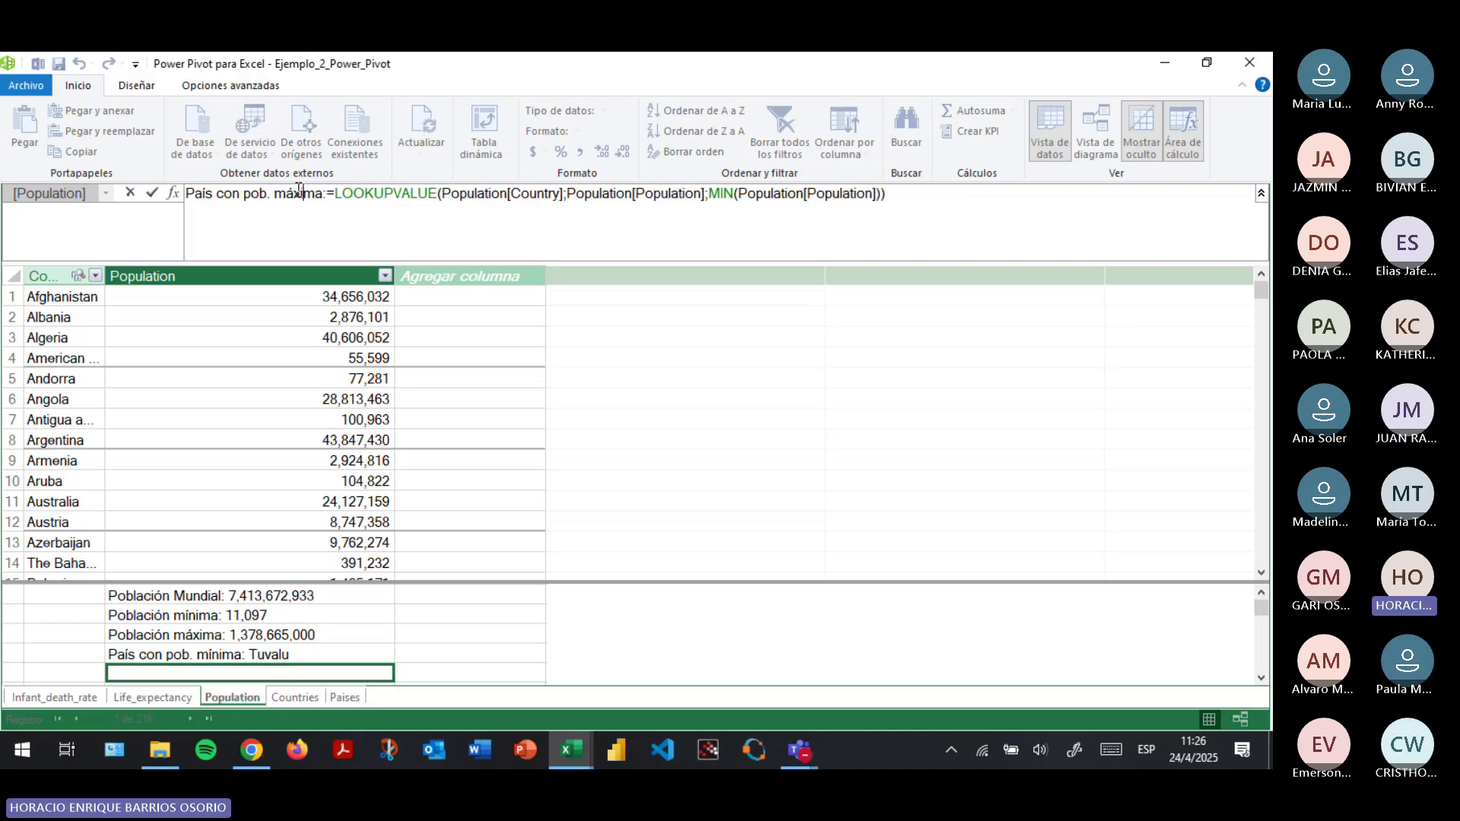
Replace MIN with MAX in the copied LOOKUPVALUE formula and enter the País con pob. máxima measure.
key("Right")
key("Right")
key("Right")
key("Right")
key("Right")
key("Right")
key("Right")
key("Right")
key("Right")
key("Right")
key("Right")
key("Right")
key("Right")
key("Right")
key("Right")
key("Right")
key("Right")
key("Right")
key("Right")
key("Right")
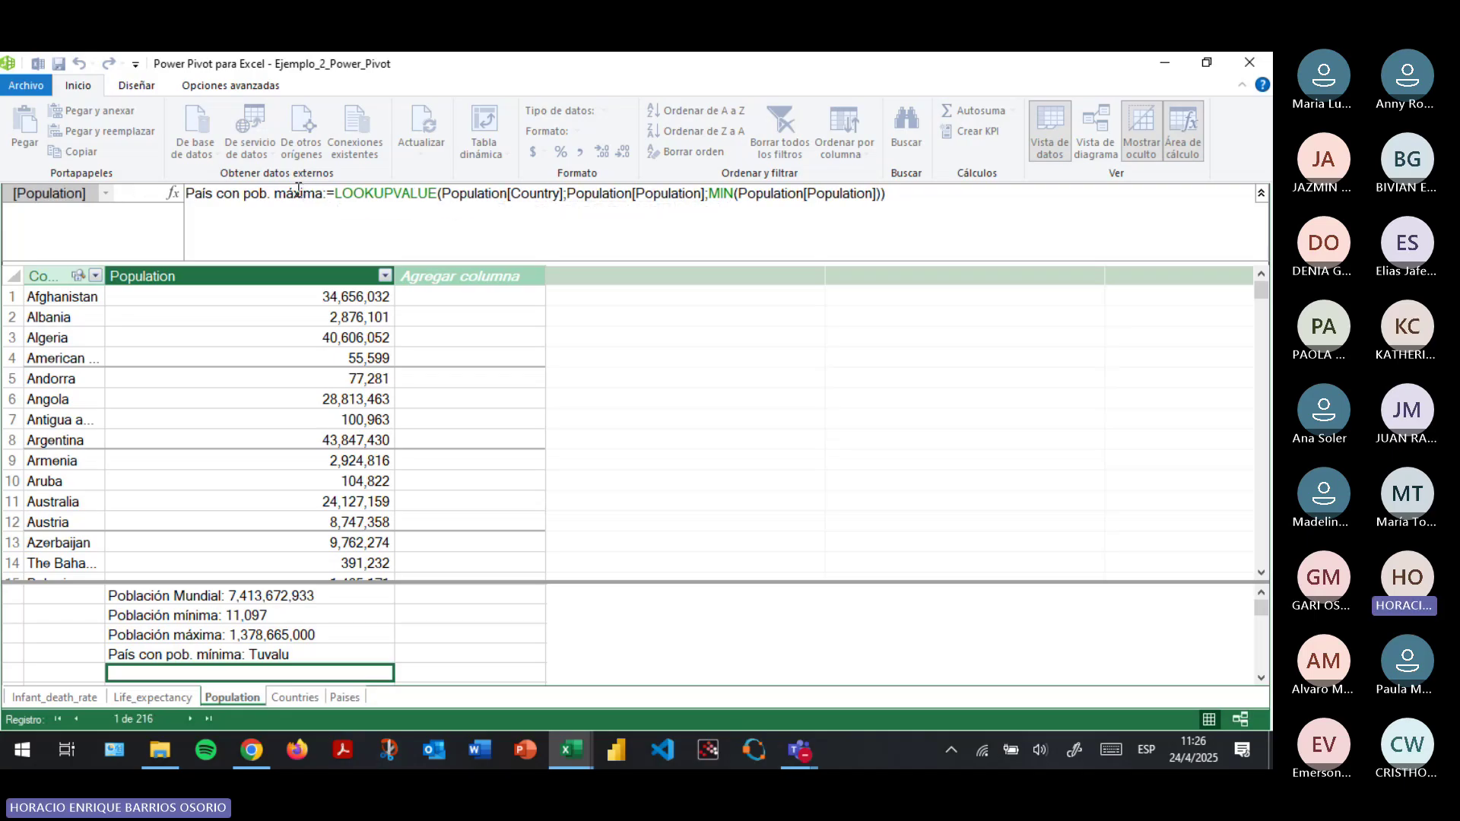
key("Right")
key("Right")
key("Right")
key("Right")
key("Right")
key("Right")
key("Right")
key("Right")
key("Right")
key("Right")
key("Right")
key("Right")
key("Right")
key("Right")
key("Right")
key("Right")
key("Right")
key("Right")
key("Right")
key("Right")
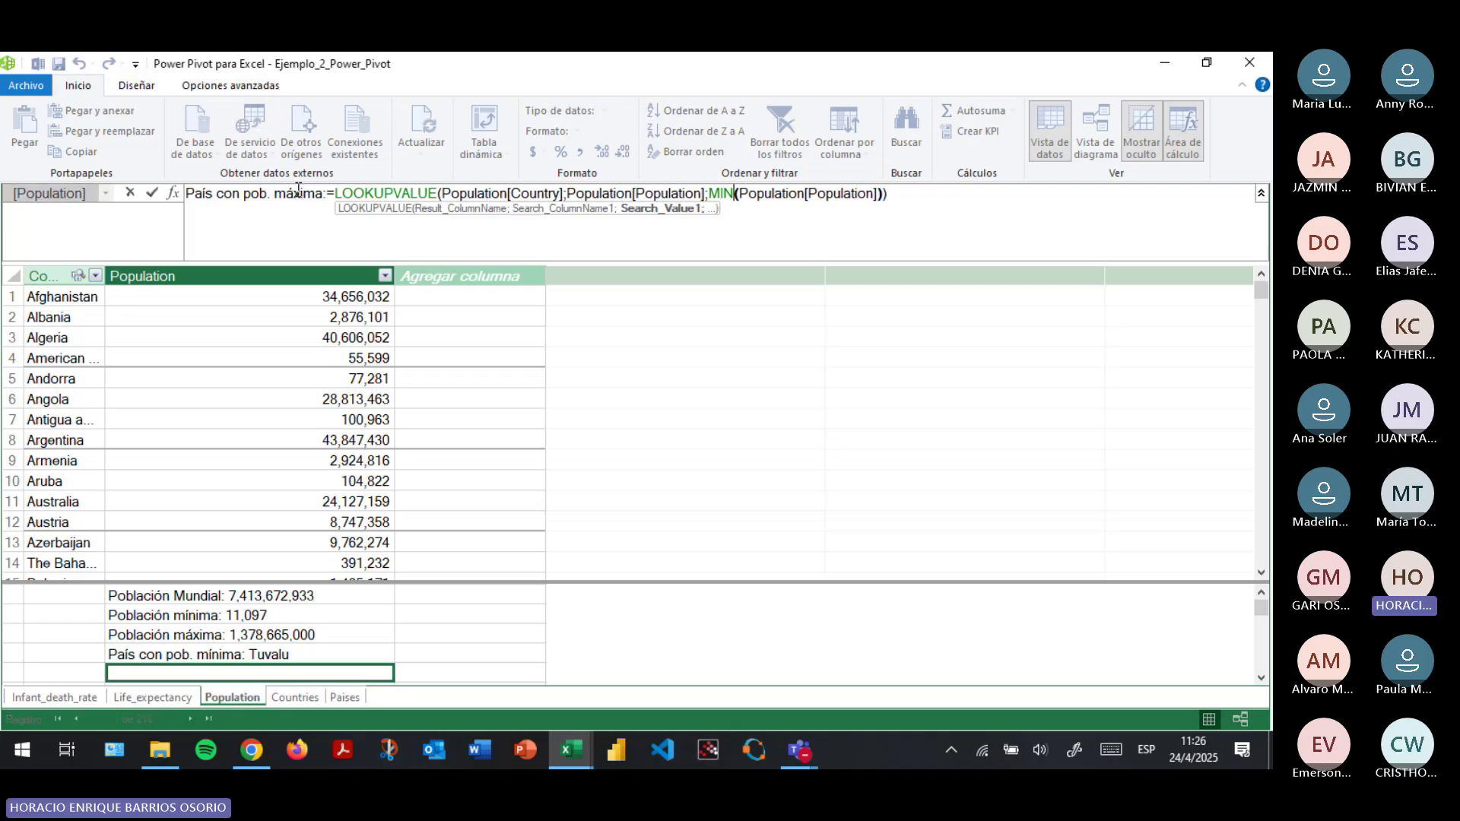
key("BackSpace")
key("BackSpace")
type("AX")
key("End")
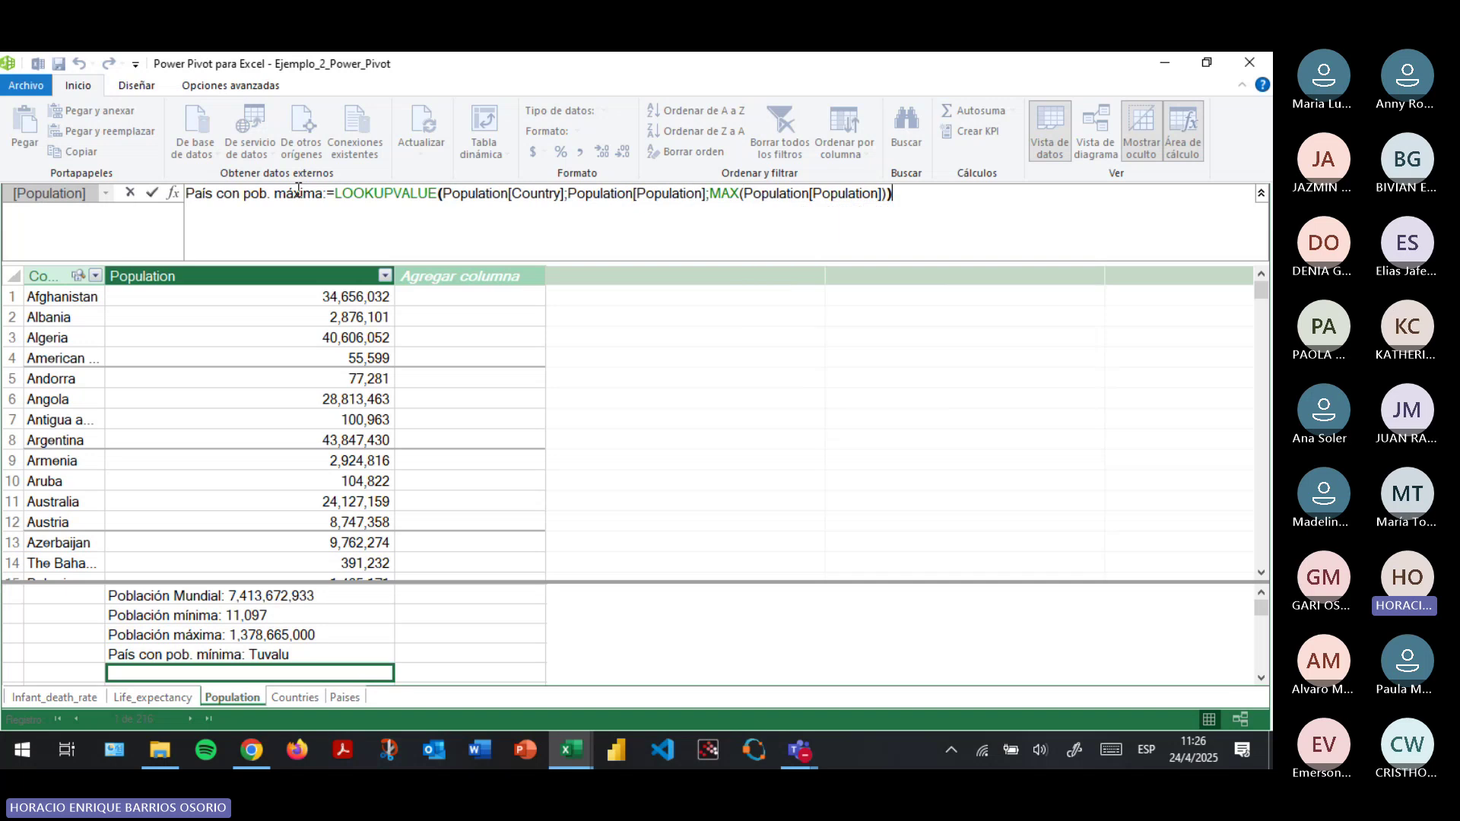
key("Return")
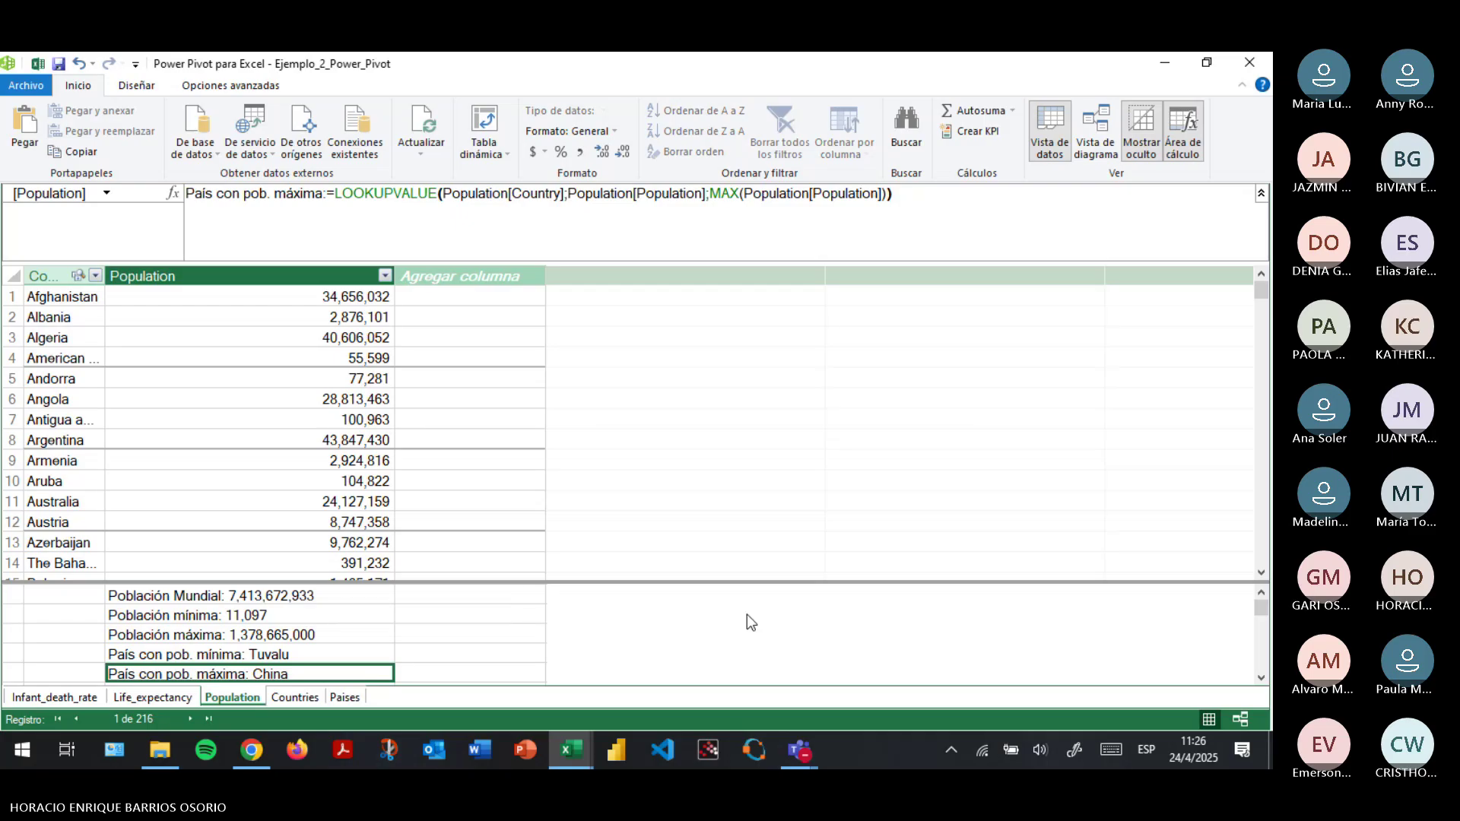
Enlarge the calculation area and select the five measures from Población Mundial to País con pob. máxima.
left_click_drag(759, 581, 760, 555)
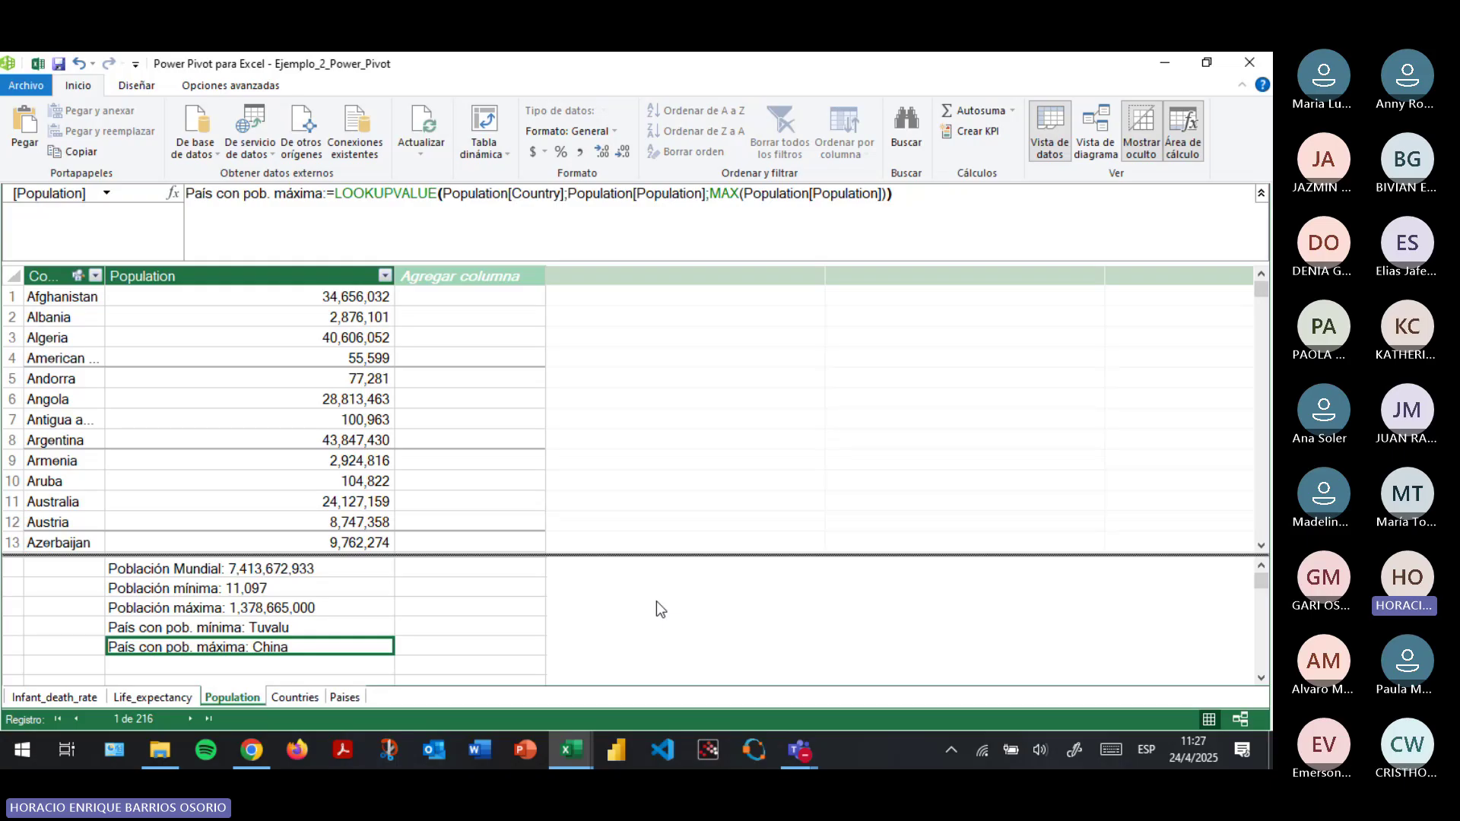
left_click(295, 573)
left_click(282, 648, "shift")
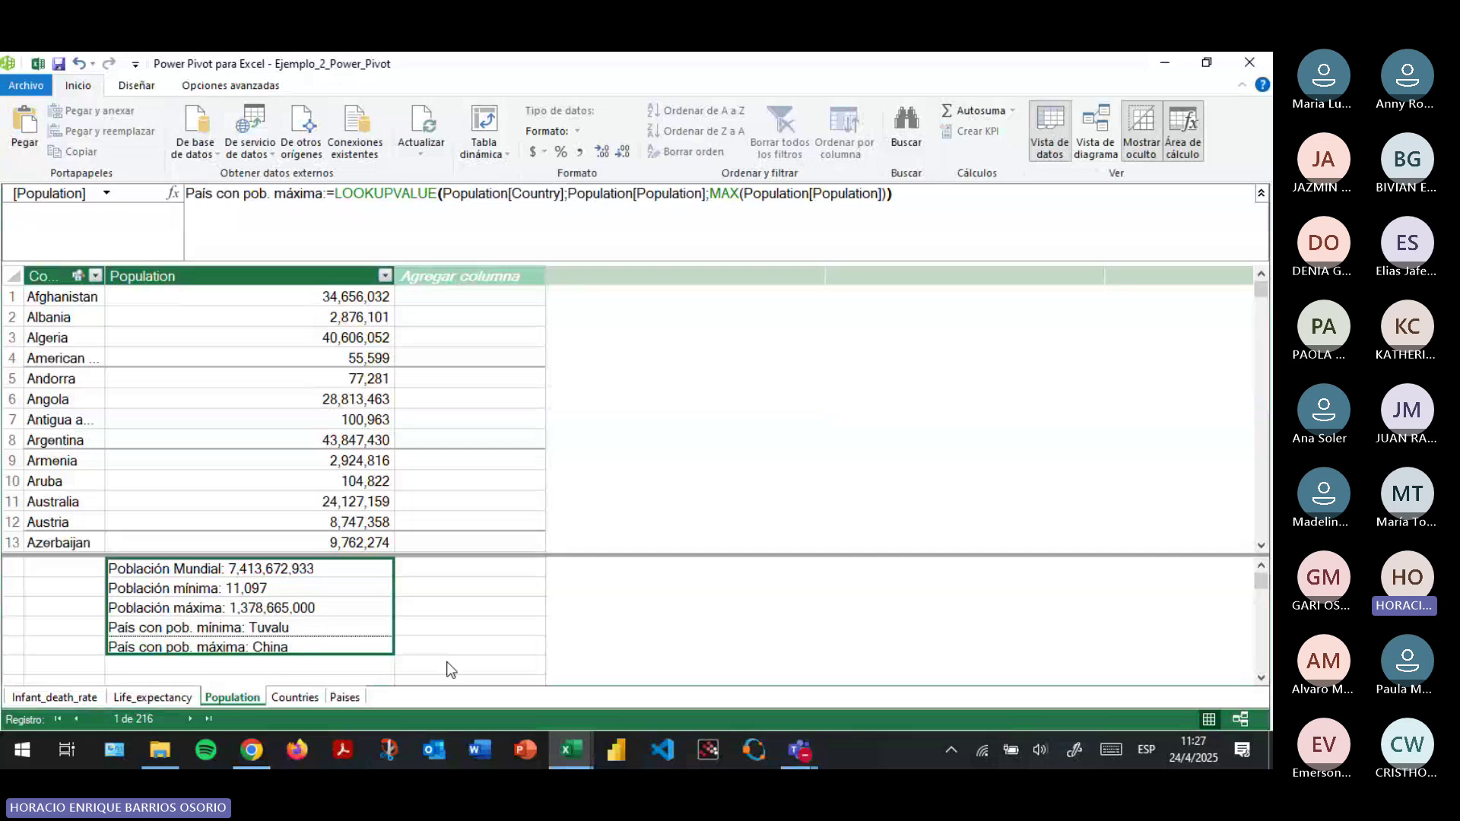
Switch to the Ejemplo_2_Power_Pivot workbook in Excel and examine the Population measures available to the existing pivot table.
left_click(581, 742)
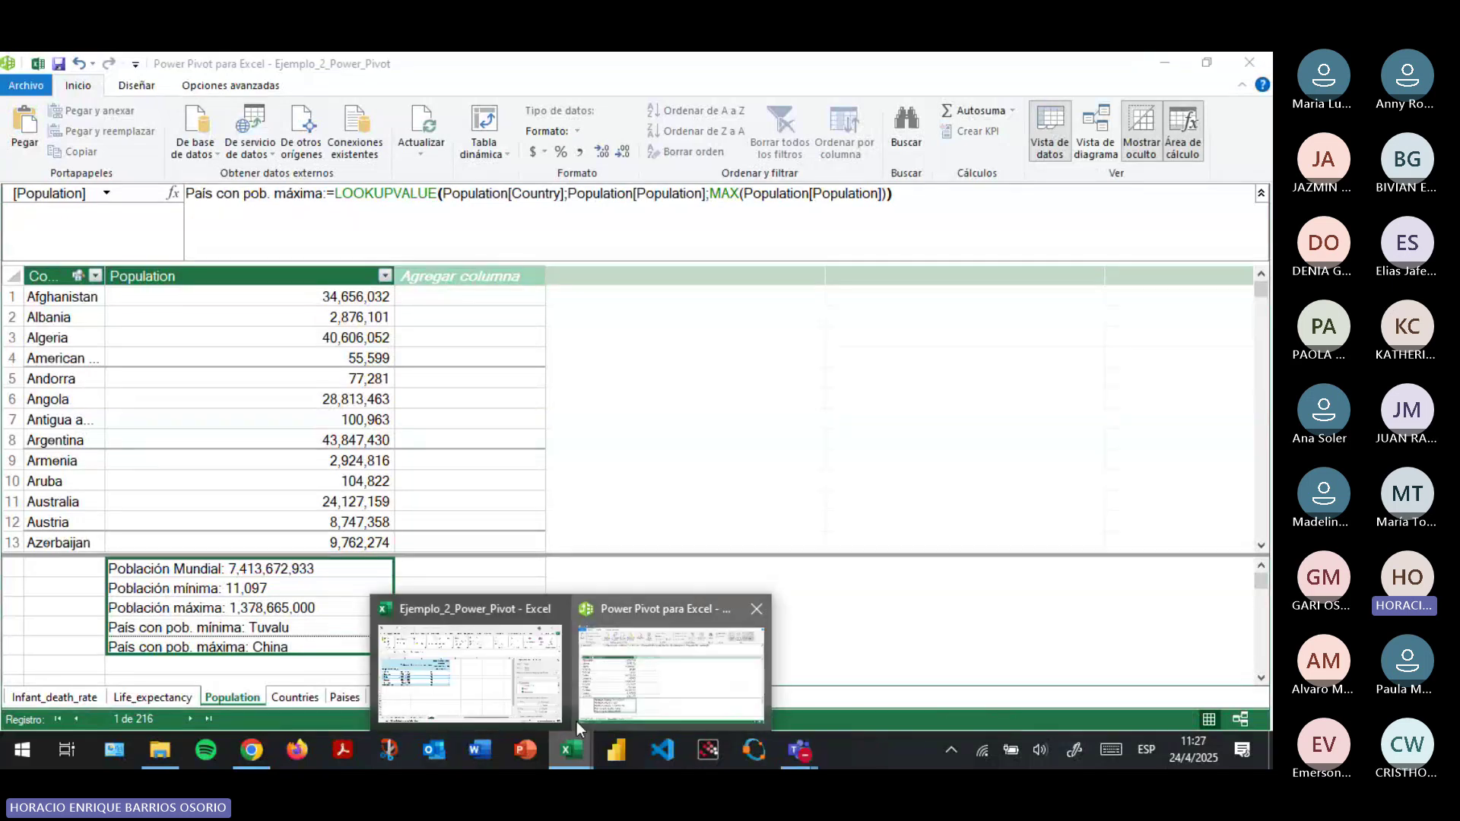
left_click(536, 688)
left_click(389, 418)
scroll(1068, 487, "down", 3)
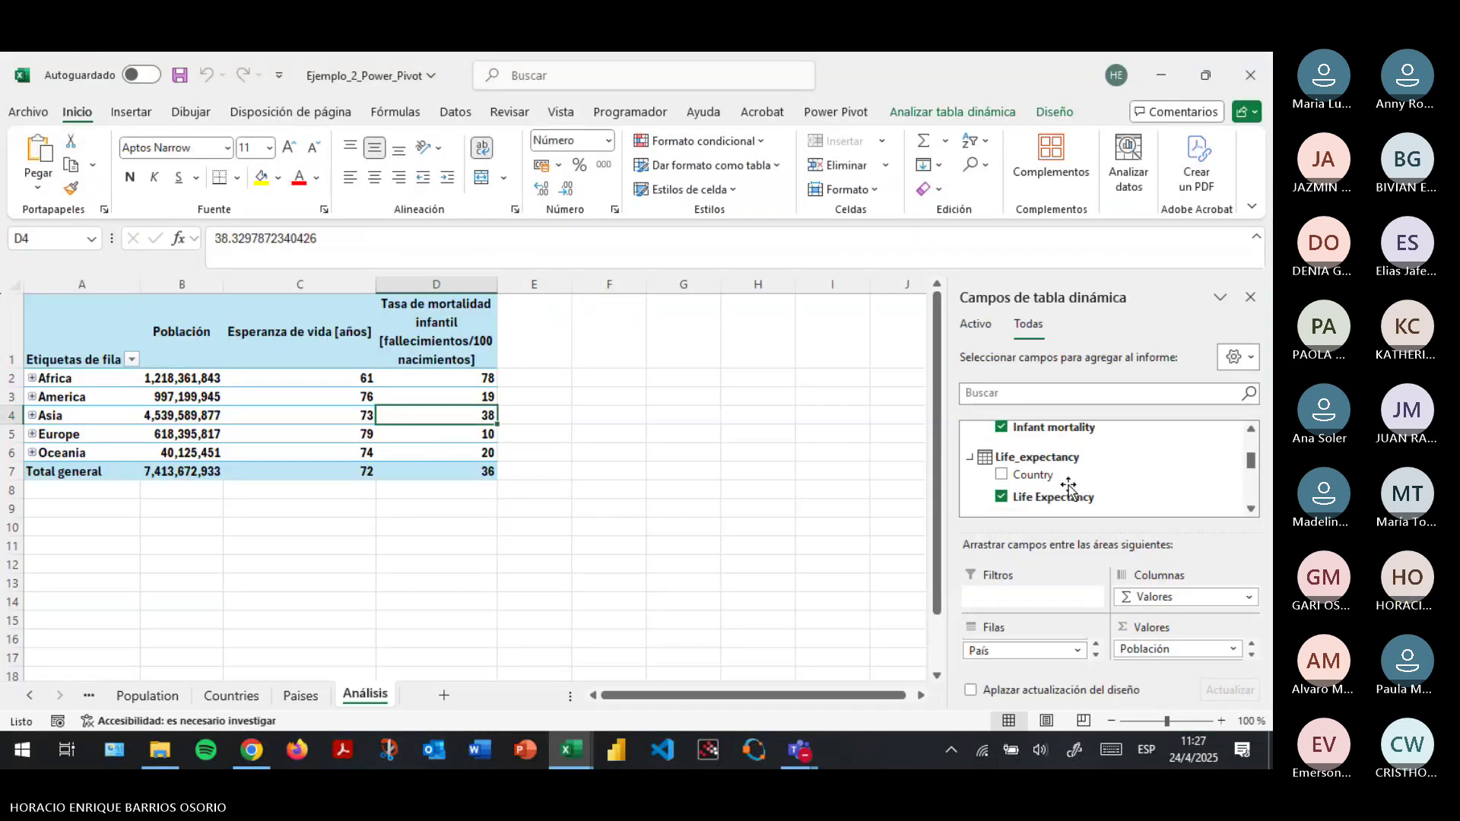
scroll(1069, 487, "down", 5)
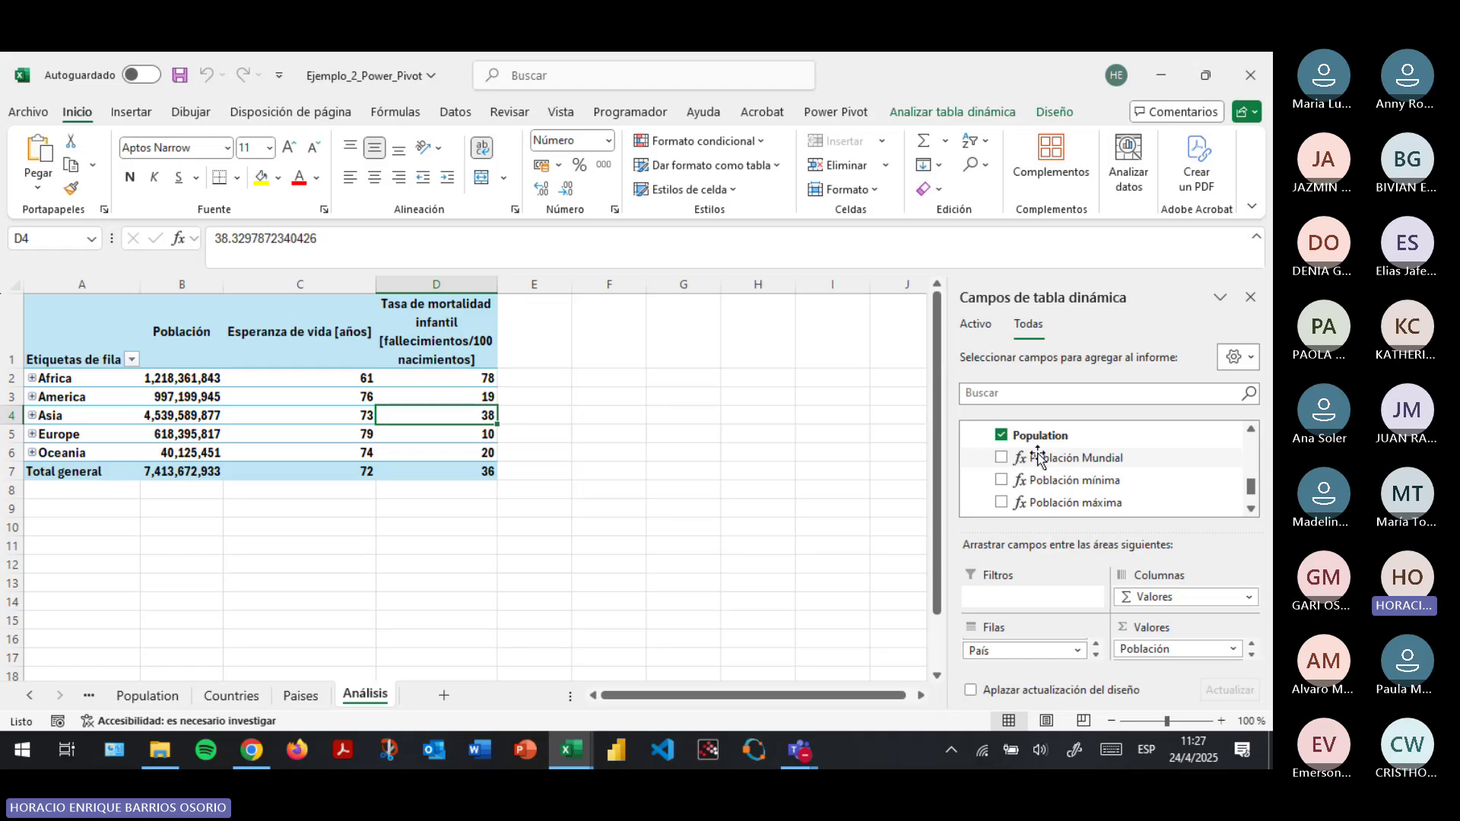
scroll(1057, 466, "down", 1)
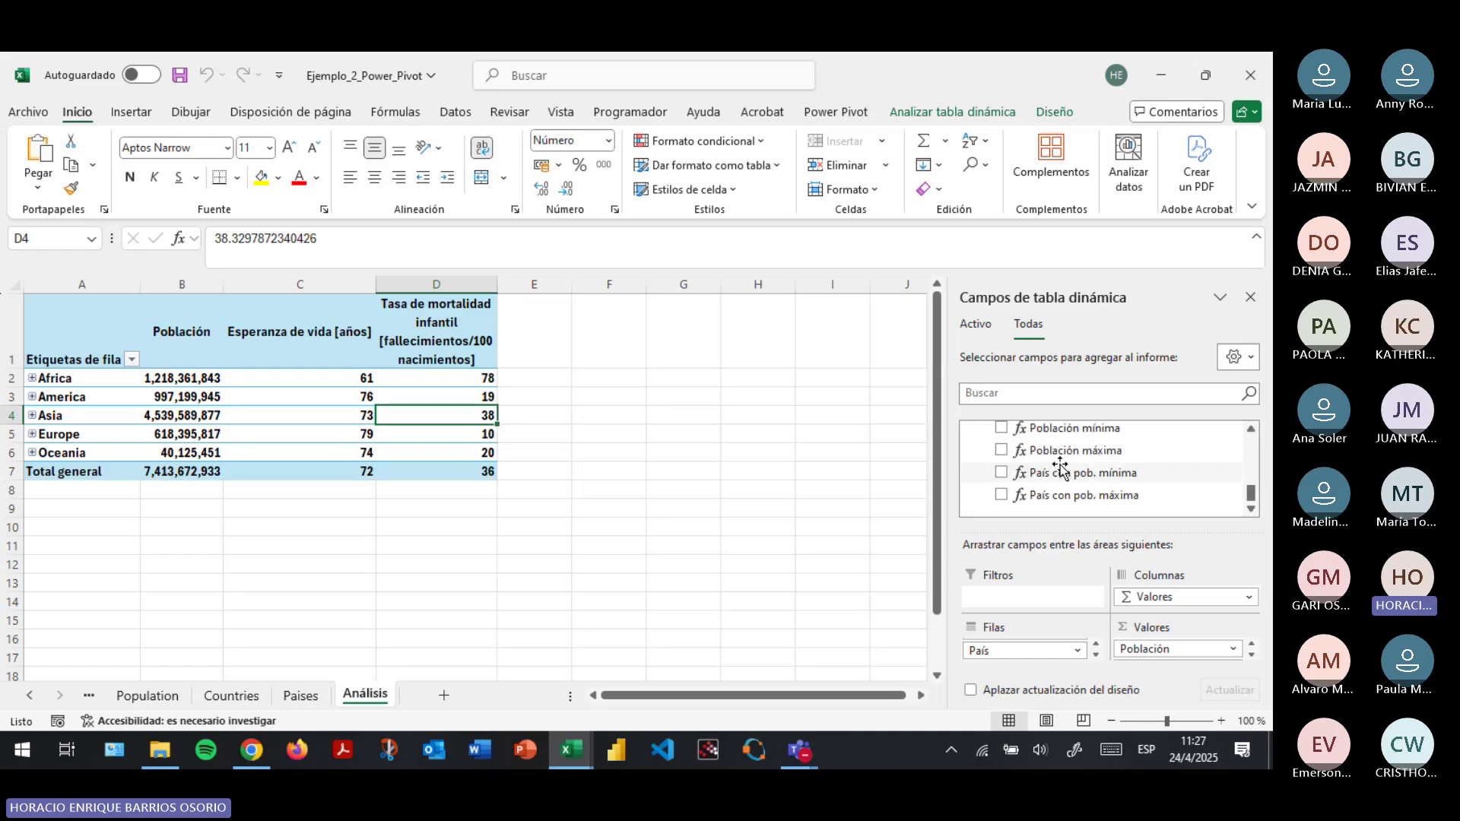
scroll(1118, 490, "up", 1)
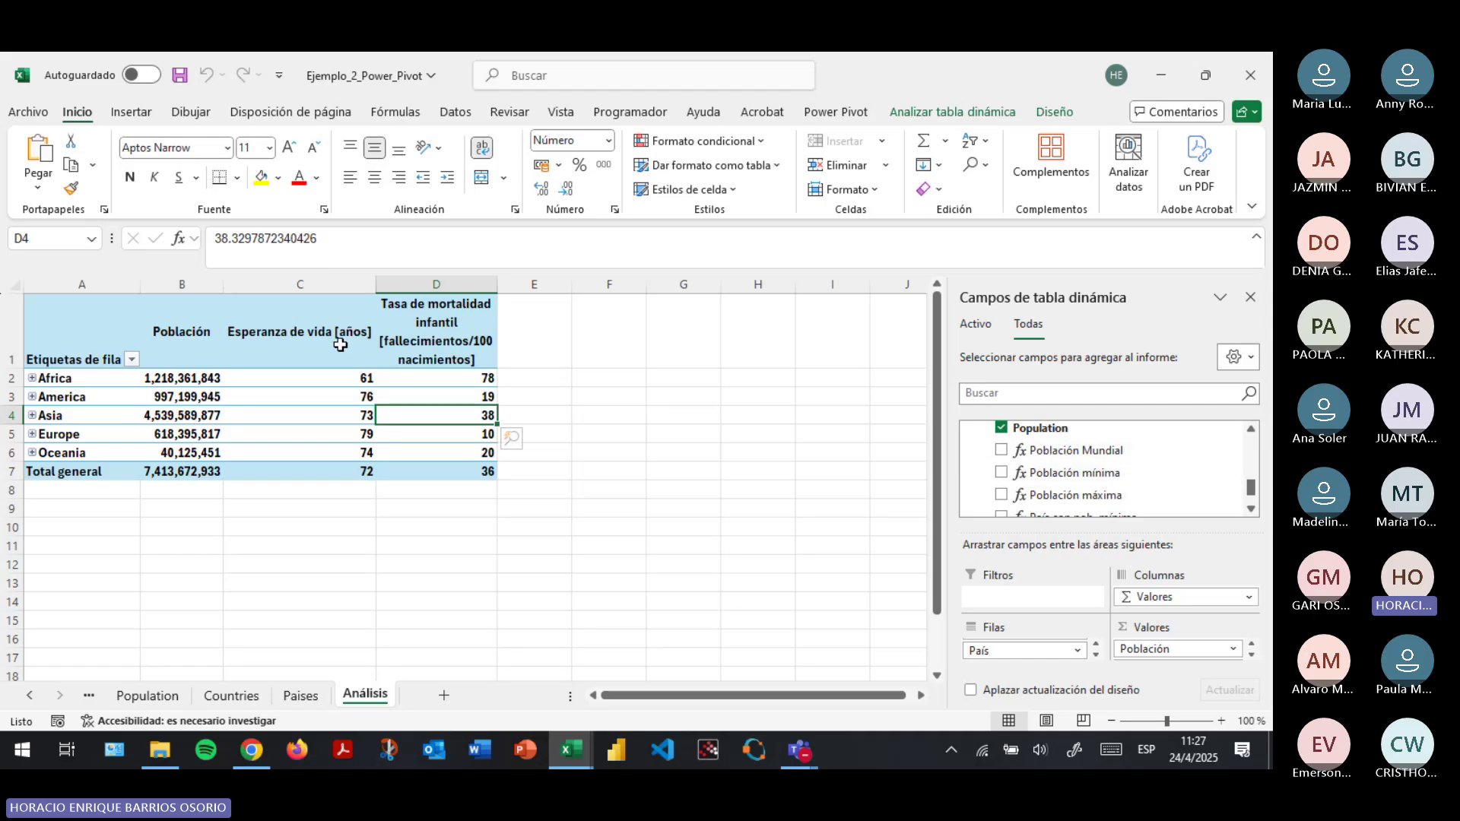
Try the Población Mundial measure as a value in the existing pivot table, then remove it.
left_click(1083, 452)
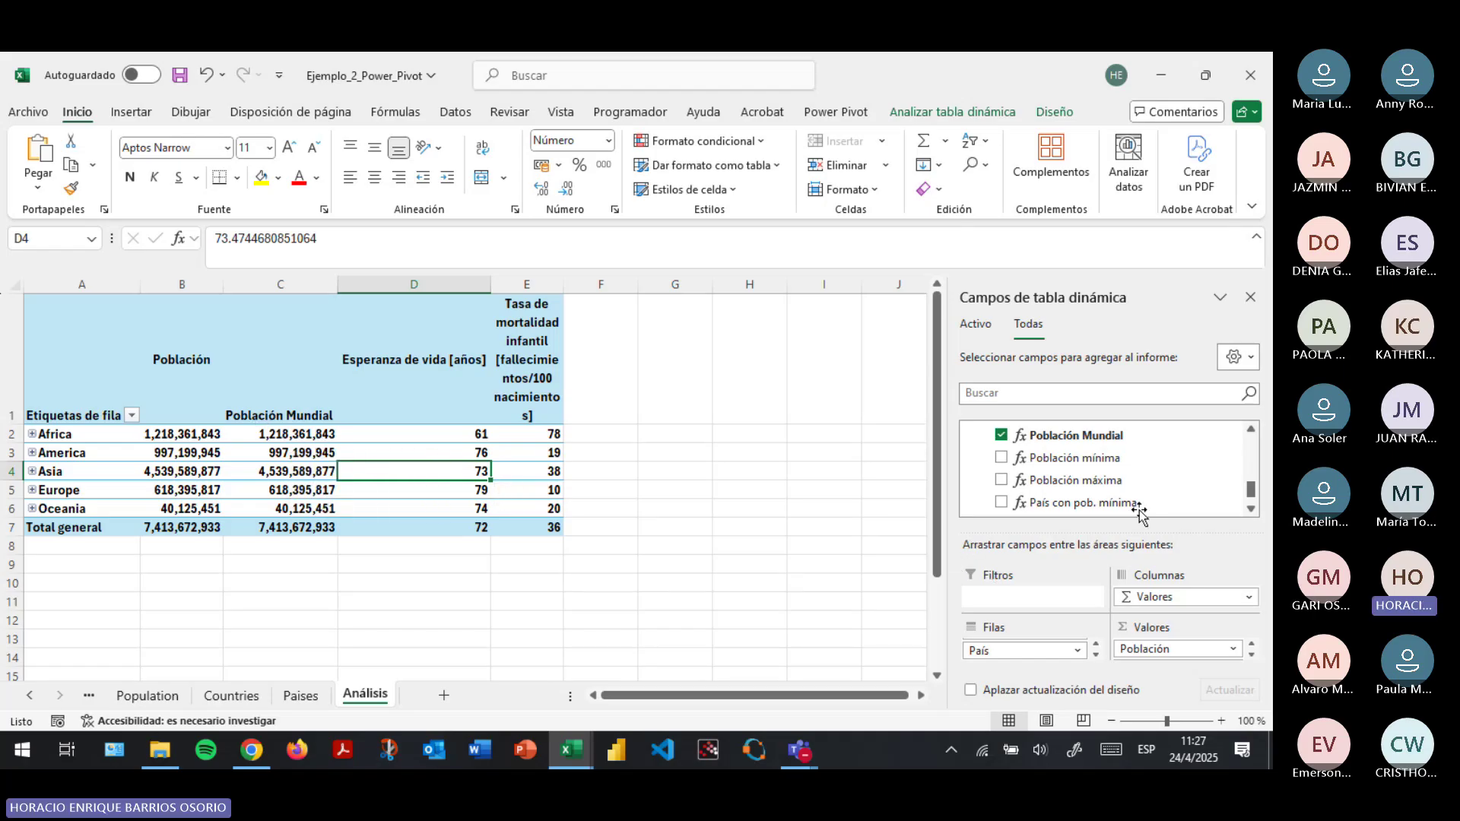
scroll(1185, 645, "down", 3)
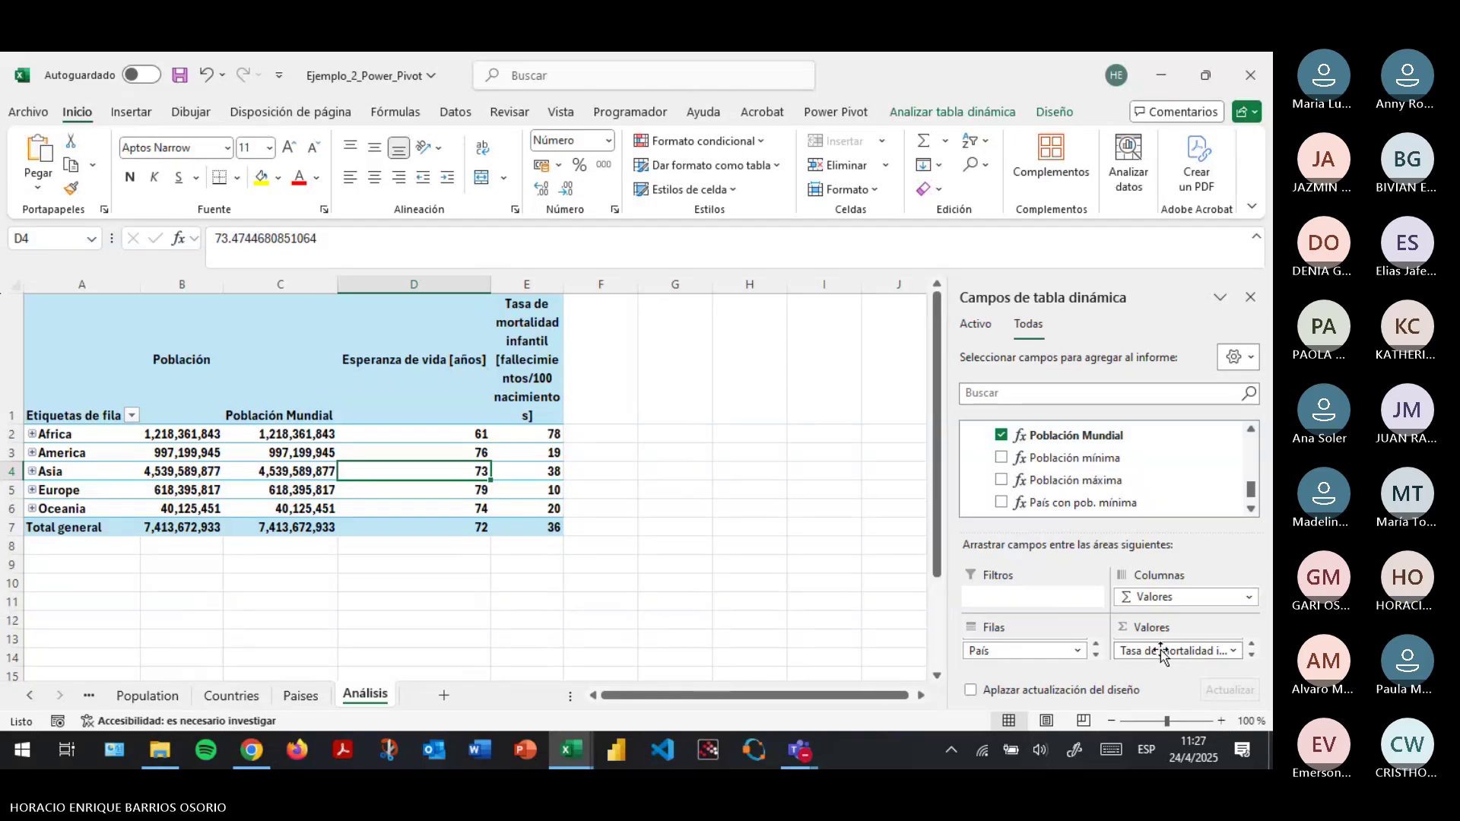
scroll(1161, 652, "up", 2)
left_click_drag(1161, 653, 1064, 475)
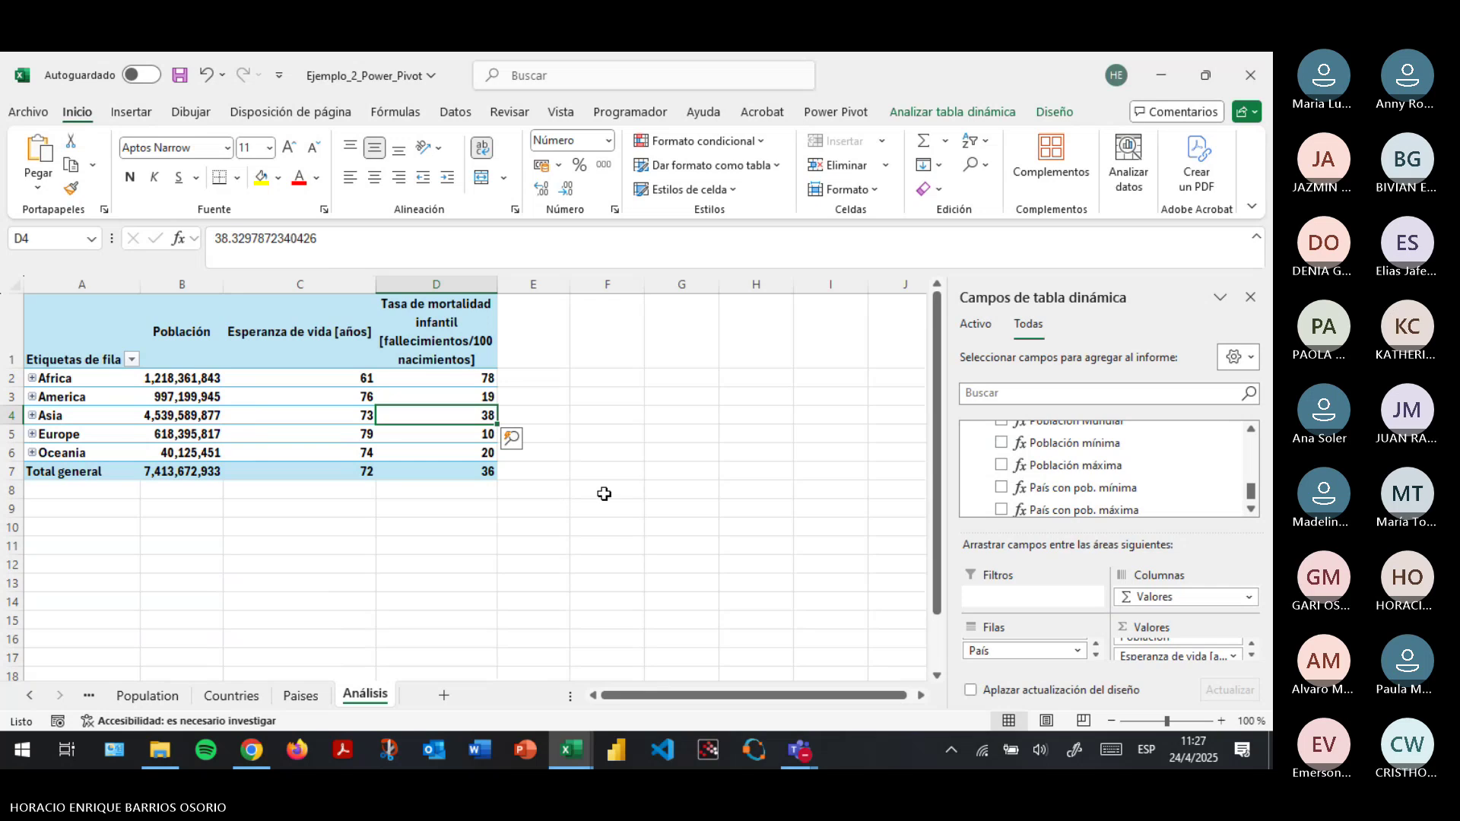
Insert a new pivot table from the data model in cell F1 of the existing Análisis sheet.
left_click(609, 332)
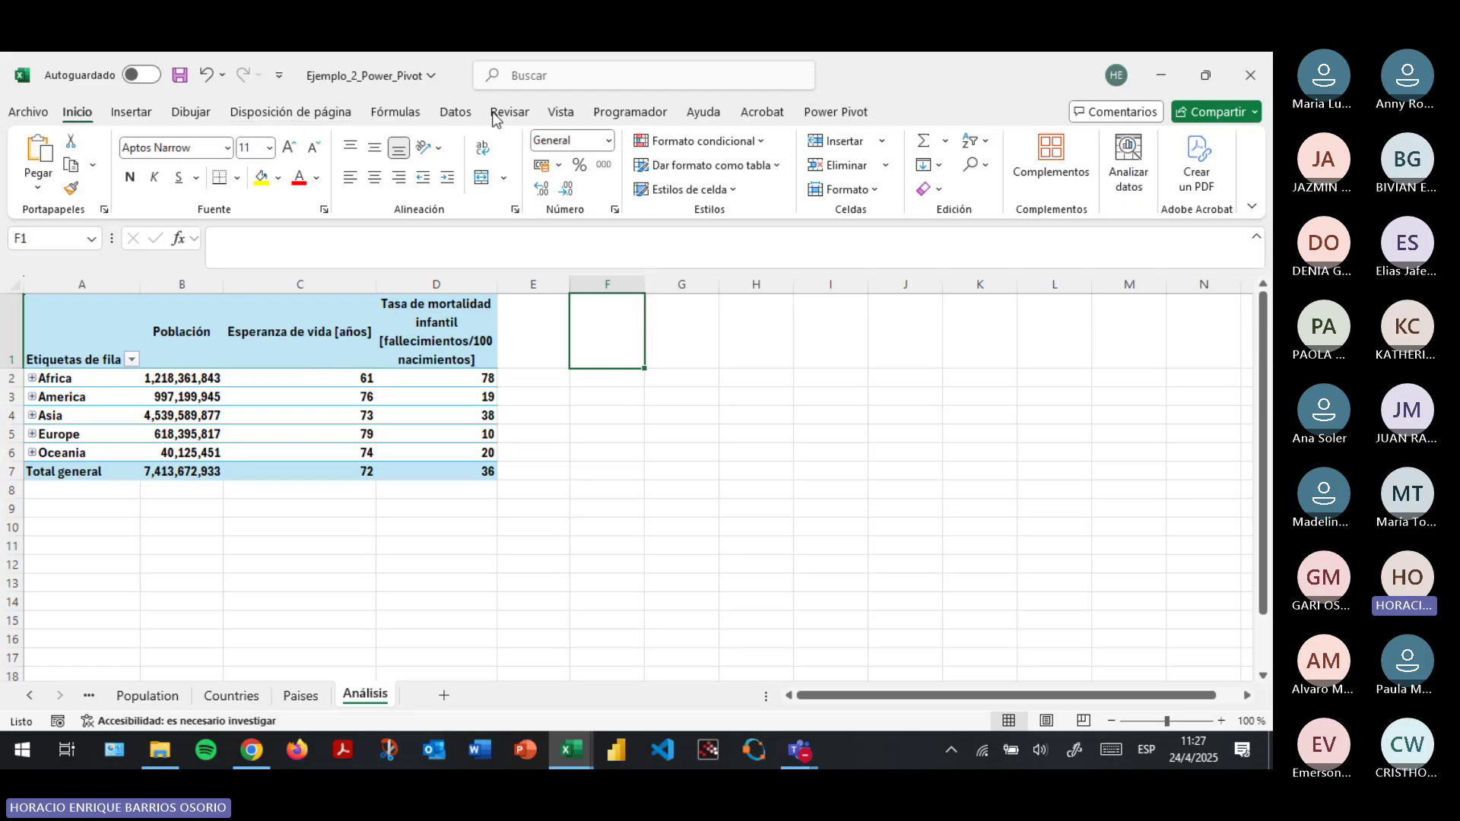
left_click(131, 112)
left_click(74, 186)
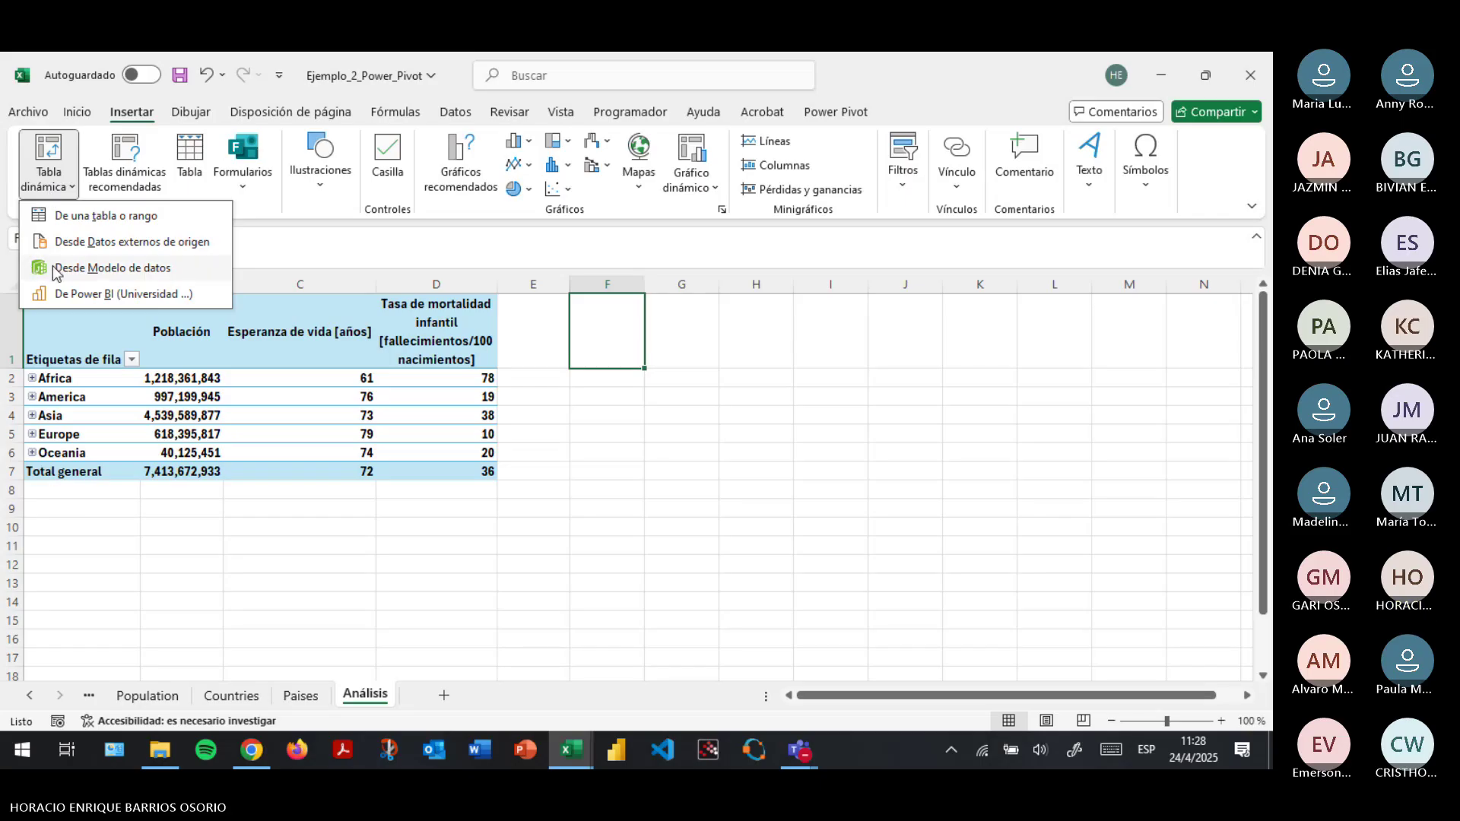
left_click(113, 268)
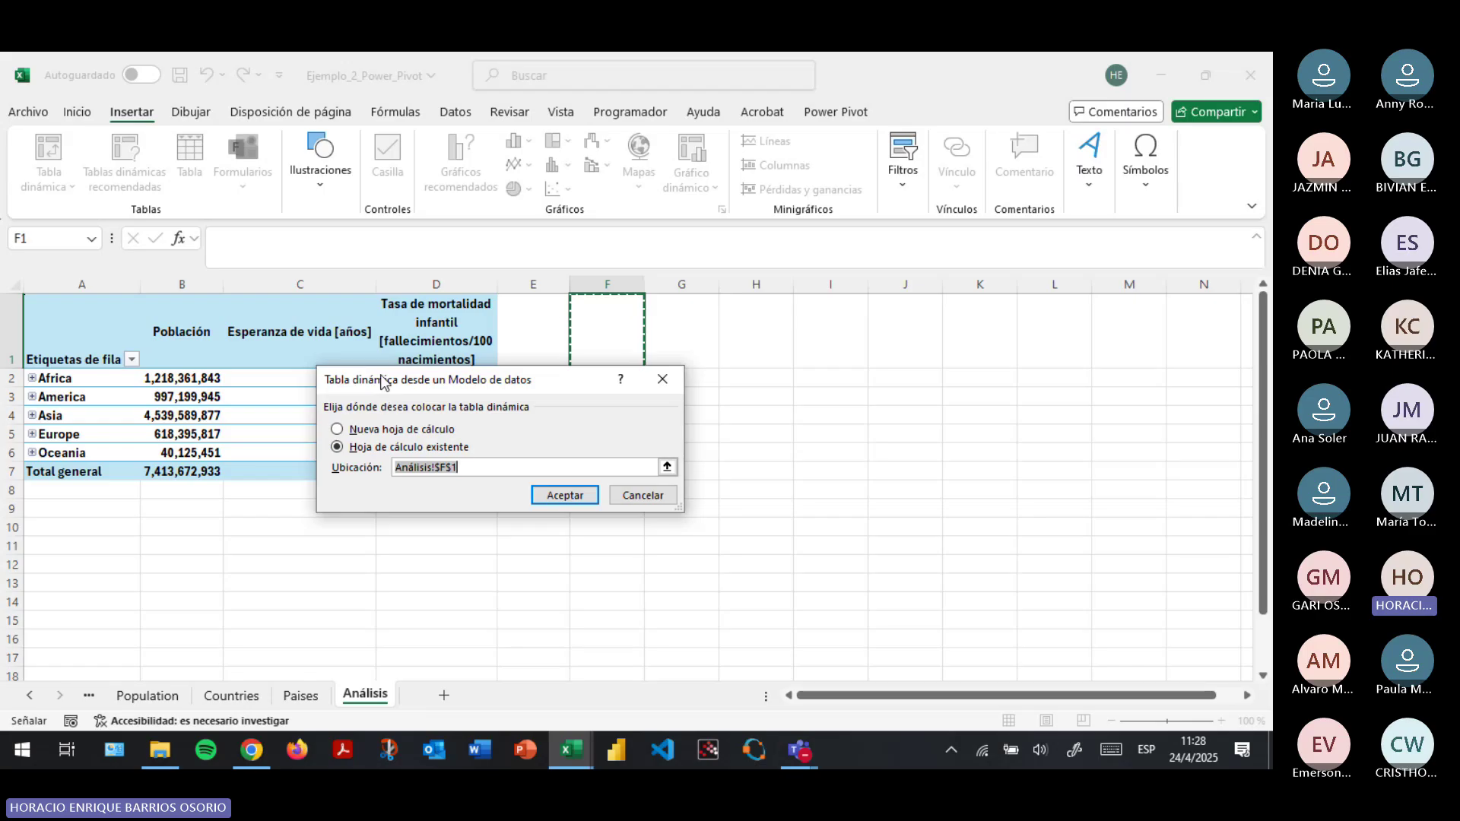
left_click_drag(381, 380, 745, 323)
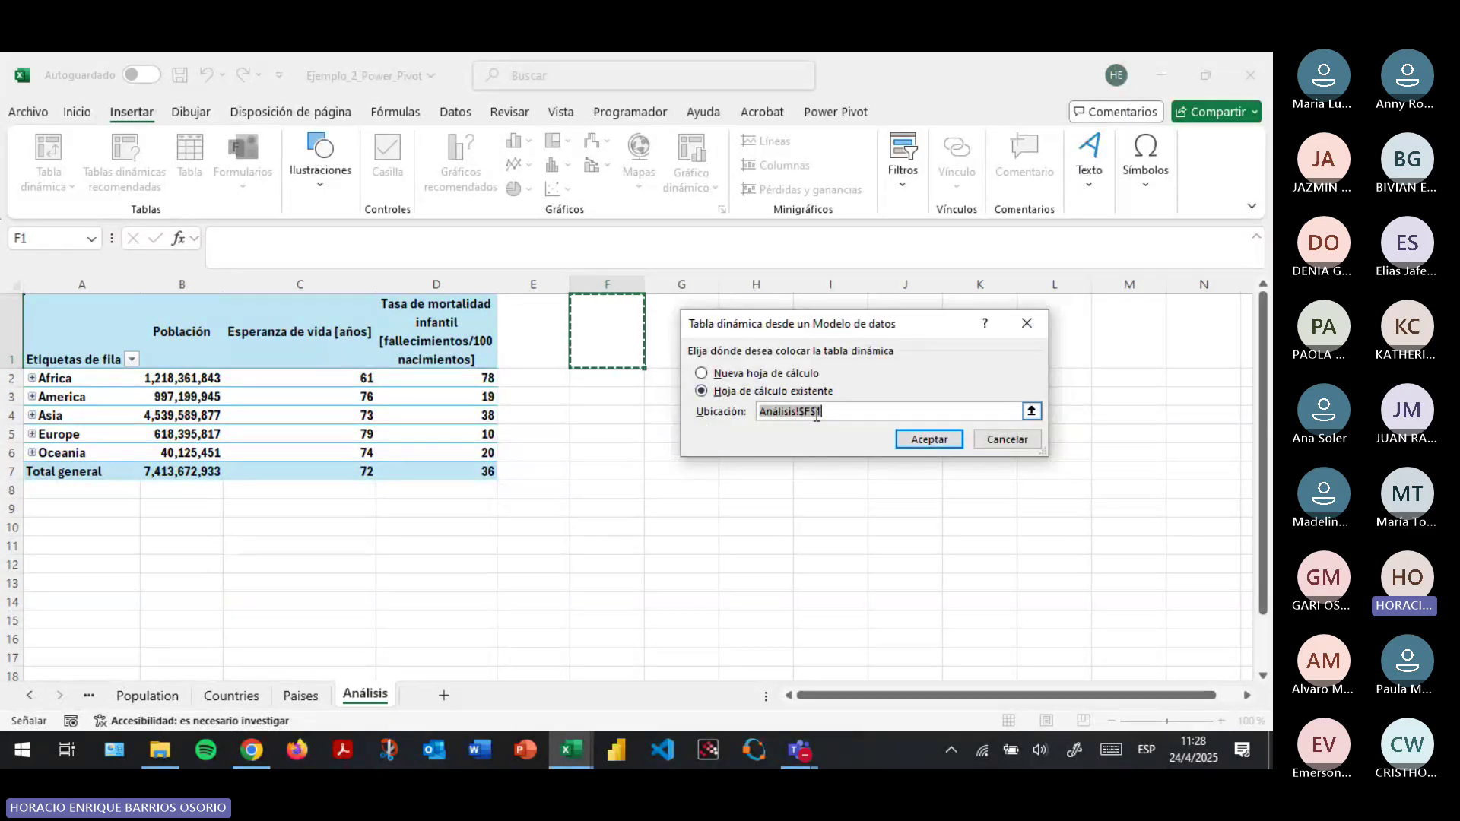
left_click(929, 441)
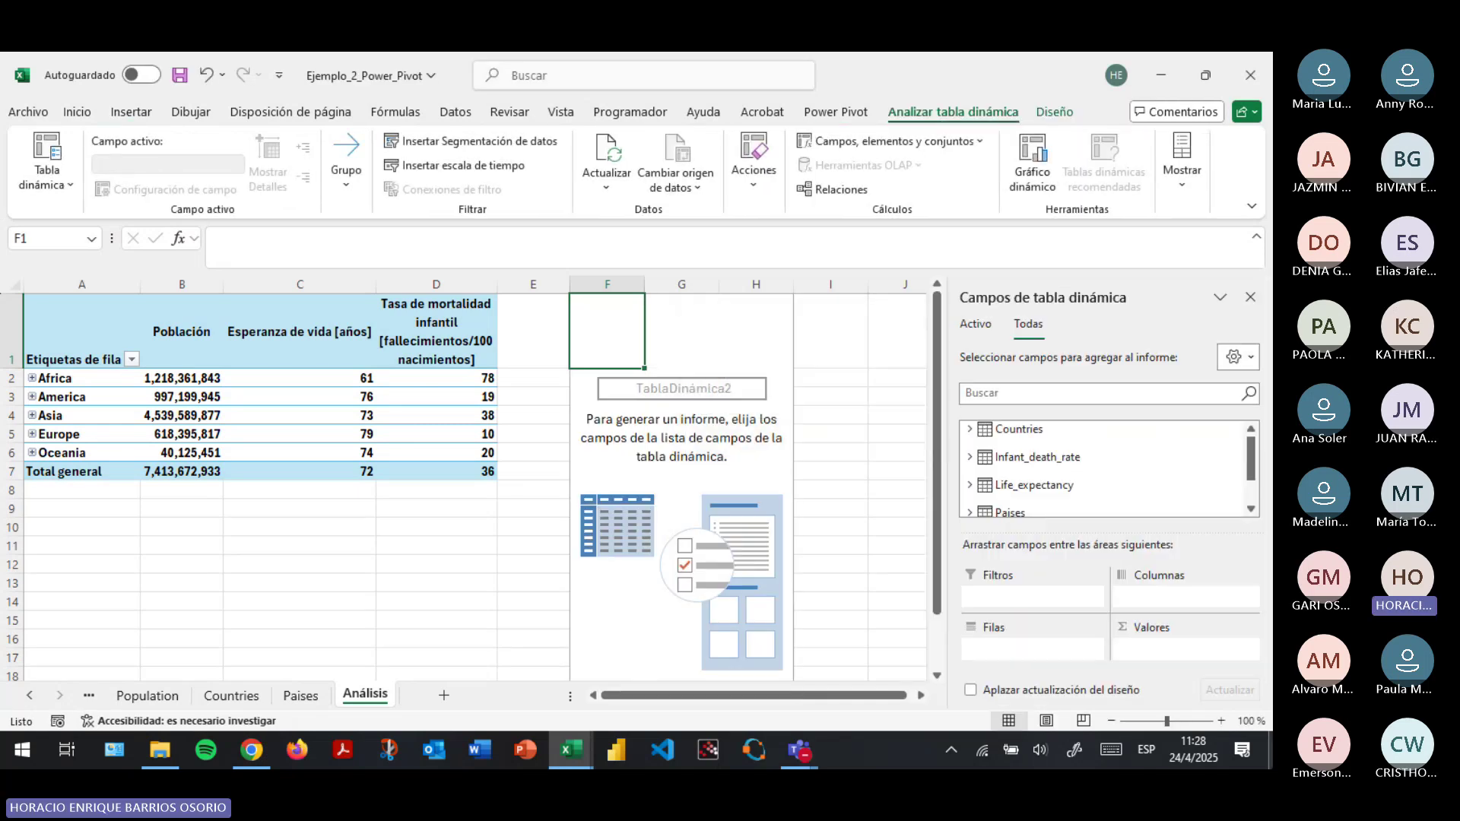
Add the Población Mundial, Población mínima and Población máxima measures from the Population table as values of the new pivot table.
scroll(1085, 462, "down", 2)
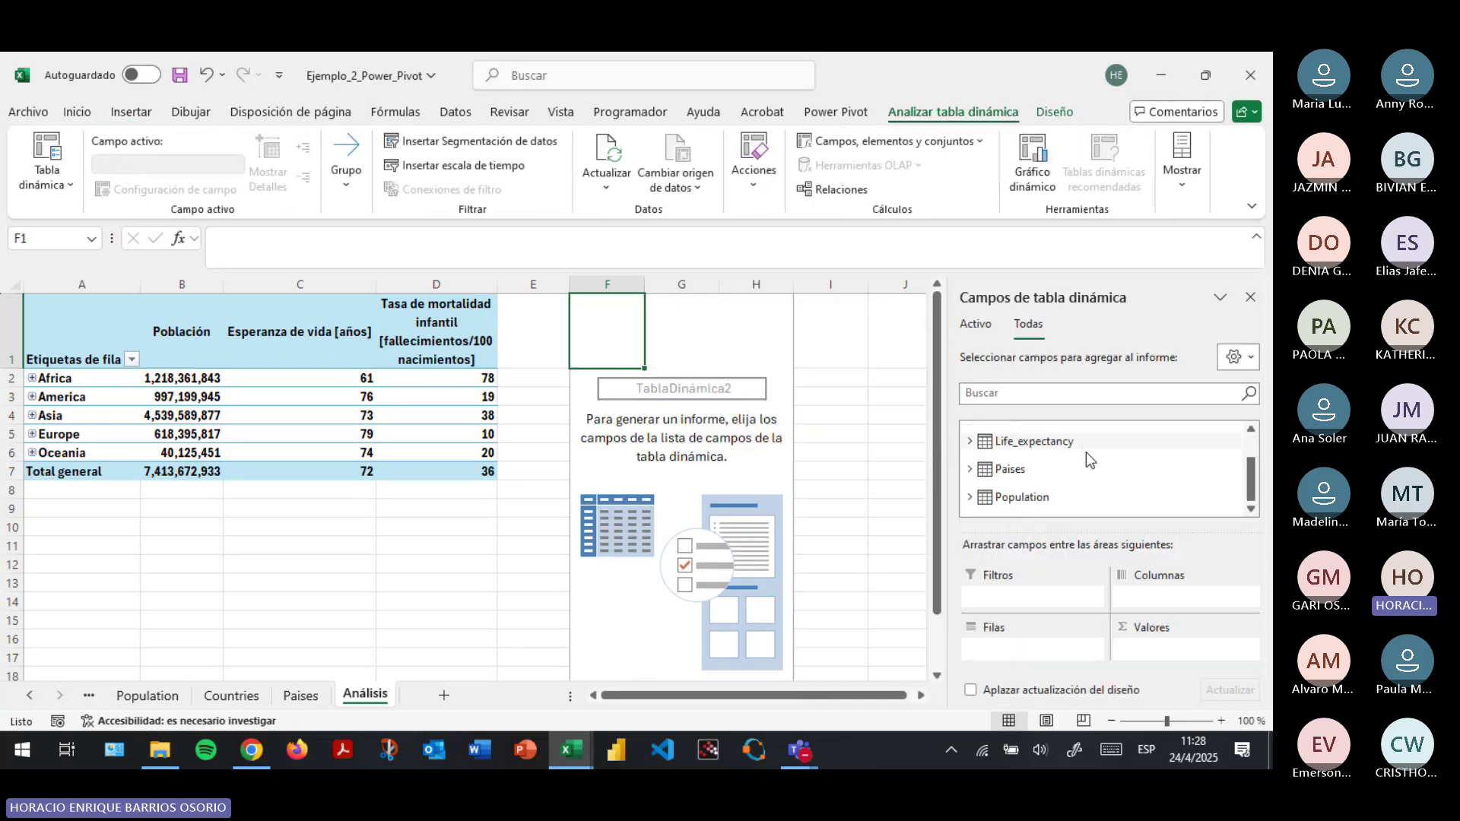
left_click(970, 497)
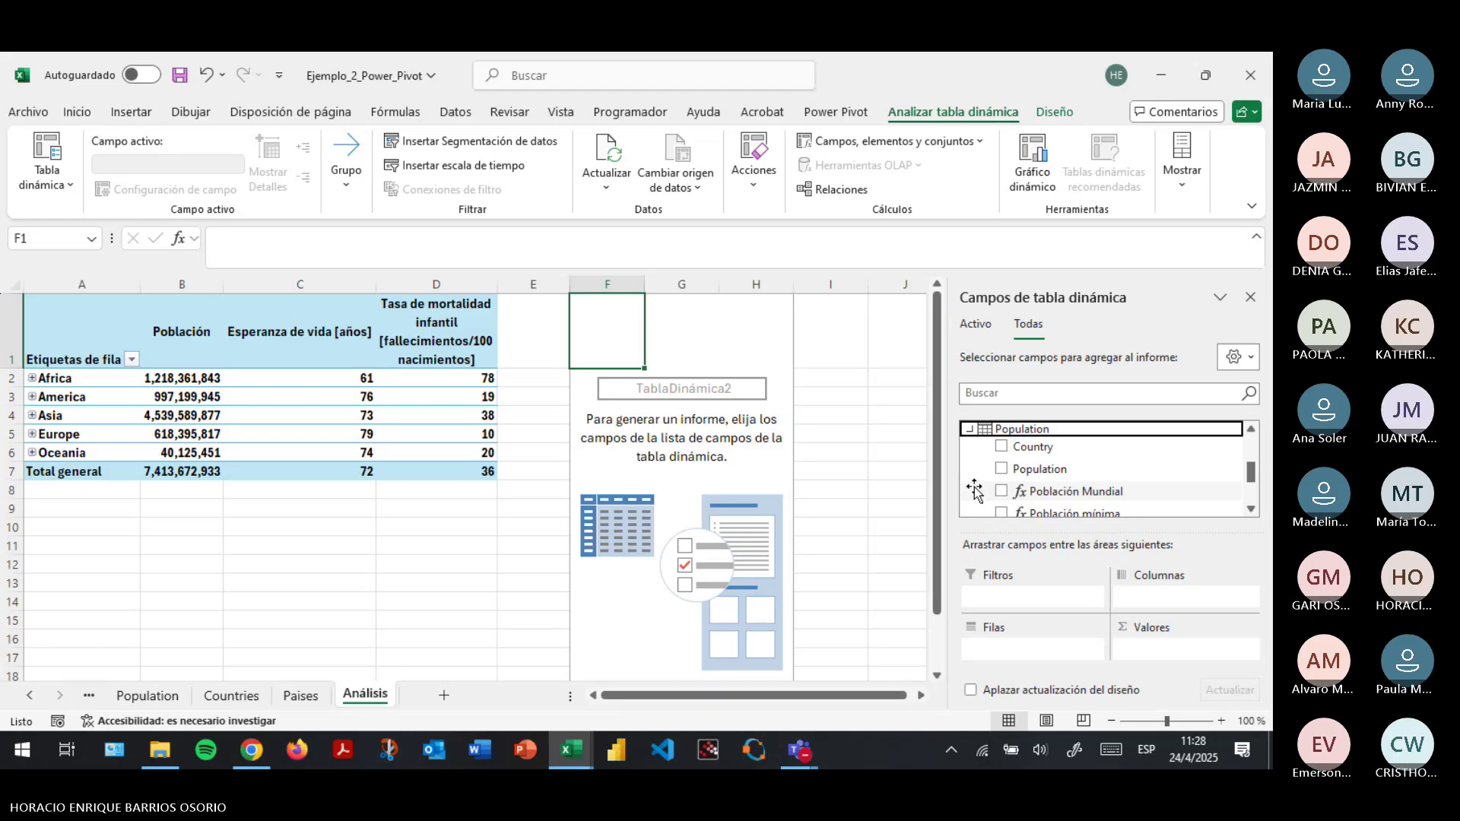
scroll(975, 491, "down", 1)
left_click_drag(1095, 447, 1207, 649)
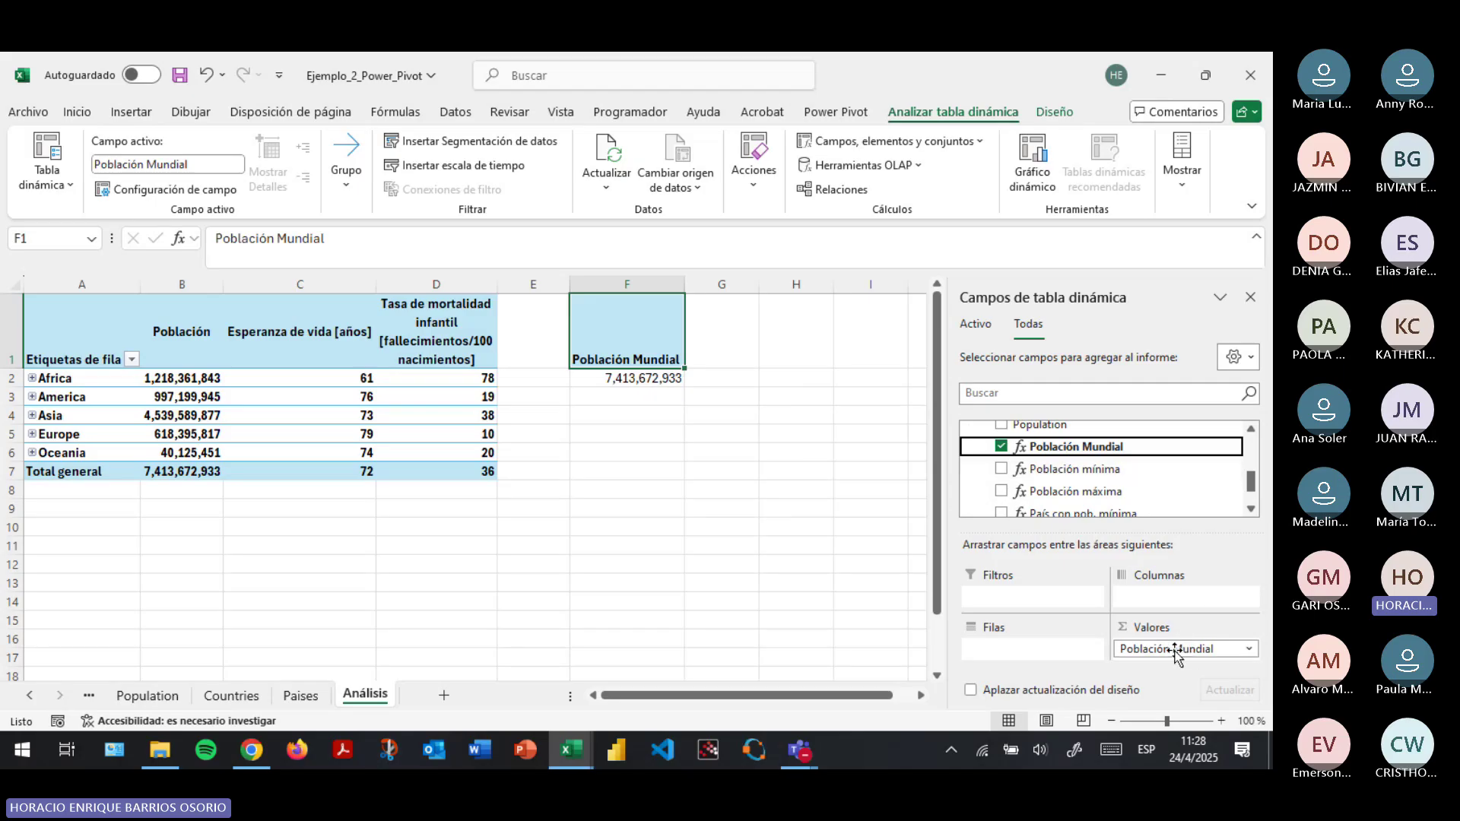
left_click_drag(1088, 468, 1183, 650)
left_click_drag(1084, 493, 1178, 661)
left_click(1251, 654)
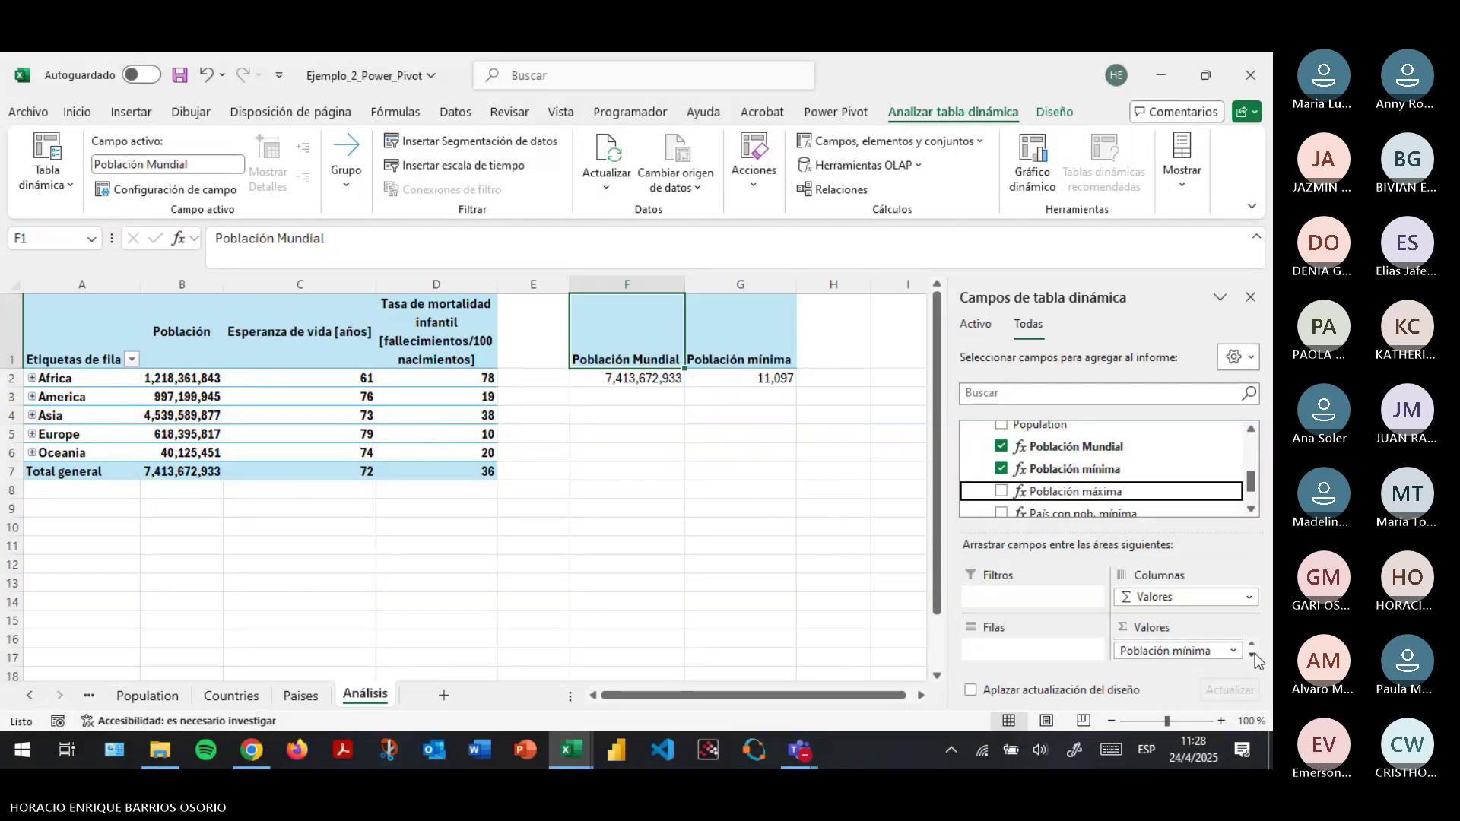
left_click_drag(1135, 493, 1183, 645)
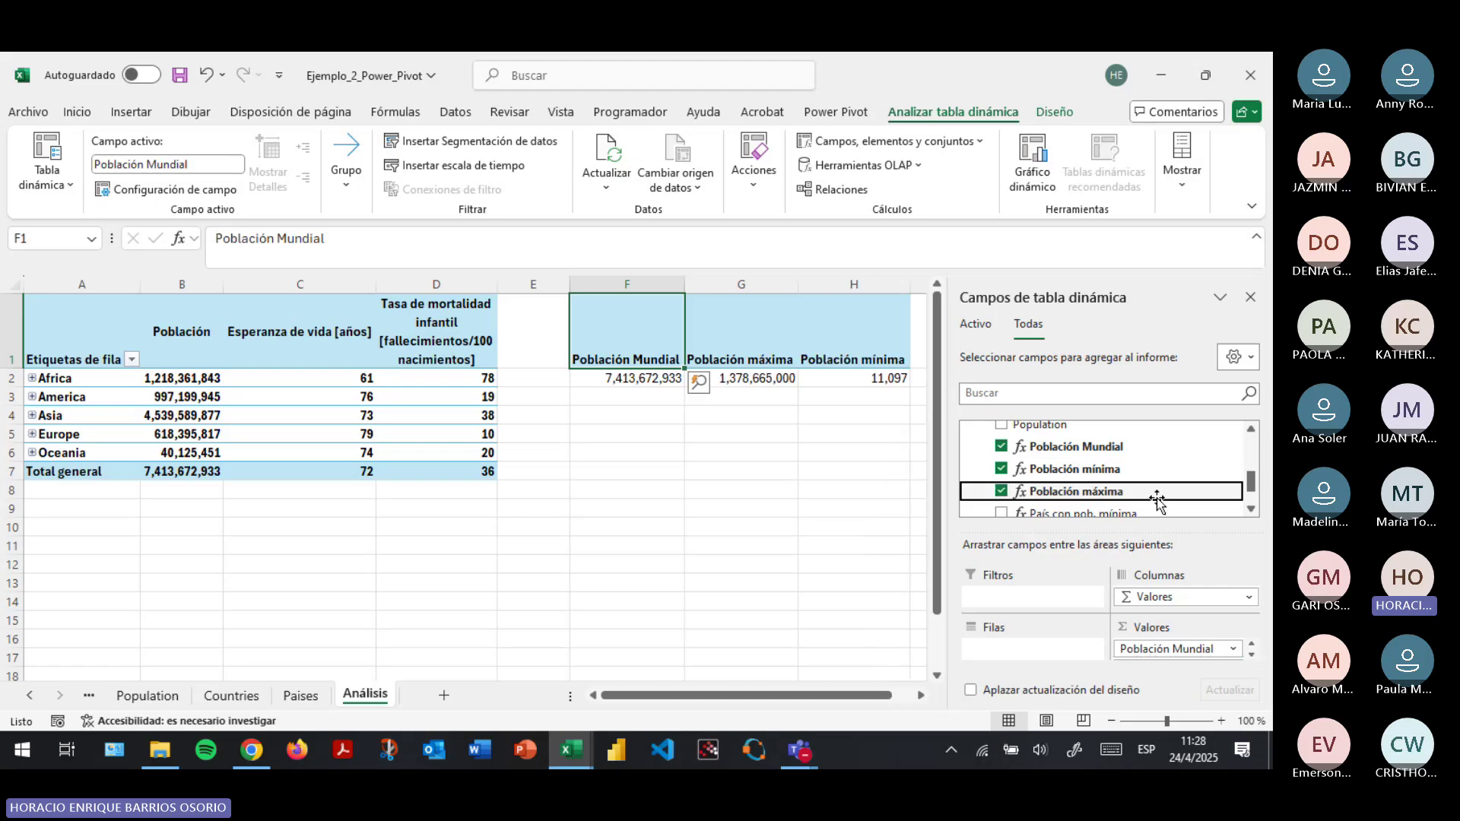
Add the País con pob. mínima and País con pob. máxima measures to the new pivot table's values.
left_click_drag(1135, 469, 1175, 652)
left_click_drag(836, 694, 910, 705)
left_click_drag(1106, 495, 1171, 658)
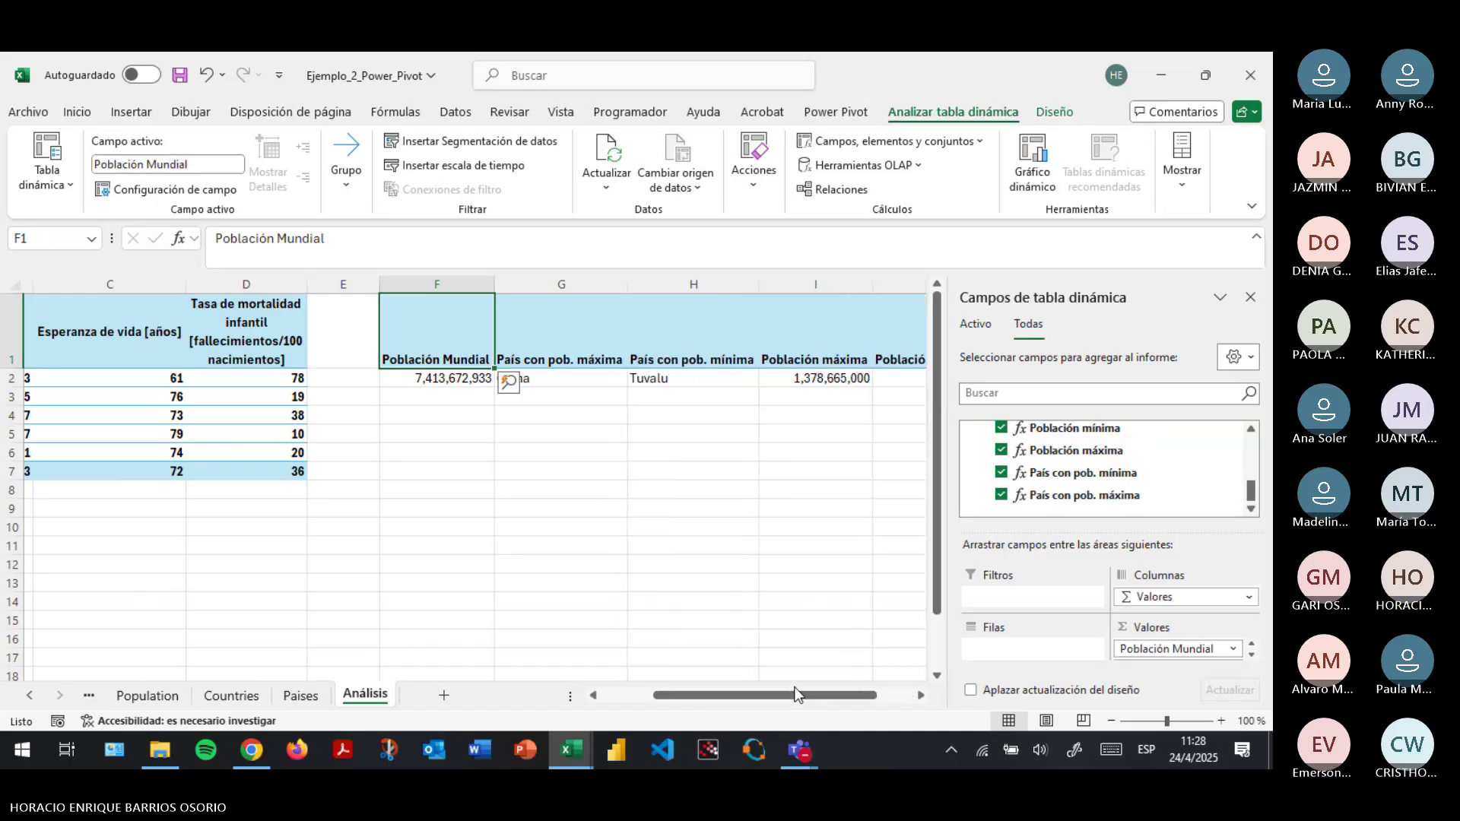
left_click(1251, 655)
left_click(1252, 654)
left_click(1251, 655)
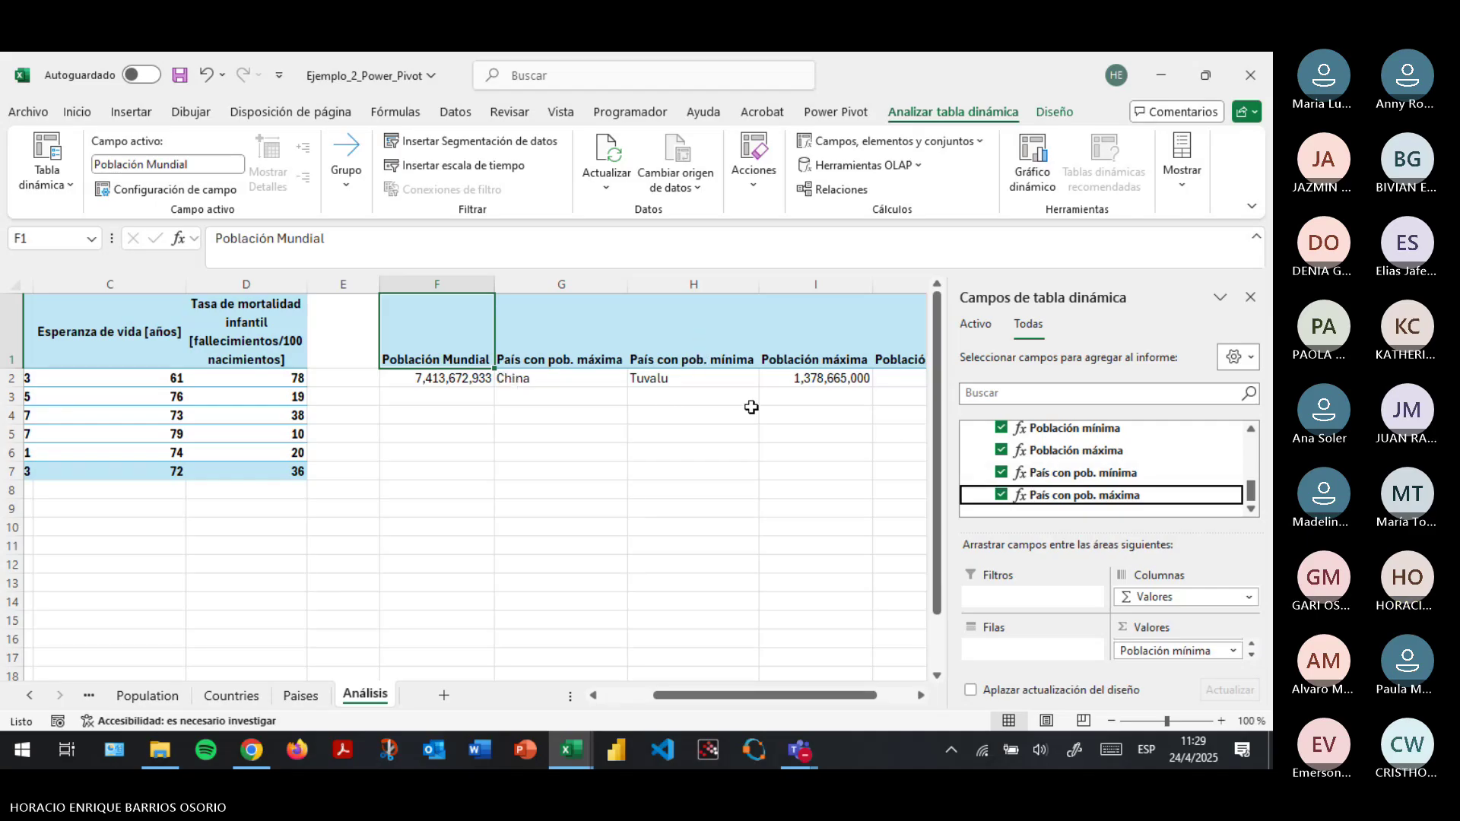
Select cell F4 beneath the new pivot table, save the workbook and switch back to Power Pivot.
left_click_drag(746, 696, 809, 695)
left_click(294, 415)
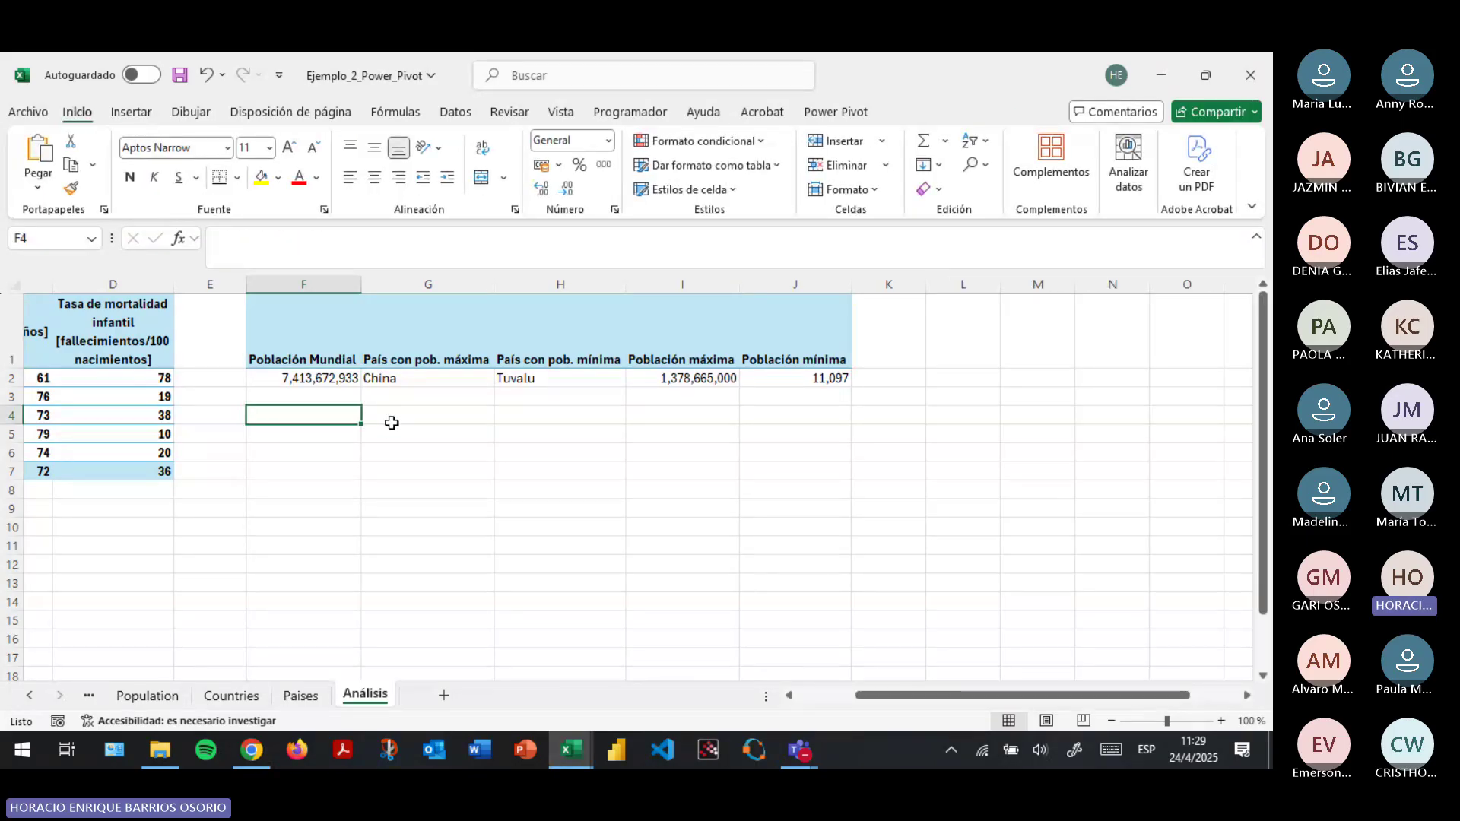
left_click(180, 74)
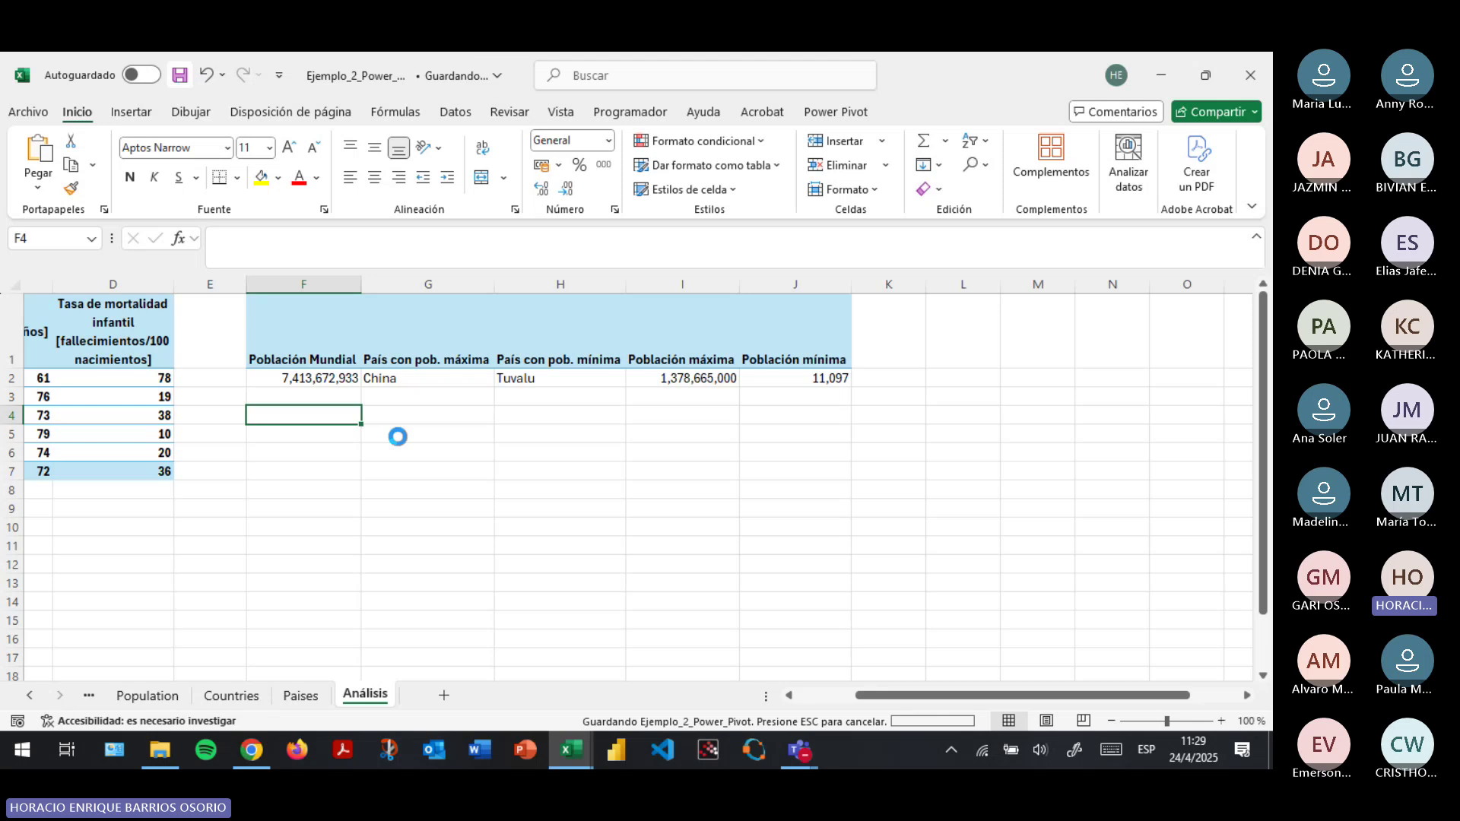
key("alt+Tab")
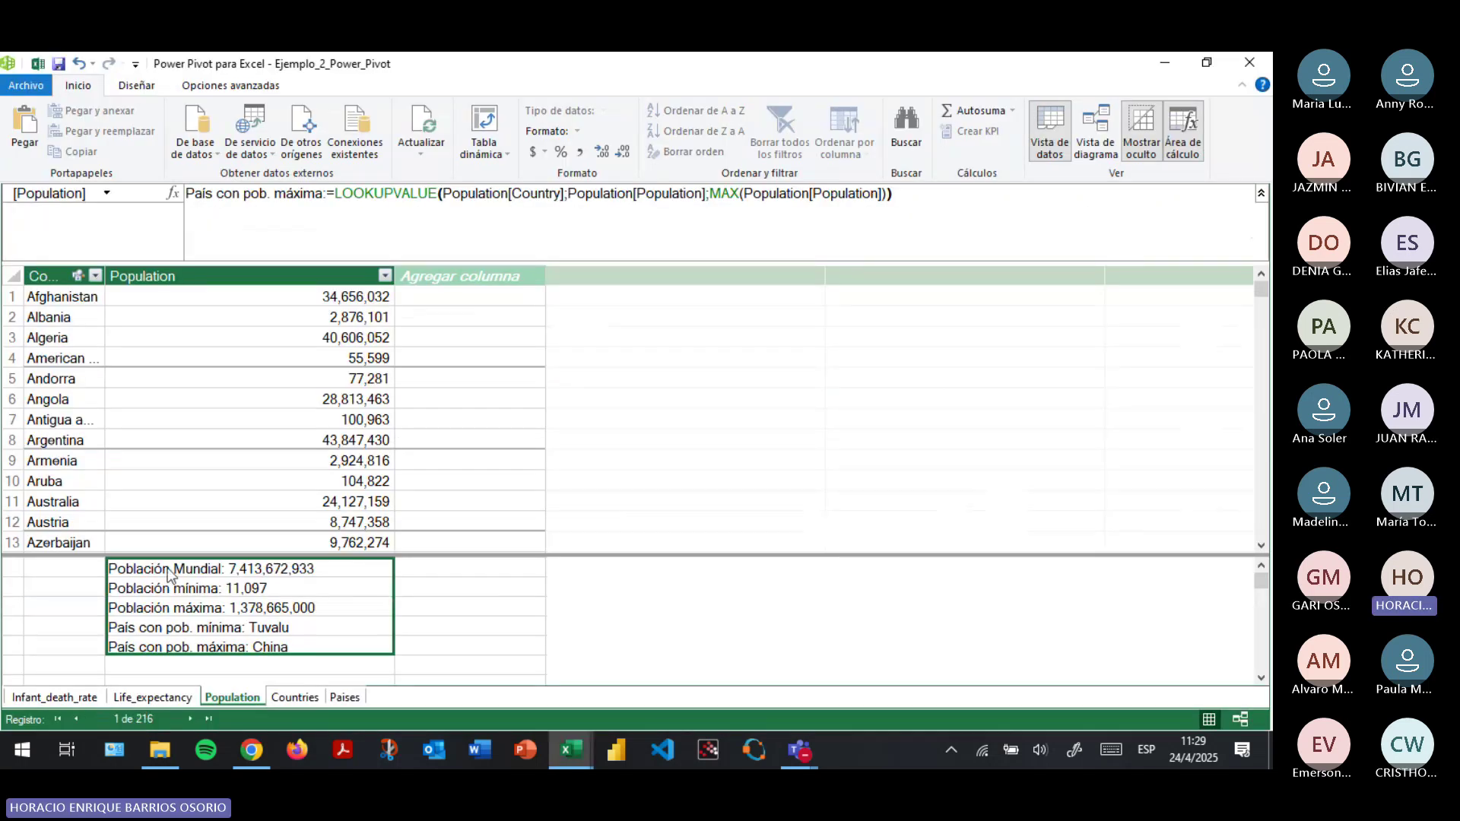
Review the total, minimum and maximum population measures and the two country measures in the Population table's calculation area.
left_click(168, 574)
left_click_drag(168, 573, 185, 647)
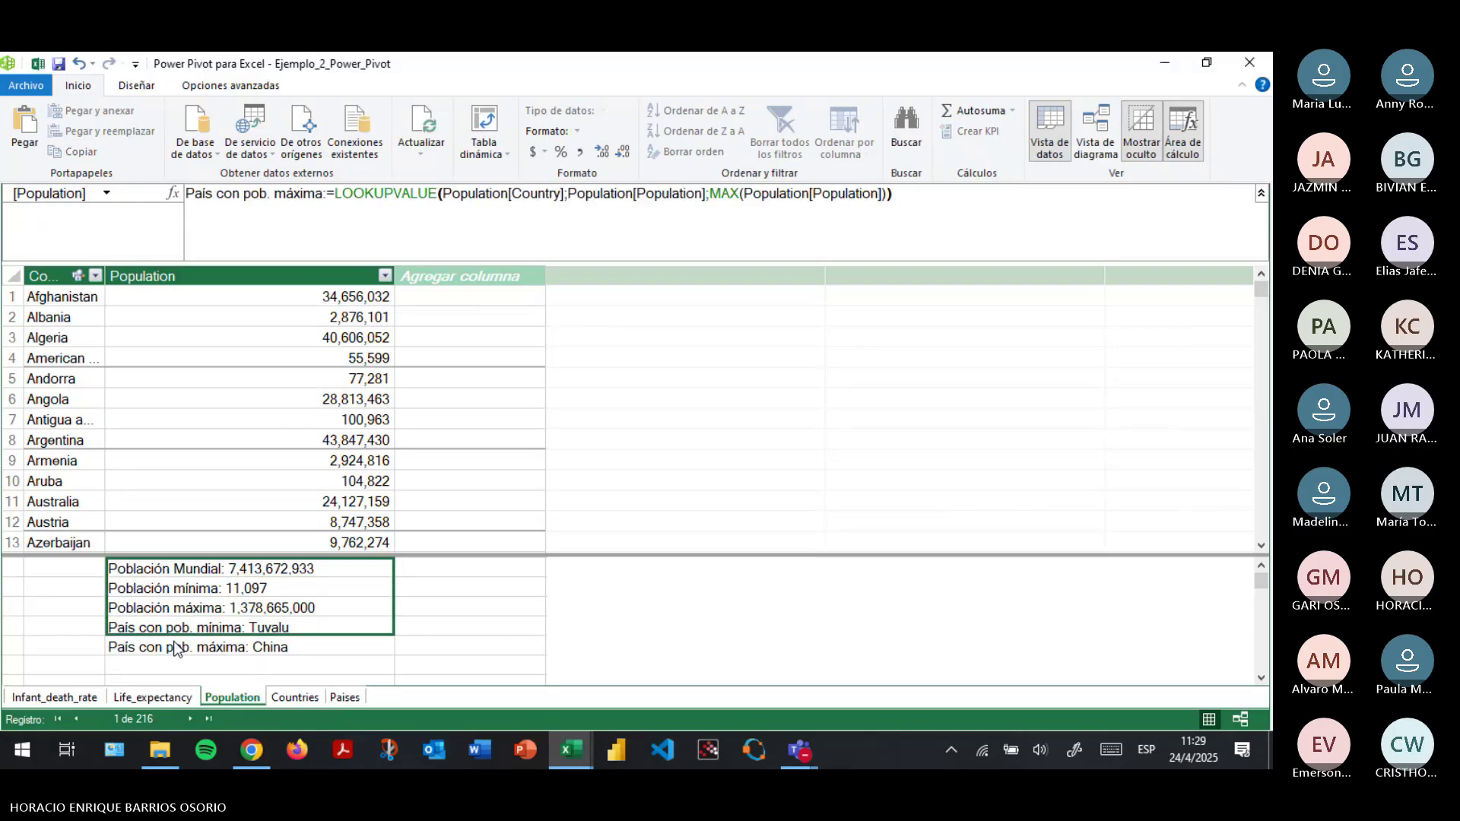
left_click(202, 596)
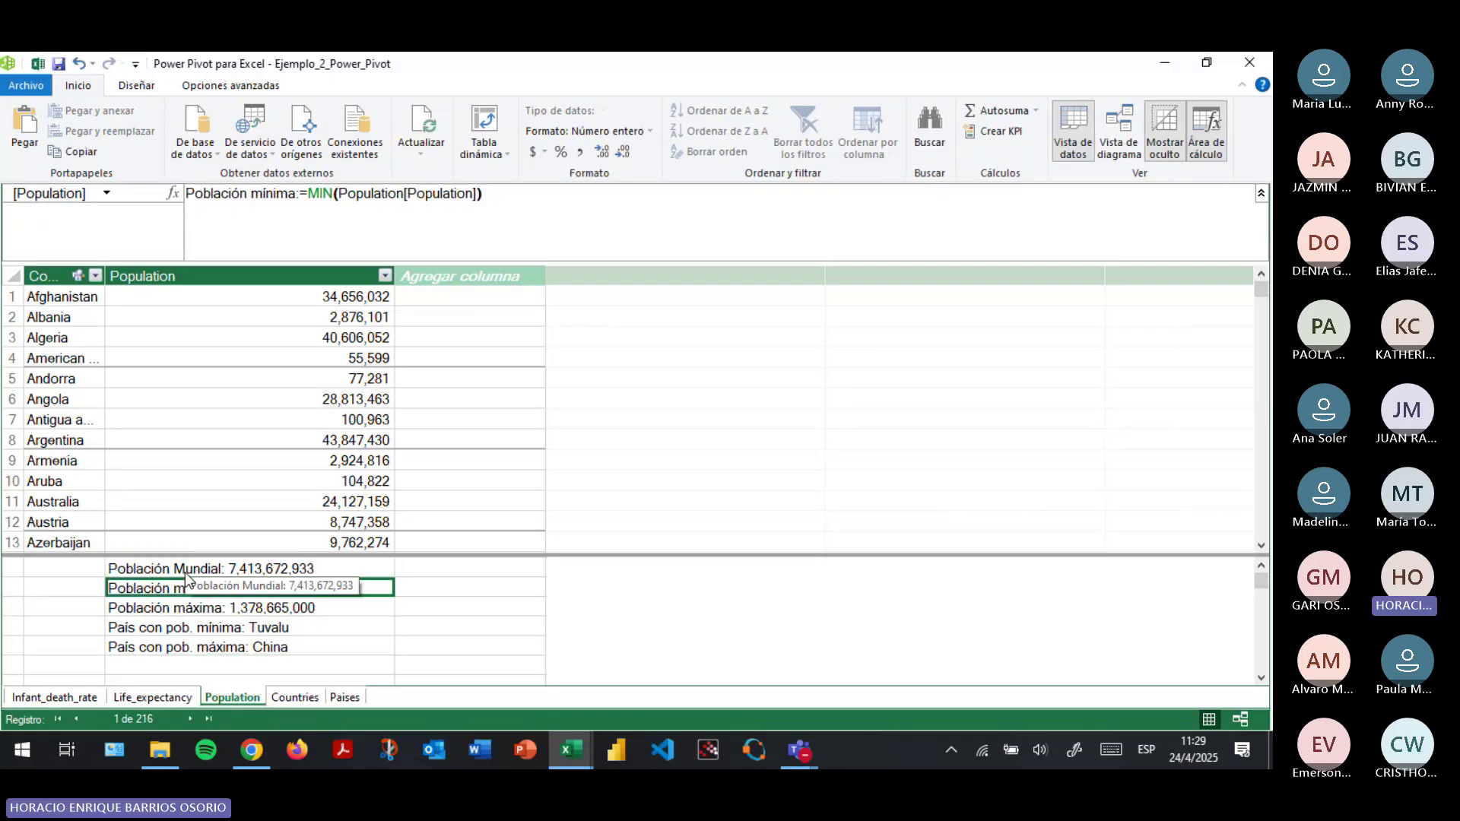
left_click(186, 574)
left_click(203, 595)
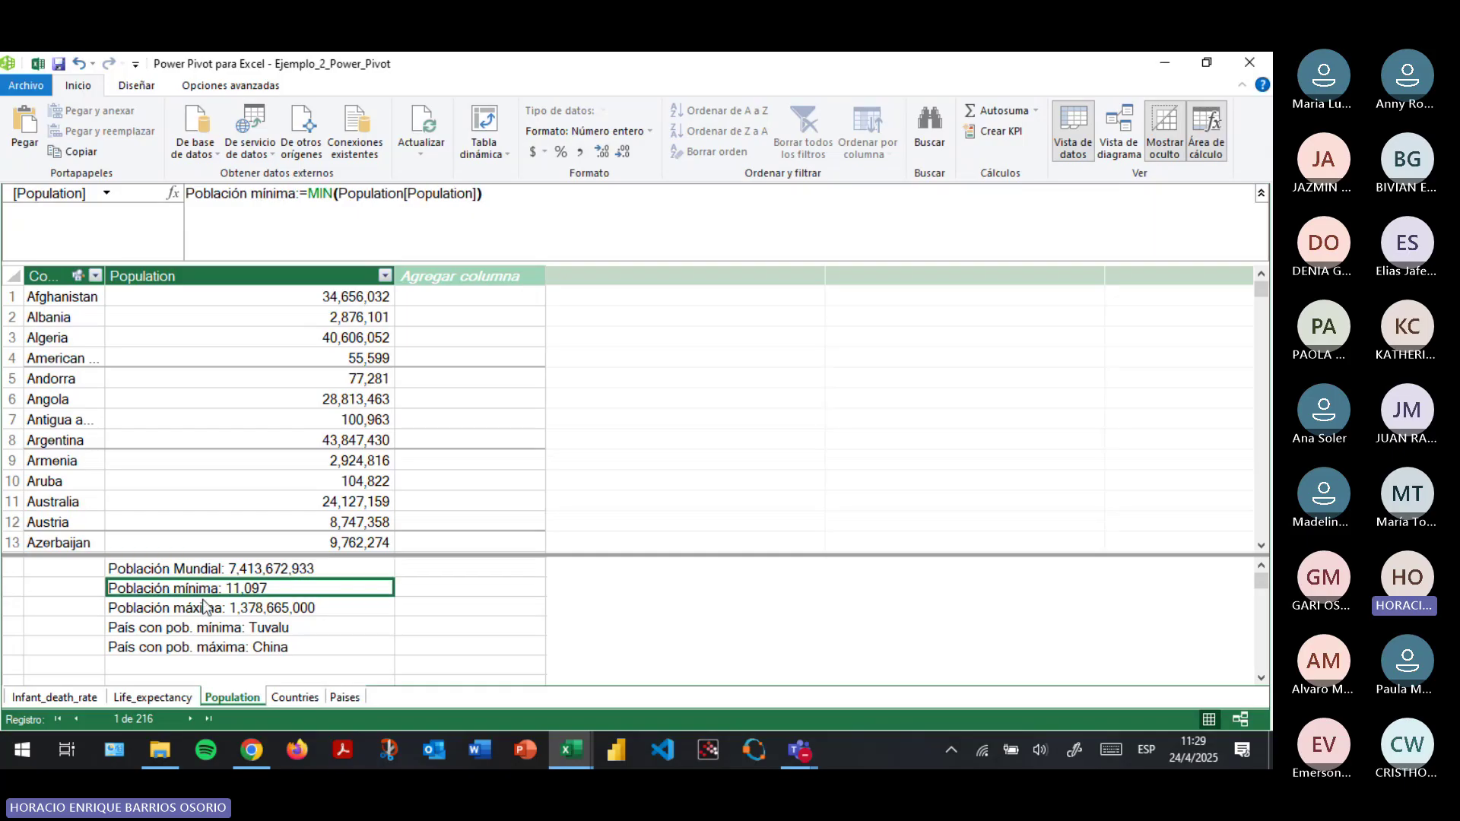
left_click(202, 606)
left_click(243, 626)
left_click(221, 645)
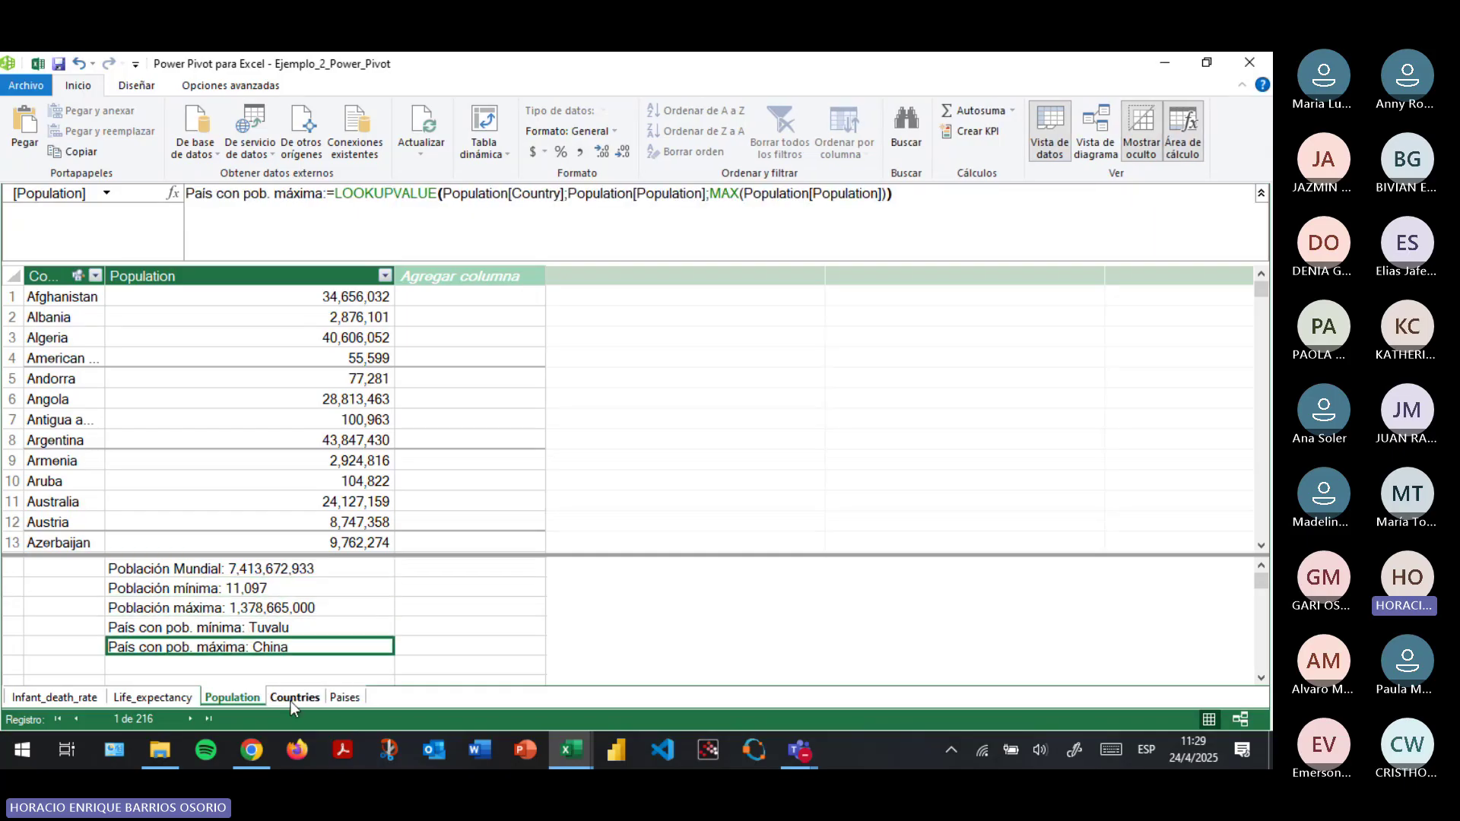
Look through the Infant_death_rate, Life_expectancy and Population tables to compare their columns and calculation areas.
left_click(158, 698)
left_click(91, 697)
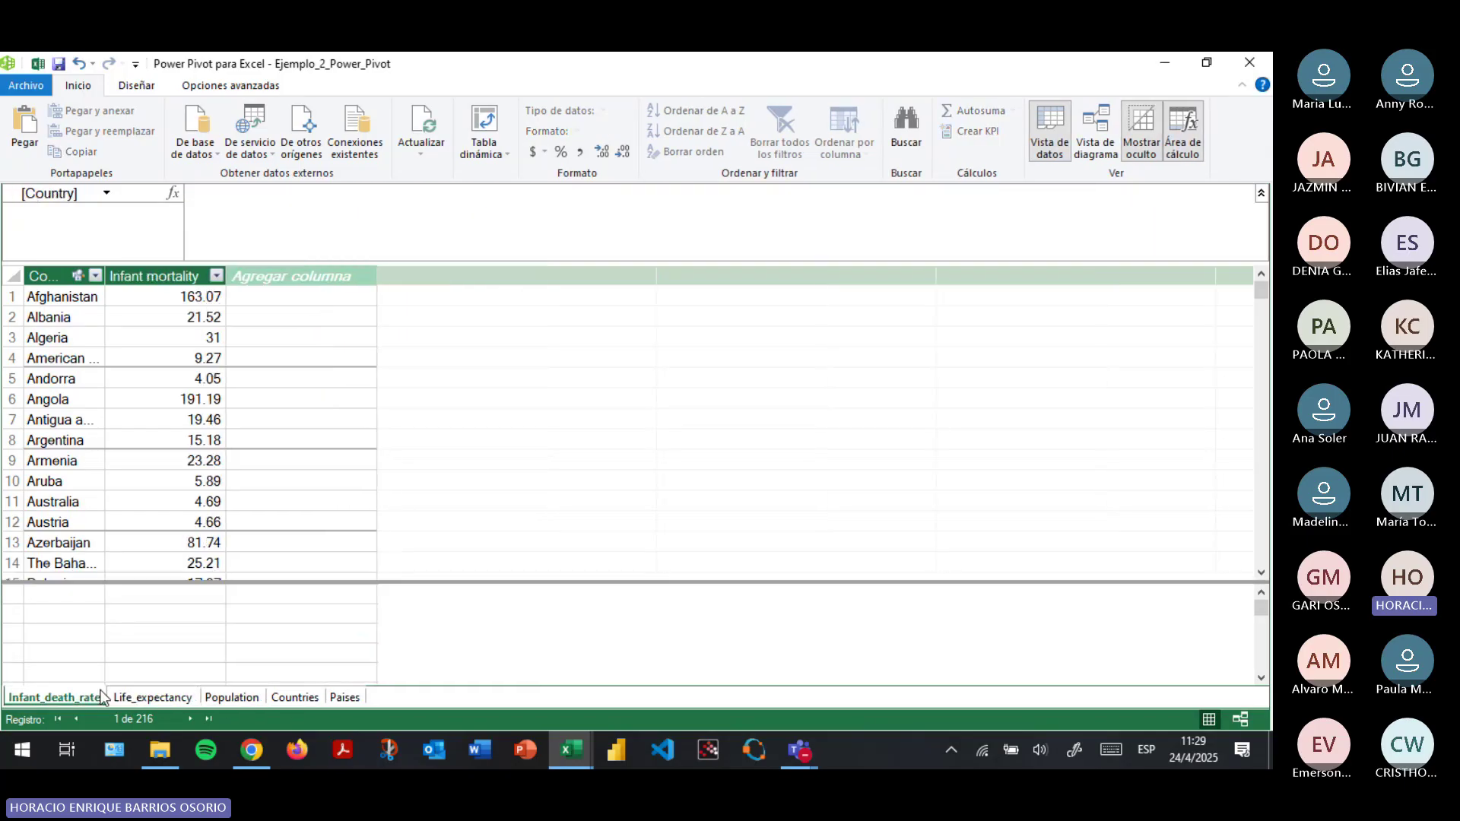
left_click(226, 698)
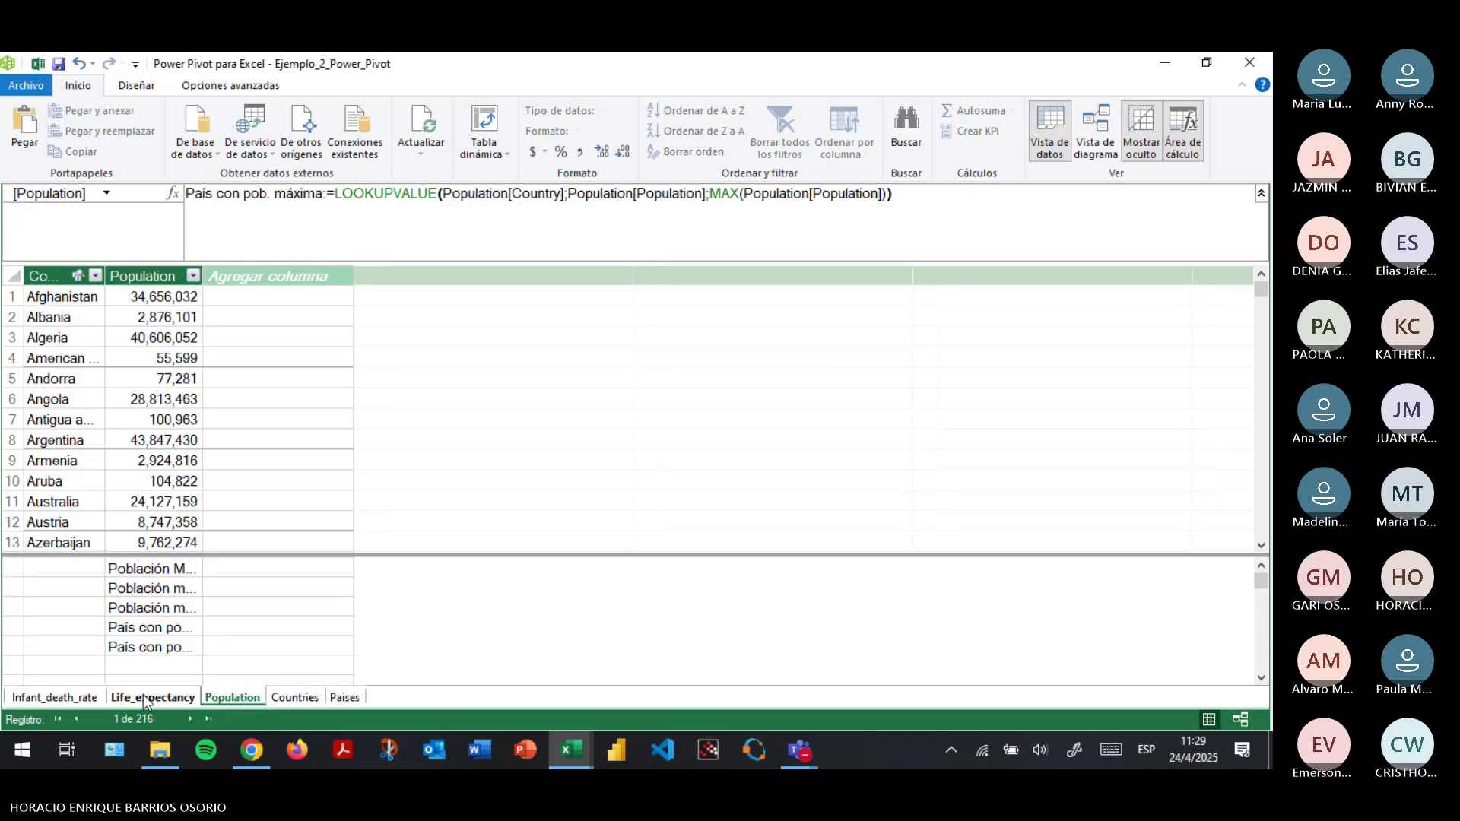
left_click(145, 698)
left_click(226, 698)
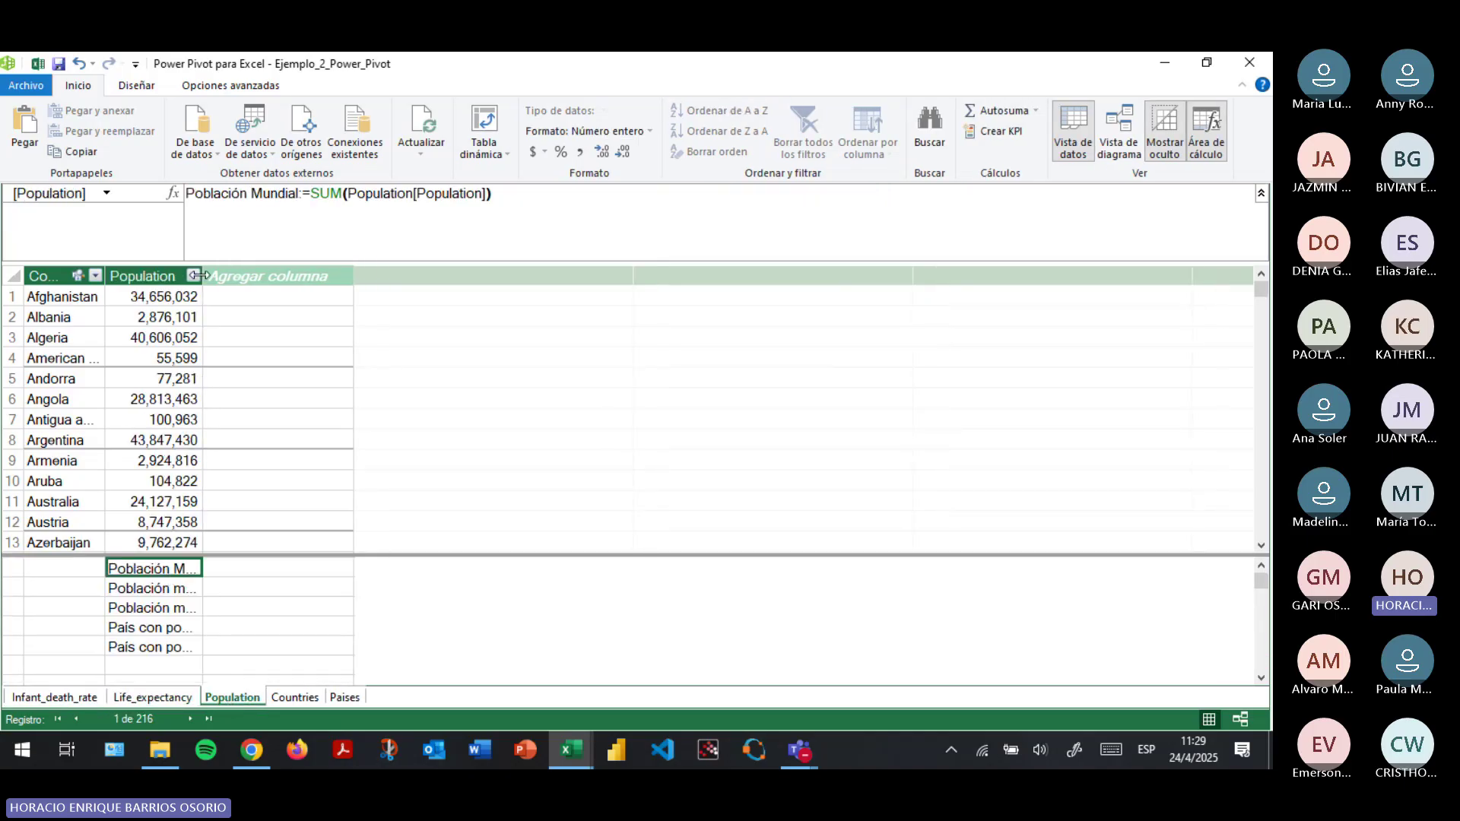
double_click(203, 280)
left_click(143, 699)
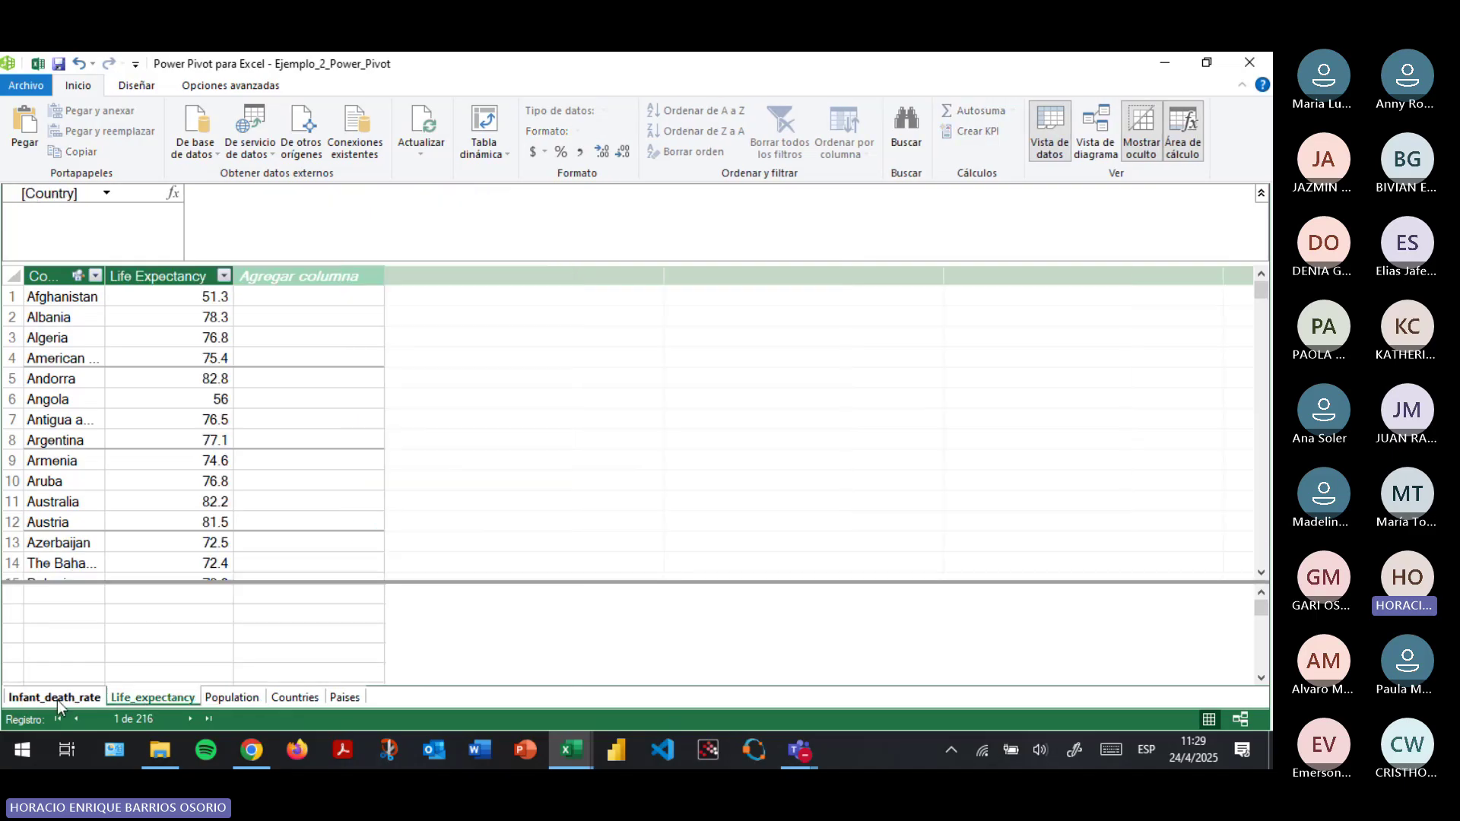
left_click(57, 698)
left_click(160, 604)
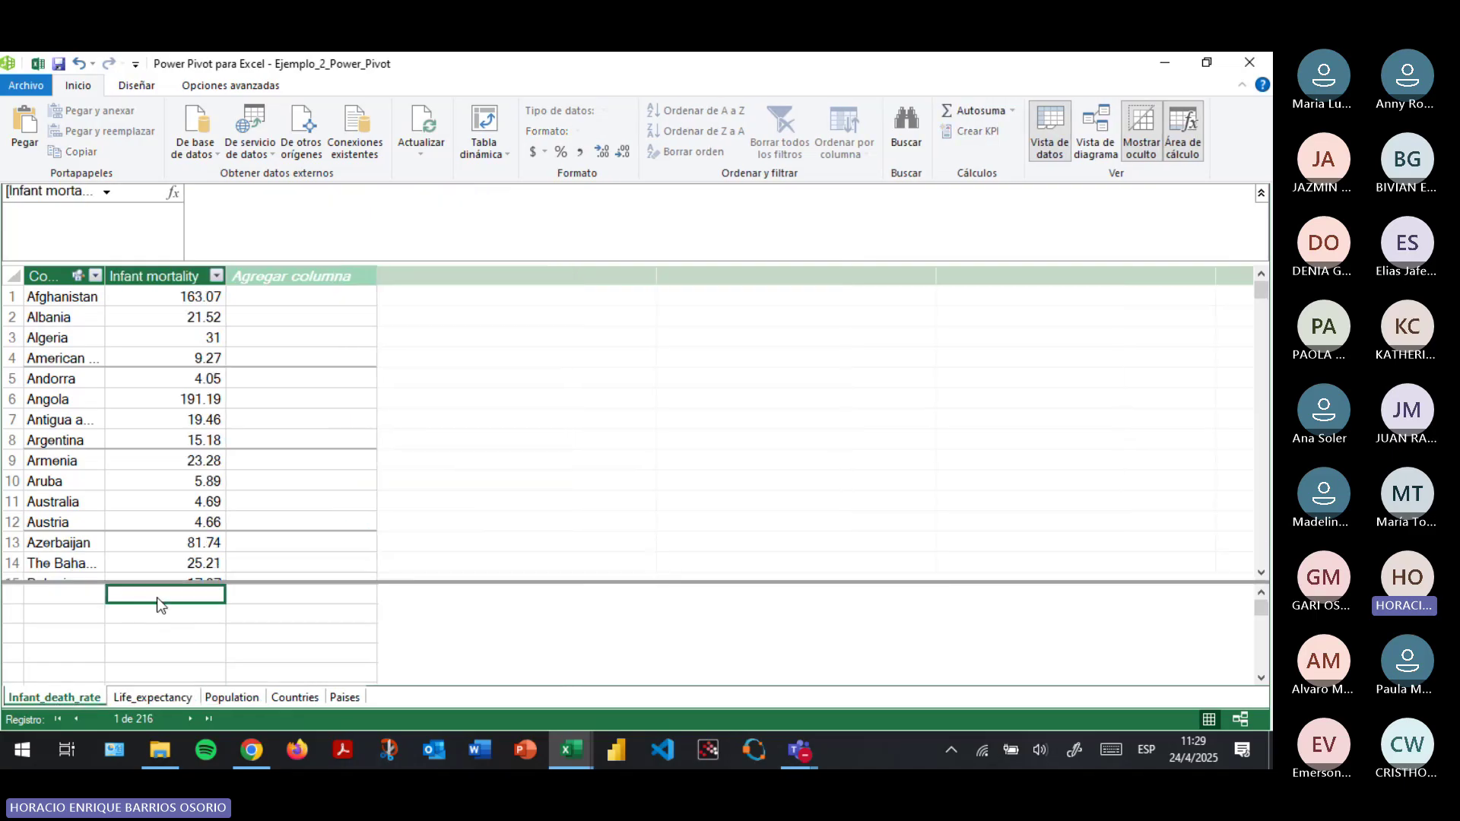
In the Life_expectancy calculation area, create the measure Esperanza promedio de vida := AVERAGE(Life_expectancy[Life Expectancy]).
left_click(157, 694)
left_click(181, 591)
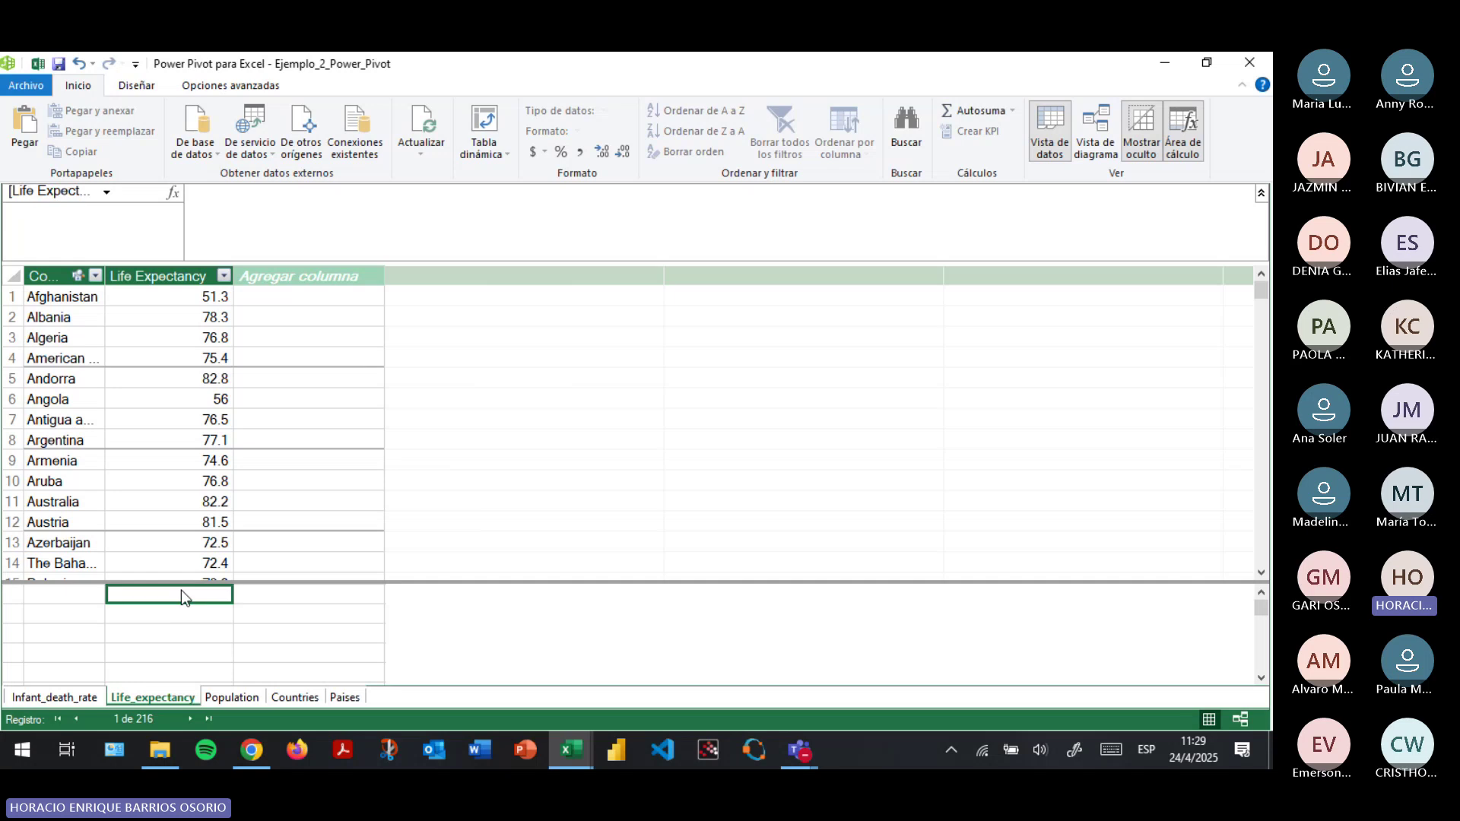
type("Espera")
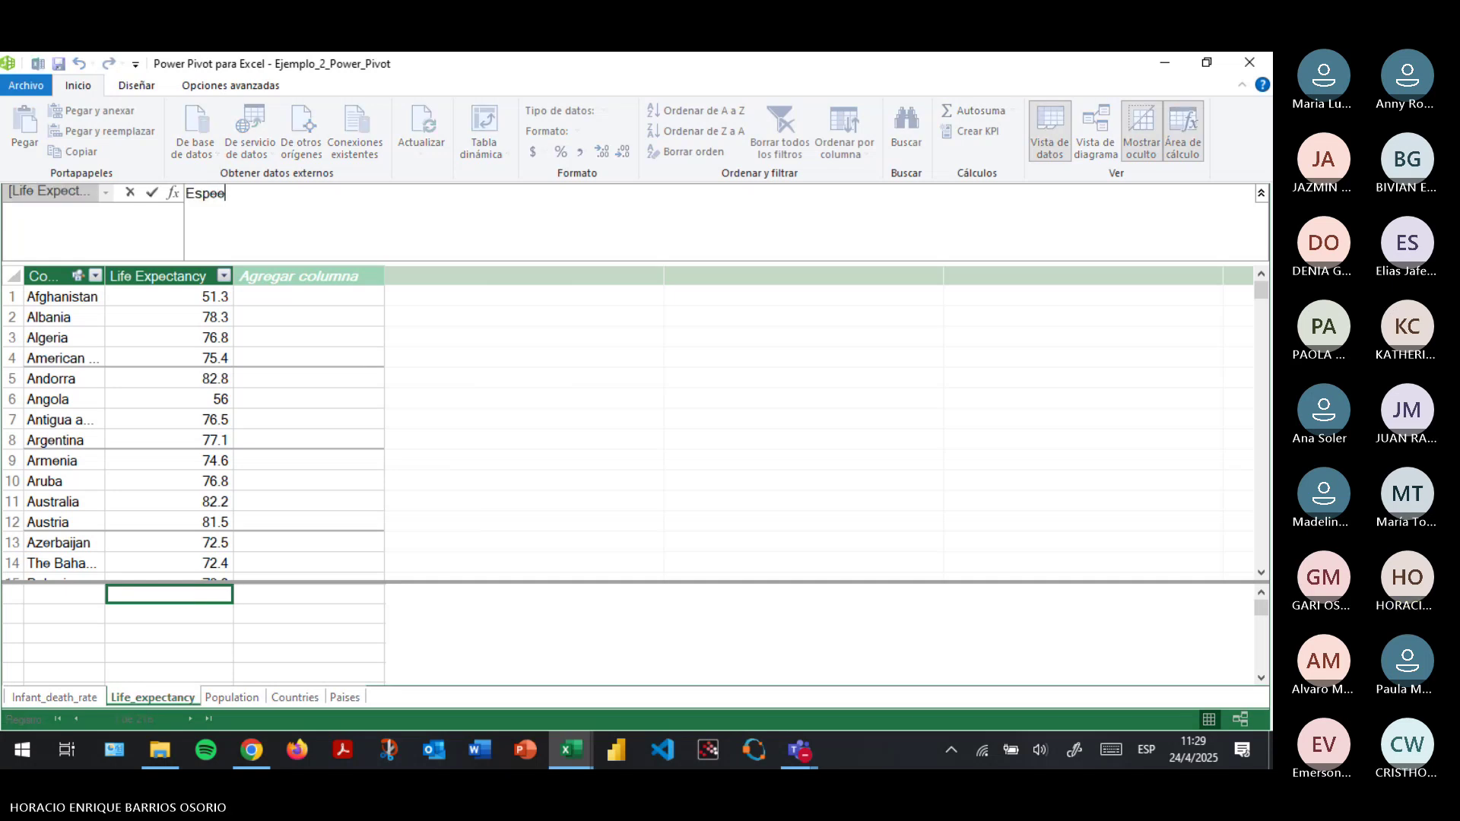
type("nza pro")
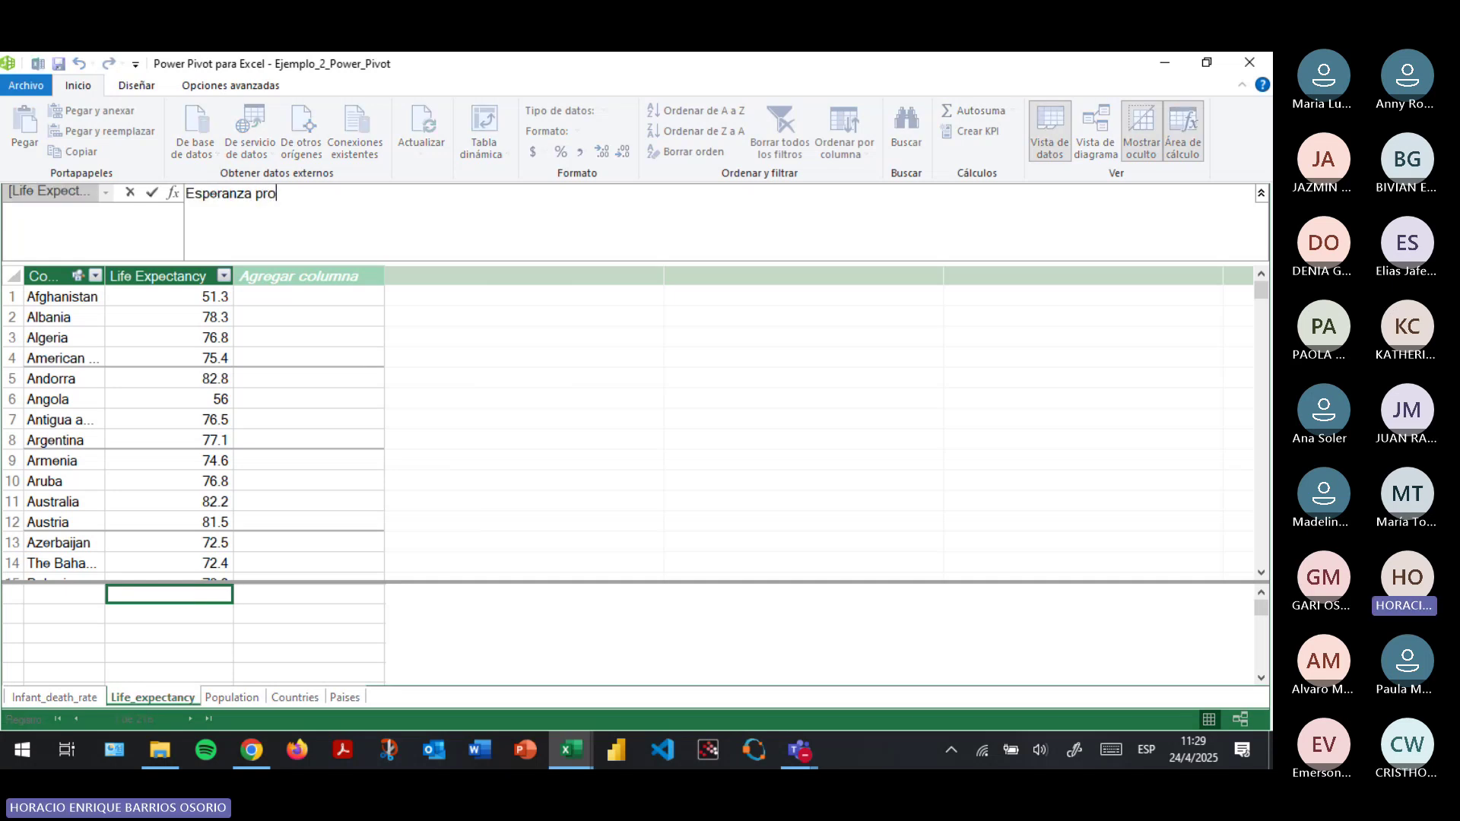
type("medio de vida _:=")
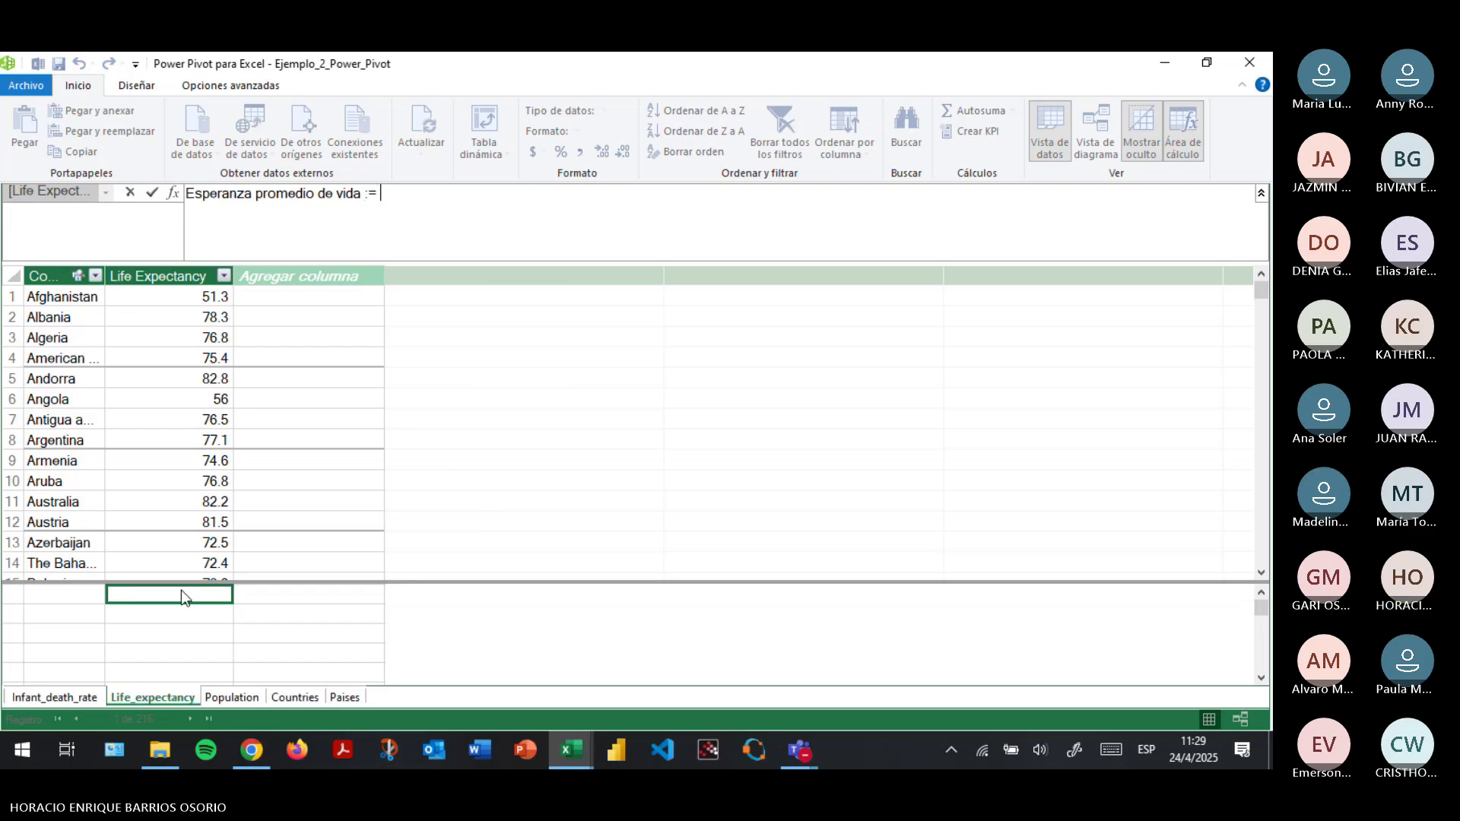
type(" AVERAGE(")
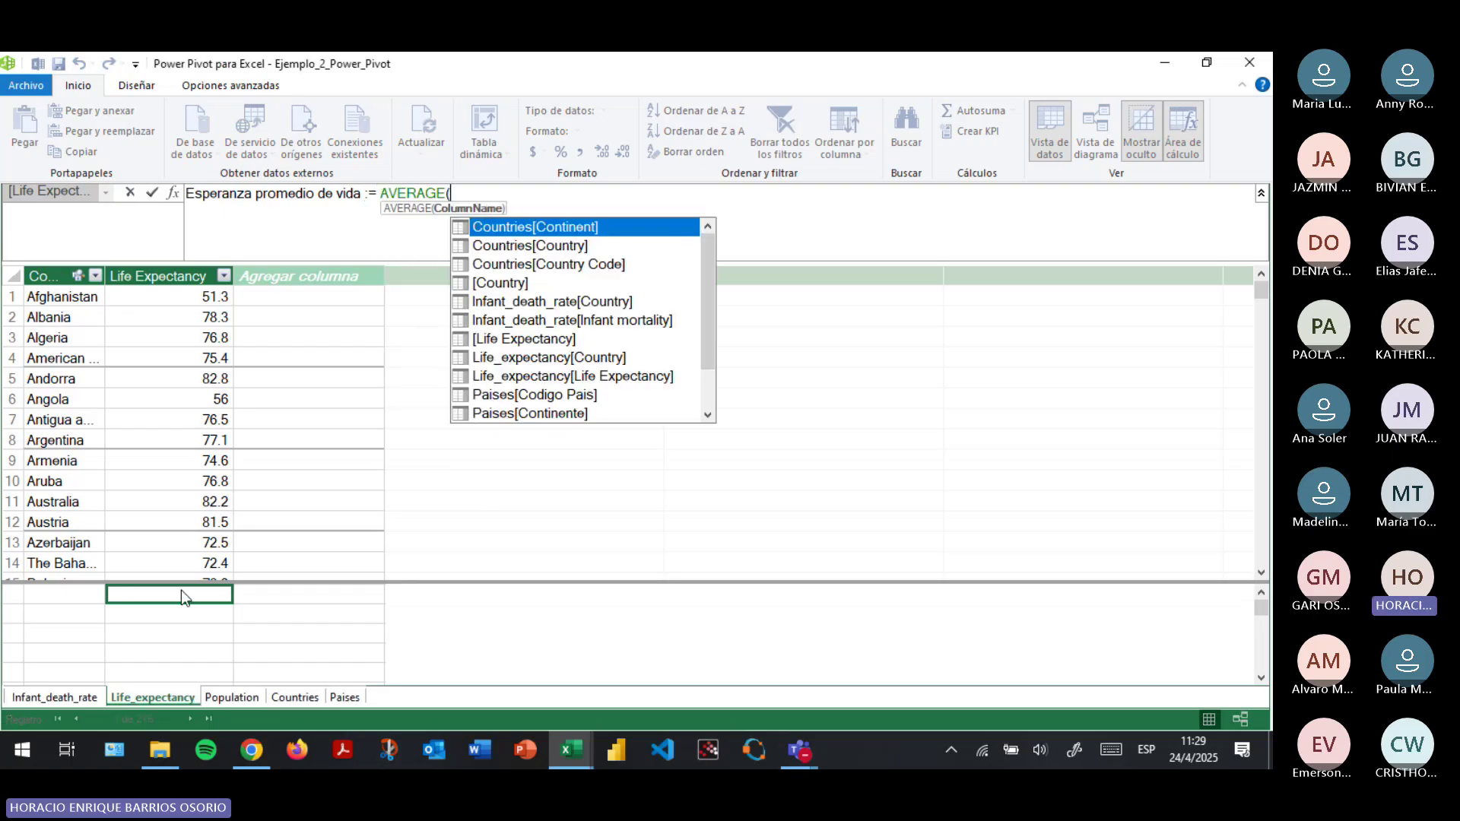
type("life")
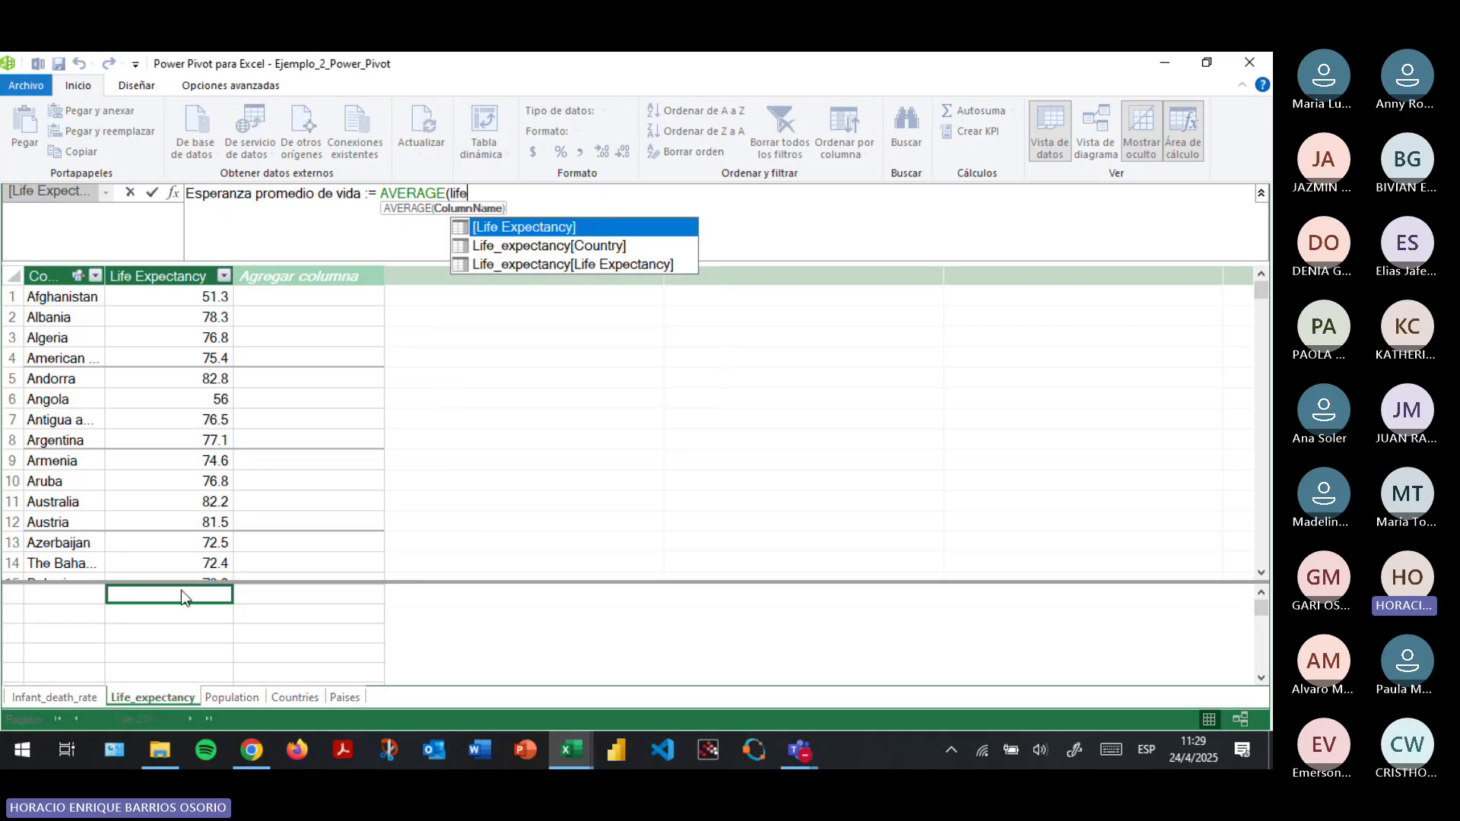
key("Down")
key("Down")
key("Tab")
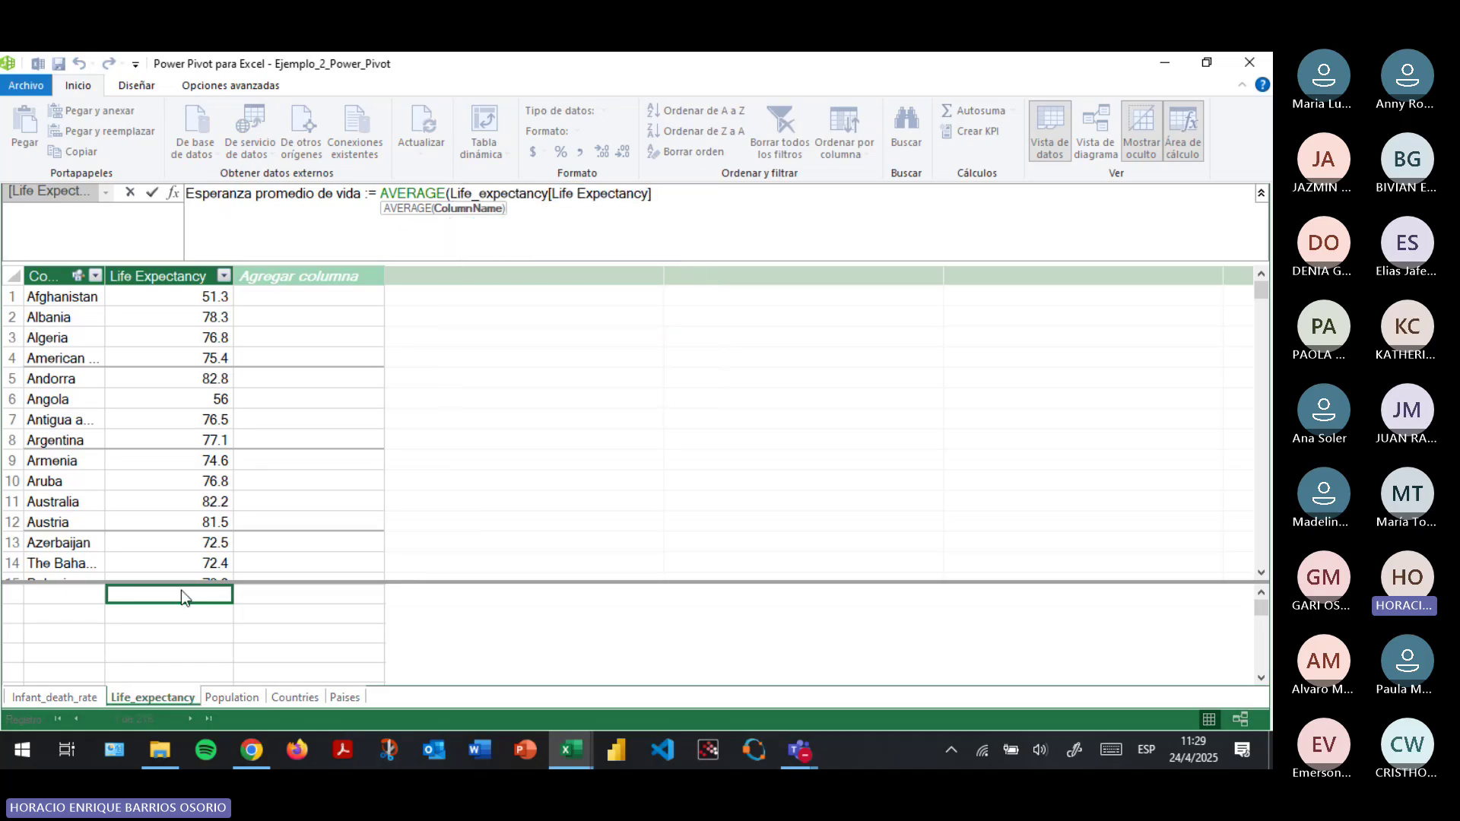
type(")")
key("Return")
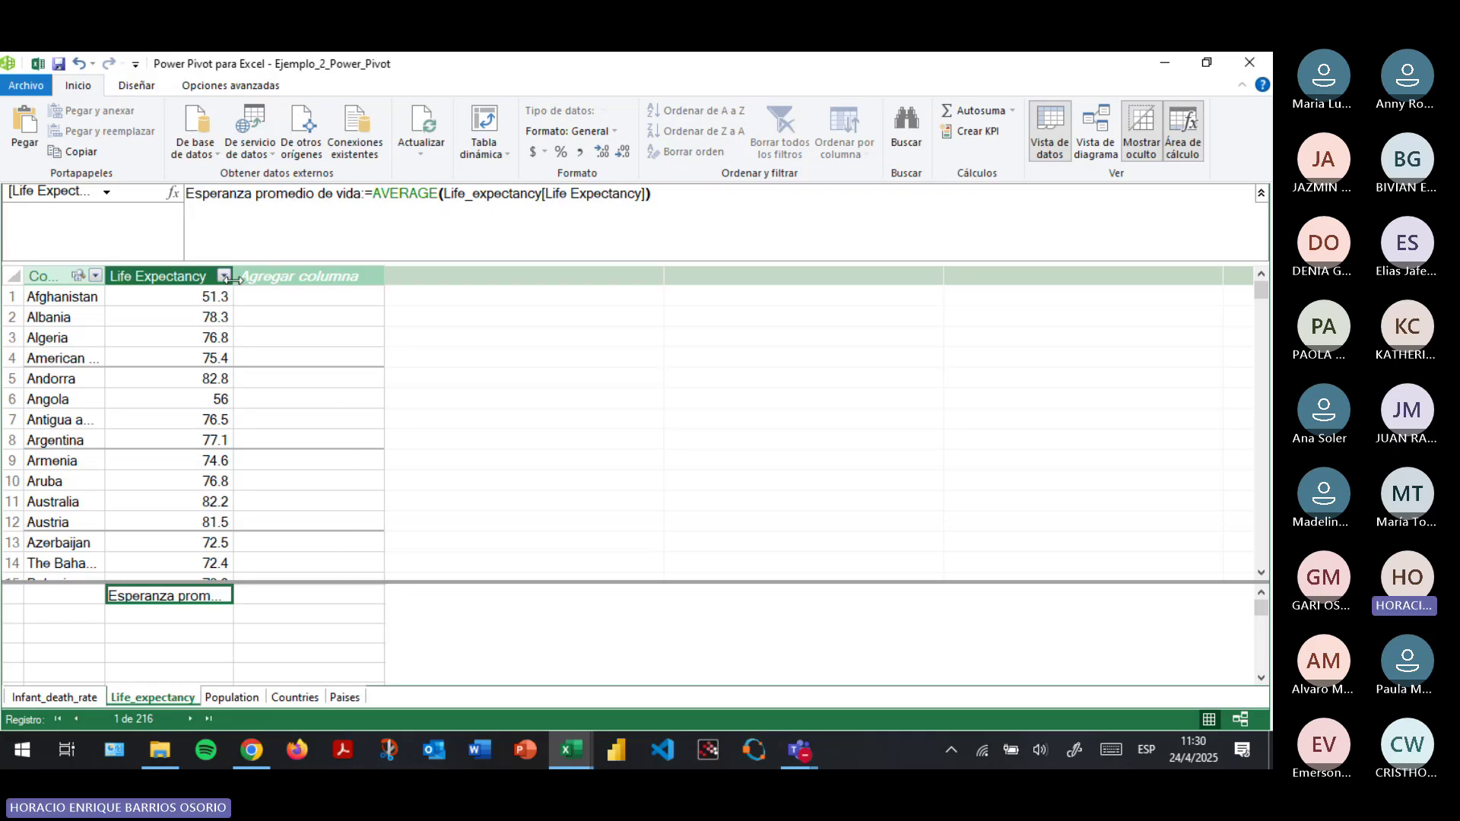
Widen the Life Expectancy column and format the Esperanza promedio de vida measure as Número entero.
left_click_drag(233, 280, 475, 279)
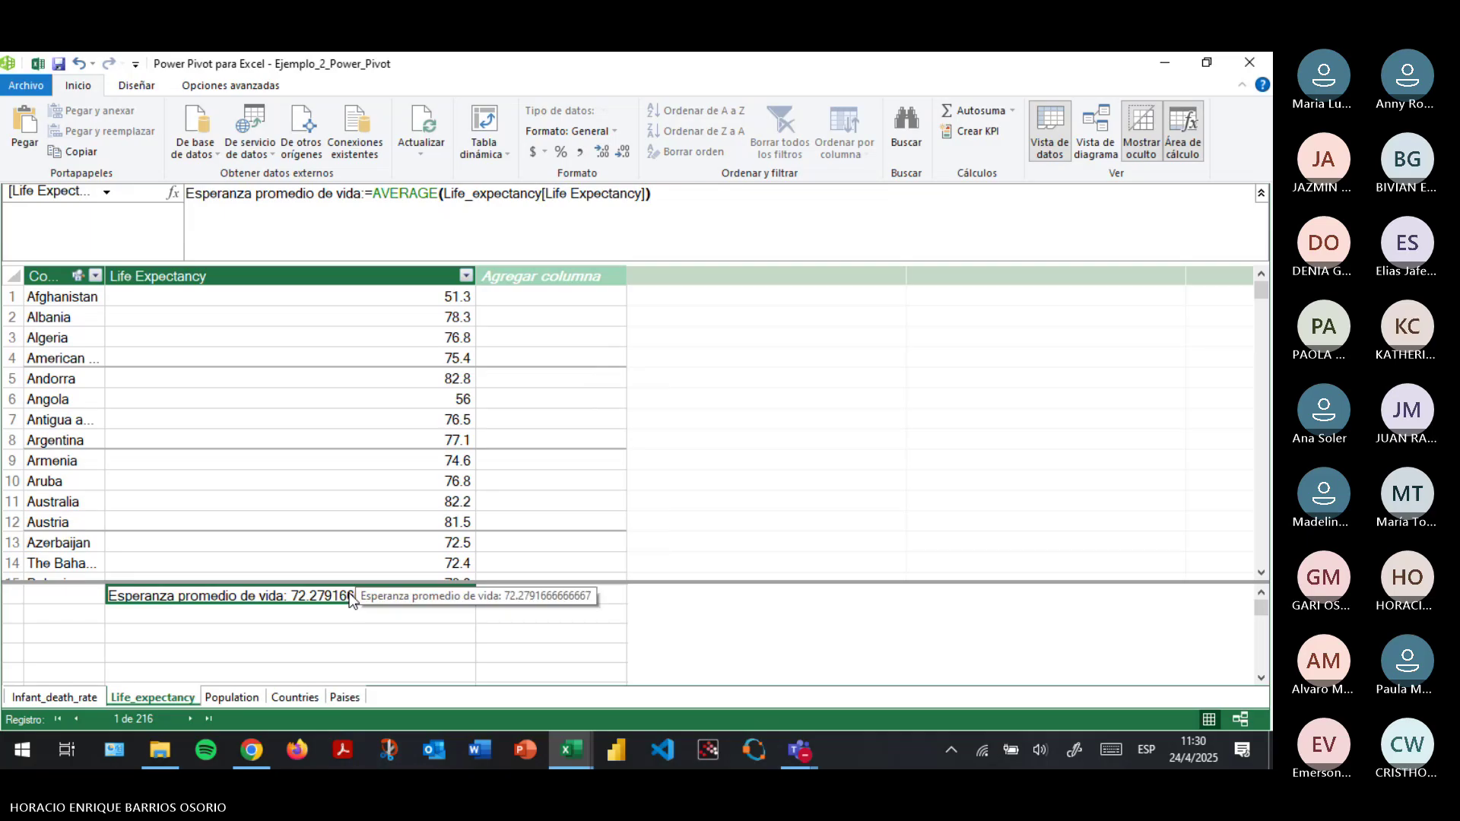
left_click(622, 154)
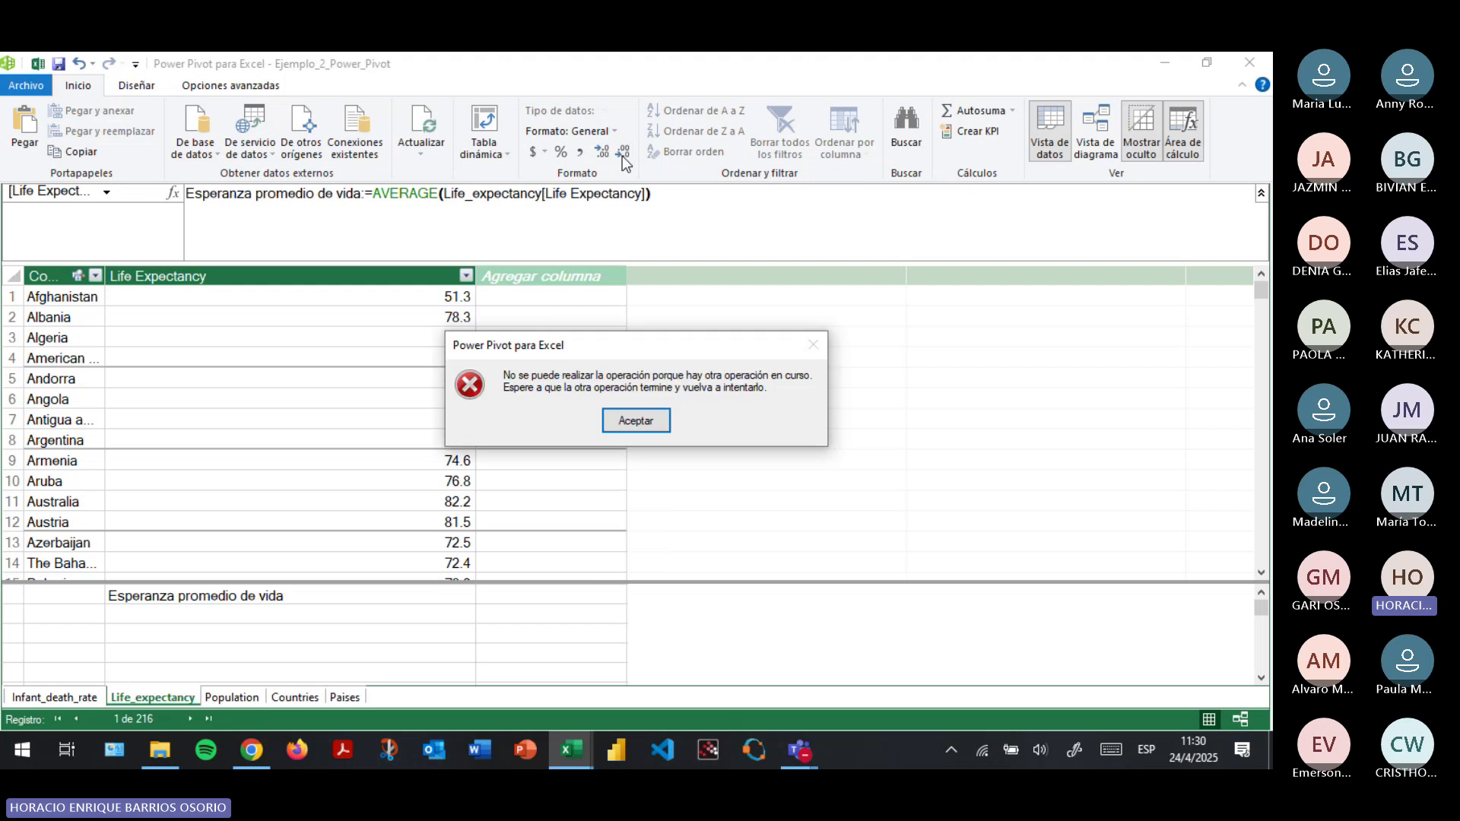
left_click(638, 422)
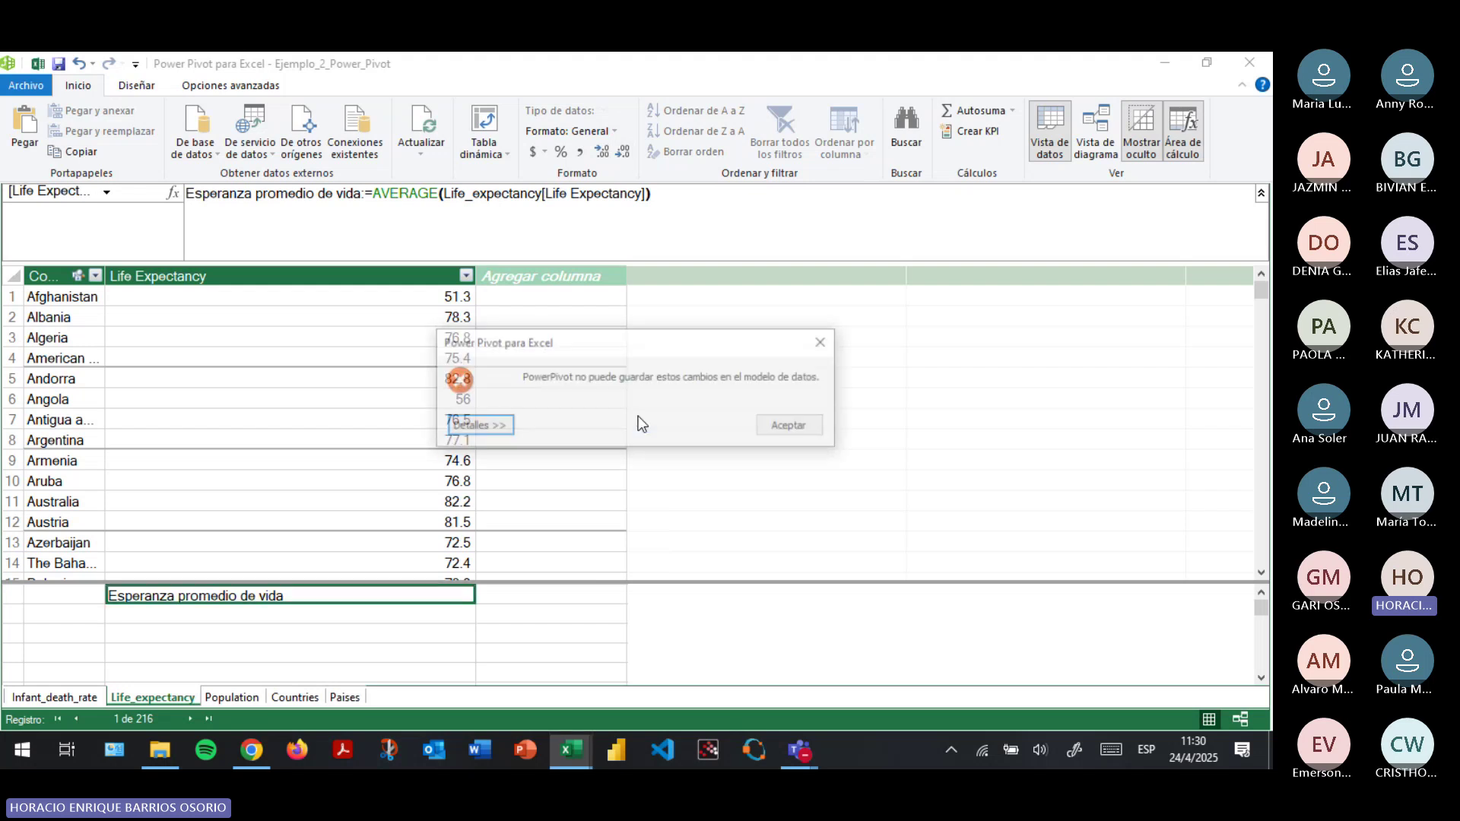
left_click(815, 426)
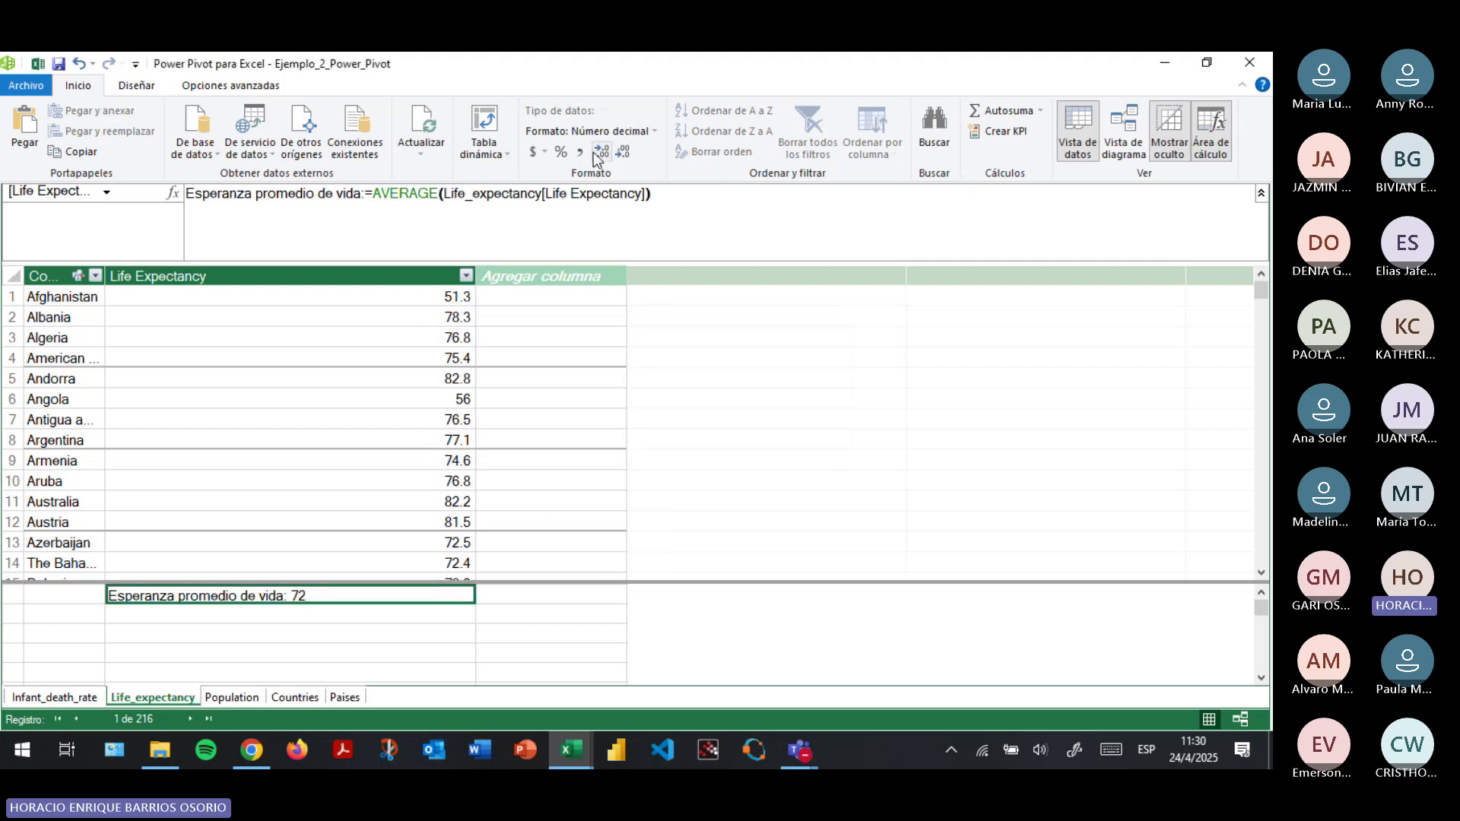
left_click(604, 131)
left_click(610, 200)
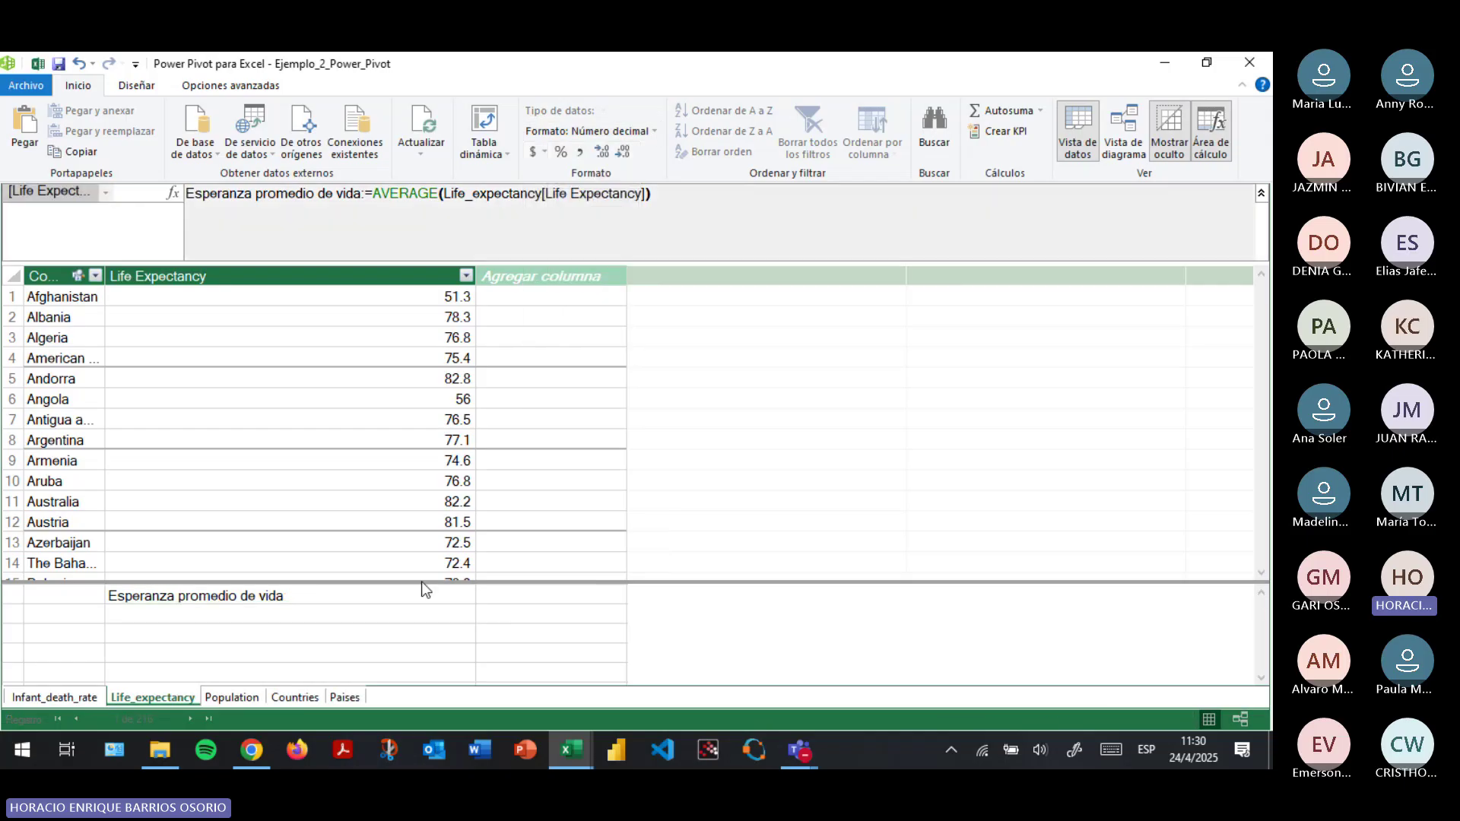
Below the average measure, create Esperanza mínima de vida := MIN([Life Expectancy]) and format it as Número entero.
left_click(312, 617)
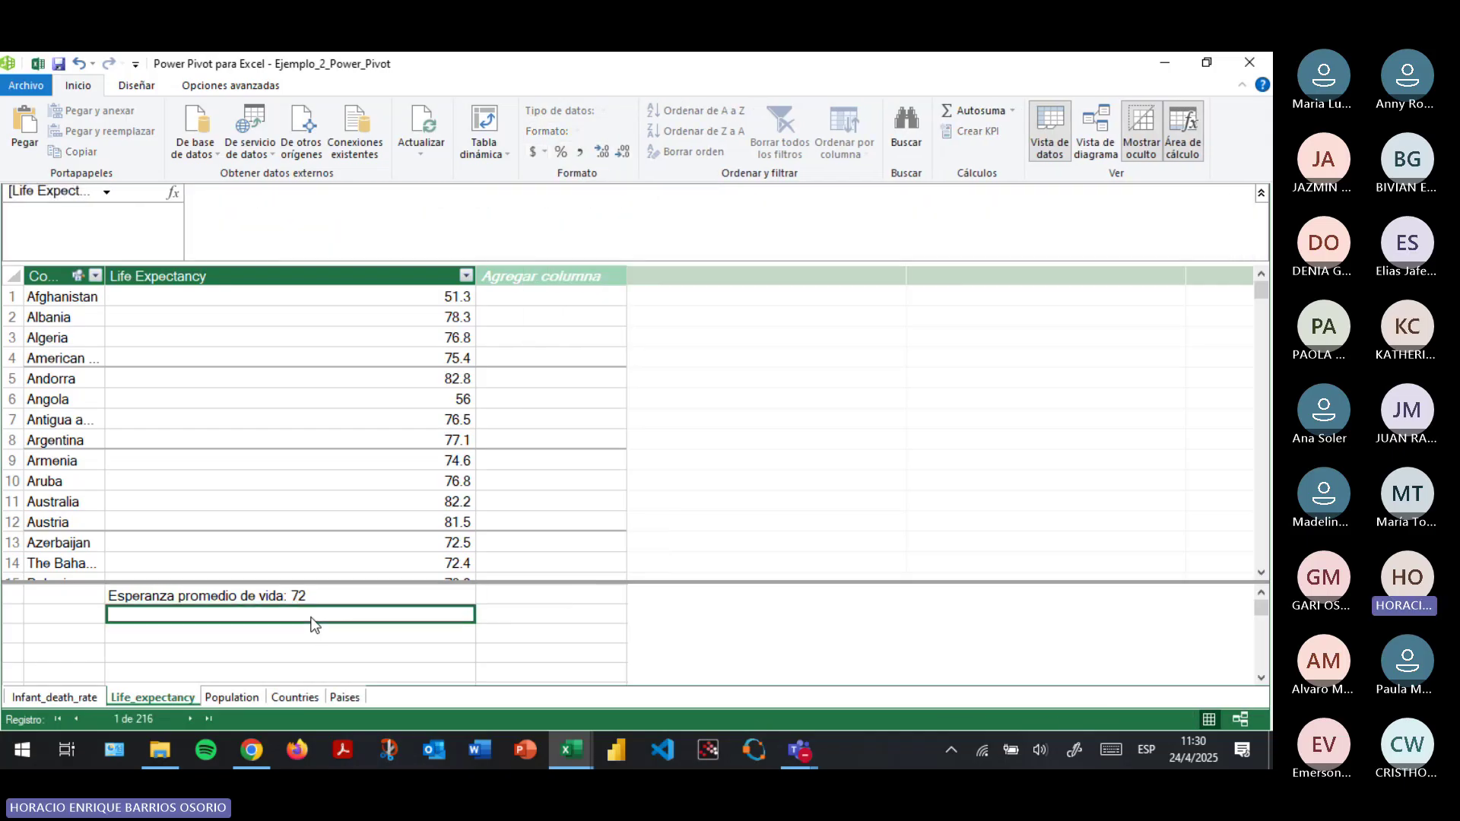
type("Espe")
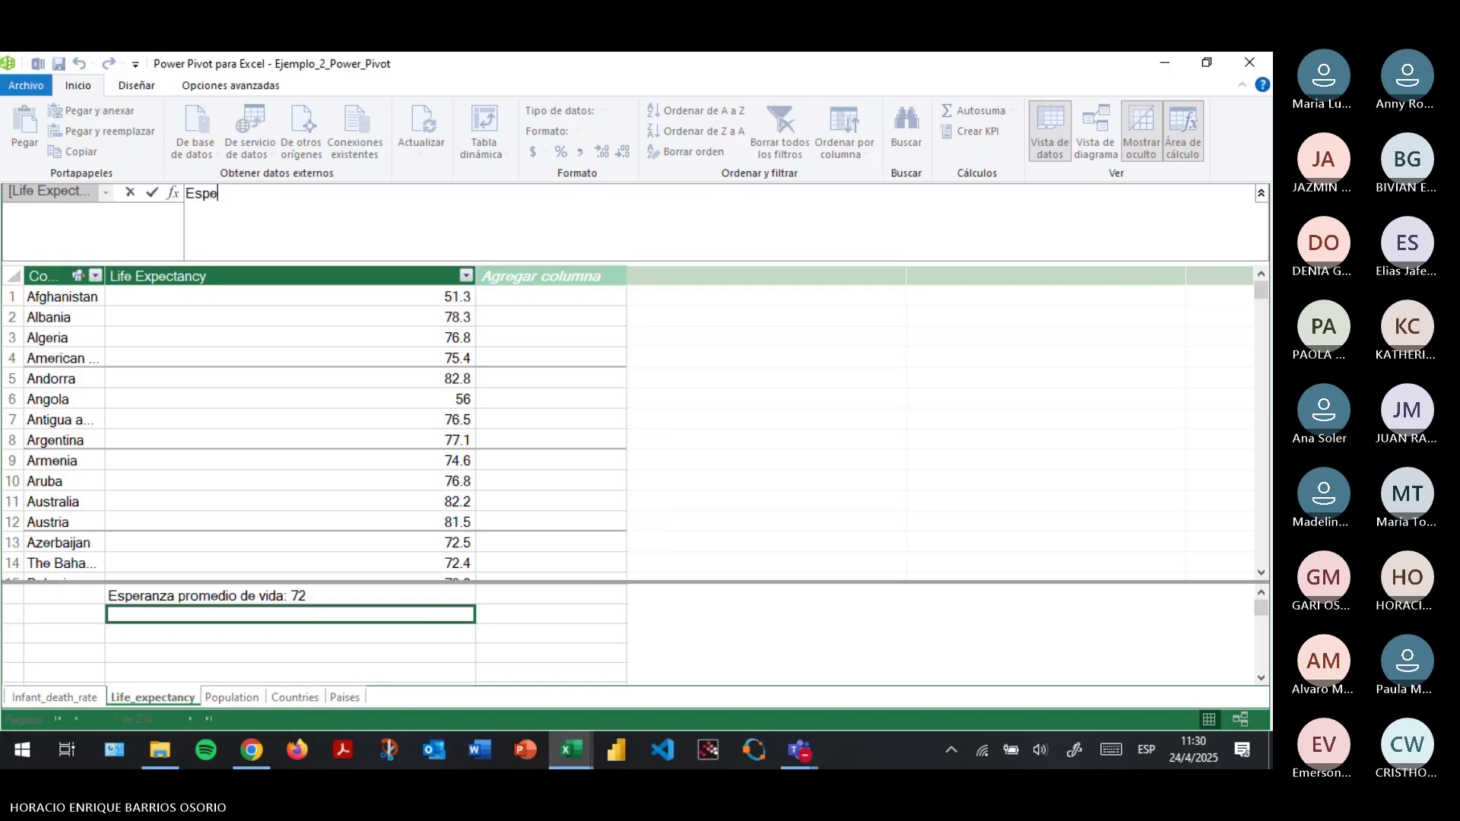
type("ranza mínia")
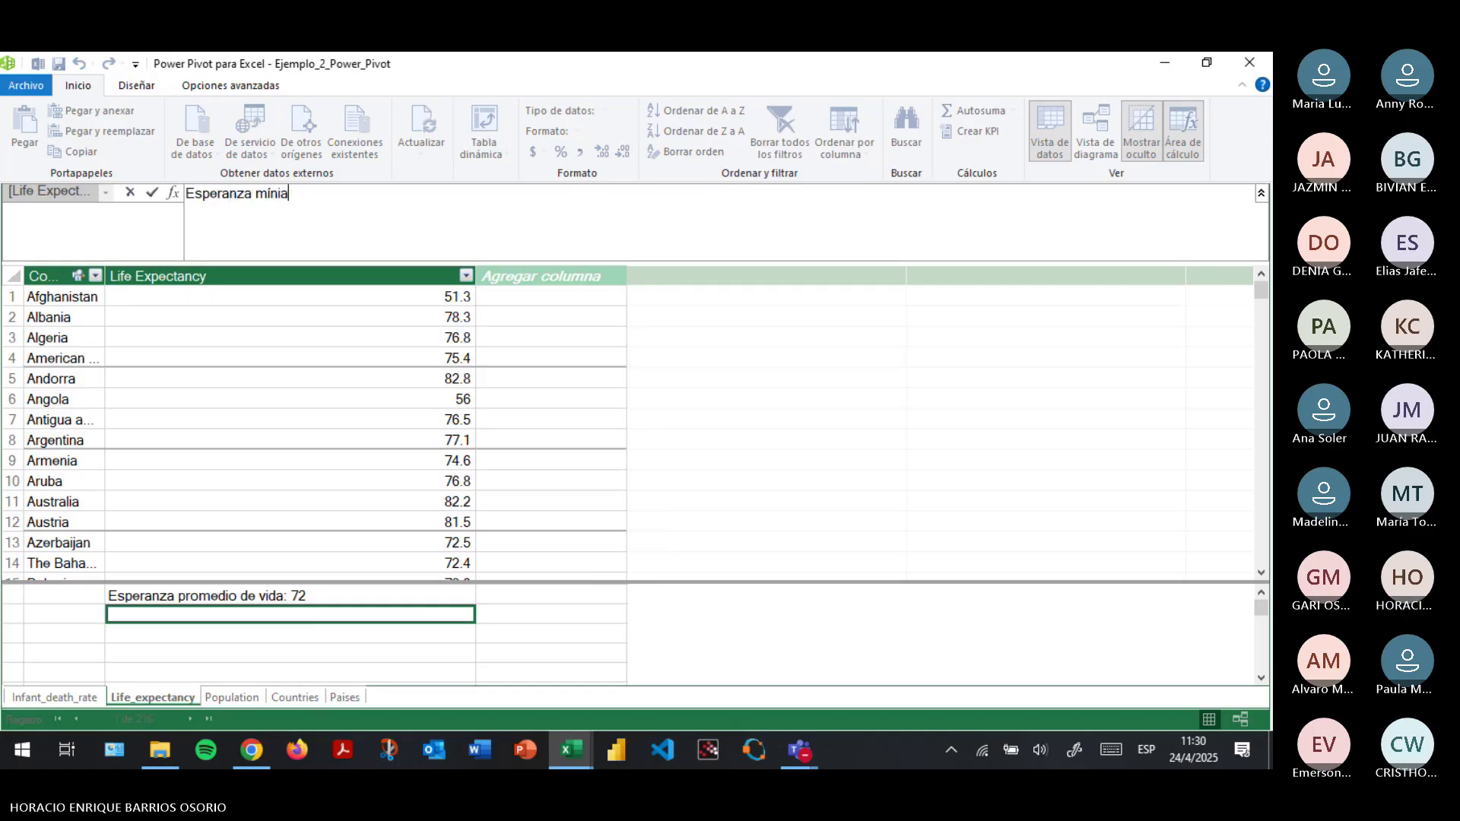
key("BackSpace")
type("ma de vida : ")
type("=MIN(")
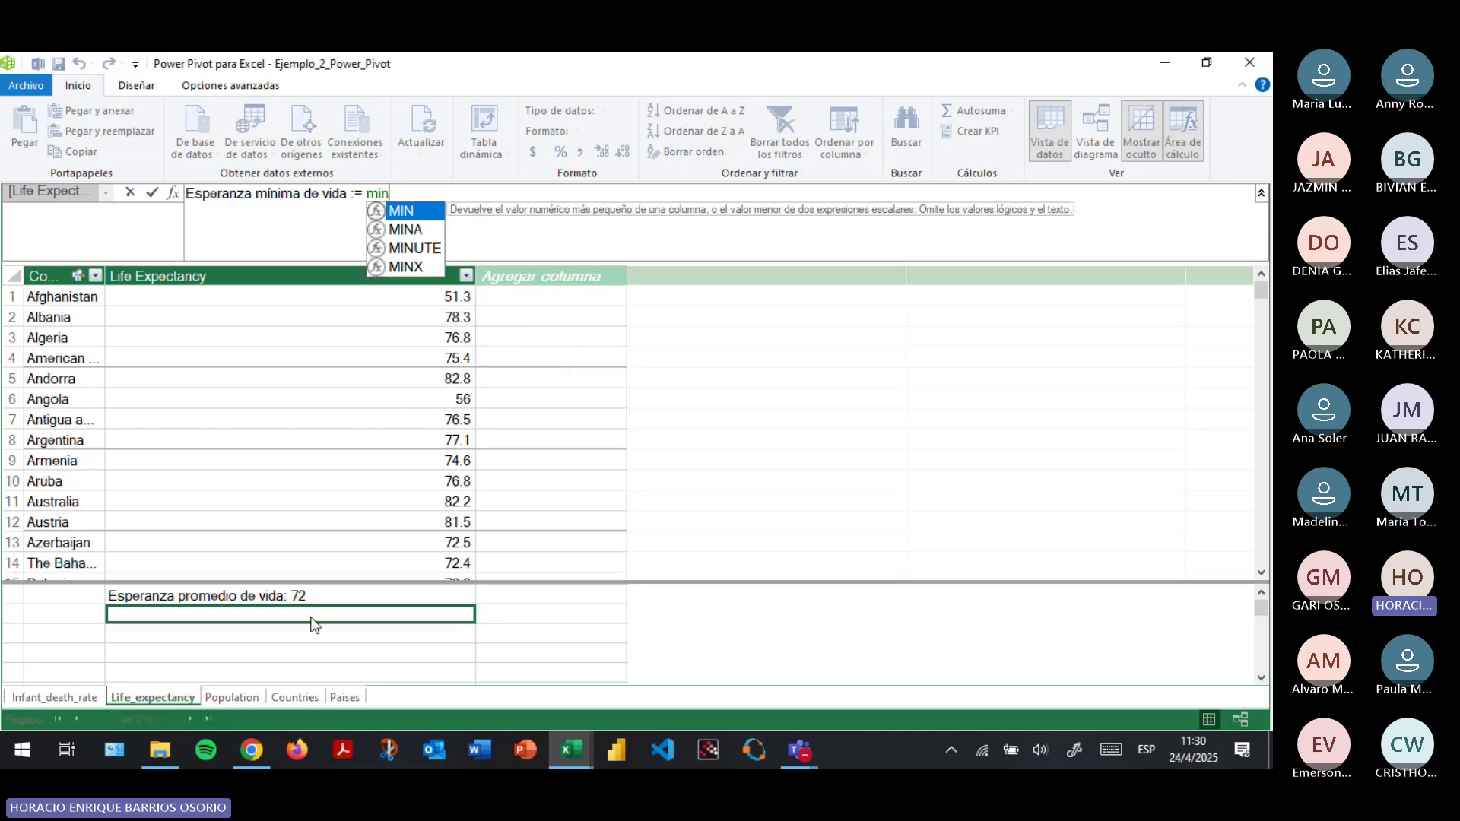
type("life")
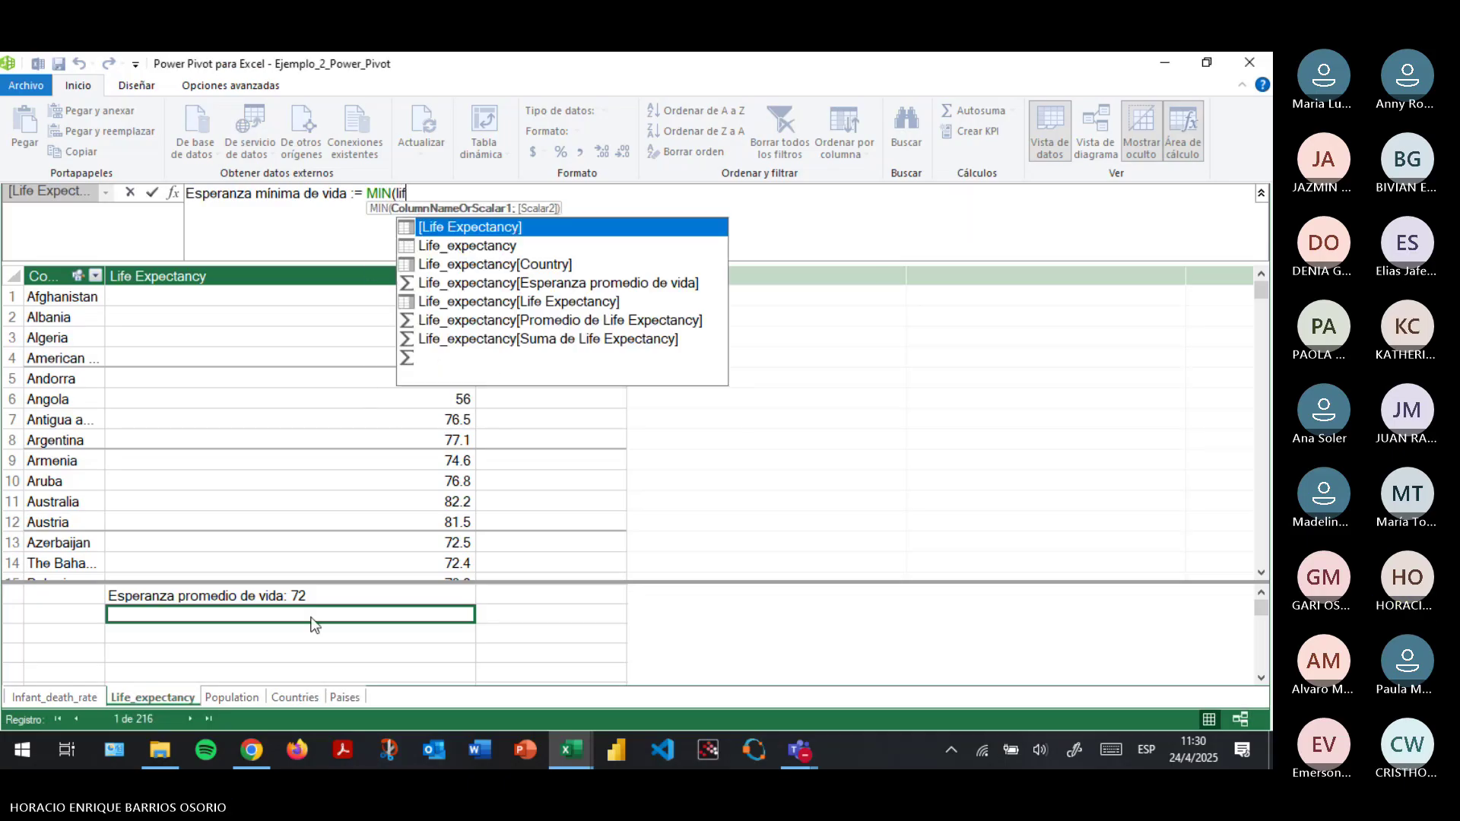
key("Down")
key("Down")
key("Down")
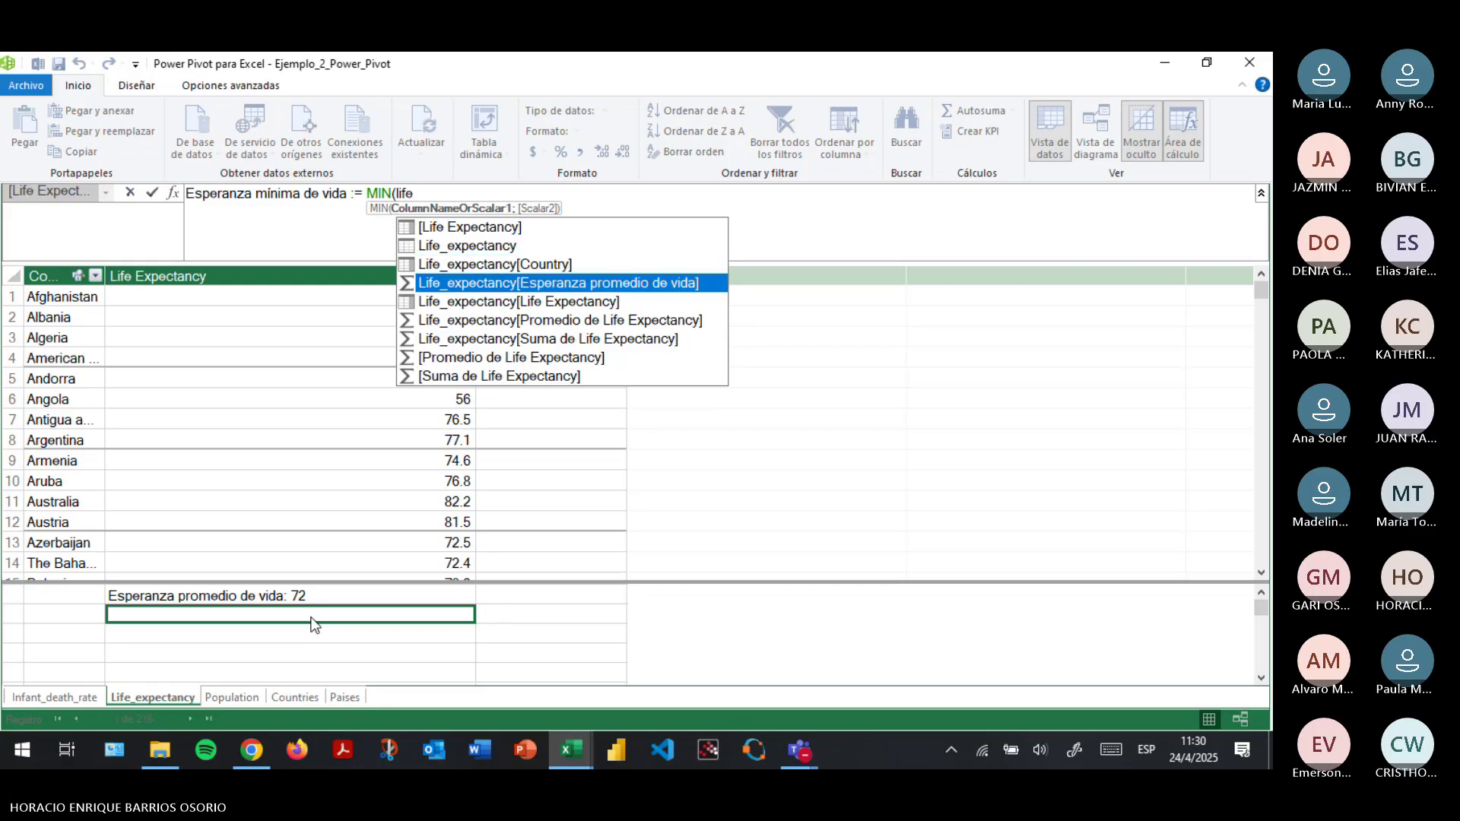
key("Up")
key("Up")
key("Up")
key("Tab")
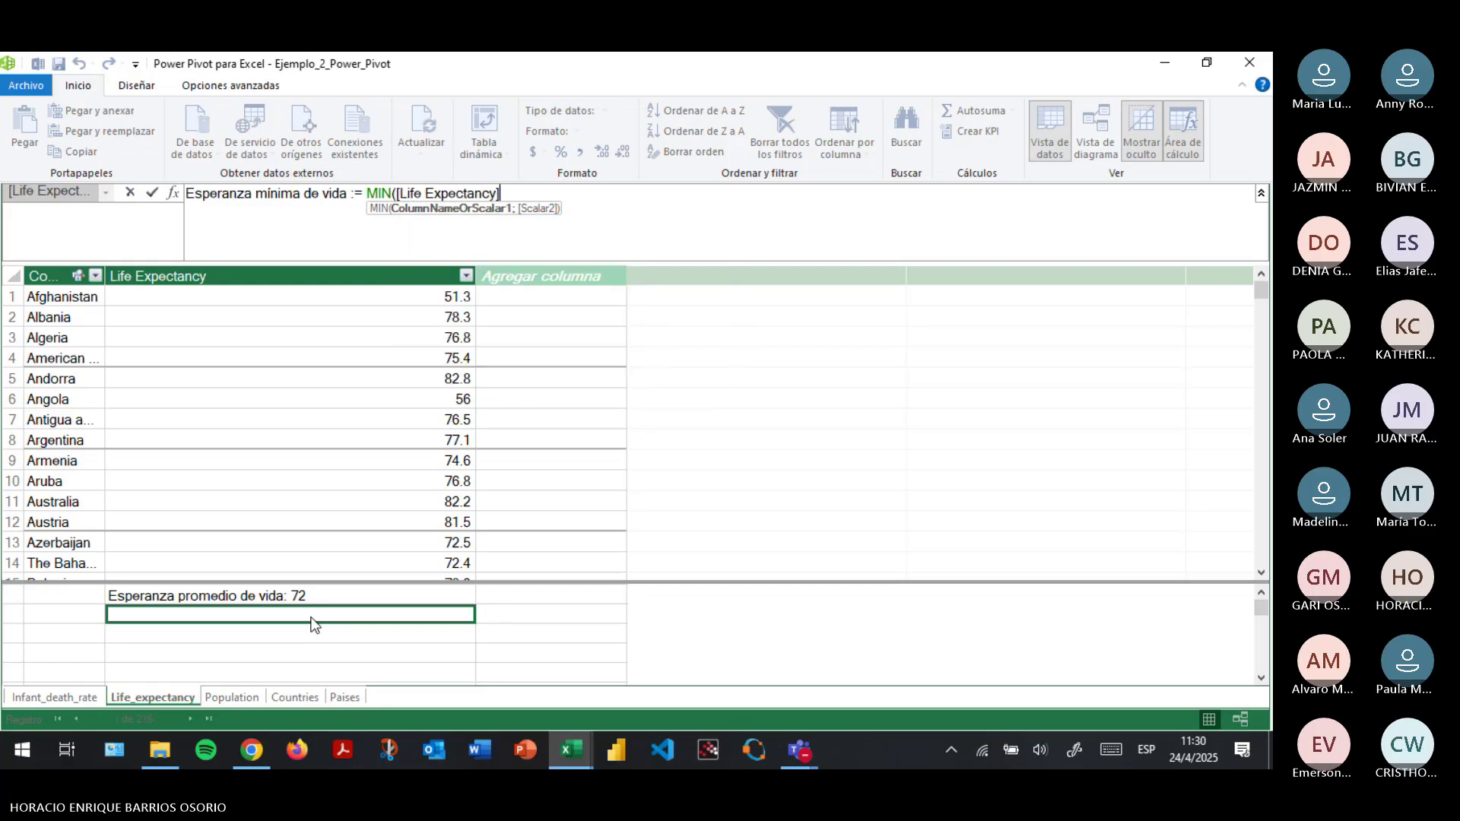
type(")")
key("Return")
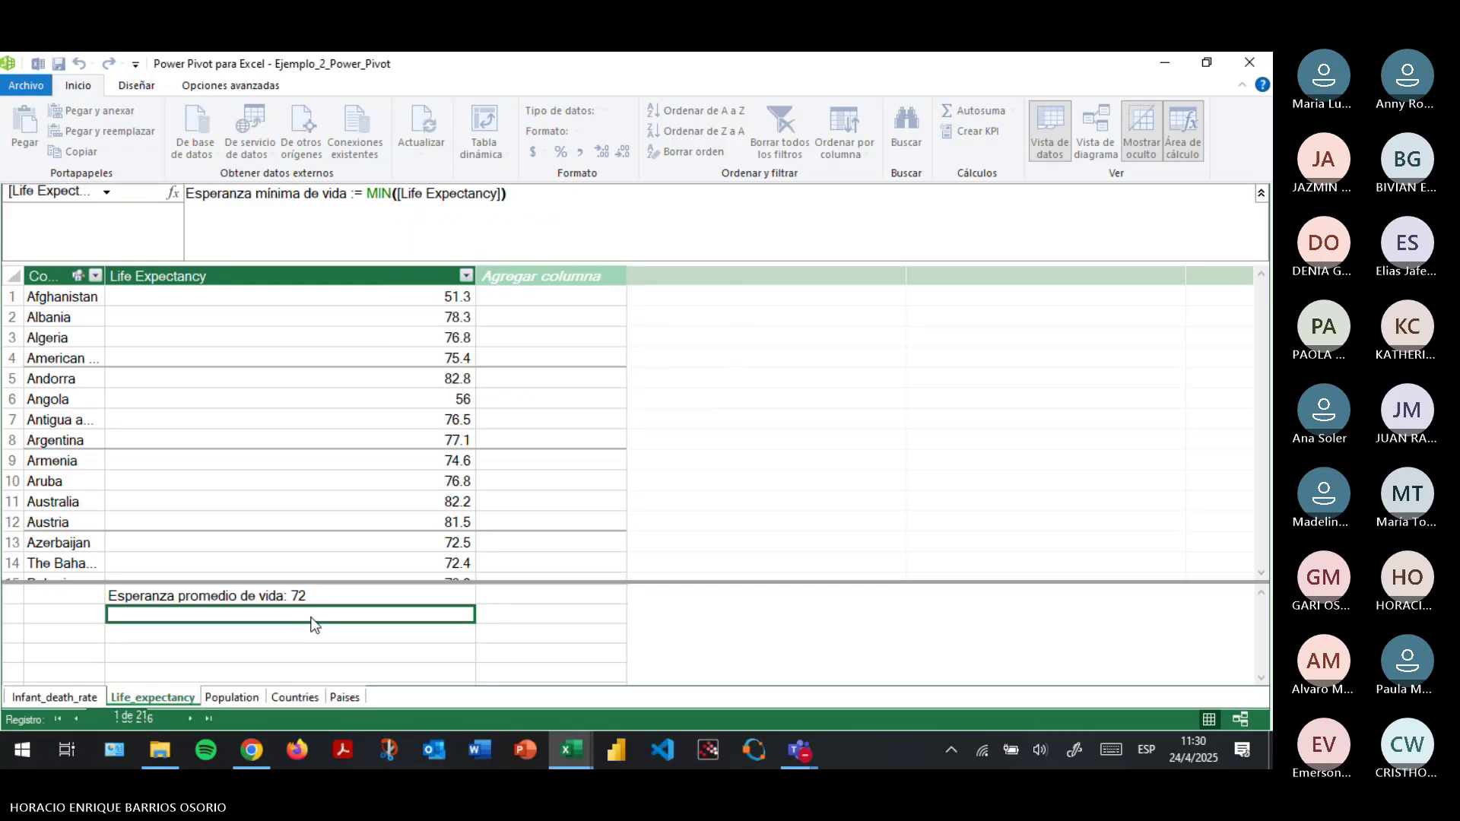
left_click(610, 132)
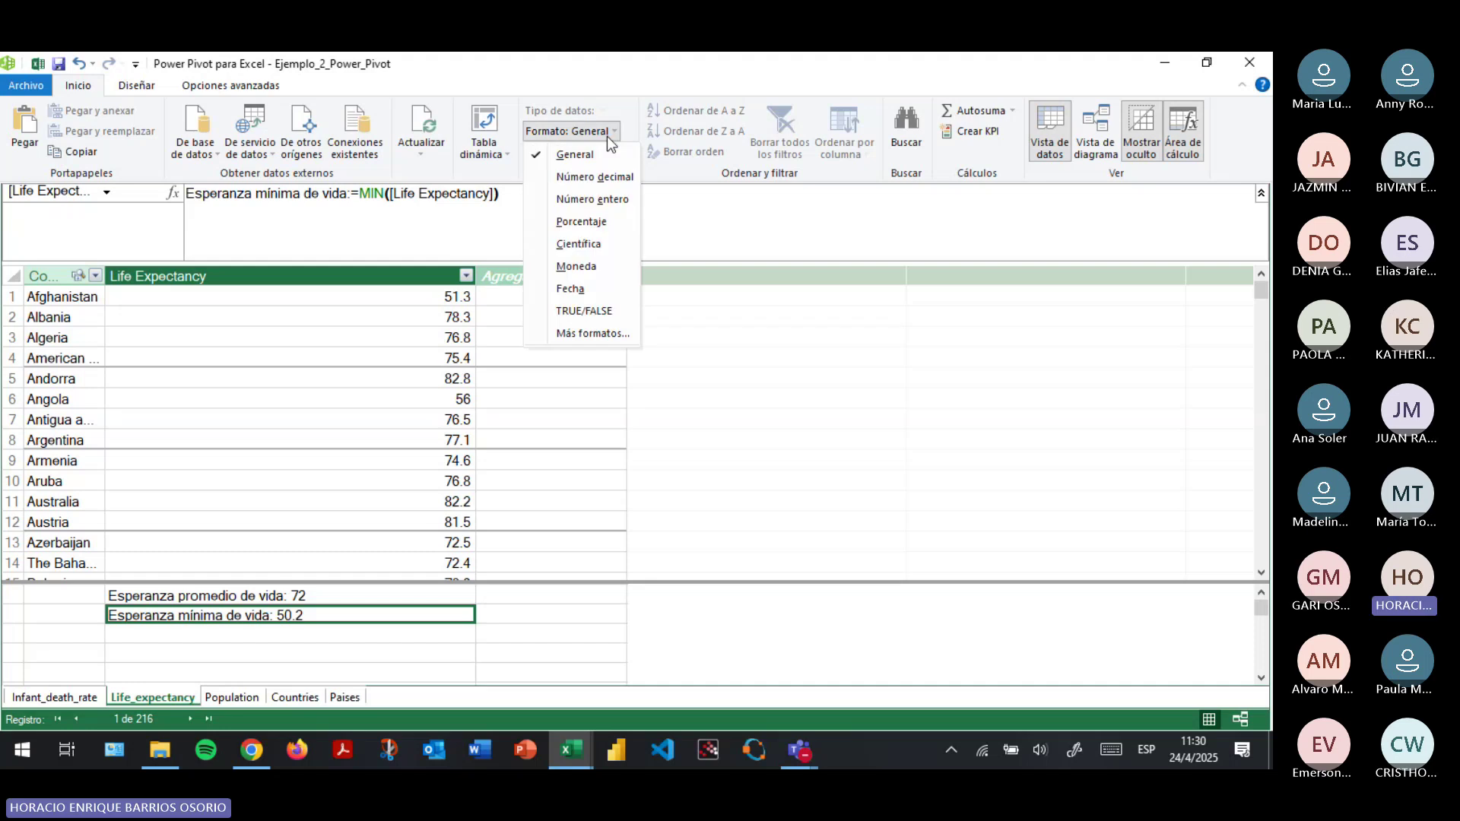
left_click(589, 199)
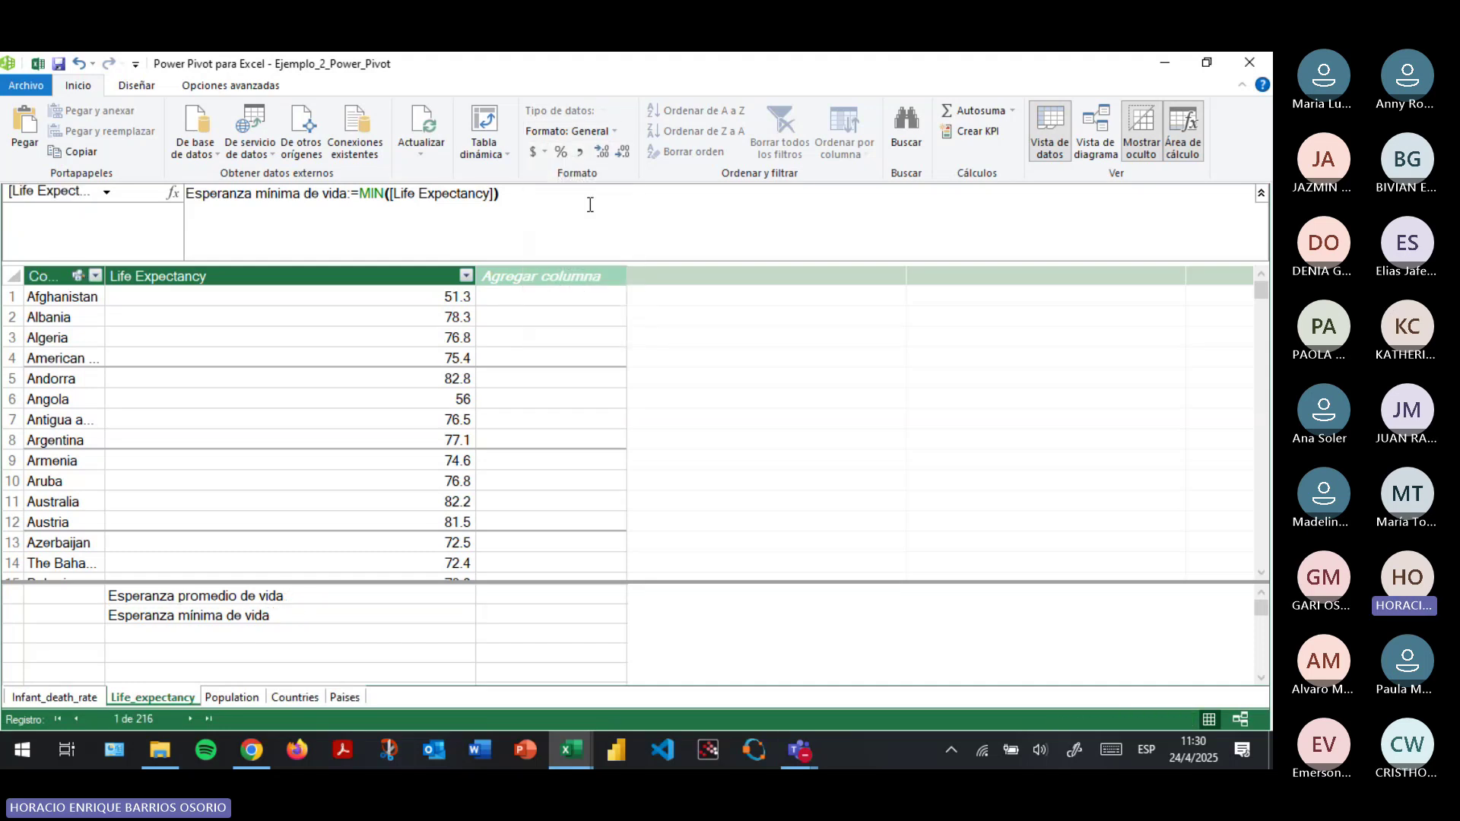
Below the minimum measure, create Esperanza de vida máxima := MAX([Life Expectancy]) and format it as Número entero.
left_click(284, 636)
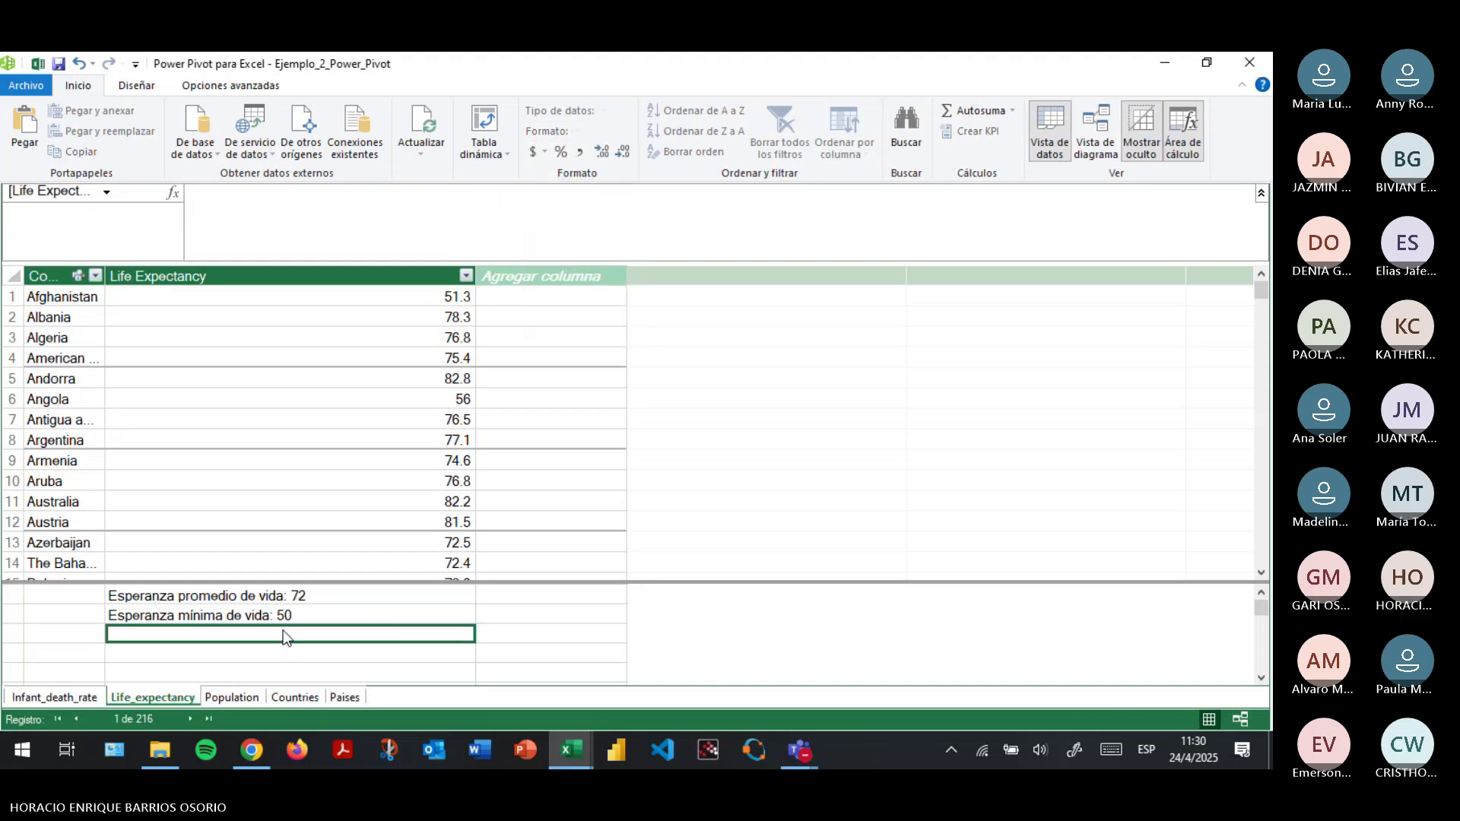
type("Esperanza de ")
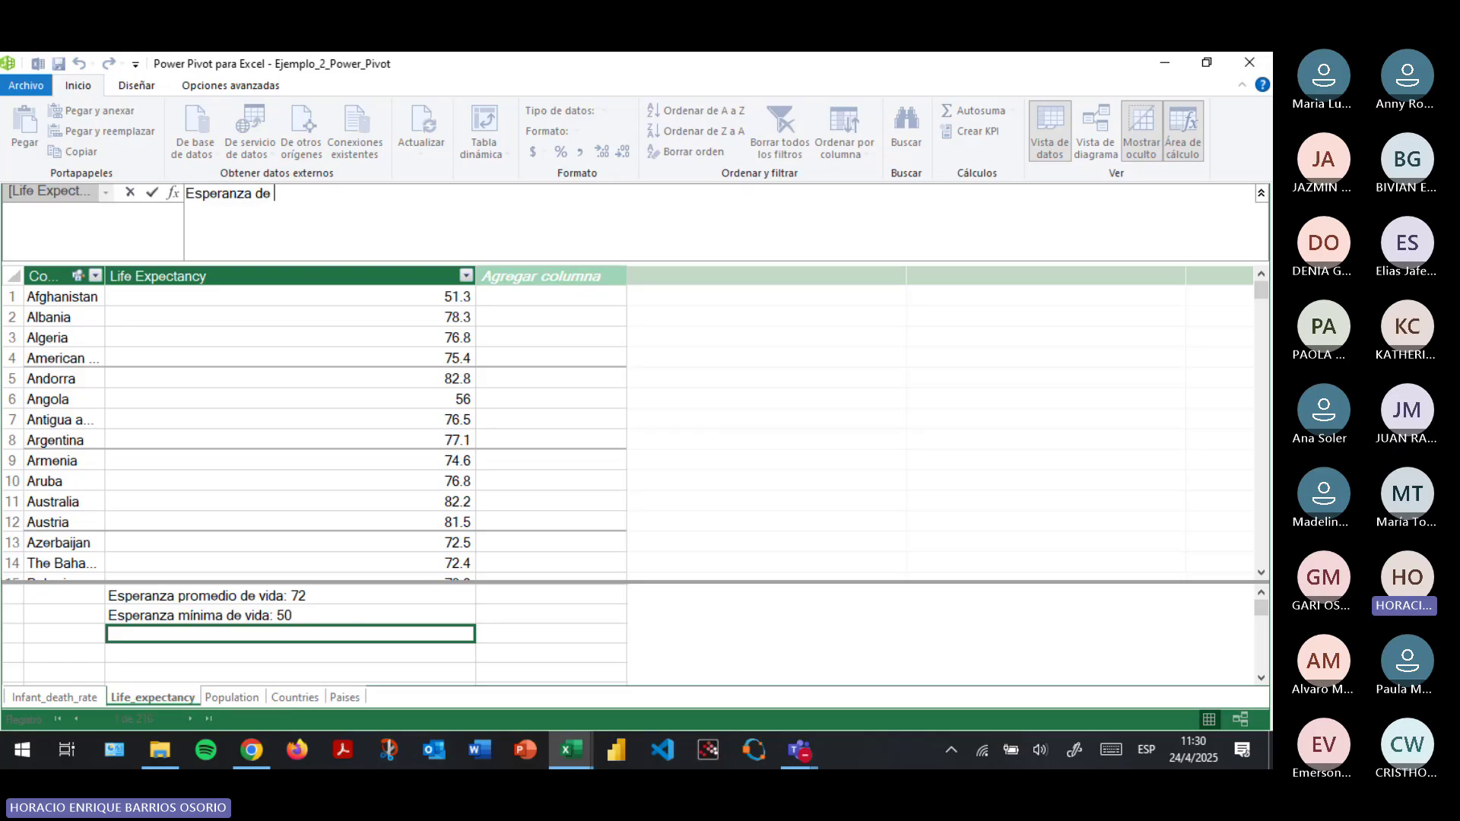
type("vida máxima := MAX(")
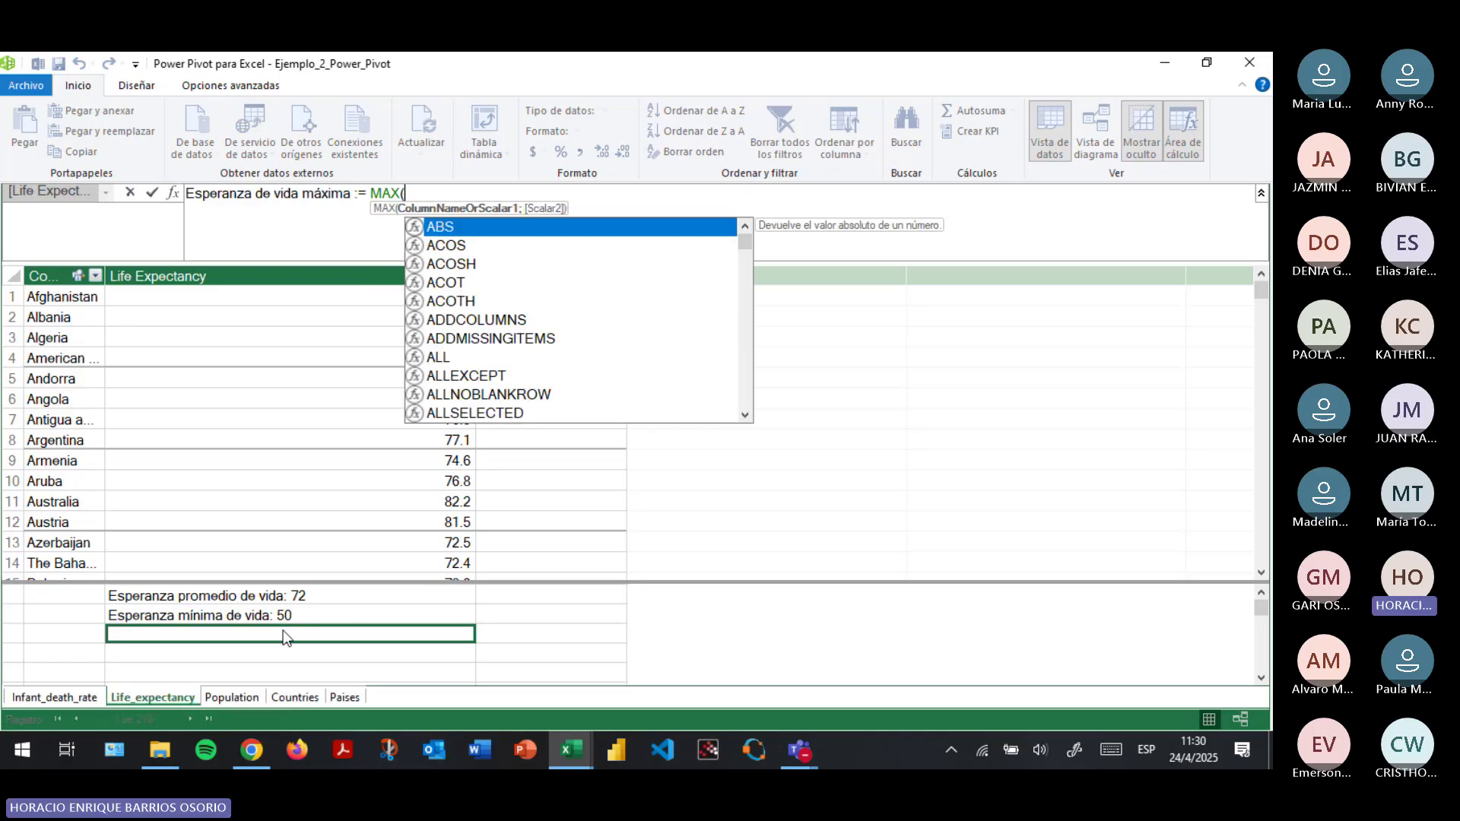
type("[")
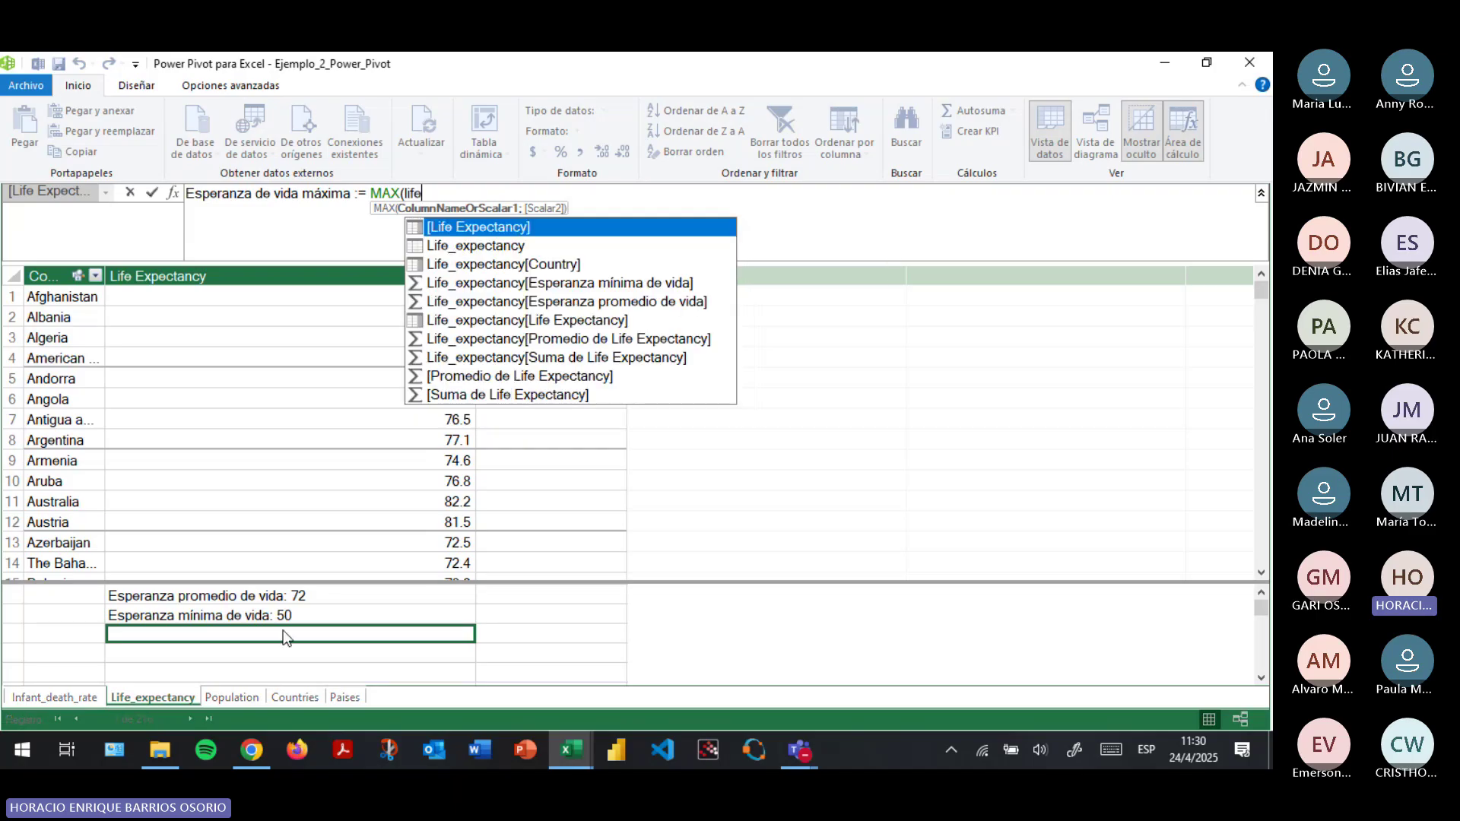
key("Tab")
type(")")
key("Return")
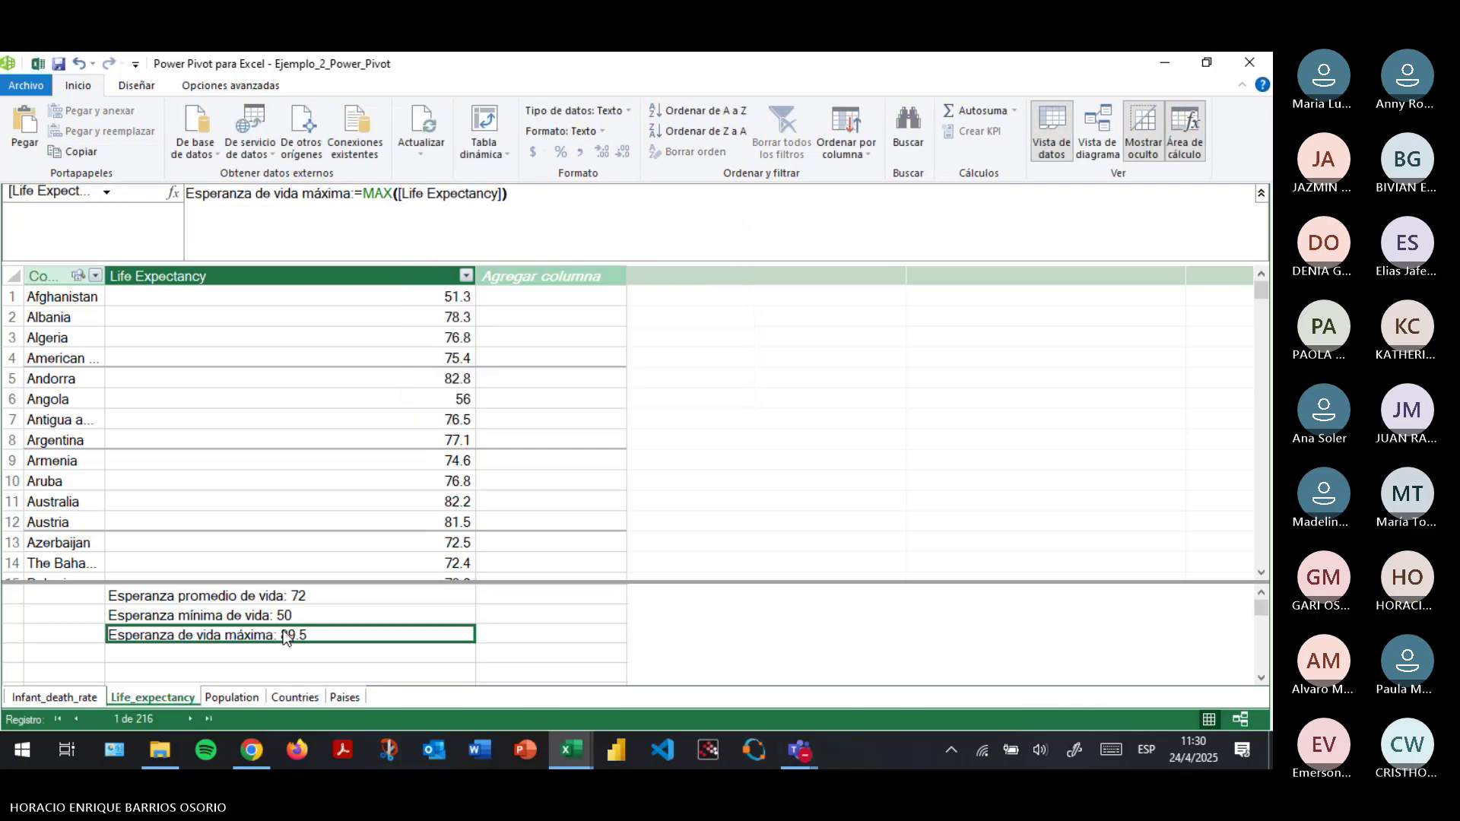
left_click(585, 133)
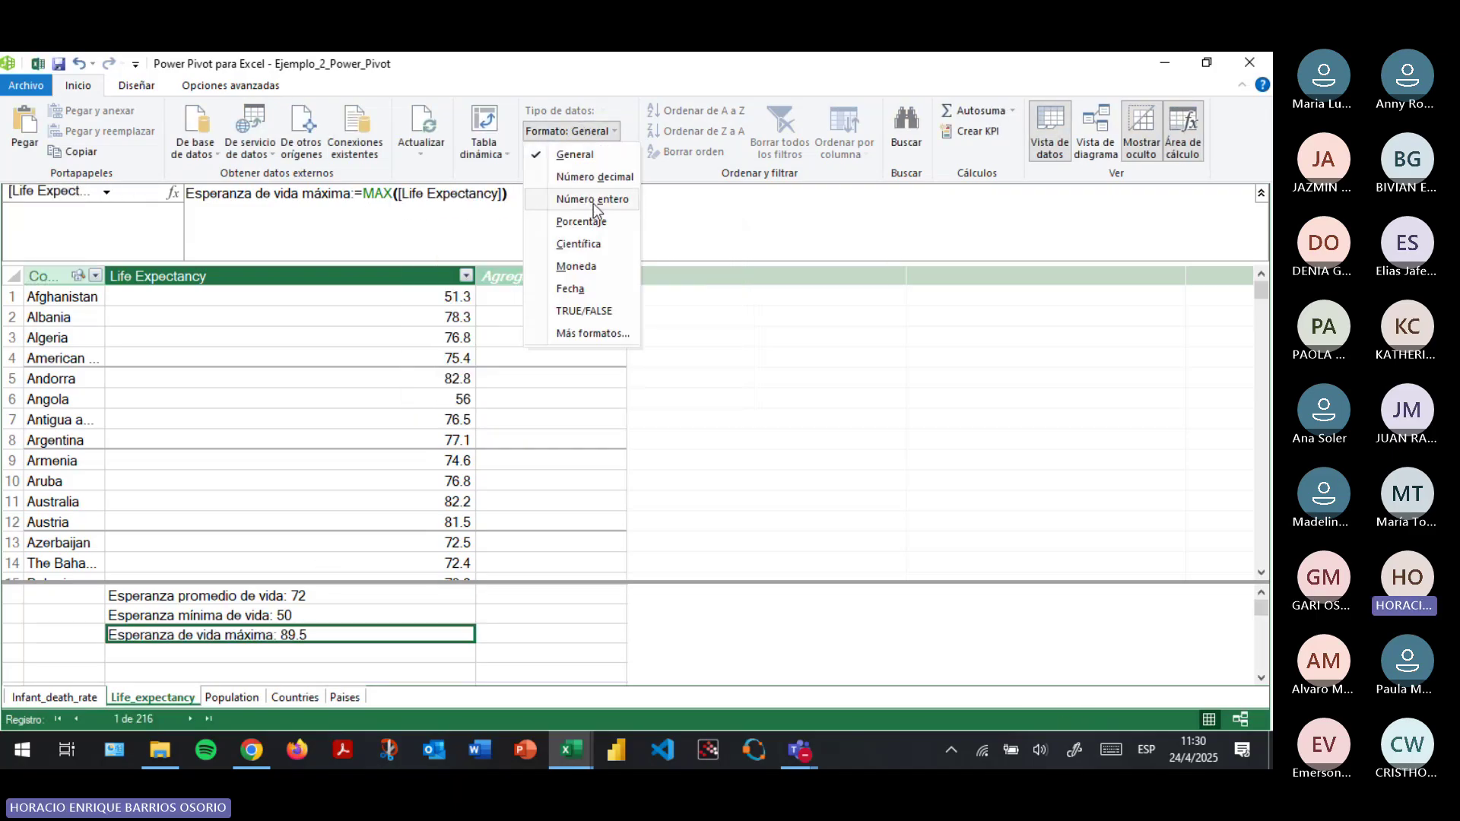
left_click(592, 202)
In the next free cell of the calculation area, begin the measure País con menor esperanza de vida := LOOKUPVALUE(.
left_click(218, 653)
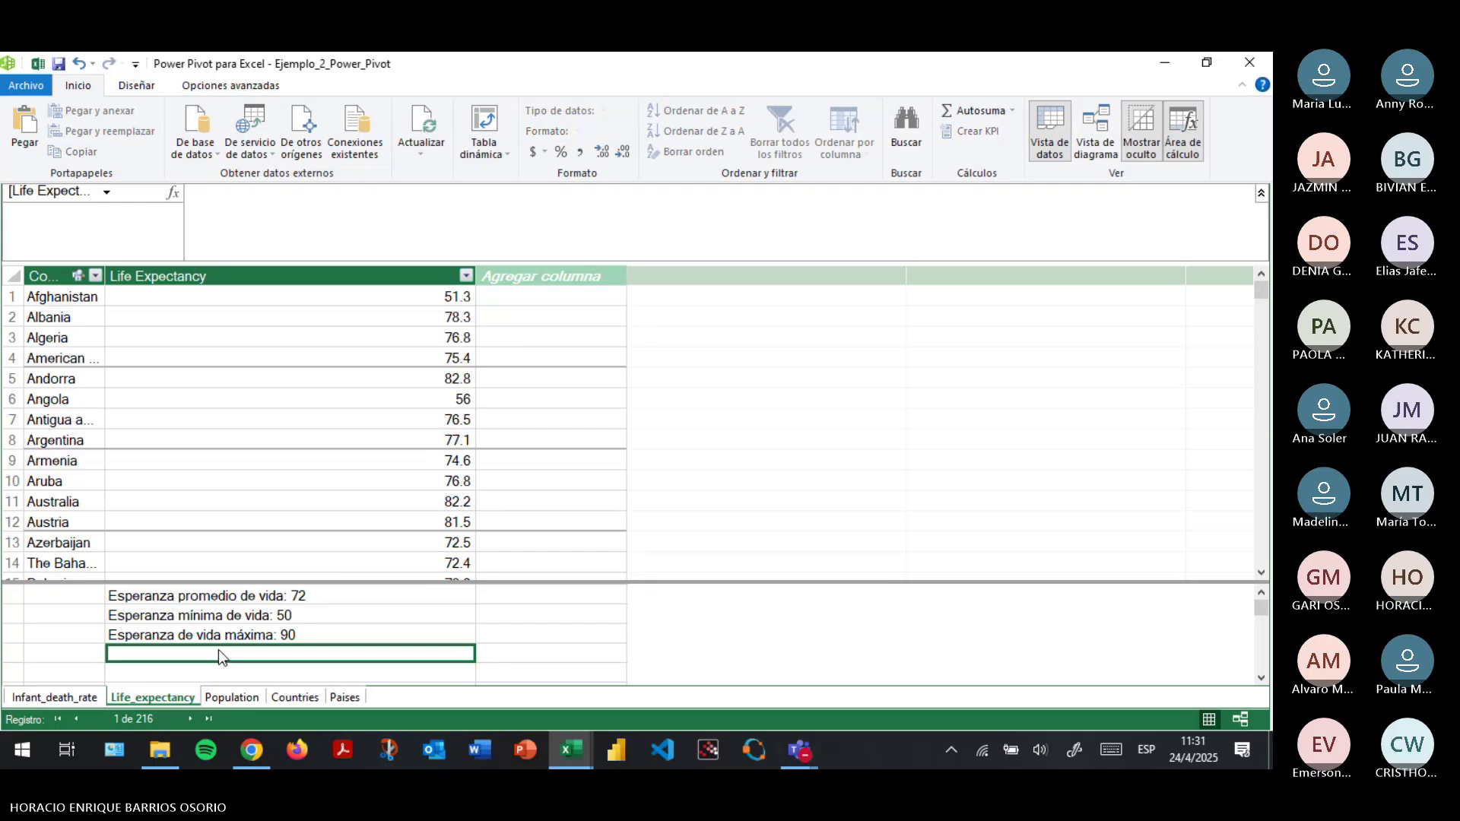
type("Pa")
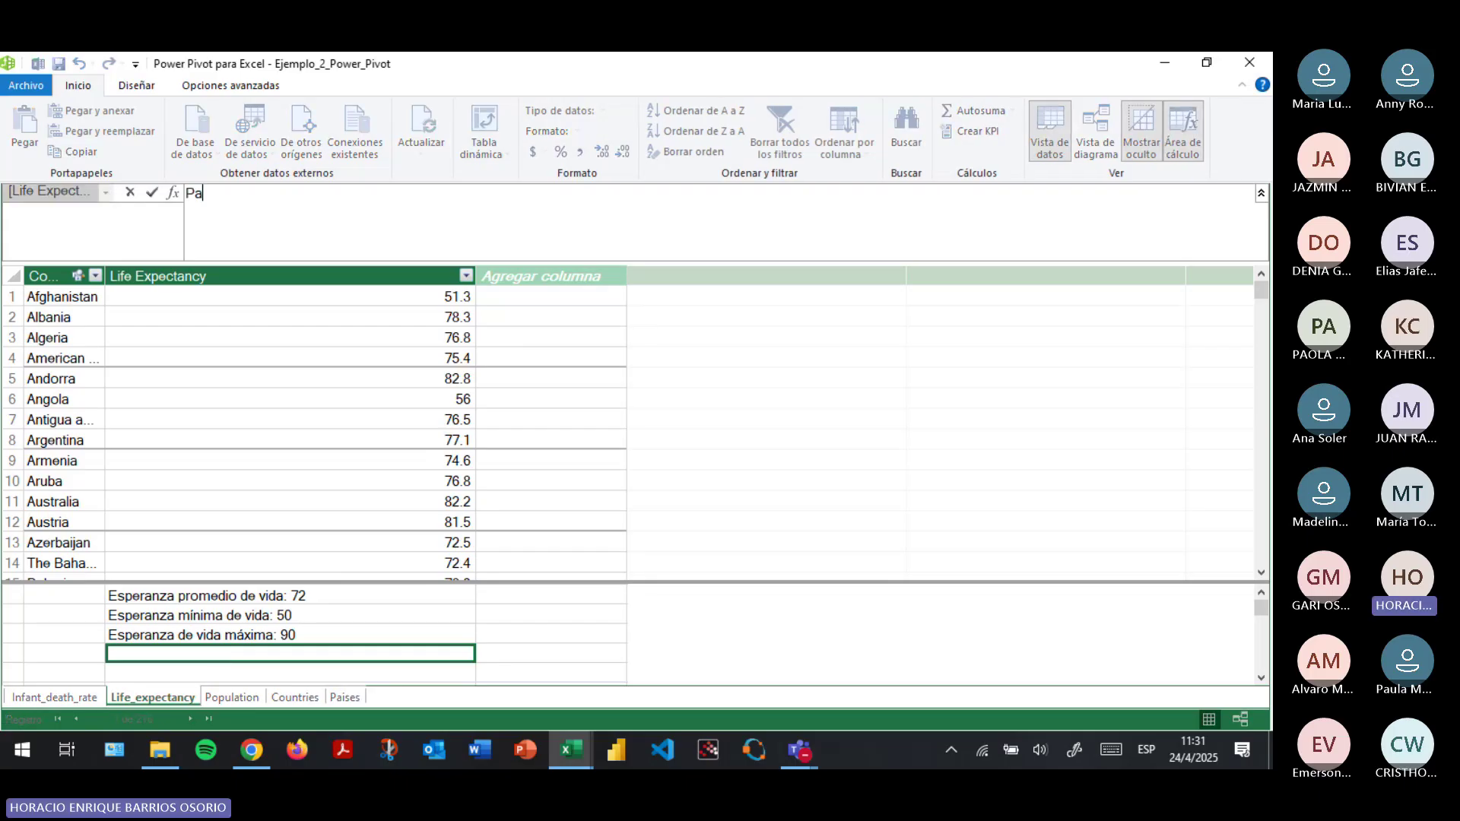
type("ís con menor esperanza de vida")
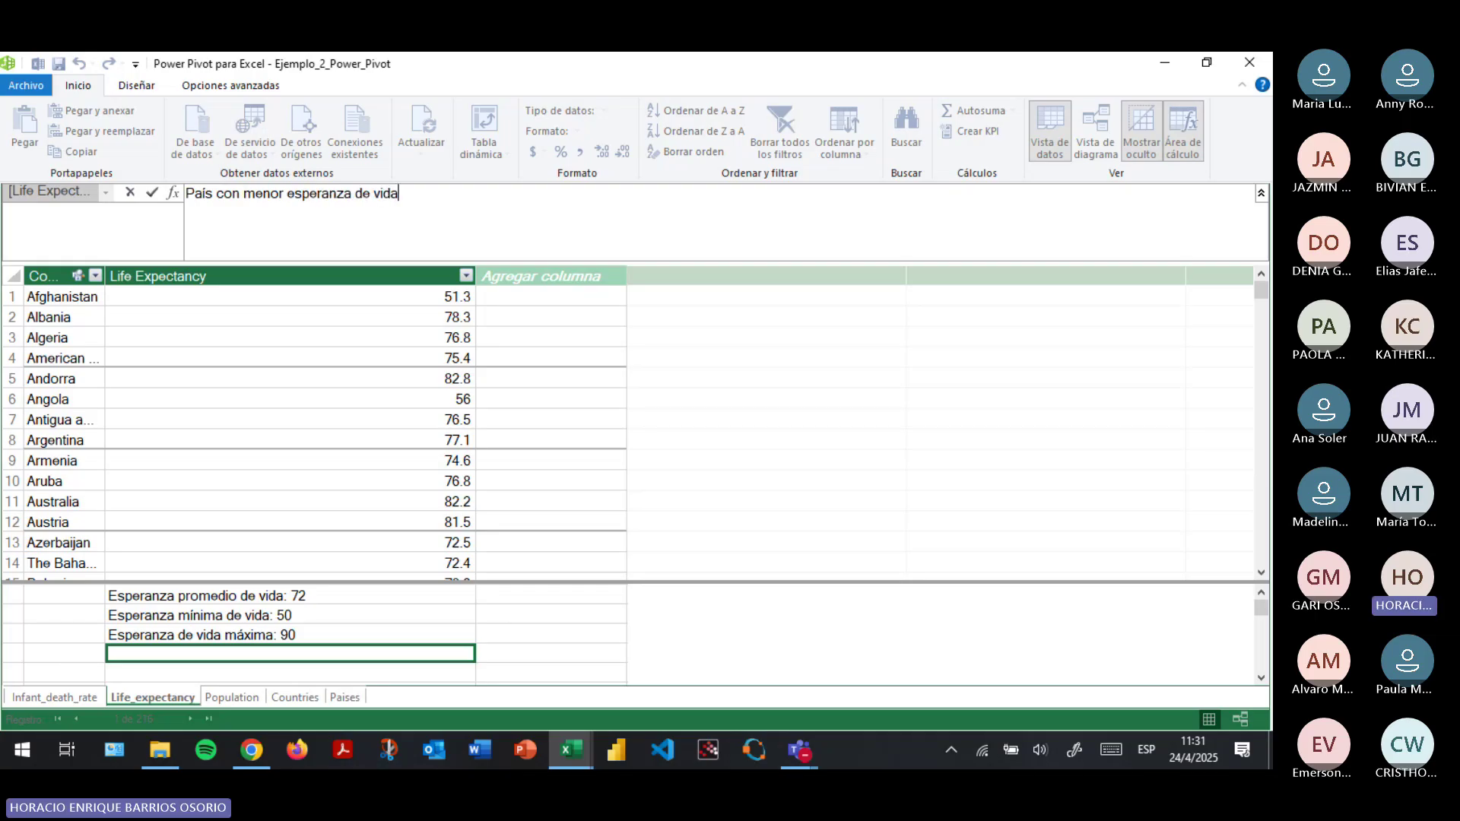
type(" : =")
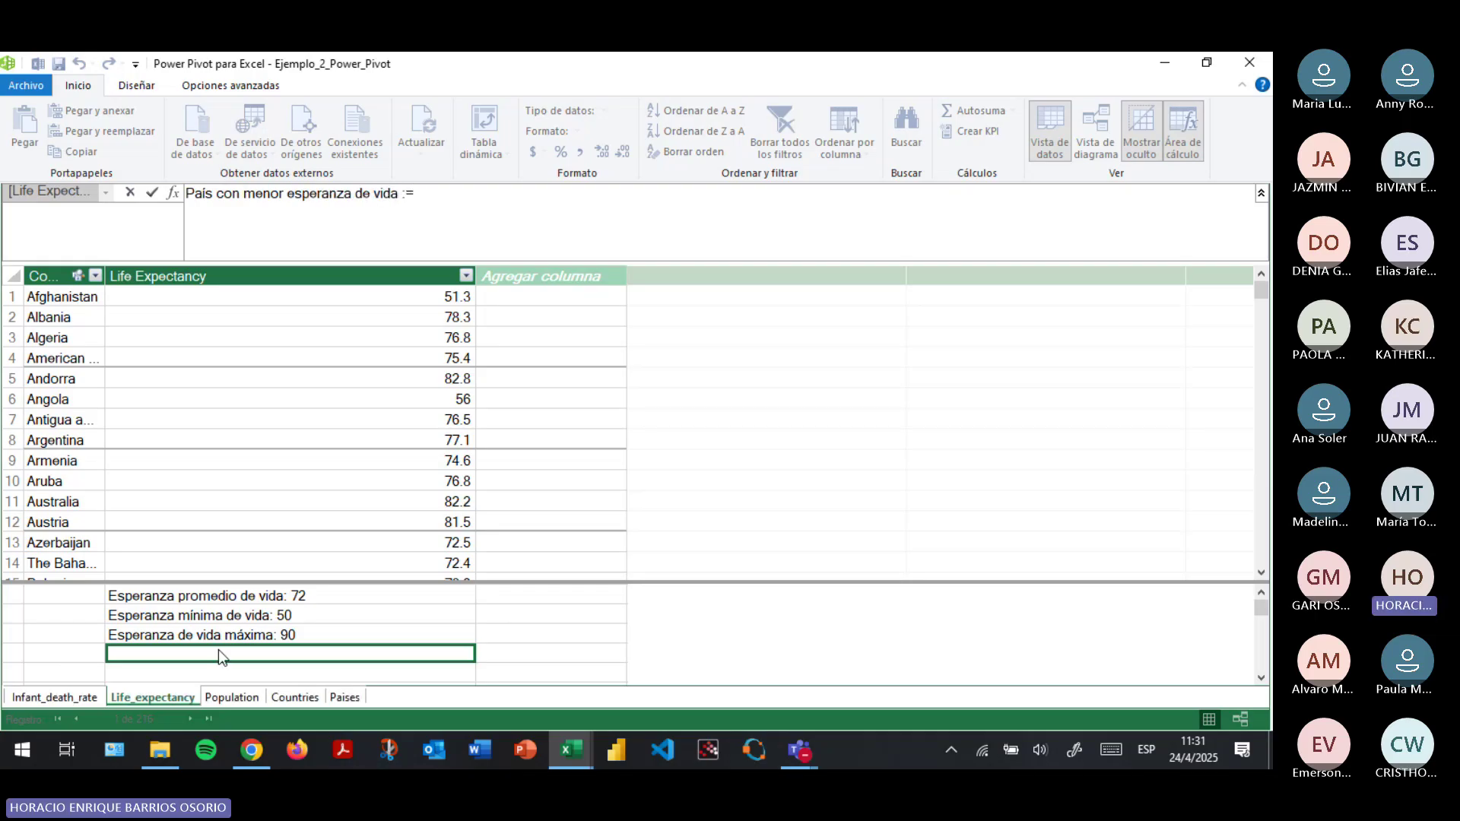
type(" looku")
key("Tab")
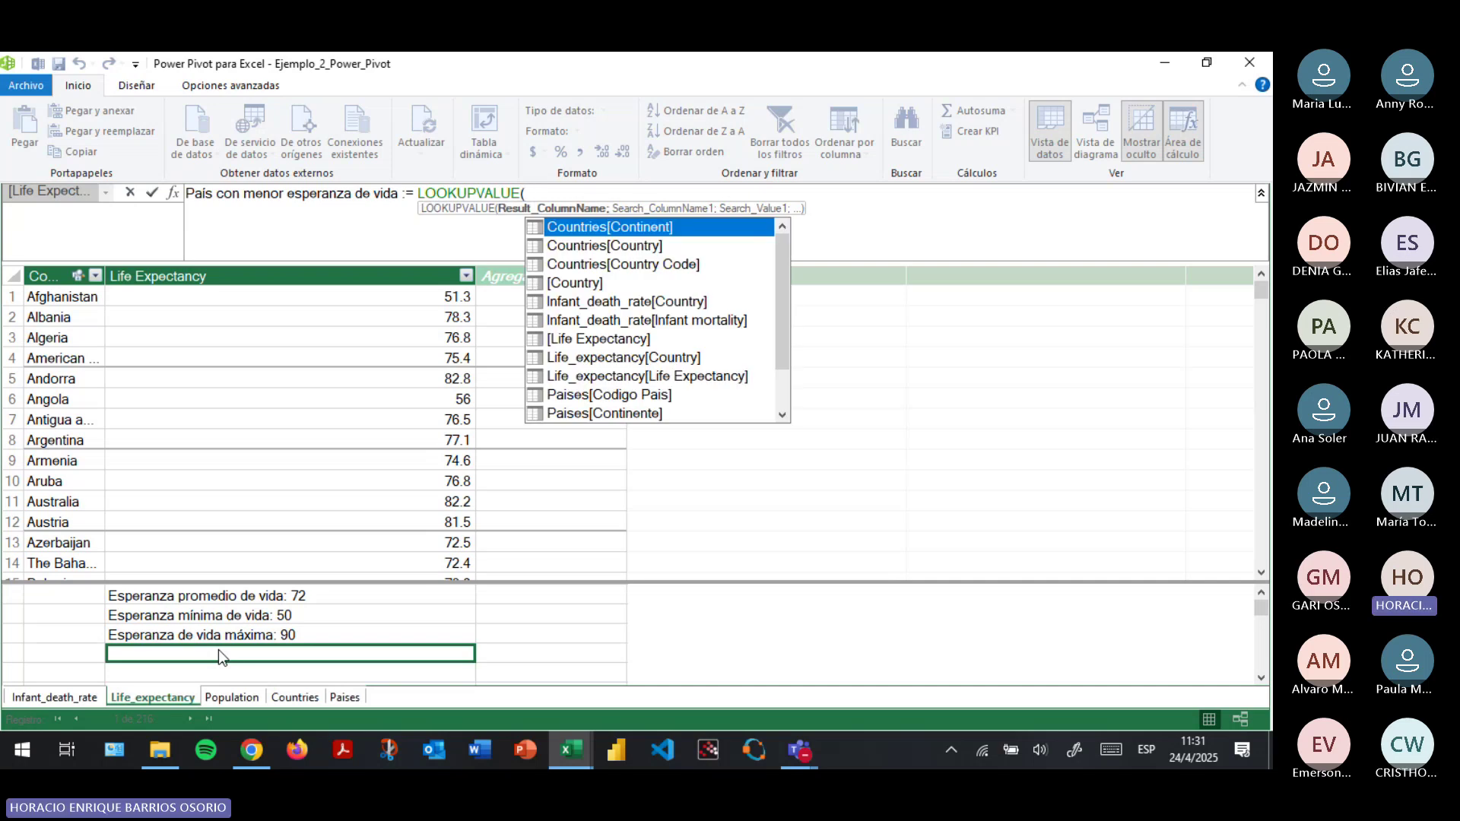
Compare the suggested country columns of the different tables as candidates for the LOOKUPVALUE result column.
type("countr")
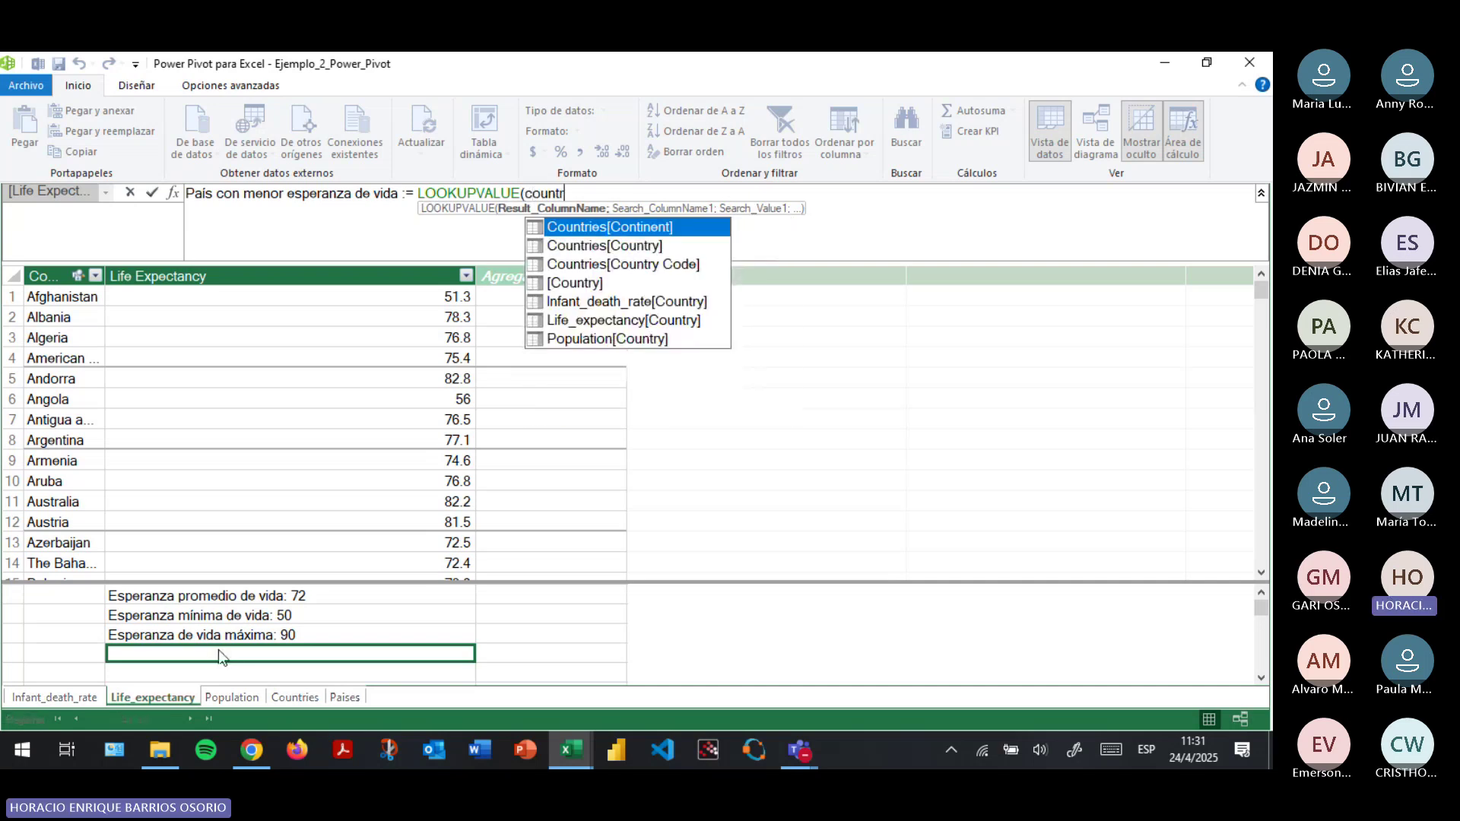
key("Down")
key("Down")
key("Down")
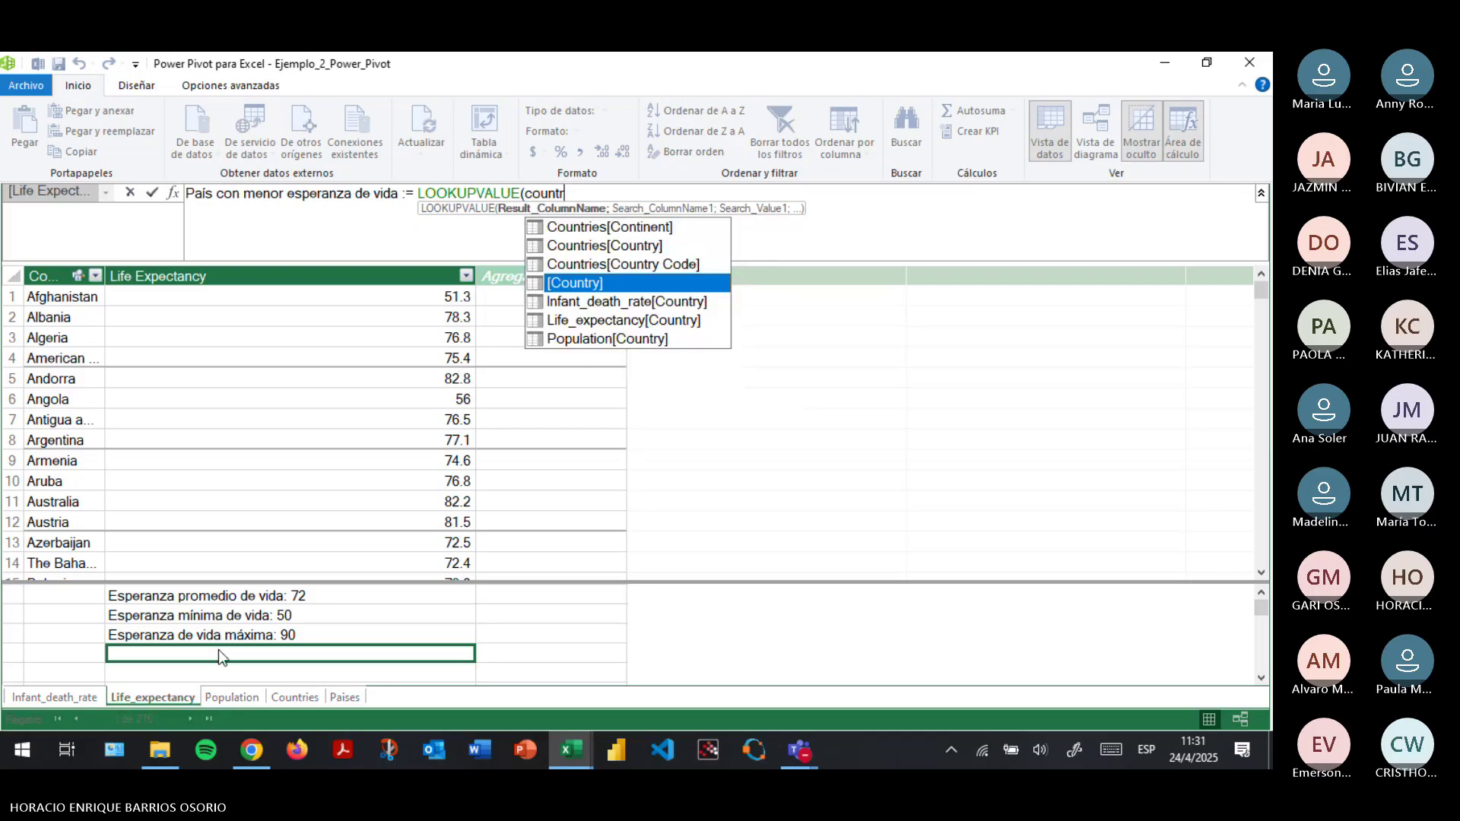
key("Up")
key("Up")
key("Up")
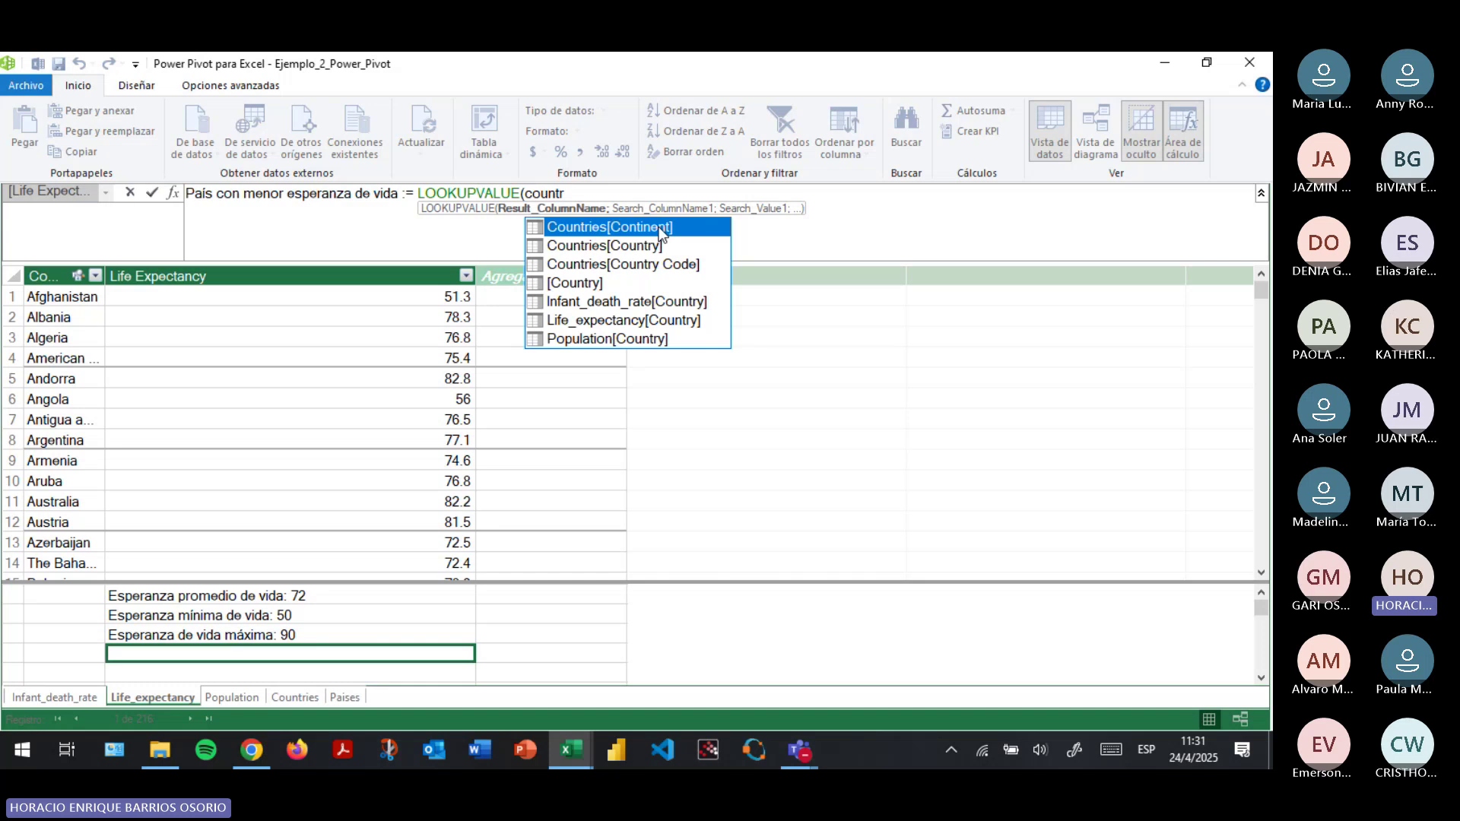
key("Down")
key("Down")
key("Down")
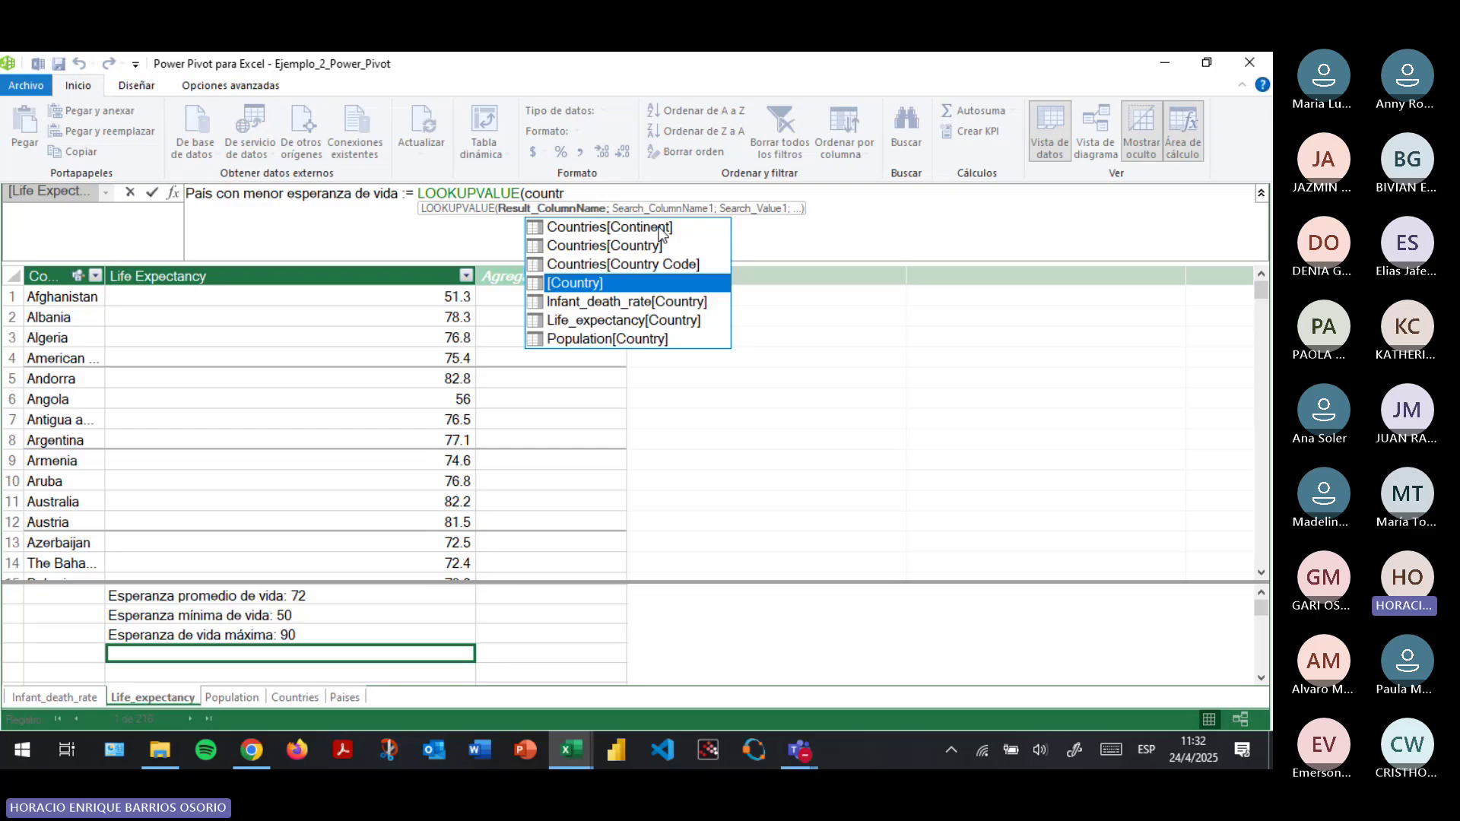
key("Up")
key("Up")
key("Up")
key("Down")
key("Down")
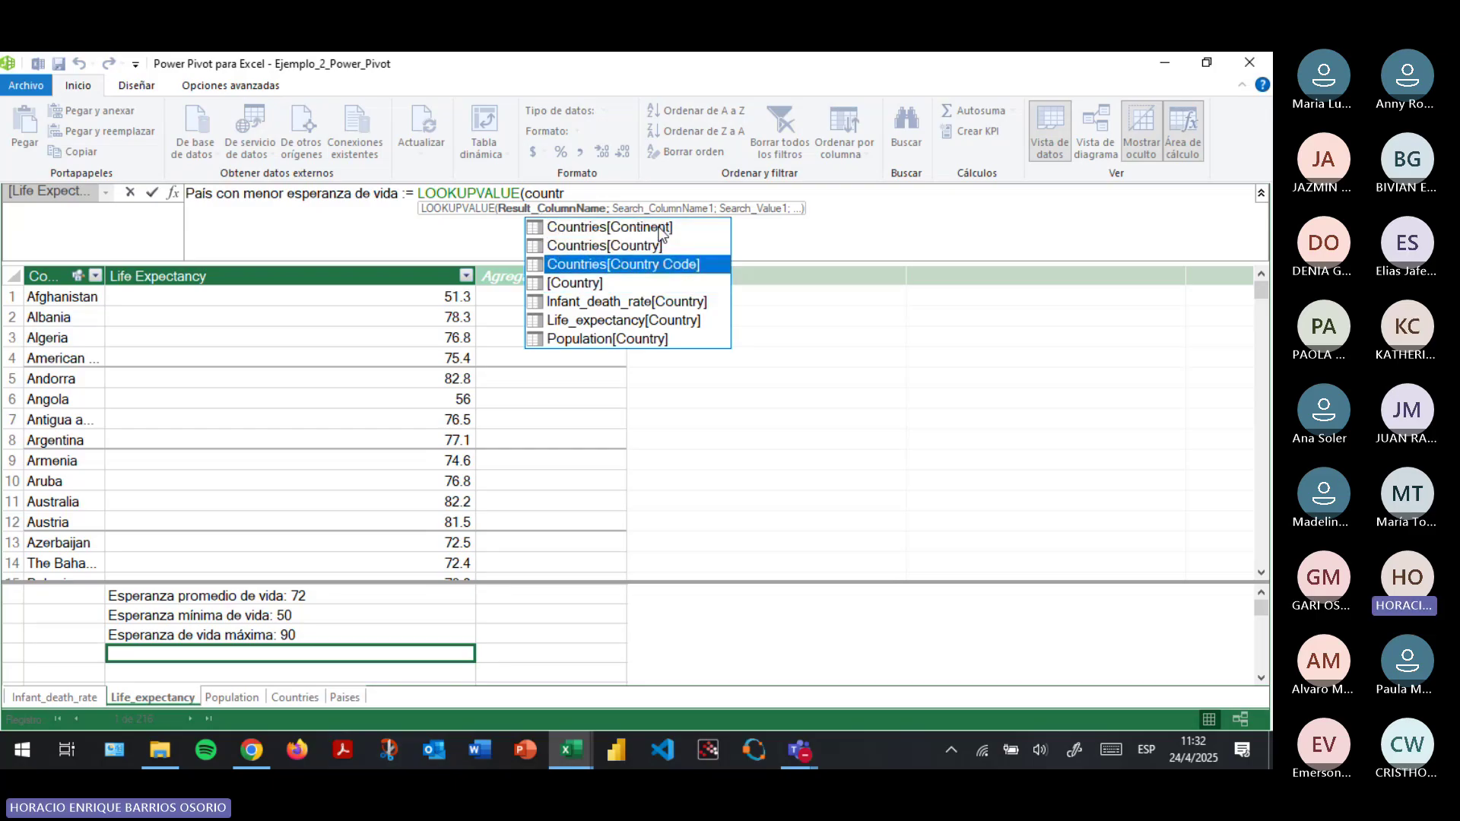
key("Up")
key("Up")
key("Down")
key("Down")
key("Up")
key("Up")
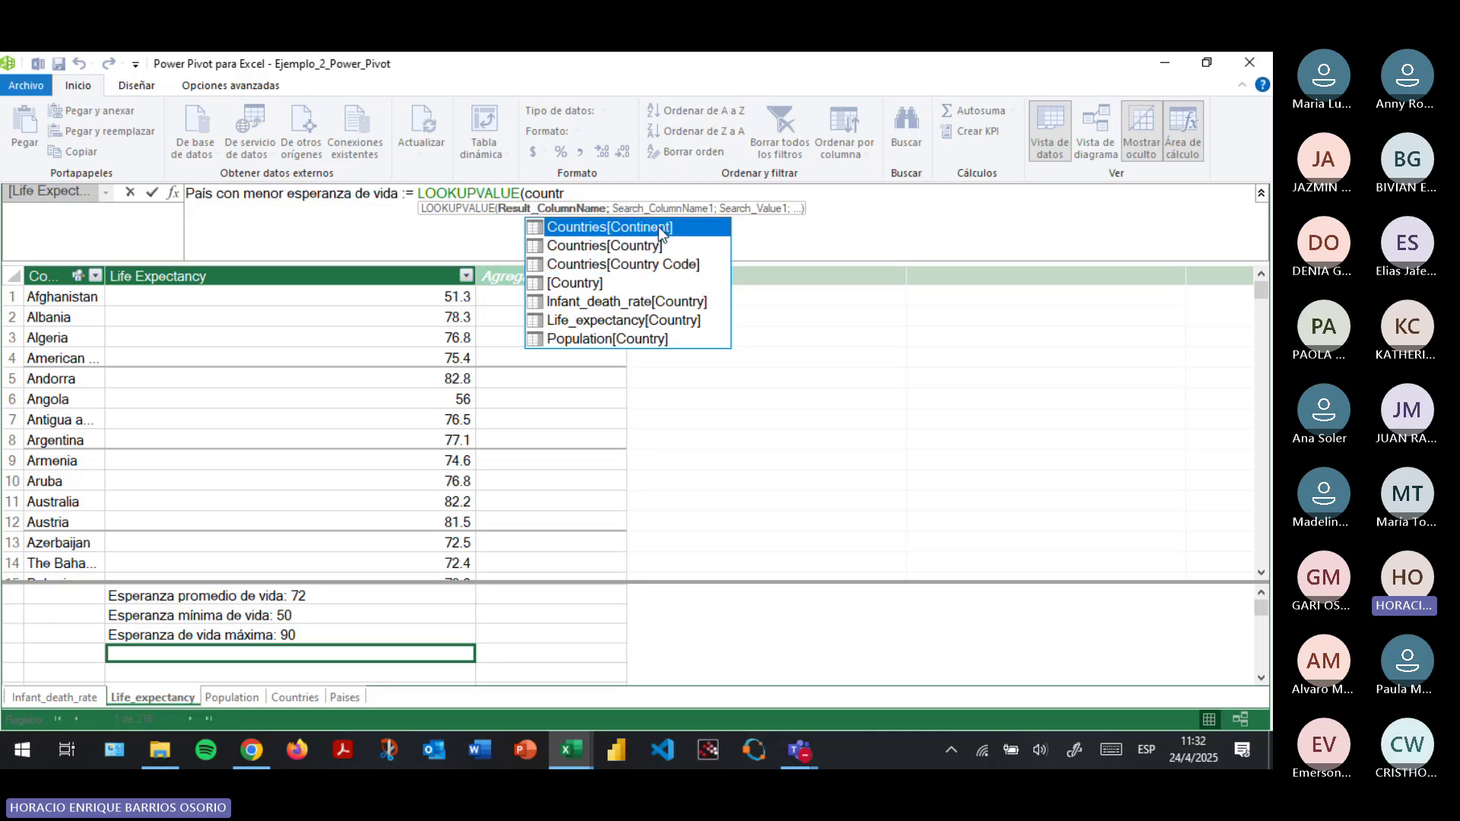
key("Down")
key("Down")
key("Up")
key("Up")
key("Down")
key("Down")
key("Down")
key("Down")
key("Down")
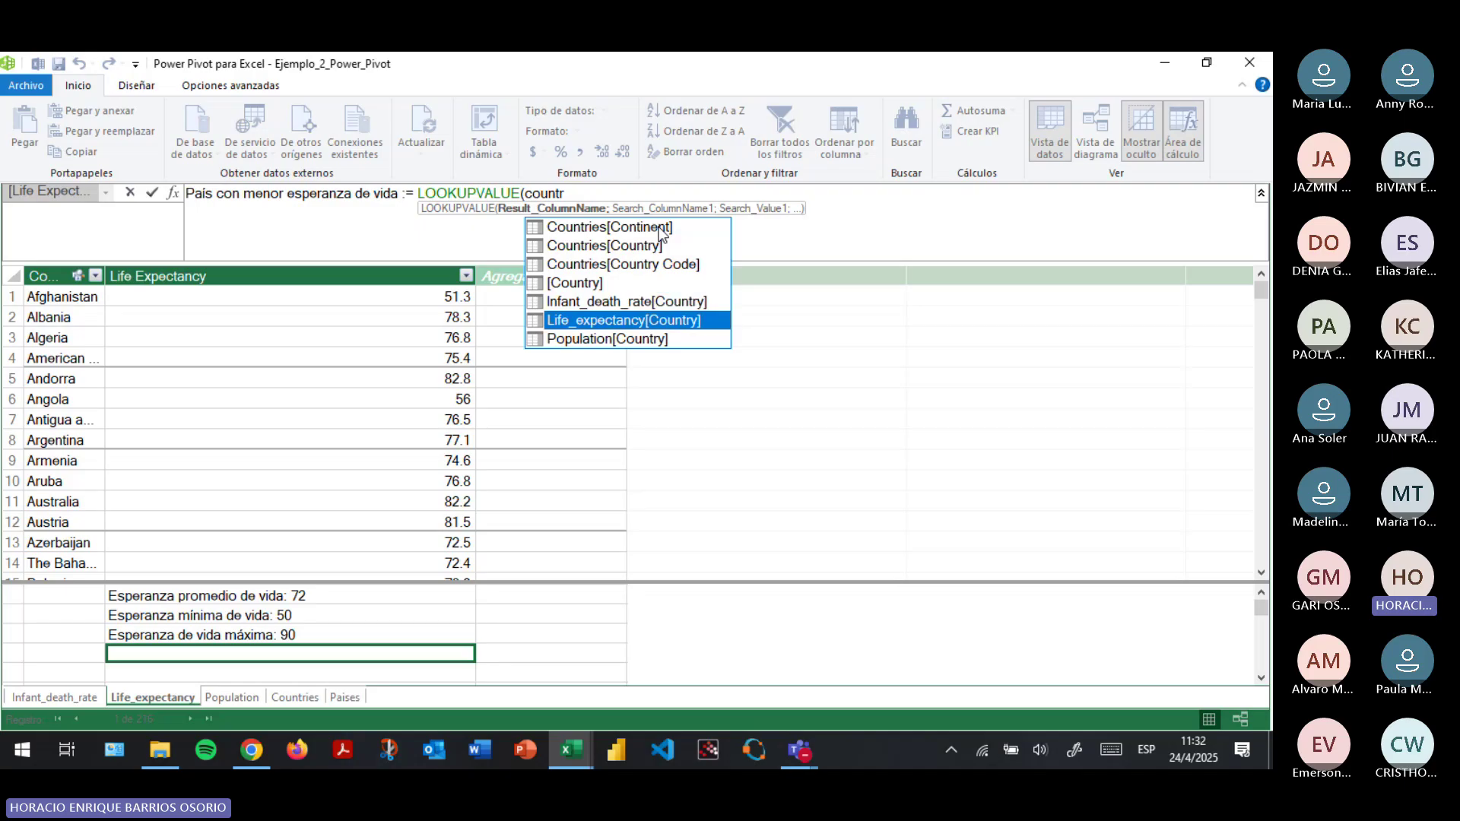
key("Up")
key("Down")
key("Down")
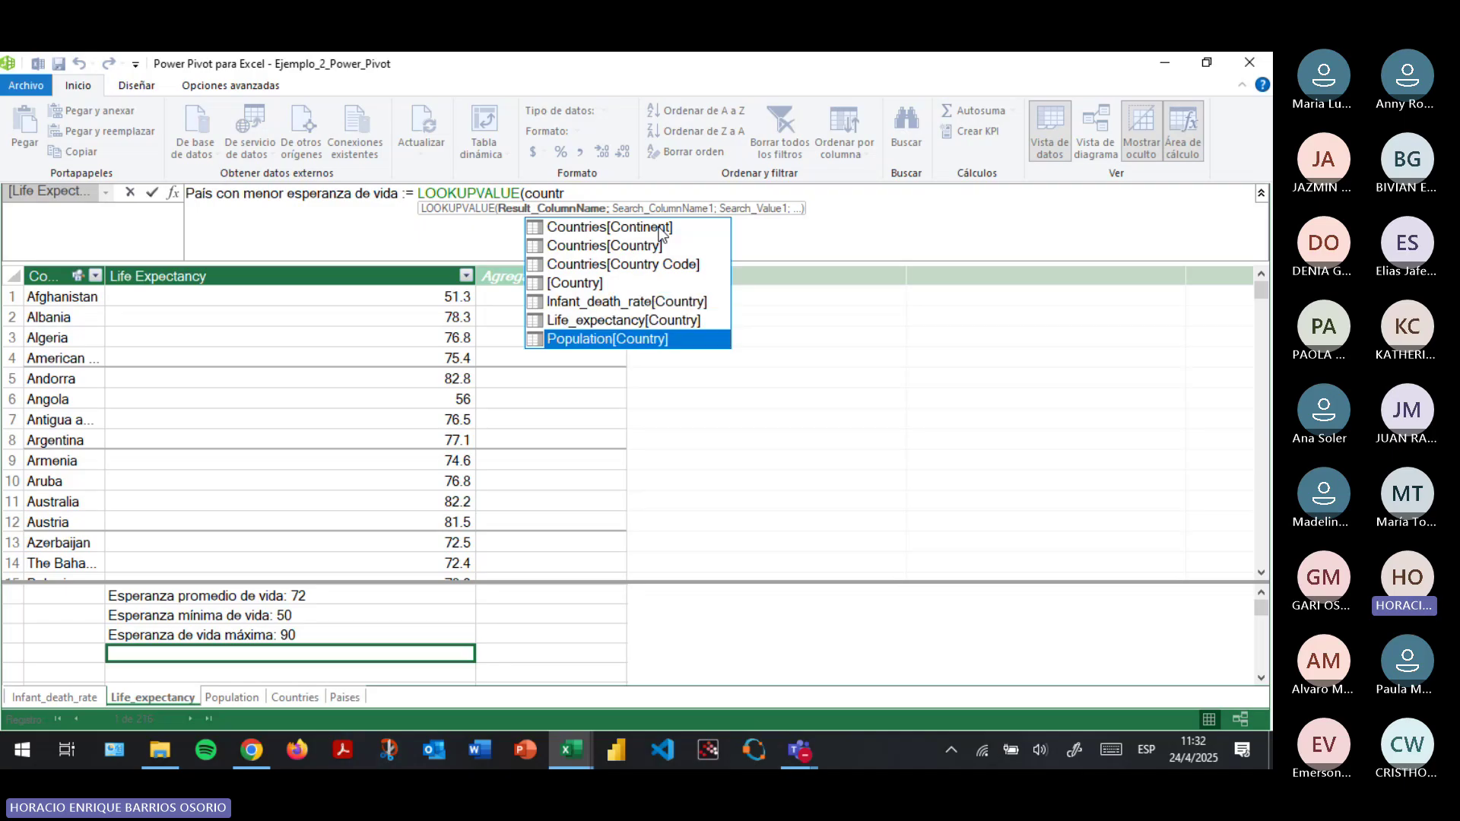
key("Up")
key("Up")
key("Up")
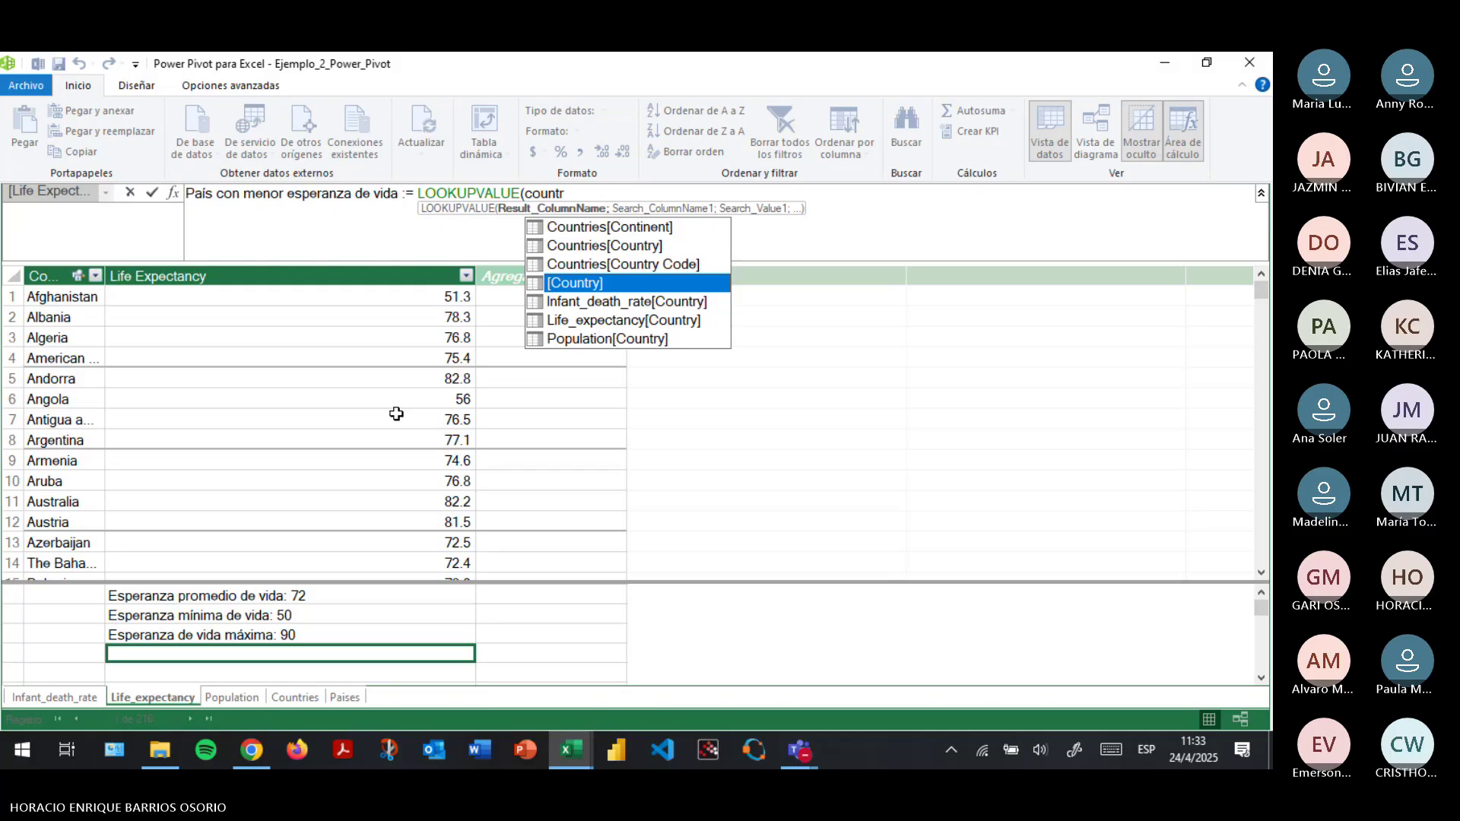
key("Tab")
key("BackSpace")
key("BackSpace")
key("BackSpace")
key("BackSpace")
key("BackSpace")
key("BackSpace")
key("BackSpace")
key("BackSpace")
key("BackSpace")
key("BackSpace")
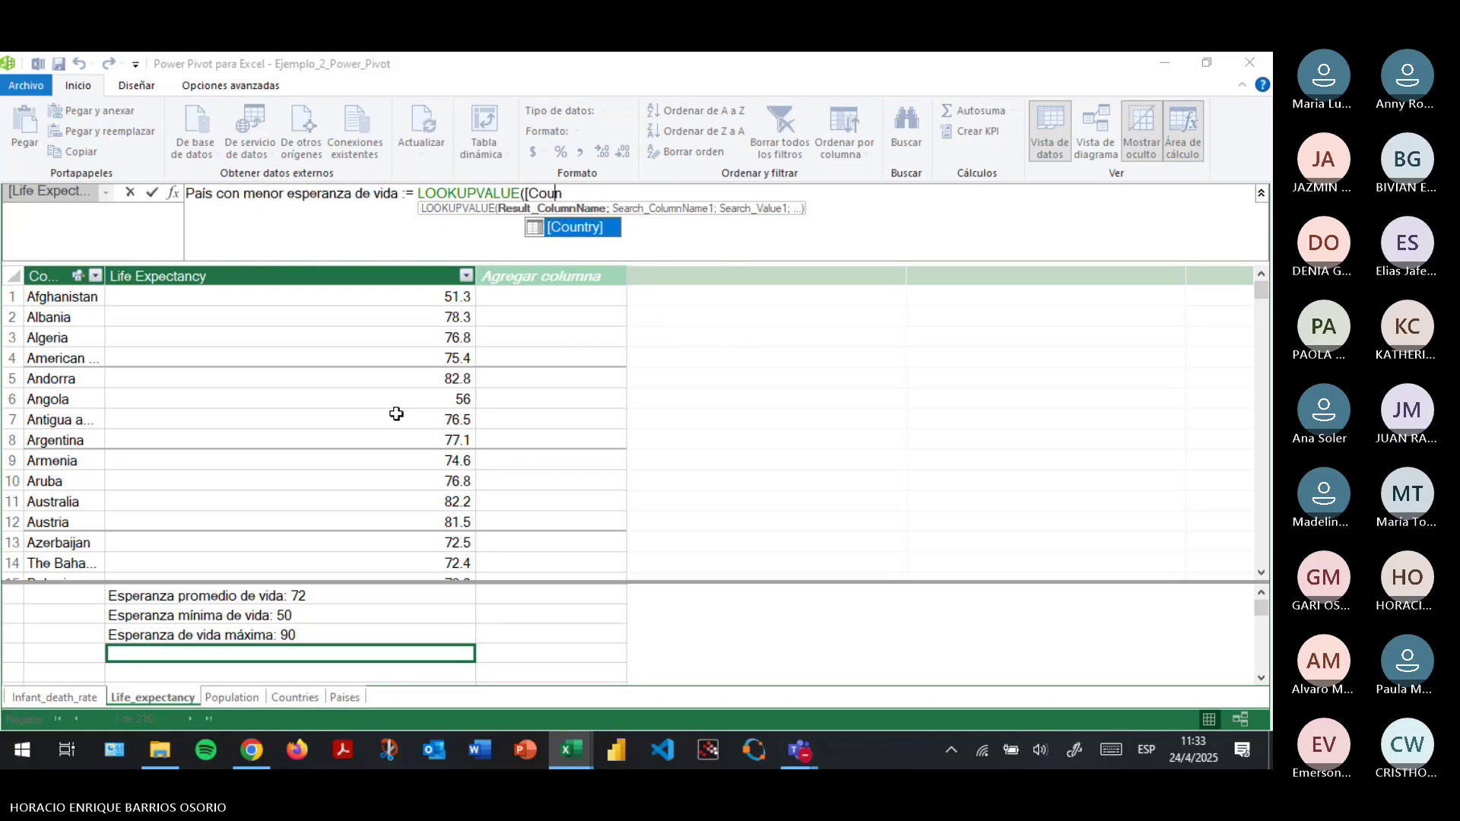
type("(")
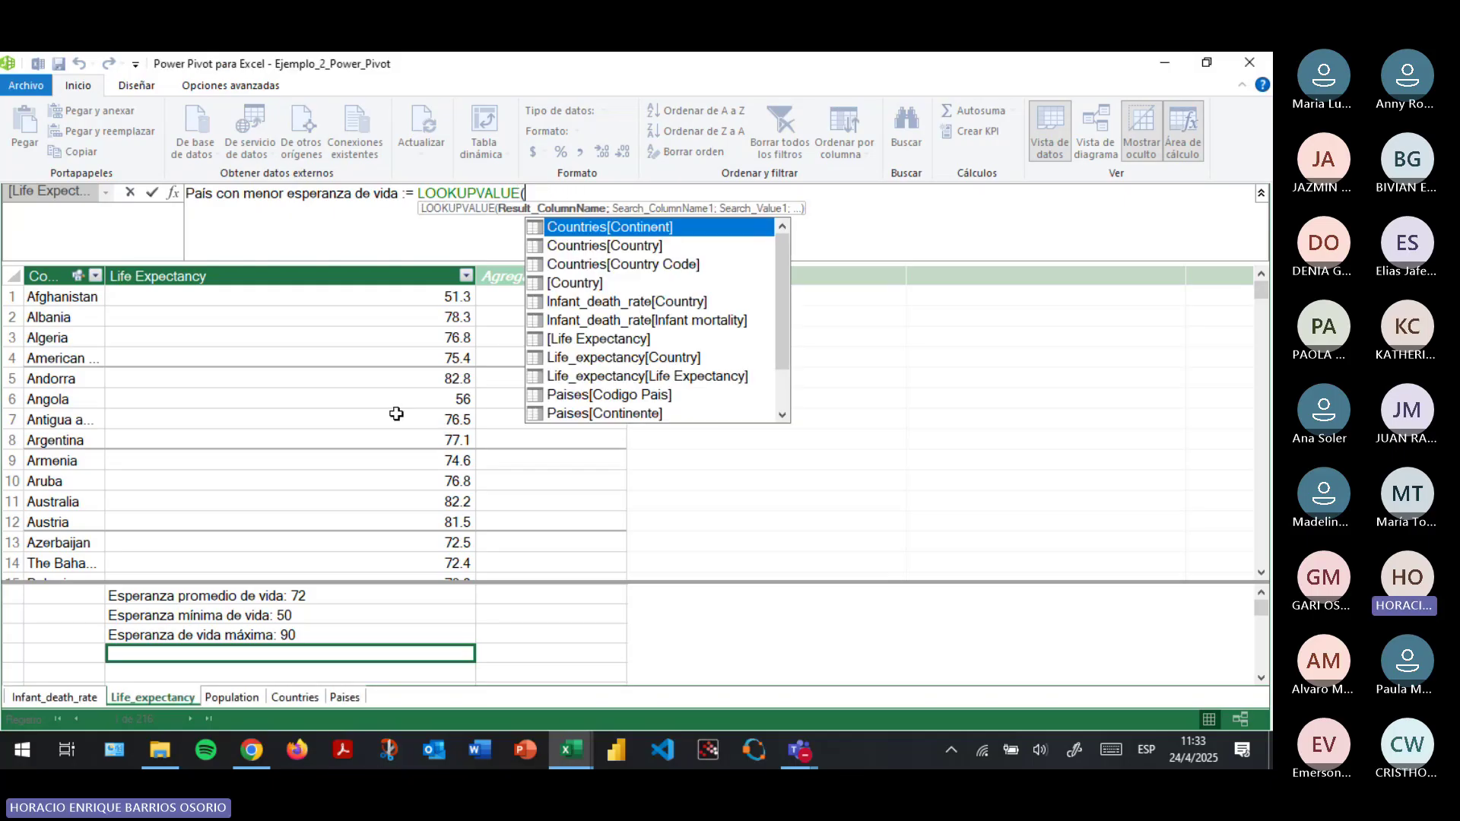
Use Life_expectancy[Country] as the LOOKUPVALUE result column, close the formula and enter the measure.
type("life")
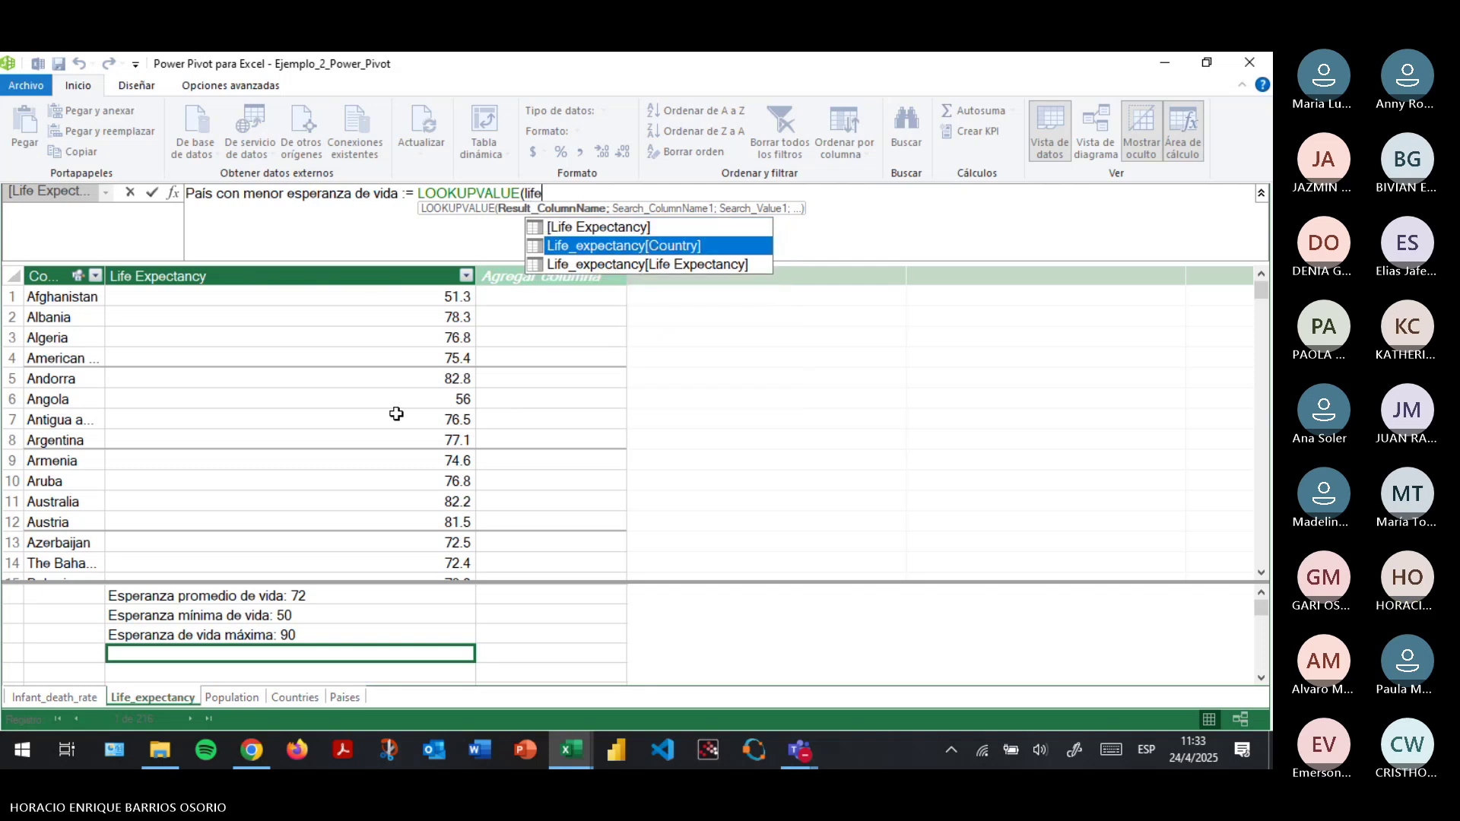
key("Up")
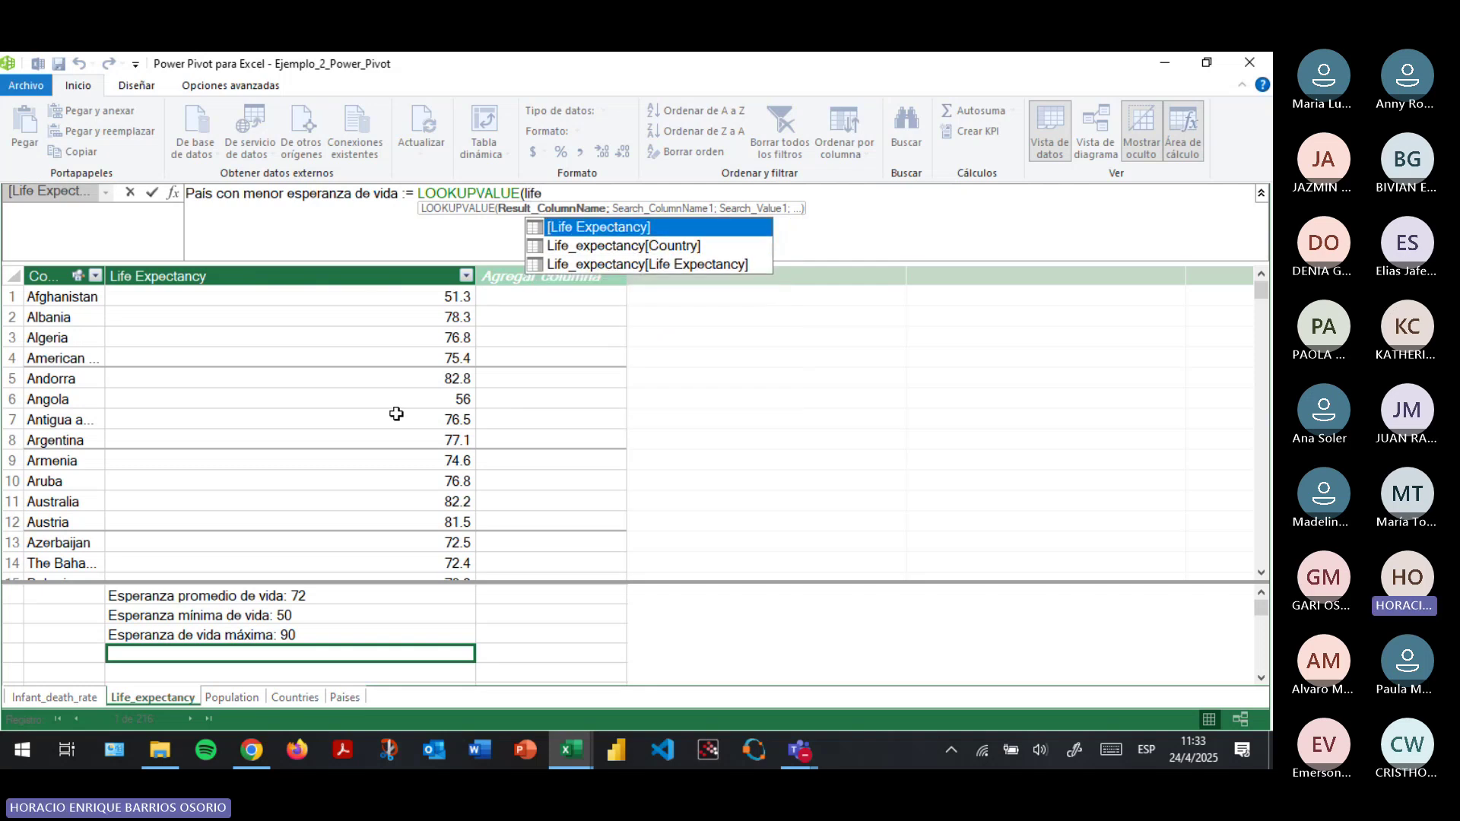
key("Down")
key("Tab")
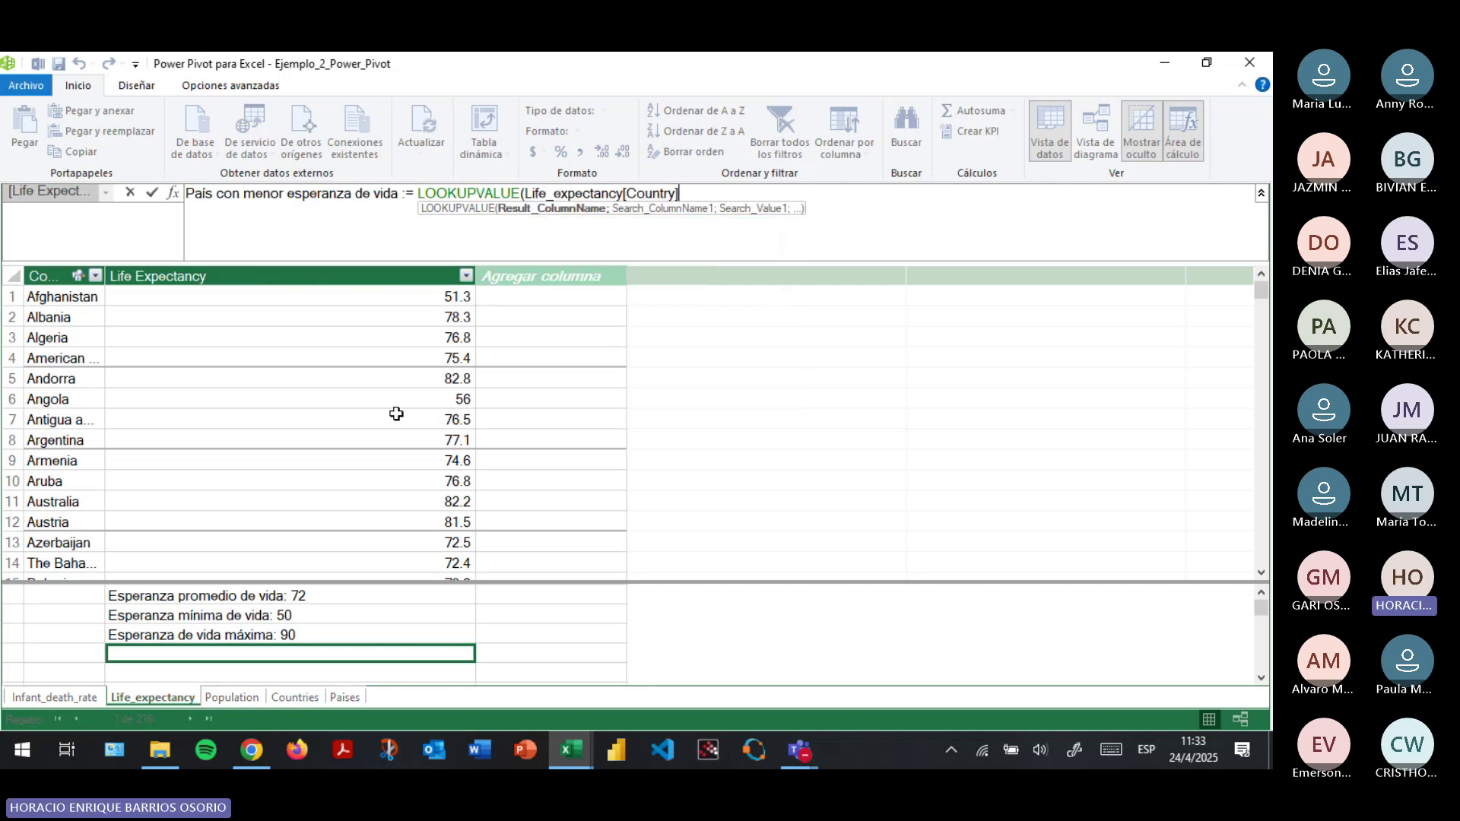
type(")")
key("Return")
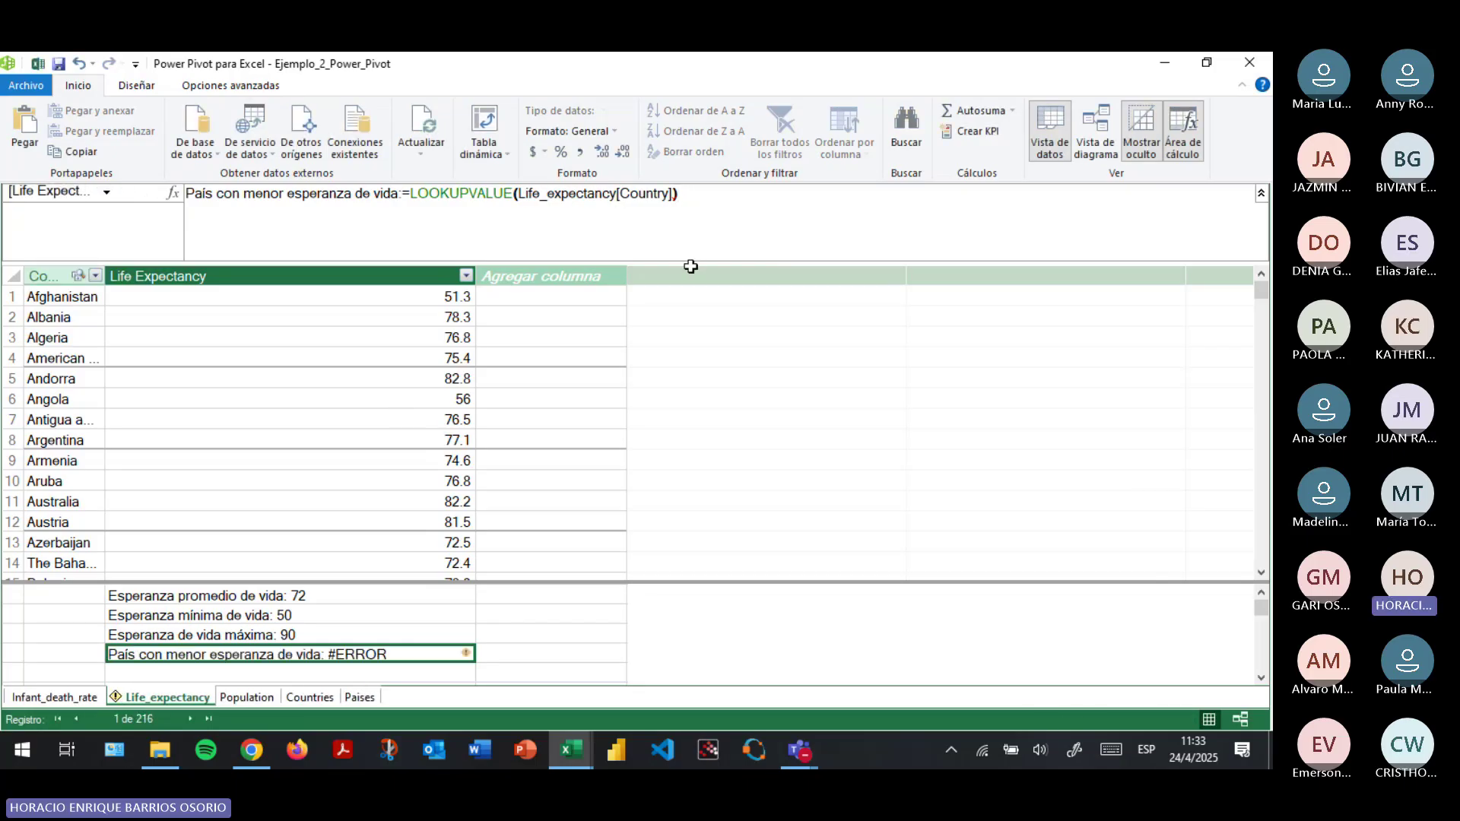
Reopen the País con menor esperanza de vida formula and add [Life Expectancy] as the search column.
left_click(669, 195)
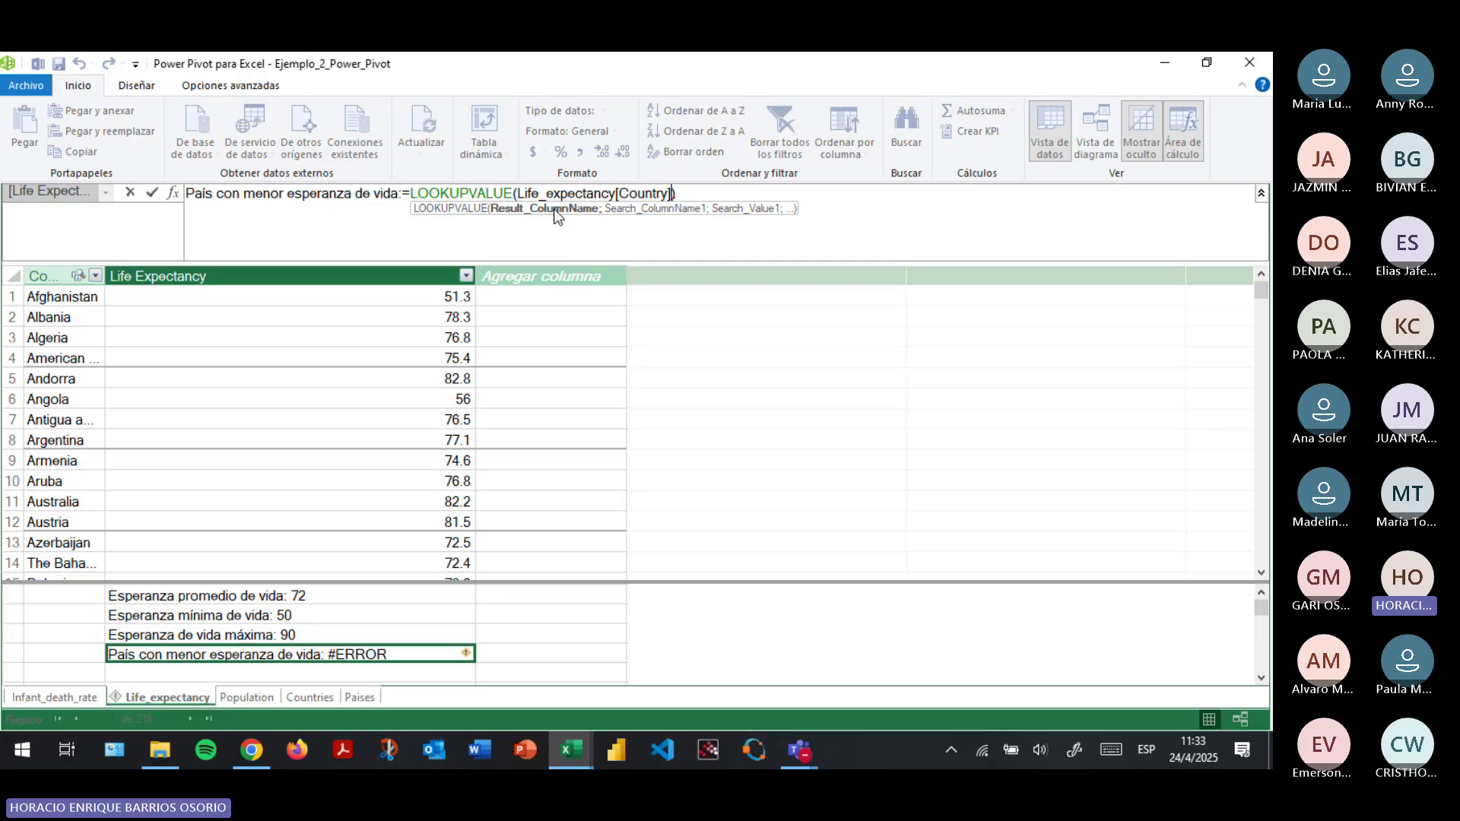
type(";")
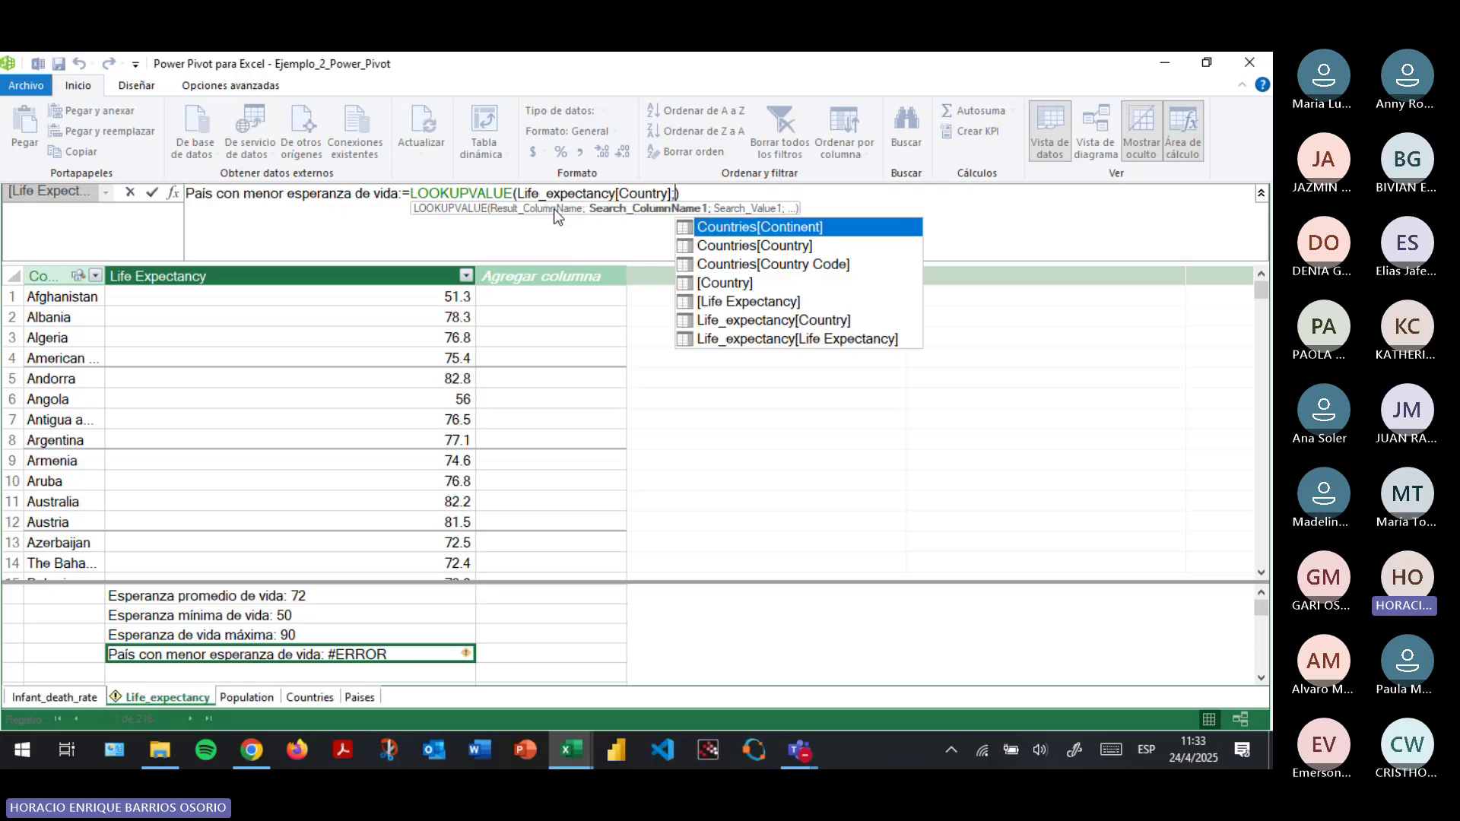
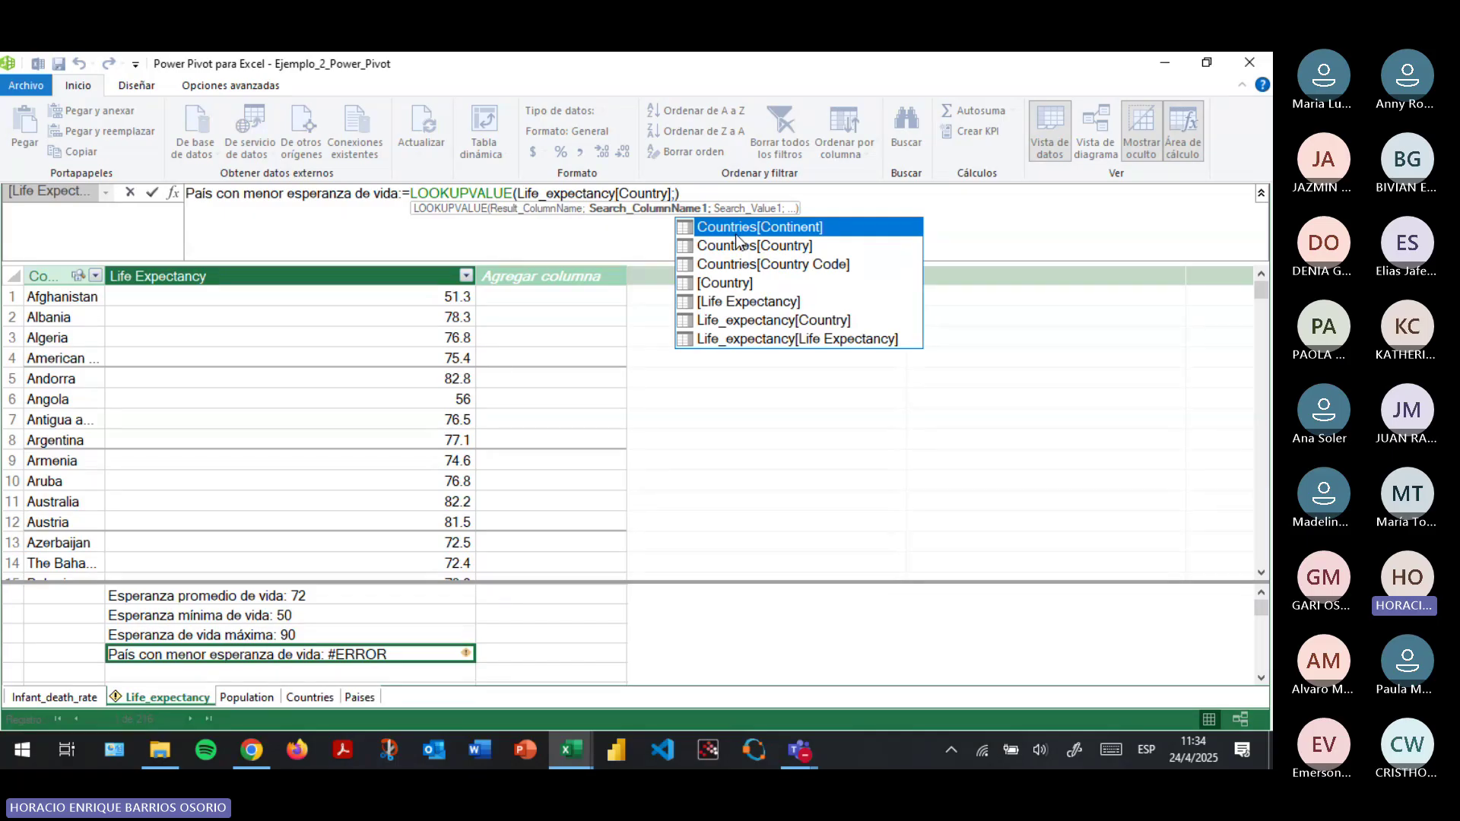
type("life")
key("Tab")
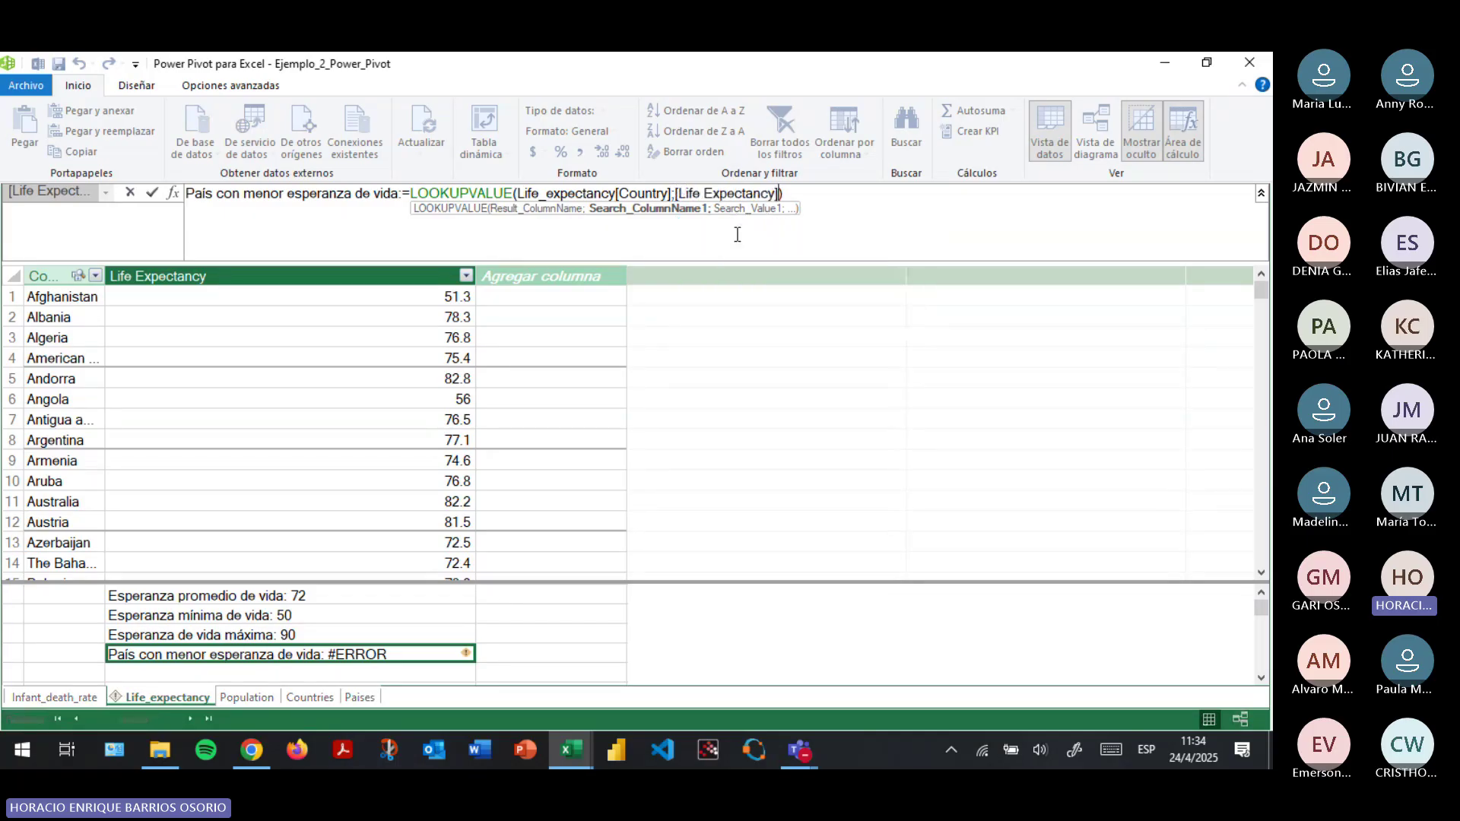
type(";")
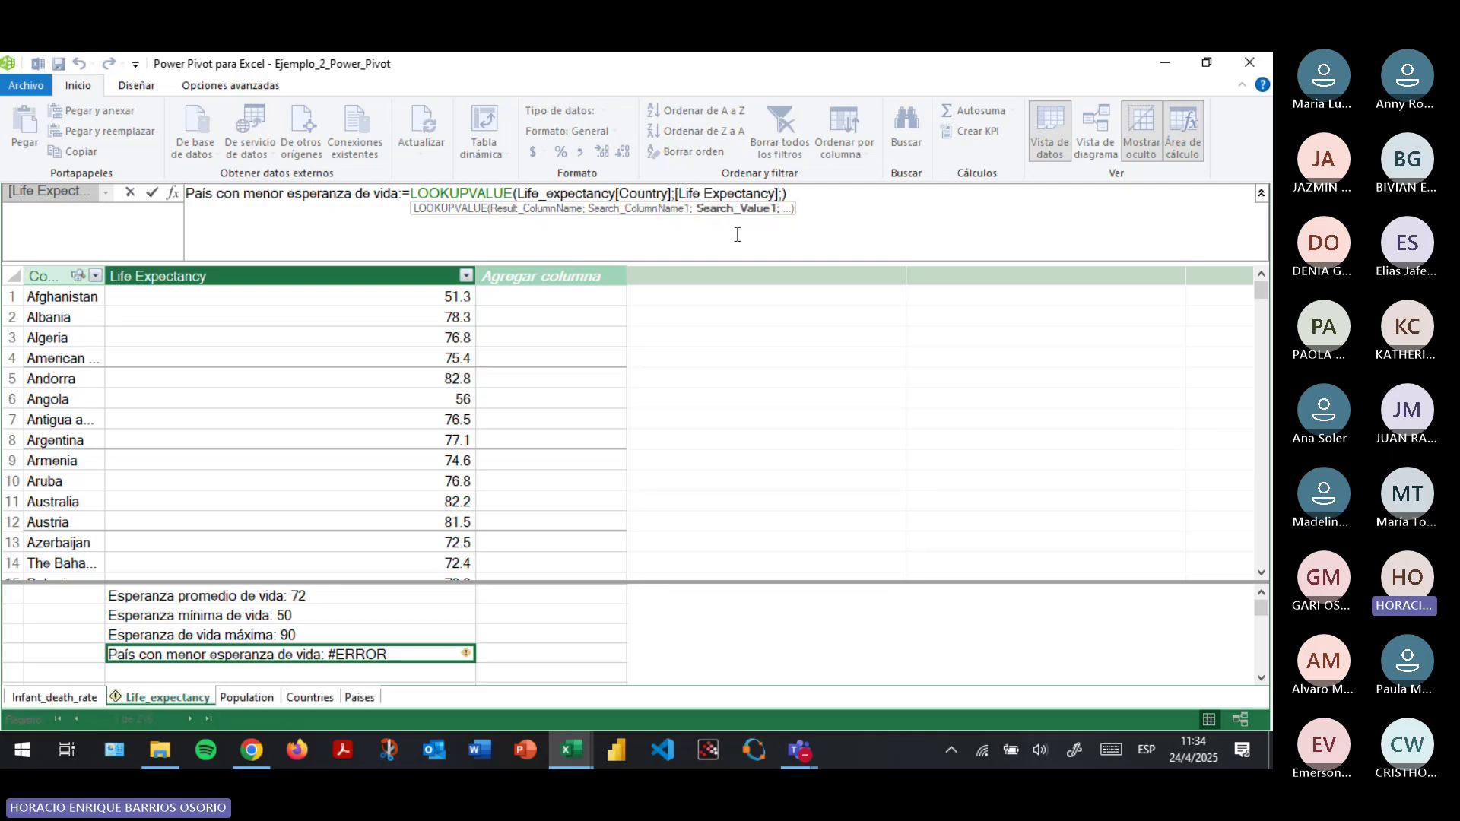
type("50")
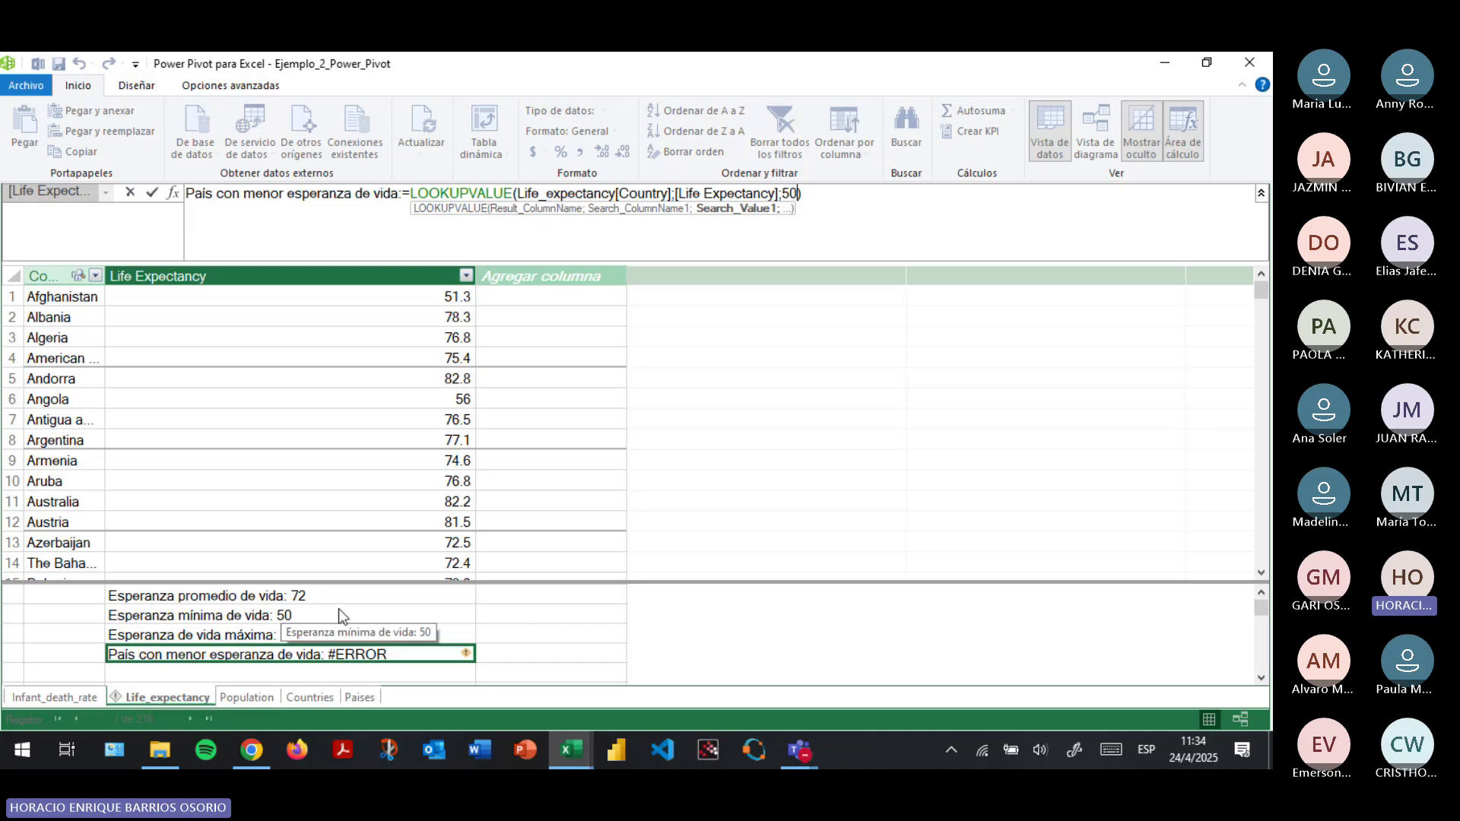
key("BackSpace")
key("BackSpace")
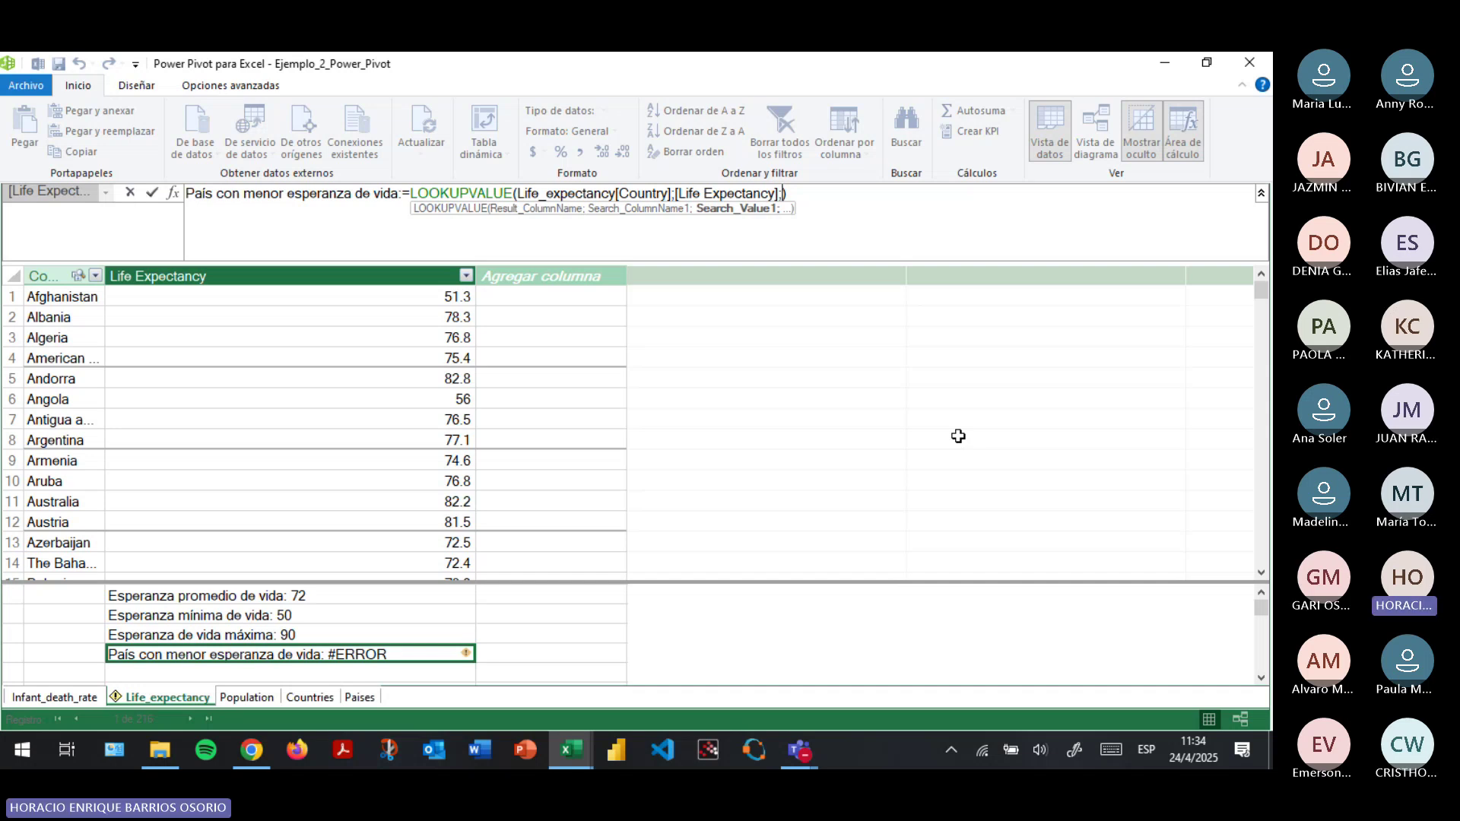
type("min")
key("Tab")
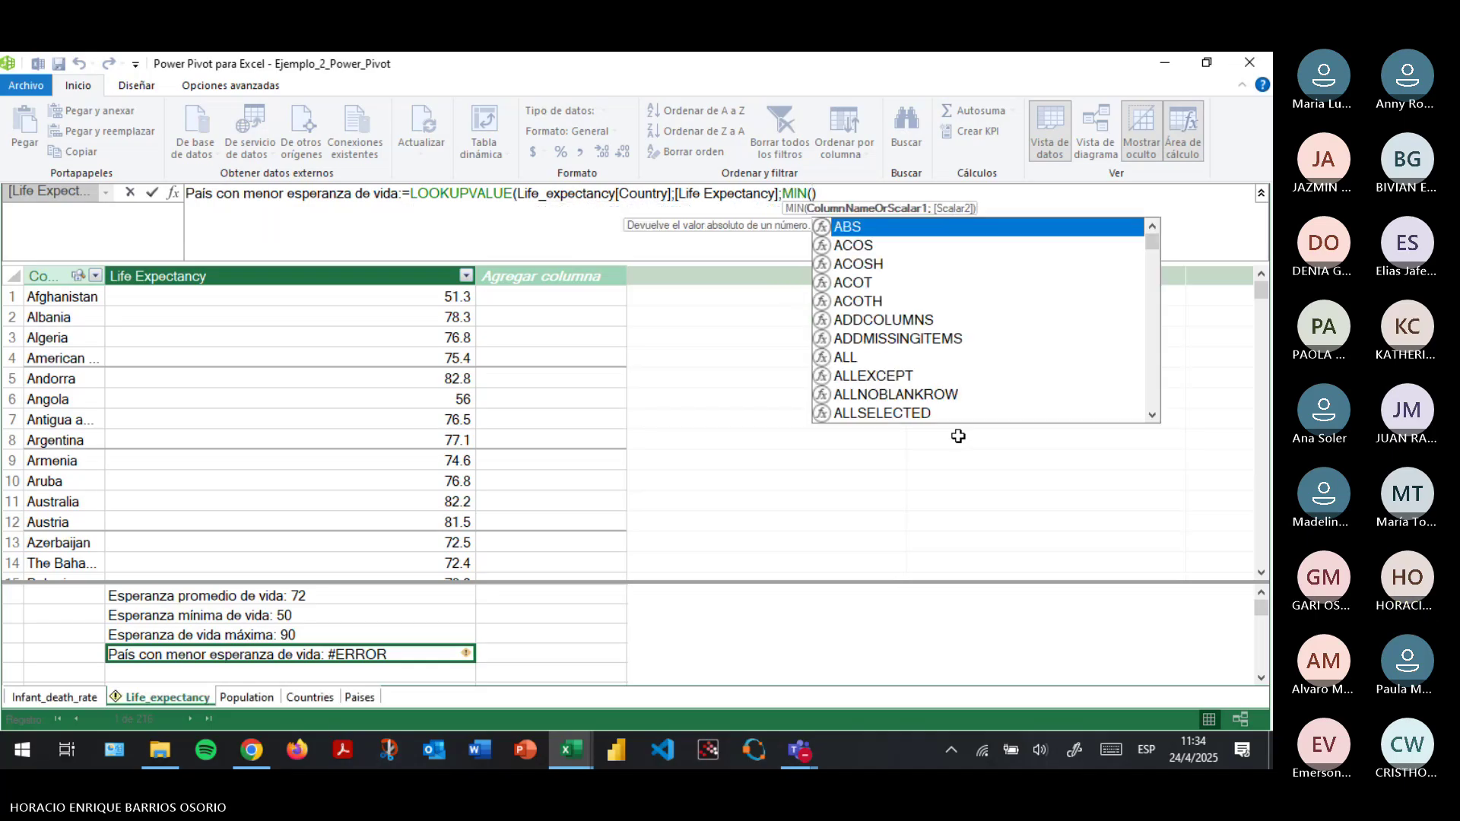
type("[Life Expectancy]")
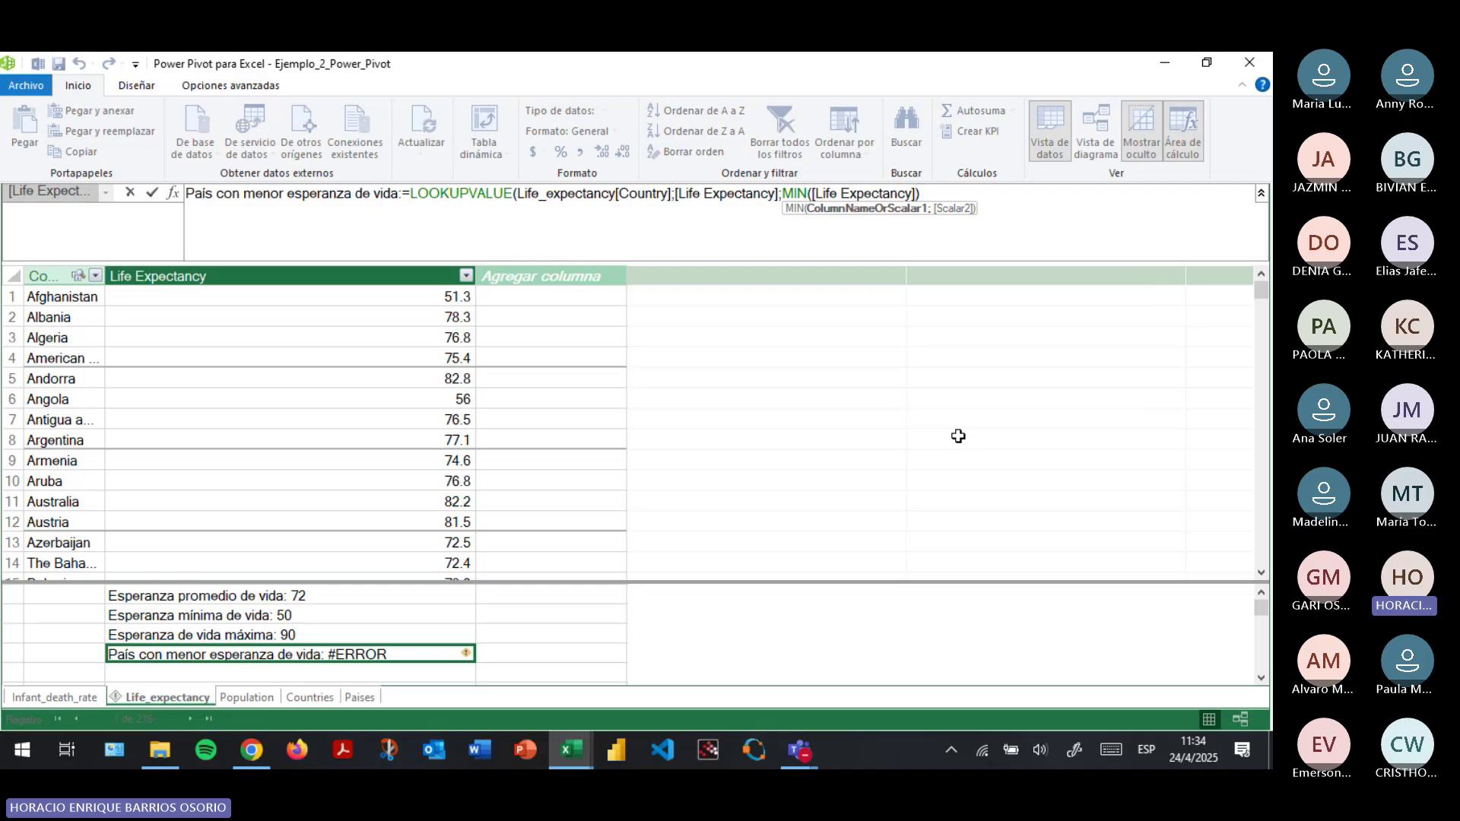
key("BackSpace")
key("BackSpace")
key("BackSpace")
key("BackSpace")
key("BackSpace")
key("BackSpace")
key("BackSpace")
key("BackSpace")
key("BackSpace")
key("BackSpace")
key("BackSpace")
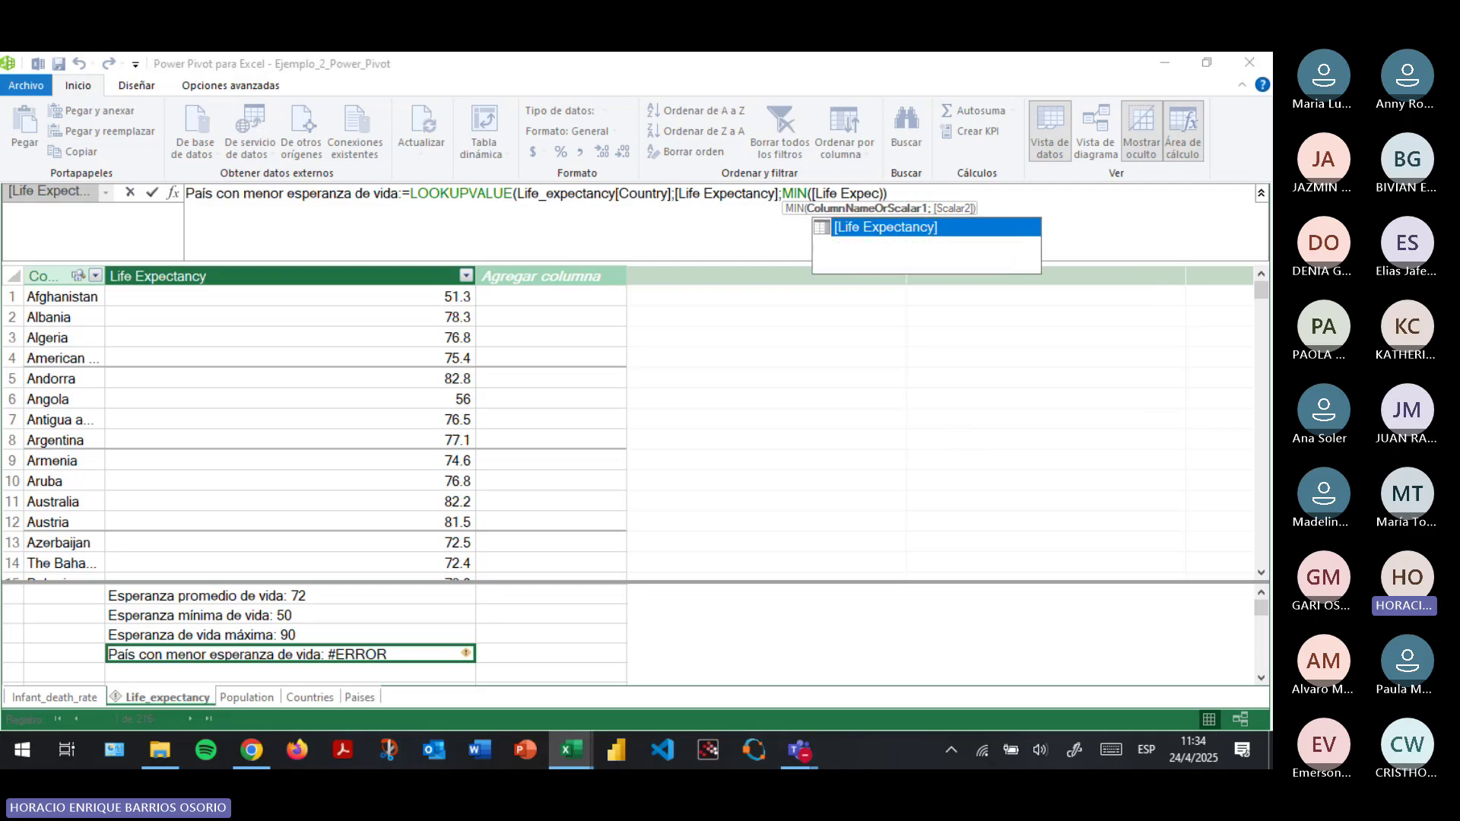
key("BackSpace")
key("BackSpace")
key("BackSpace")
key("BackSpace")
key("BackSpace")
key("BackSpace")
key("BackSpace")
key("BackSpace")
key("BackSpace")
key("BackSpace")
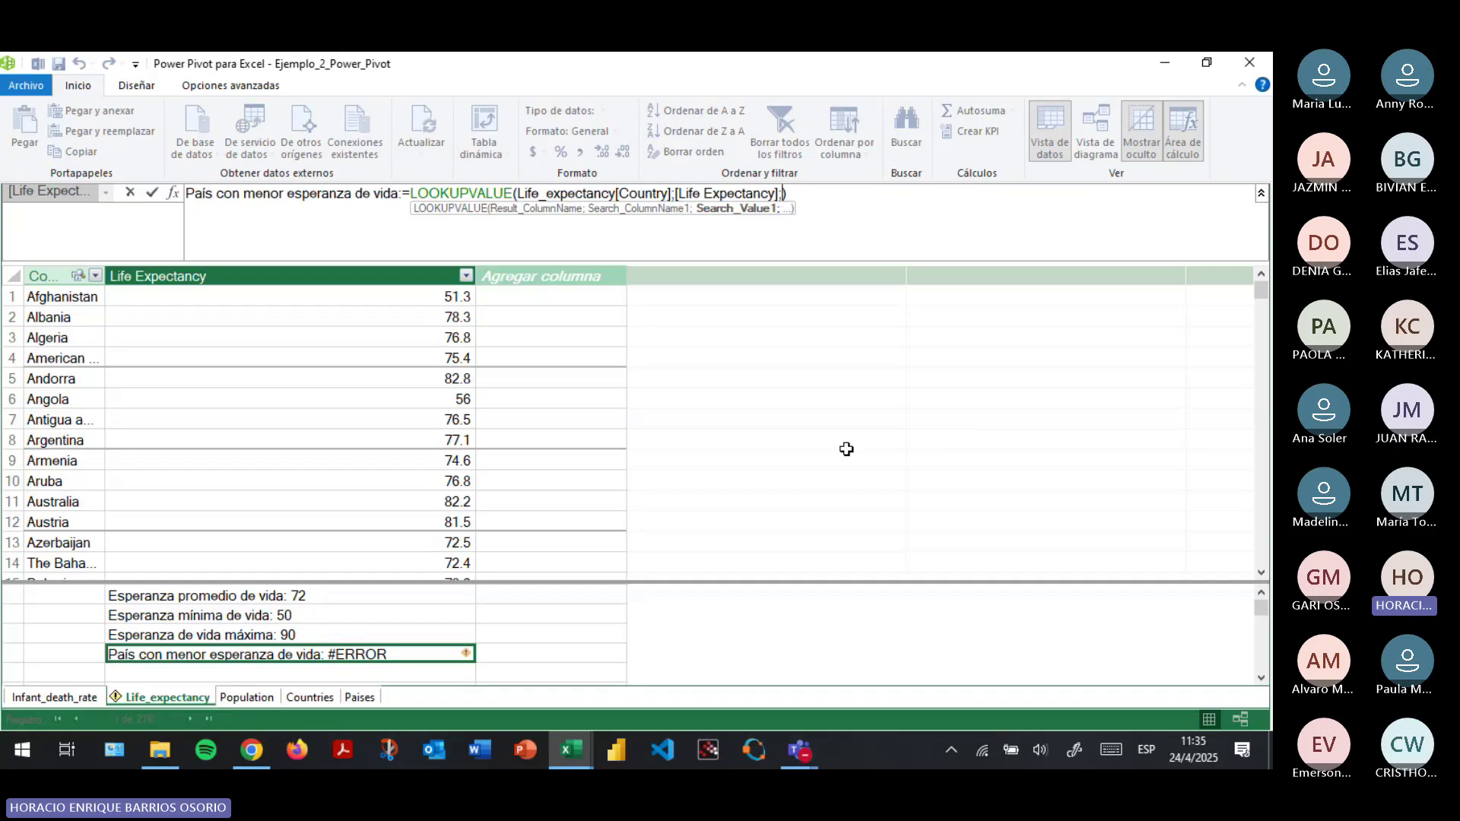
Use the measure [Esperanza mínima de vida] as the LOOKUPVALUE search value and enter the País con menor esperanza de vida formula.
type("espe")
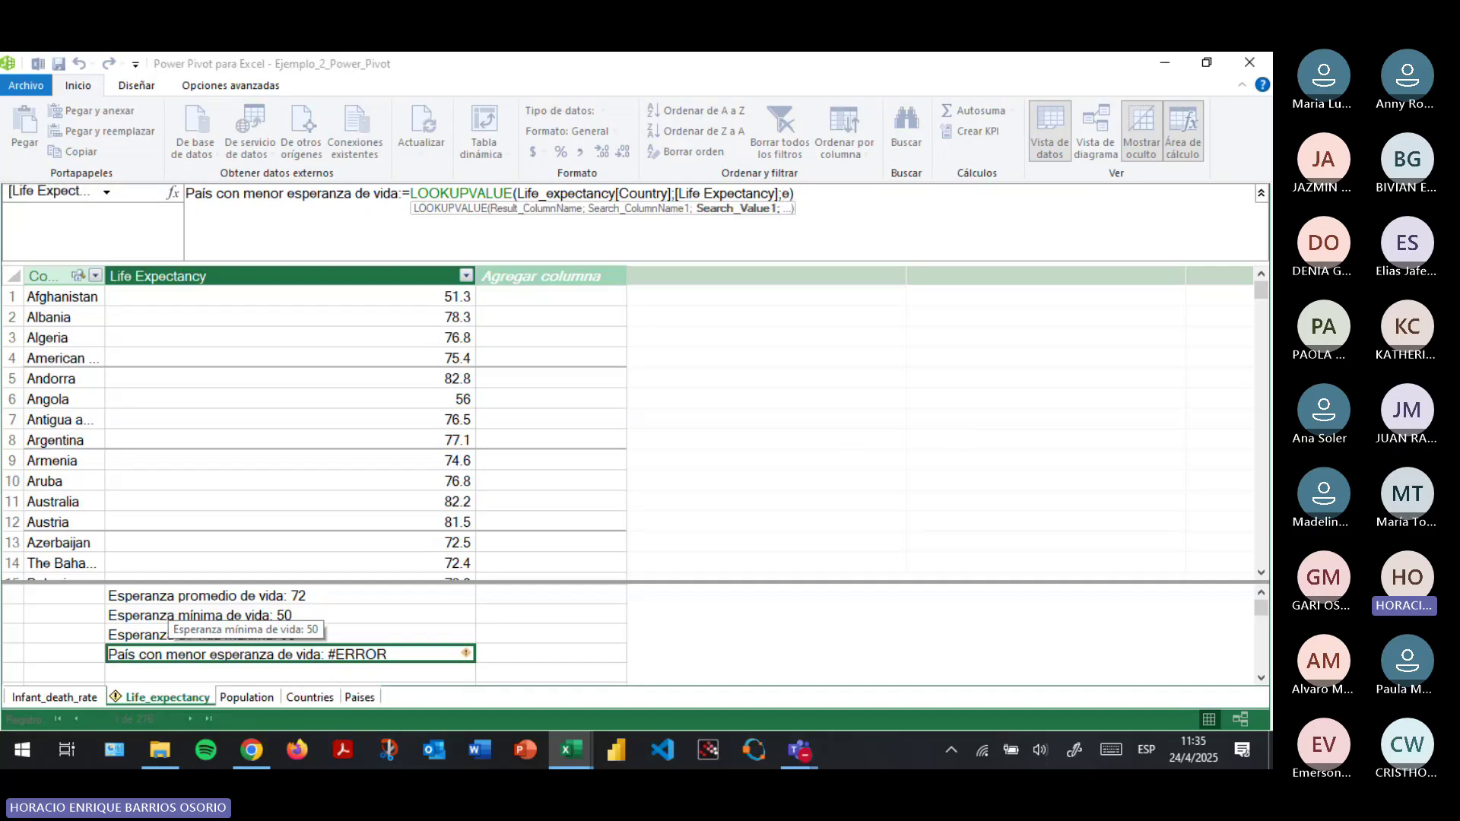
key("Down")
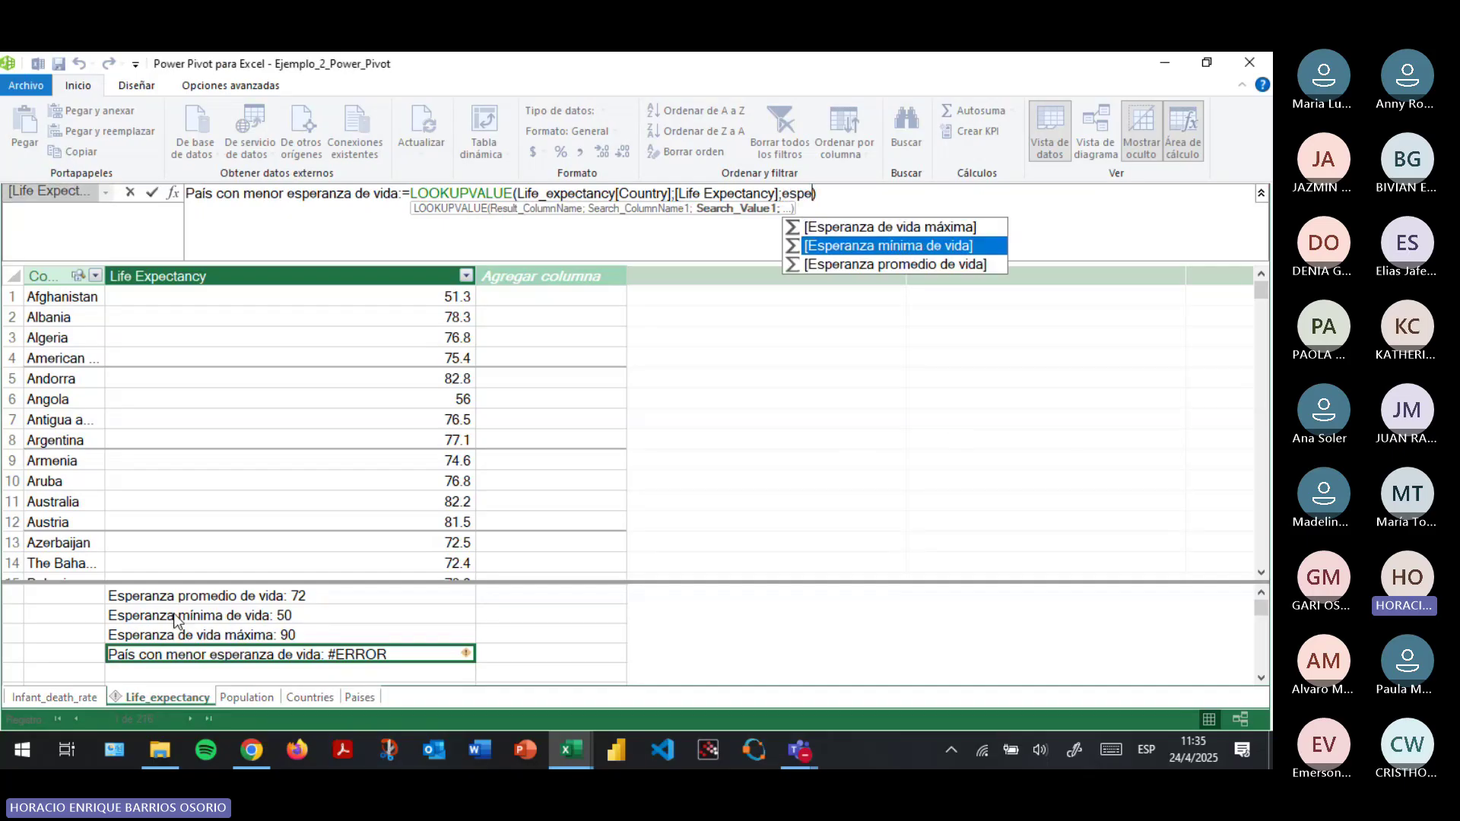
key("Tab")
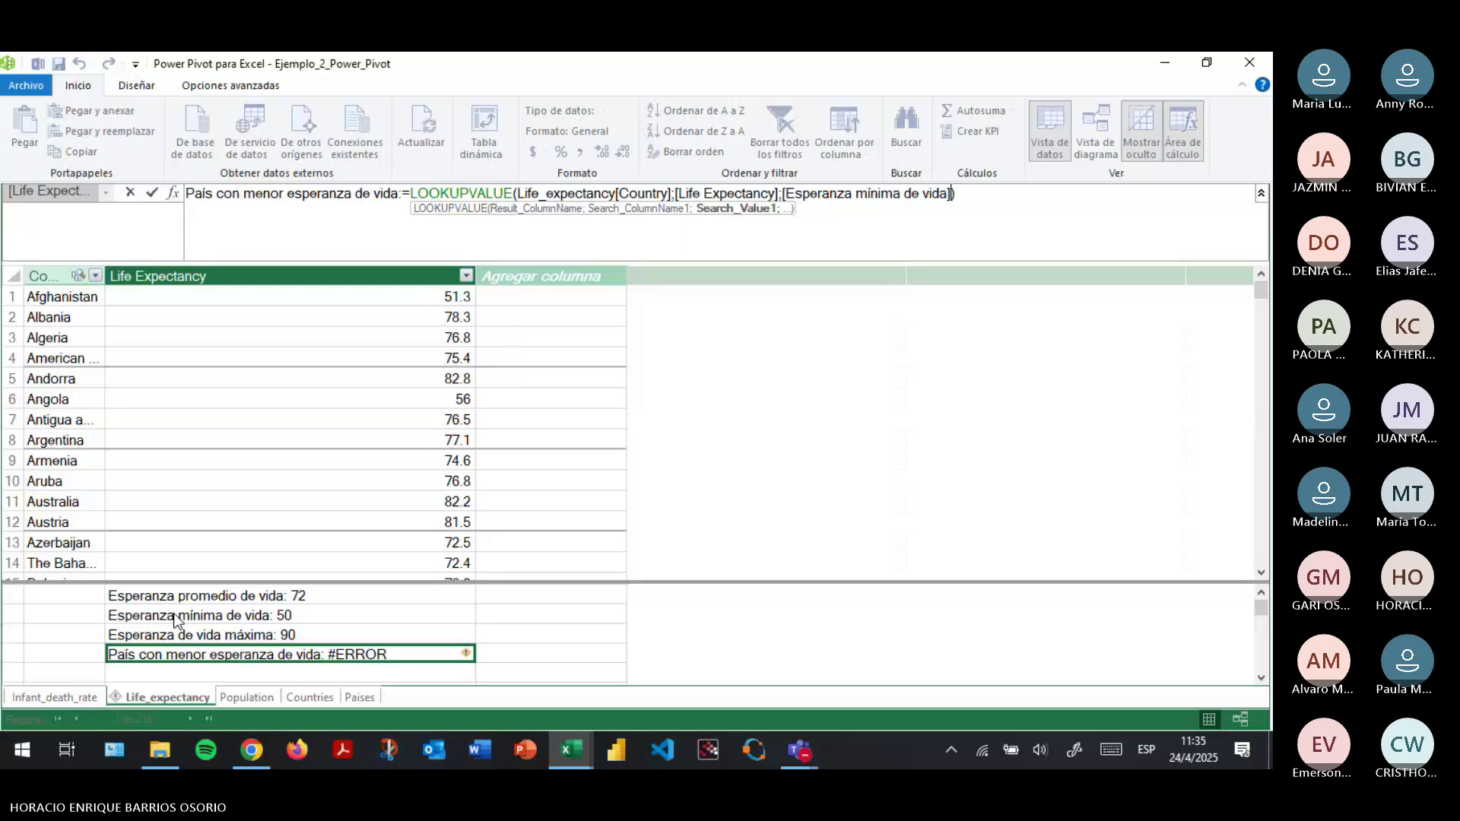
key("Return")
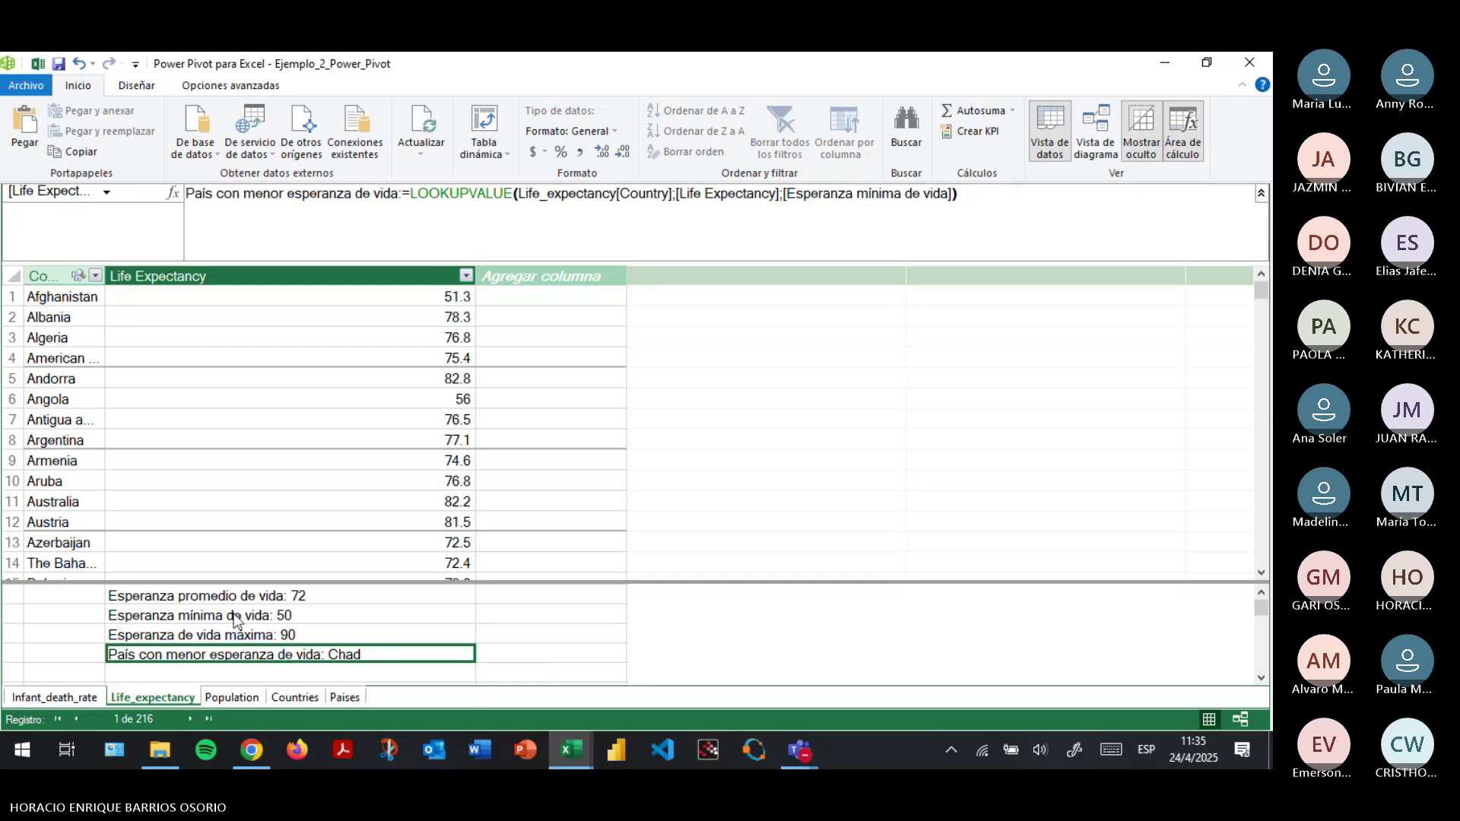
Rename the measure Esperanza mínima de vida as Esperanza de vida mínima and check its reference in the País con menor esperanza de vida formula.
left_click(189, 617)
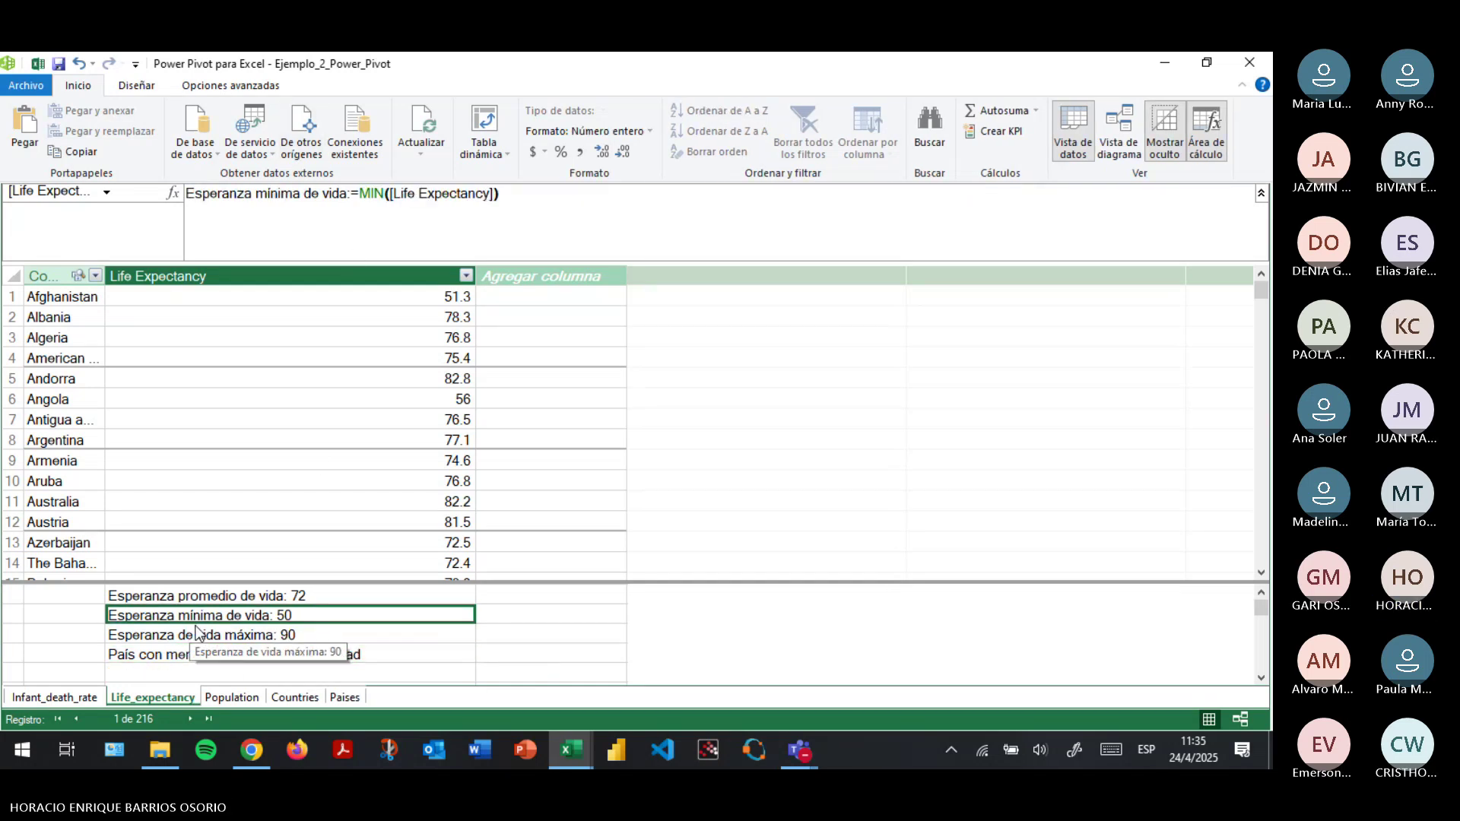
left_click(293, 194)
key("Delete")
key("Delete")
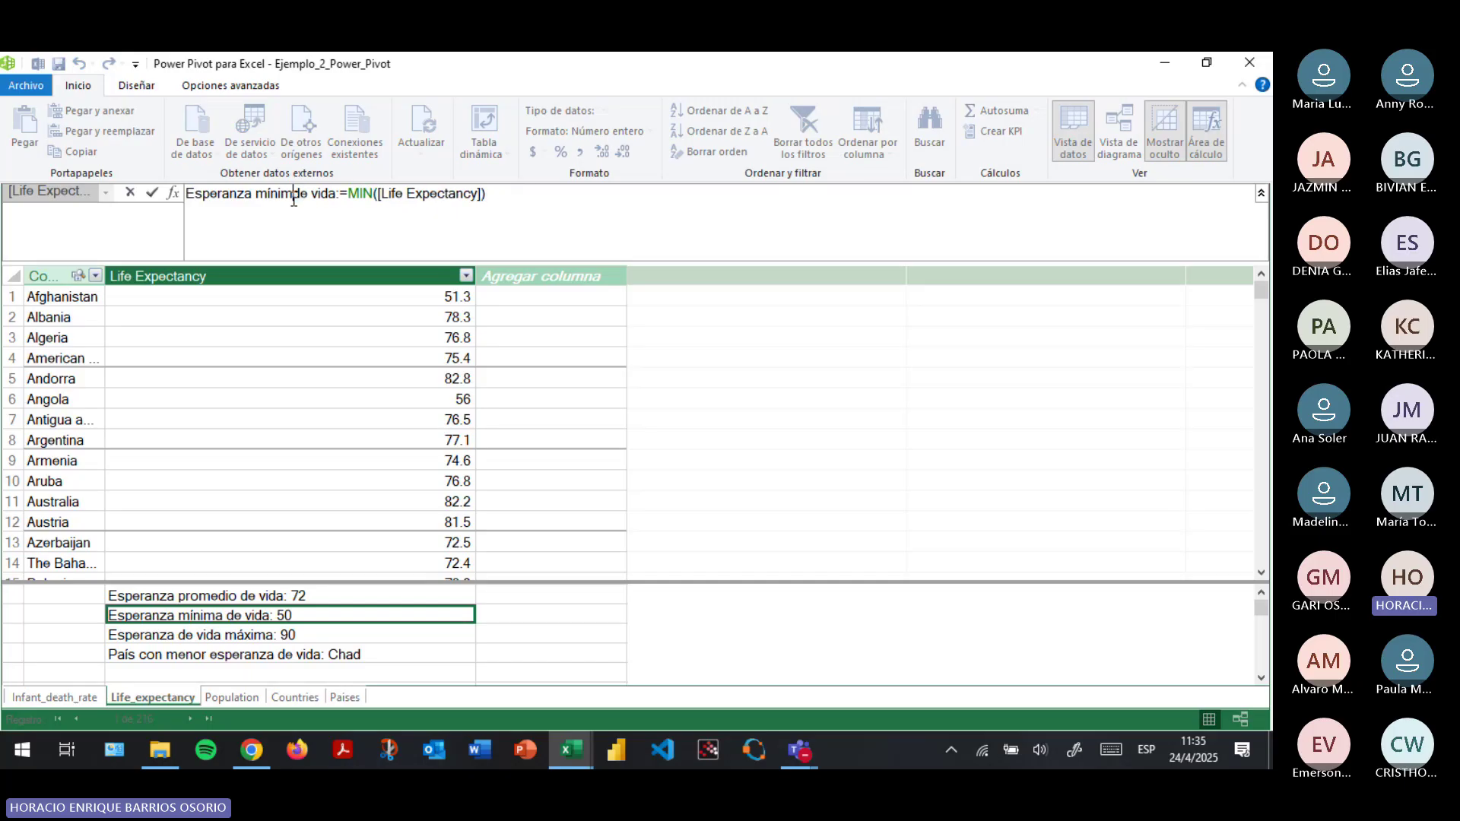
key("BackSpace")
key("BackSpace")
key("BackSpace")
key("BackSpace")
key("BackSpace")
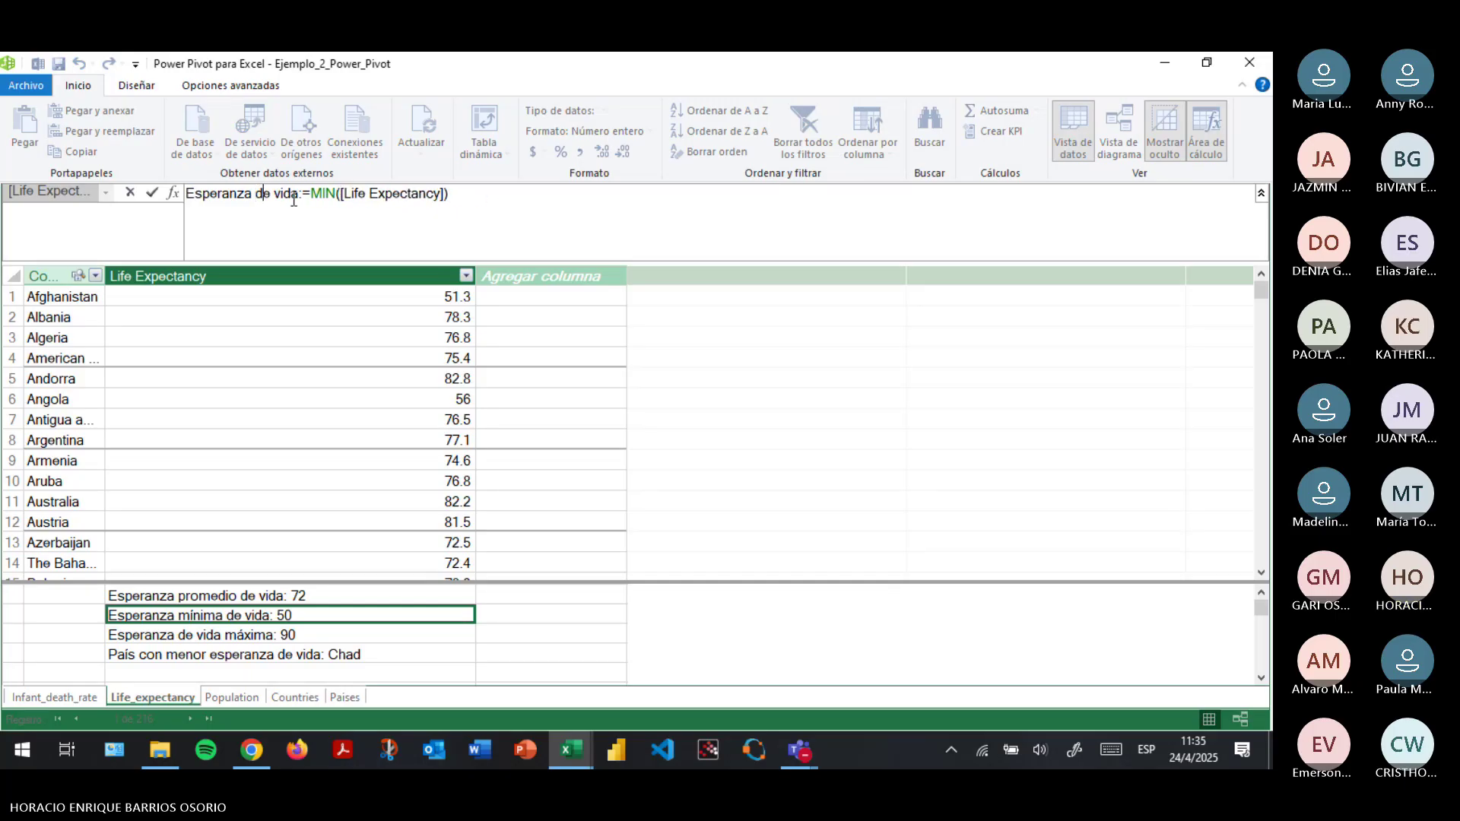
type("mínima")
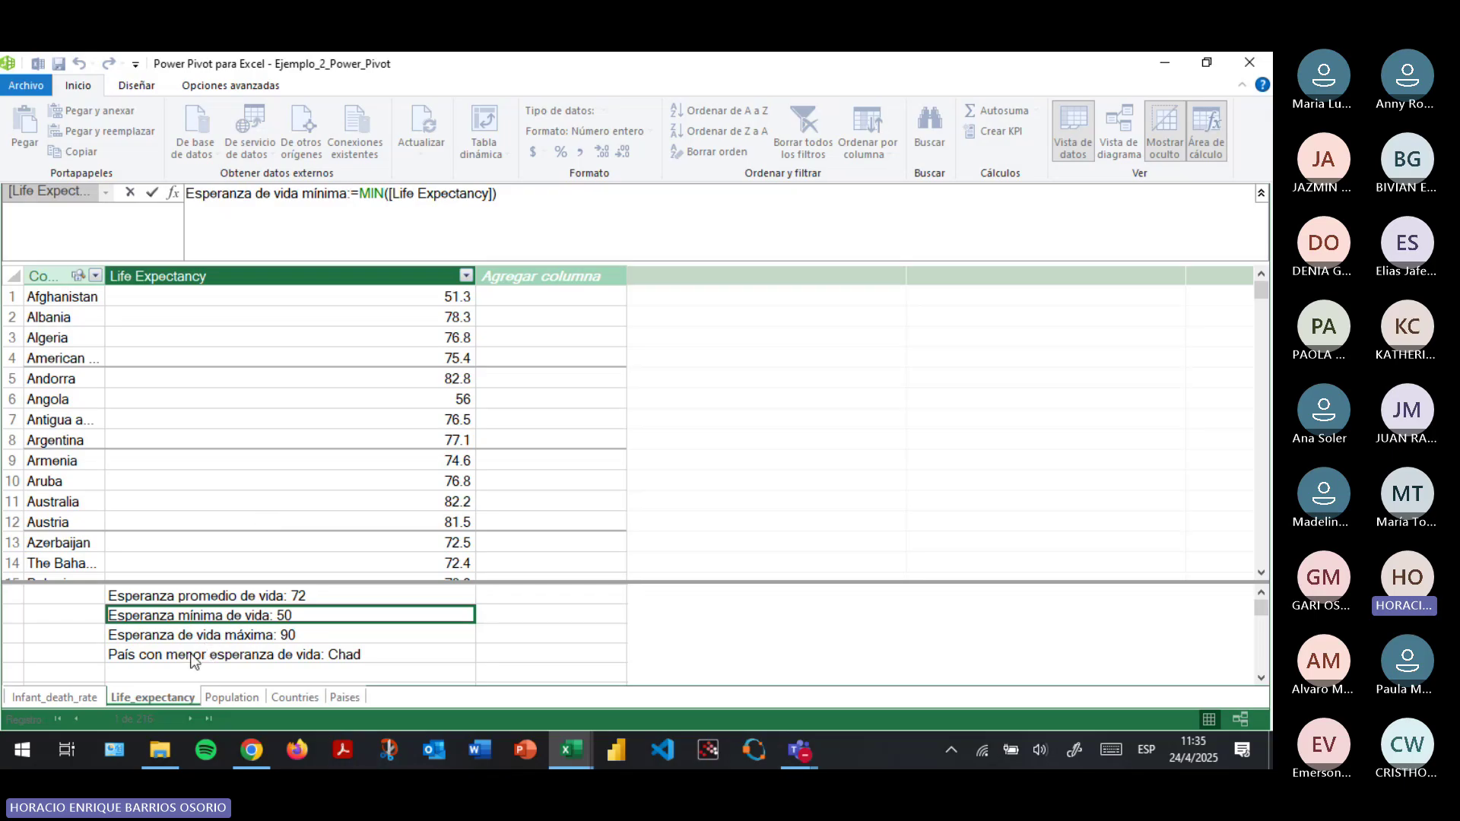
key("Return")
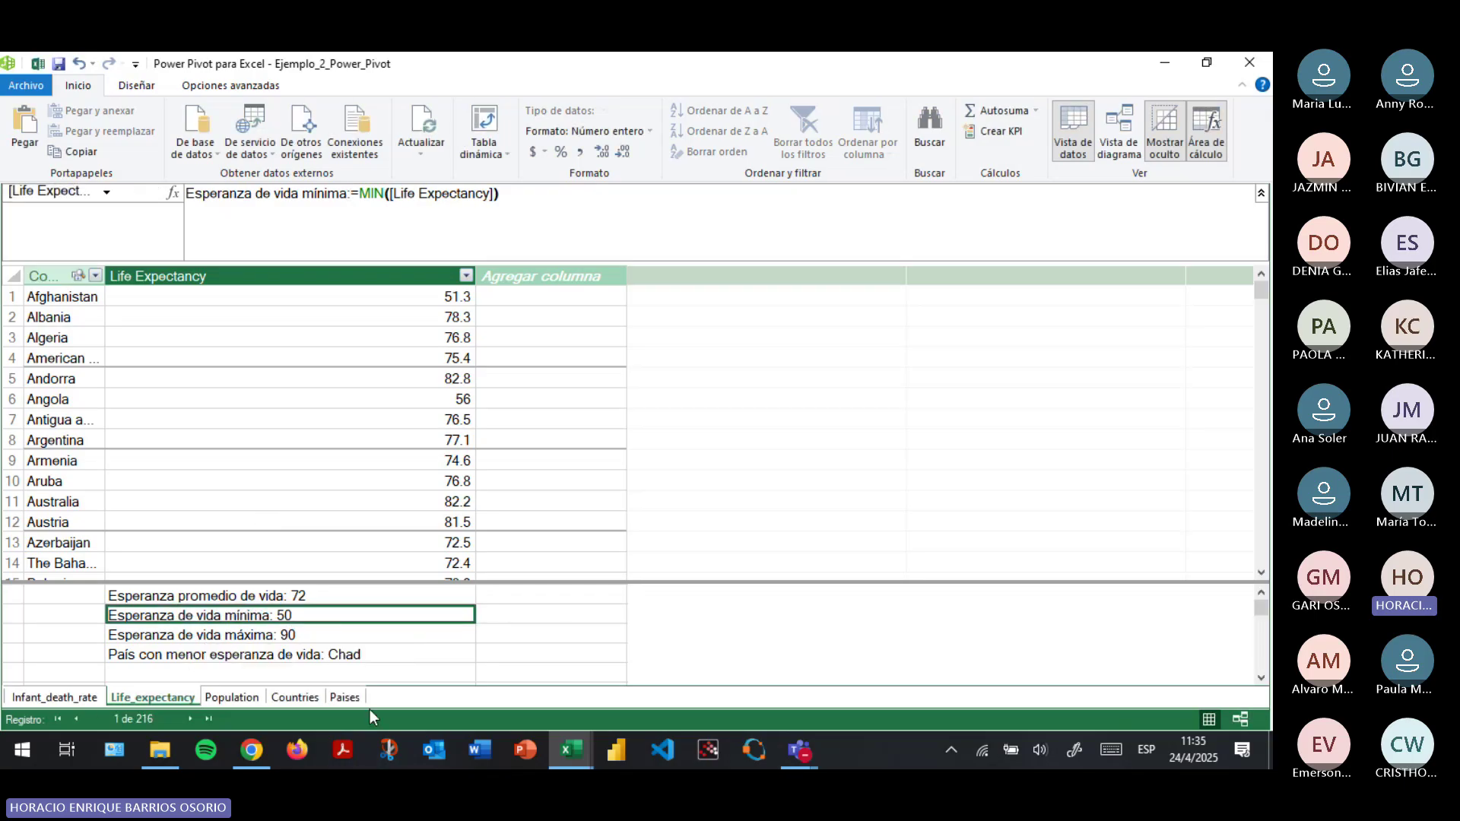
left_click(313, 655)
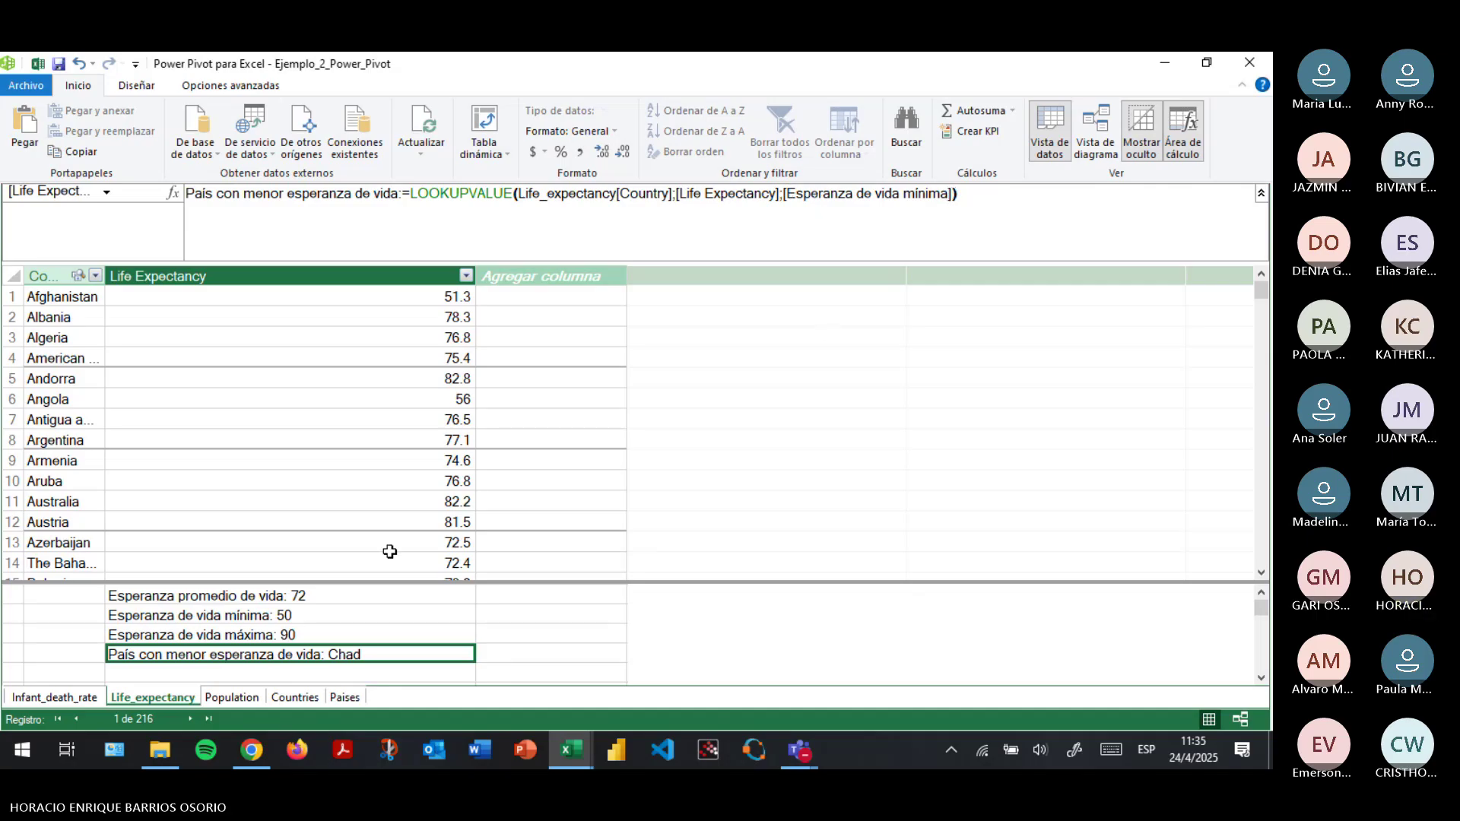
In the next free cell of the calculation area, begin the measure País con mayor esperanza de vida := LOOKUPVALUE(.
left_click(388, 673)
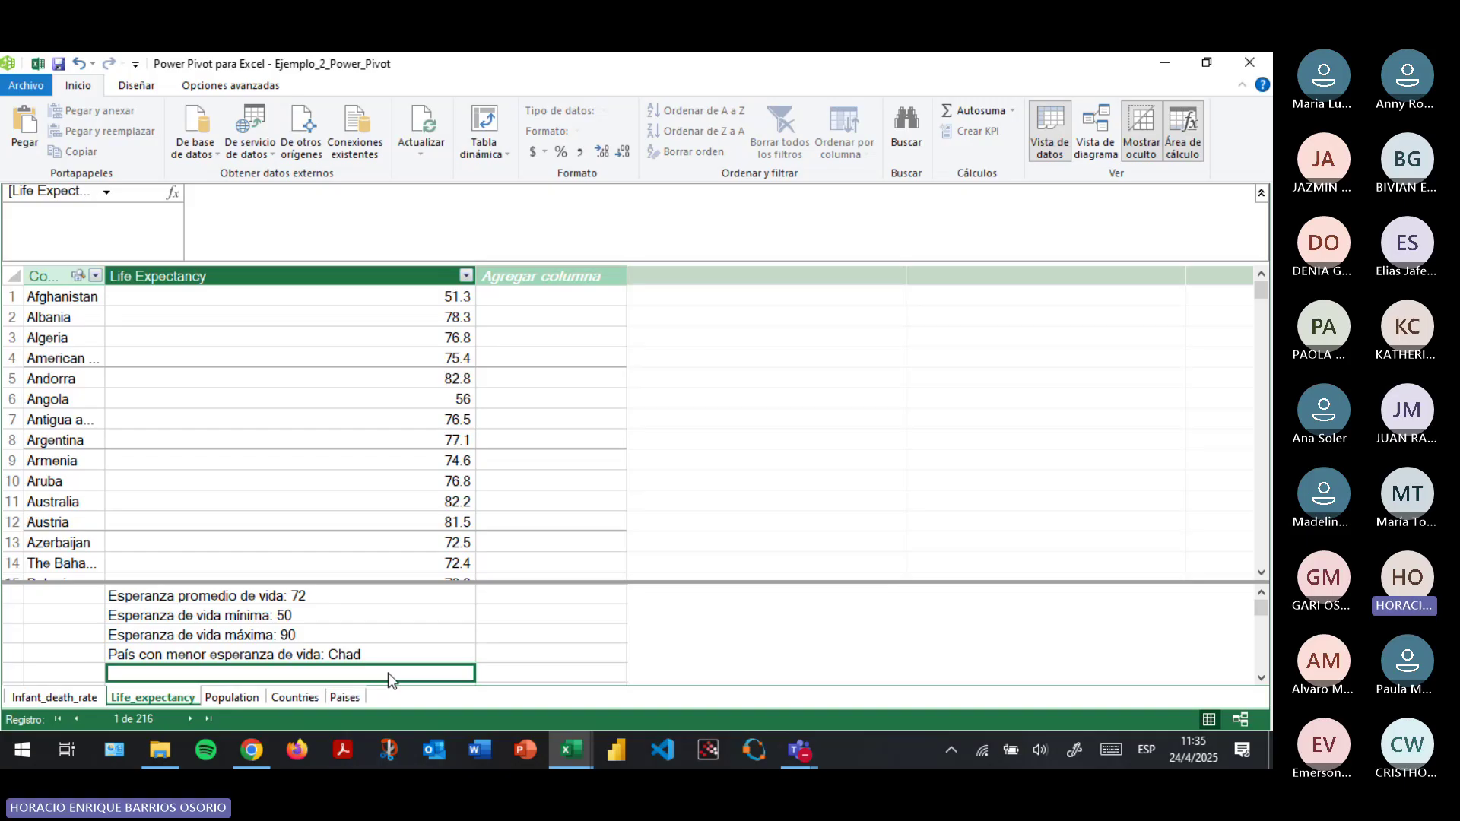
type("País co")
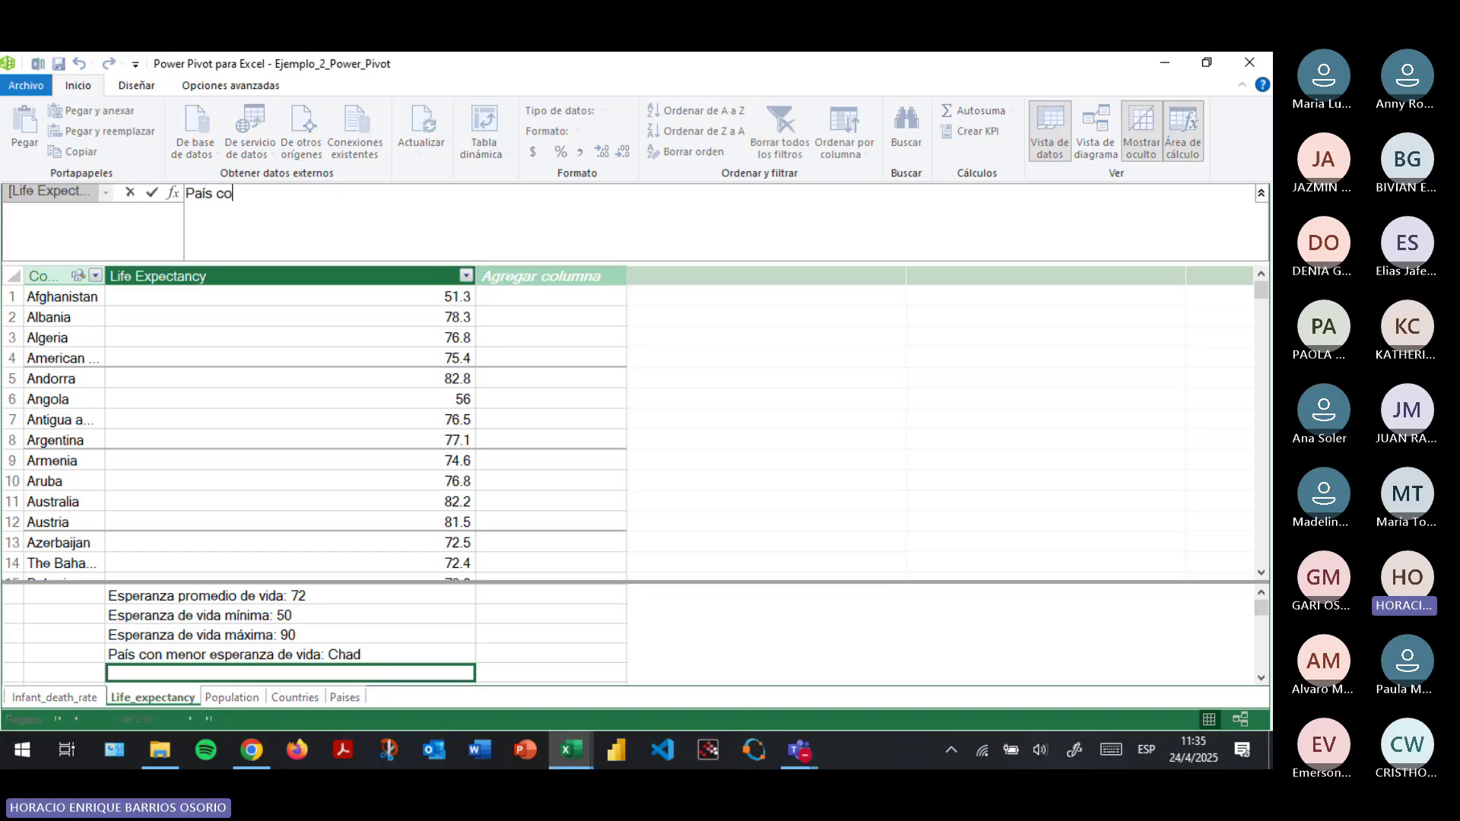
type("n mayor esperanza de vida")
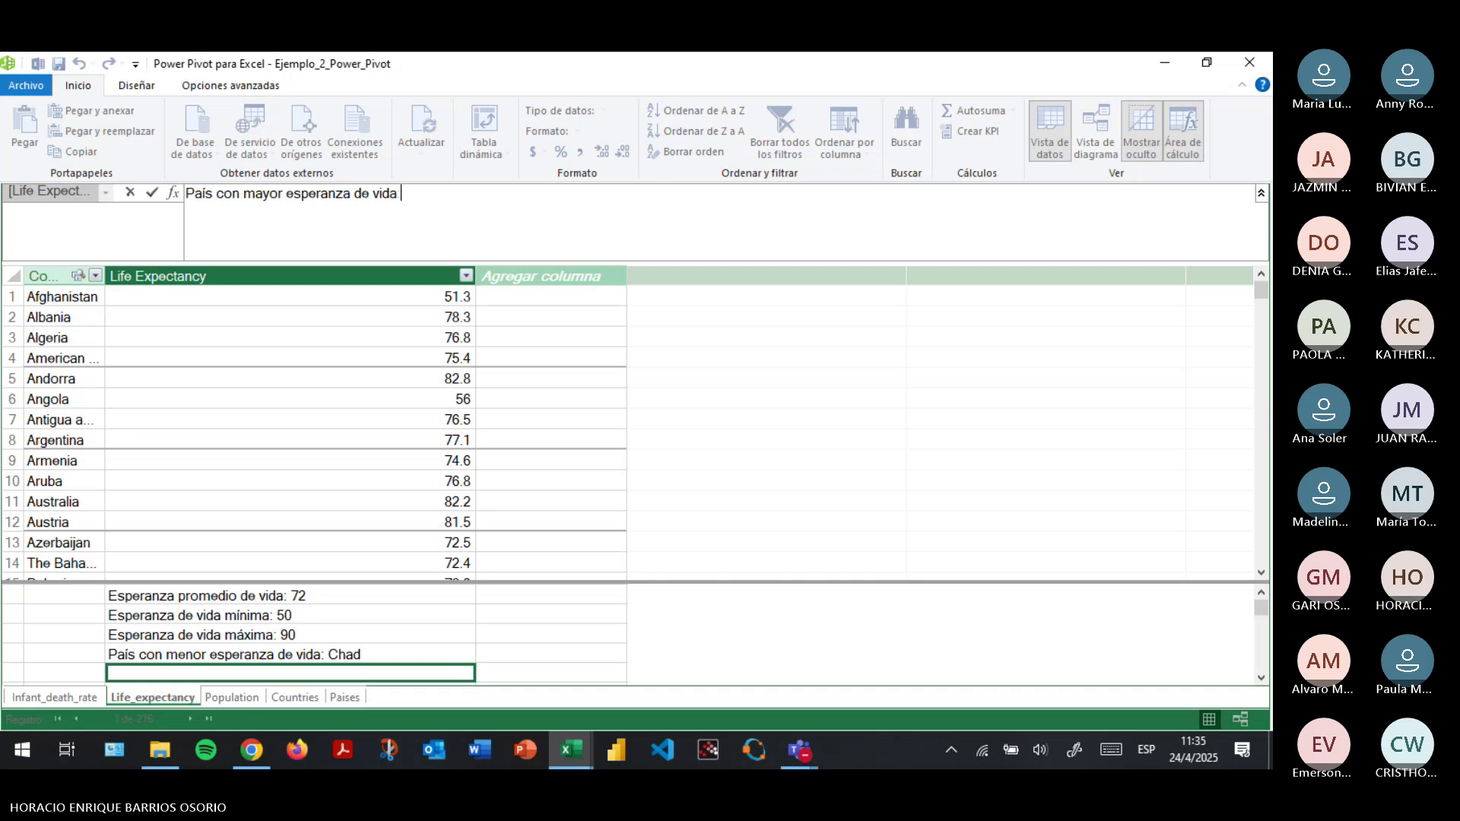
type("::= ")
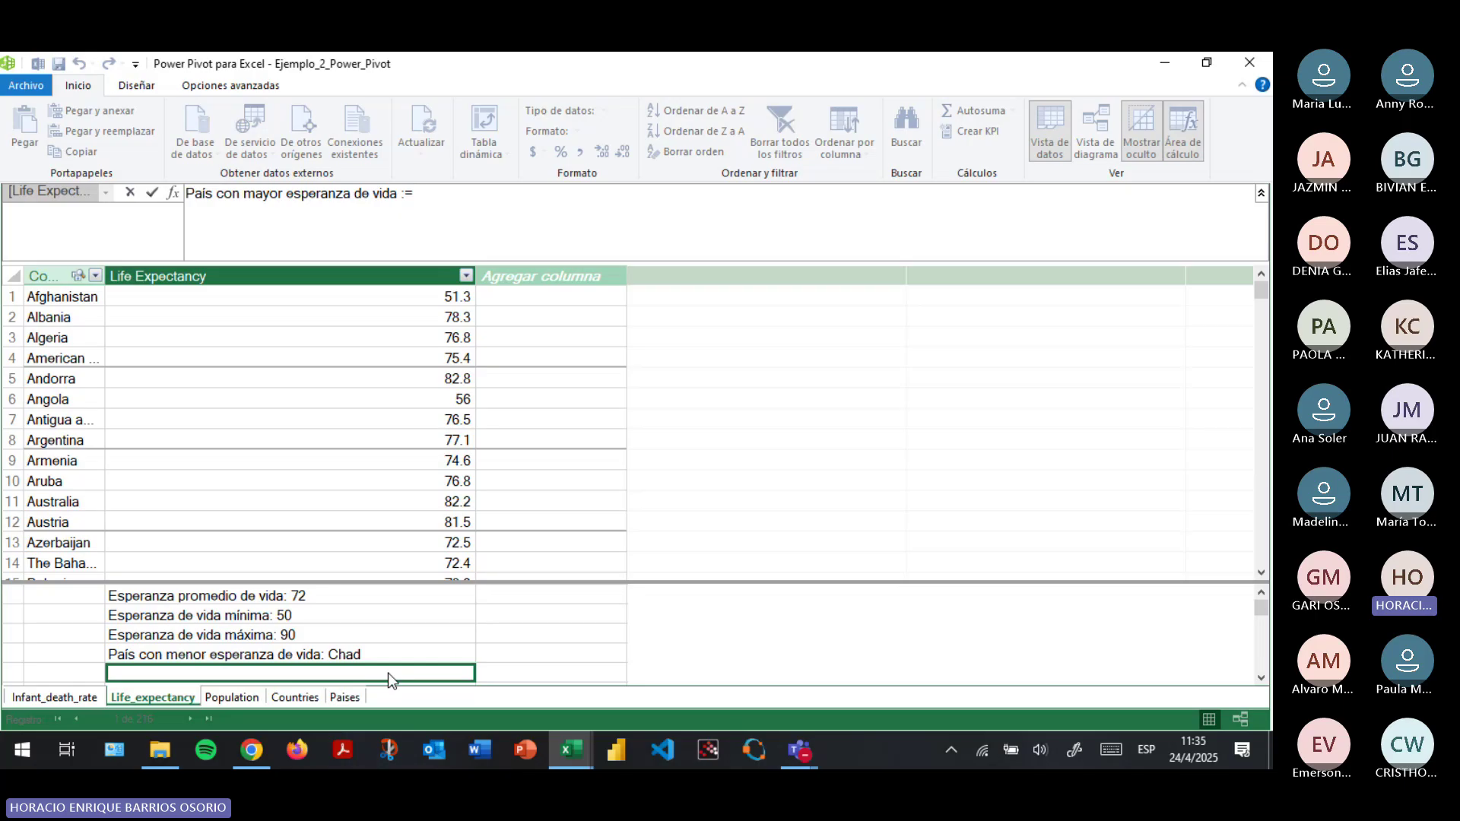
type("look")
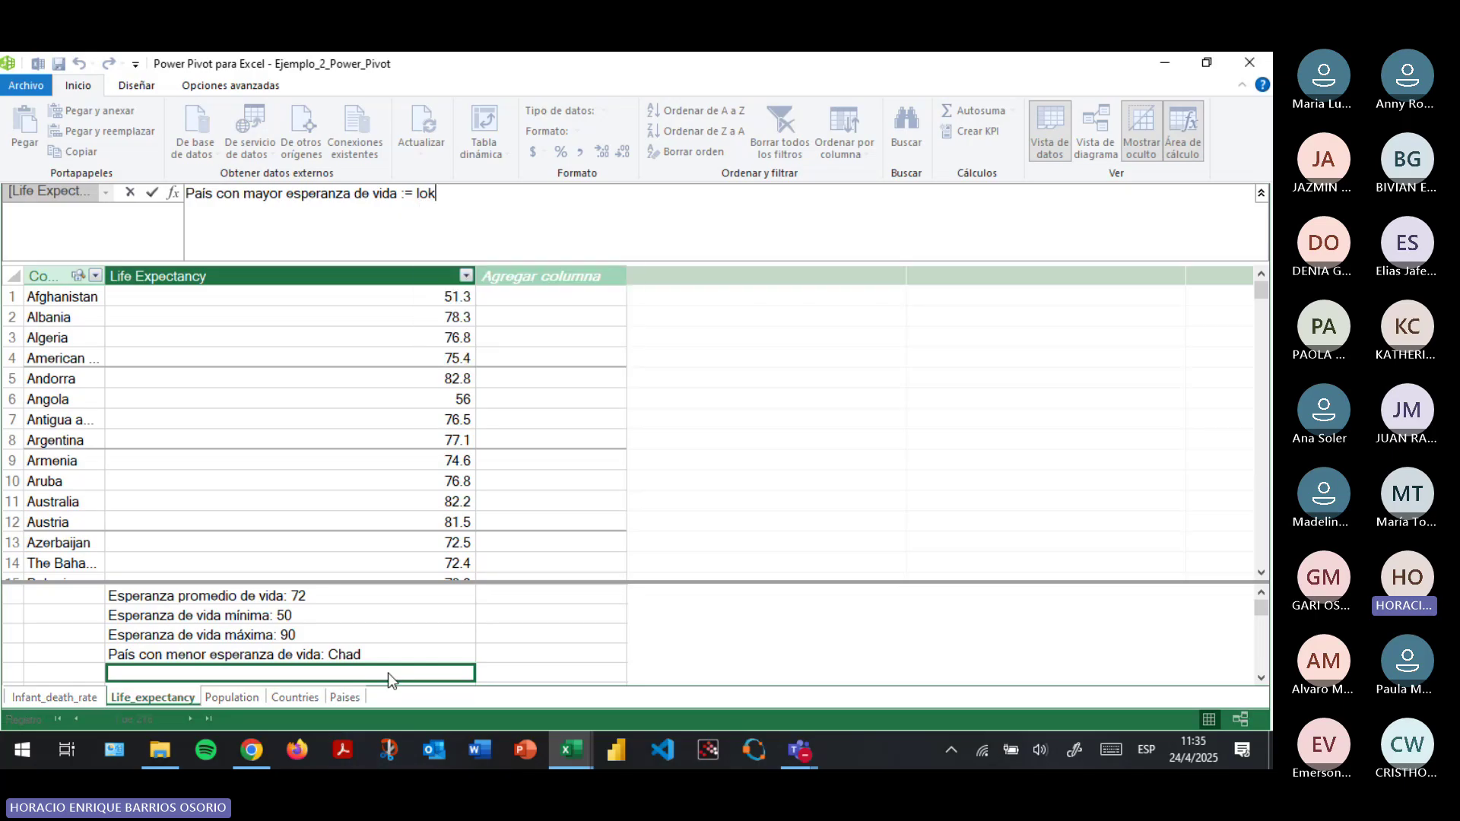
key("Tab")
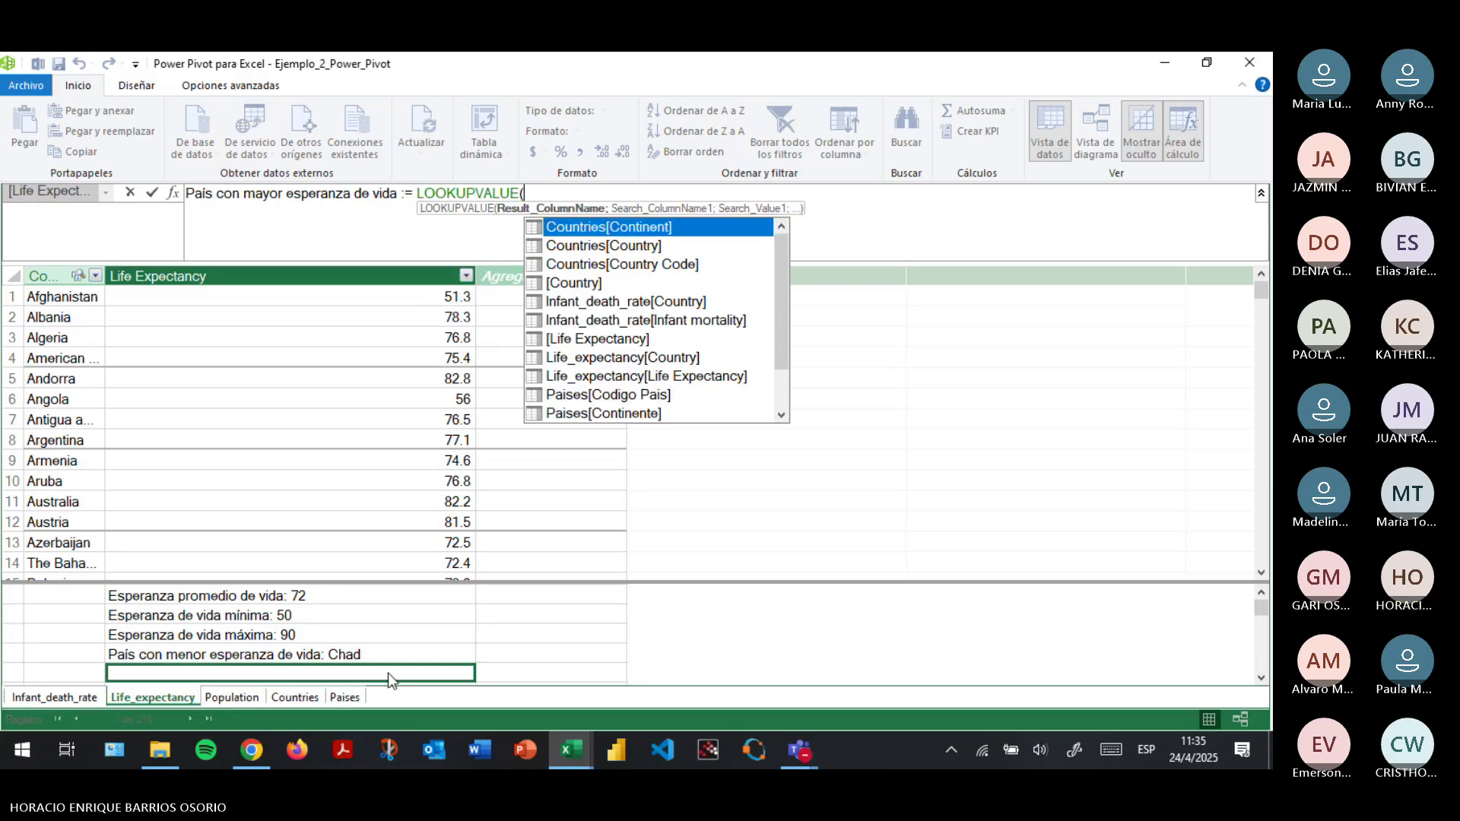
Add [Country] as the LOOKUPVALUE result column and Life_expectancy[Life Expectancy] as the search column.
type("count")
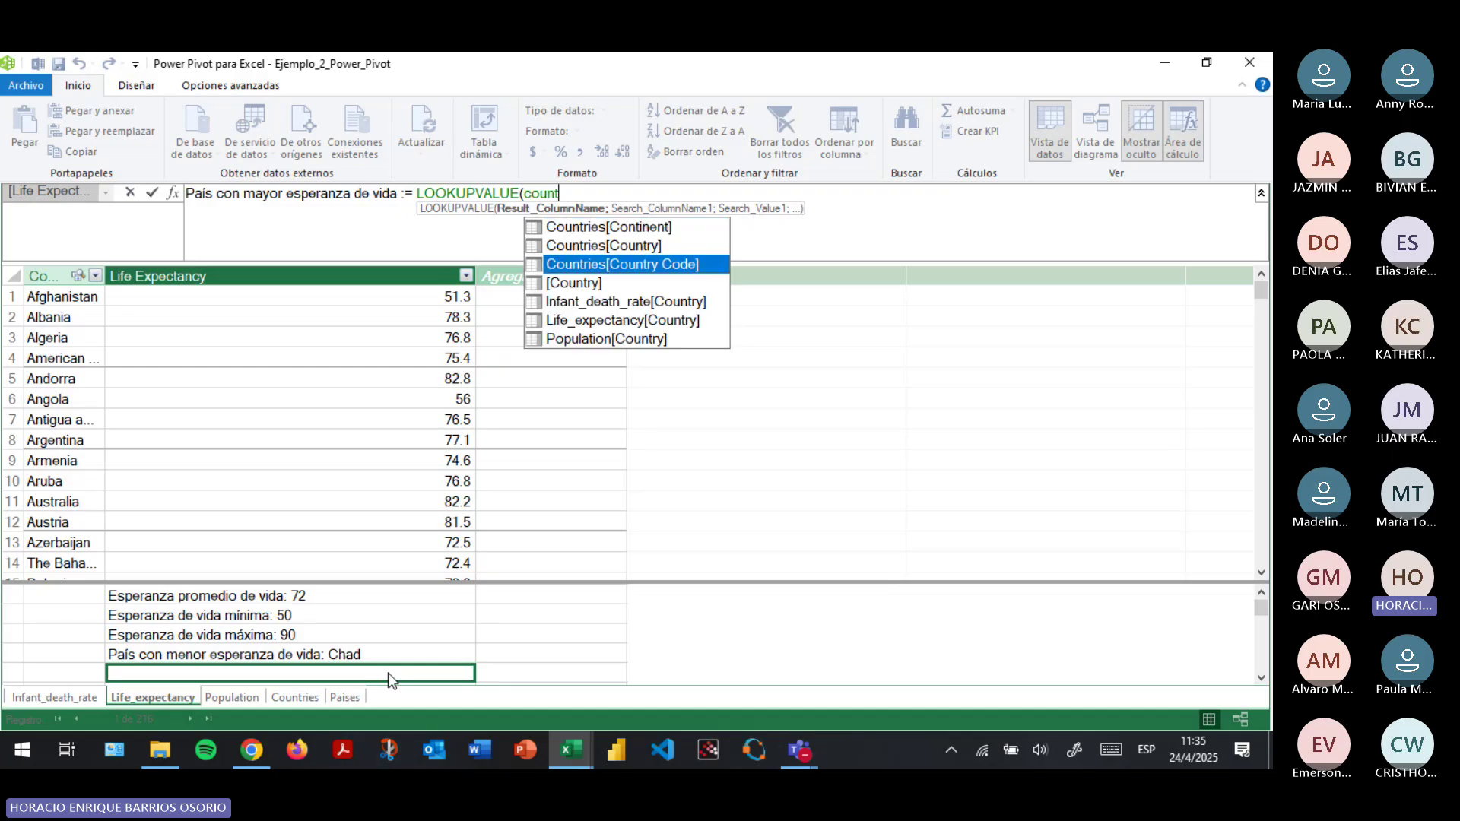
key("Down")
key("Tab")
type(";")
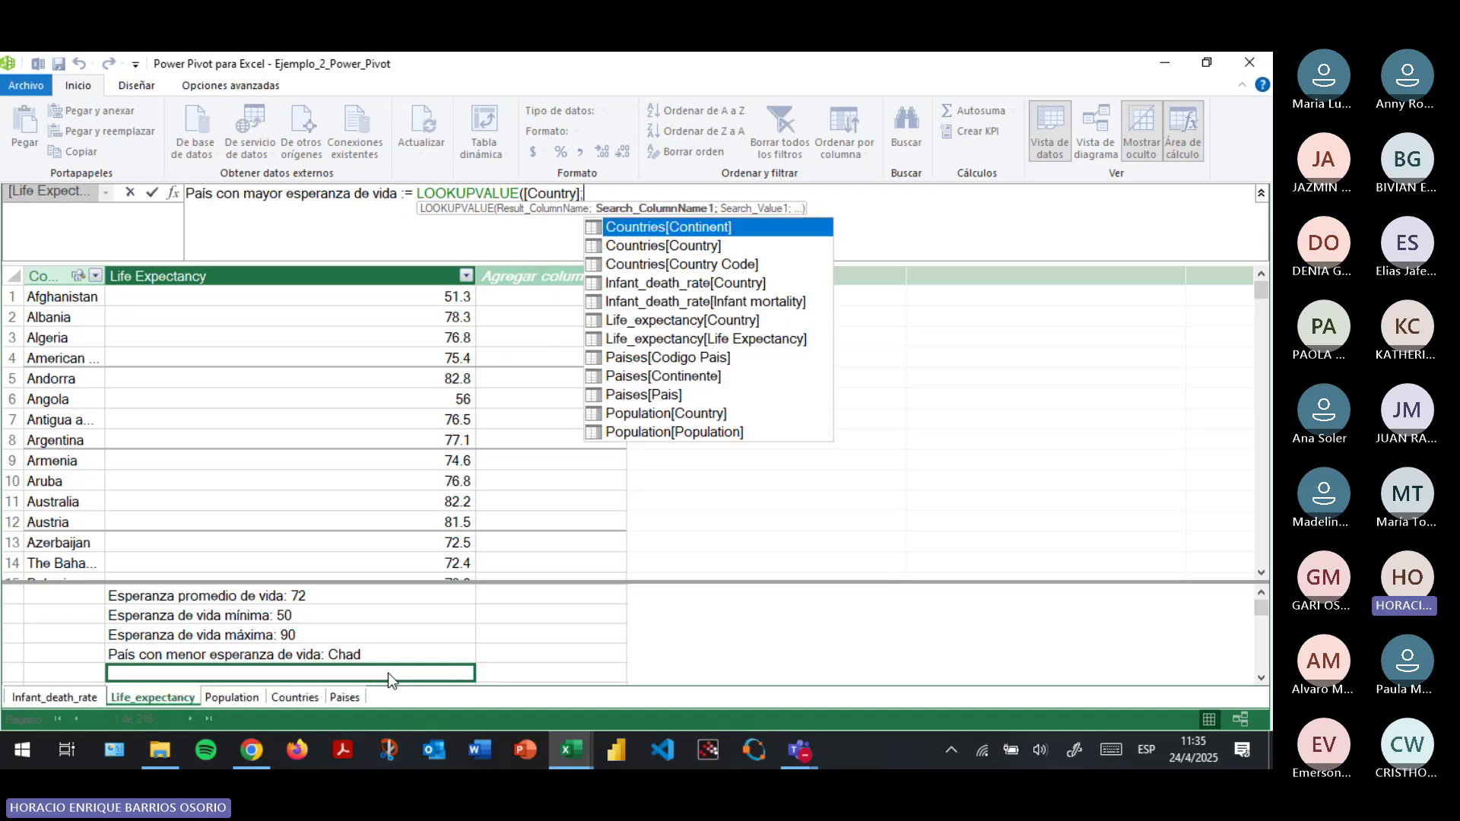
type("life")
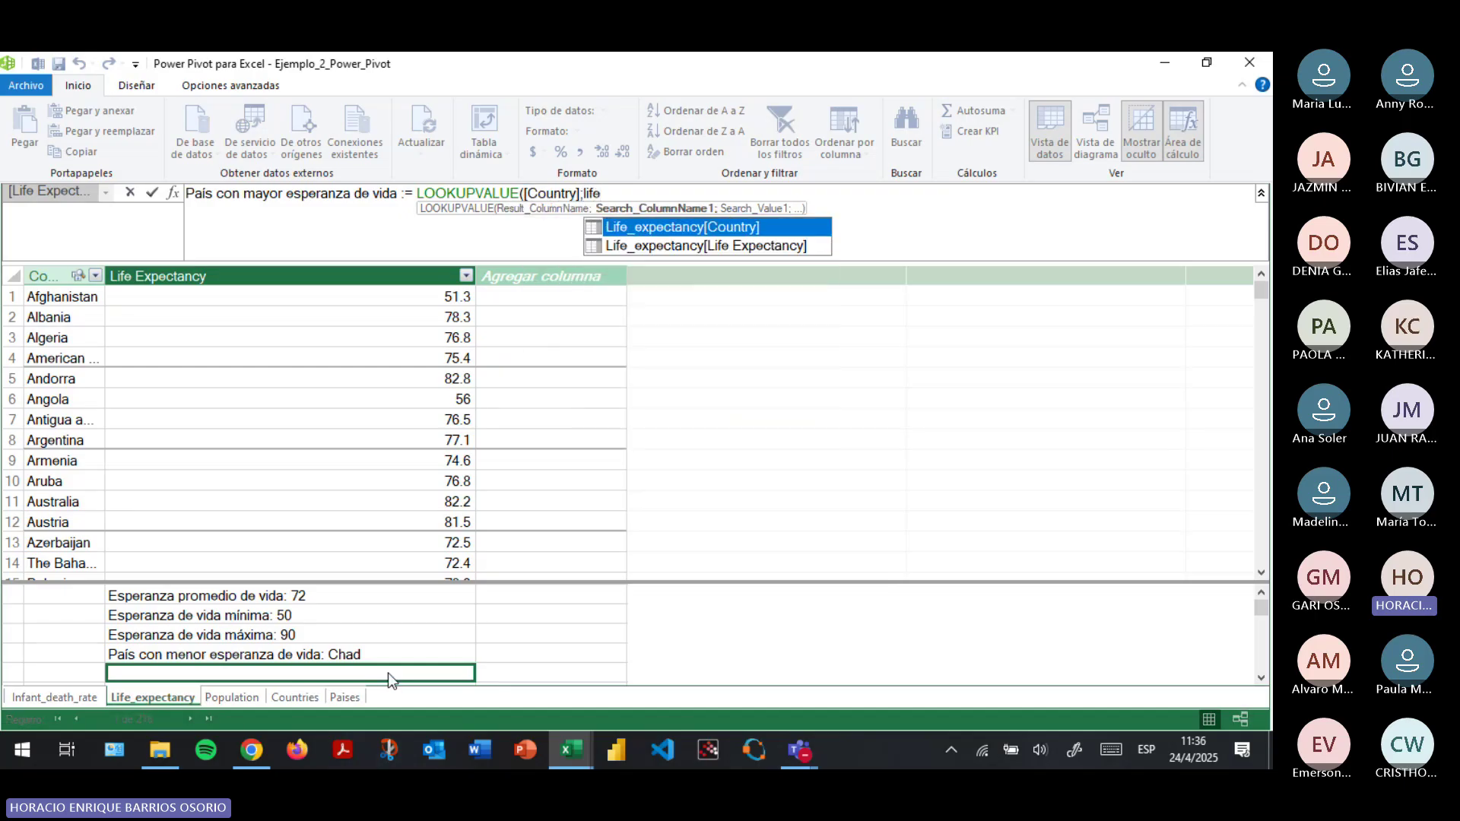
key("Down")
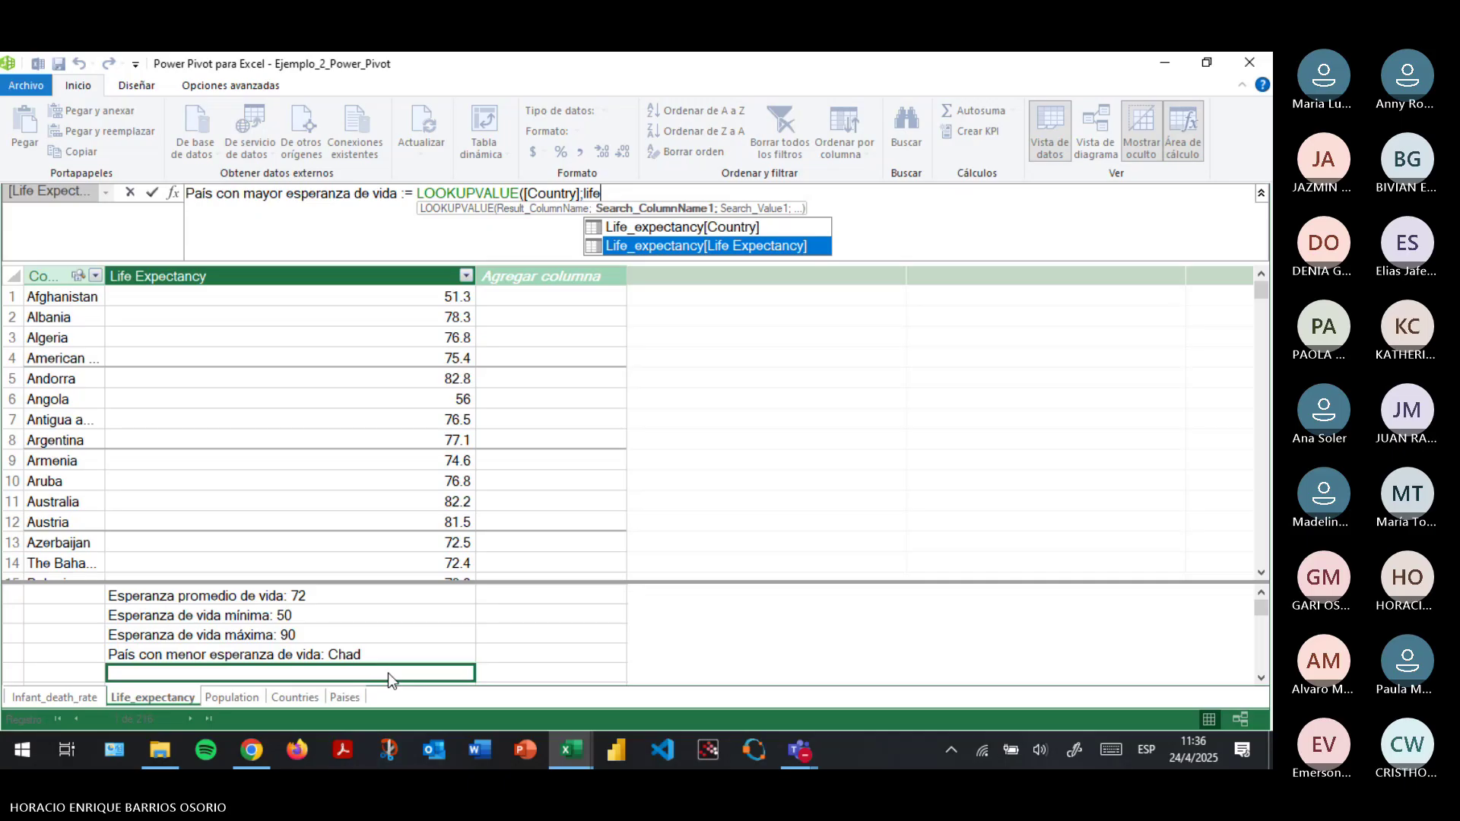
key("Tab")
type(";")
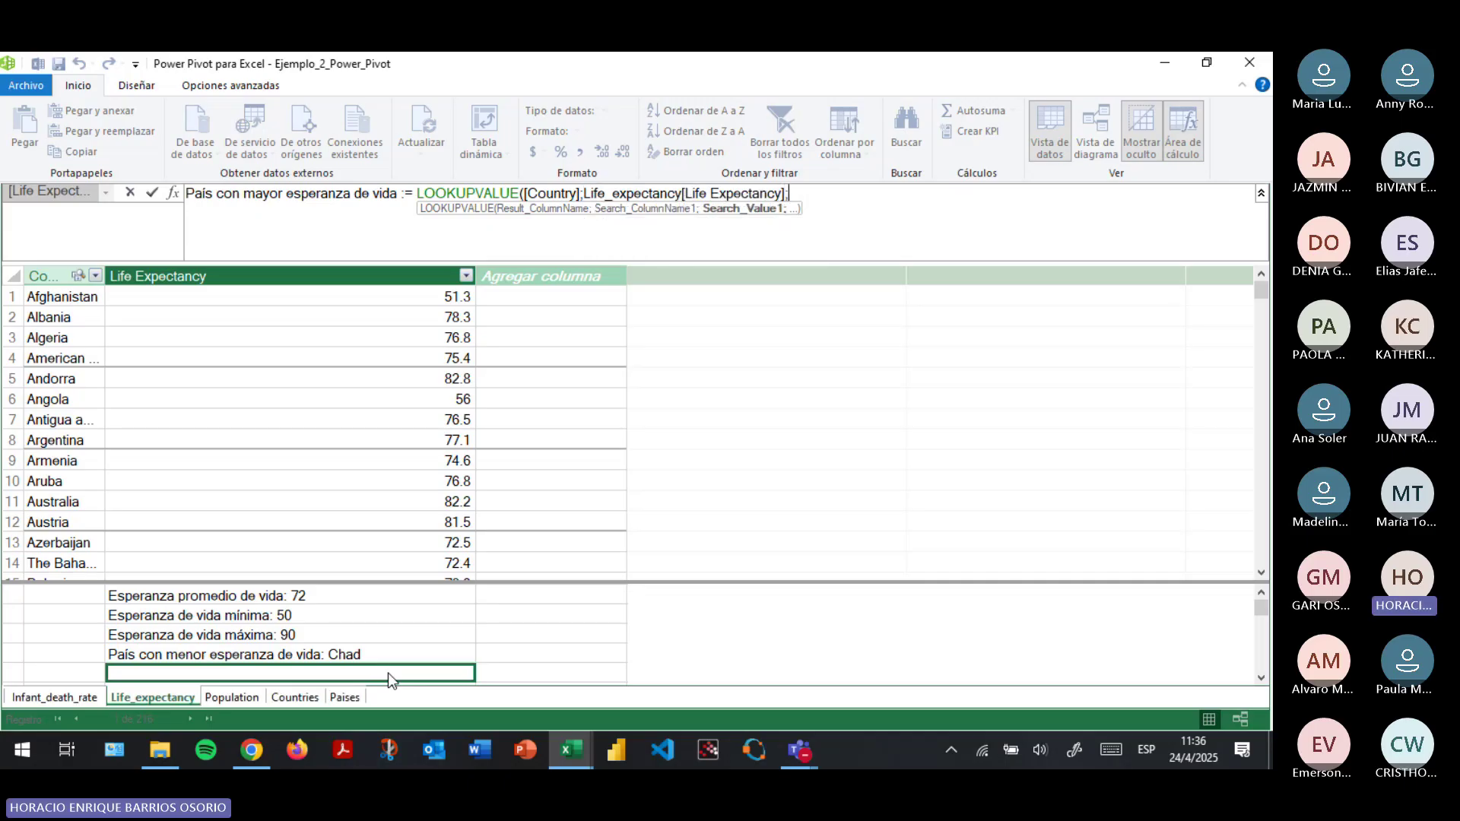
Use [Esperanza de vida máxima] as the search value, close the formula and enter the País con mayor esperanza de vida measure.
type("espe")
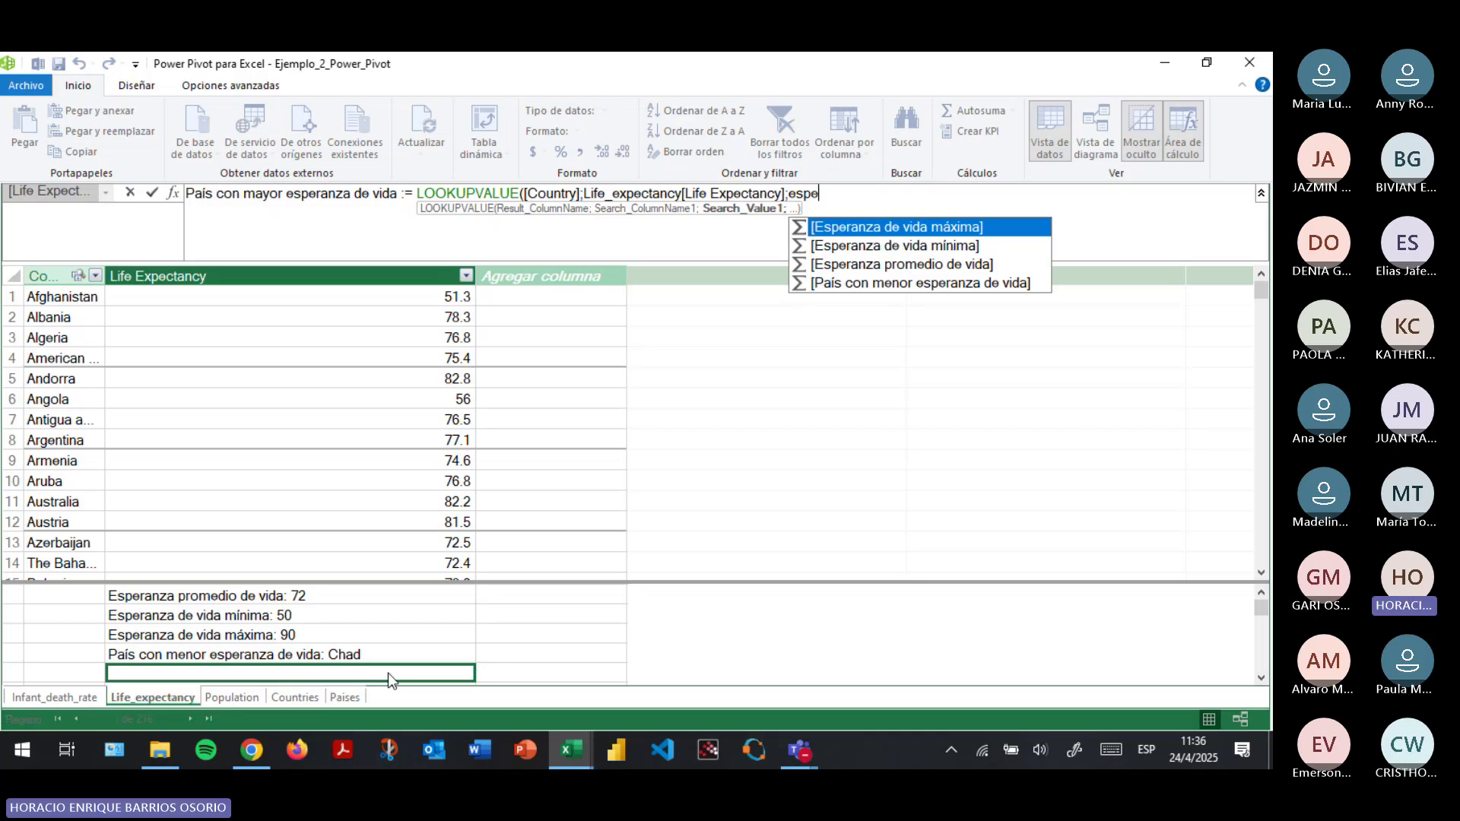
key("Tab")
type(")")
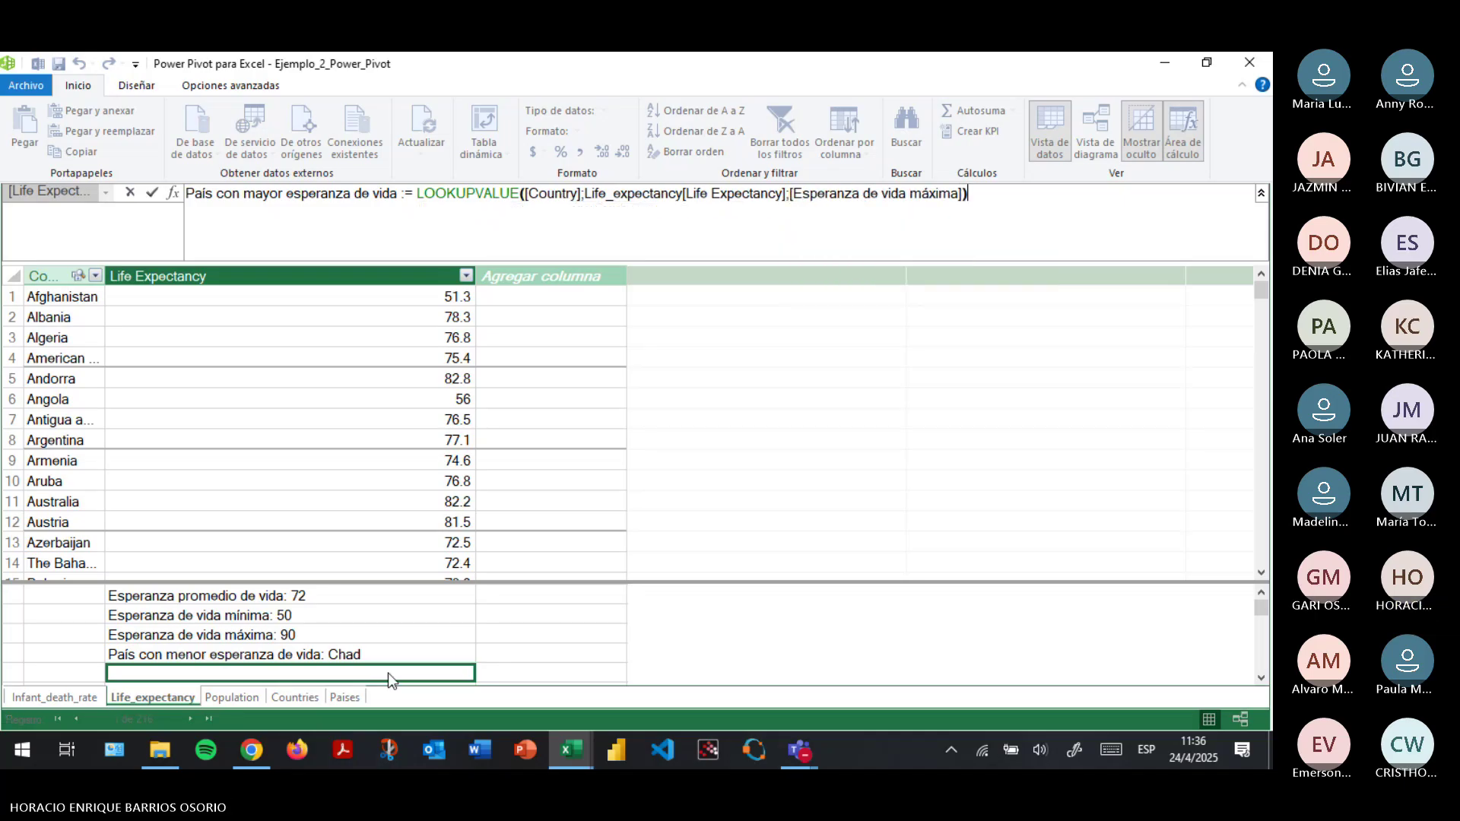
key("Return")
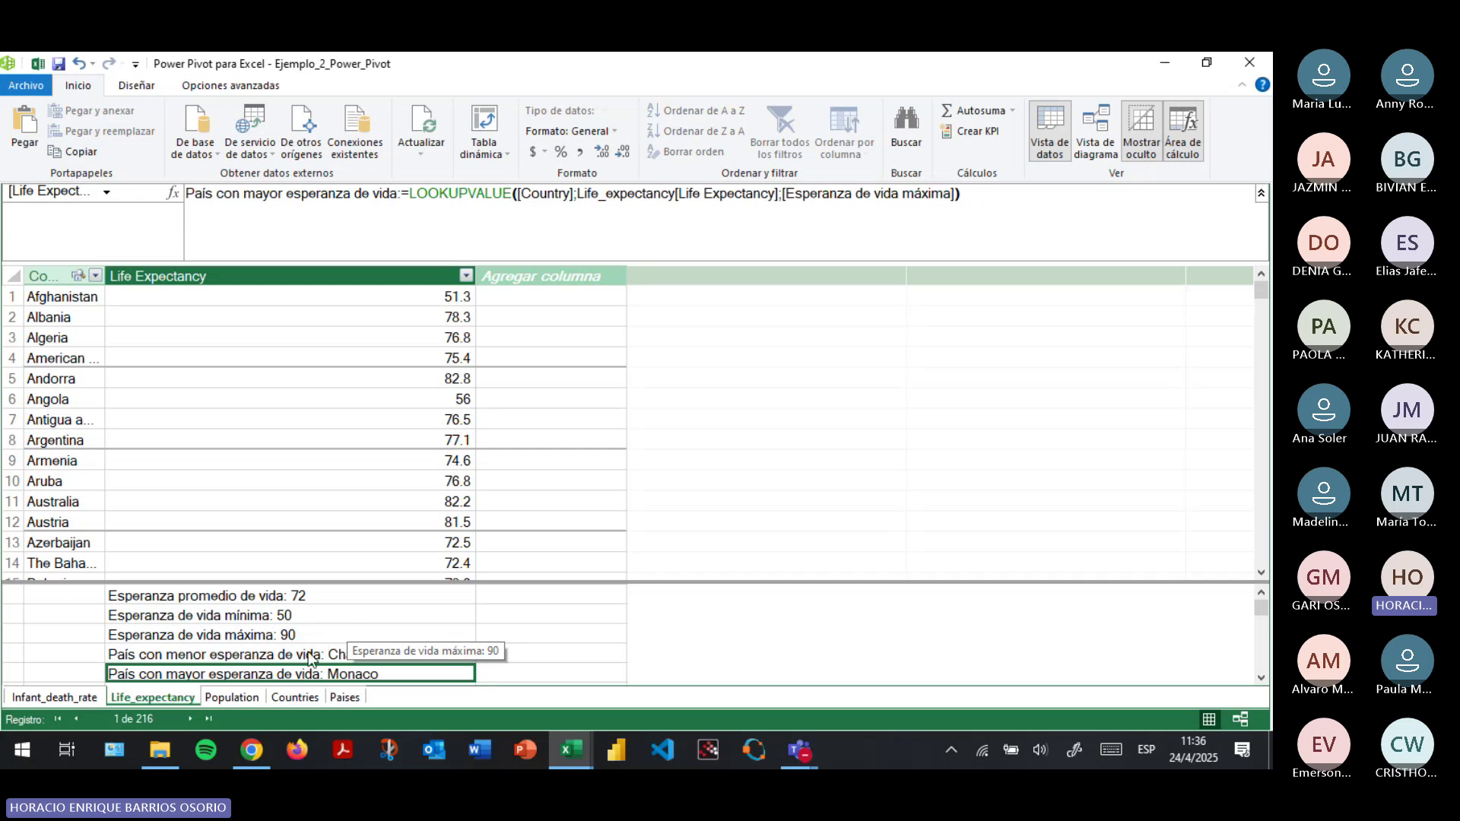
Look through the Population, Life_expectancy, Countries and Infant_death_rate tables and their calculation areas for existing measures.
left_click(236, 698)
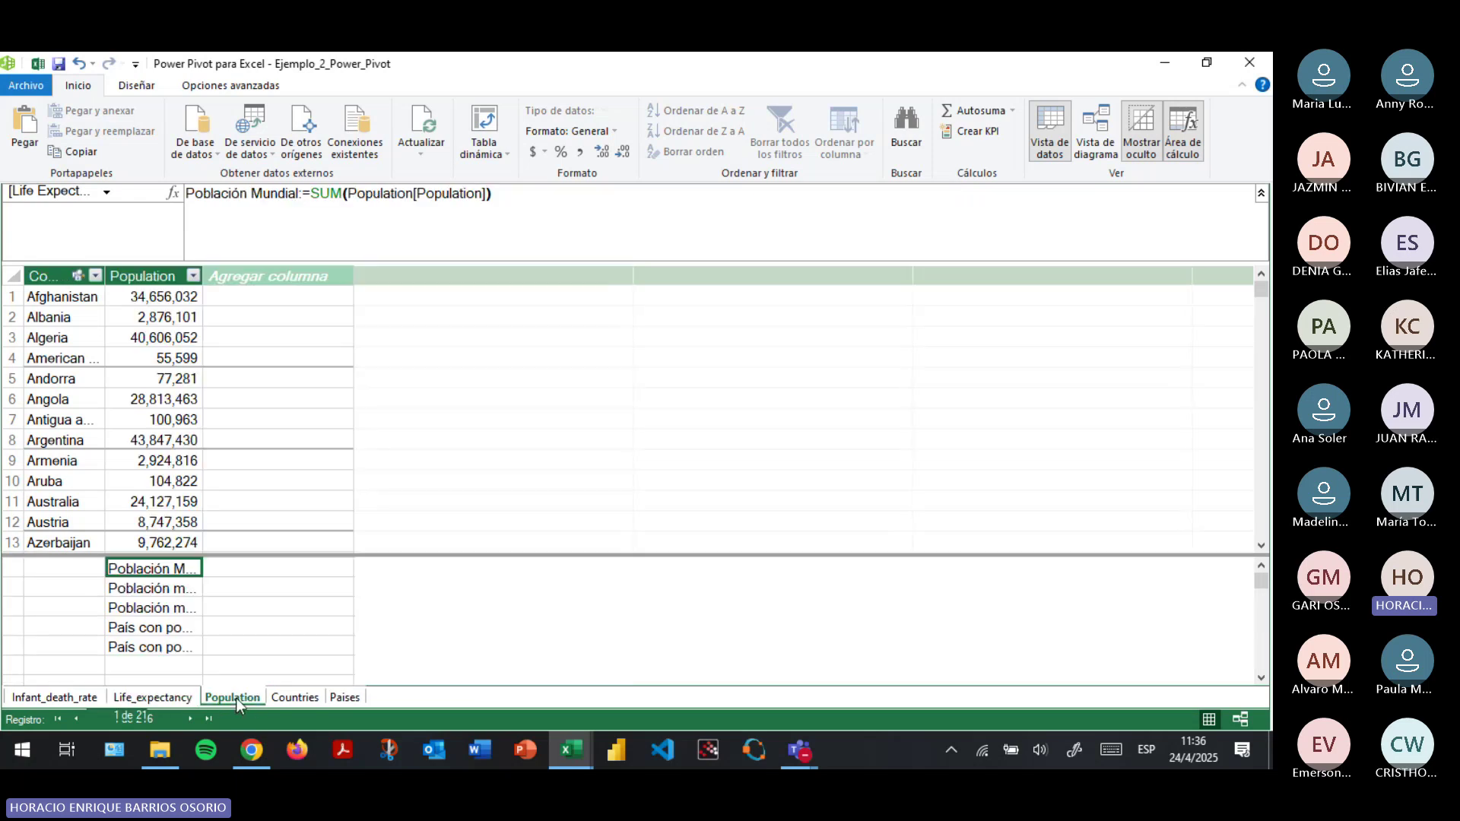
left_click(152, 698)
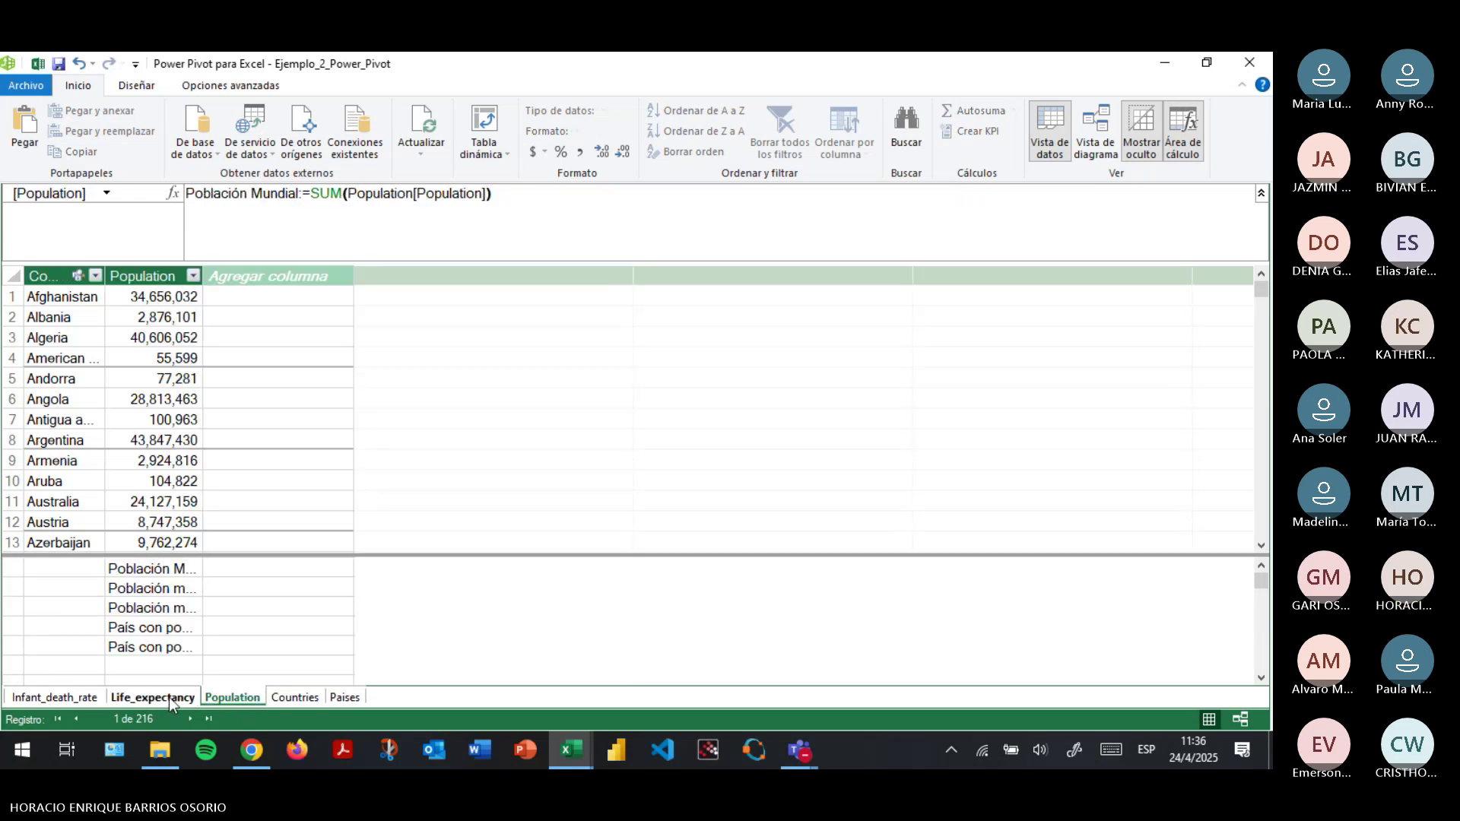
left_click(236, 697)
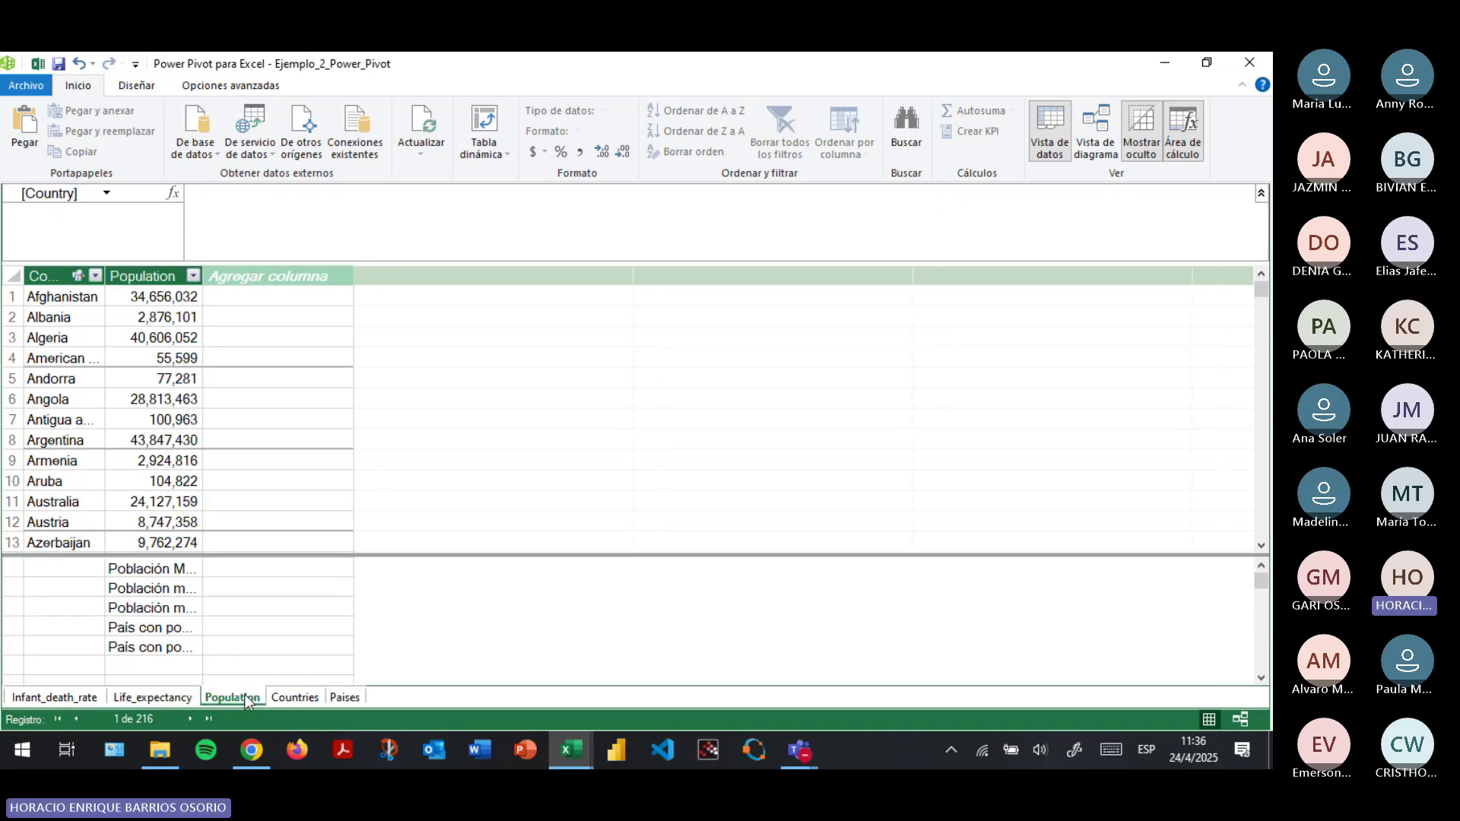
left_click(295, 697)
left_click(94, 701)
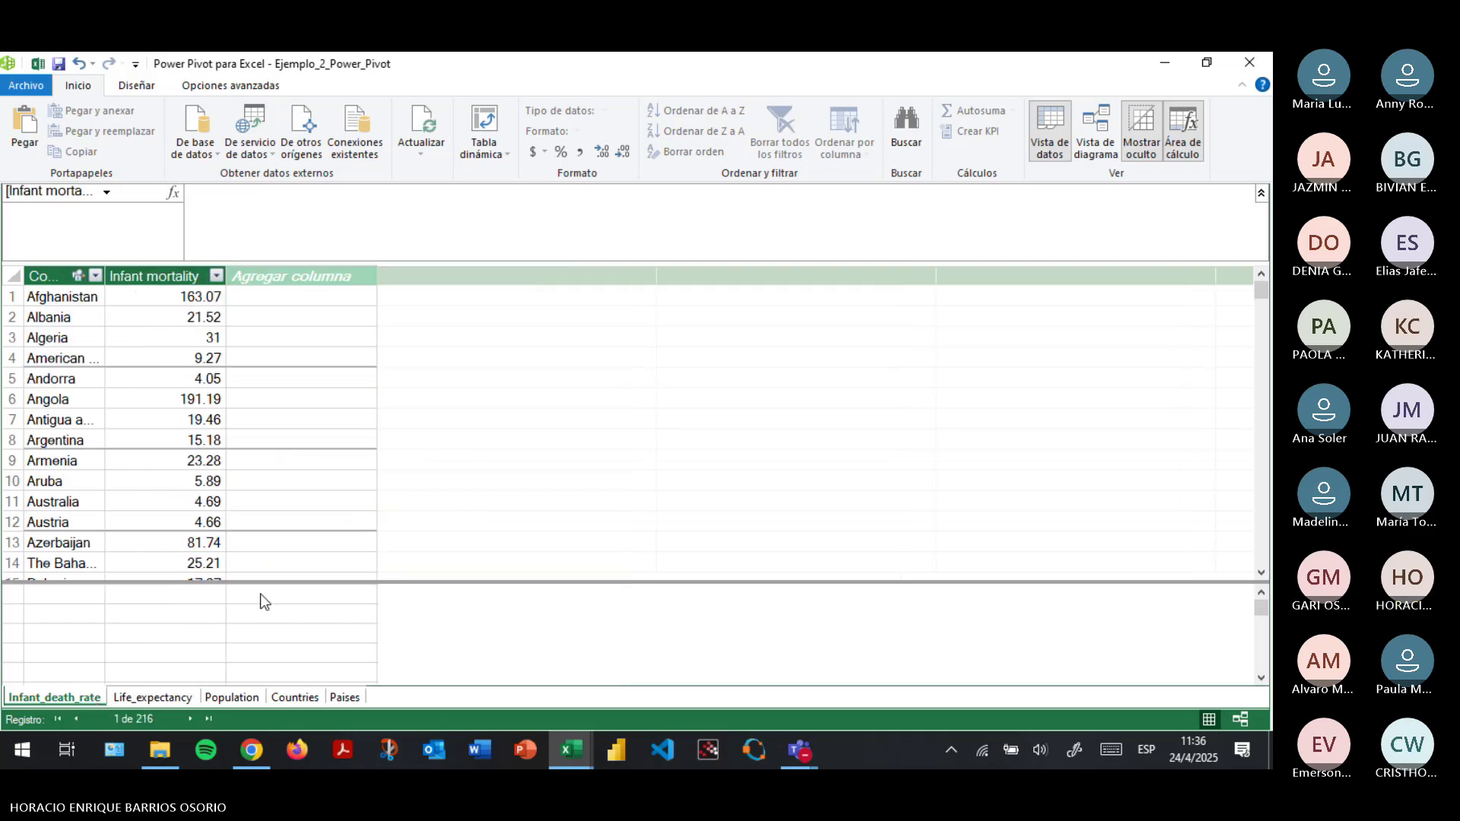
left_click(171, 593)
left_click(232, 697)
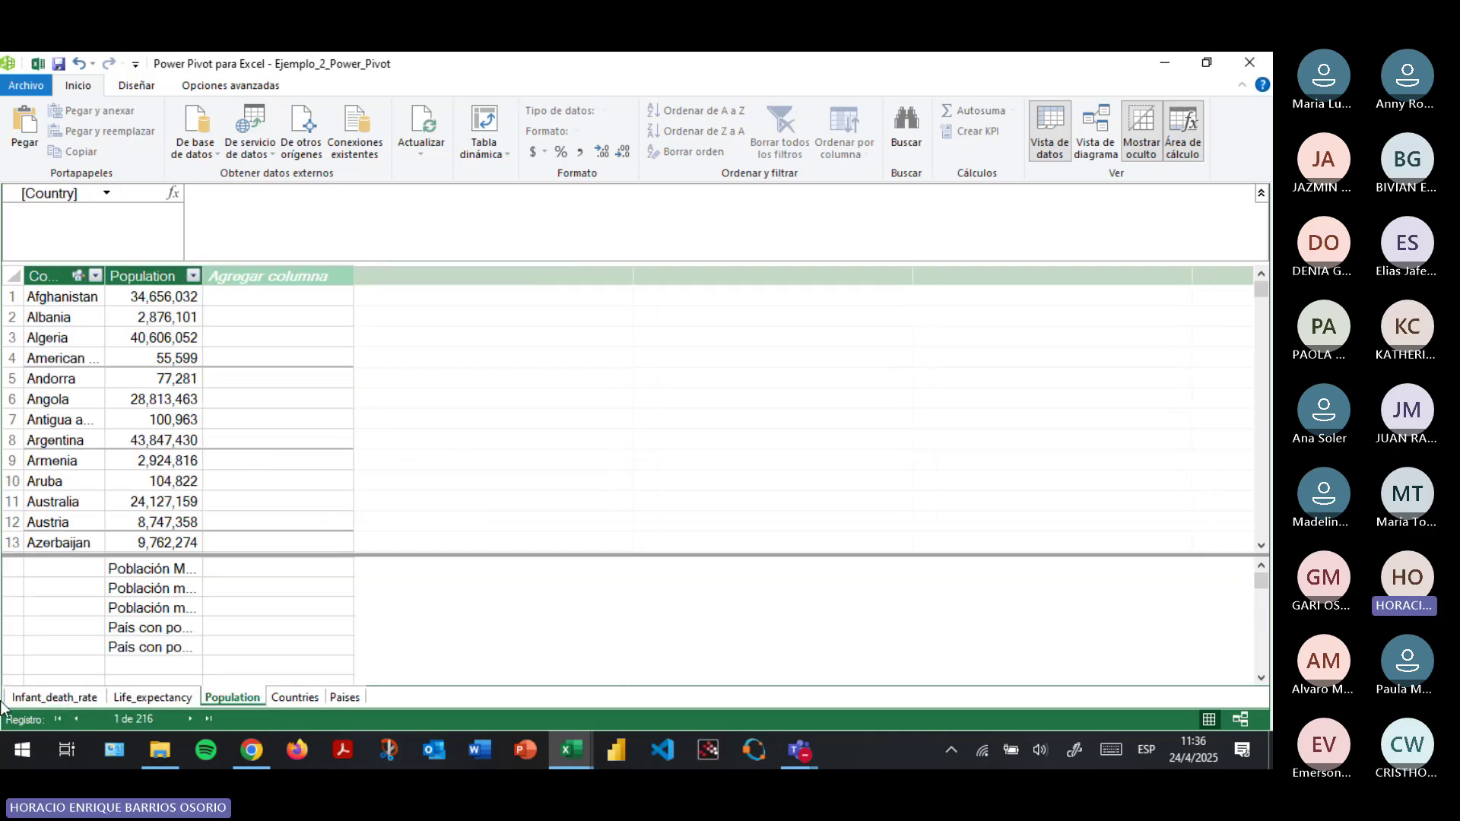
In the Infant_death_rate calculation area, write the measure Tasa de mortalidad infantil promedio := AVERAGE([Infant mortality]) under the Infant mortality column.
left_click(110, 698)
left_click(58, 698)
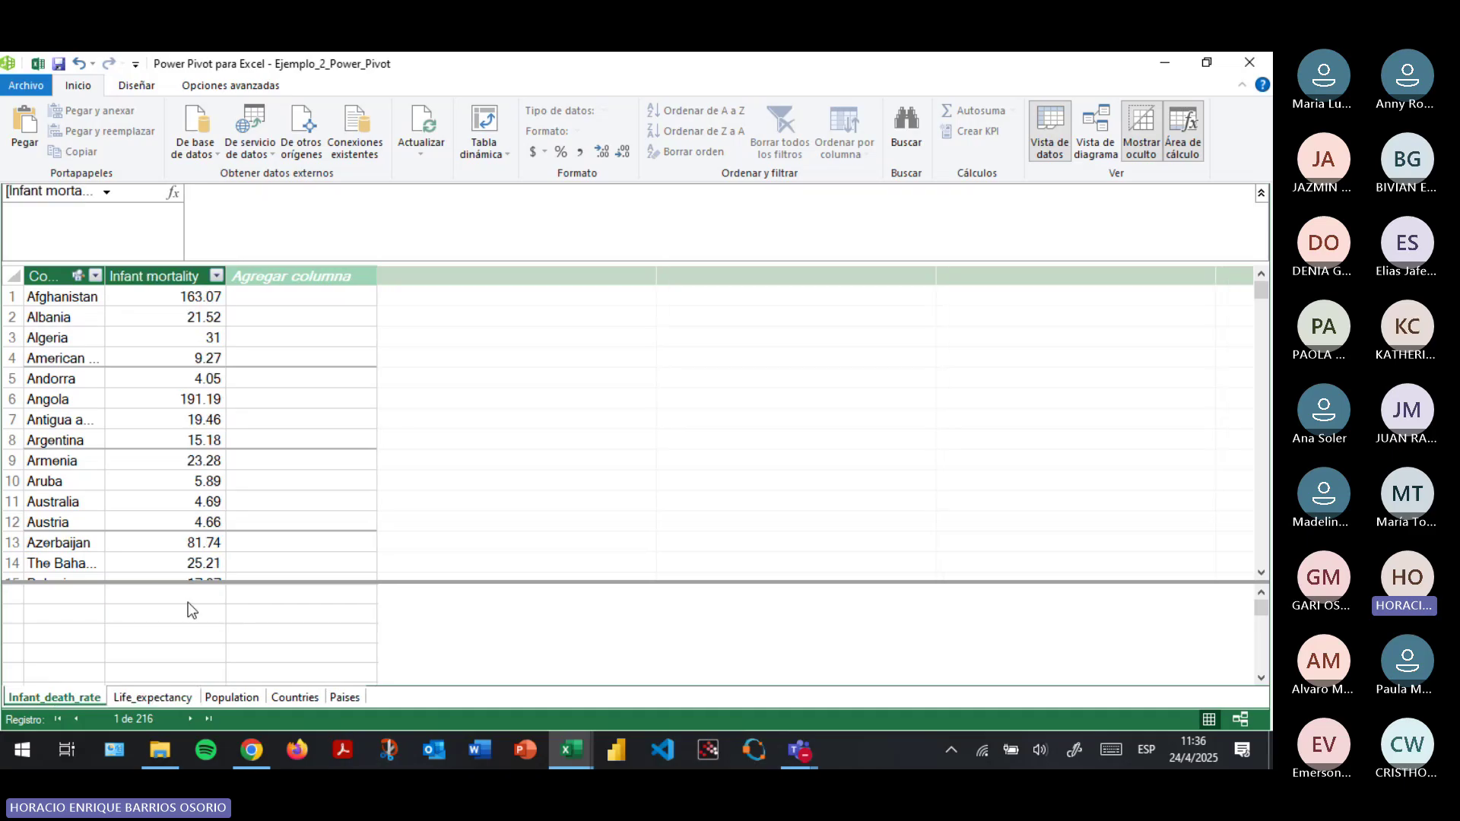
left_click(185, 599)
type("Ta")
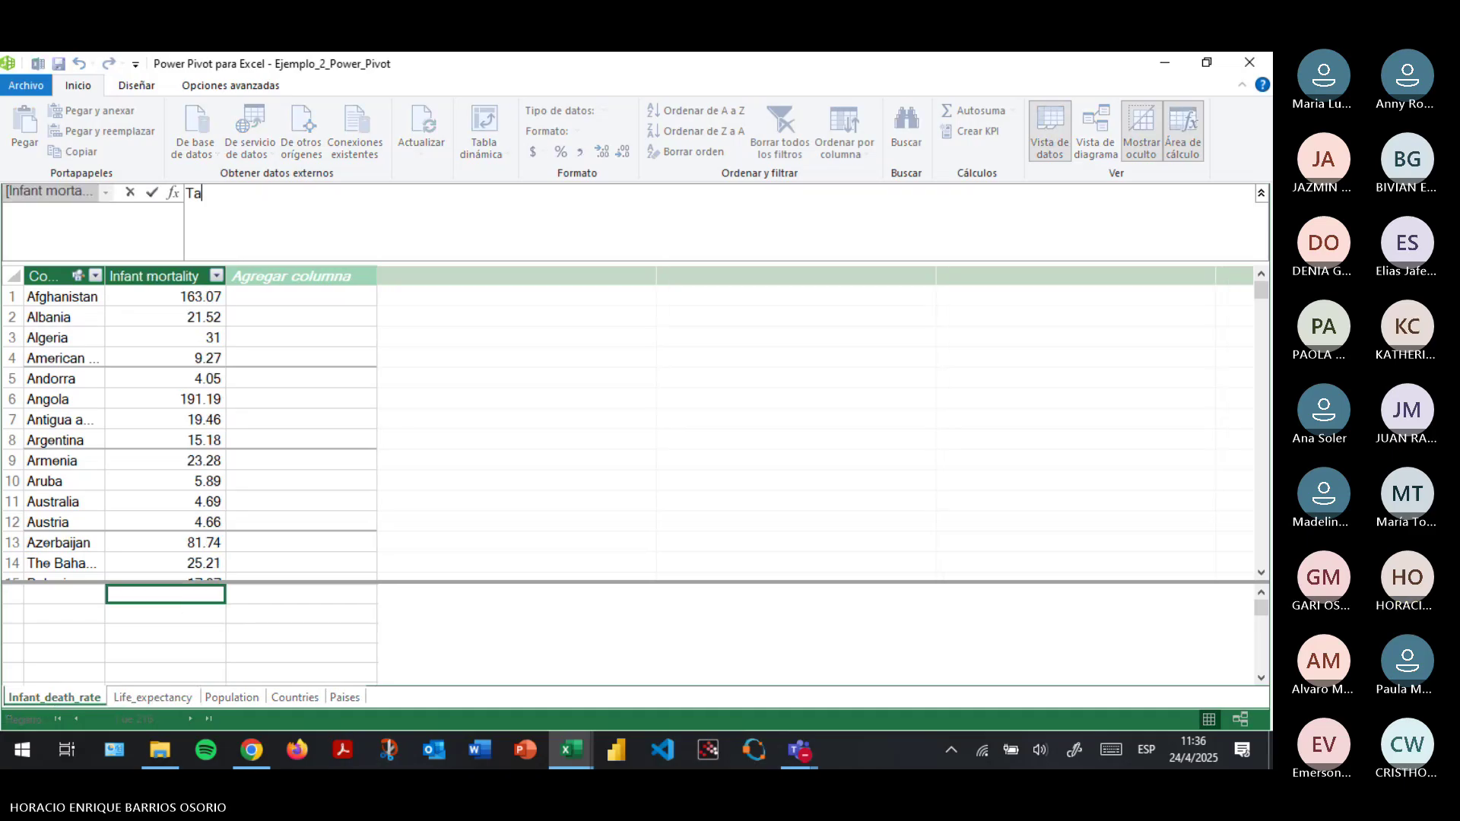
type("sa de mortalidad inf")
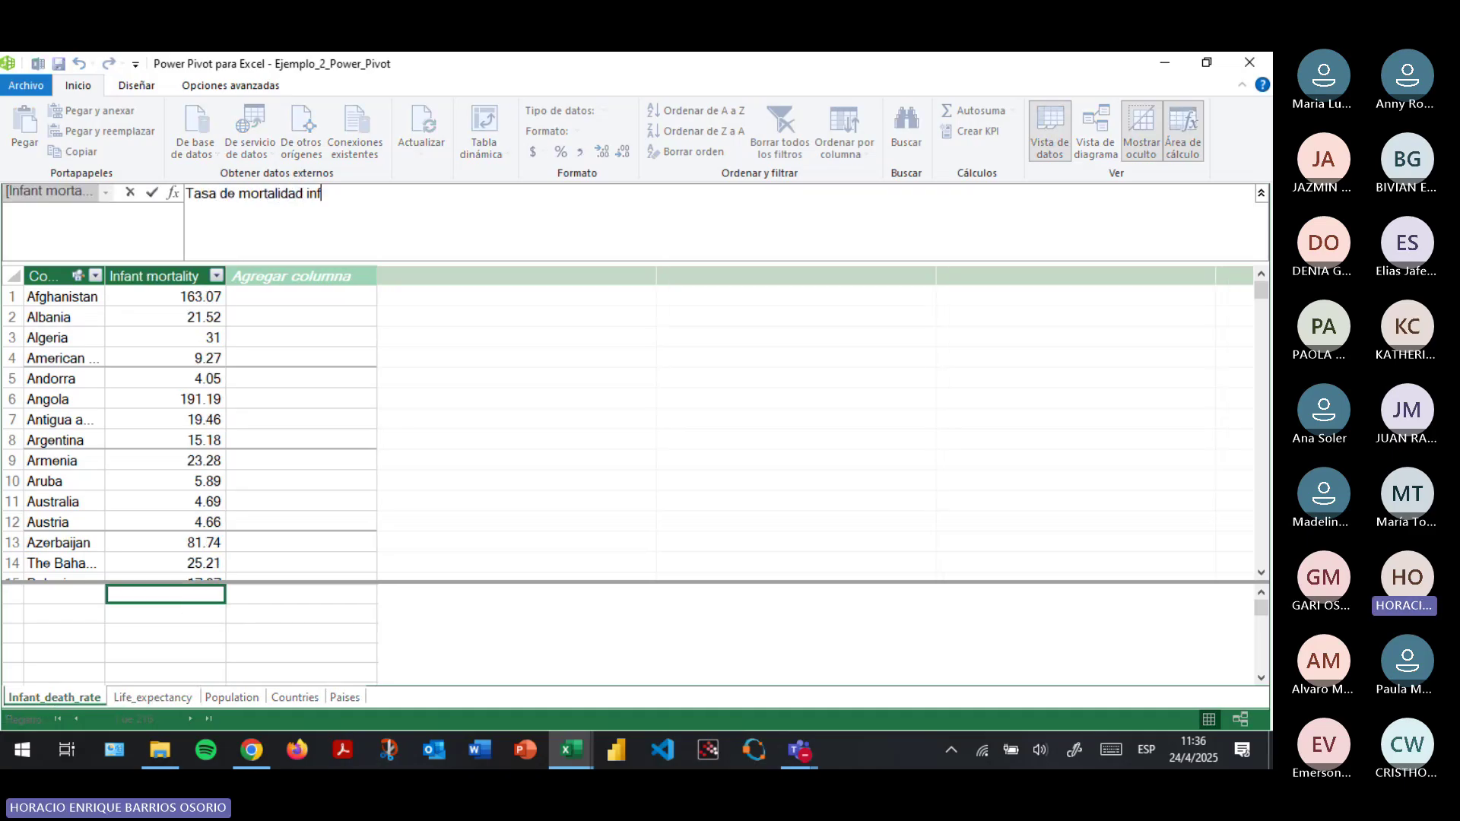
type("antil promedio :=")
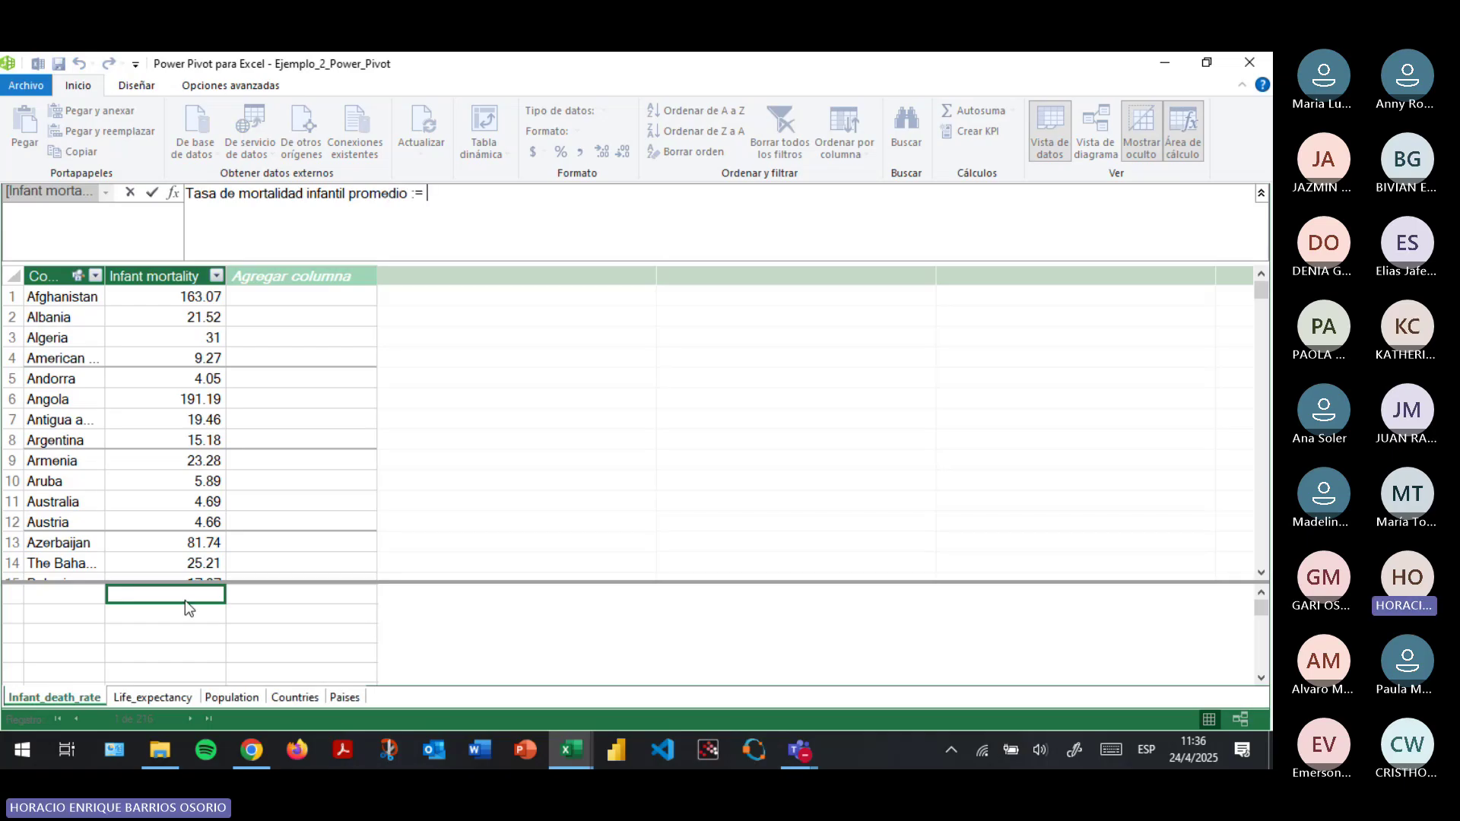
type(" AVERAGE(")
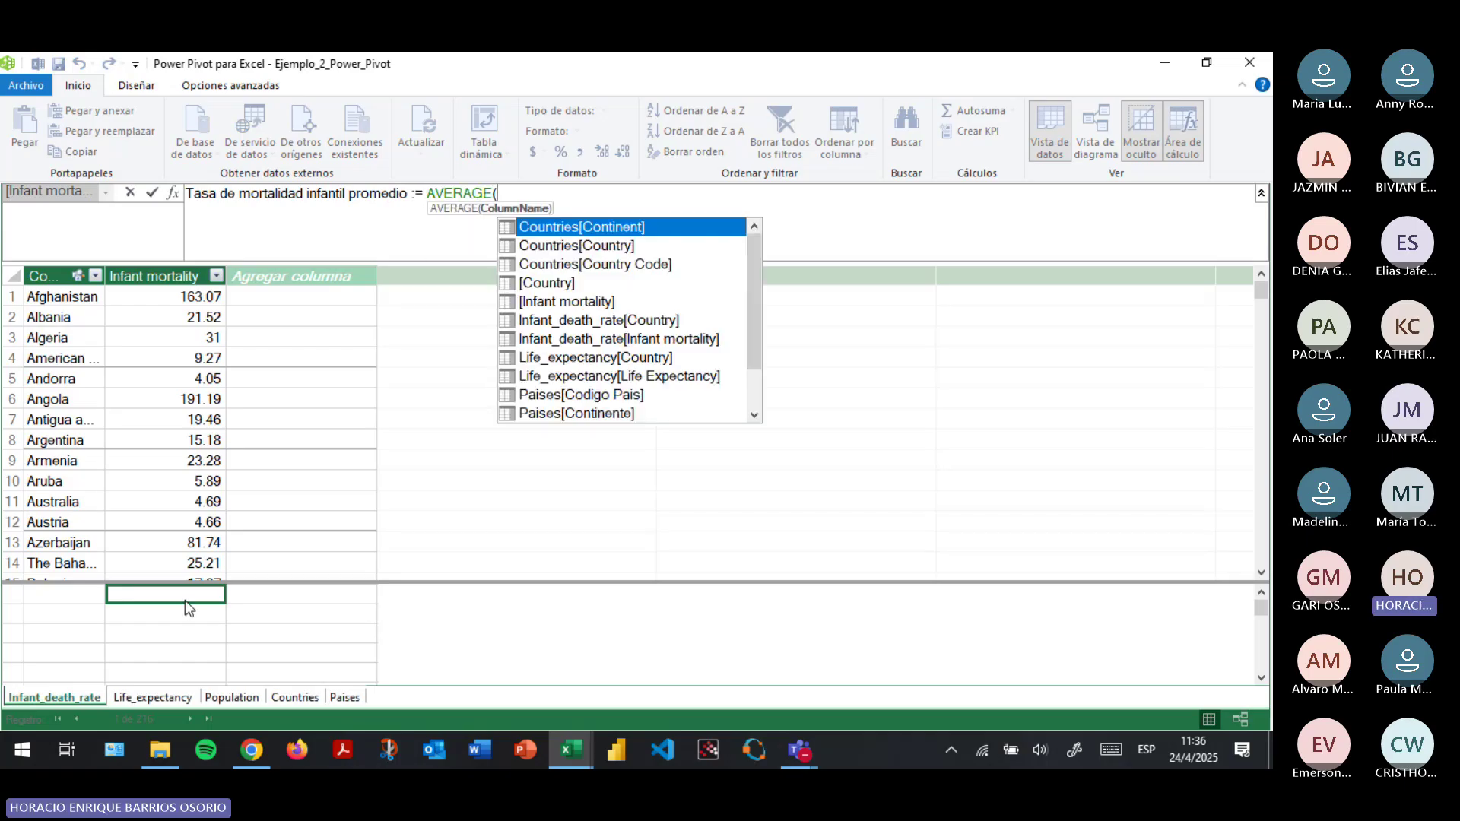
type("infa")
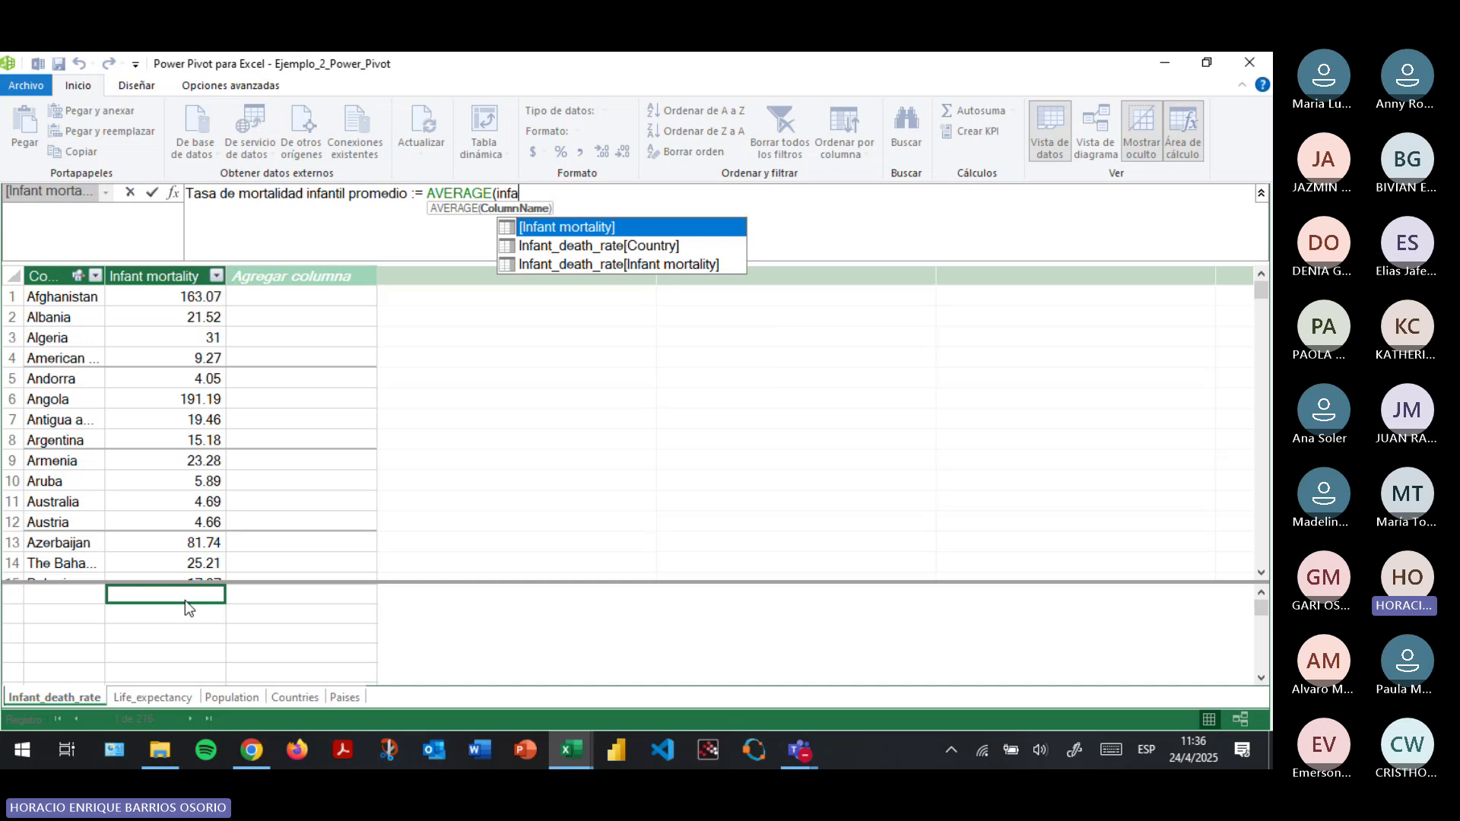
key("Tab")
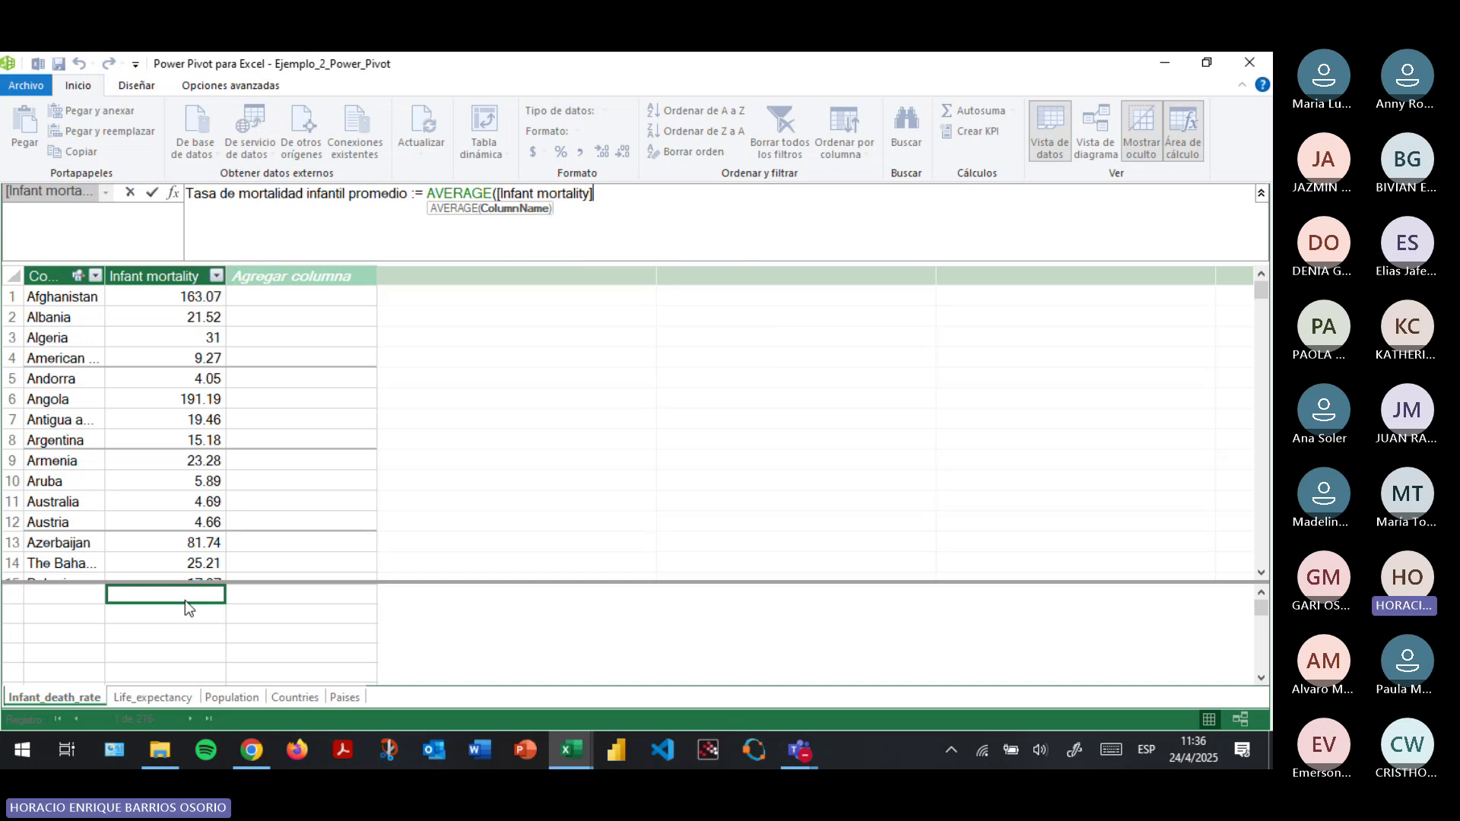
type(")")
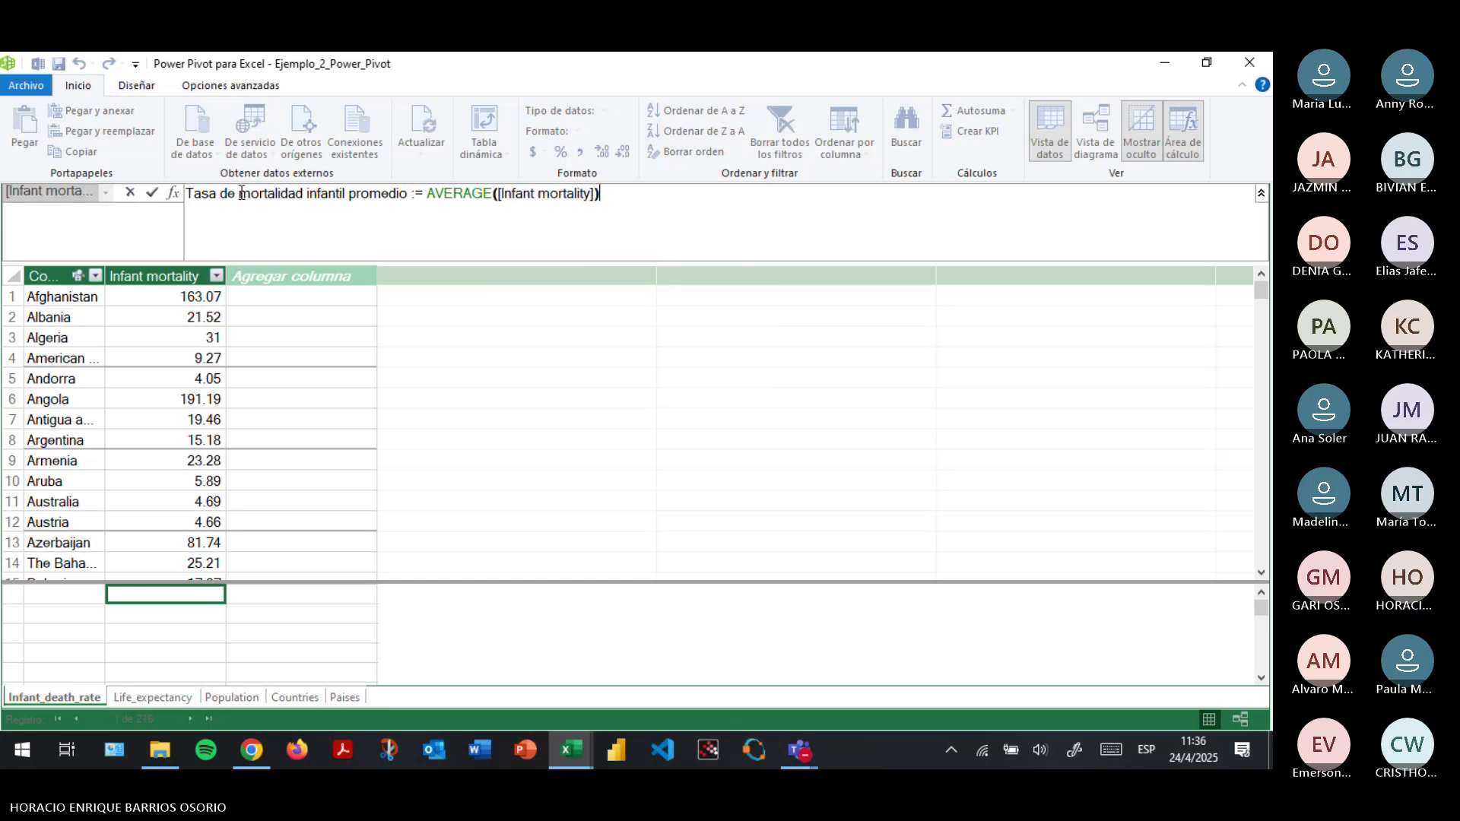
Shorten the measure's name to Mortalidad infantil promedio and enter the measure.
left_click_drag(252, 194, 127, 197)
type("M")
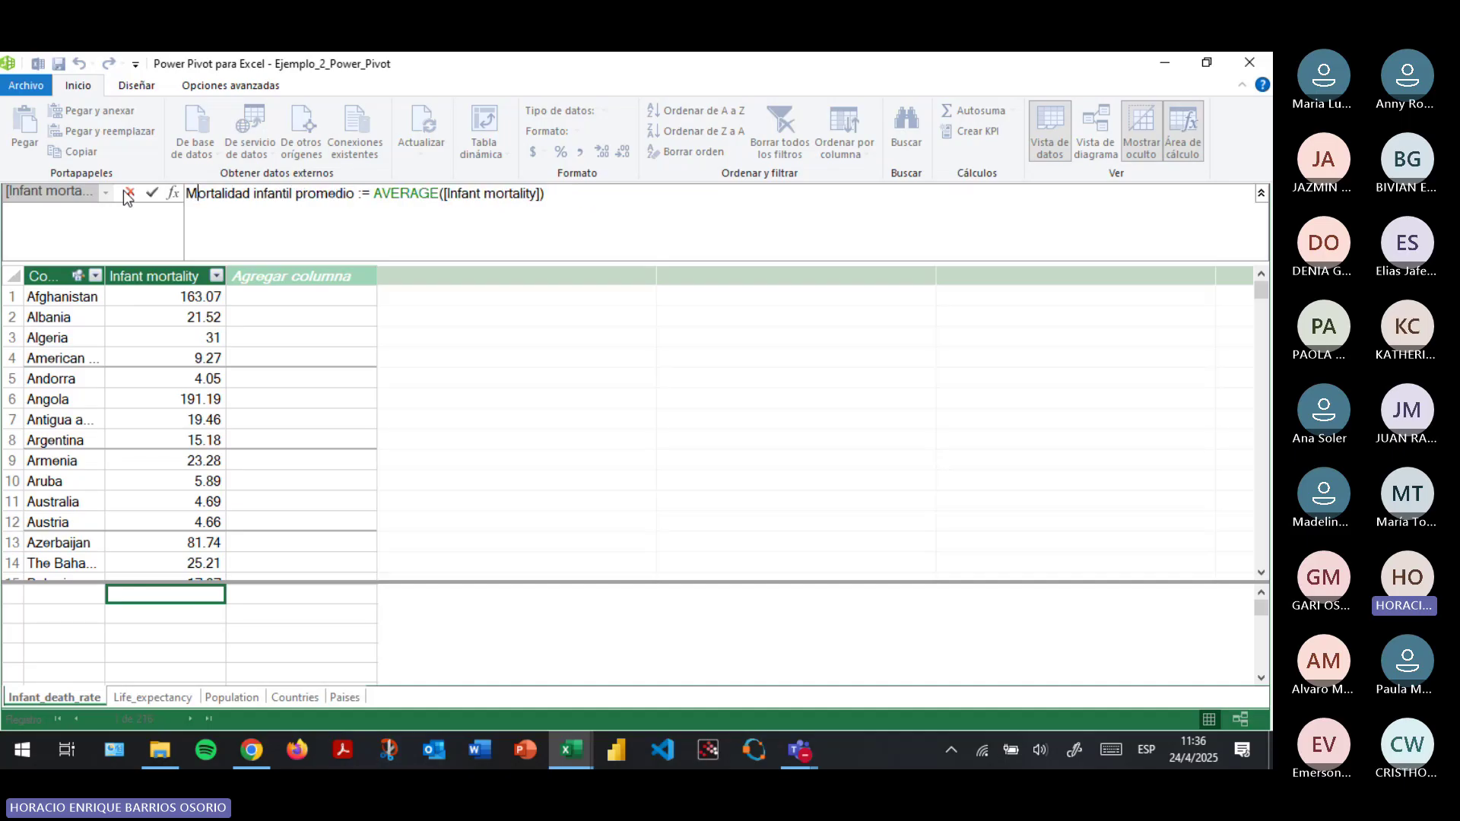
key("Return")
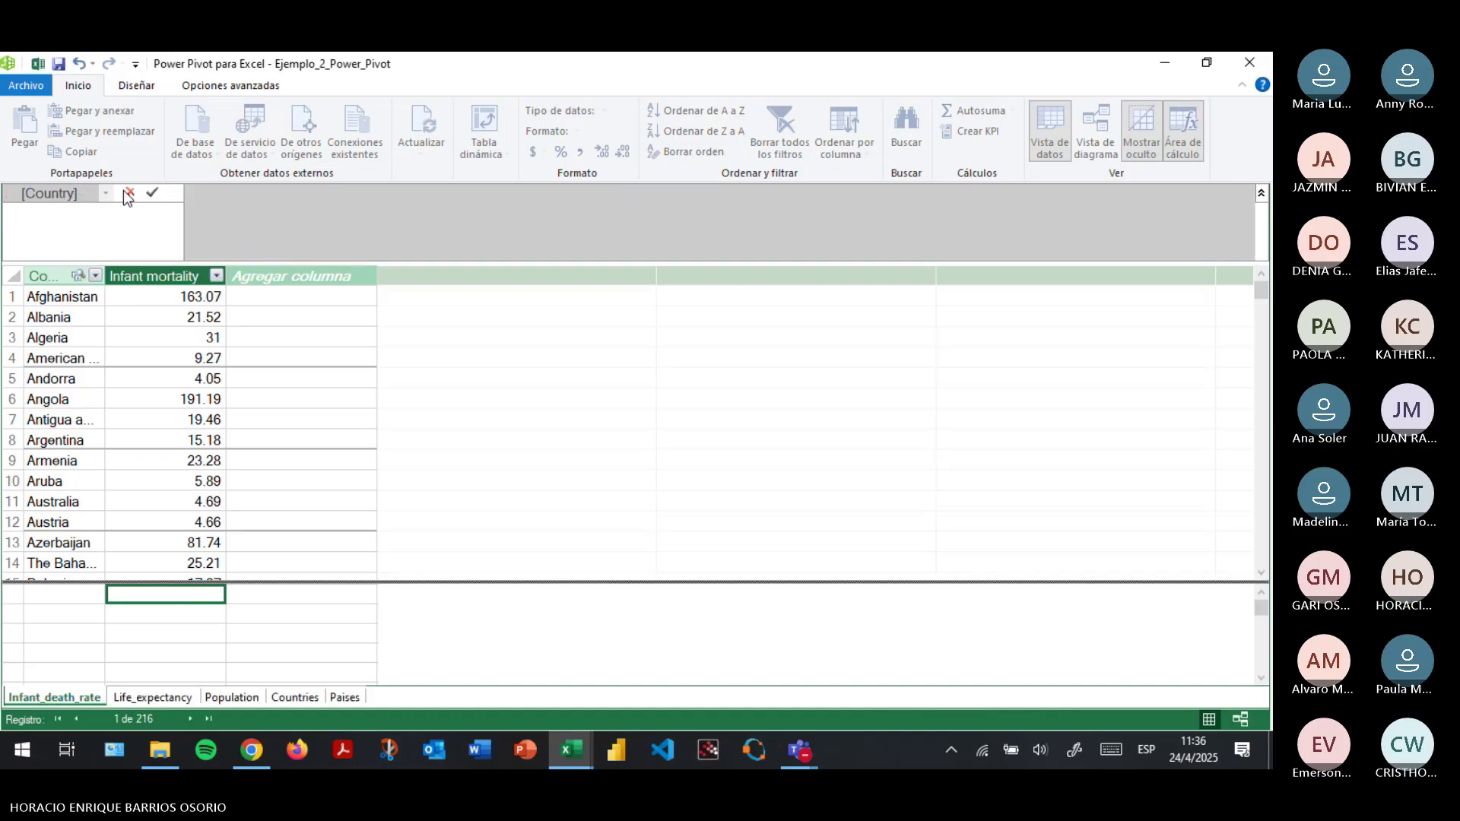
key("Return")
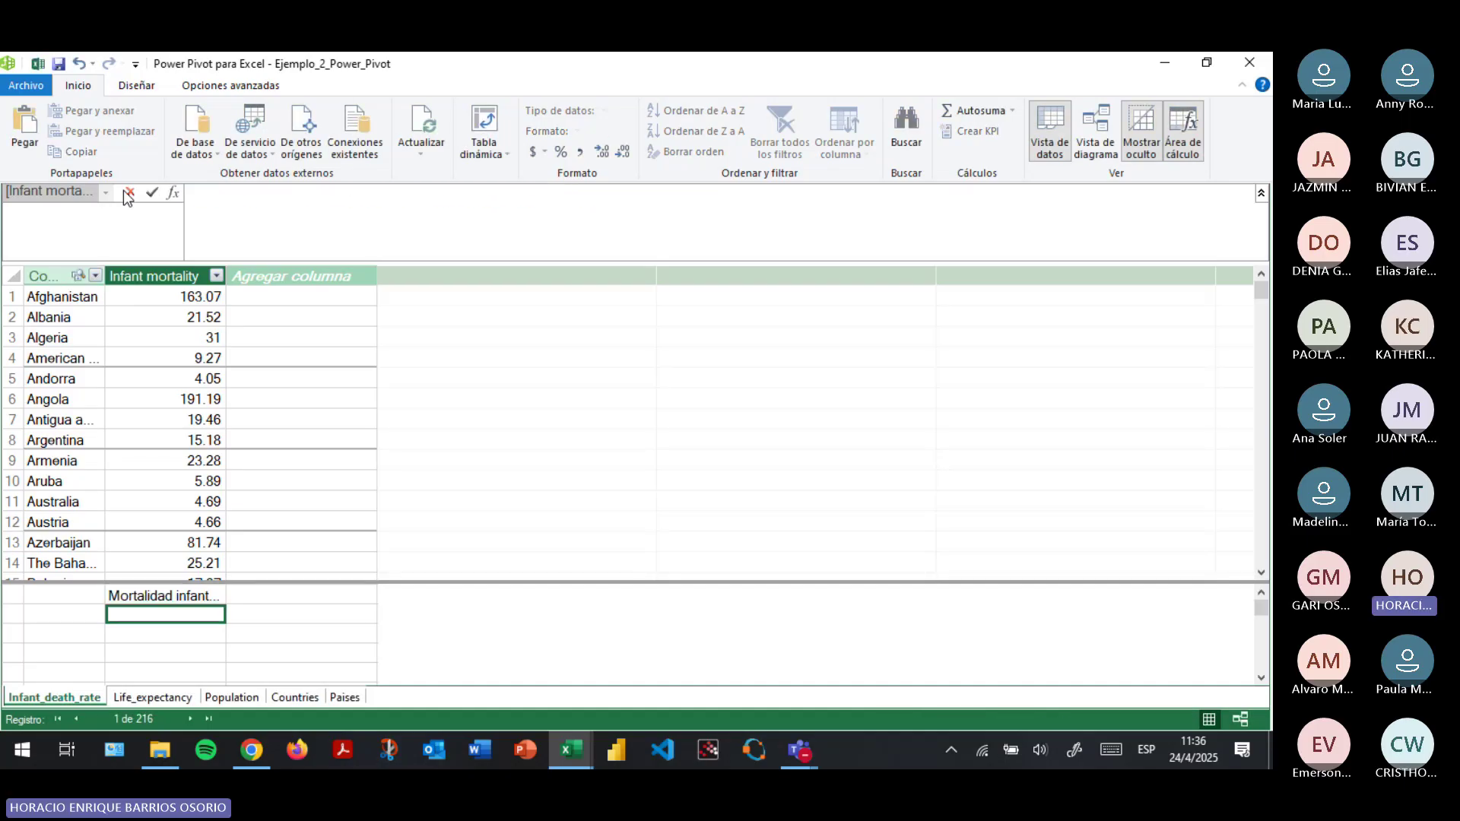
Create the measure Mortalidad infantil mínima := MIN([Infant mortality]) below the average measure.
type("Mort")
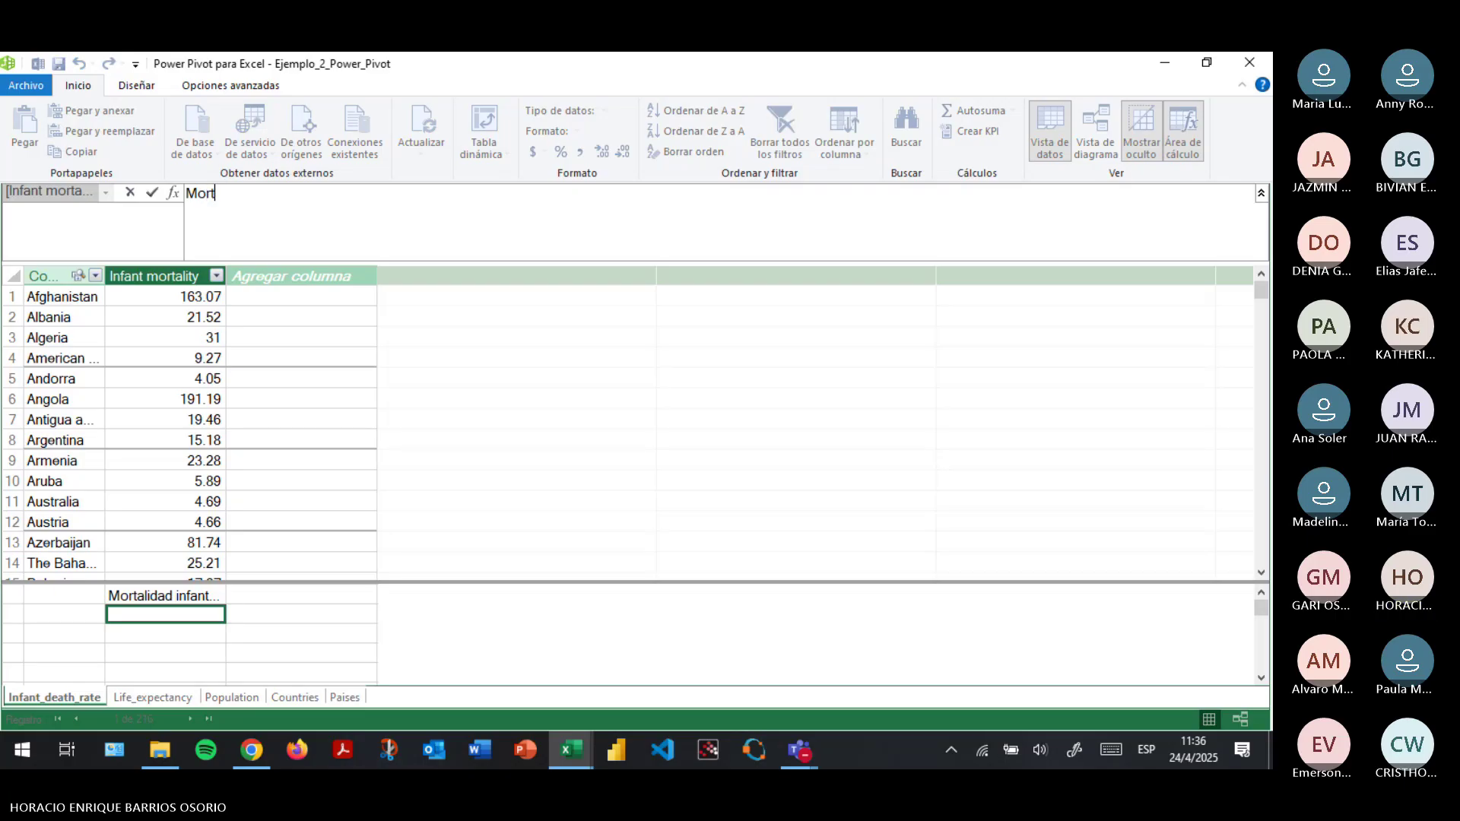
type("alidad i")
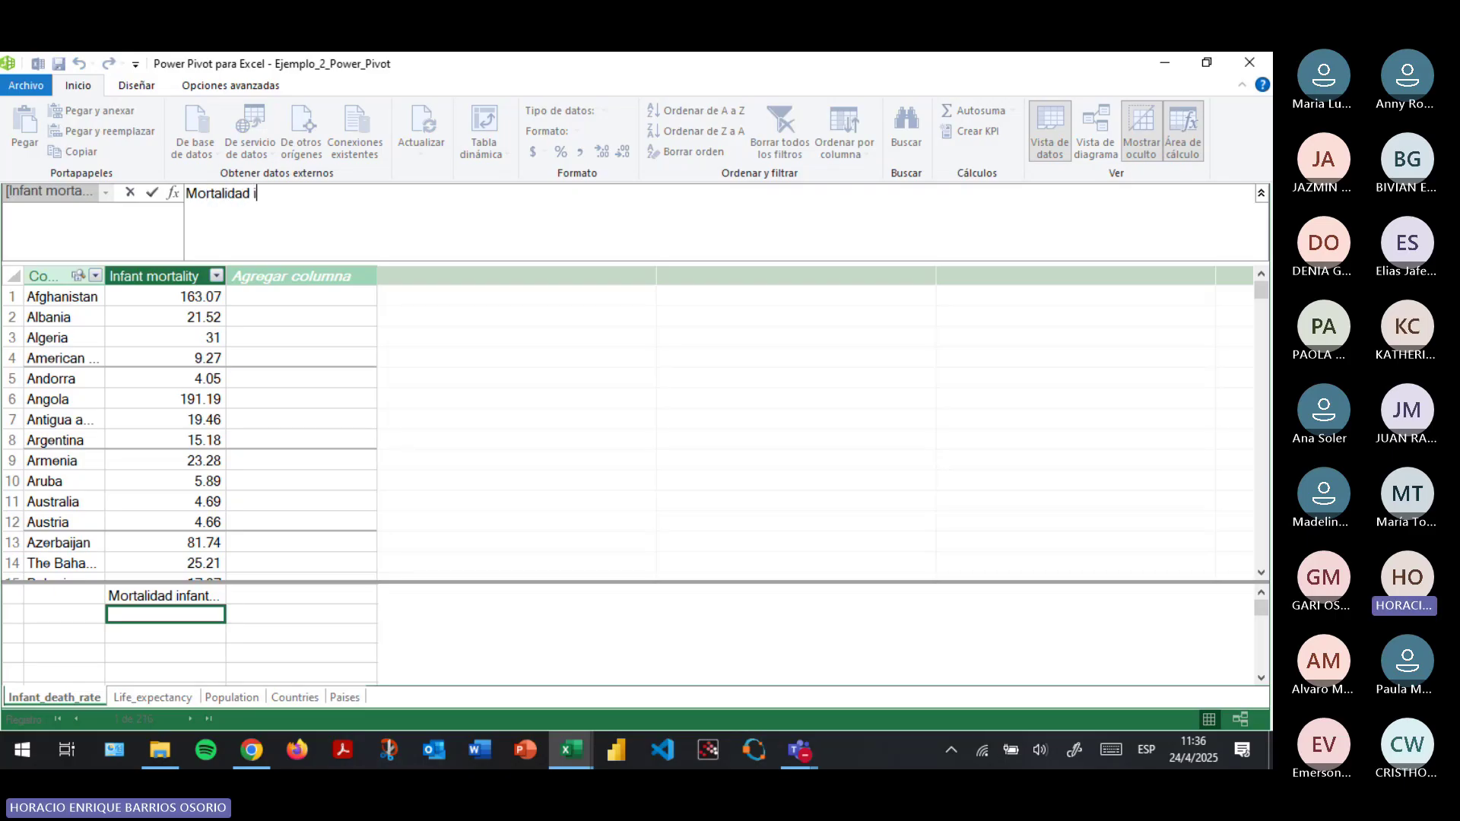
type("nfantil mínima := ")
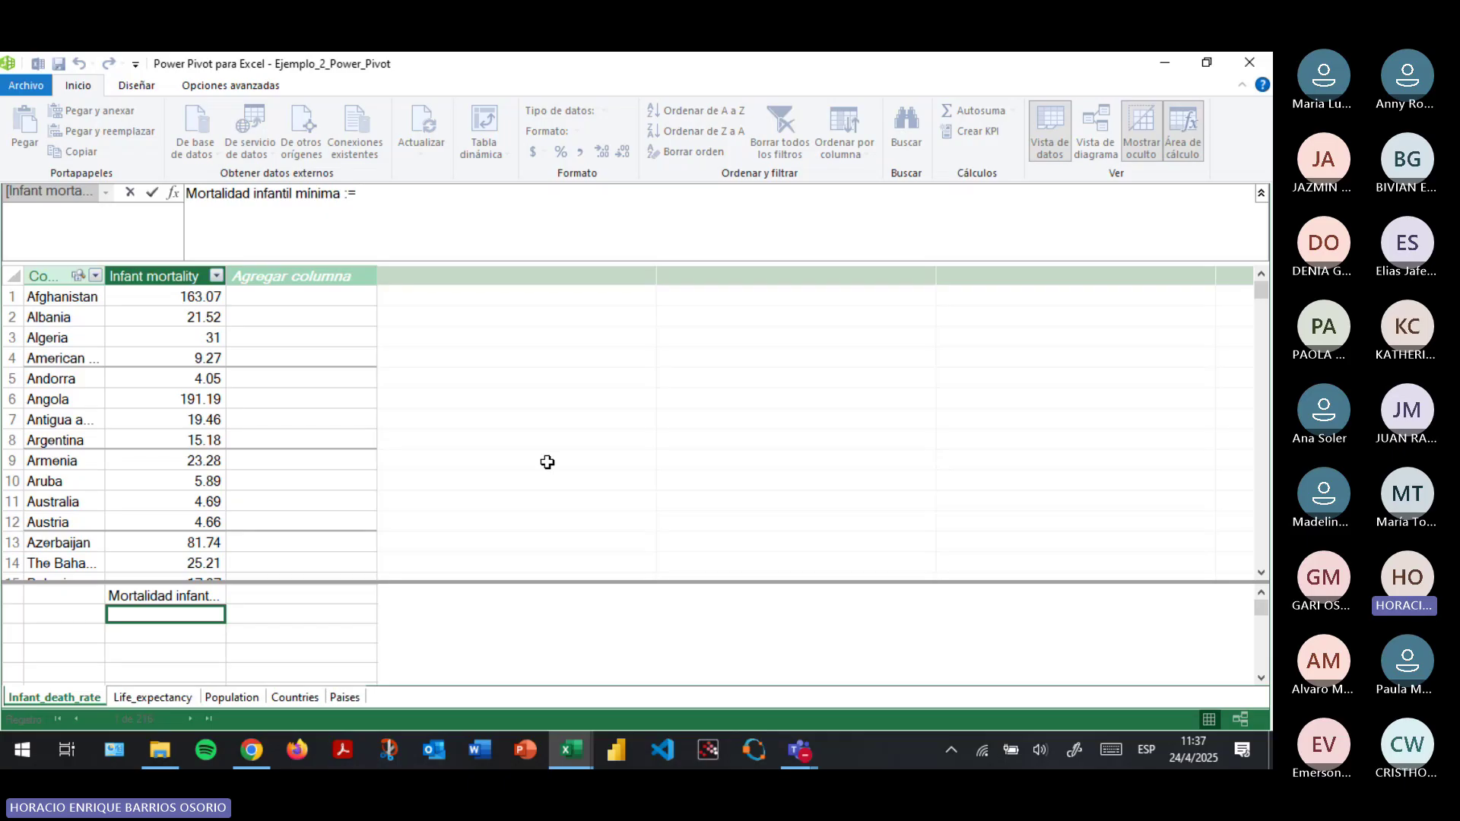
type("MIN(")
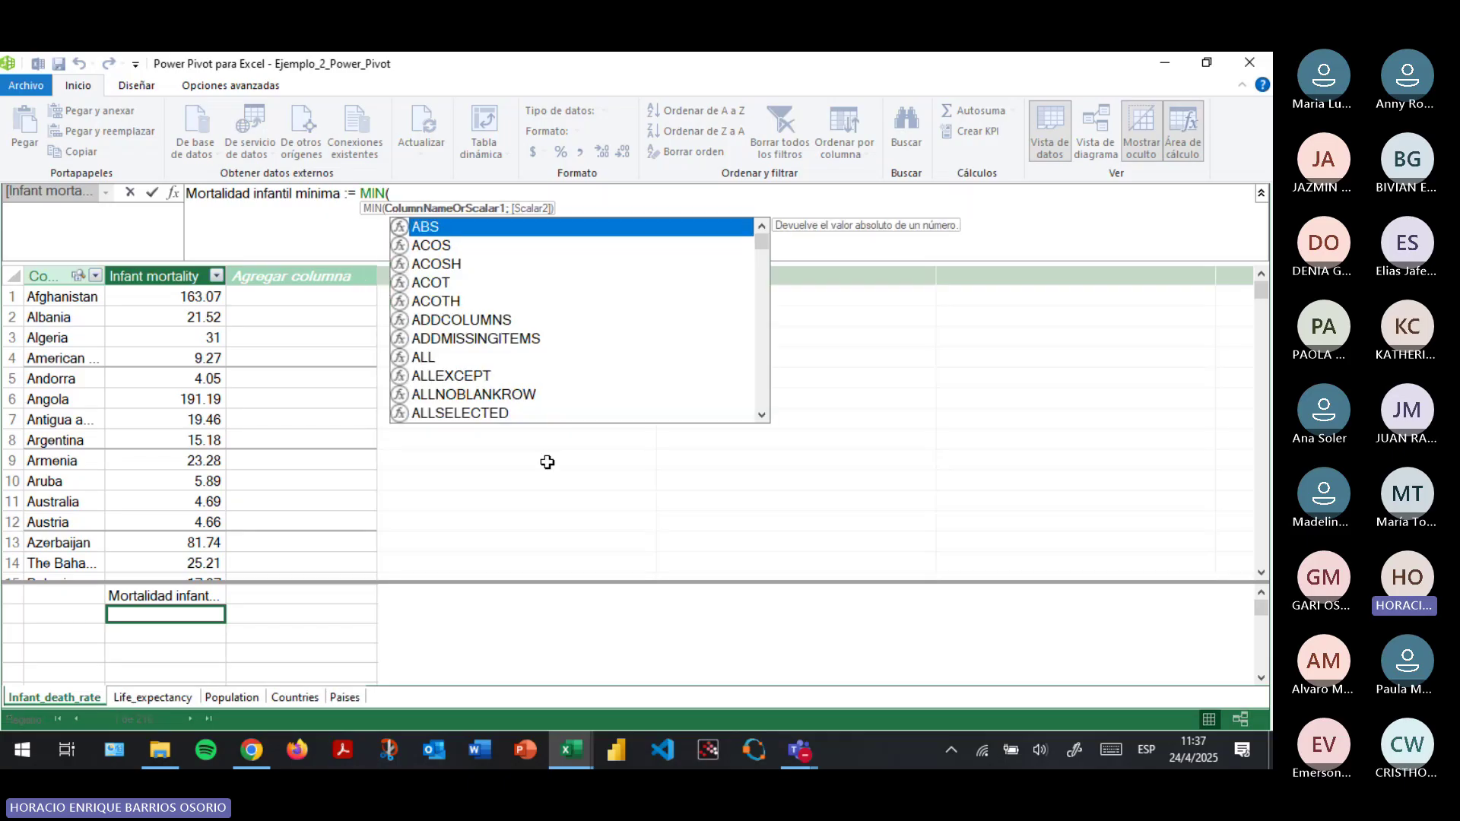
type("[Infant mortality]")
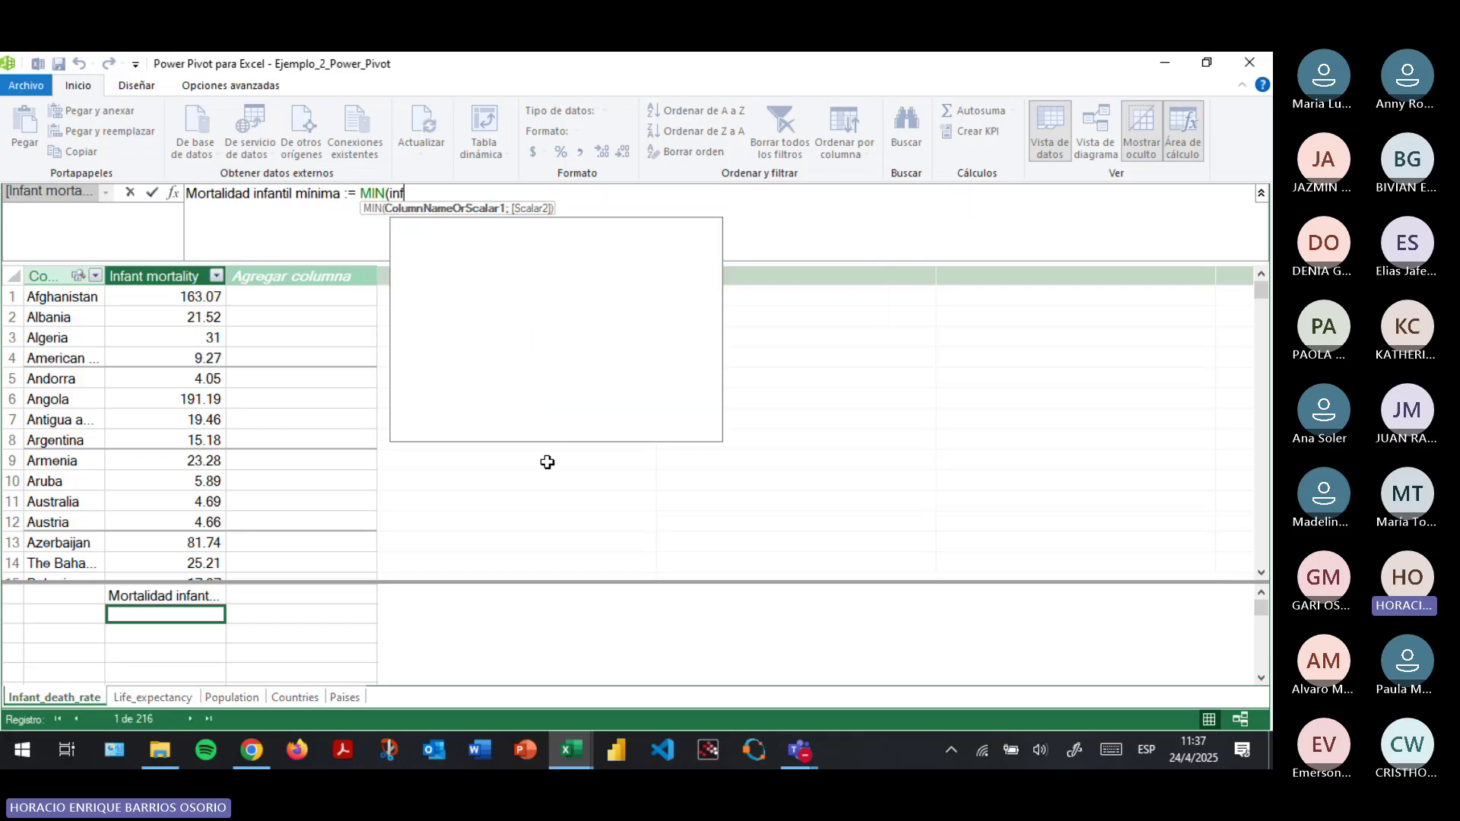
type(")")
key("Return")
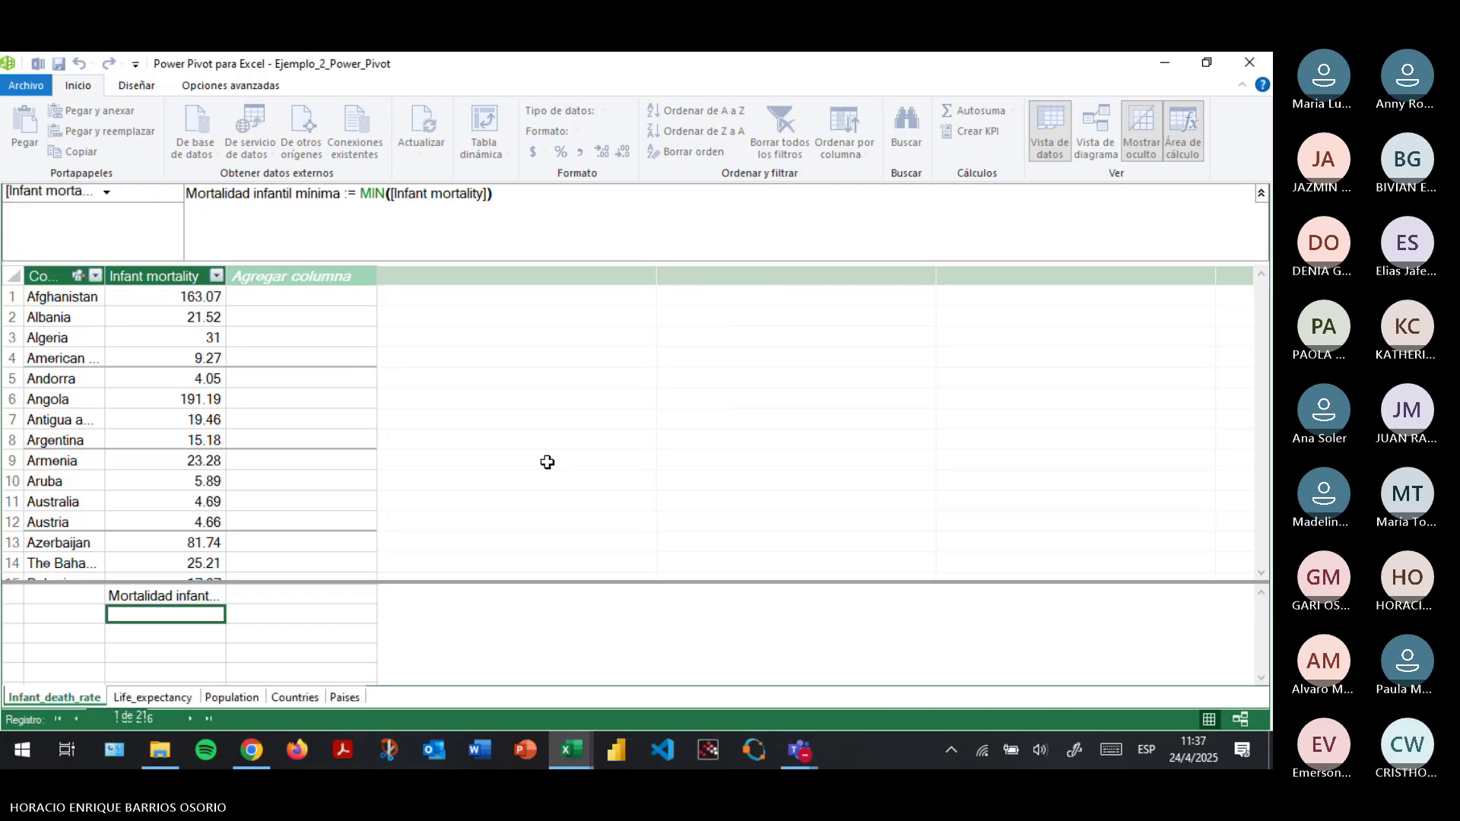
In the next free cell, create the measure Mortalidad infantil máxima := MAX([Infant mortality]).
key("Down")
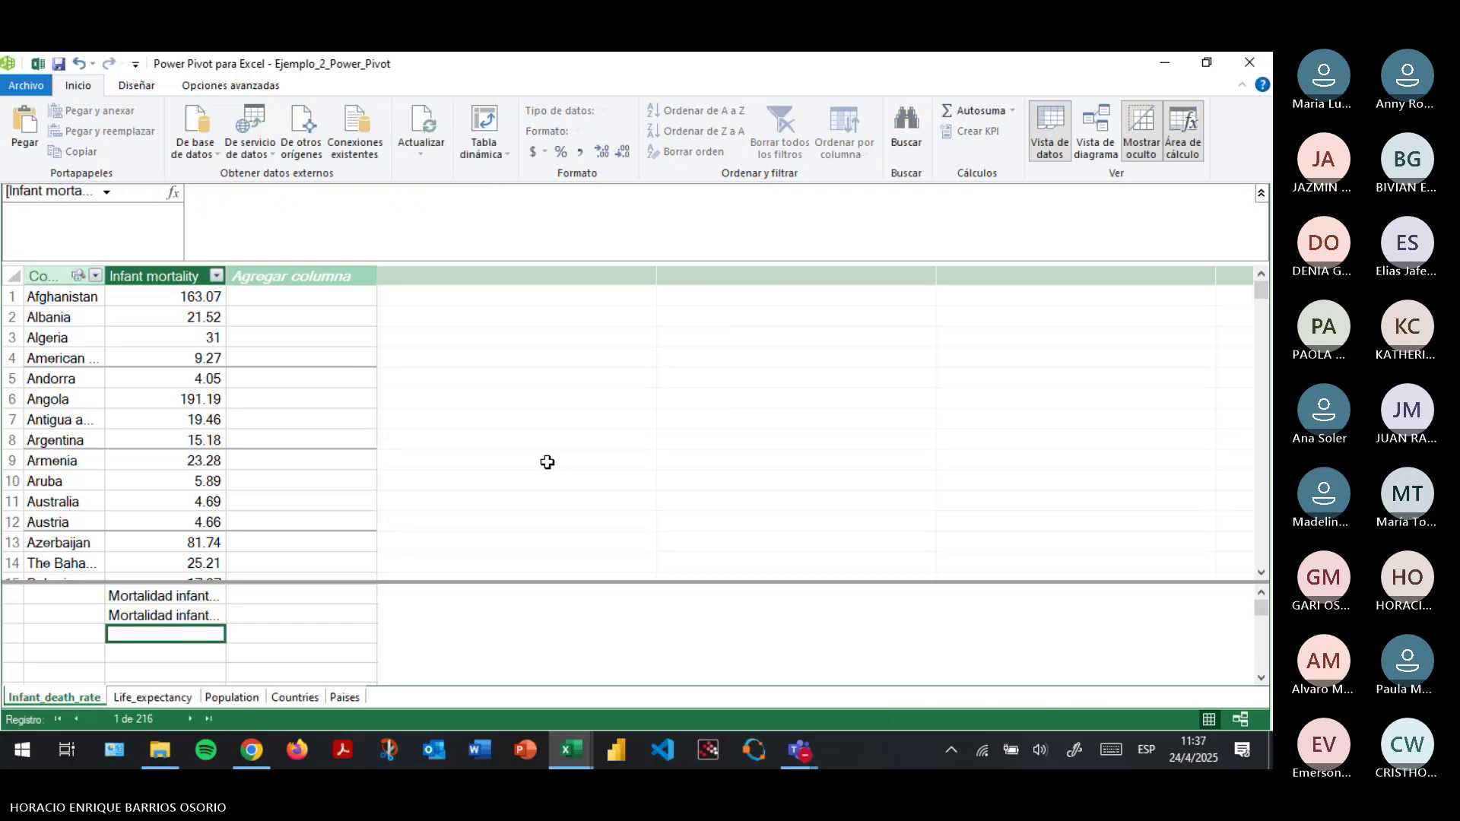
type("Mortalidad infant")
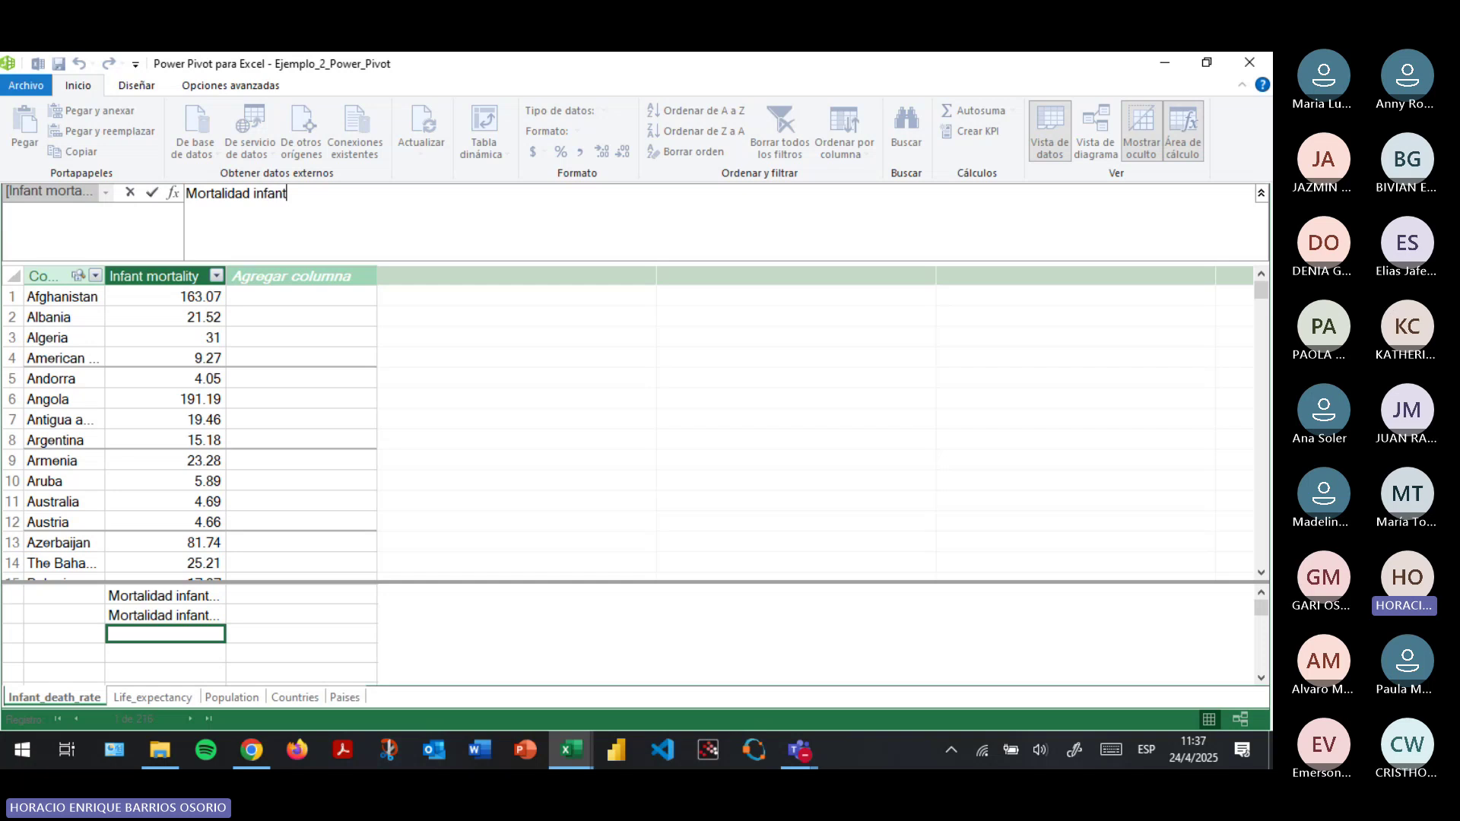
type("il máxima := ")
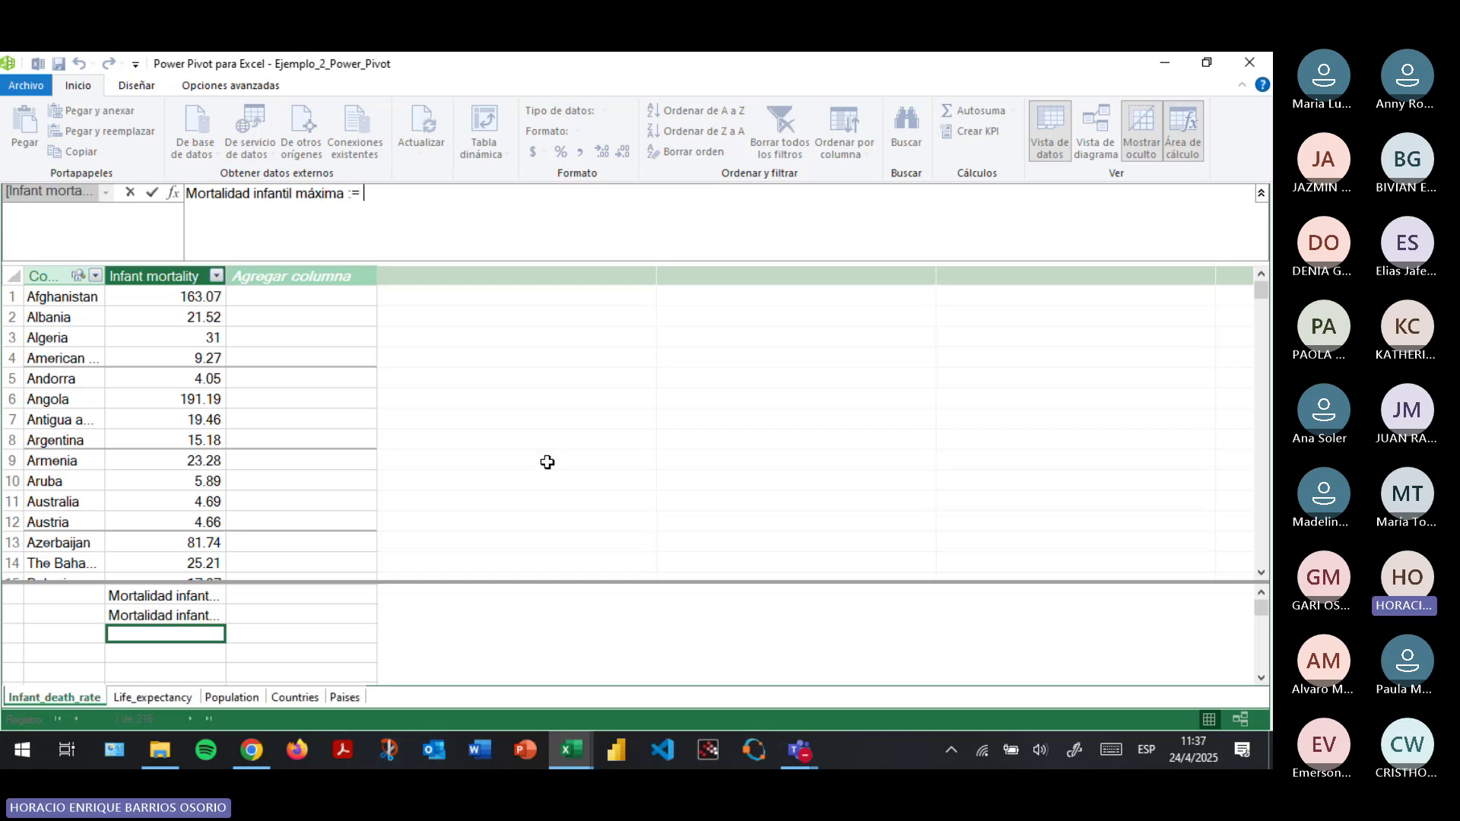
type("max")
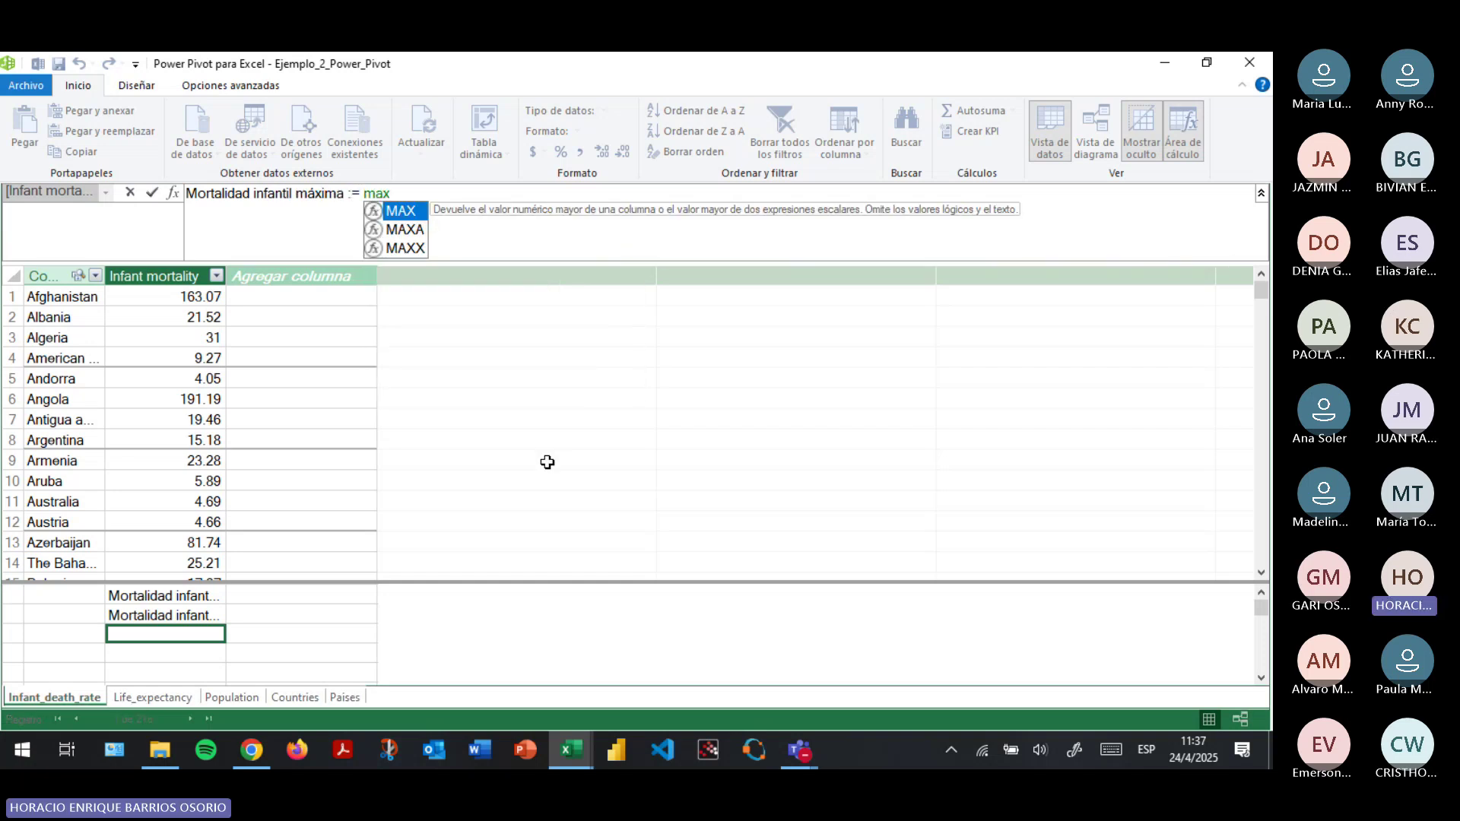
key("Tab")
type("[")
key("Tab")
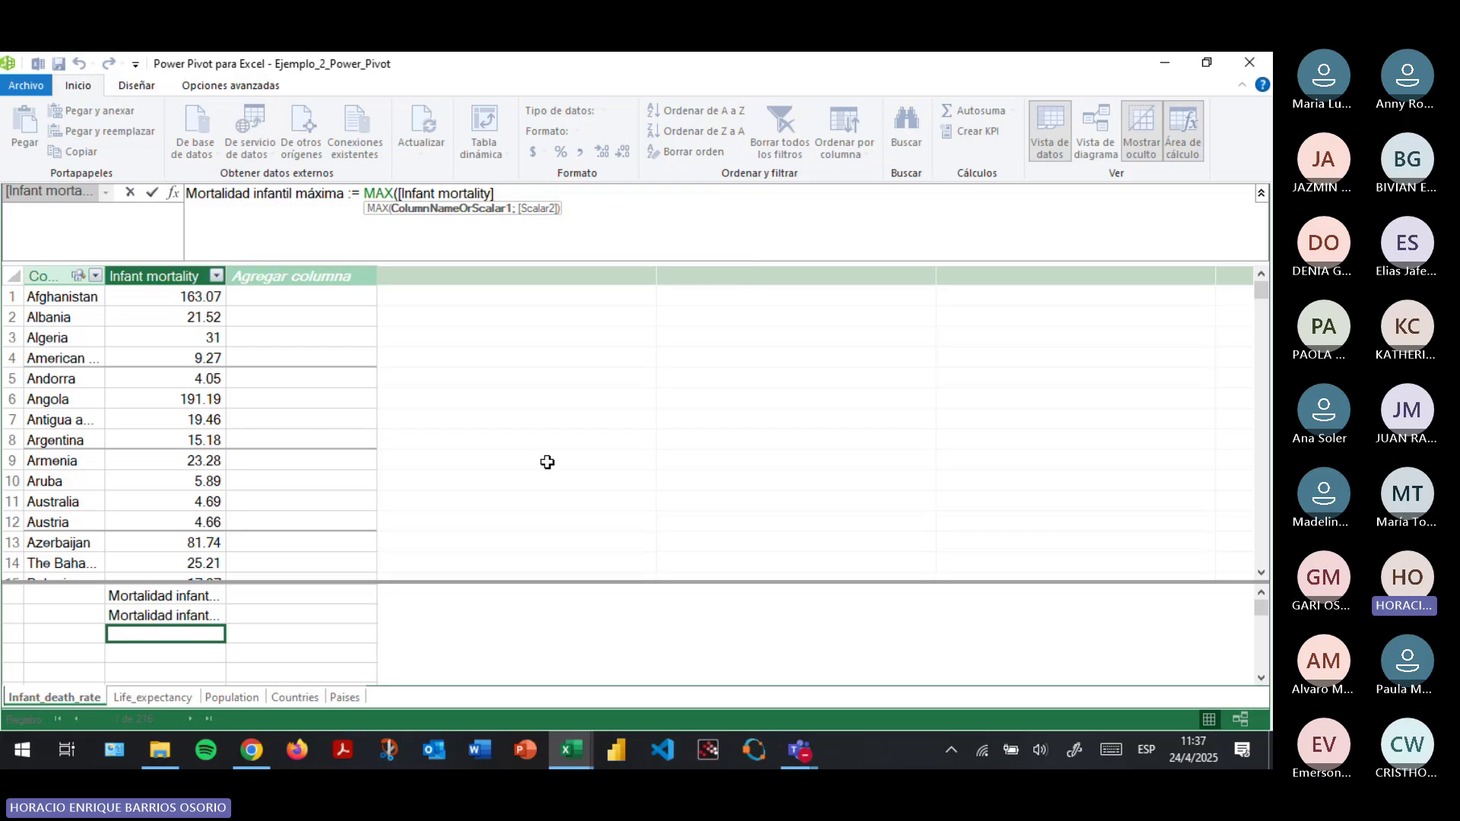
type(")")
key("Return")
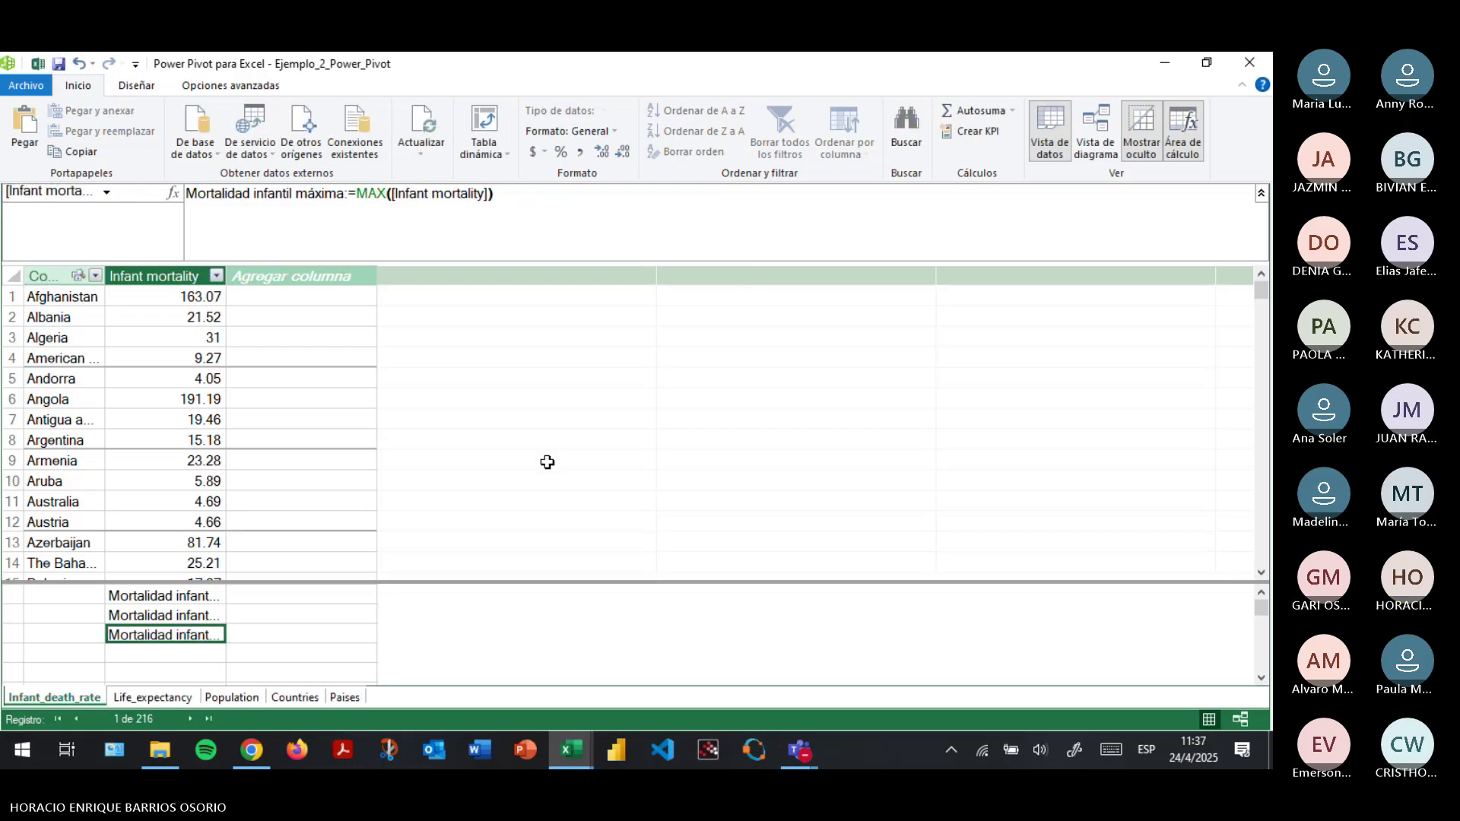
In the next free cell, begin the measure País con menor mortalidad infantil := LOOKUPVALUE( and look up the country columns for its result argument.
key("Down")
type("País ")
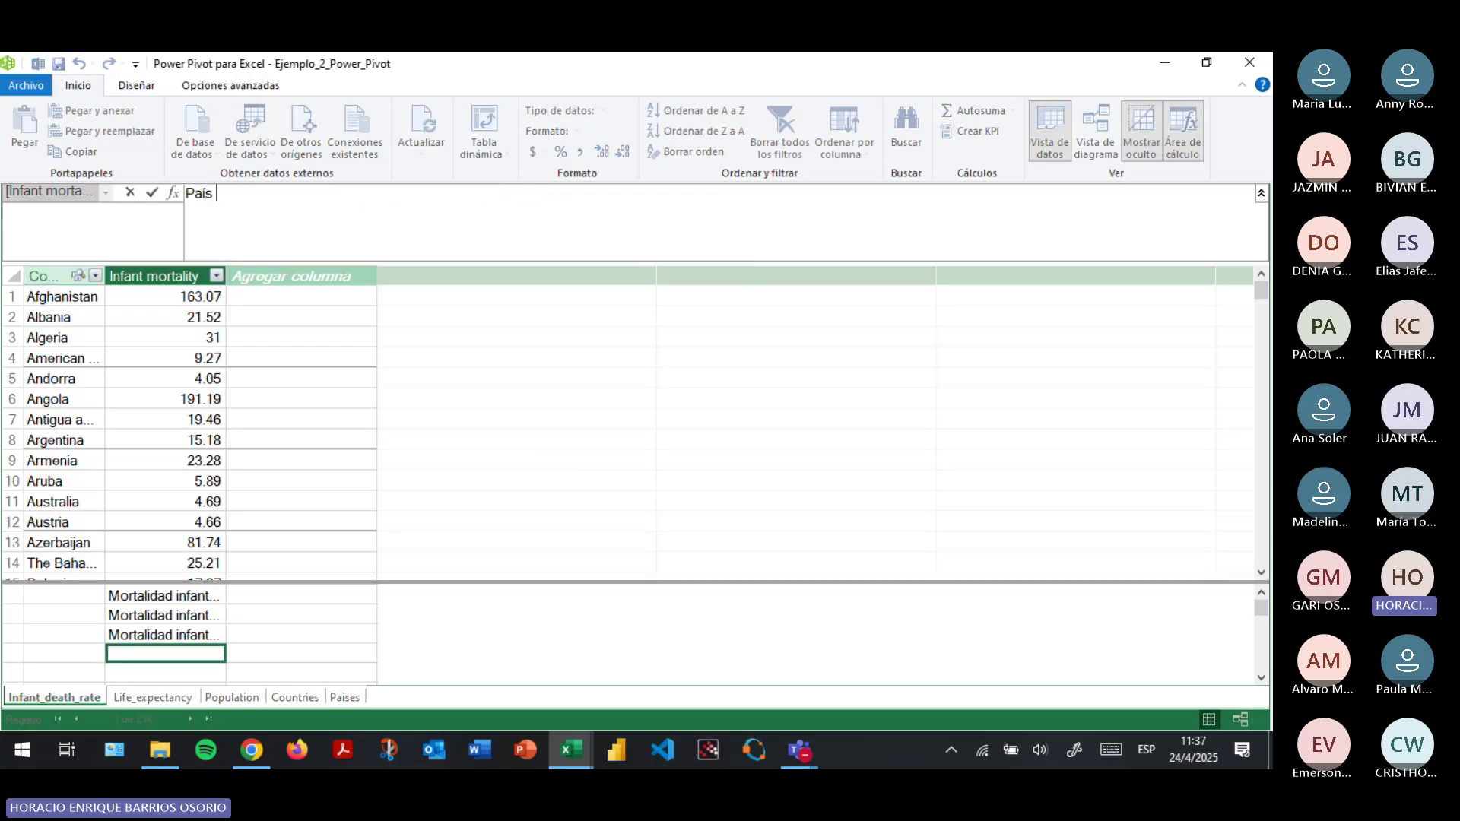
type("con menor mortalidad infantil")
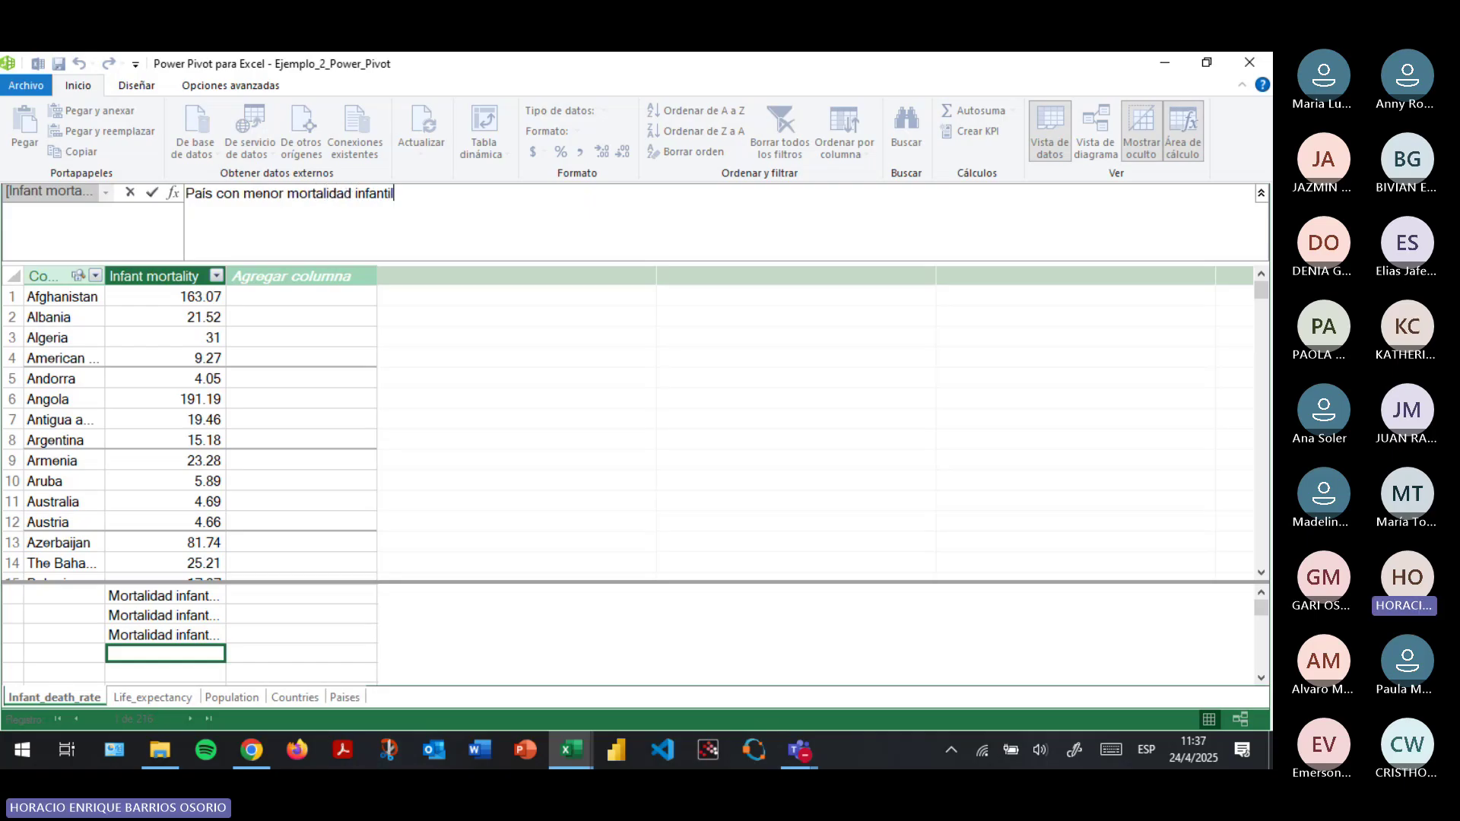
type(" := ")
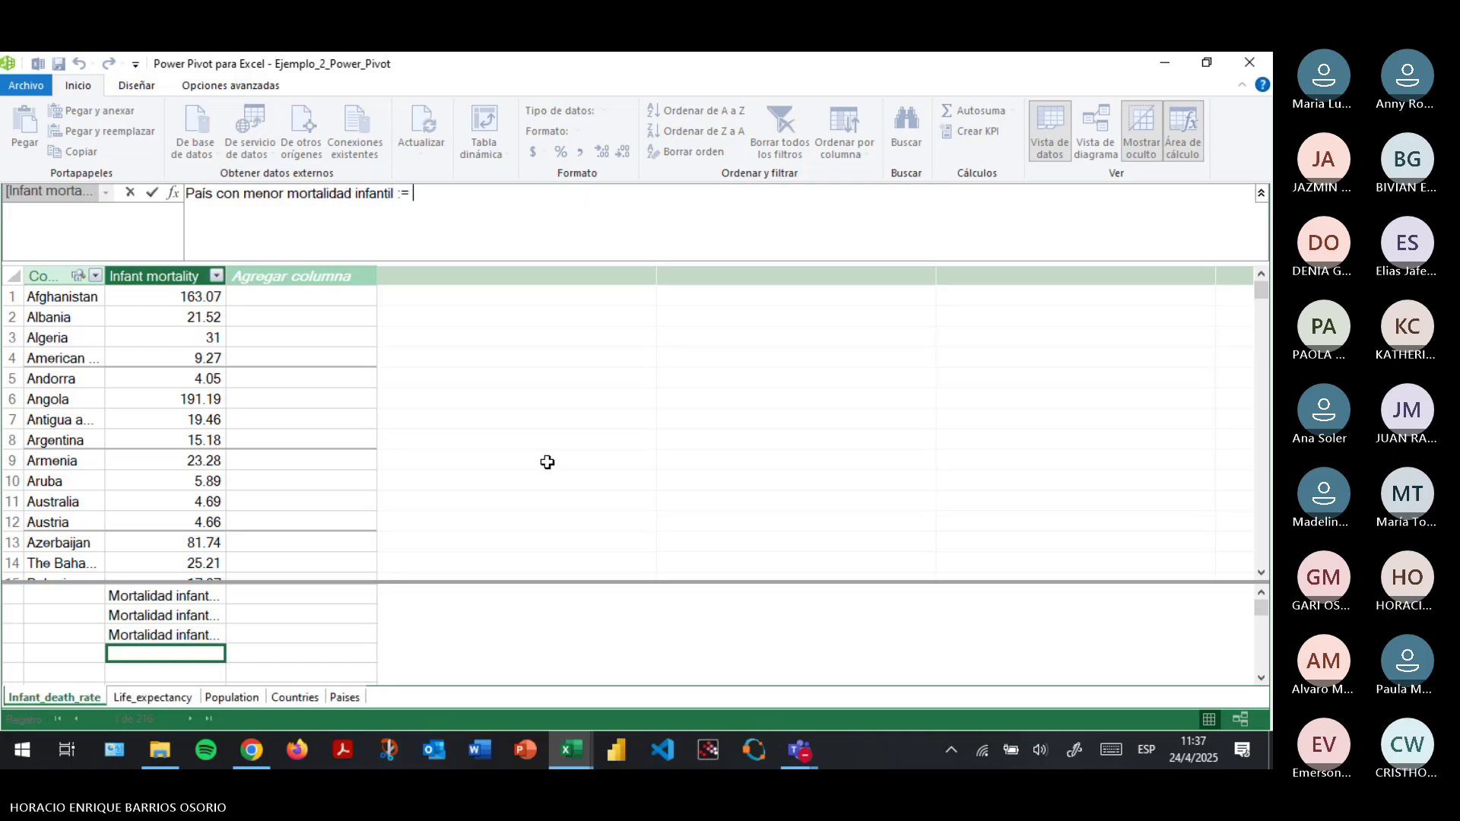
type("lo")
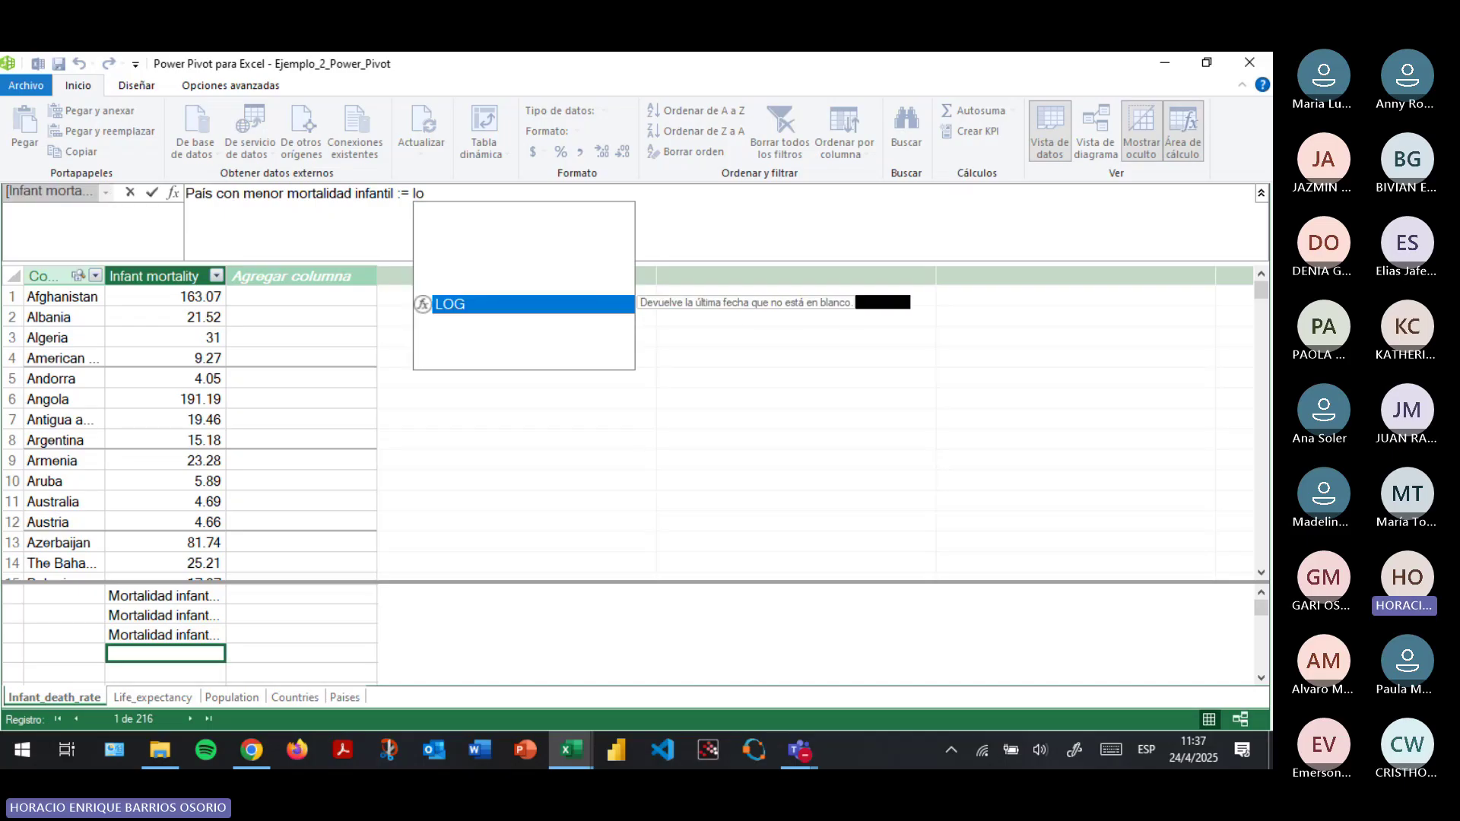
type("ok")
key("Tab")
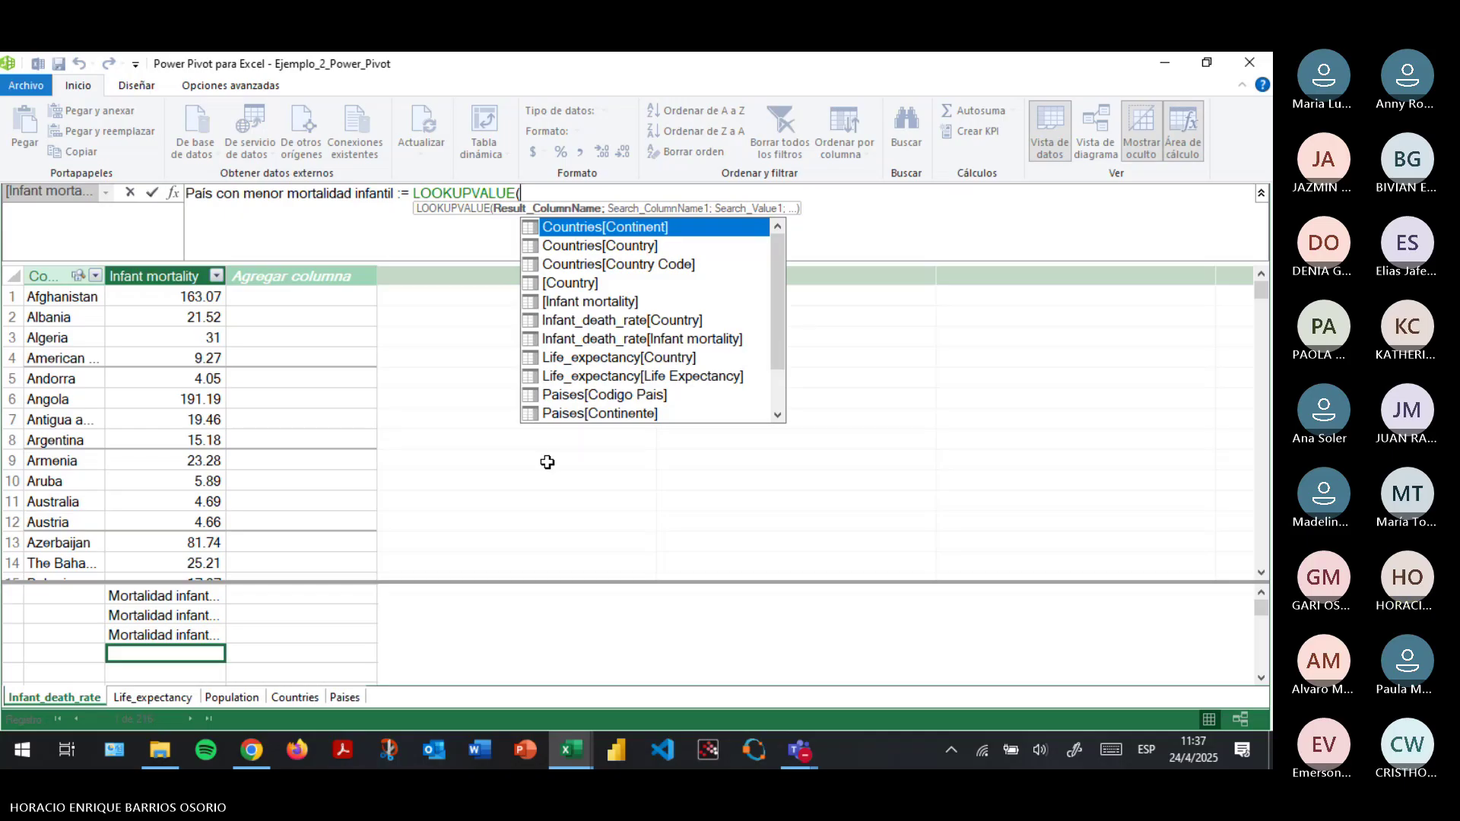
type("coun")
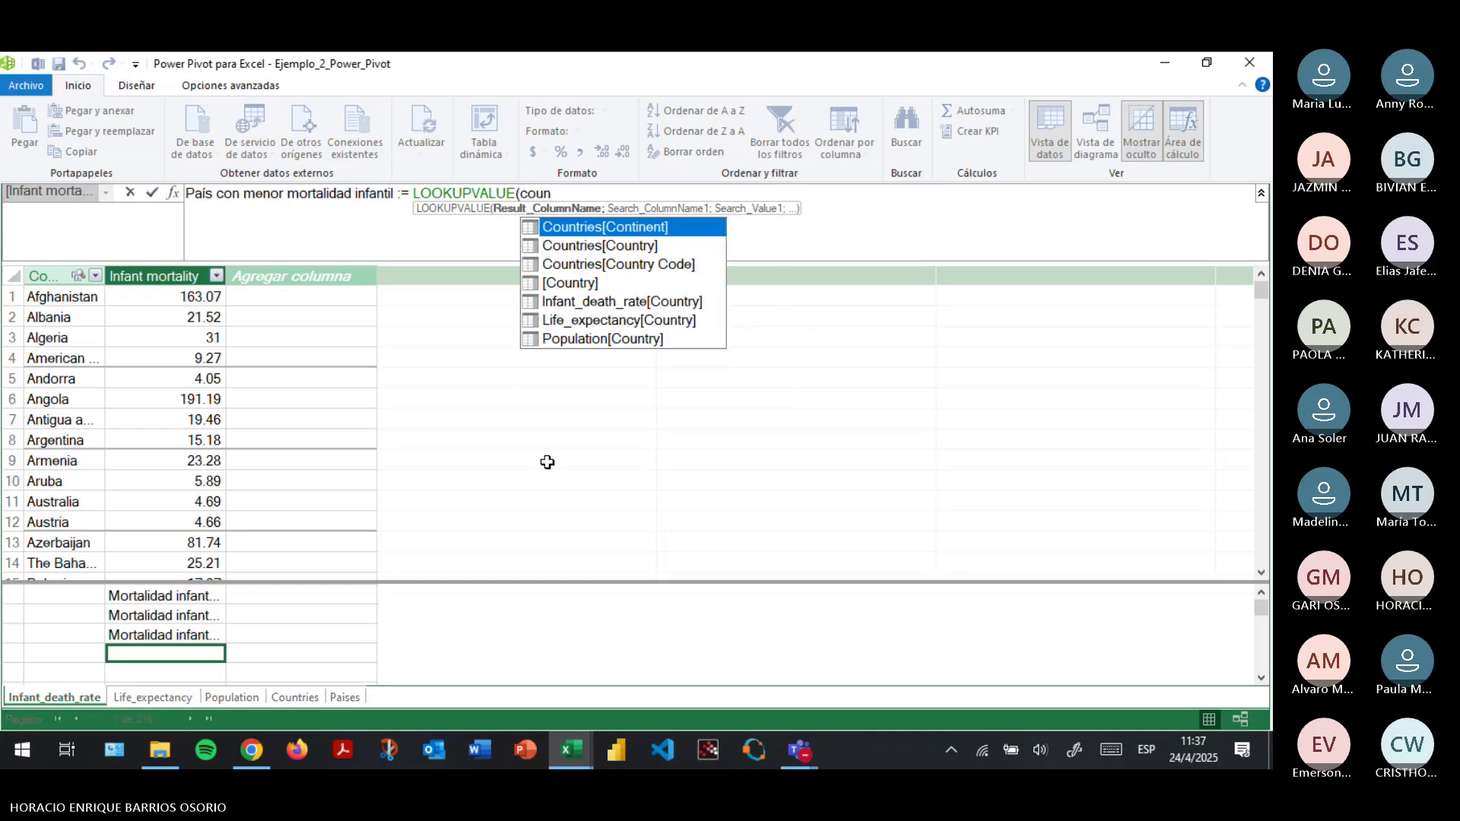
key("Down")
key("Tab")
type(";")
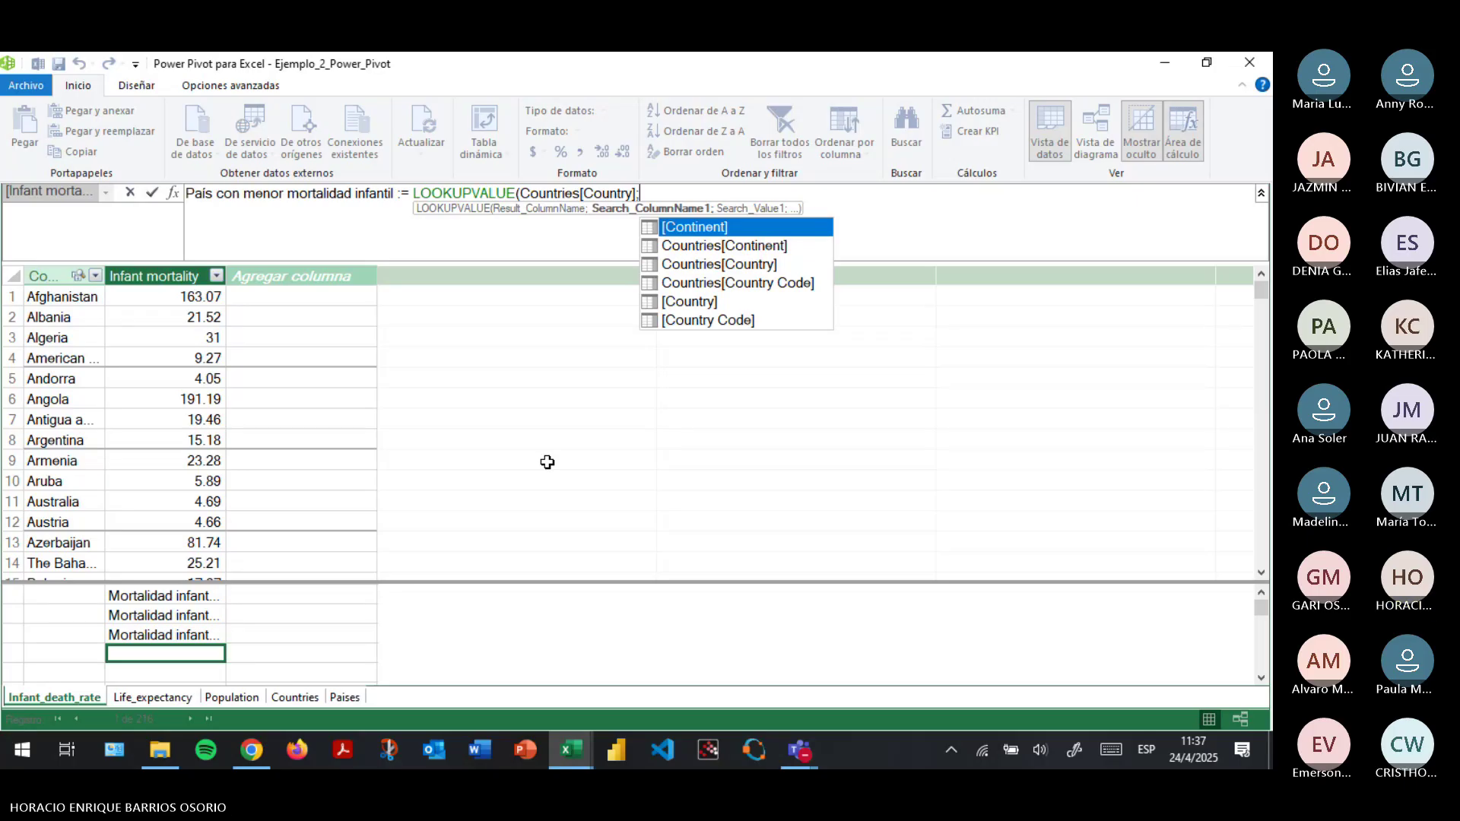
type("inf")
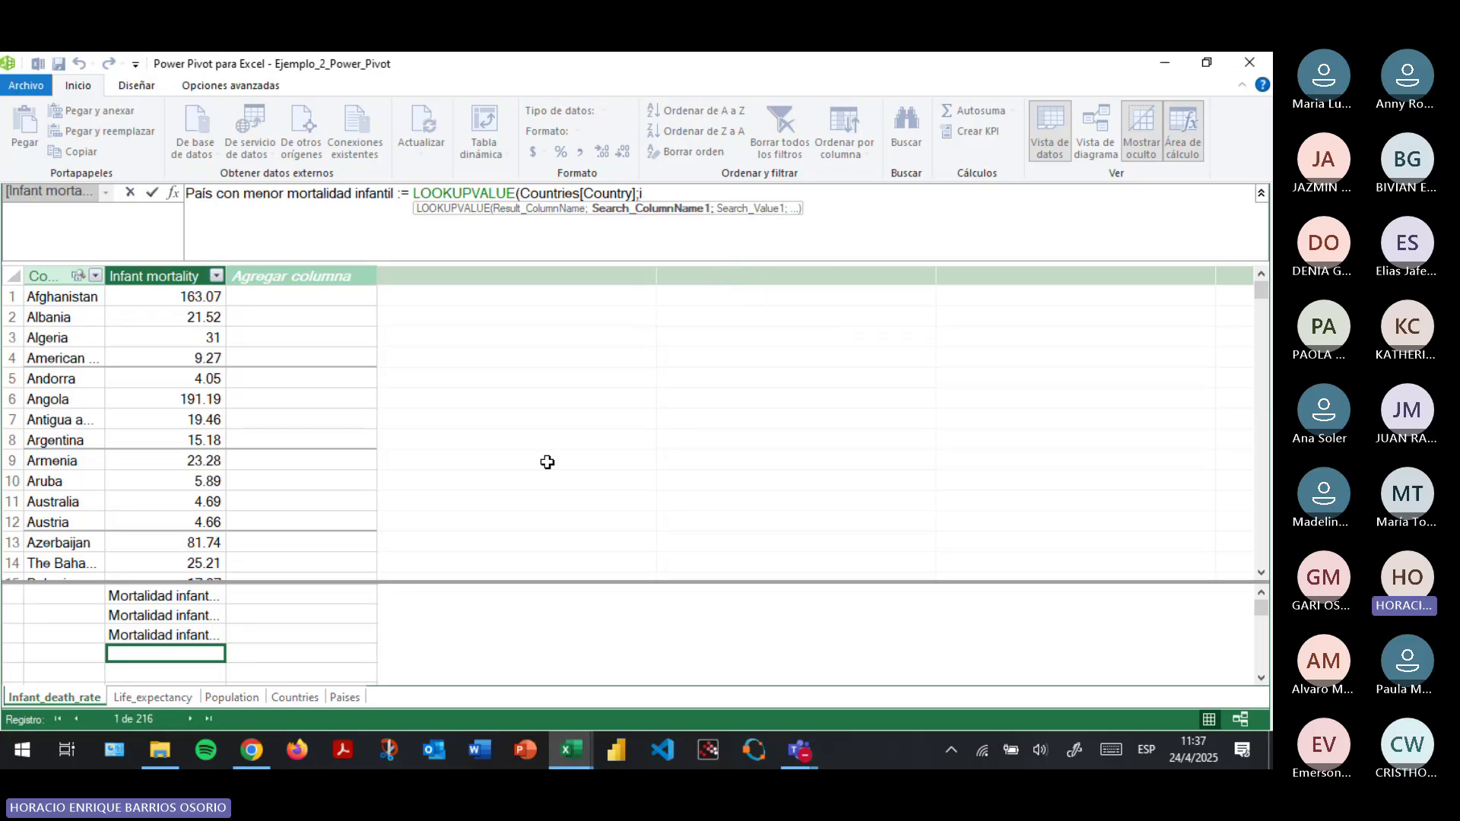
key("BackSpace")
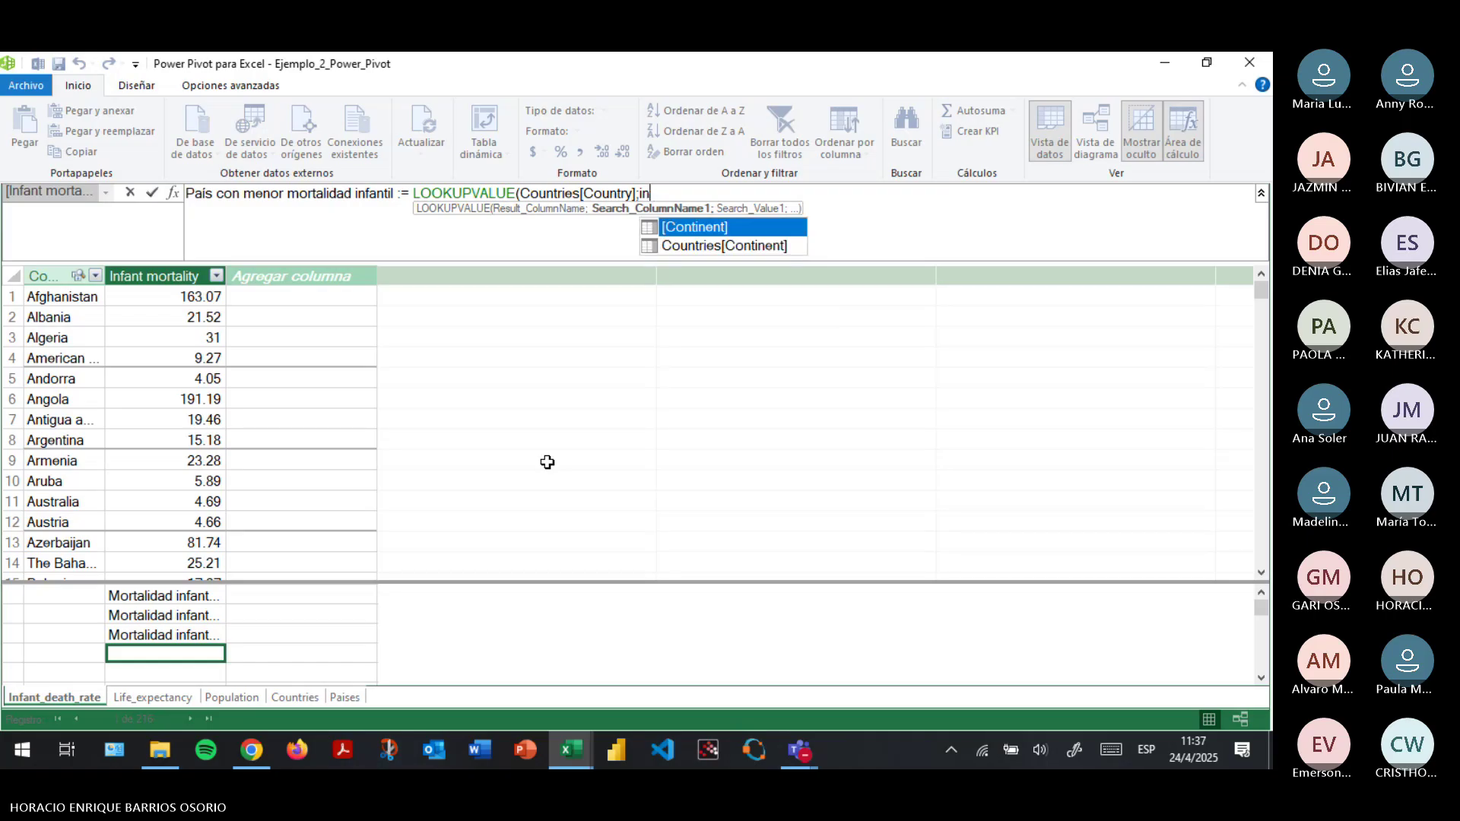
key("BackSpace")
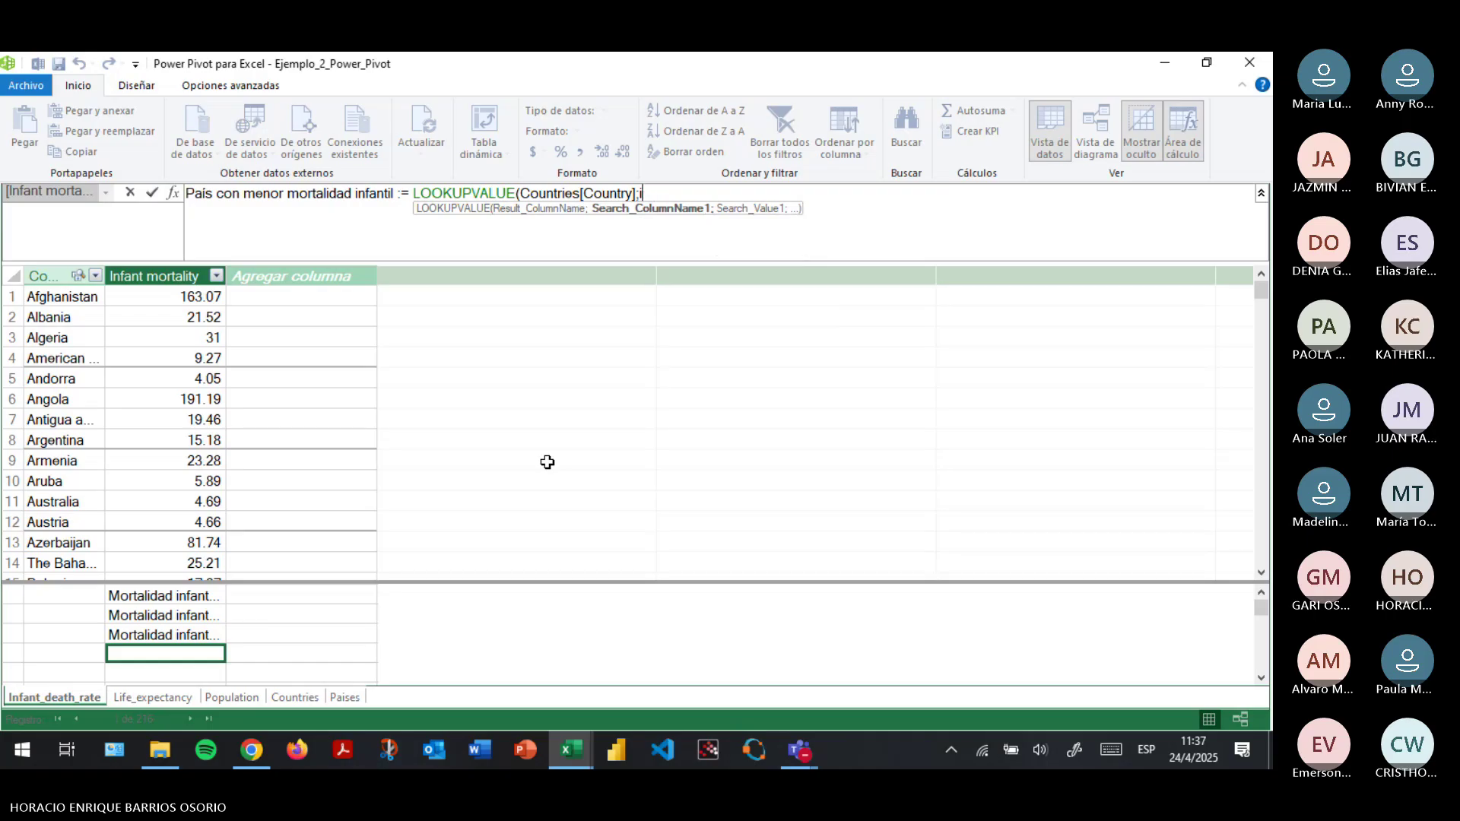
key("BackSpace")
key("BackSpace")
key("BackSpace")
key("BackSpace")
key("BackSpace")
key("BackSpace")
key("BackSpace")
key("BackSpace")
key("BackSpace")
key("BackSpace")
key("BackSpace")
key("BackSpace")
key("BackSpace")
key("BackSpace")
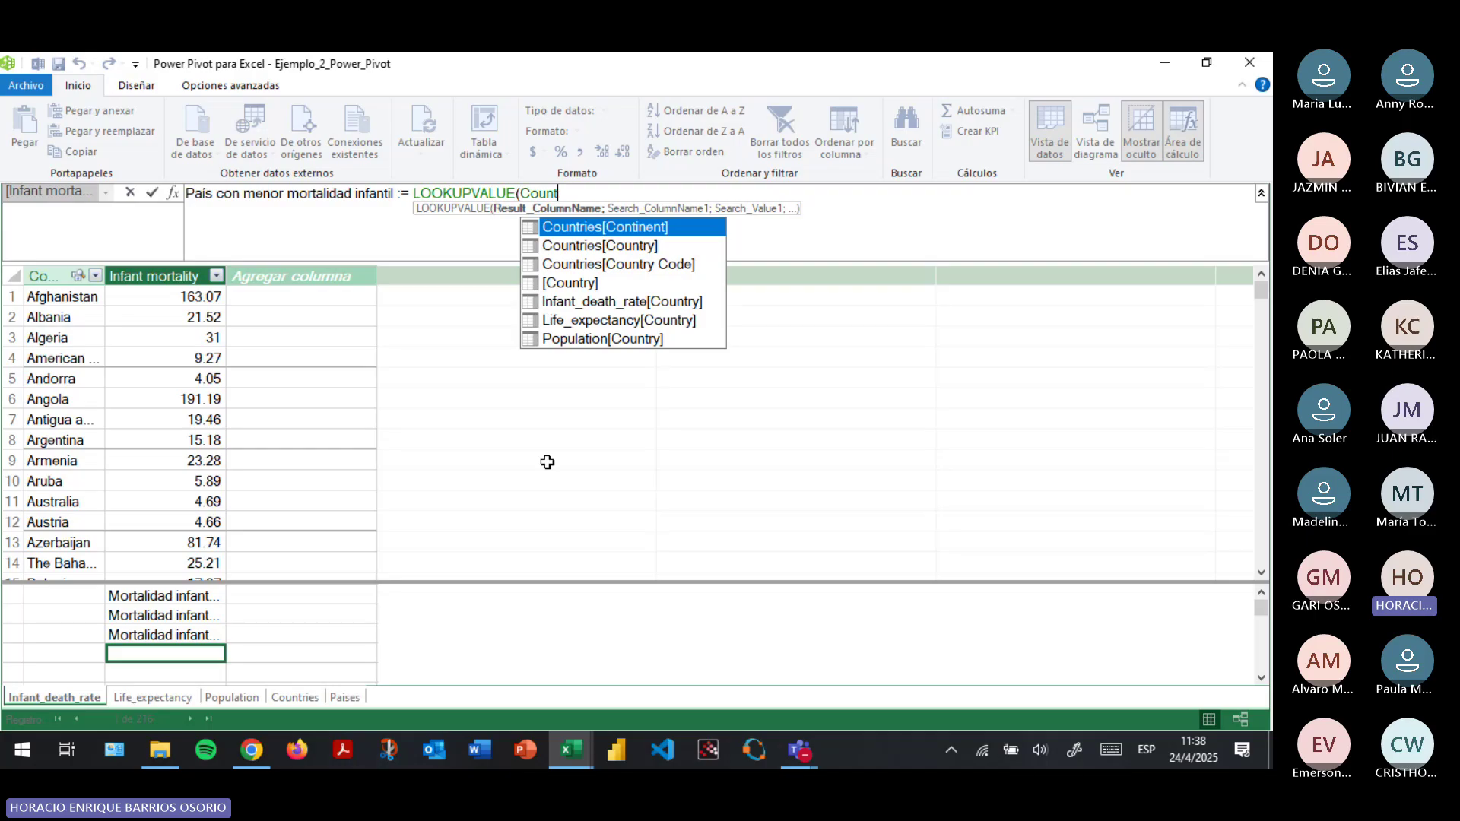
In the lowest-mortality LOOKUPVALUE formula, use [Country] as the result column and Infant_death_rate[Infant mortality] as the search column.
key("Down")
key("Down")
key("Down")
key("Tab")
type(";inf")
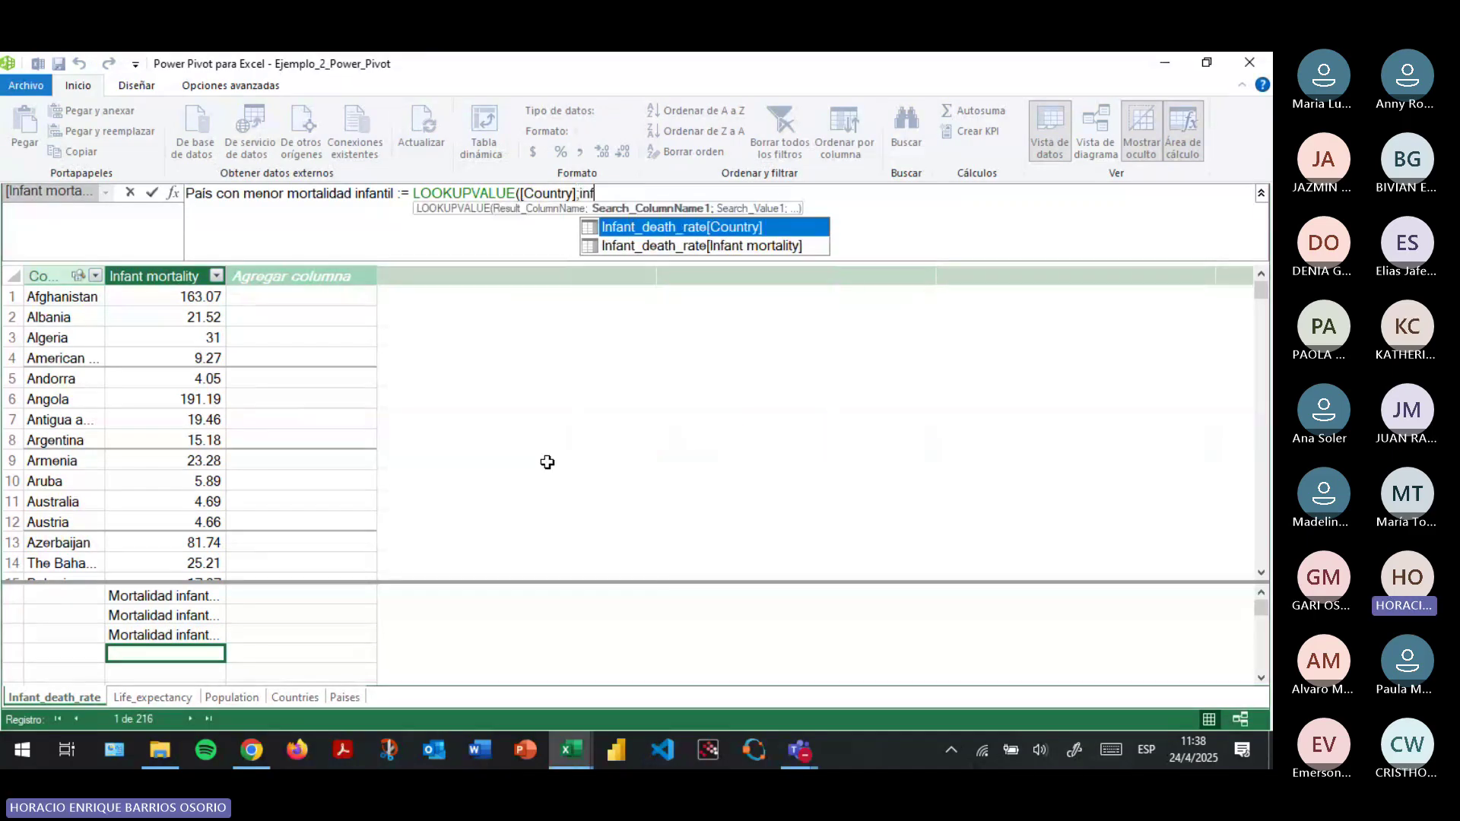
key("Down")
key("Tab")
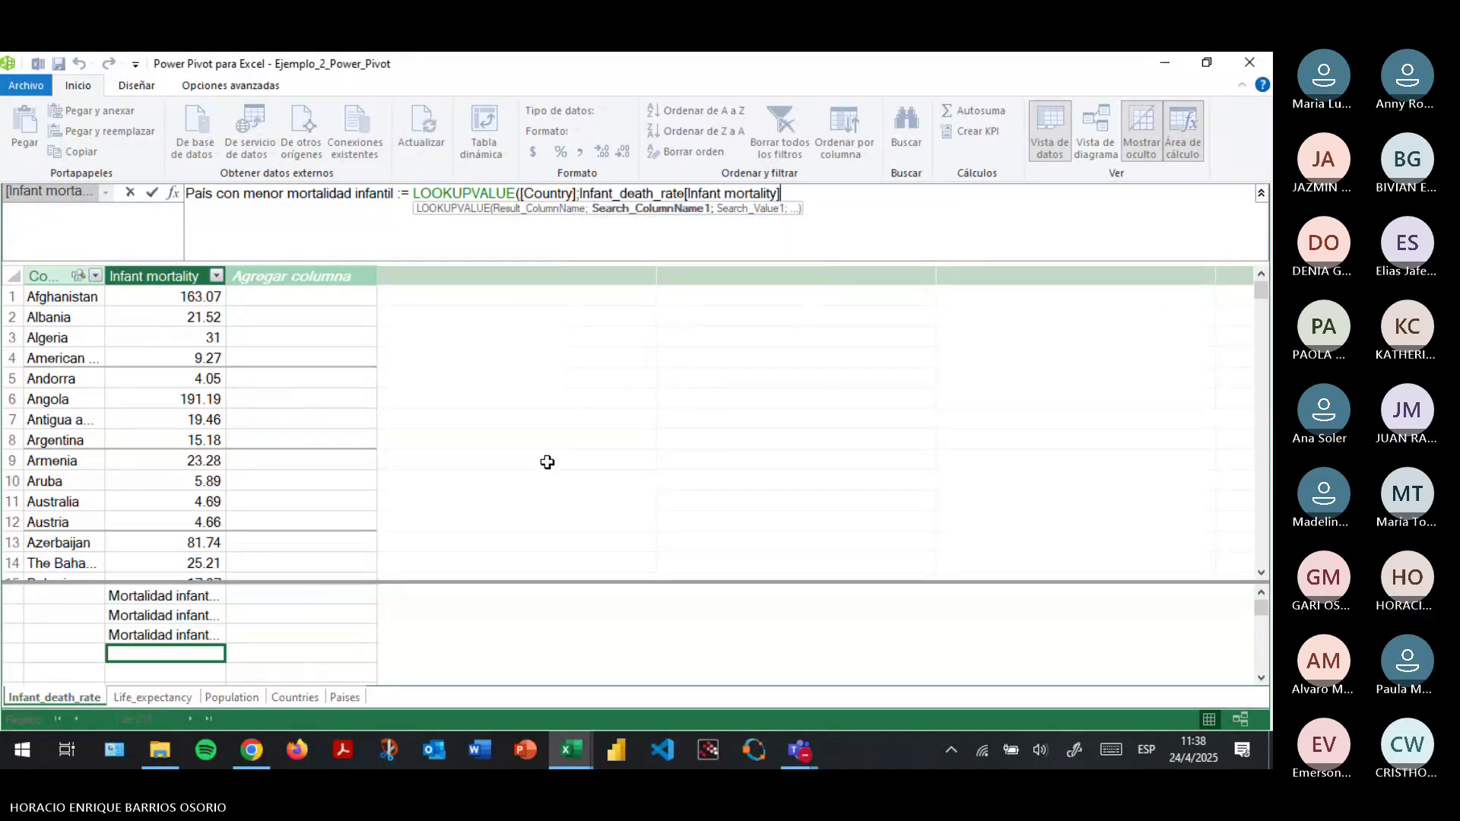
Complete the formula with [Mortalidad infantil mínima] as the search value and enter the measure.
type(";")
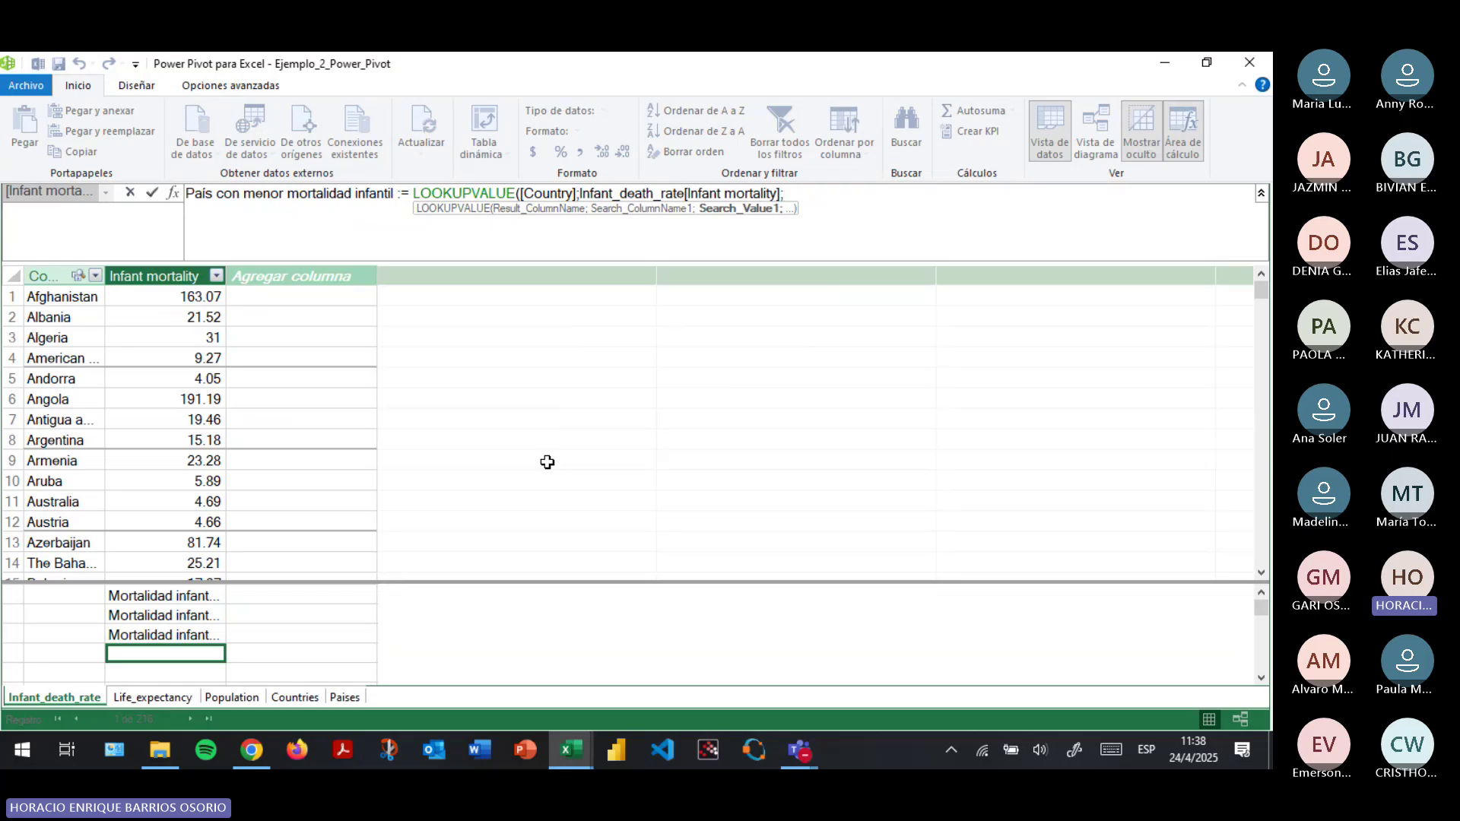
type("mor")
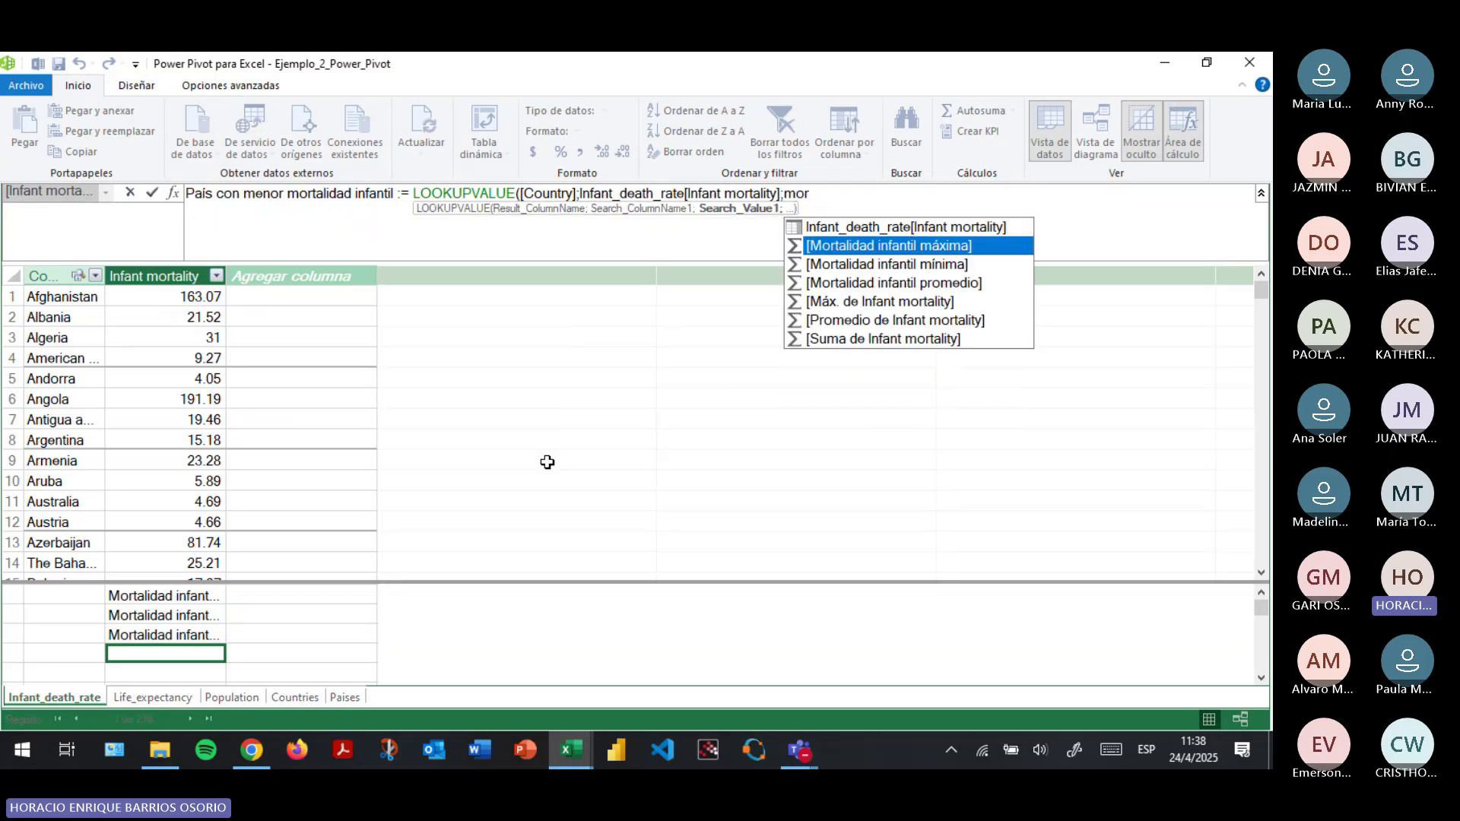
key("Down")
key("Tab")
type(")")
key("Return")
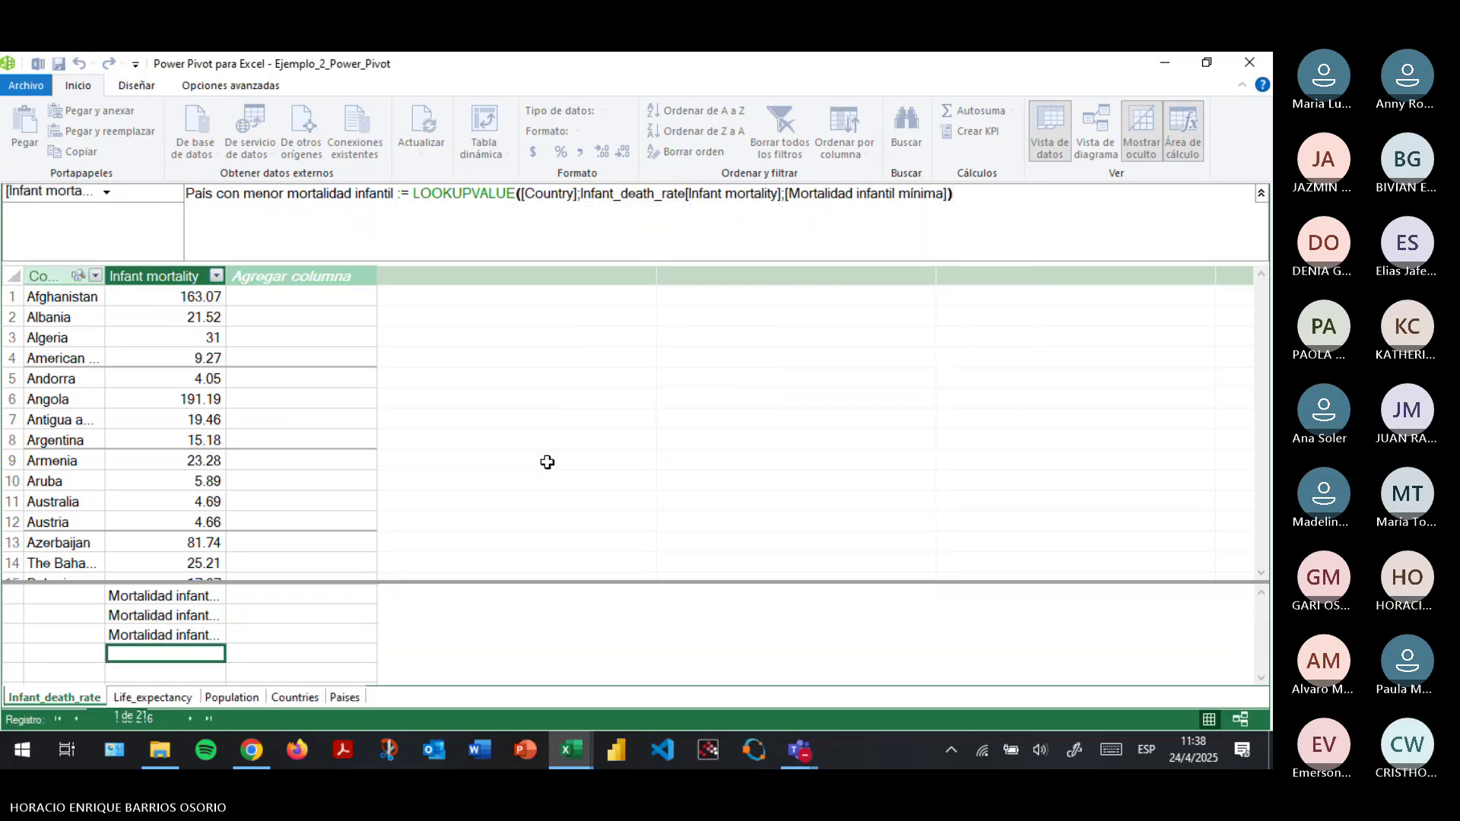
In the next free cell, begin the measure País con mayor mortalidad infantil := LOOKUPVALUE(.
key("Down")
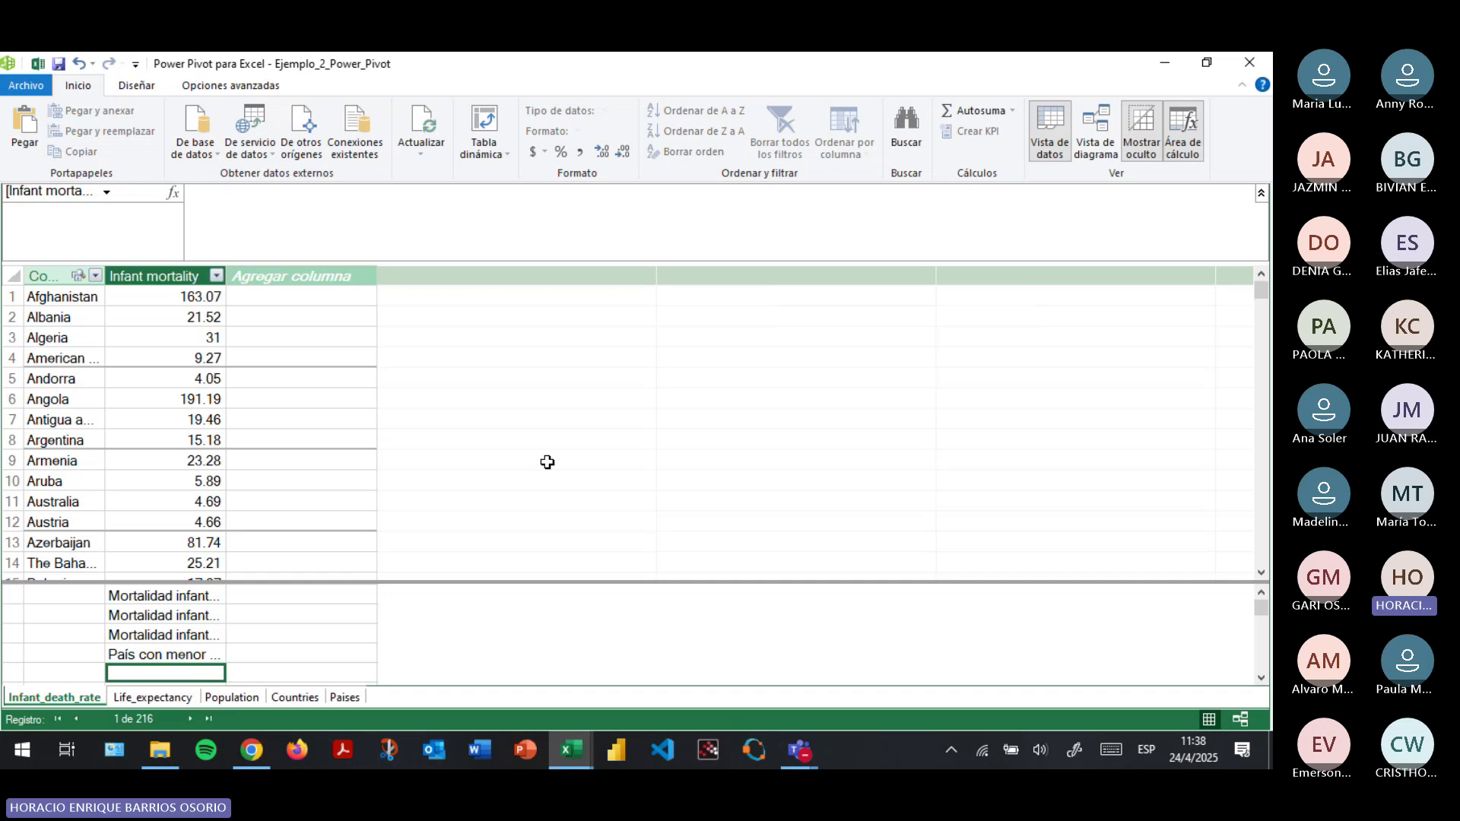
type("País con mayo")
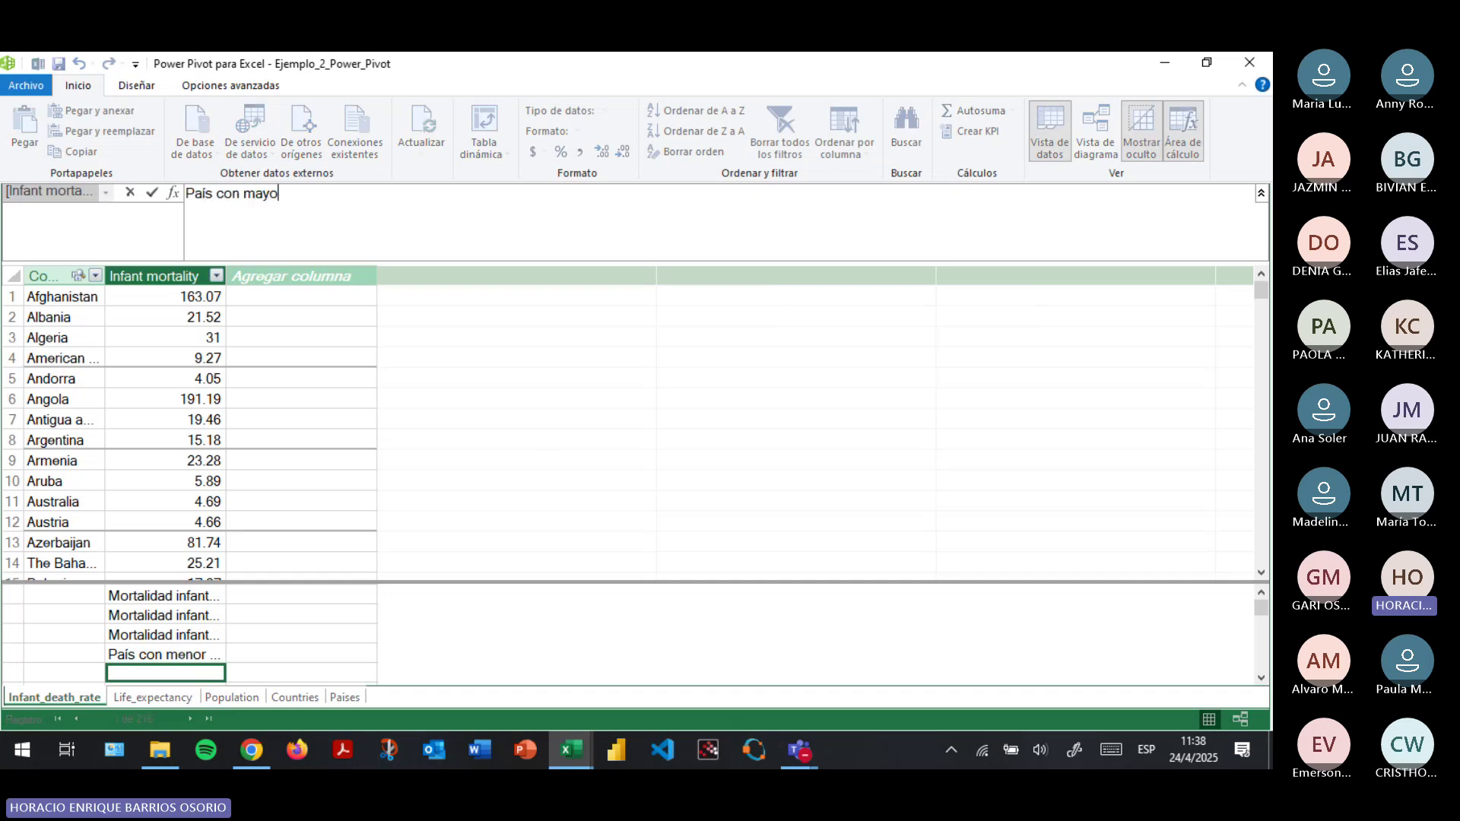
type("r mortalidad infantil := ")
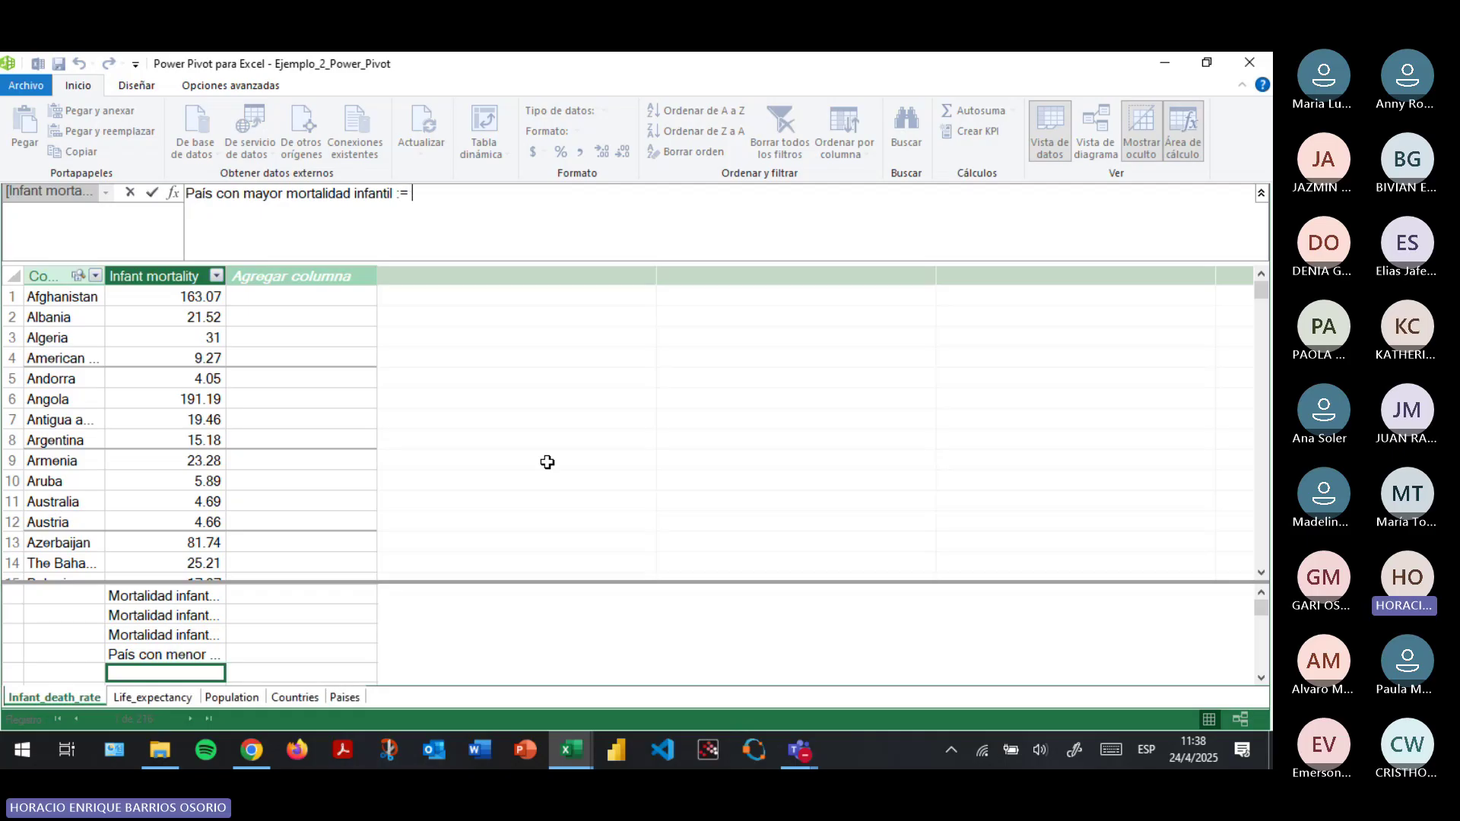
type("look")
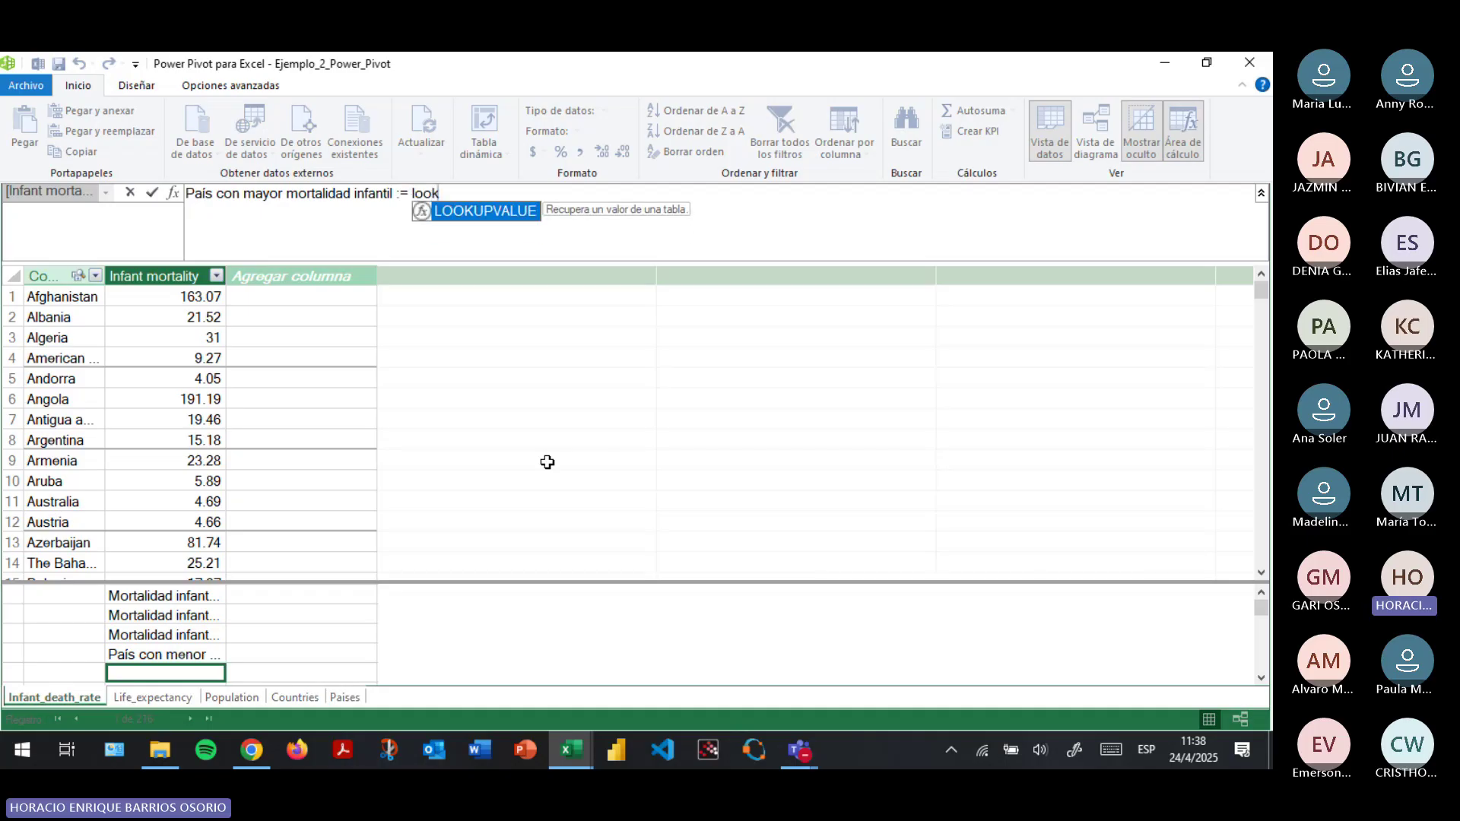
key("Tab")
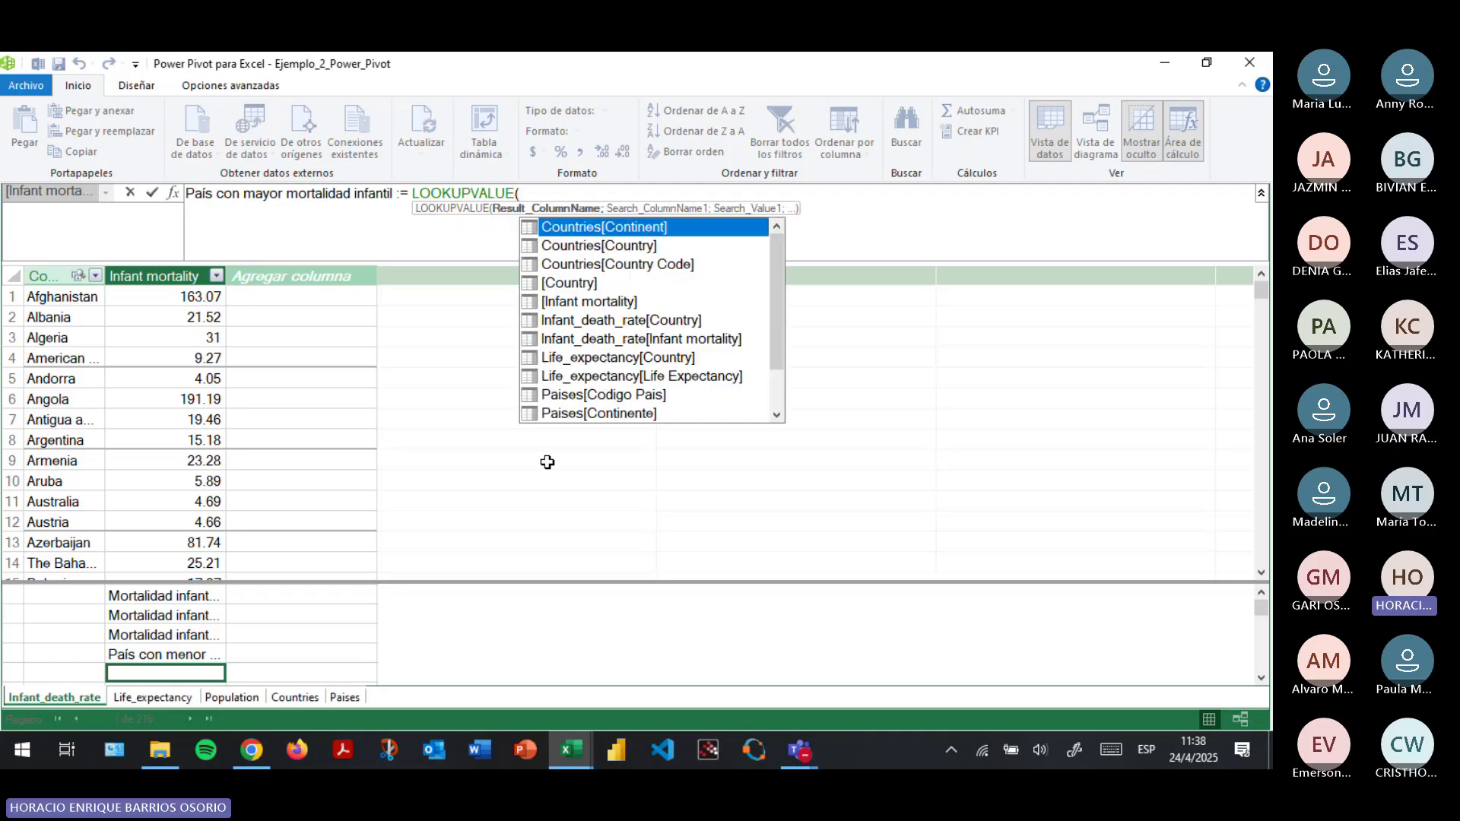
Give the highest-mortality formula [Country] as its result column and Infant_death_rate[Infant mortality] as its search column.
type("cou")
key("Down")
key("Down")
key("Down")
key("Tab")
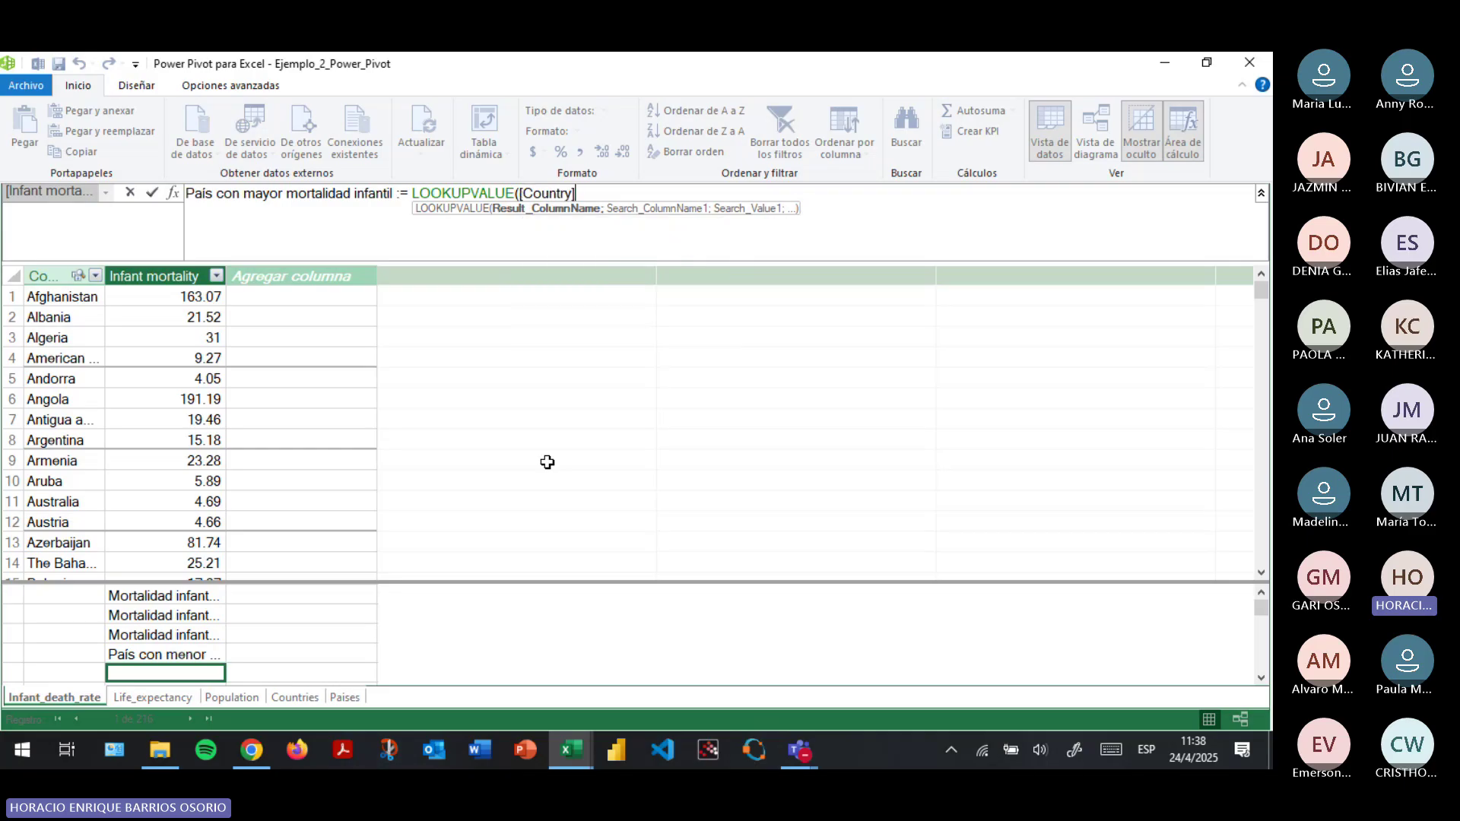
type(";")
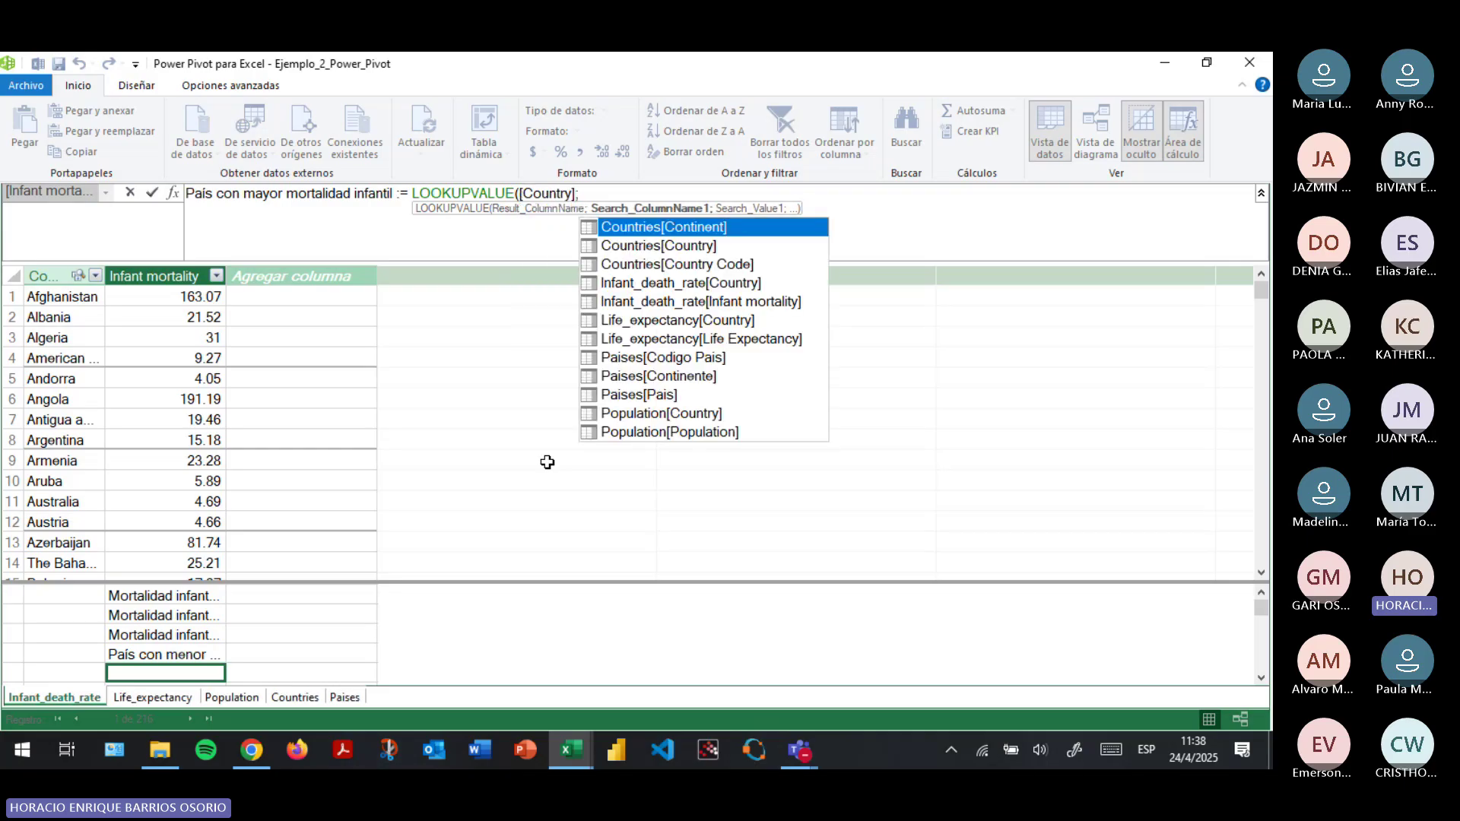
type("infa")
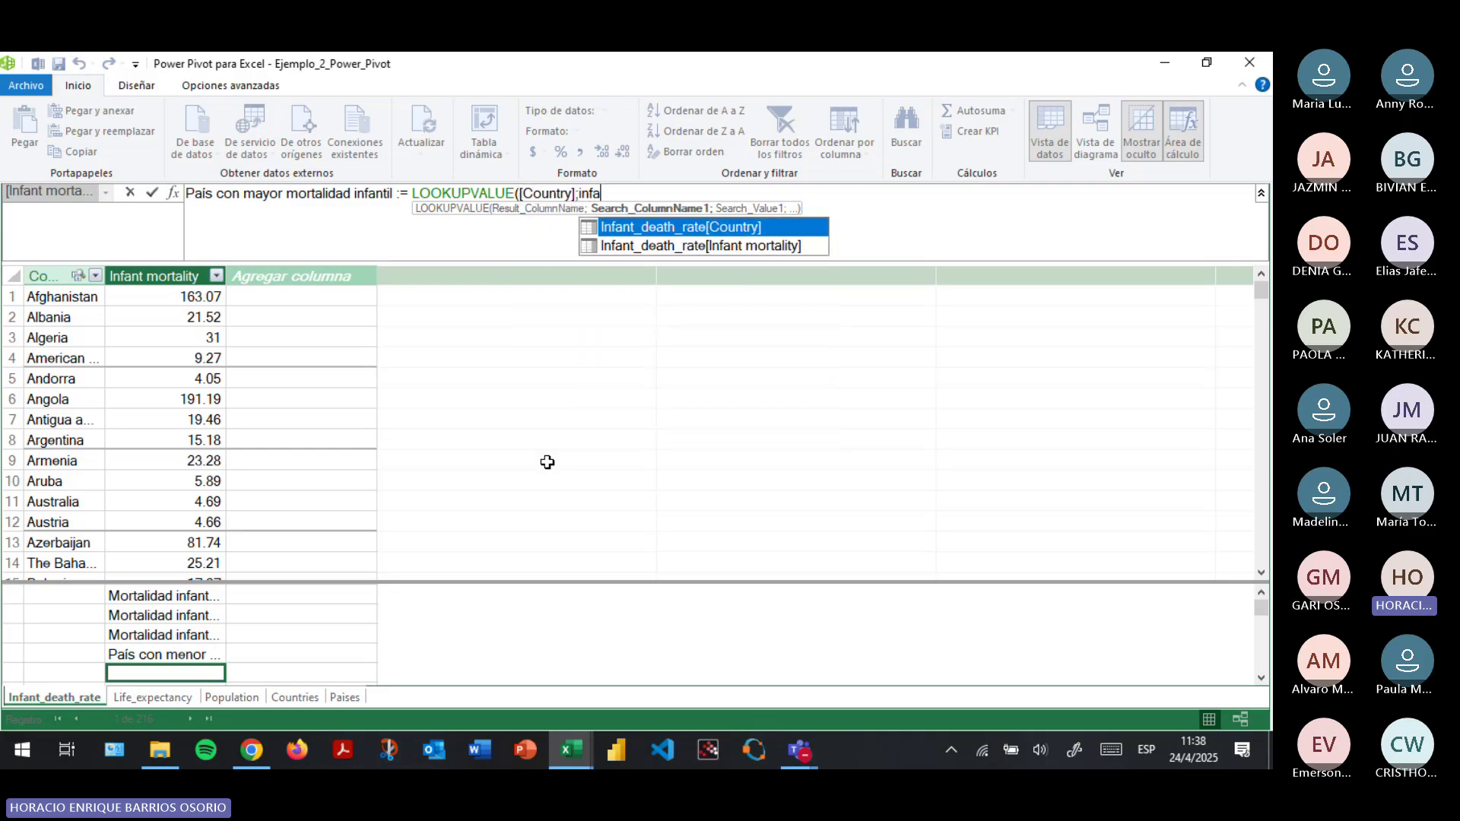
key("Down")
key("Tab")
Use [Mortalidad infantil máxima] as the search value, close the formula and enter the measure.
type(";")
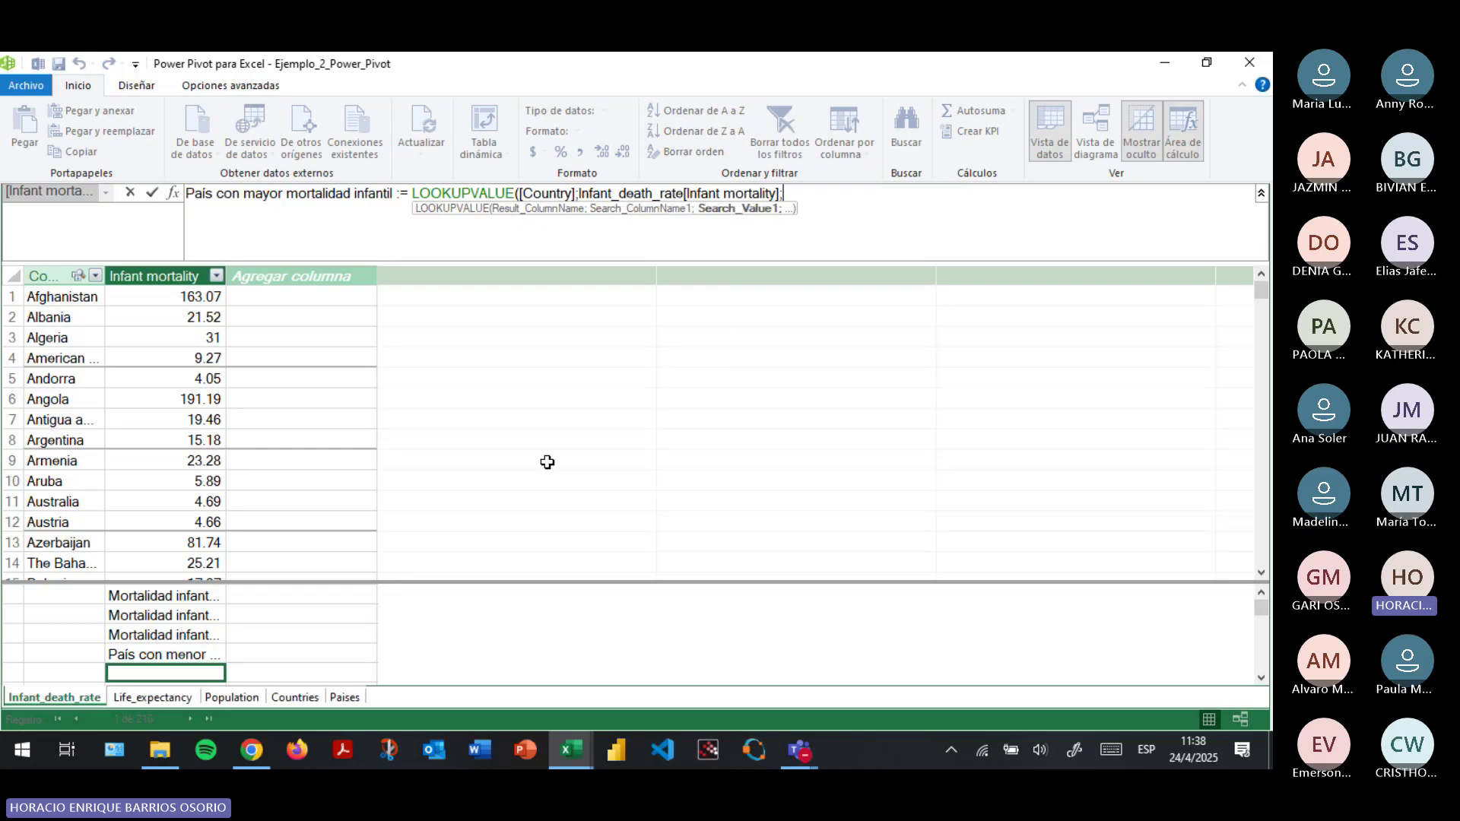
type("mor")
key("Down")
key("Down")
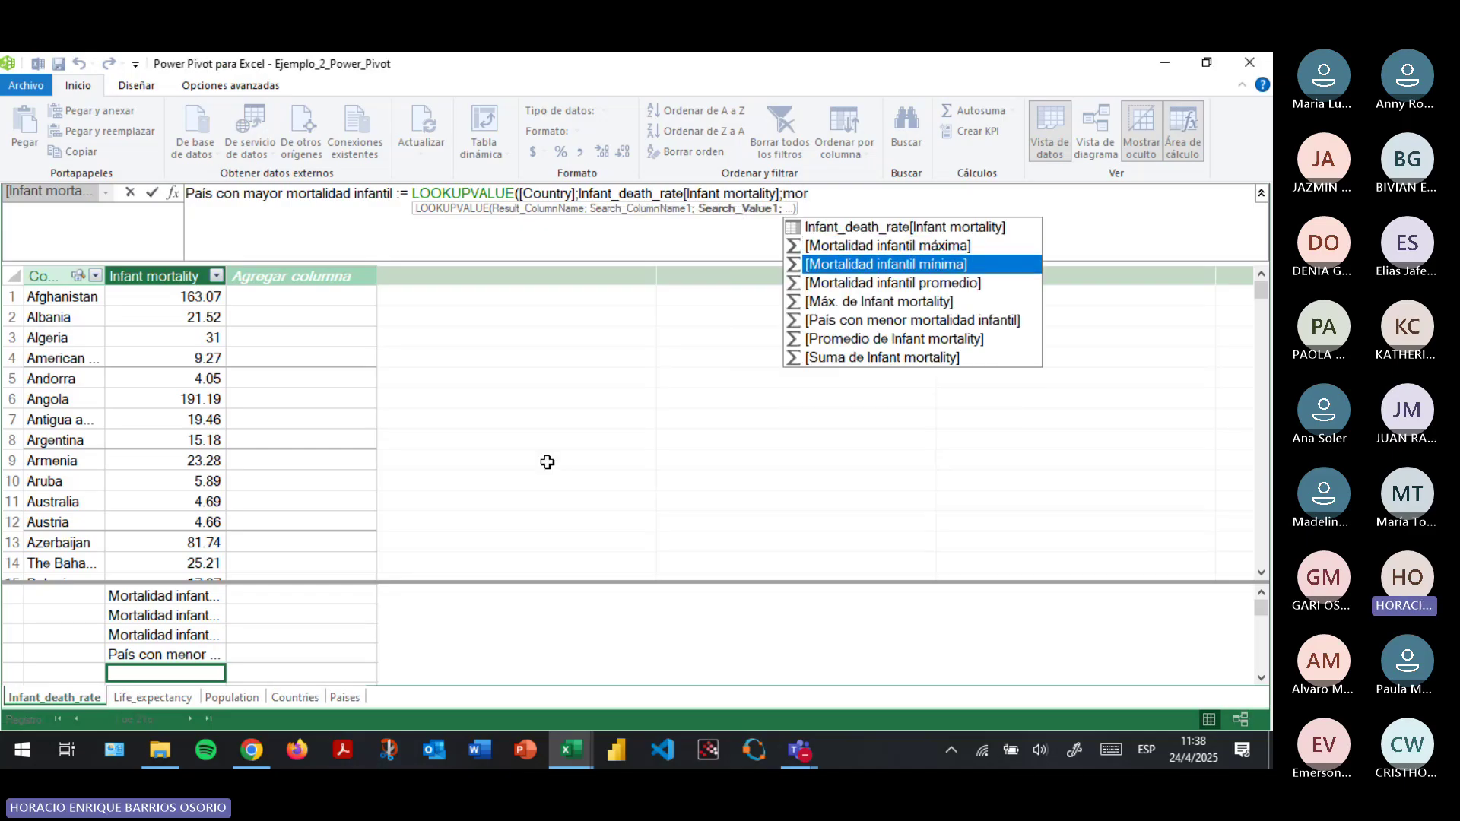
key("Up")
key("Tab")
type(")")
key("Return")
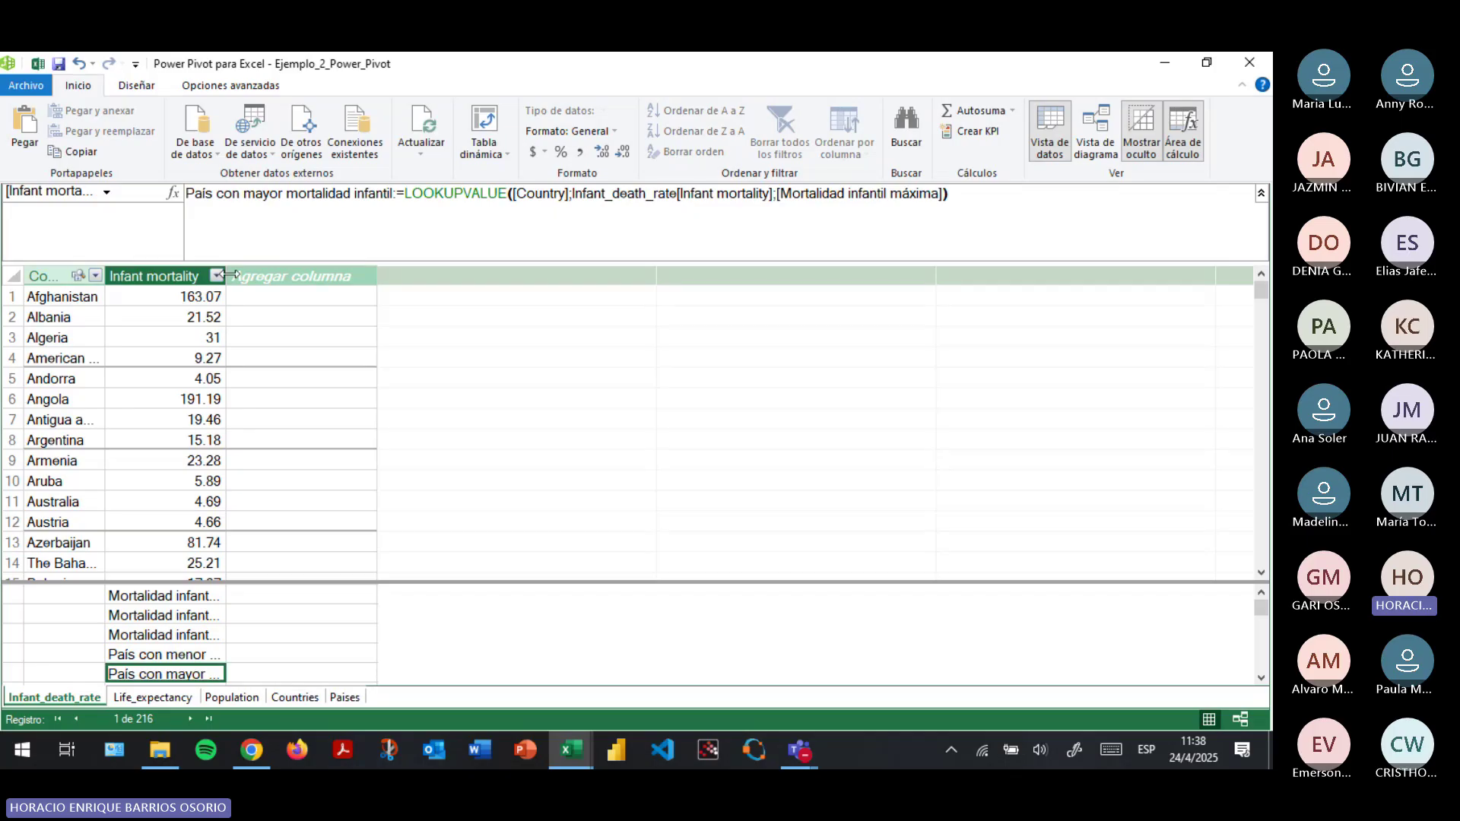
Widen the Infant mortality column in Power Pivot to show its measures in full, and switch to the Excel workbook's Análisis sheet.
left_click_drag(229, 274, 450, 282)
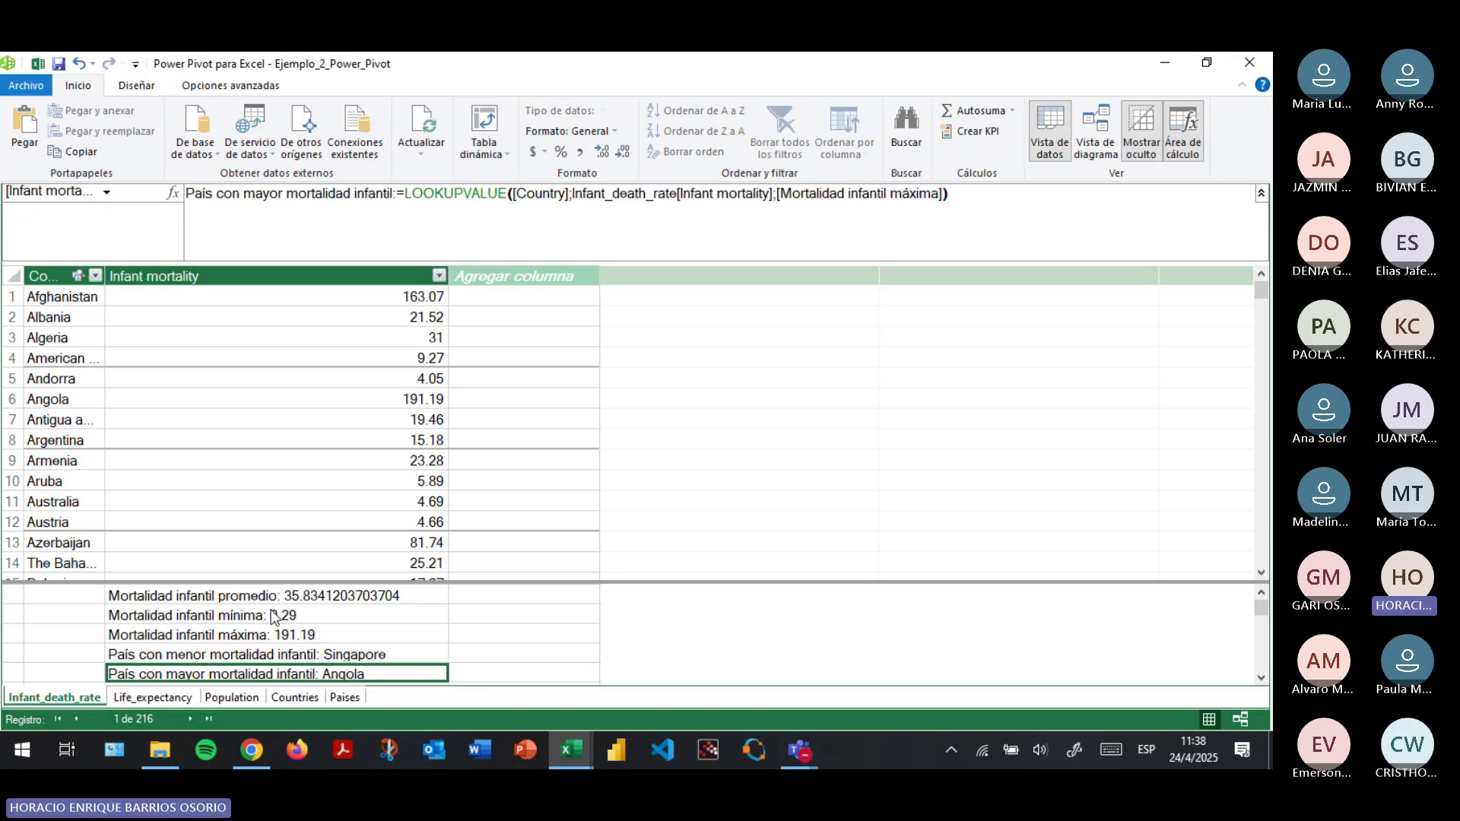
key("alt+Tab")
key("ctrl+Home")
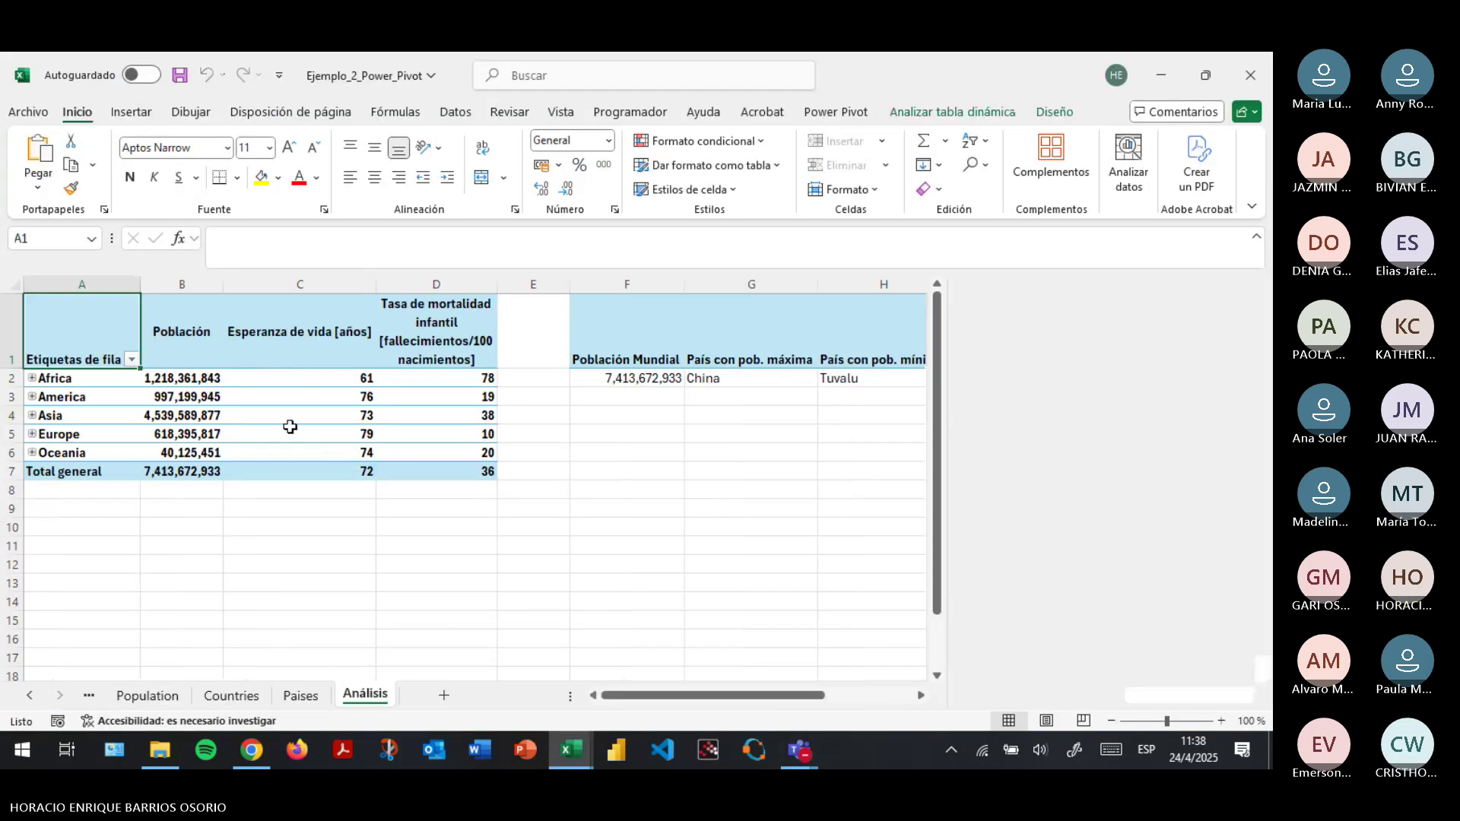
Rename the pivot table with the population measures at F1 as "Datos población".
left_click(613, 418)
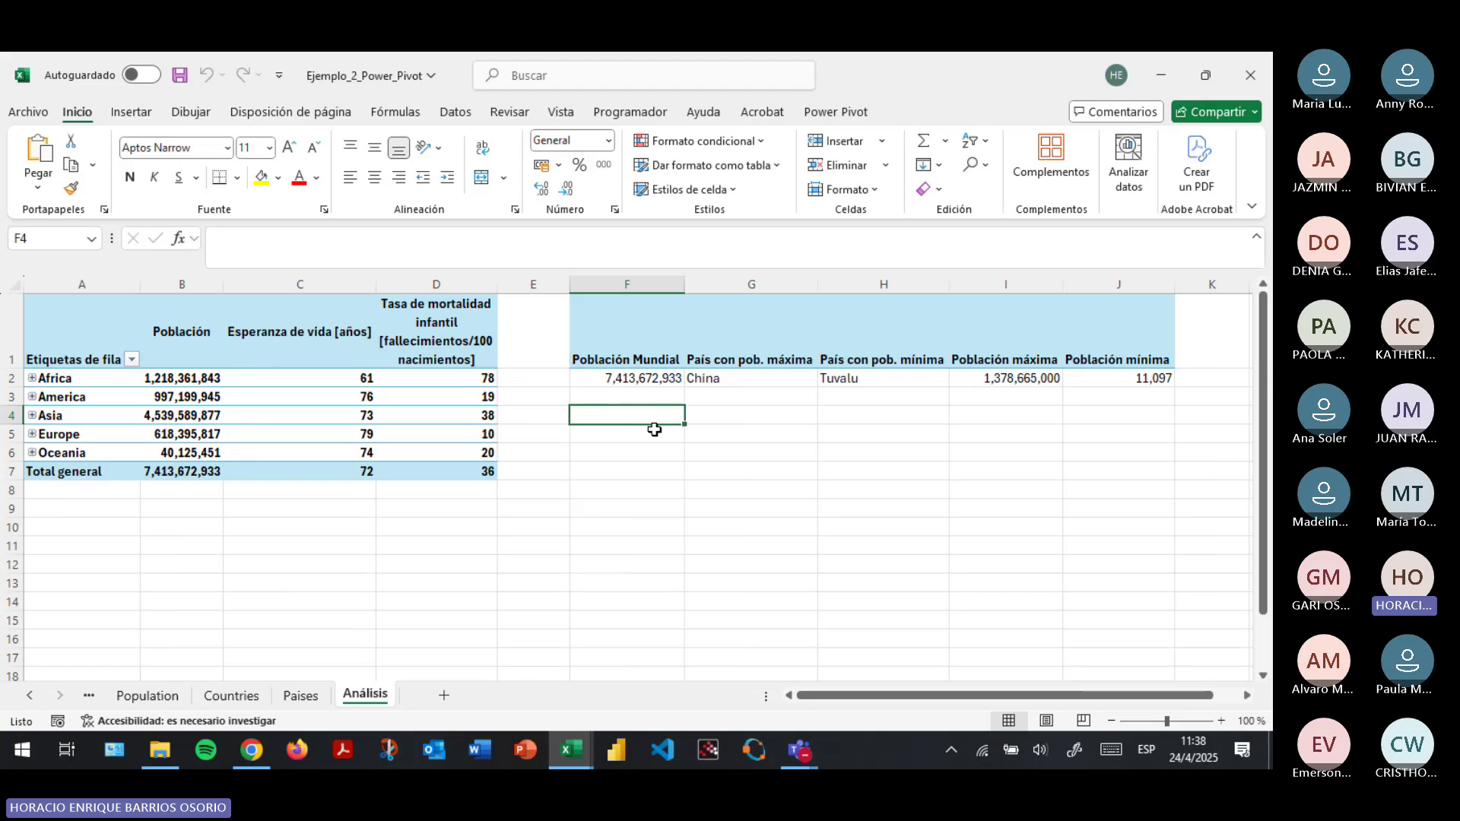
left_click(628, 344)
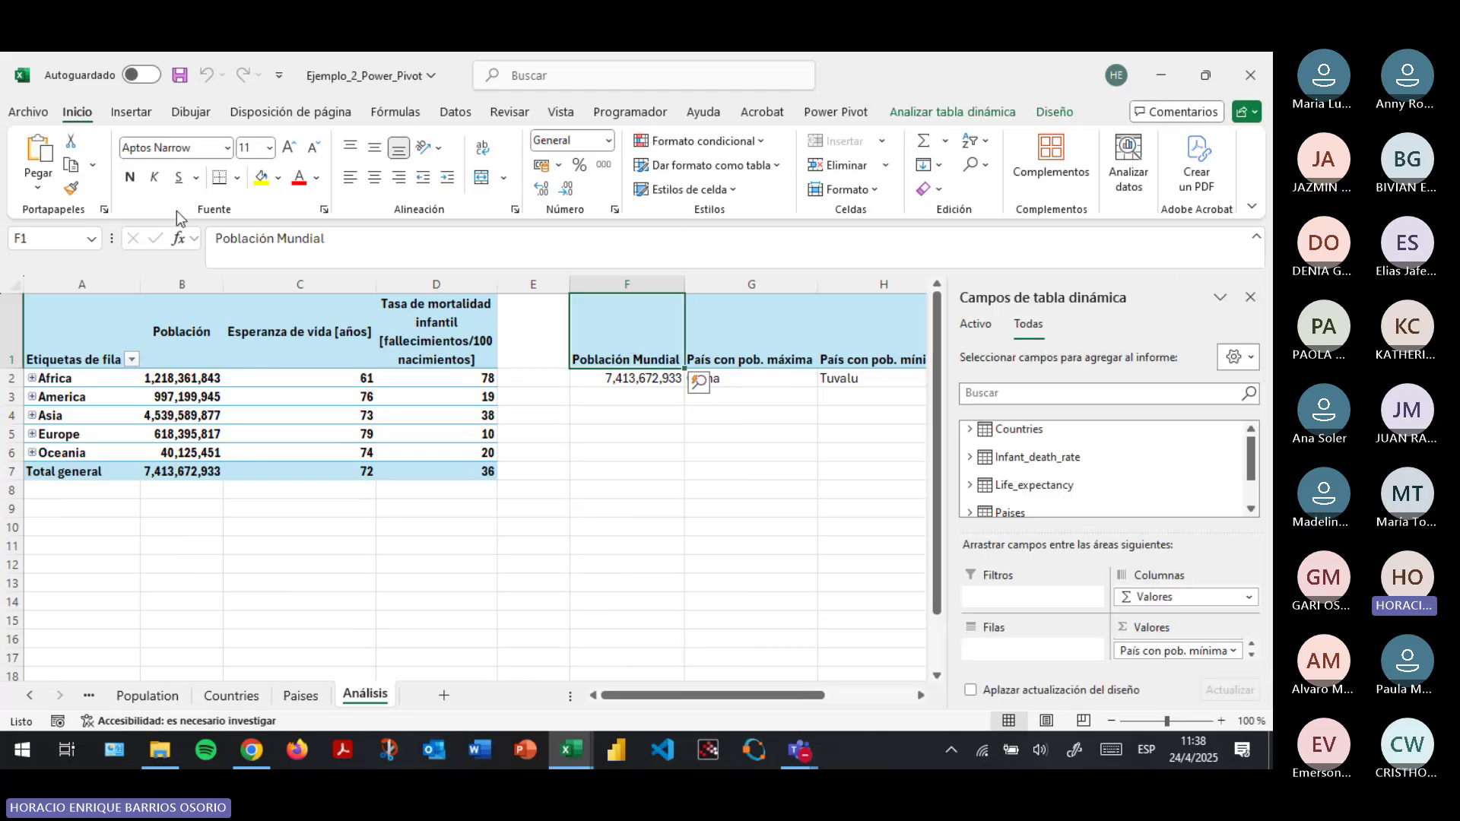
left_click(909, 111)
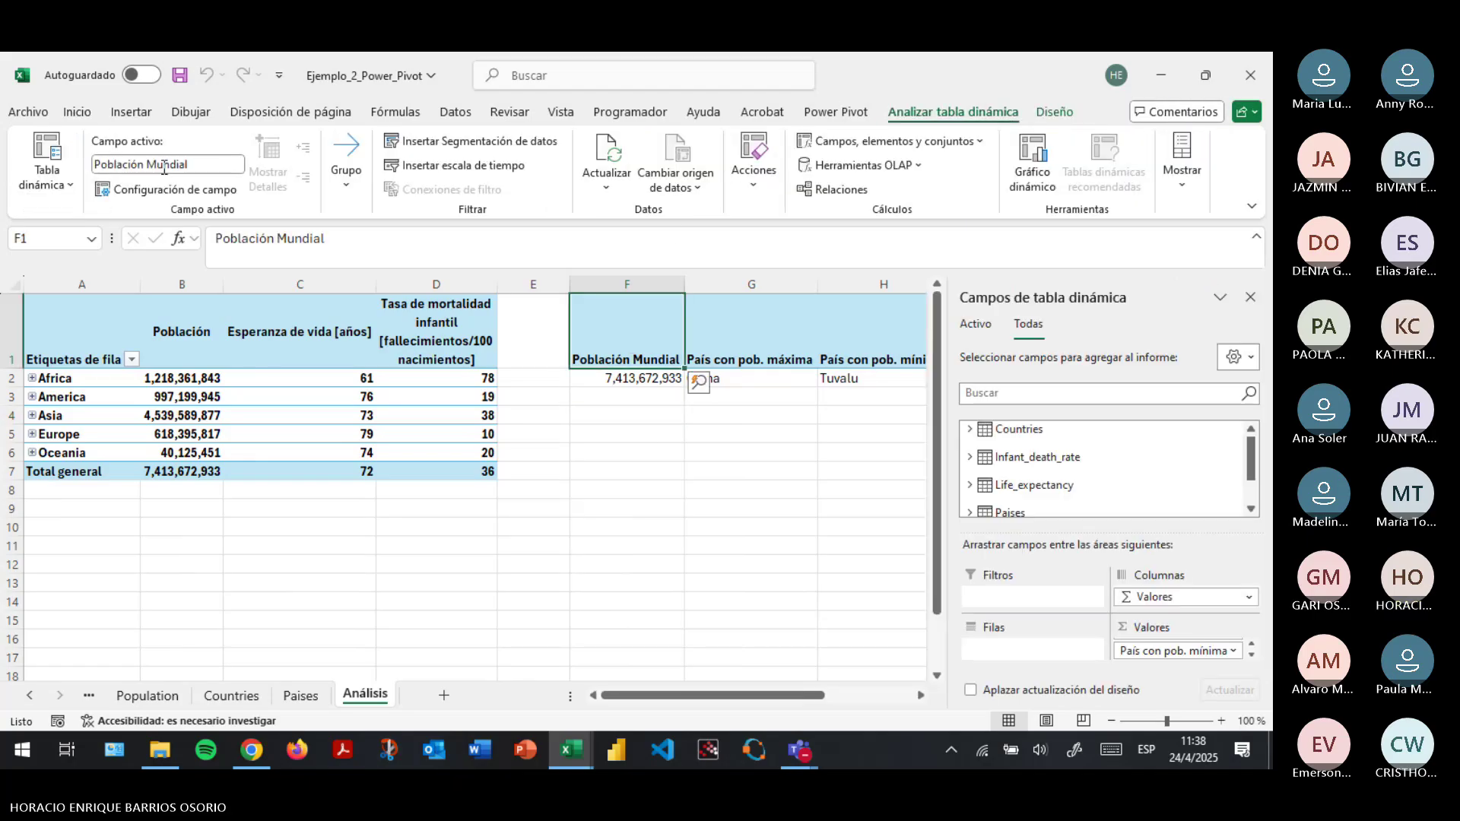
left_click(50, 182)
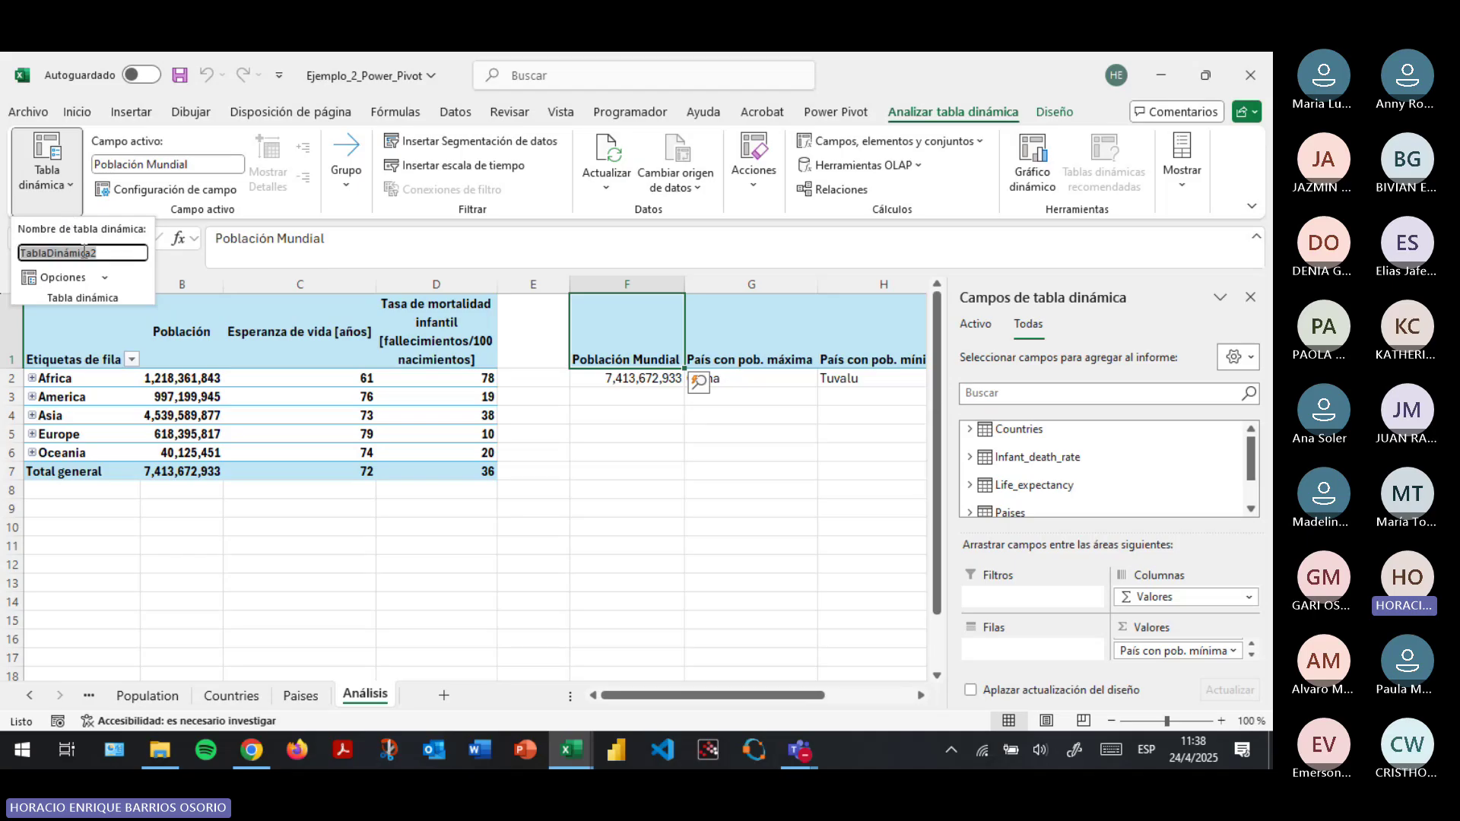
type("Datos poblacionale")
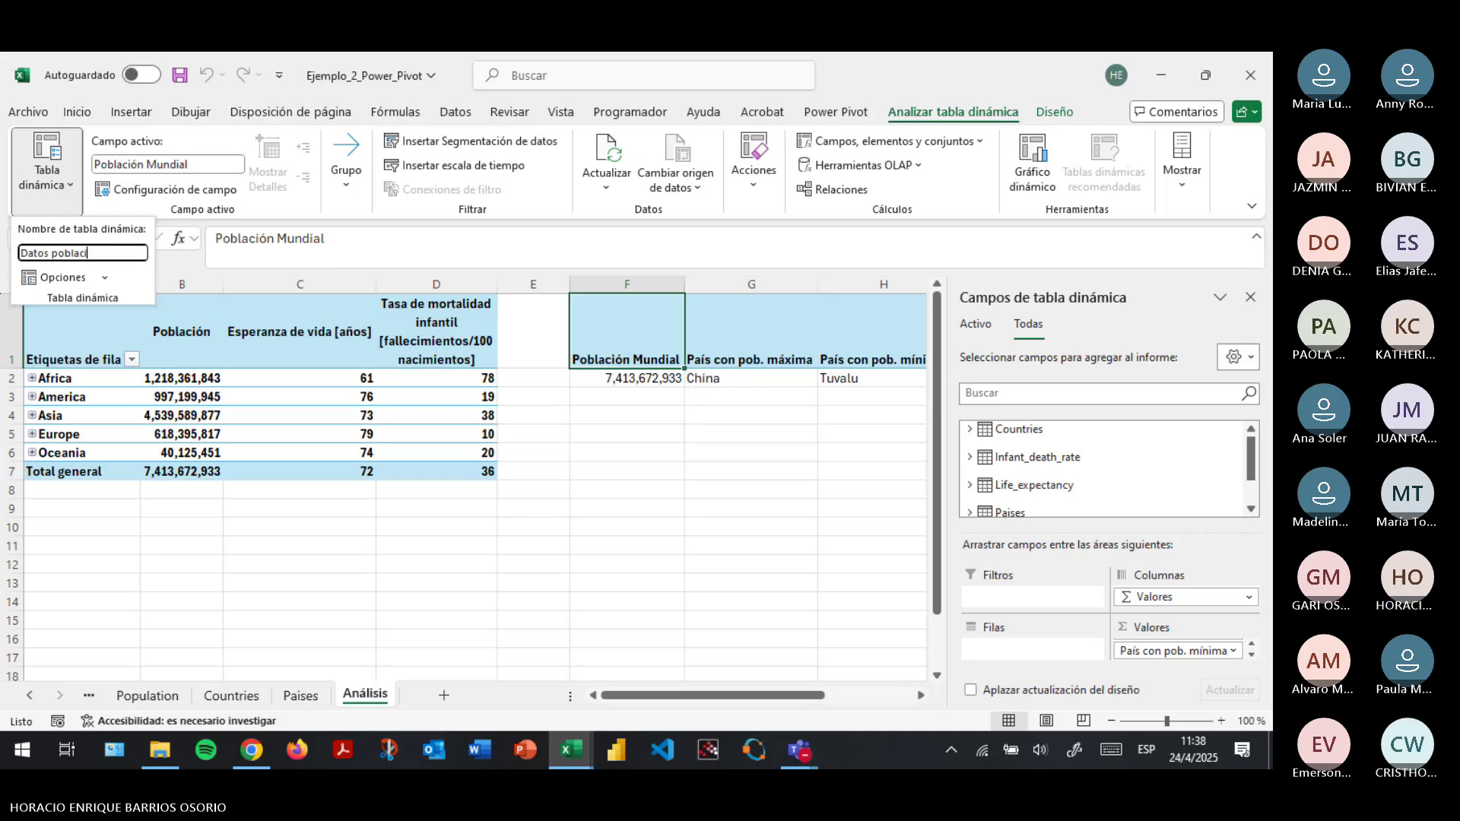
key("BackSpace")
key("BackSpace")
key("BackSpace")
key("BackSpace")
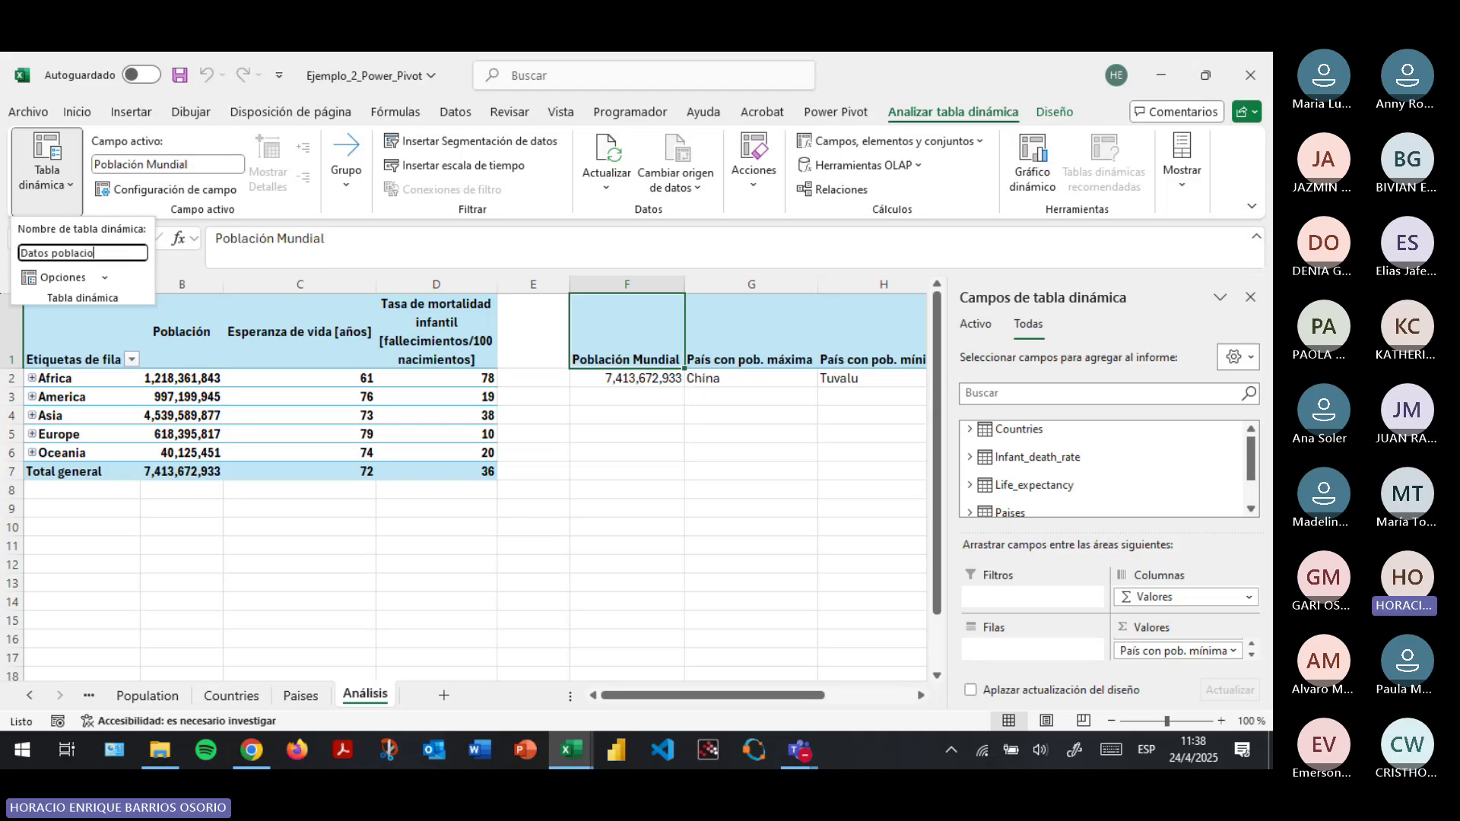
key("BackSpace")
key("Return")
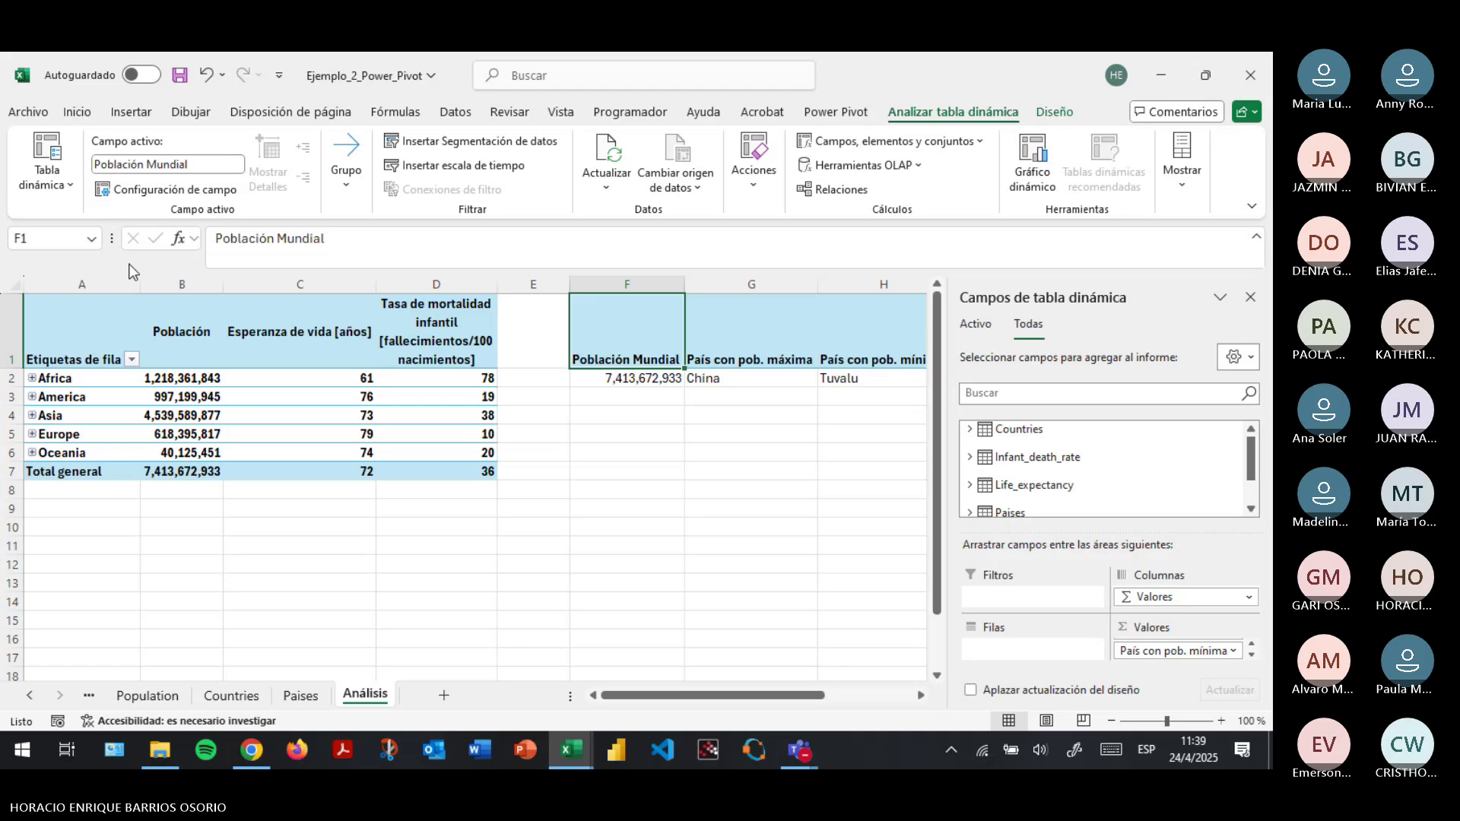
Insert a pivot table from the data model at cell F4 of the existing Análisis sheet.
left_click(594, 415)
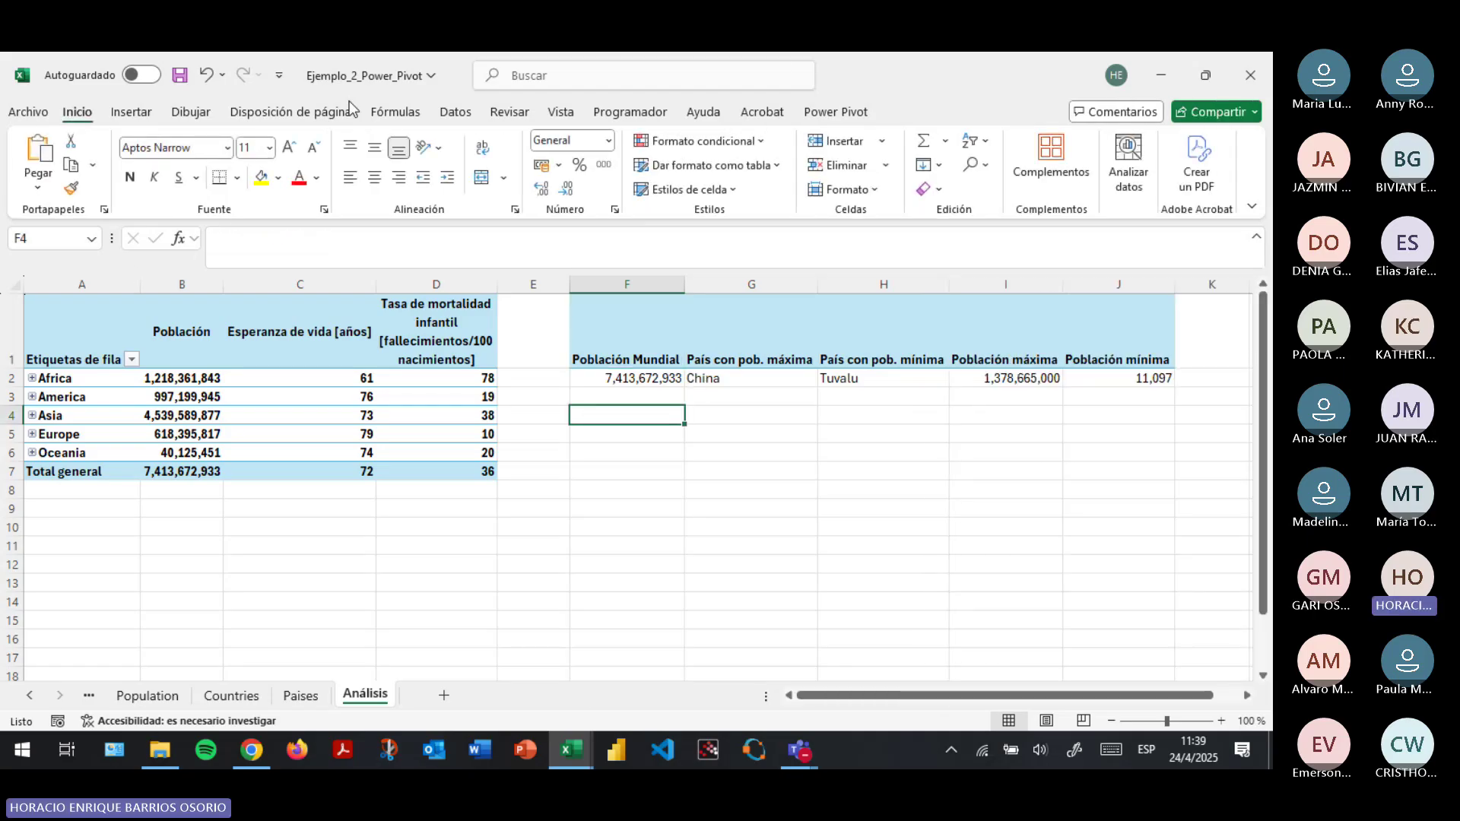
left_click(127, 114)
left_click(48, 159)
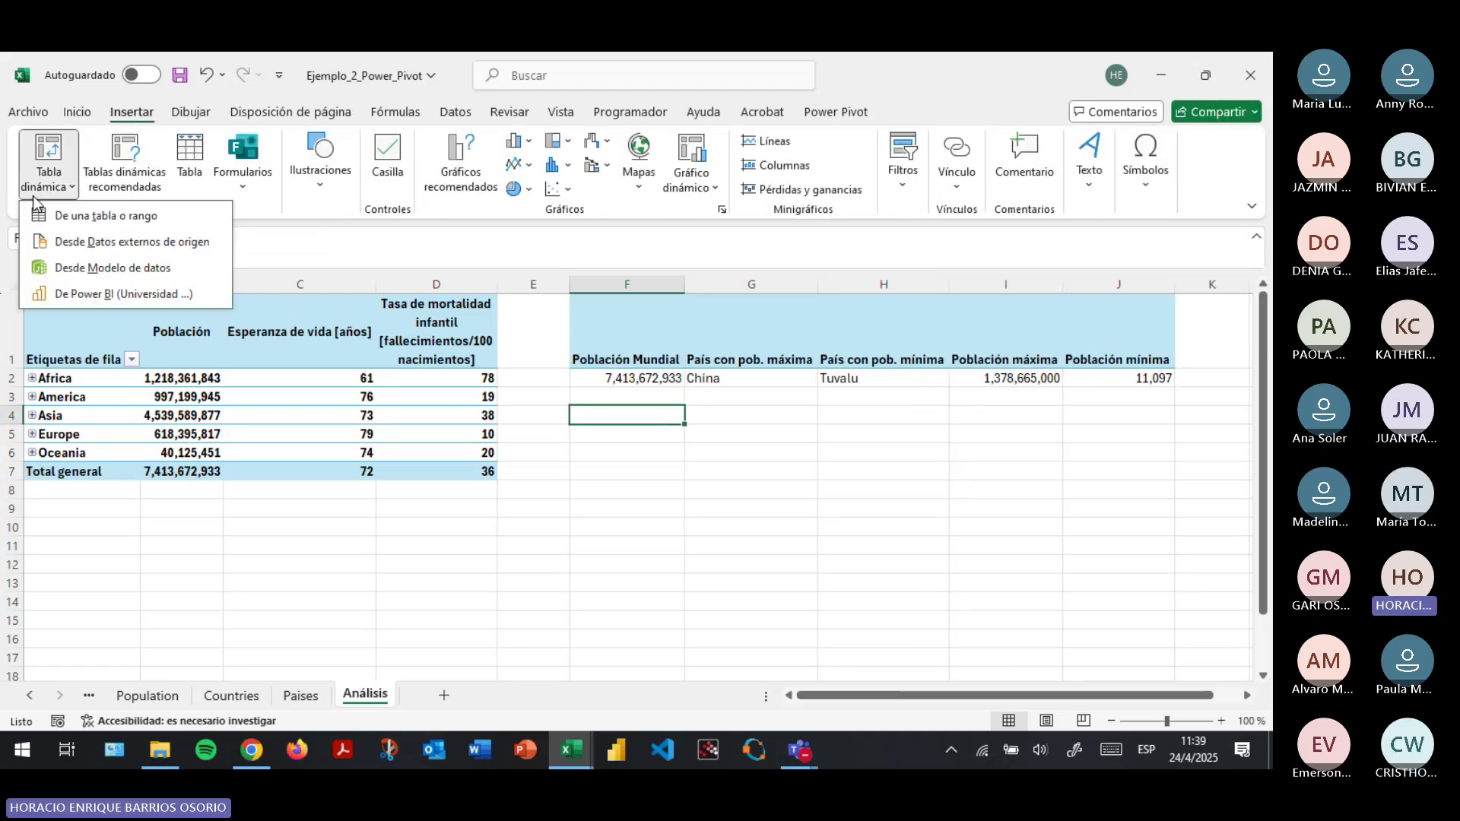
left_click(102, 271)
left_click(929, 439)
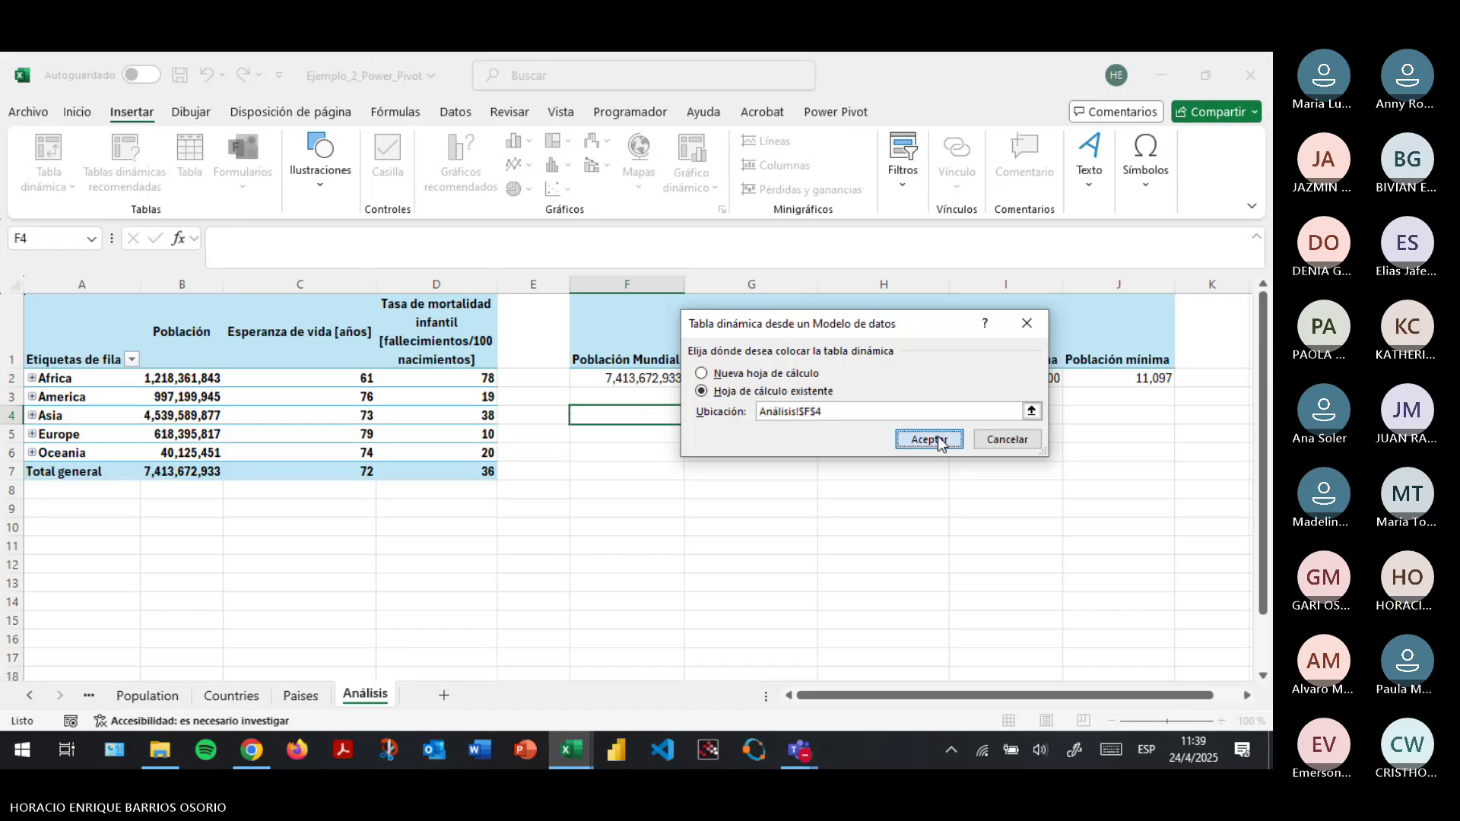
Add the Life_expectancy measures for average, minimum and maximum life expectancy and the countries with the lowest and highest to the new pivot table.
scroll(1091, 493, "down", 2)
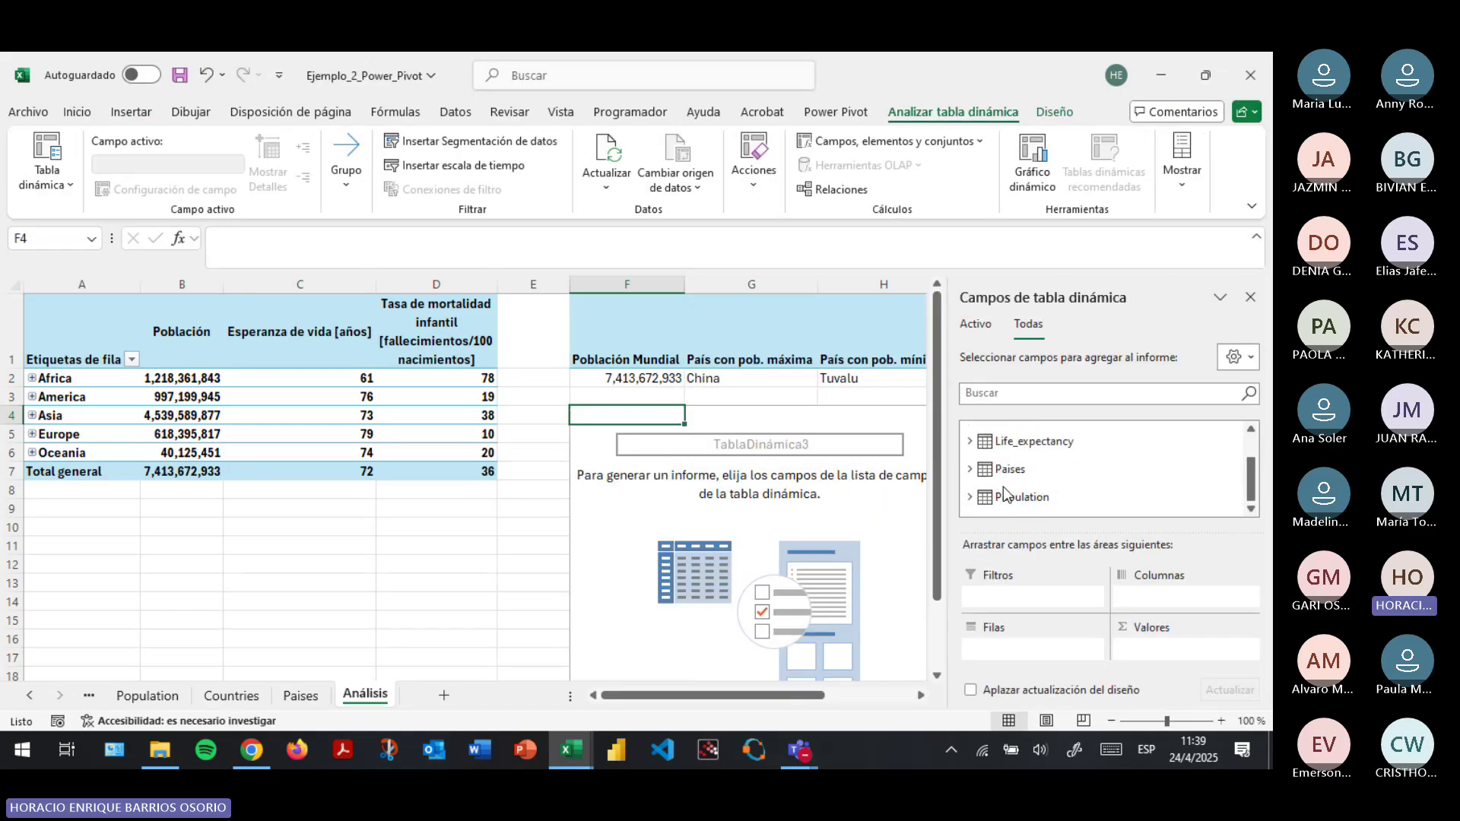
scroll(968, 470, "up", 1)
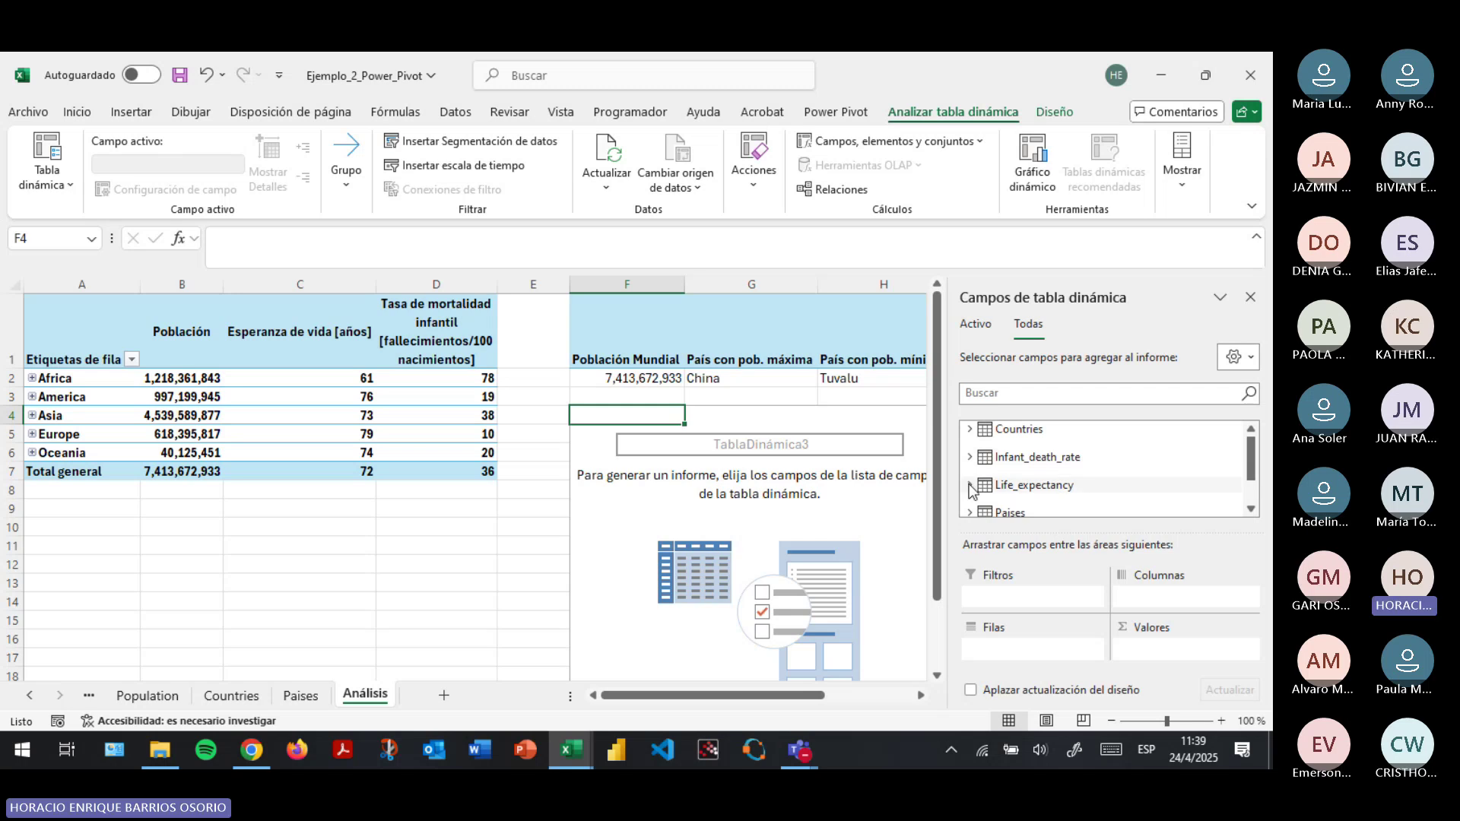
left_click(969, 485)
scroll(1101, 477, "down", 2)
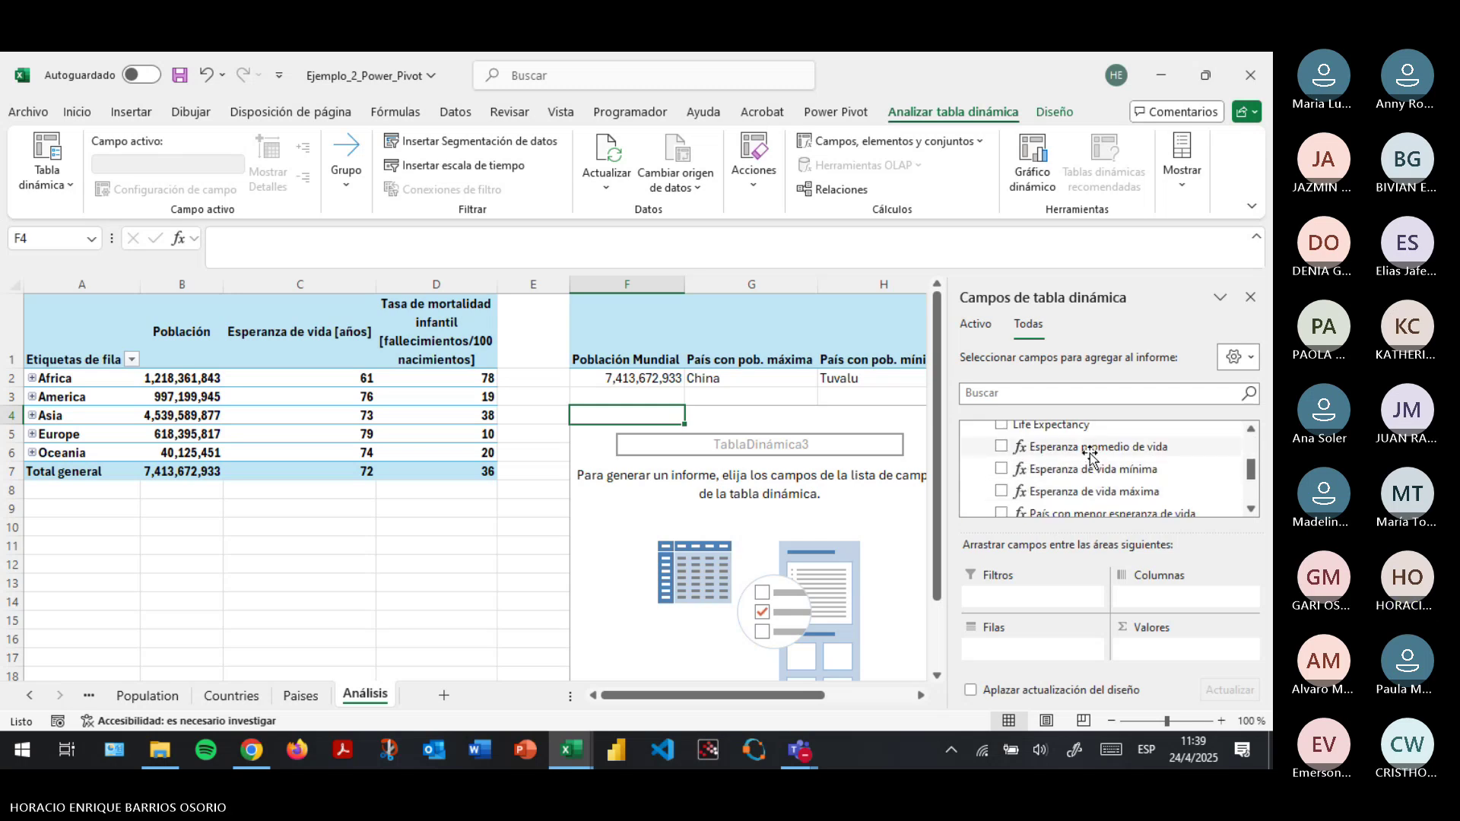
left_click(1001, 446)
left_click(1000, 469)
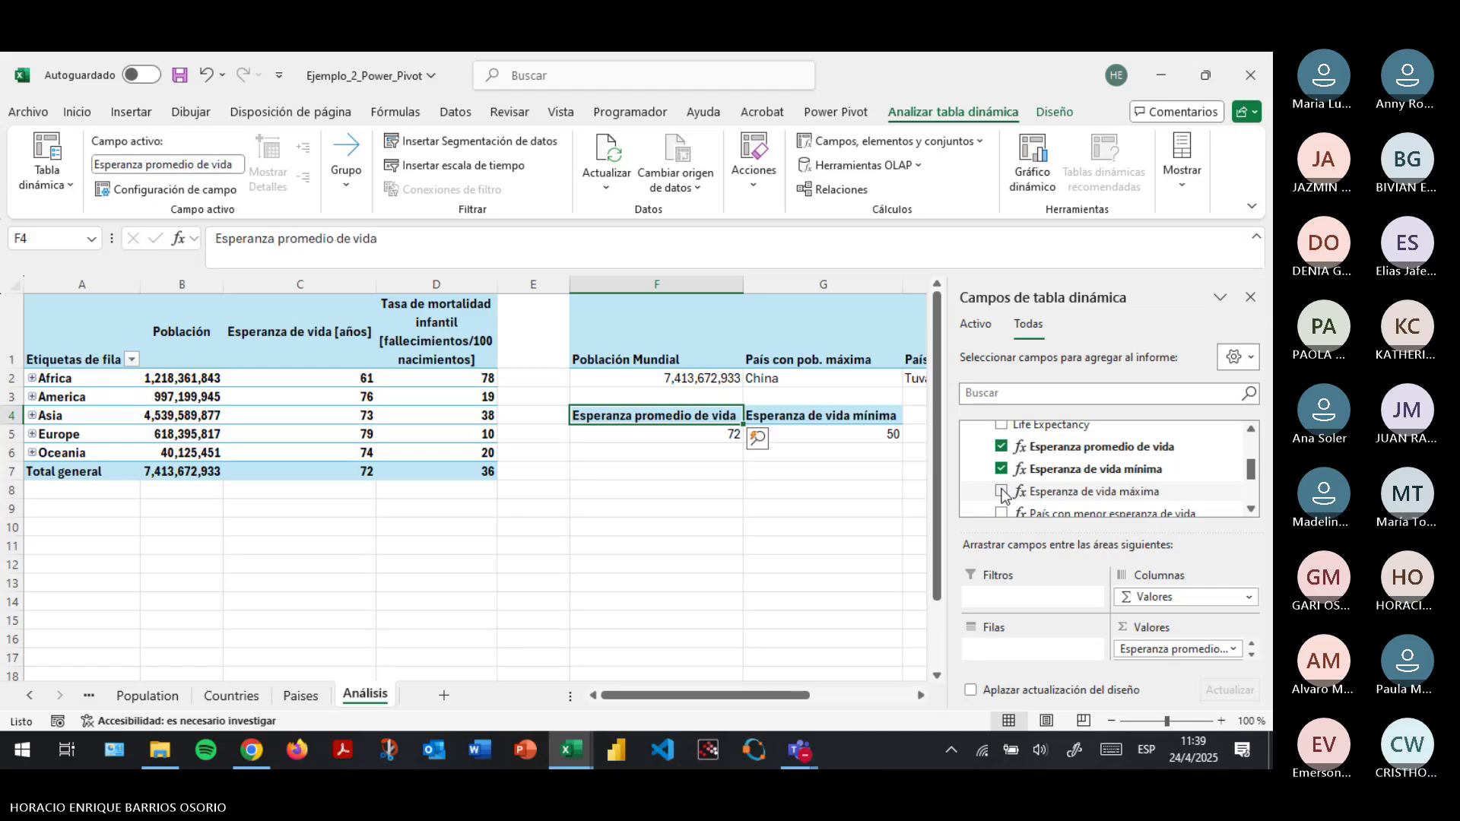
left_click(1001, 491)
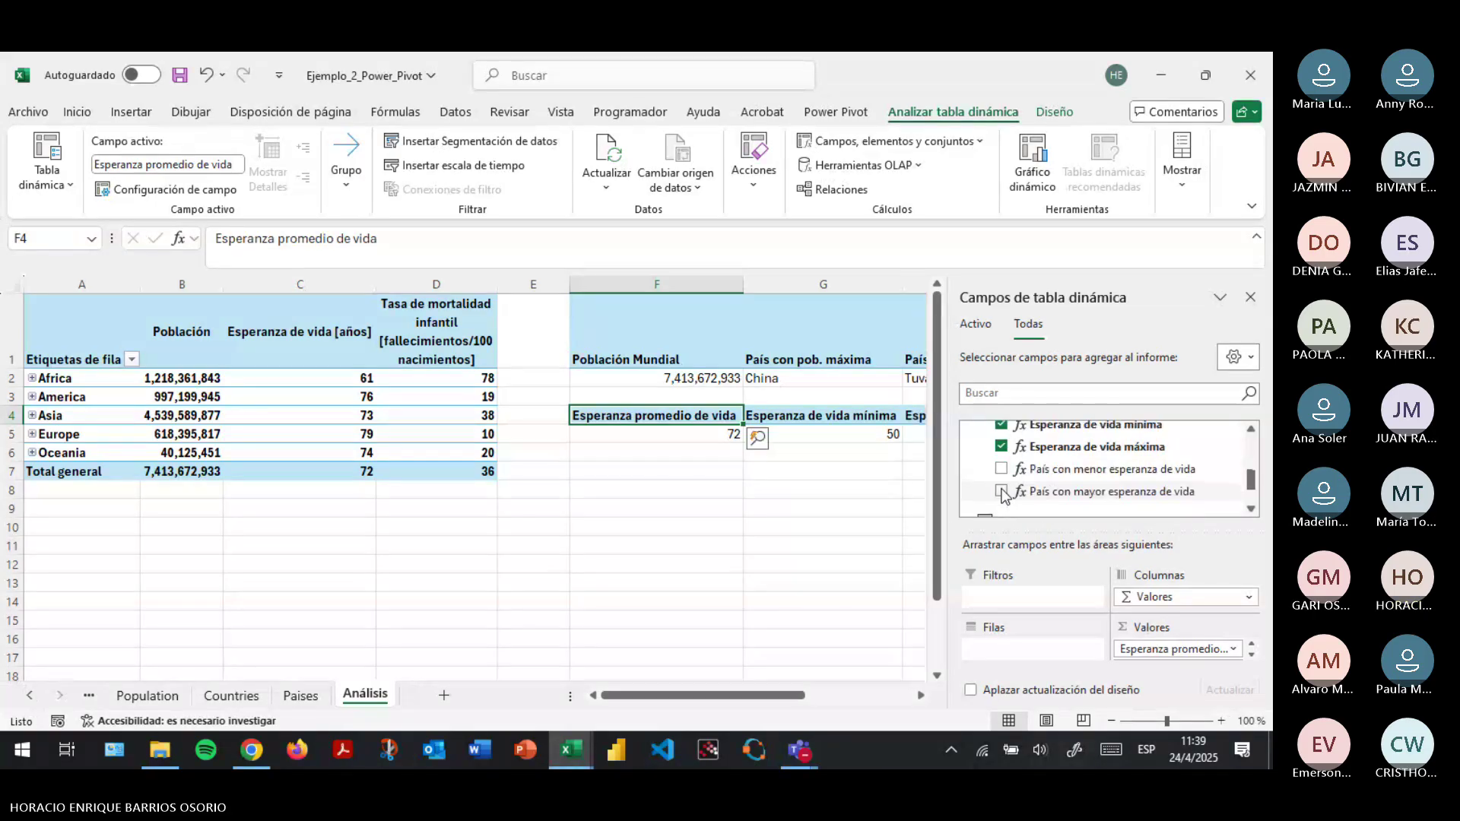
left_click(1000, 491)
left_click(1001, 491)
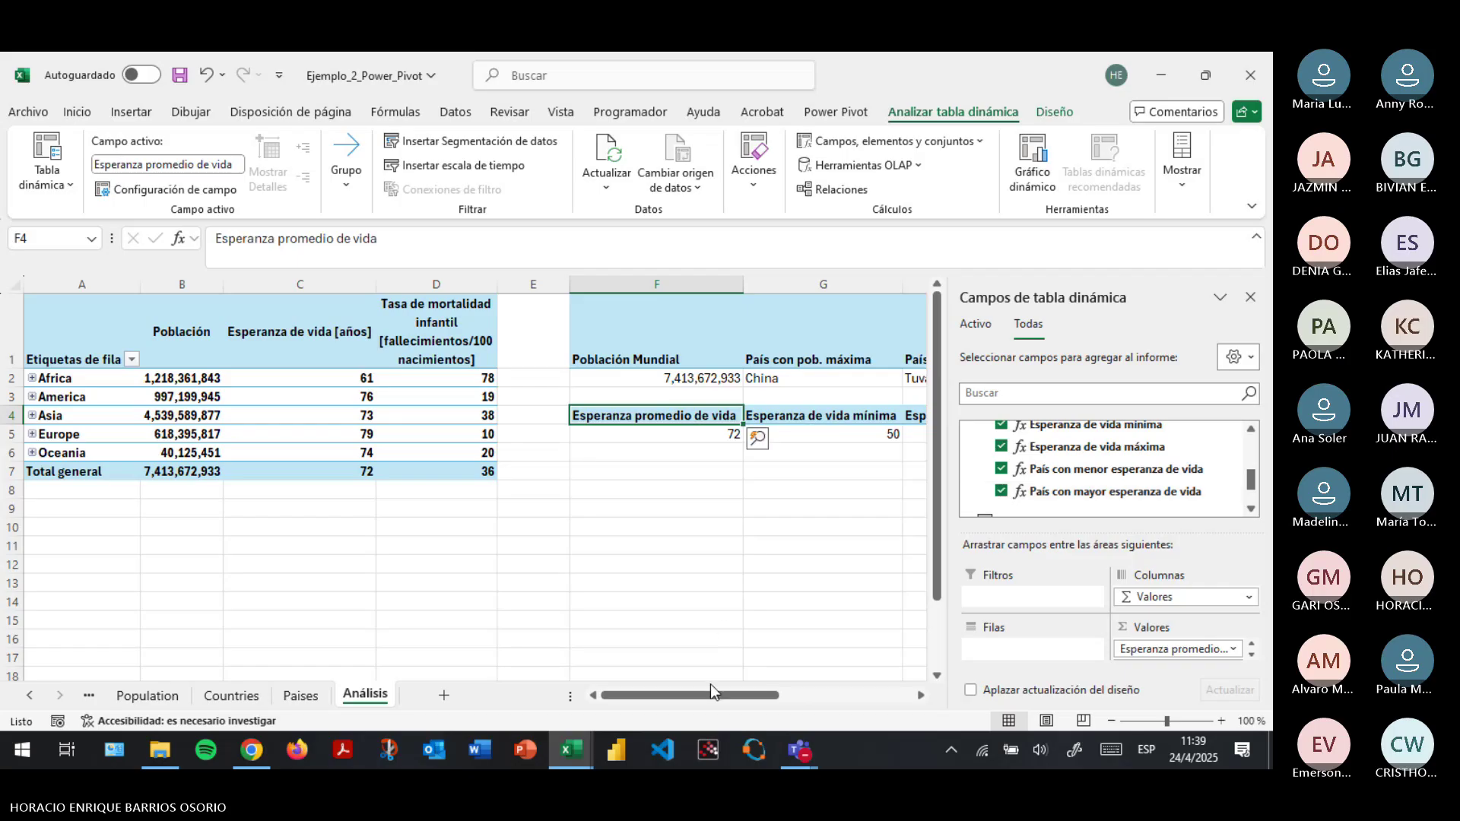
Remove Población Mundial, Población mínima, Población máxima and País con pob. mínima from the population pivot table.
left_click_drag(747, 697, 867, 694)
left_click(675, 326)
scroll(1004, 472, "down", 2)
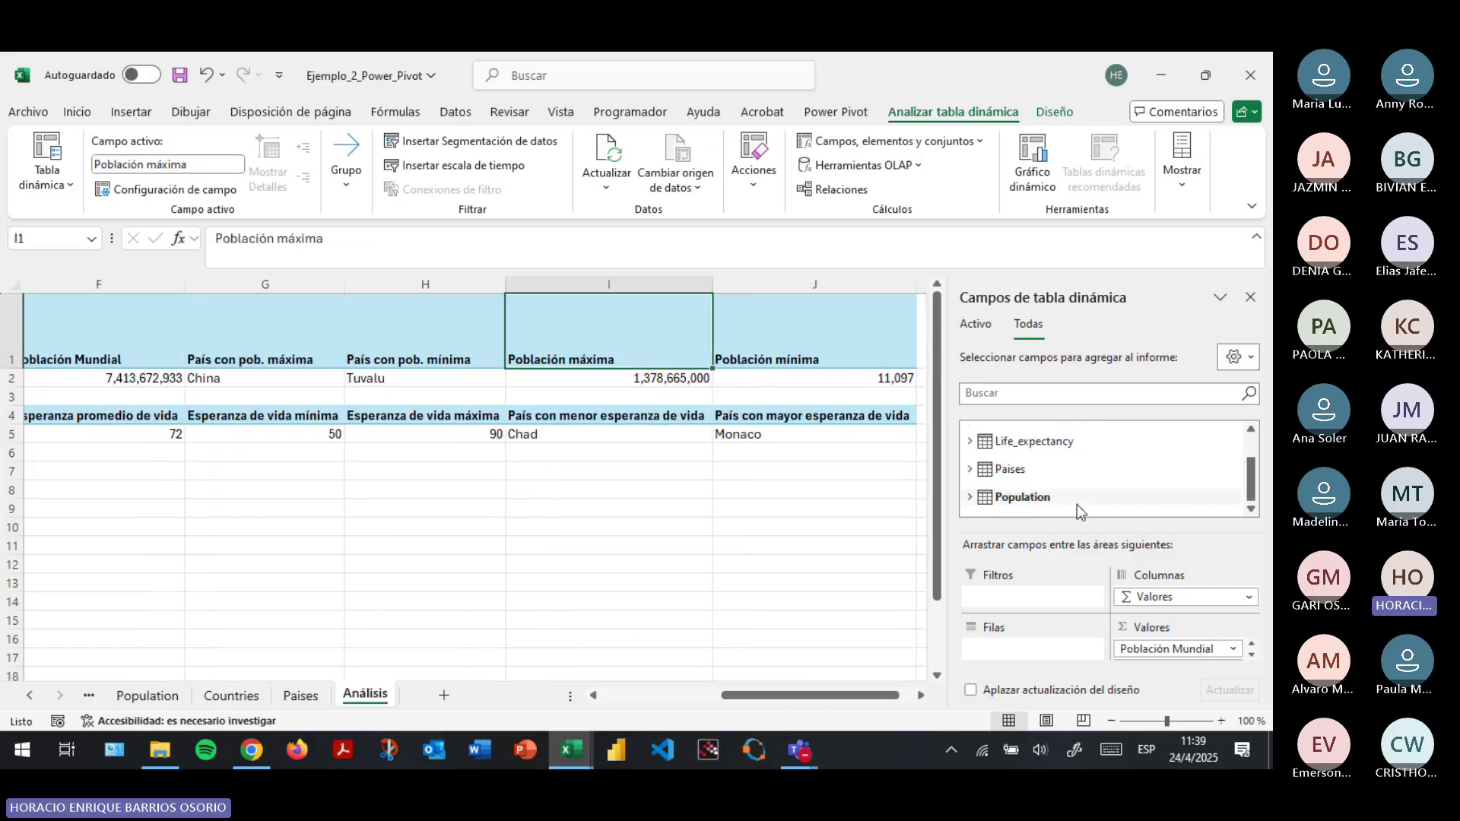
left_click(970, 495)
left_click(1048, 469)
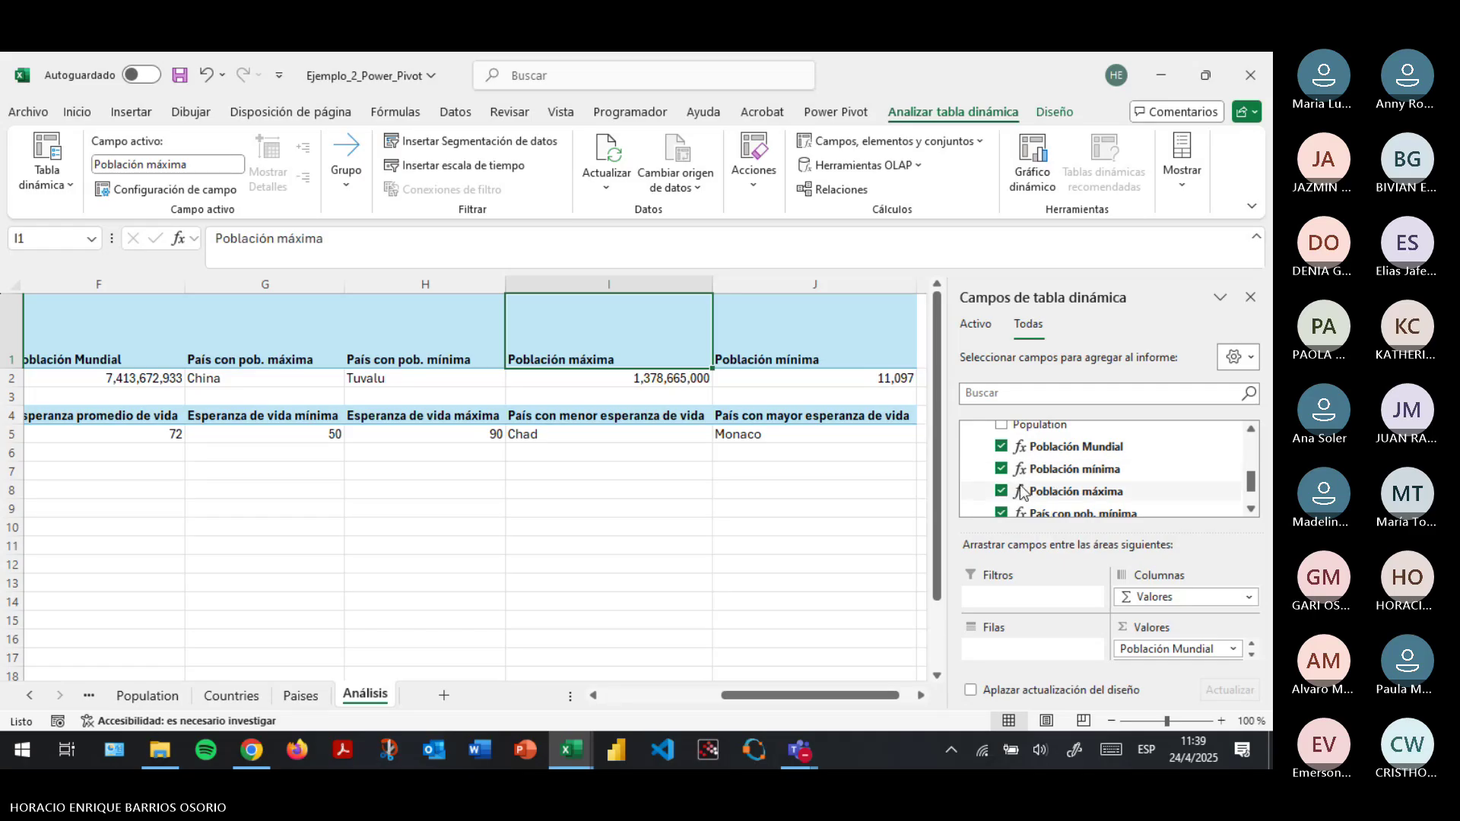
left_click(1001, 447)
left_click(1000, 491)
left_click(1000, 514)
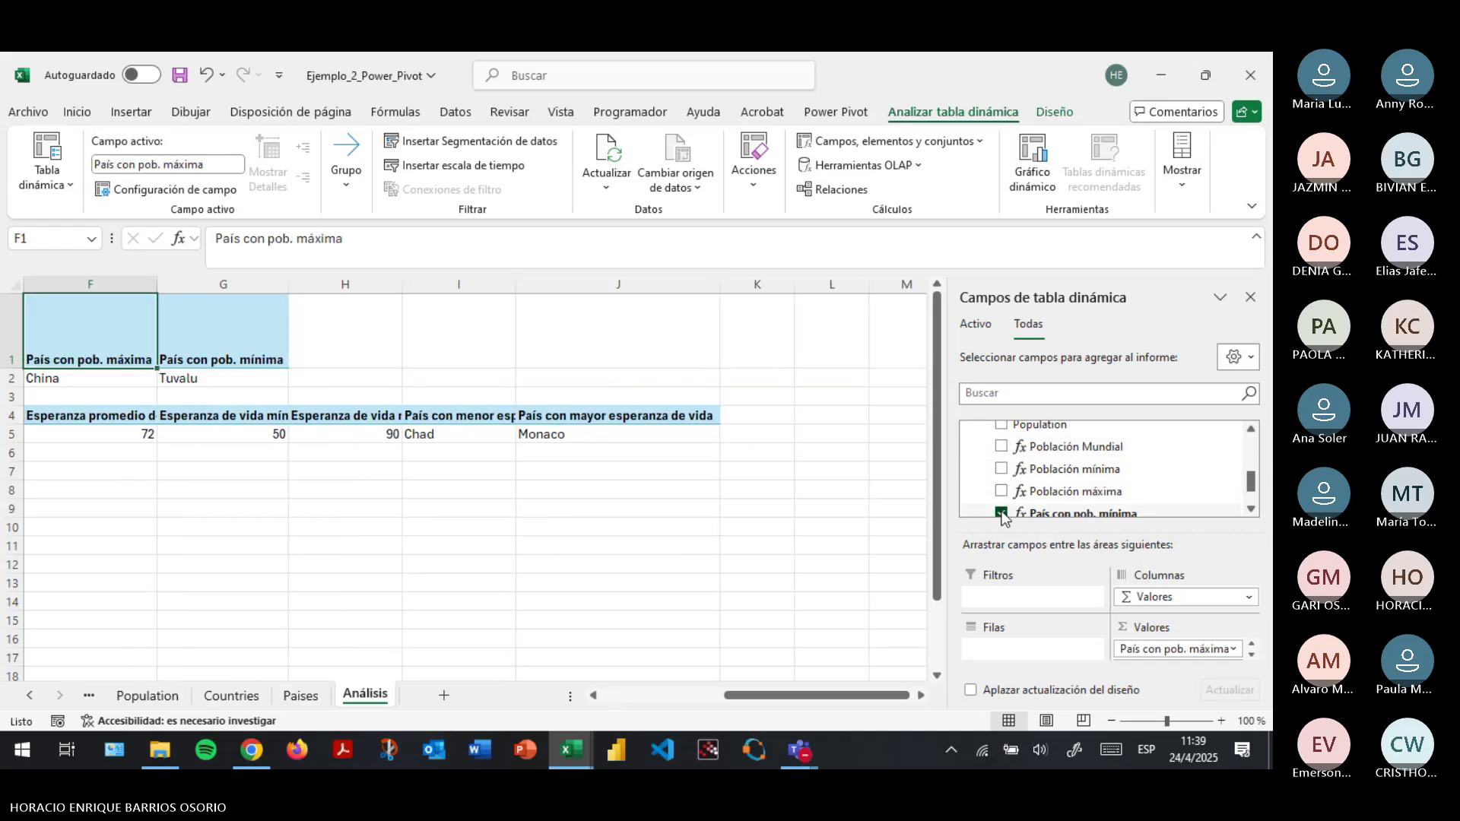
Try to remove the País con pob. máxima measure from the population pivot table.
scroll(1002, 502, "down", 1)
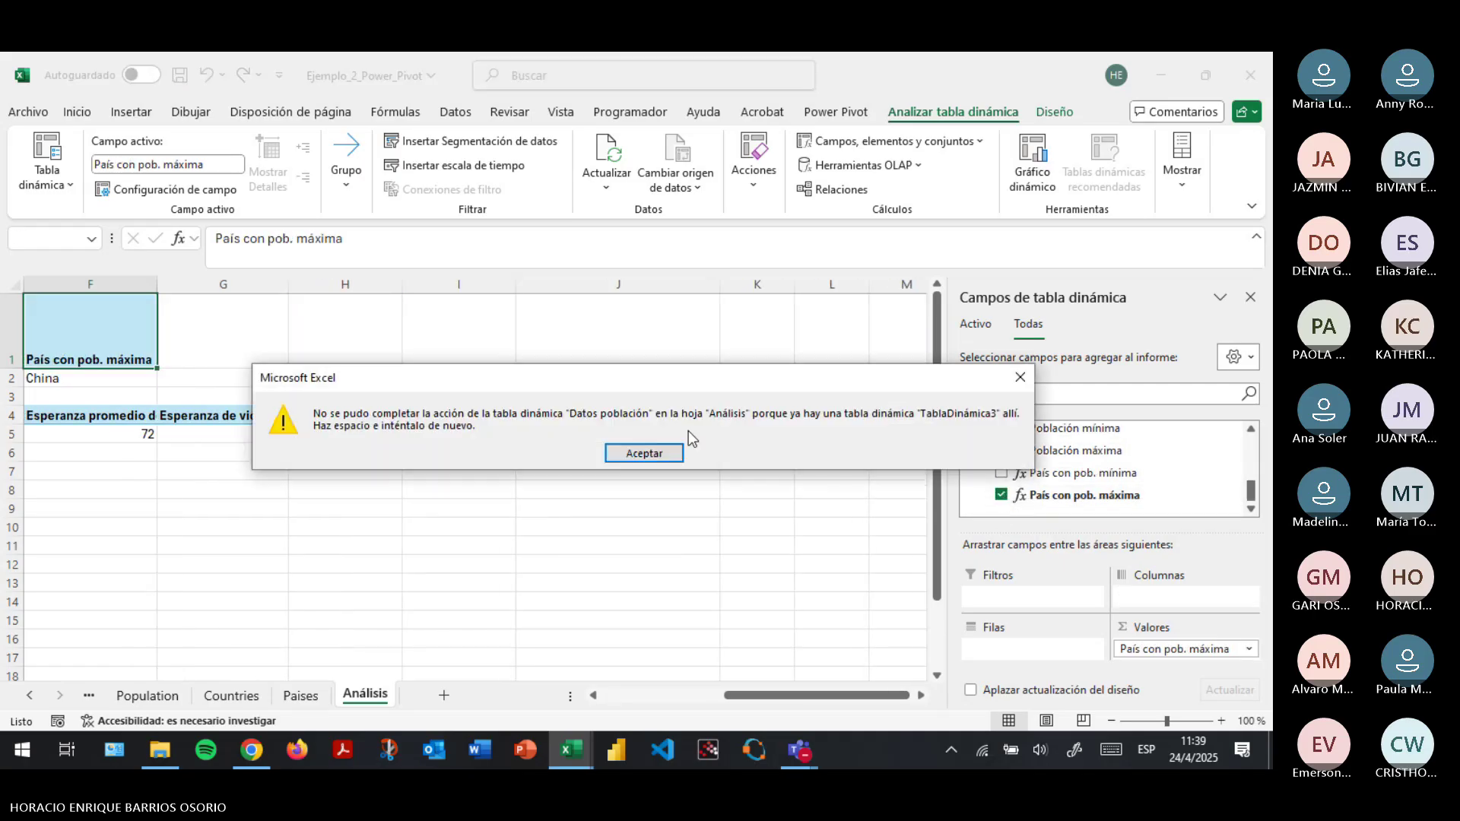
left_click(654, 454)
left_click(1001, 495)
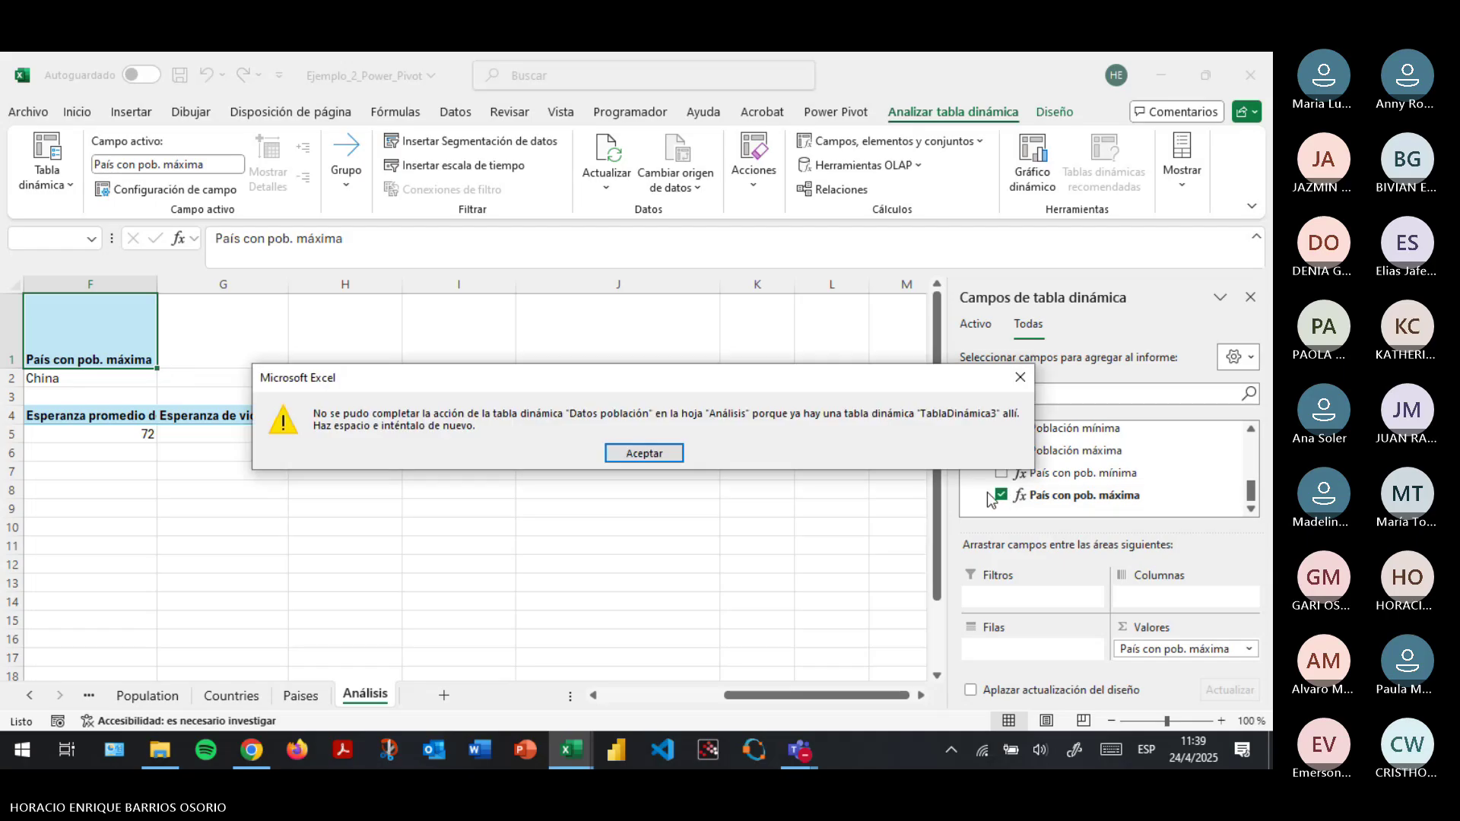
left_click(640, 454)
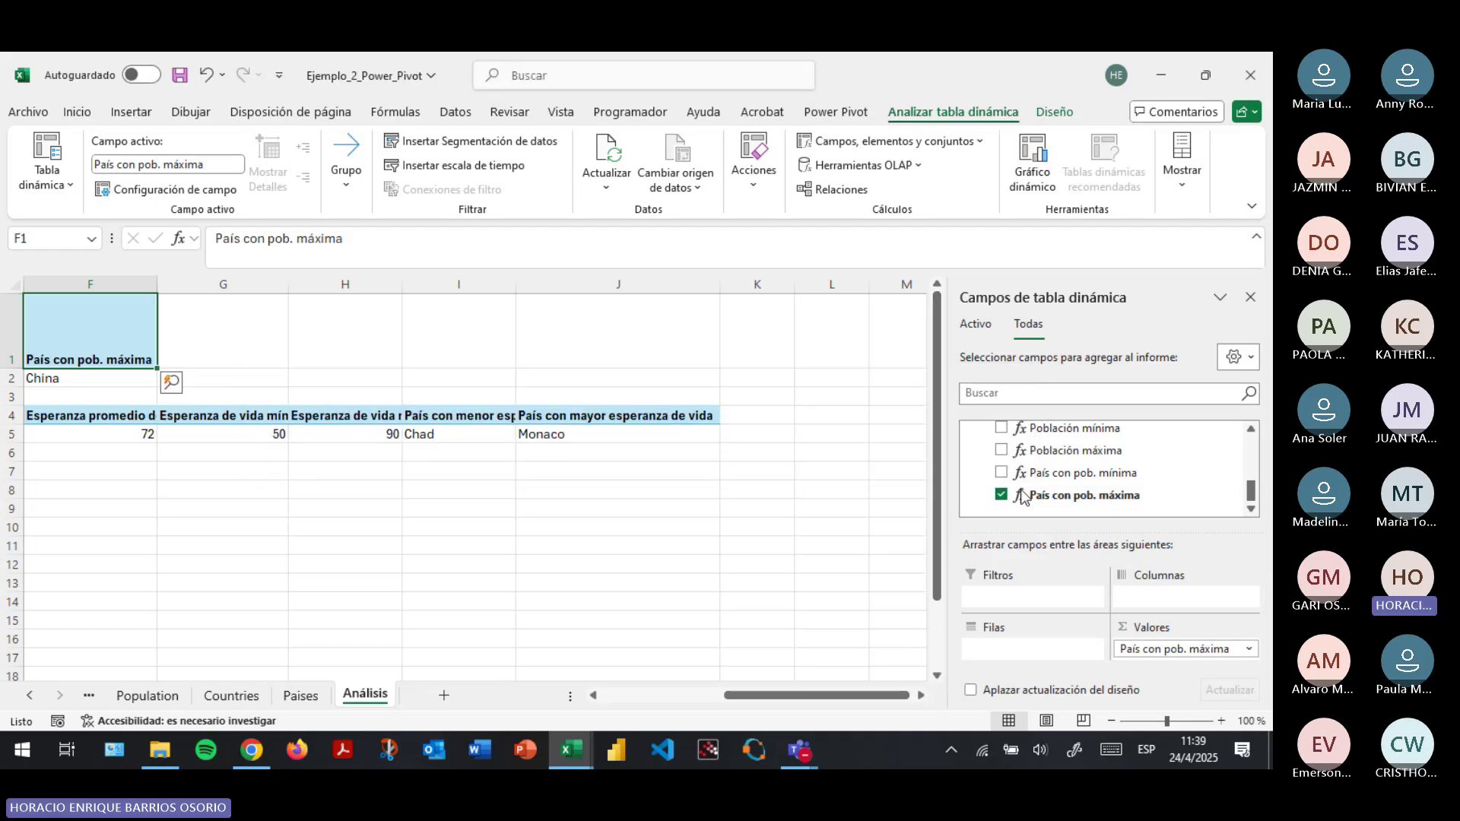
Rename the life expectancy pivot table at F4 as "Datos esperanza de vida".
left_click_drag(766, 695, 668, 696)
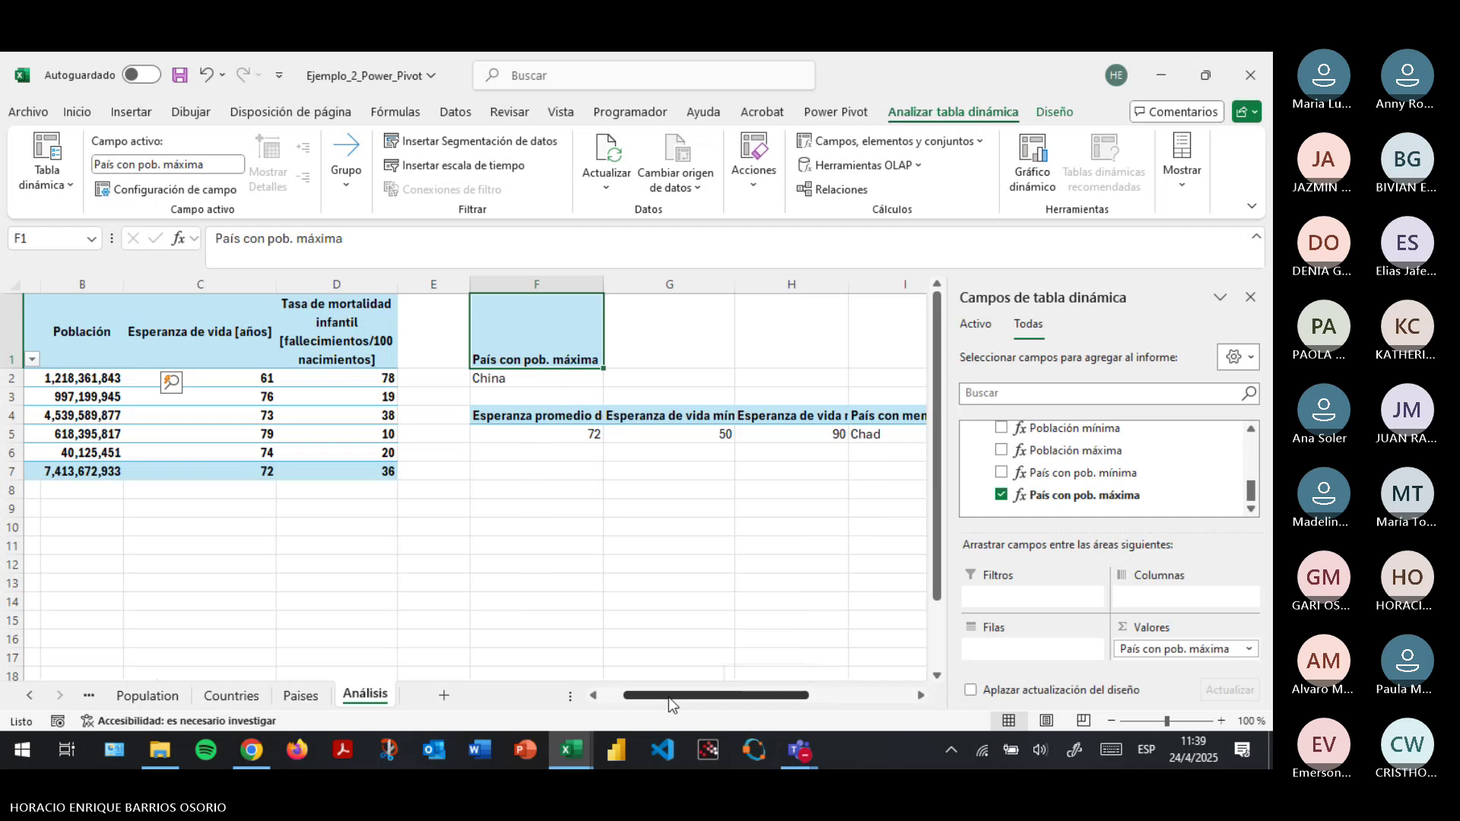
left_click(708, 434)
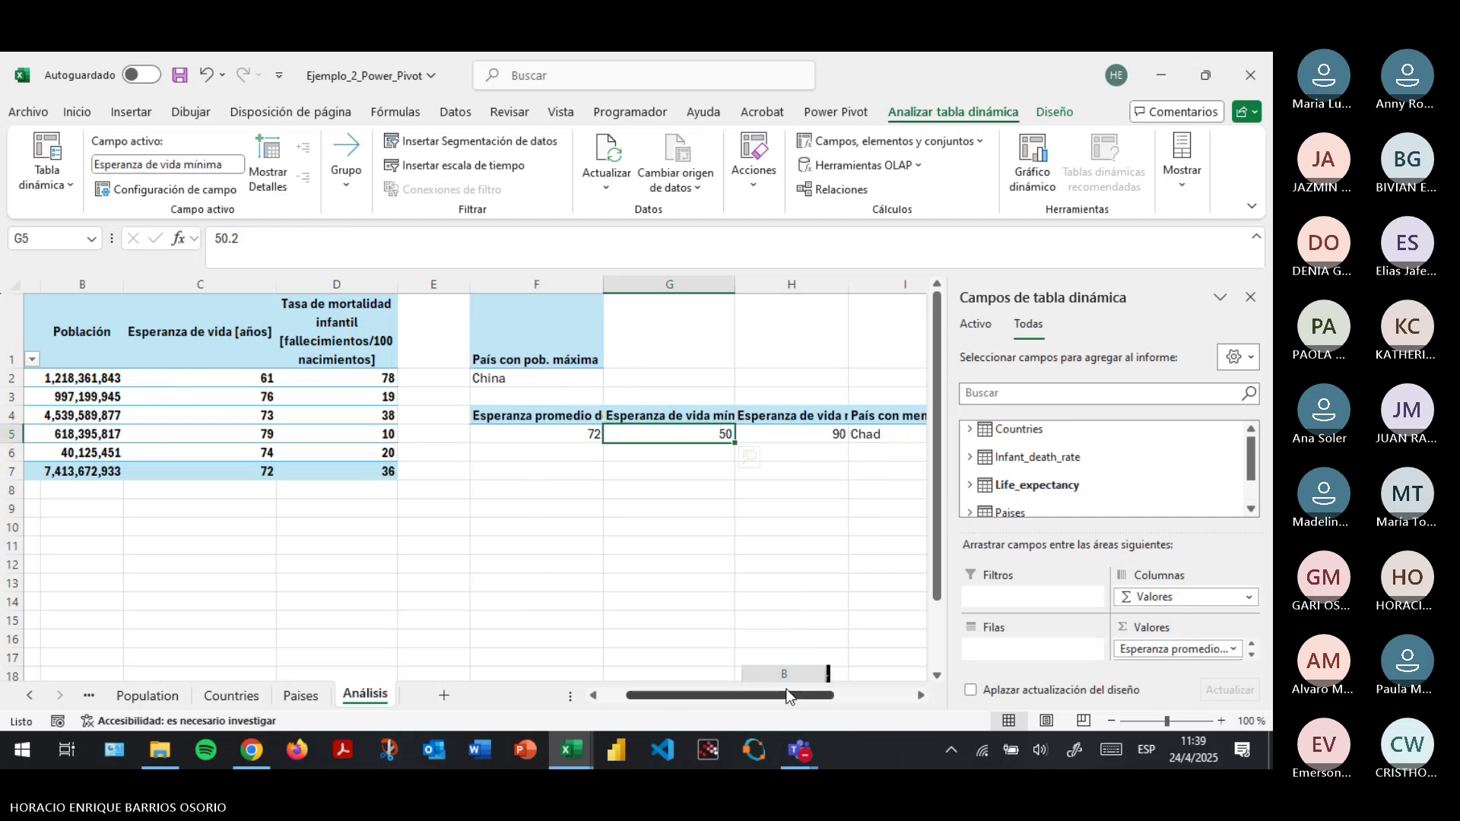
left_click_drag(786, 695, 818, 696)
left_click(338, 434)
left_click(57, 187)
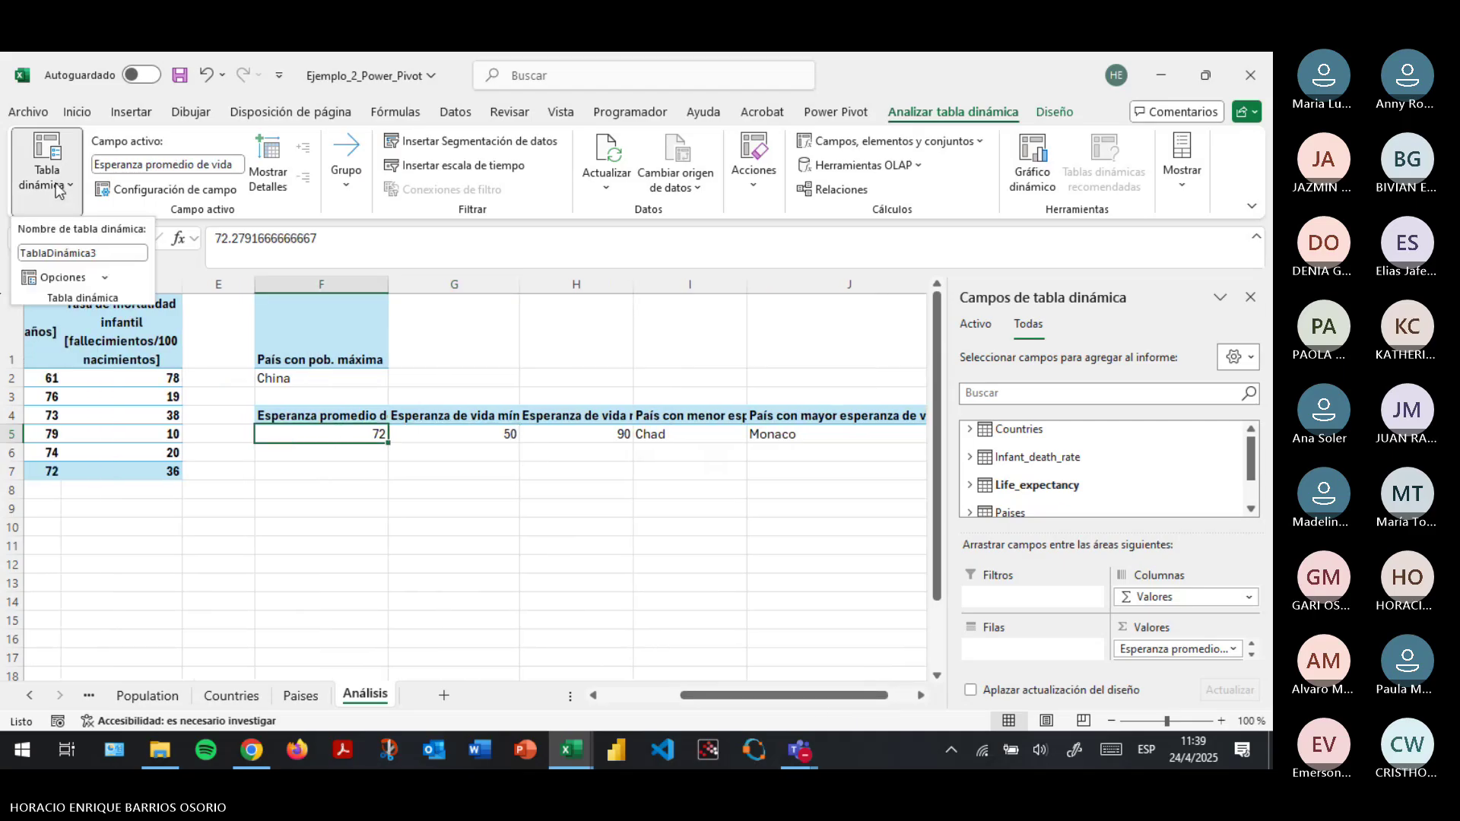
left_click(92, 252)
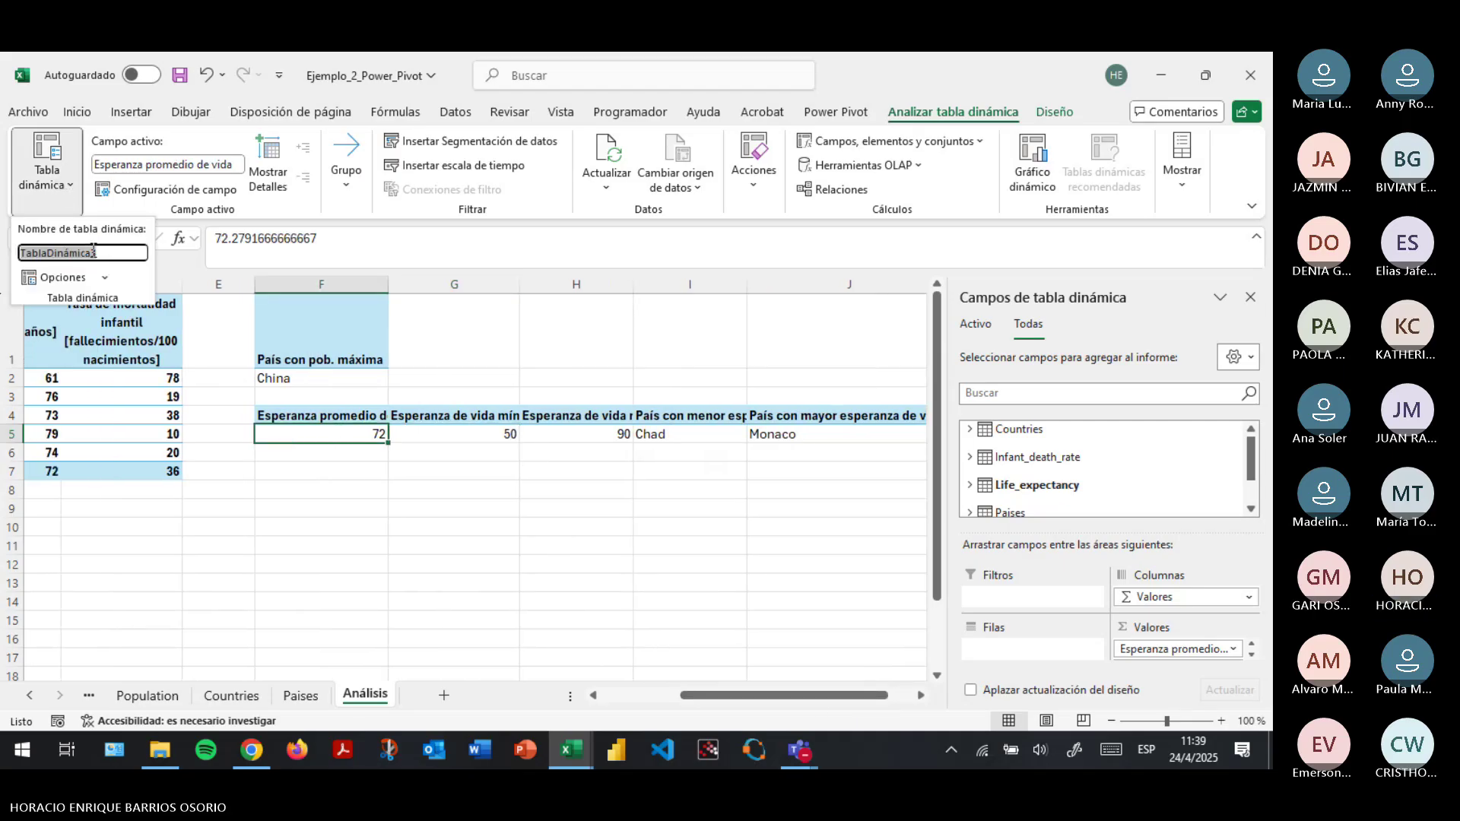
type("Datos espe")
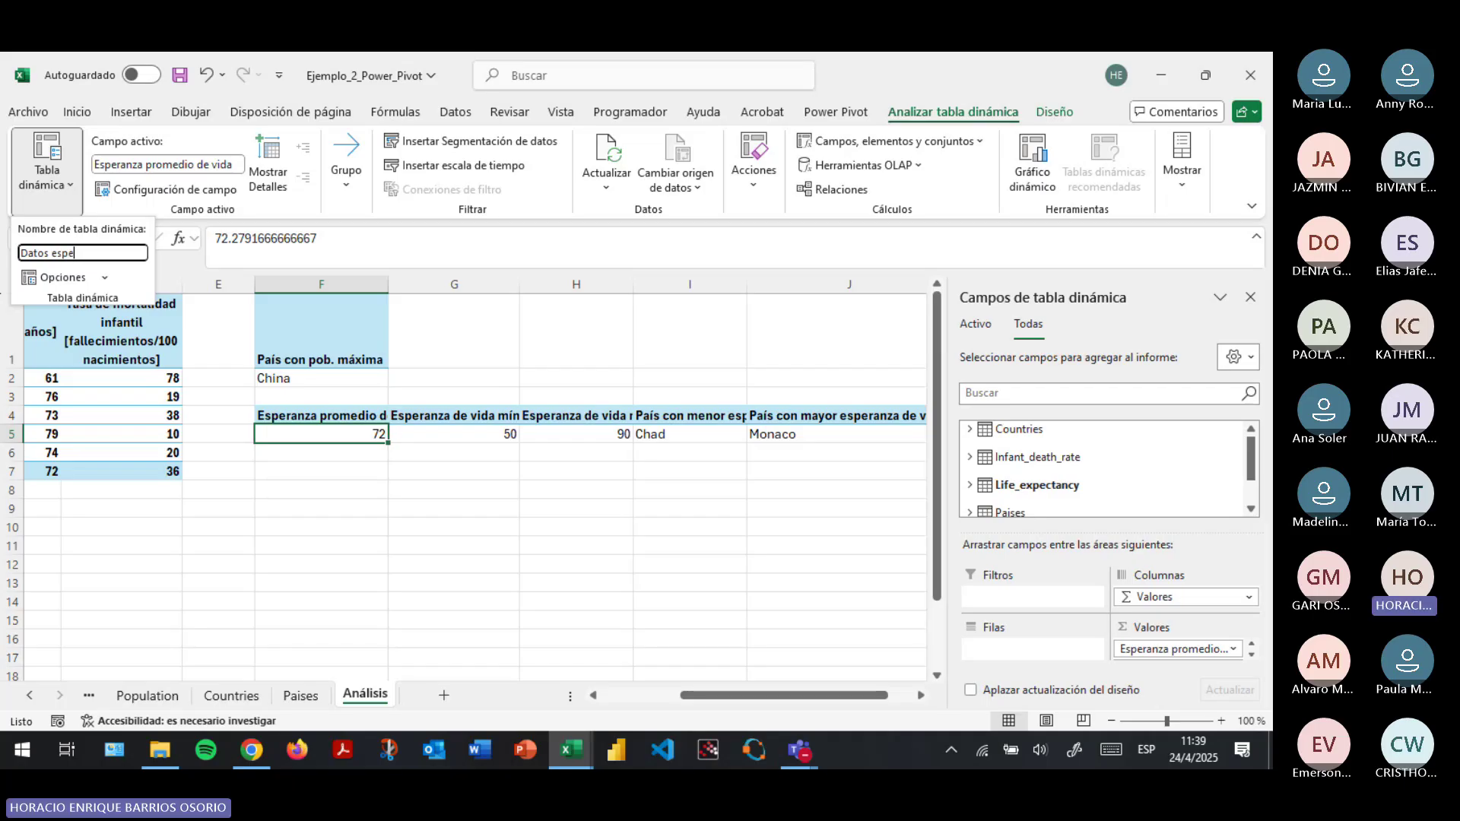
type("ranza de vida")
key("Return")
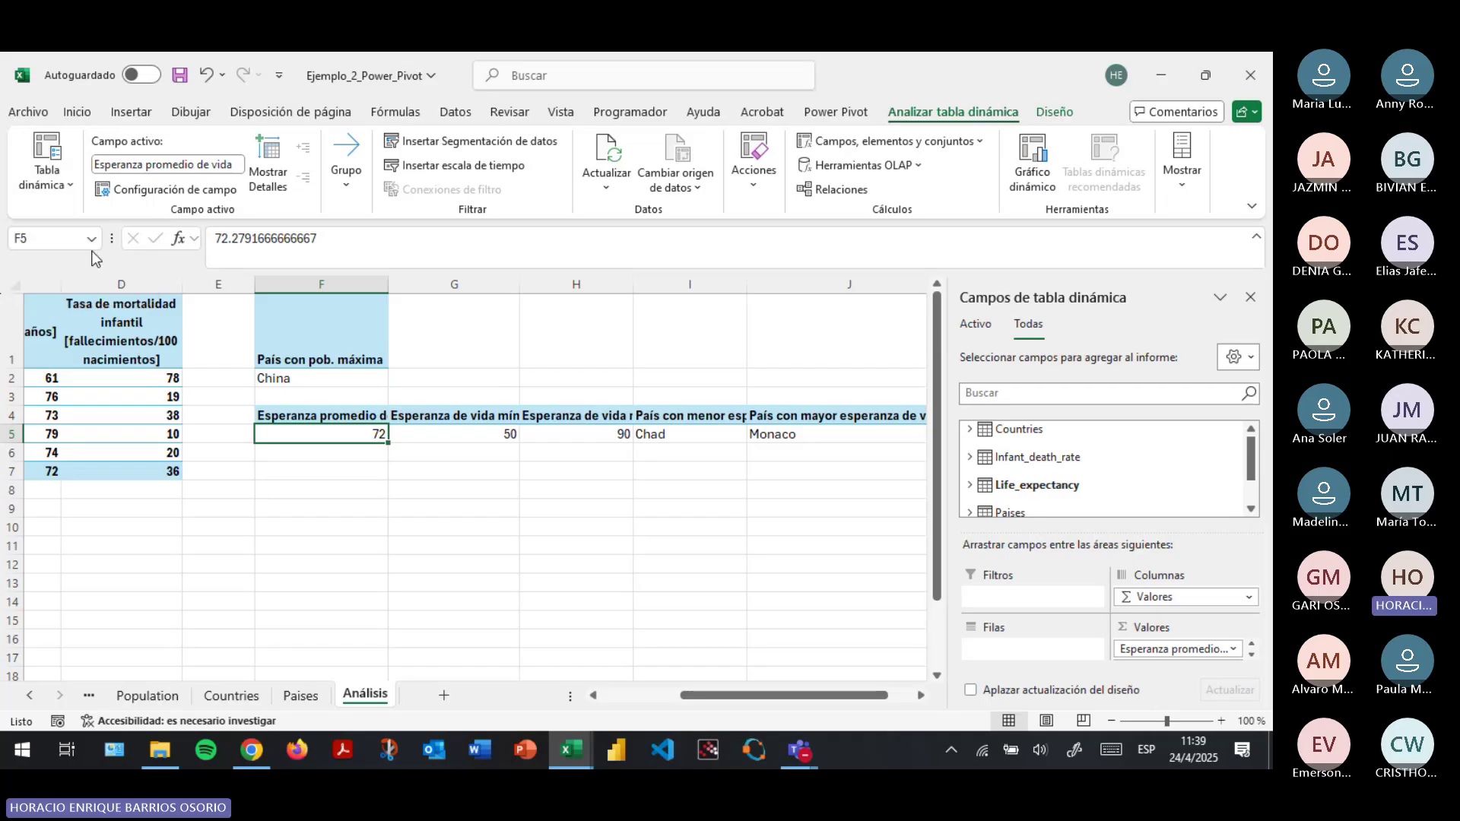
Try again to clear País con pob. máxima from the population pivot table at F1.
left_click(369, 334)
scroll(1030, 473, "down", 1)
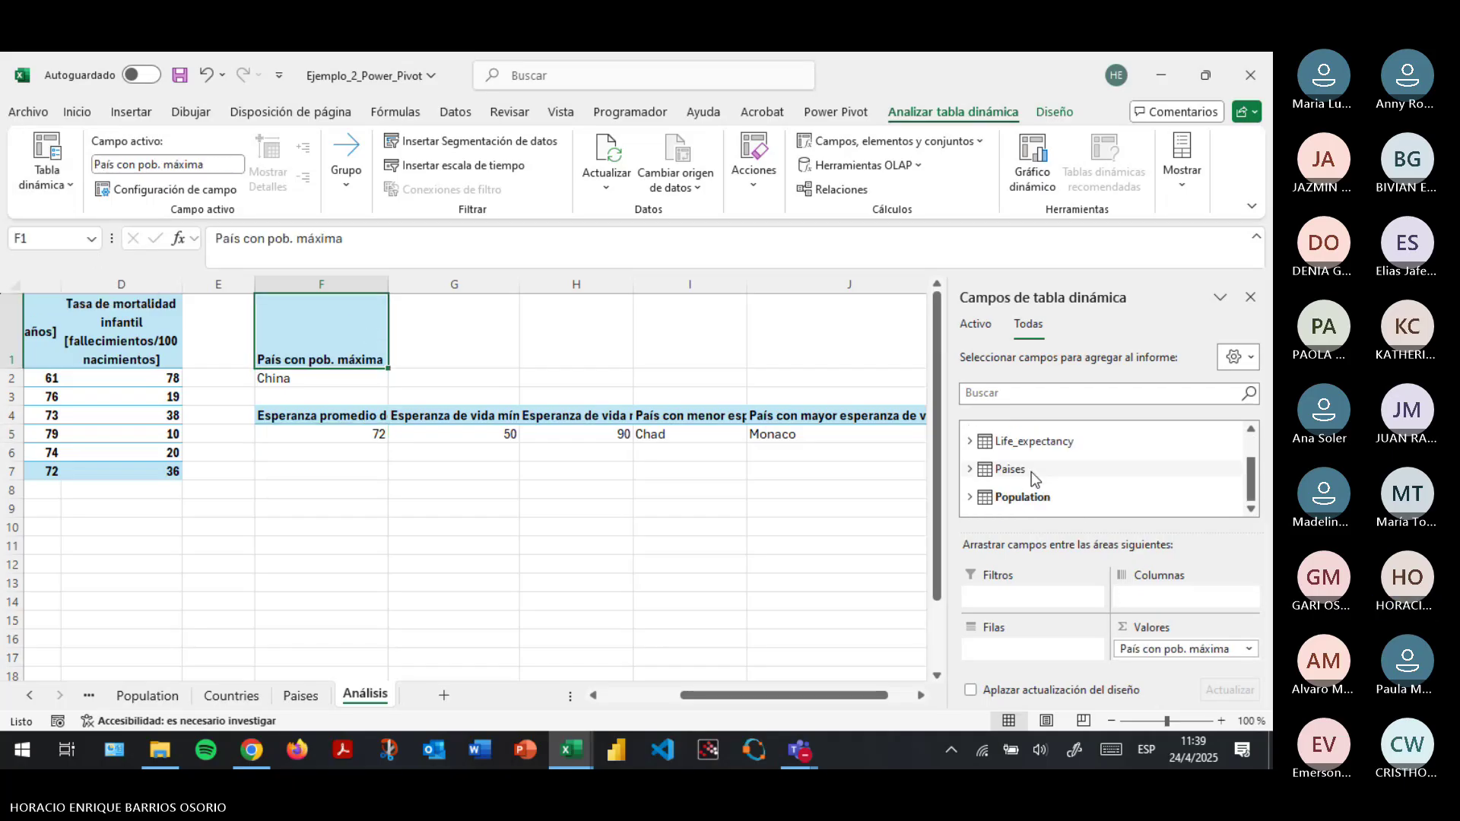
left_click(971, 495)
scroll(1106, 495, "down", 2)
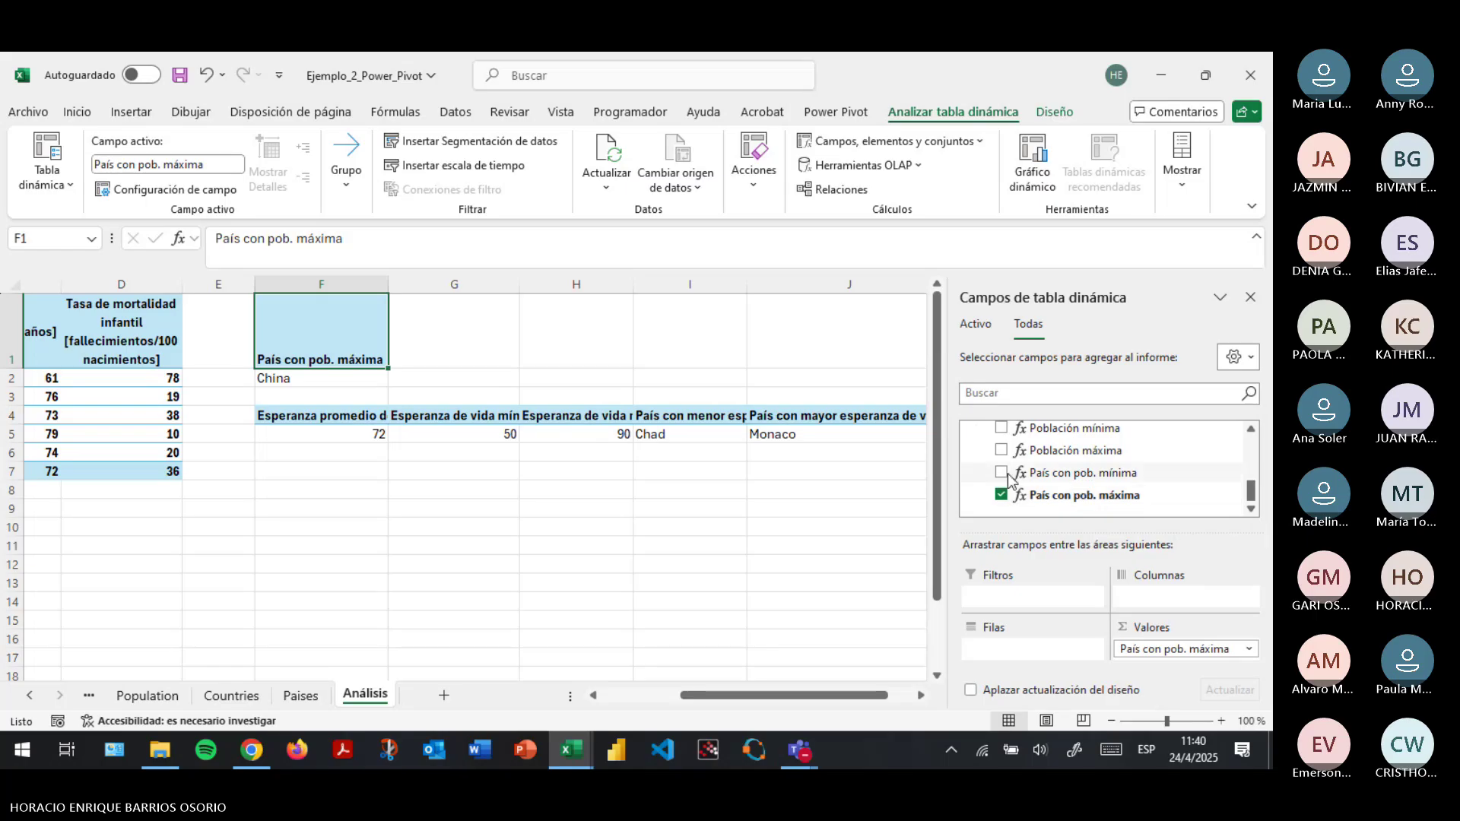
left_click(1002, 495)
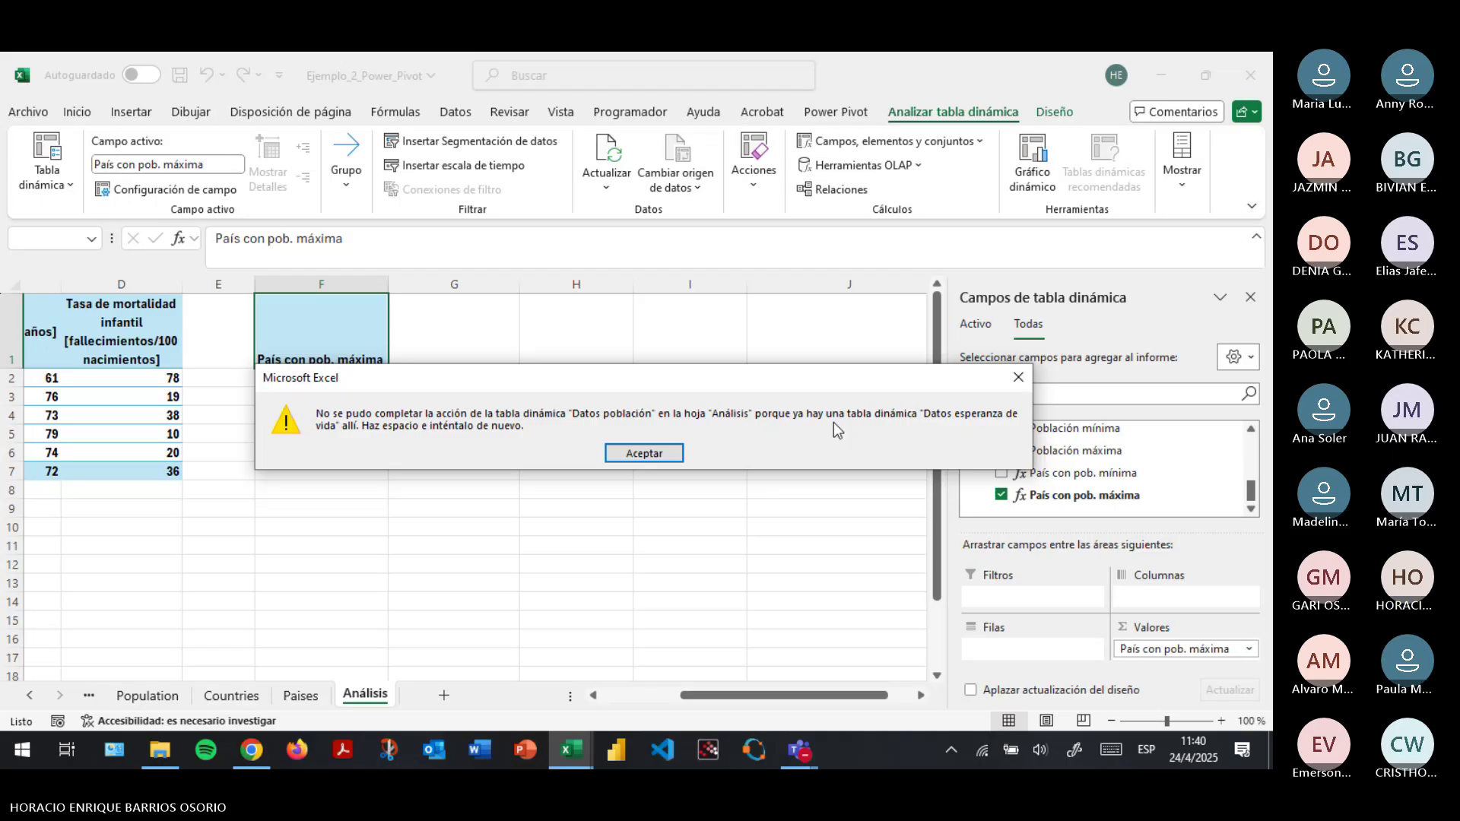
left_click(659, 454)
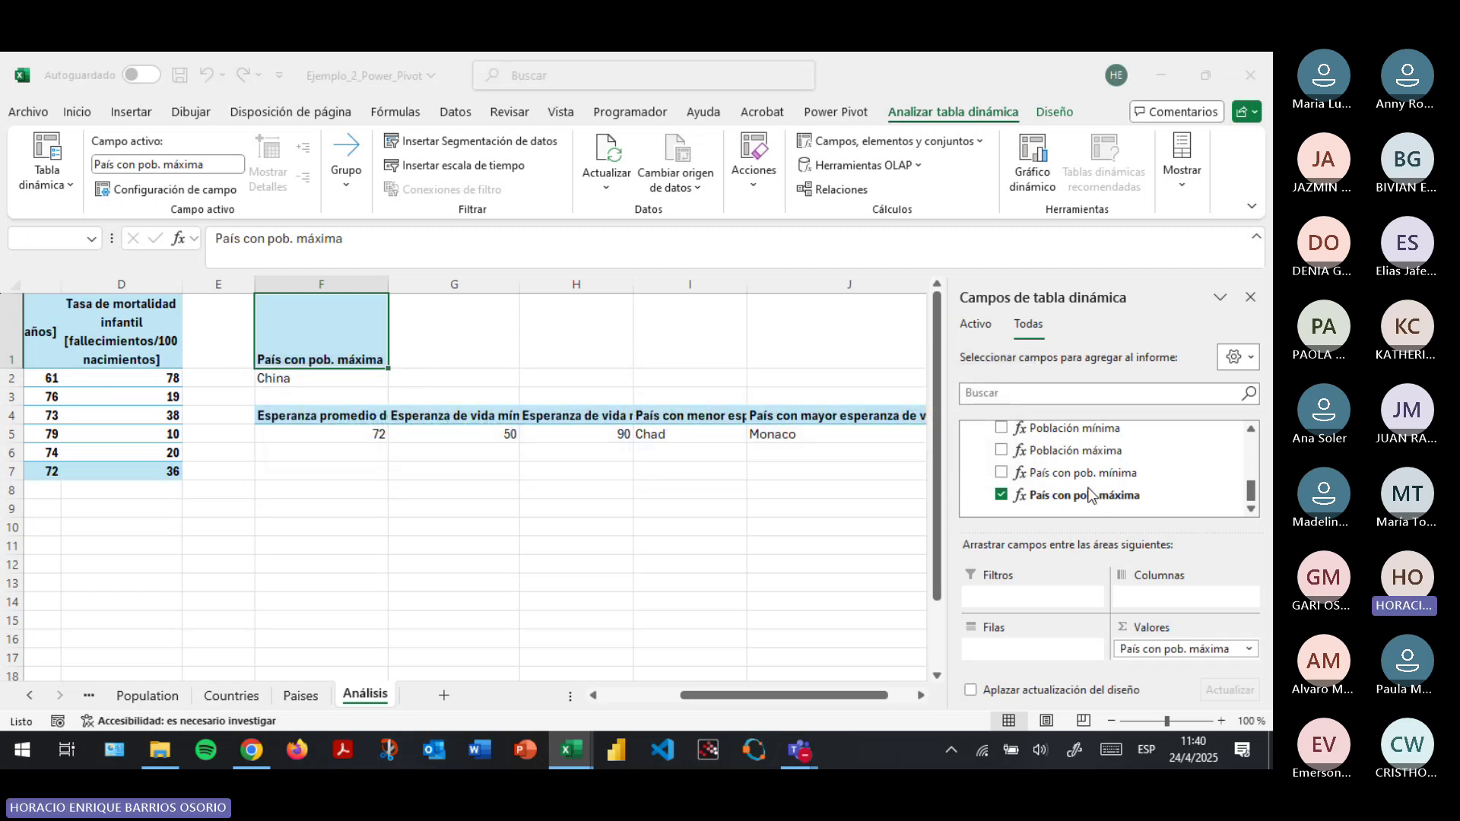
left_click(624, 454)
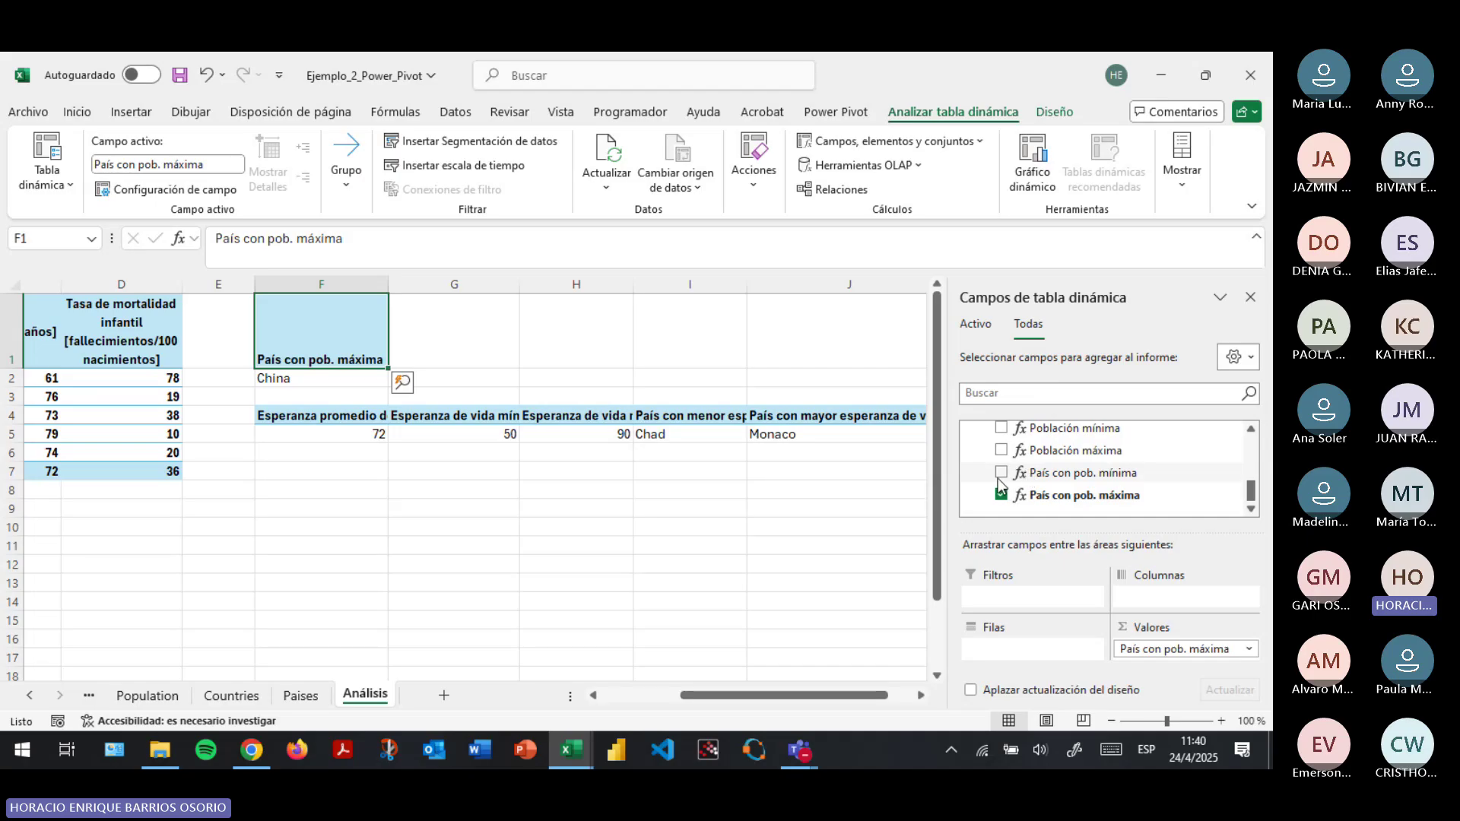
Remove all five life expectancy measures, from Esperanza promedio de vida to País con mayor esperanza de vida, from the pivot table at F4.
left_click(396, 424)
scroll(1064, 484, "down", 3)
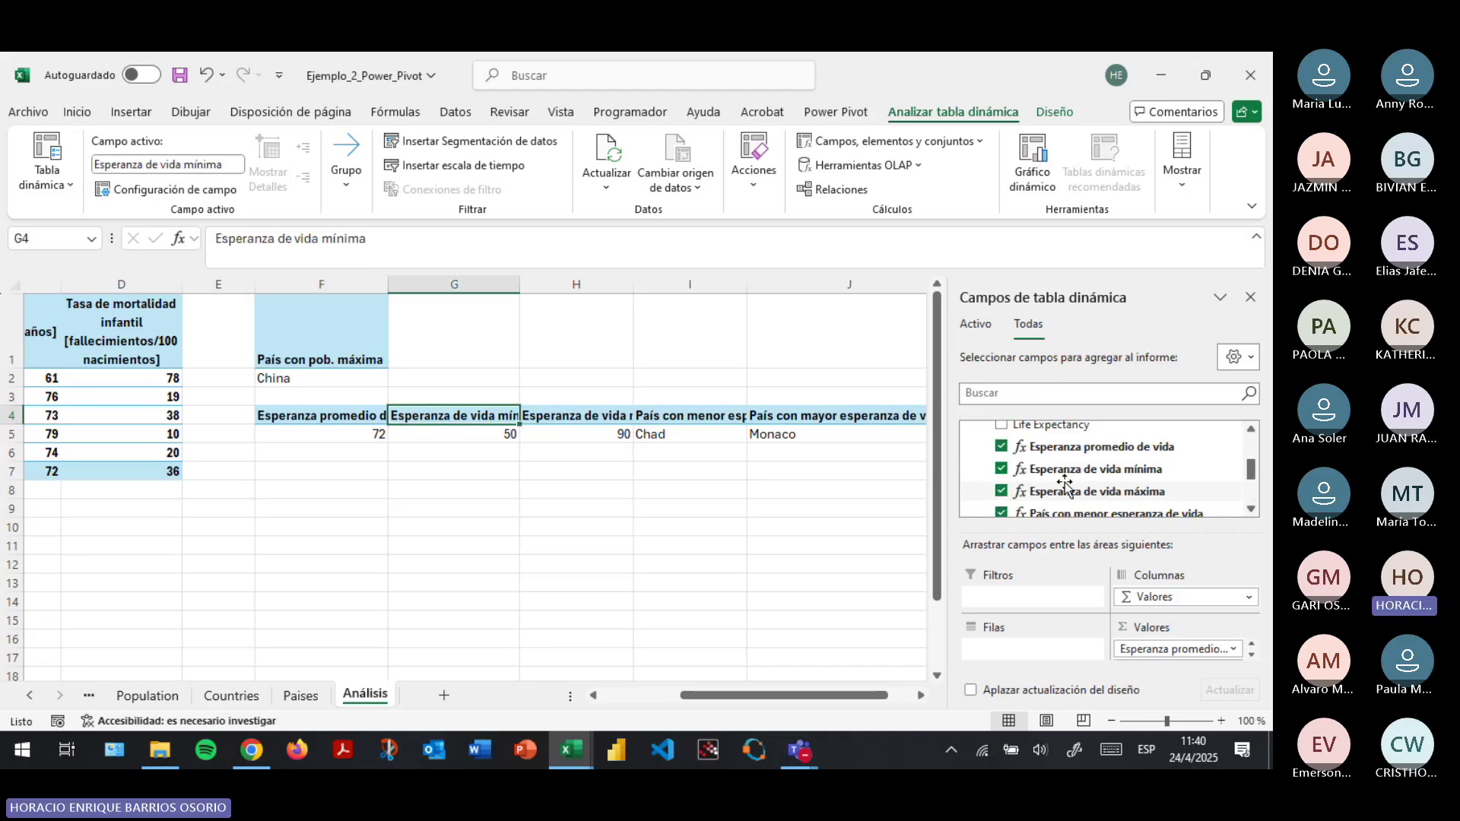
scroll(1065, 483, "down", 1)
left_click(1001, 491)
left_click(1000, 469)
left_click(1000, 446)
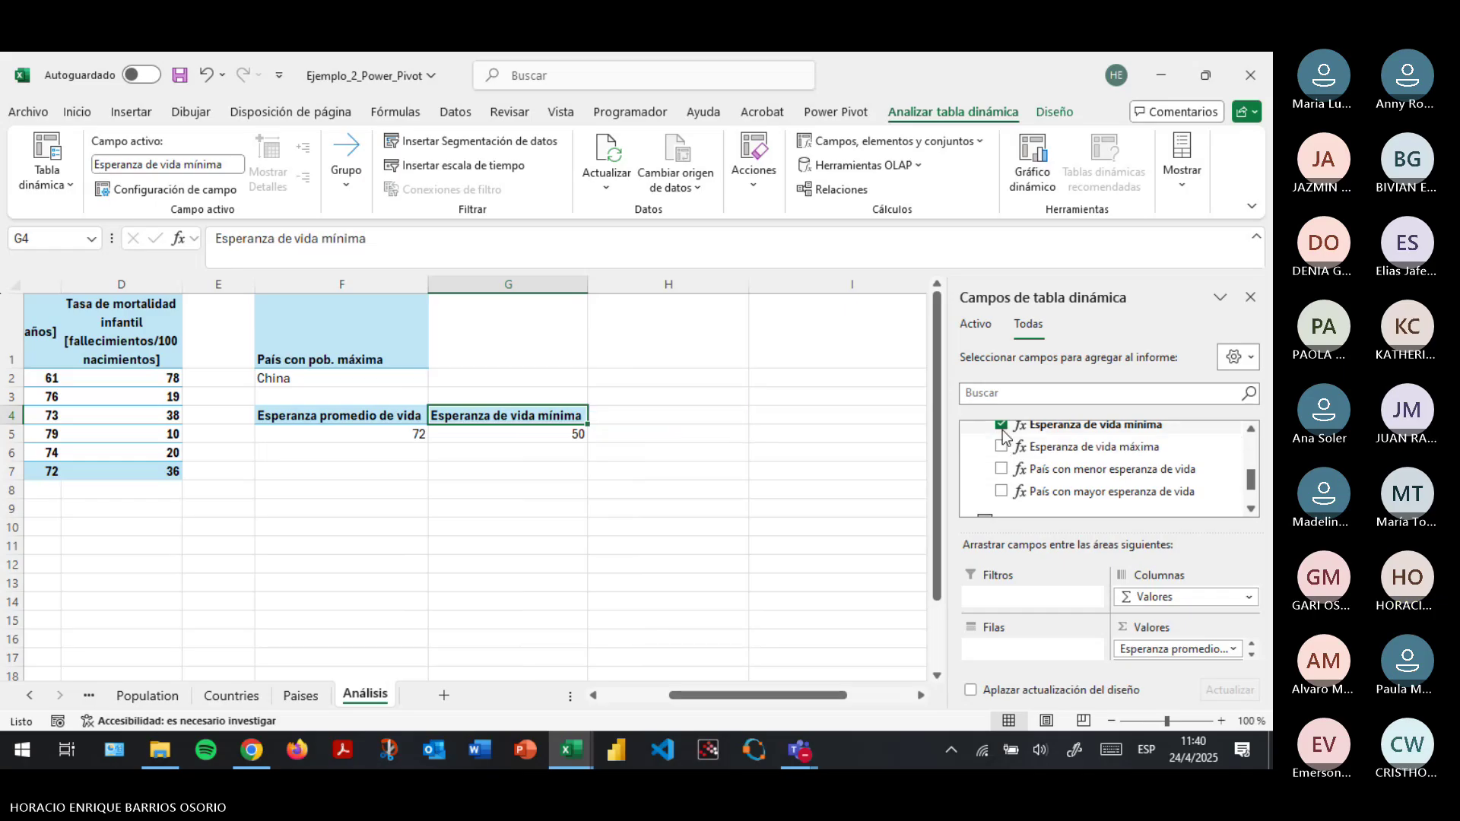
left_click(1001, 424)
left_click(380, 338)
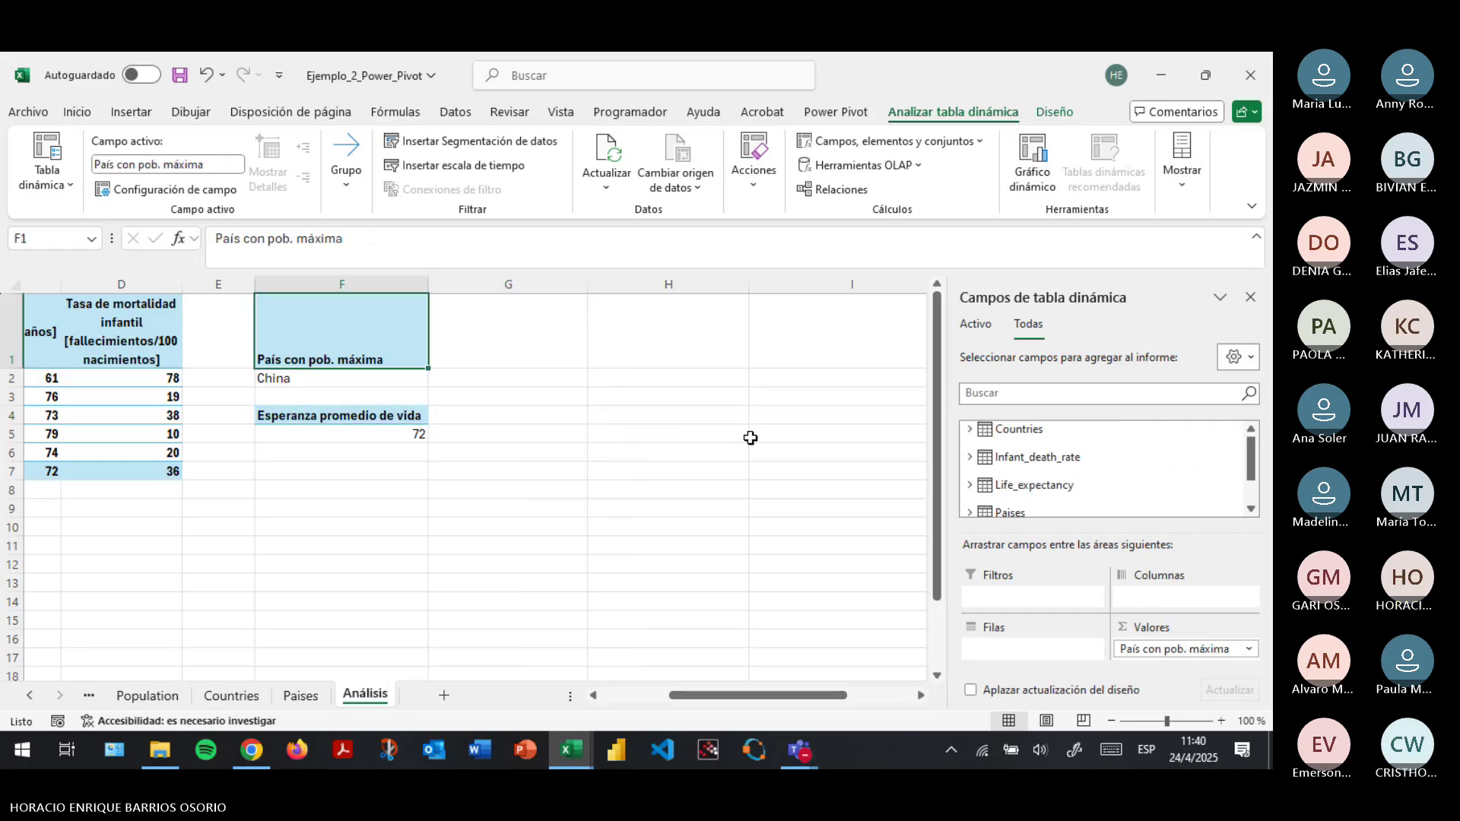
left_click(410, 434)
scroll(1064, 467, "down", 1)
left_click(968, 430)
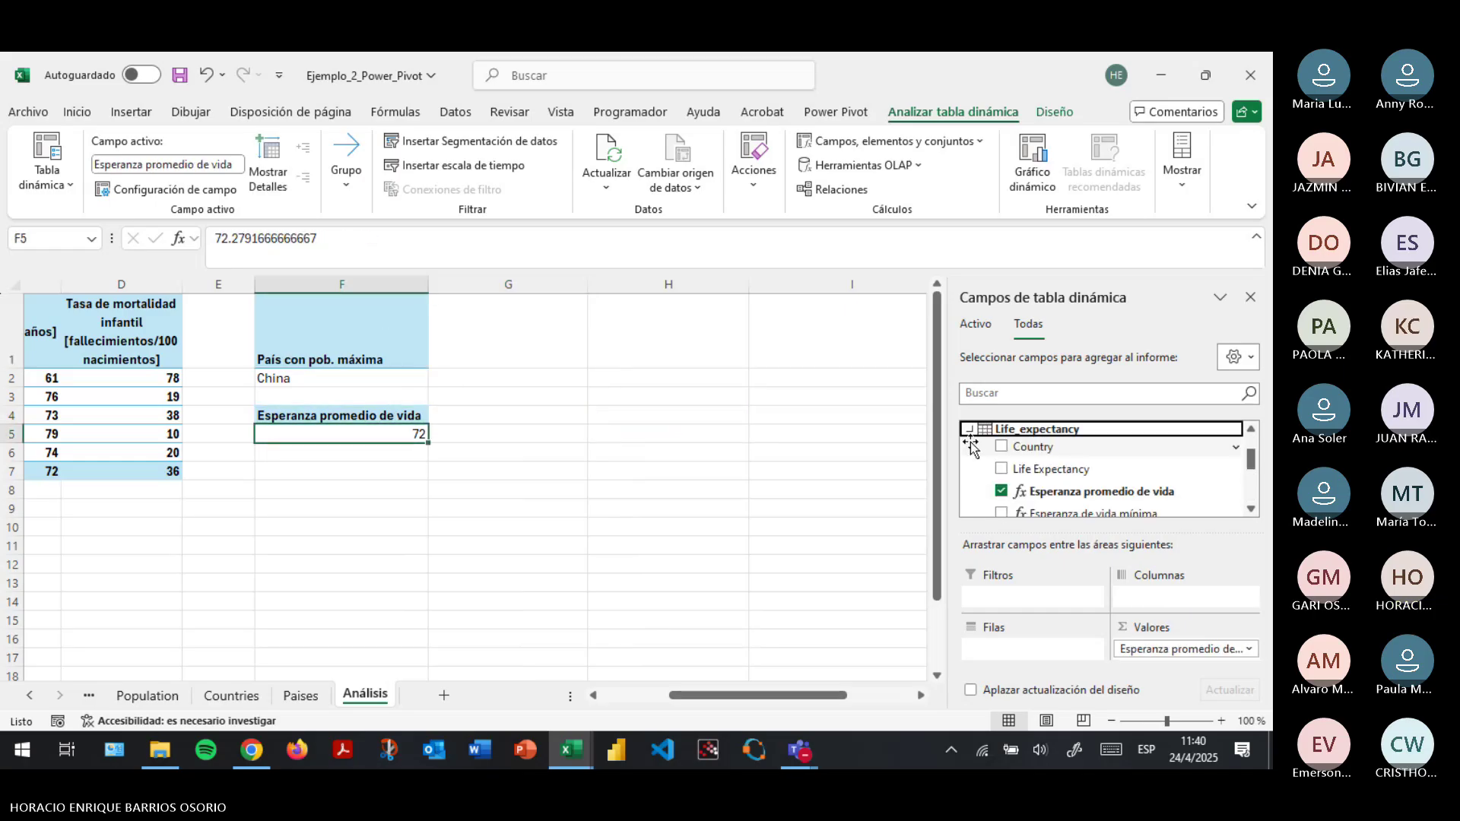
left_click(1000, 491)
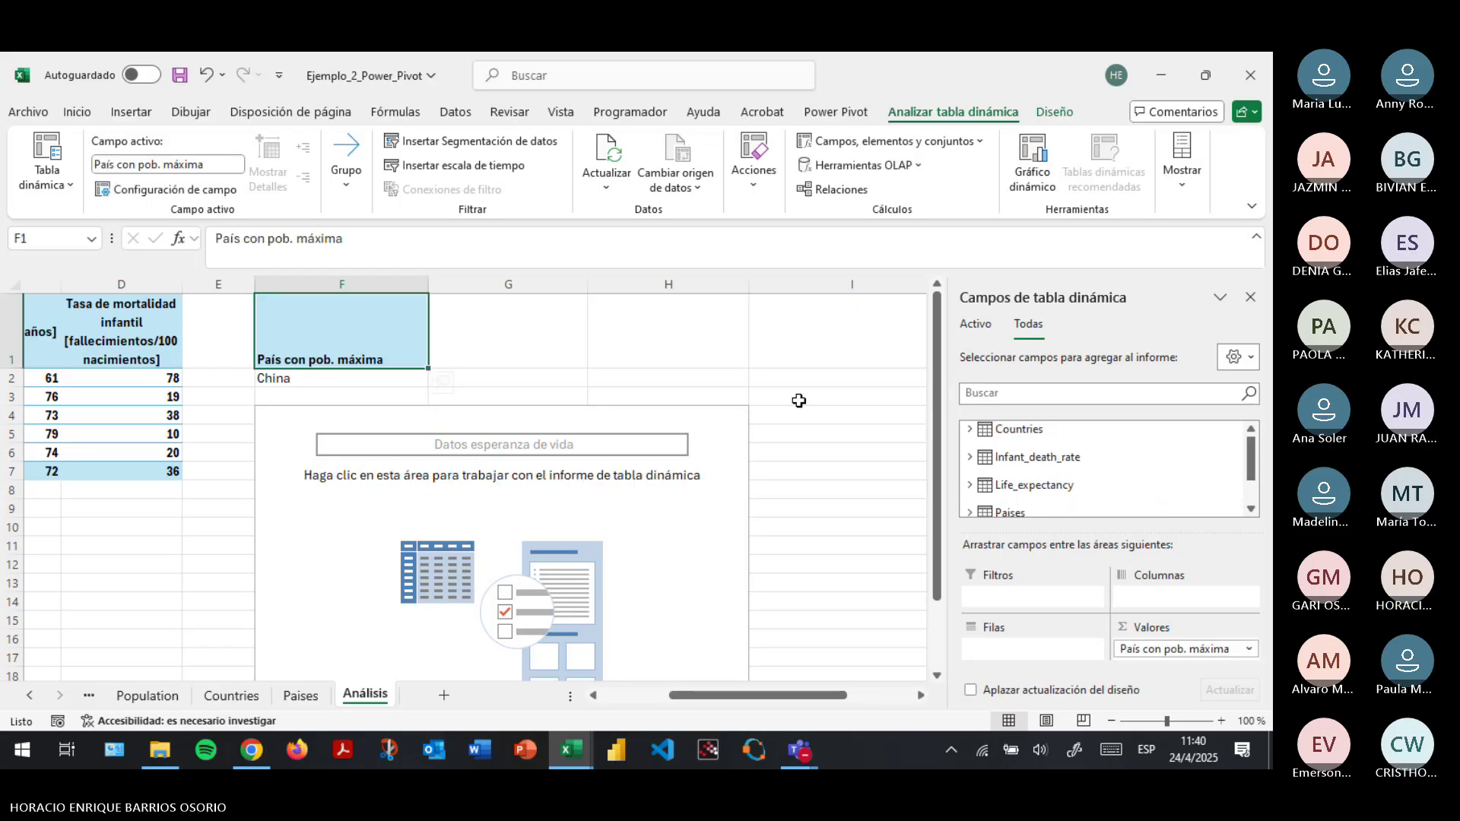
Show Población Mundial, Población mínima, Población máxima, País con pob. mínima and País con pob. máxima, in that order, in the population pivot table.
left_click(642, 455)
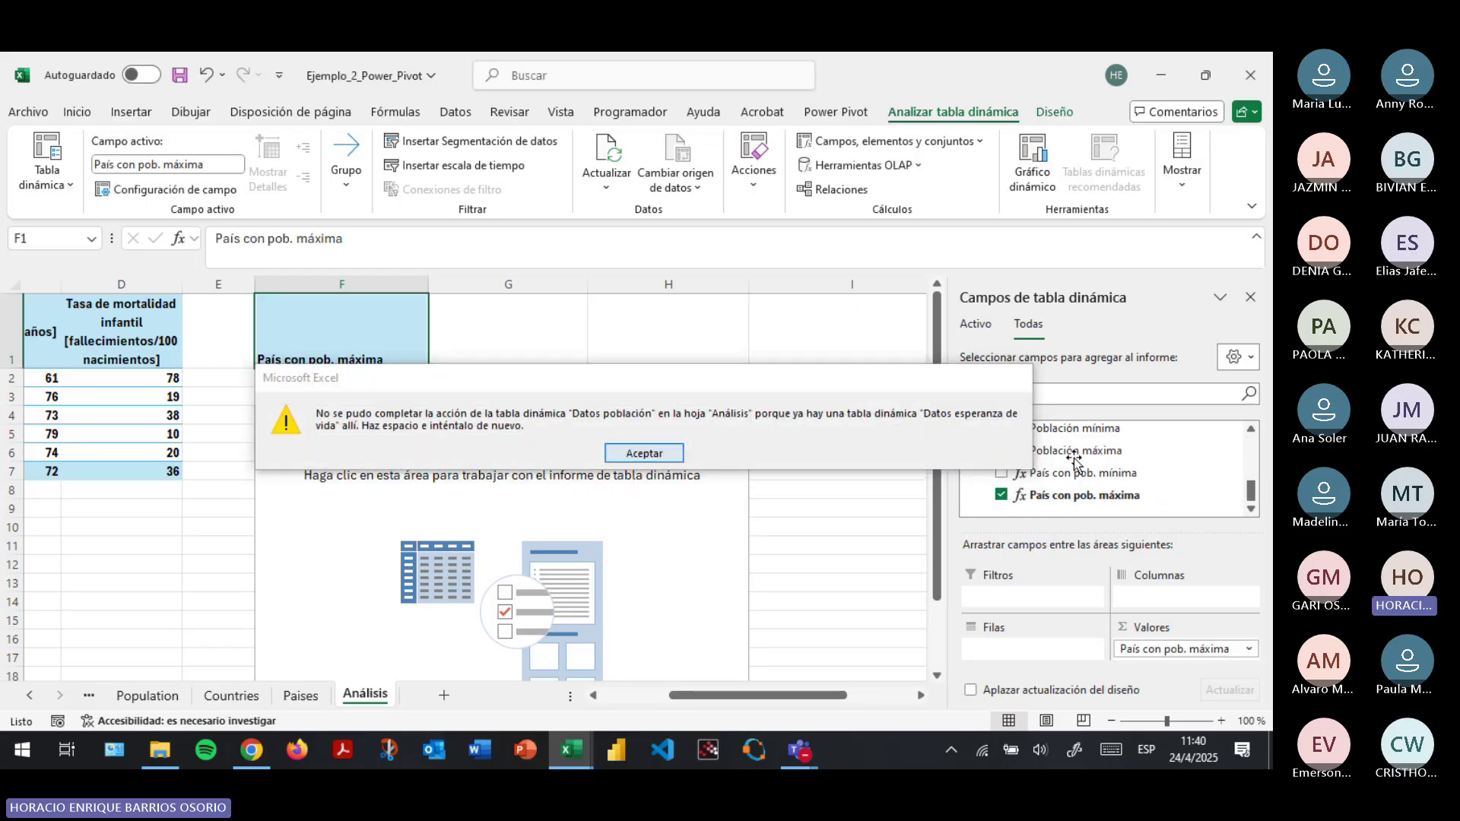
left_click(1001, 450)
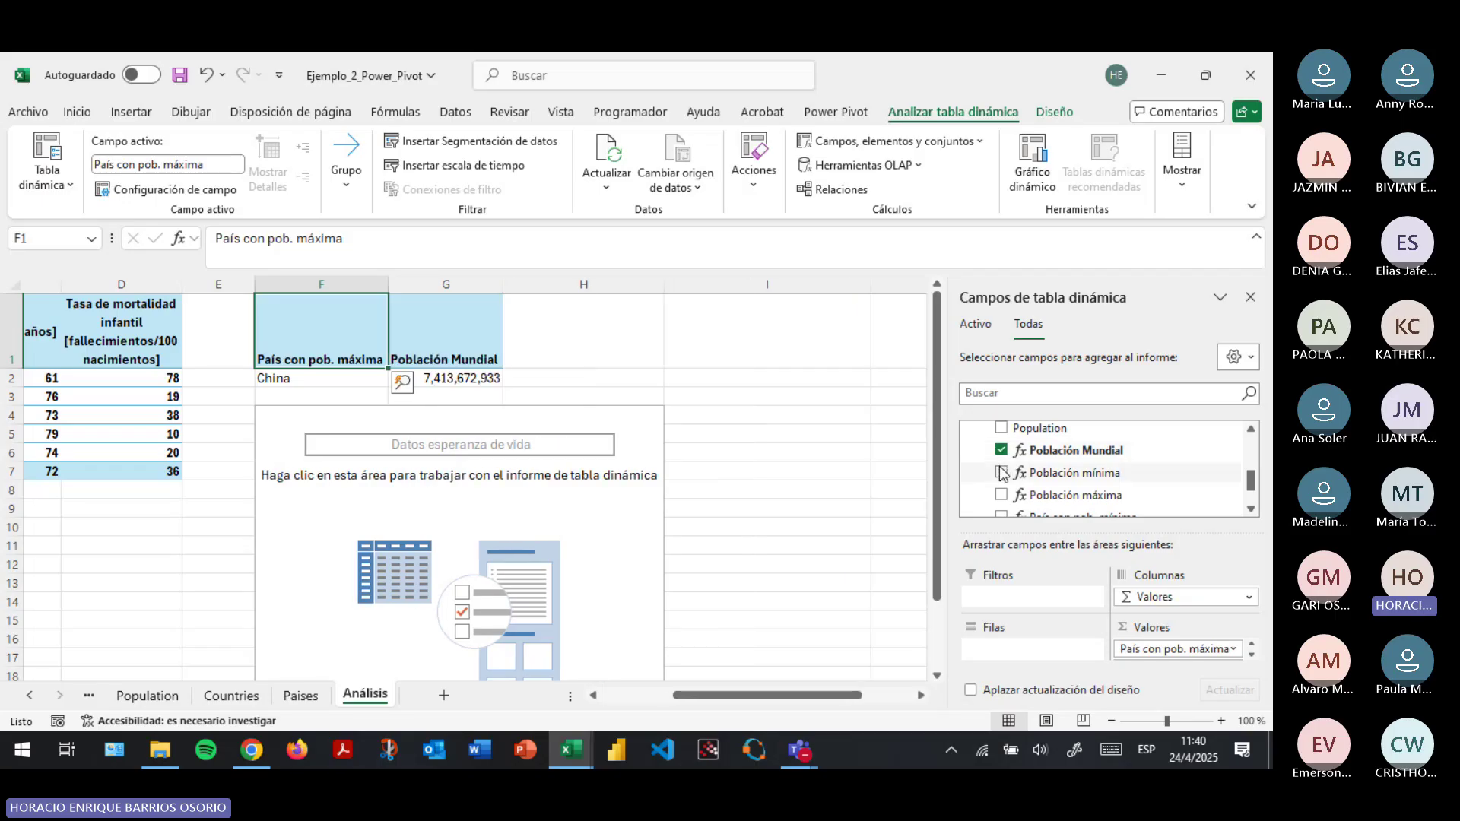
left_click(1001, 472)
left_click(1000, 495)
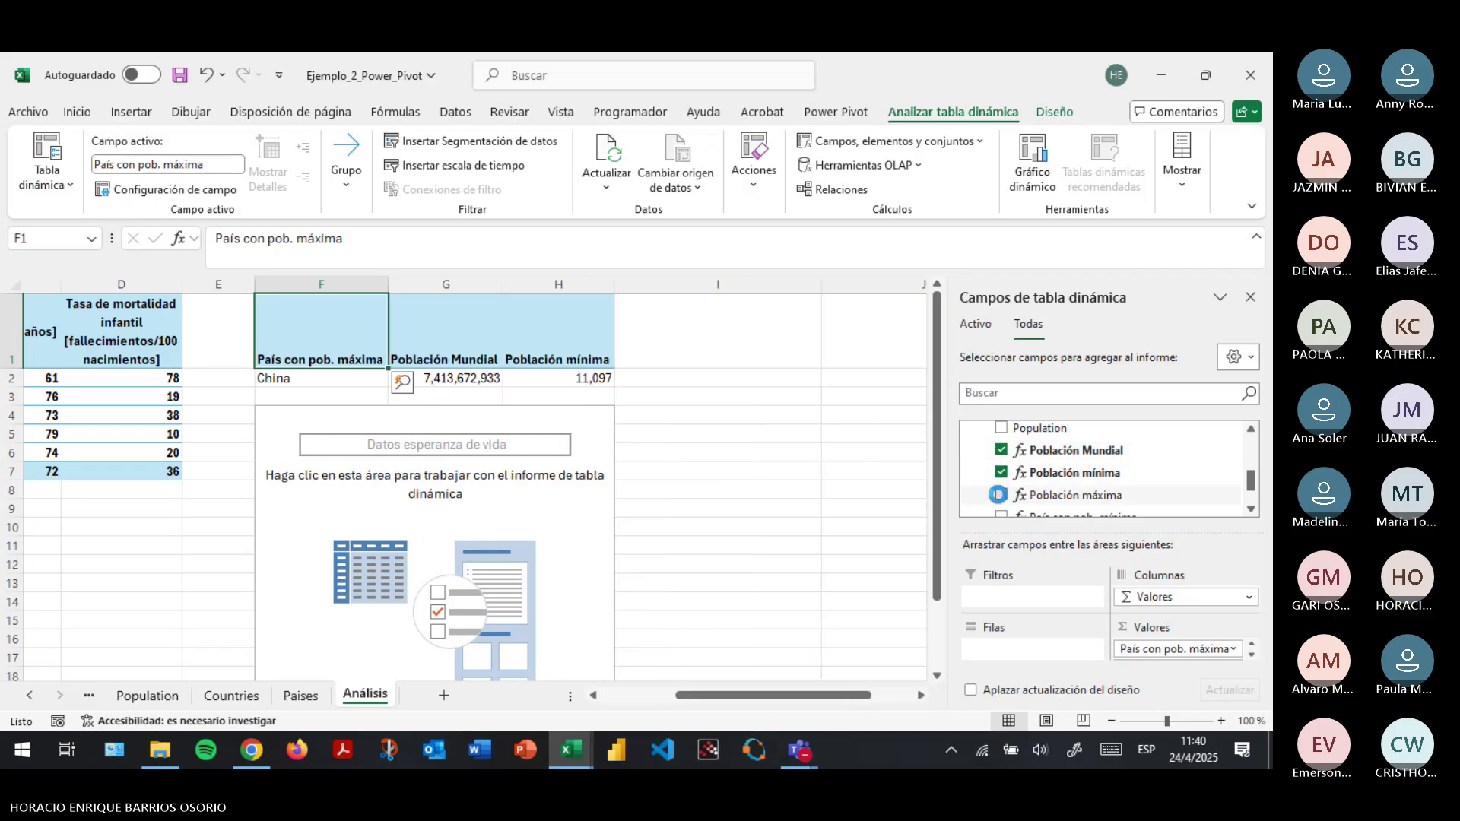
left_click(1001, 495)
left_click(1000, 473)
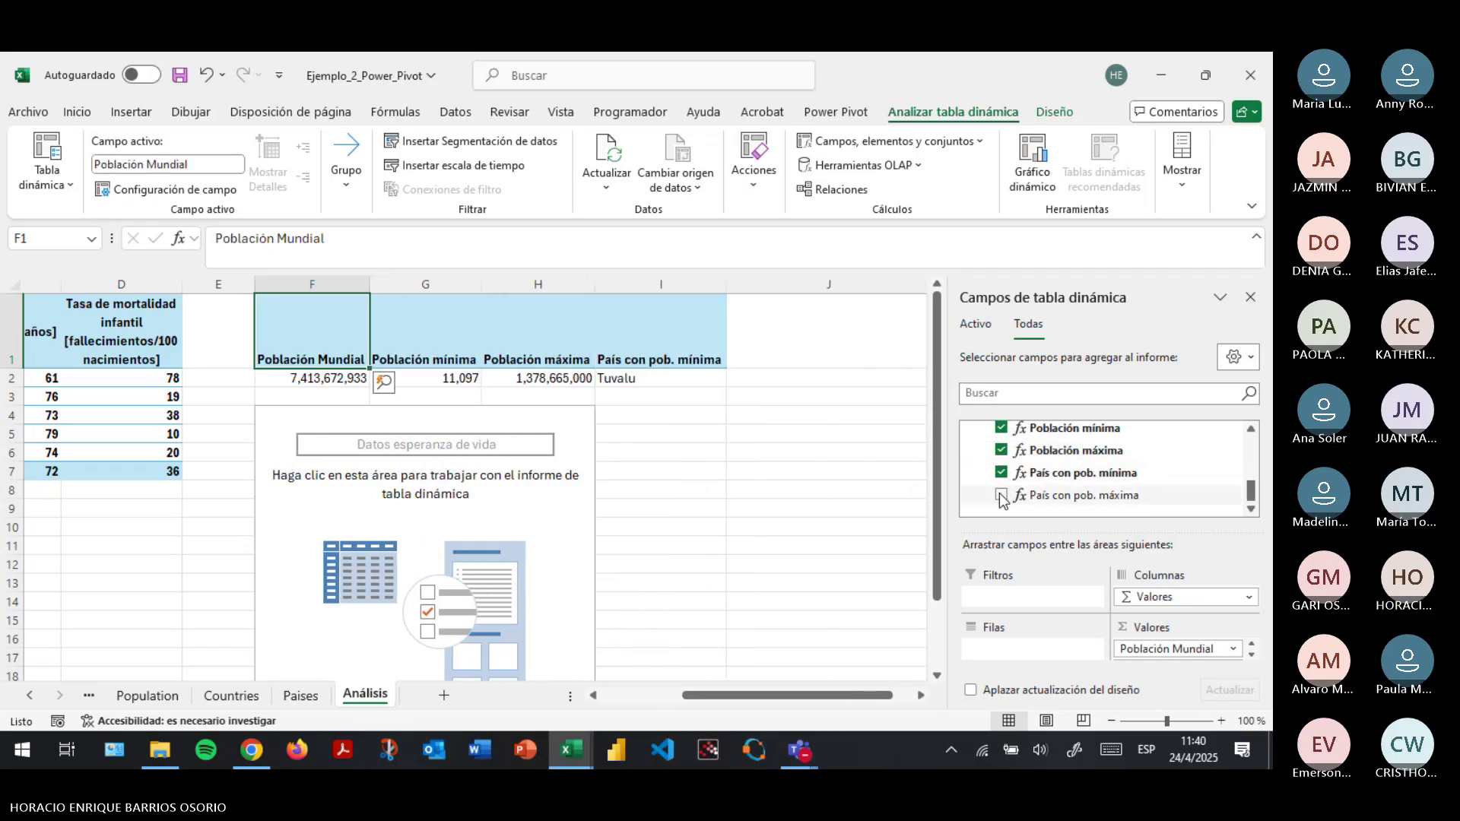
left_click(1000, 494)
Add the average, minimum and maximum life expectancy measures plus País con menor and País con mayor esperanza de vida to the Datos esperanza de vida pivot table.
left_click(392, 470)
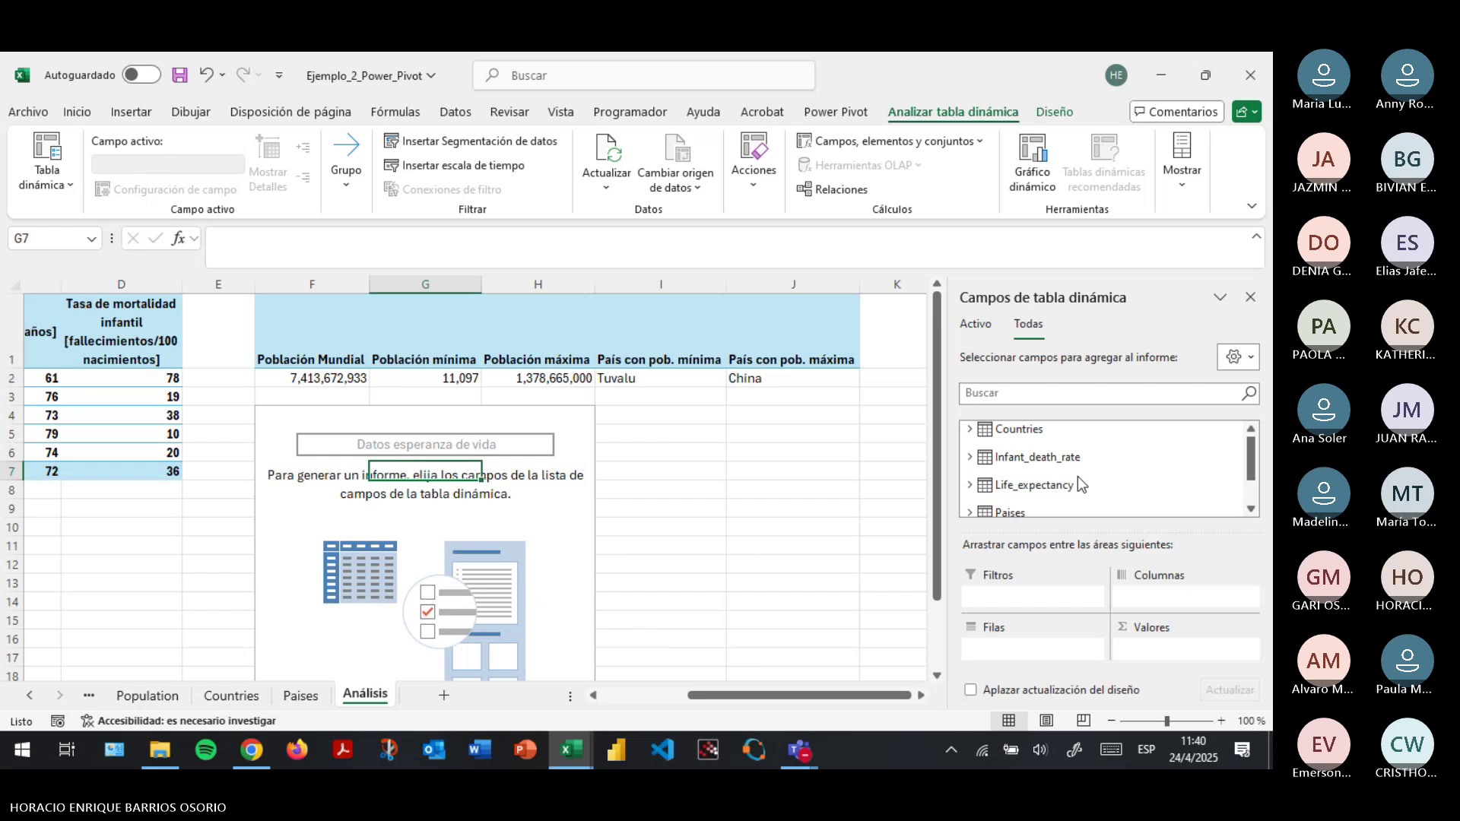
left_click(970, 485)
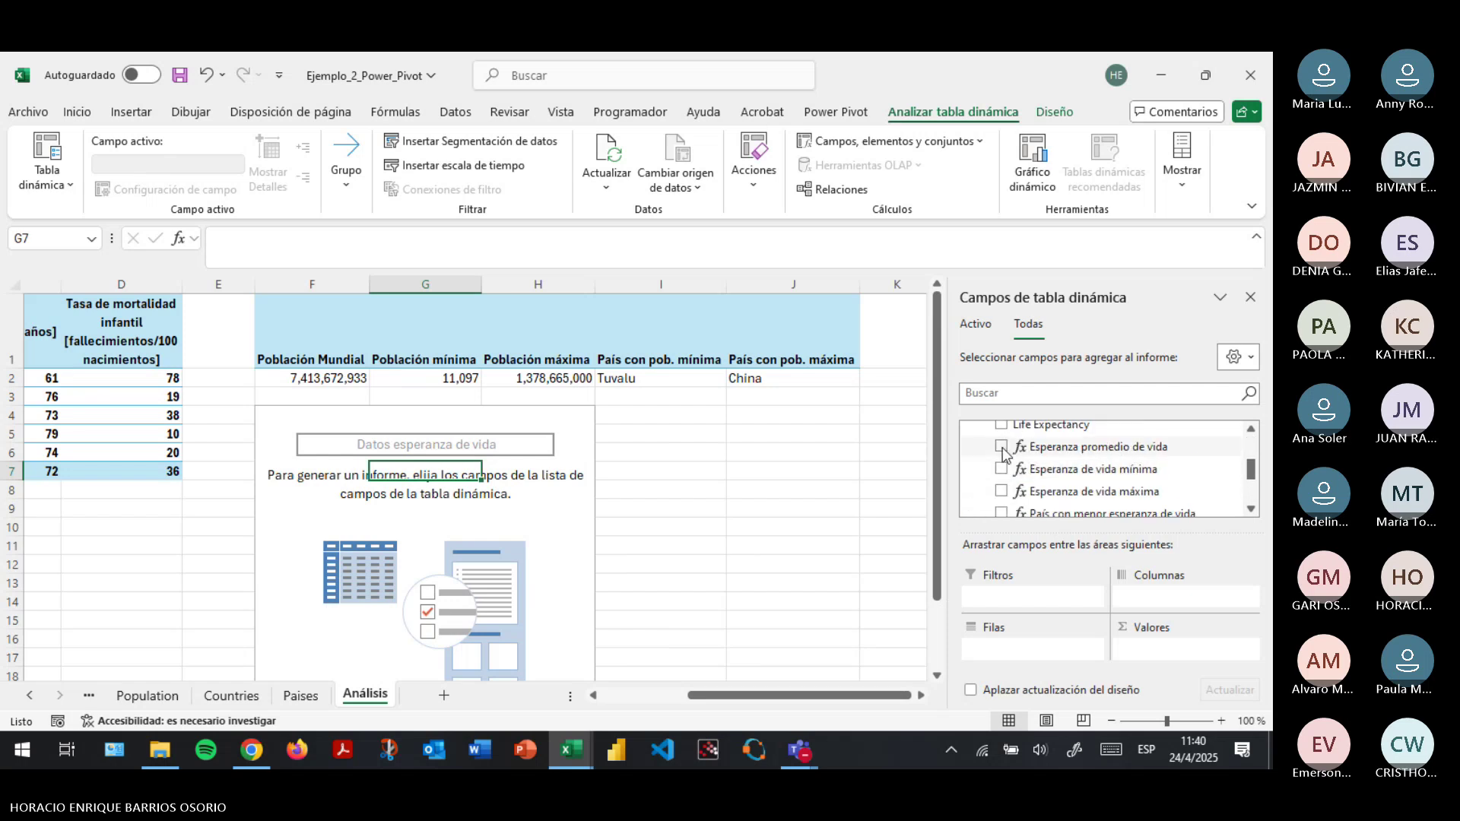
left_click(1001, 448)
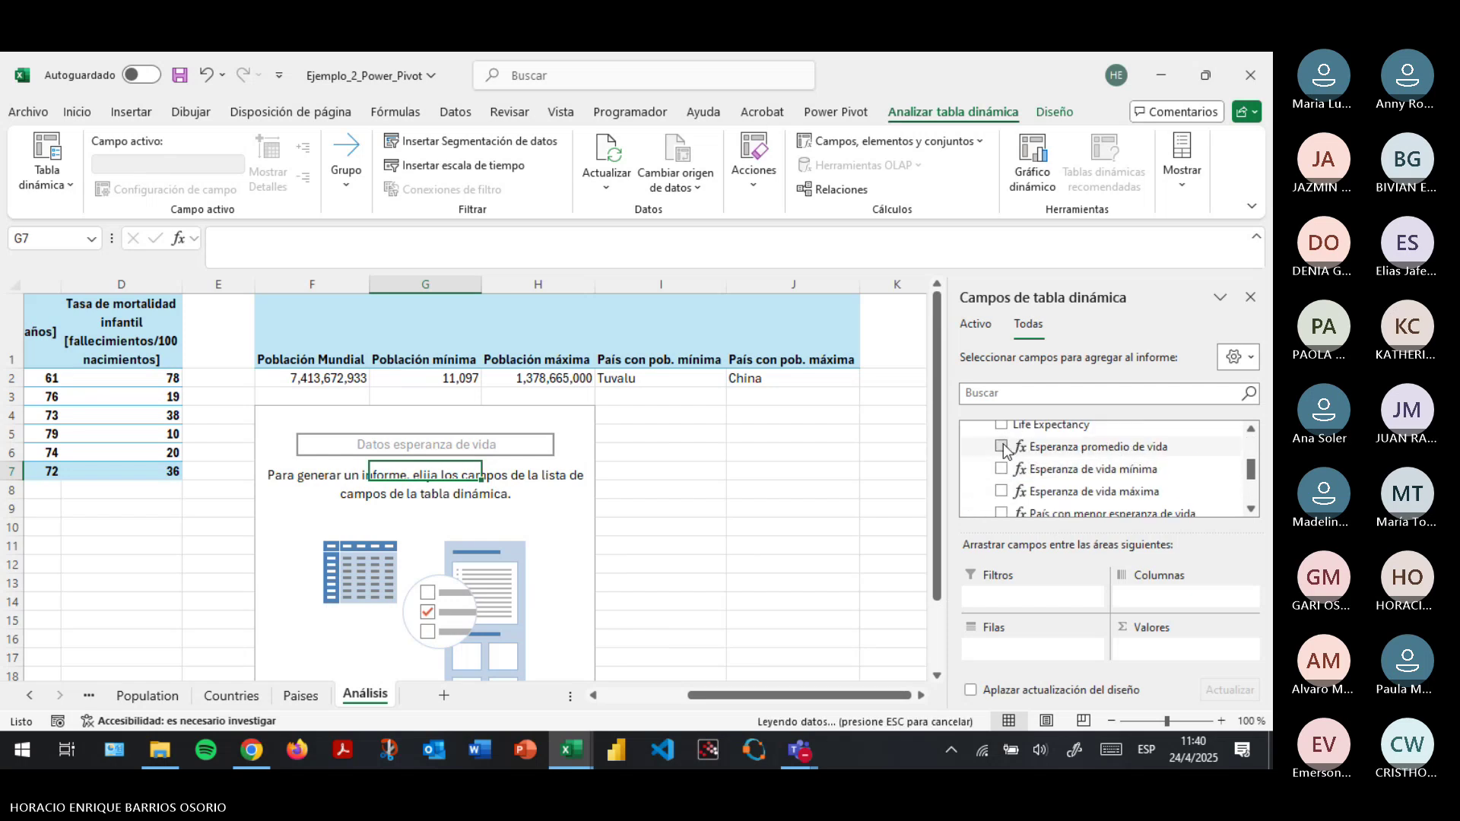
left_click(1001, 469)
left_click(1001, 491)
left_click(1002, 512)
scroll(1005, 506, "down", 1)
left_click(1004, 493)
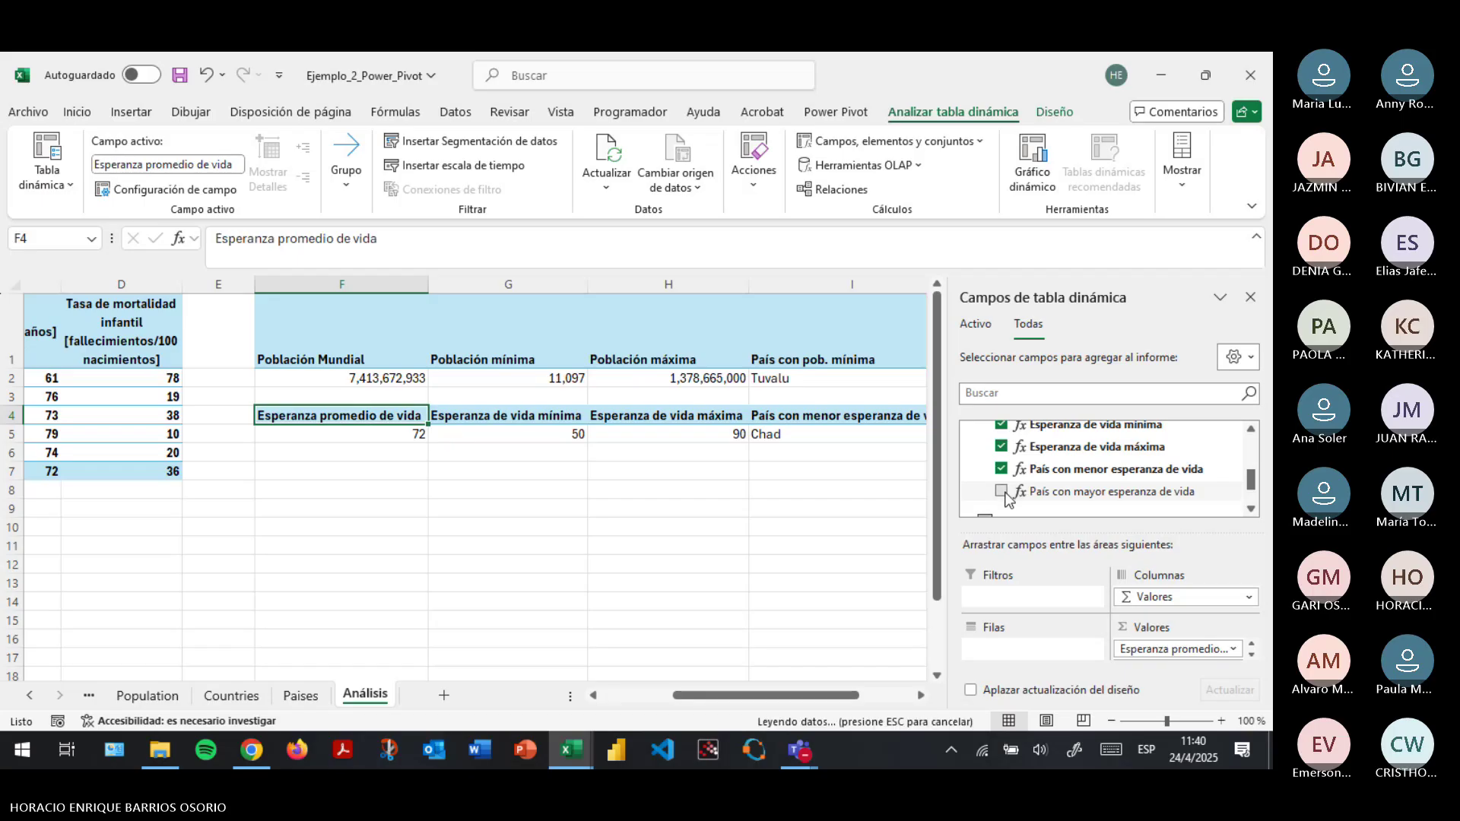
Insert a pivot table from the data model at cell F7 of the existing Análisis sheet.
left_click(351, 475)
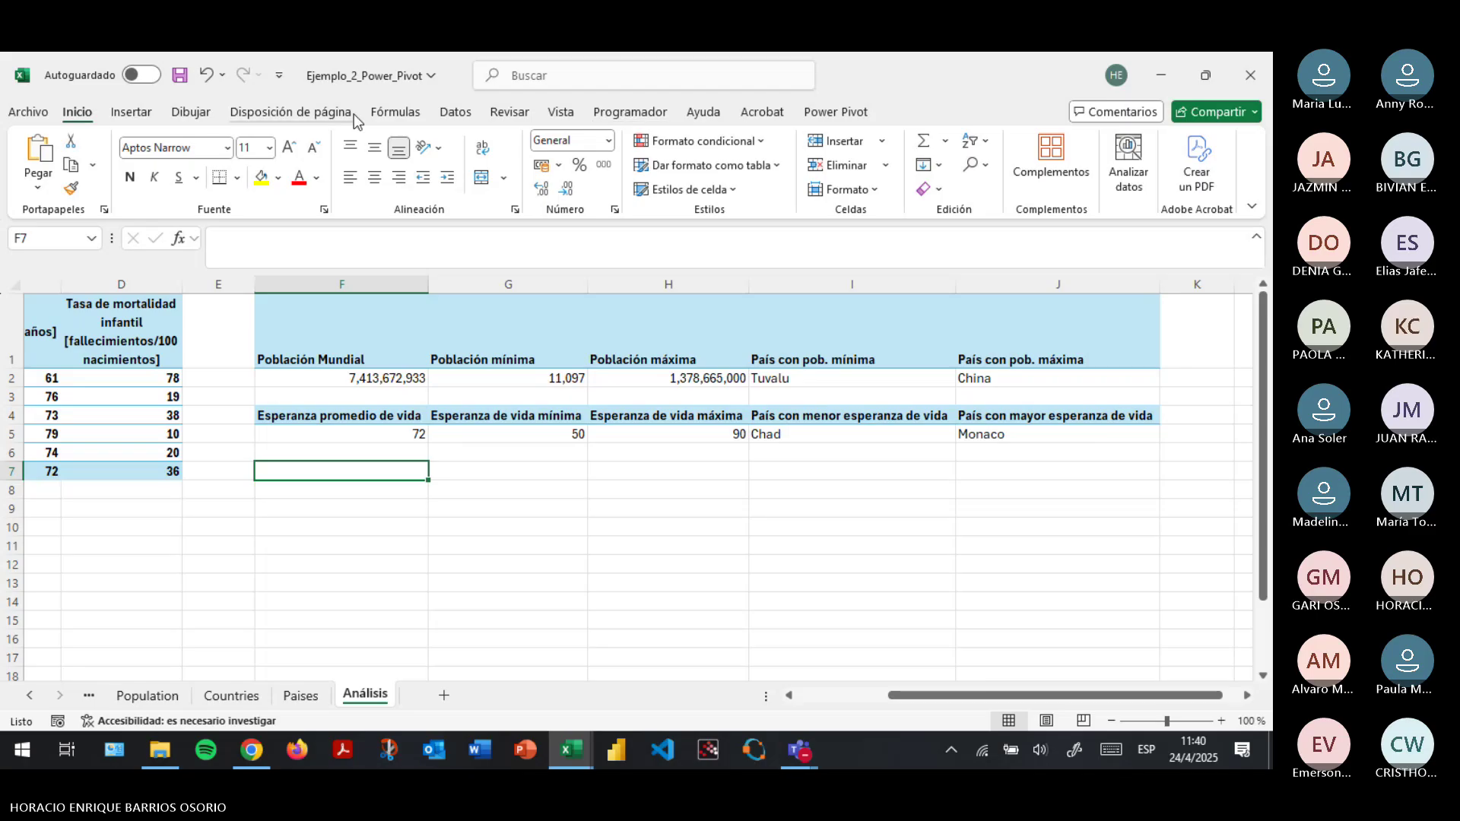
left_click(143, 116)
left_click(68, 190)
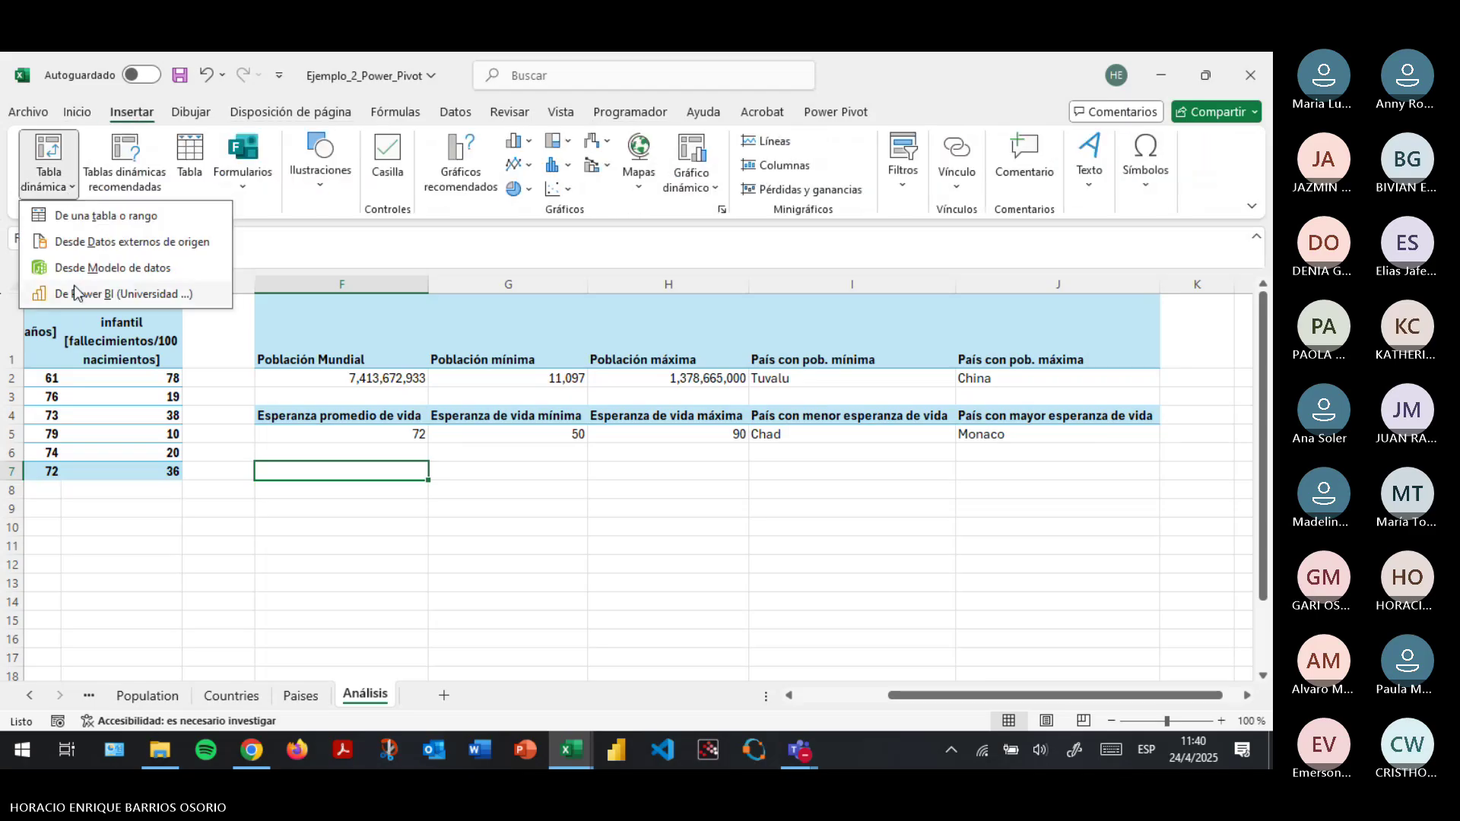
left_click(79, 269)
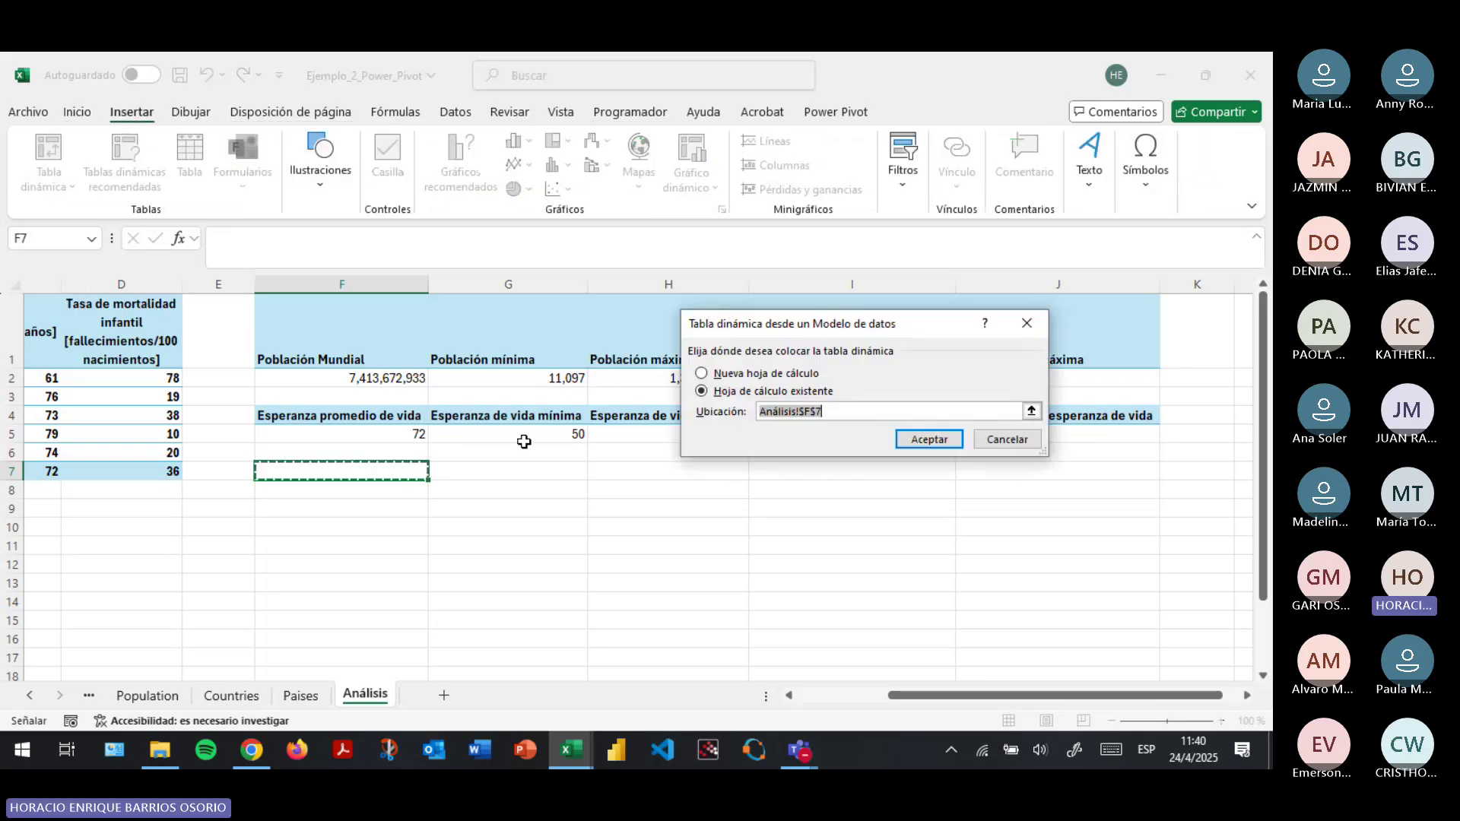
left_click(929, 439)
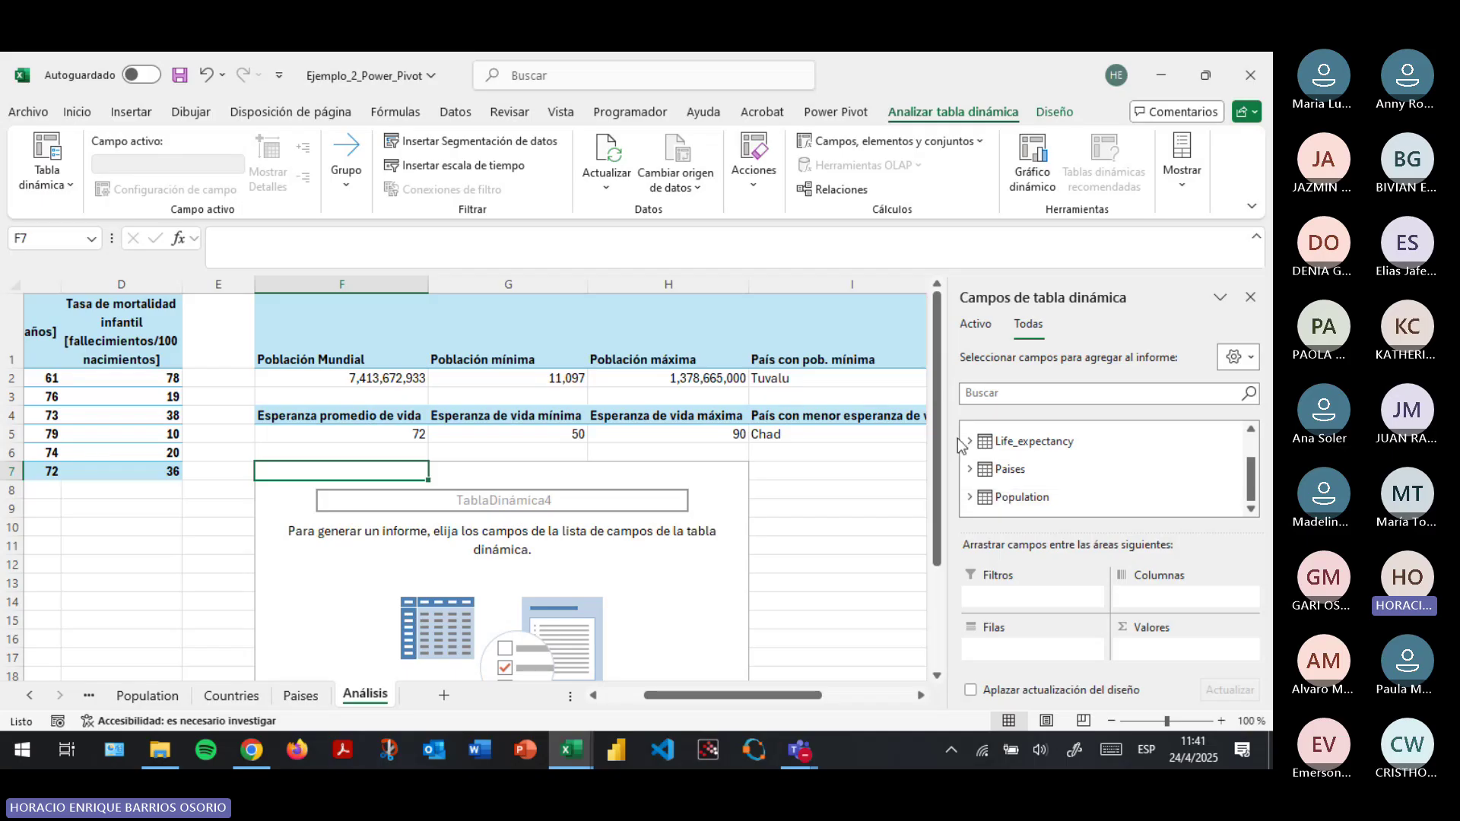
Add Mortalidad infantil promedio, mínima and máxima plus País con menor and País con mayor mortalidad infantil to the pivot table at F7.
scroll(960, 443, "up", 2)
left_click(970, 465)
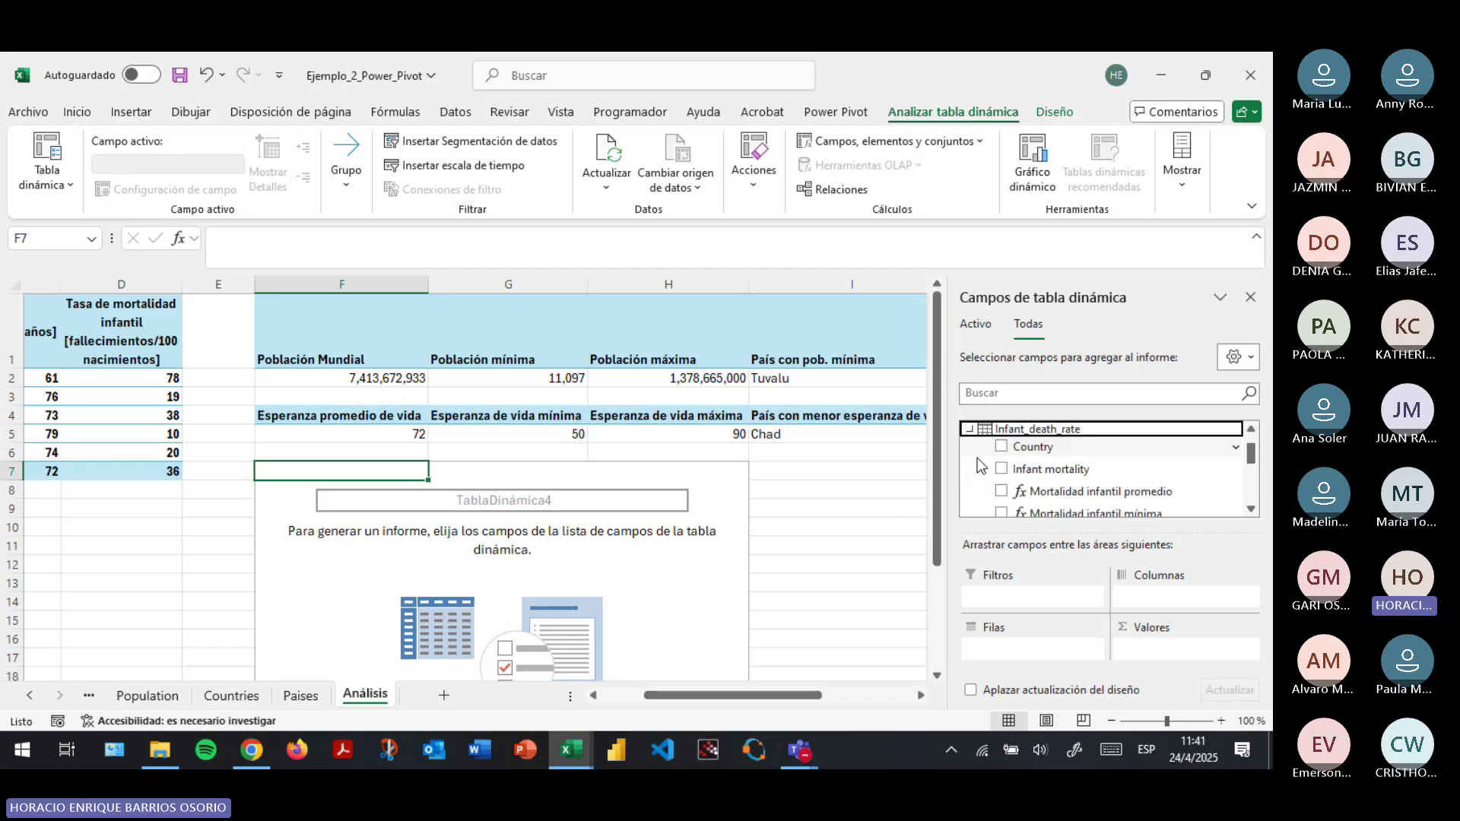
left_click(1042, 491)
left_click(1042, 511)
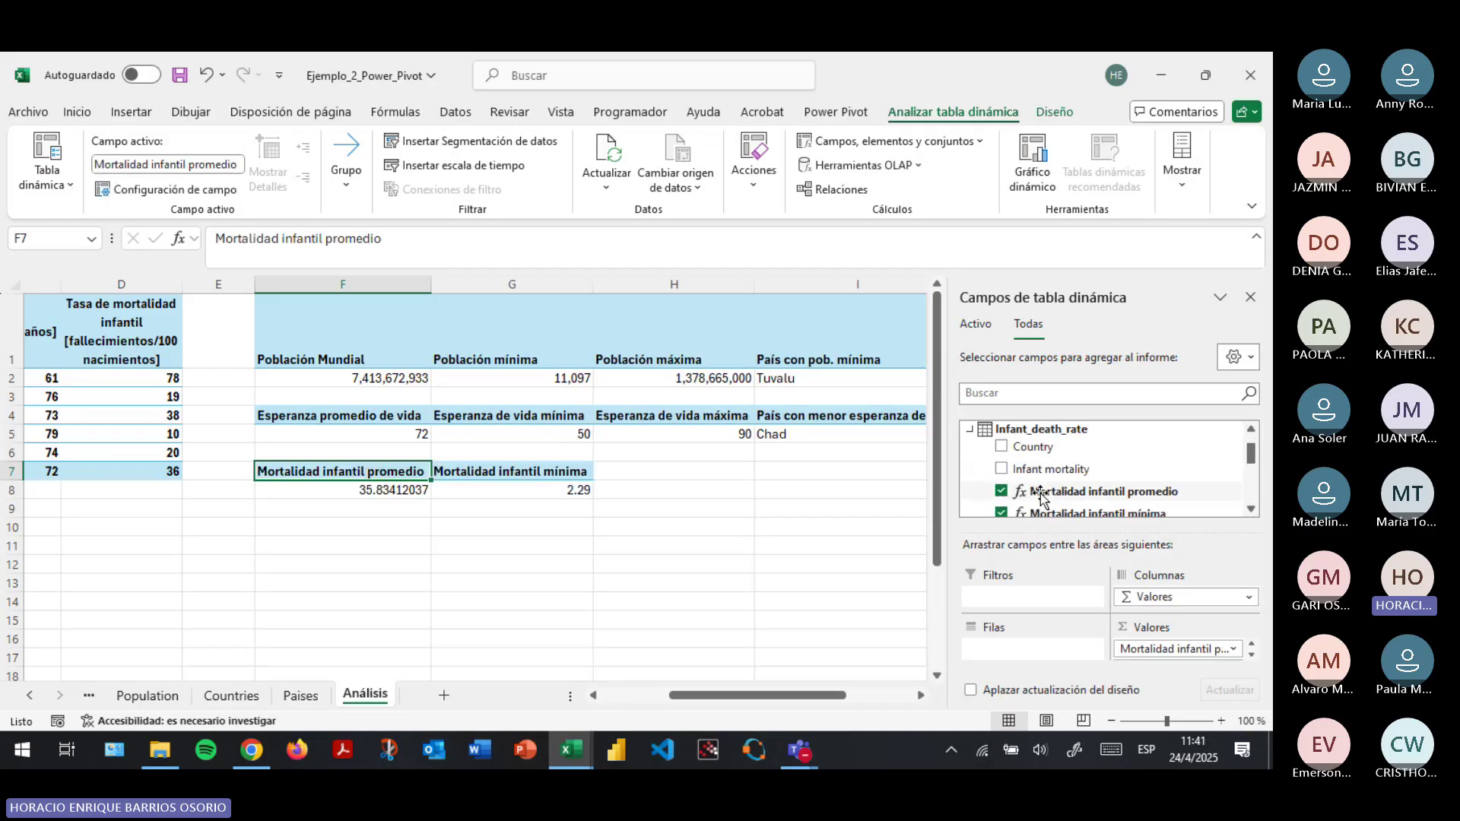
scroll(1040, 494, "down", 1)
left_click(1040, 493)
scroll(1018, 486, "down", 1)
left_click(1001, 470)
left_click(1002, 492)
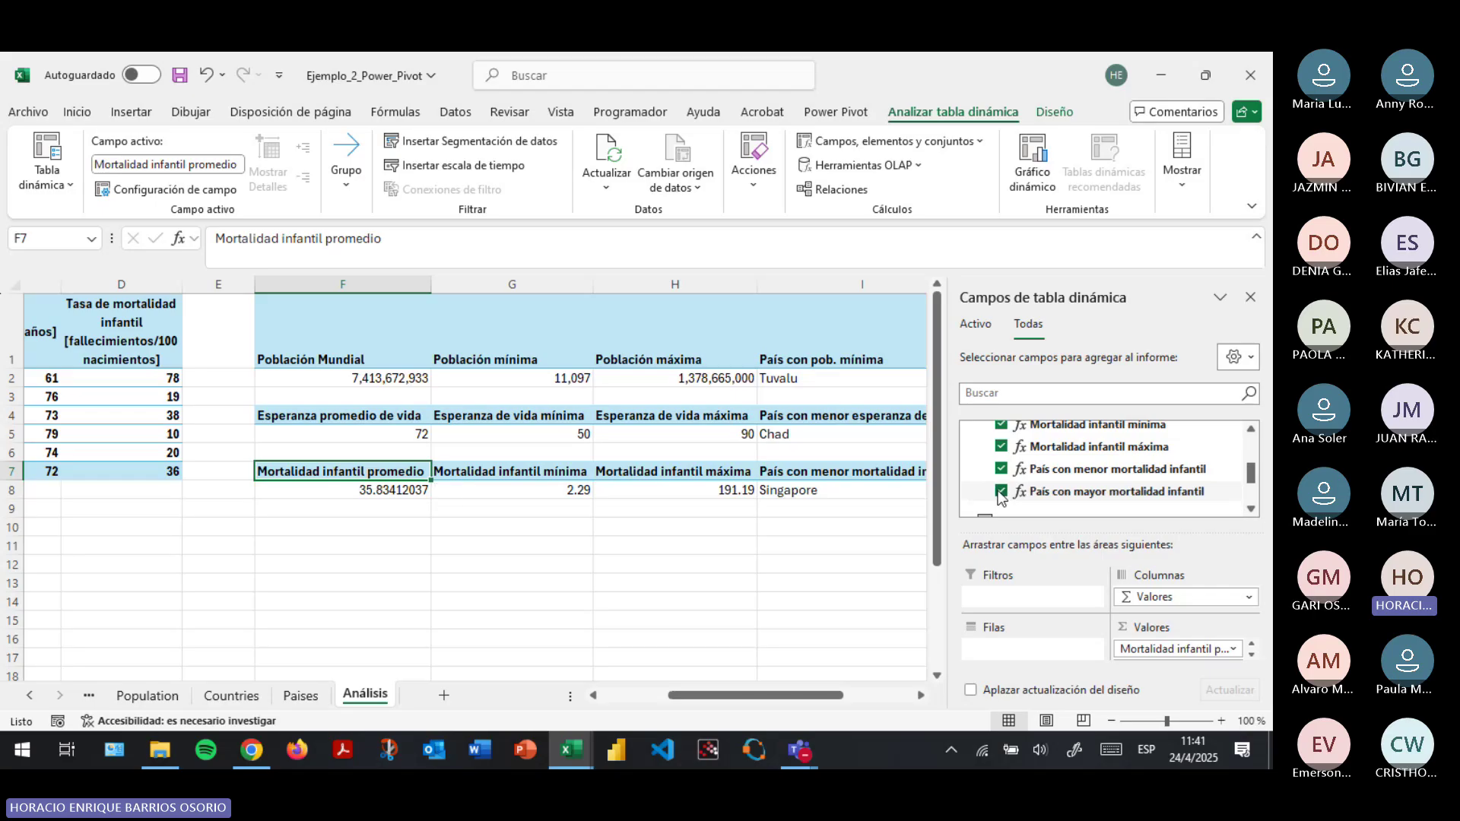
Rename the infant mortality pivot table at F7 as "Datos mortalidad infantil".
left_click(46, 171)
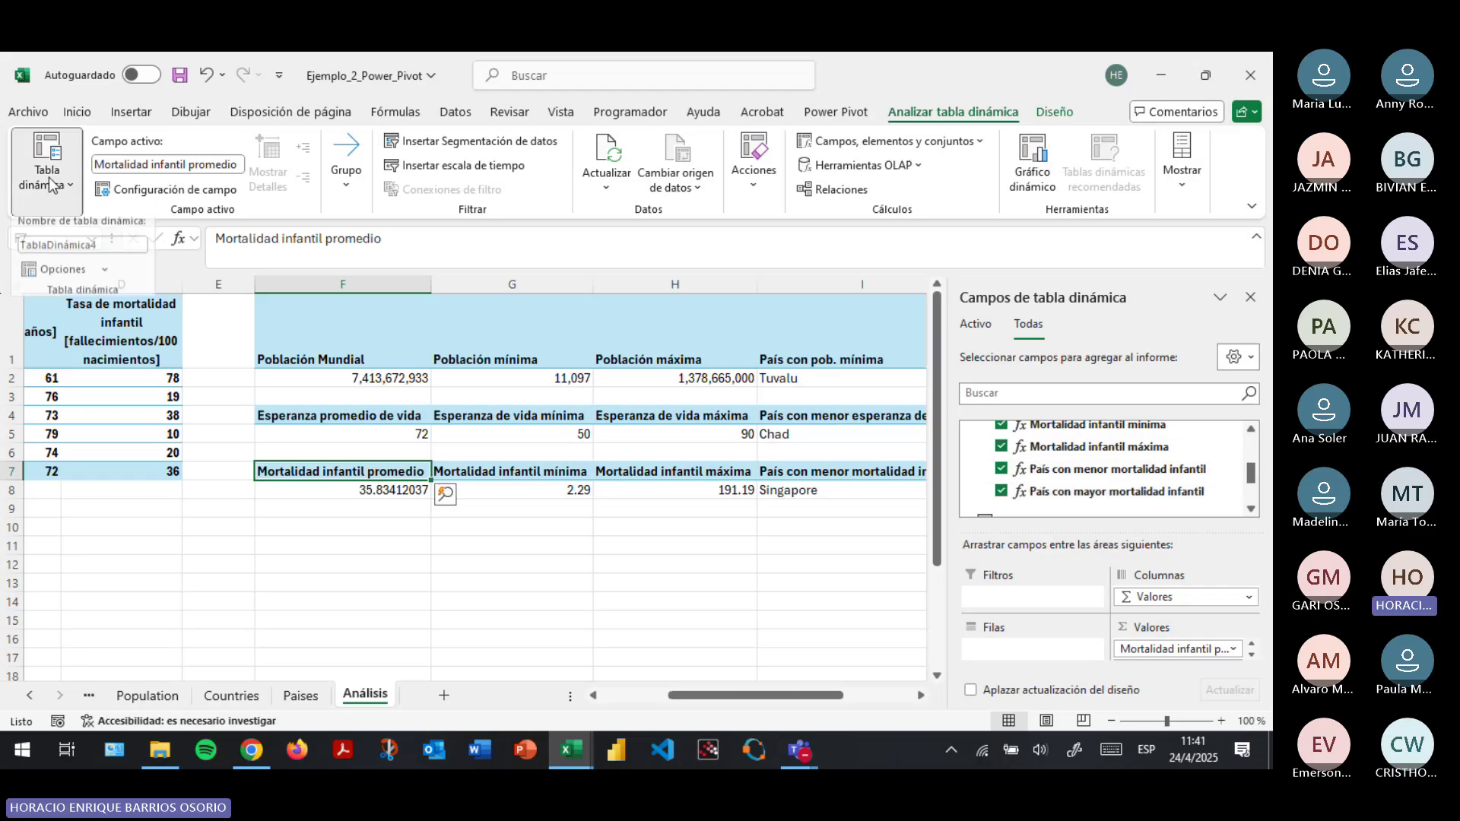
double_click(88, 251)
type("Datos mor")
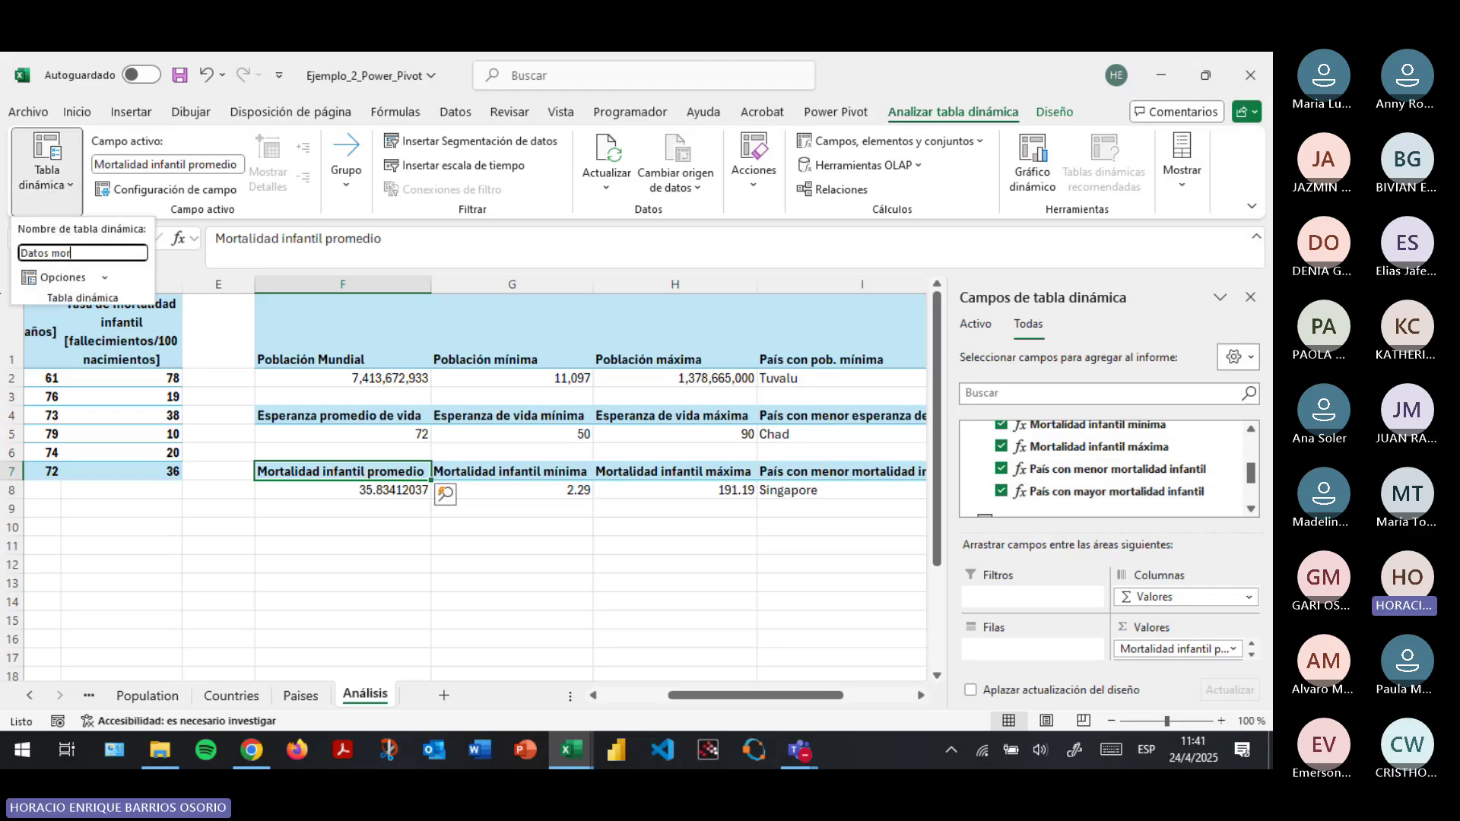
type("talidad infantil")
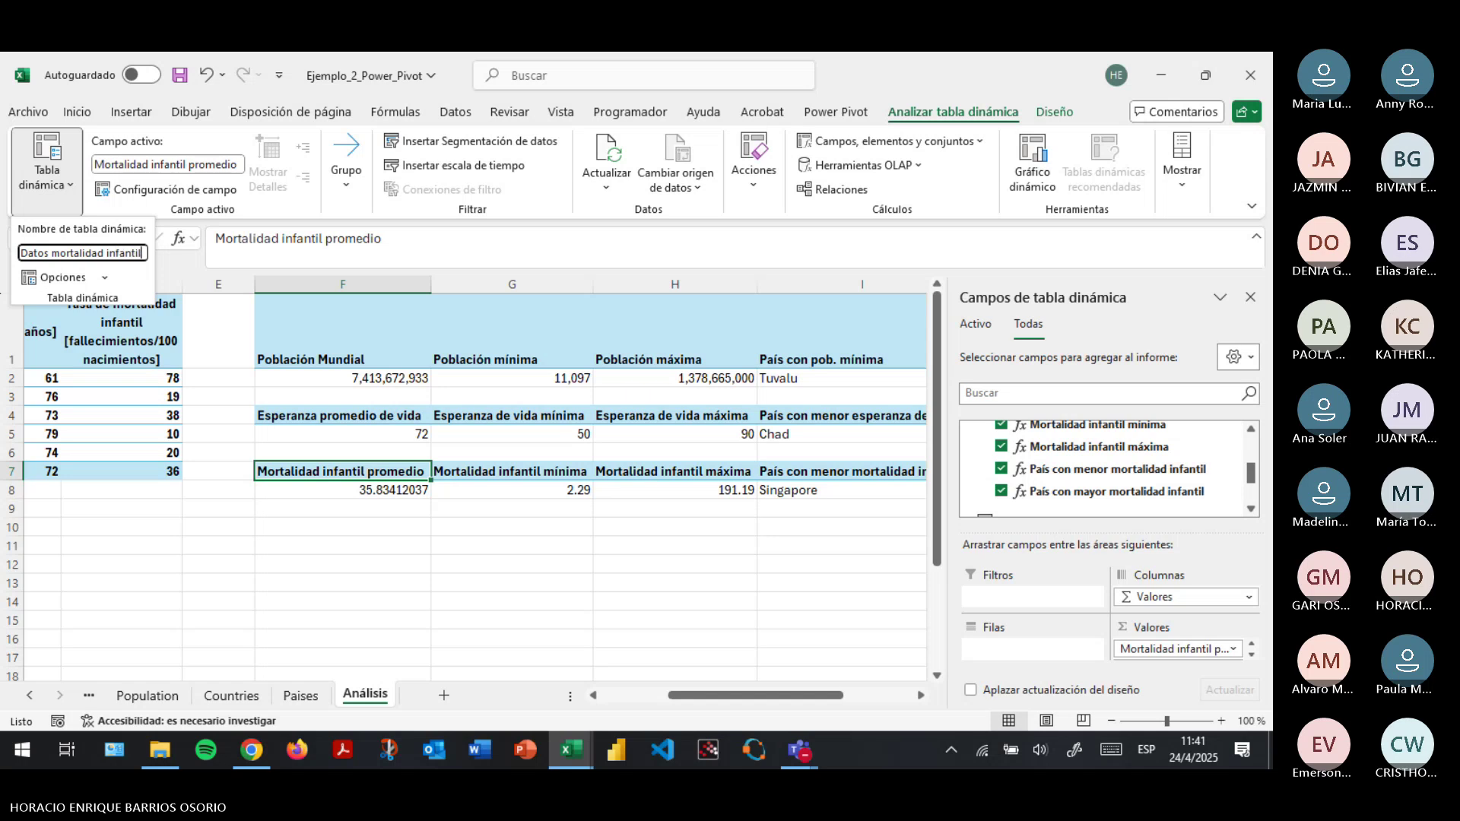
key("Return")
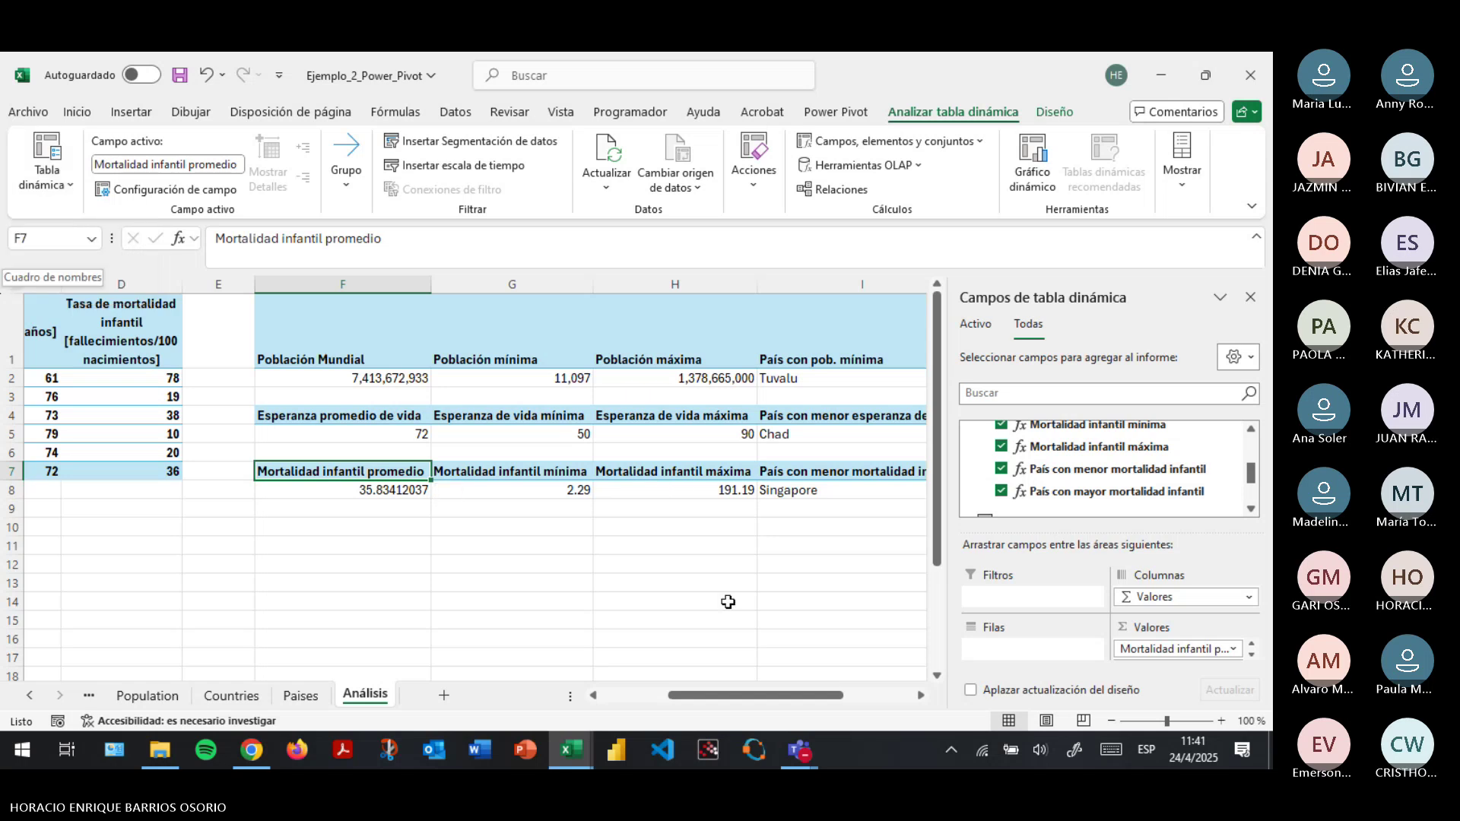
Review the population, life expectancy and infant mortality pivot tables alongside the continent summary on the Análisis sheet.
scroll(733, 589, "down", 1, "ctrl")
scroll(643, 536, "down", 3, "ctrl")
scroll(681, 513, "up", 1, "ctrl")
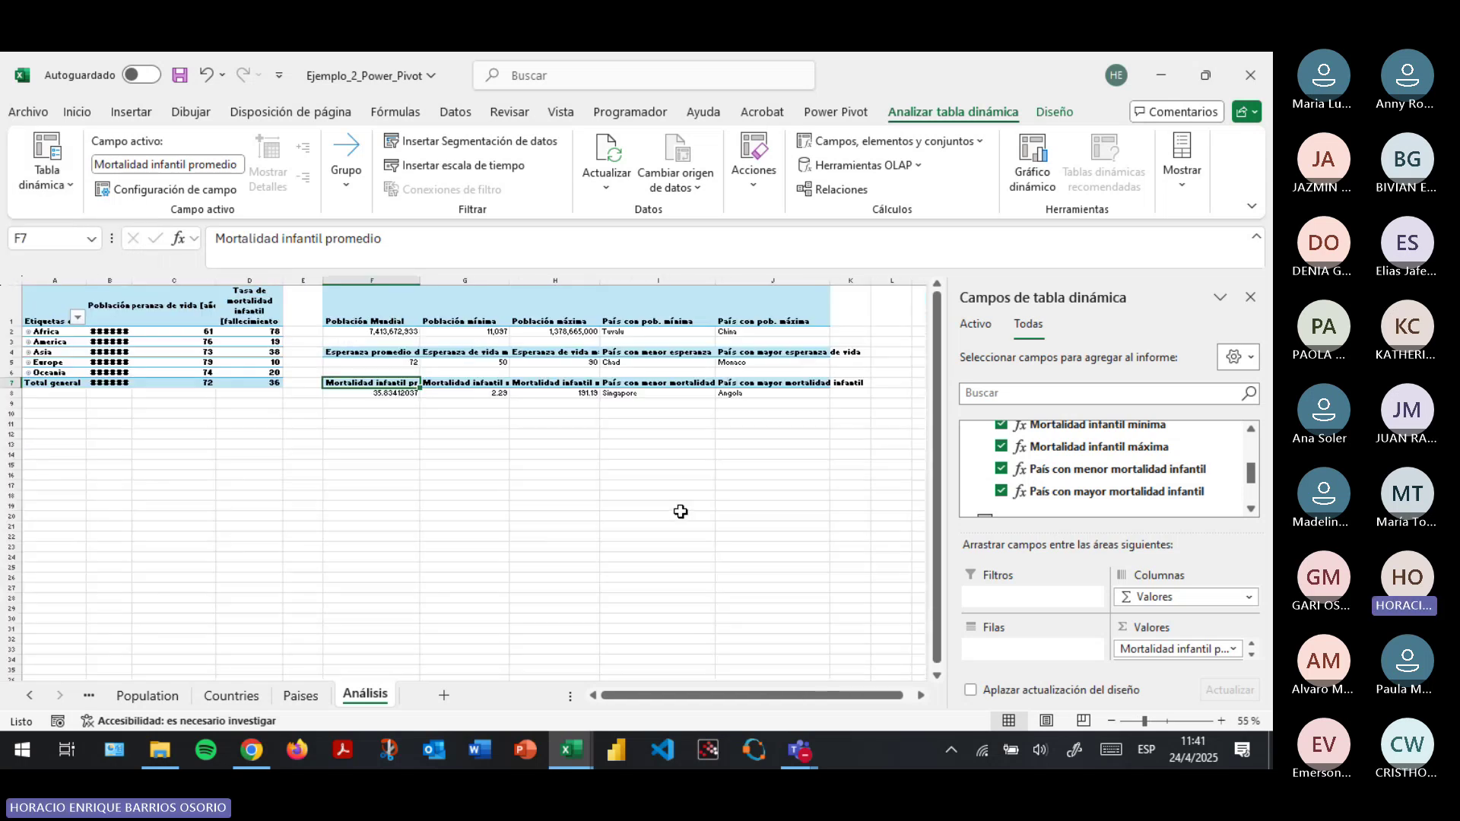
left_click(465, 471)
scroll(156, 465, "up", 1, "ctrl")
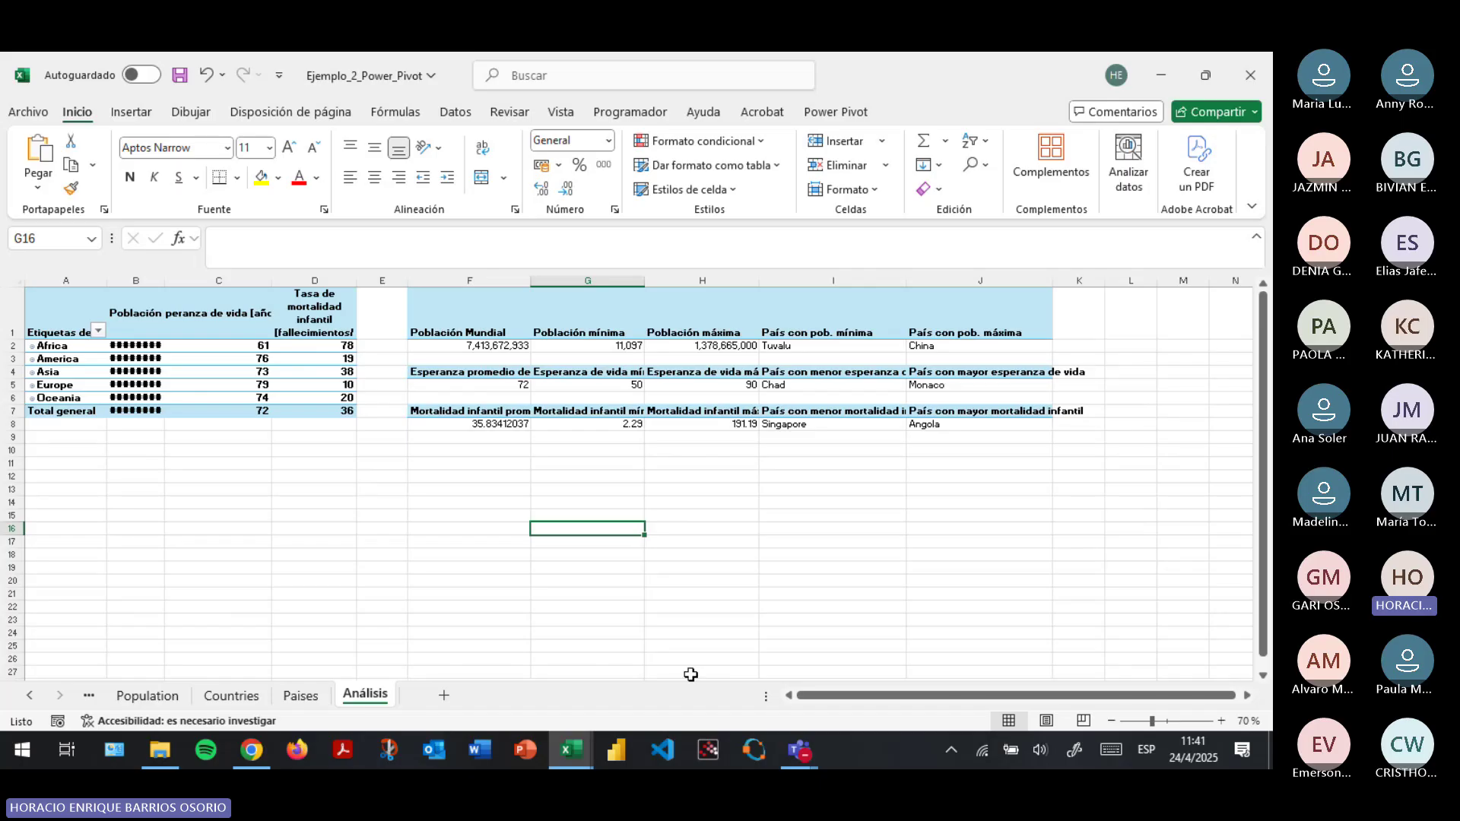
scroll(52, 466, "up", 3, "ctrl")
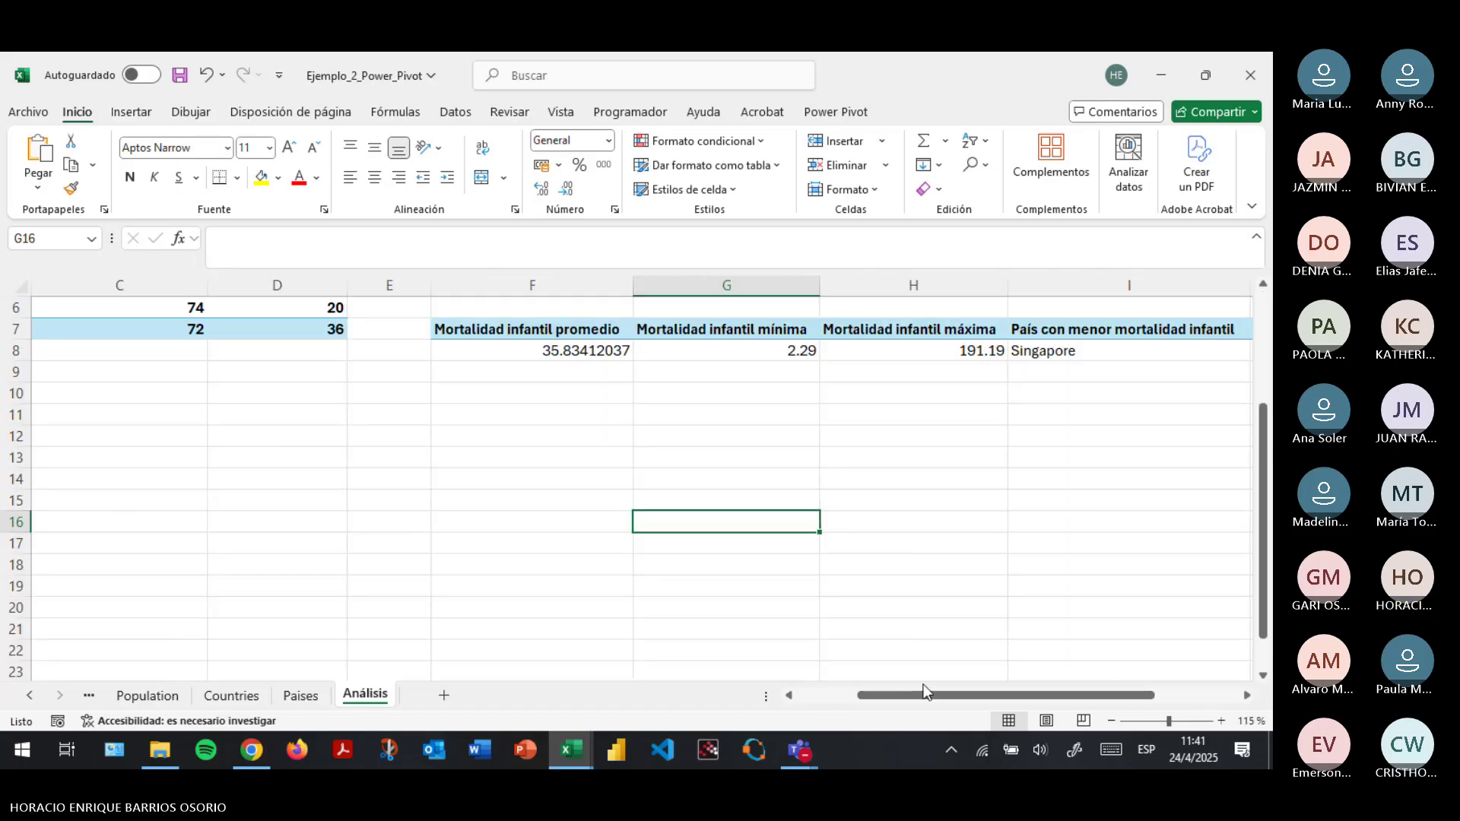
scroll(190, 482, "left", 2)
scroll(79, 418, "up", 2)
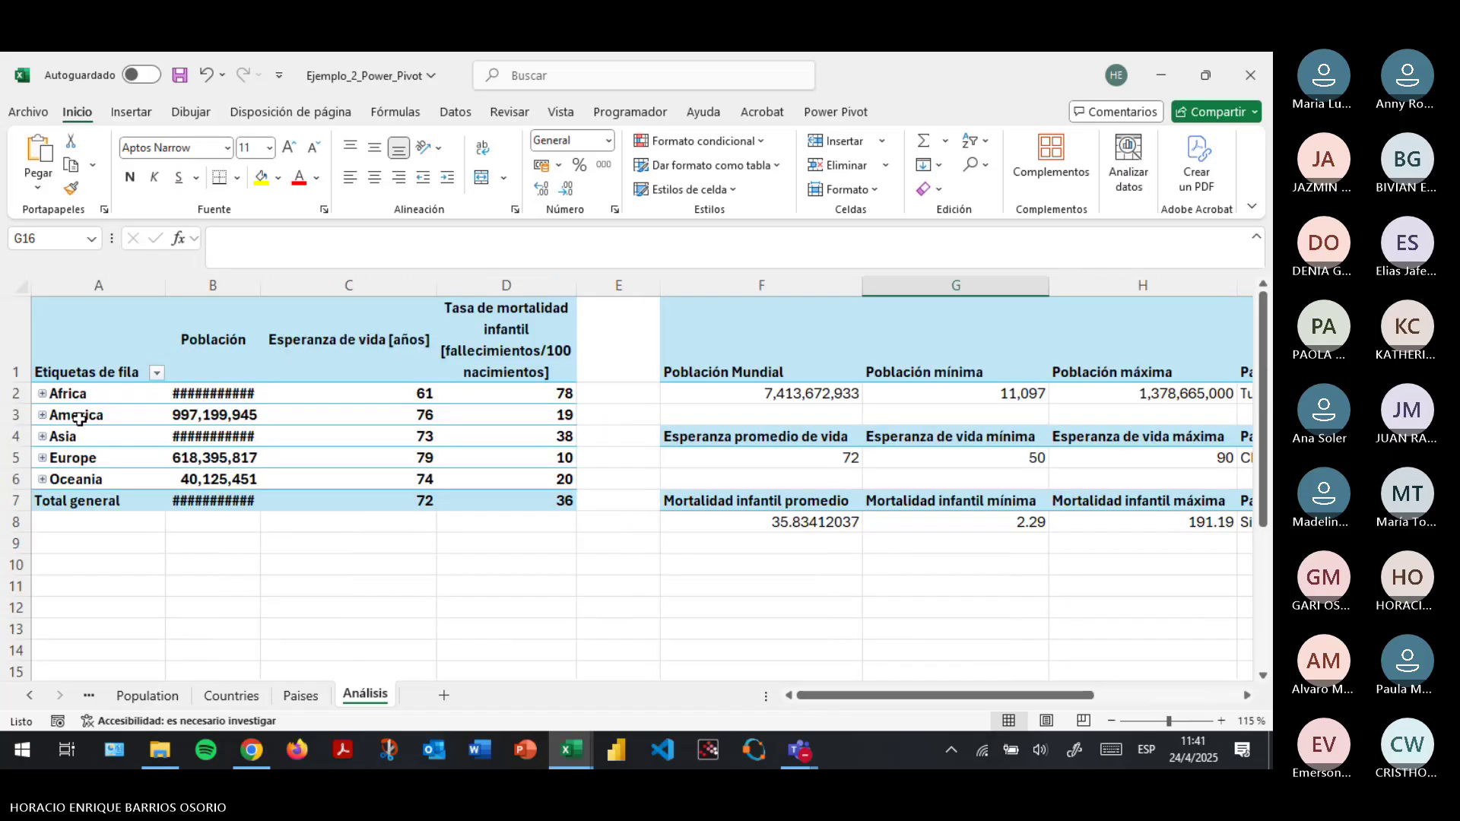
Expand Africa, America, Asia, Europe and Oceania in the continent pivot table to list their countries.
left_click(42, 394)
scroll(198, 461, "down", 3)
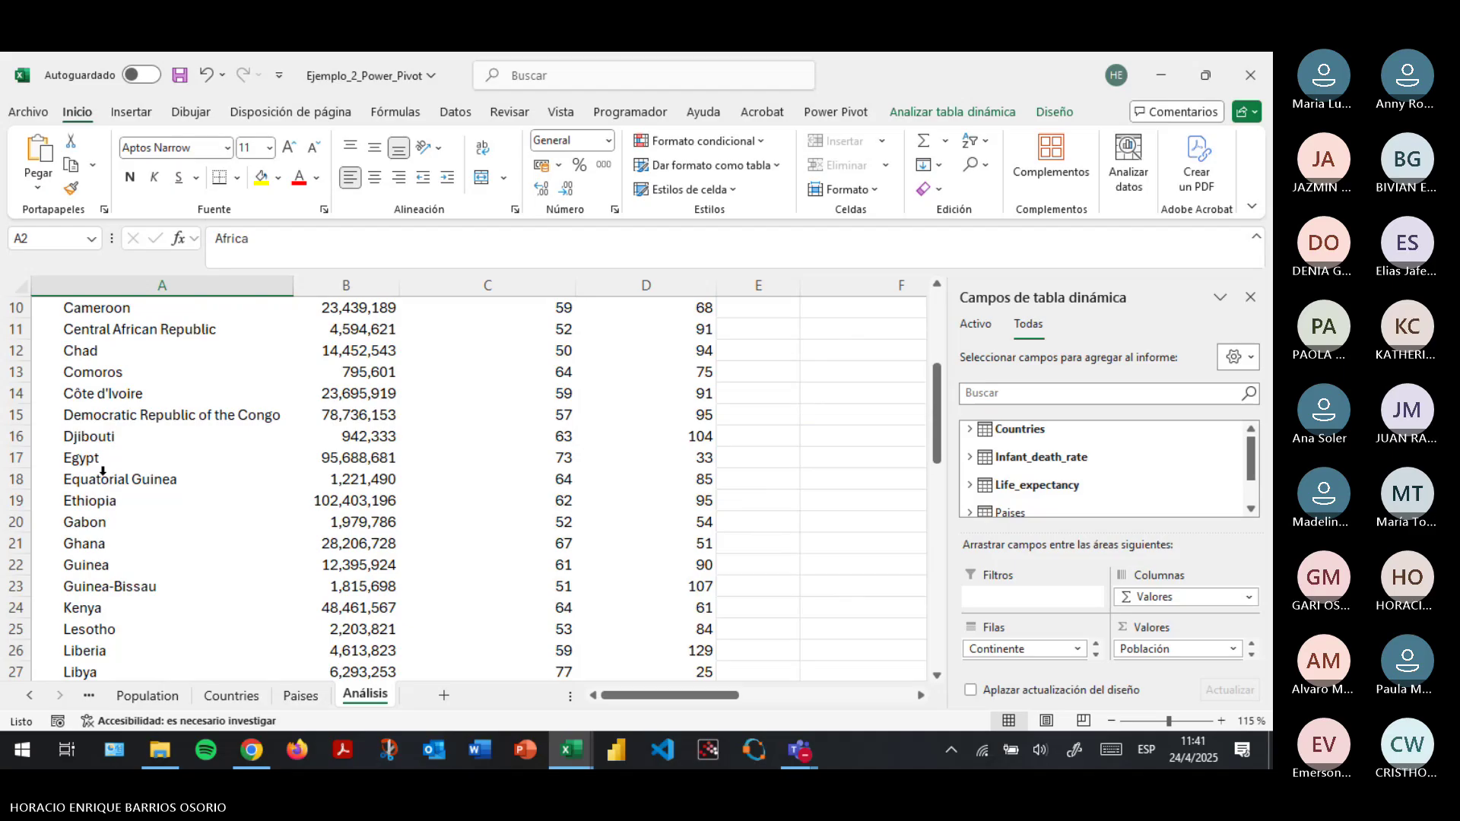
scroll(103, 471, "down", 13)
left_click(42, 478)
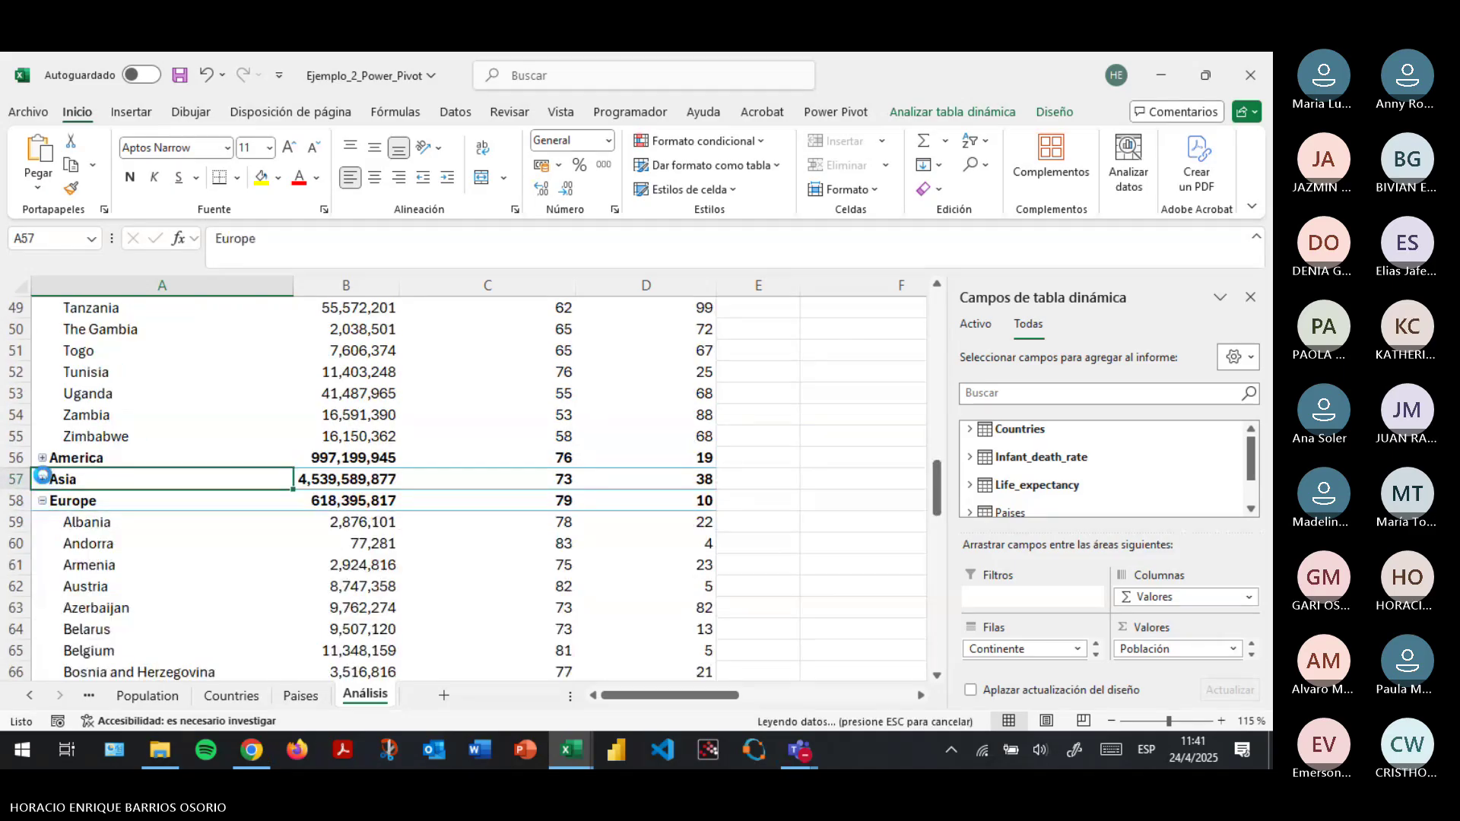
left_click(43, 457)
scroll(40, 457, "down", 2)
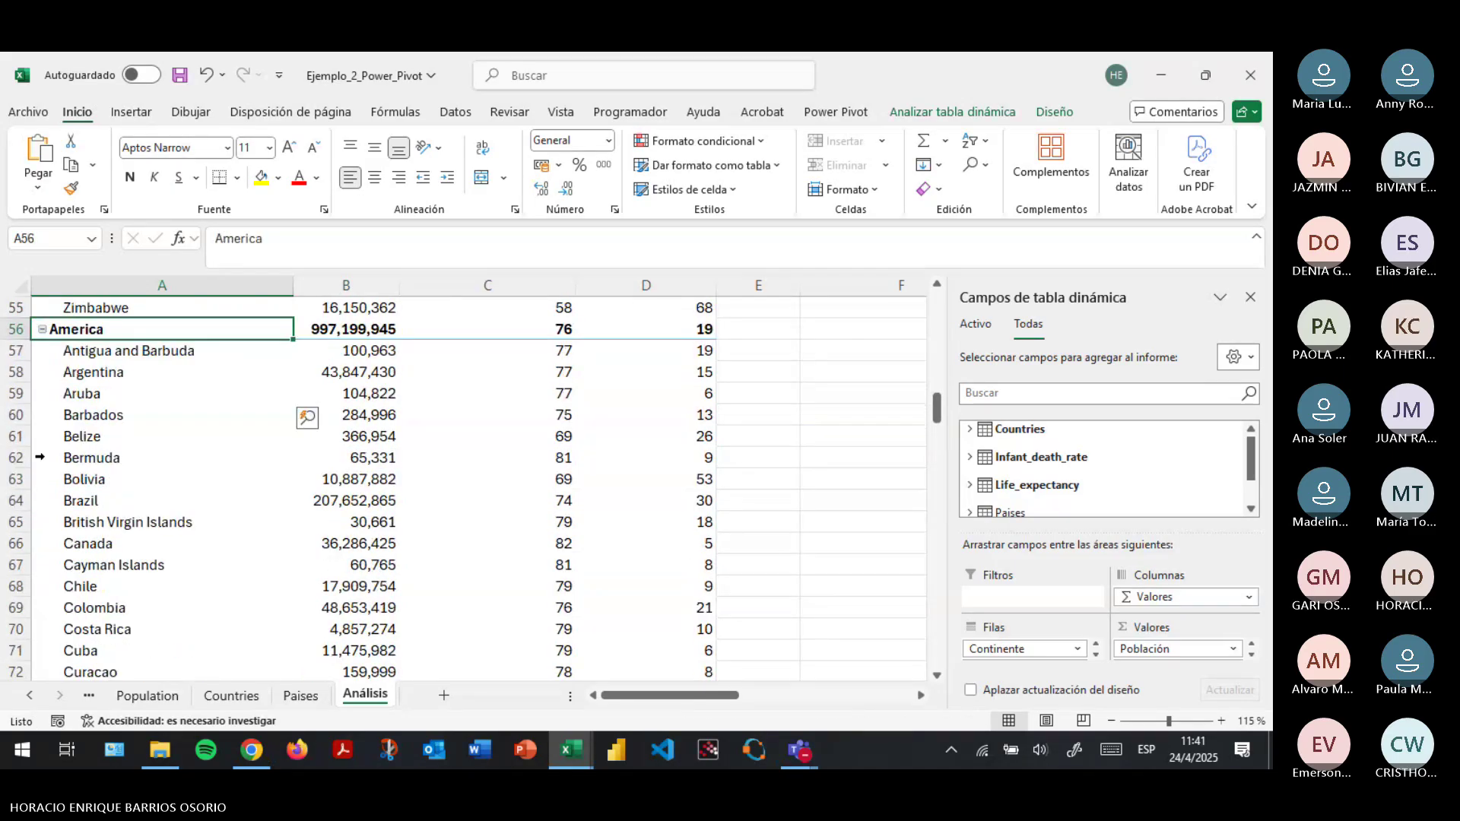
scroll(39, 457, "down", 20)
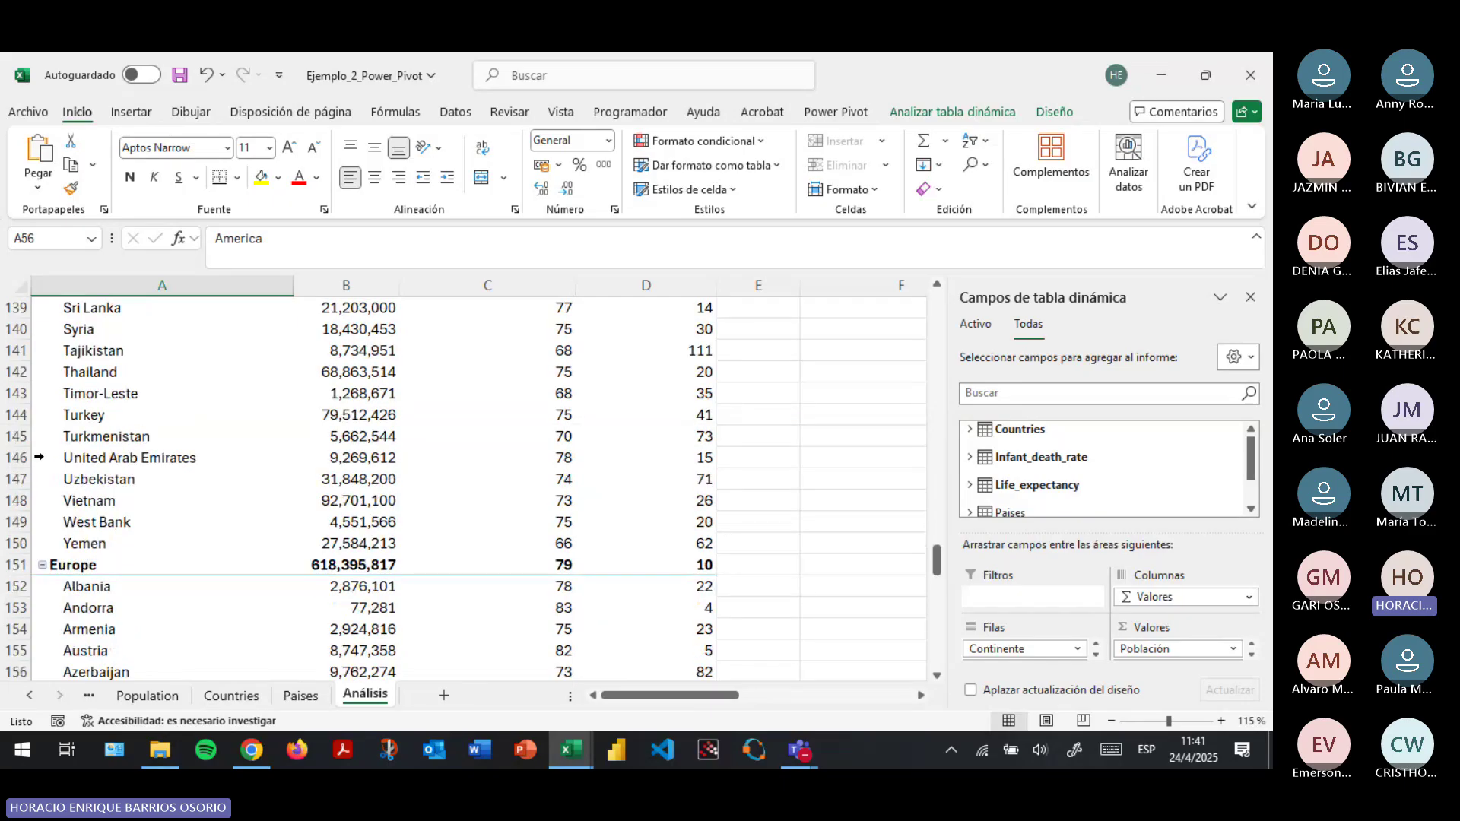
scroll(36, 457, "down", 17)
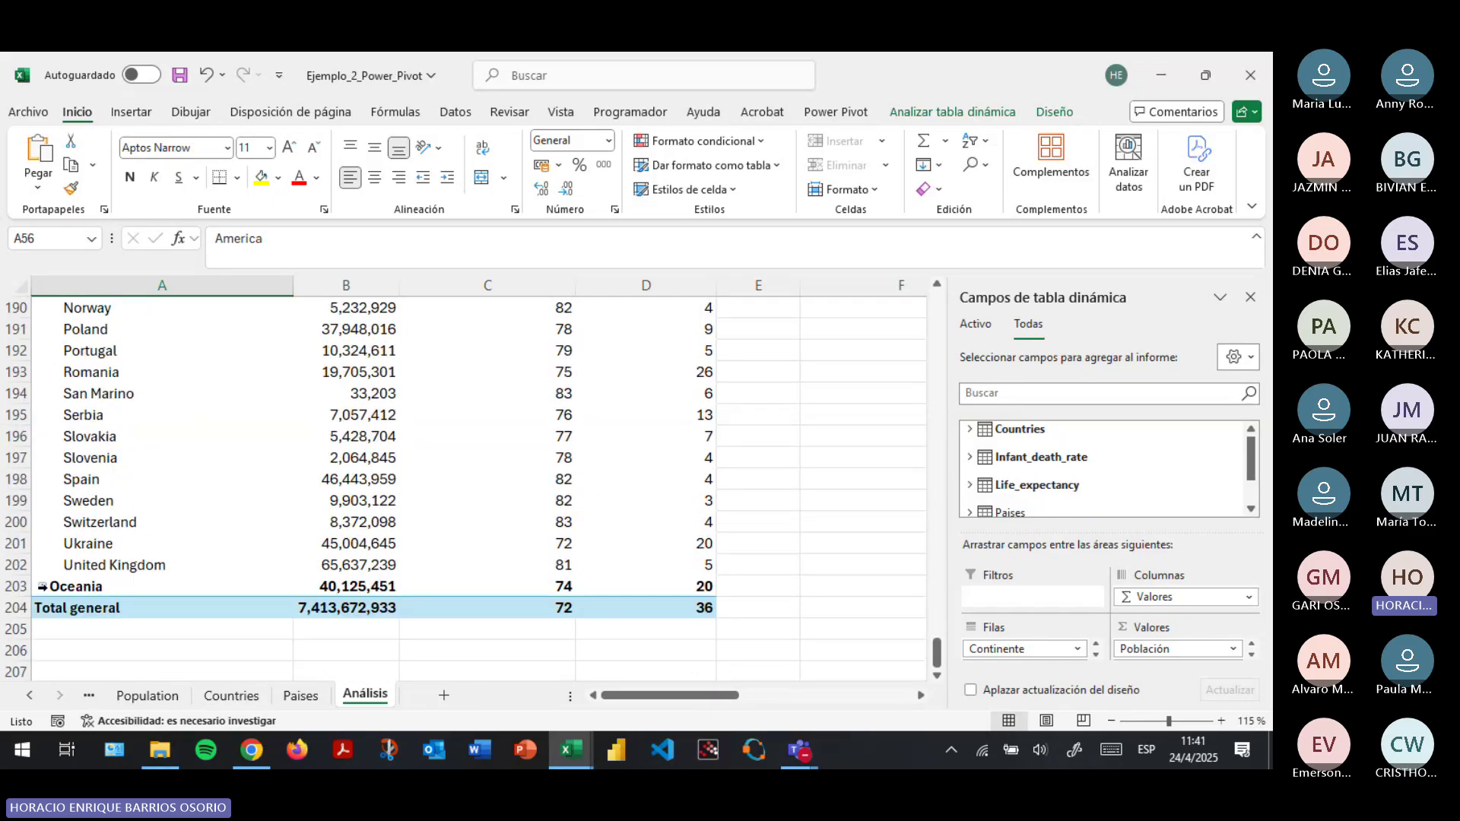
left_click(43, 586)
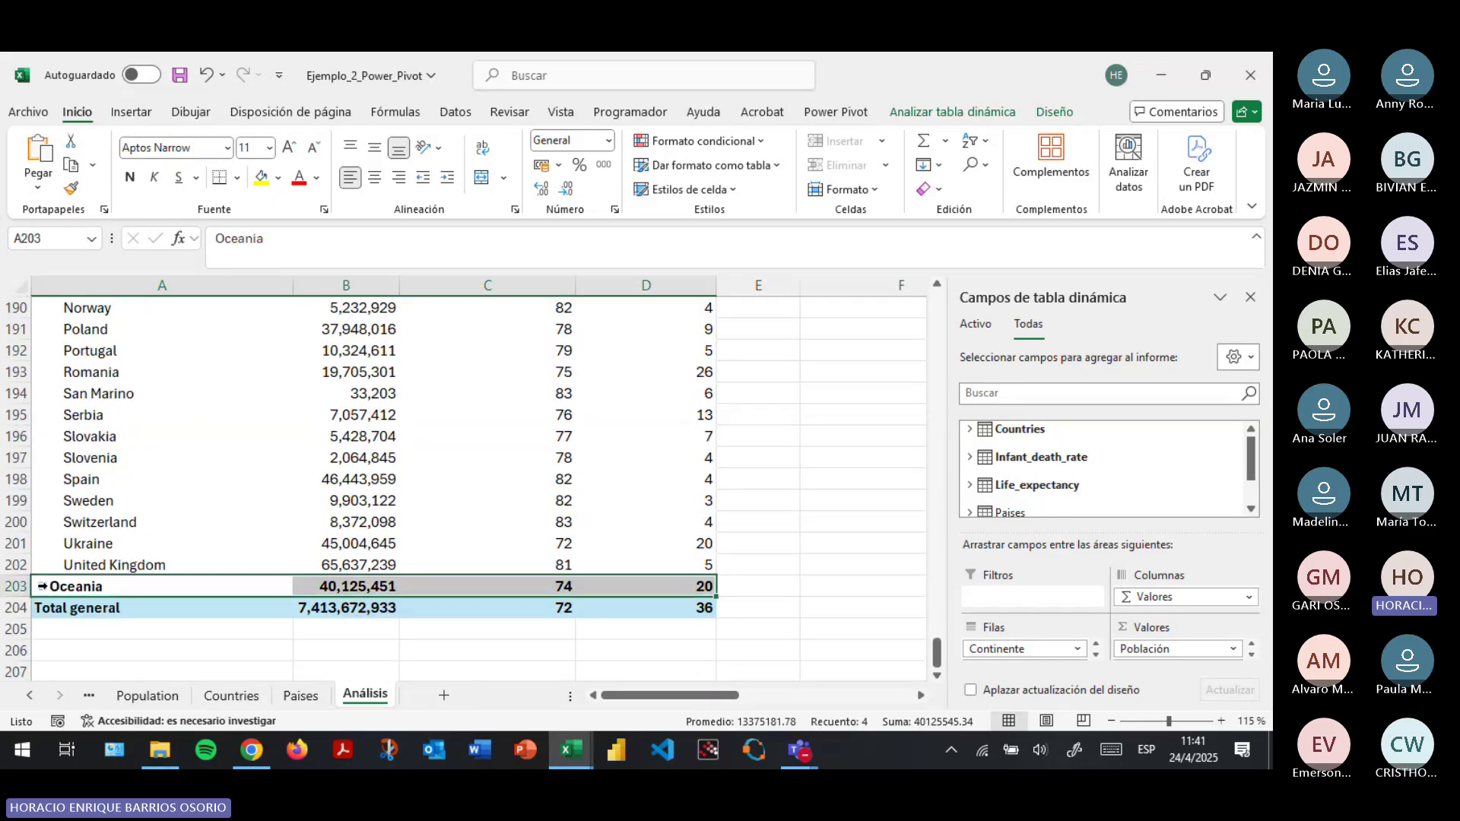
scroll(407, 495, "down", 2)
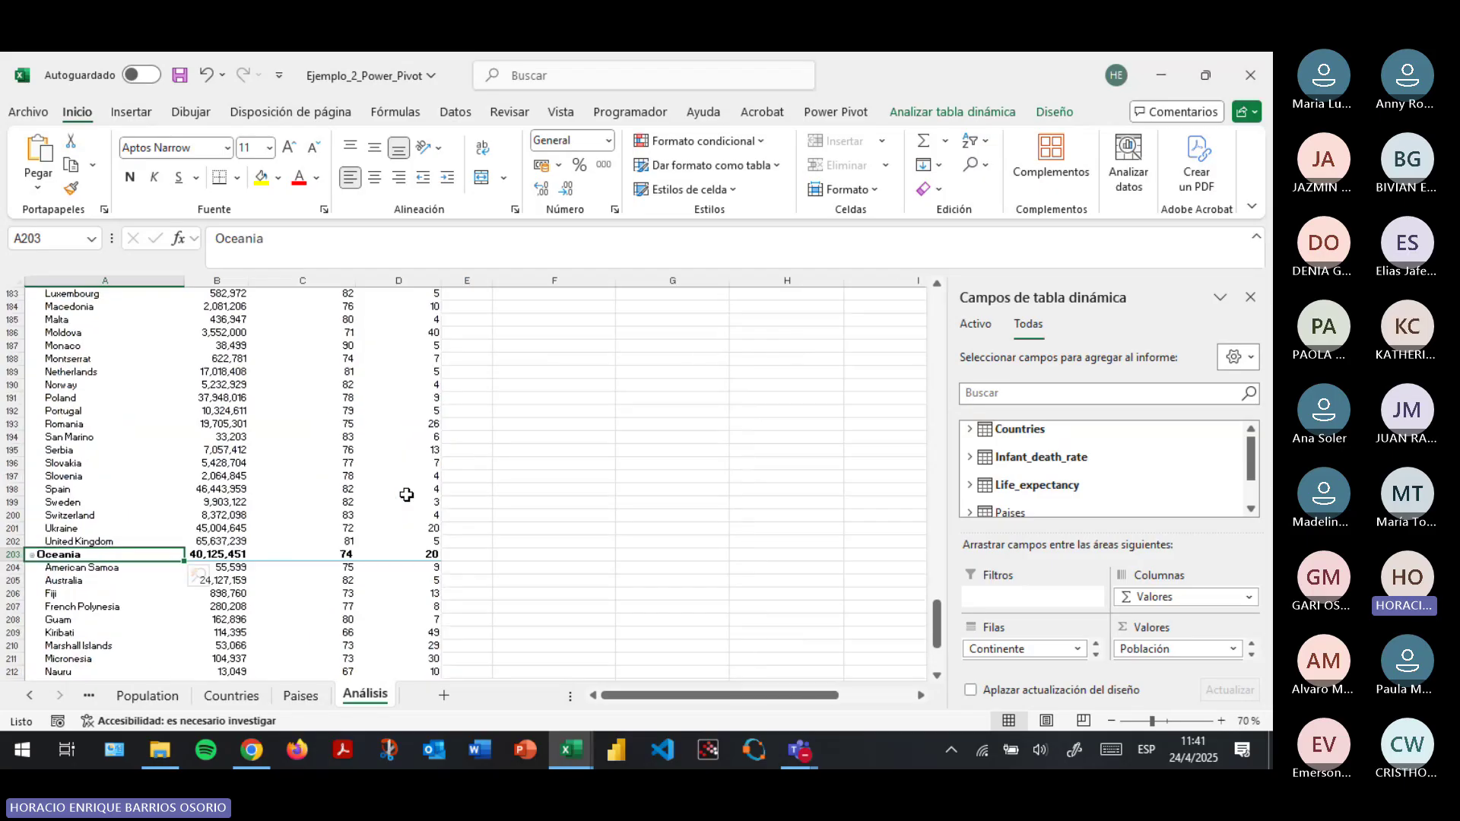
Try to move the population, life expectancy and infant mortality pivot tables in F1:J8 down together.
scroll(407, 495, "up", 20)
left_click_drag(937, 521, 936, 314)
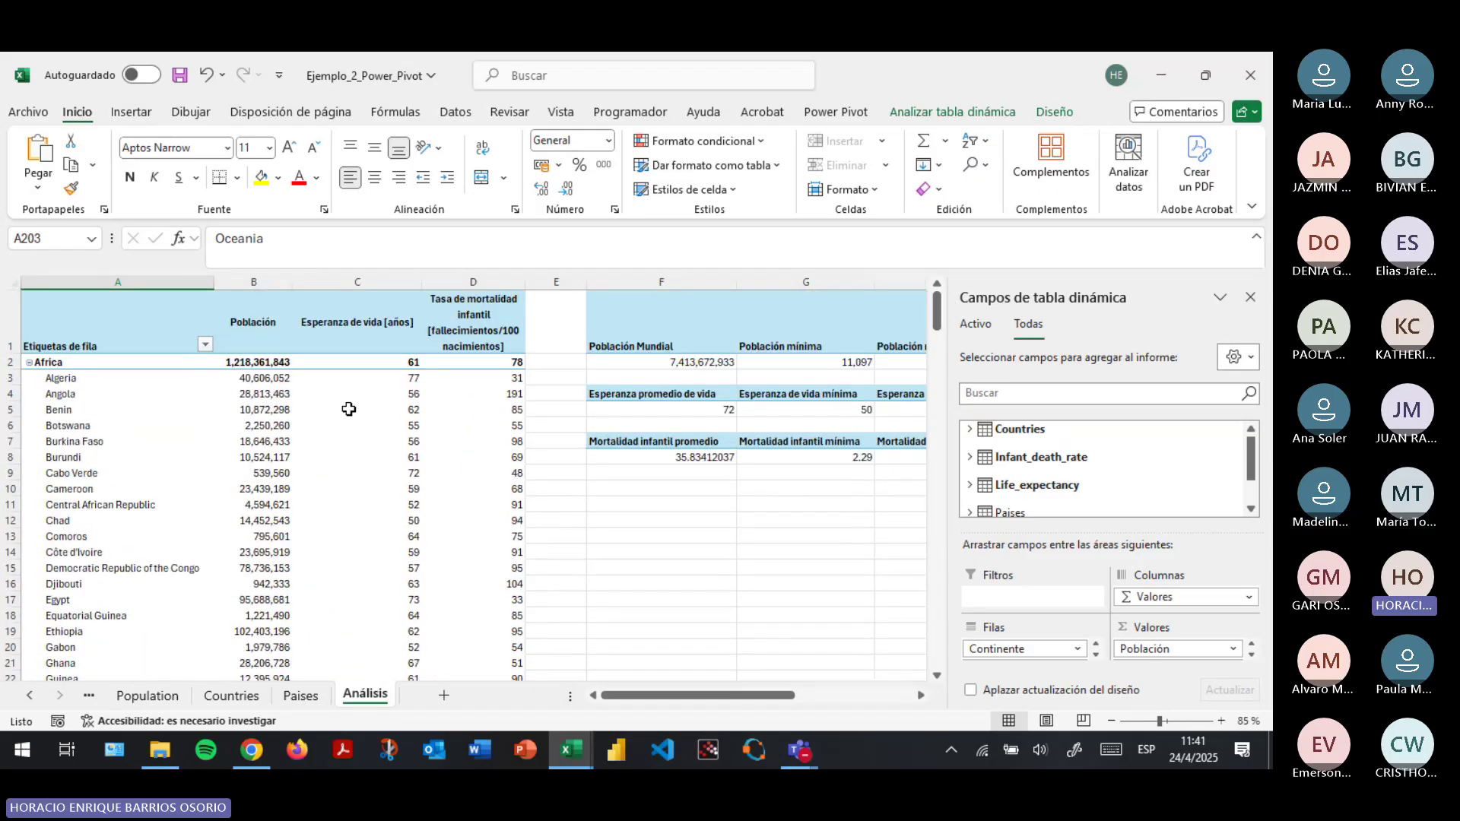
left_click_drag(684, 695, 804, 695)
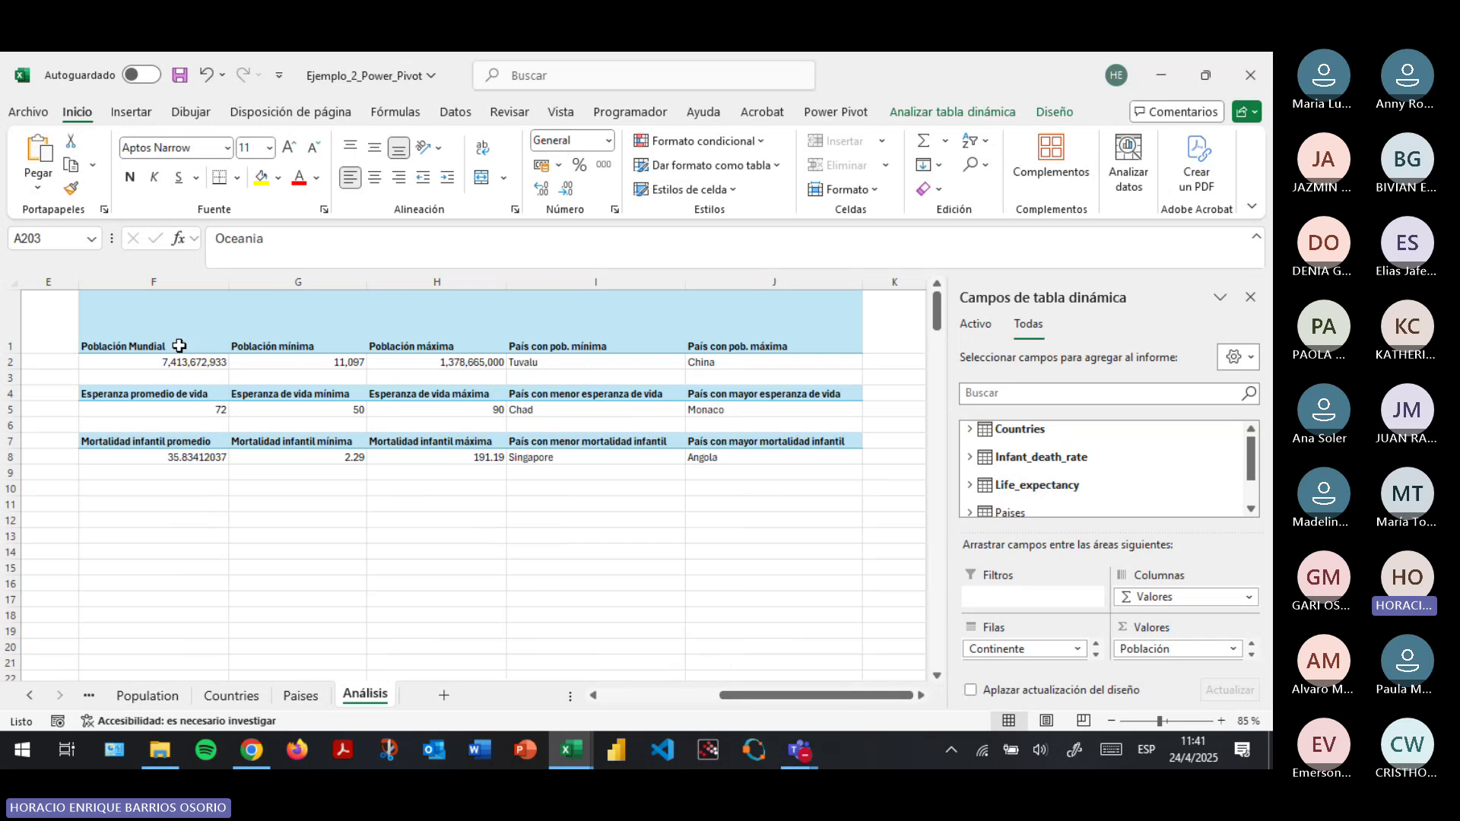
left_click_drag(183, 343, 770, 447)
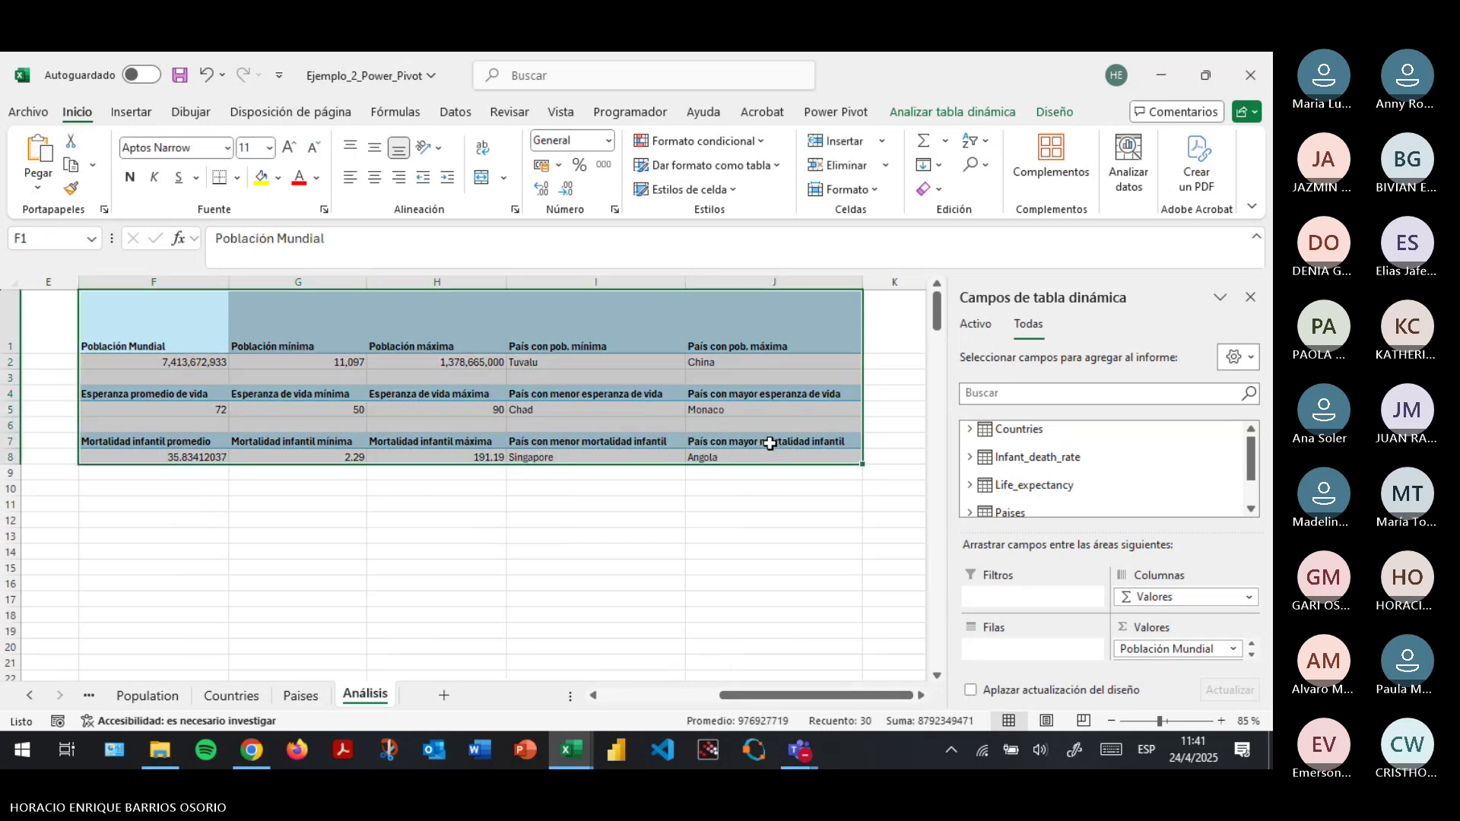
left_click(482, 339)
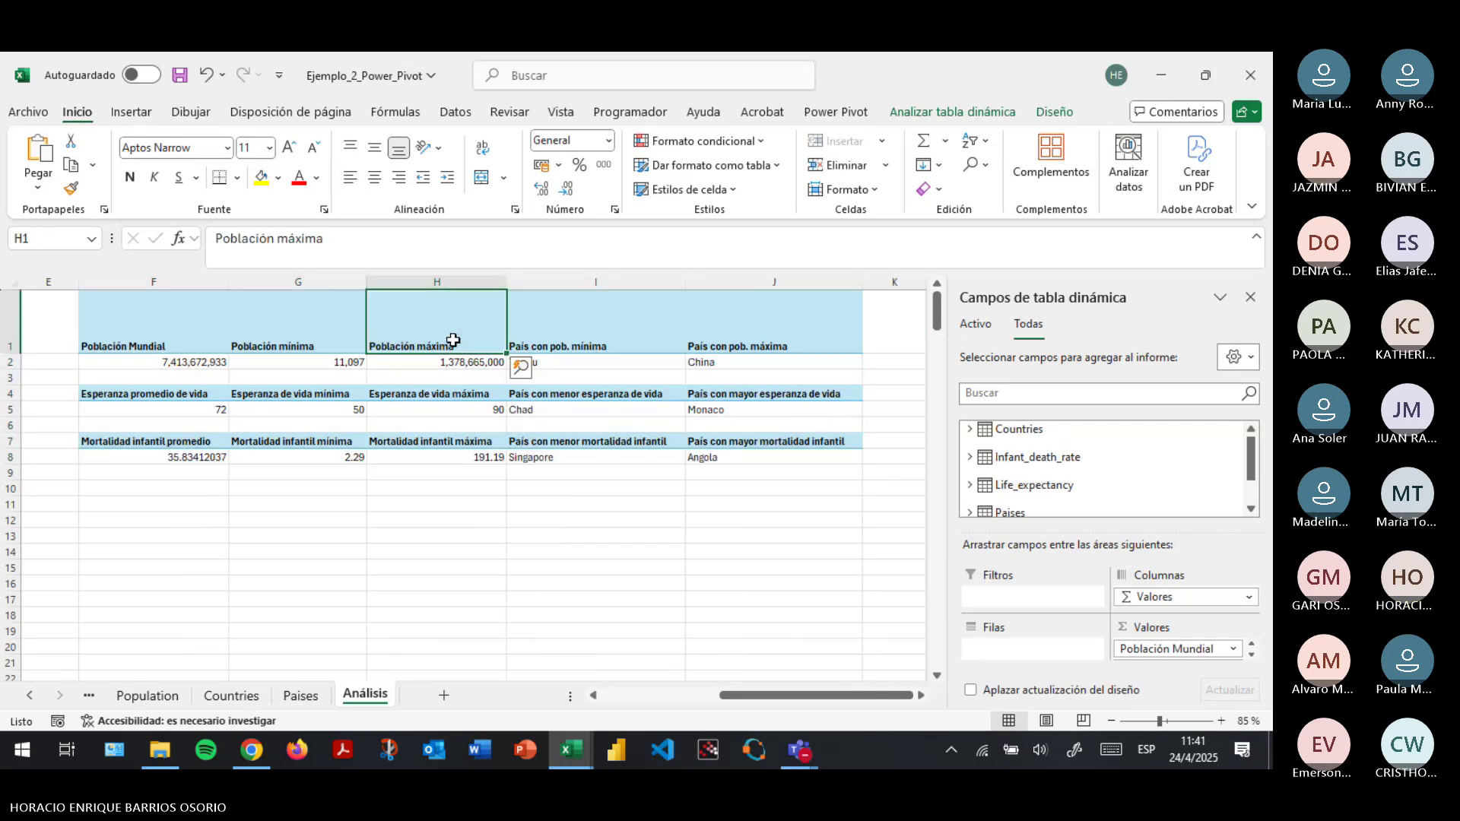
left_click_drag(143, 322, 783, 459)
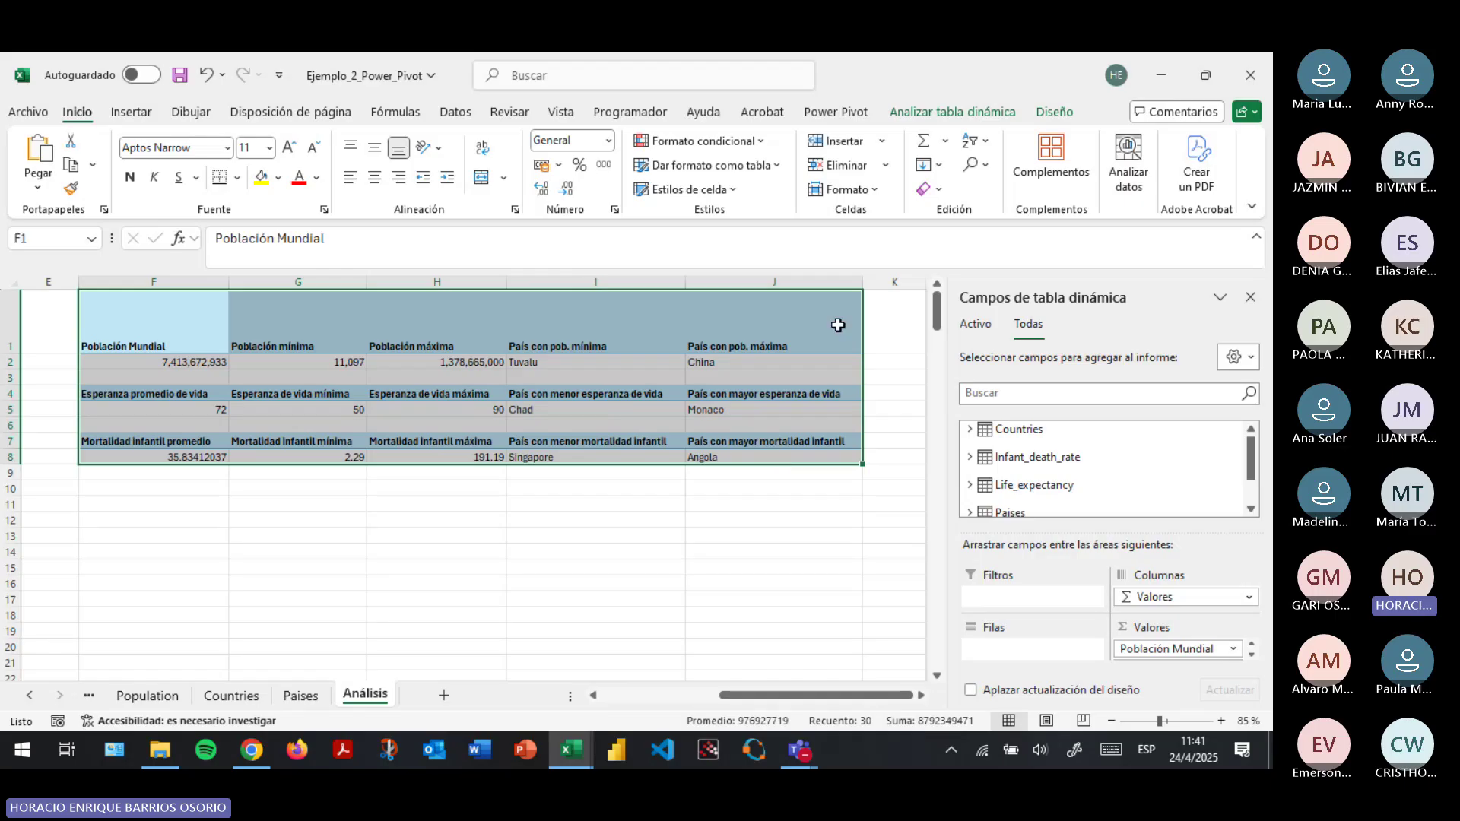
left_click_drag(861, 325, 858, 410)
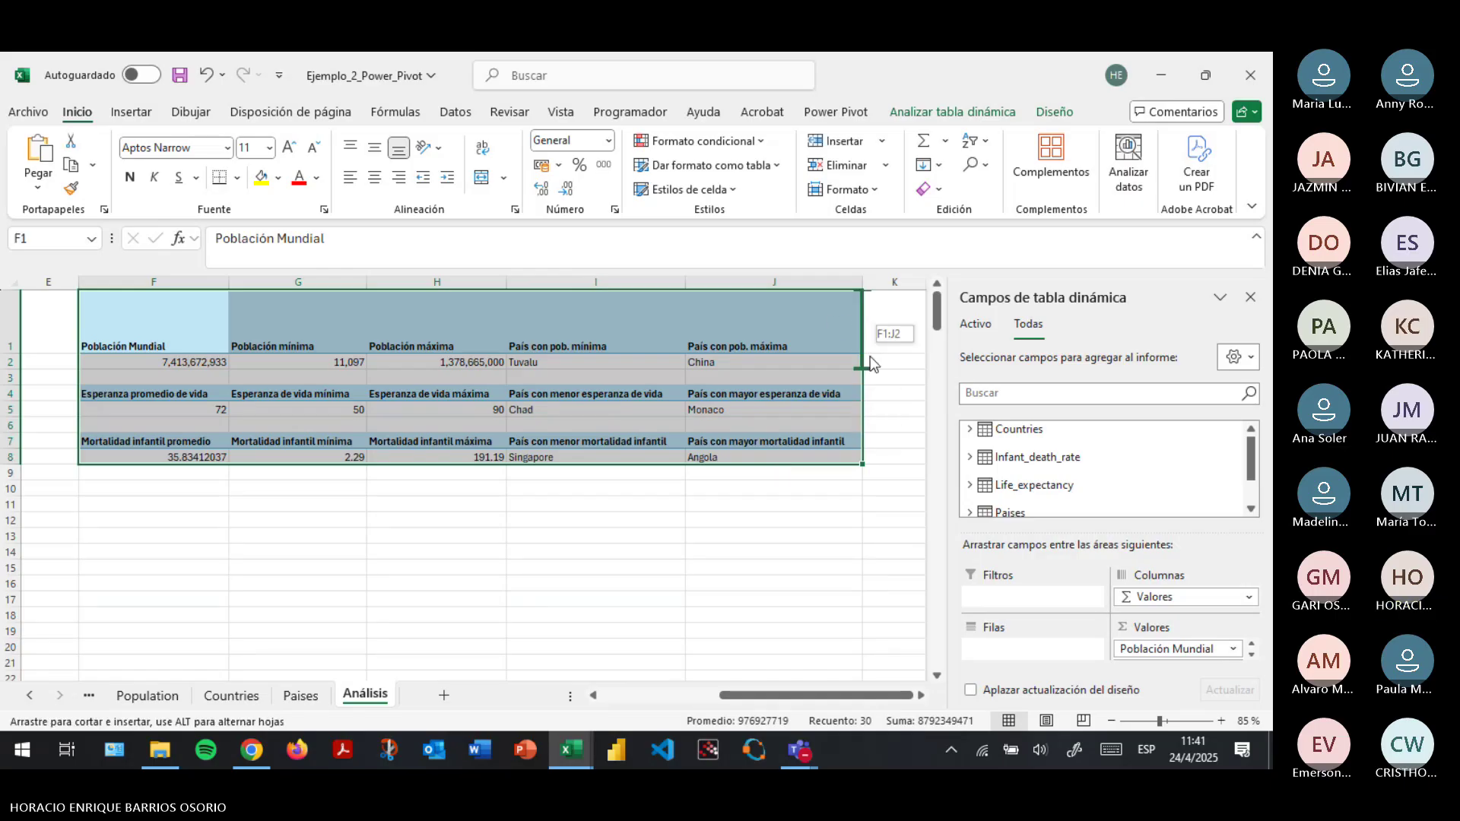
left_click_drag(869, 355, 842, 308)
left_click(511, 342)
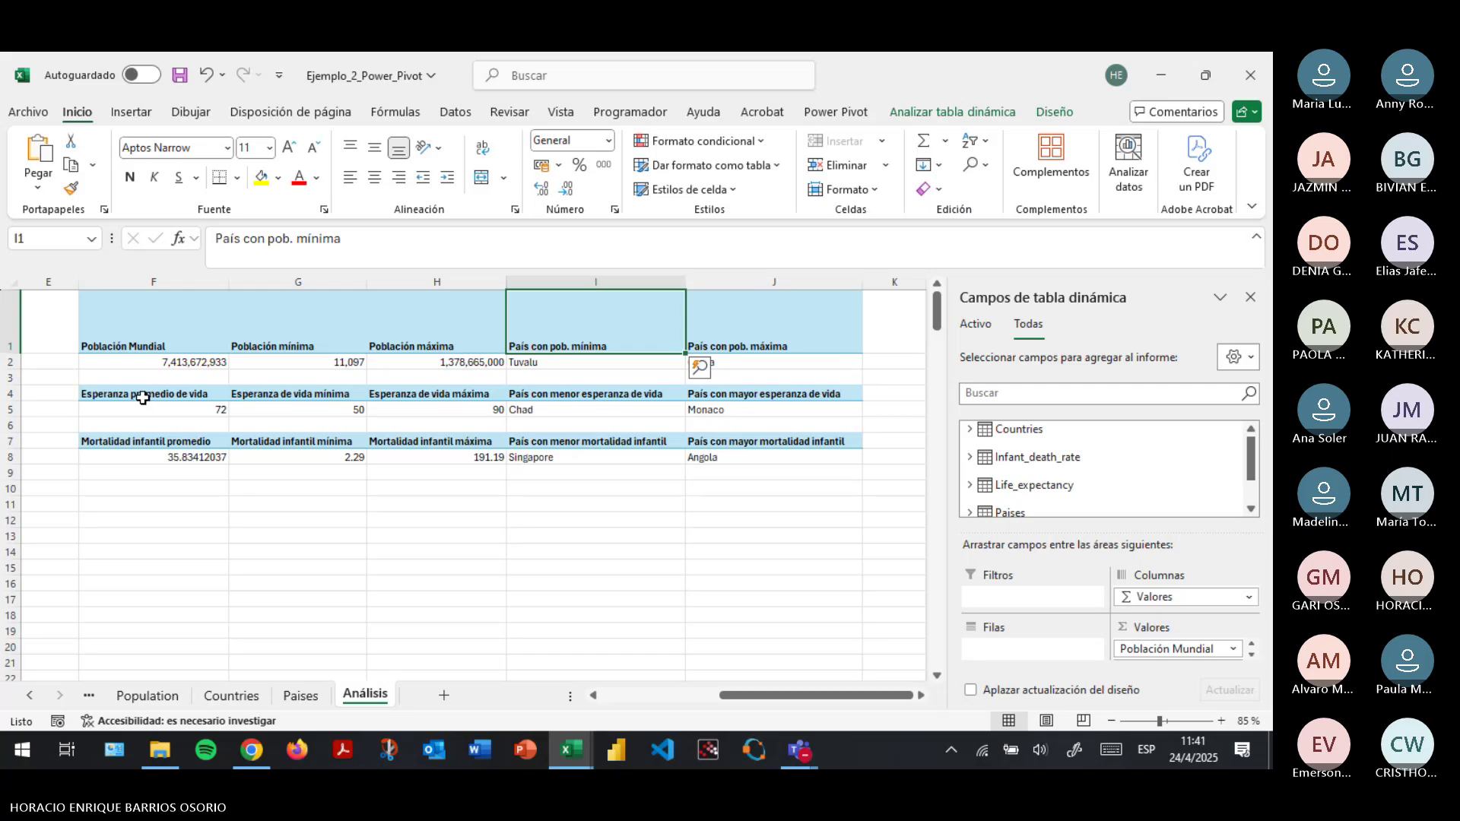
Try to move the life expectancy and infant mortality pivot tables in F4:J8 down together.
left_click_drag(143, 397, 799, 452)
left_click(794, 383)
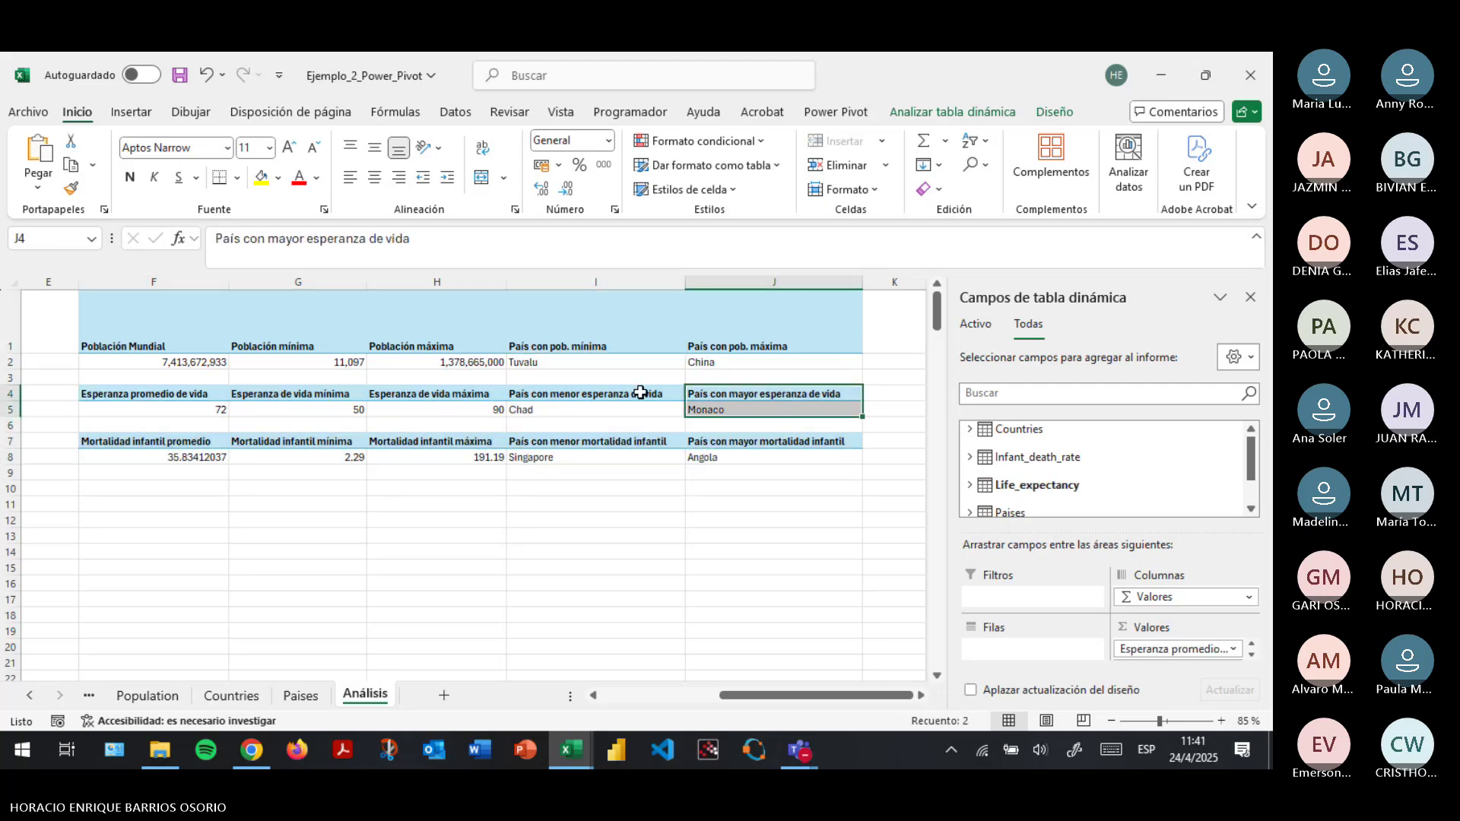
left_click_drag(192, 395, 821, 462)
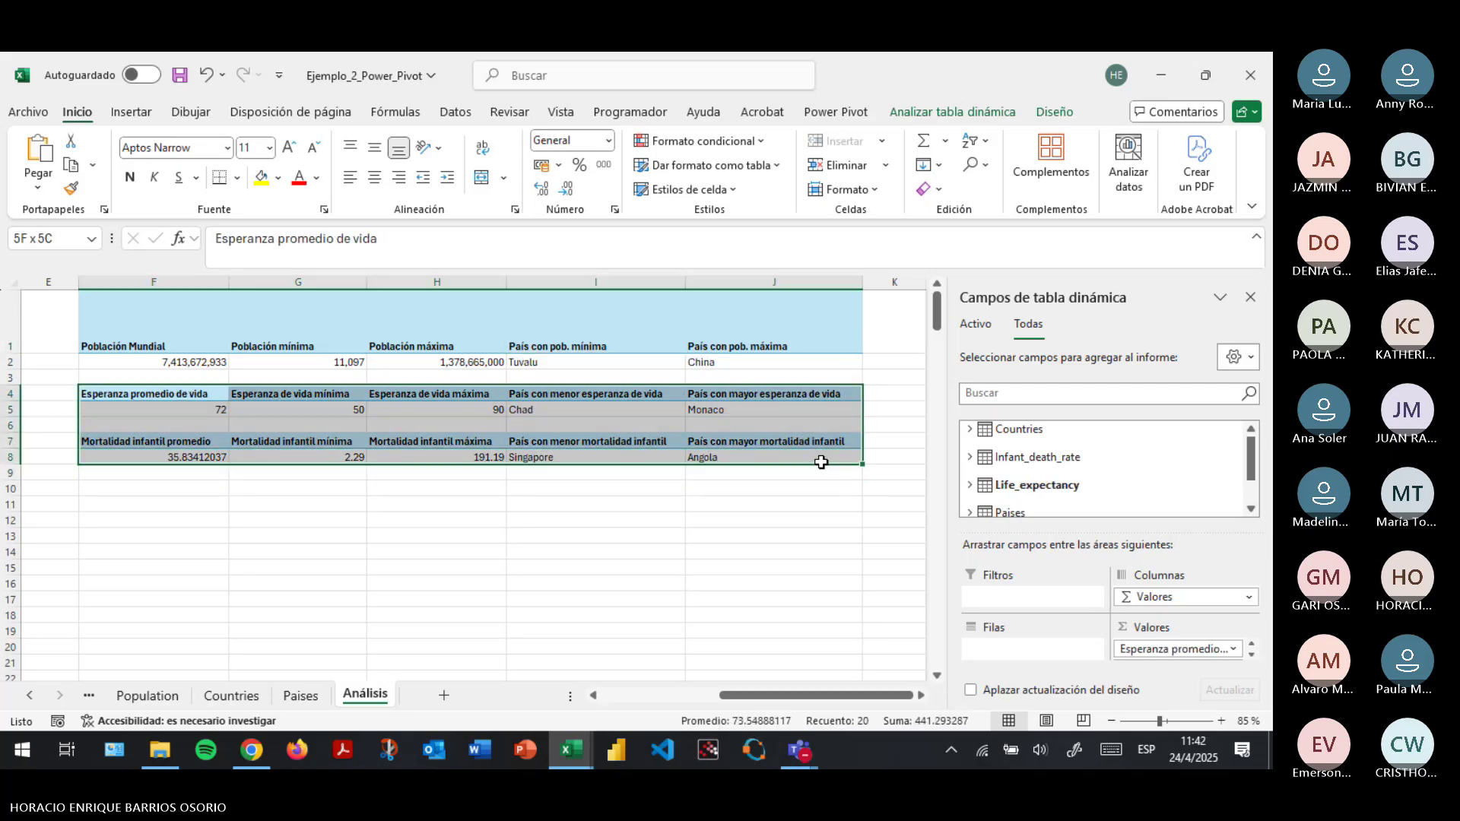
mouse_move(860, 417)
left_mouse_down()
mouse_move(866, 453)
mouse_move(857, 444)
left_mouse_up()
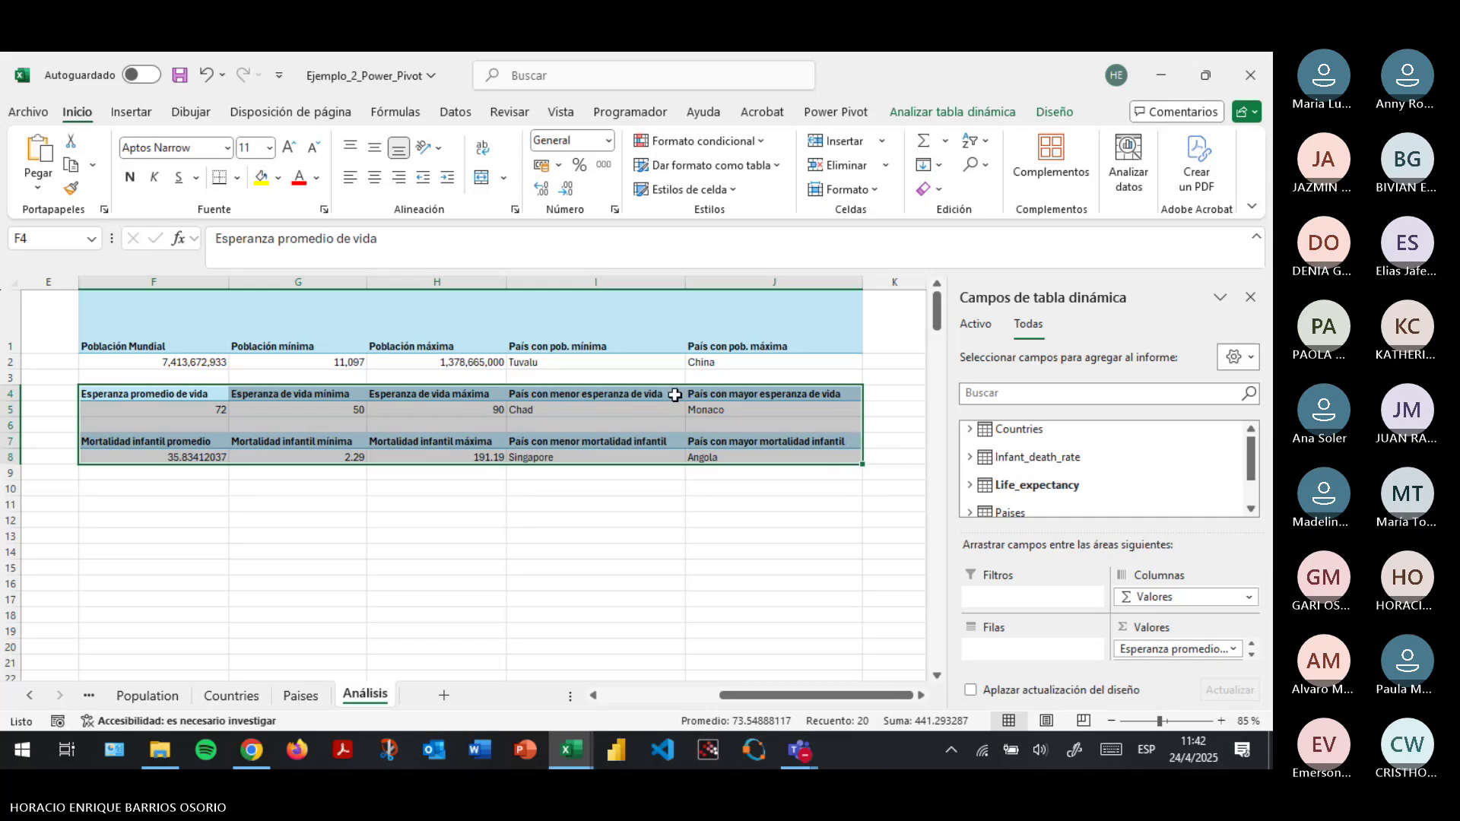
Move the infant mortality pivot table to start at F8 and the life expectancy pivot table to start at F6.
left_click_drag(675, 395, 669, 411)
left_click_drag(101, 394, 117, 474)
left_click(852, 410)
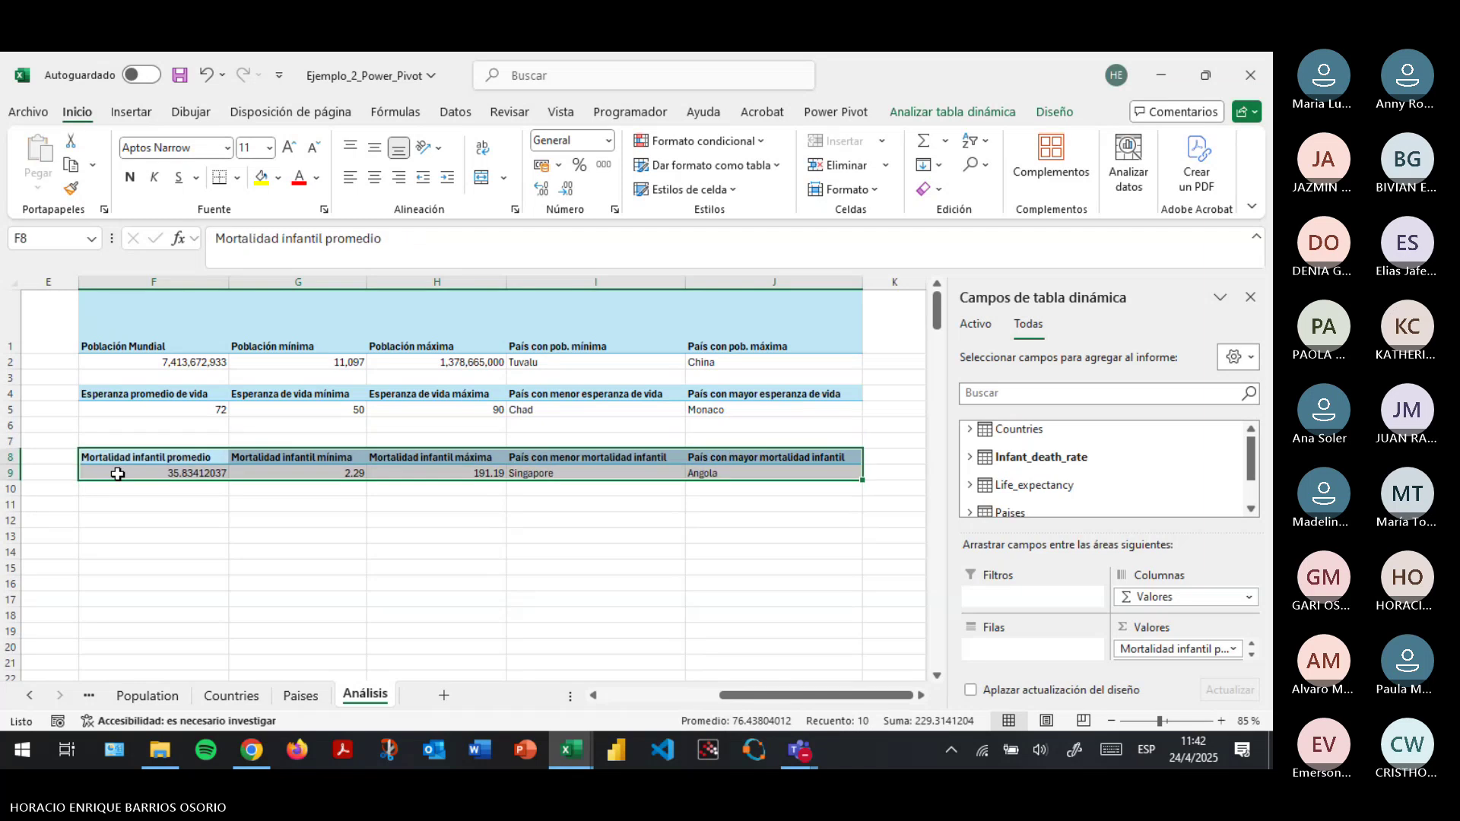
left_click_drag(124, 397, 791, 411)
left_click_drag(79, 395, 152, 473)
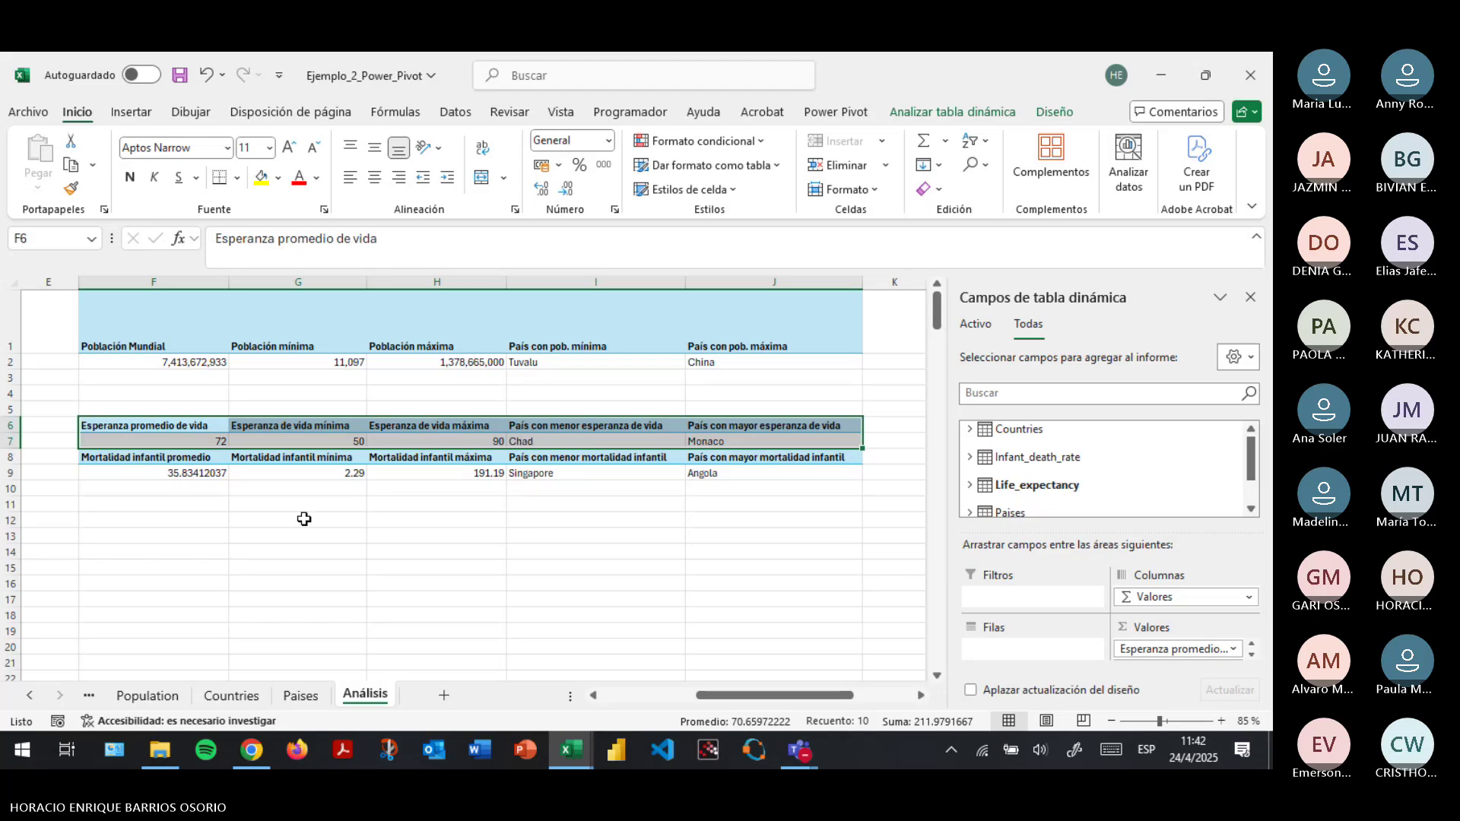
Move the population pivot table to start at F4, directly above the life expectancy table.
left_click_drag(127, 319, 703, 360)
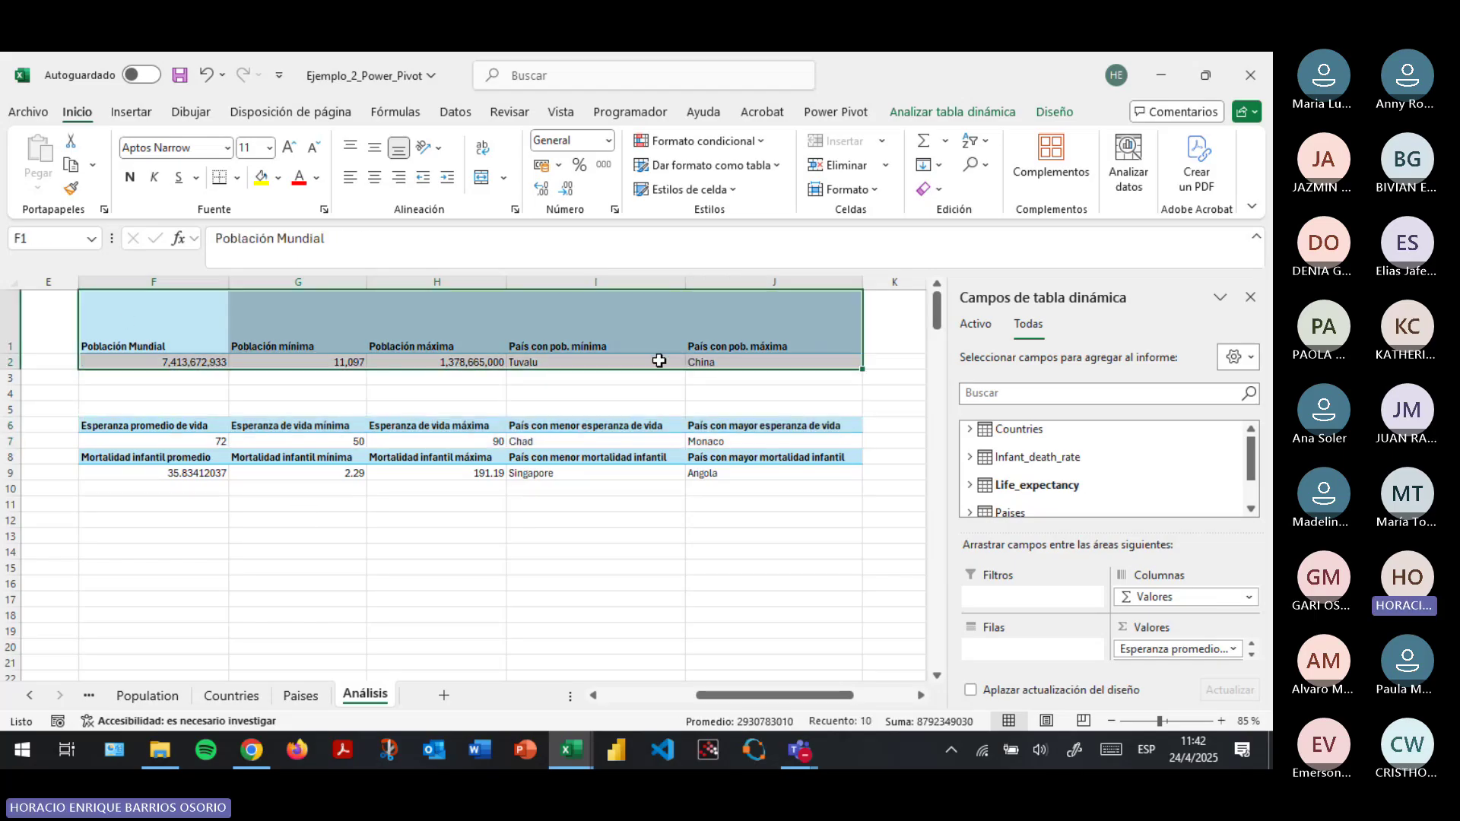
left_click_drag(80, 319, 84, 393)
left_click(405, 563)
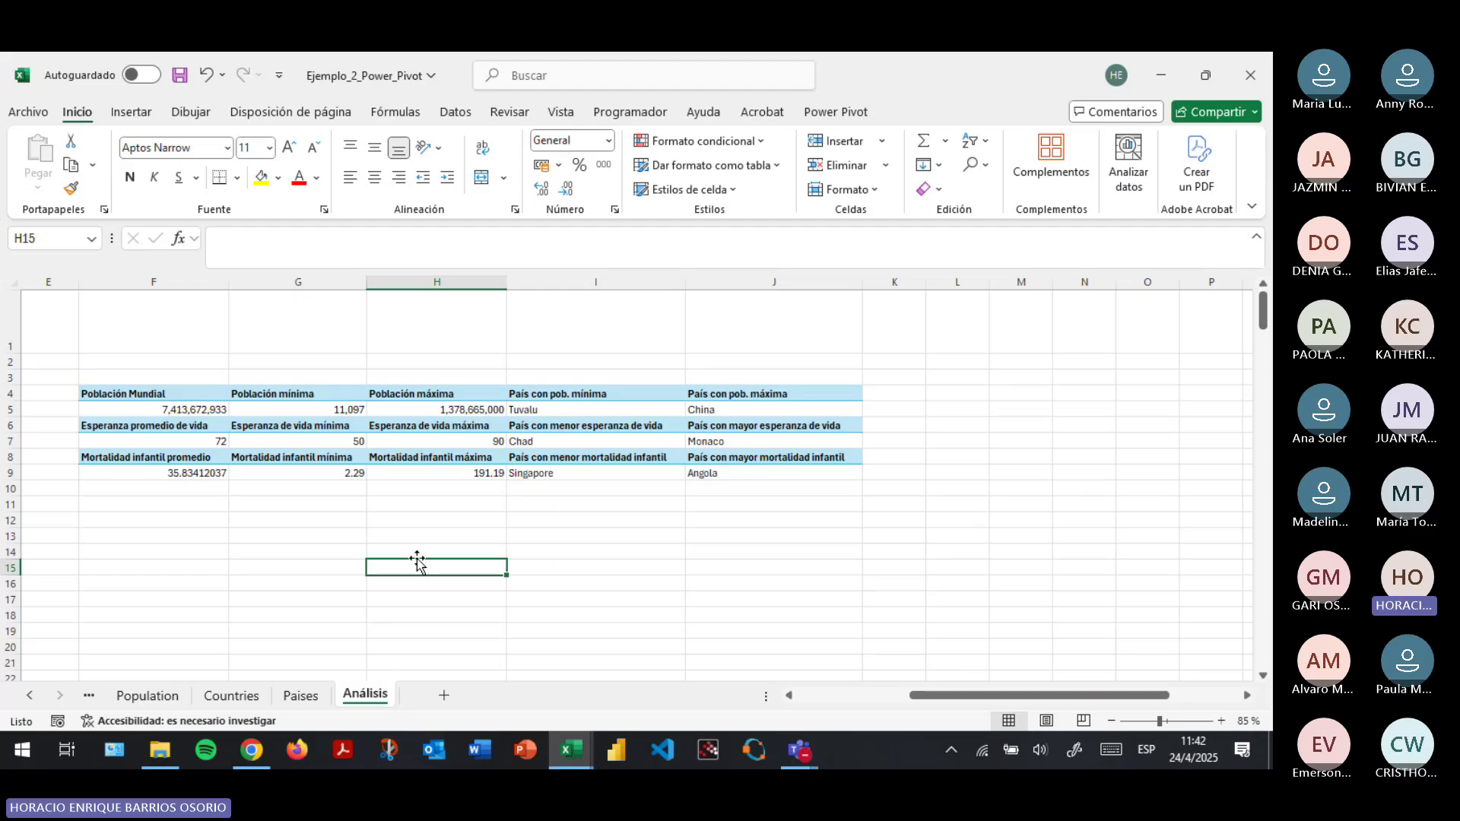
Collapse Africa, America, Asia, Europe and Oceania in the continent pivot table to hide their countries.
left_click_drag(963, 698, 851, 698)
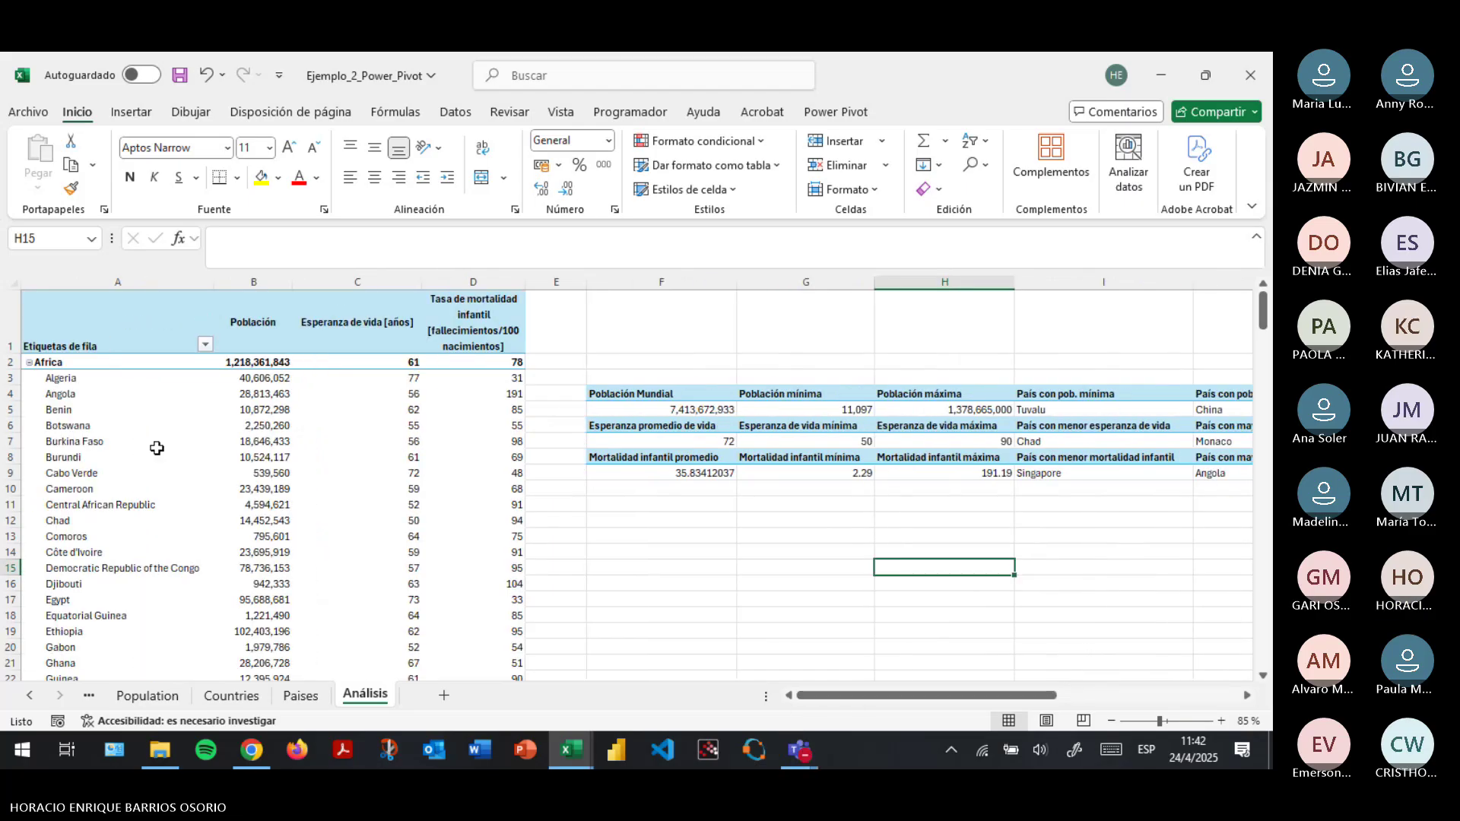
left_click(30, 362)
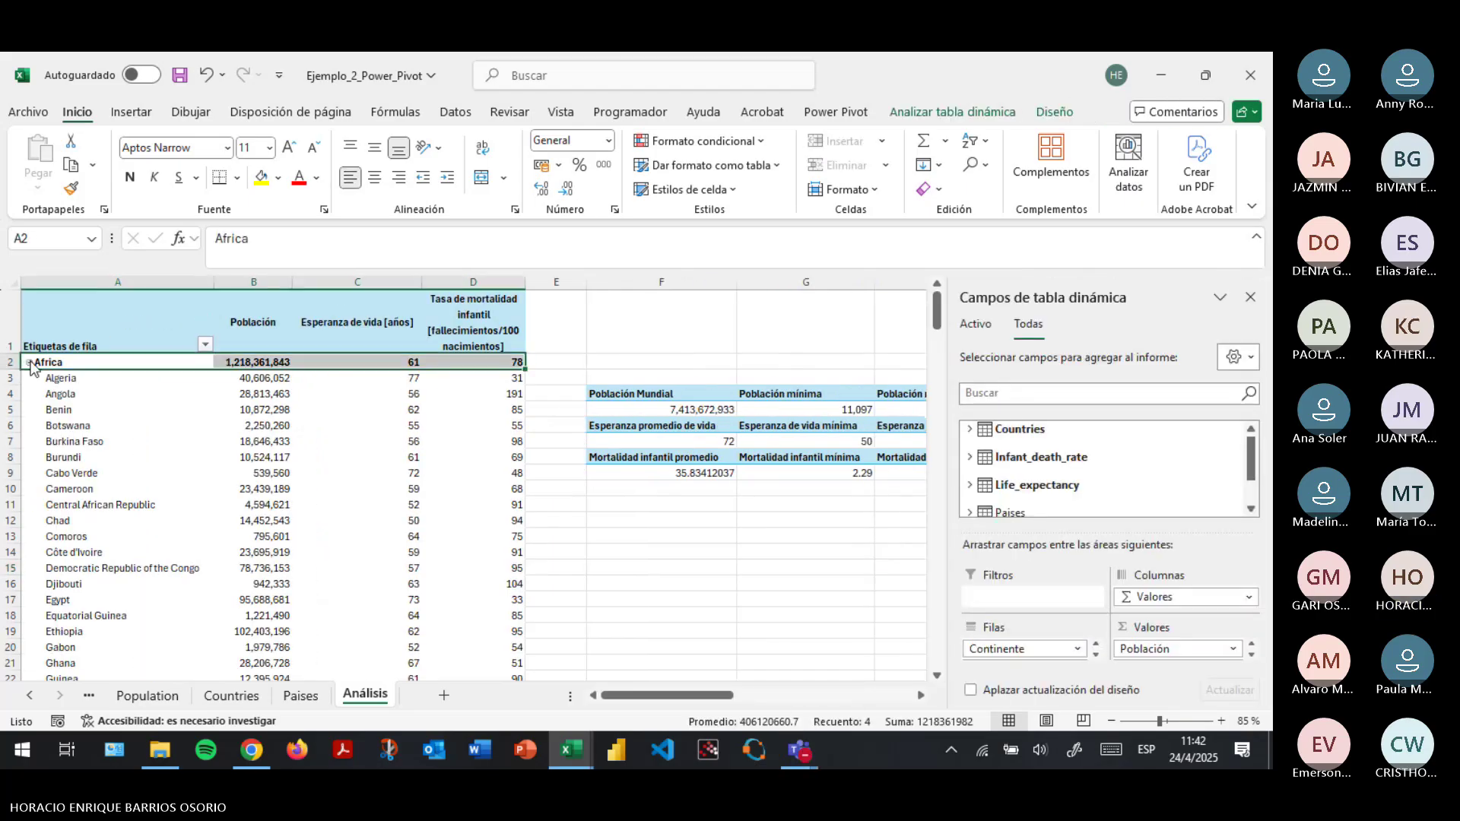
left_click(30, 378)
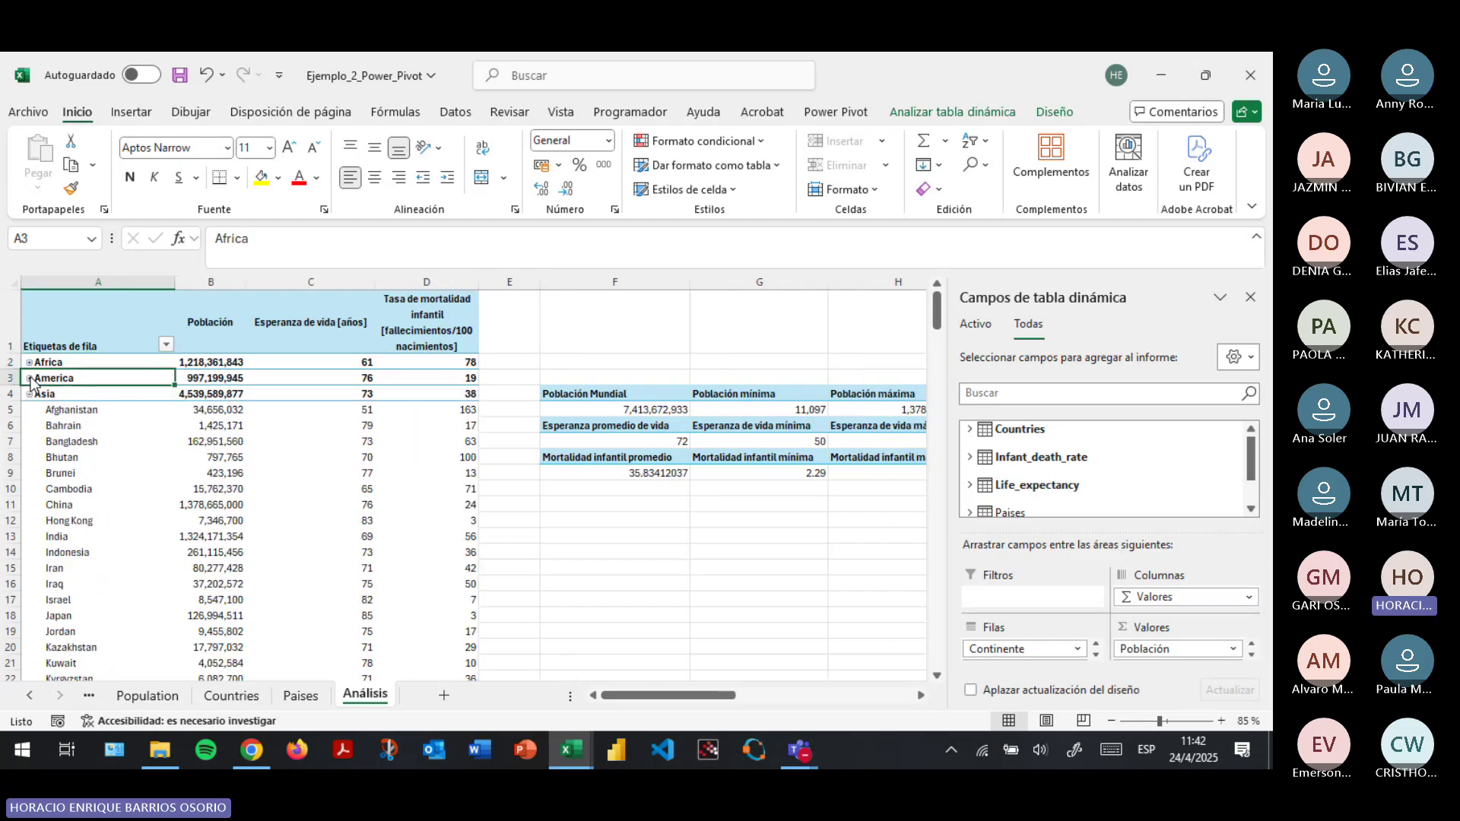
left_click(30, 394)
left_click(29, 410)
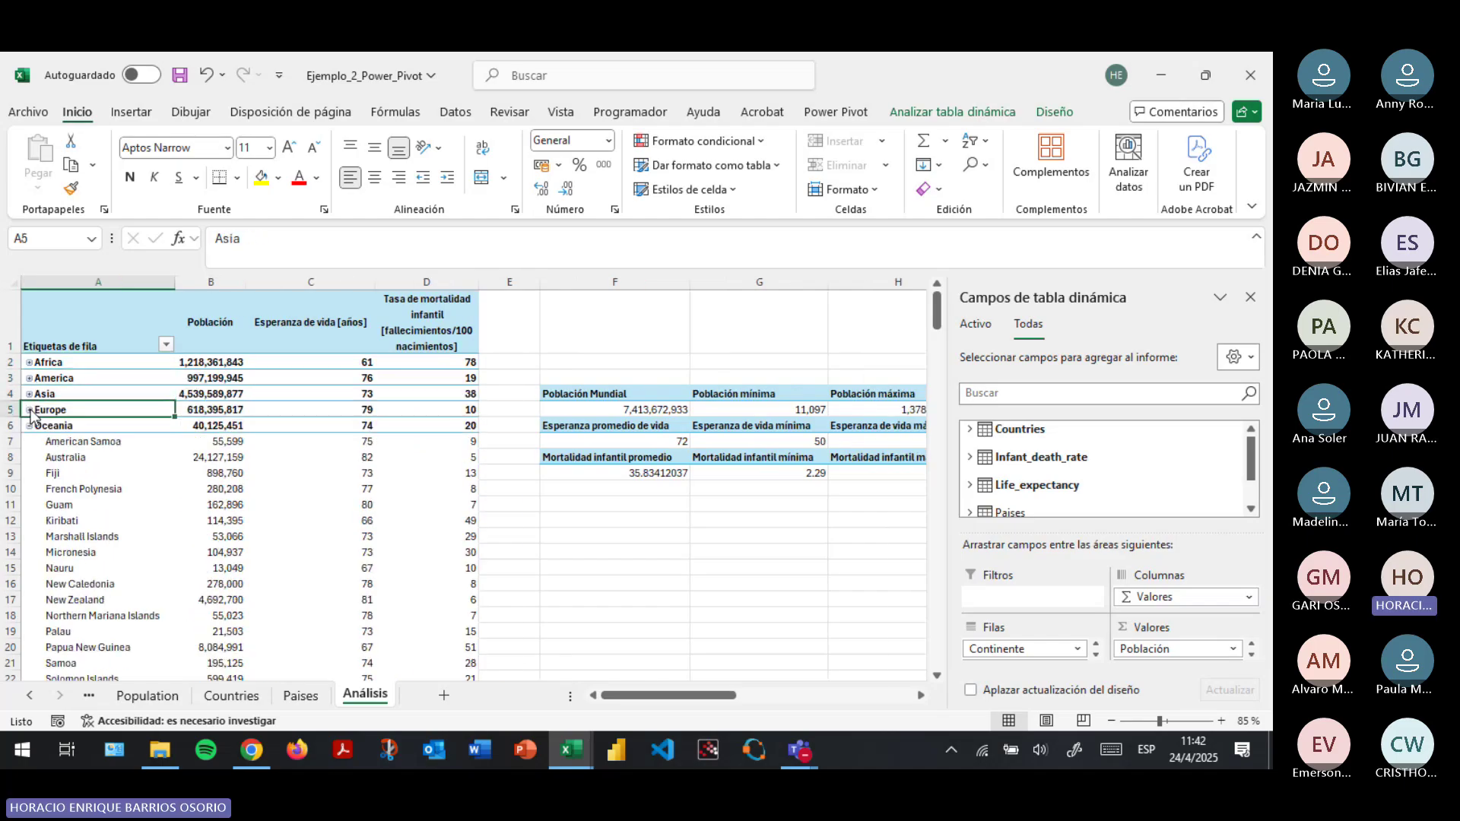
left_click(30, 425)
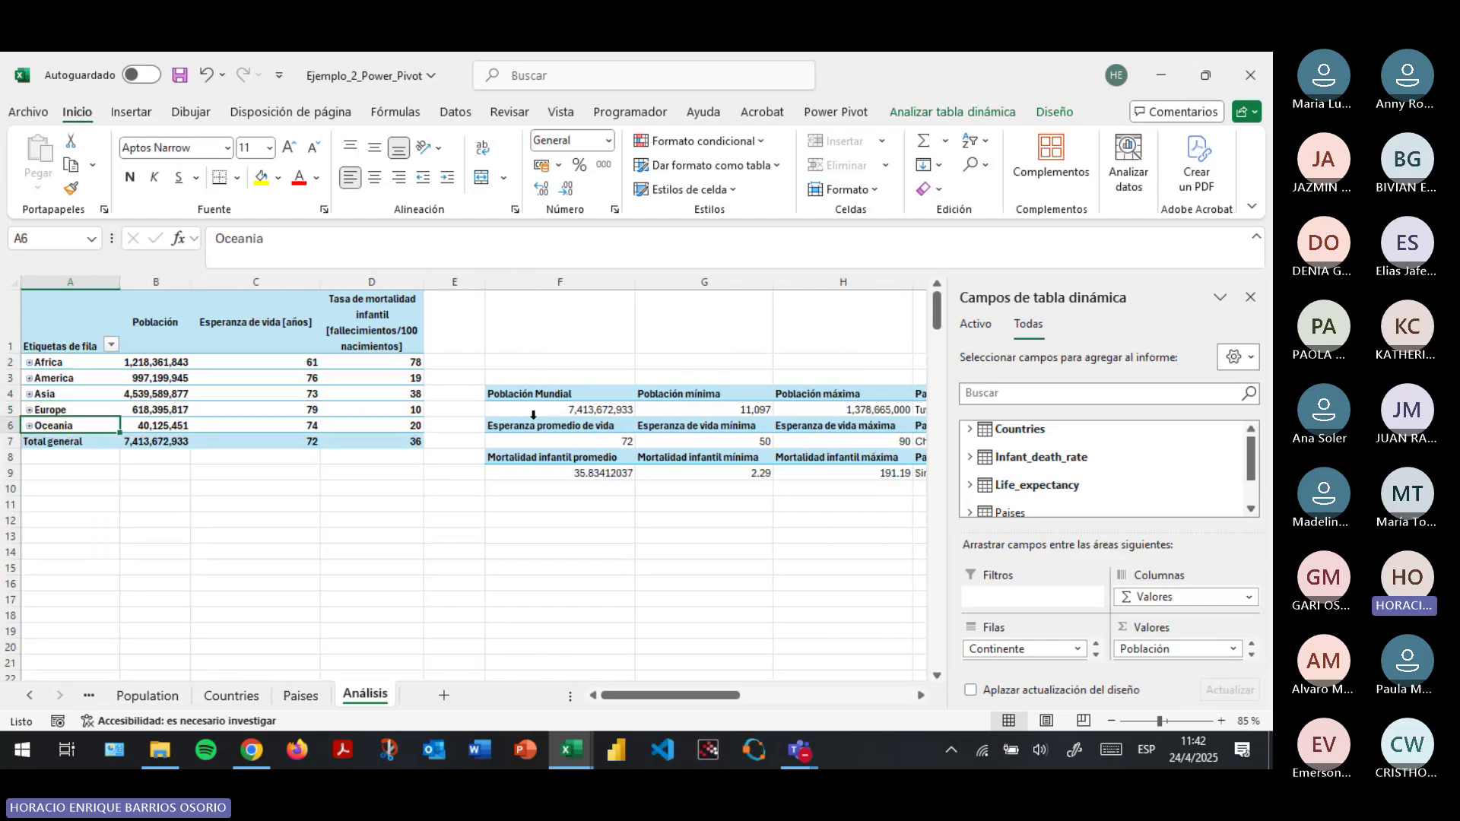
Try to move the three stacked pivot tables in F4:J9 up together.
left_click_drag(545, 393, 768, 471)
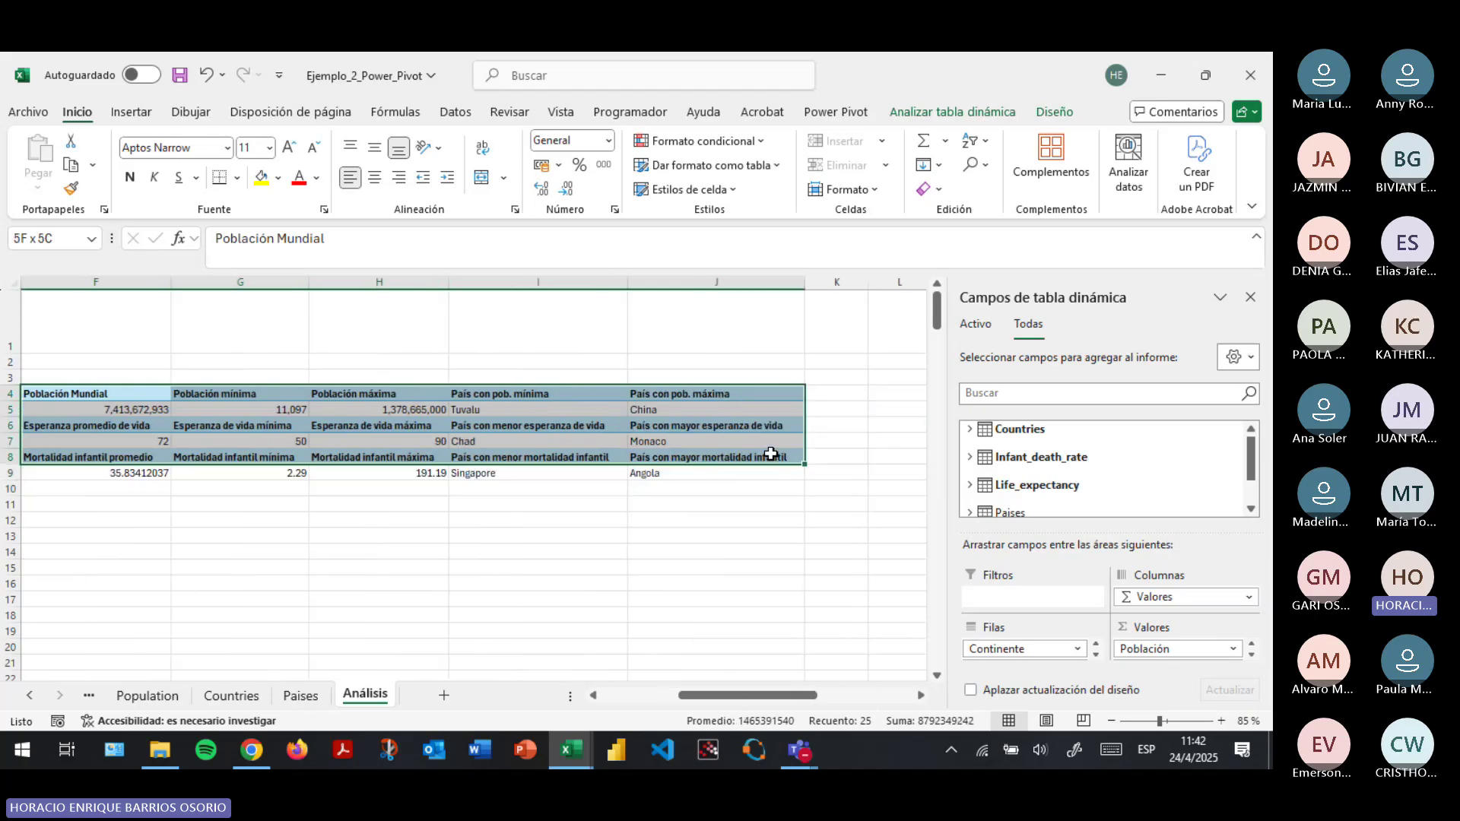
left_click_drag(734, 695, 653, 694)
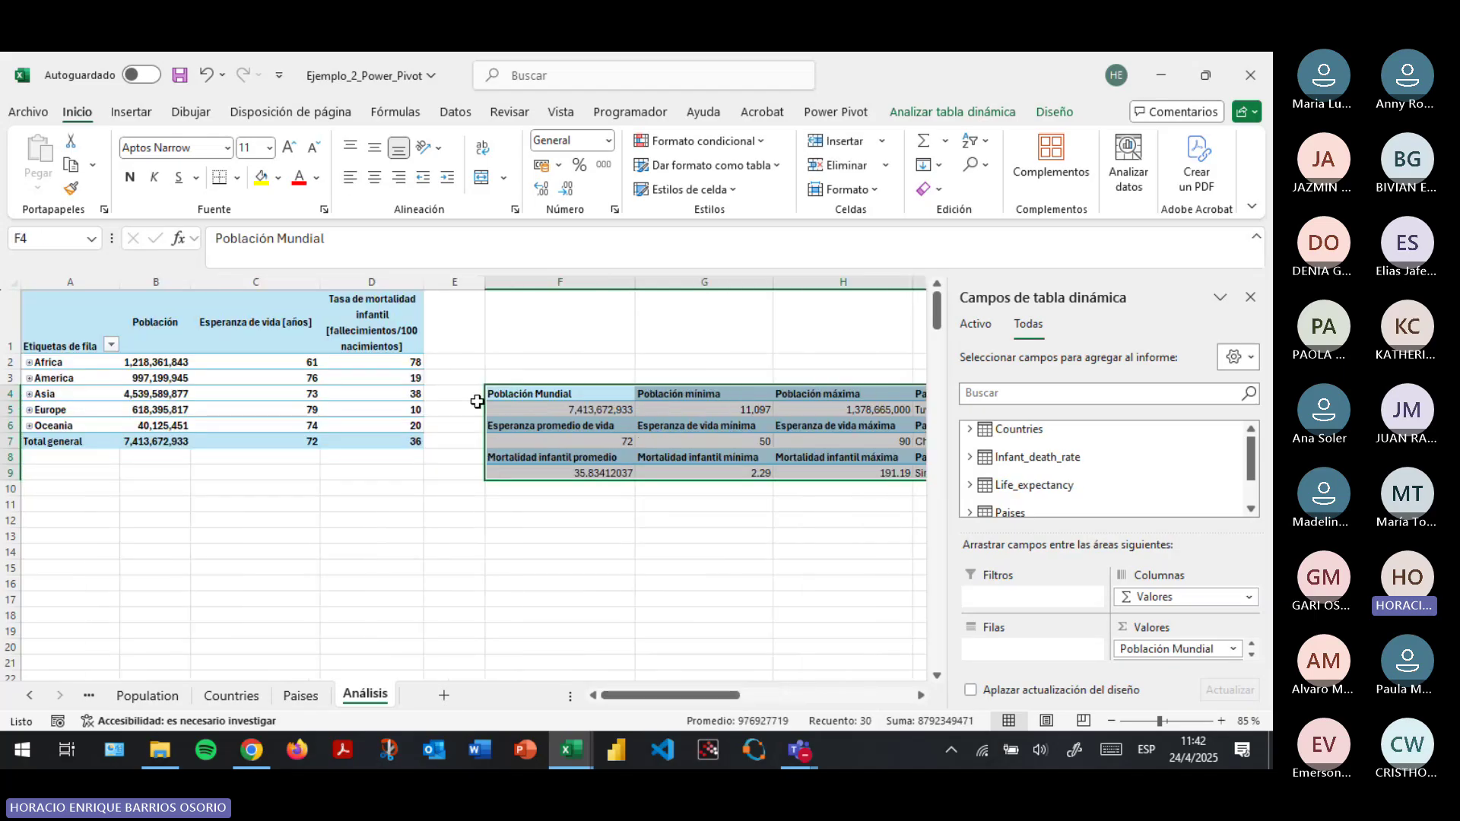
left_click_drag(476, 402, 490, 305)
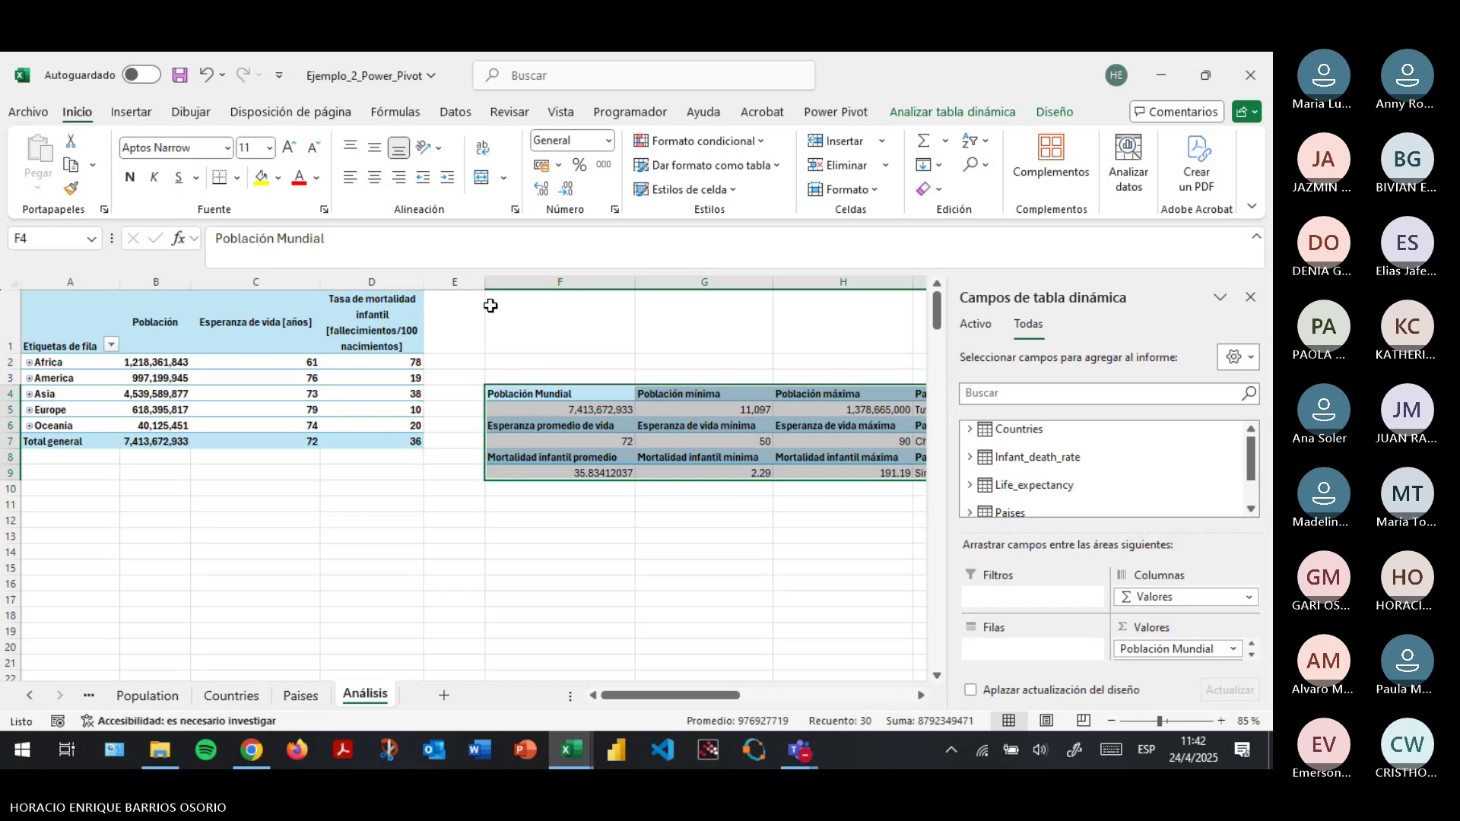
left_click(513, 376)
Move the population pivot table up to start at F2.
left_click_drag(531, 393, 1146, 399)
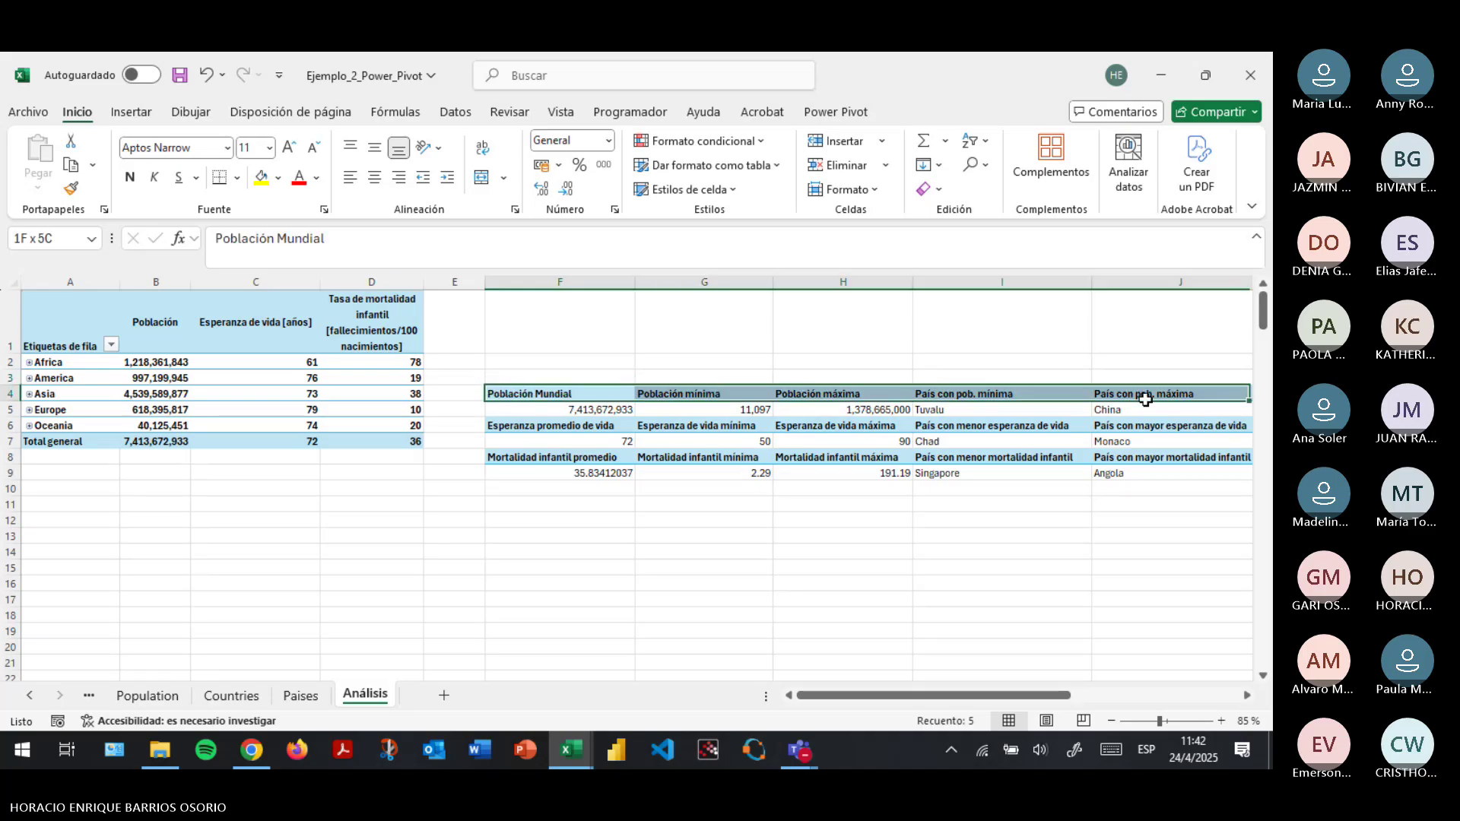
key("shift+Down")
left_click_drag(484, 411, 488, 372)
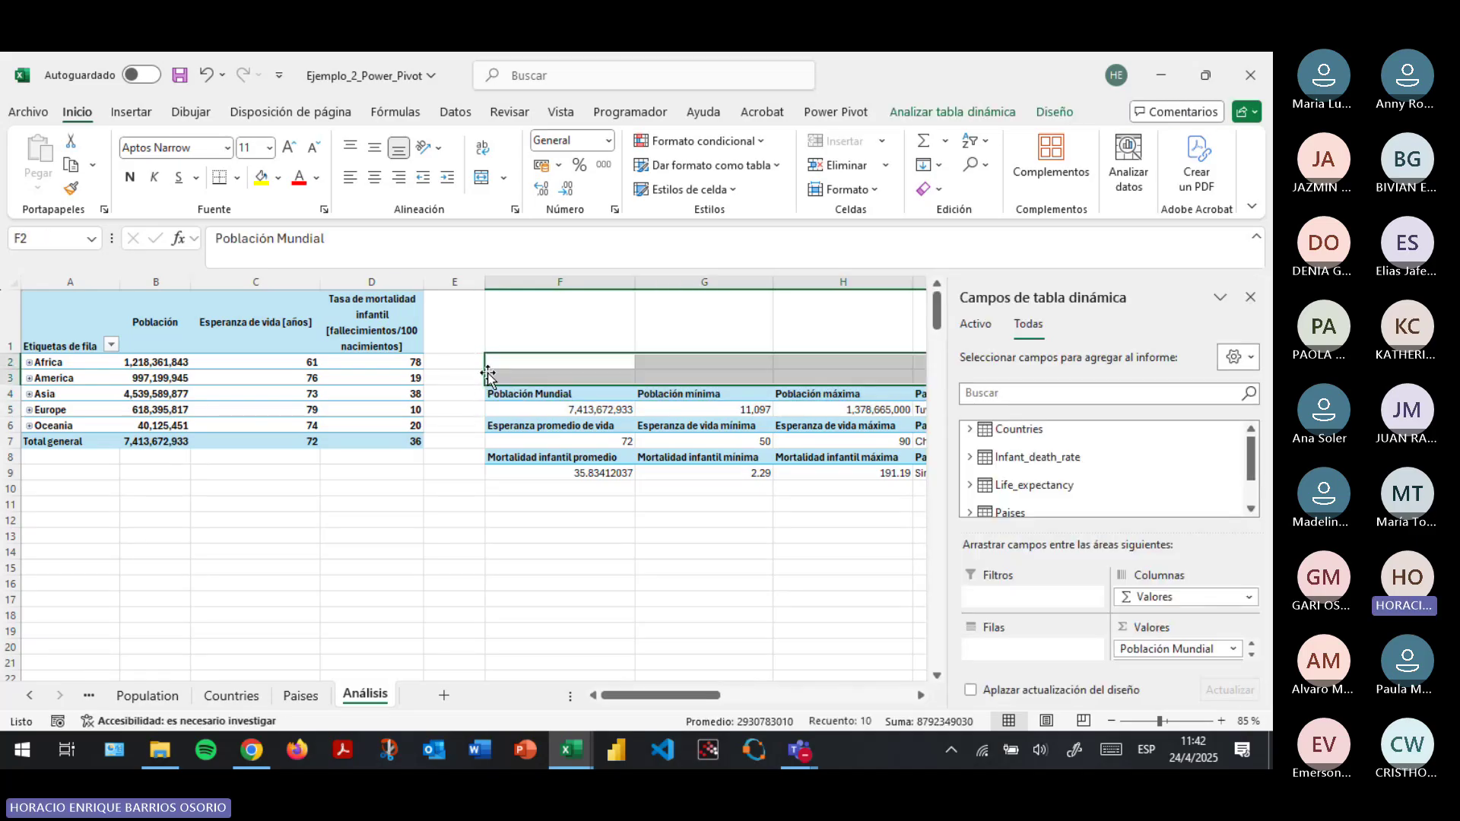
Move the life expectancy pivot table up to start at F4, directly below the population table.
left_click_drag(489, 427, 942, 434)
left_click_drag(855, 434, 778, 434)
left_click_drag(724, 695, 535, 671)
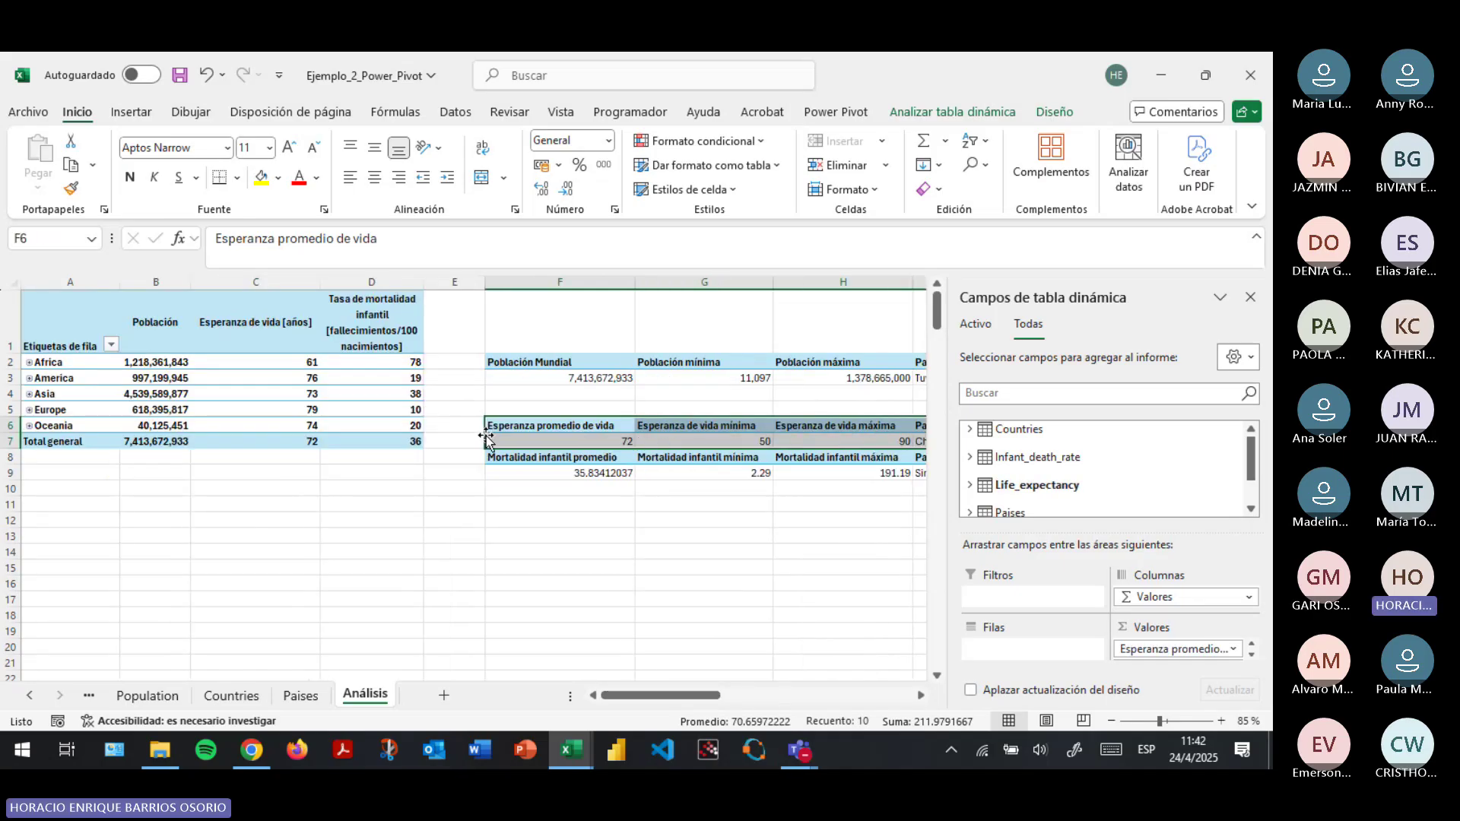
left_click_drag(485, 443, 761, 475)
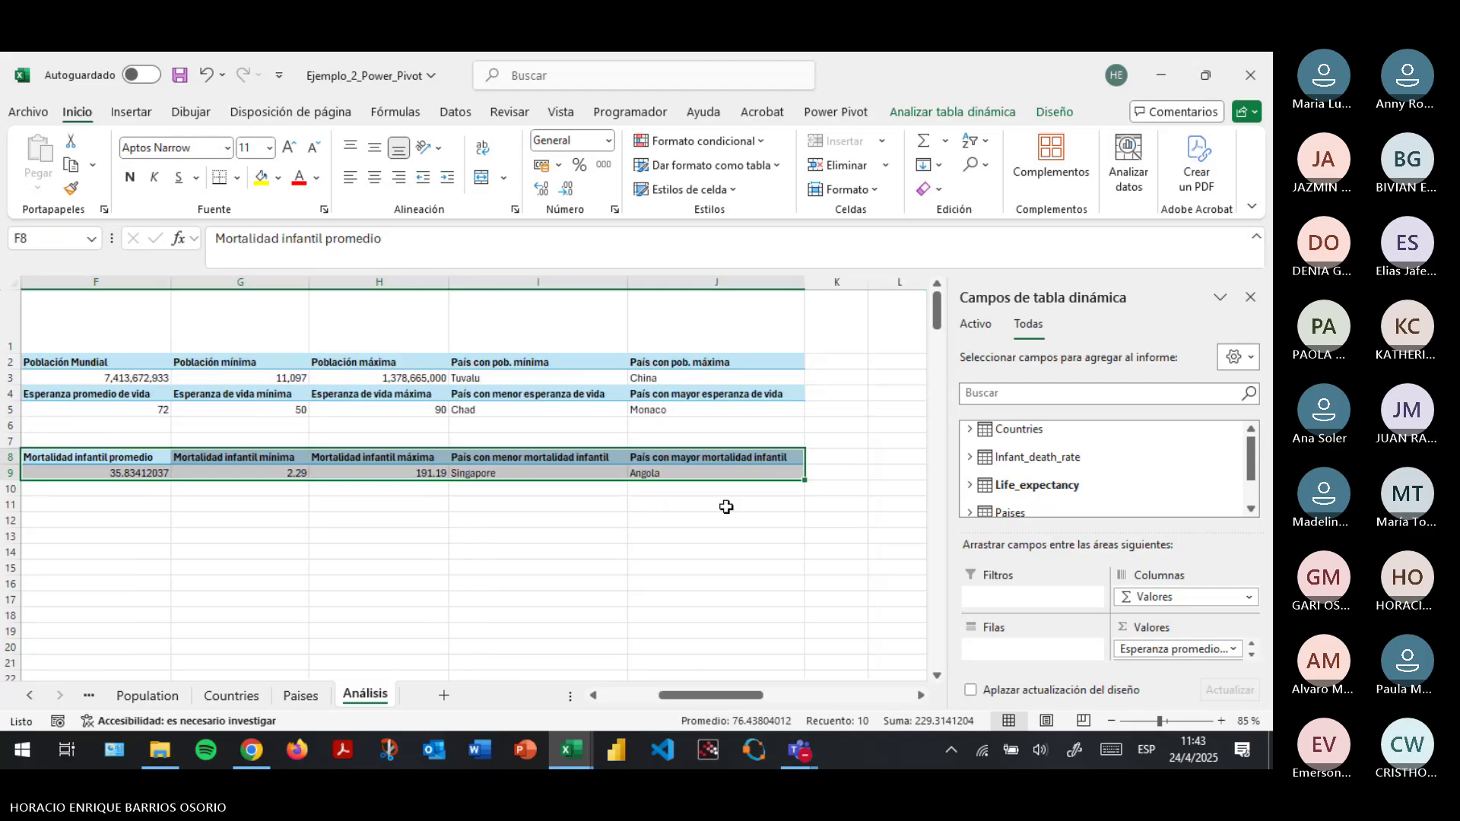
Move the infant mortality pivot table up to start at F6 and save the workbook.
left_click_drag(711, 695, 653, 694)
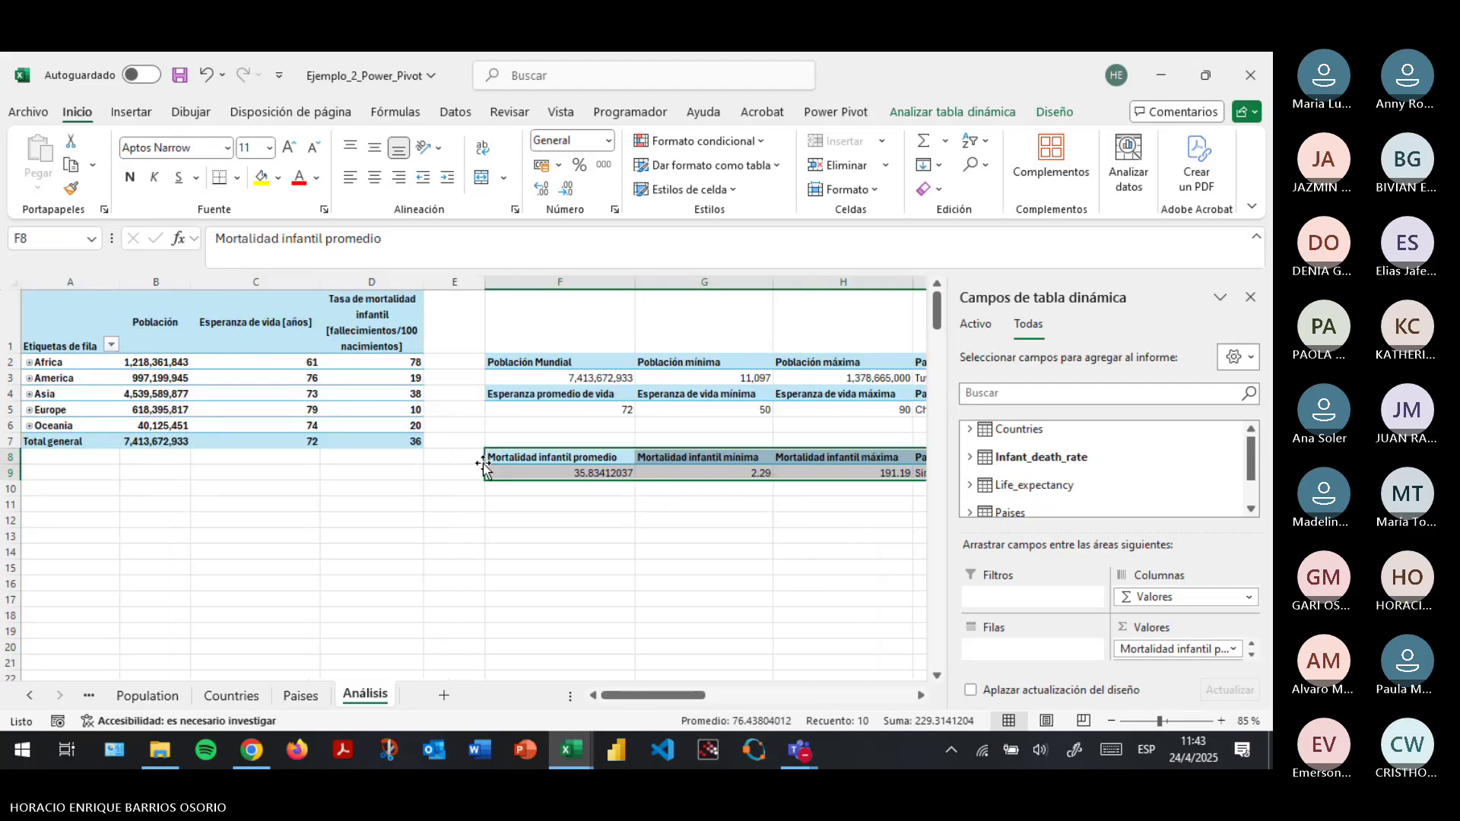
left_click_drag(484, 465, 486, 432)
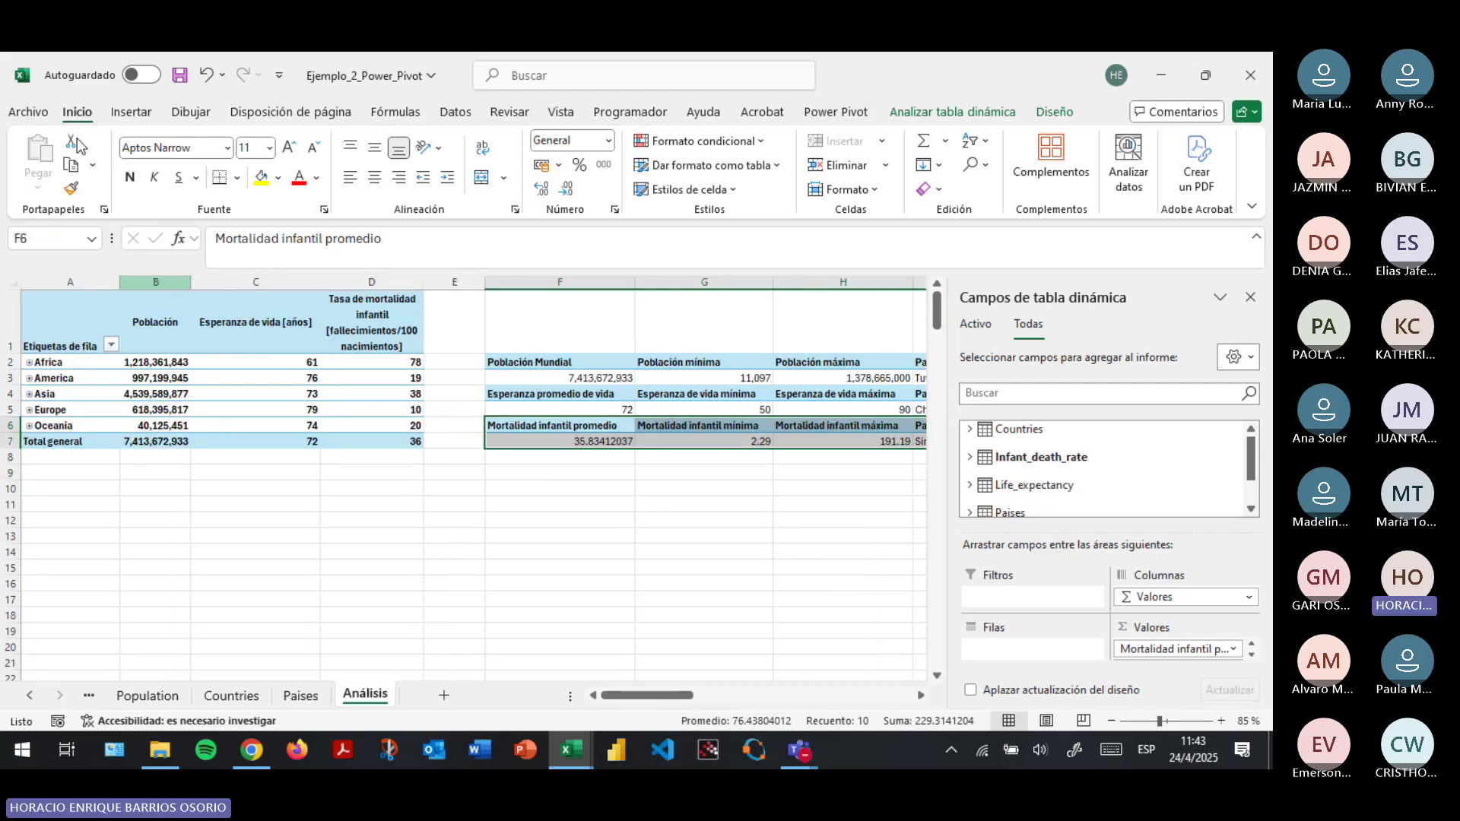
left_click(178, 73)
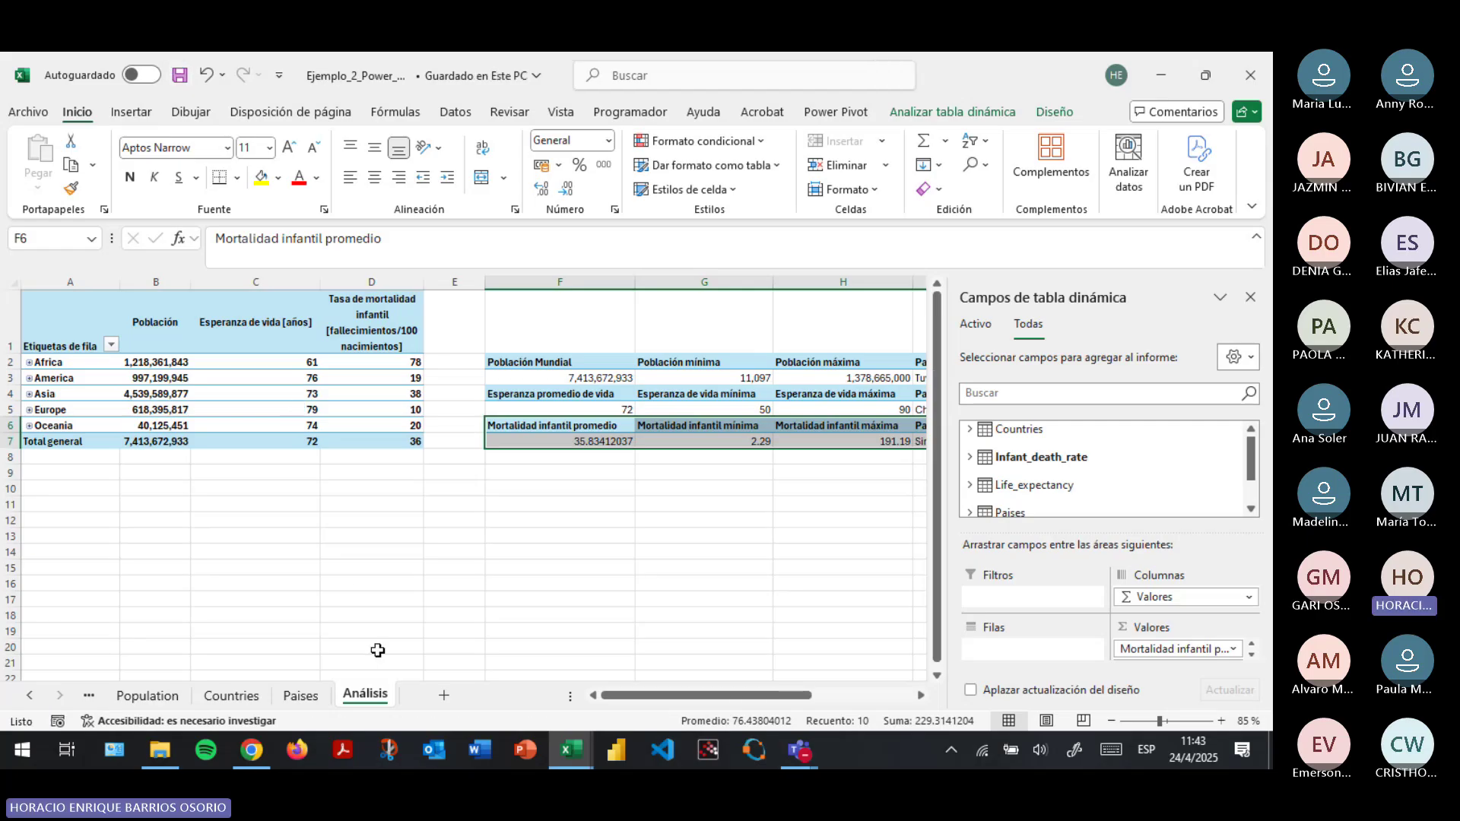
Switch to Power Pivot and examine the table relationships in diagram view before returning to data view.
key("alt+Tab")
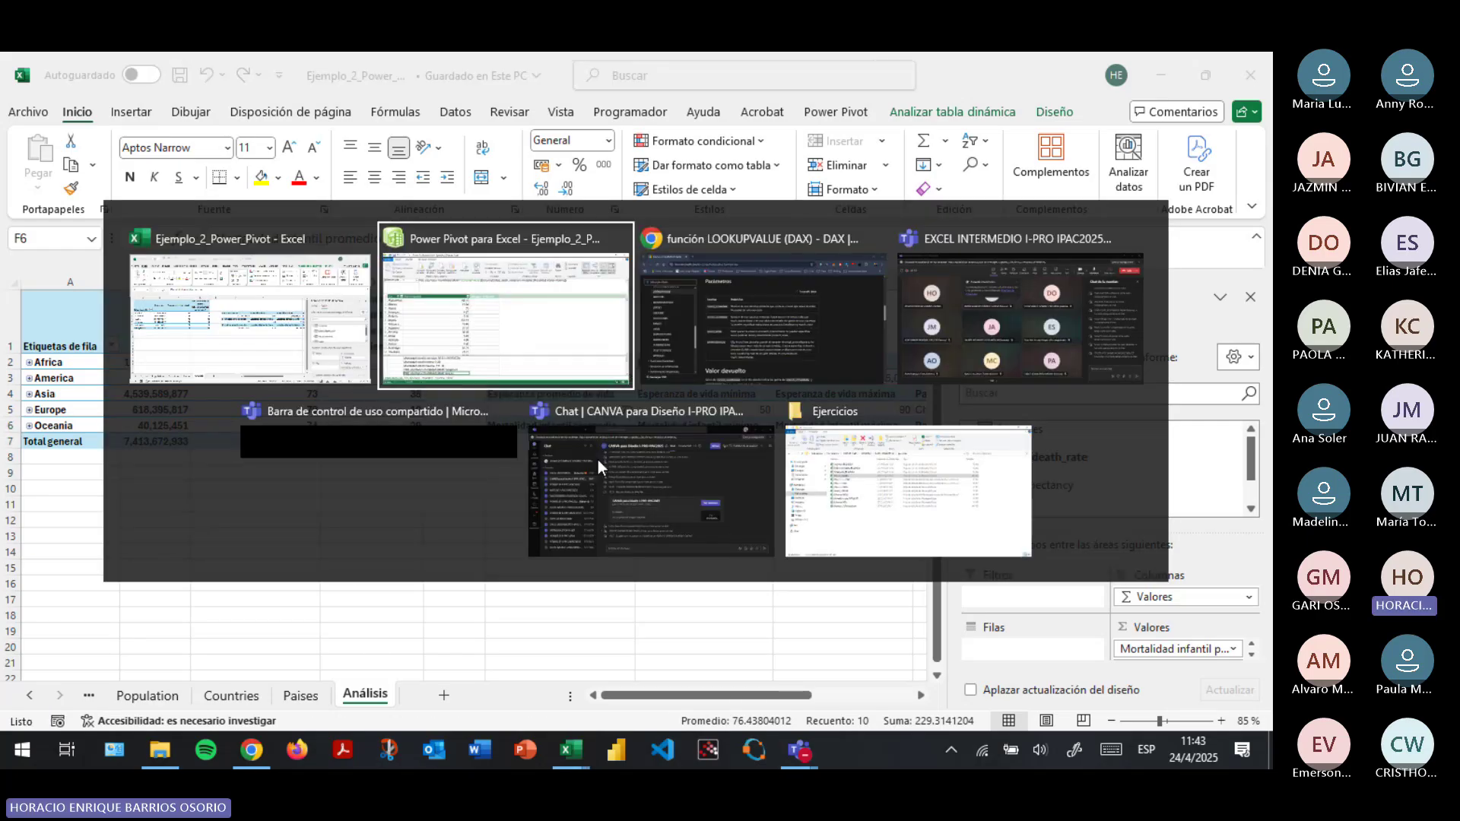
left_click(1078, 126)
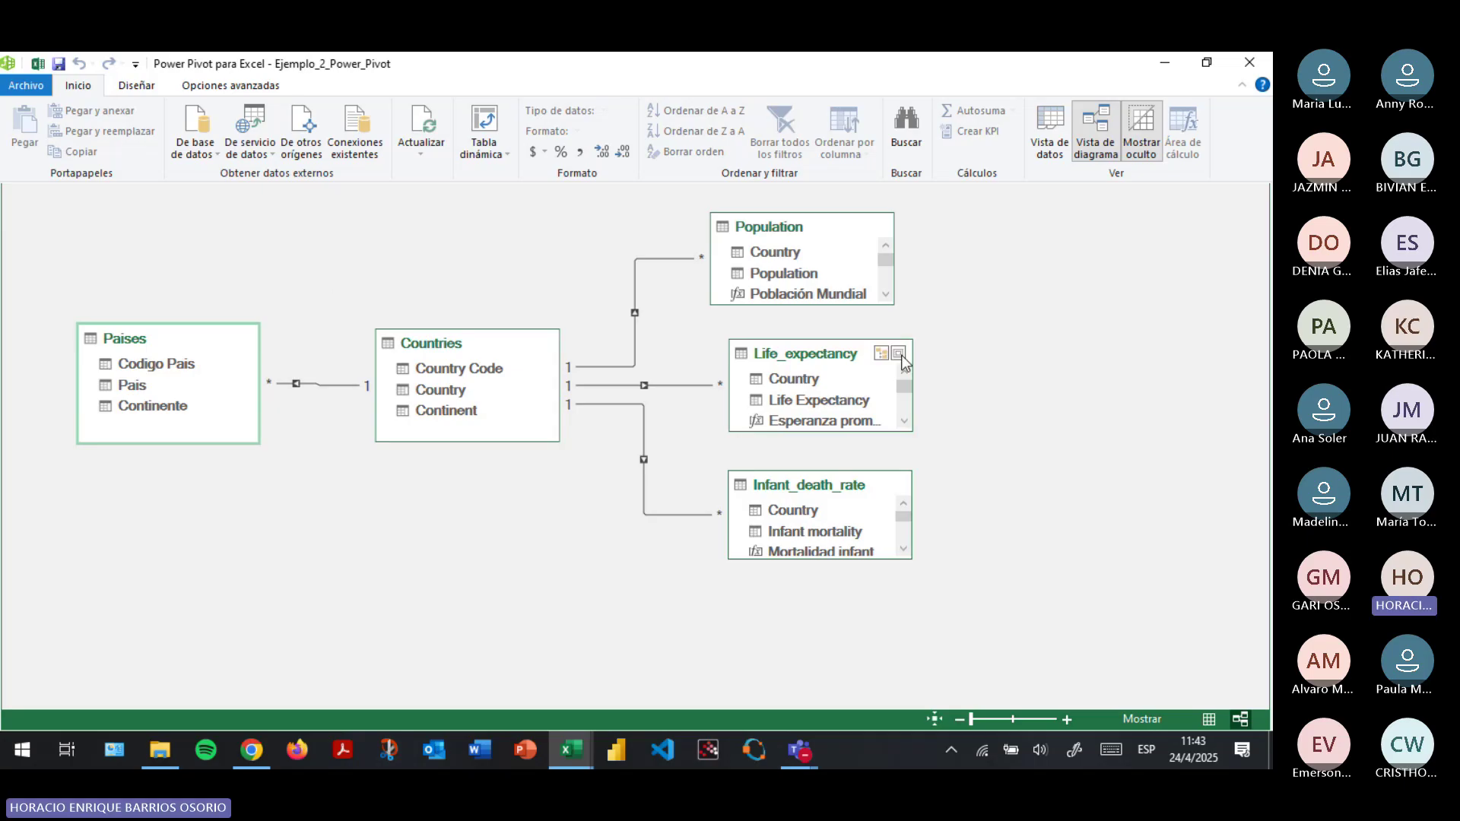
left_click(1049, 128)
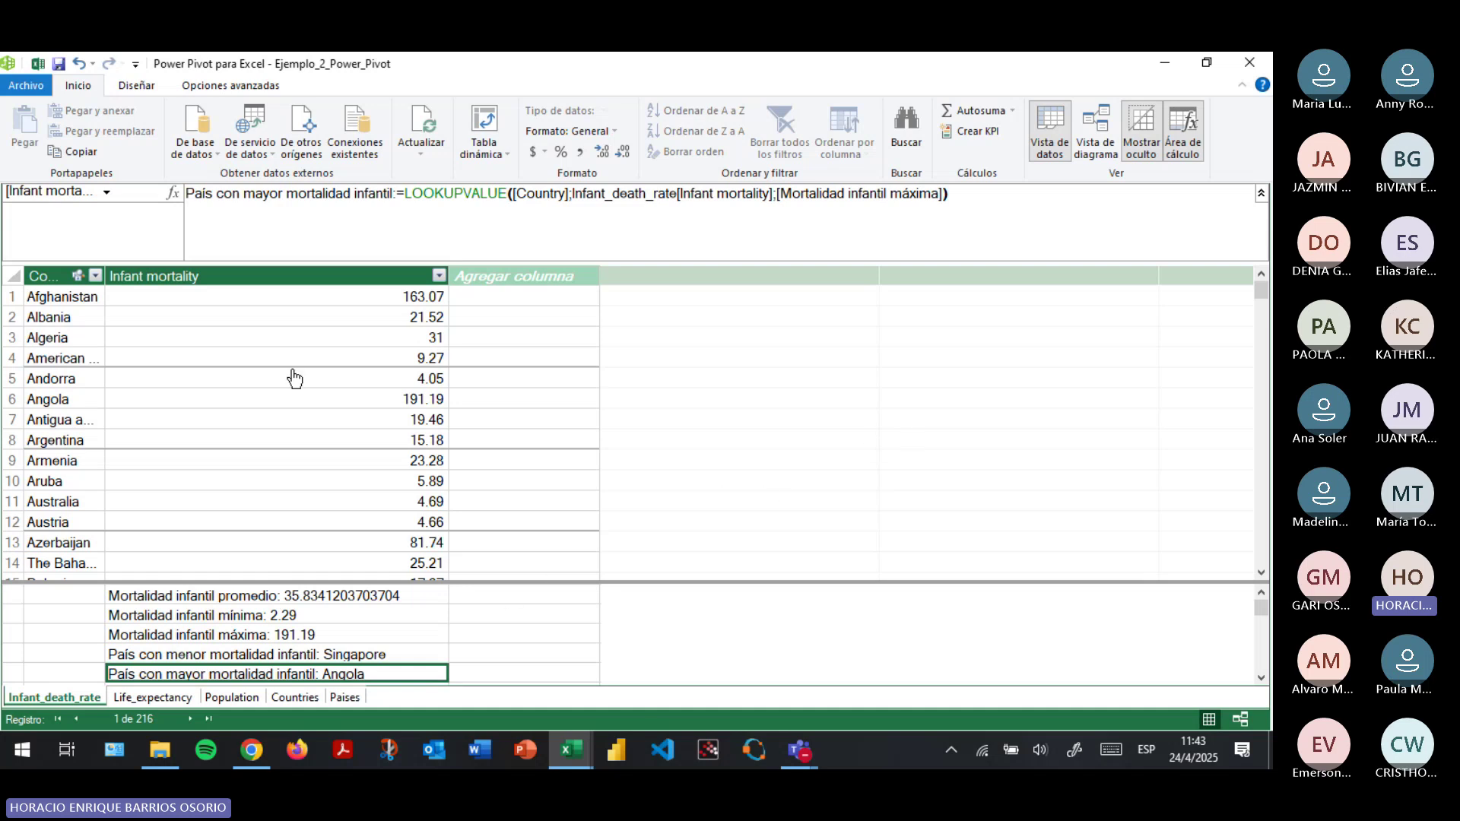
Check the Análisis sheet in Excel and return to Power Pivot to look over the Infant_death_rate data and measures.
left_click(566, 745)
left_click(536, 715)
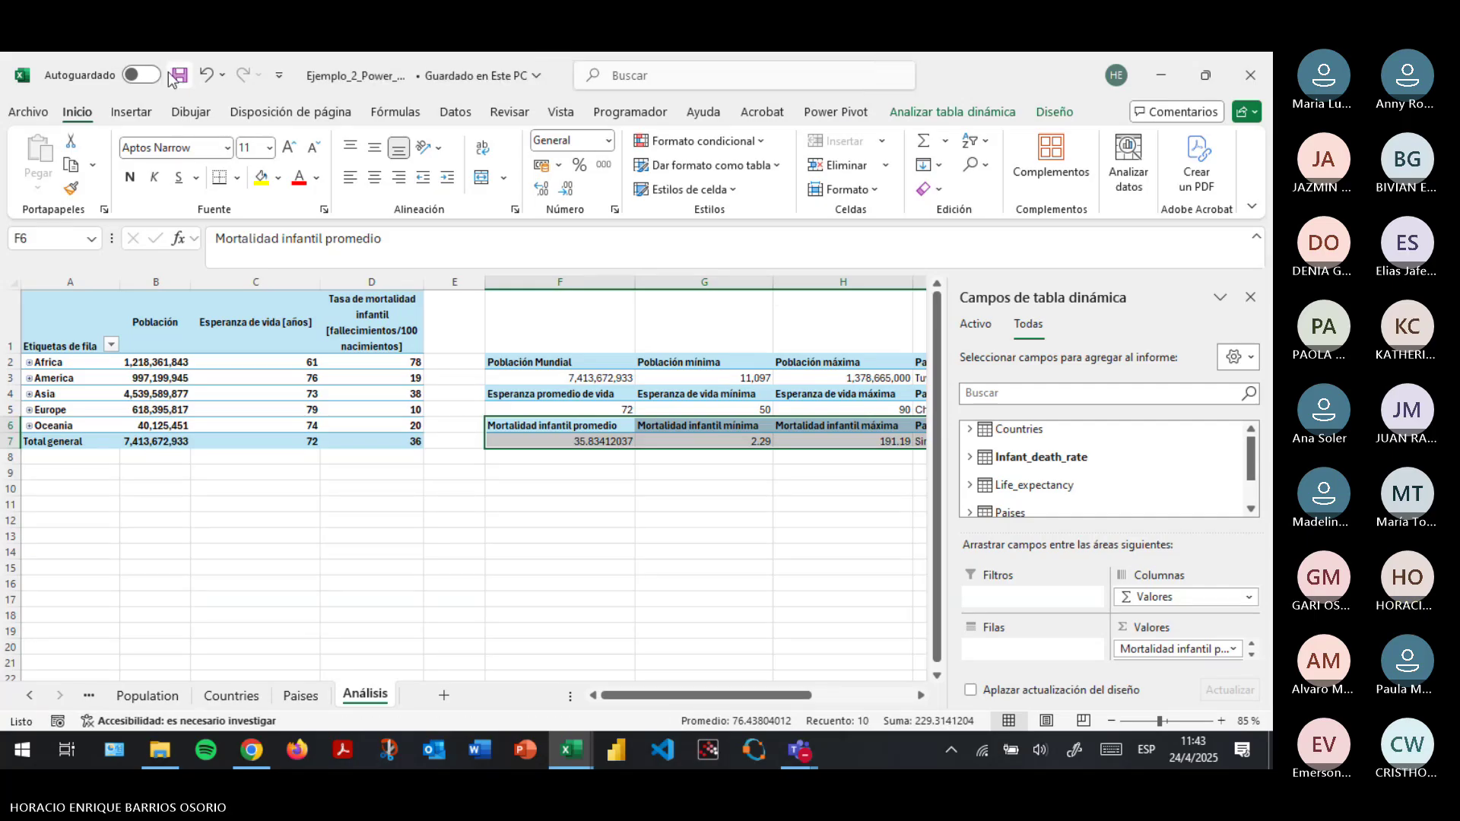
key("alt+Tab")
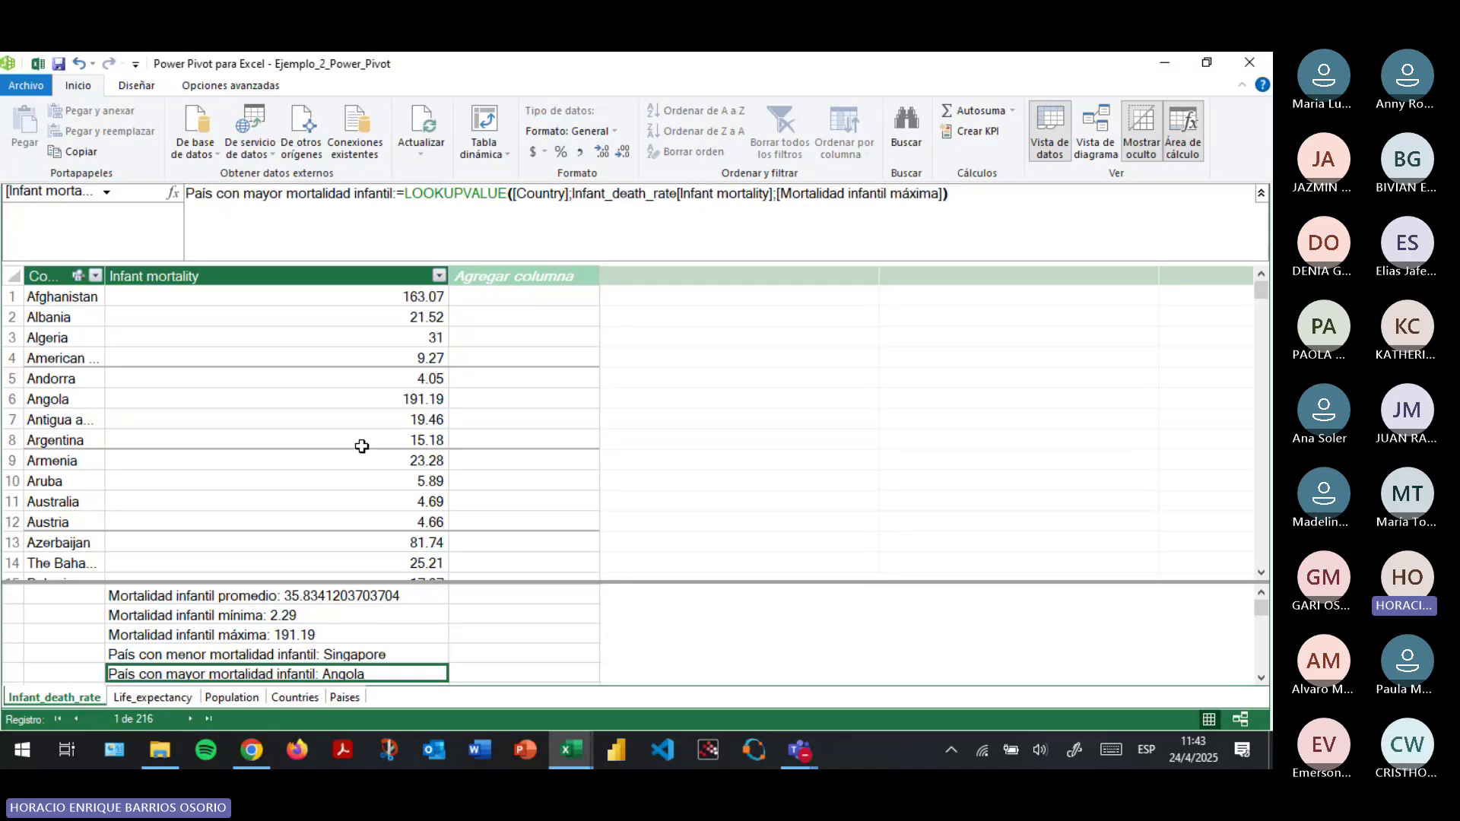
left_click(267, 334)
left_click(261, 476)
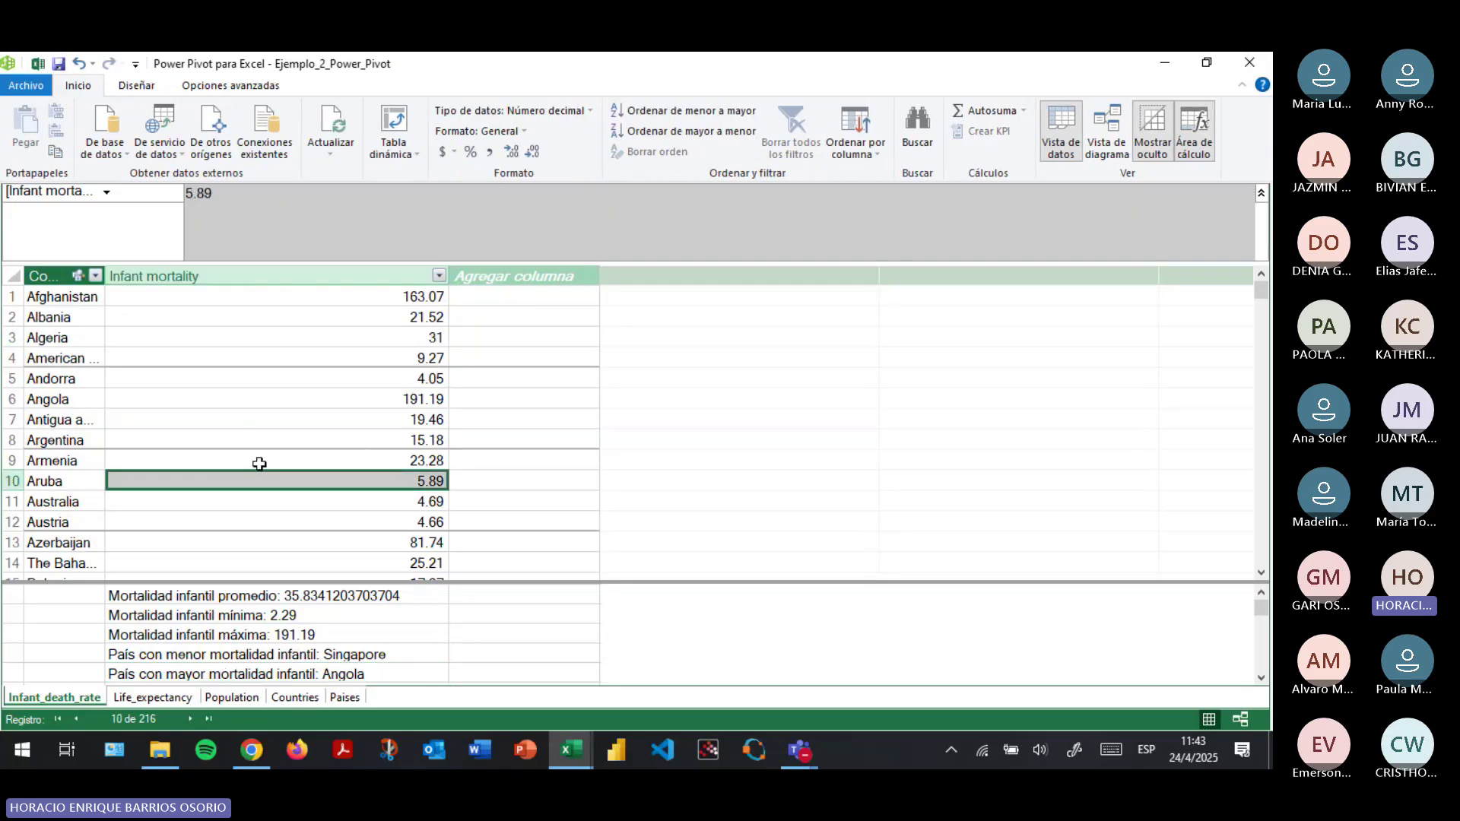
left_click(107, 269)
left_click(279, 277)
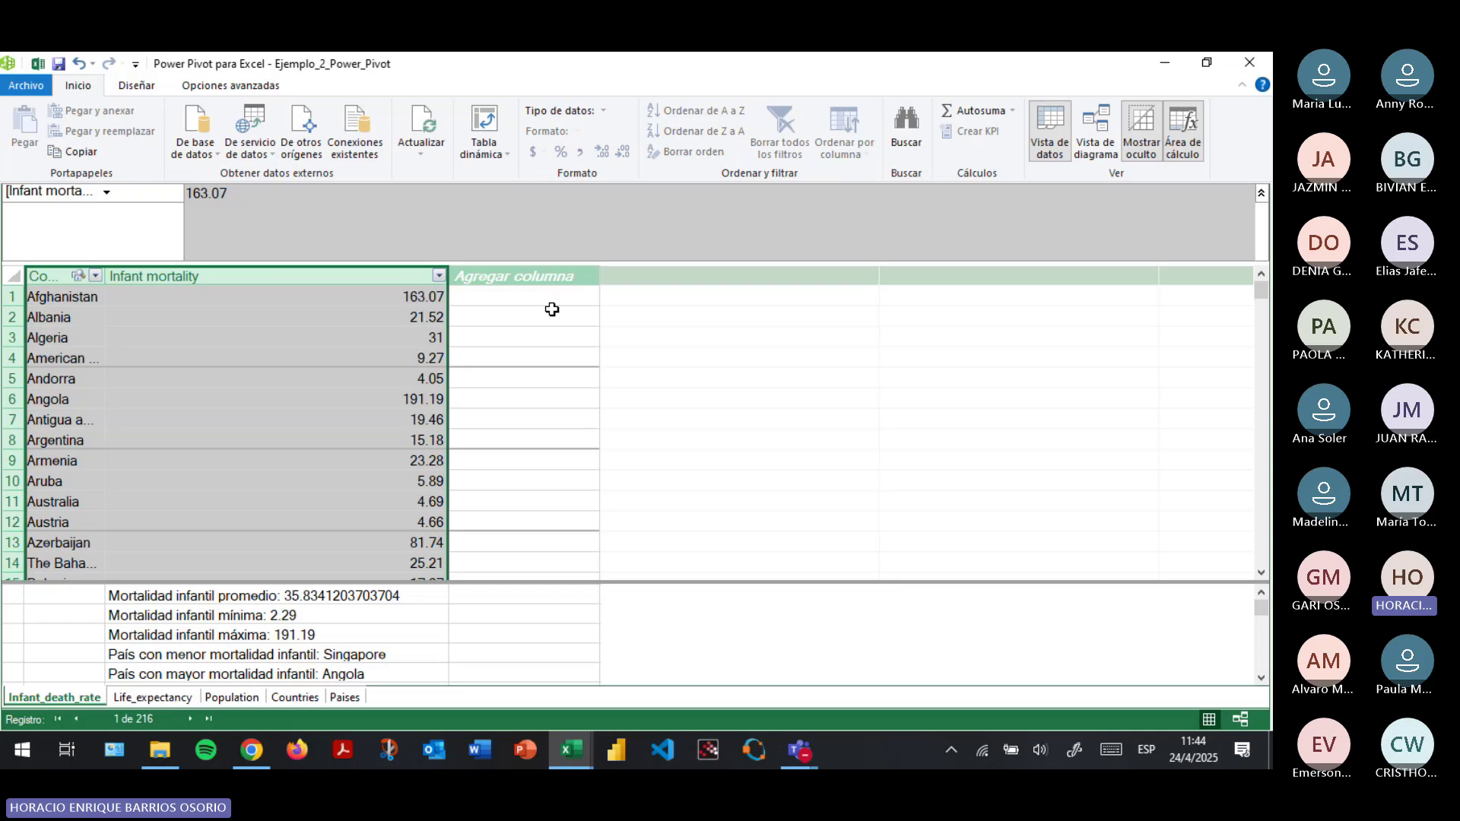
left_click(338, 333)
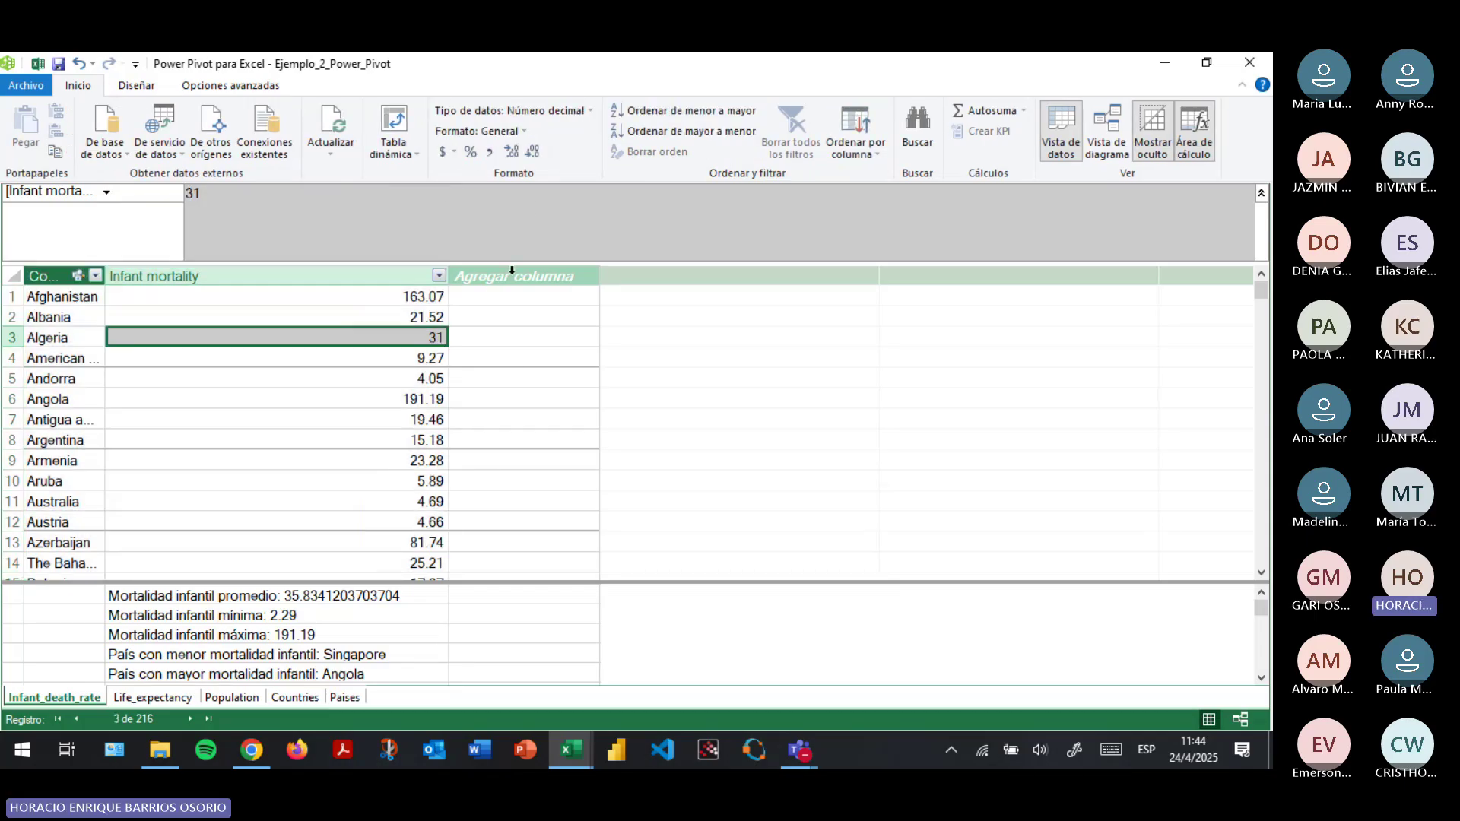
Add a new blank calculated column after the Population column in the Population table.
left_click(232, 698)
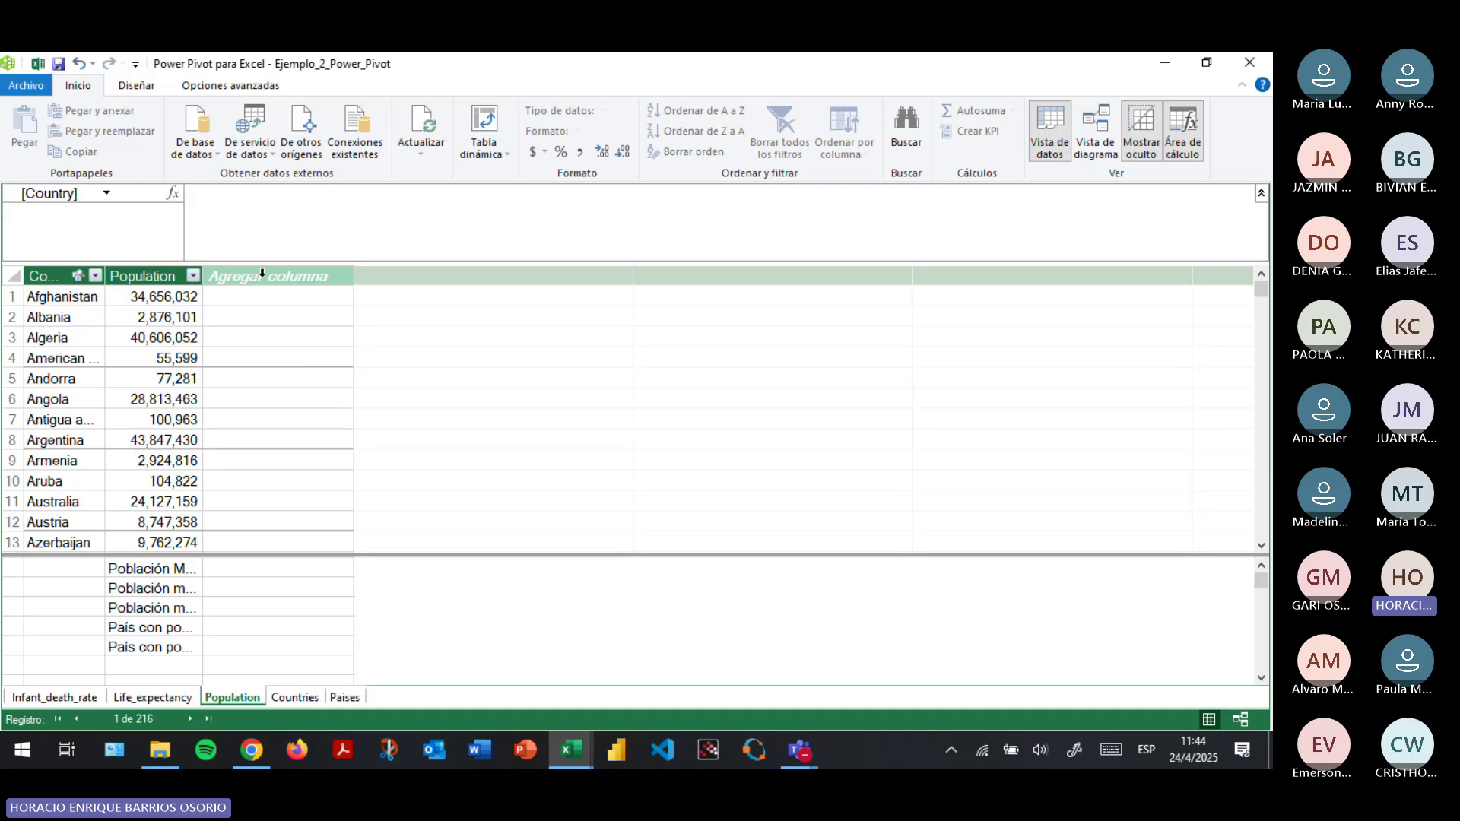
left_click(255, 276)
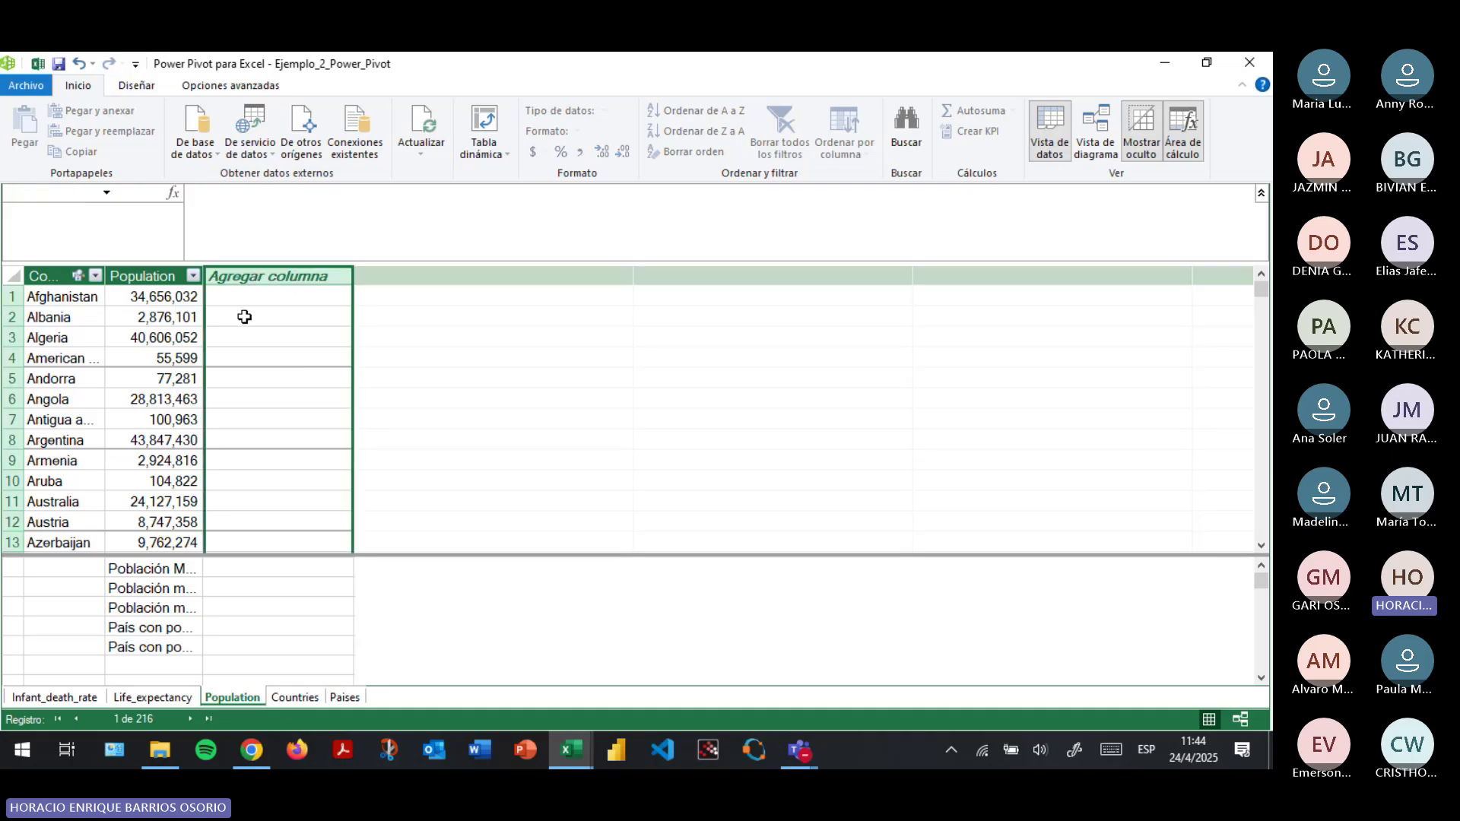
left_click(287, 192)
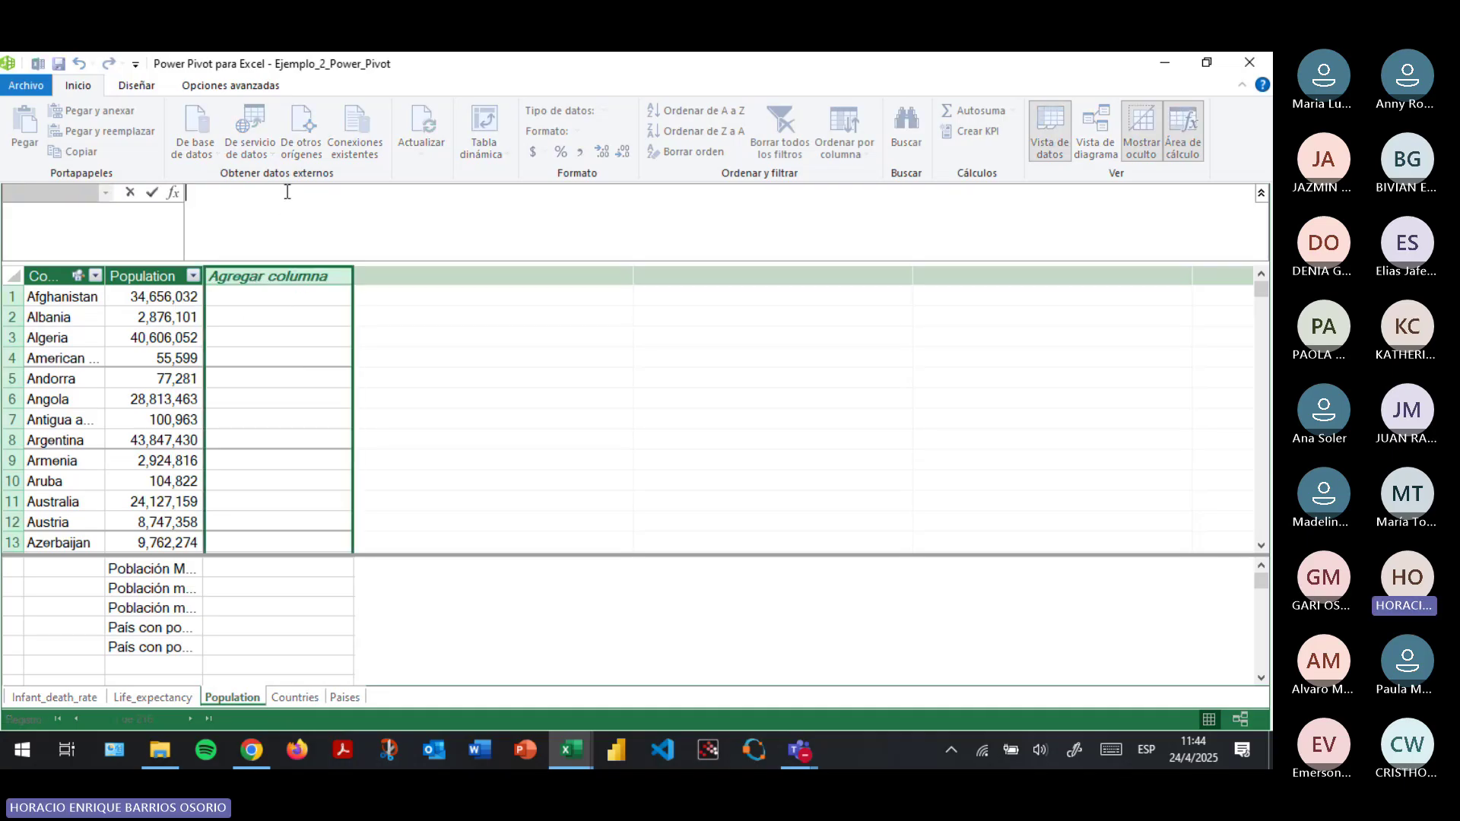
left_click(250, 295)
left_click(266, 275)
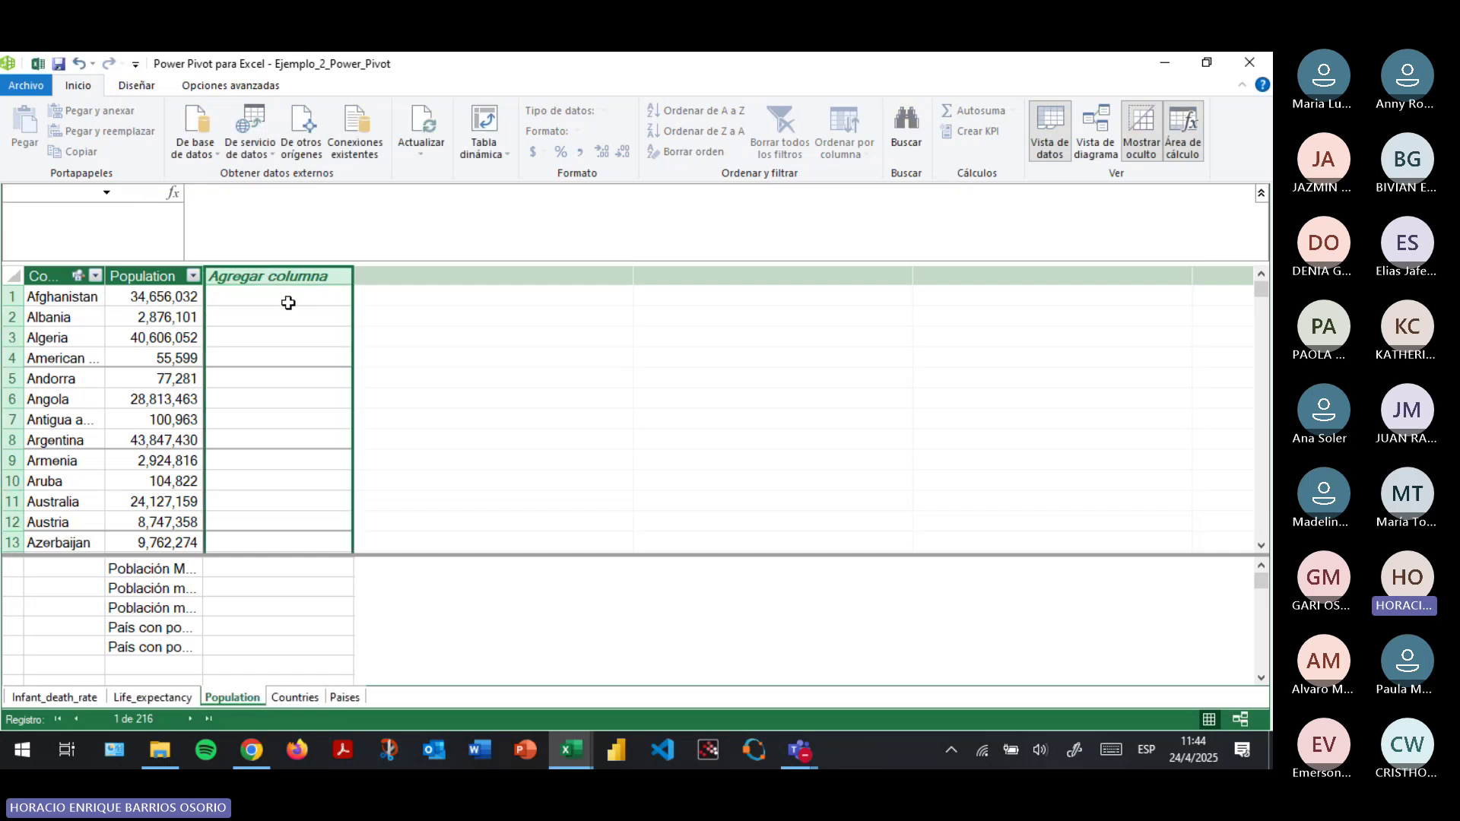
left_click(288, 303)
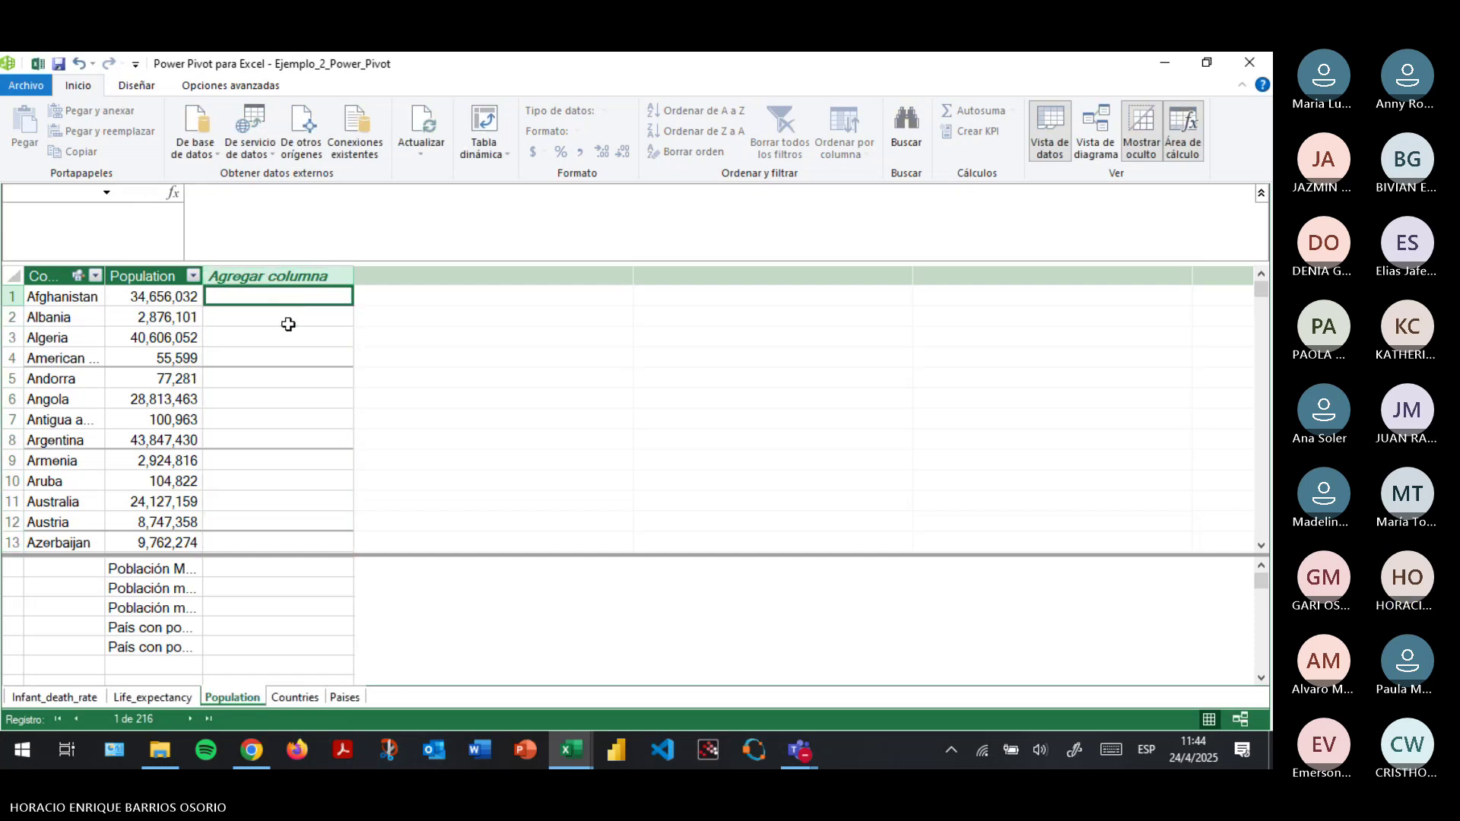
left_click(290, 337)
double_click(308, 274)
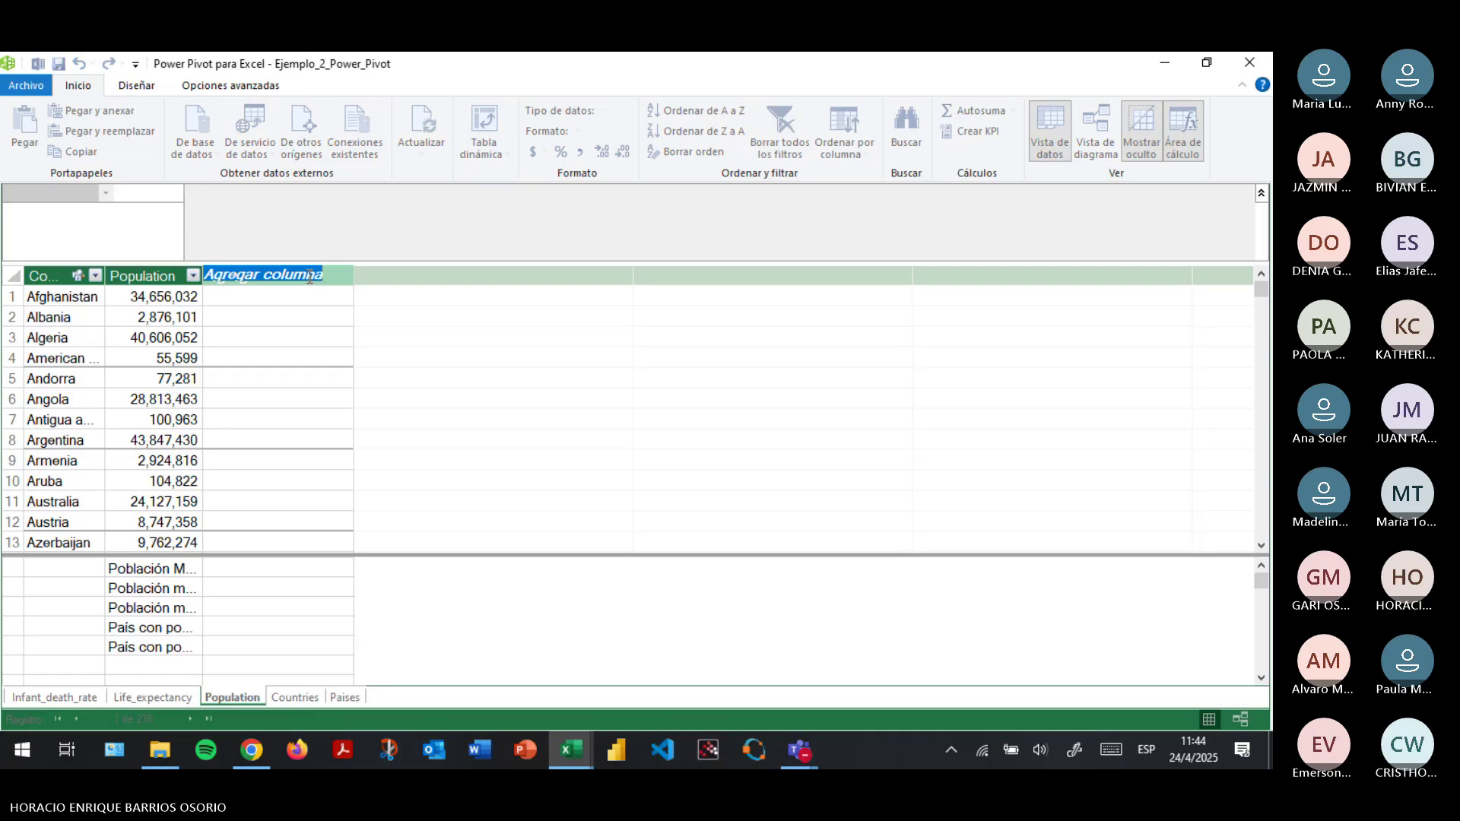
left_click(283, 330)
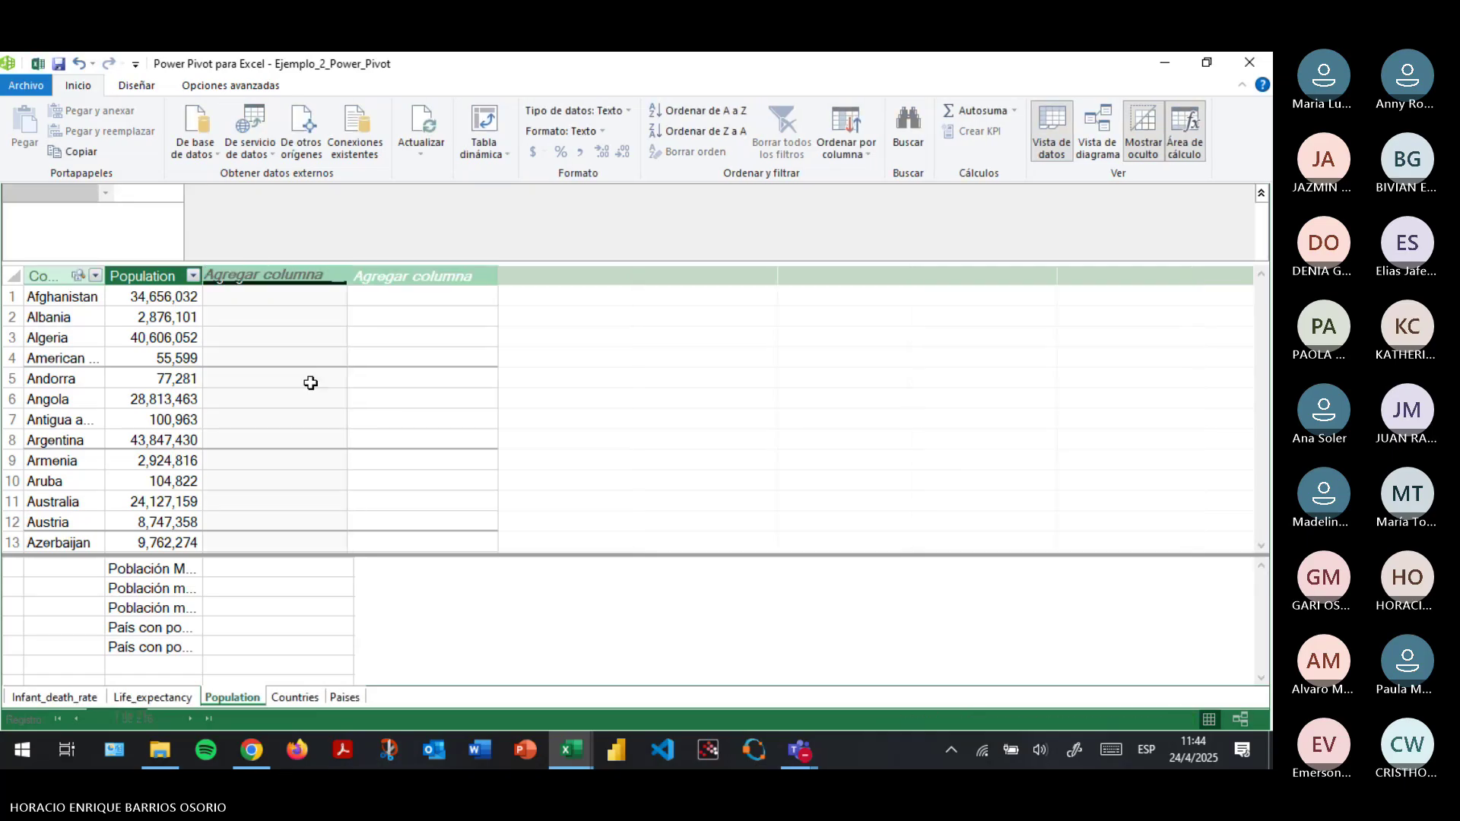
right_click(392, 275)
left_click(261, 355)
left_click(279, 277)
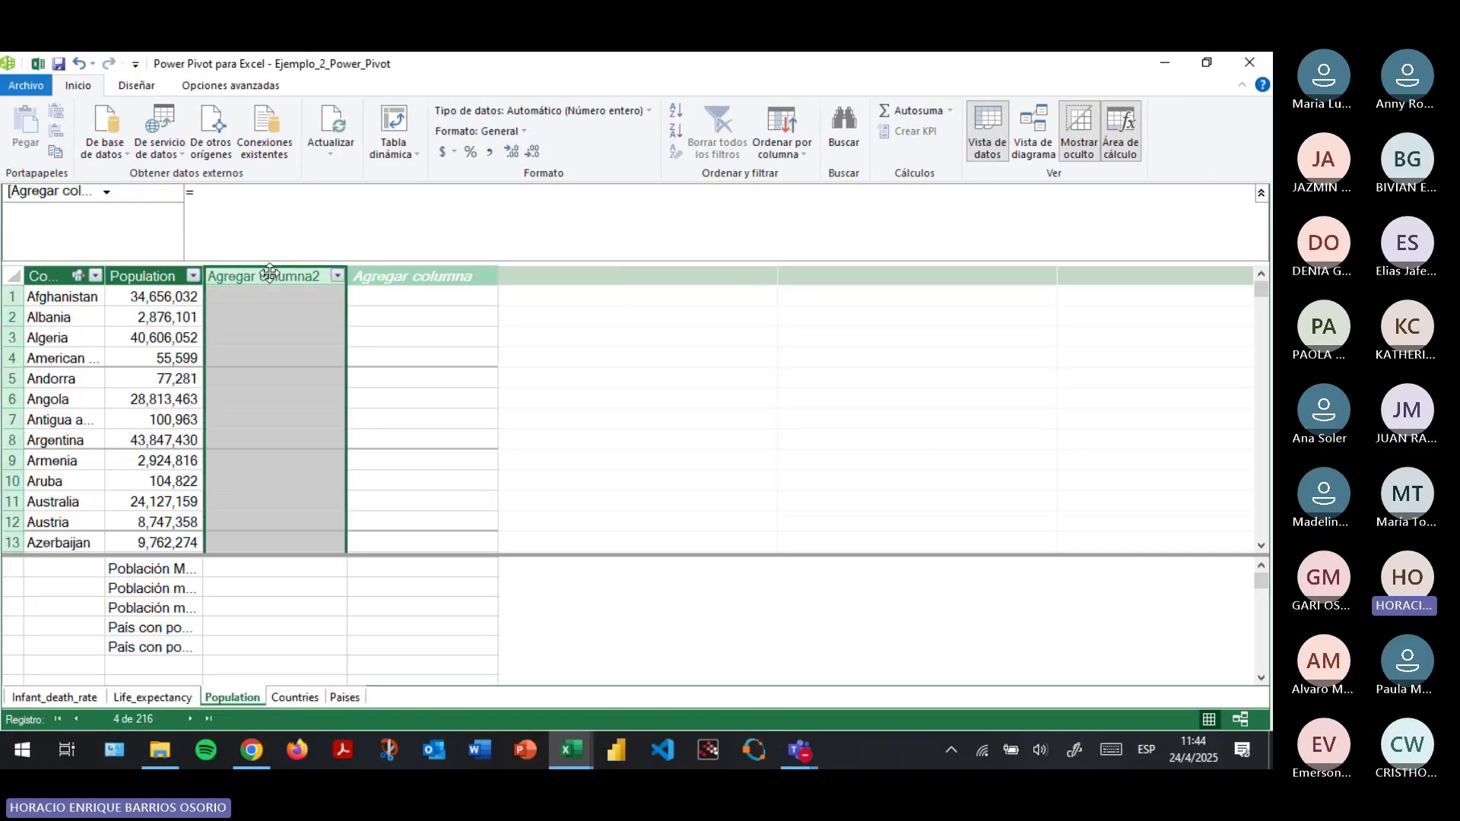
Rename the new column in the Population table to "Código de país".
double_click(254, 275)
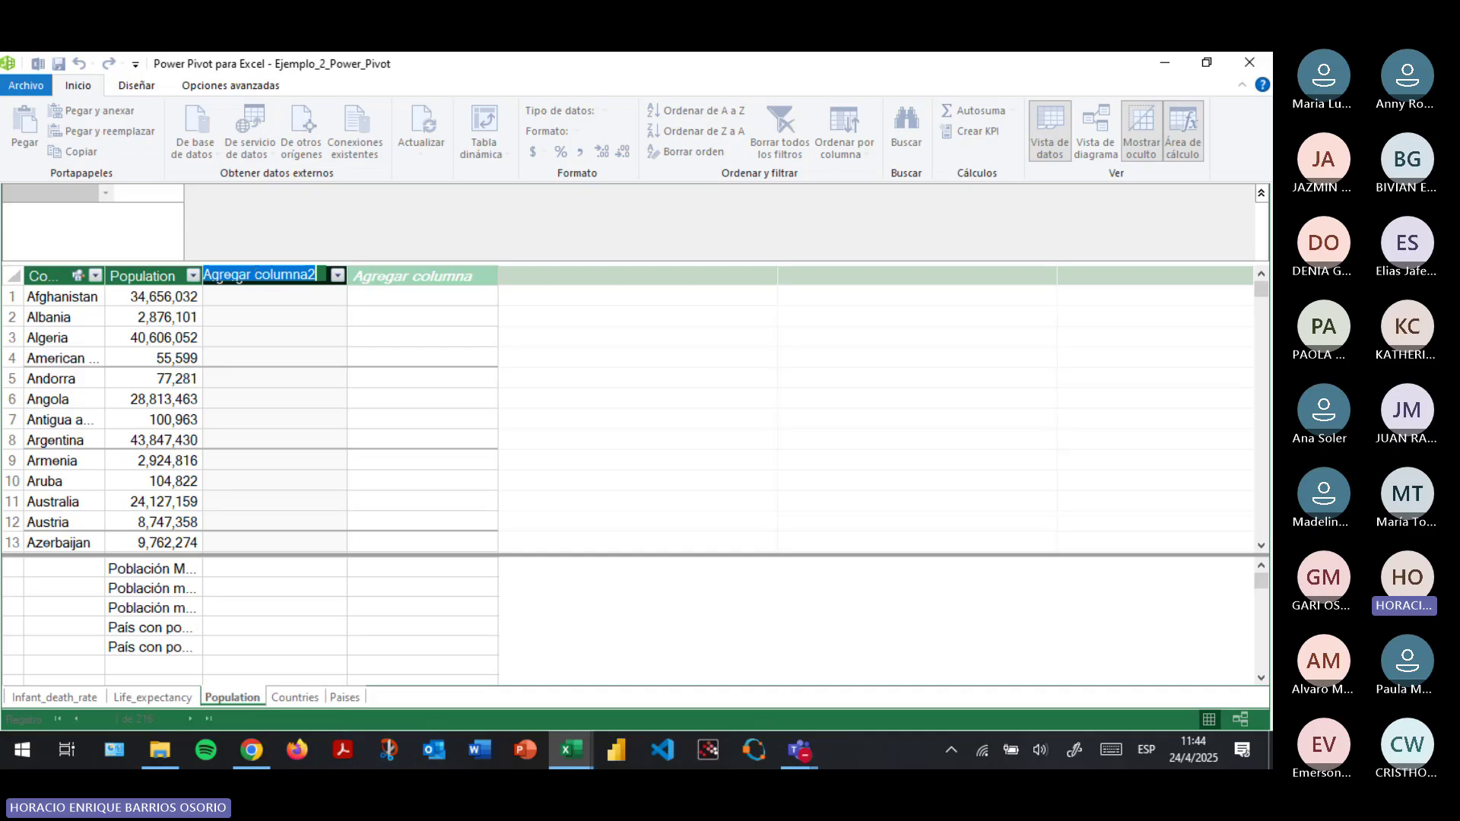
type("Código ")
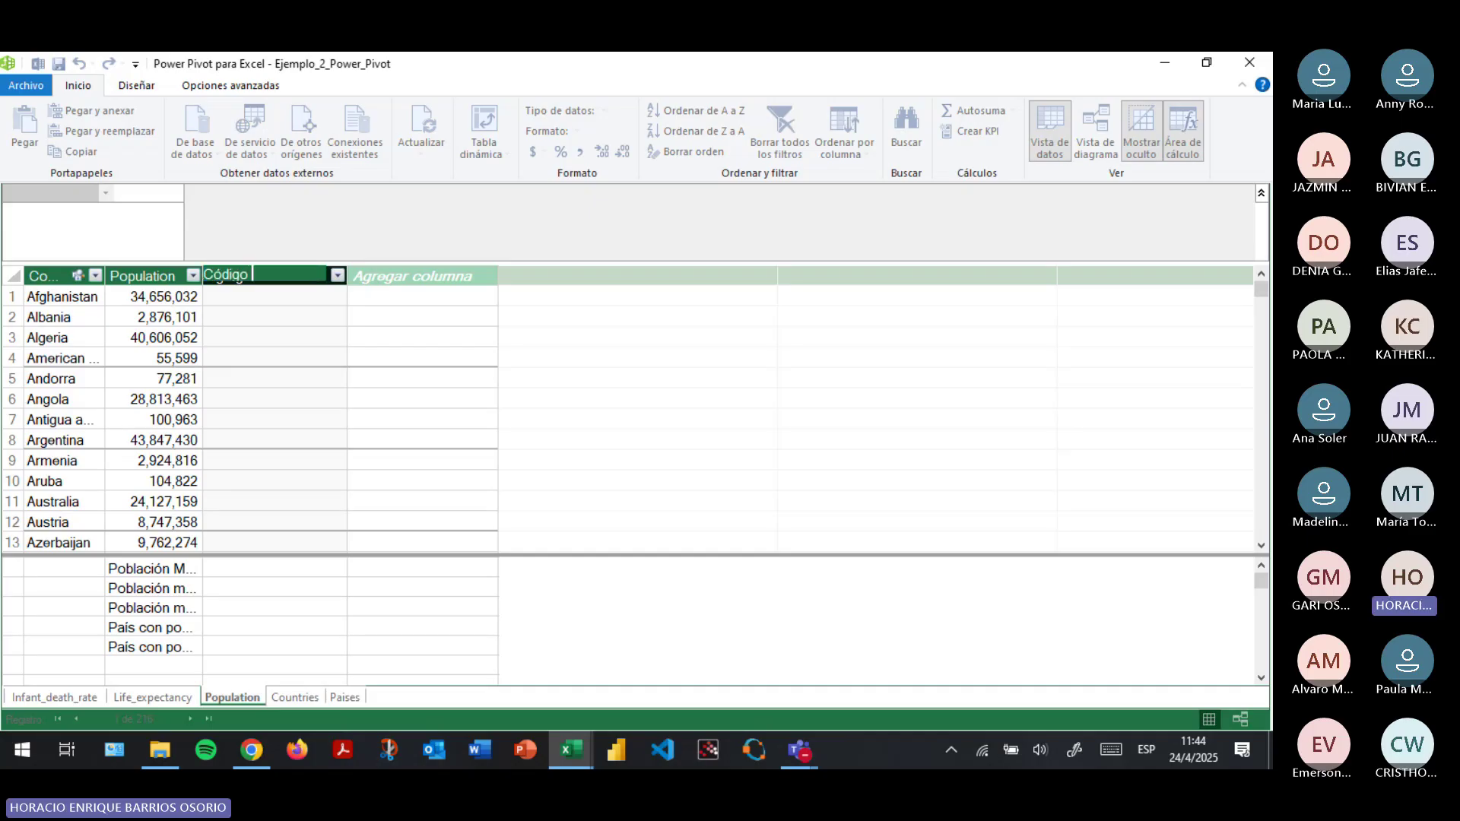
type("de país")
key("Return")
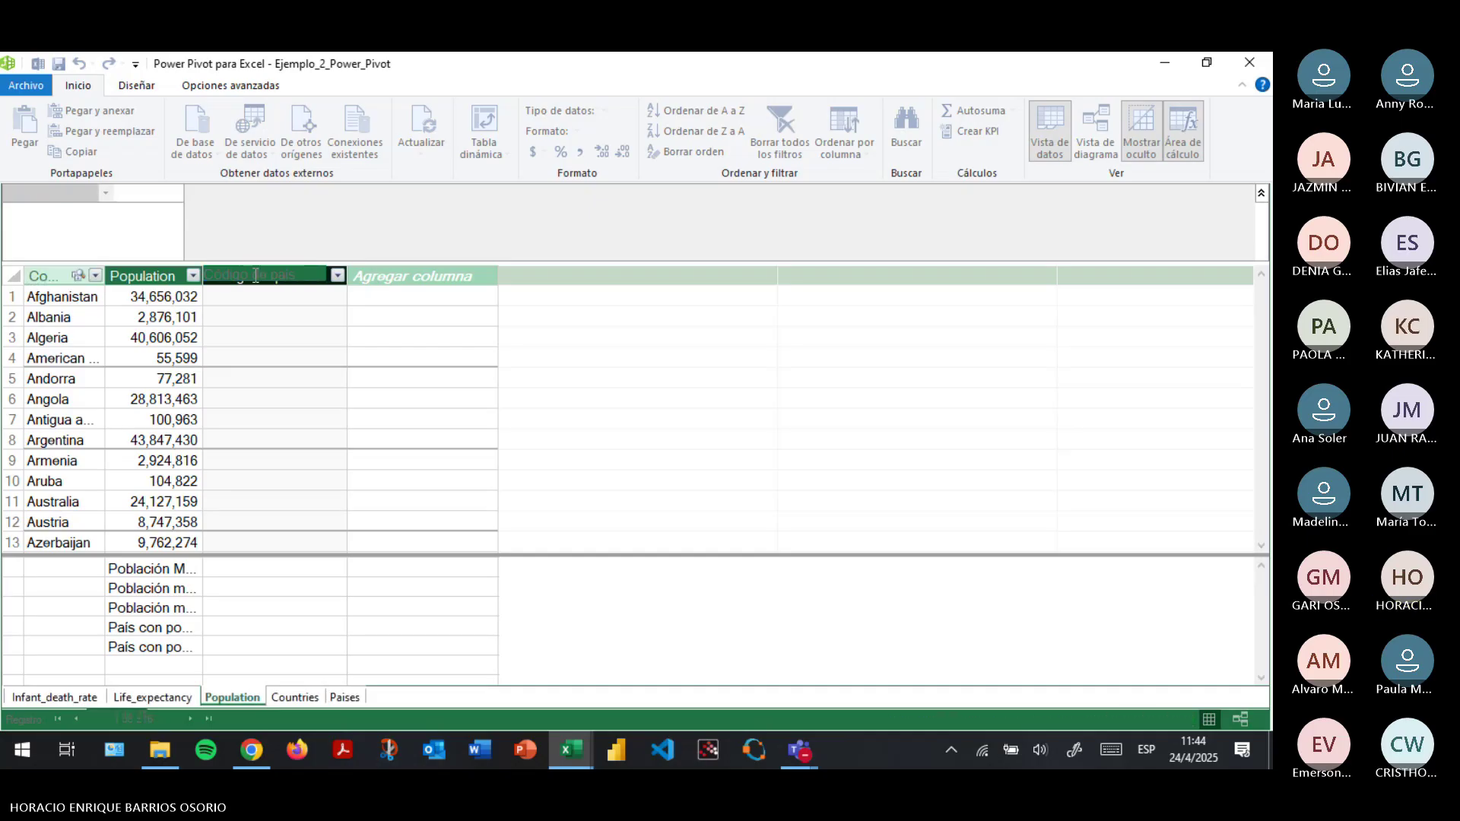
left_click(277, 296)
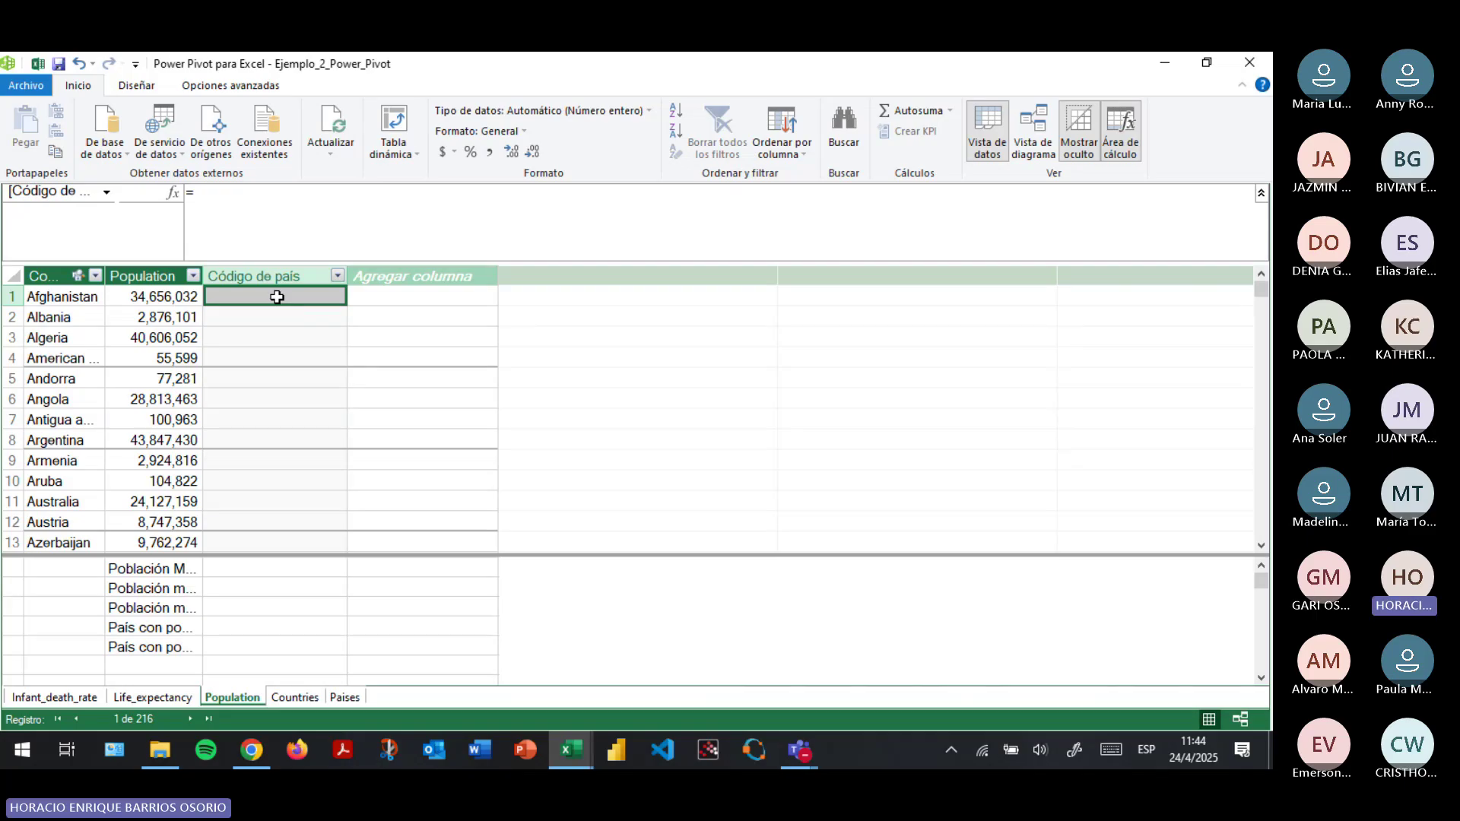
Examine the Countries relationships in diagram view and the Countries sheet in Excel, then return to the Population data in Power Pivot.
key("alt+Tab")
left_click(280, 304)
left_click(1046, 144)
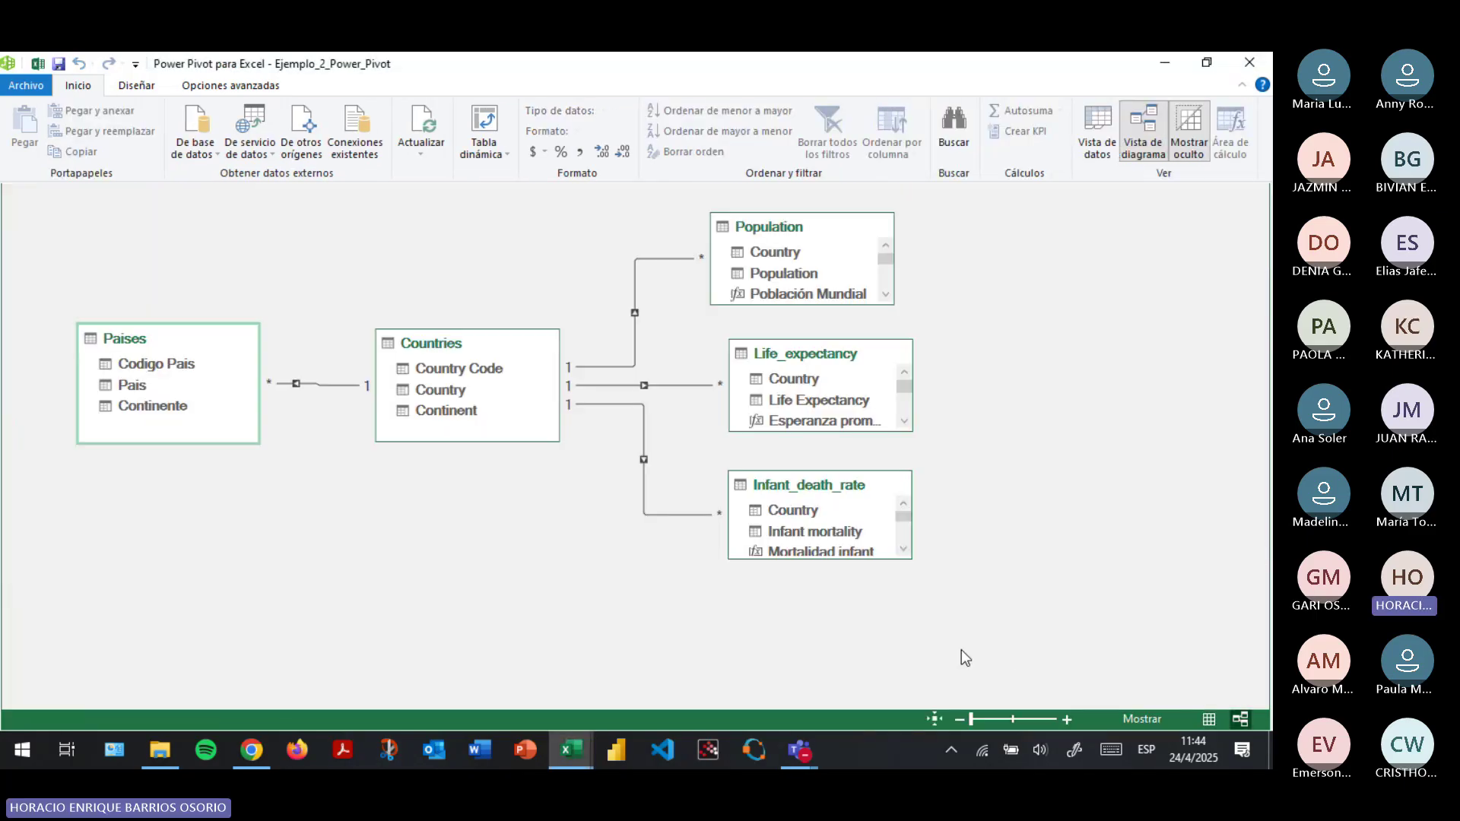
left_click(477, 370)
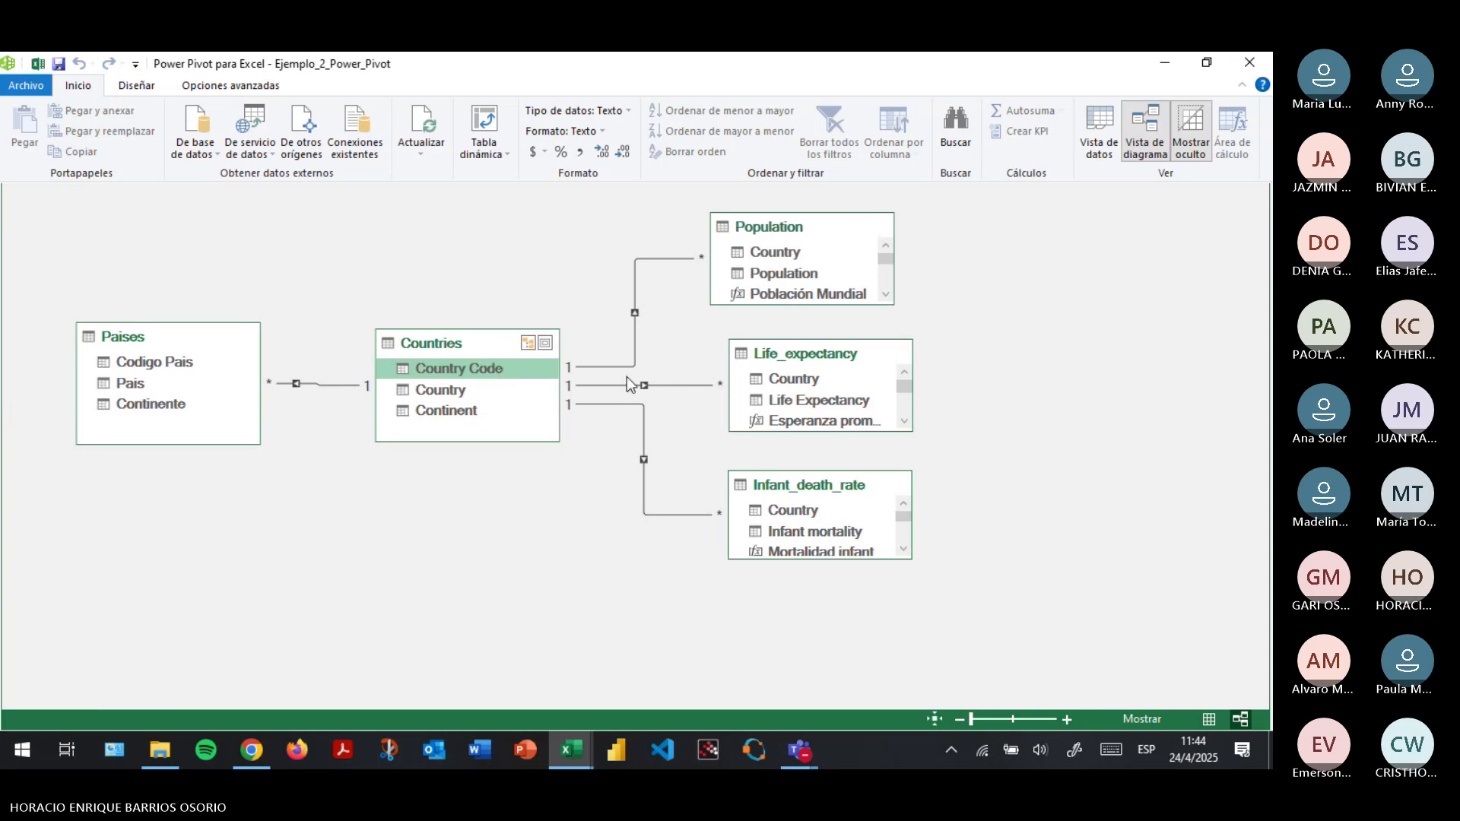
key("alt+Tab")
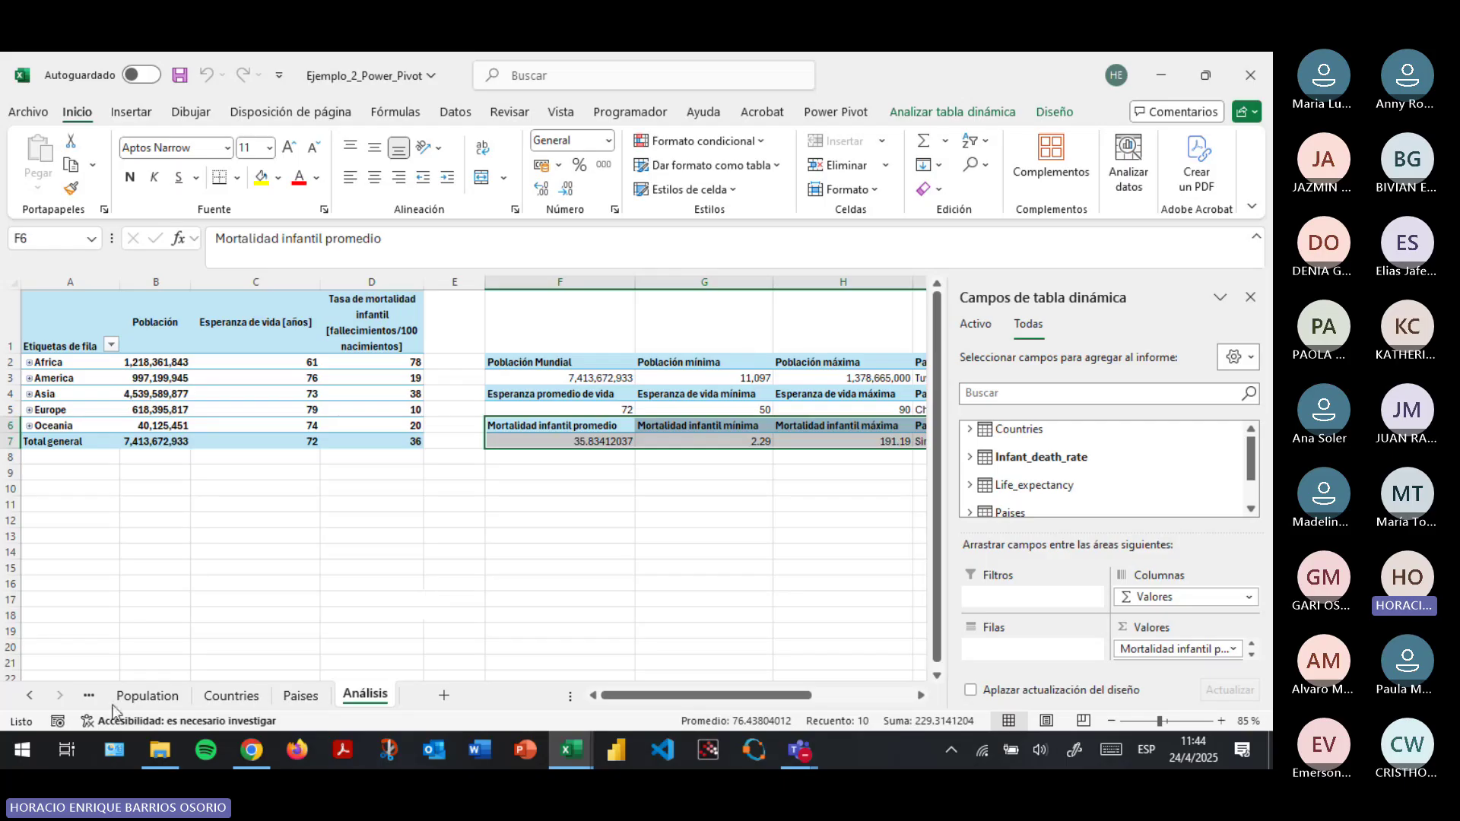
left_click(233, 696)
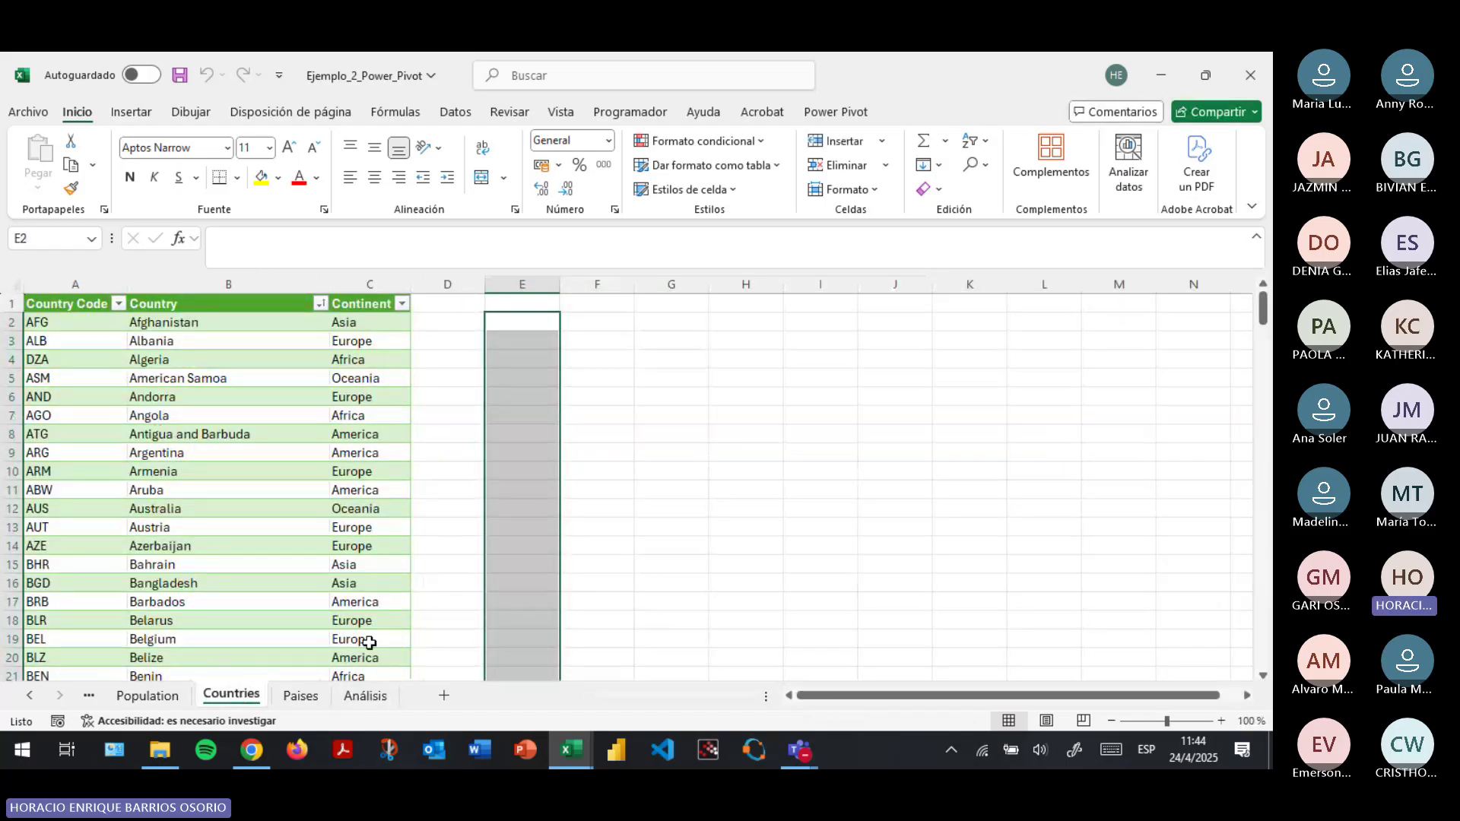
key("alt+Tab")
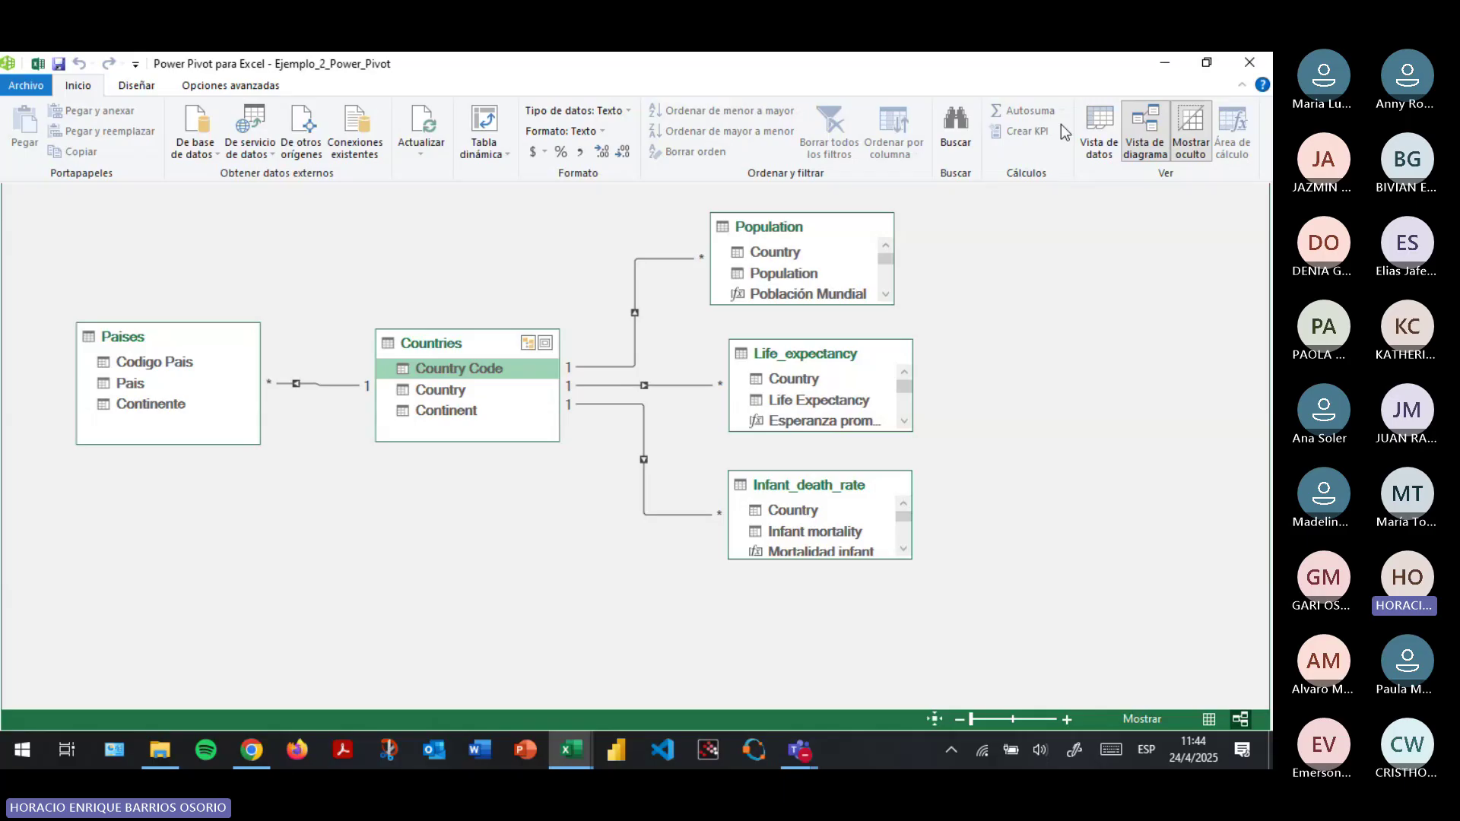
left_click(1098, 131)
left_click(299, 303)
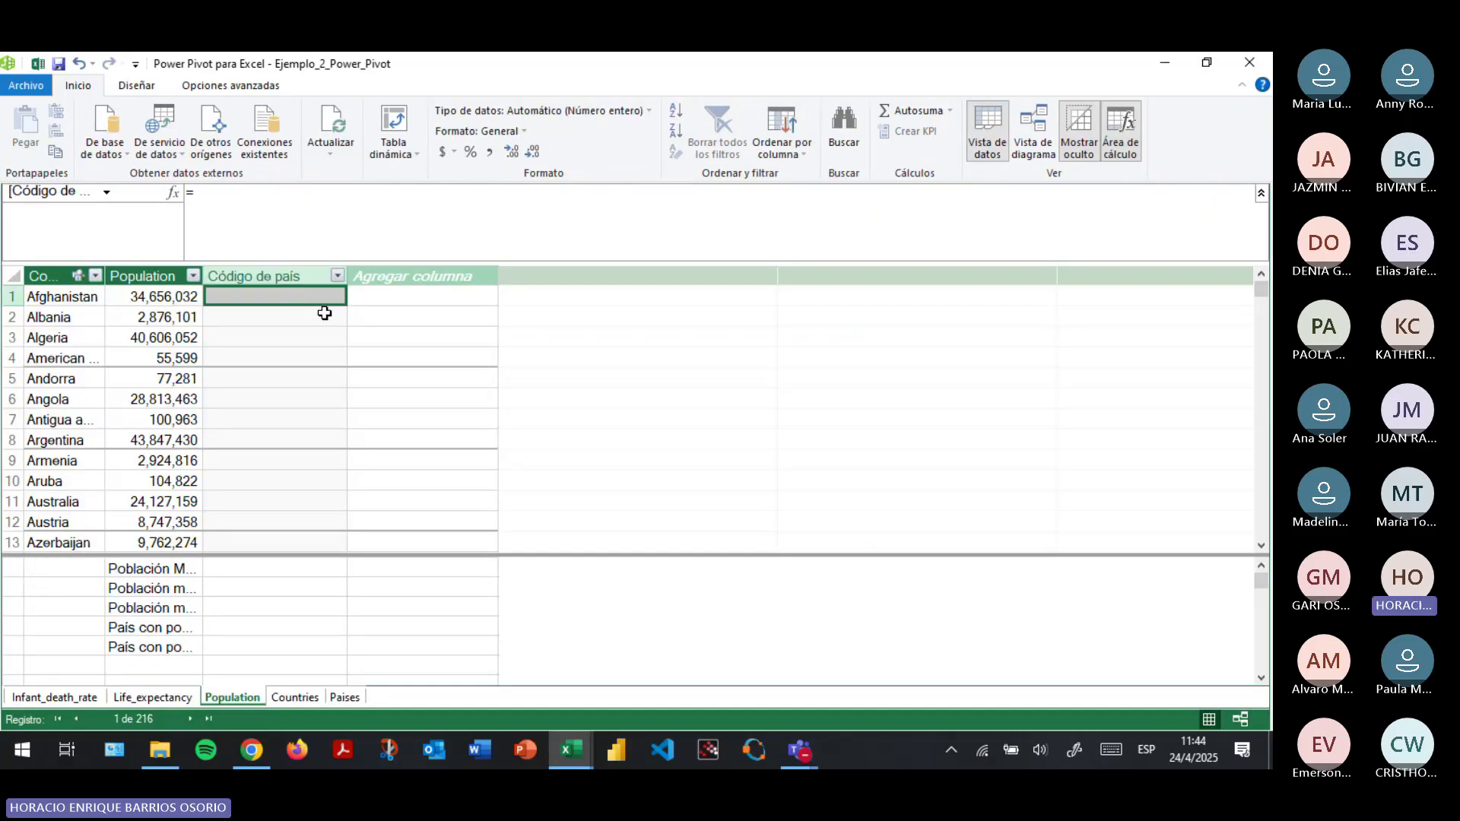
Switch to Chrome, find the RELATED function in the DAX documentation, read its description and syntax, and return to Power Pivot.
key("alt+Tab")
key("alt+Tab")
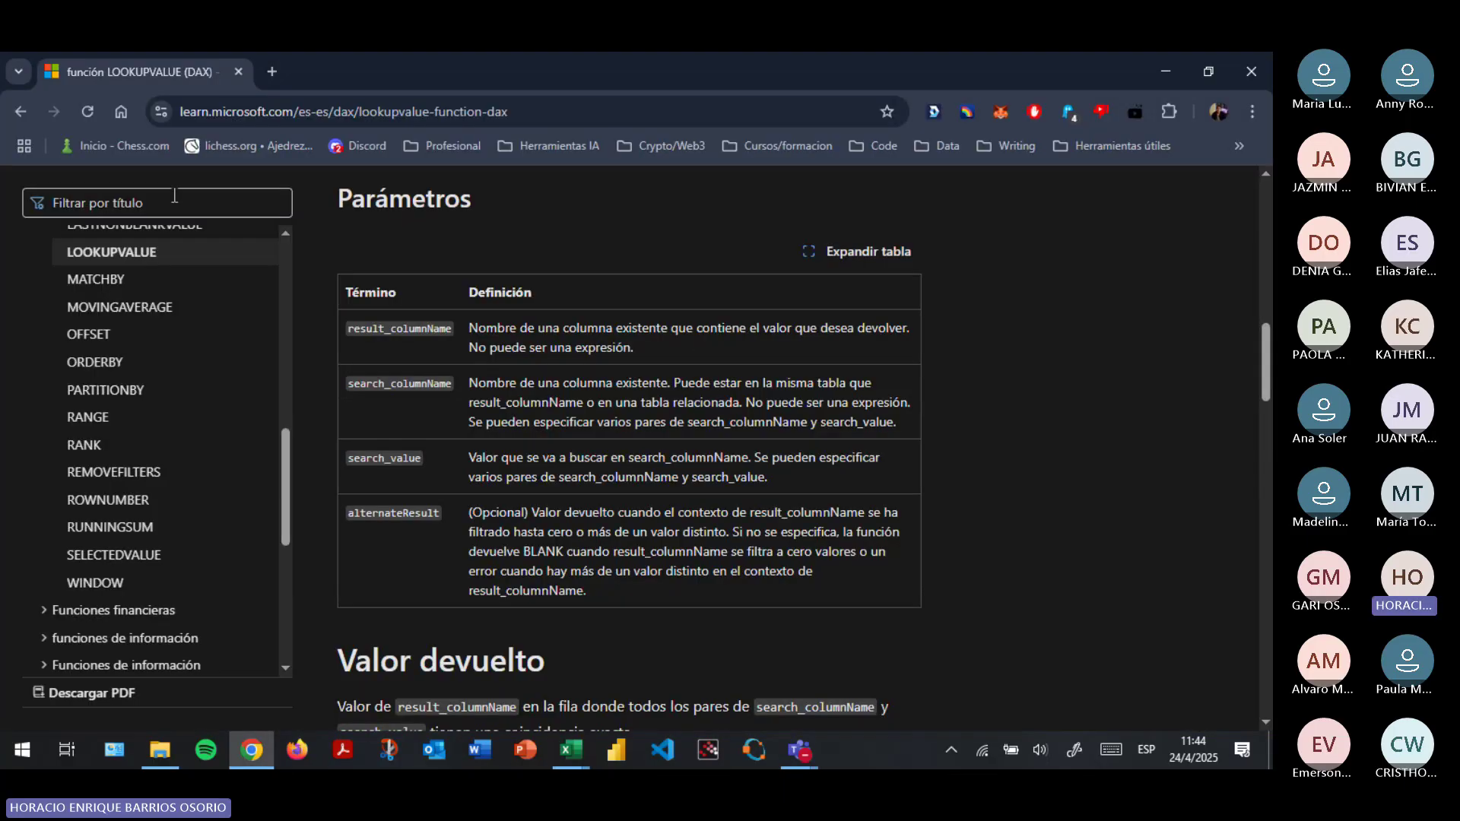
left_click(174, 195)
type("related")
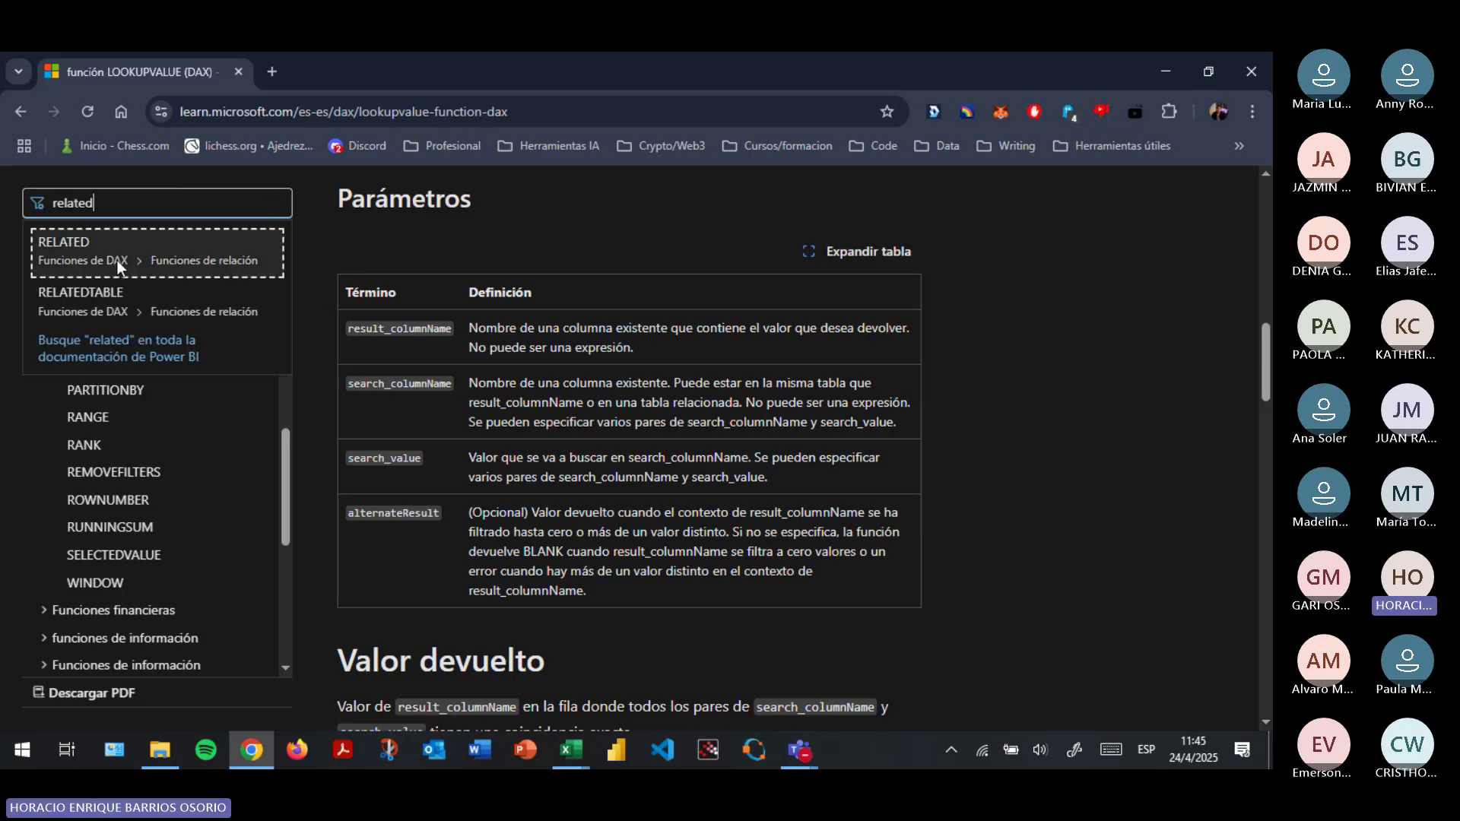
left_click(117, 260)
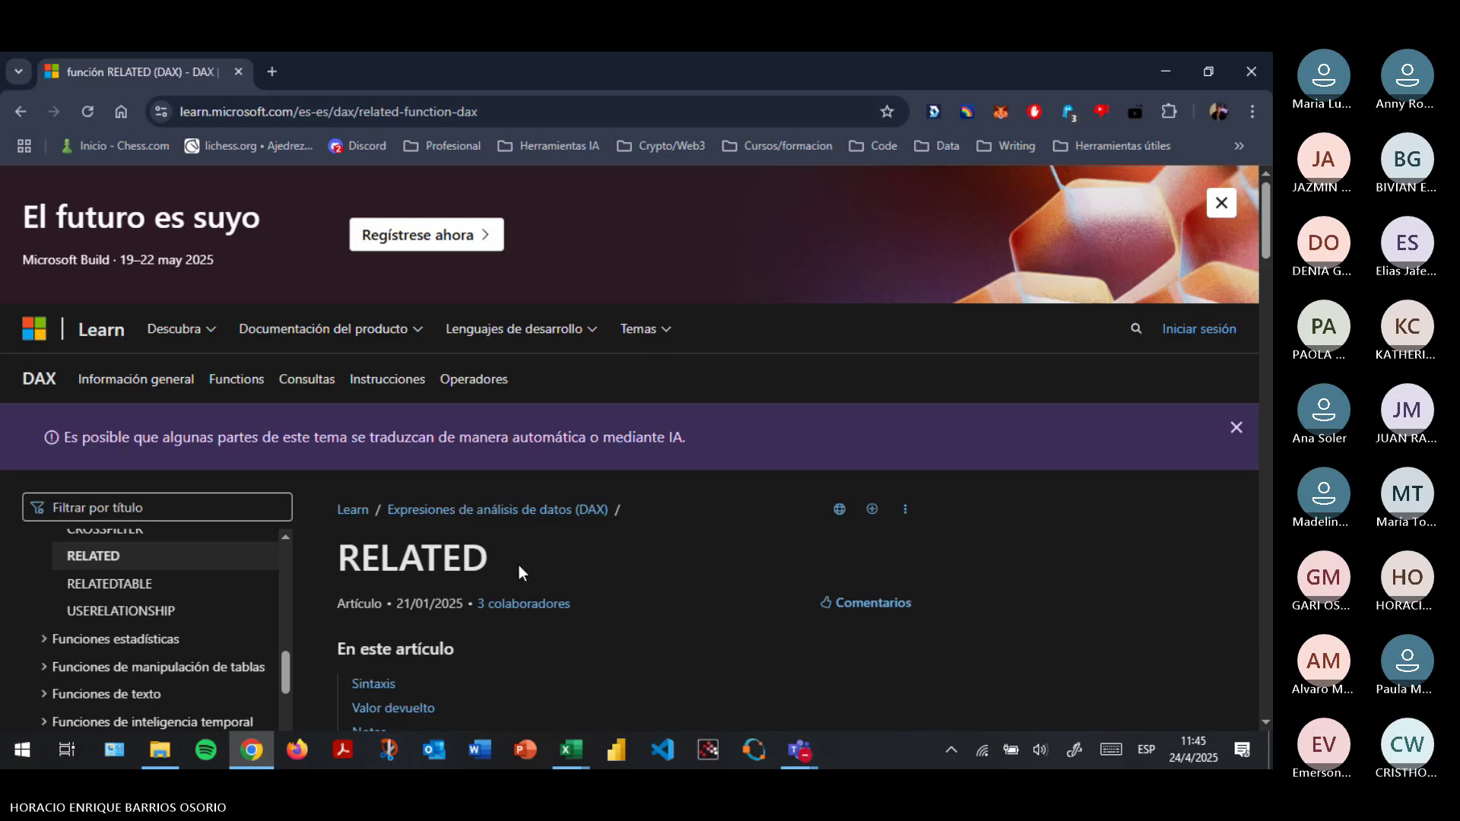
scroll(519, 565, "down", 5)
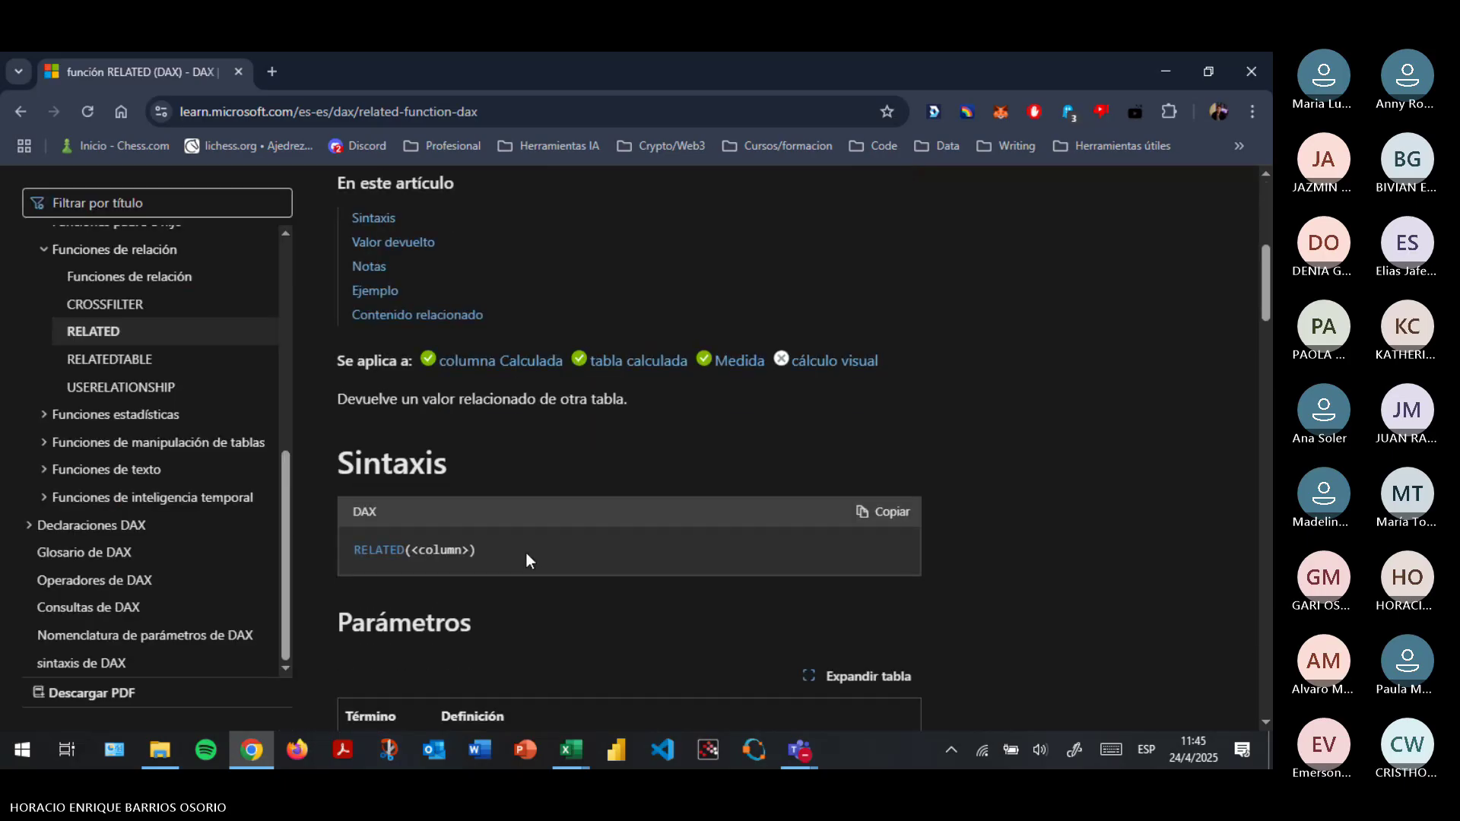
left_click_drag(338, 399, 665, 407)
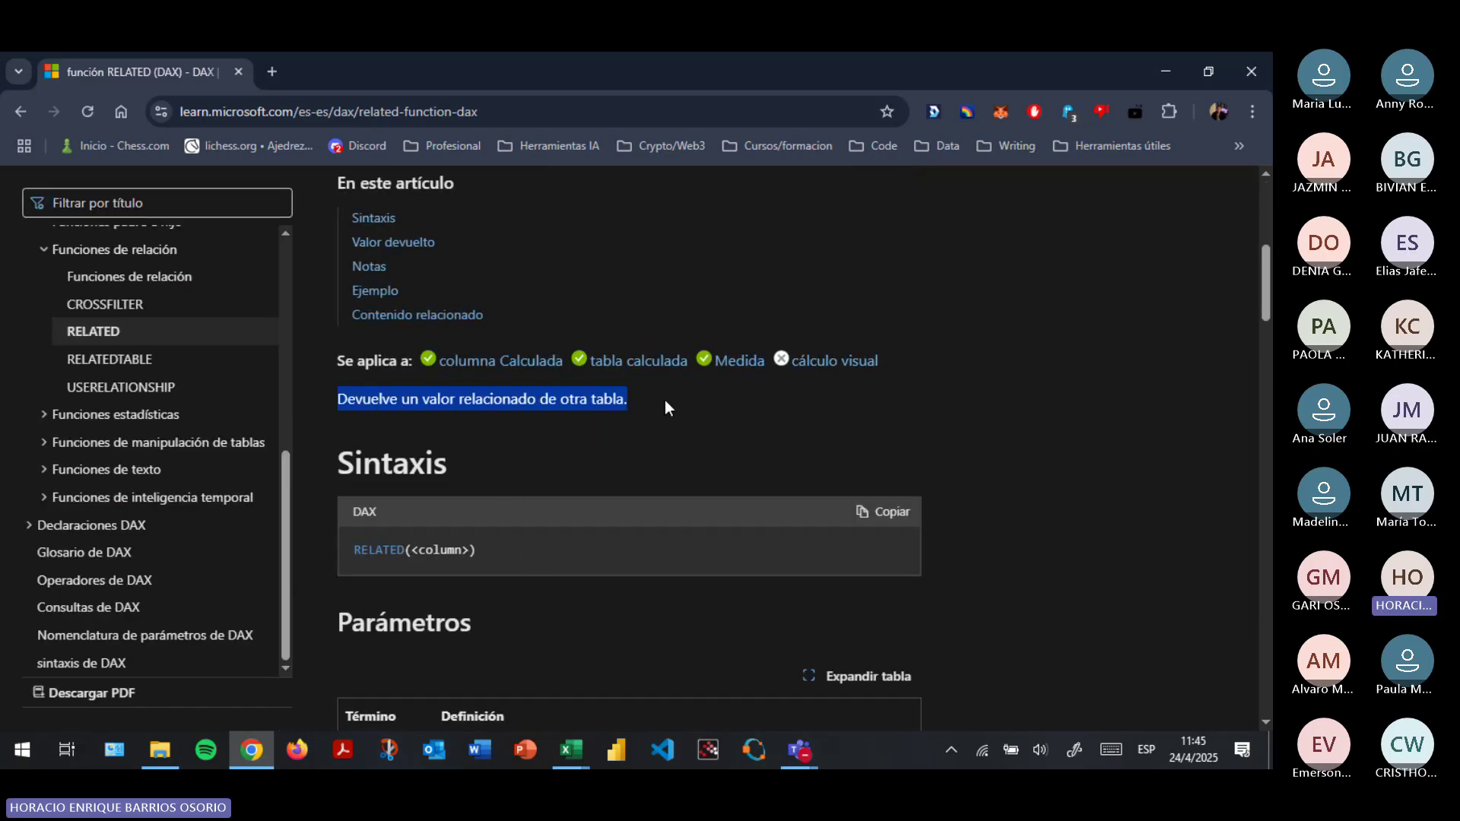
key("alt+Tab")
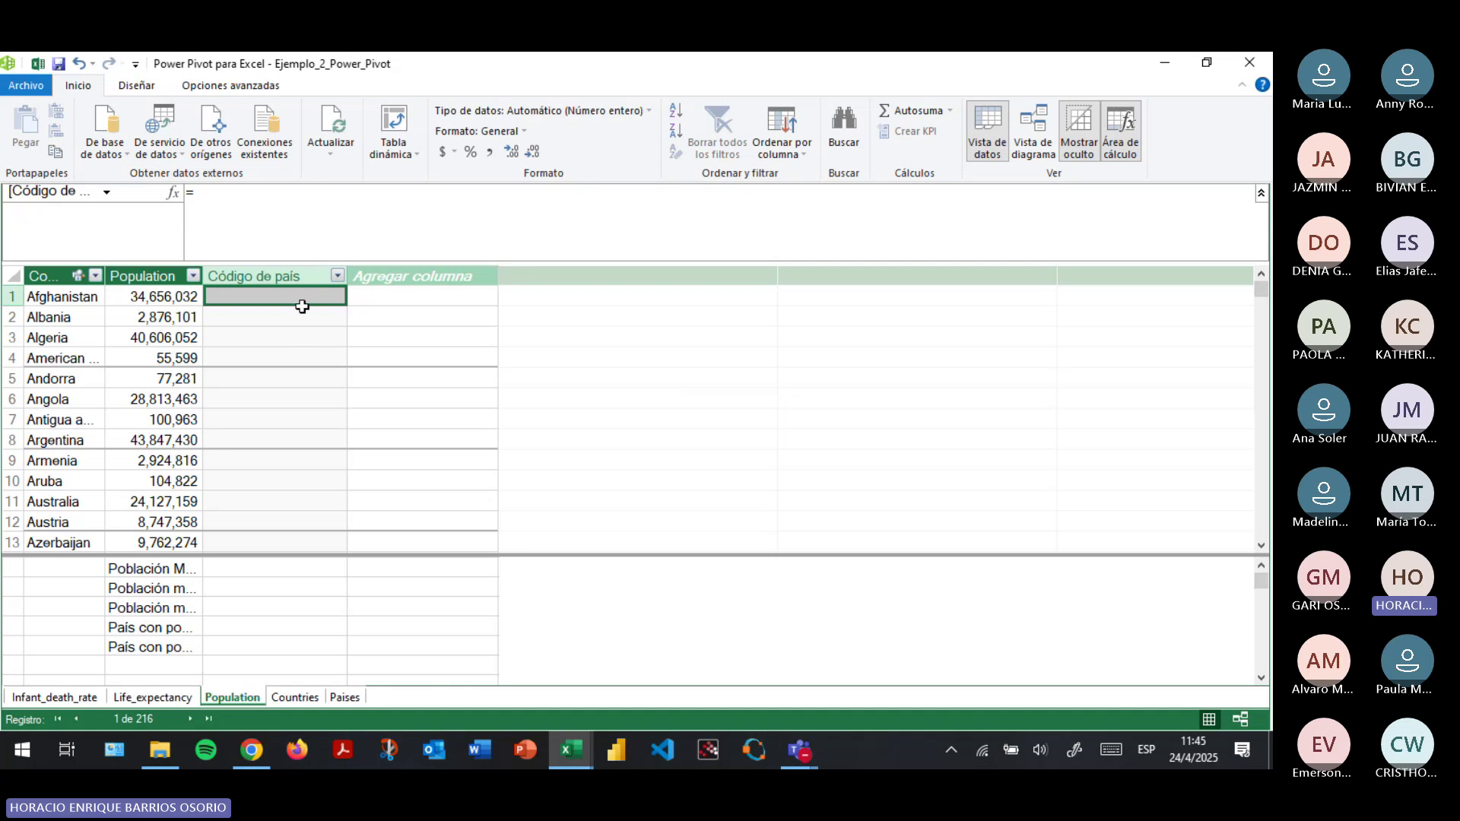
type("REla")
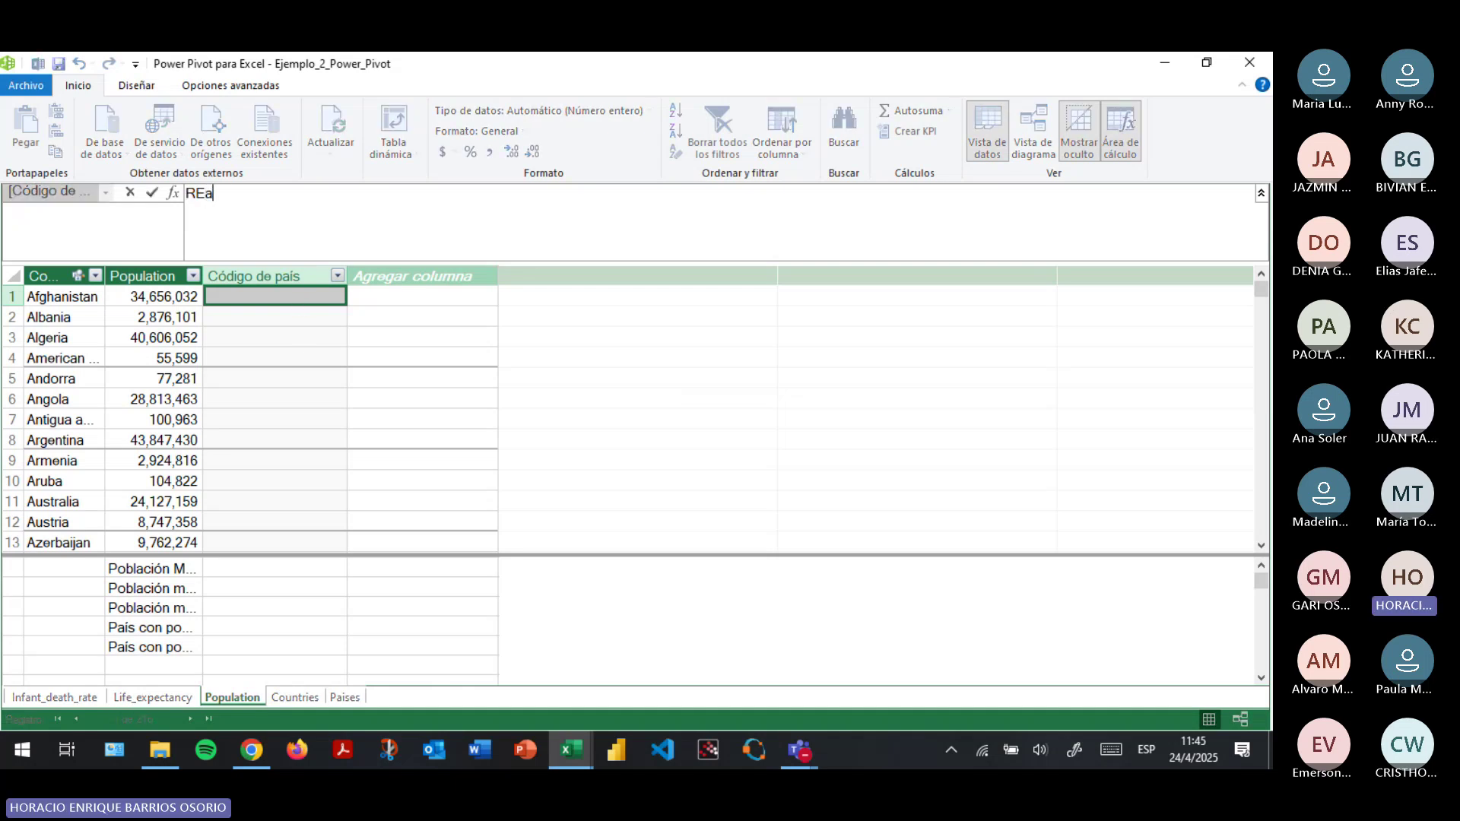
type("ted")
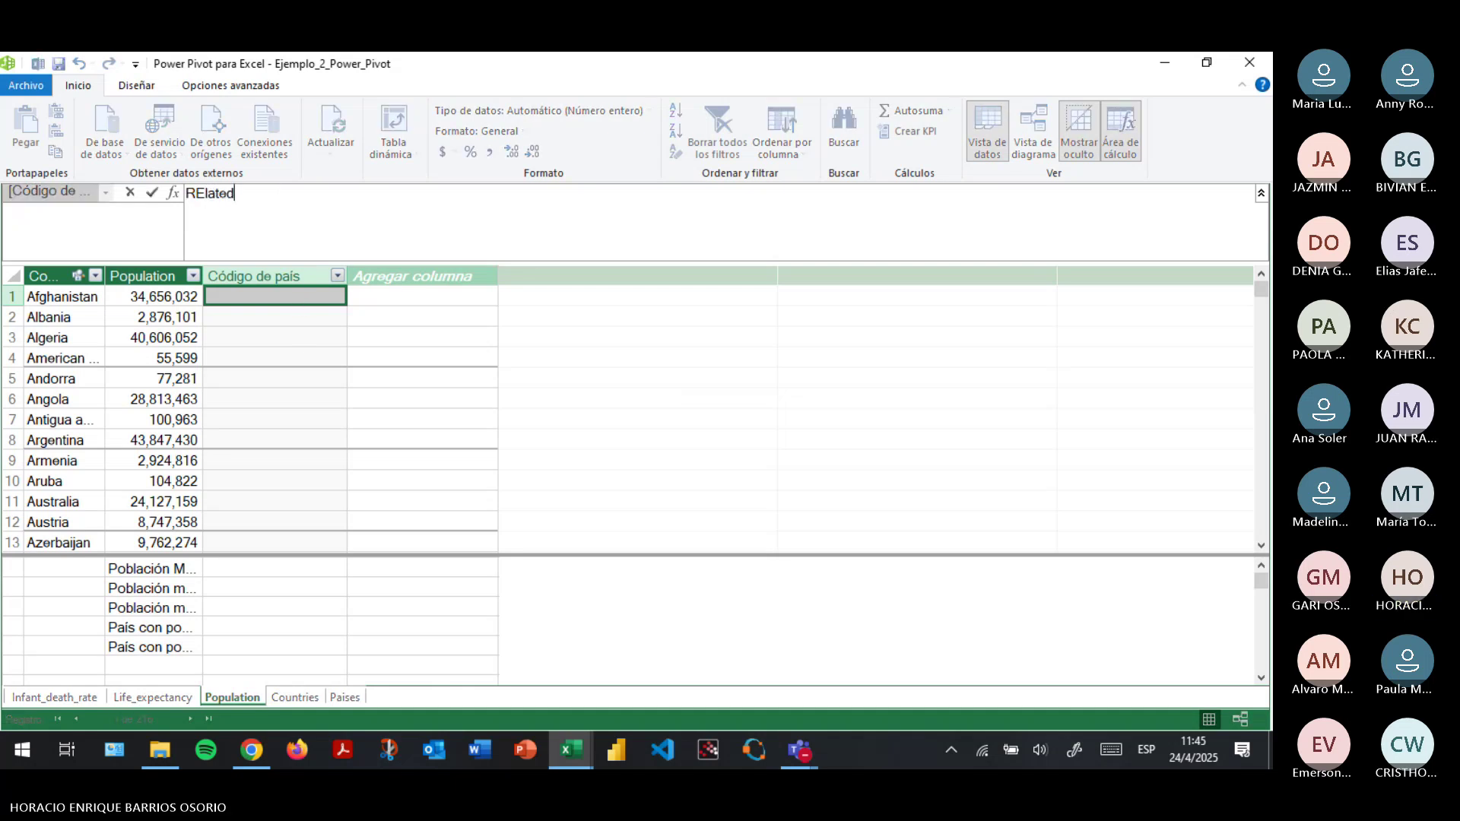
key("BackSpace")
key("BackSpace")
key("BackSpace")
key("BackSpace")
key("BackSpace")
key("BackSpace")
key("BackSpace")
Fill the Código de país column of the Population table with the formula =RELATED(Countries[Country Code]).
left_click(308, 275)
left_click(260, 208)
type("=rel")
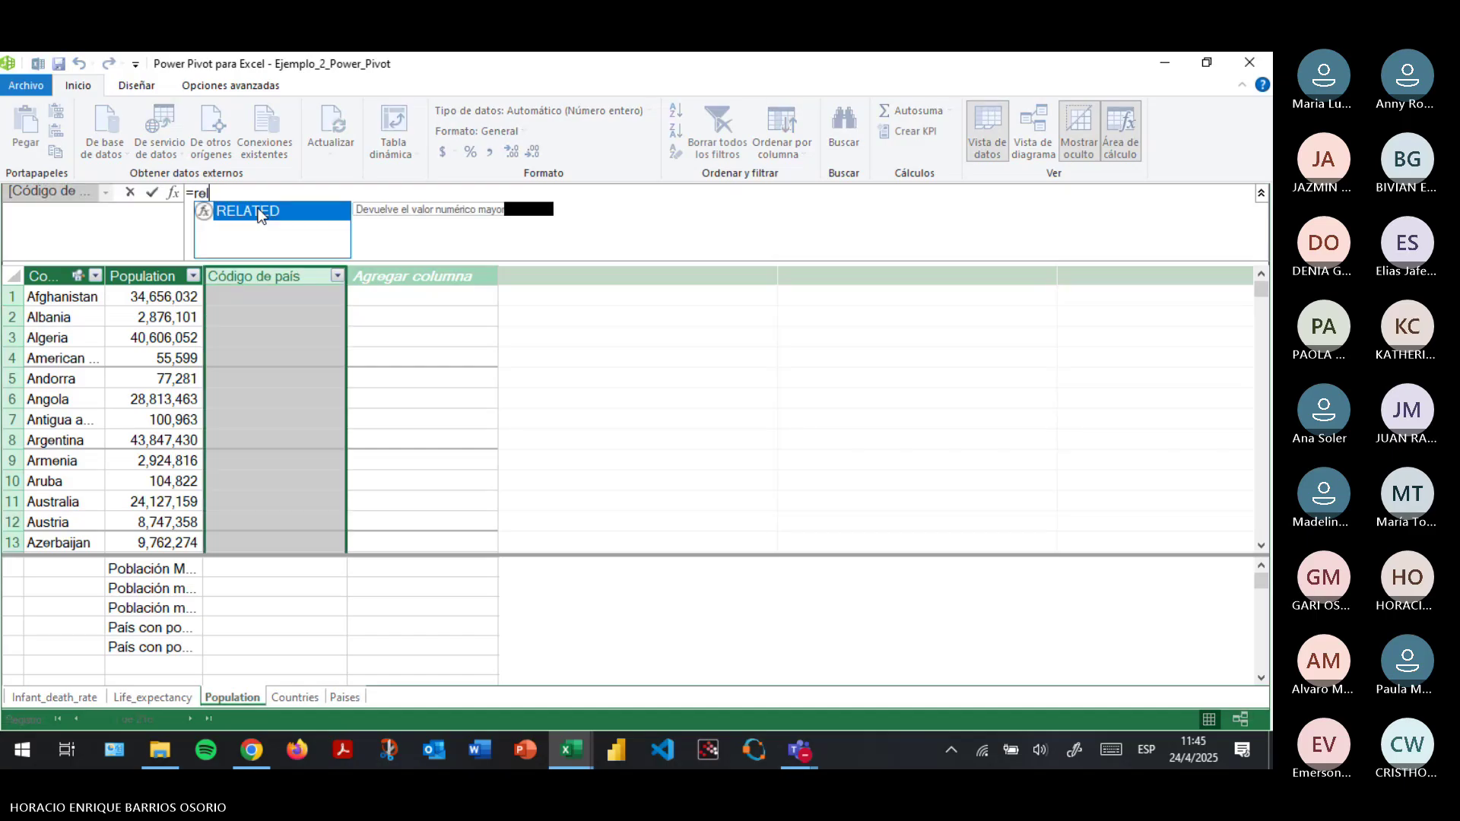
double_click(259, 212)
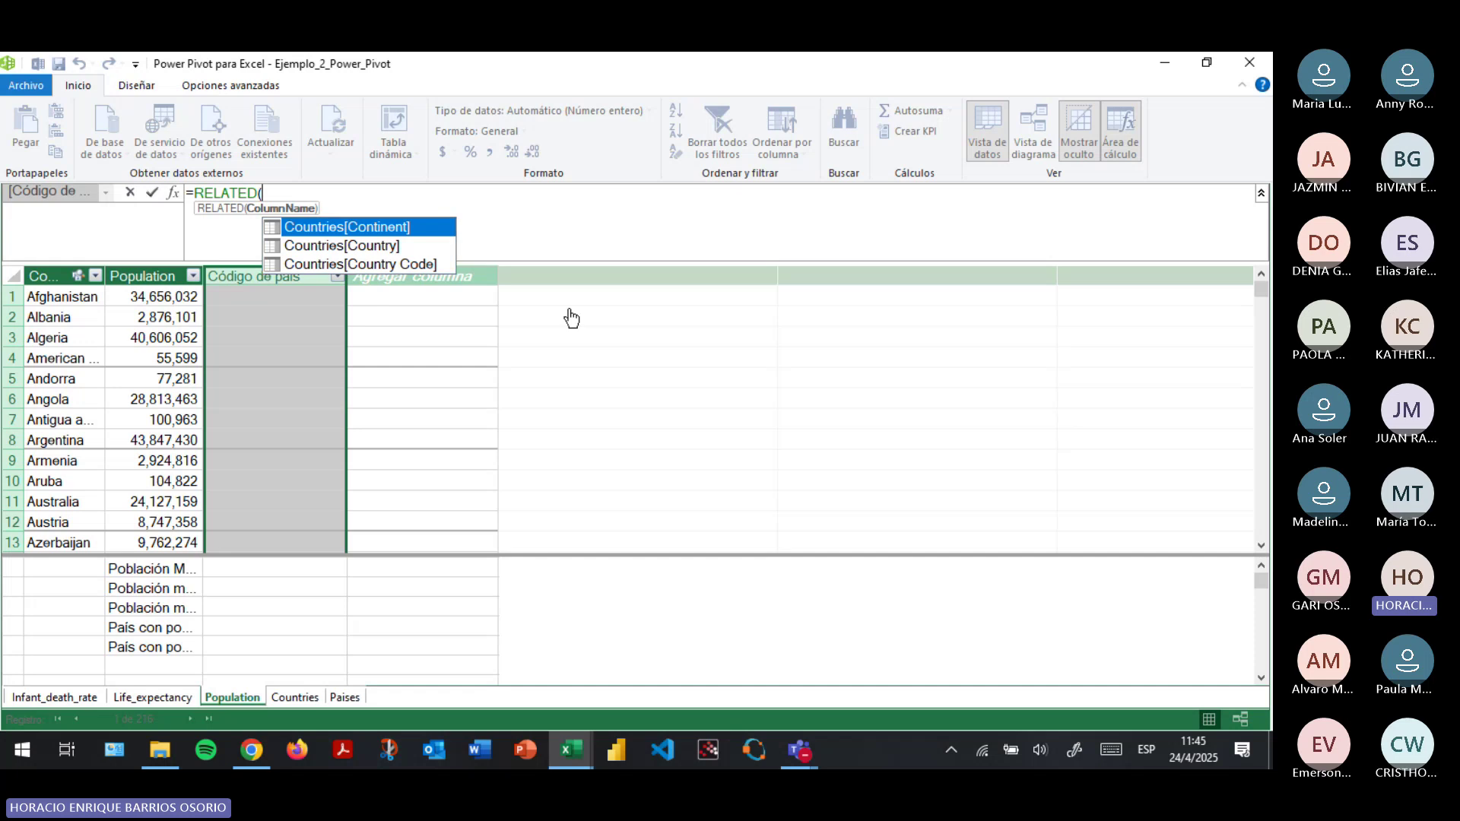
key("Down")
key("Down")
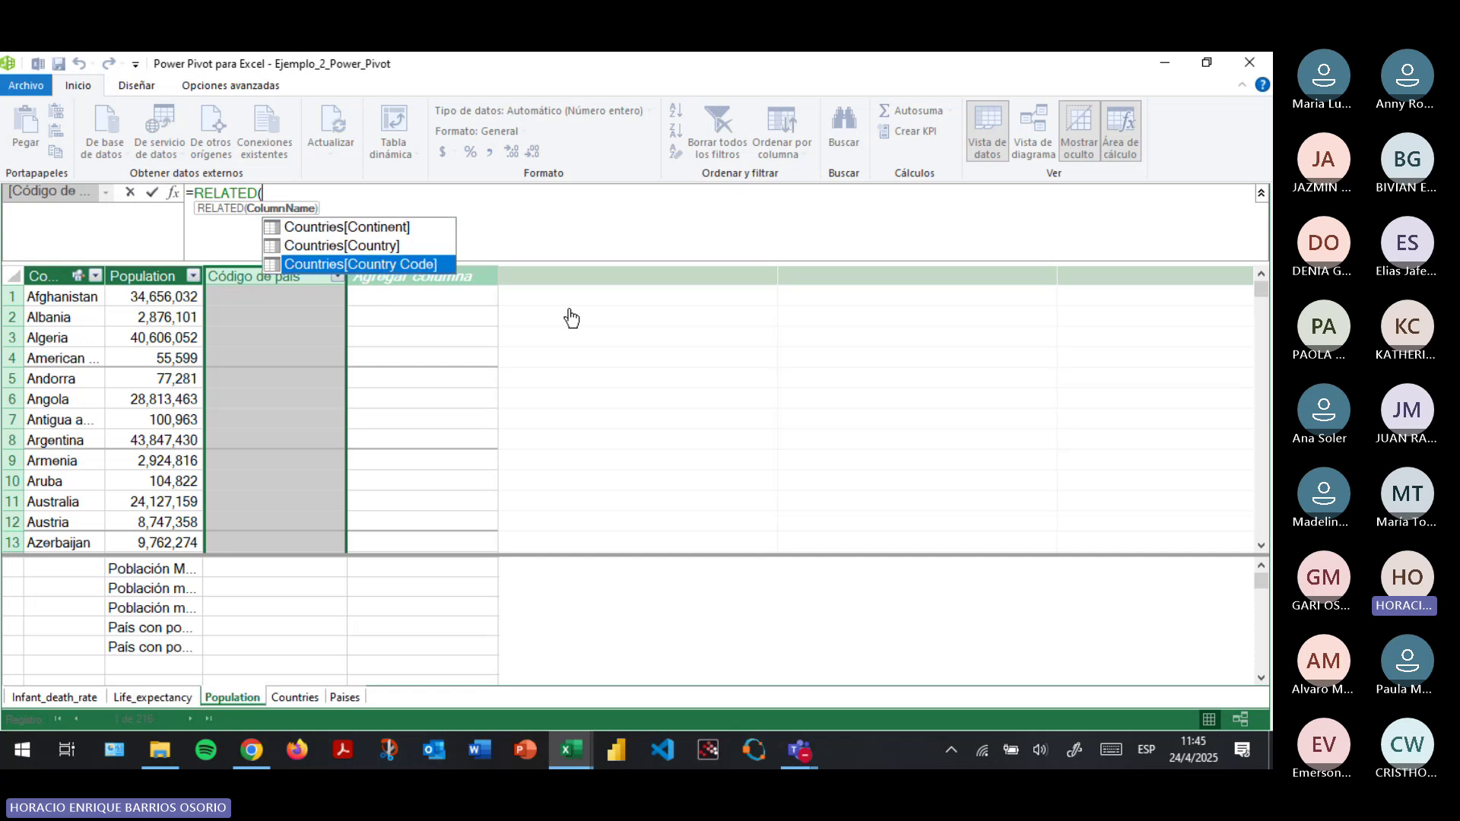
key("Tab")
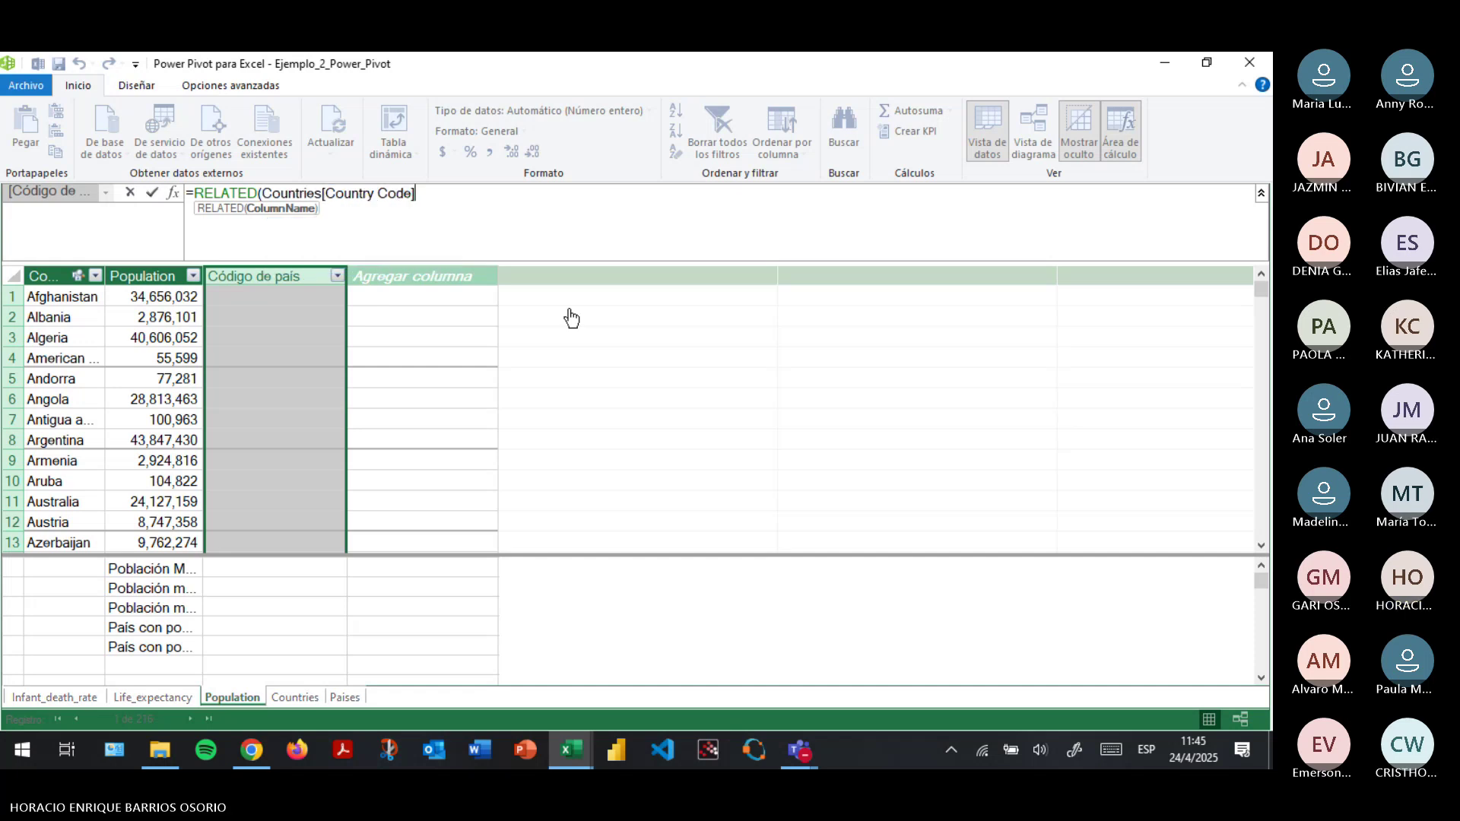
type(")")
key("Return")
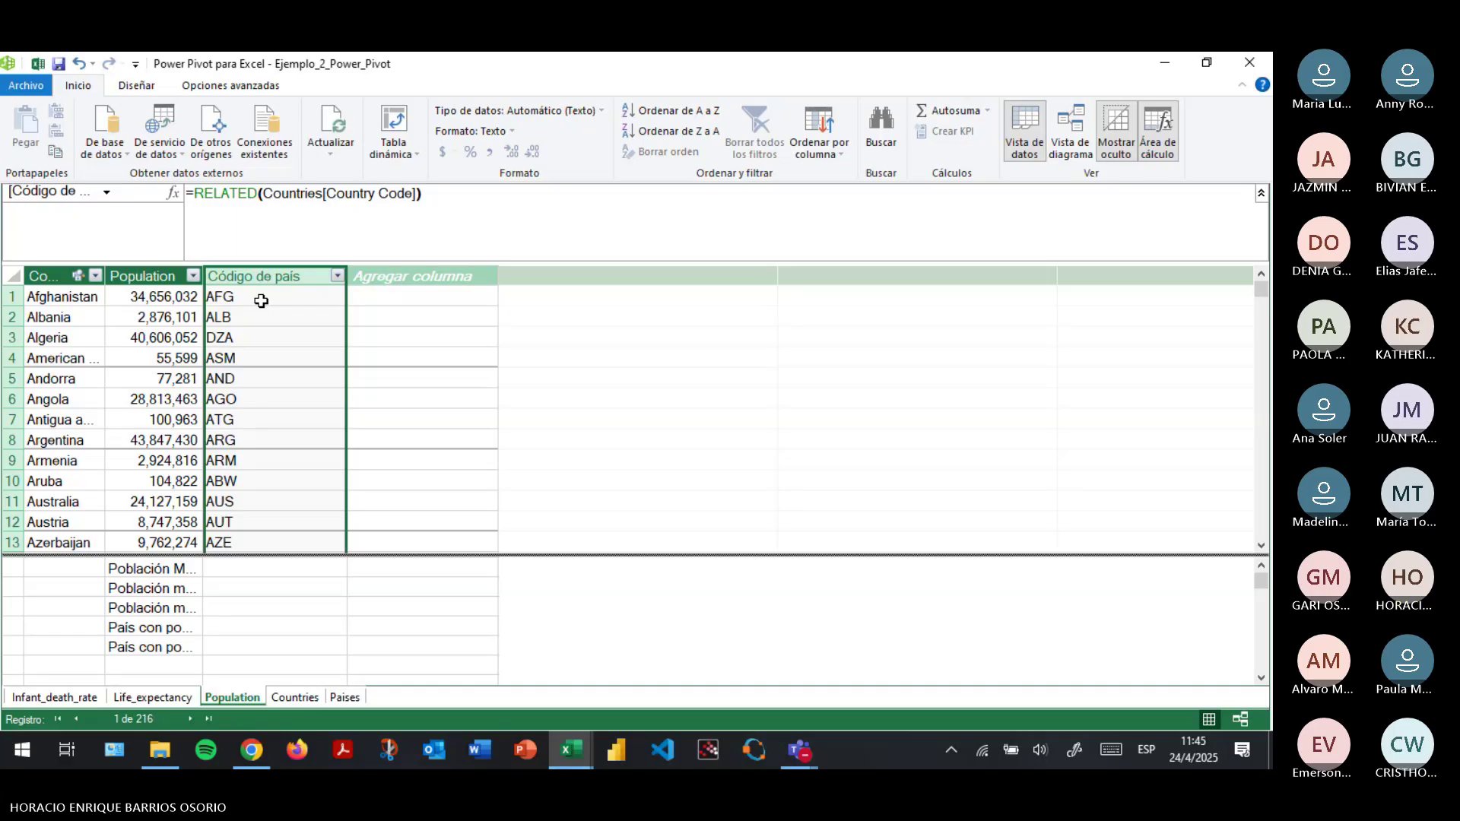
Add a new column named "Código de país" to the Life_expectancy table.
left_click(143, 699)
left_click(270, 274)
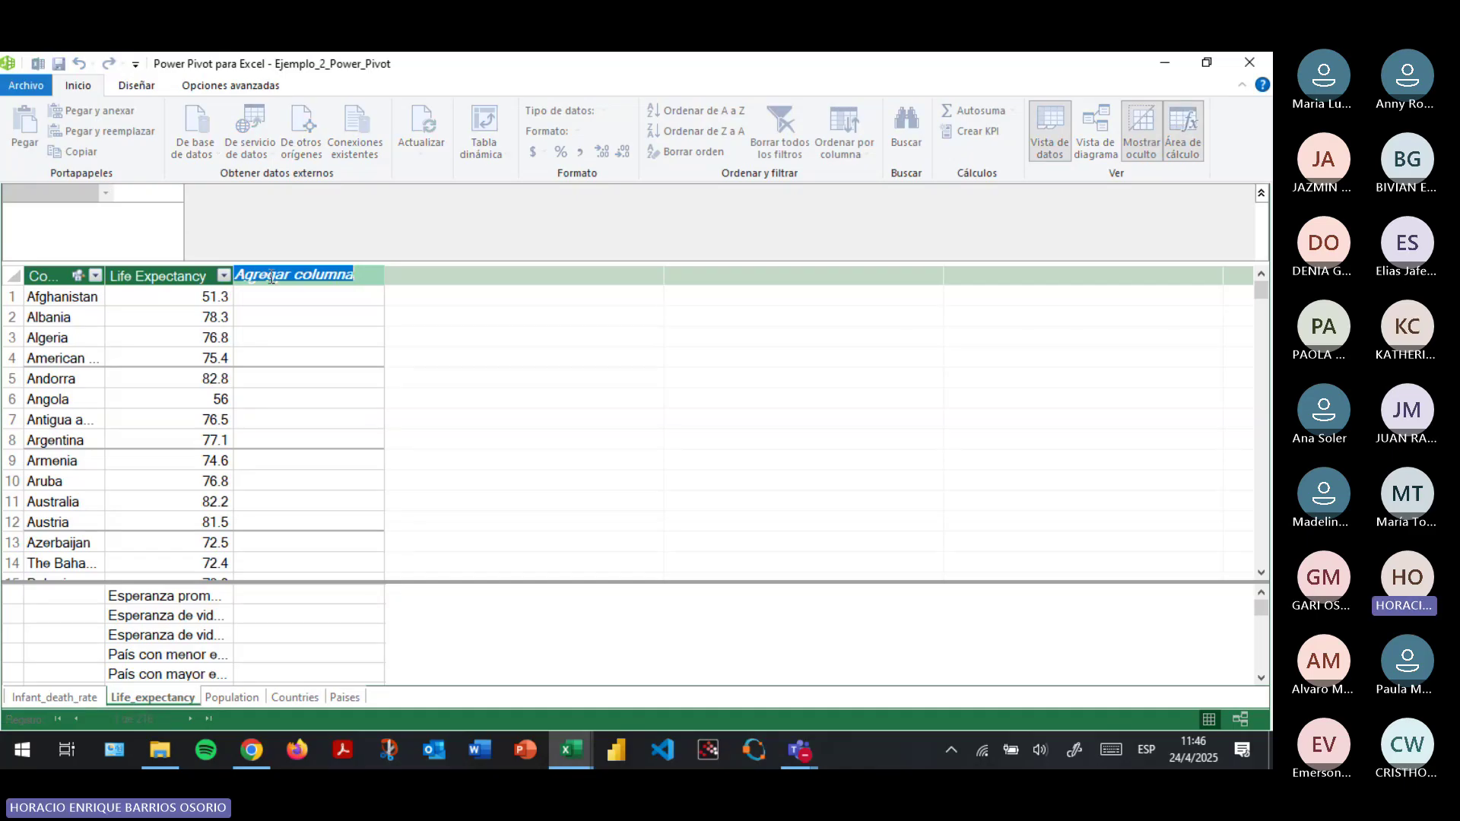
type("Código de pa")
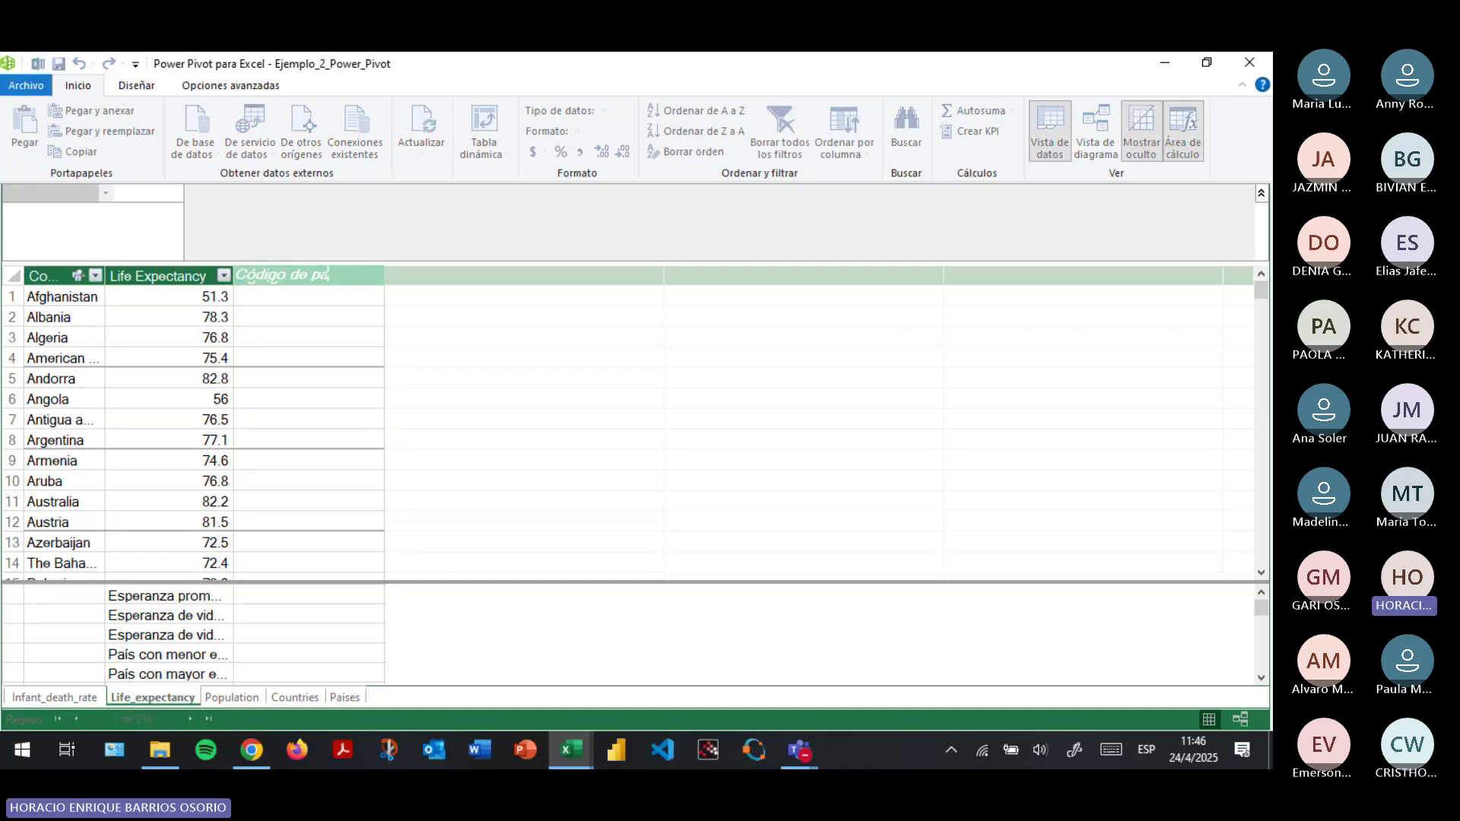
type("ís")
key("Return")
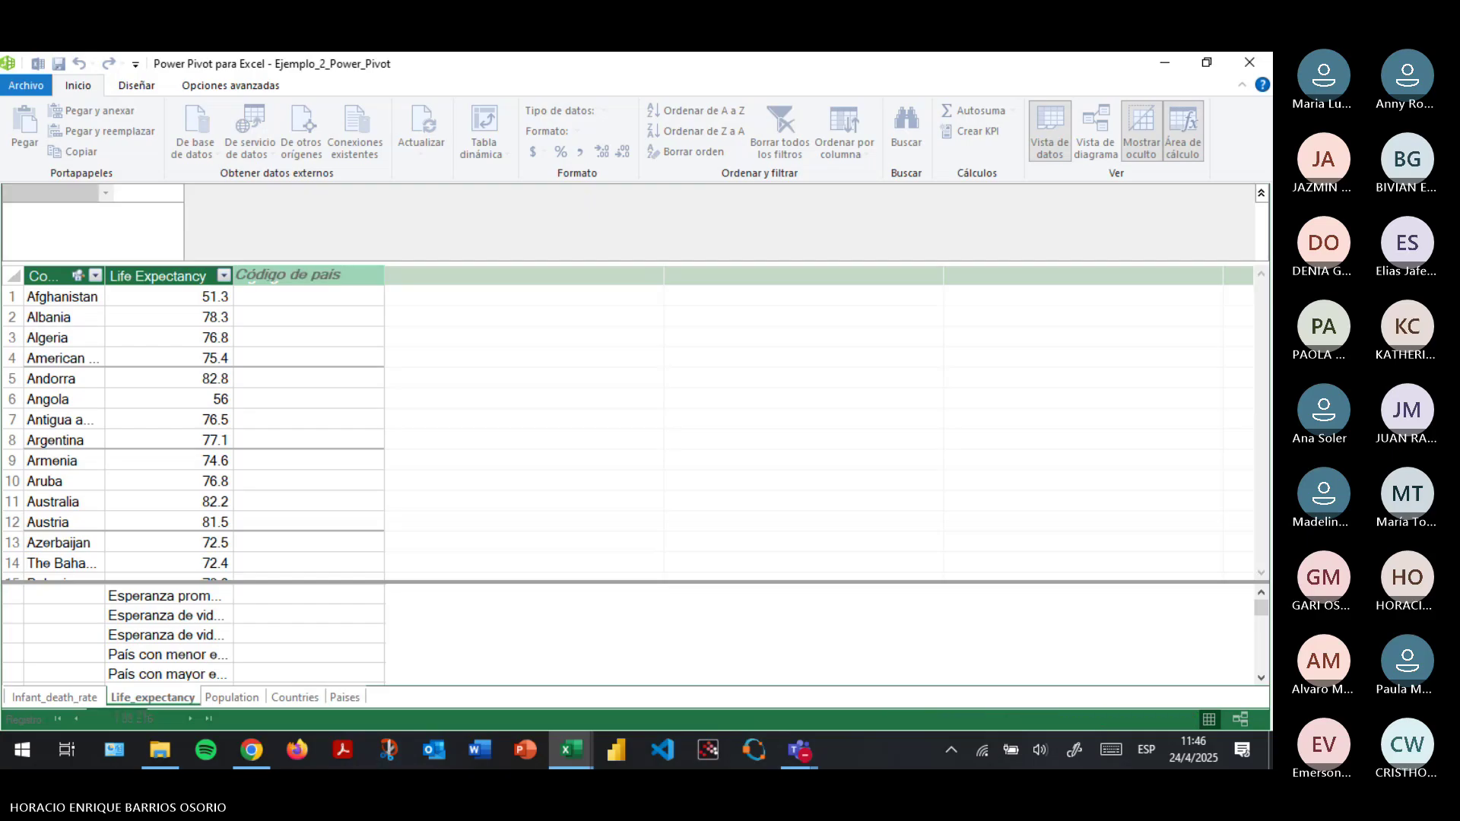
Fill the Código de país column of the Life_expectancy table with the formula =RELATED(Countries[Country Code]).
left_click(238, 206)
type("rela")
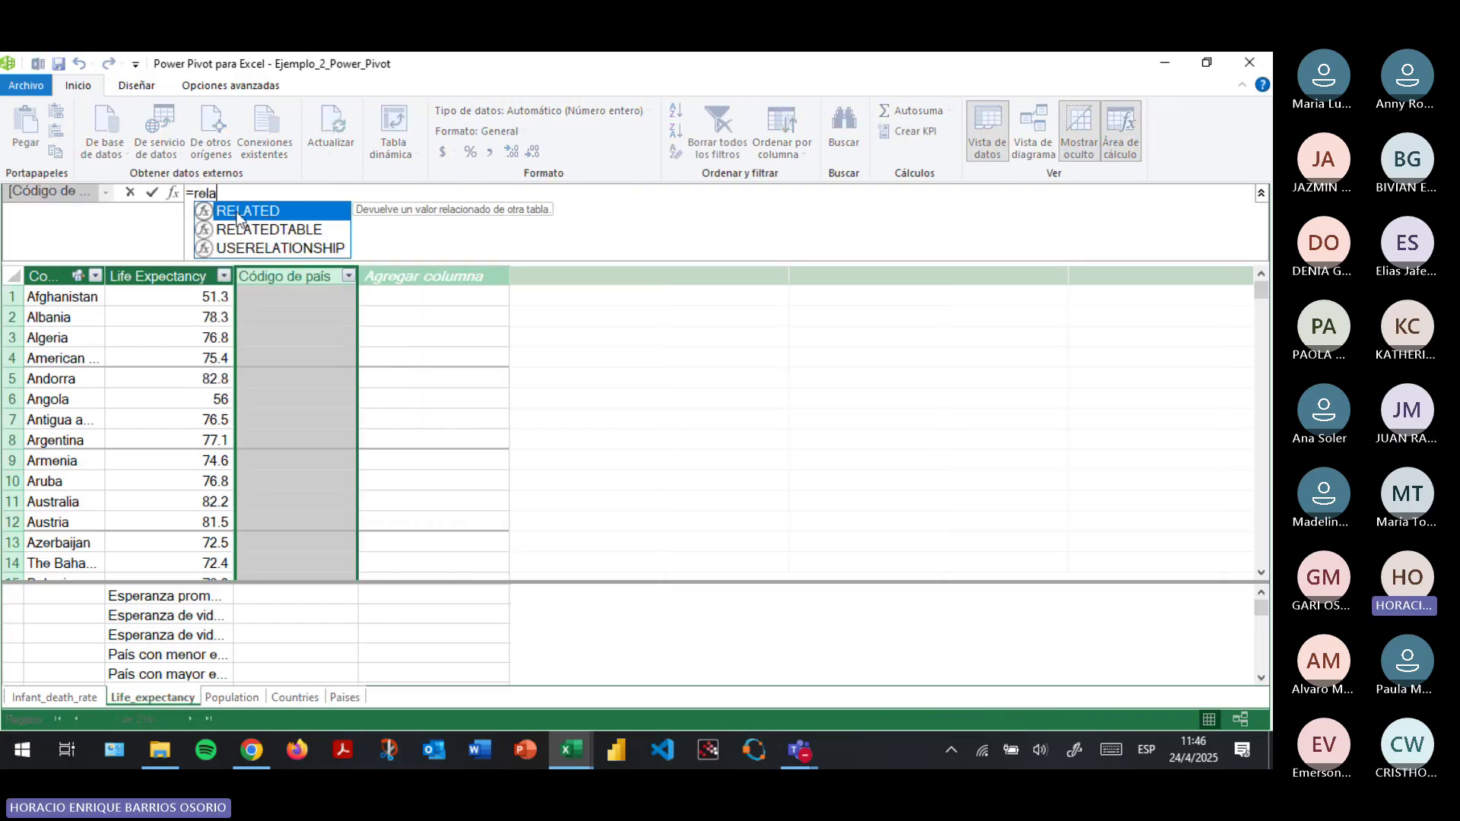
double_click(236, 211)
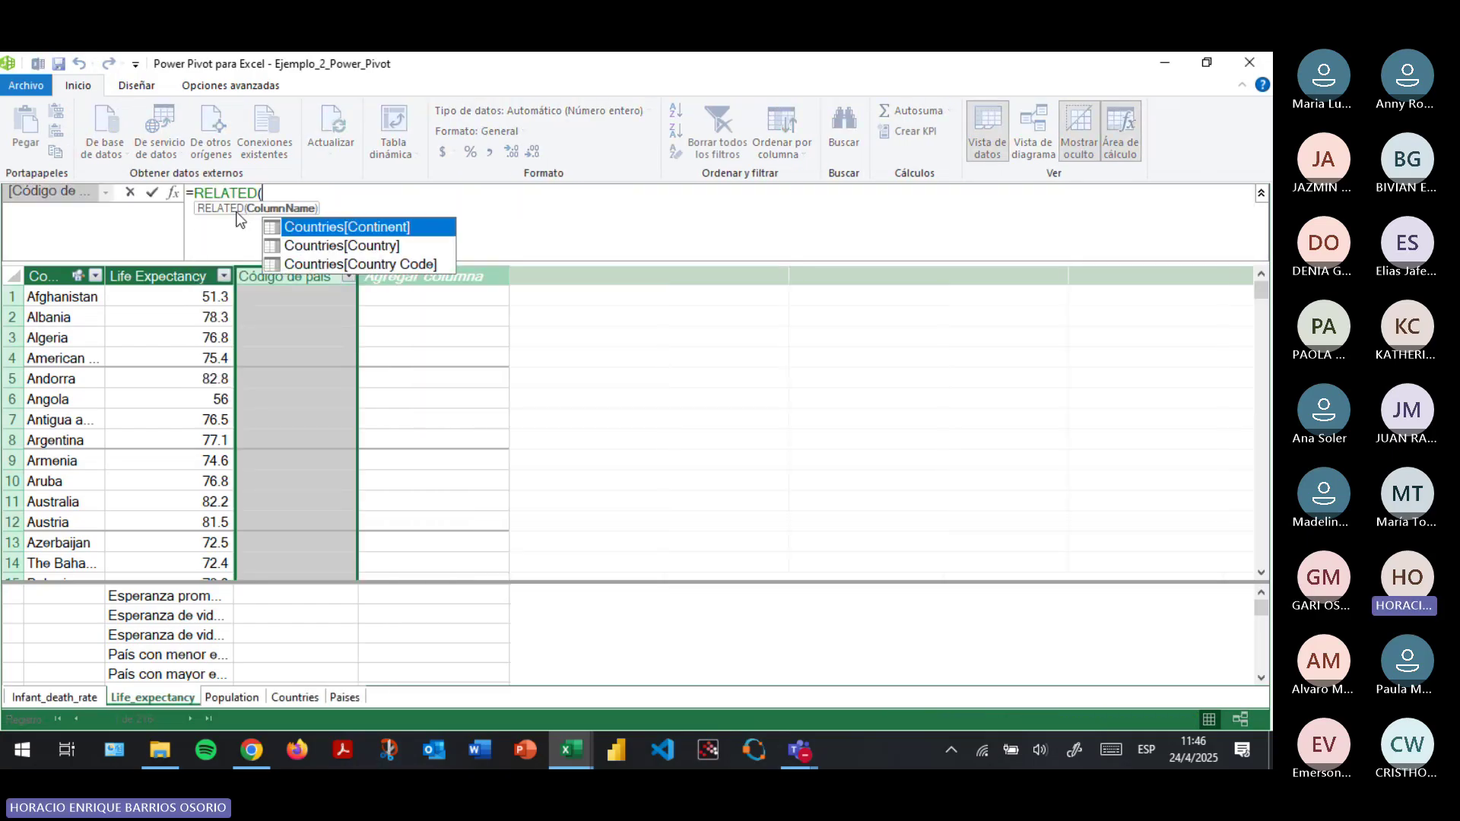
key("Down")
key("Down")
key("Tab")
type(")")
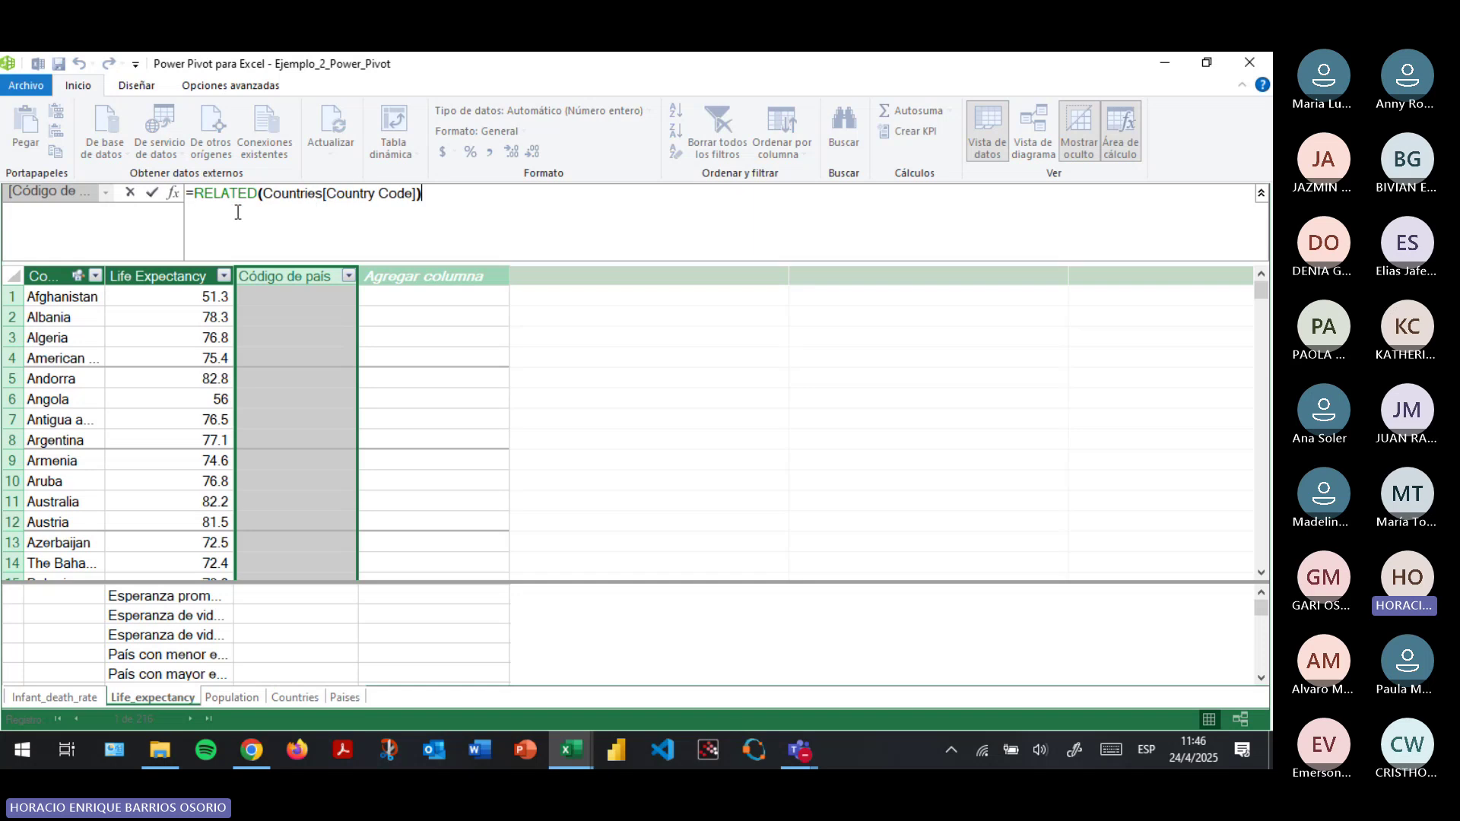
key("Return")
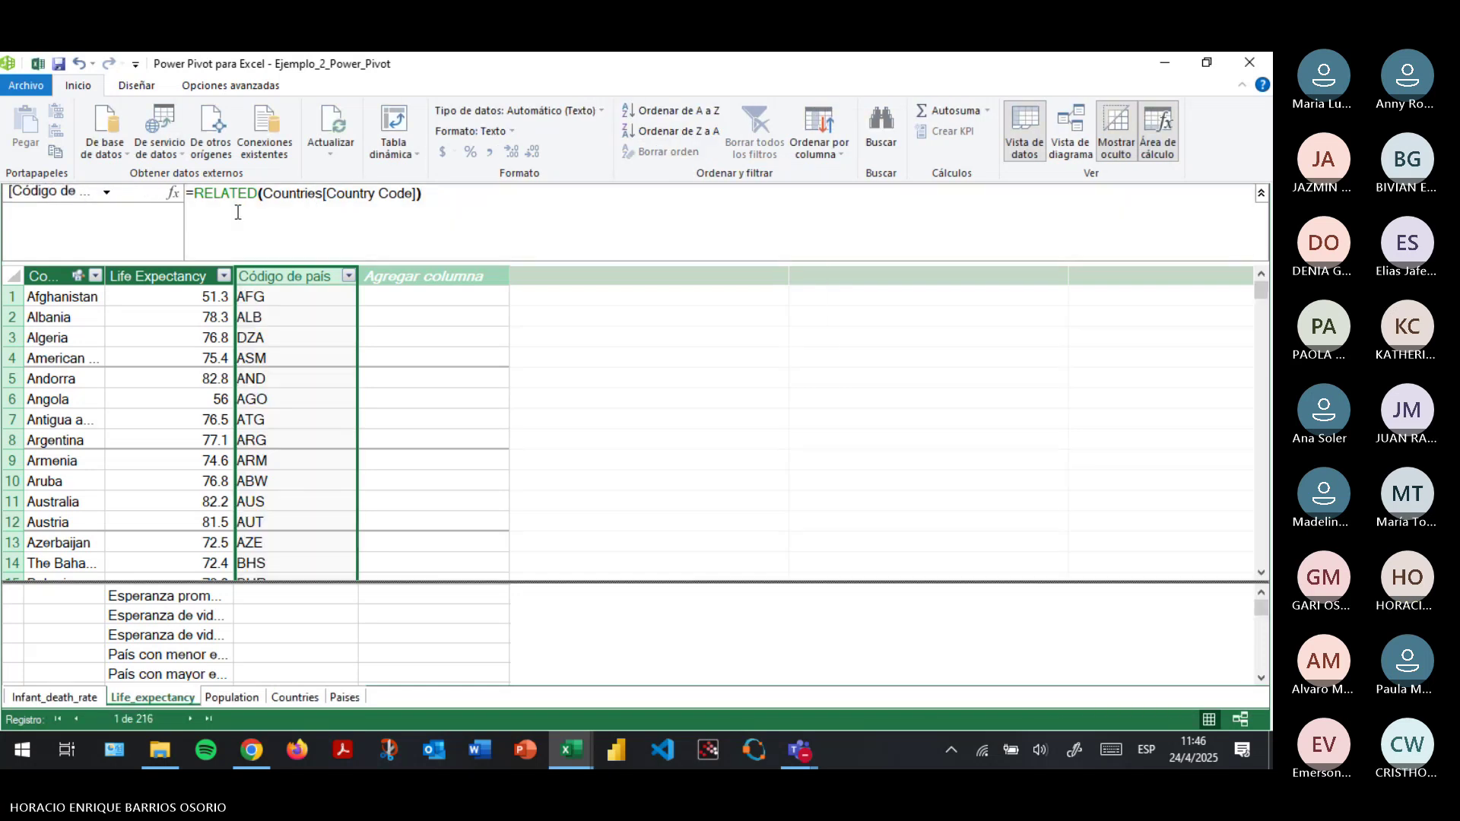
Add a new column named "Código de país" to the Infant_death_rate table.
left_click(55, 698)
double_click(510, 277)
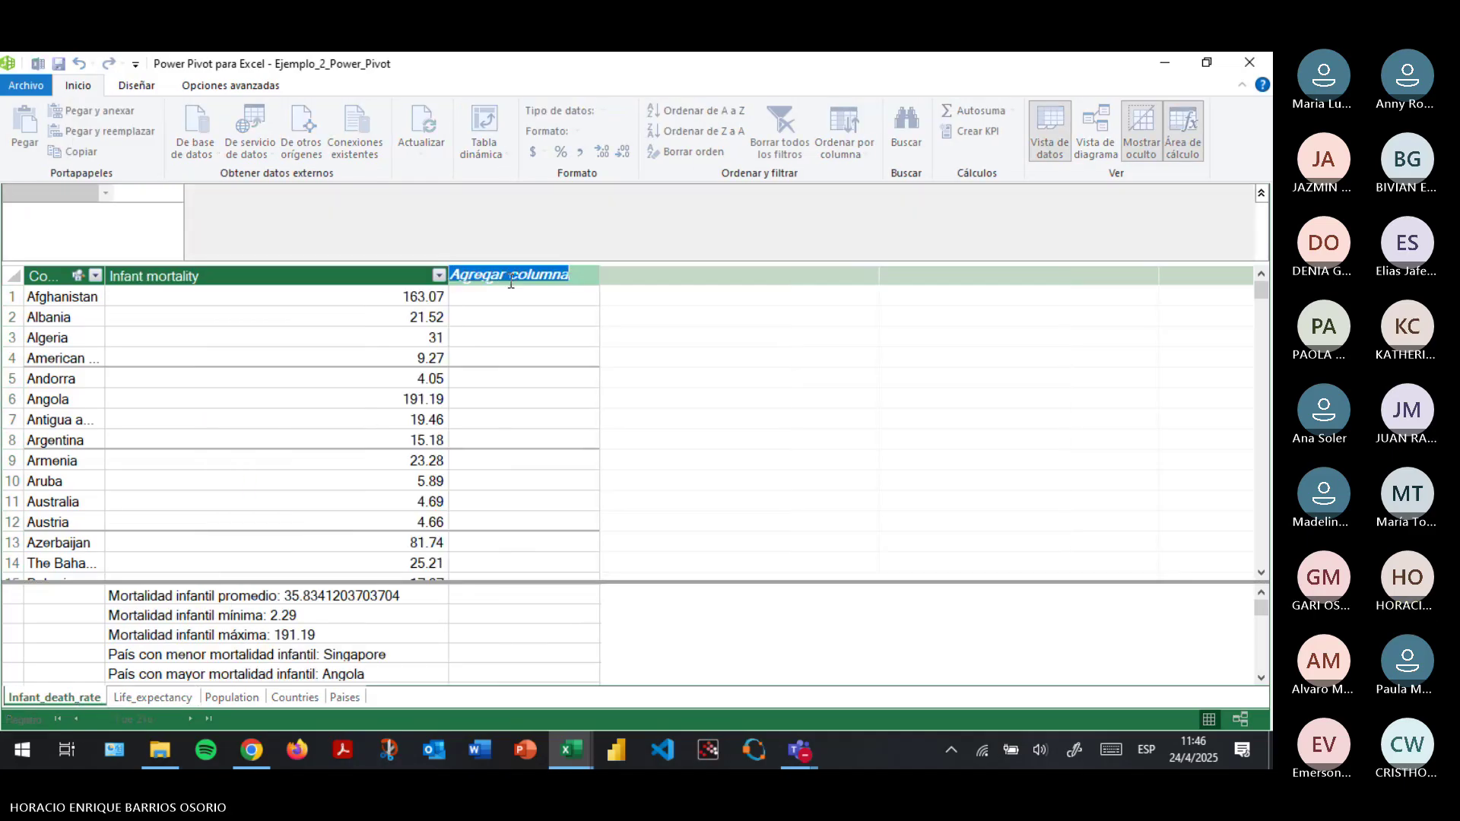
type("Código de país")
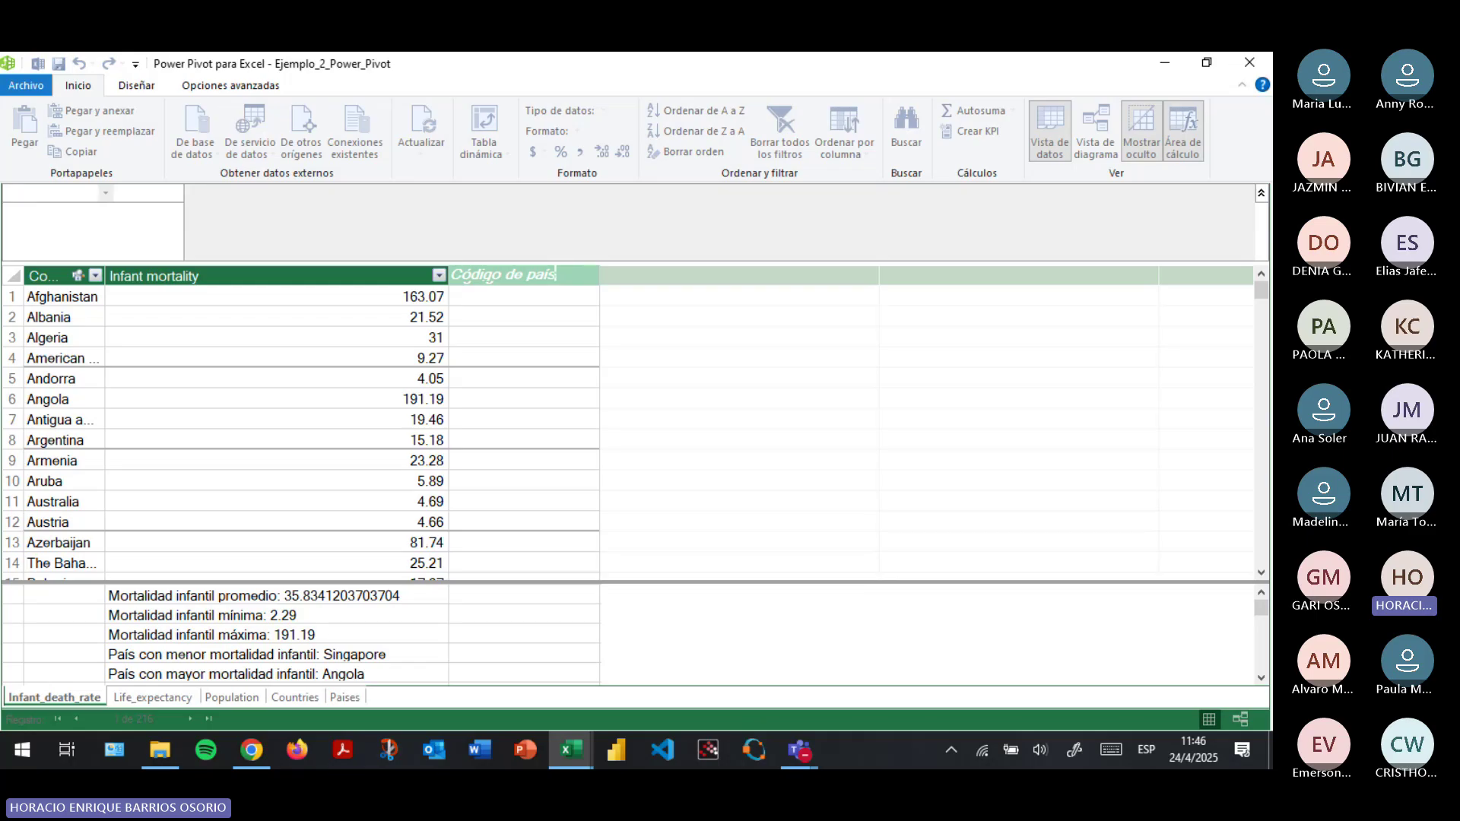
key("Return")
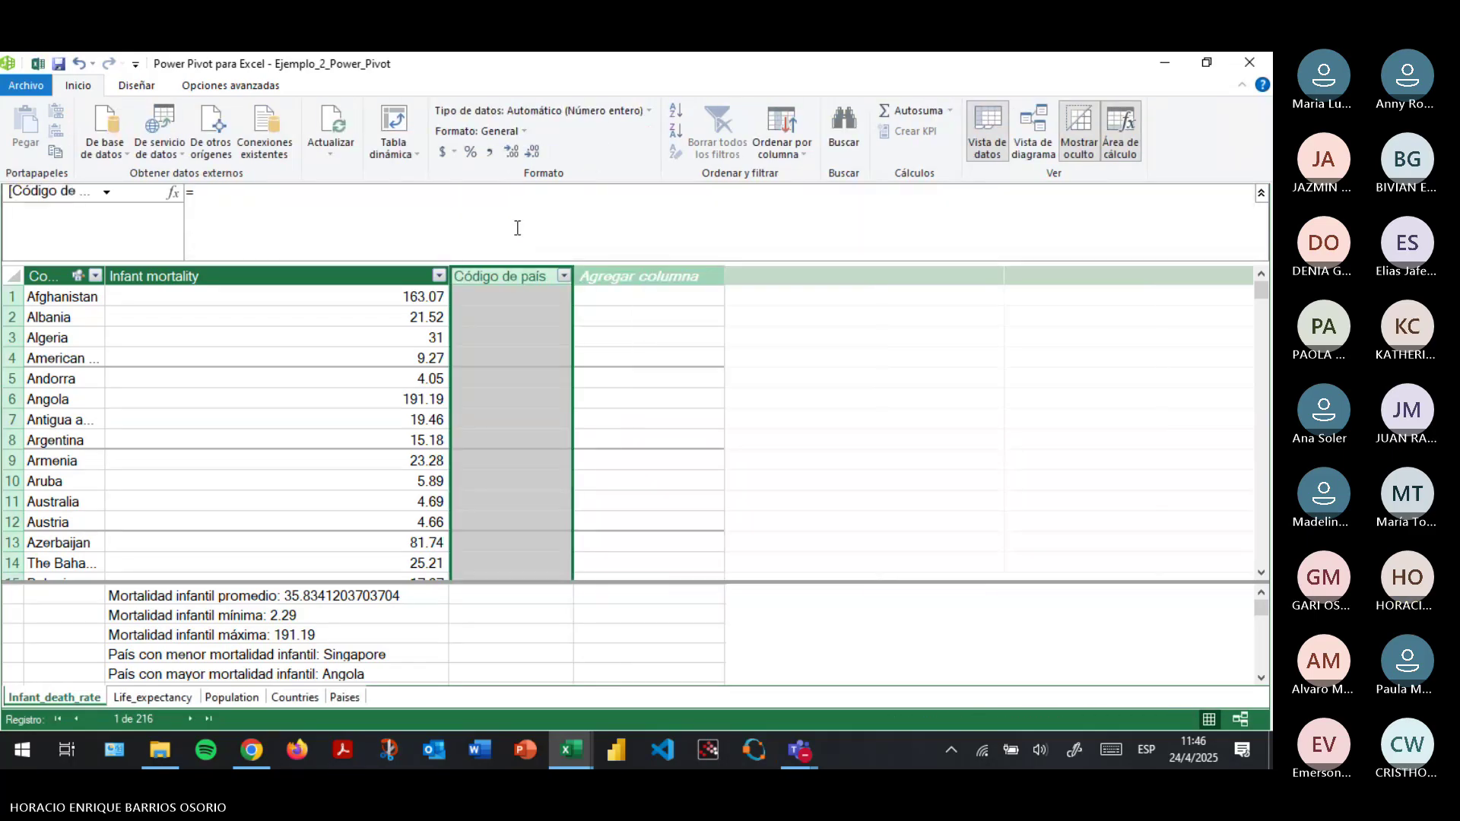
Fill the Código de país column of the Infant_death_rate table with the formula =RELATED(Countries[Country Code]).
type("=rel")
key("Tab")
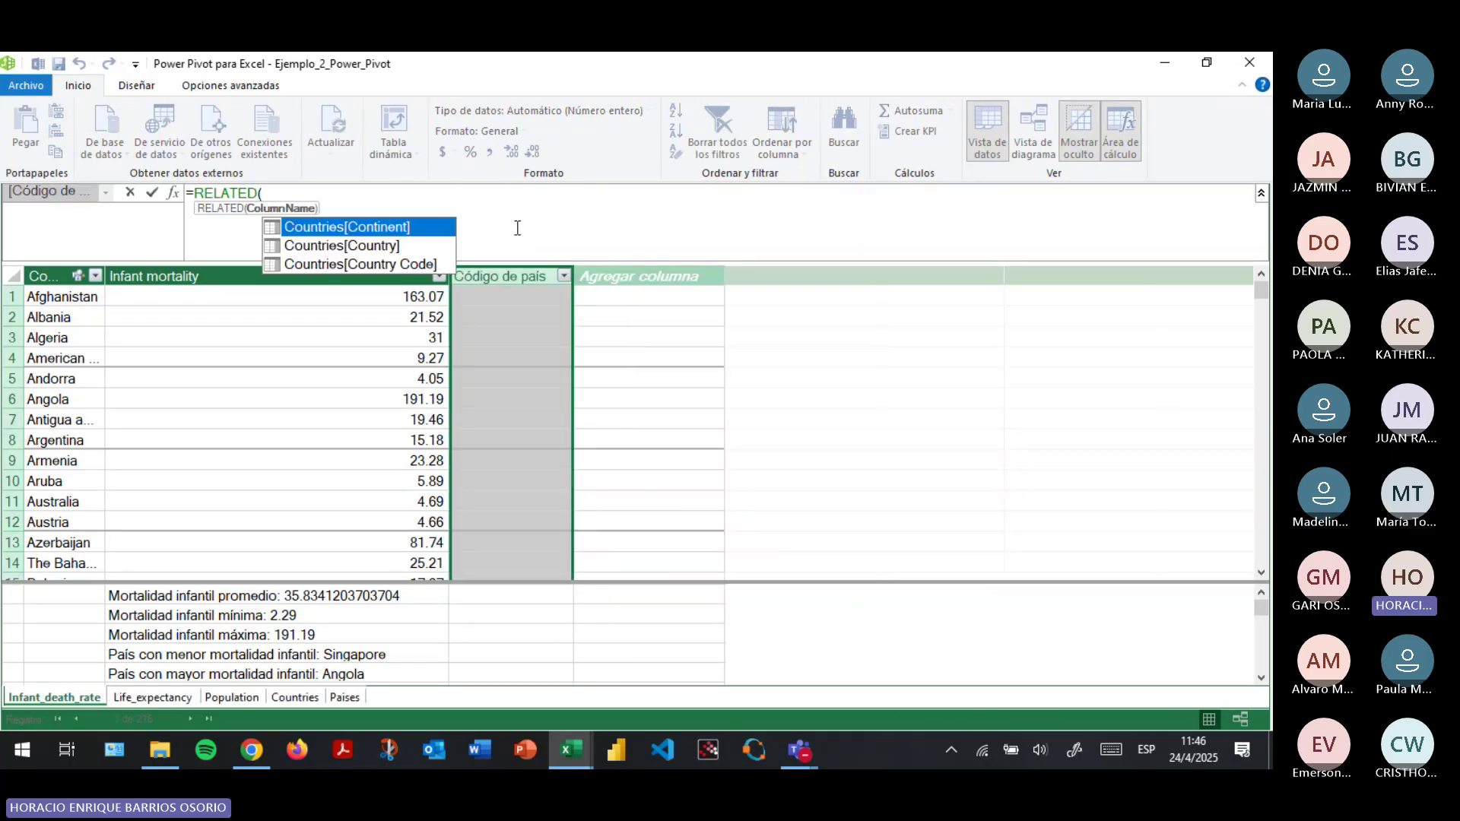
key("Down")
key("Down")
key("Tab")
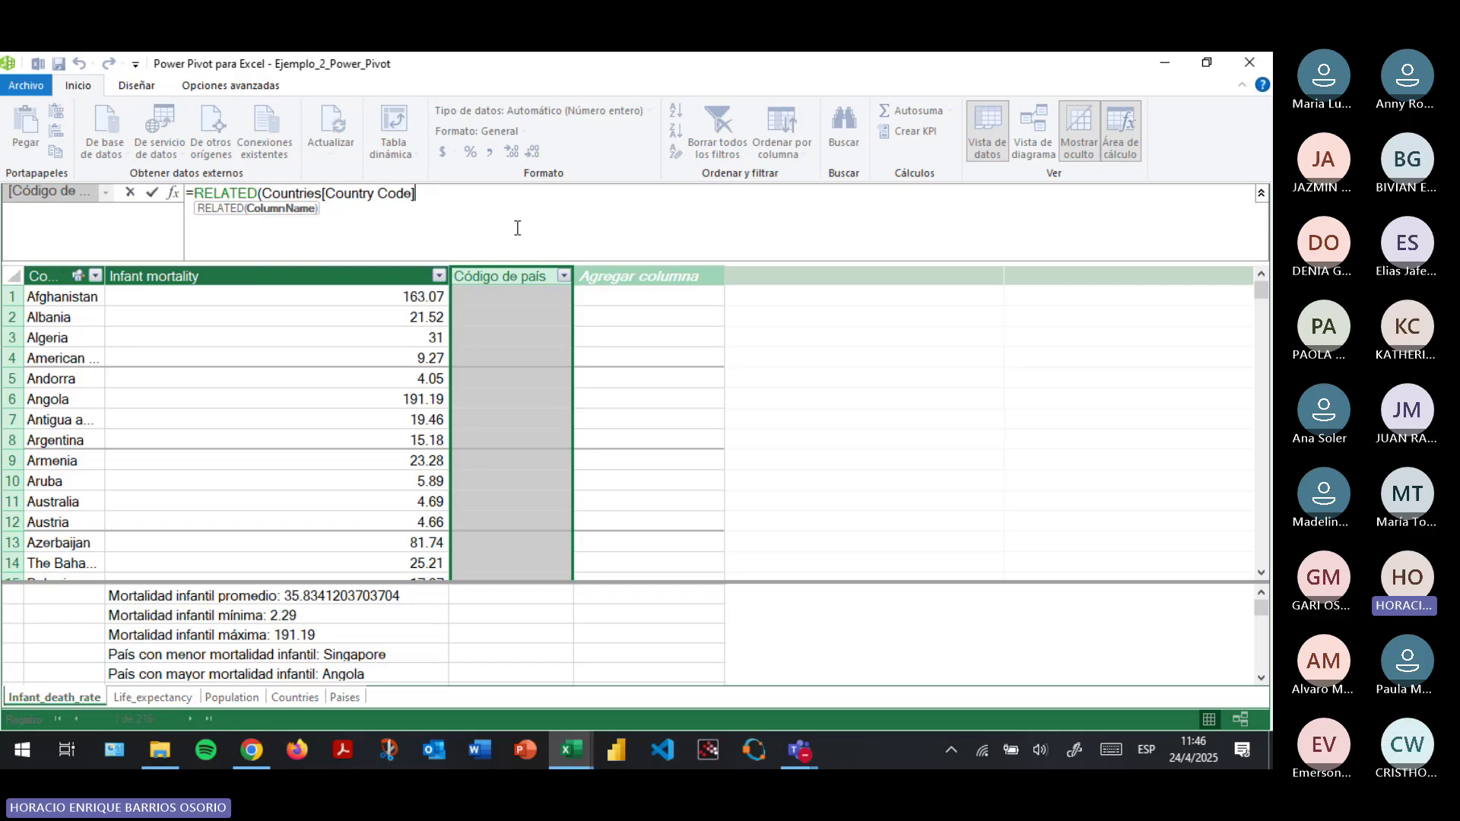
type(")")
key("Return")
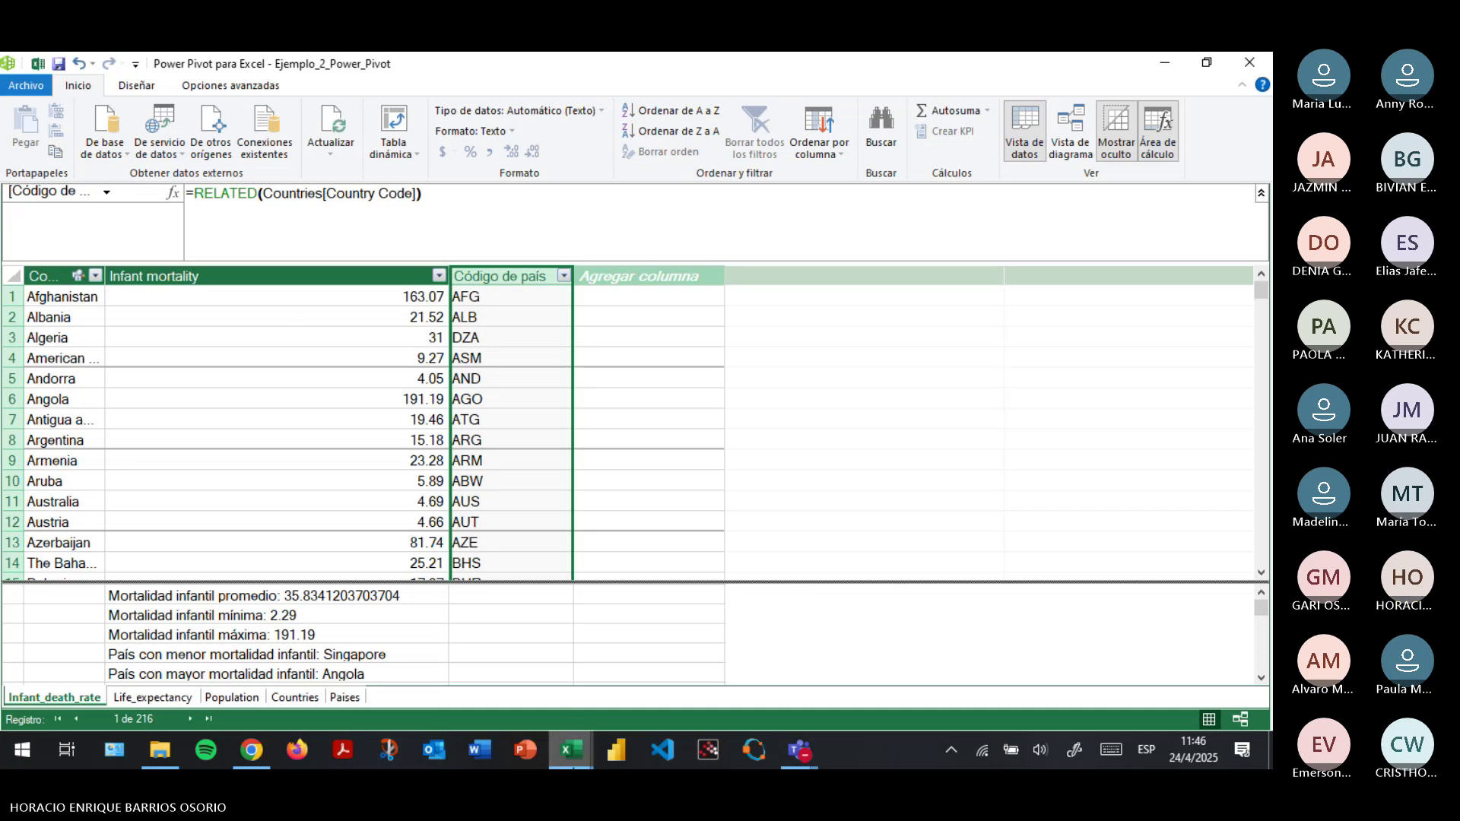
In diagram view, place Paises below Countries and move Population, Life_expectancy and Infant_death_rate farther away from Countries.
mouse_move(570, 749)
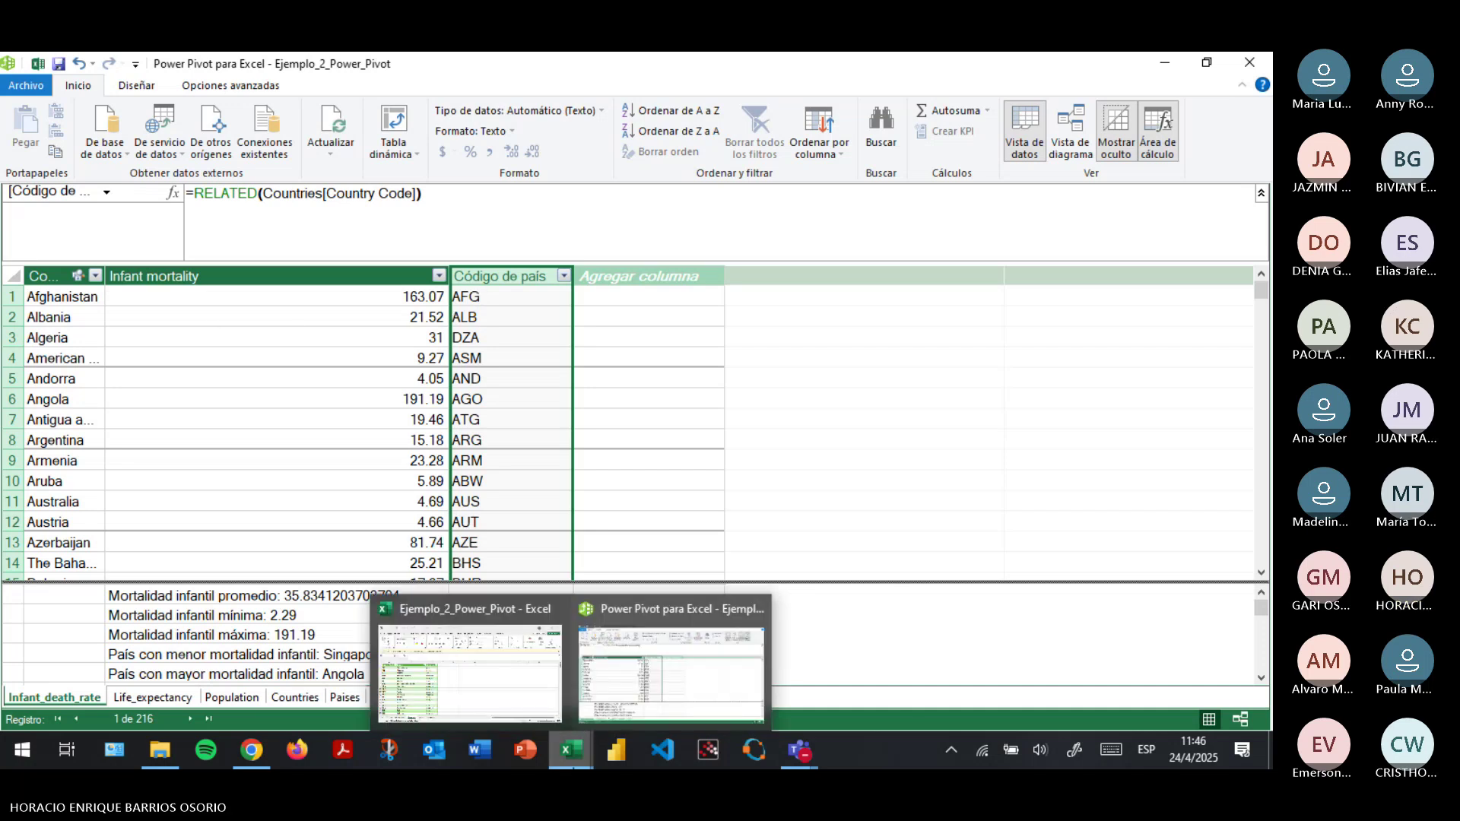
left_click(1068, 143)
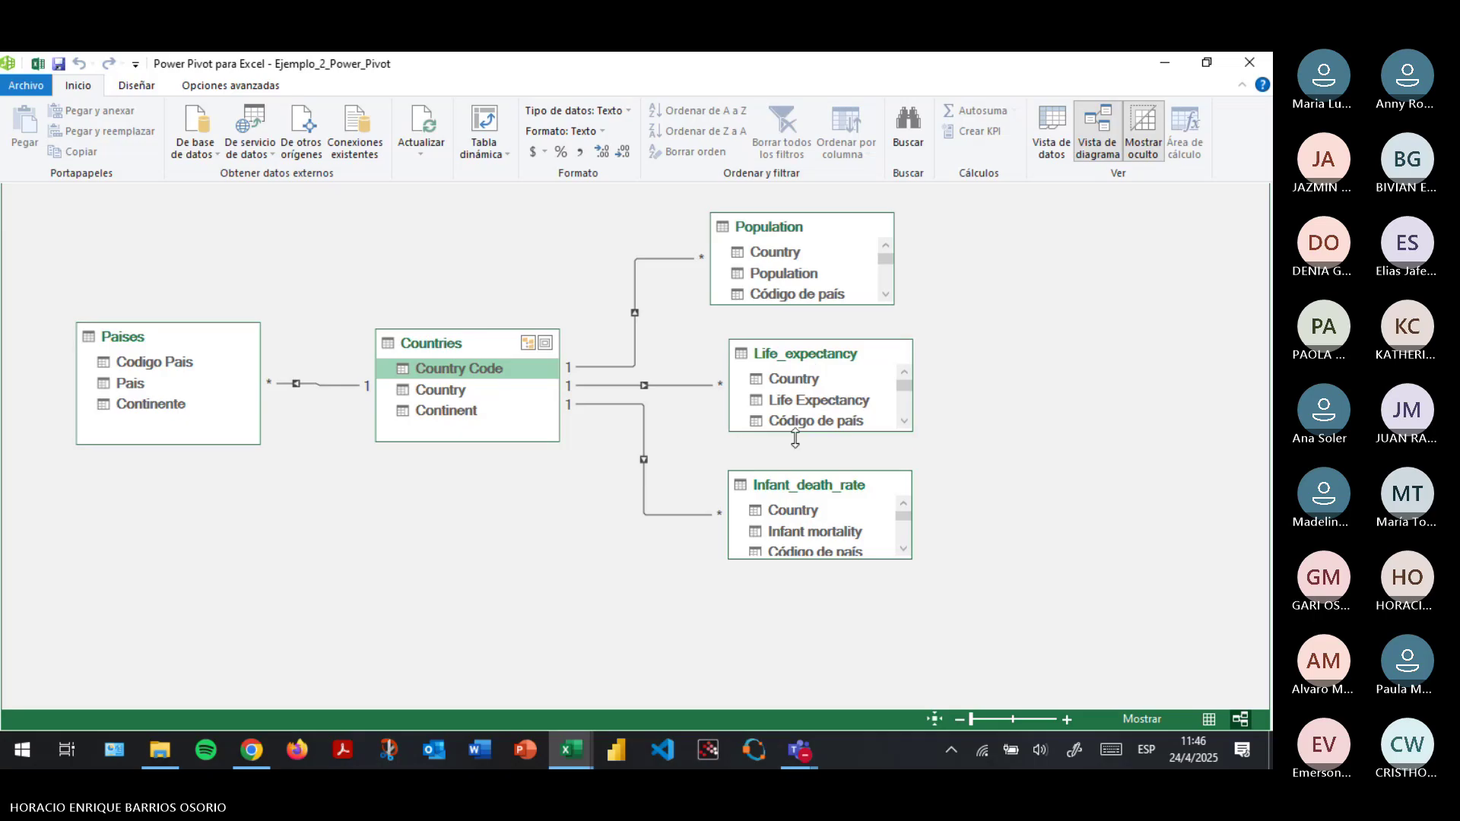
left_click_drag(161, 340, 472, 529)
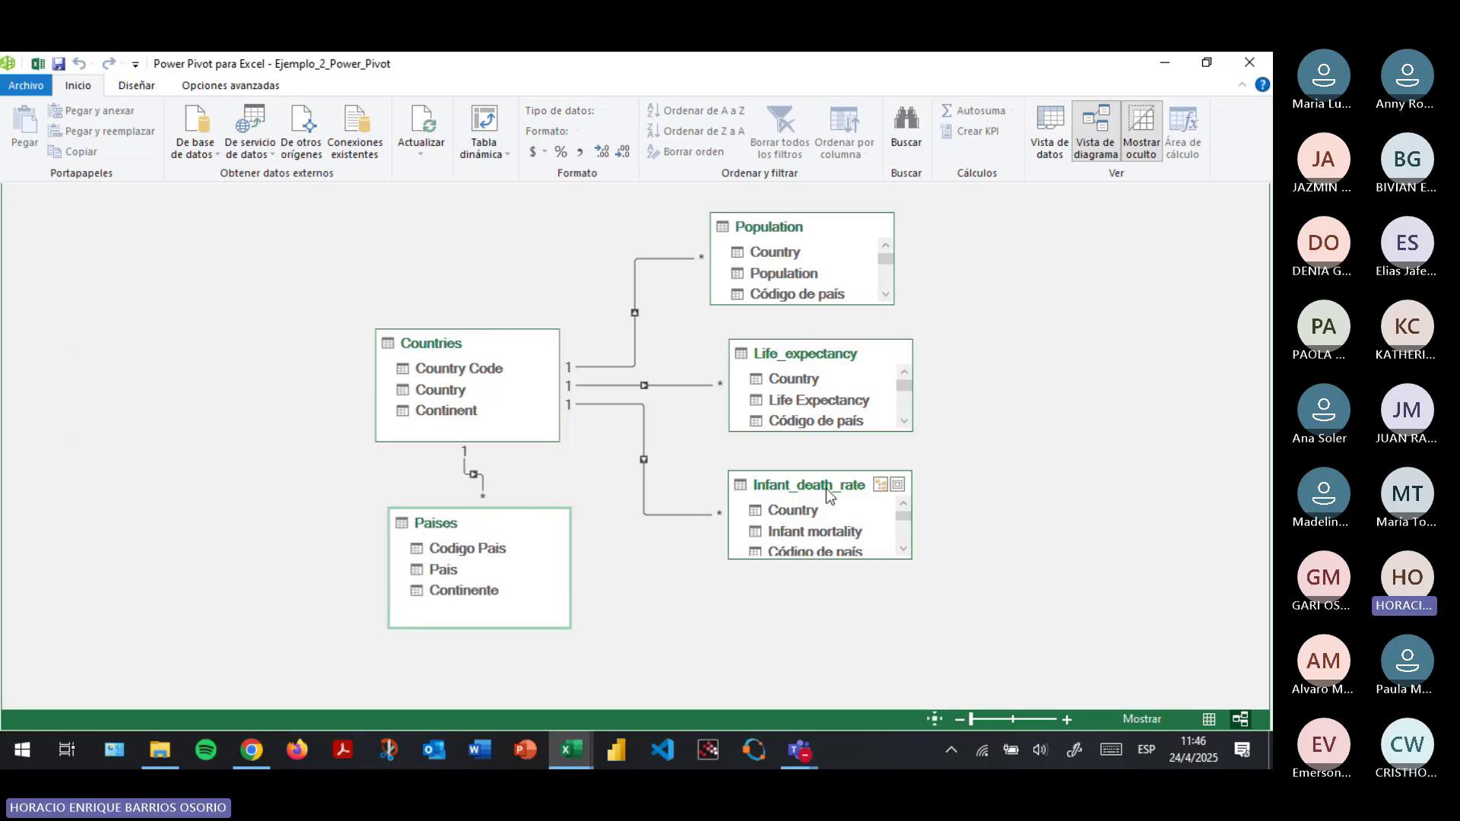
left_click_drag(825, 488, 1077, 585)
left_click_drag(806, 354, 979, 404)
left_click_drag(821, 228, 1004, 229)
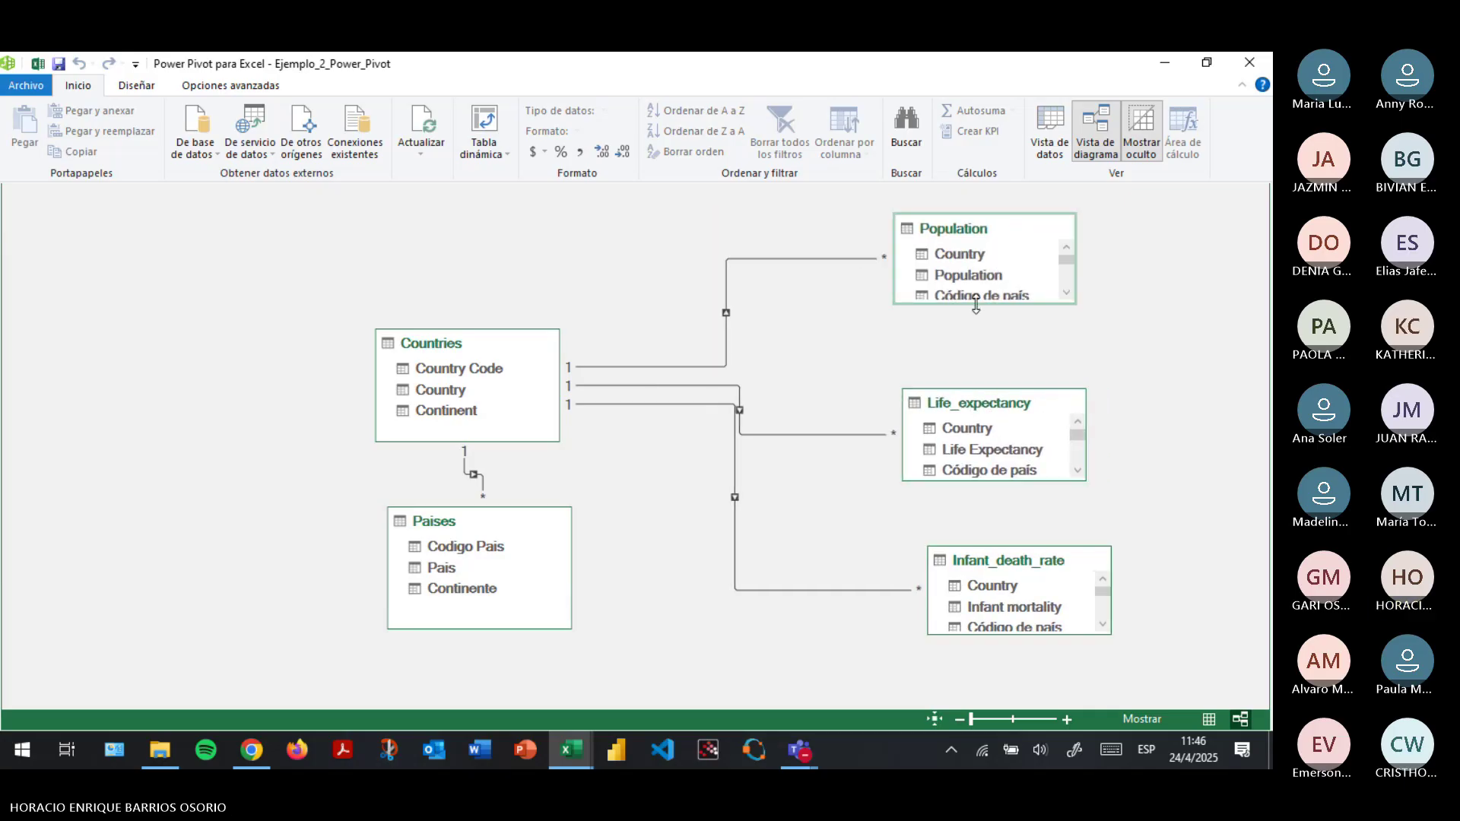
Enlarge the Population, Life_expectancy and Infant_death_rate boxes in the diagram to show more of their fields.
left_click_drag(979, 304, 979, 363)
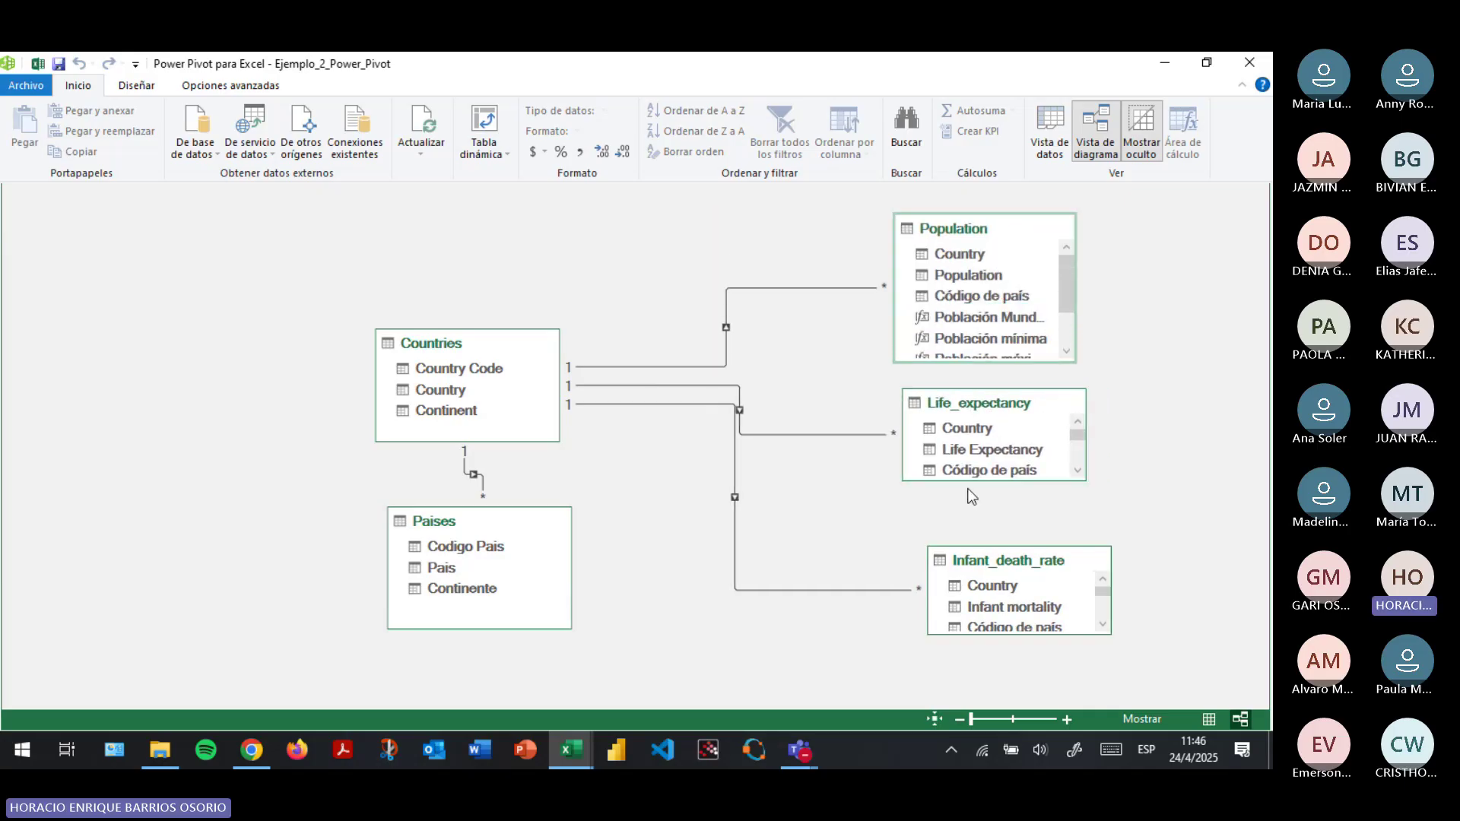
left_click_drag(988, 479, 988, 526)
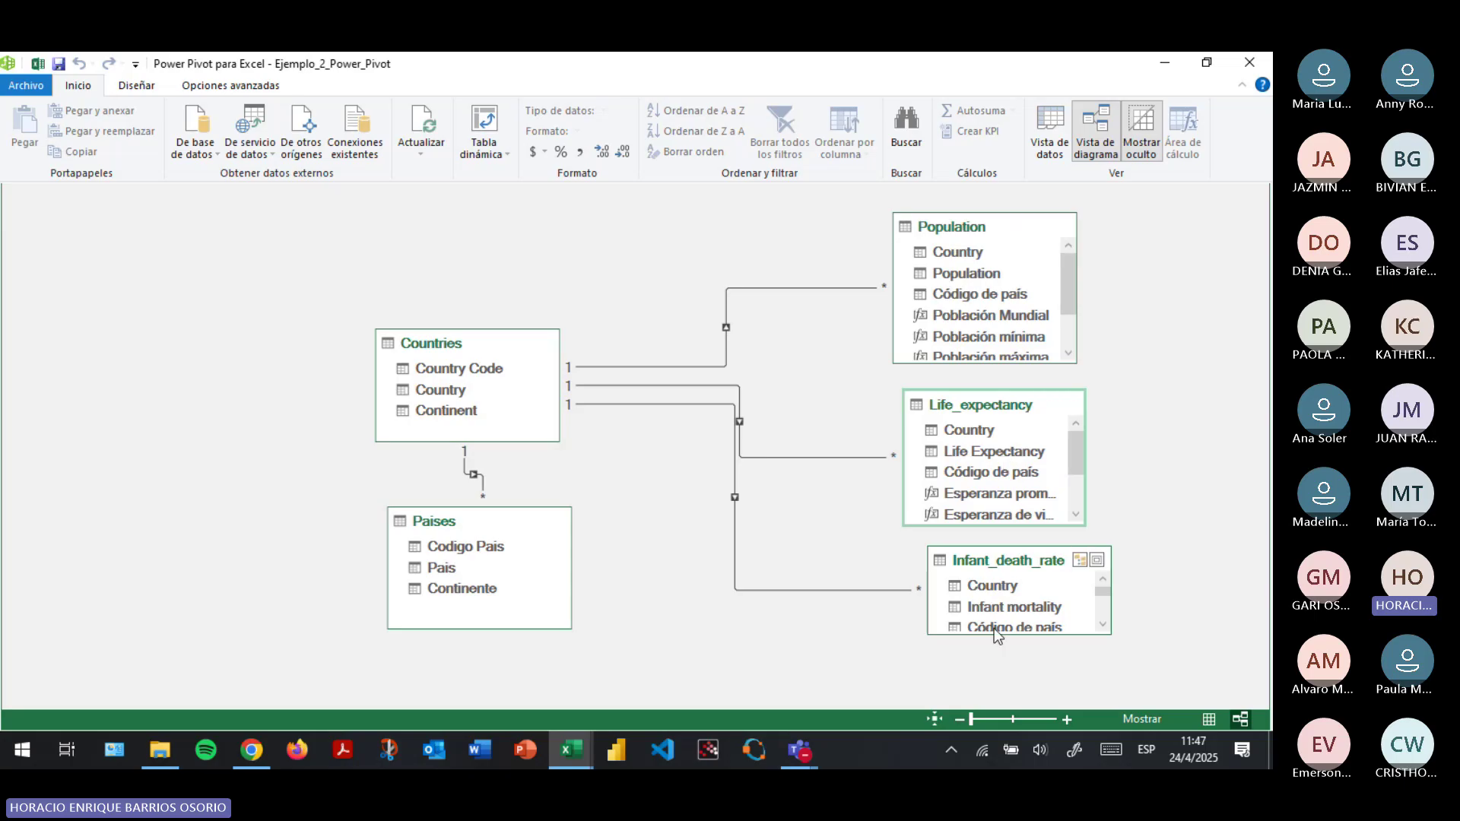
left_click_drag(993, 633, 1027, 600)
left_click_drag(989, 479, 974, 487)
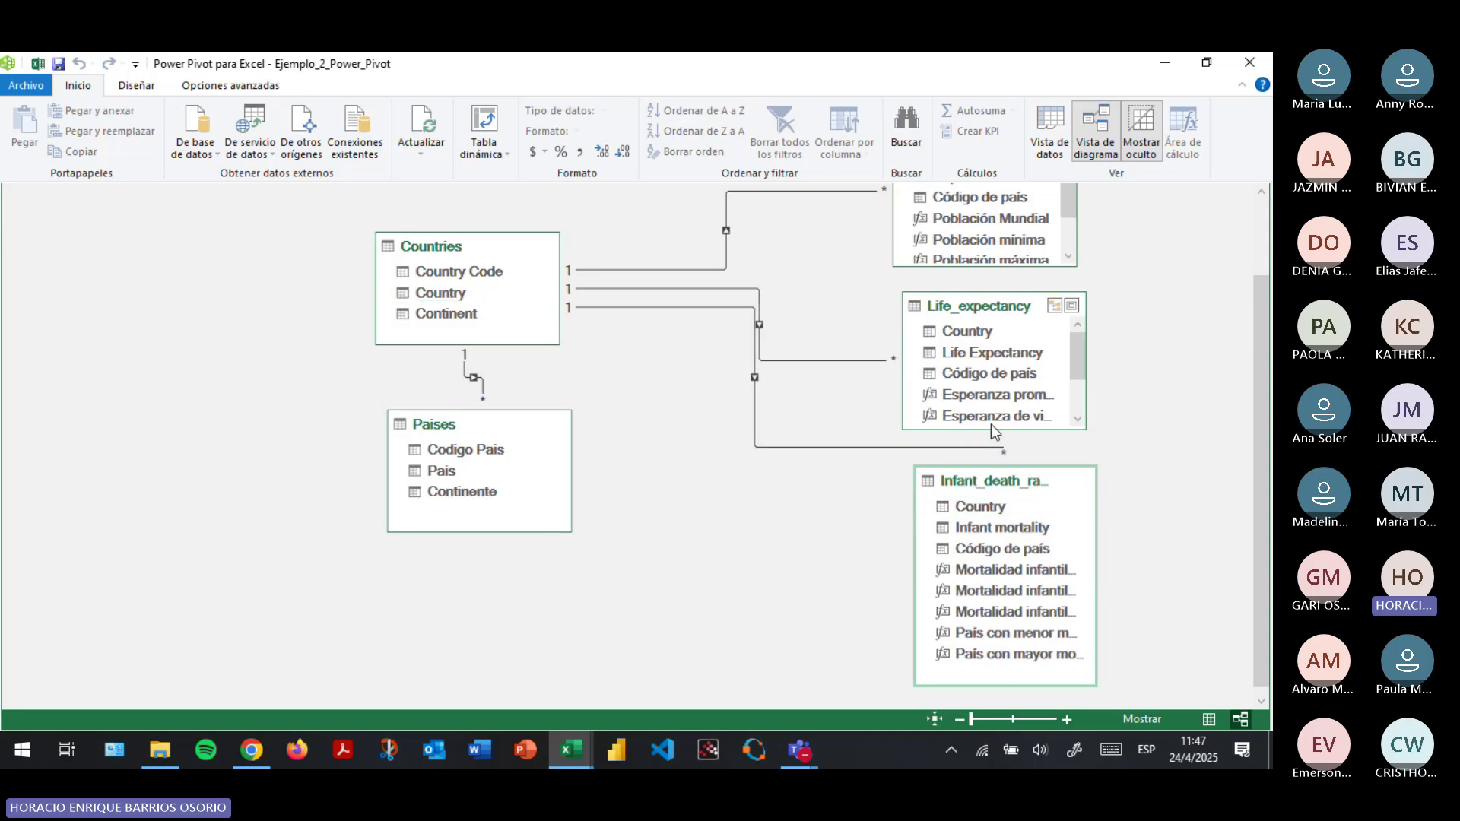
left_click_drag(992, 432, 981, 537)
left_click(1024, 678)
scroll(1136, 307, "up", 1)
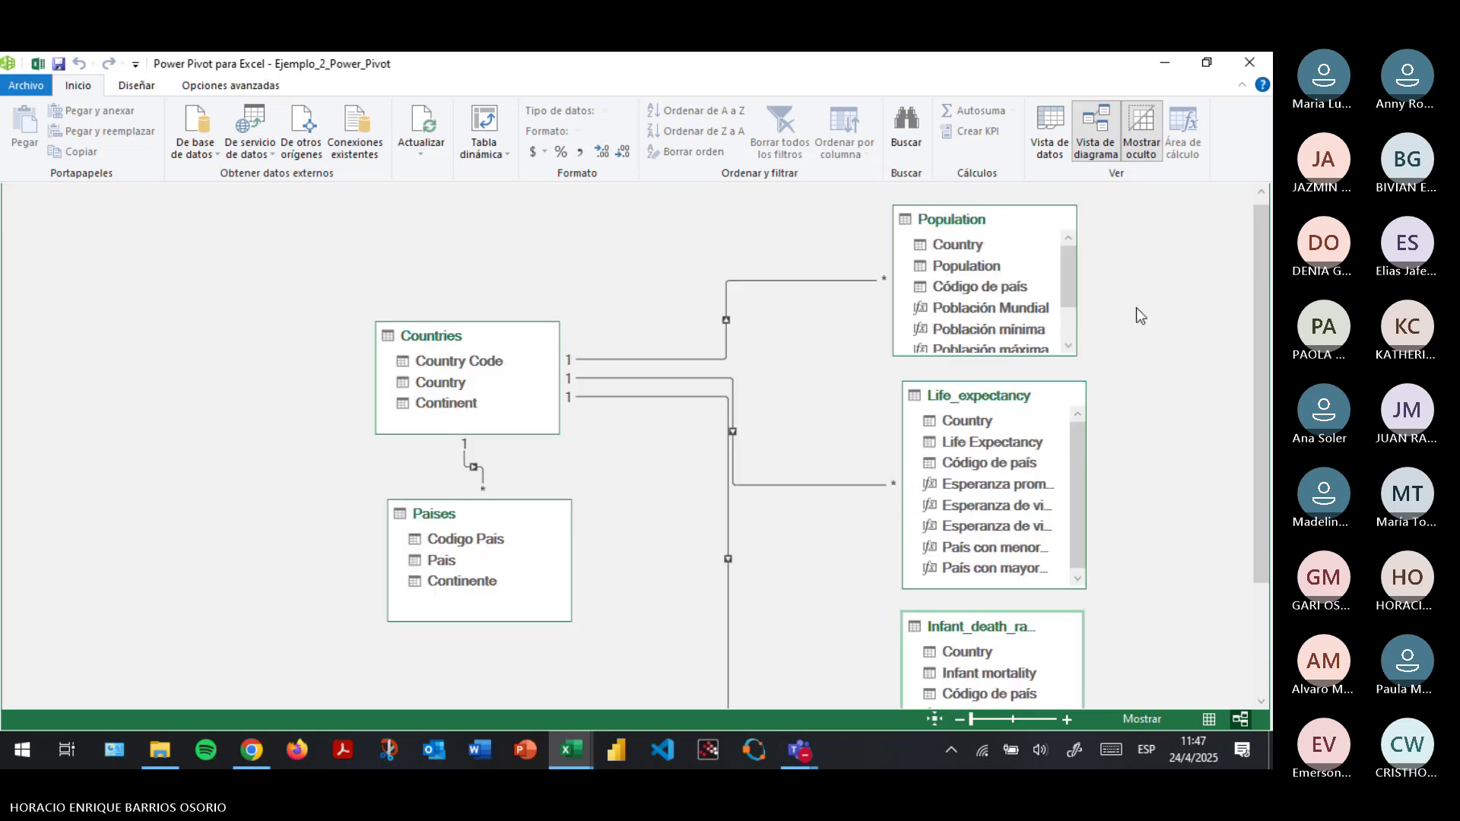
Lengthen the Population box to list all its fields and stack Life_expectancy and Infant_death_rate beneath it without overlap.
left_click(986, 406)
left_click_drag(986, 409, 984, 420)
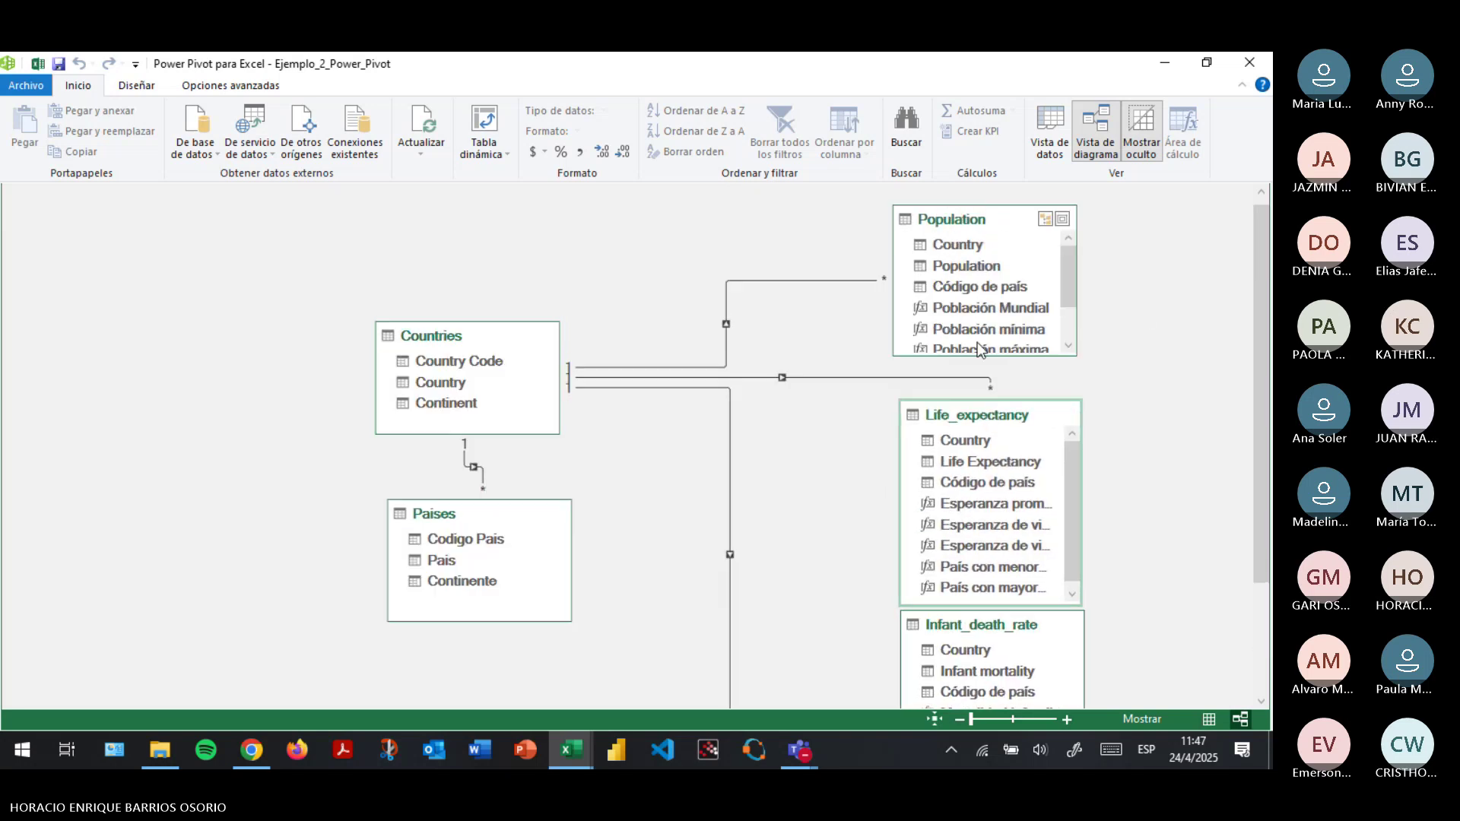
left_click_drag(980, 355, 981, 415)
scroll(1108, 416, "down", 1)
left_click(1026, 417)
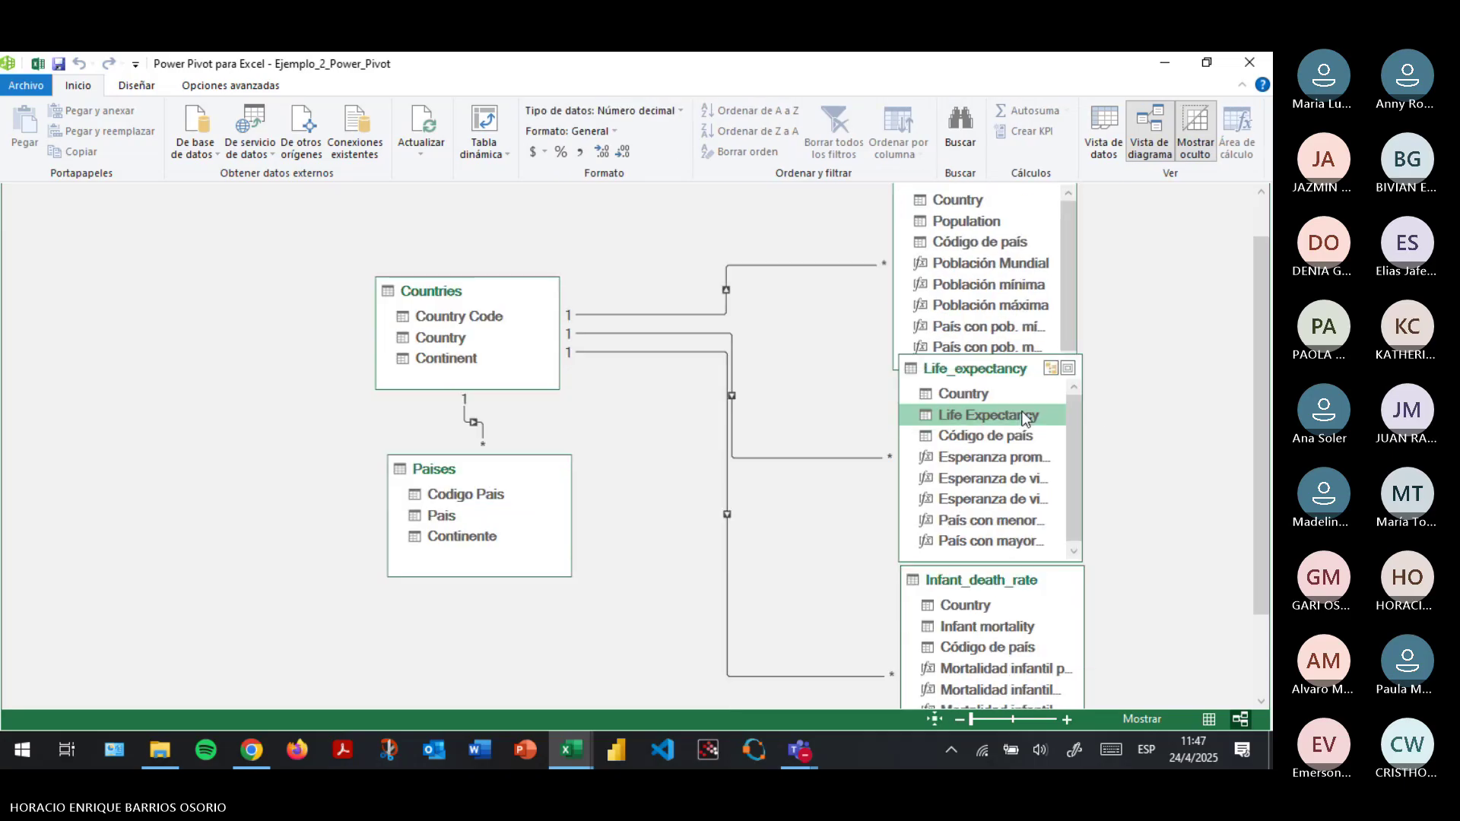
left_click(988, 379)
scroll(992, 380, "down", 1)
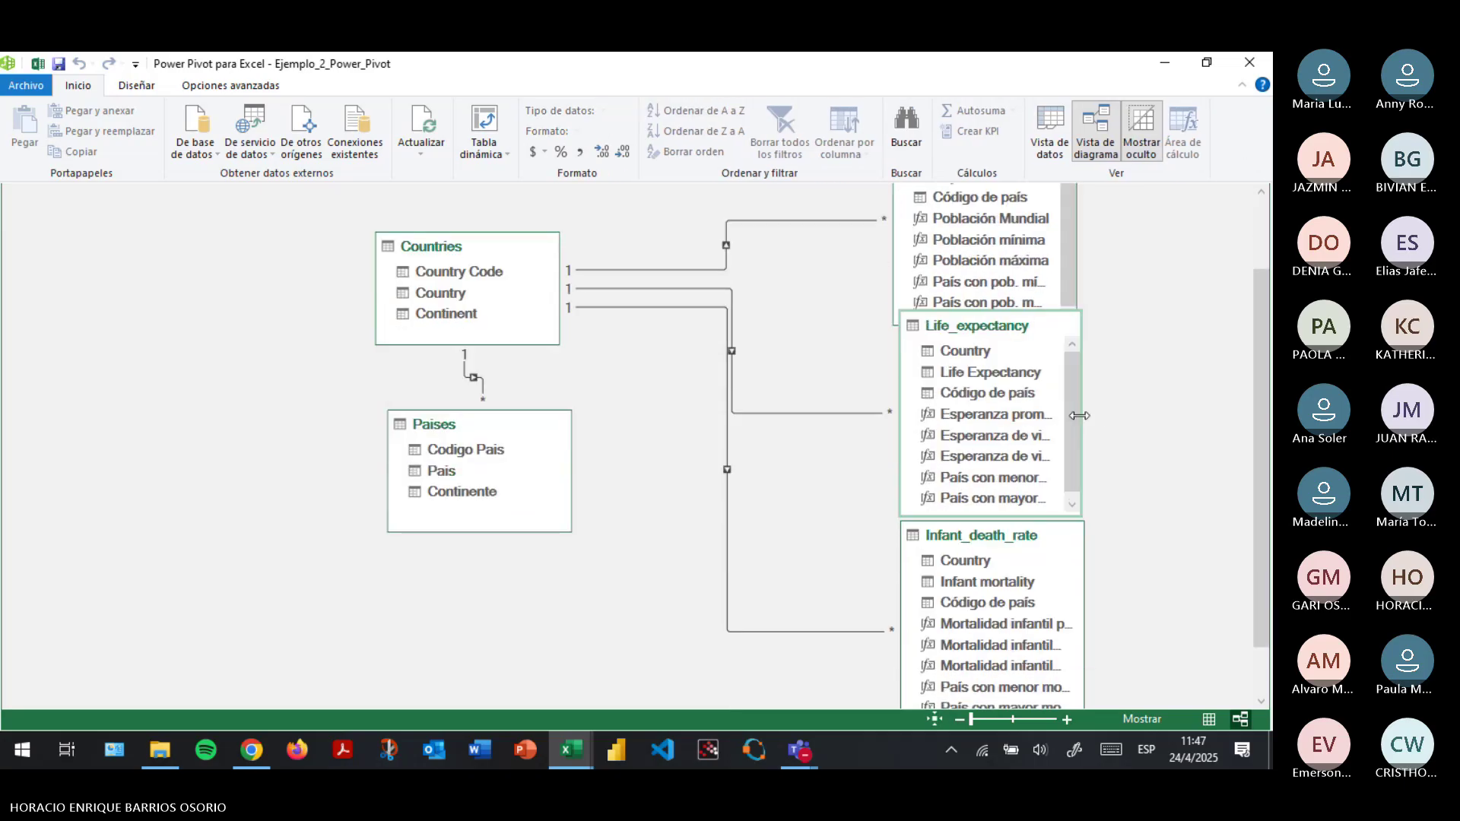
left_click_drag(993, 330, 990, 371)
scroll(990, 371, "down", 1)
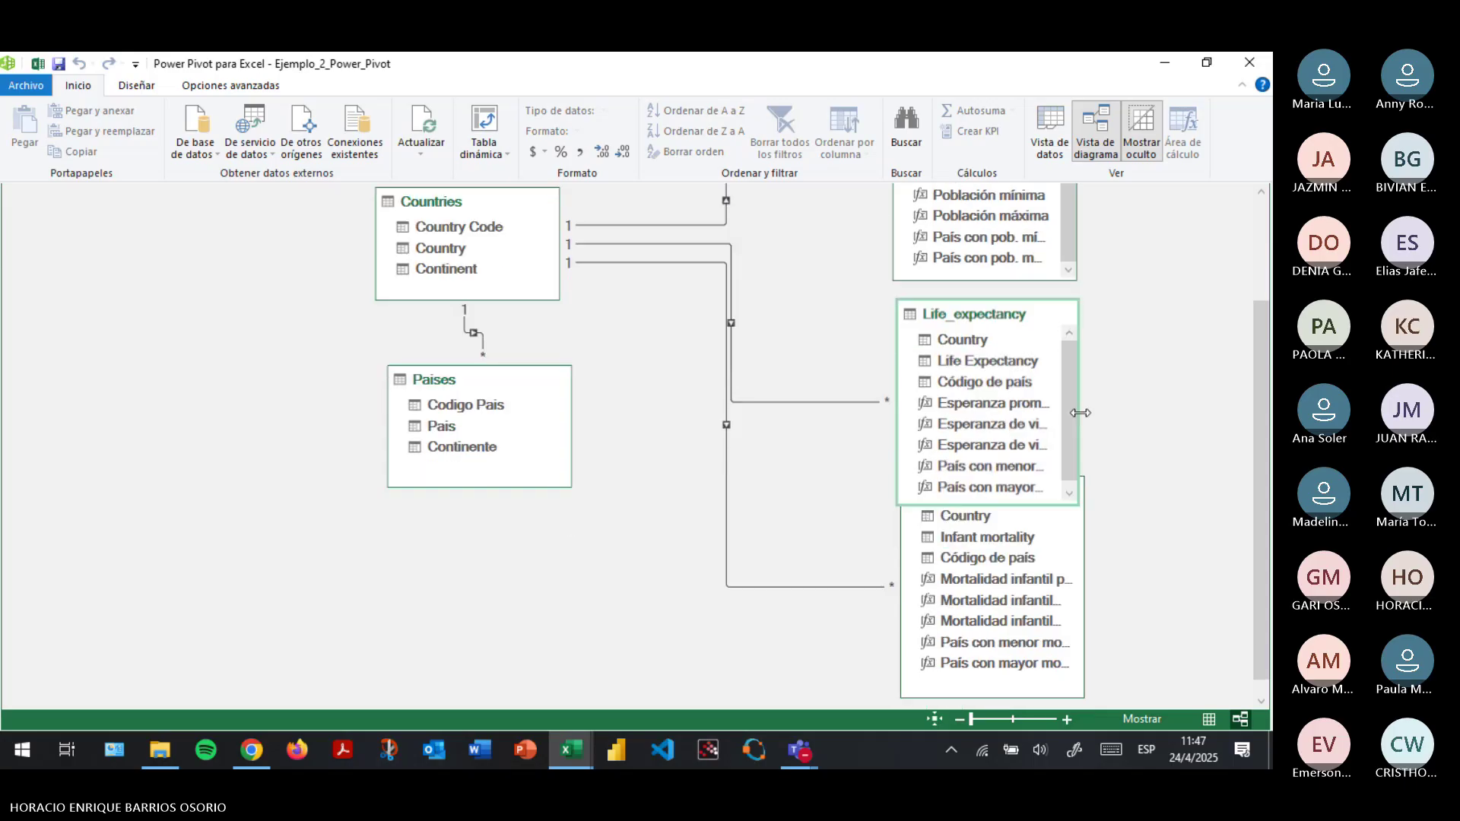
left_click(1064, 509)
left_click_drag(1023, 495, 1019, 544)
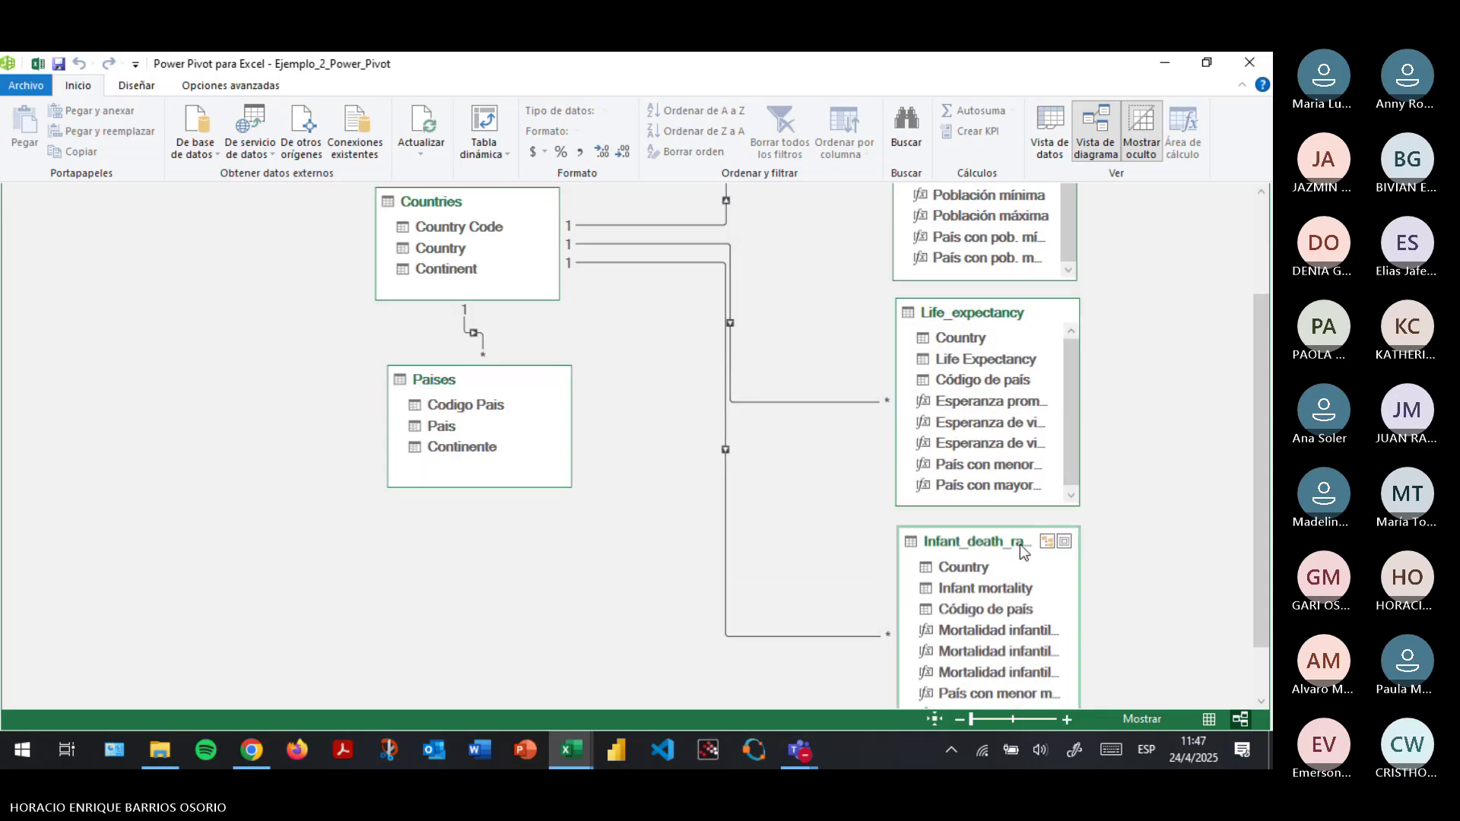
scroll(1156, 396, "up", 3)
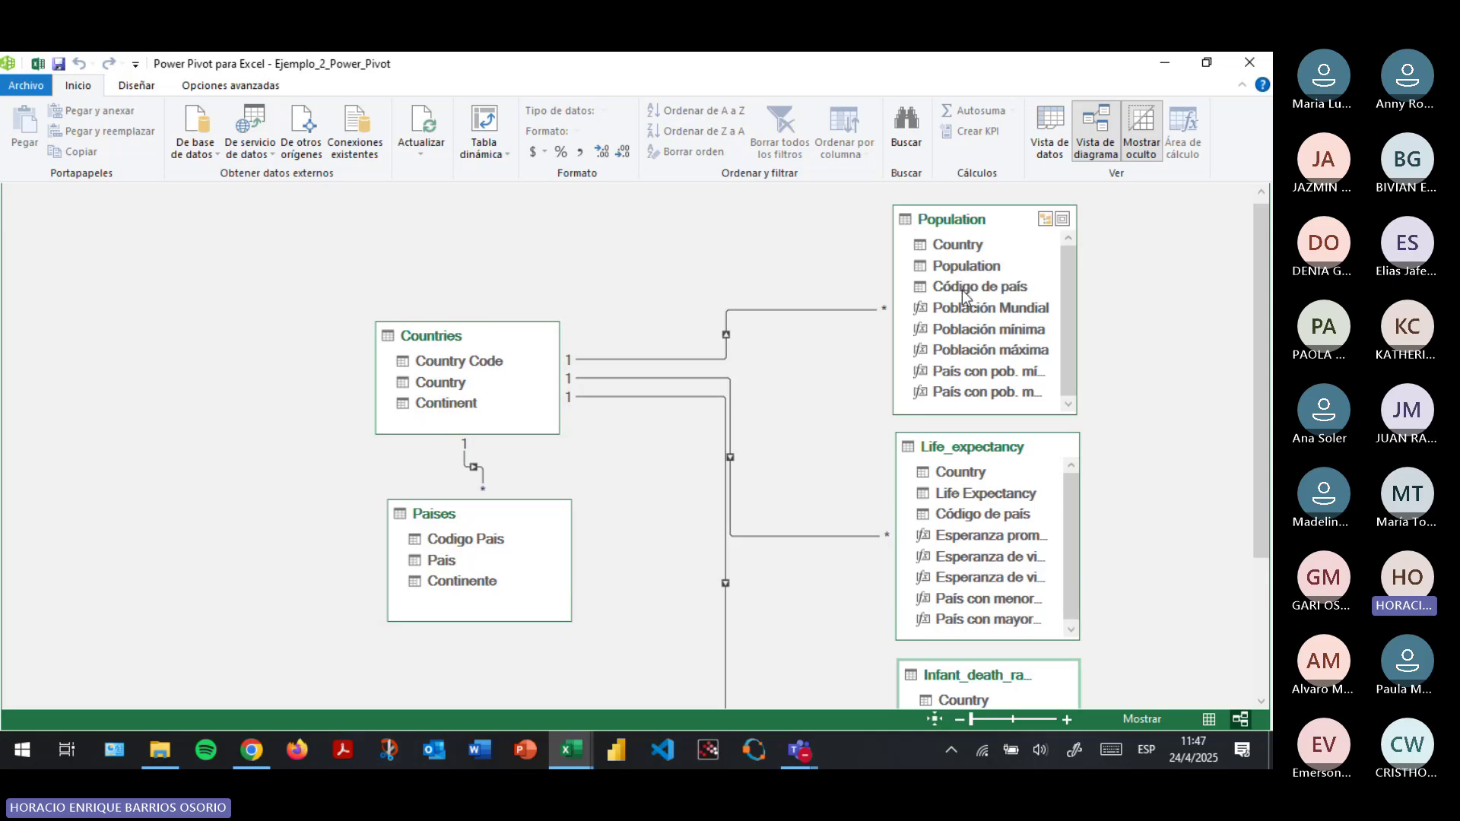
Relate the Código de país field of Population, Life_expectancy and Infant_death_rate to Codigo Pais in the Paises table.
left_click_drag(976, 286, 489, 541)
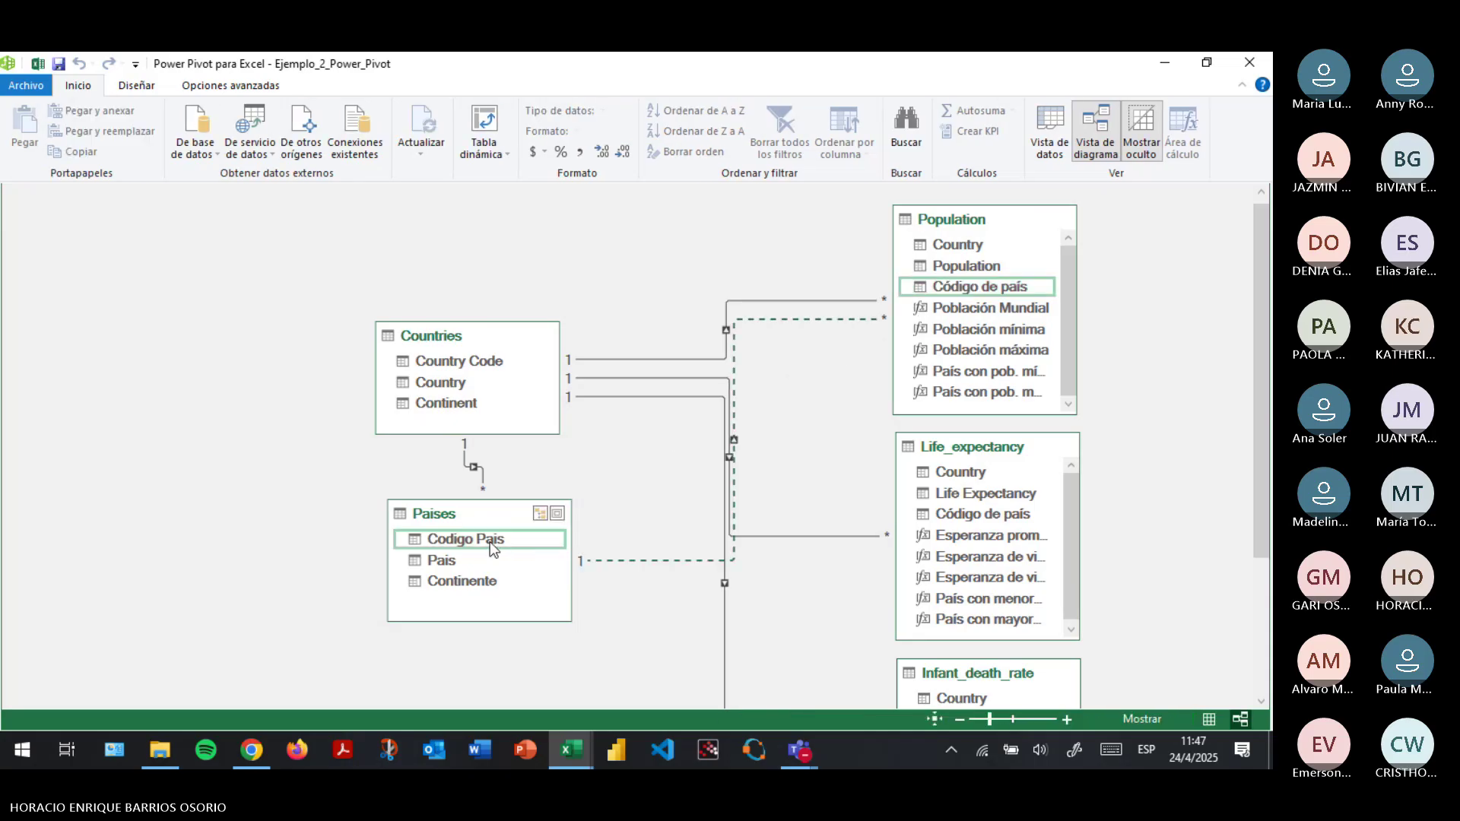
left_click_drag(468, 512, 460, 520)
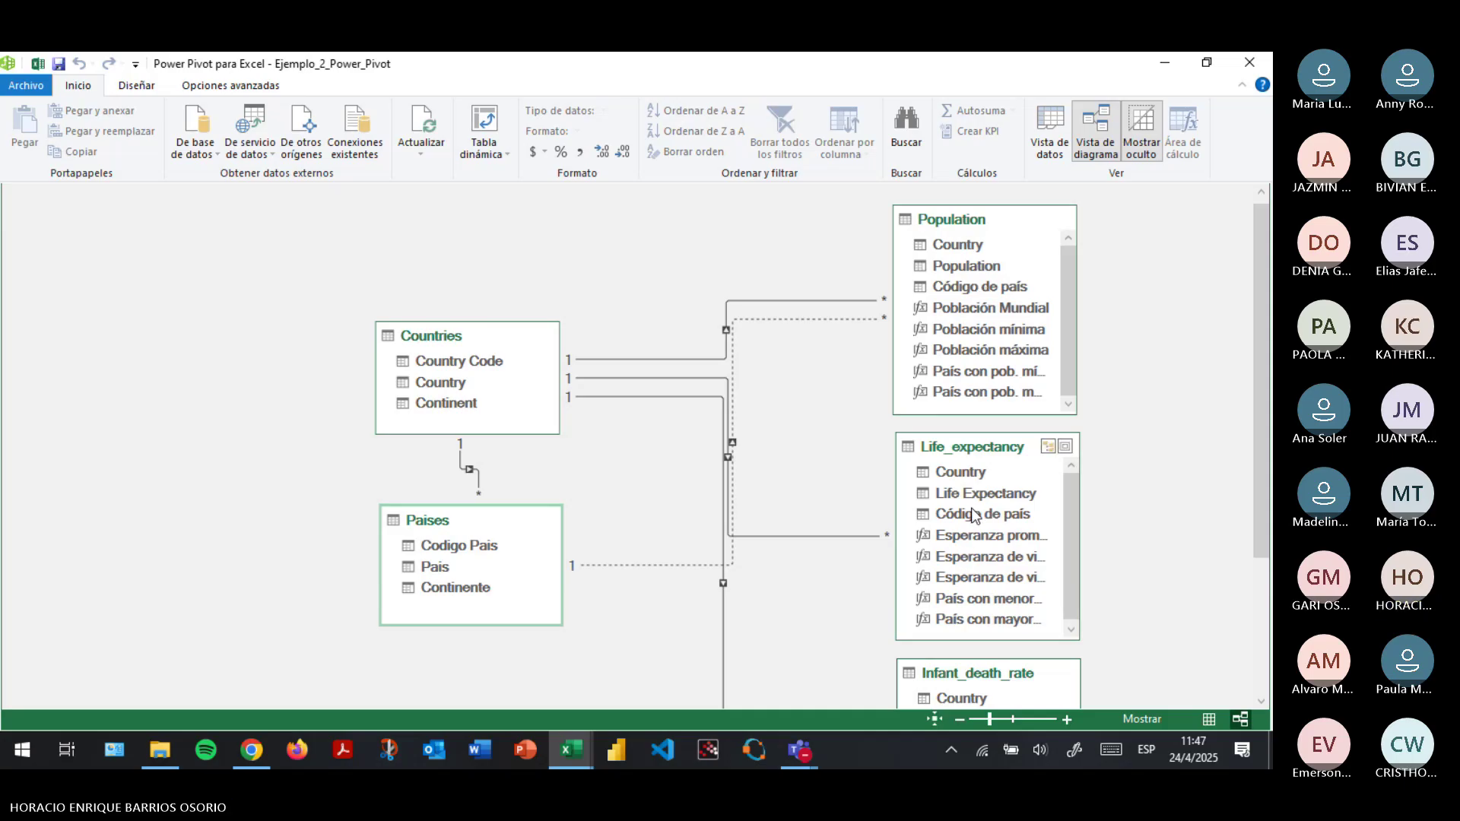
mouse_move(971, 519)
left_mouse_down()
mouse_move(515, 566)
mouse_move(472, 542)
left_mouse_up()
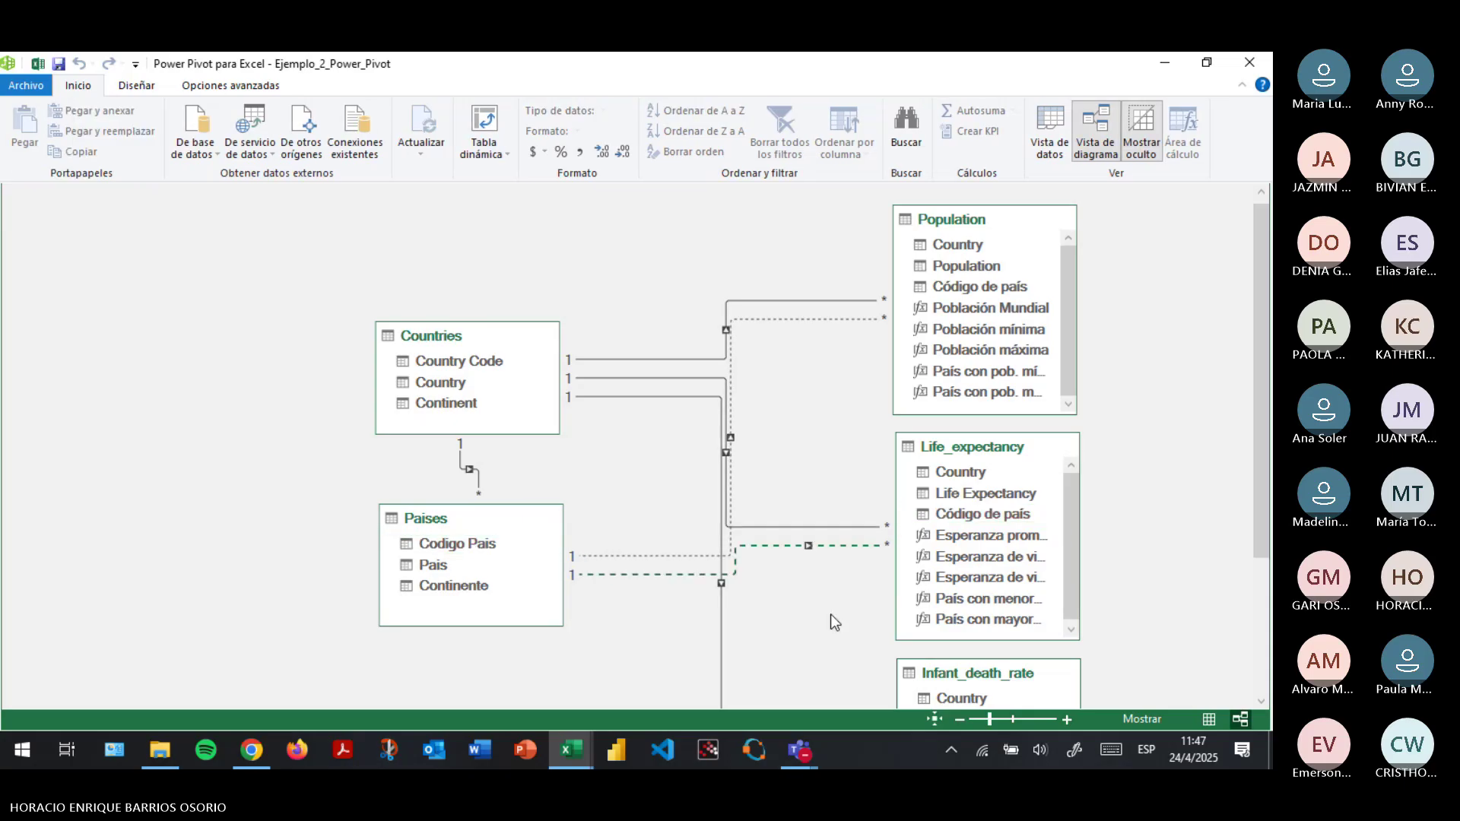
scroll(831, 613, "down", 2)
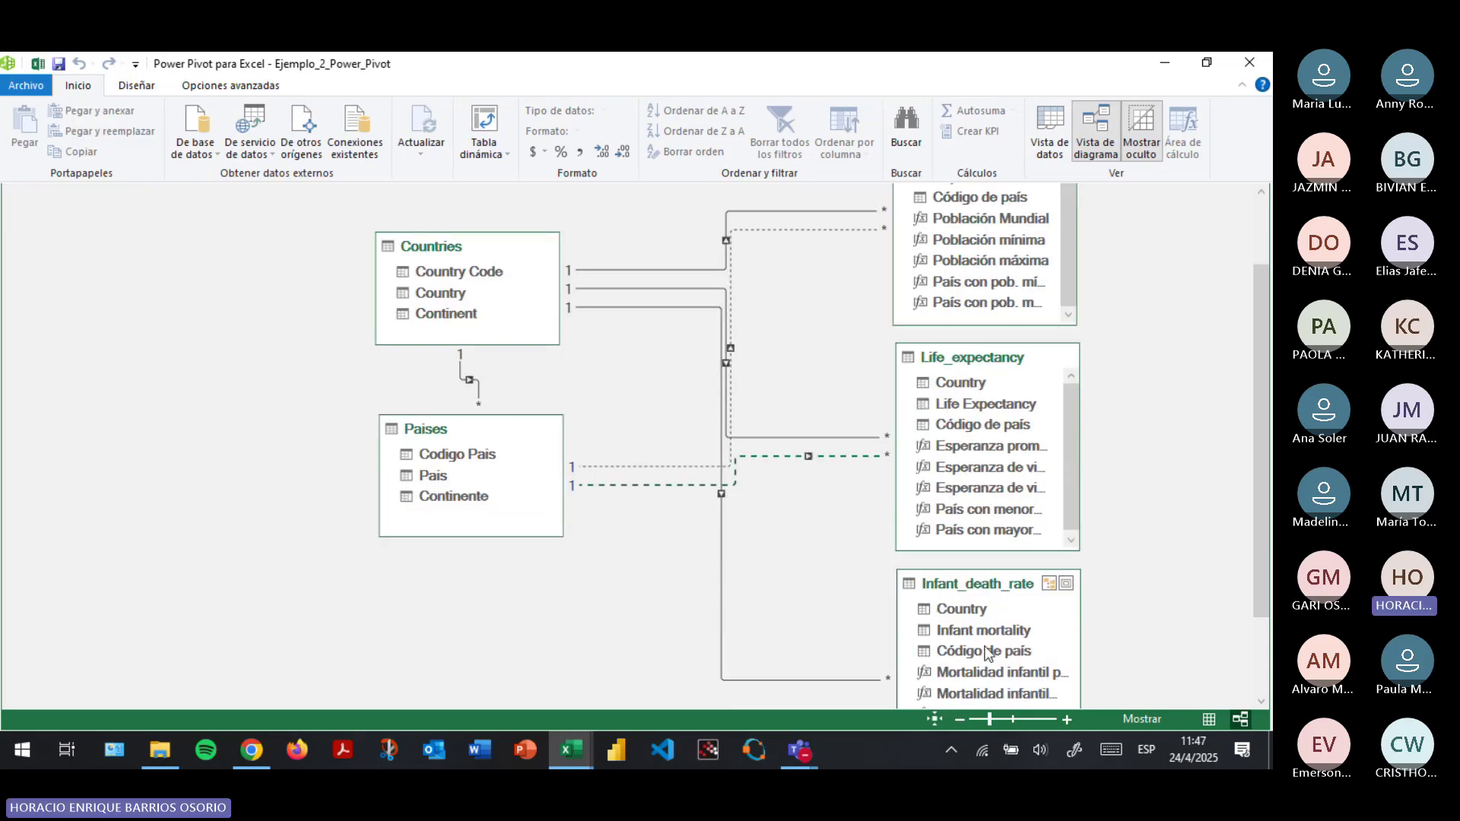
left_click_drag(987, 651, 477, 459)
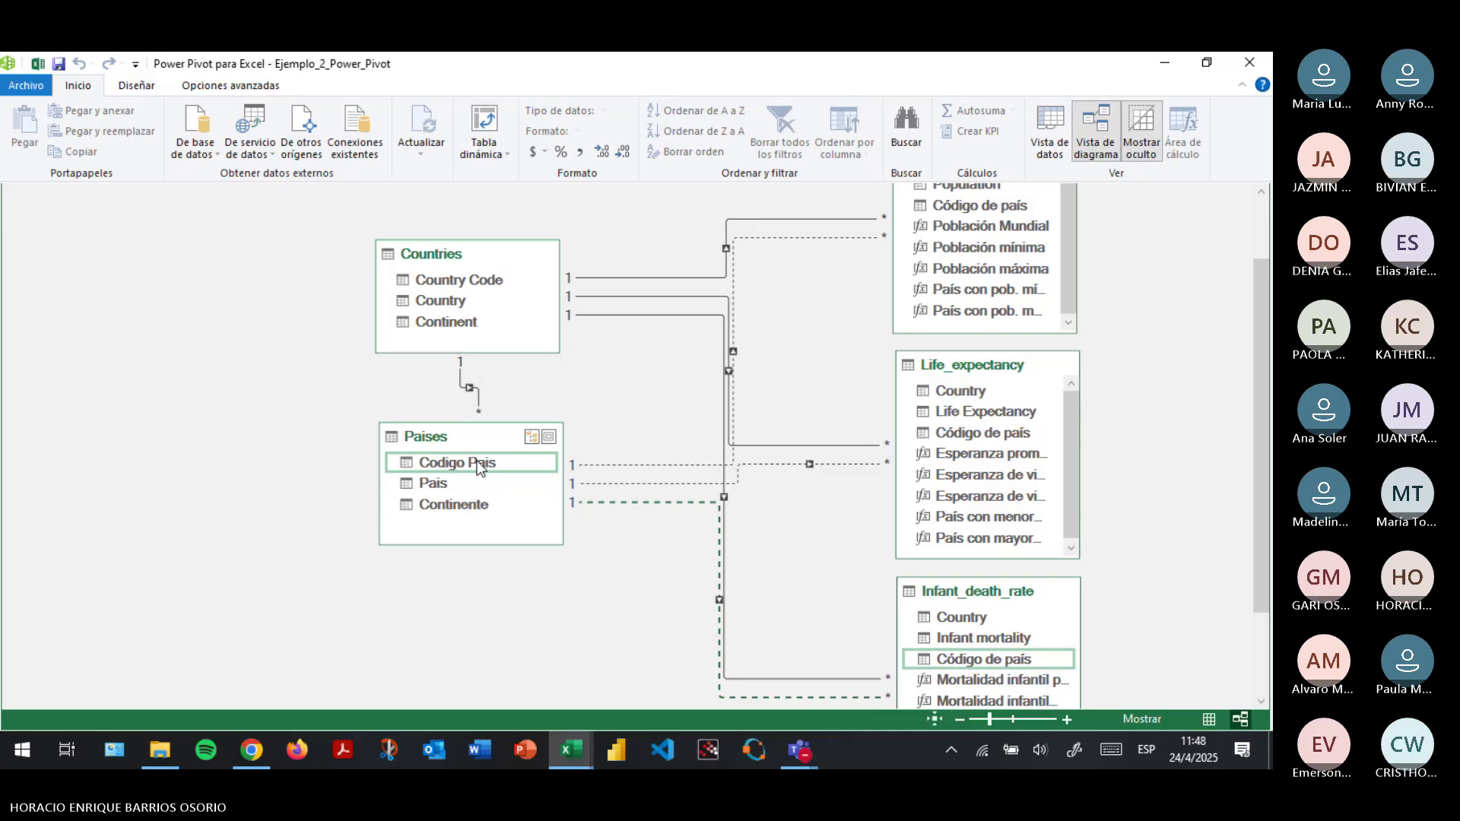
scroll(597, 637, "down", 1)
scroll(595, 628, "down", 1)
scroll(594, 628, "up", 3)
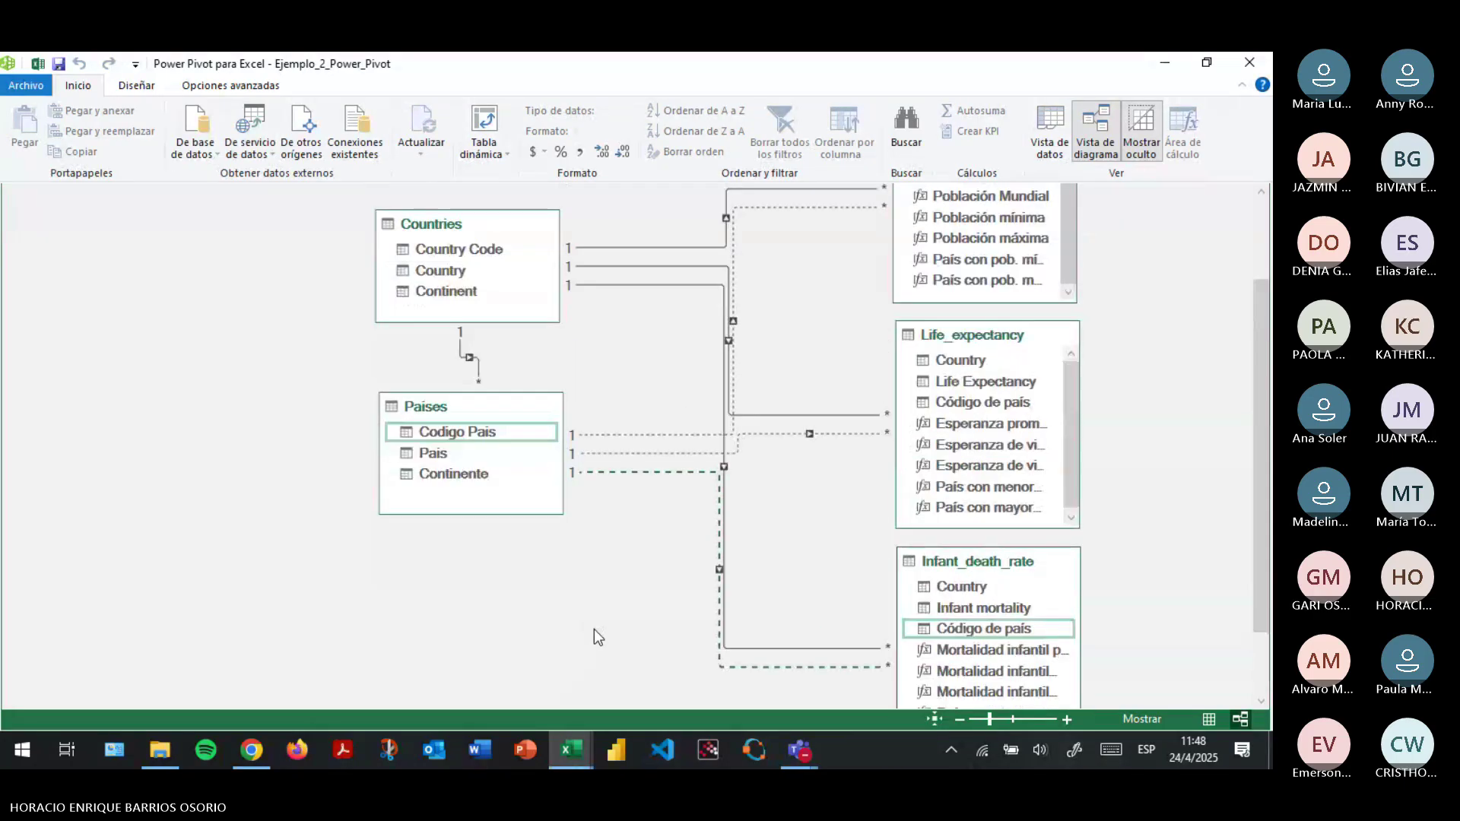
Return the data model to data view, switch to the Análisis sheet in Excel and widen column F to fit its headings.
left_click(1060, 136)
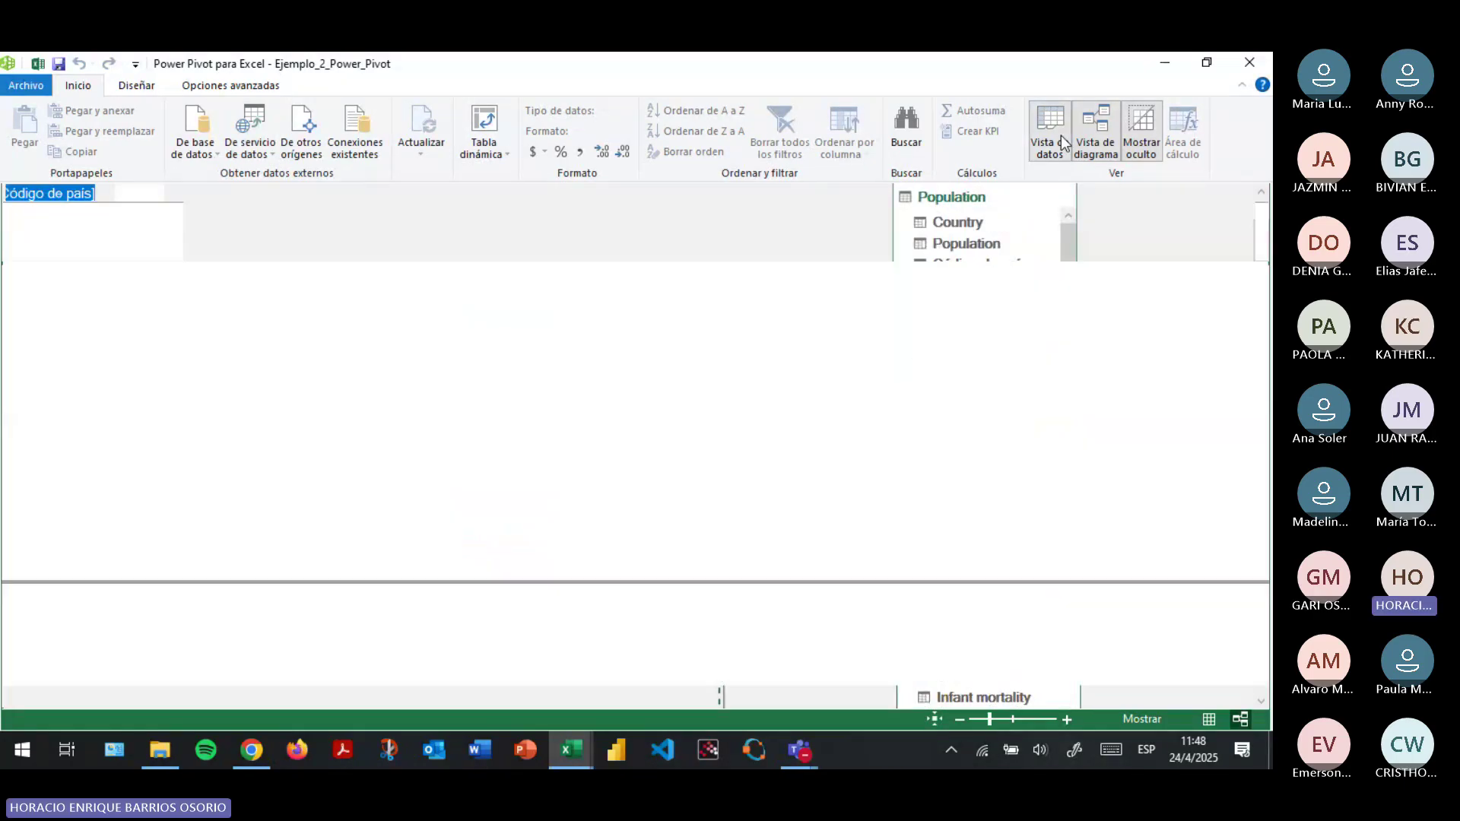
key("alt+Tab")
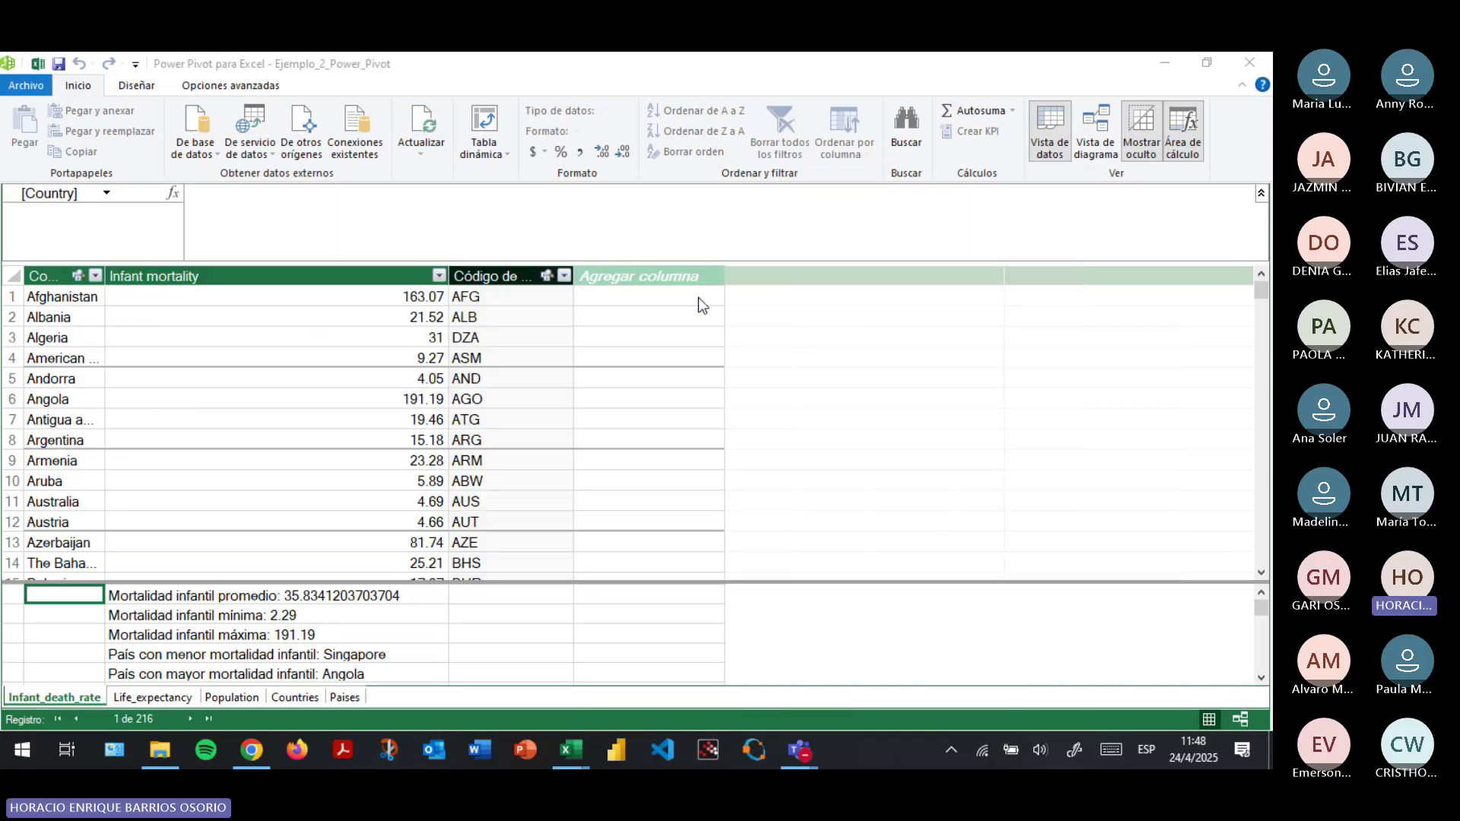
left_click(379, 694)
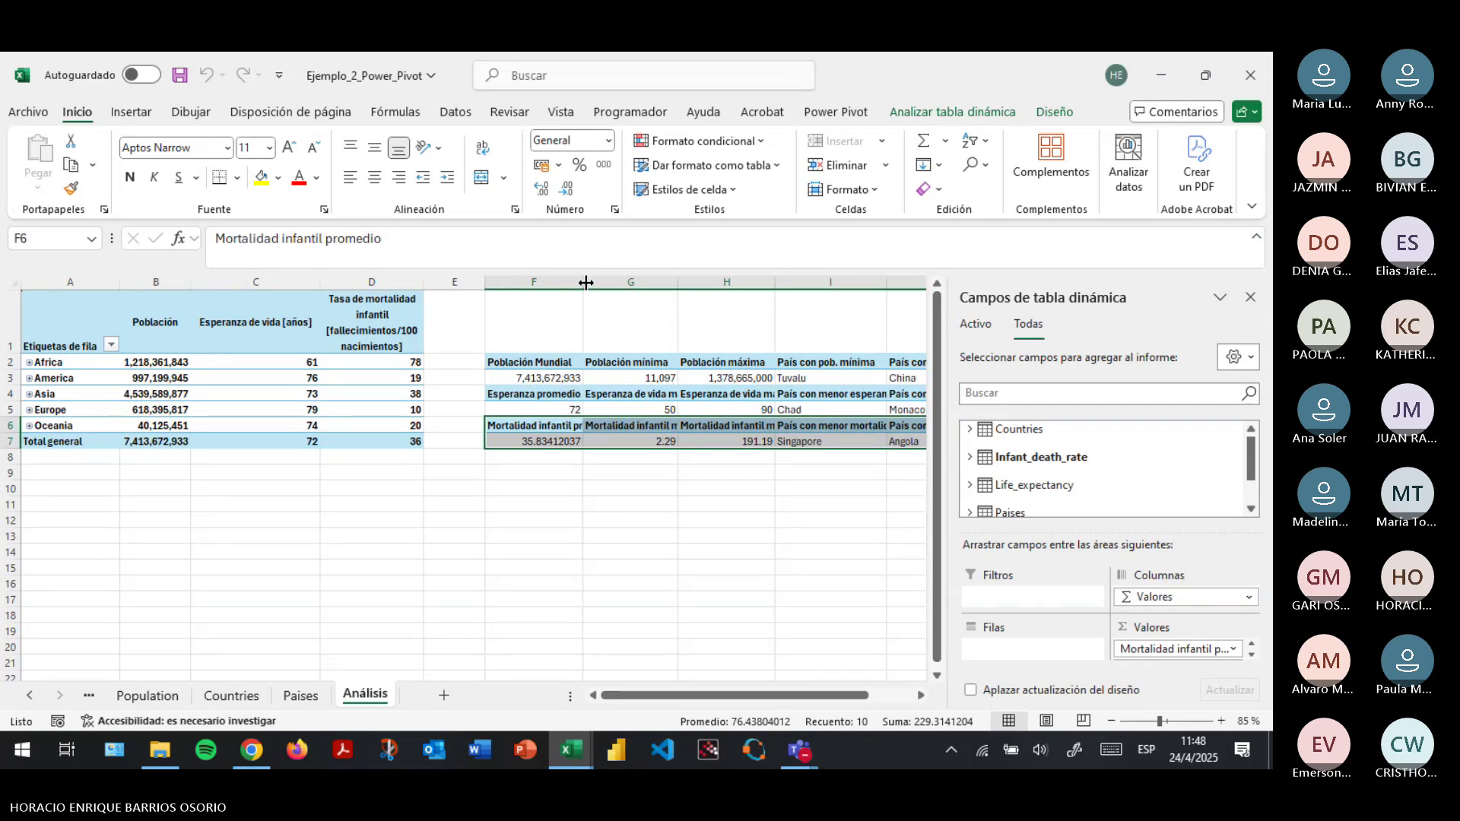
left_click_drag(585, 282, 627, 282)
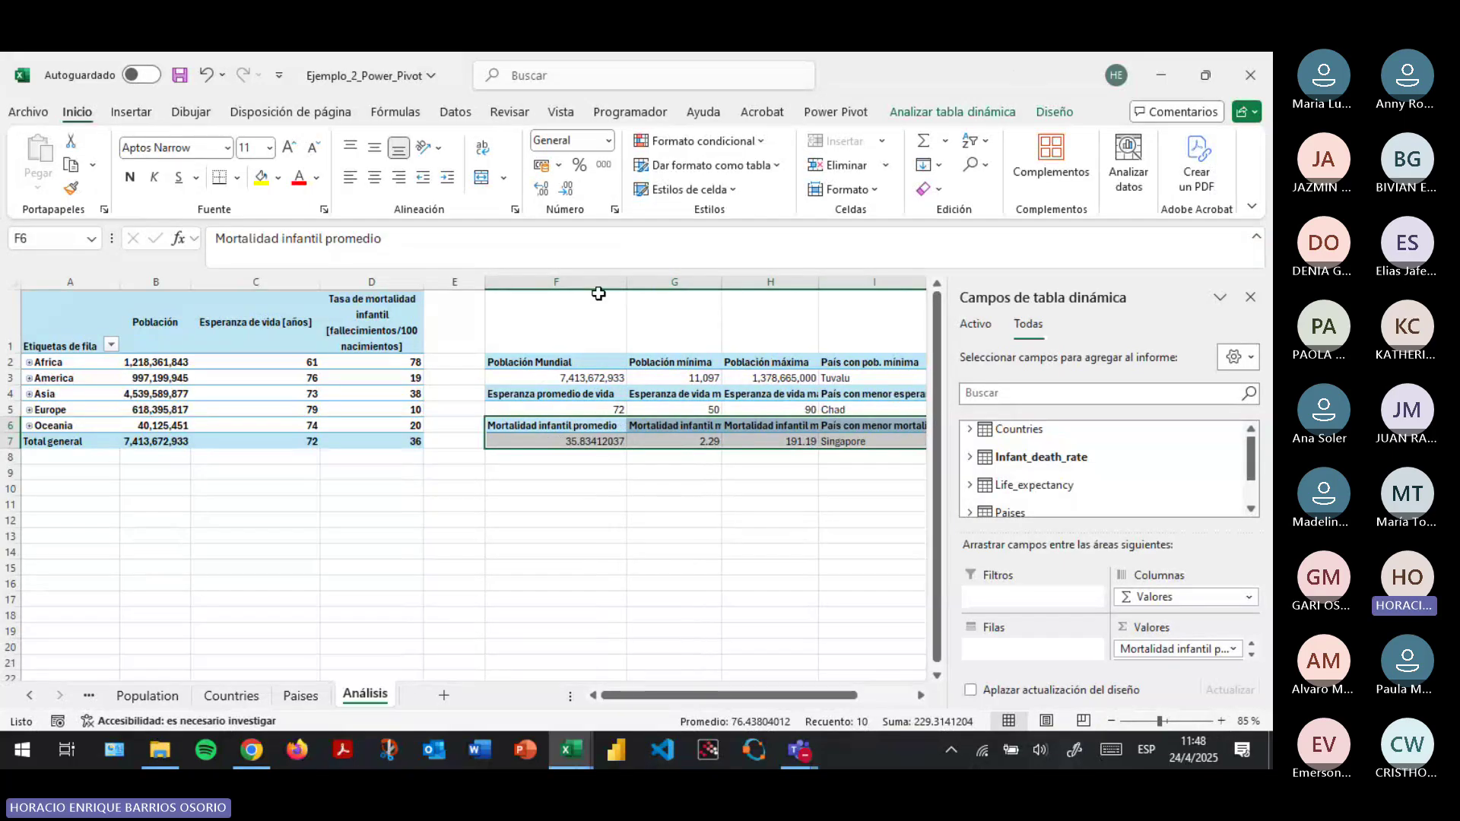
Remove the Continente and País row fields from the continent pivot table on the Análisis sheet.
left_click(89, 304)
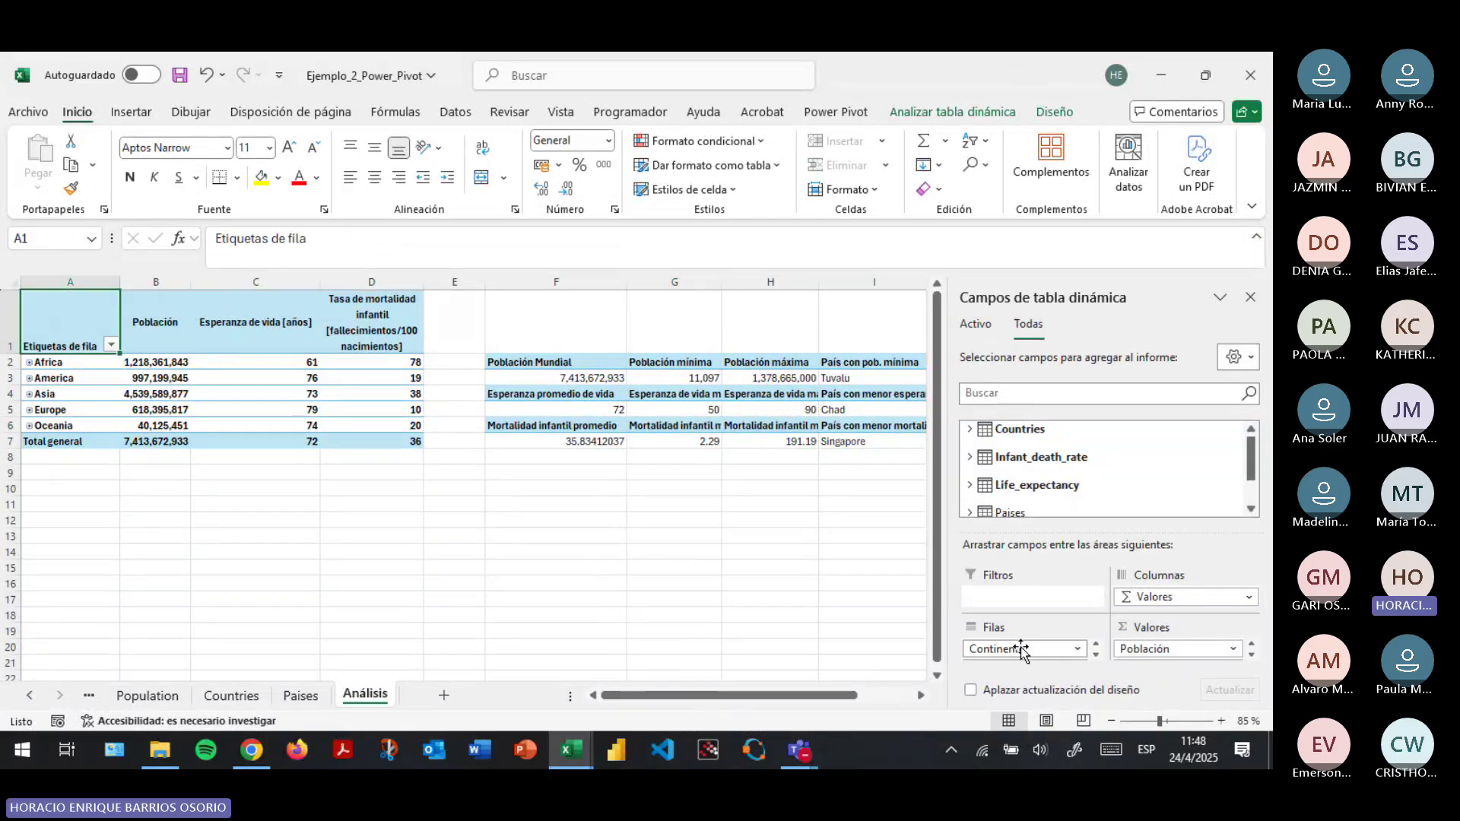
left_click_drag(1022, 650, 1056, 484)
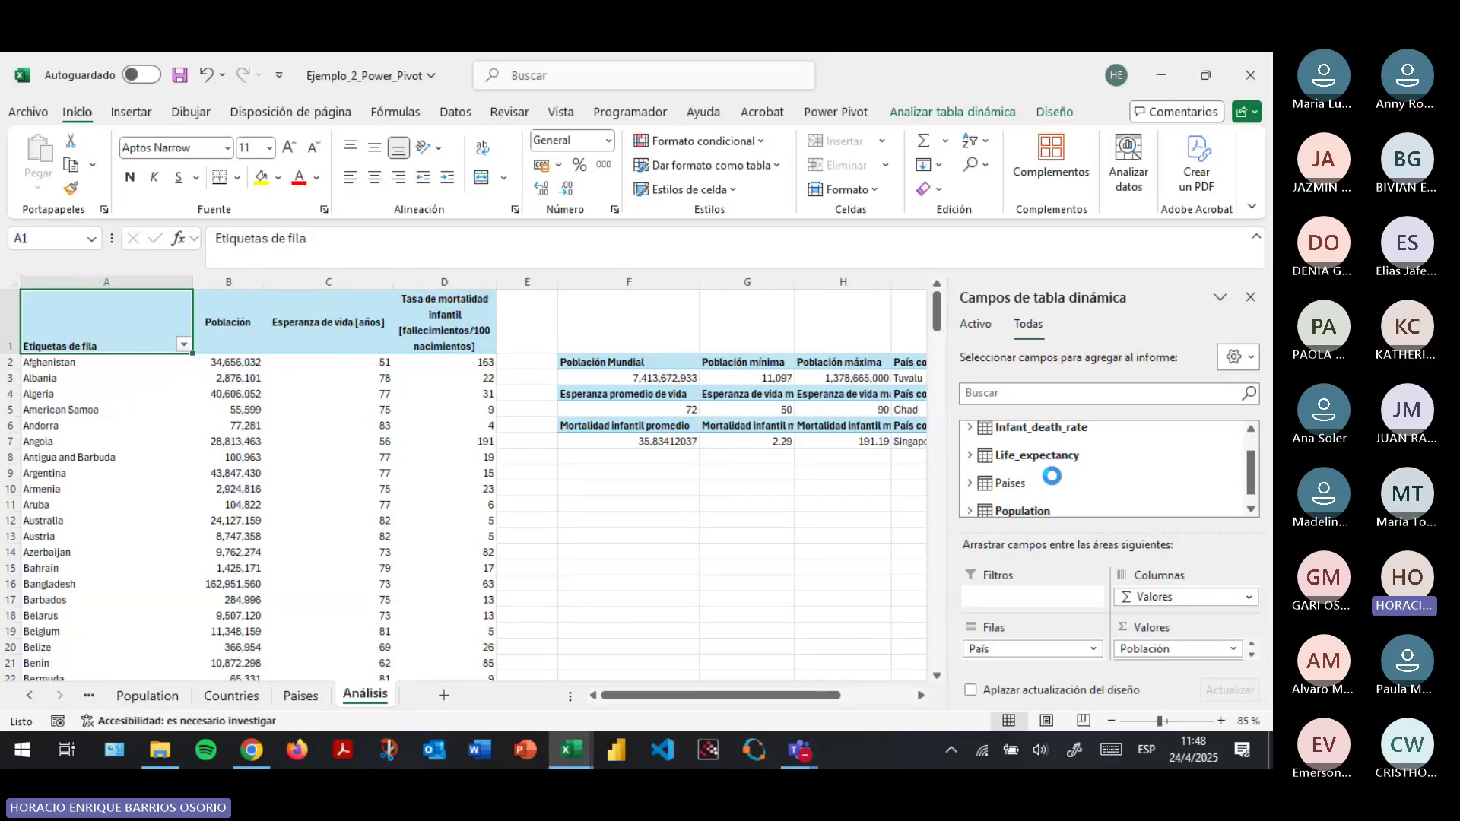
scroll(1057, 484, "up", 1)
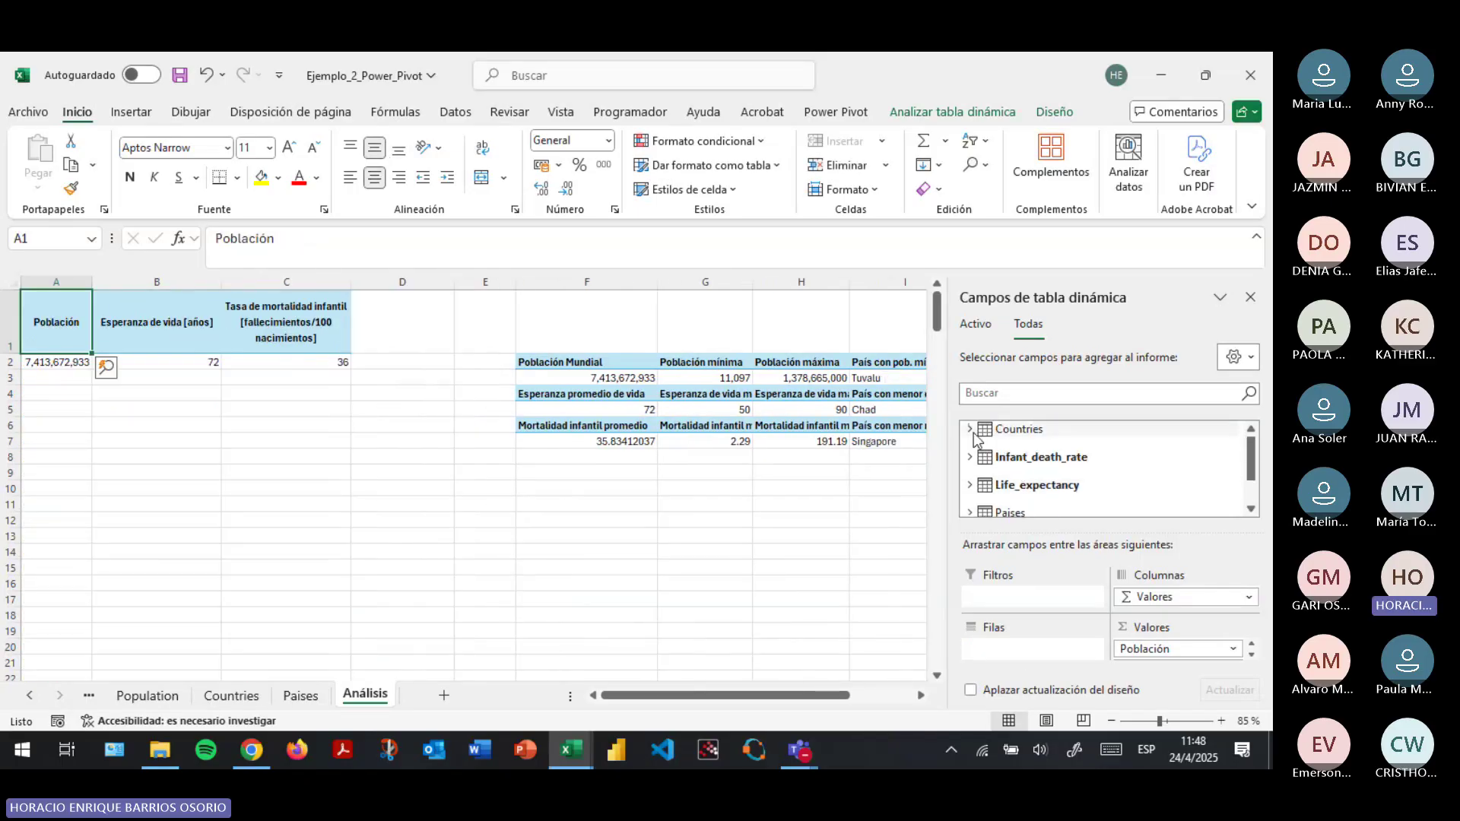
Add Continente and Pais from the Paises table as pivot row fields and dismiss the relationship notice.
scroll(973, 439, "down", 2)
left_click(970, 467)
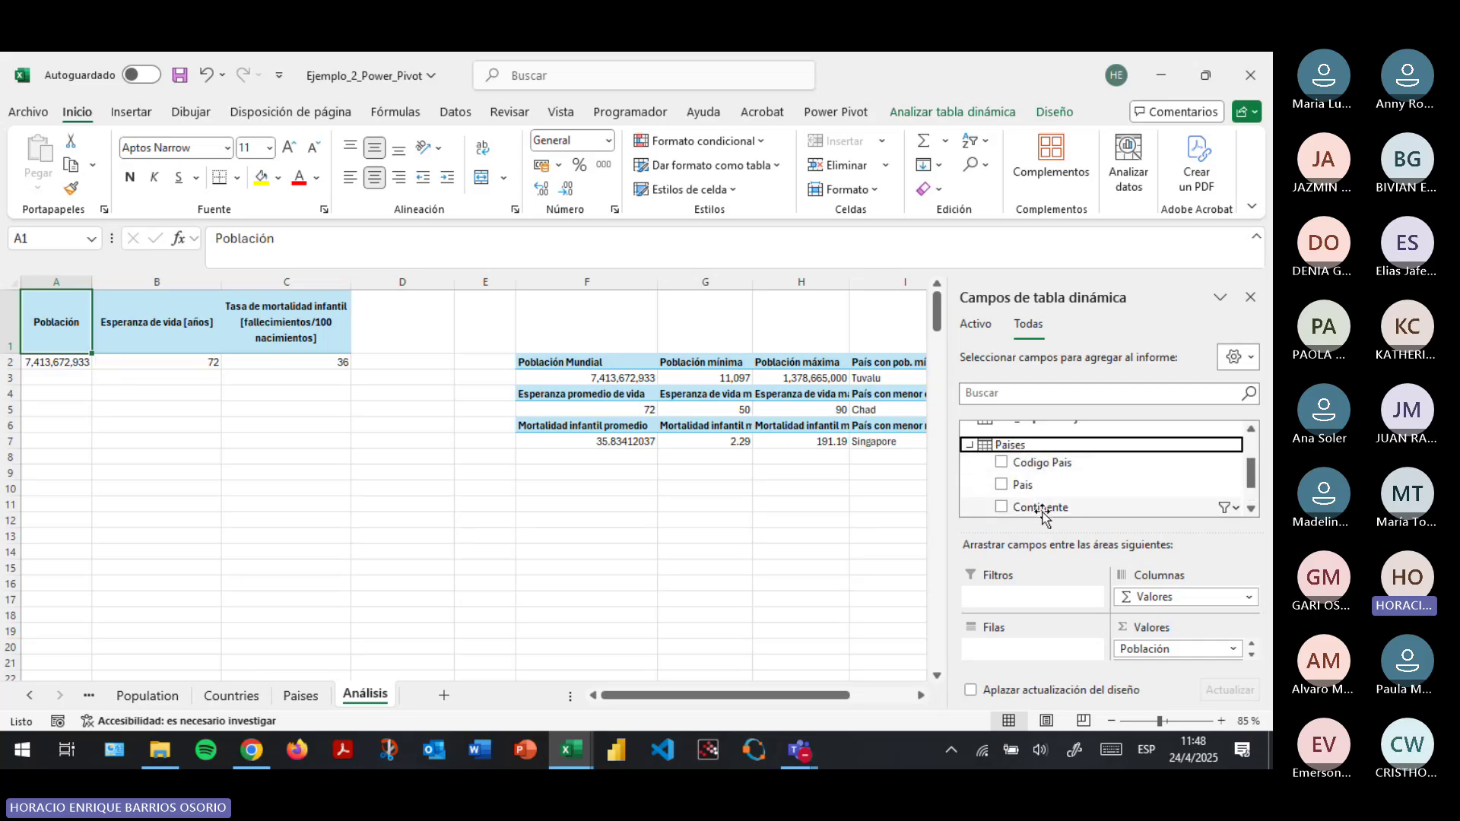
left_click_drag(1038, 507, 1026, 646)
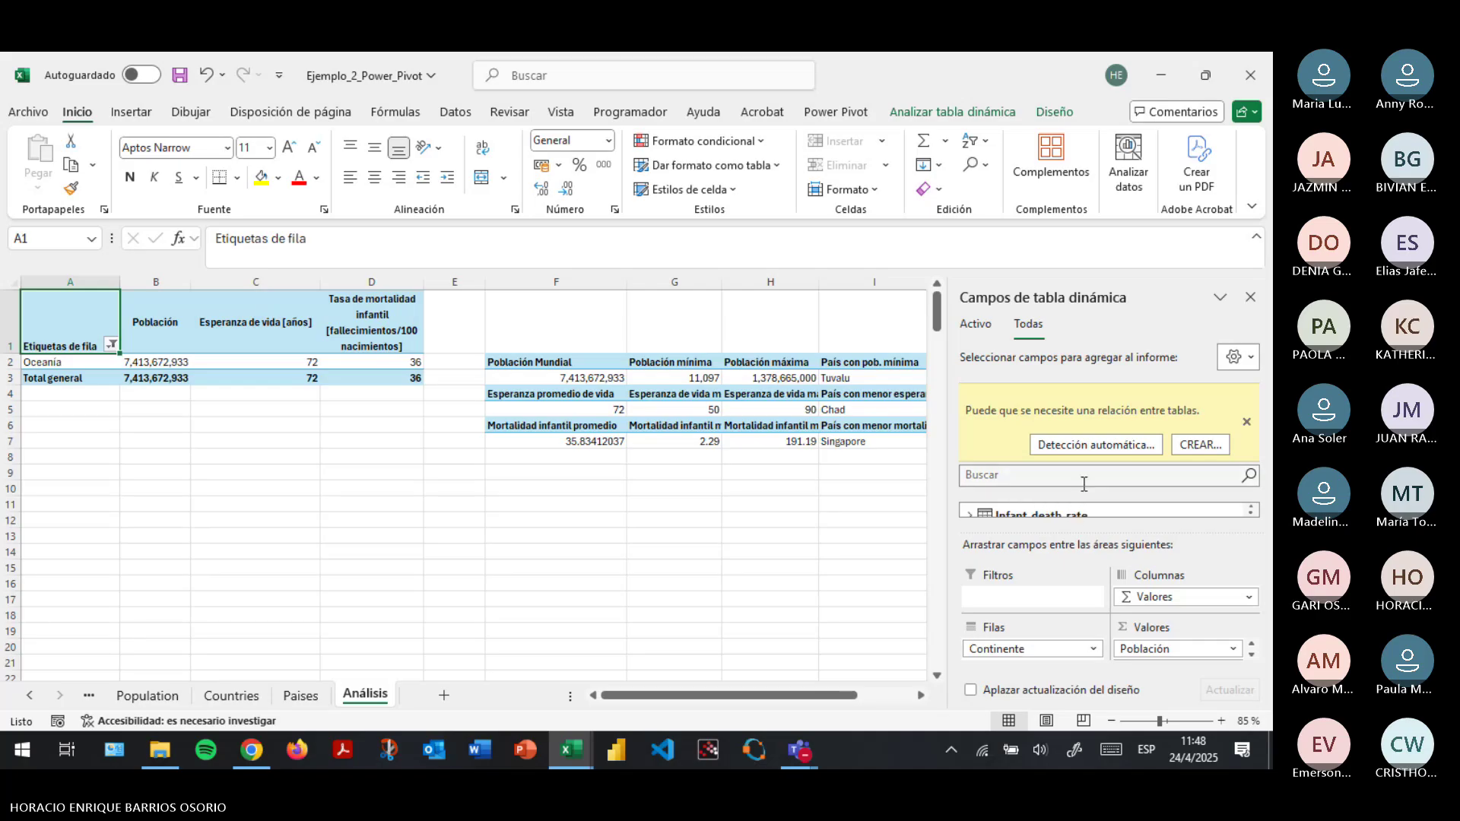
left_click(1242, 422)
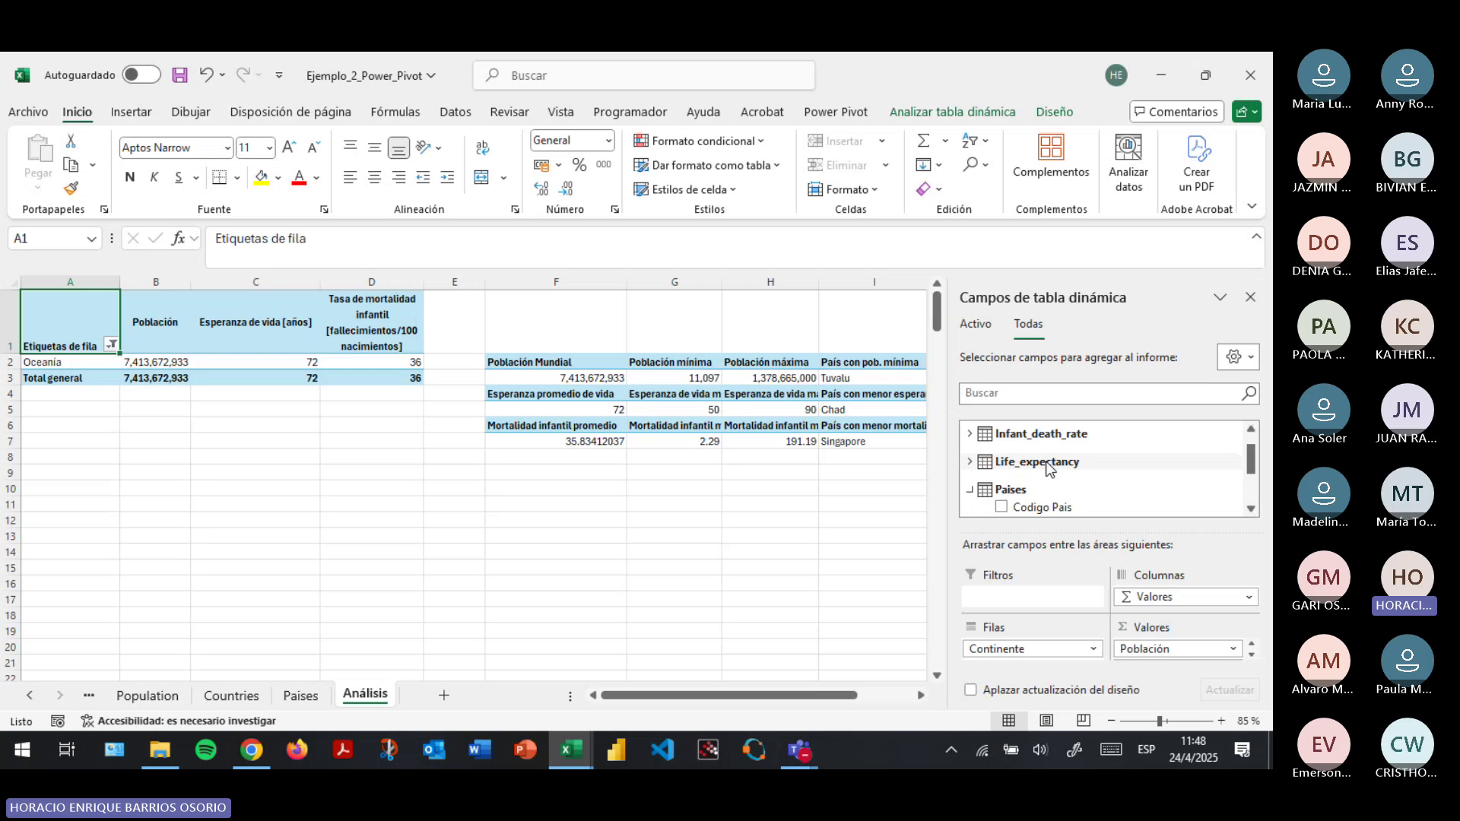
scroll(1049, 468, "down", 2)
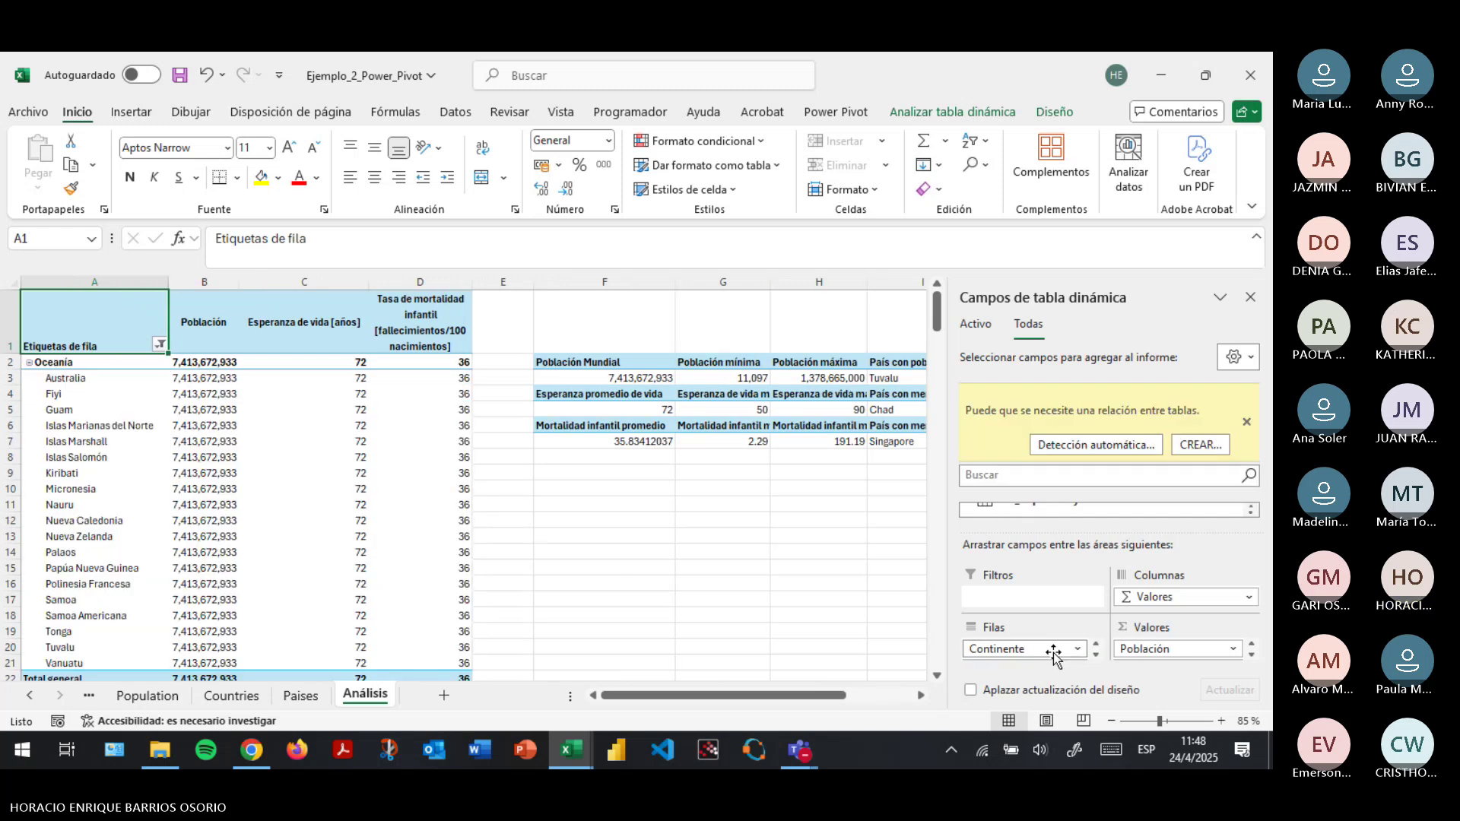
scroll(283, 579, "down", 1)
scroll(282, 579, "up", 1)
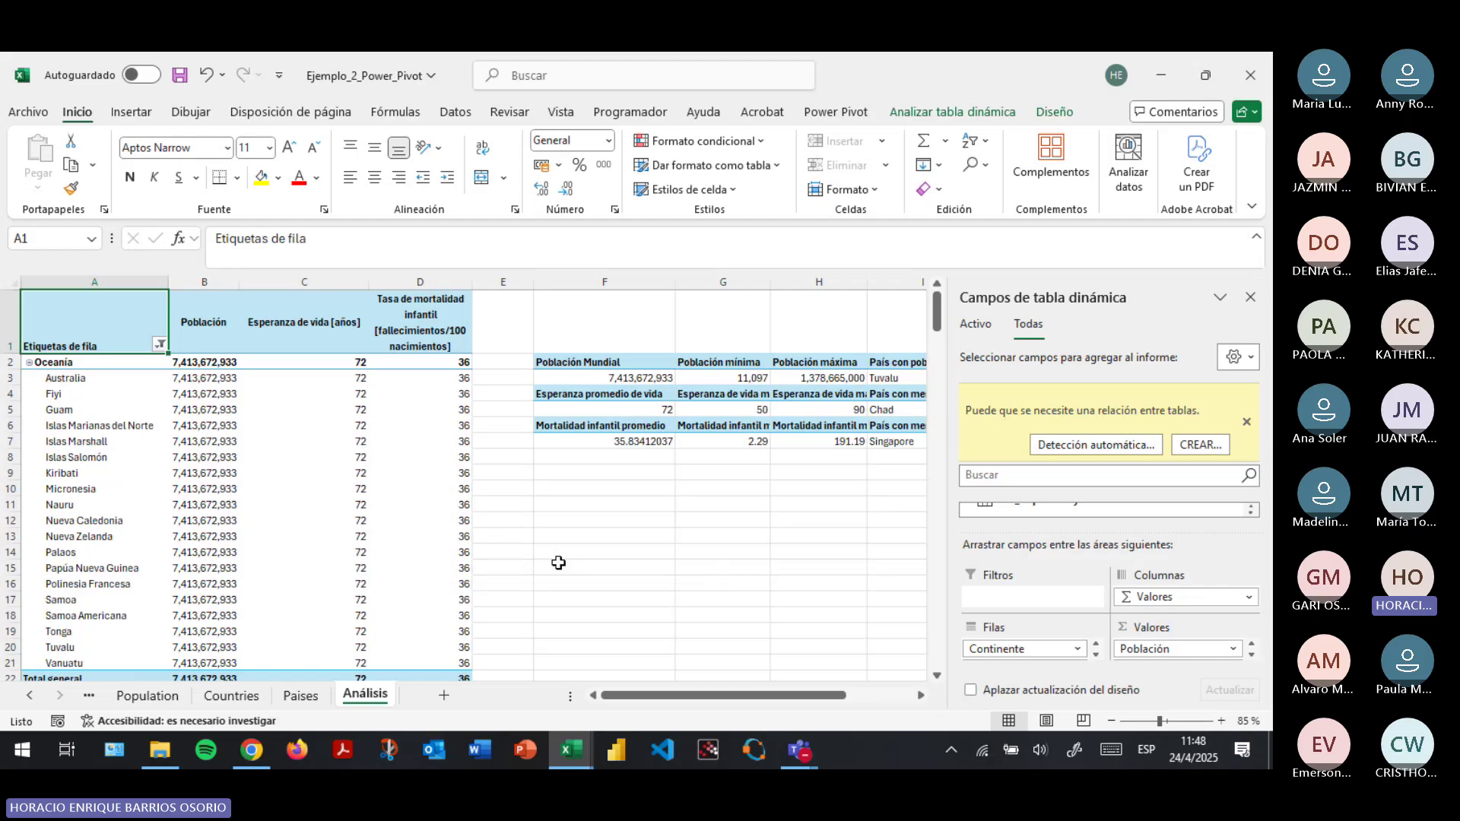
In the Power Pivot diagram, examine the data type and format of Codigo Pais in Paises and Código de país in the indicator tables.
key("alt+Tab")
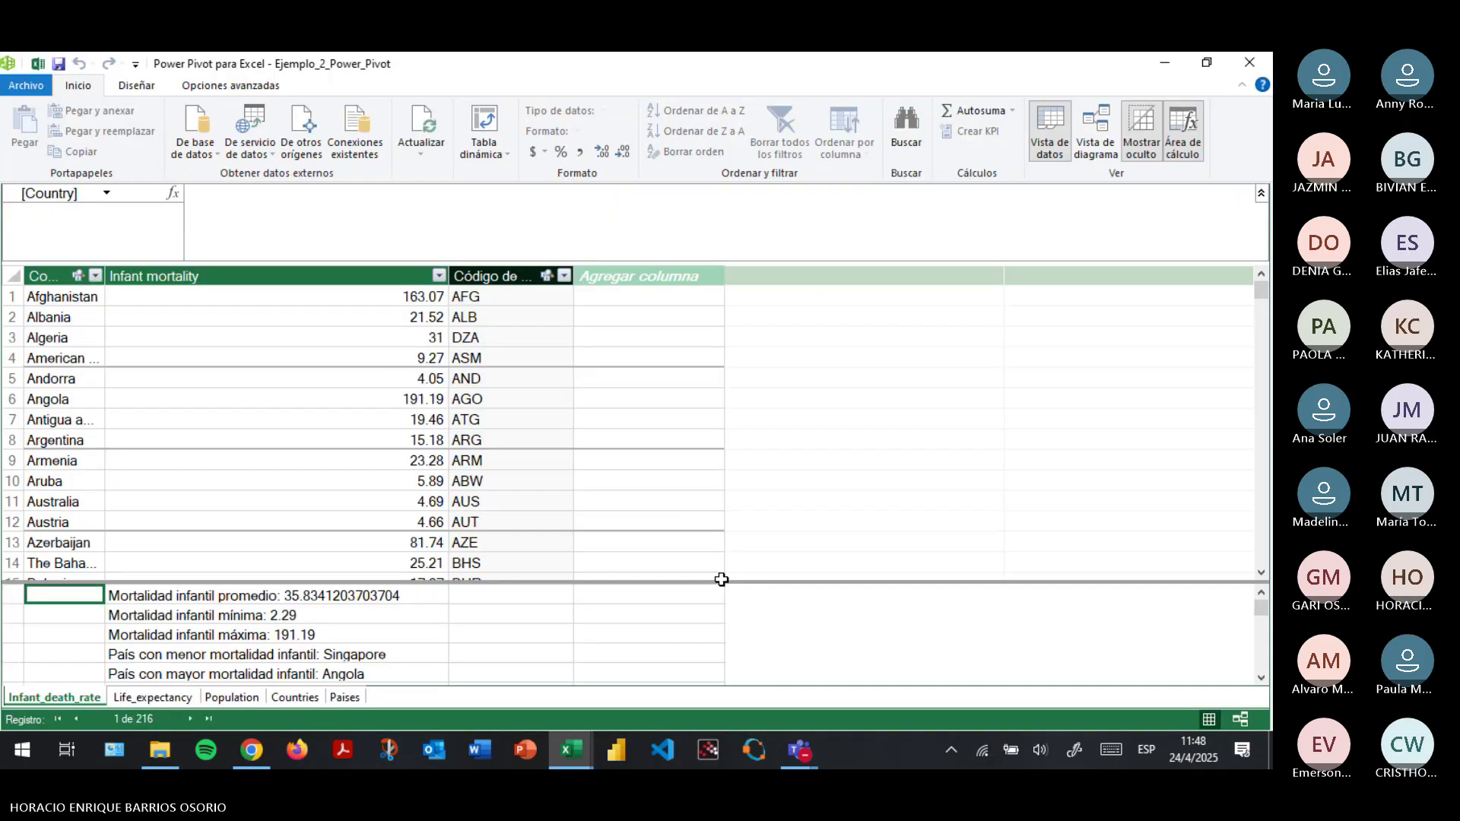
left_click(1084, 140)
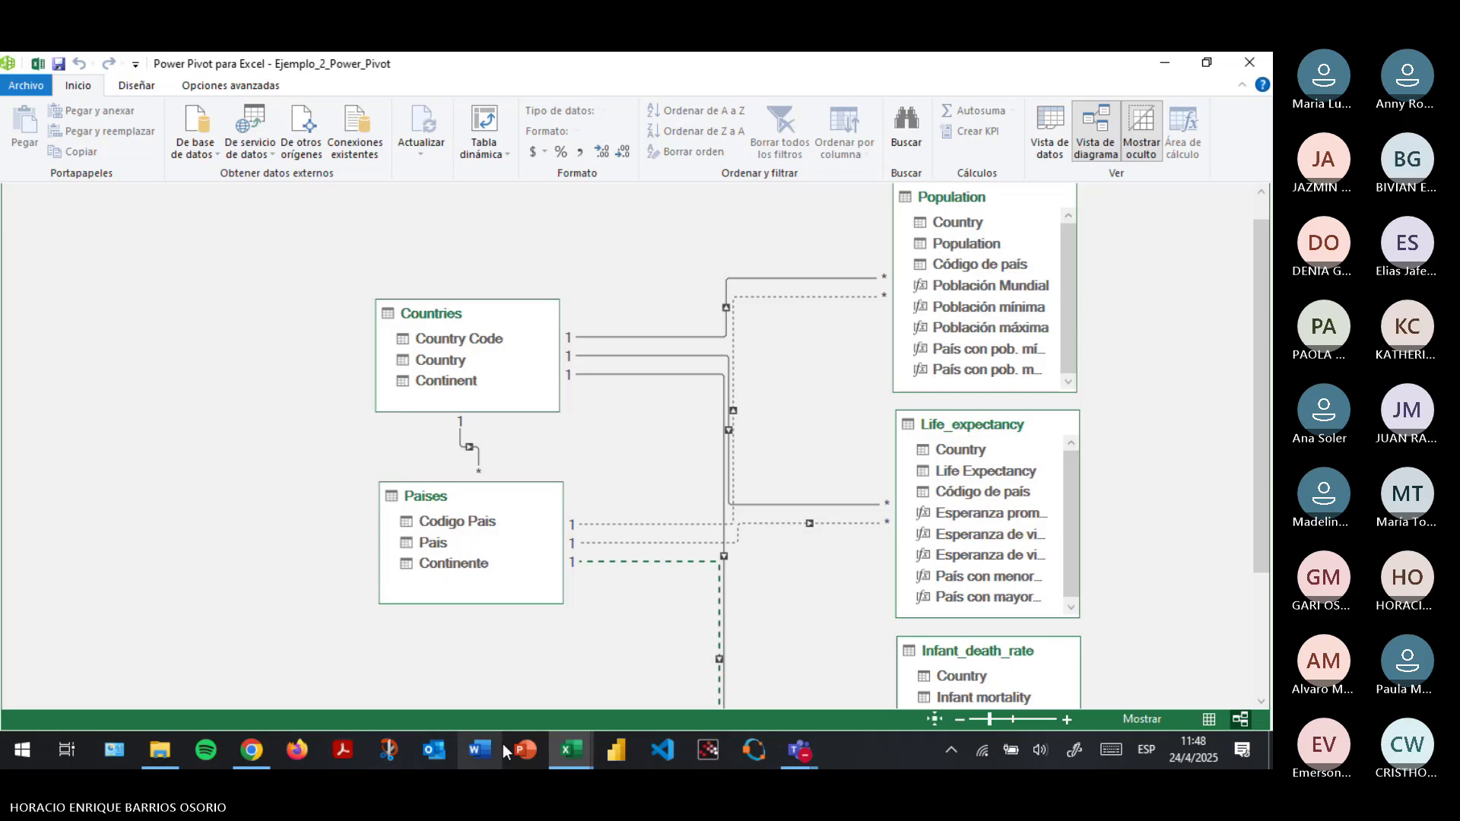
scroll(616, 578, "down", 3)
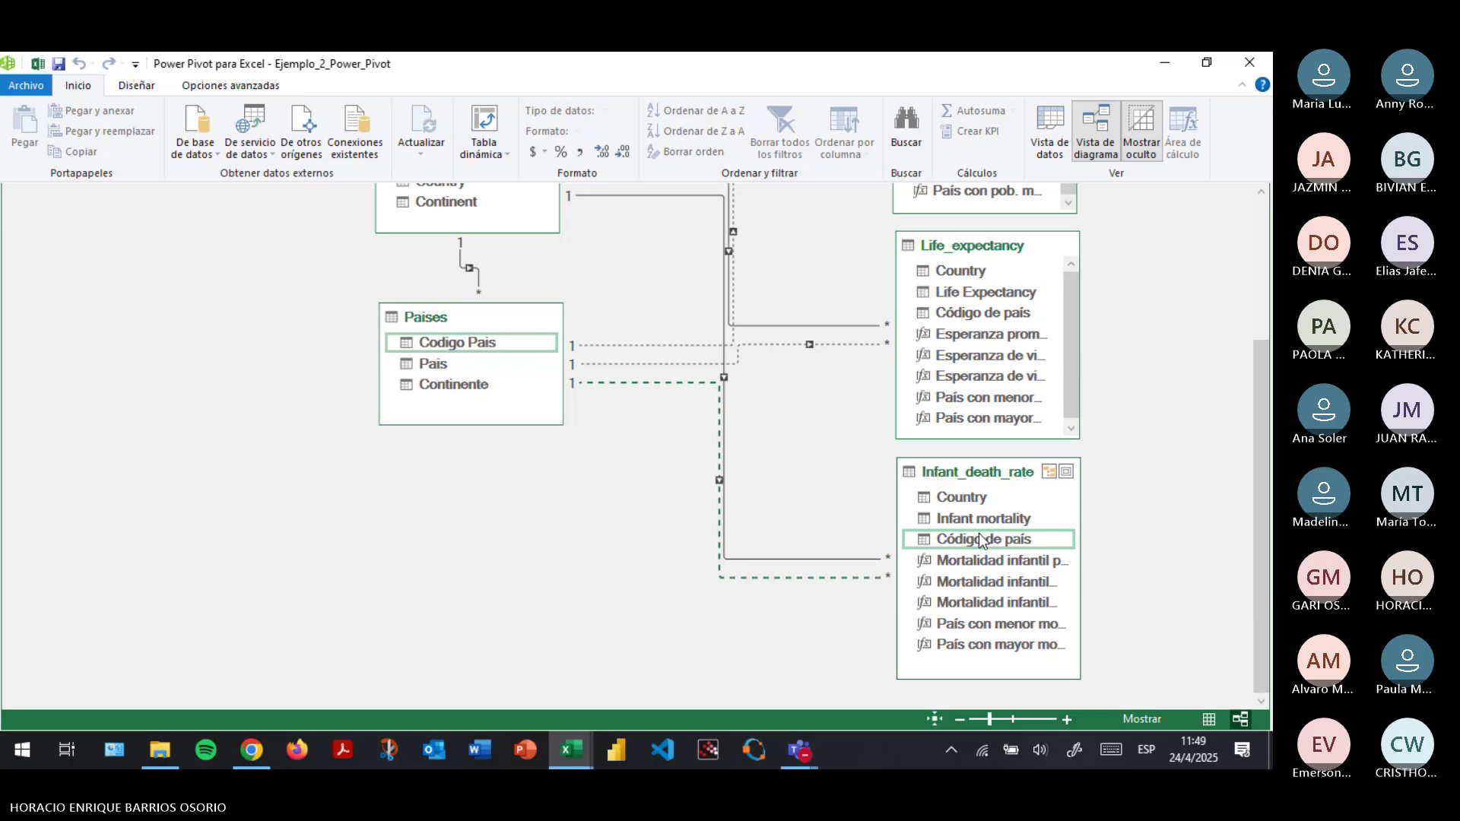
left_click(982, 312)
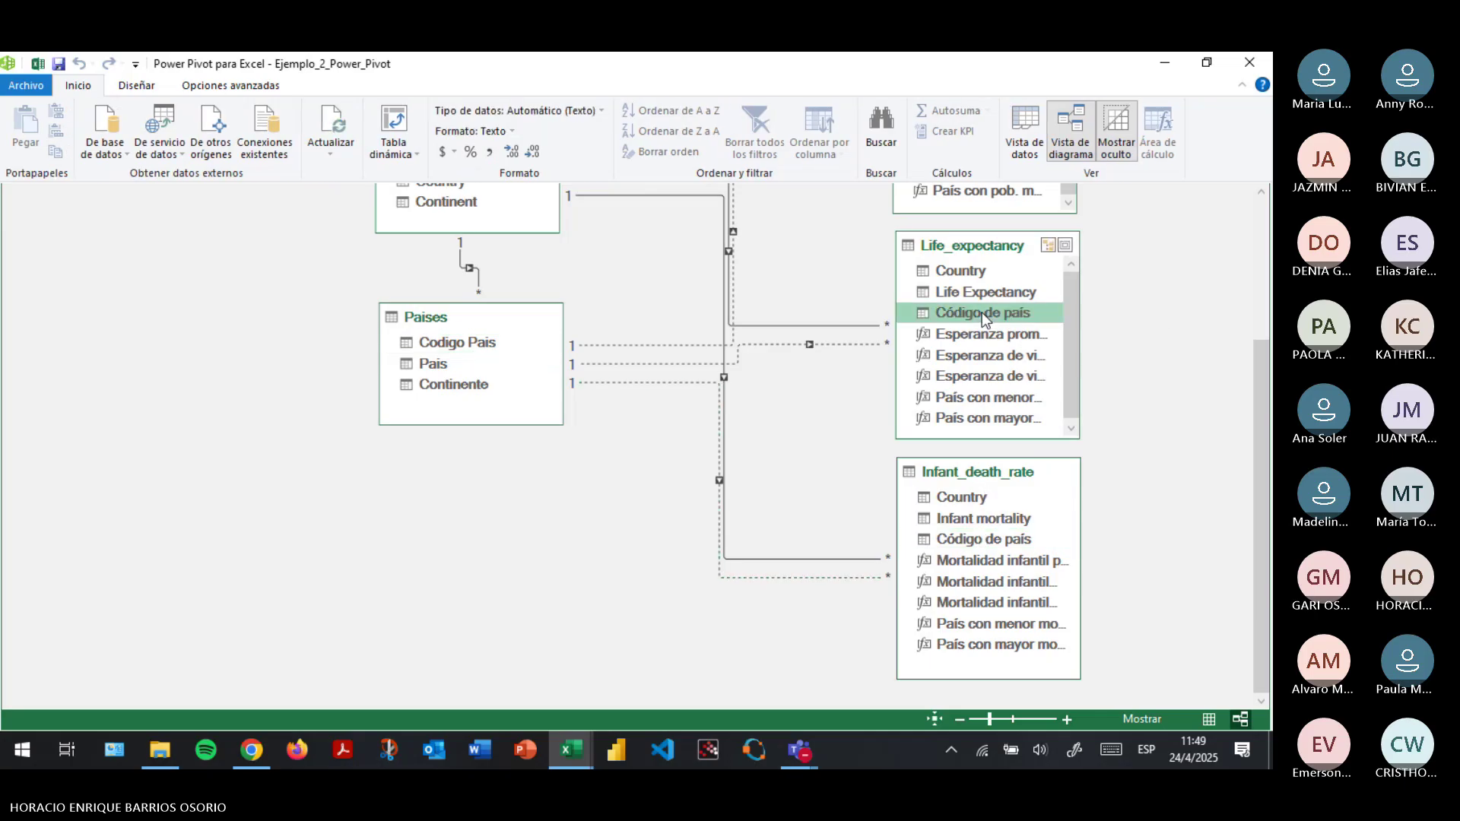
left_click(441, 341)
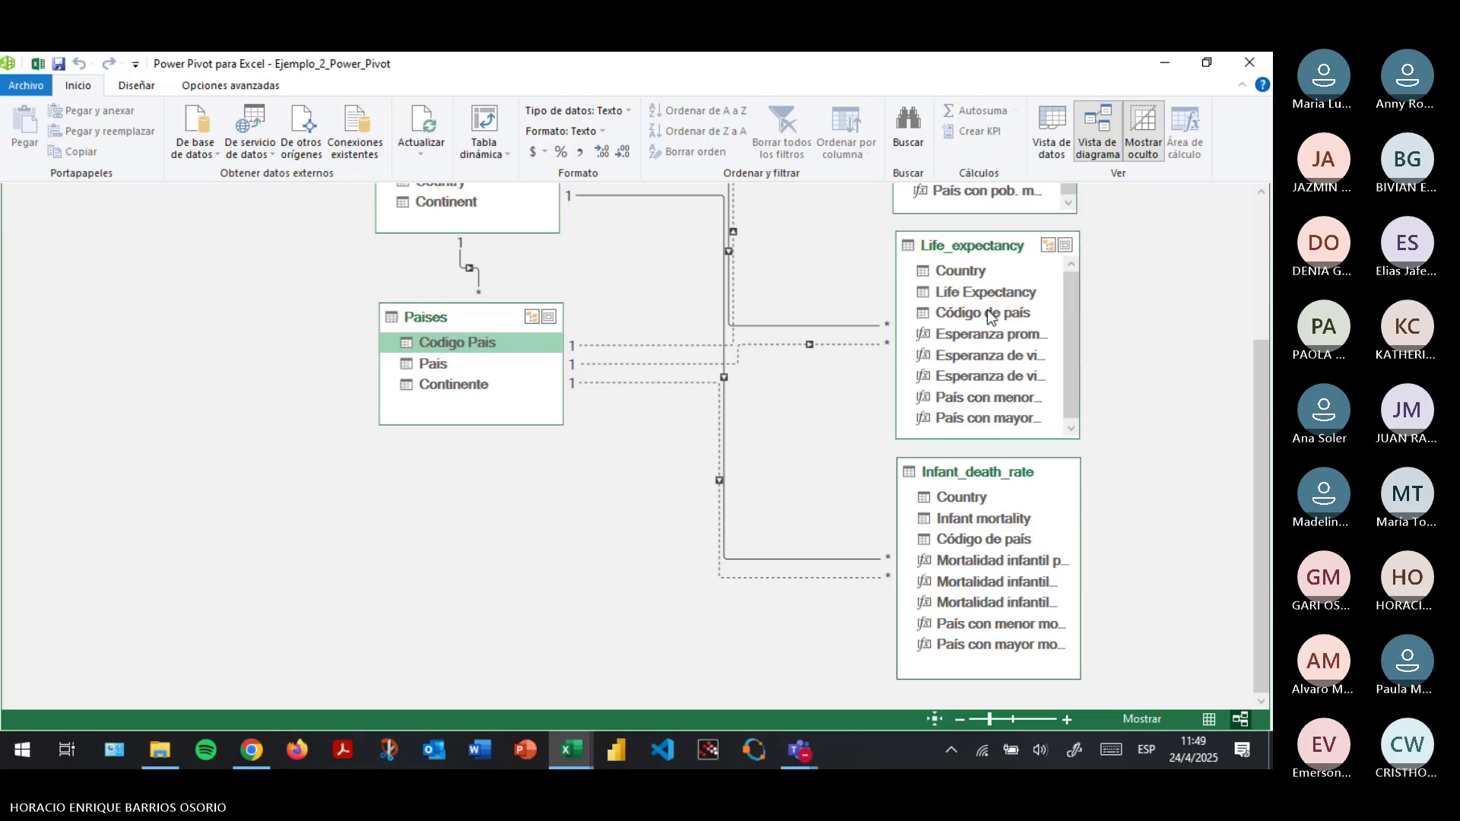
left_click(985, 540)
scroll(992, 525, "up", 2)
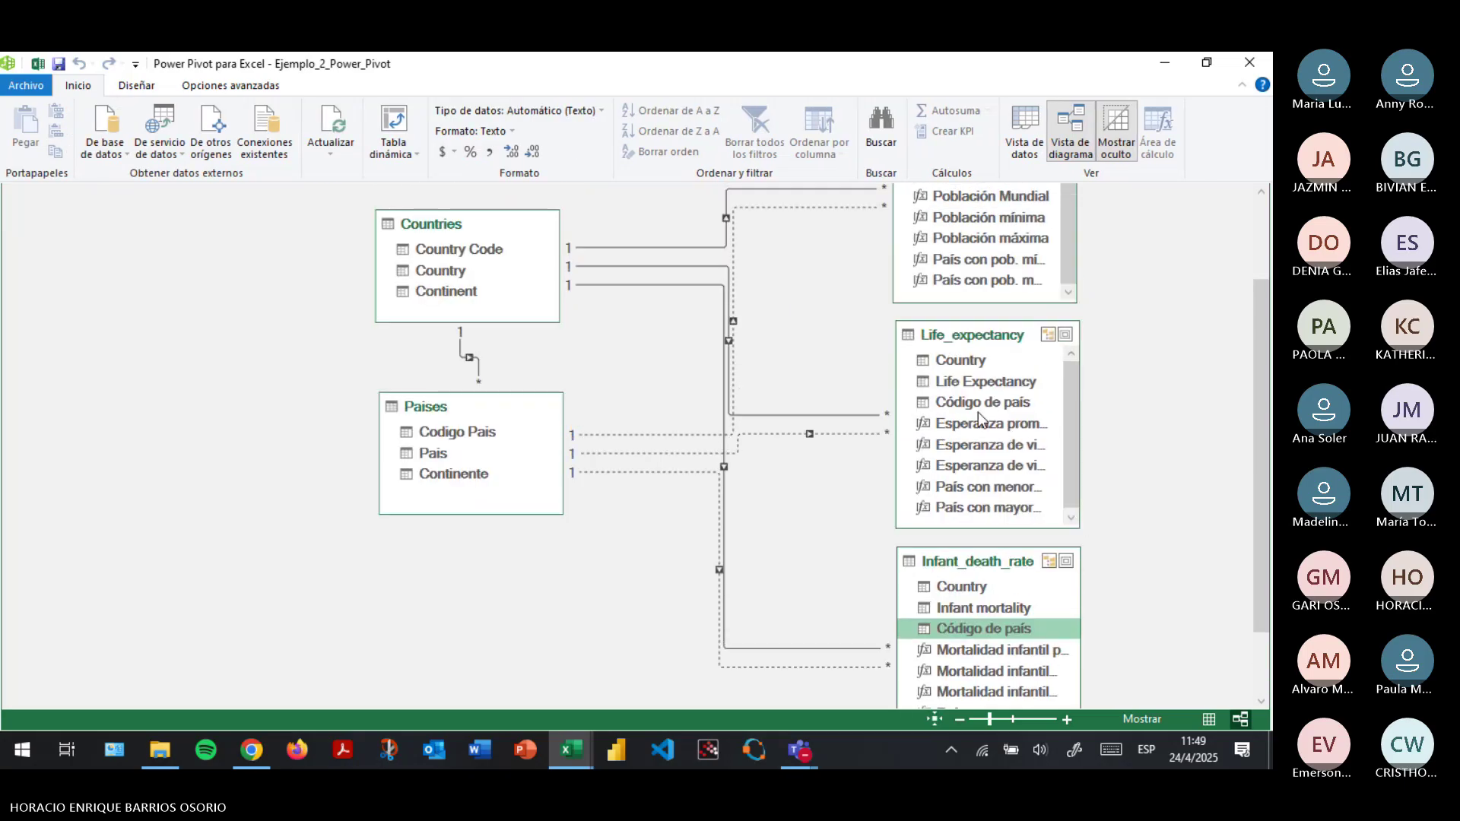
left_click(980, 402)
scroll(998, 286, "up", 2)
left_click(997, 286)
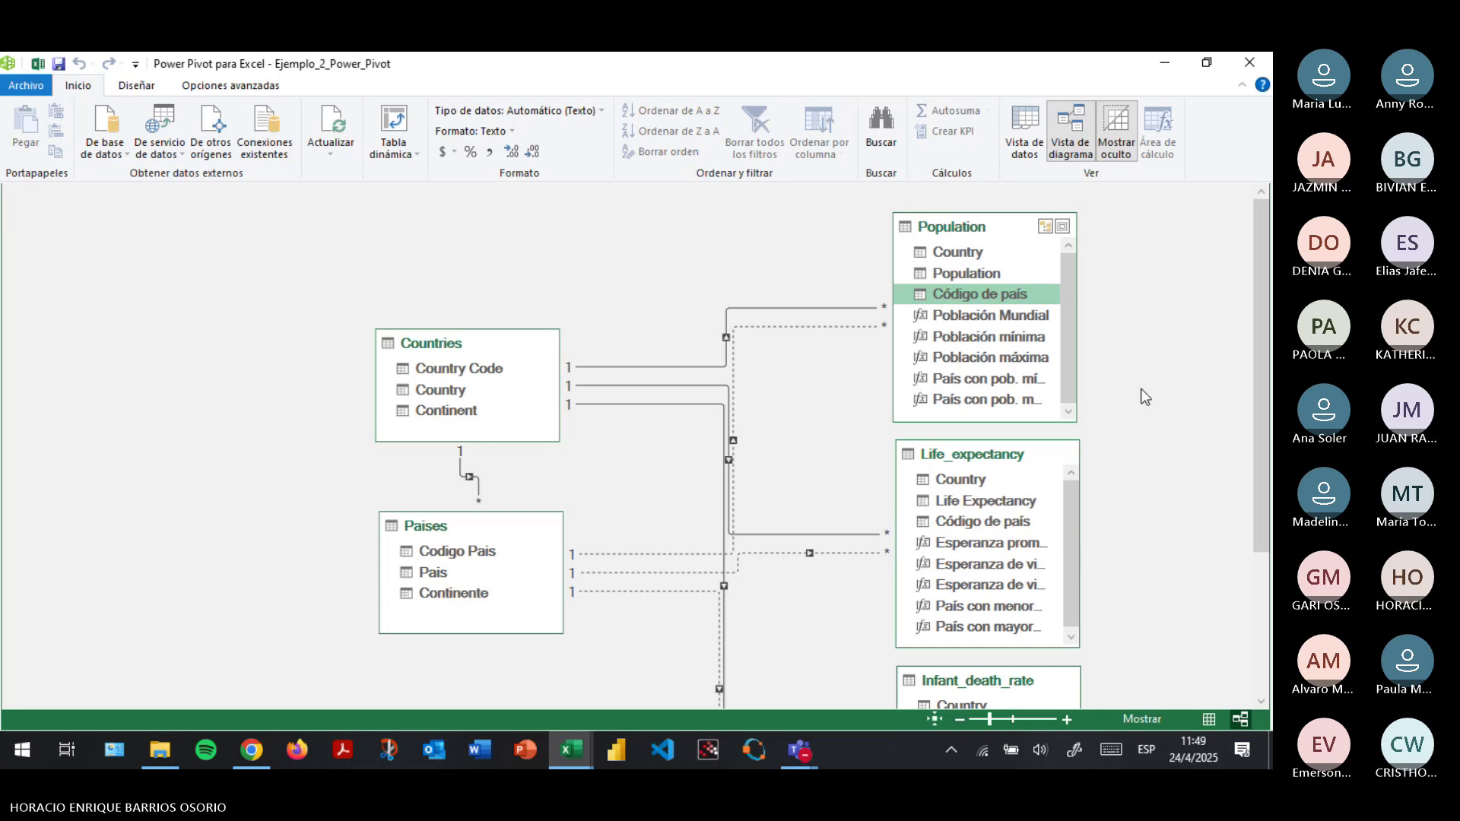
key("alt+Tab")
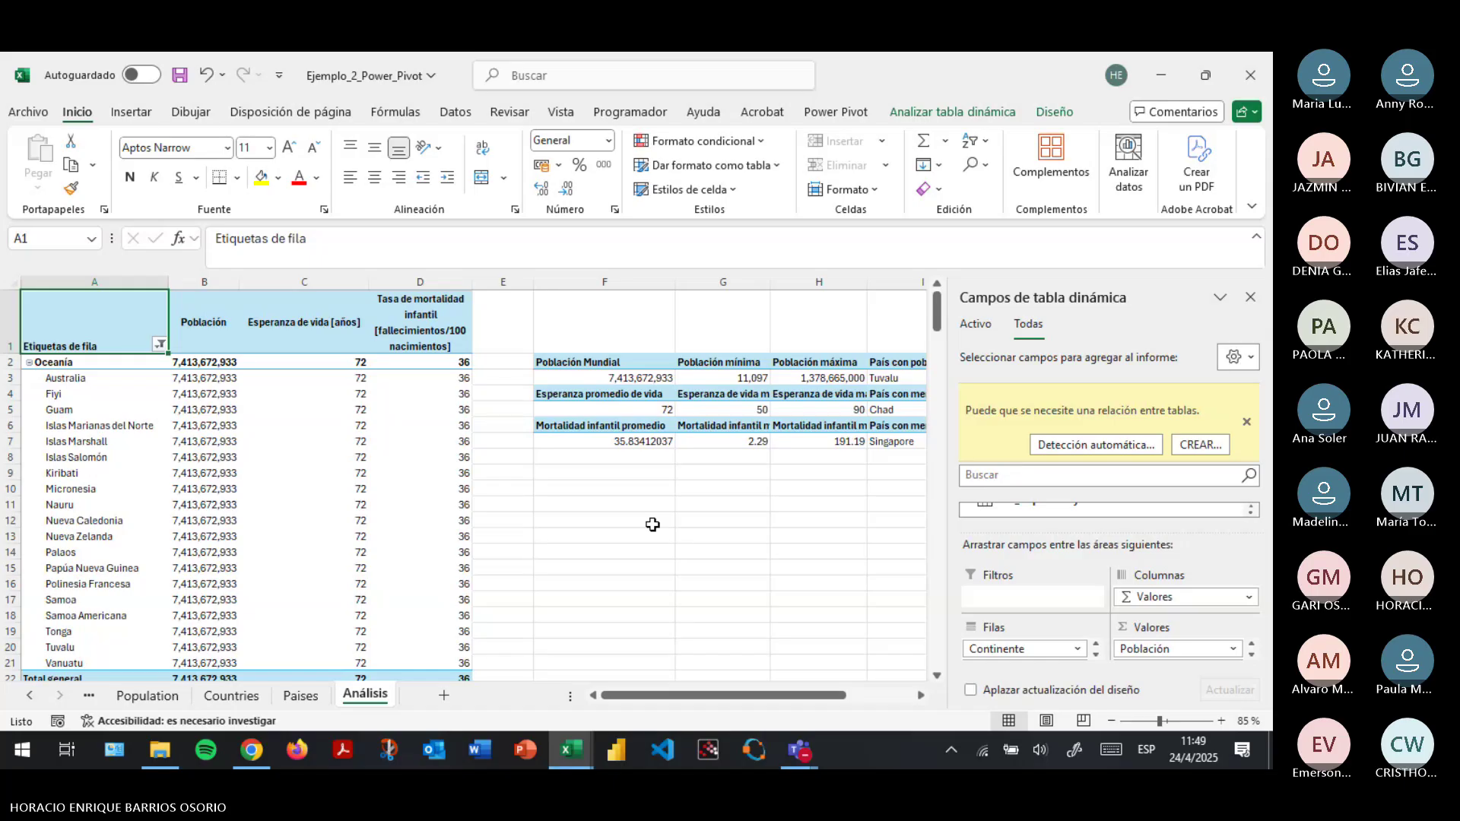
In the Power Pivot diagram, delete the relationships linking Paises to Population, Life_expectancy and Infant_death_rate from the model.
key("Delete")
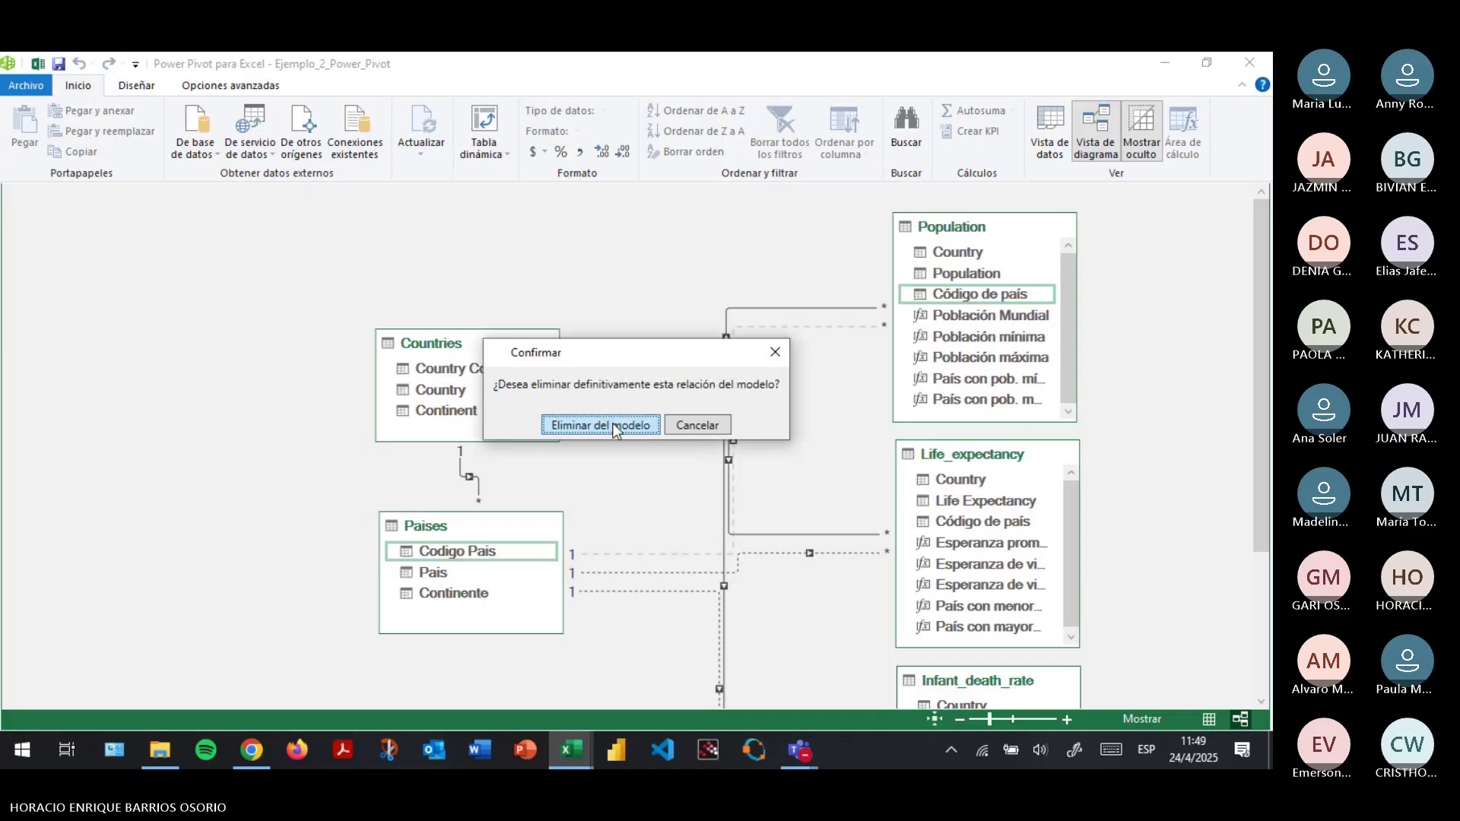
key("Return")
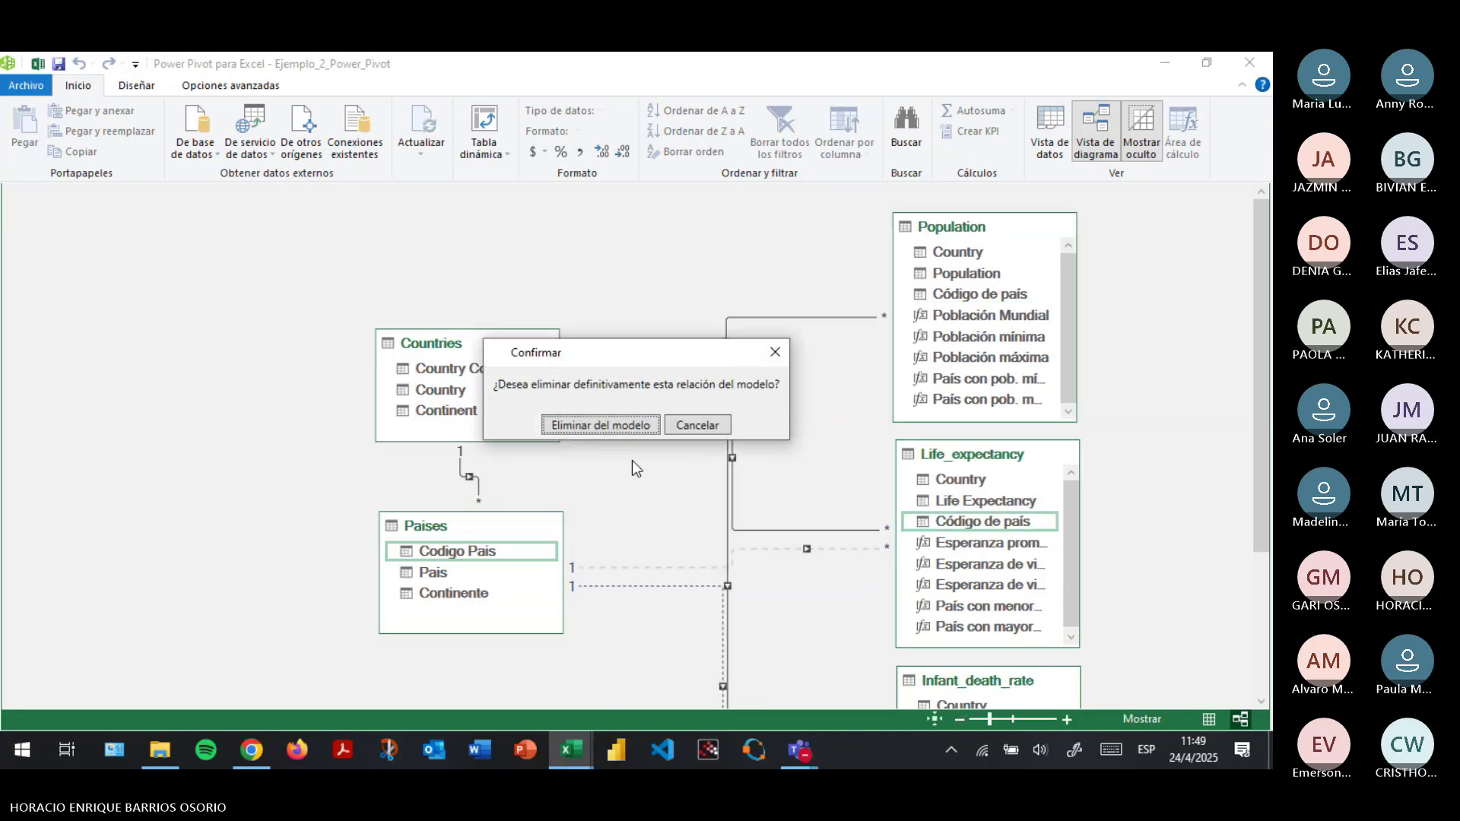
left_click(634, 427)
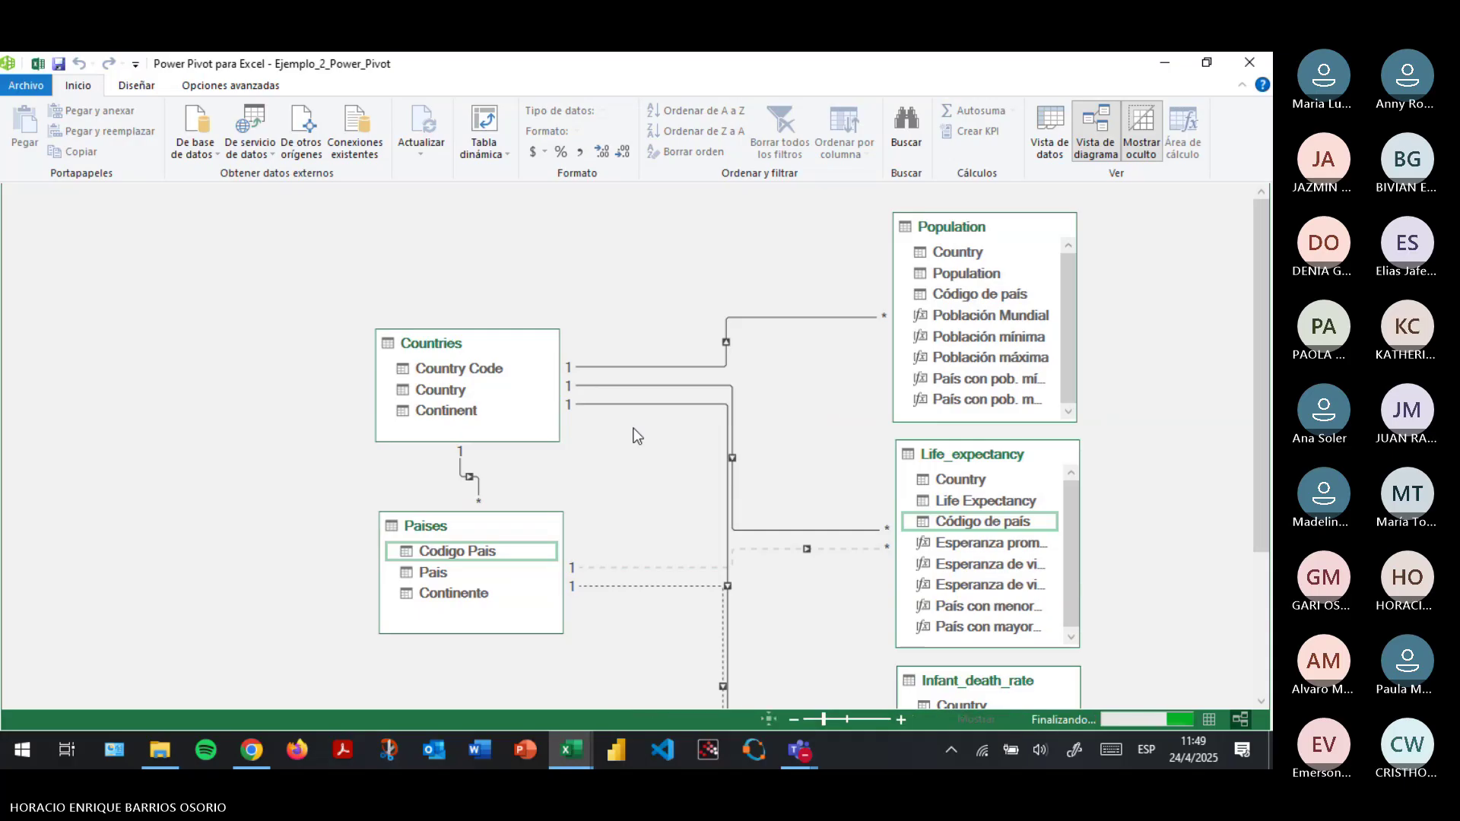
left_click(663, 575)
key("Delete")
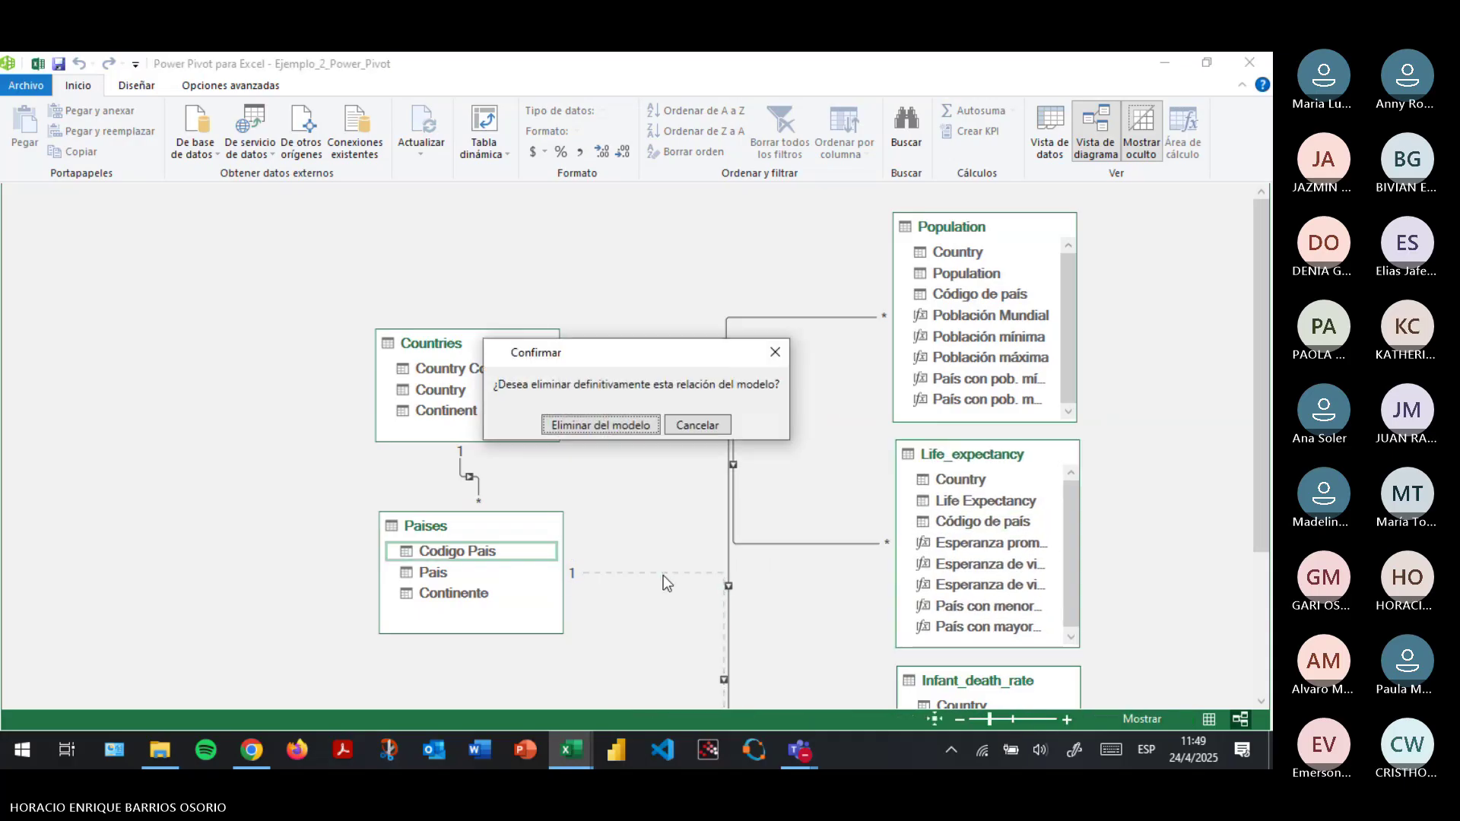
left_click(614, 430)
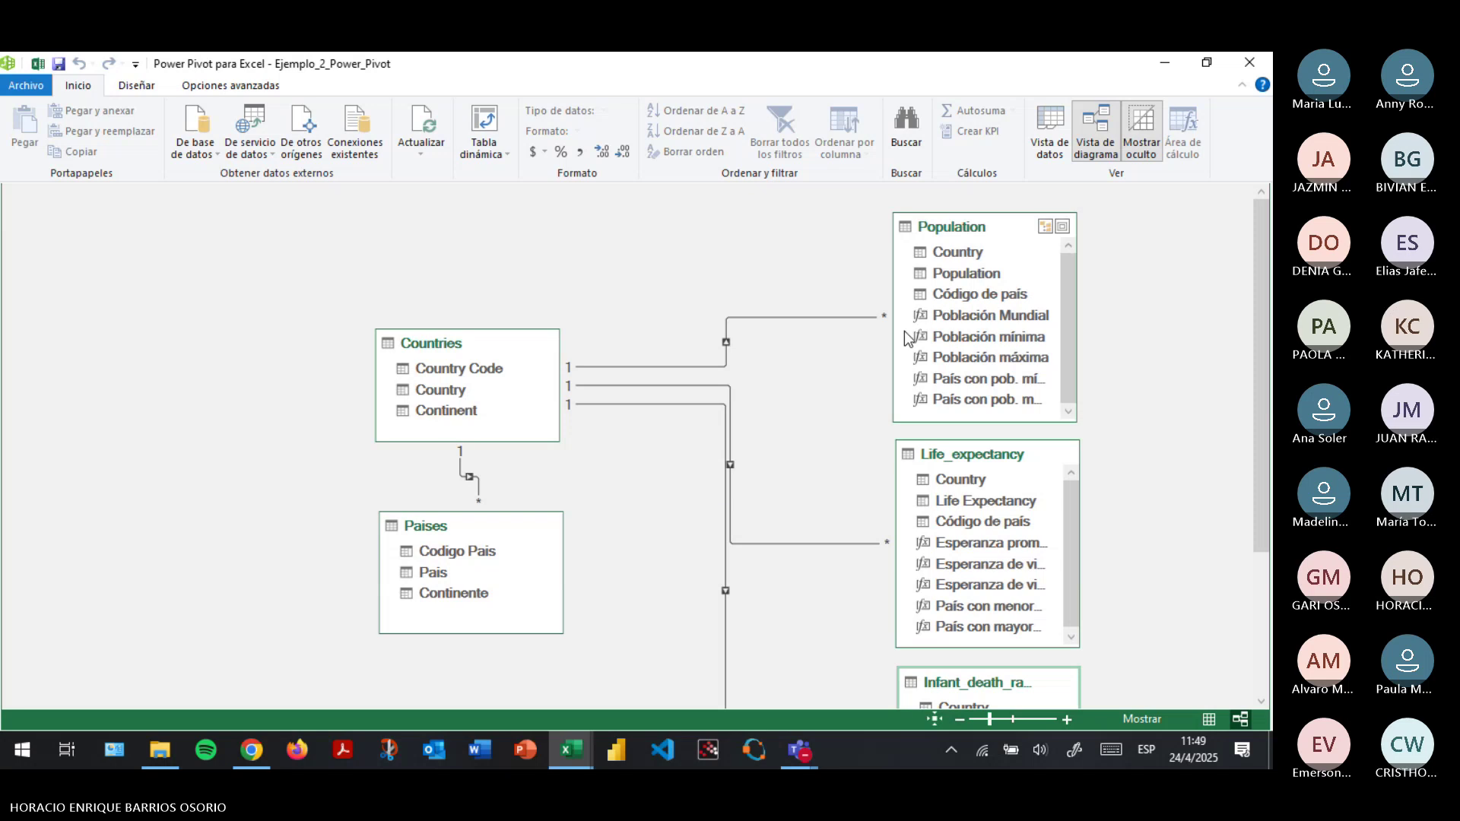
Recreate the relationships from Código de país in Population, Life_expectancy and Infant_death_rate to Codigo Pais in Paises.
mouse_move(955, 300)
left_mouse_down()
mouse_move(785, 420)
mouse_move(473, 550)
left_mouse_up()
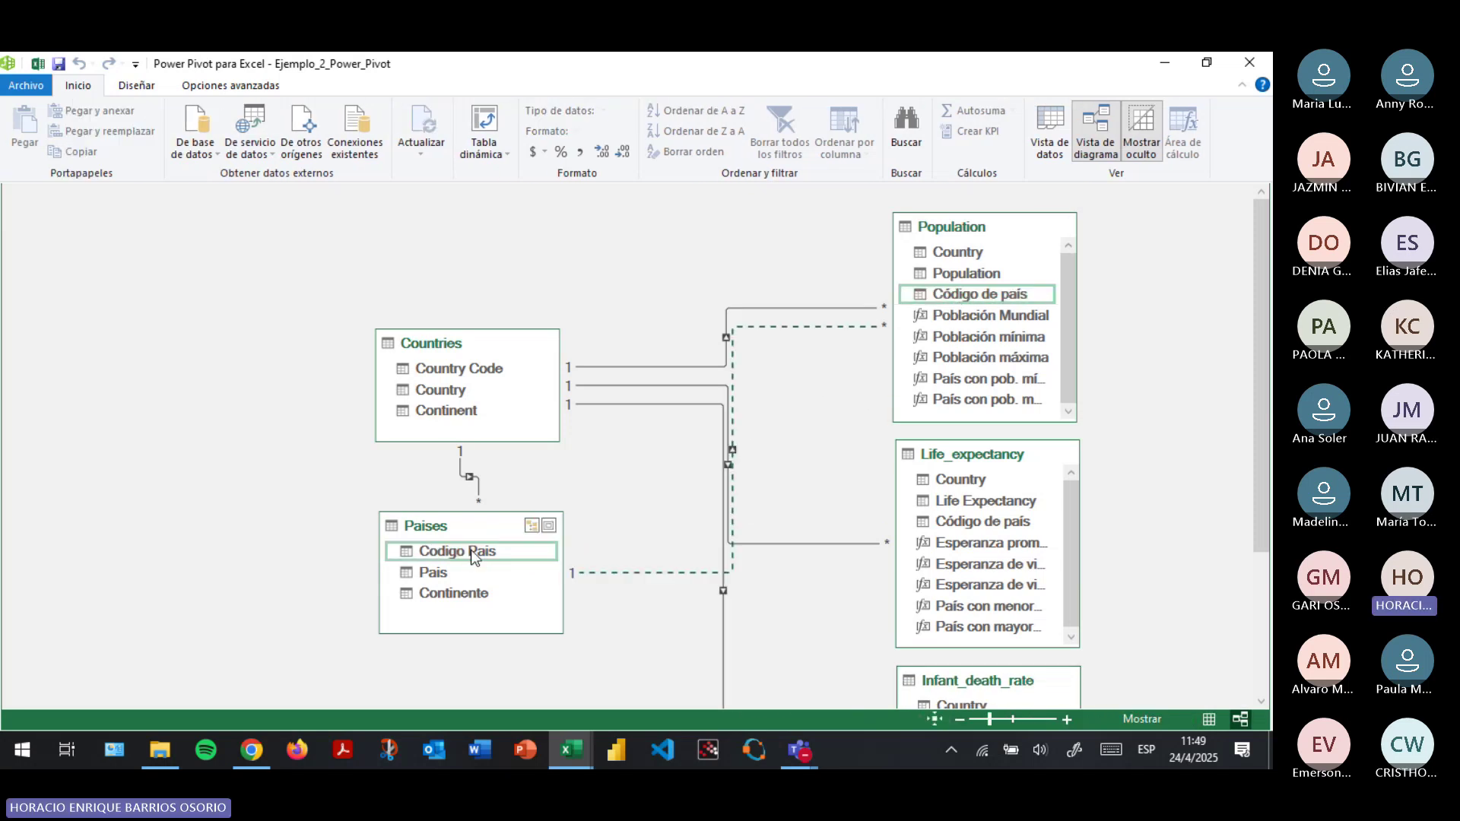
left_click_drag(992, 521, 487, 553)
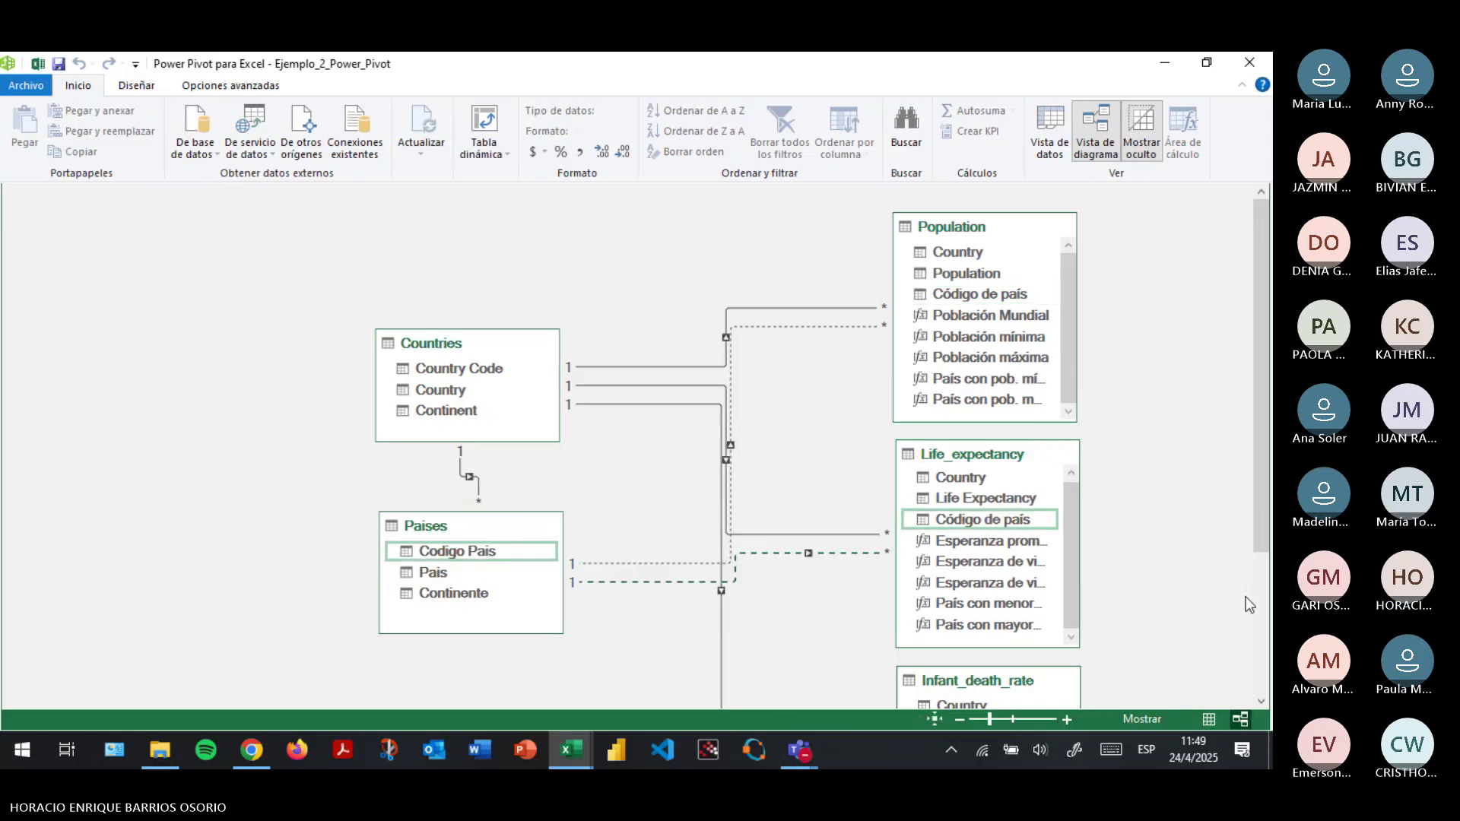
scroll(1171, 589, "down", 3)
left_click(1000, 571)
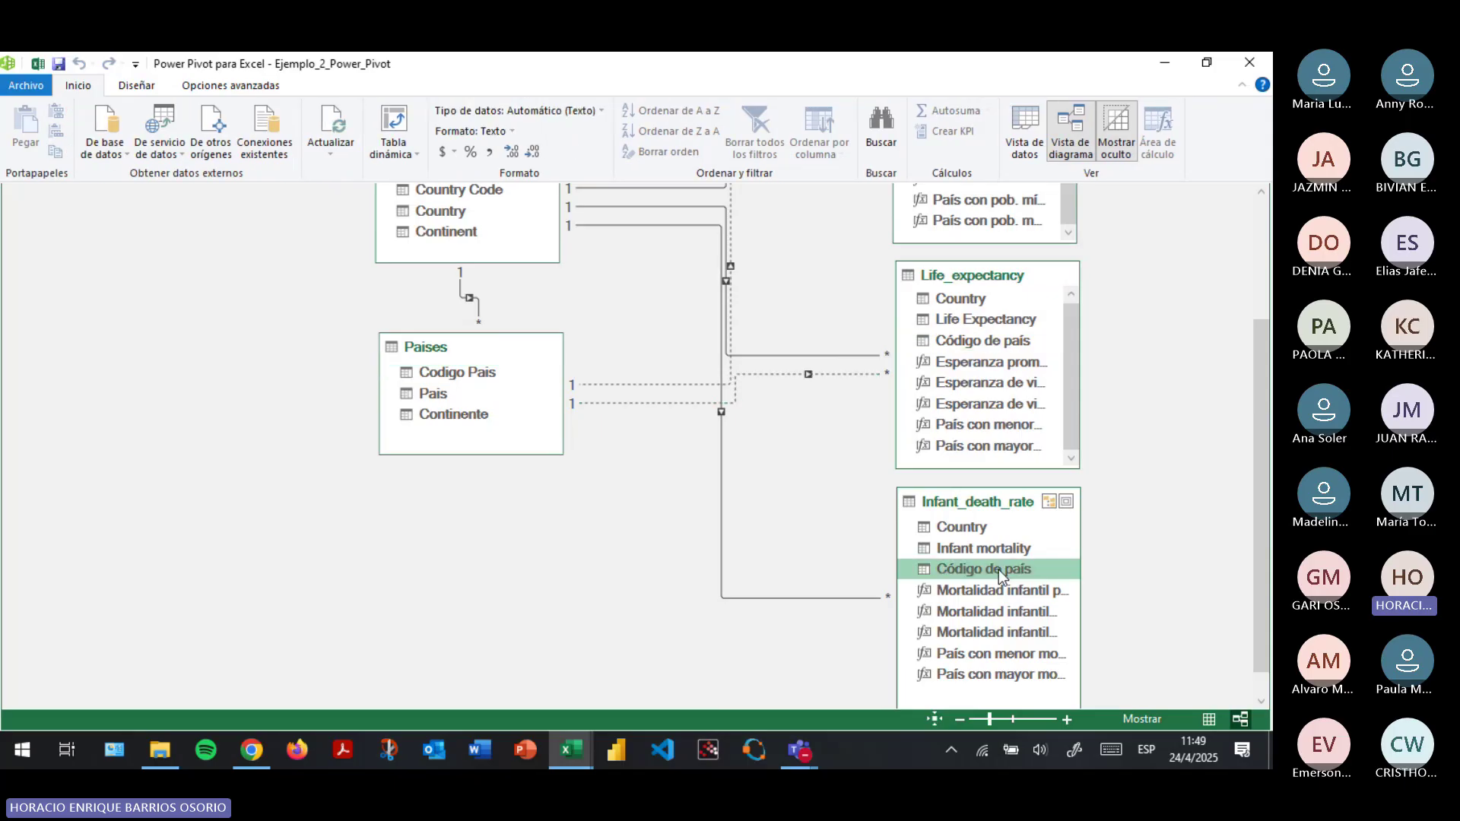
left_click_drag(998, 572, 485, 365)
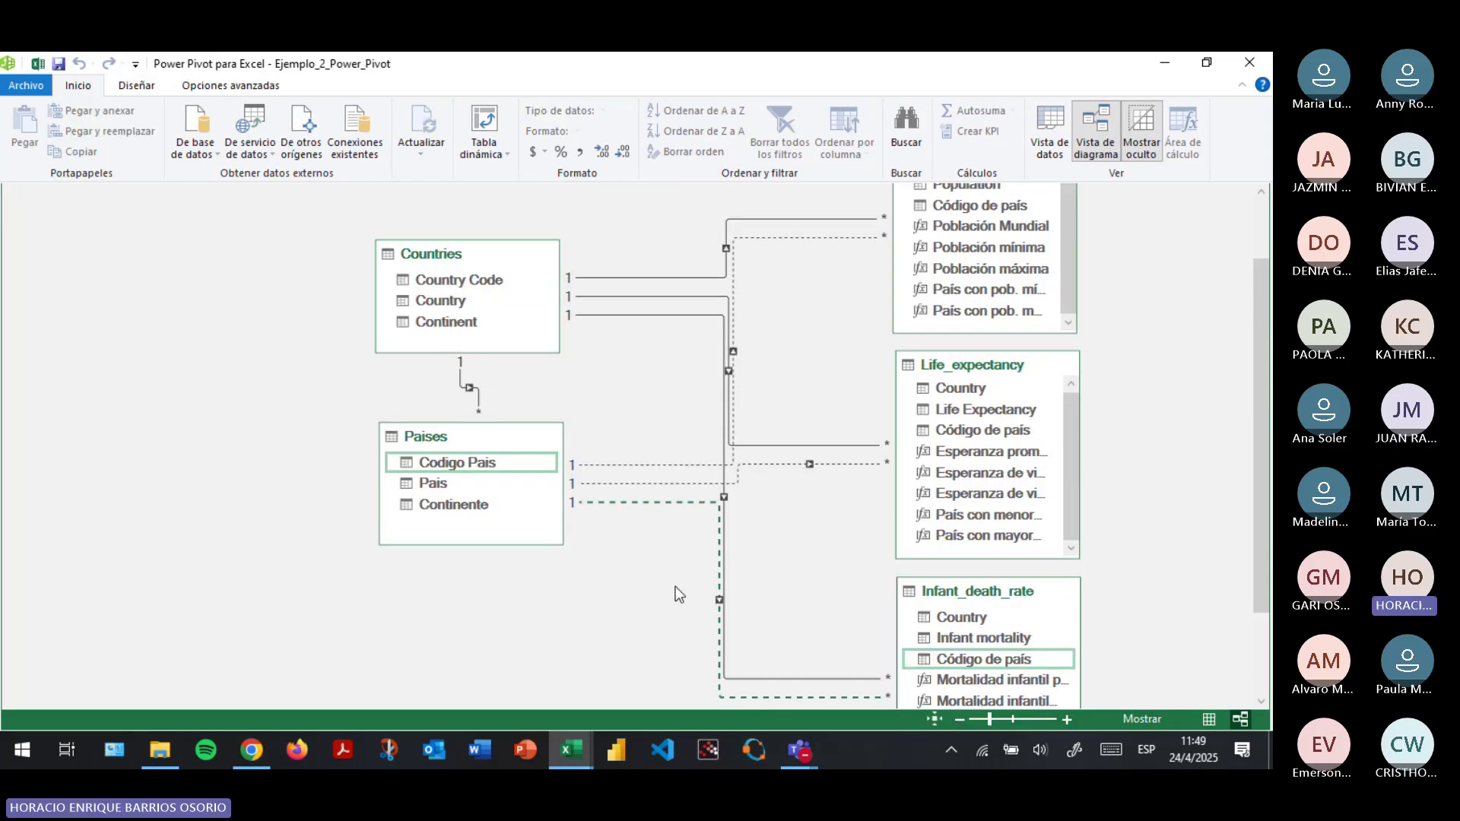
Switch to the Excel workbook and add Continente from Paises as the row field of the Análisis pivot table.
key("alt+Tab")
scroll(1043, 488, "up", 1)
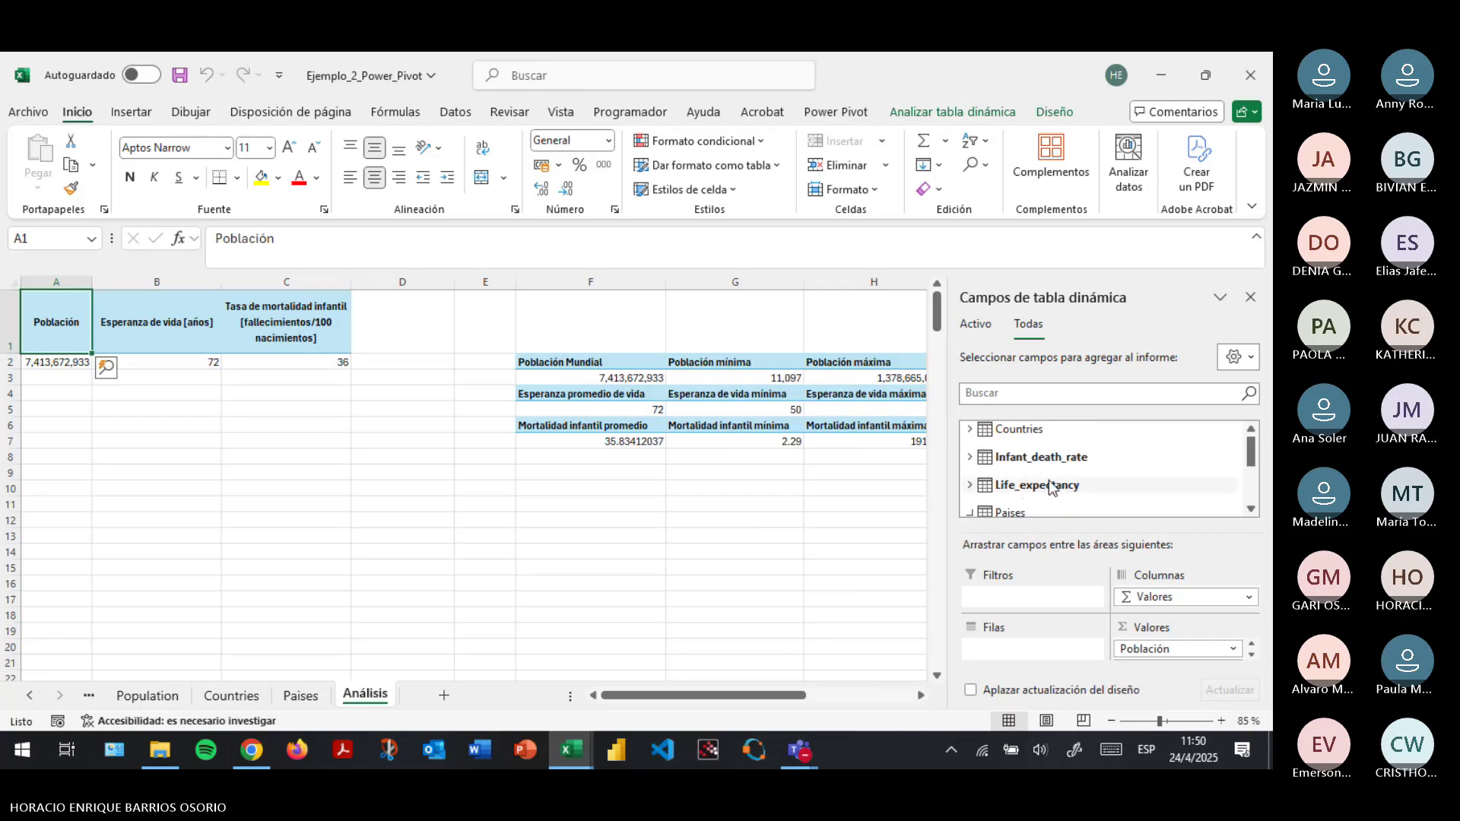
scroll(1048, 482, "down", 3)
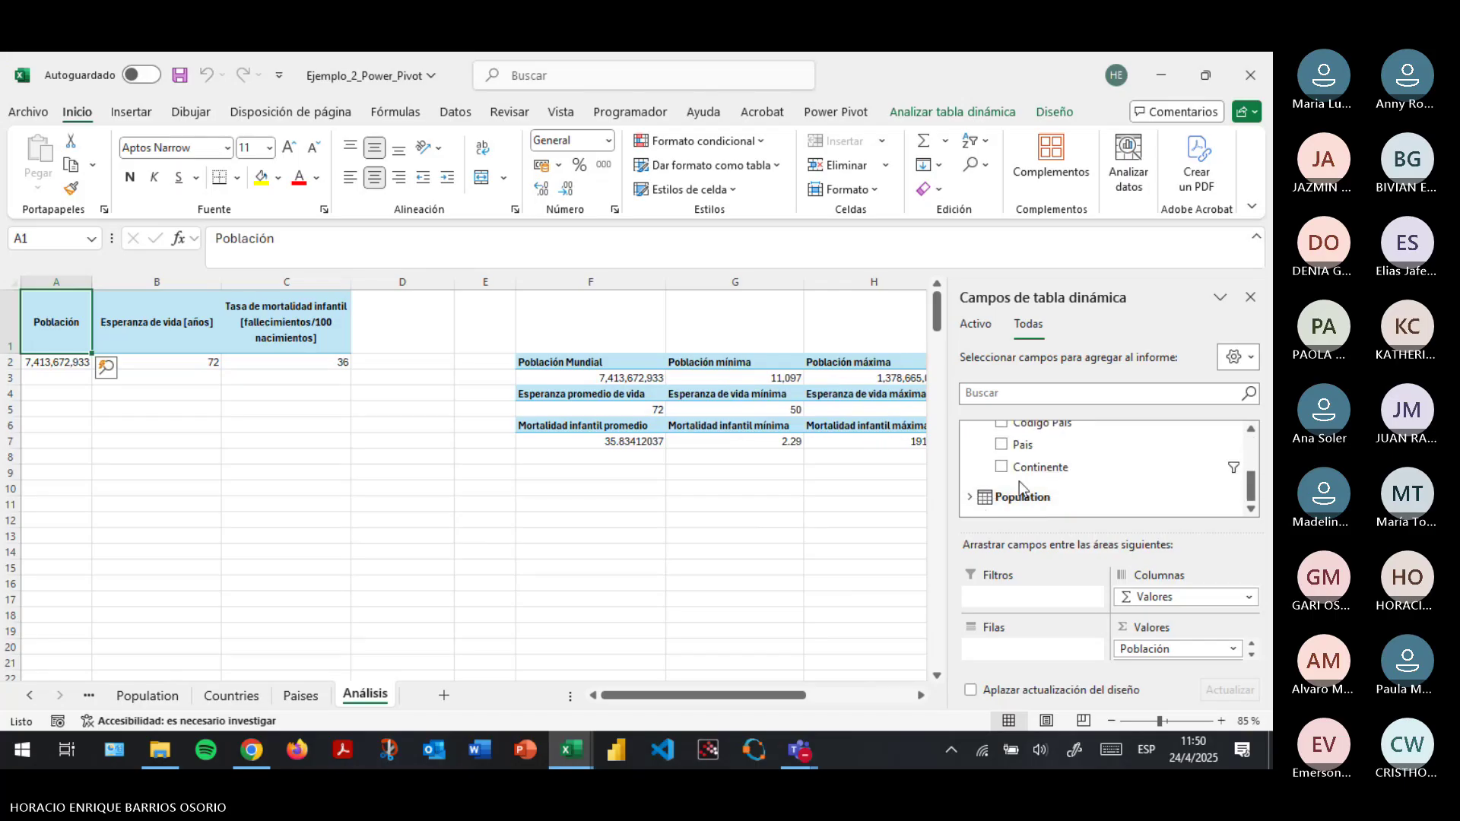
scroll(1022, 489, "up", 1)
left_click_drag(1040, 472, 1038, 651)
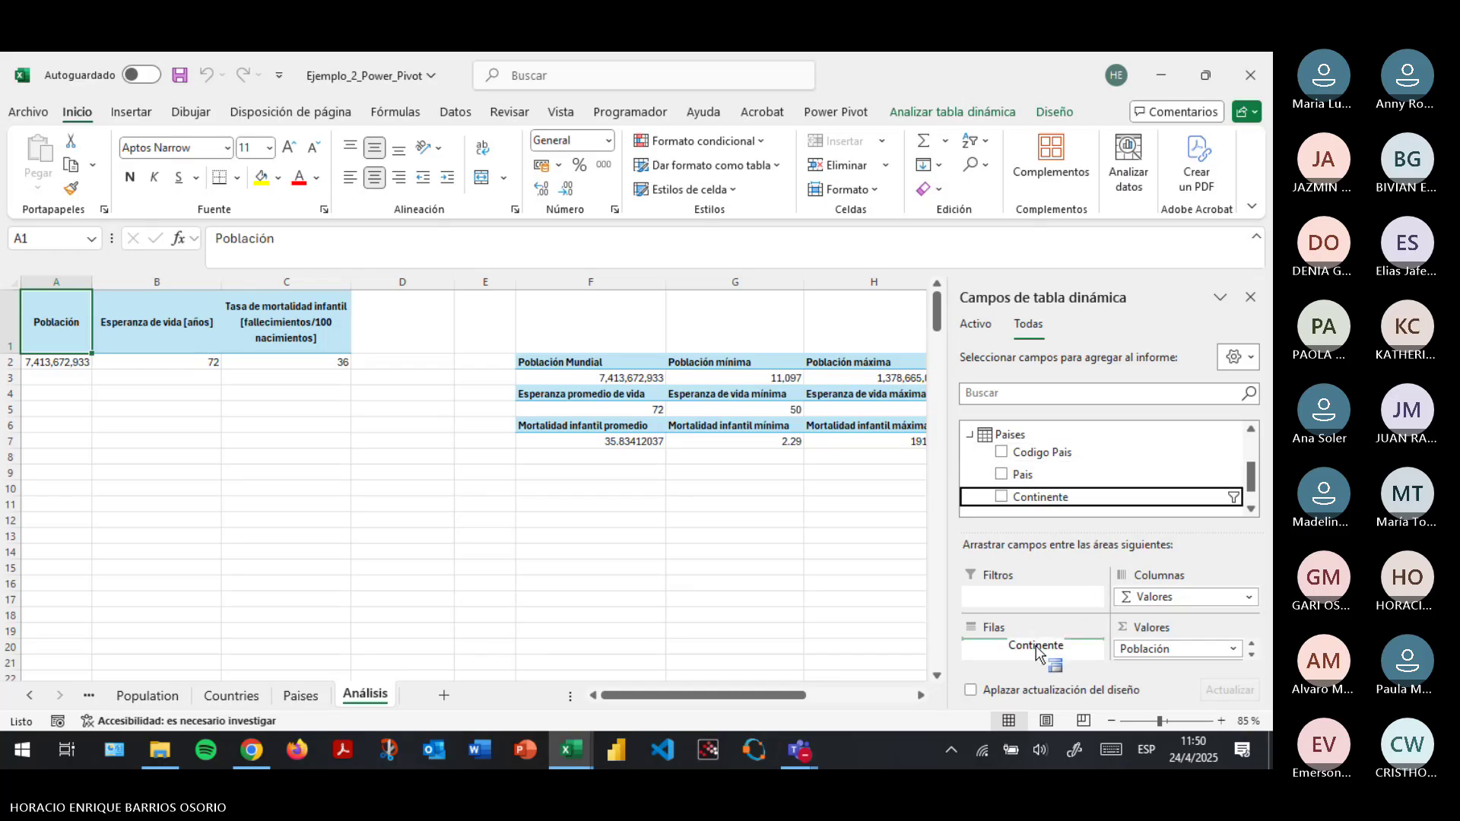
left_click_drag(1036, 651, 1042, 492)
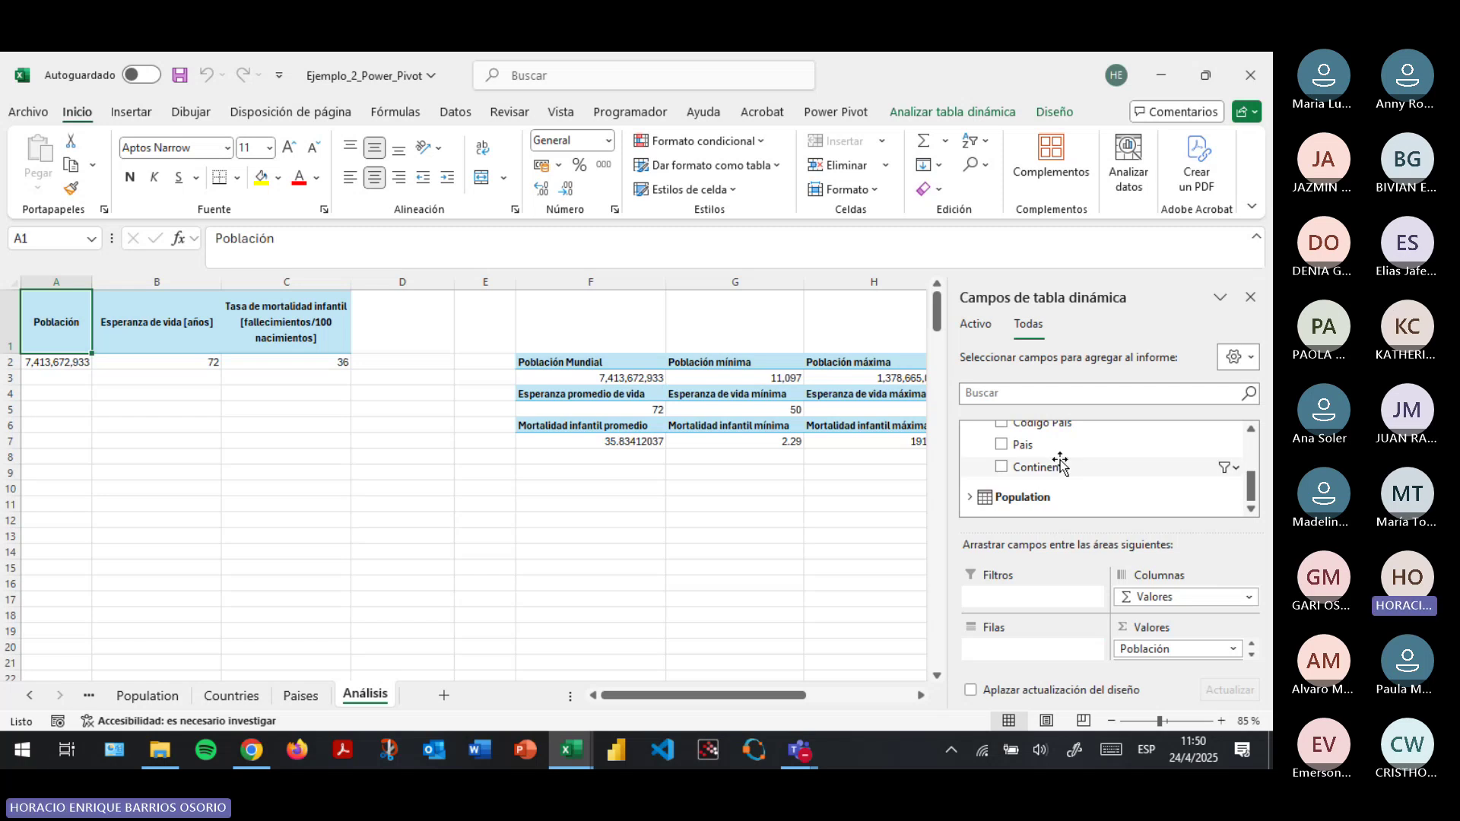
left_click_drag(1040, 467, 1043, 647)
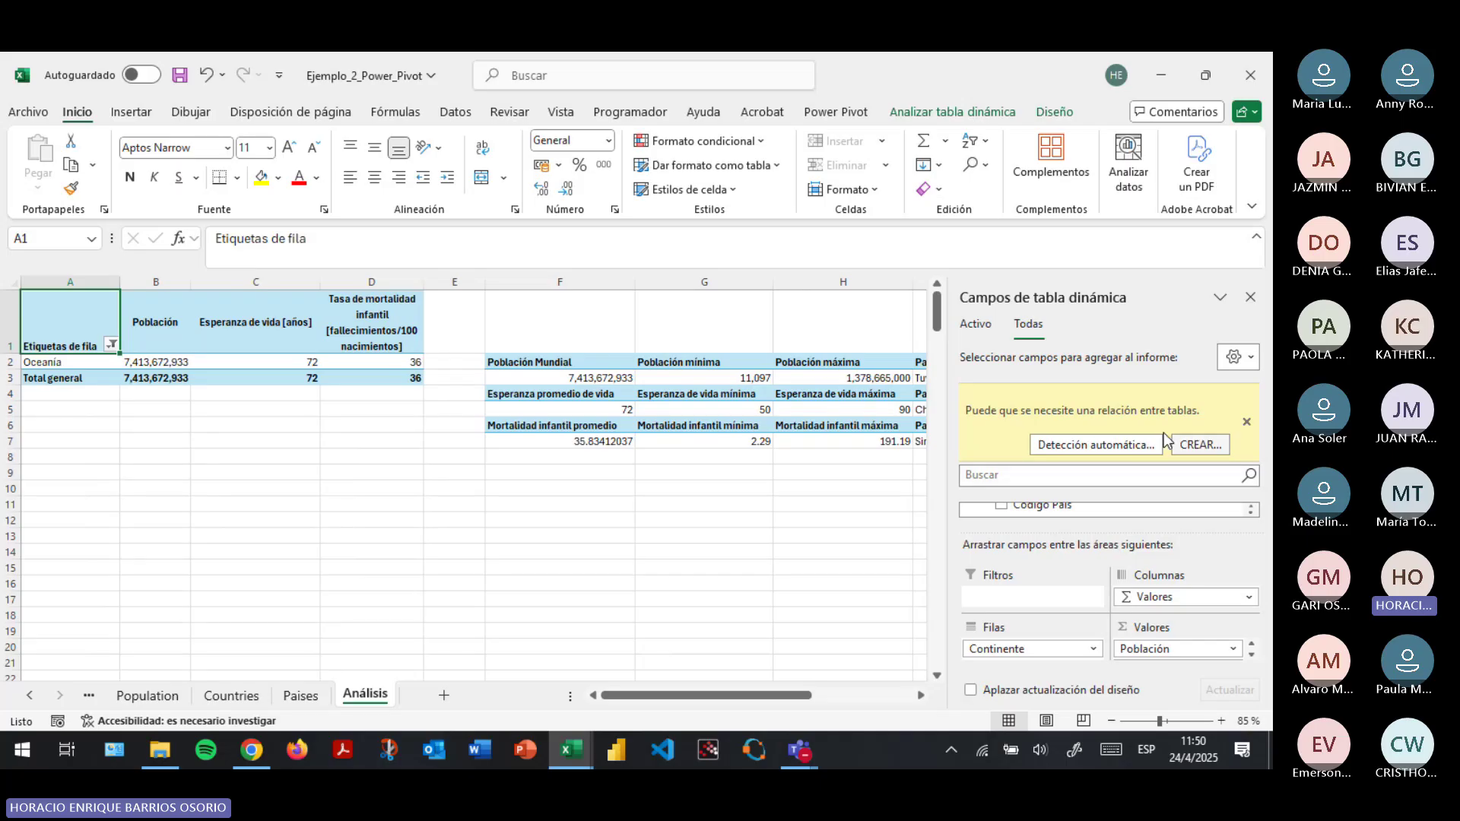
Try automatic relationship detection for the pivot table, close its dialog and remove Continente from the rows.
left_click(1114, 443)
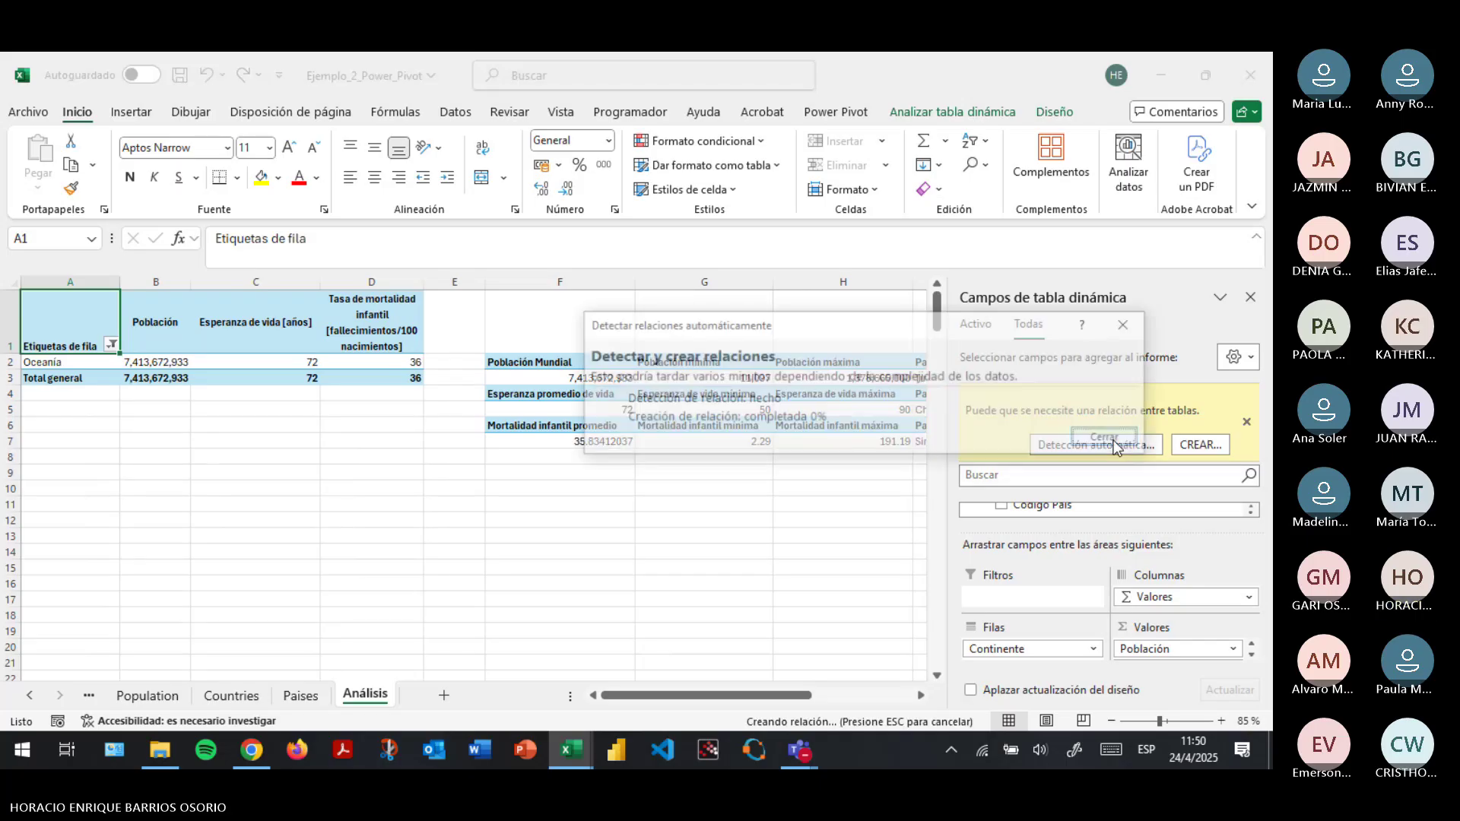
left_click(1113, 441)
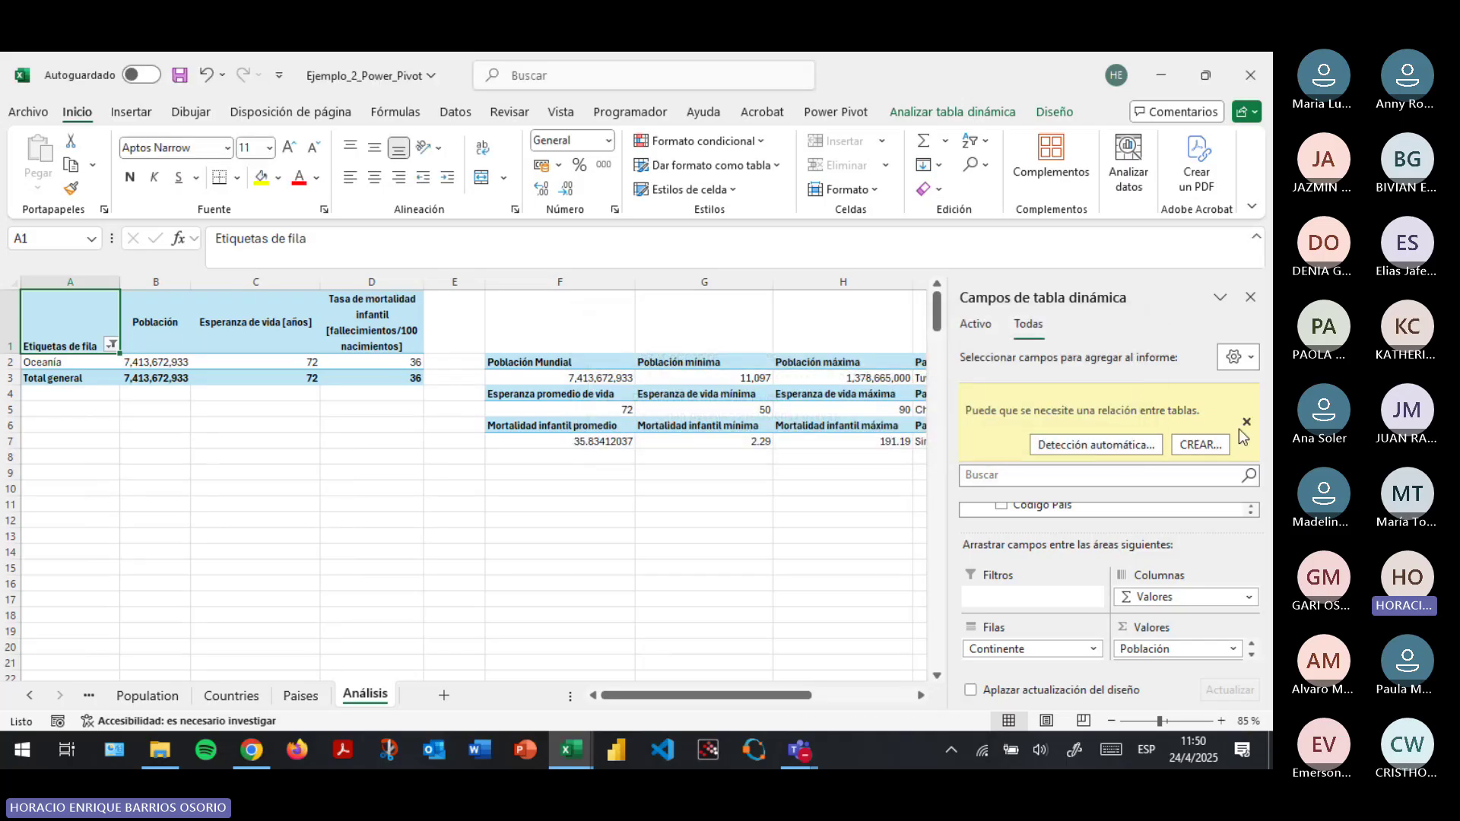
left_click_drag(1040, 650, 1052, 468)
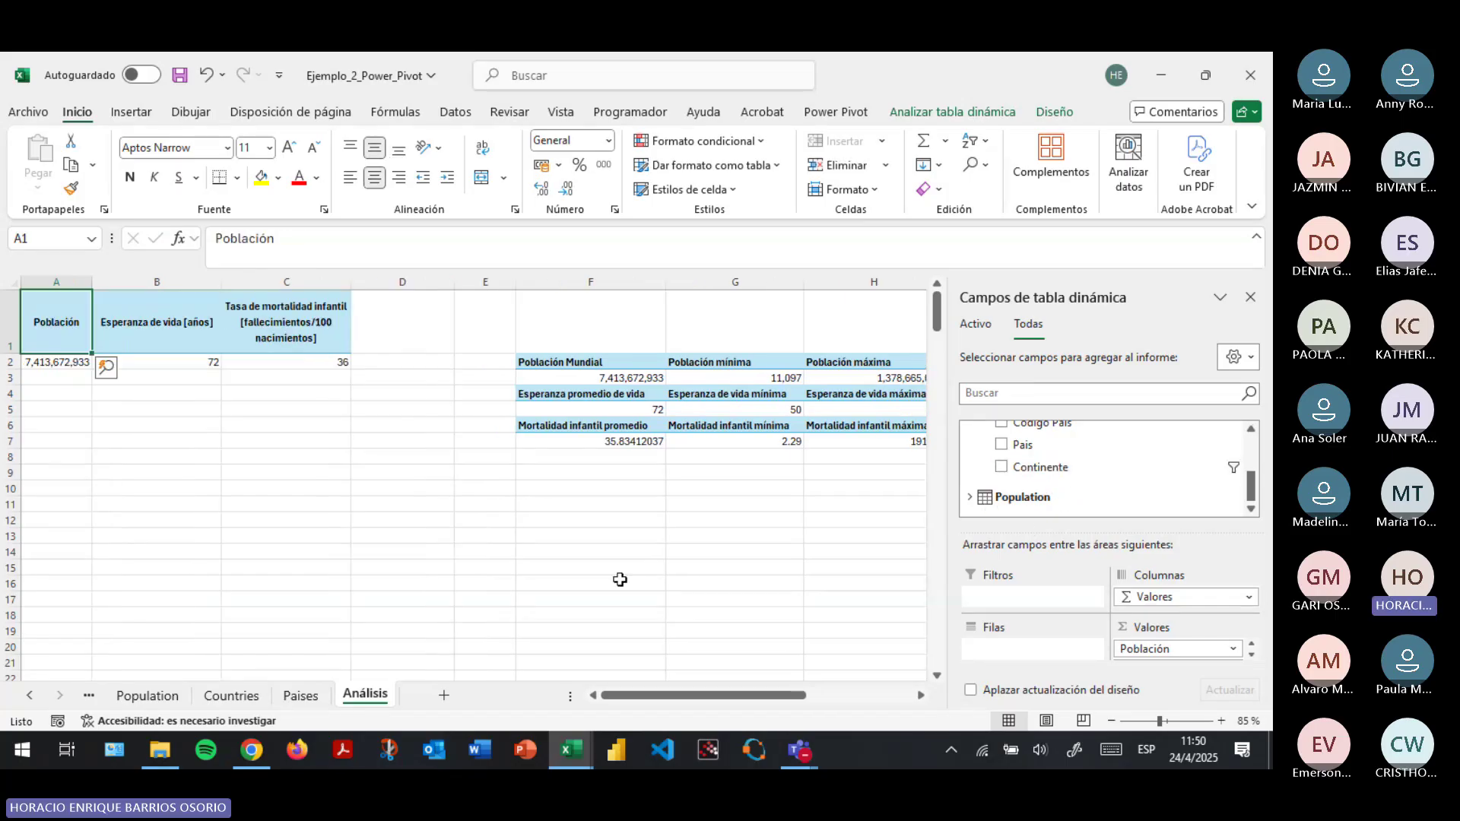
Switch to Power Pivot's data view and add a column named Continente to the Infant_death_rate table.
key("alt+Tab")
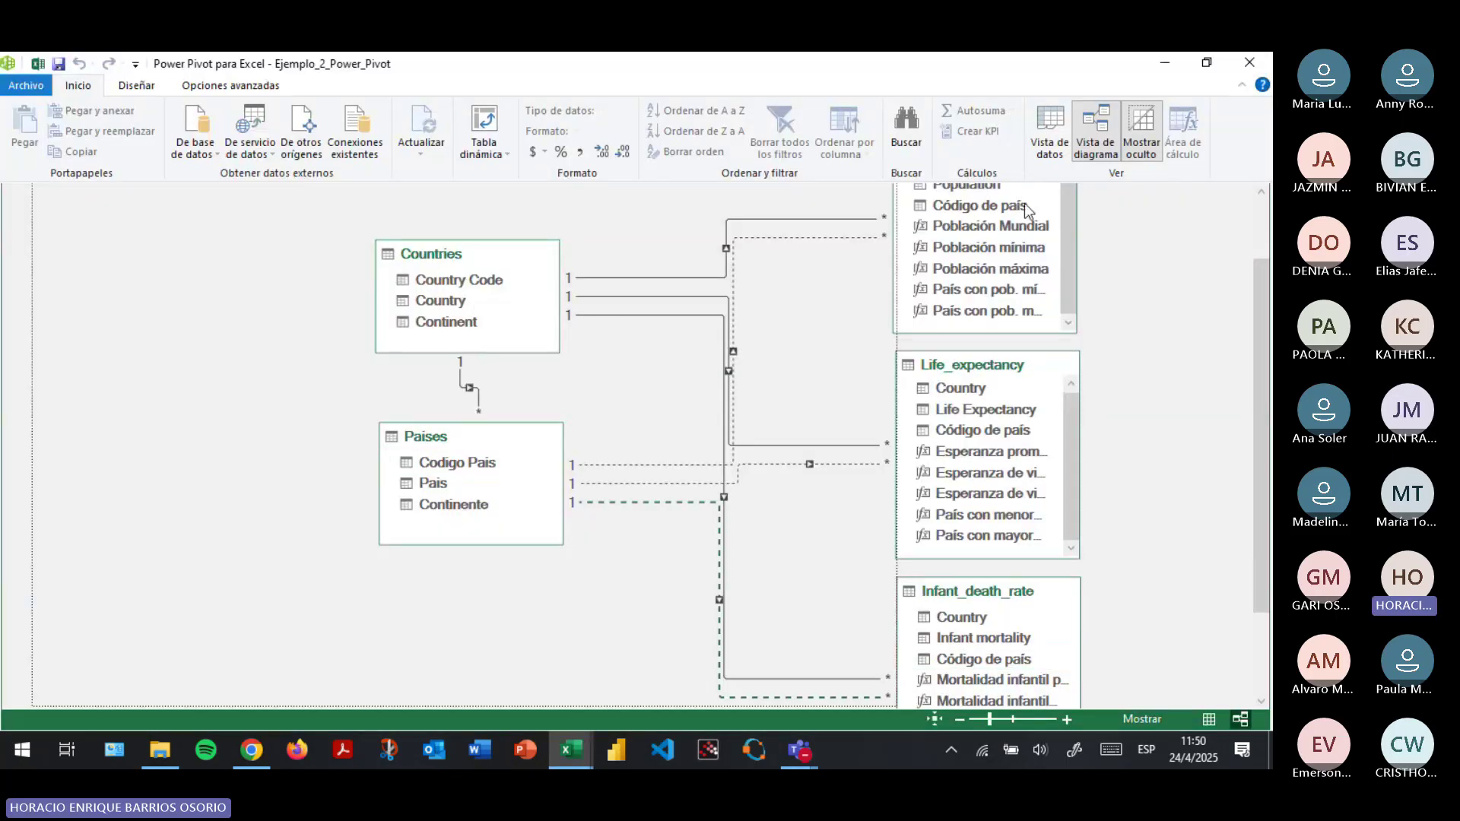
left_click(1048, 146)
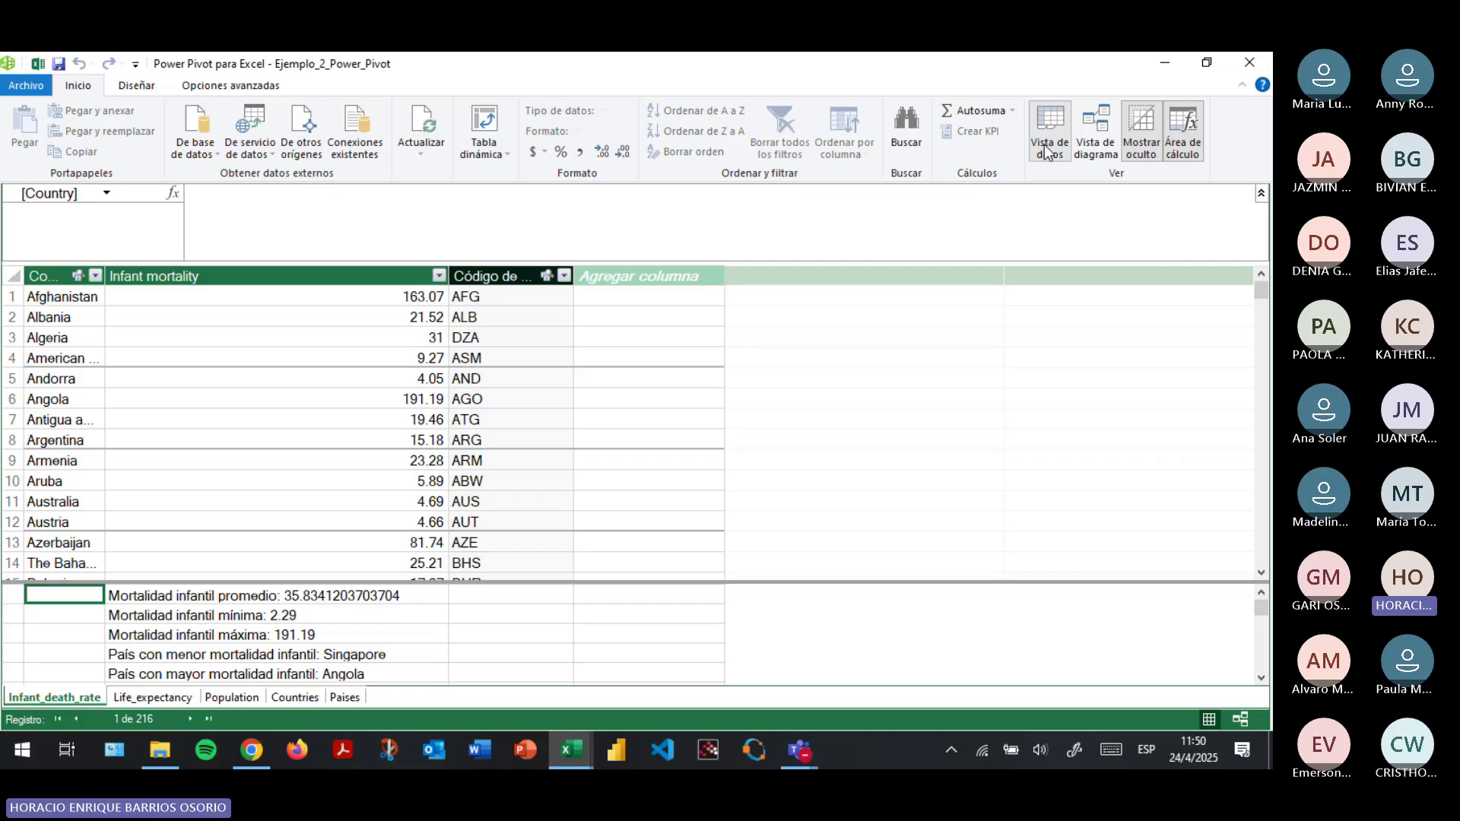
double_click(610, 275)
type("Continente")
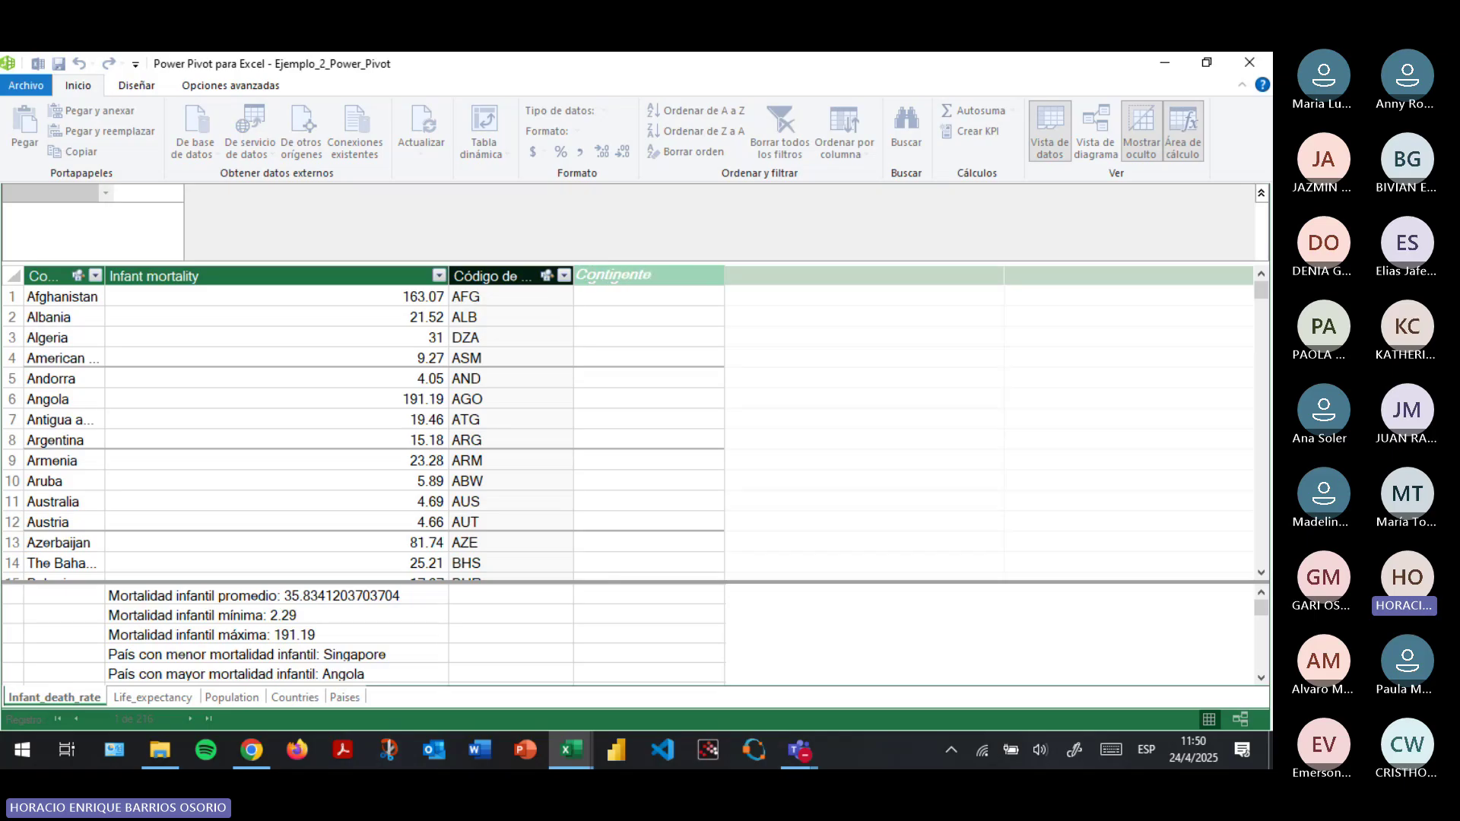
key("Return")
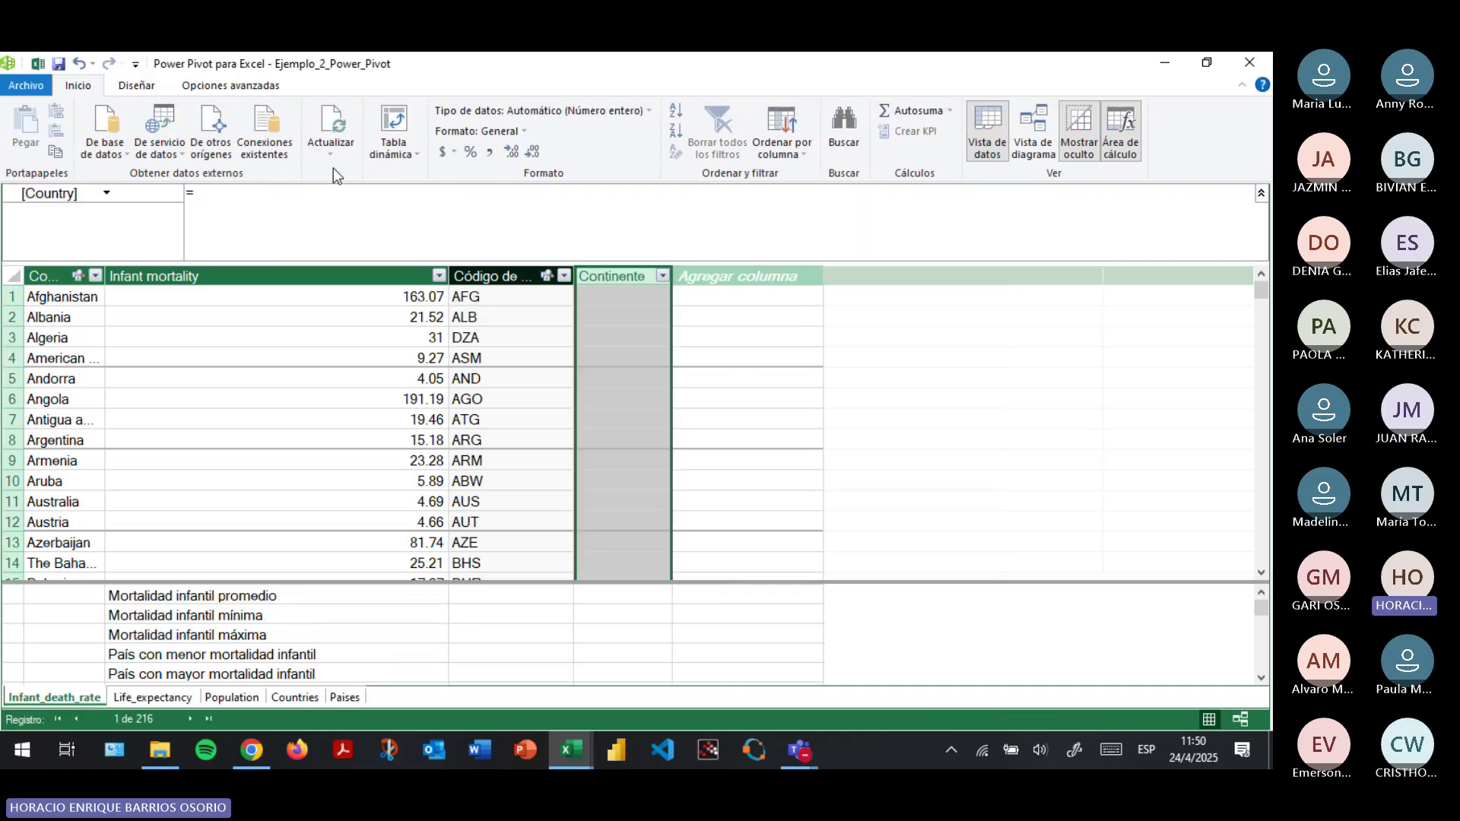
Try a RELATED formula in the Continente column and check which related columns it offers.
type("RELATED(")
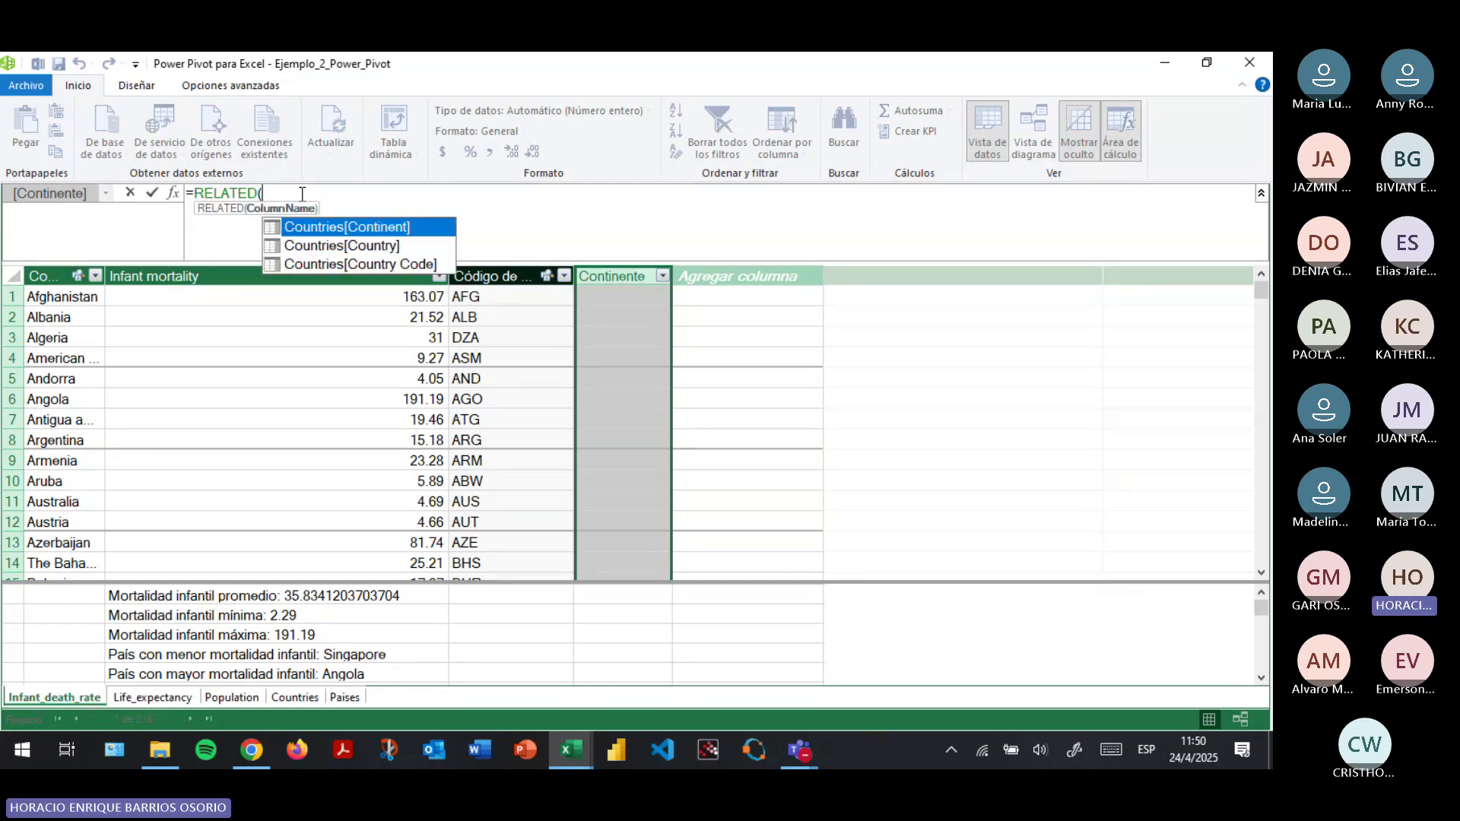
type("c")
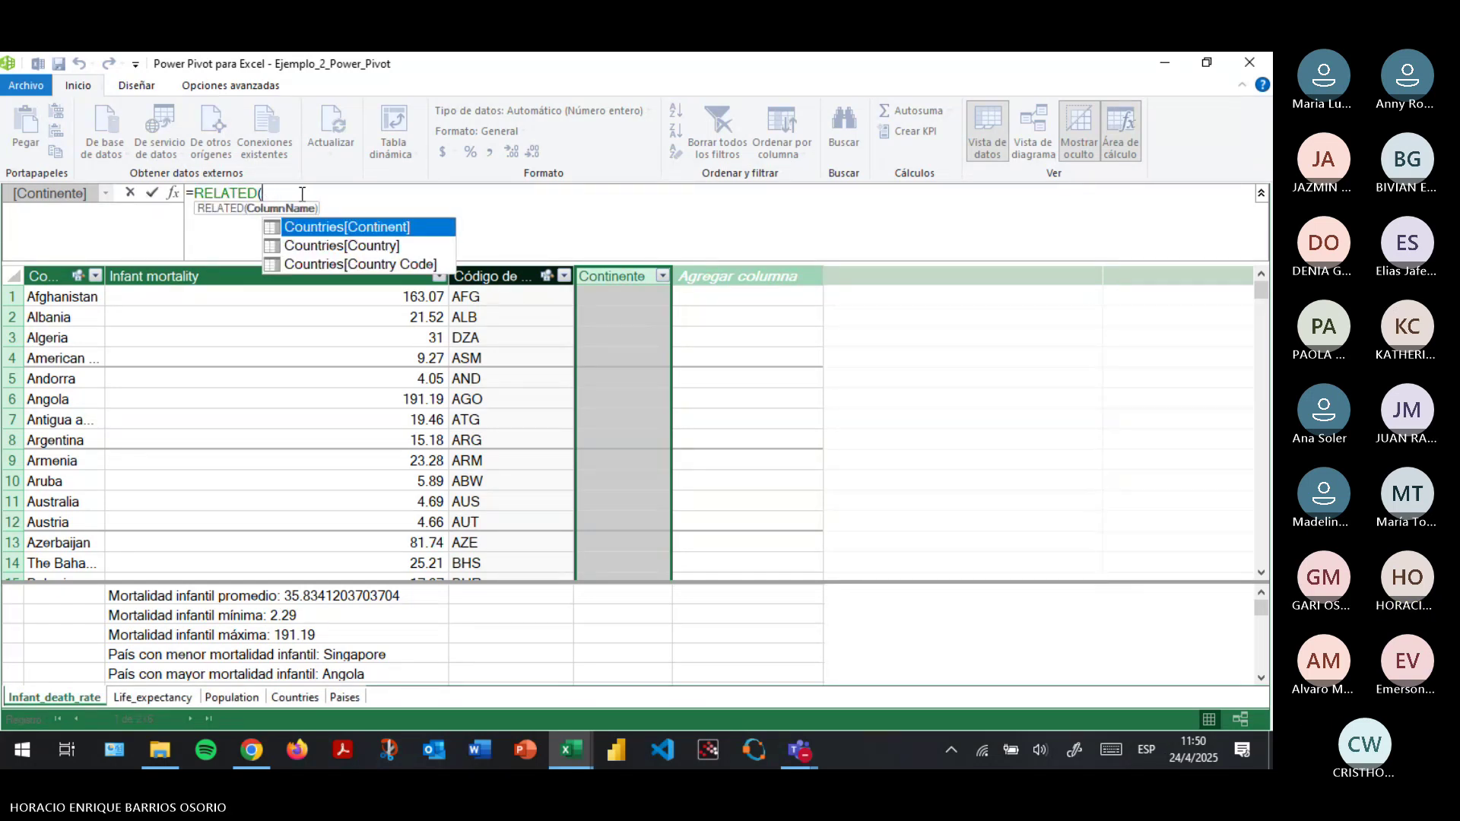
type("o")
key("BackSpace")
key("BackSpace")
key("BackSpace")
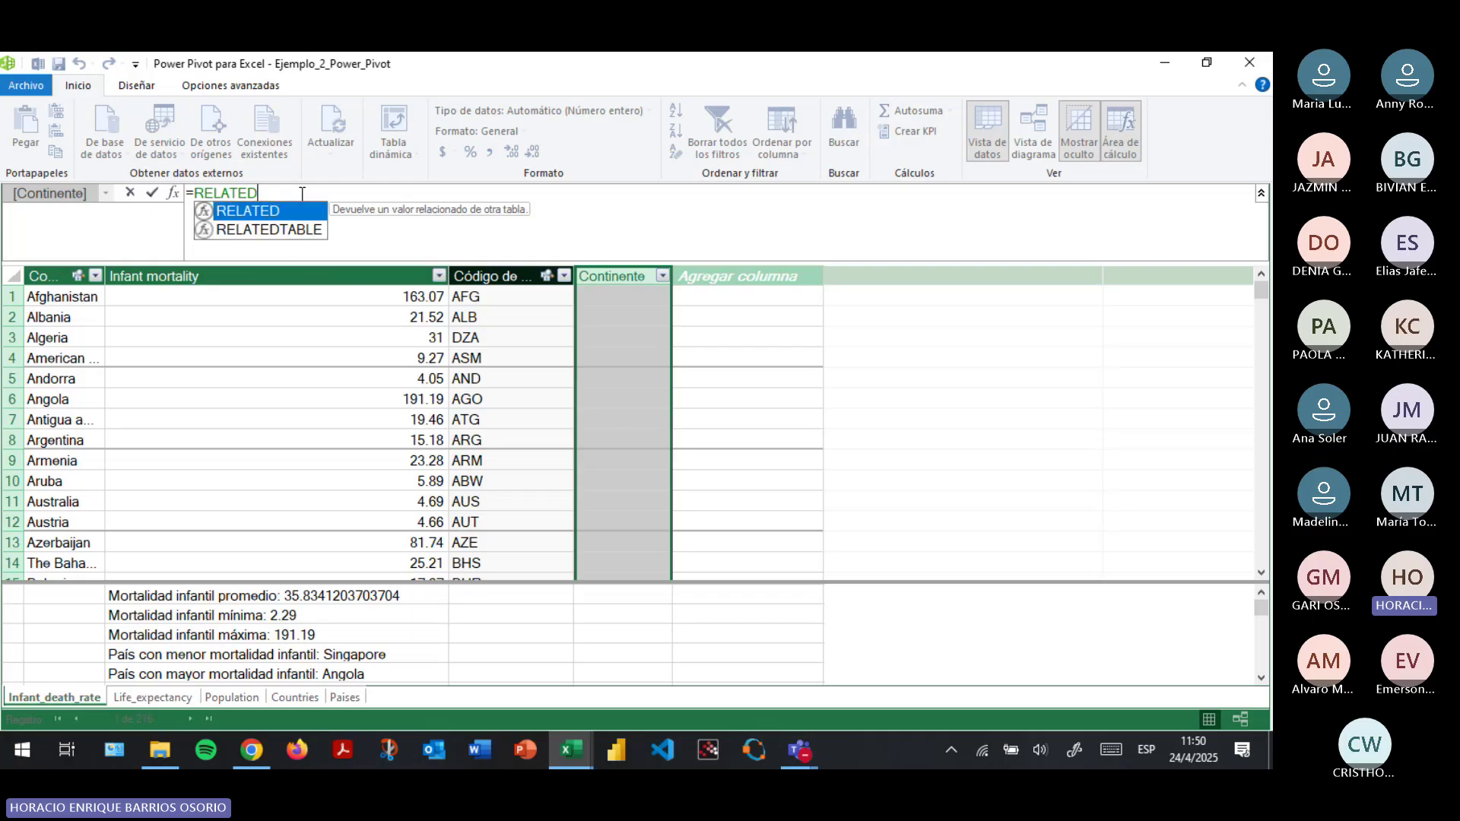
Try RELATEDTABLE in the Continente formula with Population[Population] as its argument, and erase it back to RELATED.
key("Down")
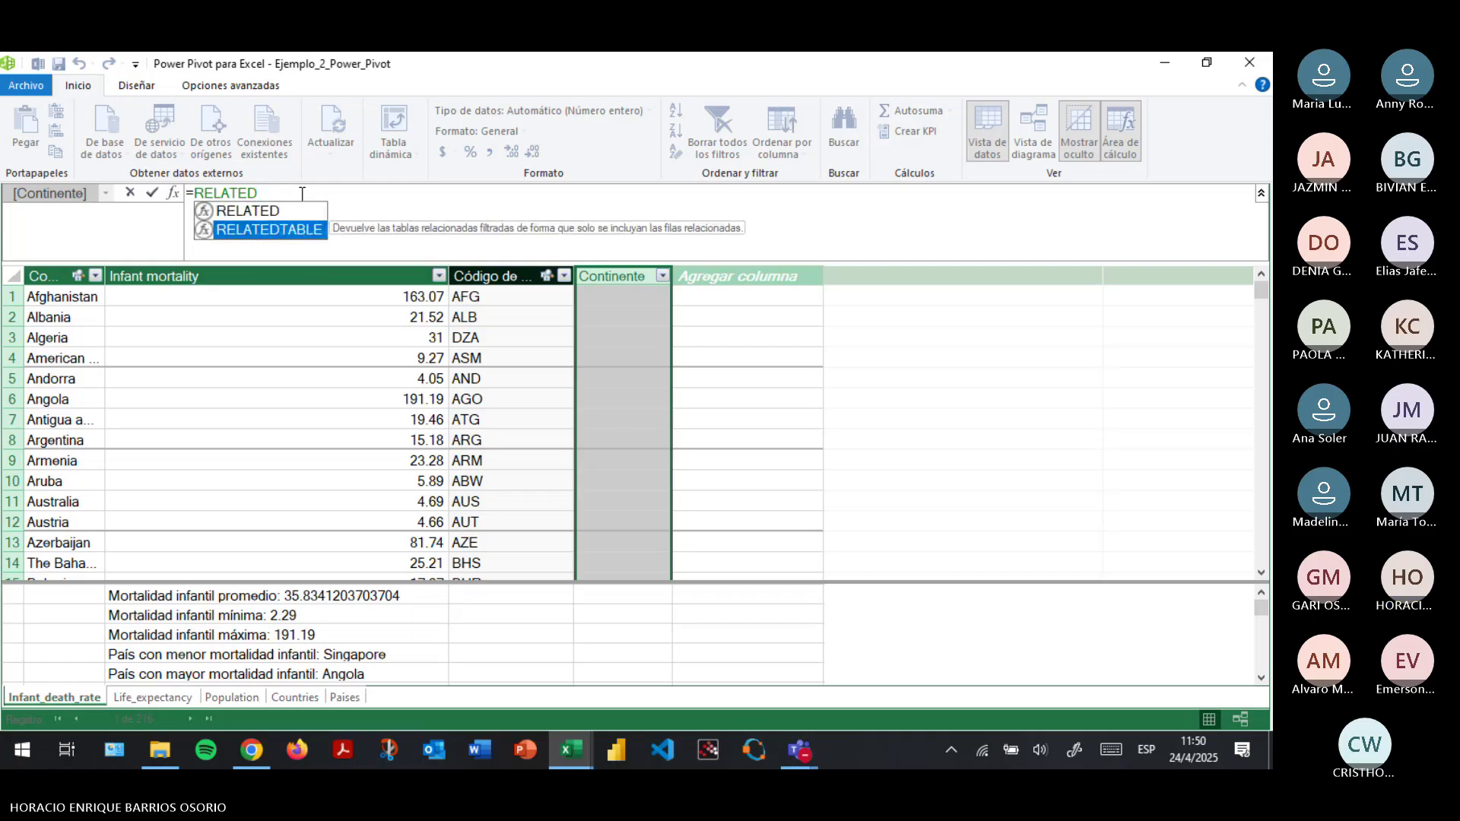
key("Tab")
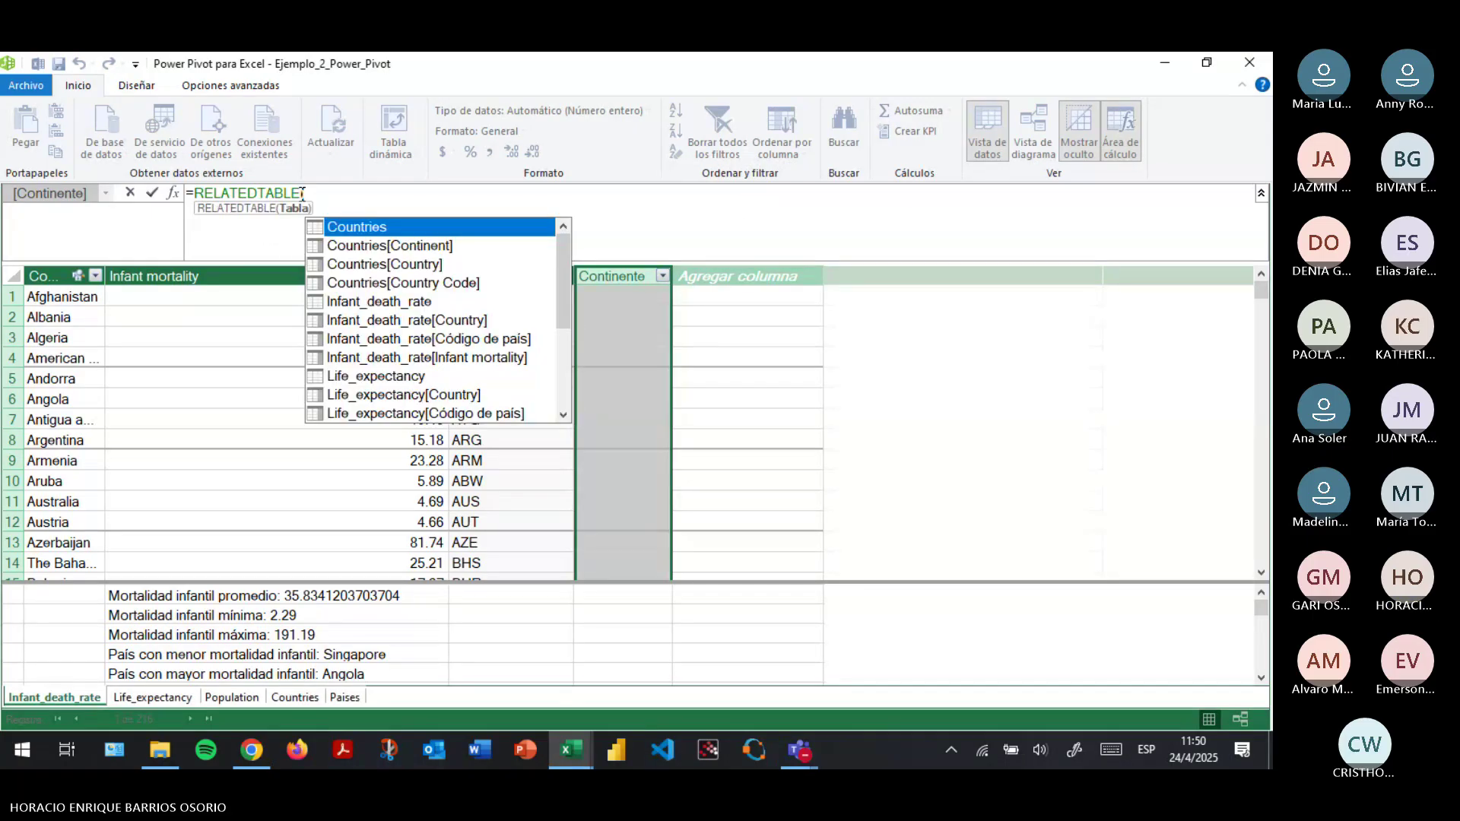
key("Down")
key("Down")
key("Down")
key("Down")
key("Down")
key("Down")
key("Down")
key("Down")
key("Down")
key("Down")
key("Down")
key("Down")
key("Down")
key("Down")
key("Down")
key("Down")
key("Down")
key("Down")
key("Down")
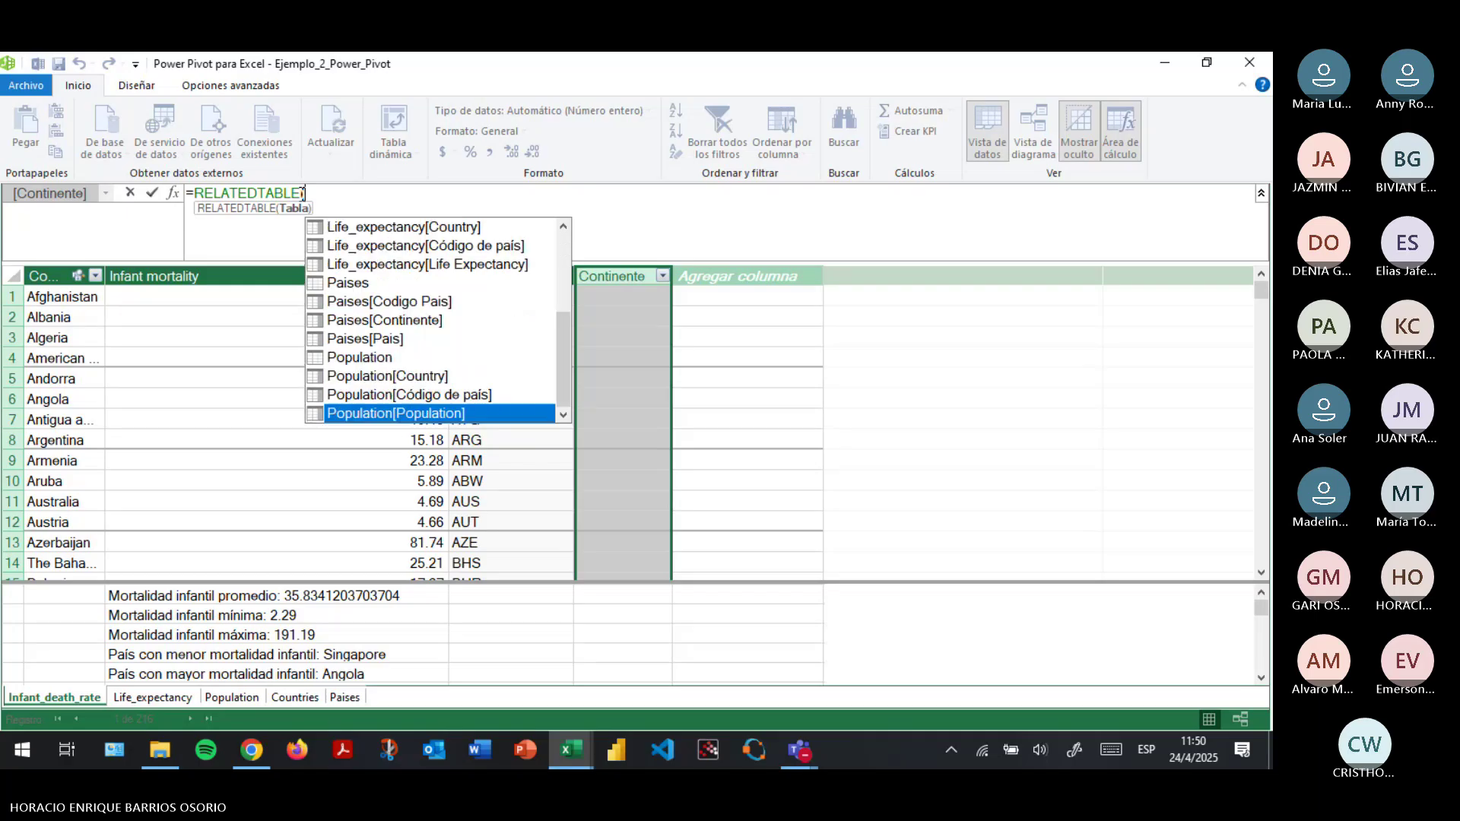
key("Tab")
key("BackSpace")
key("BackSpace")
key("BackSpace")
key("BackSpace")
key("BackSpace")
key("BackSpace")
key("BackSpace")
key("BackSpace")
key("BackSpace")
key("BackSpace")
key("BackSpace")
key("BackSpace")
key("BackSpace")
key("BackSpace")
key("BackSpace")
key("BackSpace")
key("BackSpace")
key("BackSpace")
key("BackSpace")
key("BackSpace")
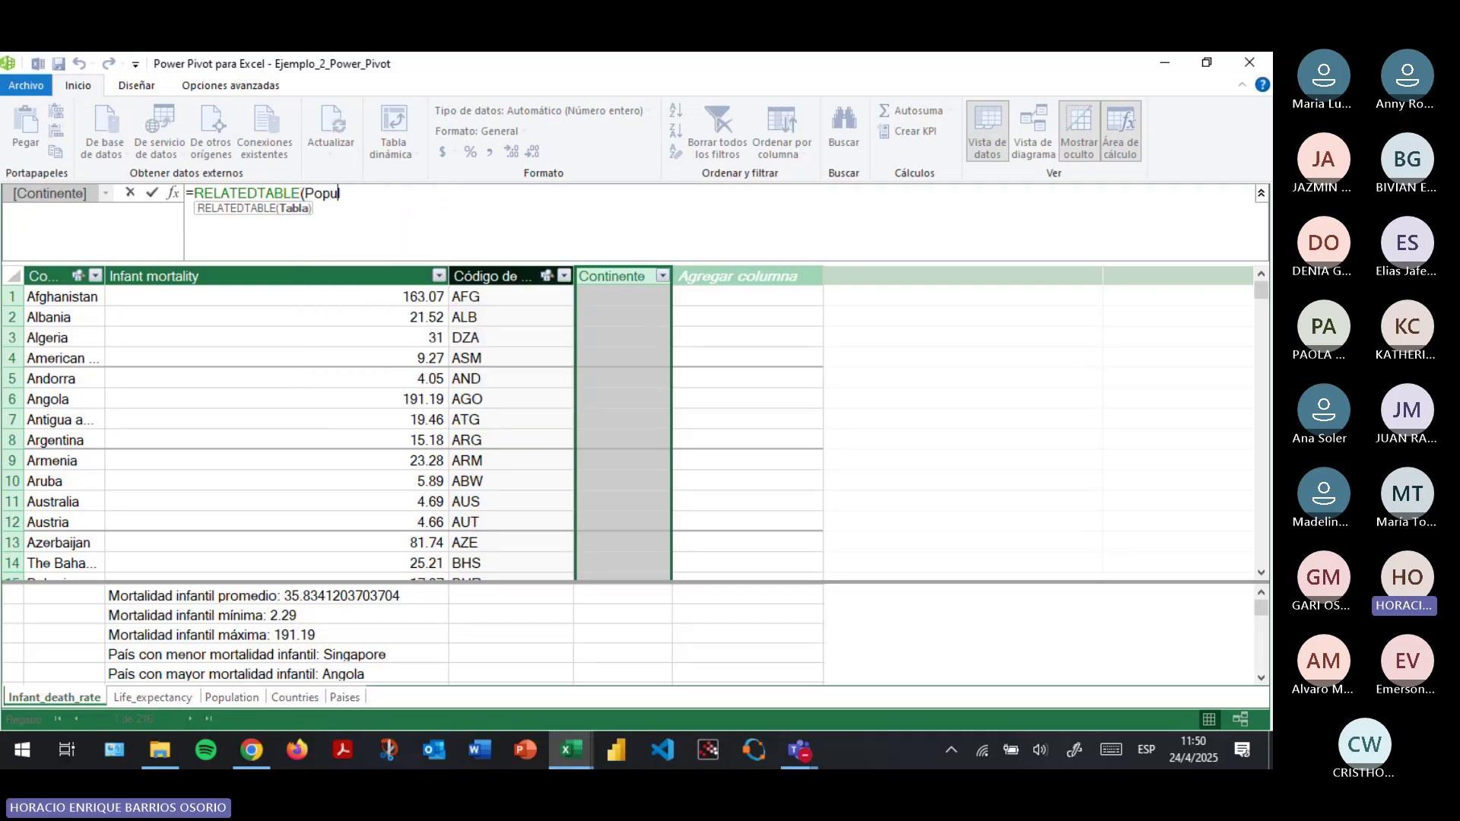
Recheck the column suggestions for RELATED and cancel the formula entry in the Continente column.
type("(")
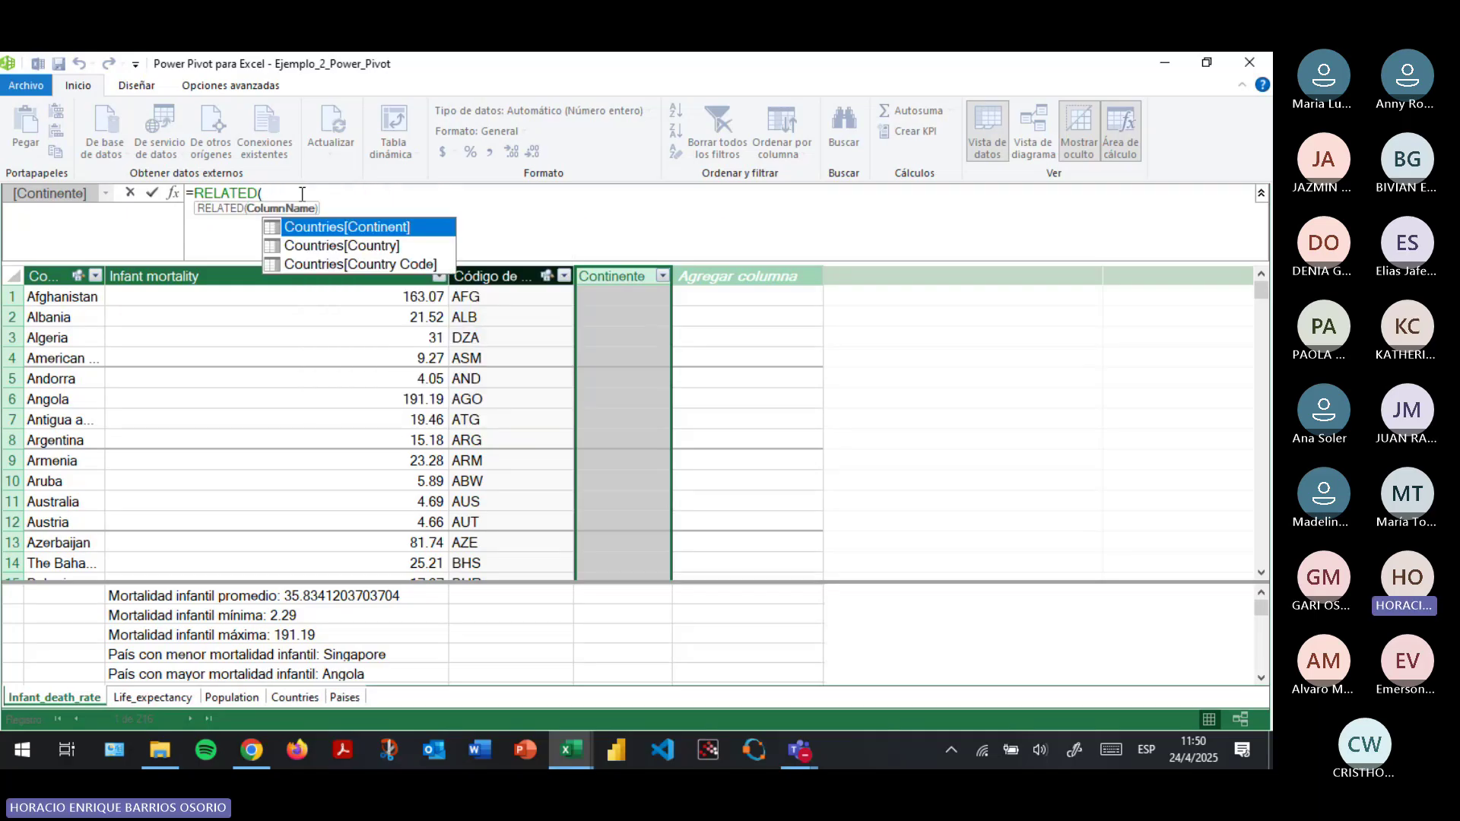
key("Down")
key("Down")
key("Escape")
key("BackSpace")
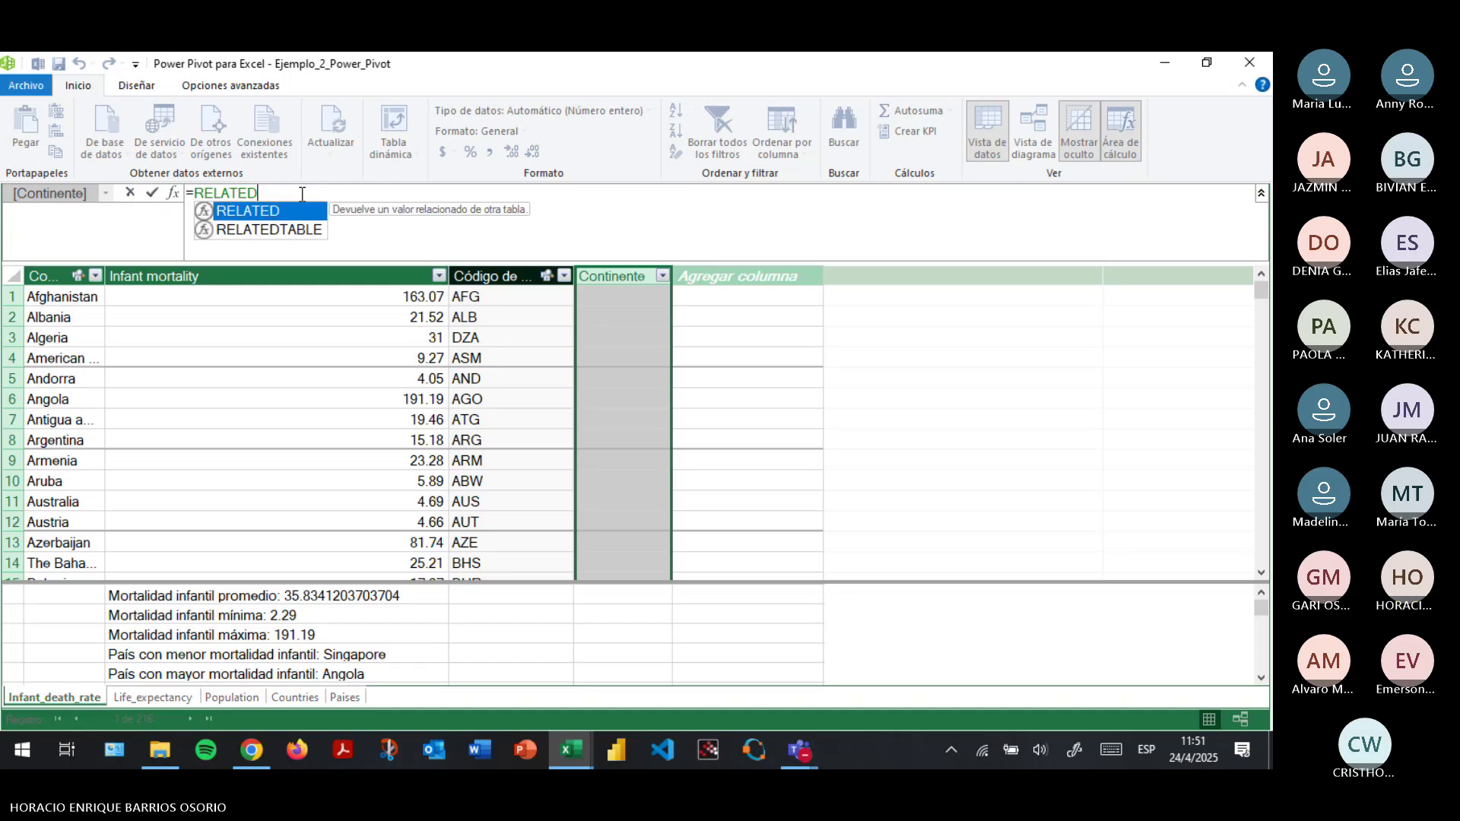
key("Escape")
key("Escape")
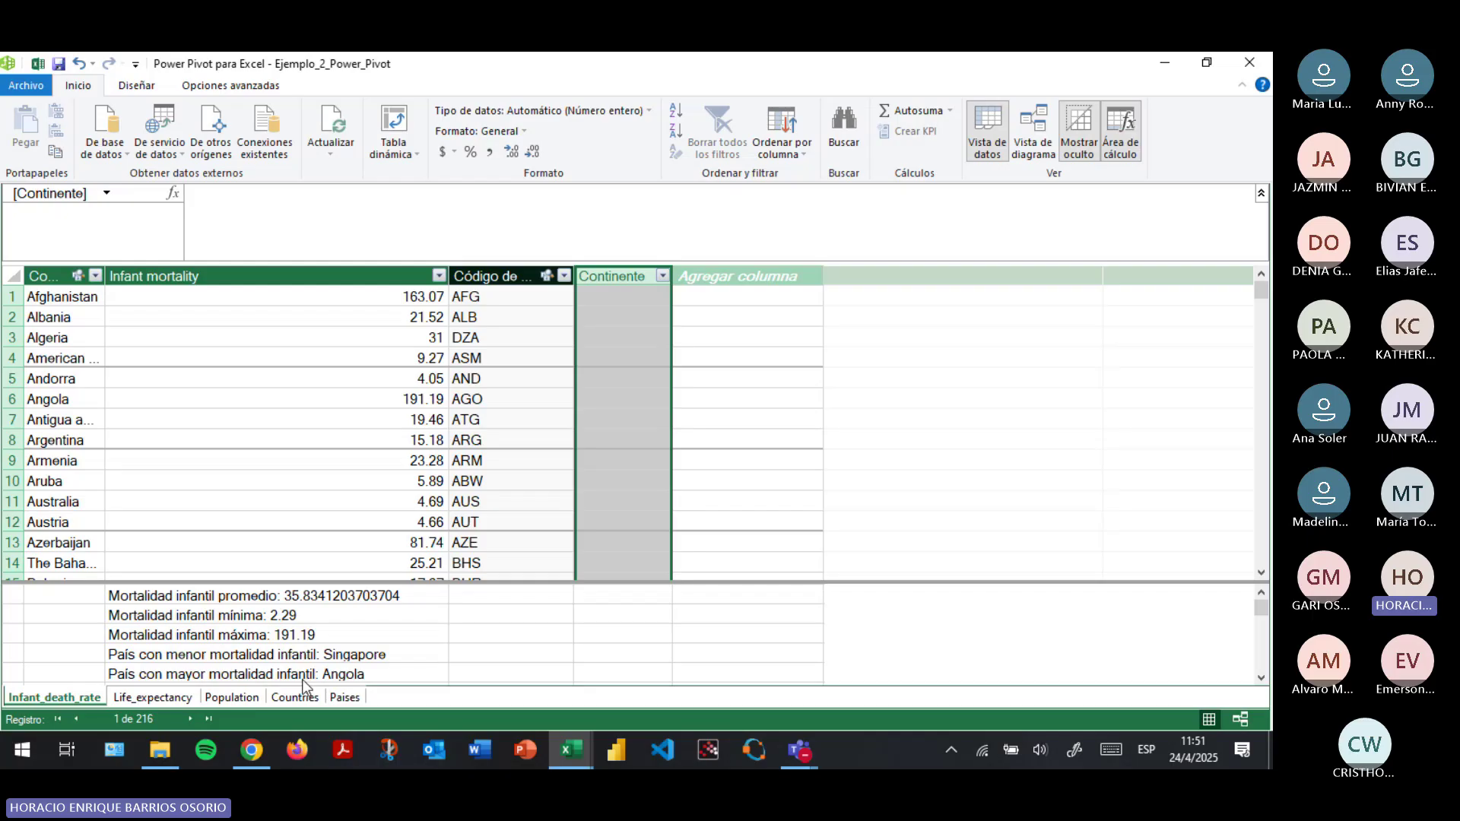
Sort the Paises table by Pais from A to Z and review its rows down to the last record.
left_click(339, 697)
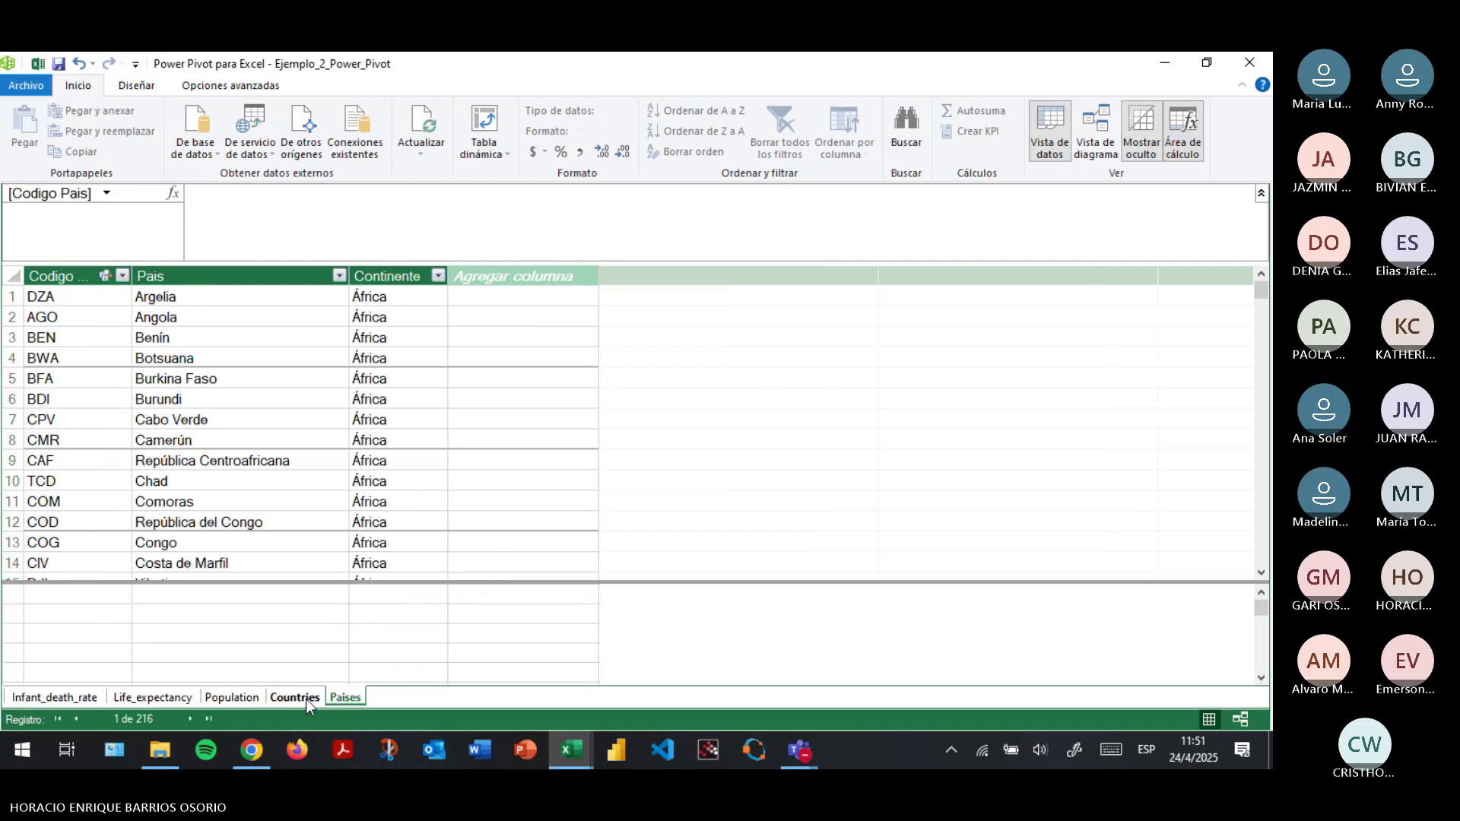
left_click(339, 275)
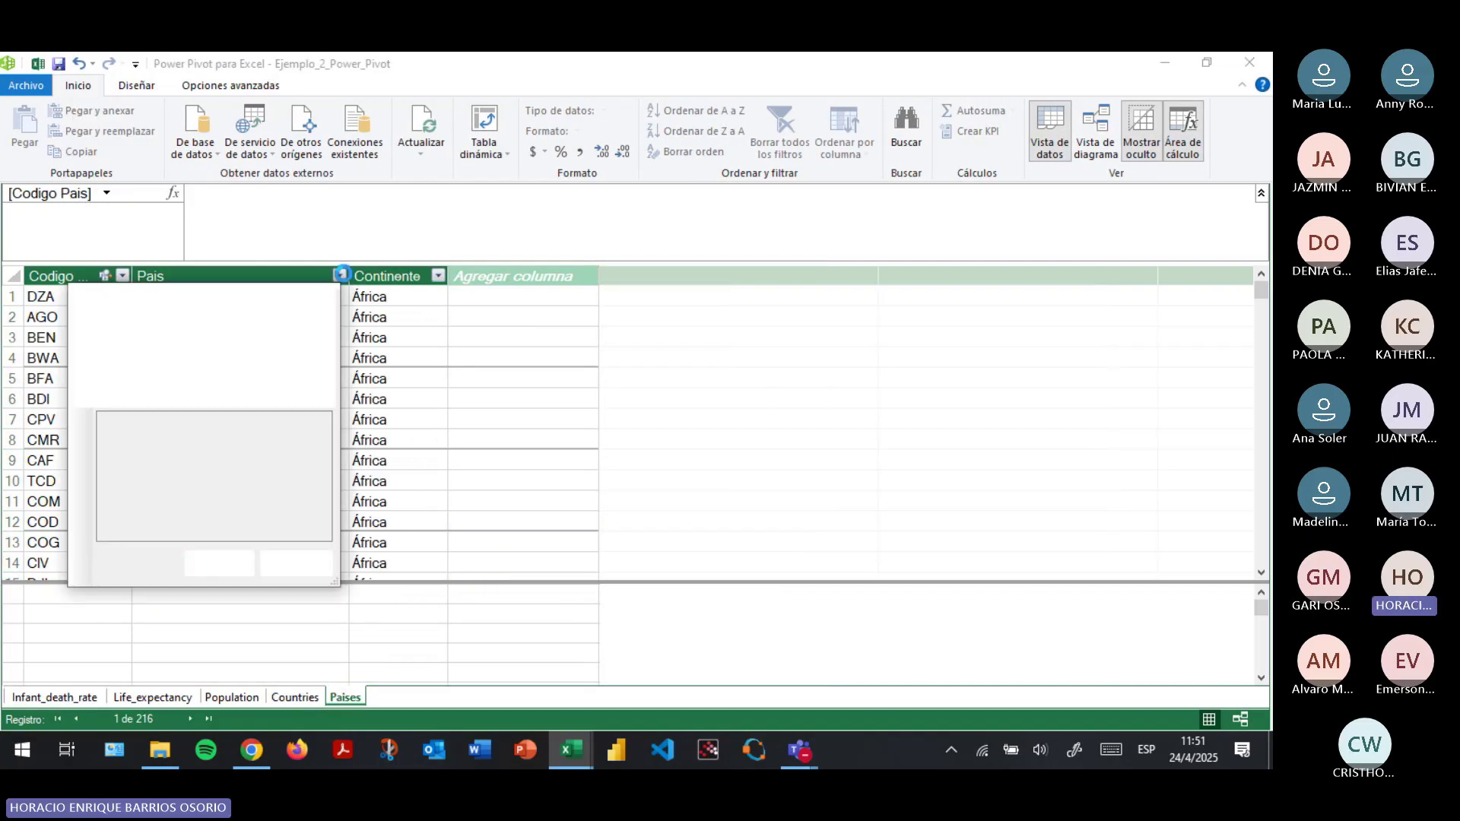
left_click(251, 306)
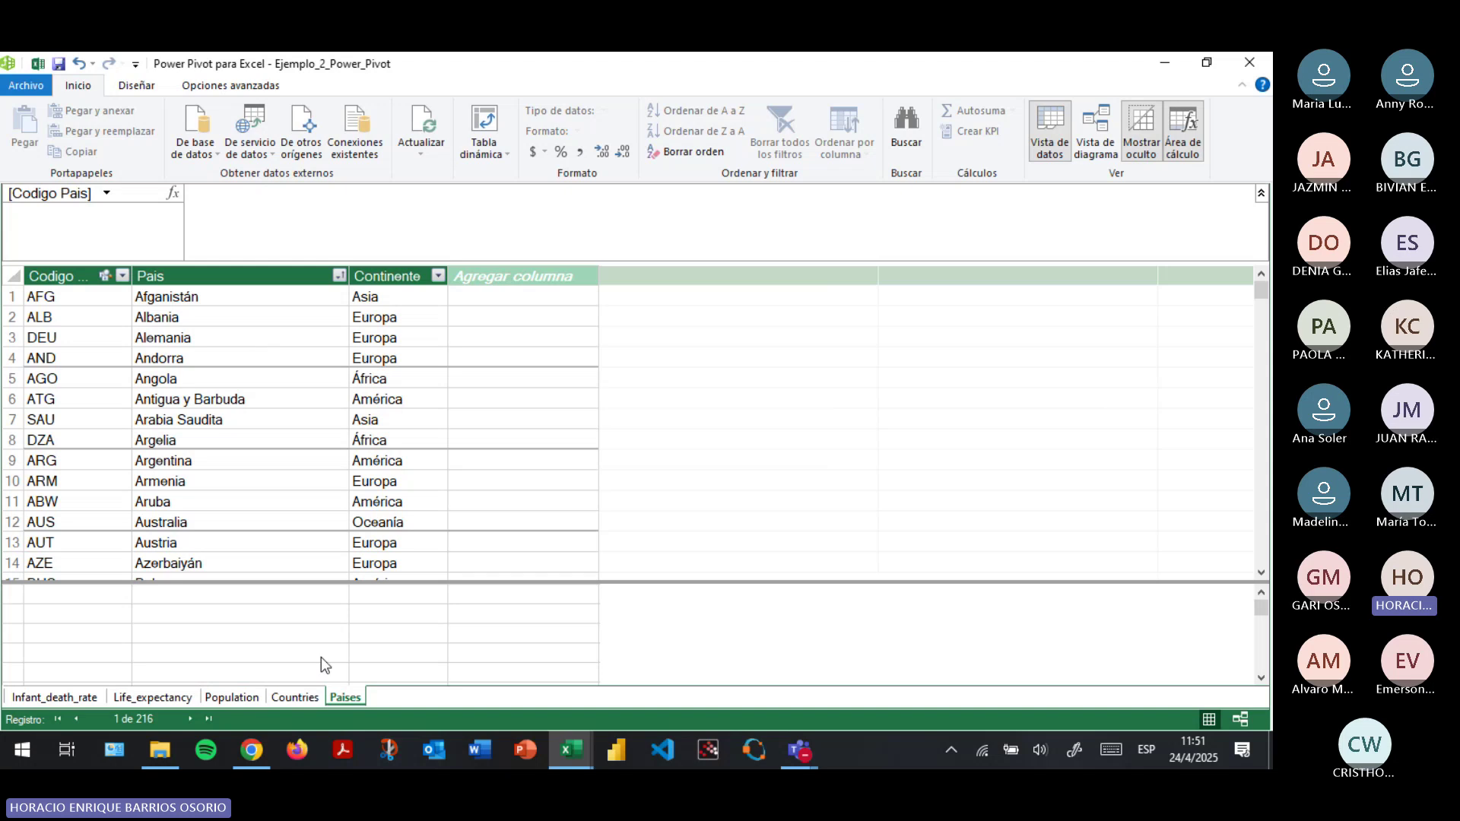
scroll(228, 498, "down", 4)
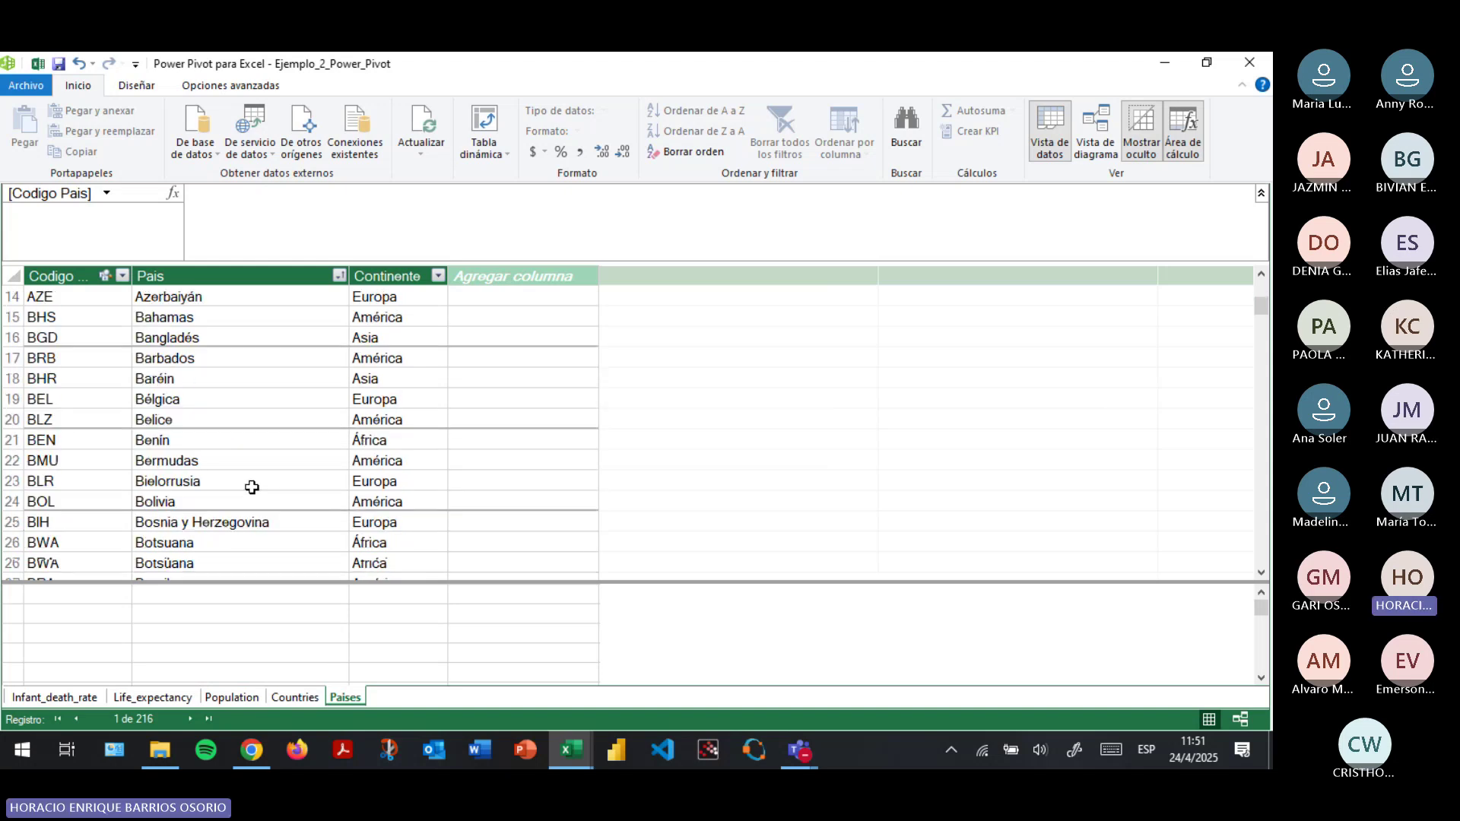
scroll(252, 487, "down", 5)
left_click_drag(1262, 326, 1266, 558)
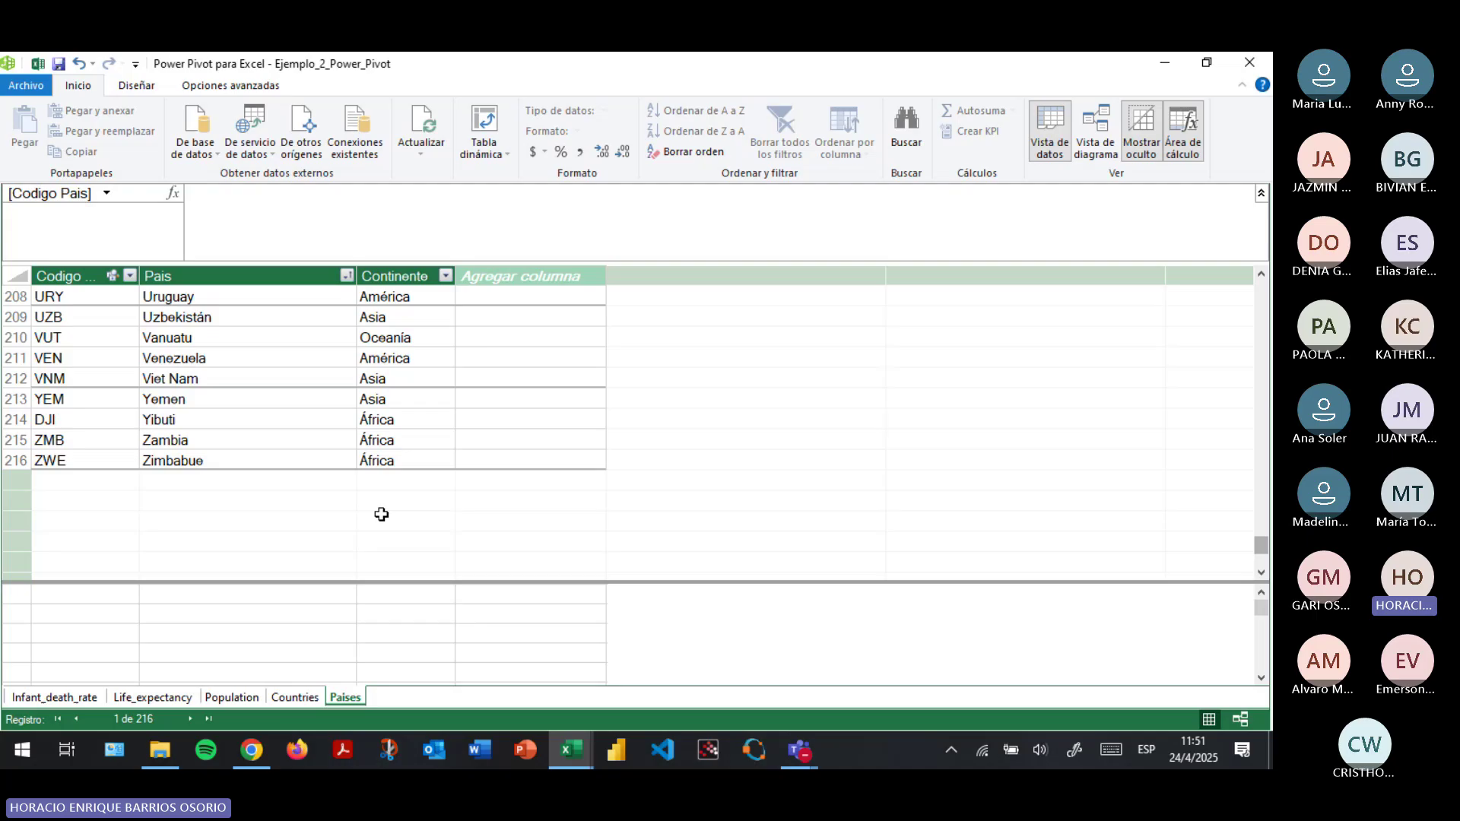
Sort the Countries table by Country from A to Z and review its first and last rows.
left_click(295, 697)
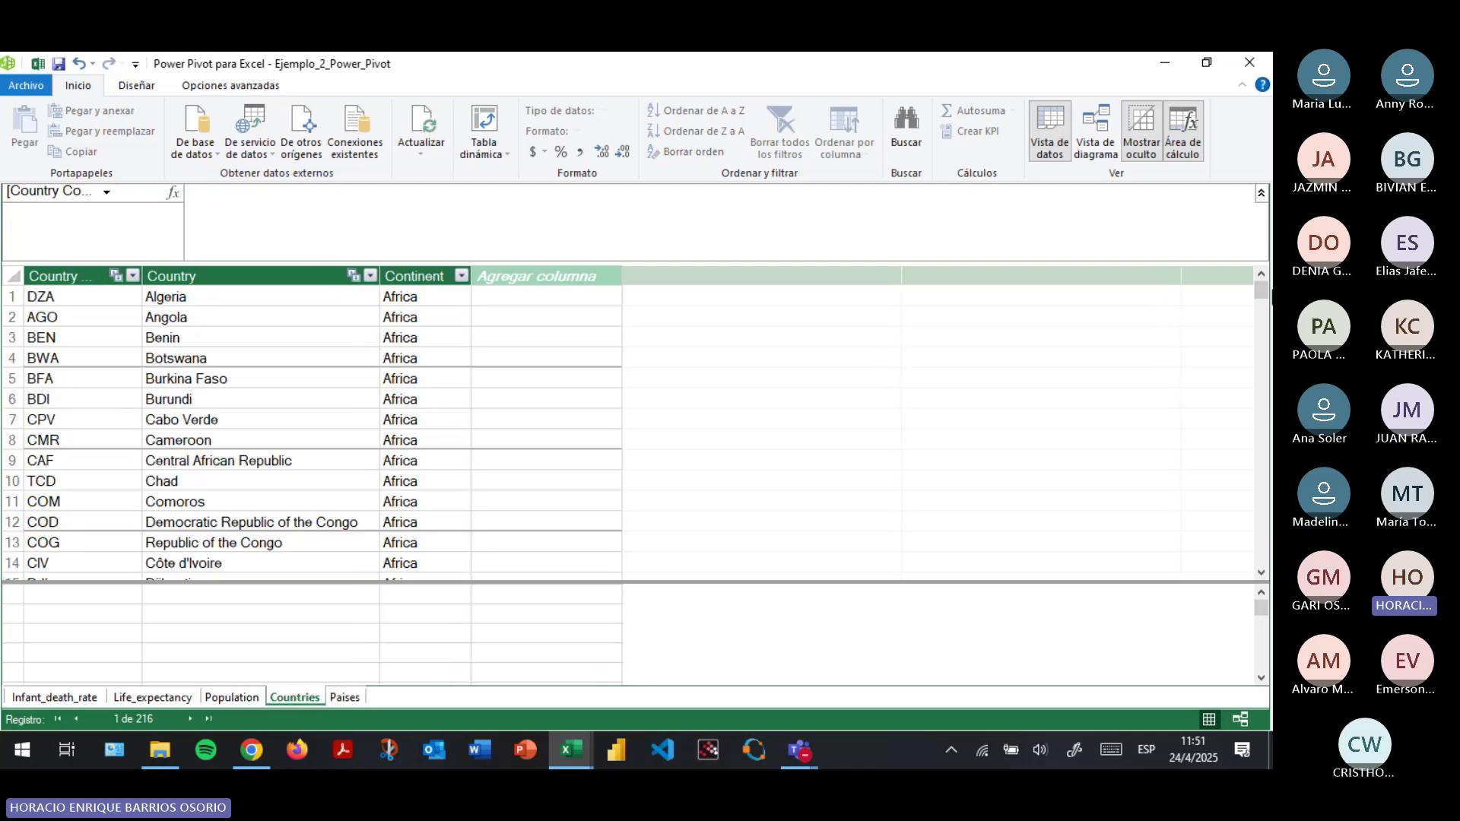
left_click_drag(1261, 292, 1057, 517)
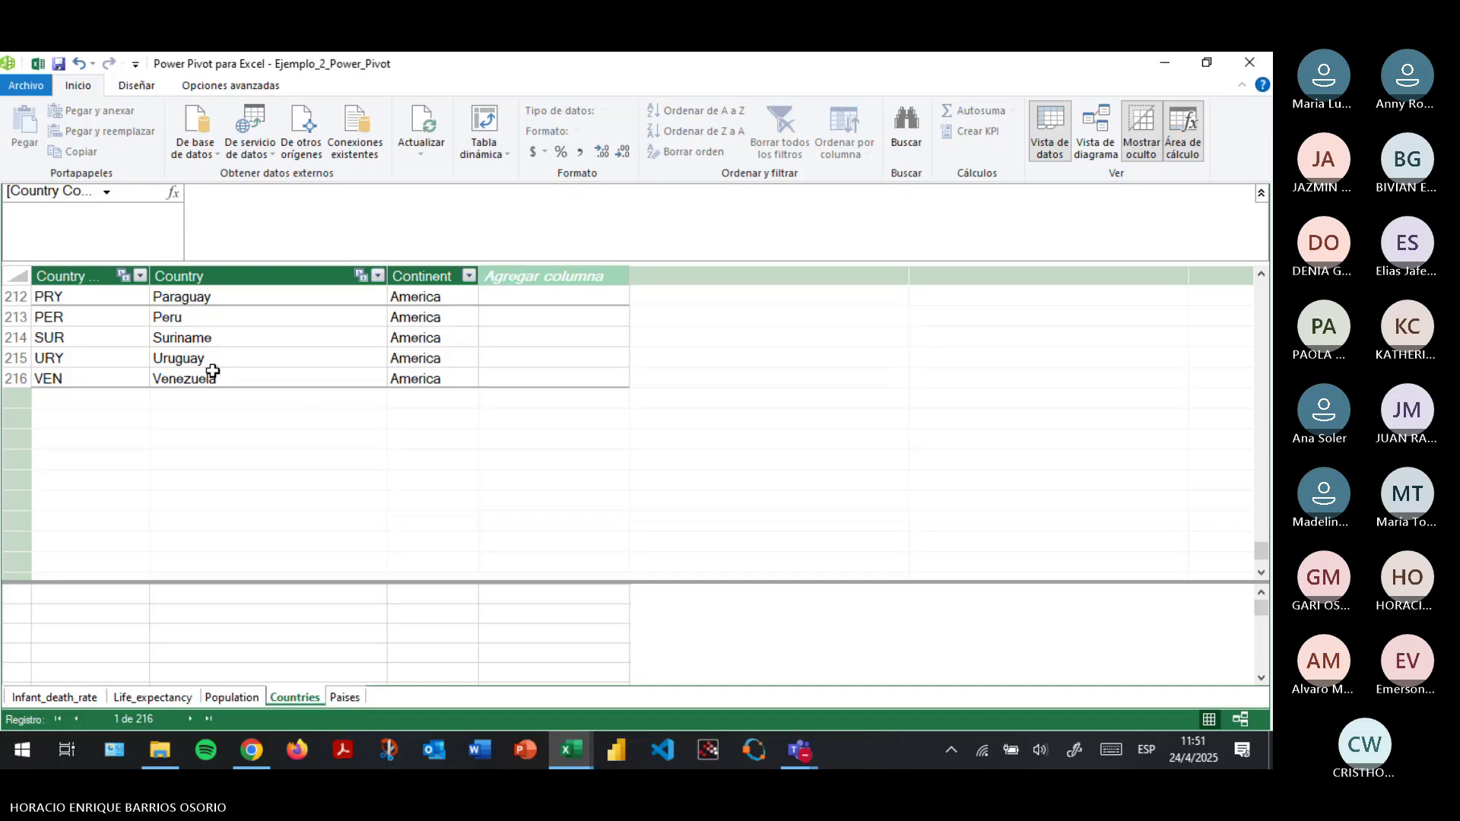
scroll(271, 381, "up", 3)
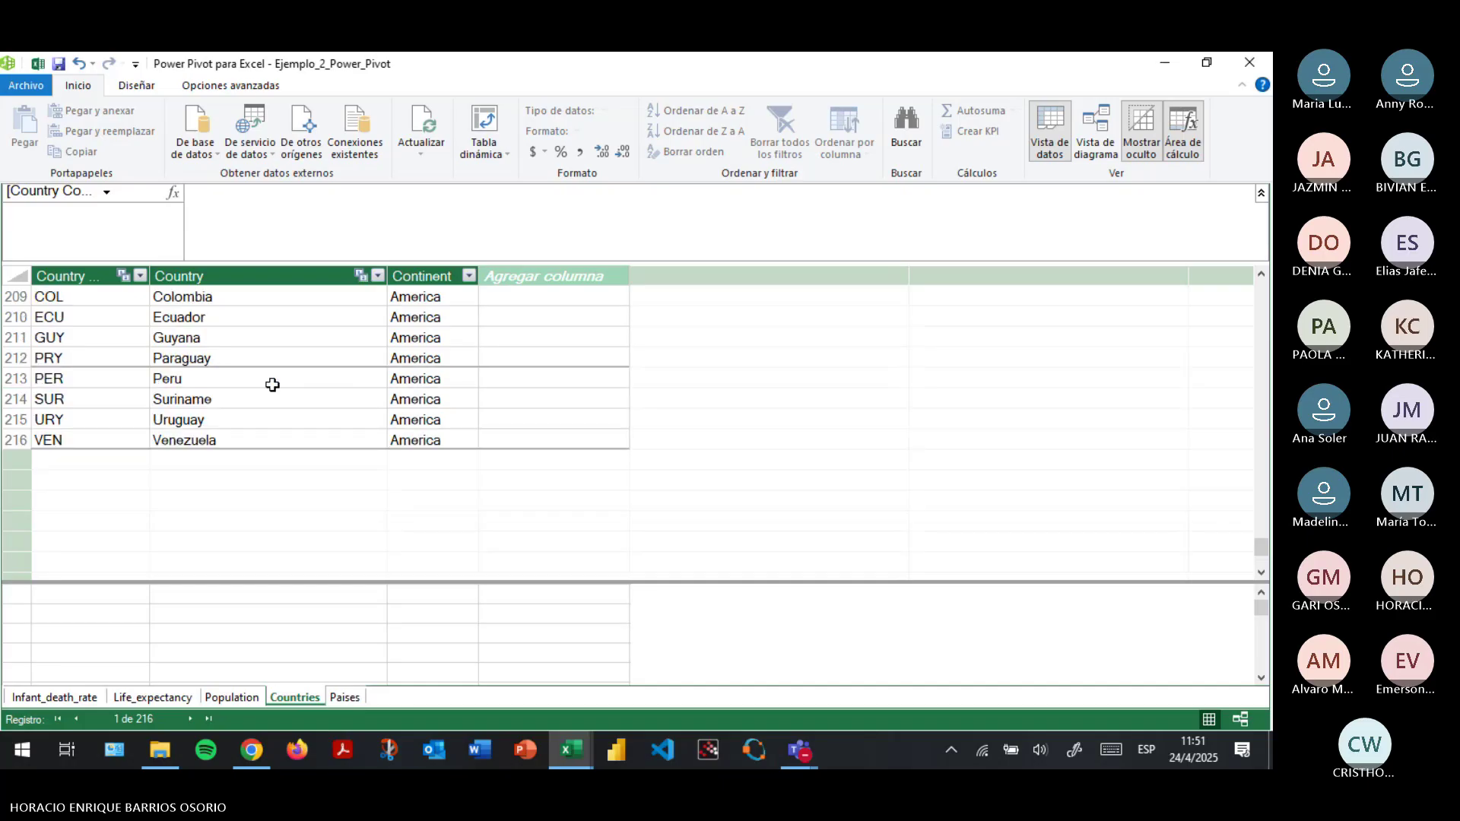
left_click(378, 277)
left_click(361, 302)
scroll(254, 466, "down", 1)
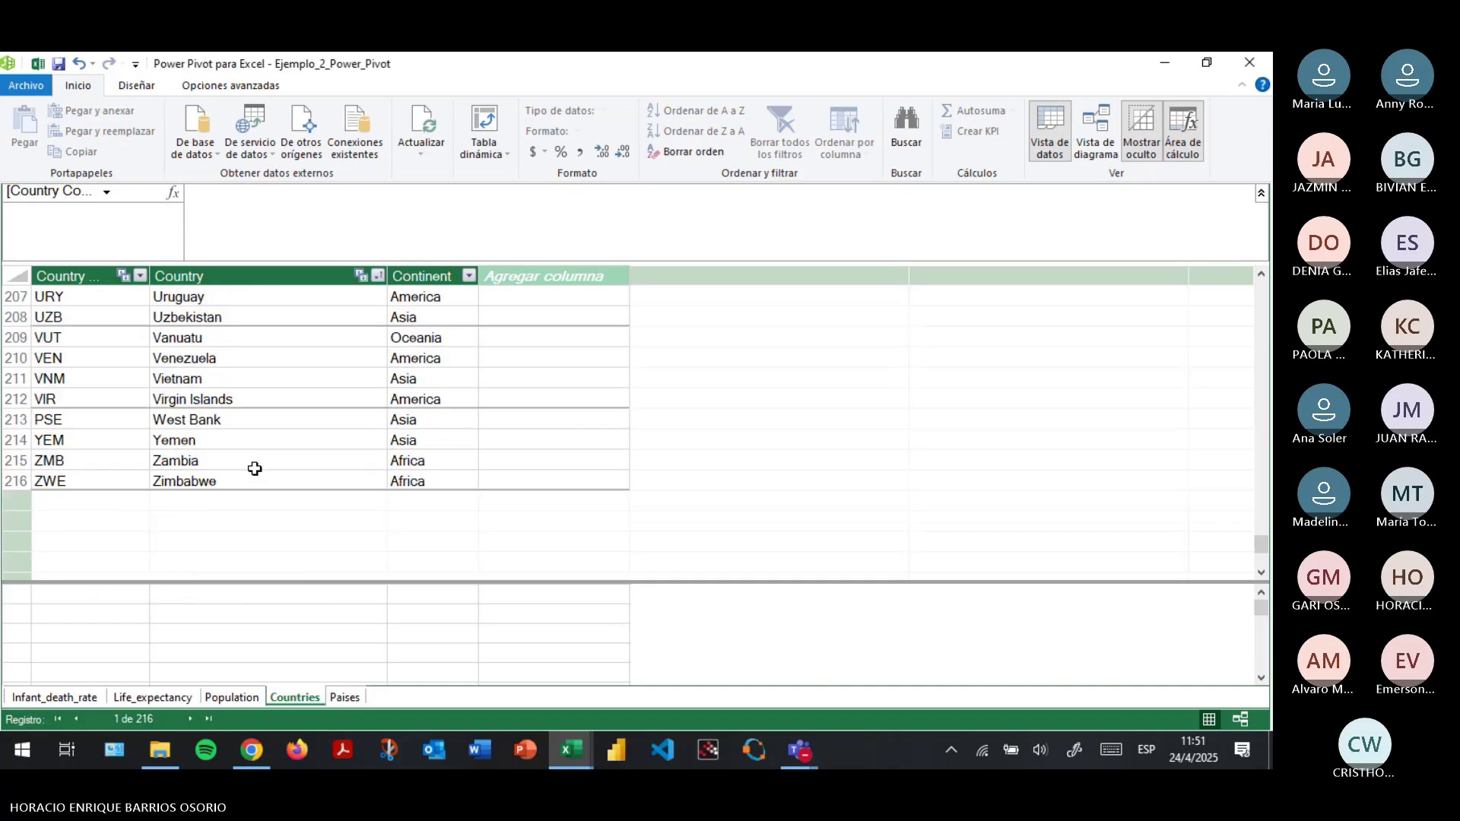
left_click_drag(1262, 552, 1271, 175)
left_click_drag(1266, 224, 1262, 286)
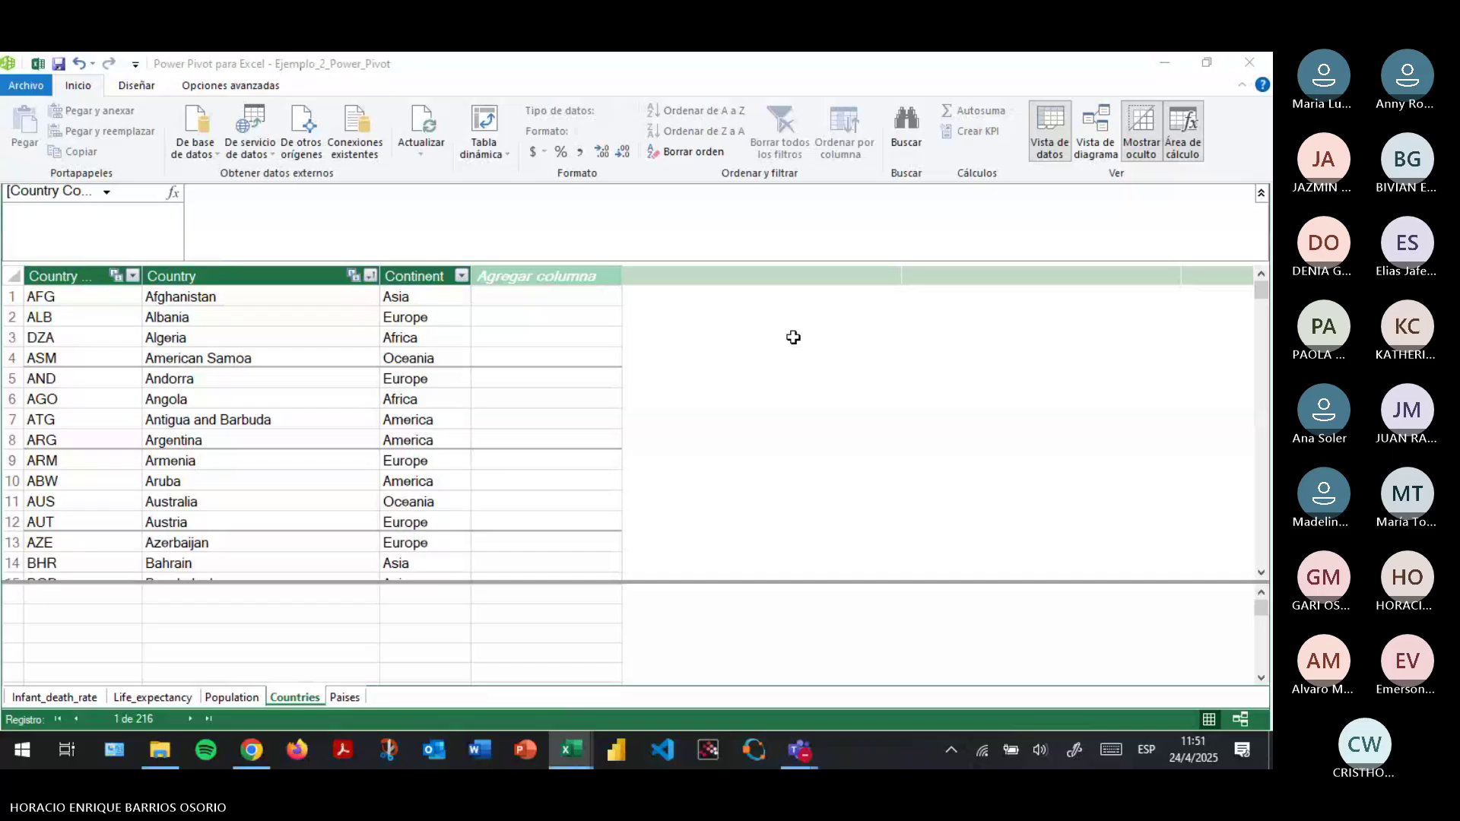
Review the model's relationship list, including the one between Paises [Codigo Pais] and Countries [Country Code].
left_click(345, 696)
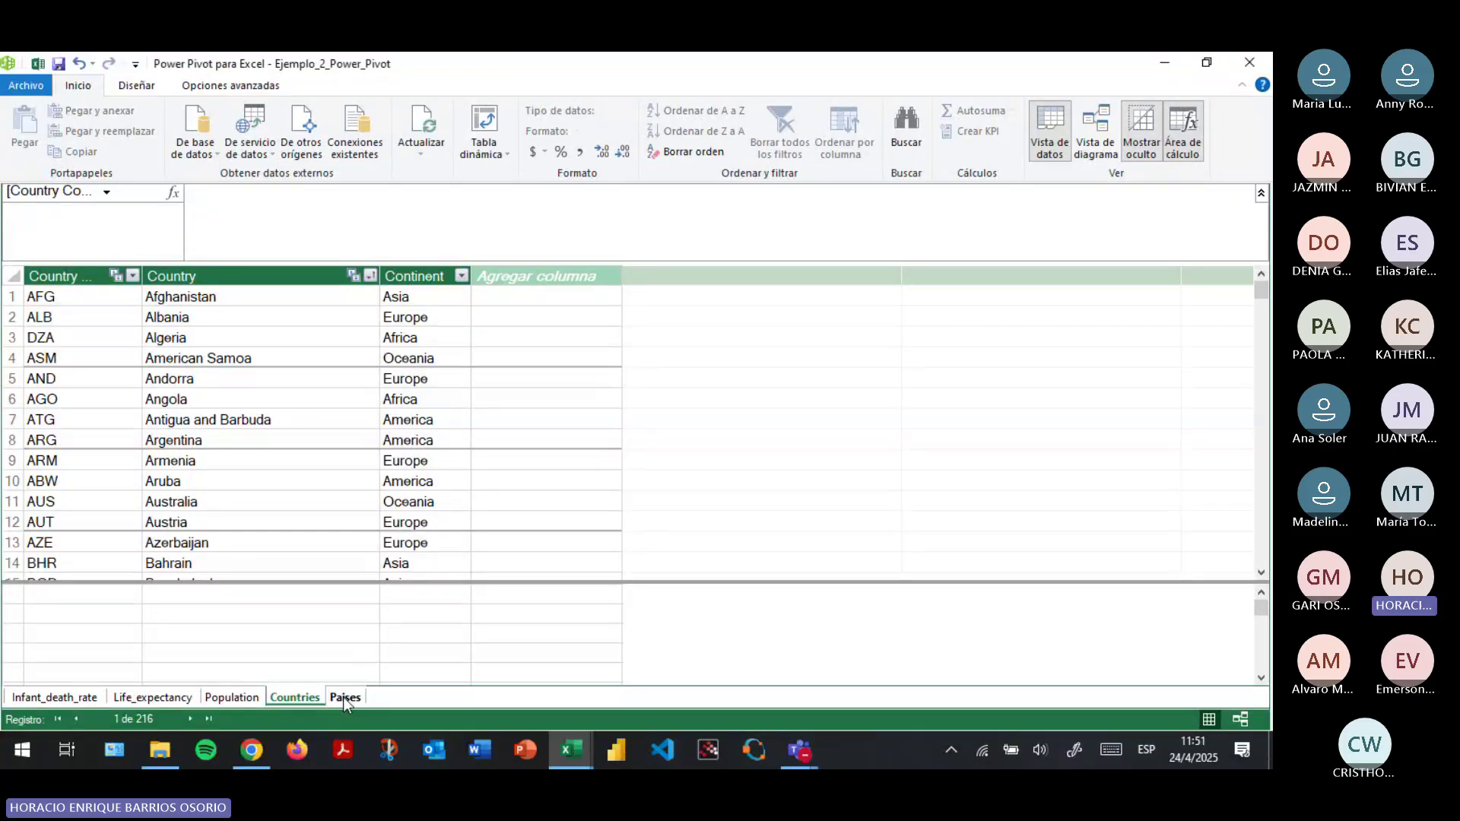
left_click(237, 698)
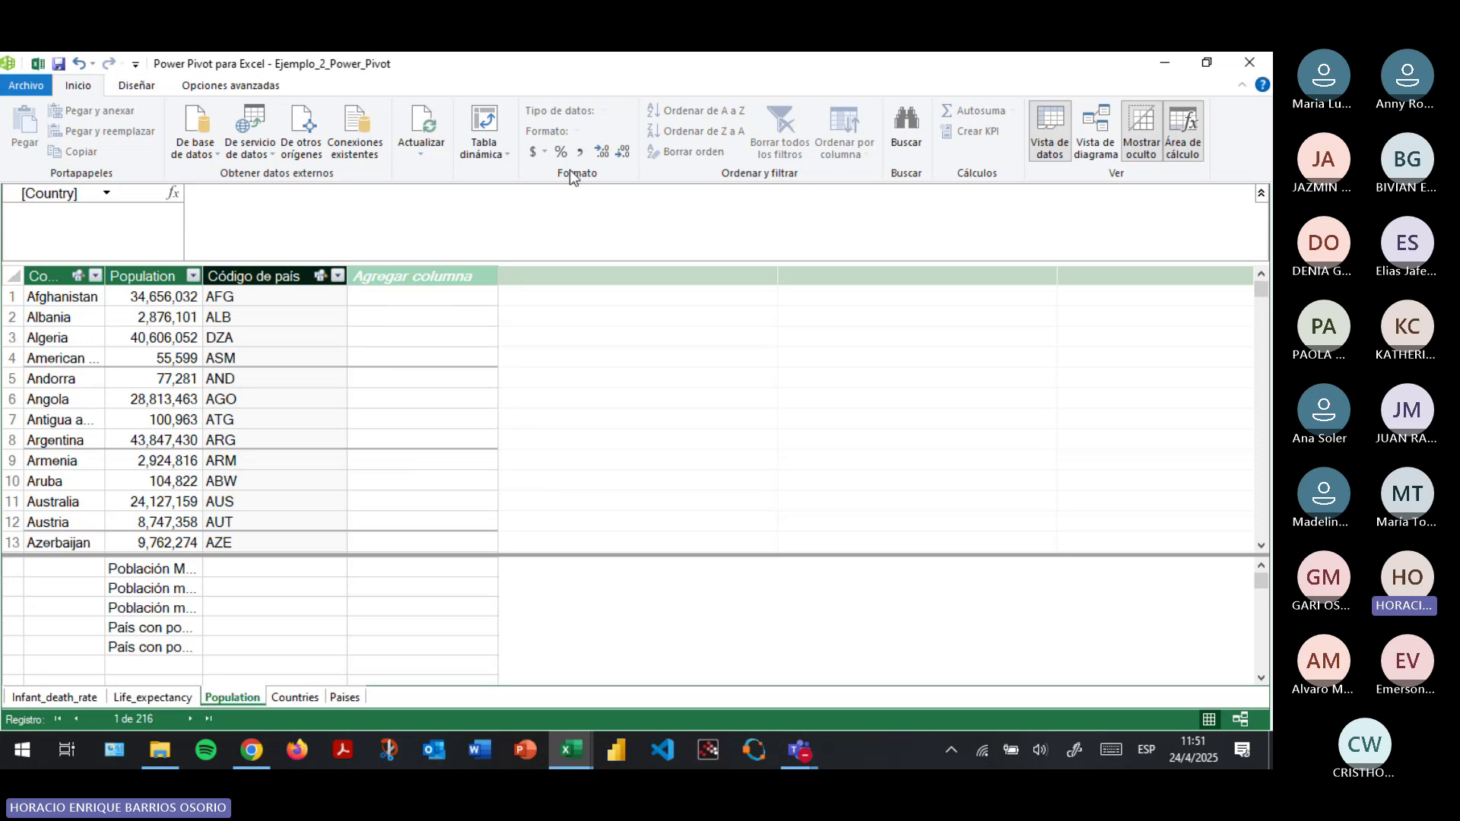
left_click(137, 85)
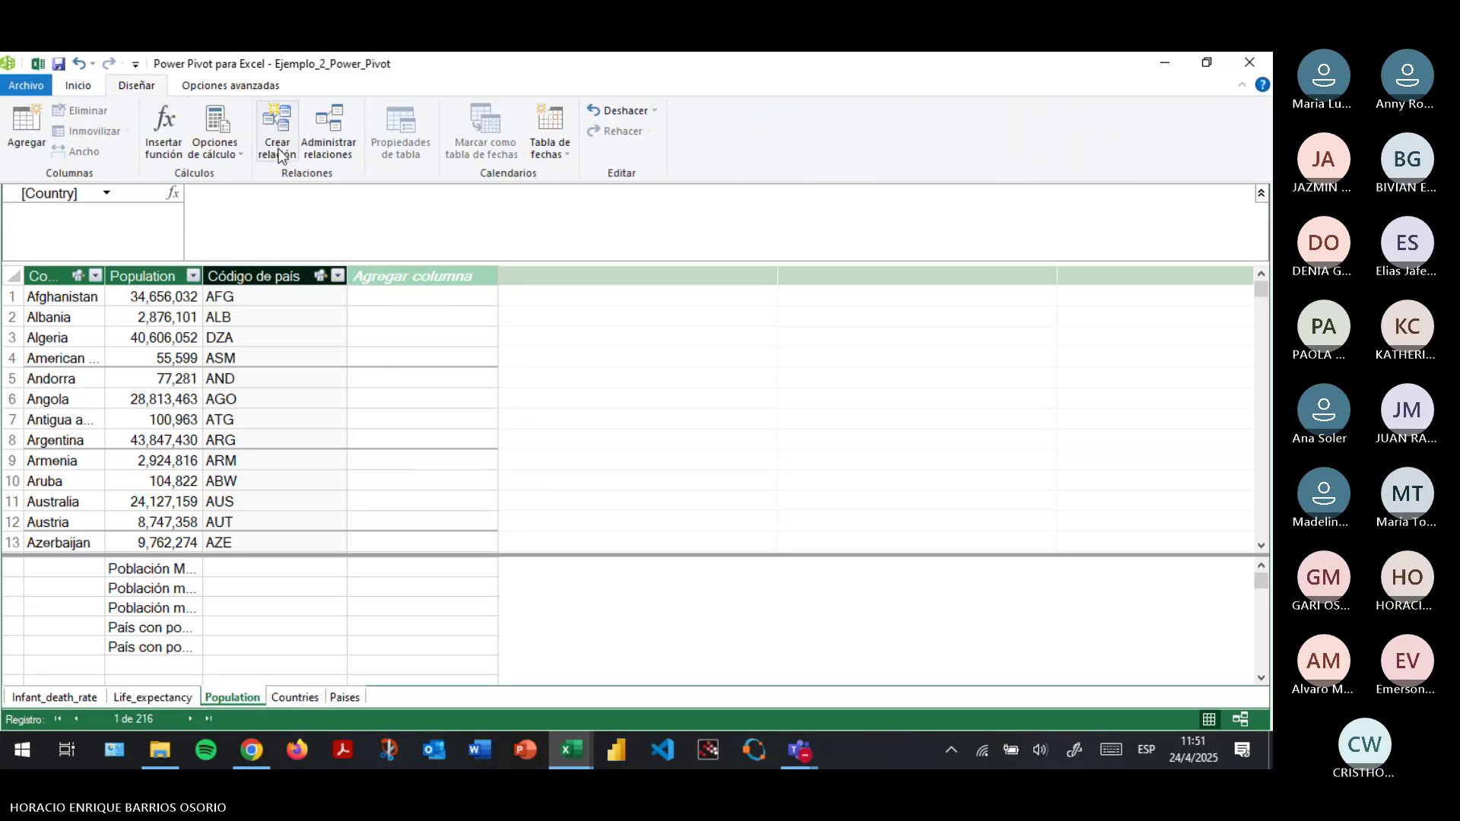
left_click(329, 135)
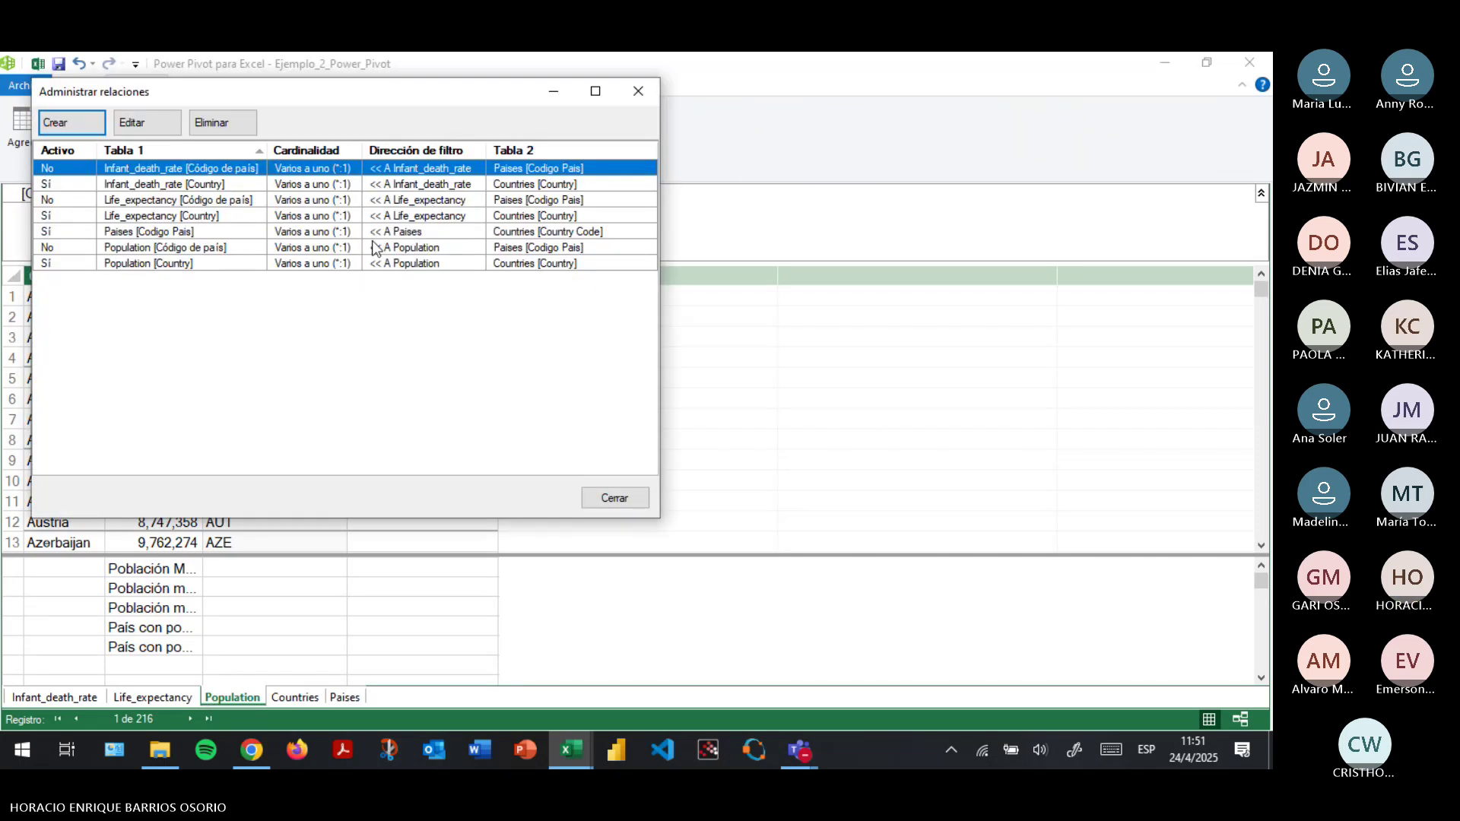
left_click(417, 231)
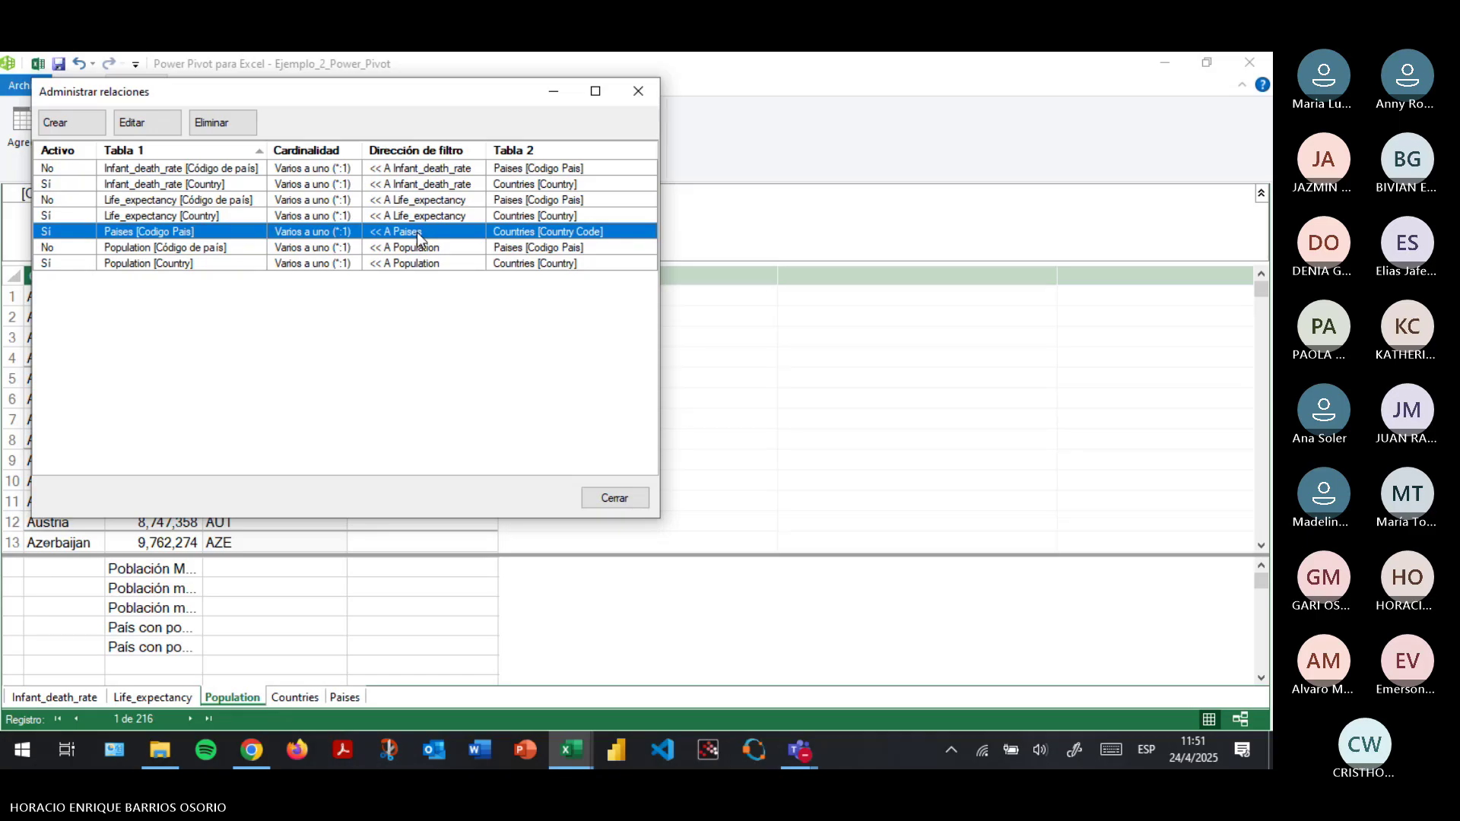
left_click(613, 498)
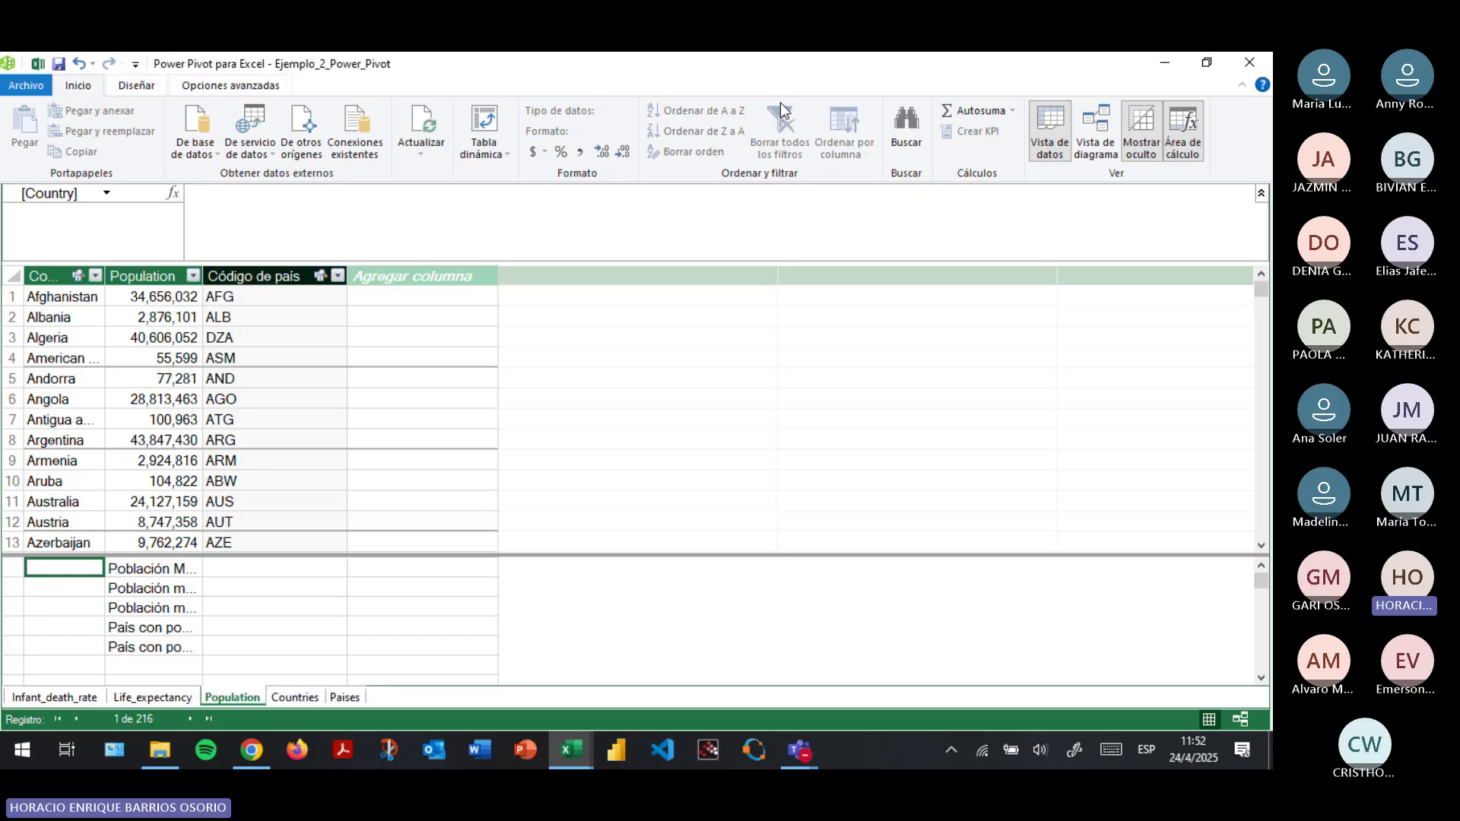
Inspect in the diagram view which columns link Countries and Paises and which link Paises to Life_expectancy, and return to the data view.
left_click(1095, 131)
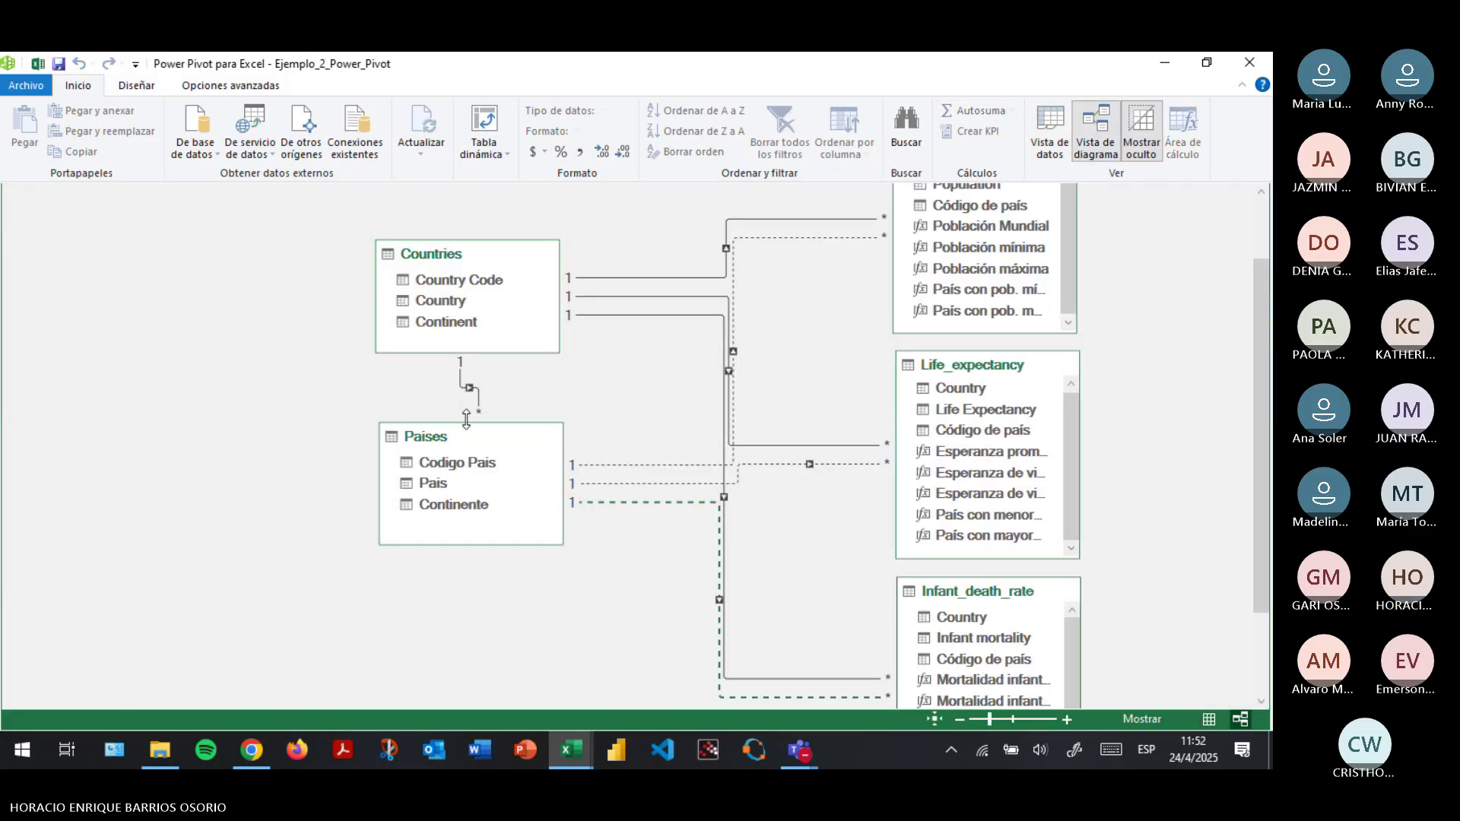
right_click(473, 390)
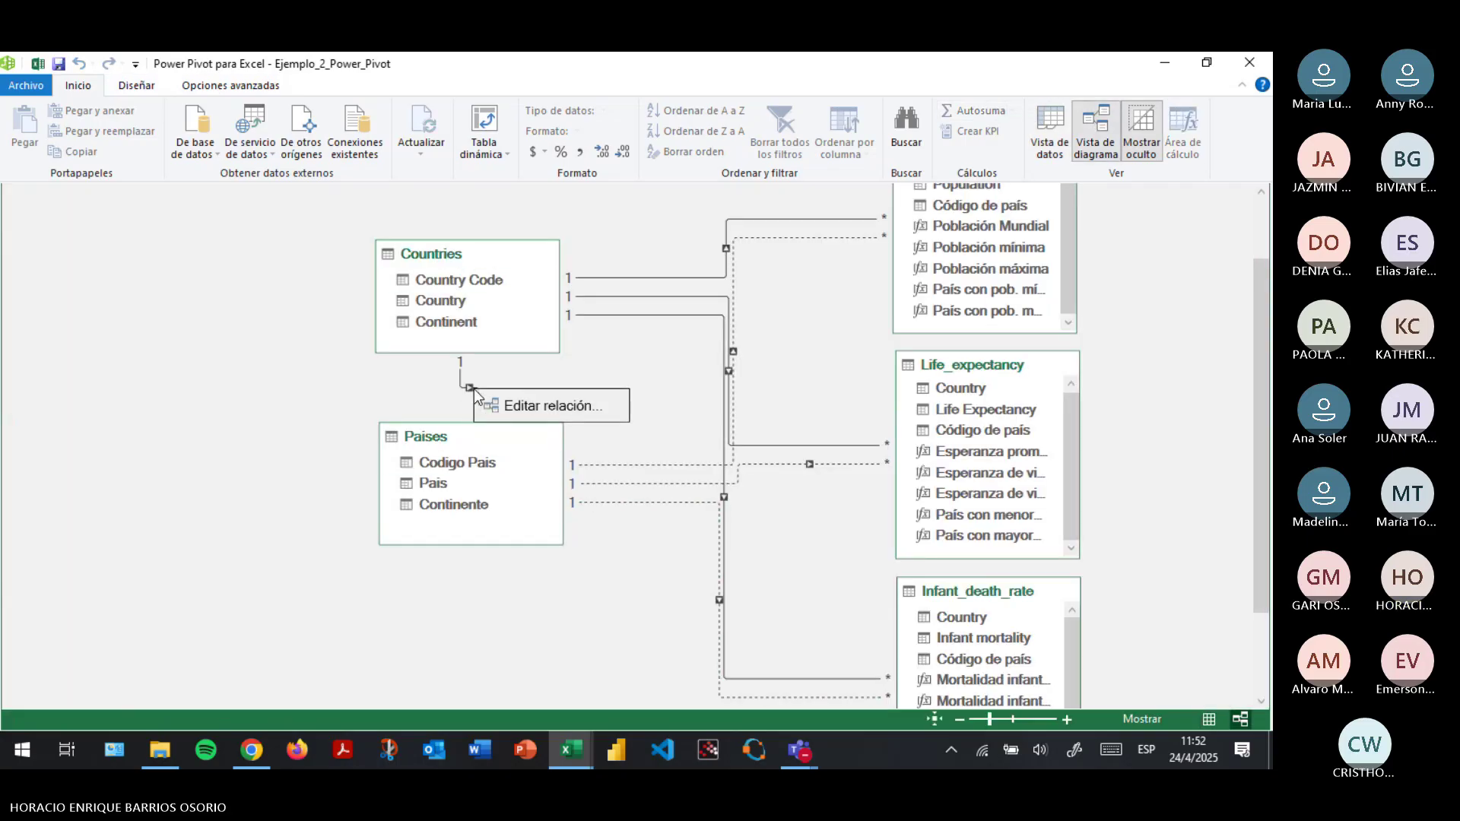
left_click(473, 389)
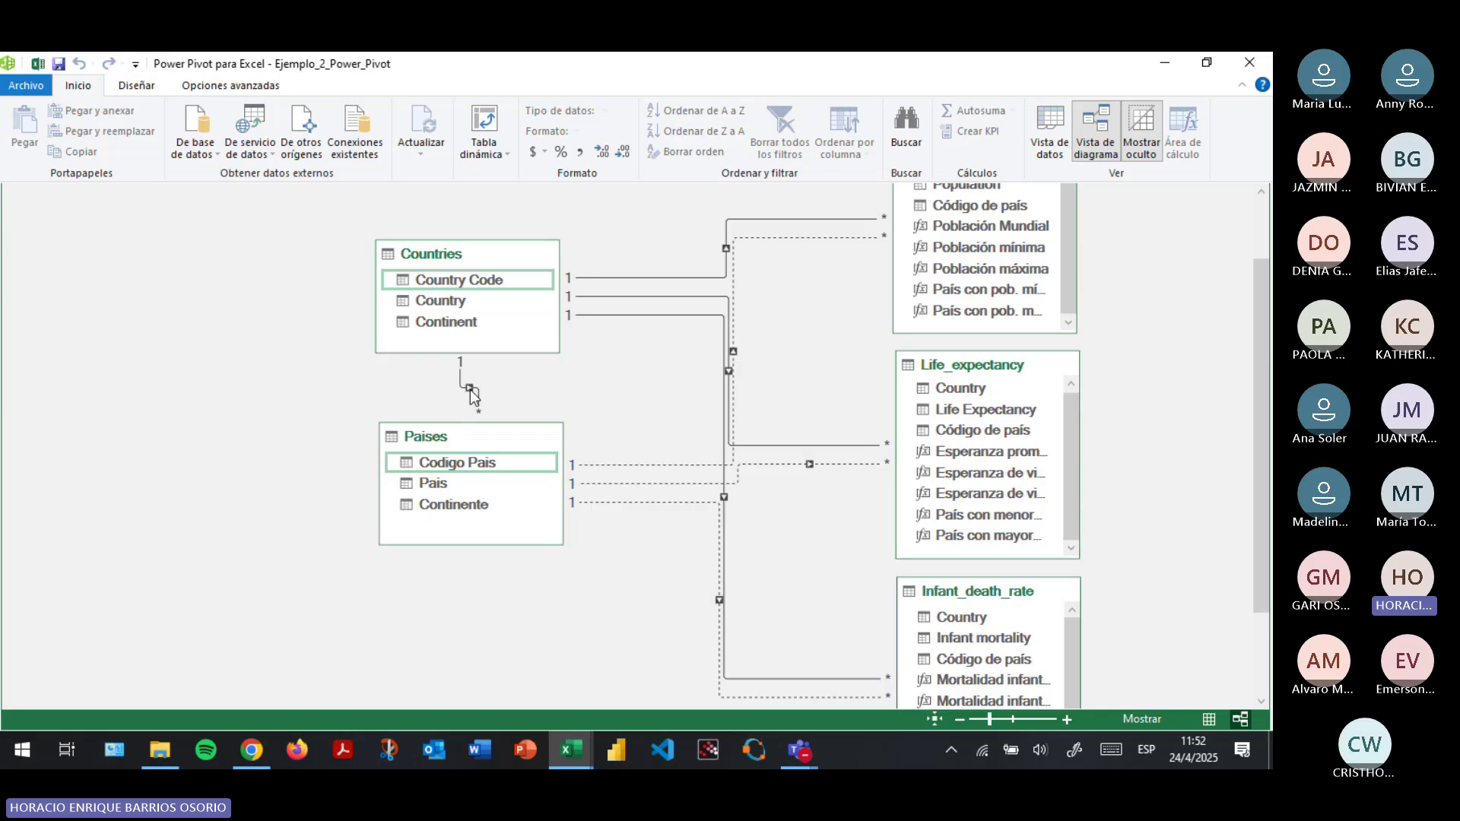
left_click(697, 491)
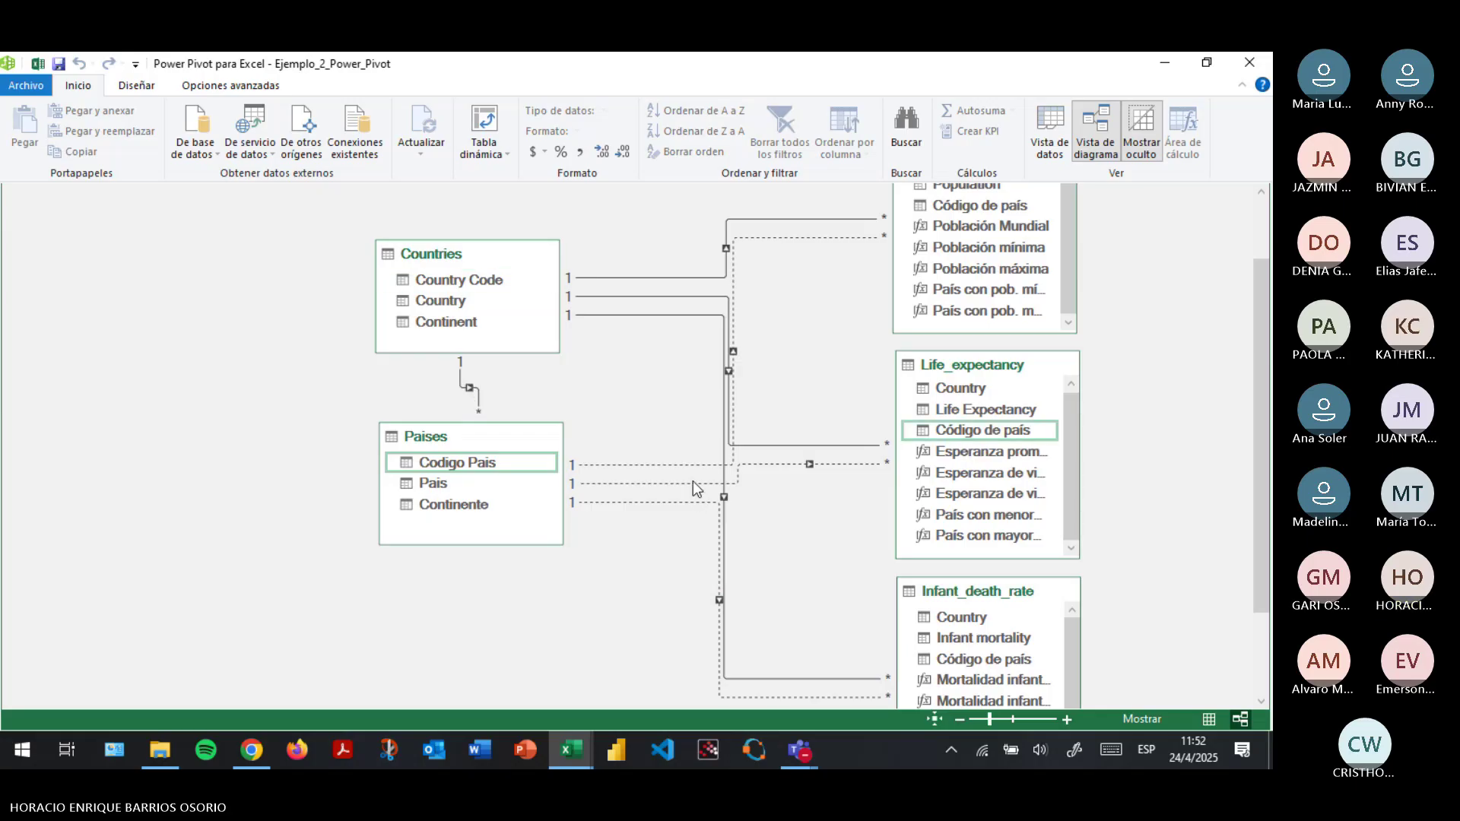
left_click(1050, 131)
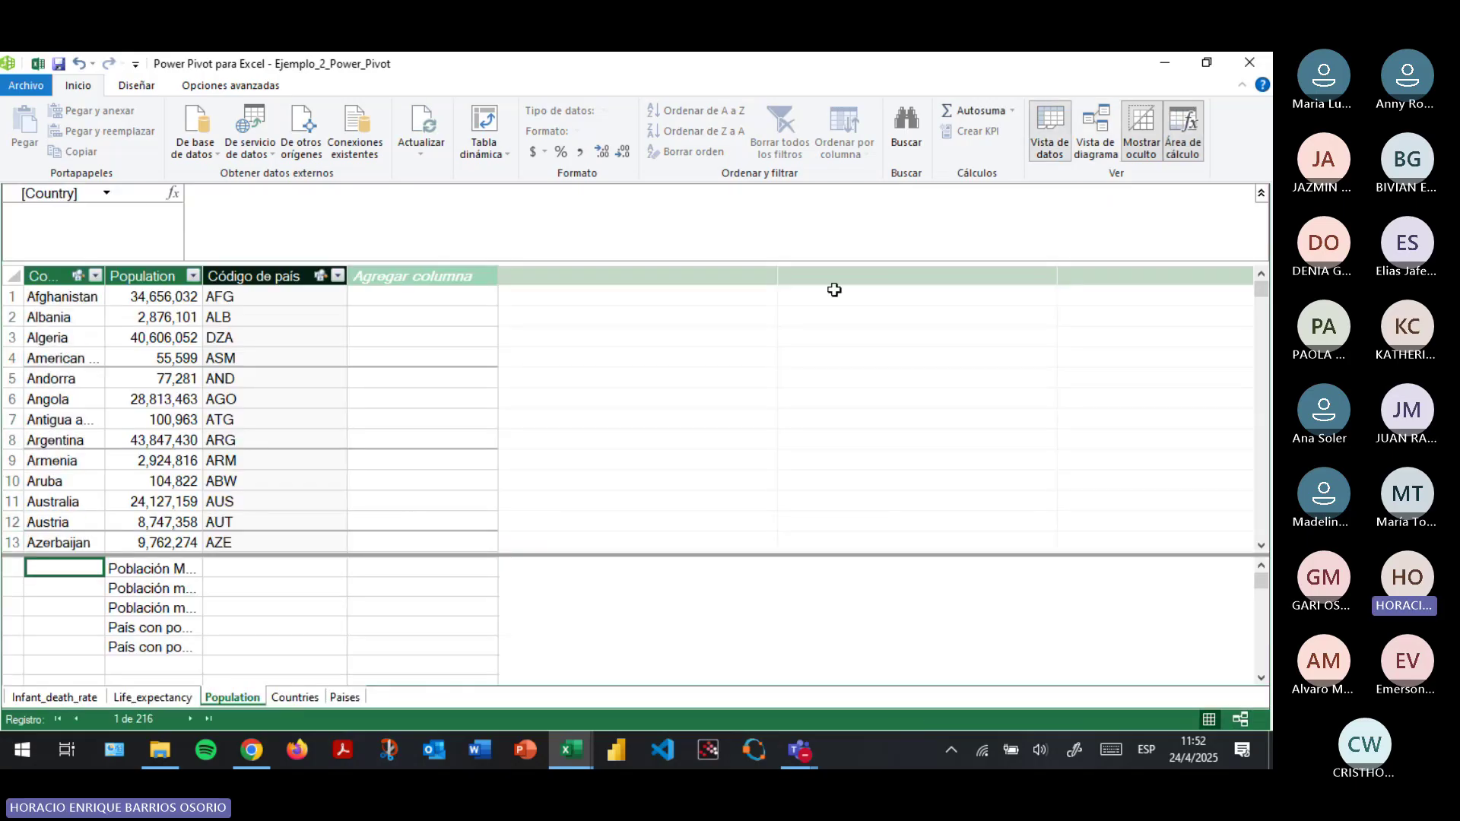
Switch to the Excel workbook, group the Análisis pivot table's rows by the Countries table's Continente field, and save the workbook.
key("alt+Tab")
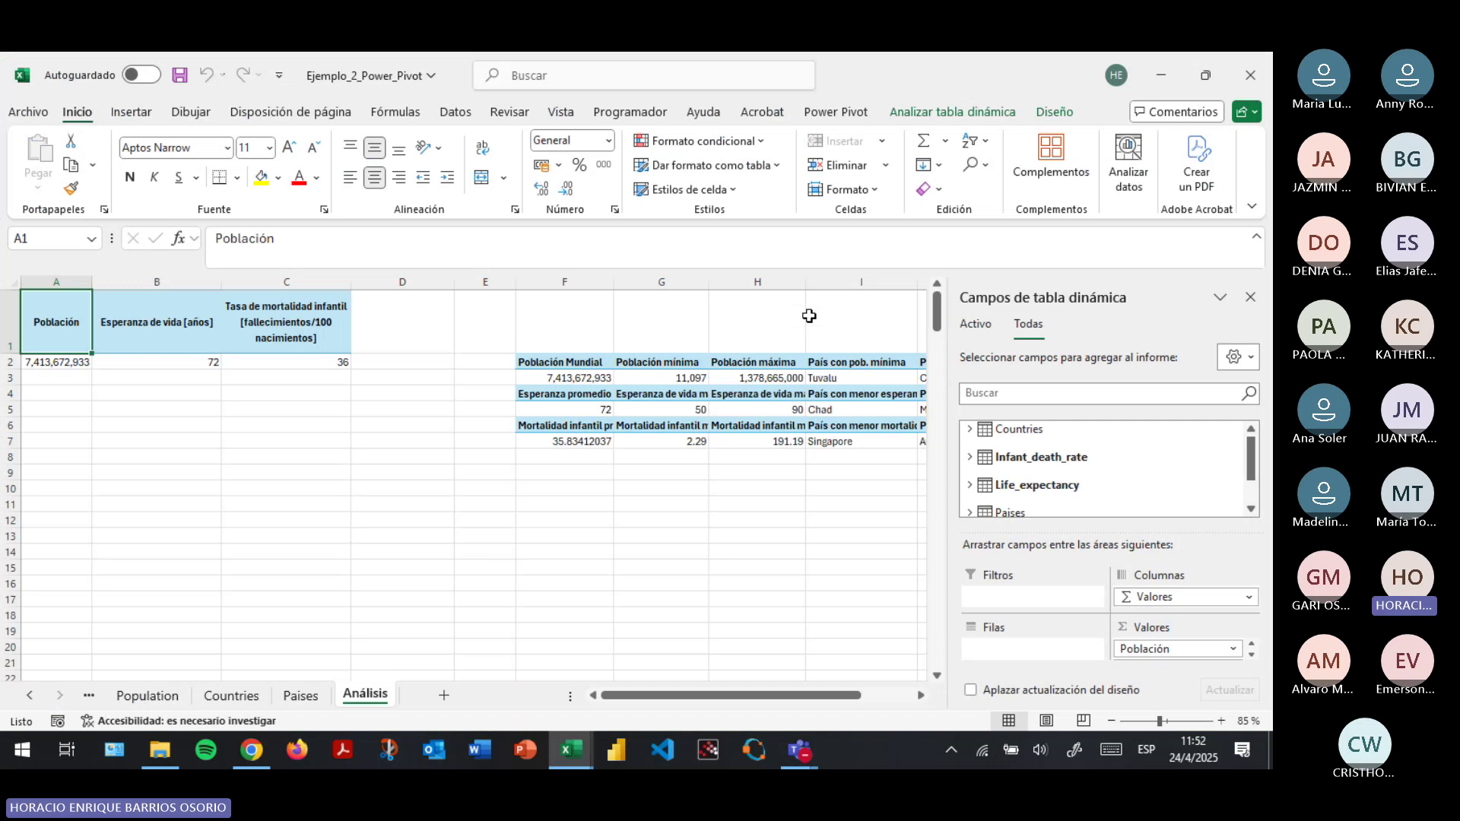
scroll(1019, 484, "down", 2)
scroll(976, 485, "up", 2)
left_click(969, 429)
left_click_drag(1028, 490, 1011, 655)
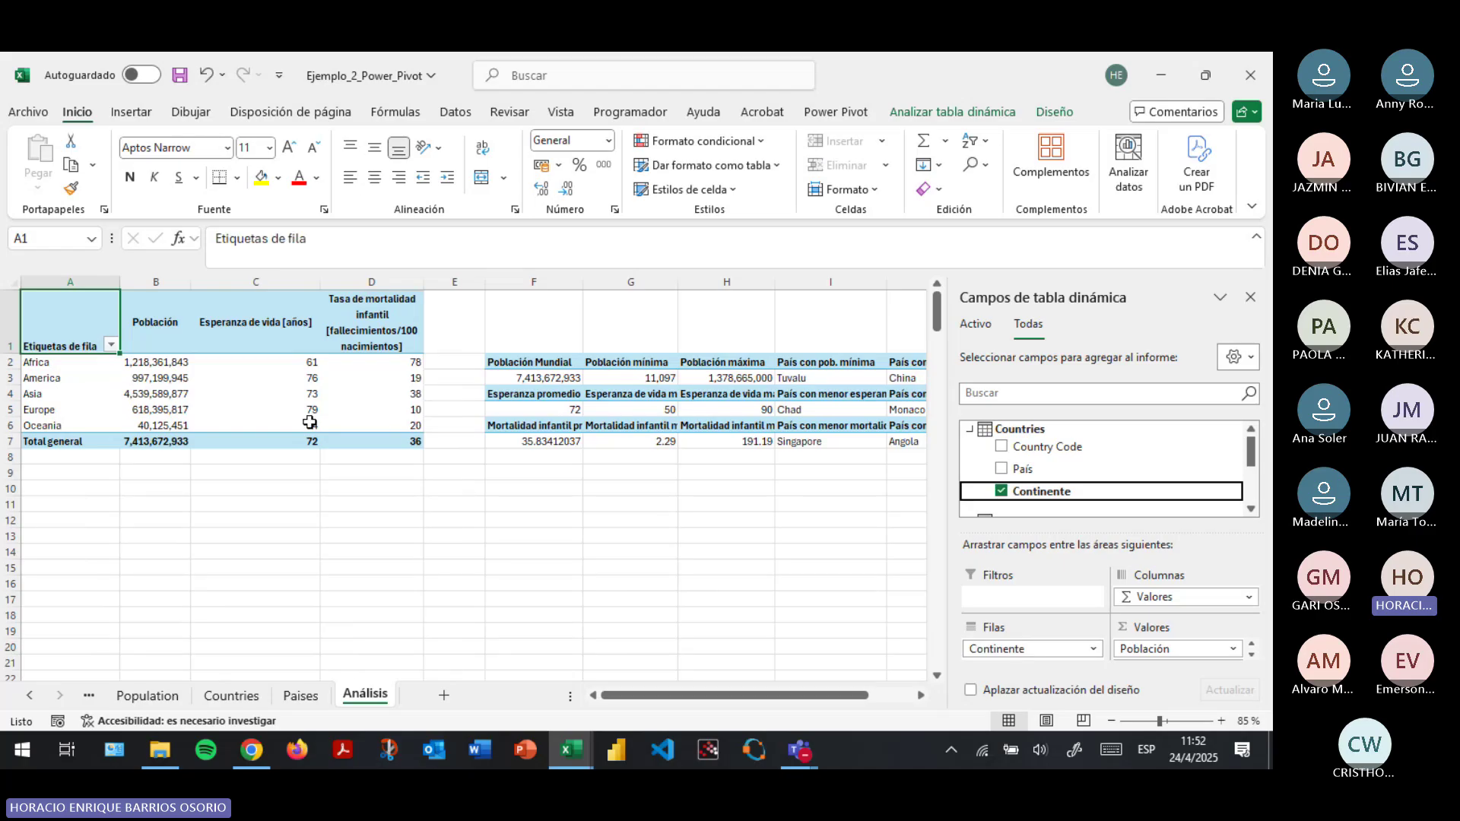
left_click(169, 406)
left_click(95, 371)
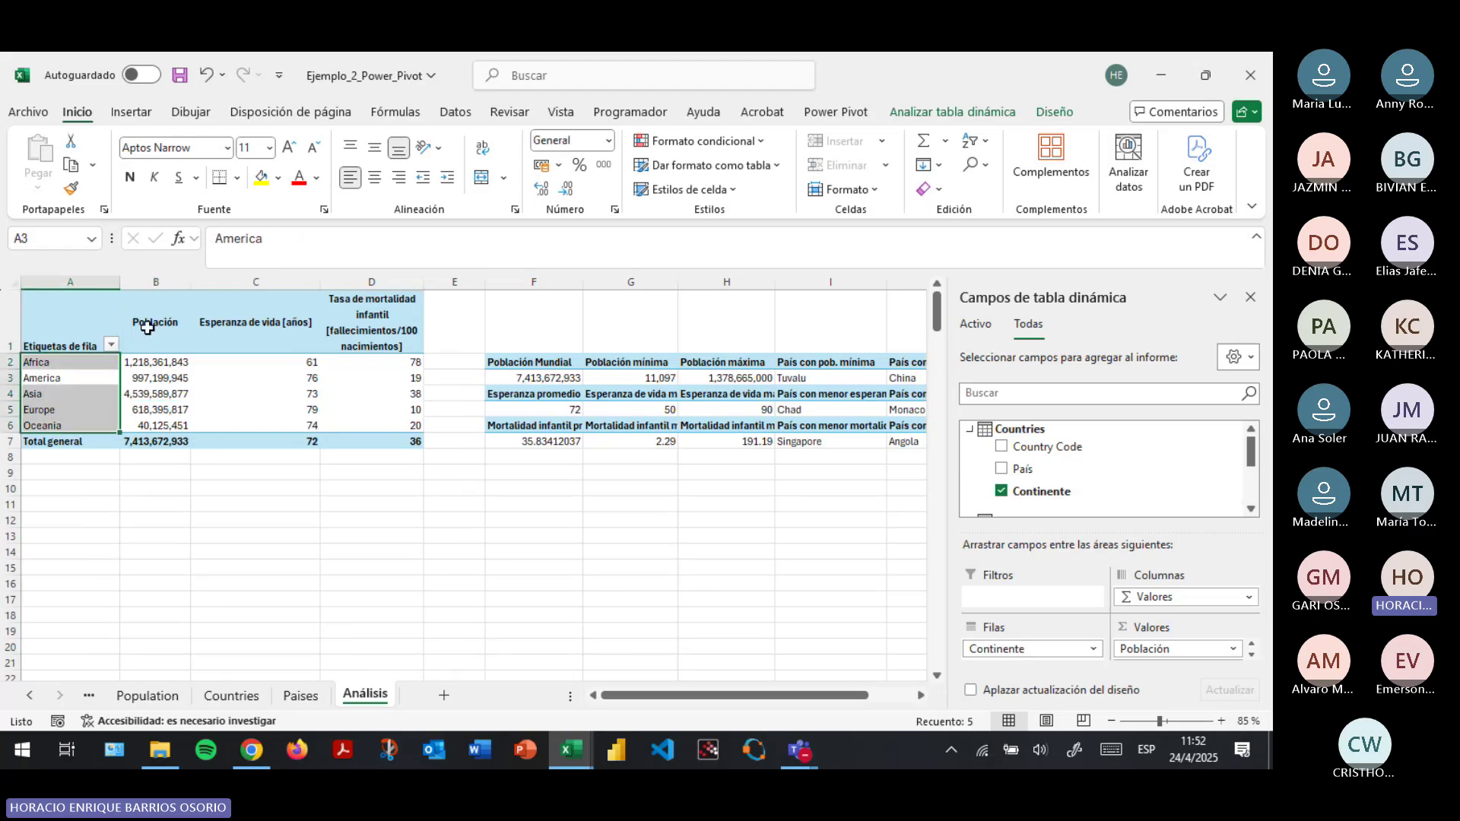
left_click(180, 75)
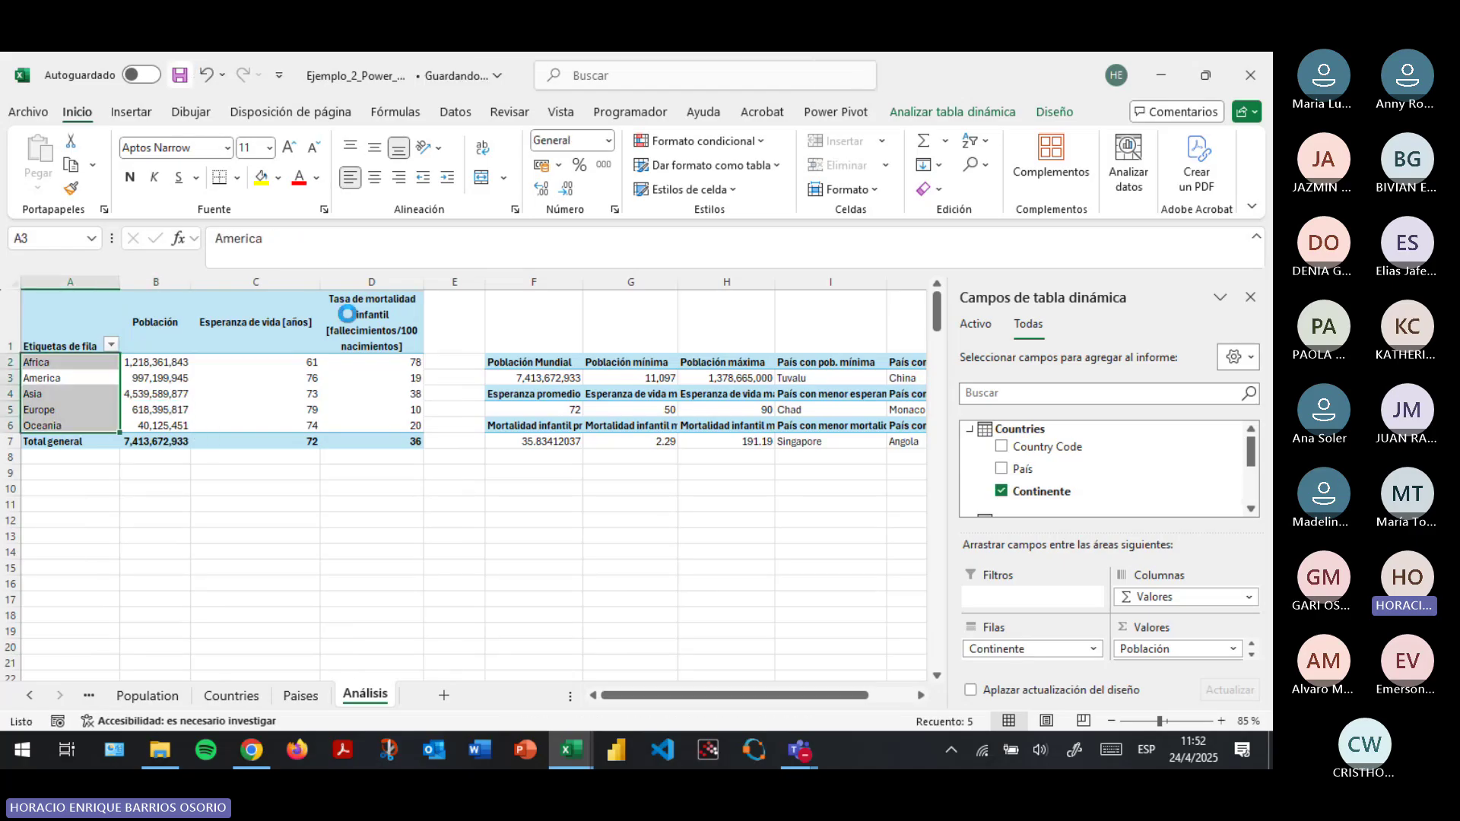
Widen column J of the Análisis sheet so its headings fit, and save the workbook.
left_click(165, 364)
left_click_drag(315, 384, 375, 421)
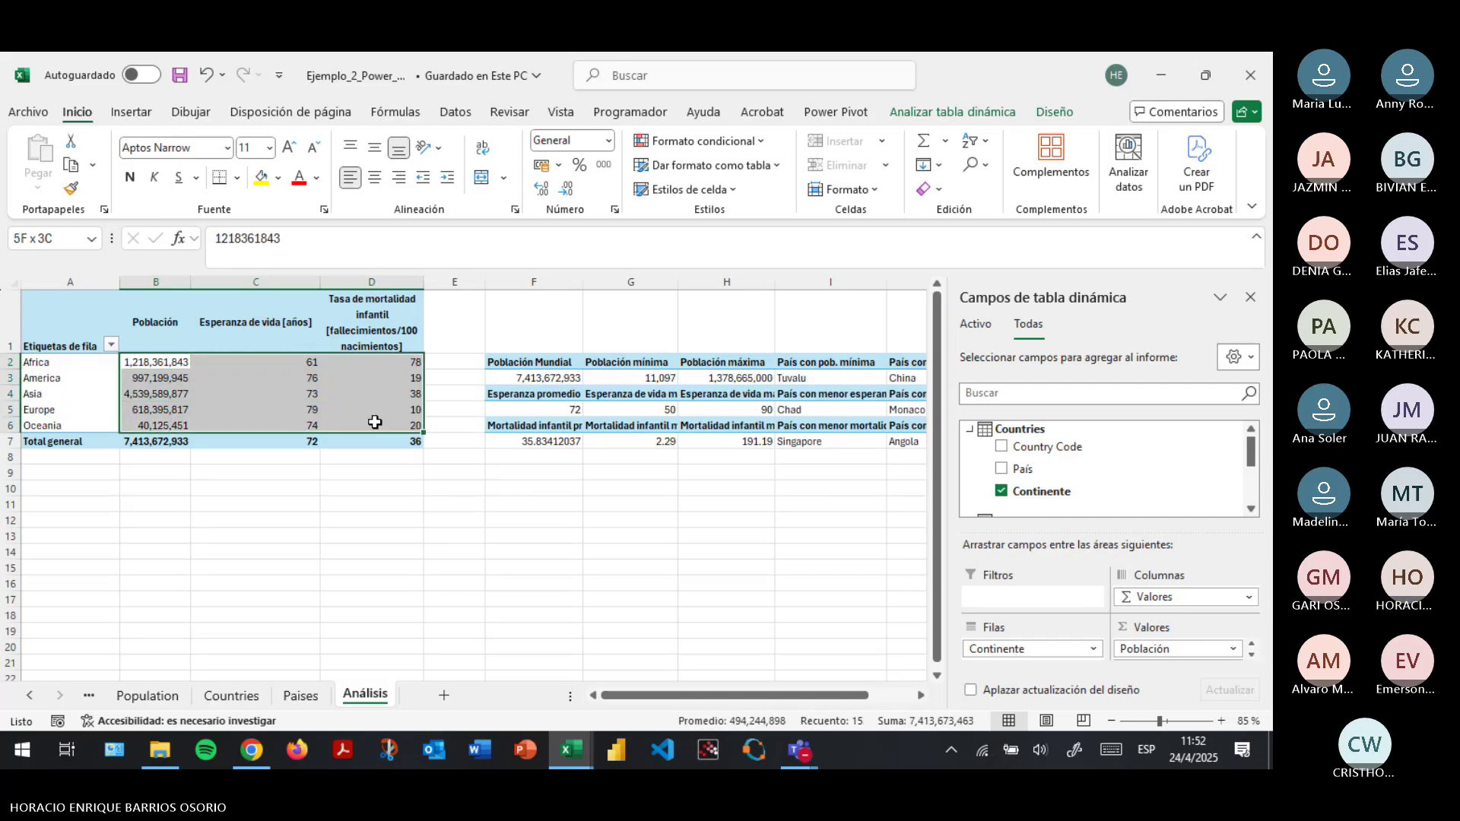
left_click_drag(542, 379, 840, 439)
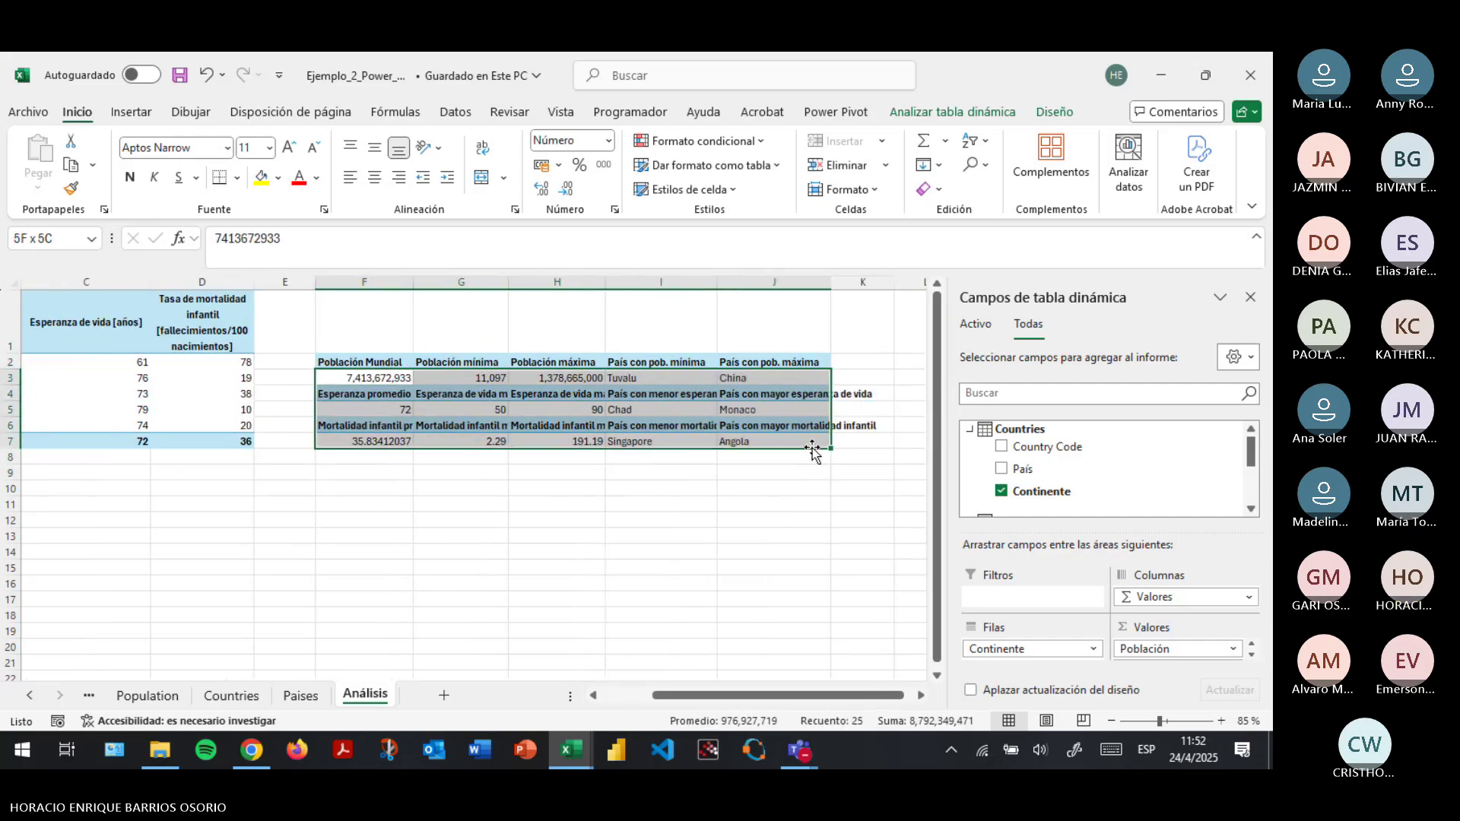
left_click_drag(833, 290, 888, 287)
left_click(180, 74)
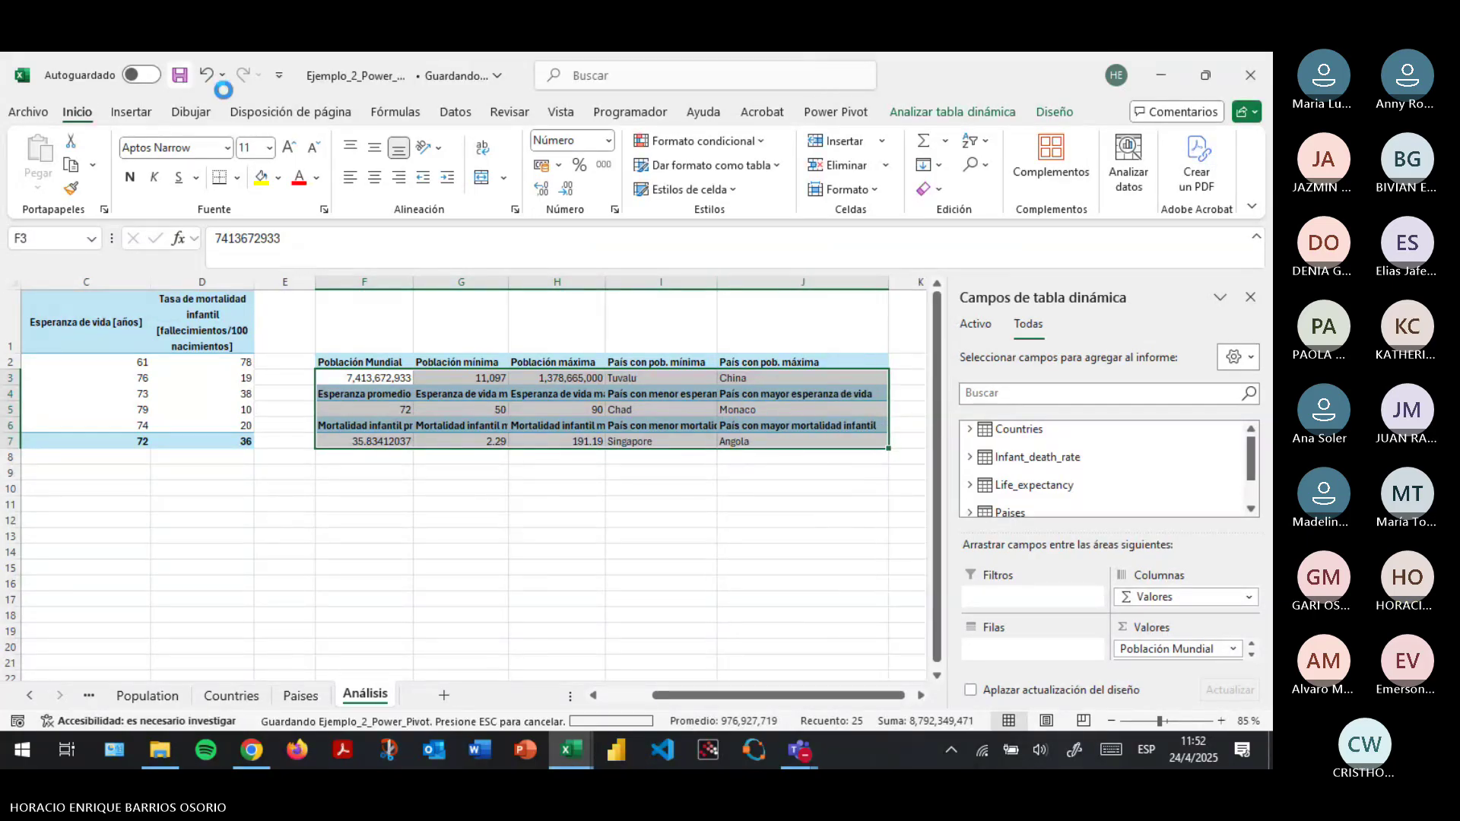
Start a pivot chart from the continent pivot table and preview the column chart variants.
left_click_drag(707, 695, 655, 694)
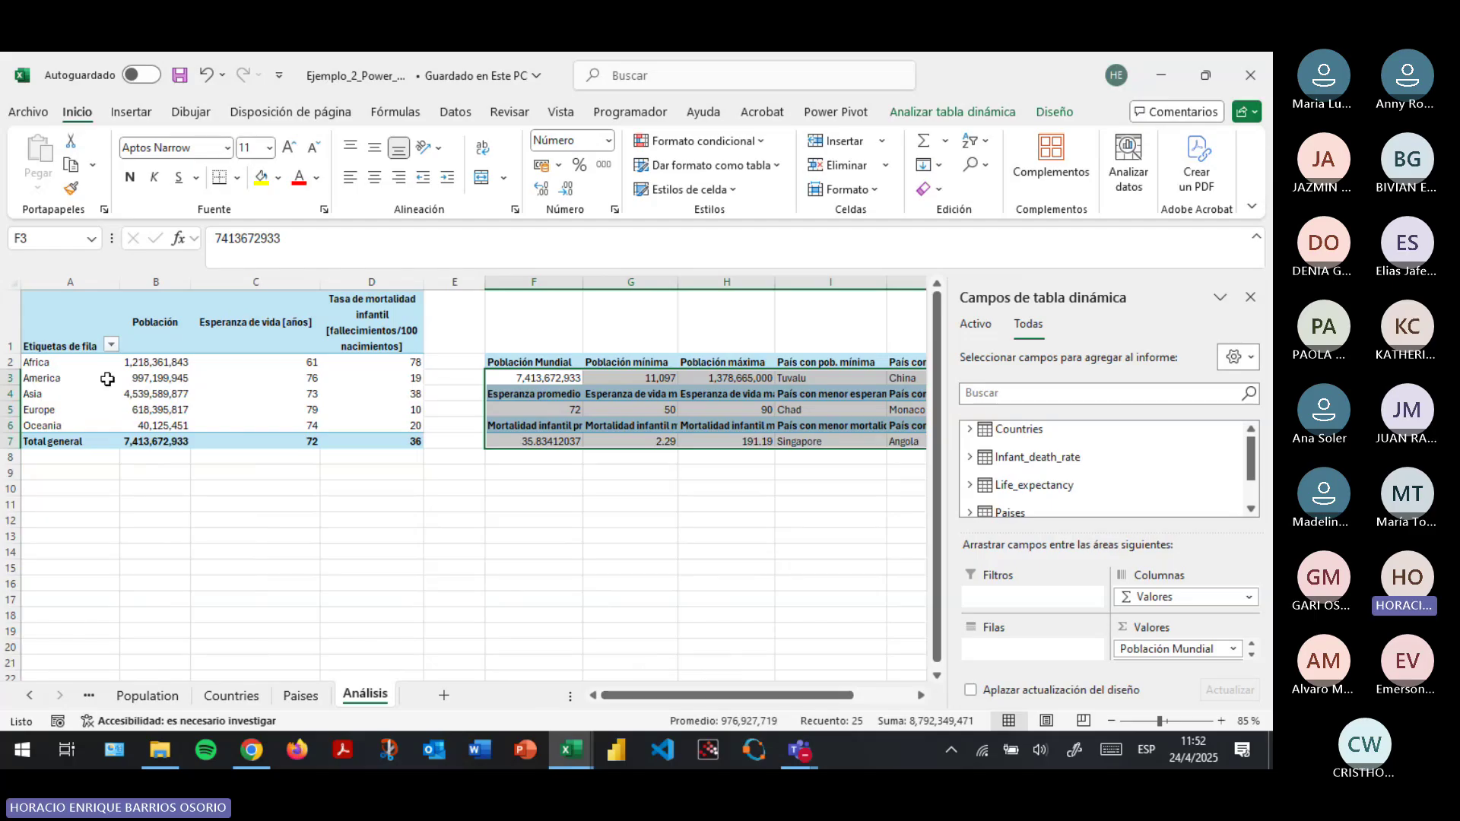
left_click(107, 379)
left_click(956, 113)
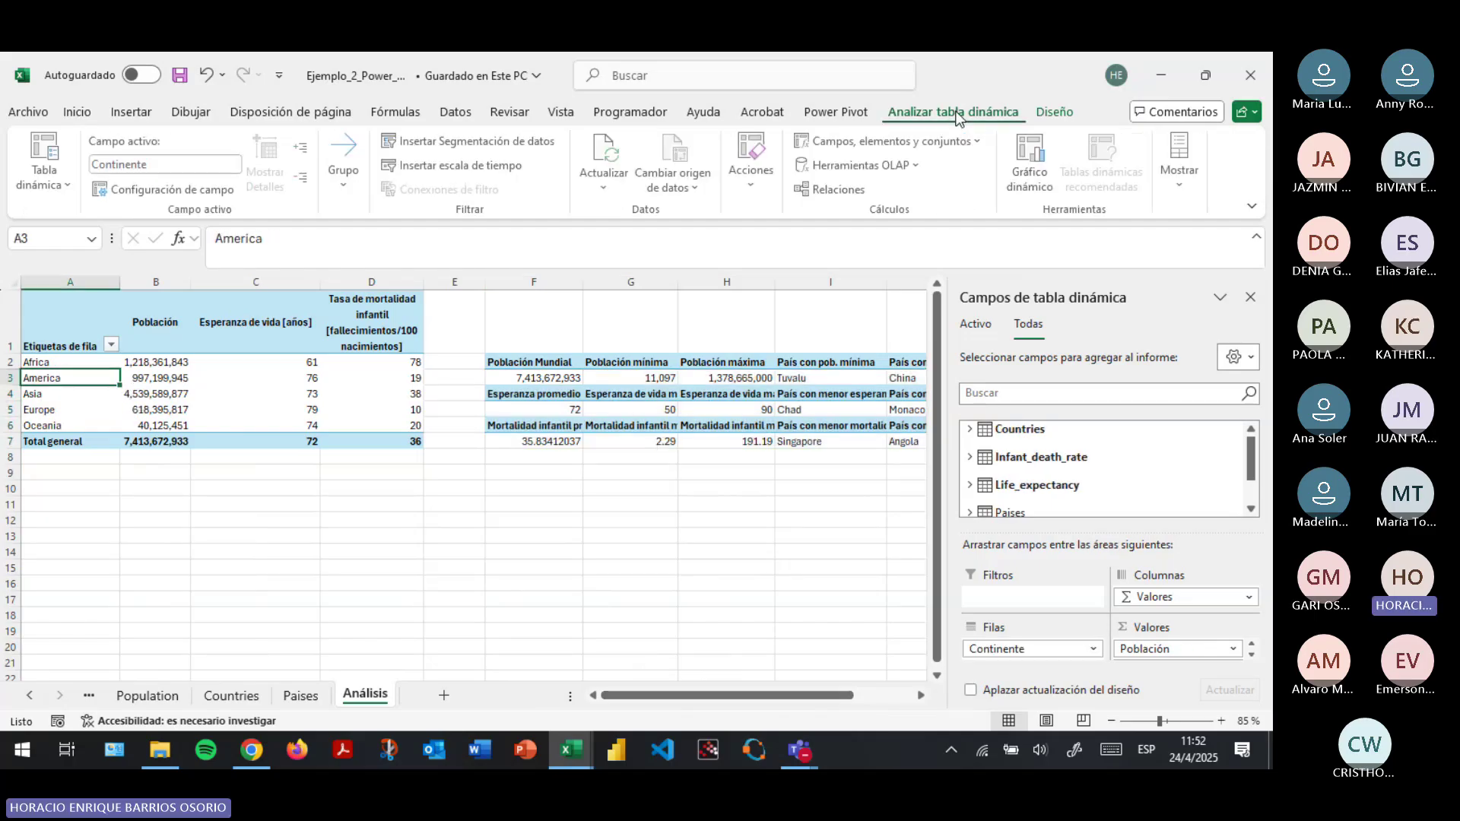
left_click(1028, 167)
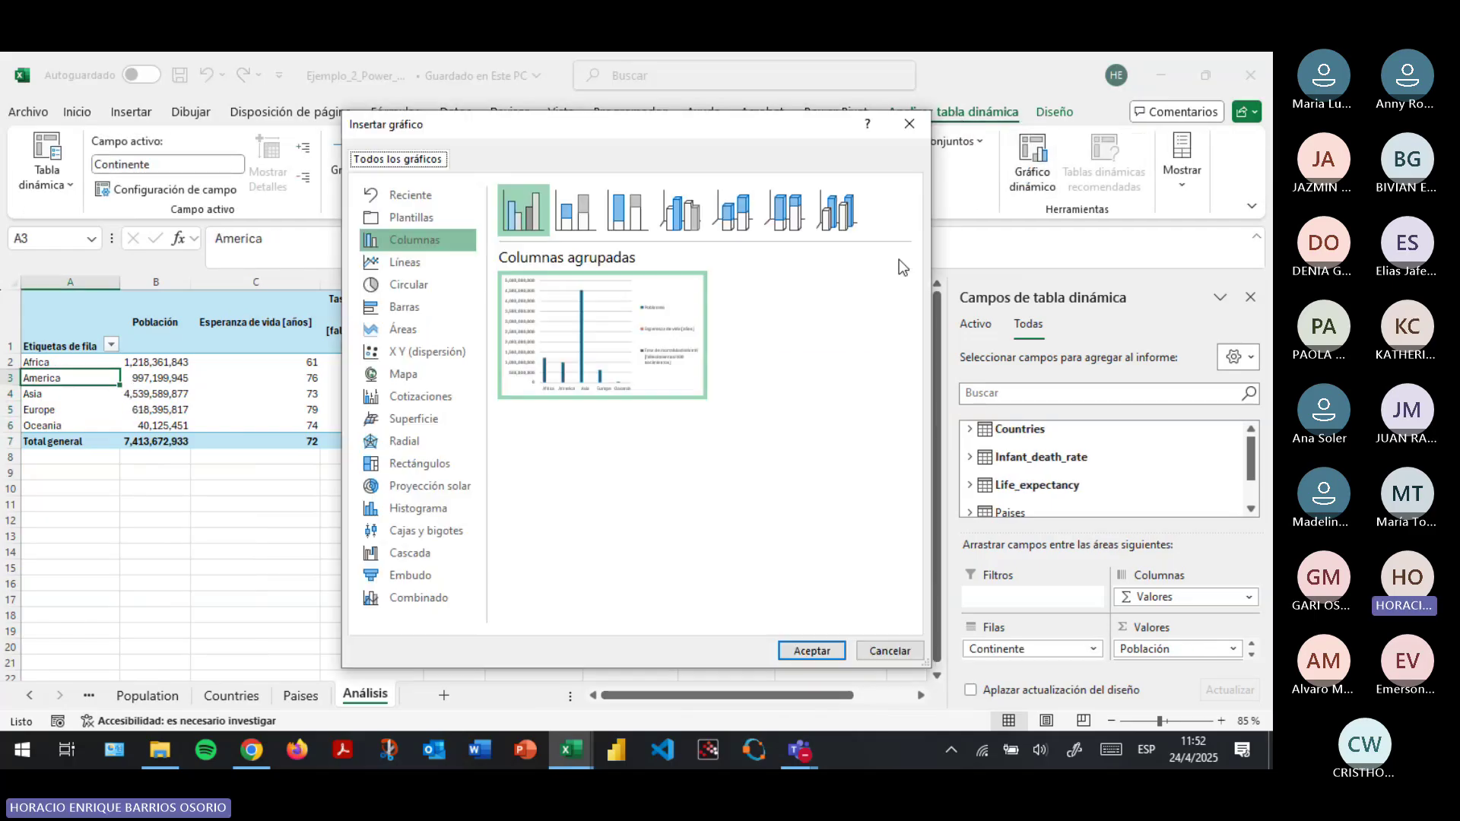
left_click(593, 221)
left_click(642, 216)
left_click(700, 219)
left_click(763, 221)
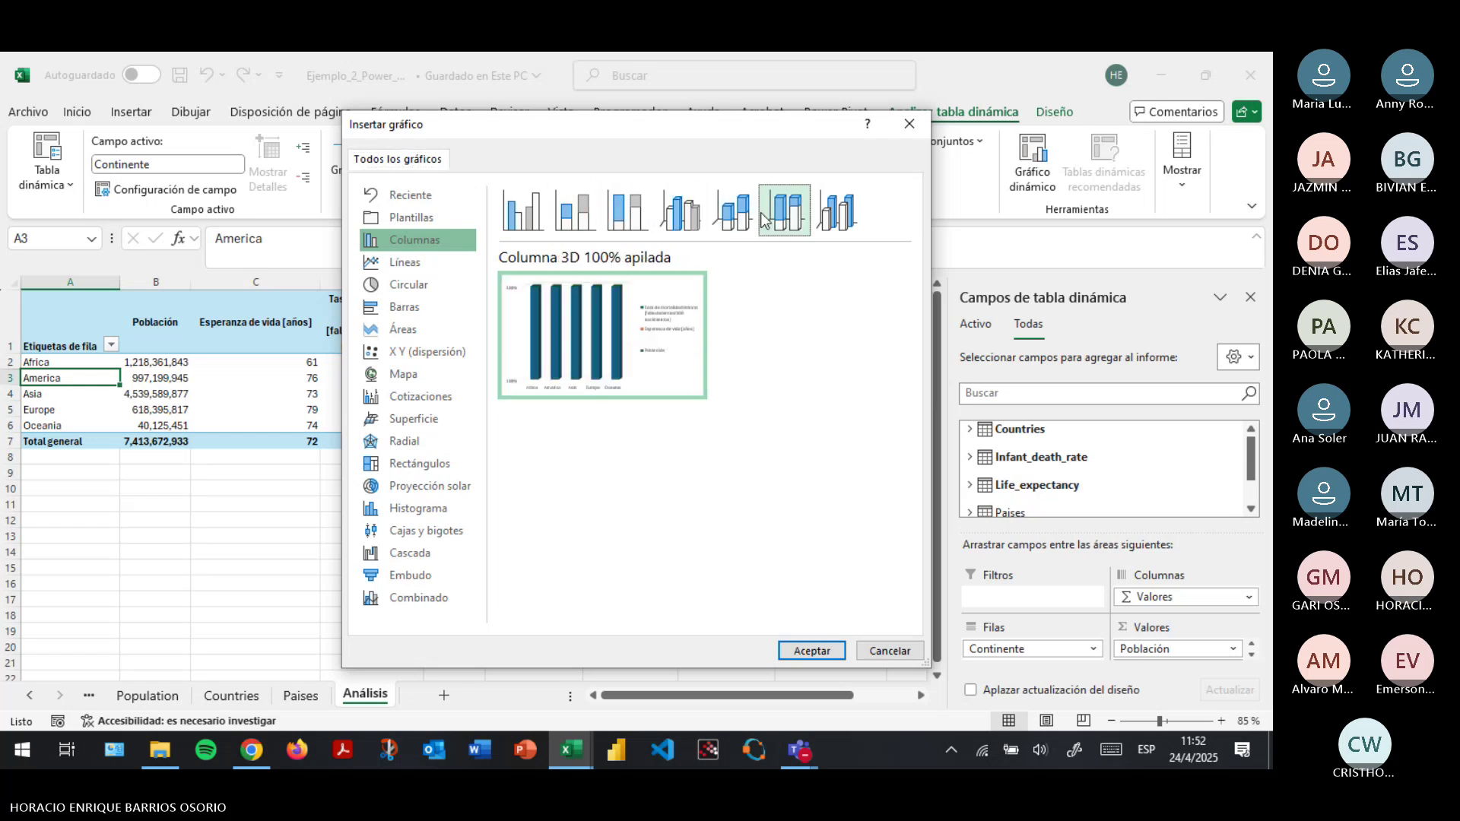
left_click(830, 217)
left_click(523, 216)
Choose the basic Circular chart type and insert it as a pivot chart of Población by continent.
left_click(415, 285)
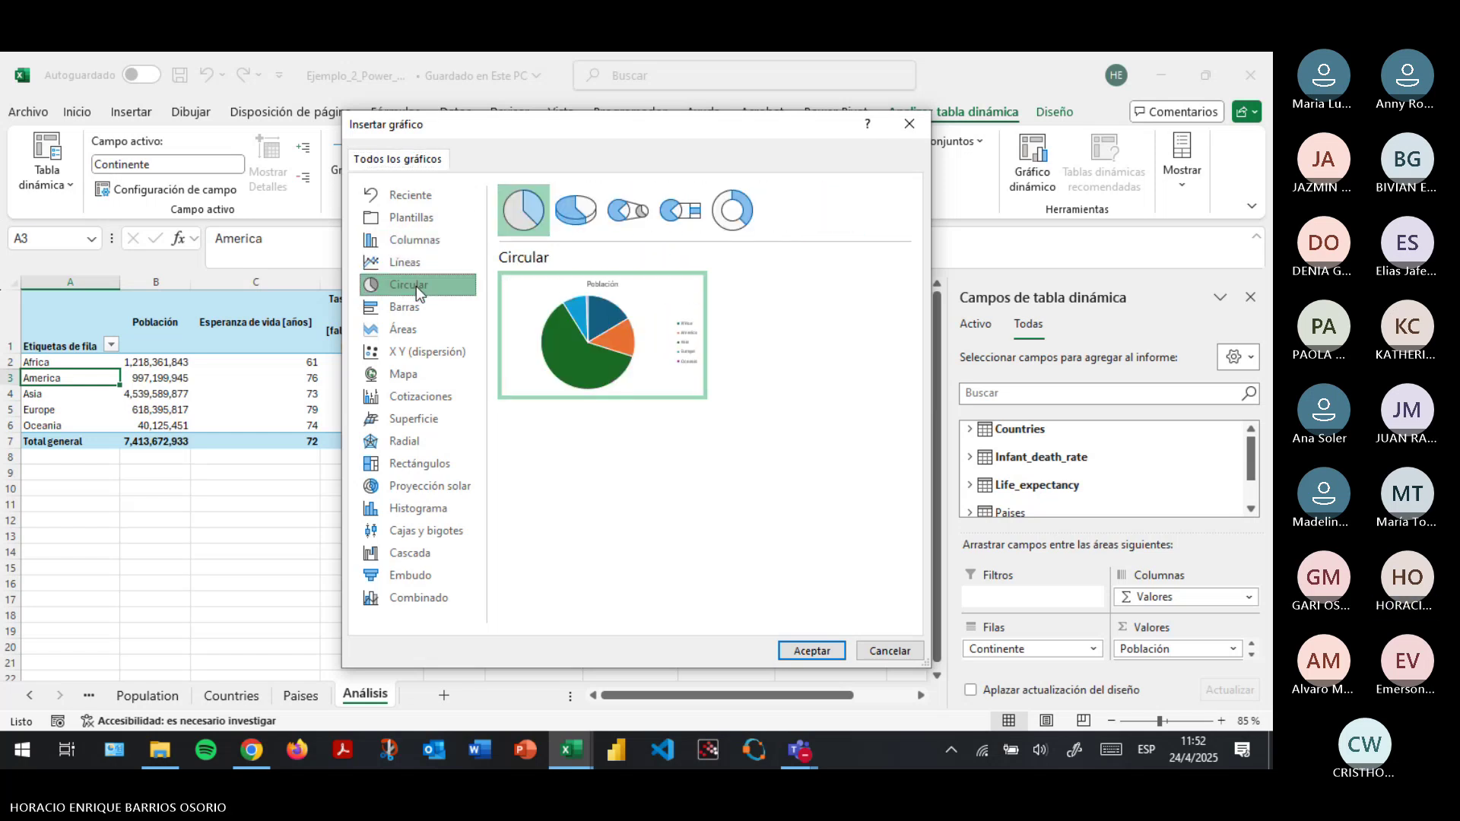
mouse_move(541, 352)
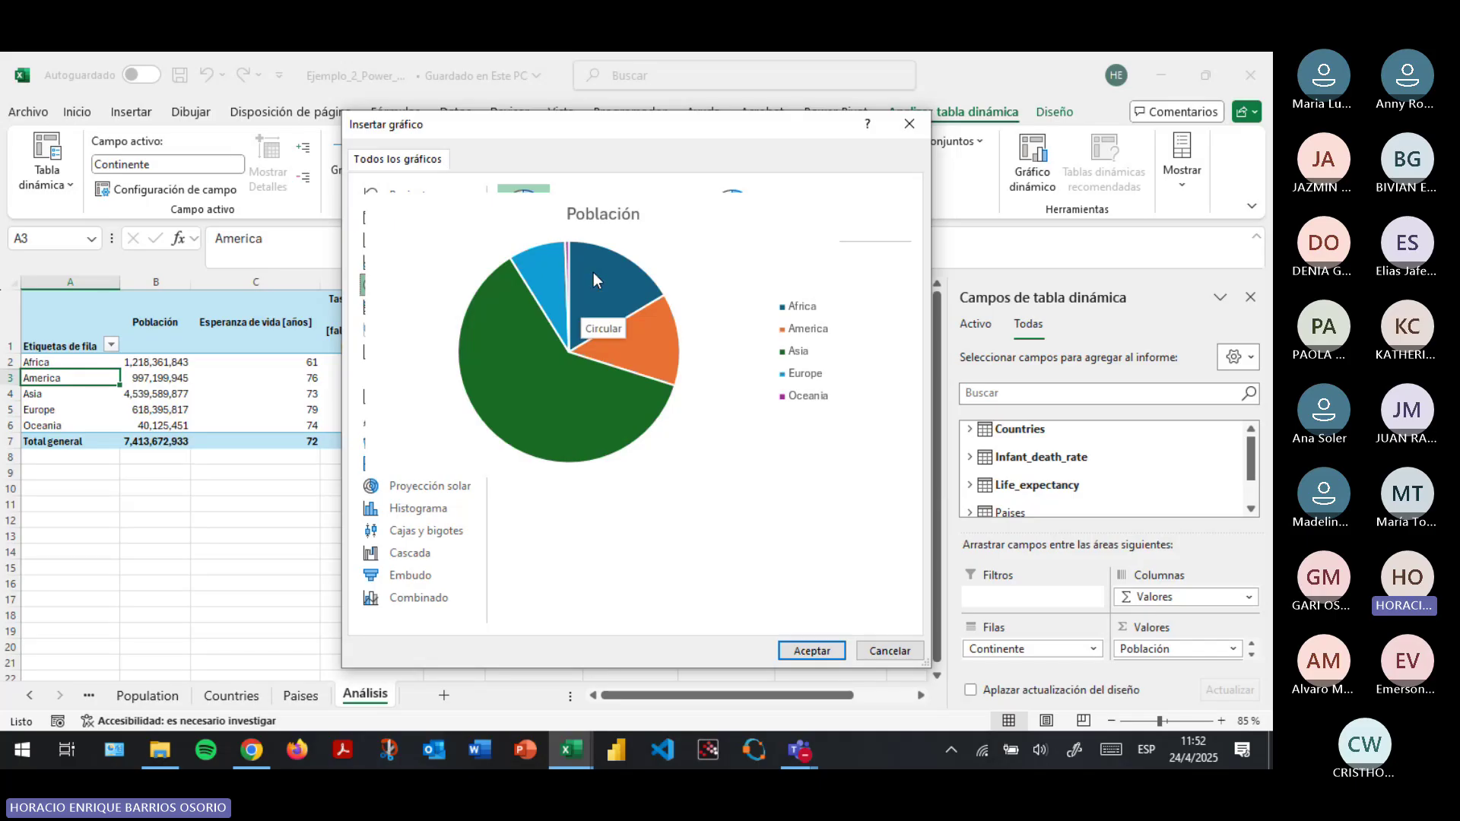
left_click(808, 648)
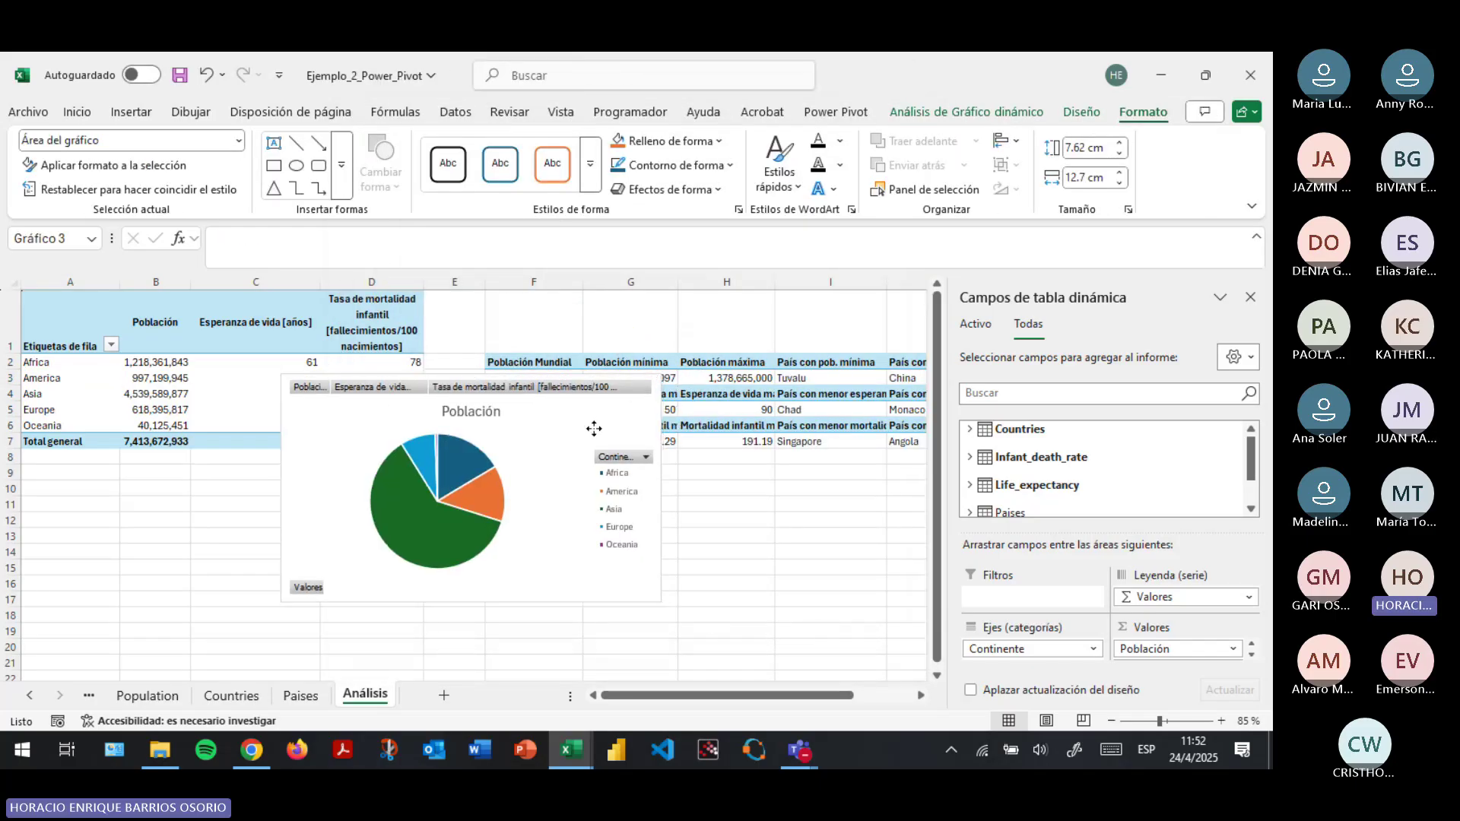
Place the Población pie chart below the continent pivot table and enlarge it to about 8.09 by 13.28 cm.
left_click_drag(594, 429, 376, 506)
scroll(431, 495, "down", 1)
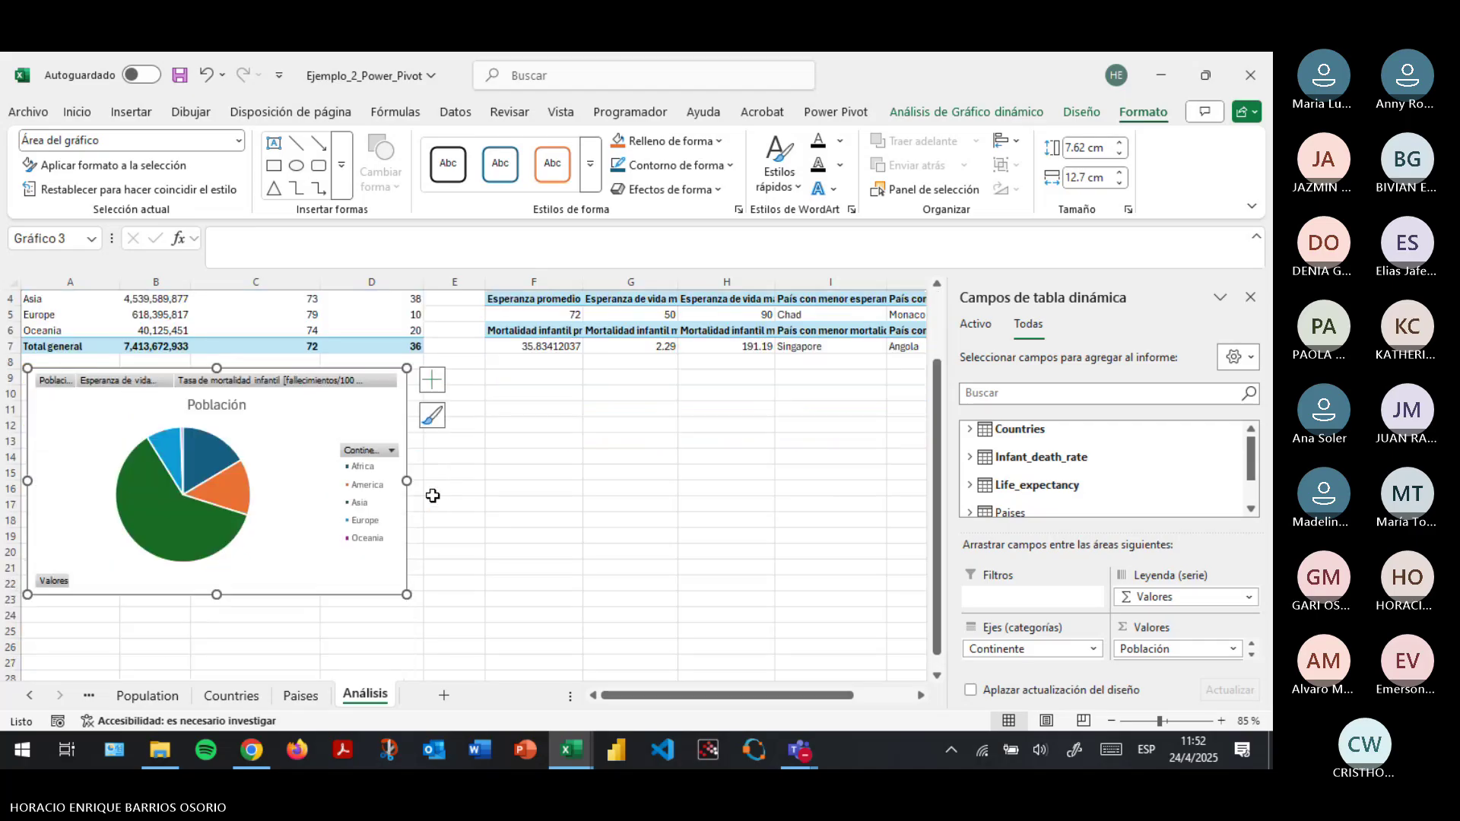
left_click_drag(408, 595, 424, 608)
Apply the quick layout with percentage labels and the legend under the title to the Población pie chart.
left_click(448, 380)
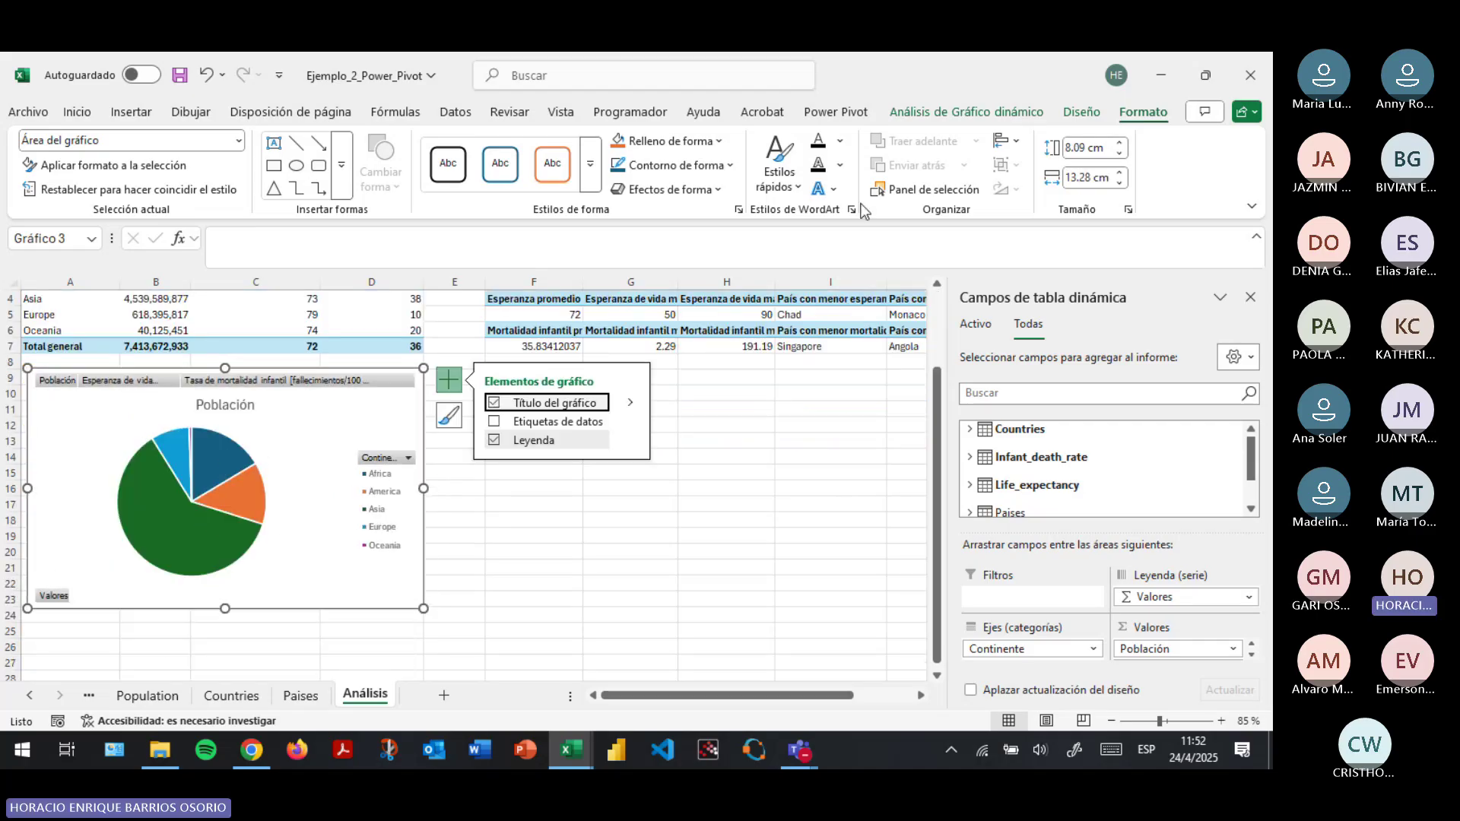
left_click(1027, 118)
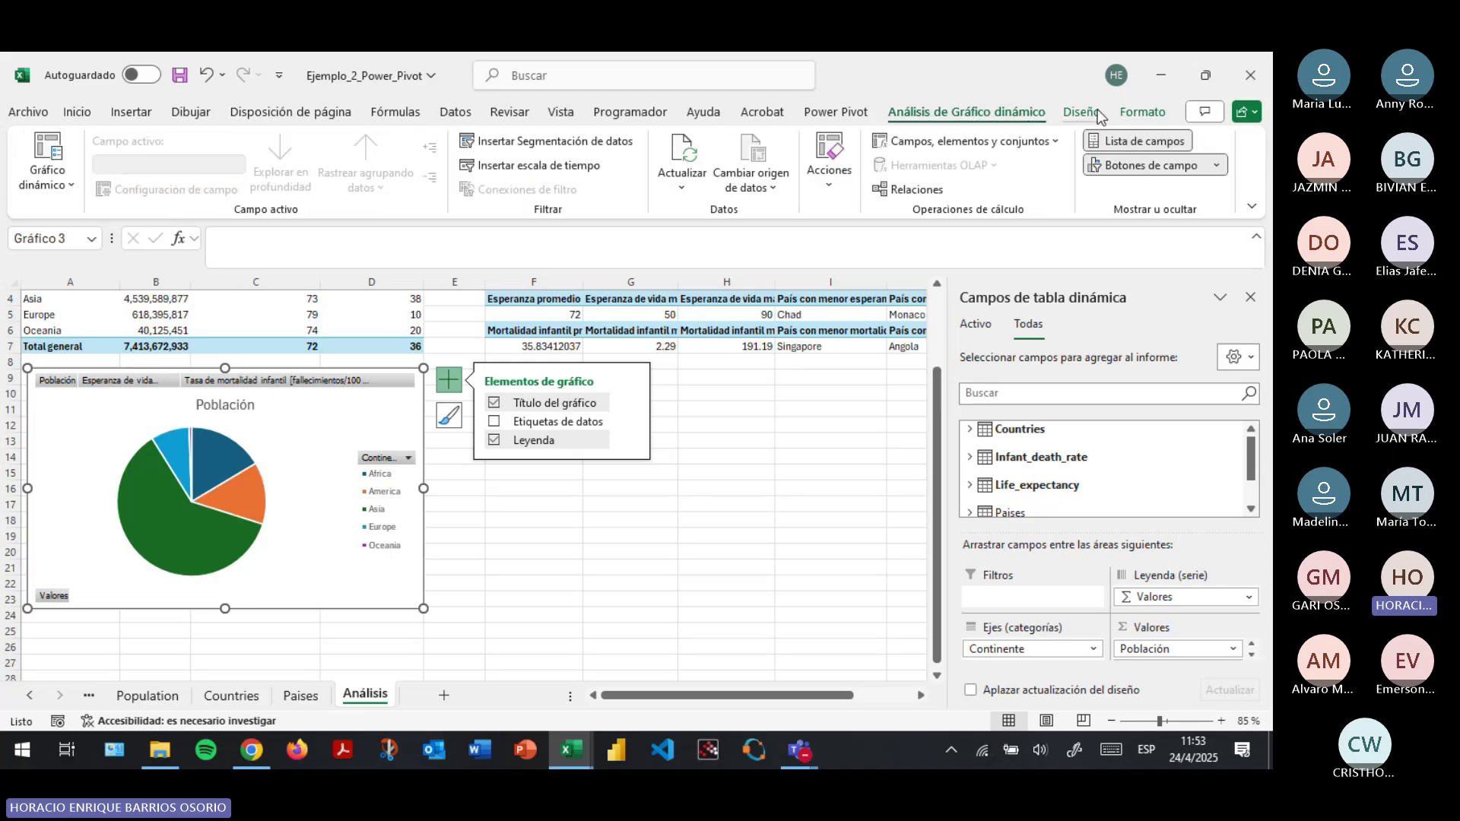
left_click(1081, 112)
left_click(148, 196)
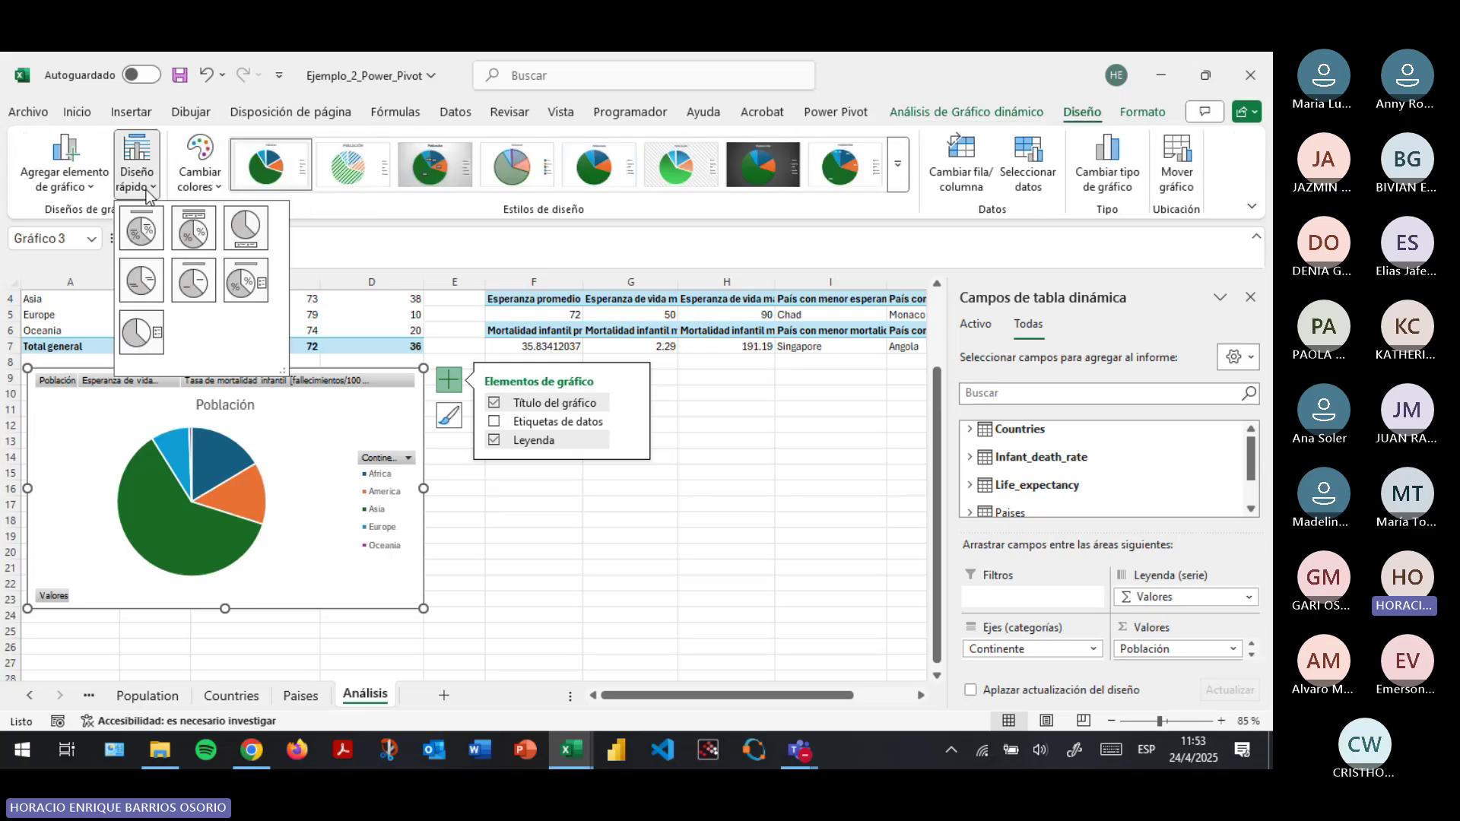
left_click(183, 231)
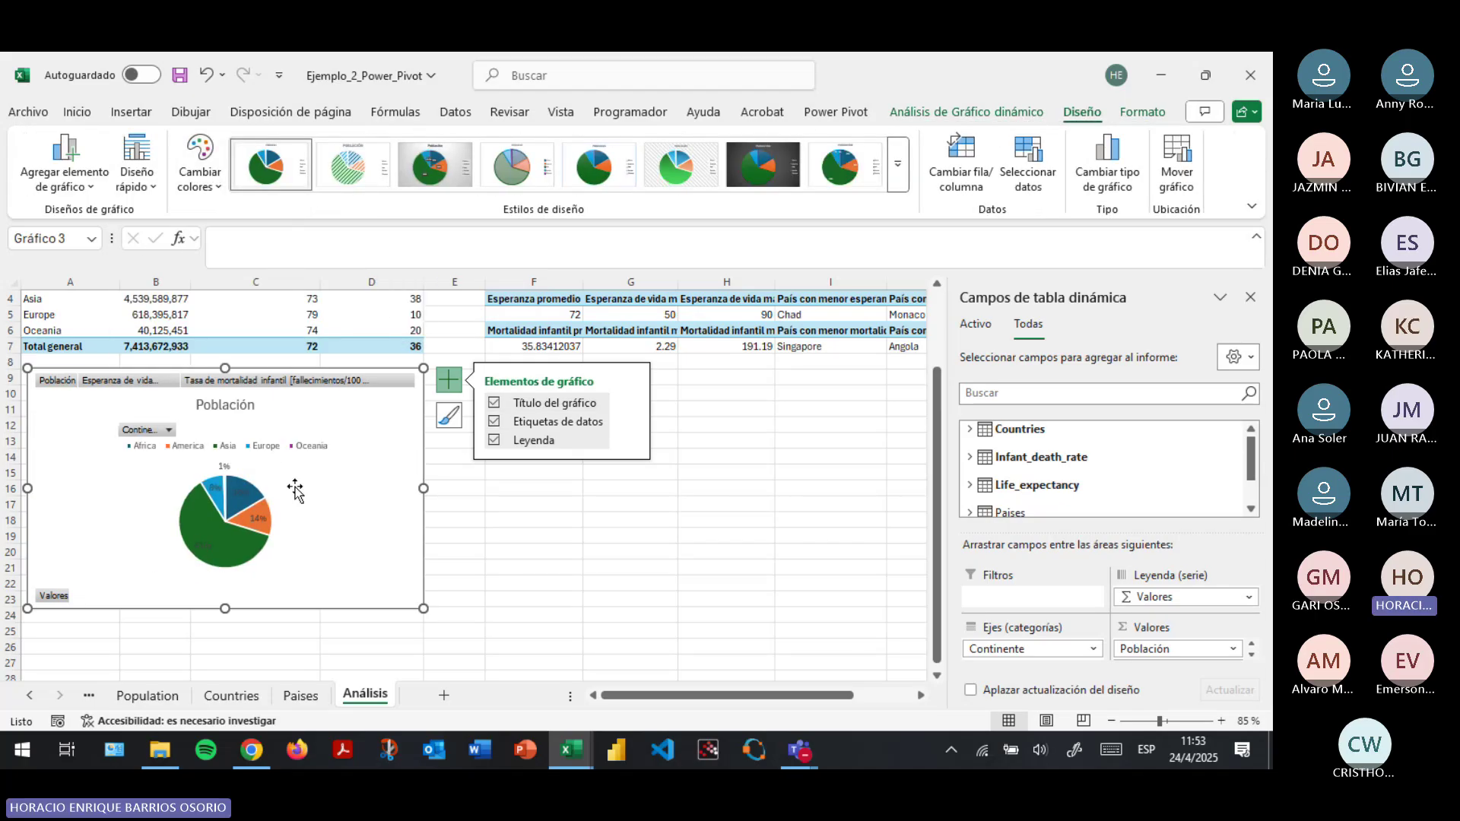
left_click(574, 612)
scroll(305, 532, "up", 1)
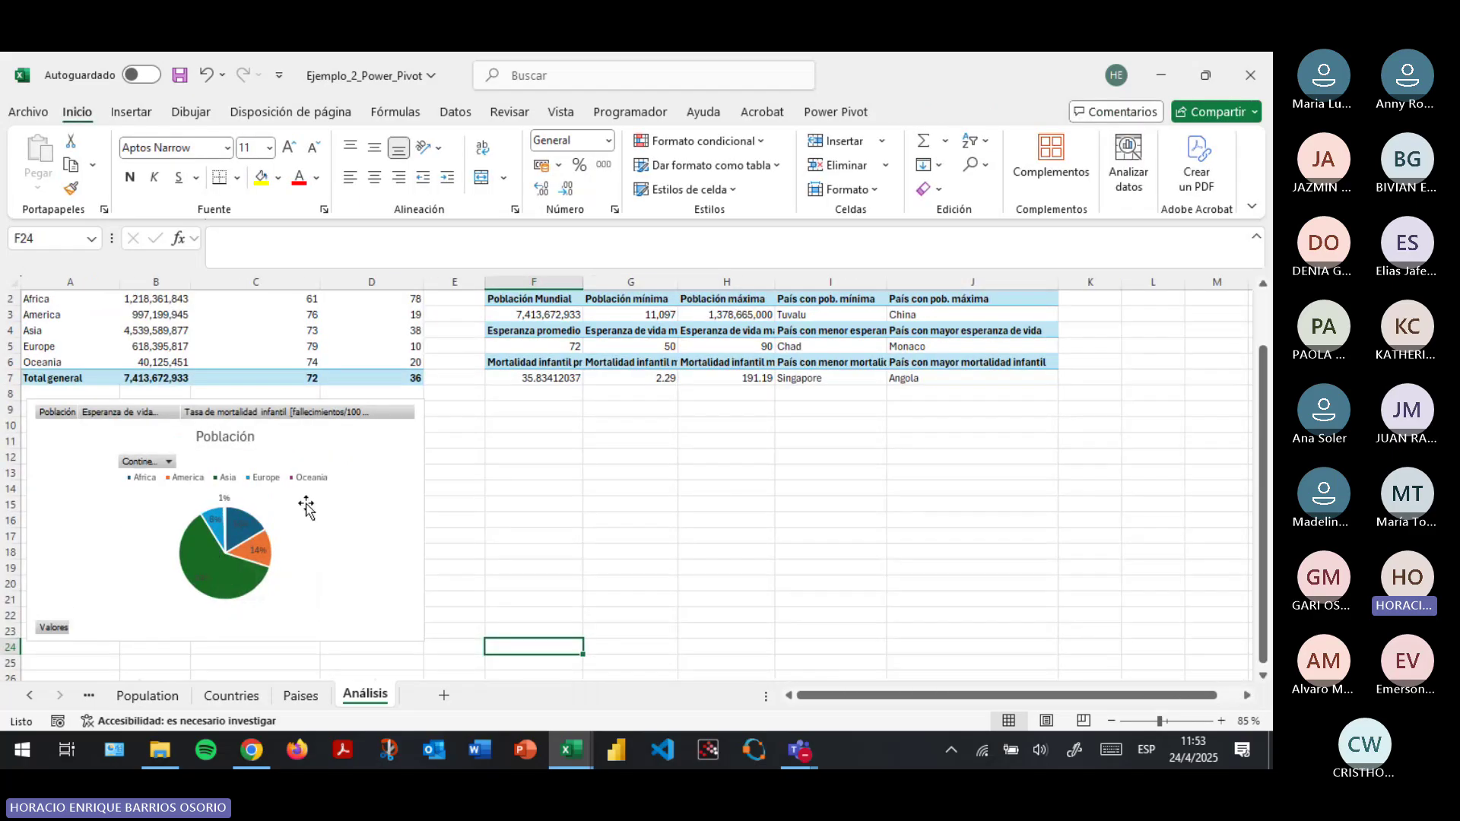
Save the workbook with the Población pie chart and deselect the chart.
left_click(378, 499)
scroll(378, 498, "up", 1)
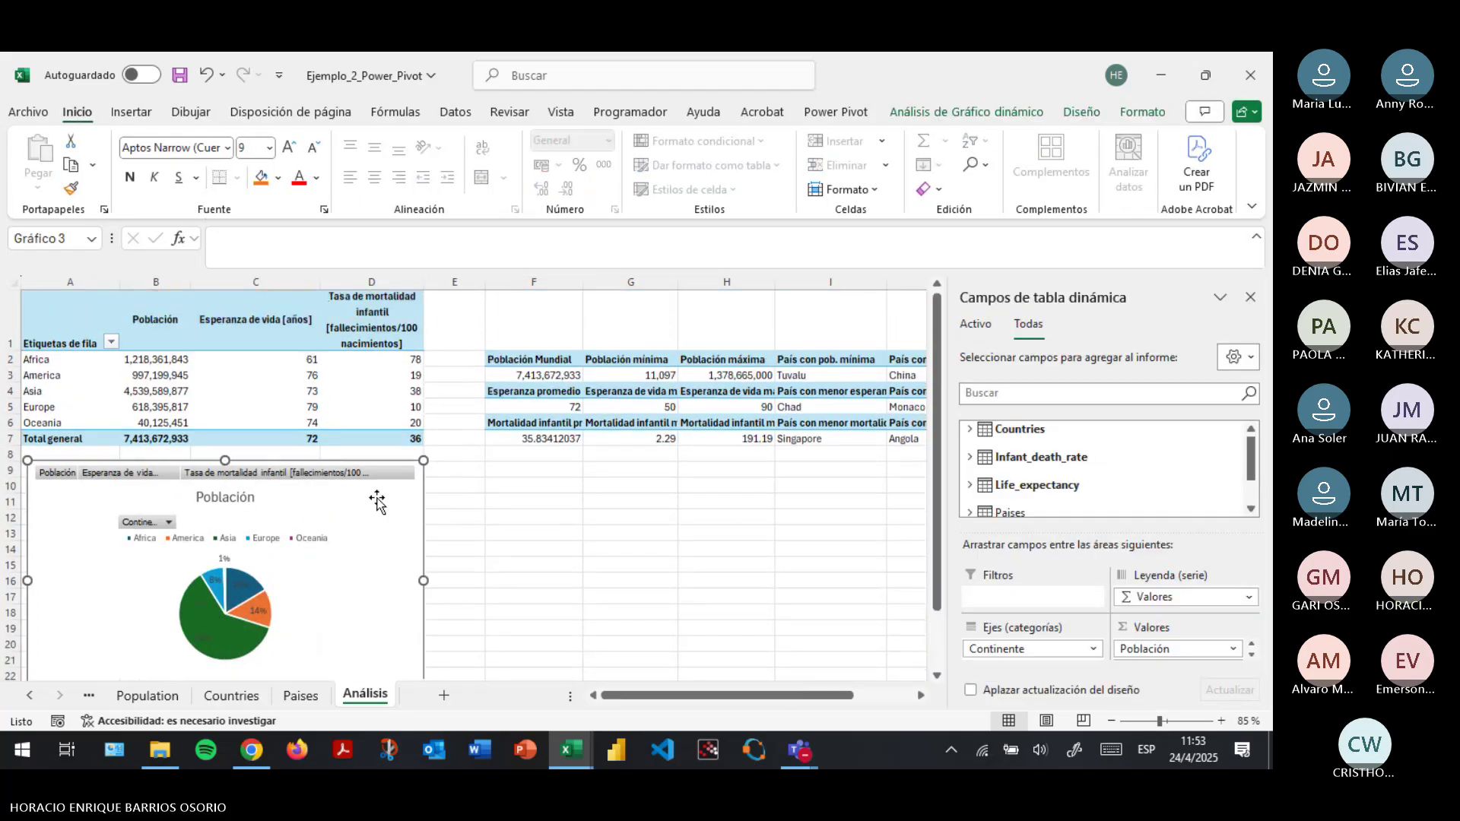
left_click(187, 74)
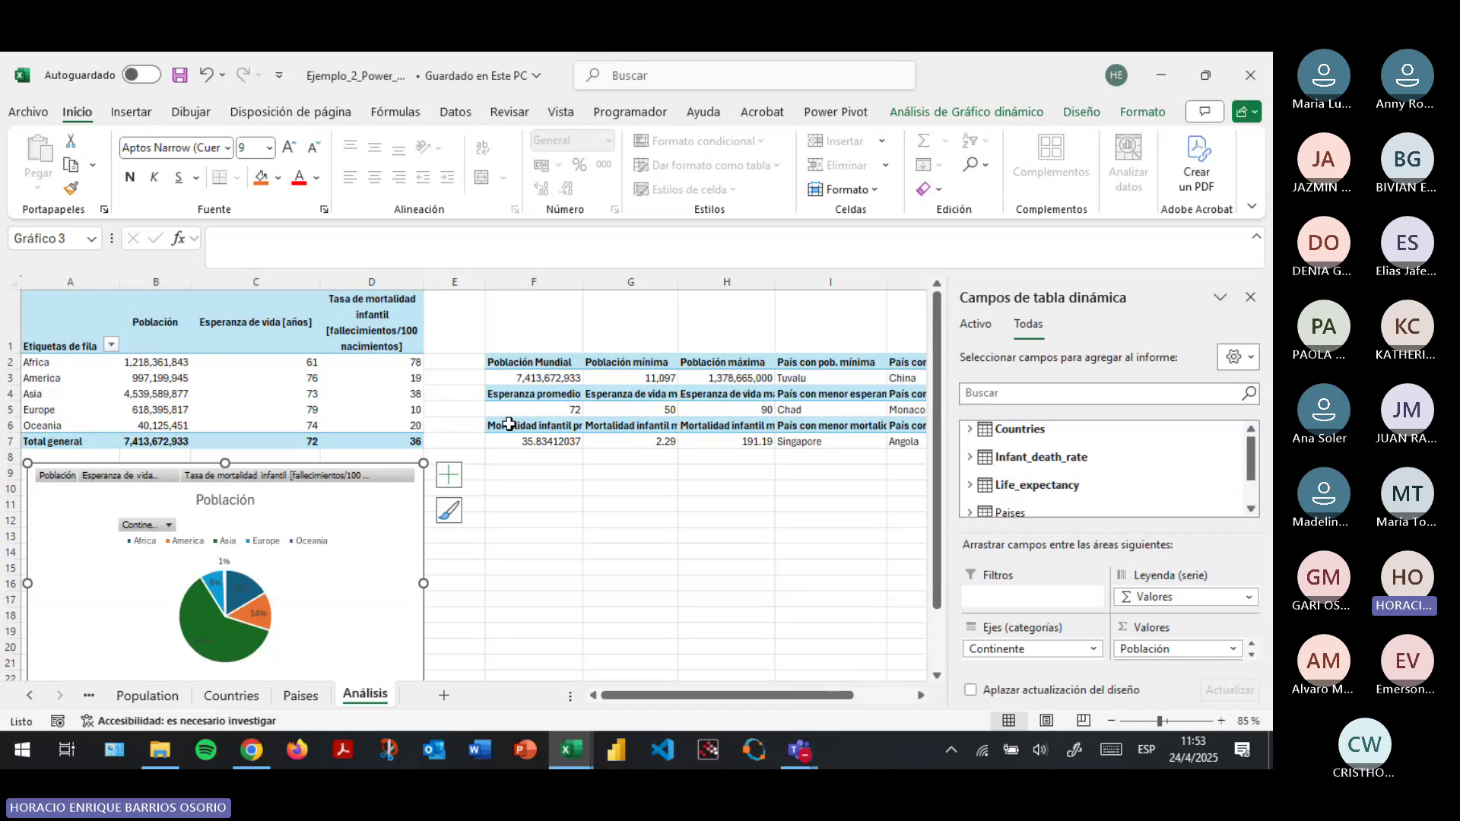
left_click(535, 477)
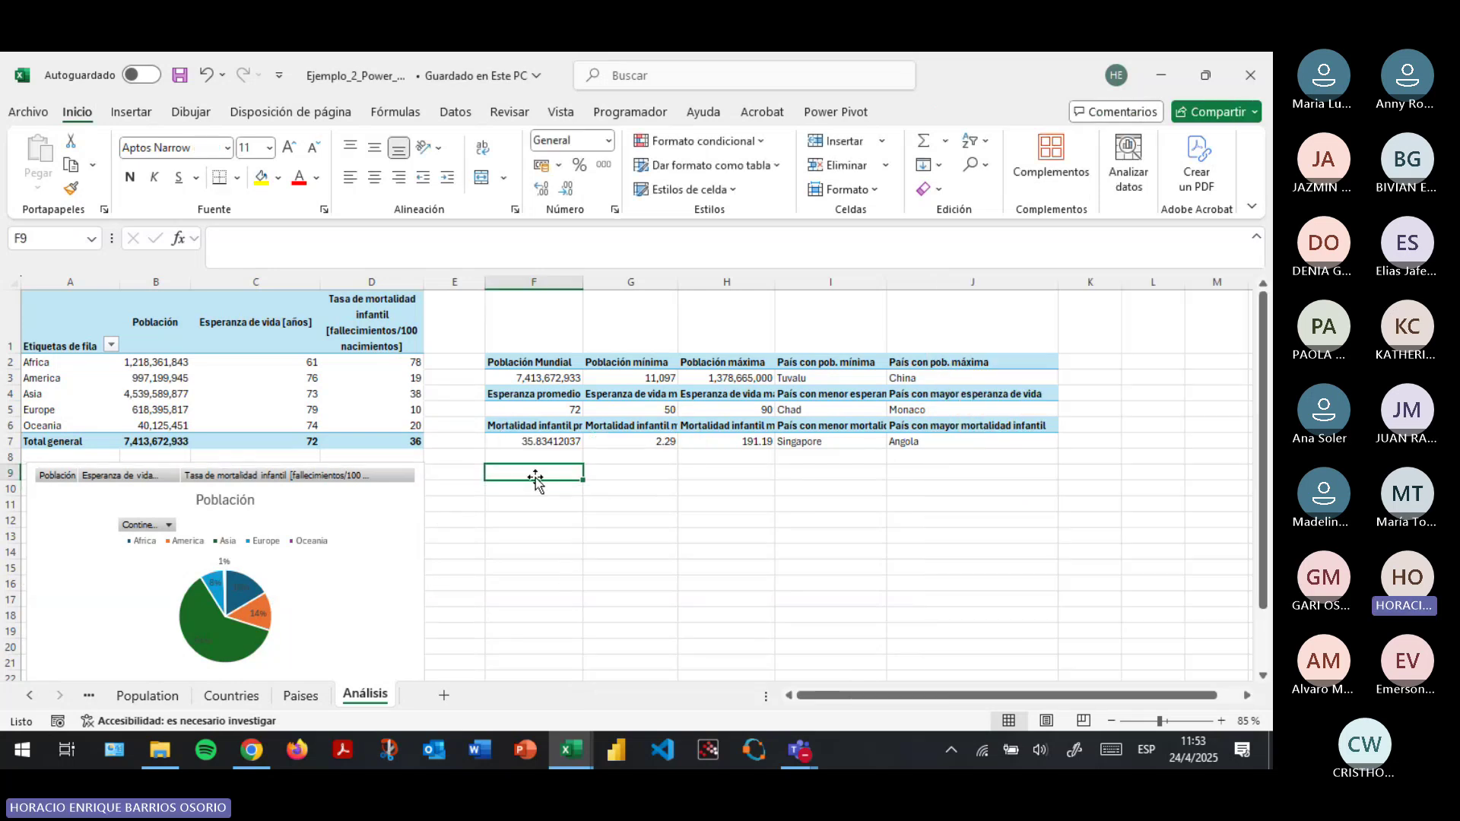
left_click(318, 344)
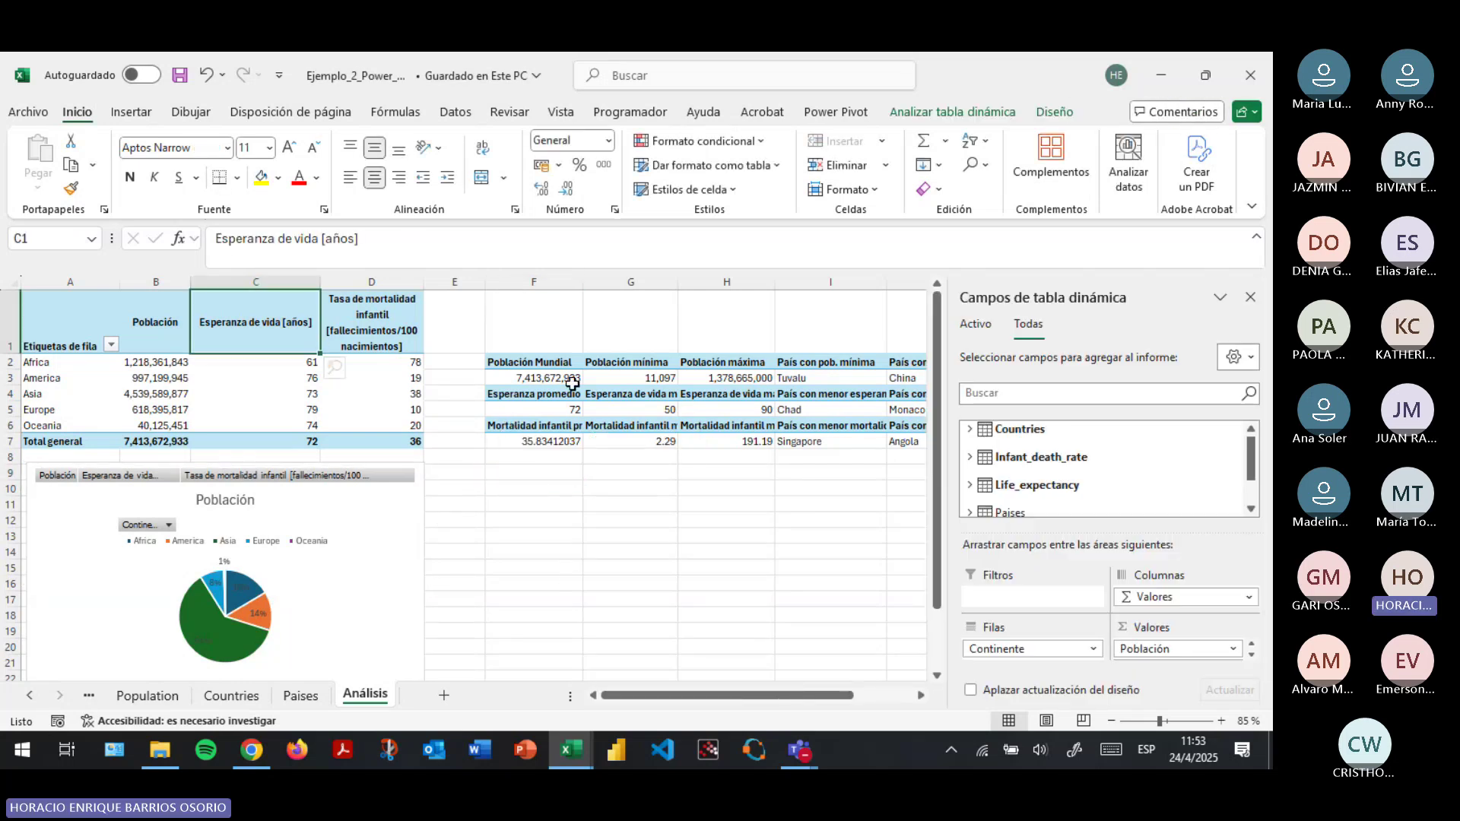
Insert a Continente slicer for the continent pivot table and place it below the summary tables, beside the pie chart.
left_click(961, 117)
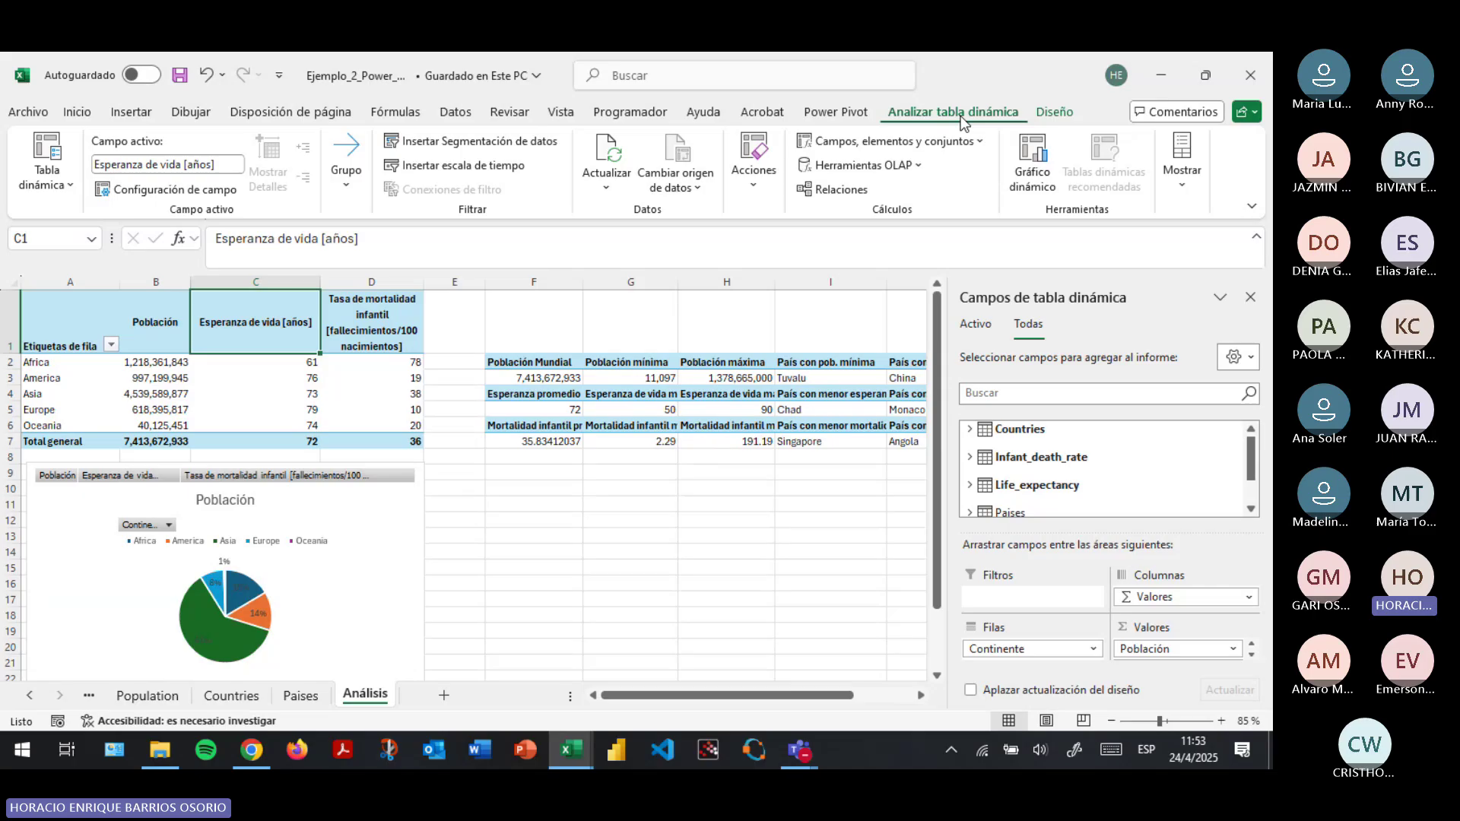
left_click(494, 143)
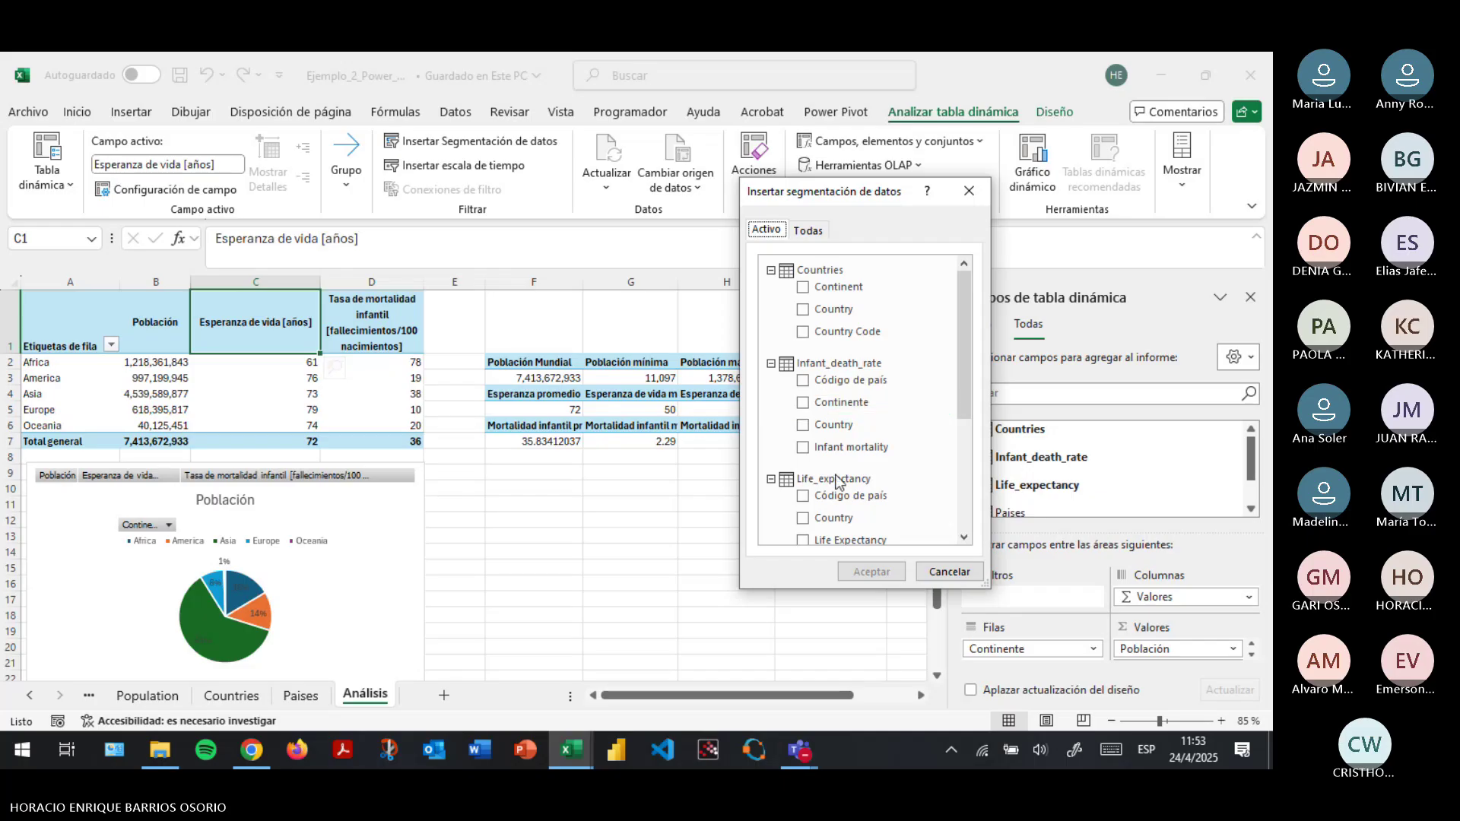
scroll(839, 482, "down", 3)
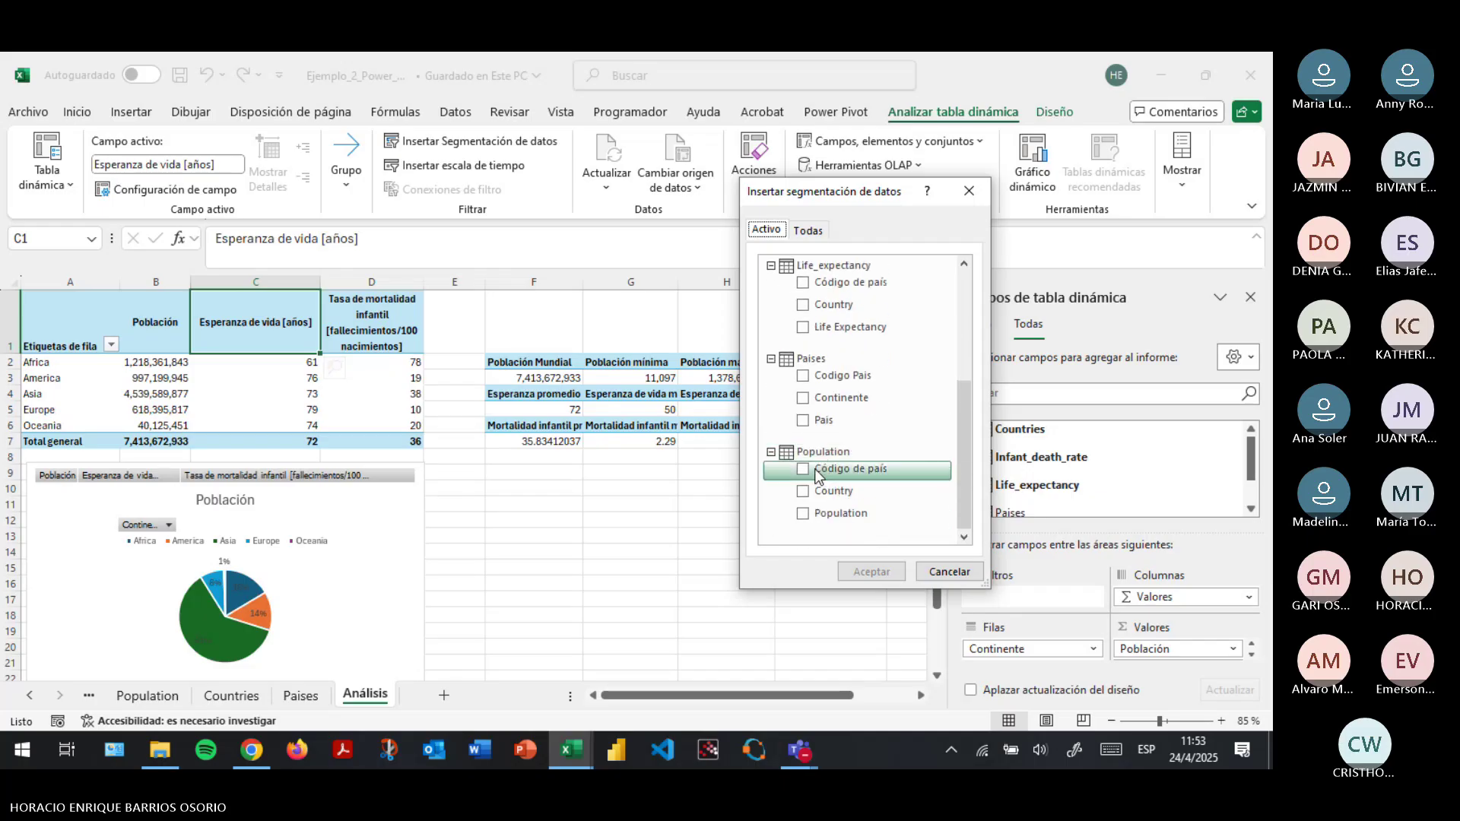
scroll(836, 475, "up", 3)
left_click(802, 287)
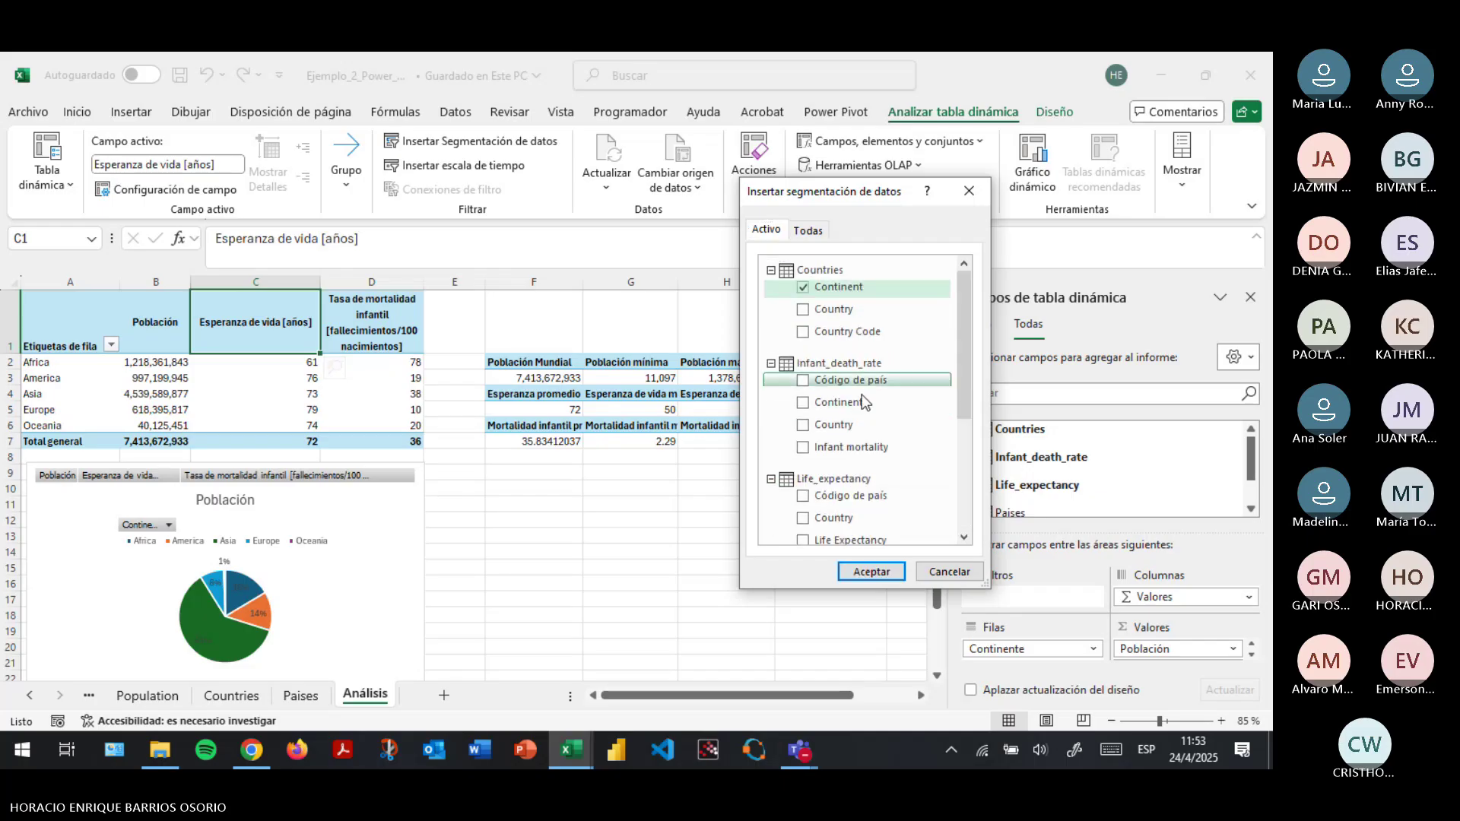
left_click(871, 571)
left_click_drag(465, 395, 549, 484)
Try the Continente slicer by filtering to Africa and to America, and clear its filter.
left_click(530, 511)
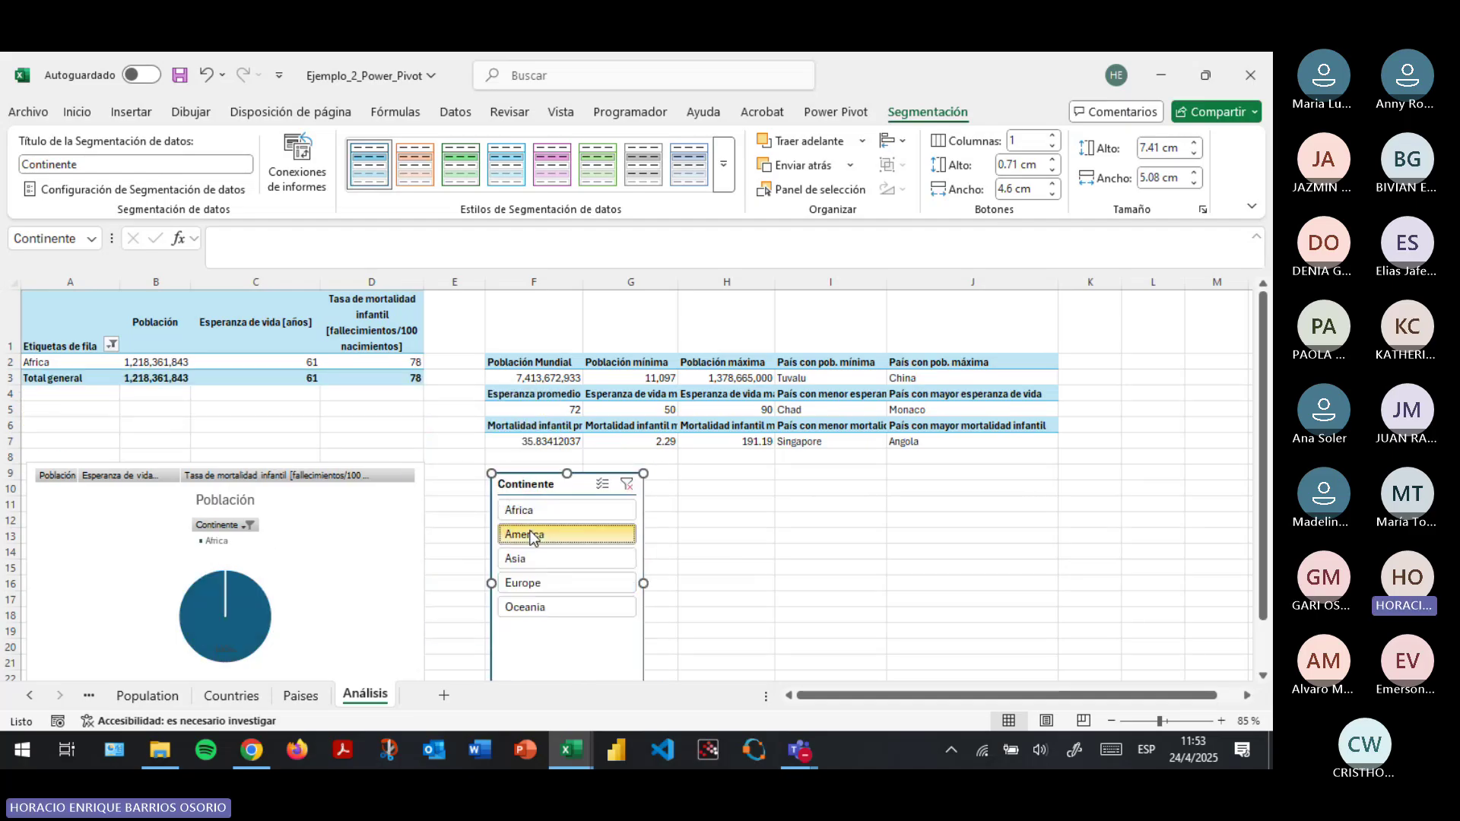
left_click(534, 534)
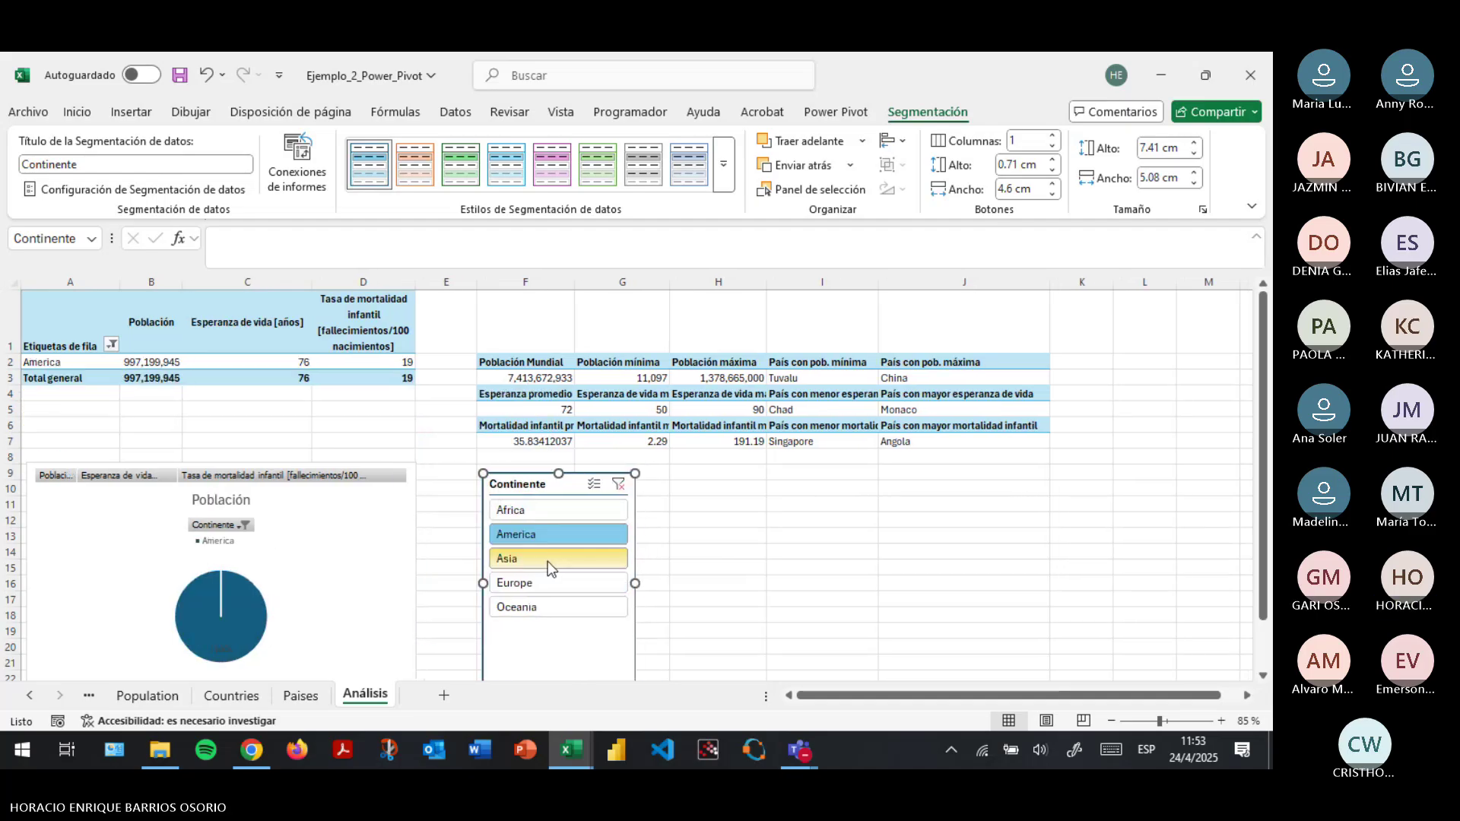
left_click(618, 484)
Save the workbook with the Continente slicer after looking over the summary tables of world values.
left_click_drag(529, 367, 912, 445)
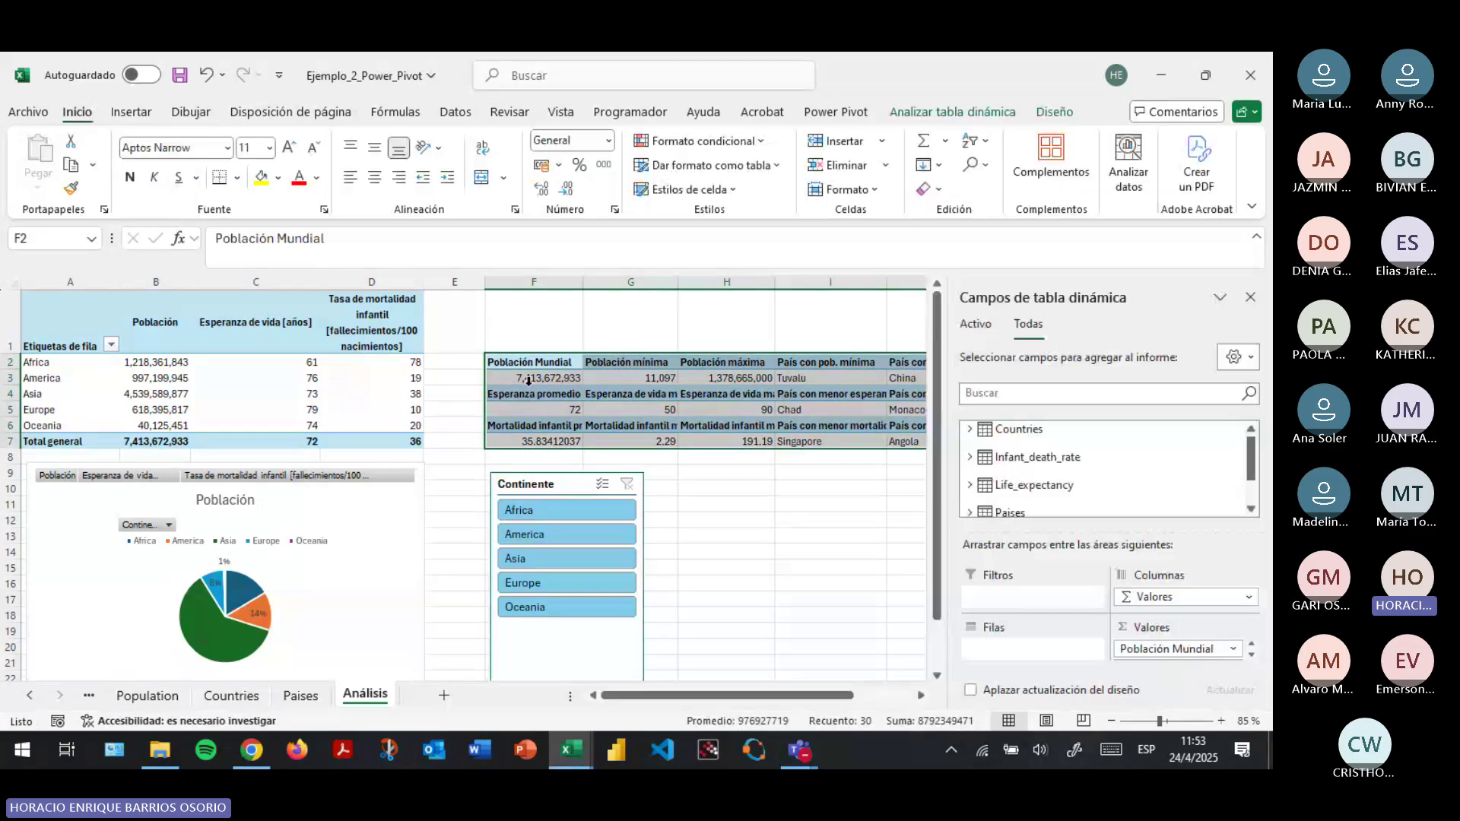
left_click_drag(534, 377, 912, 443)
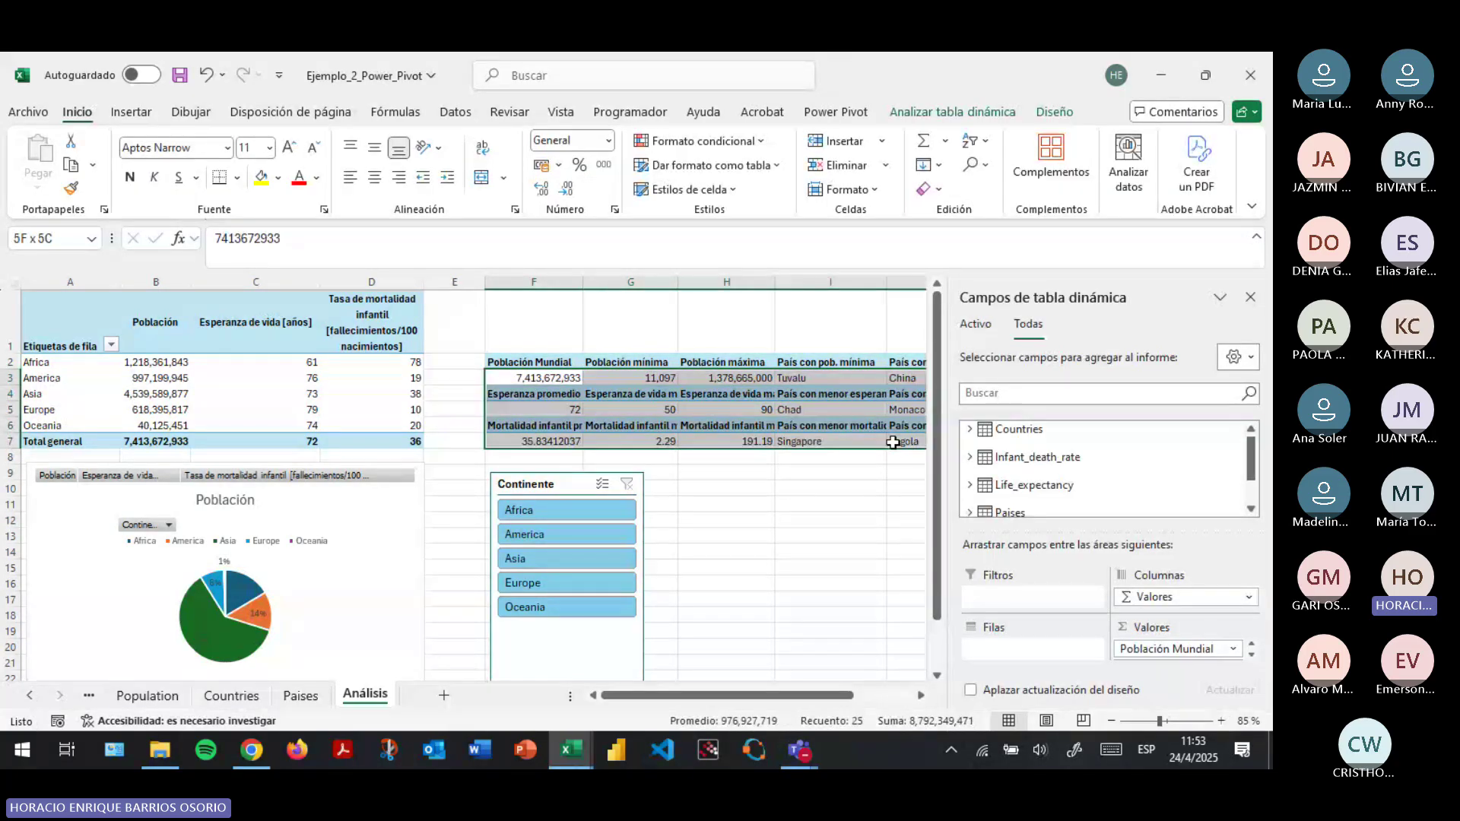
left_click(542, 378)
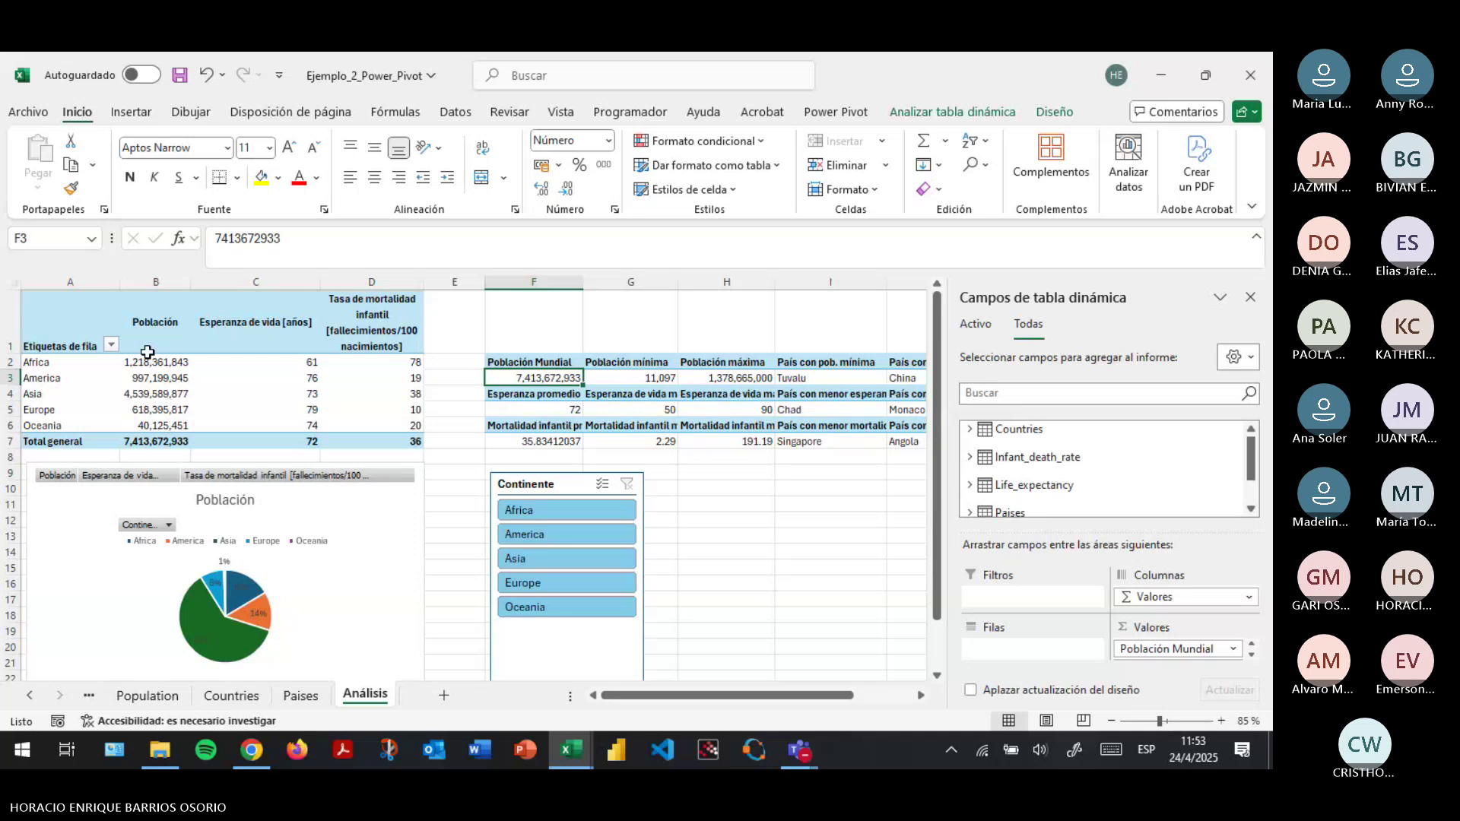
left_click(155, 393)
left_click(180, 74)
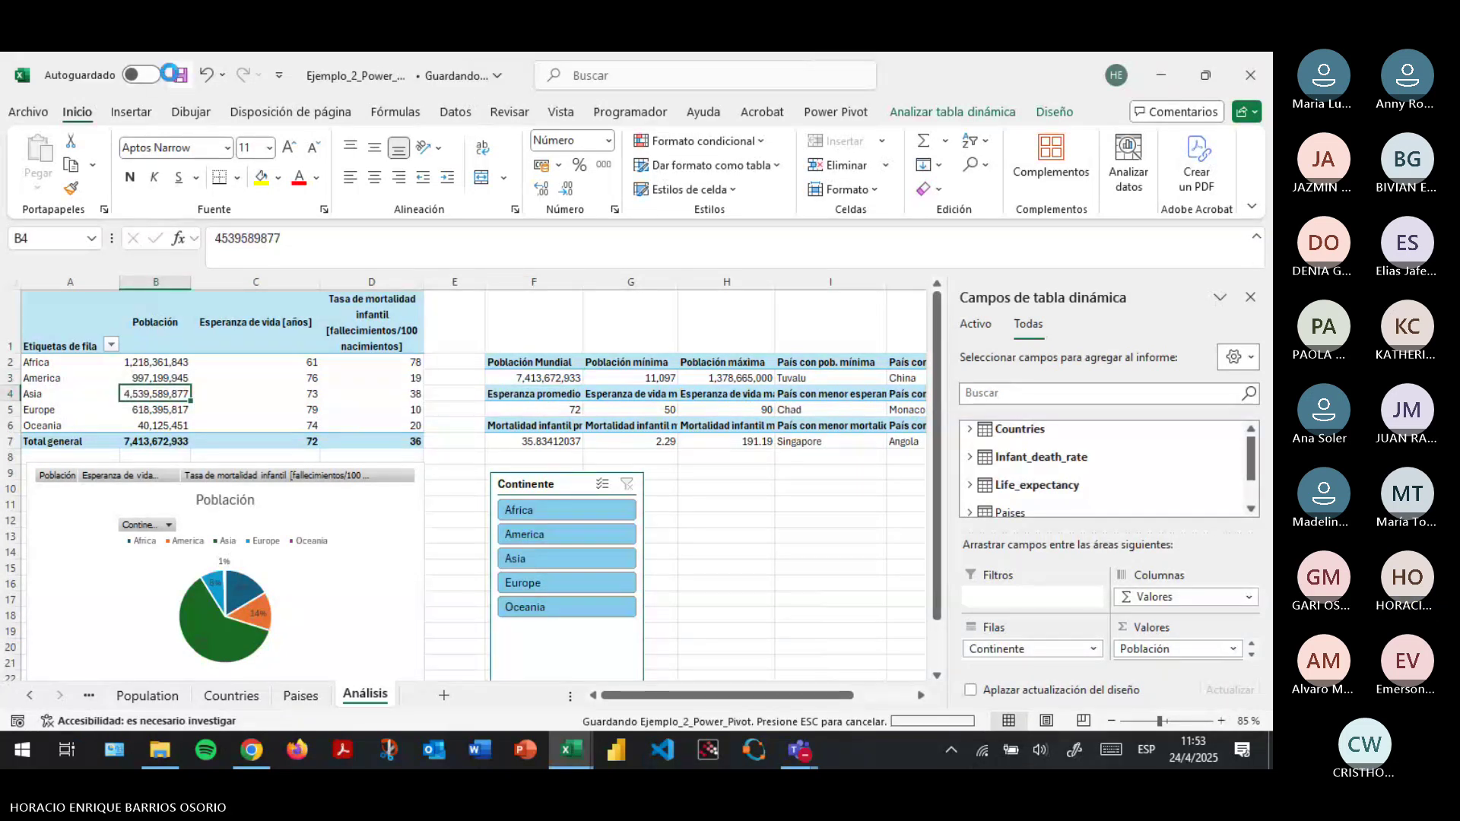
left_click(699, 389)
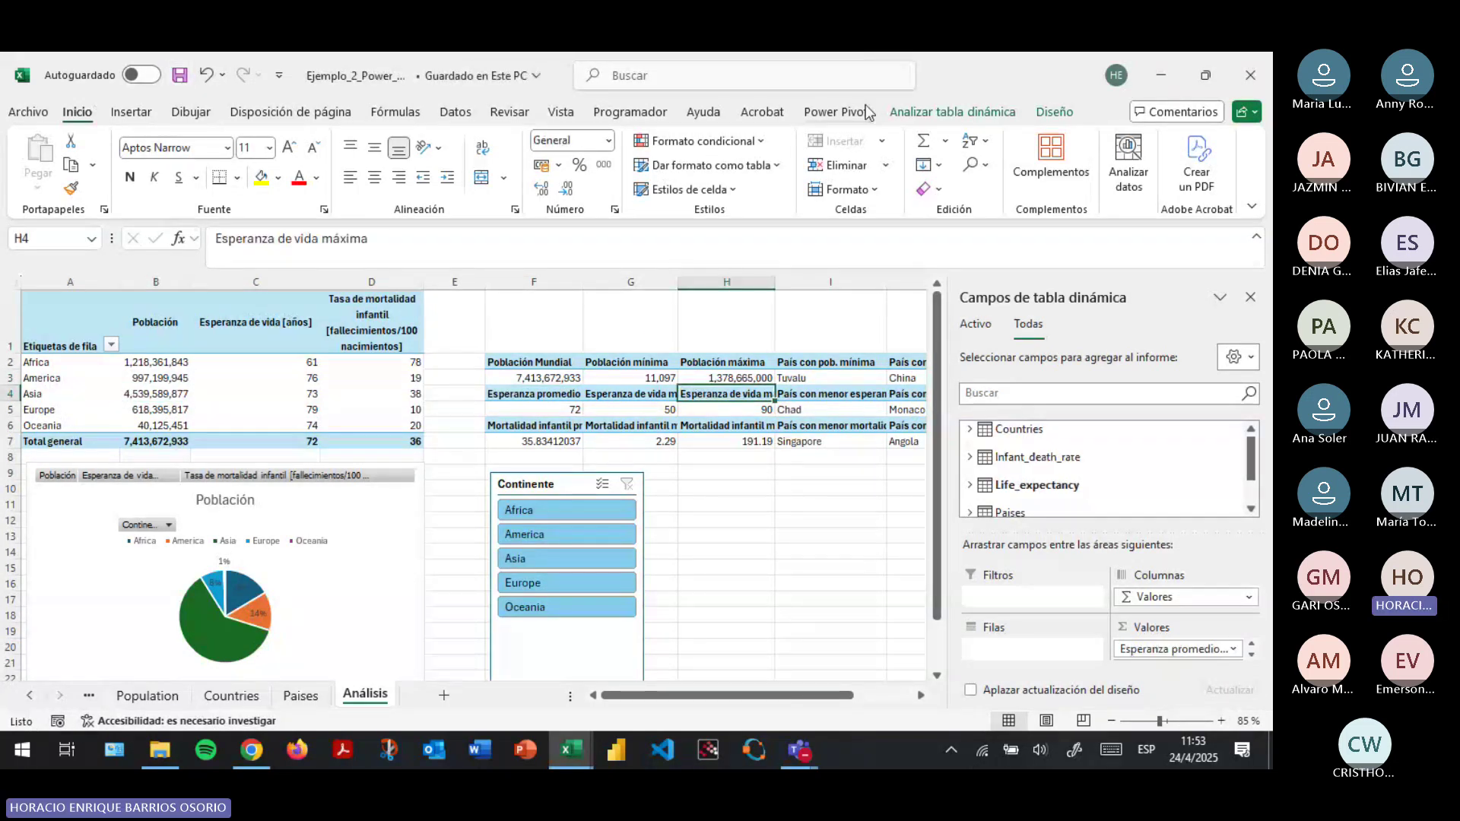
left_click(953, 112)
left_click(467, 142)
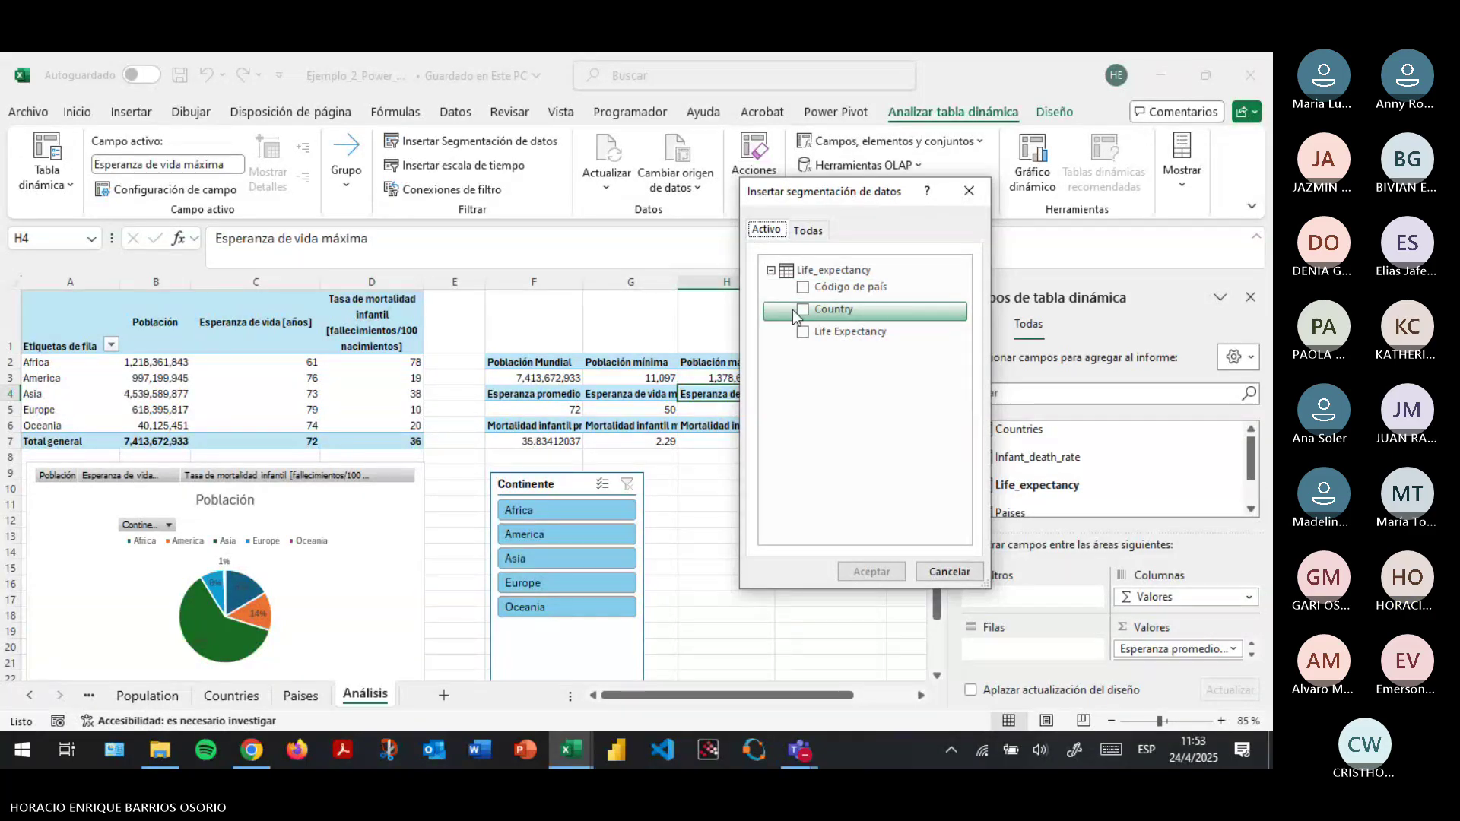
left_click(970, 203)
Switch to Power Pivot, delete the empty Continente column from the Infant_death_rate table, and return to the Excel workbook.
key("alt+Tab")
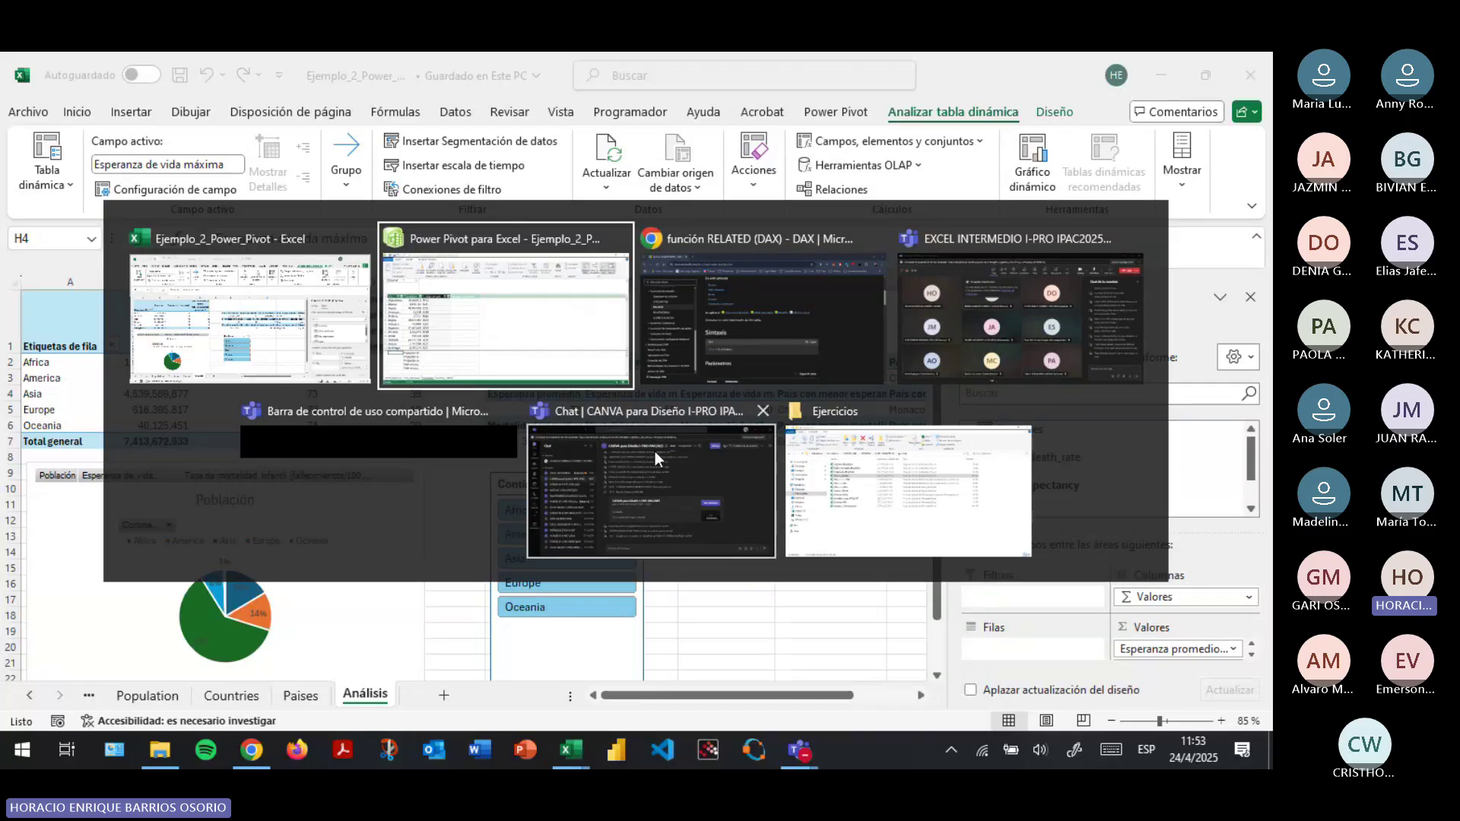
left_click(153, 697)
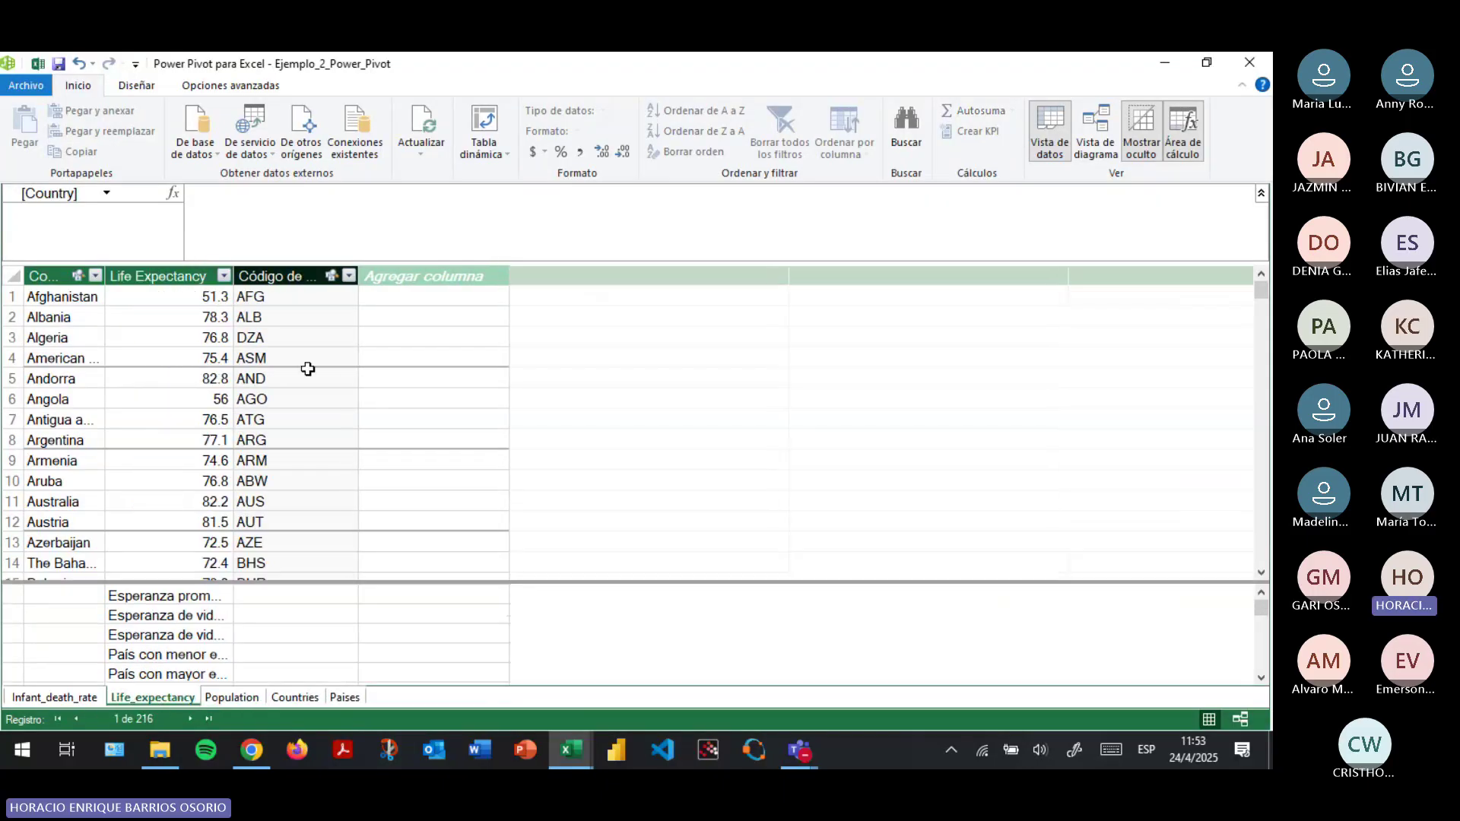
left_click(55, 697)
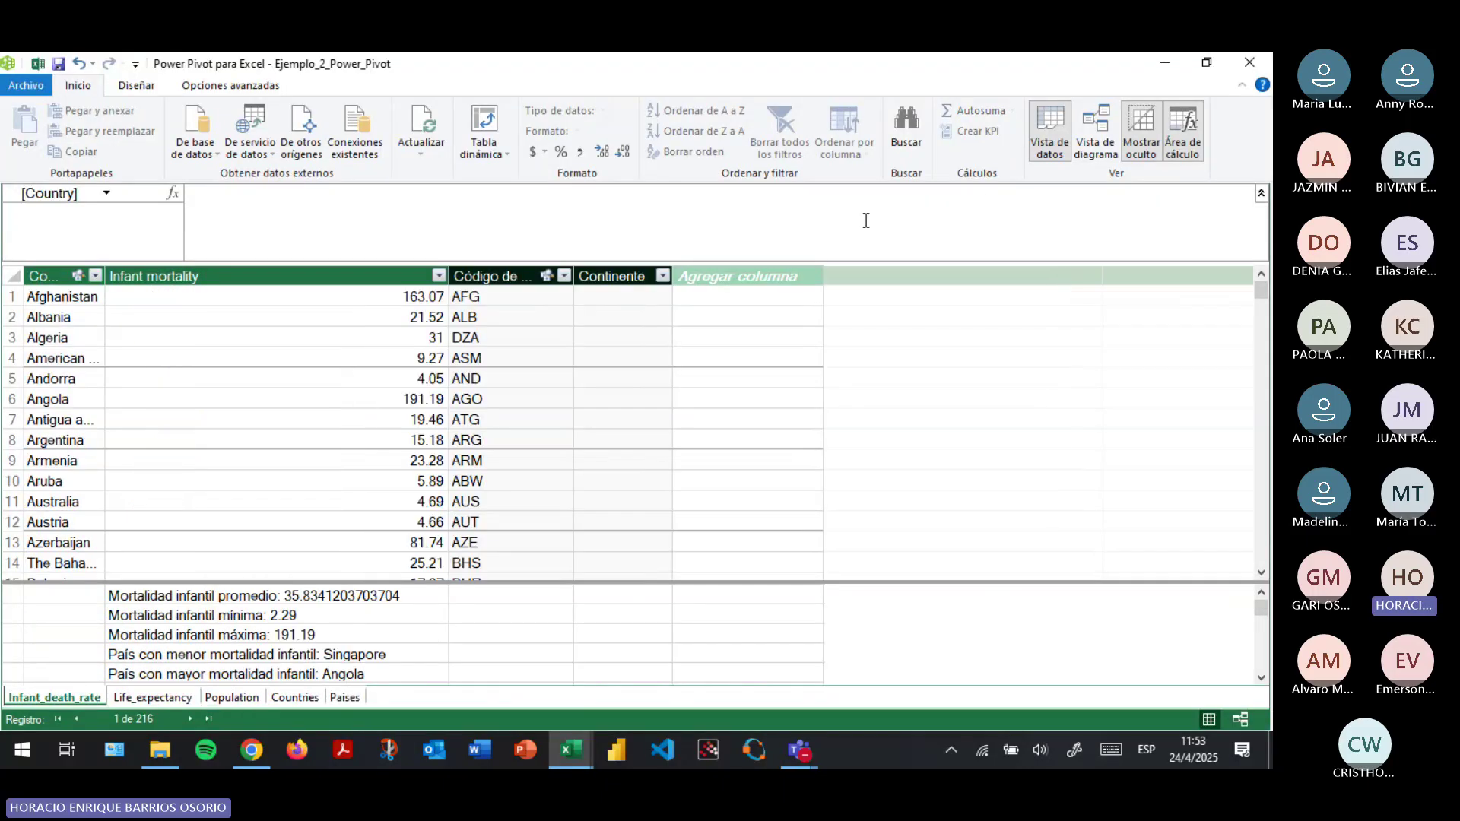
right_click(608, 278)
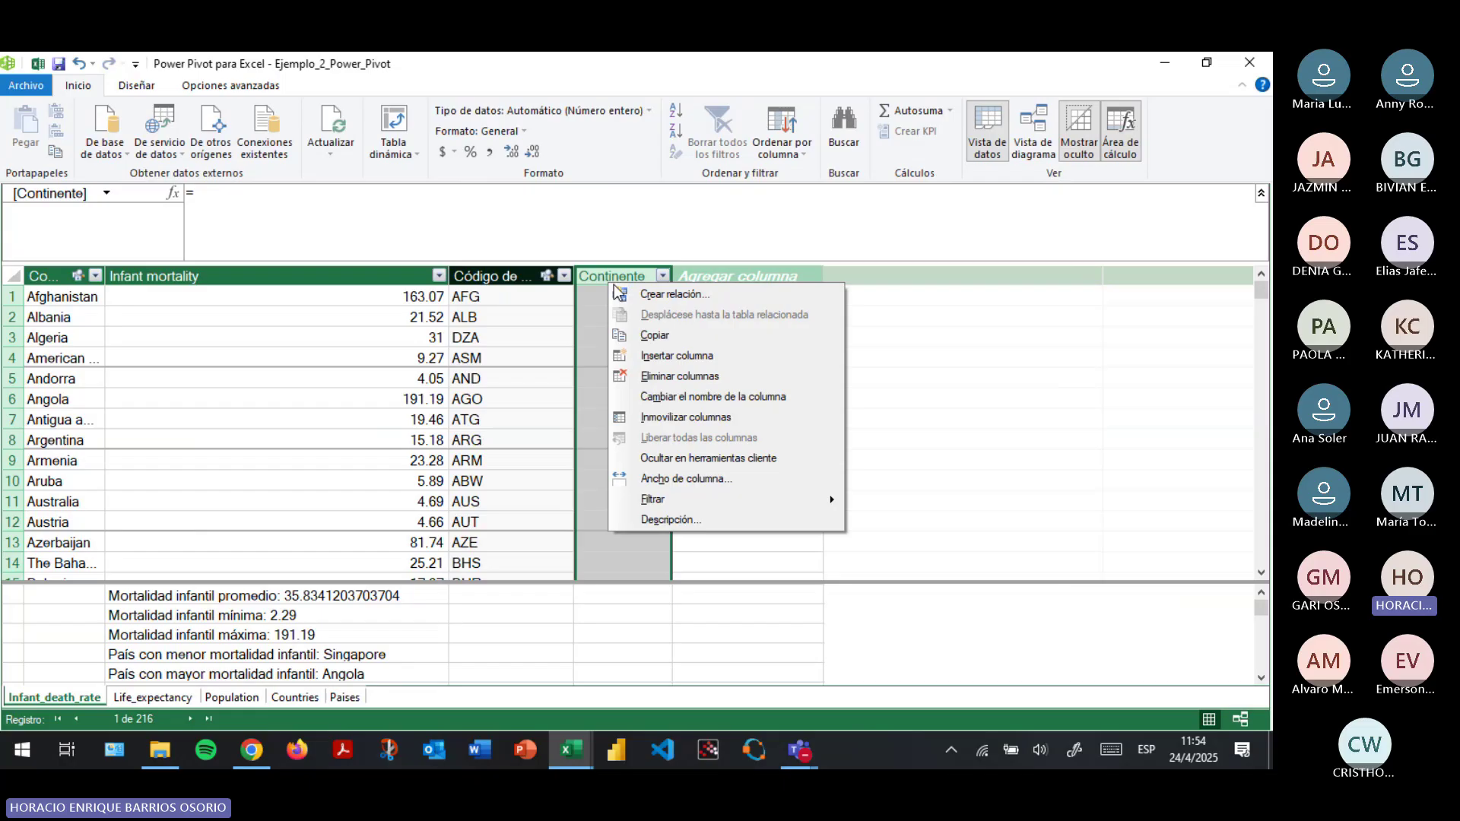
left_click(683, 371)
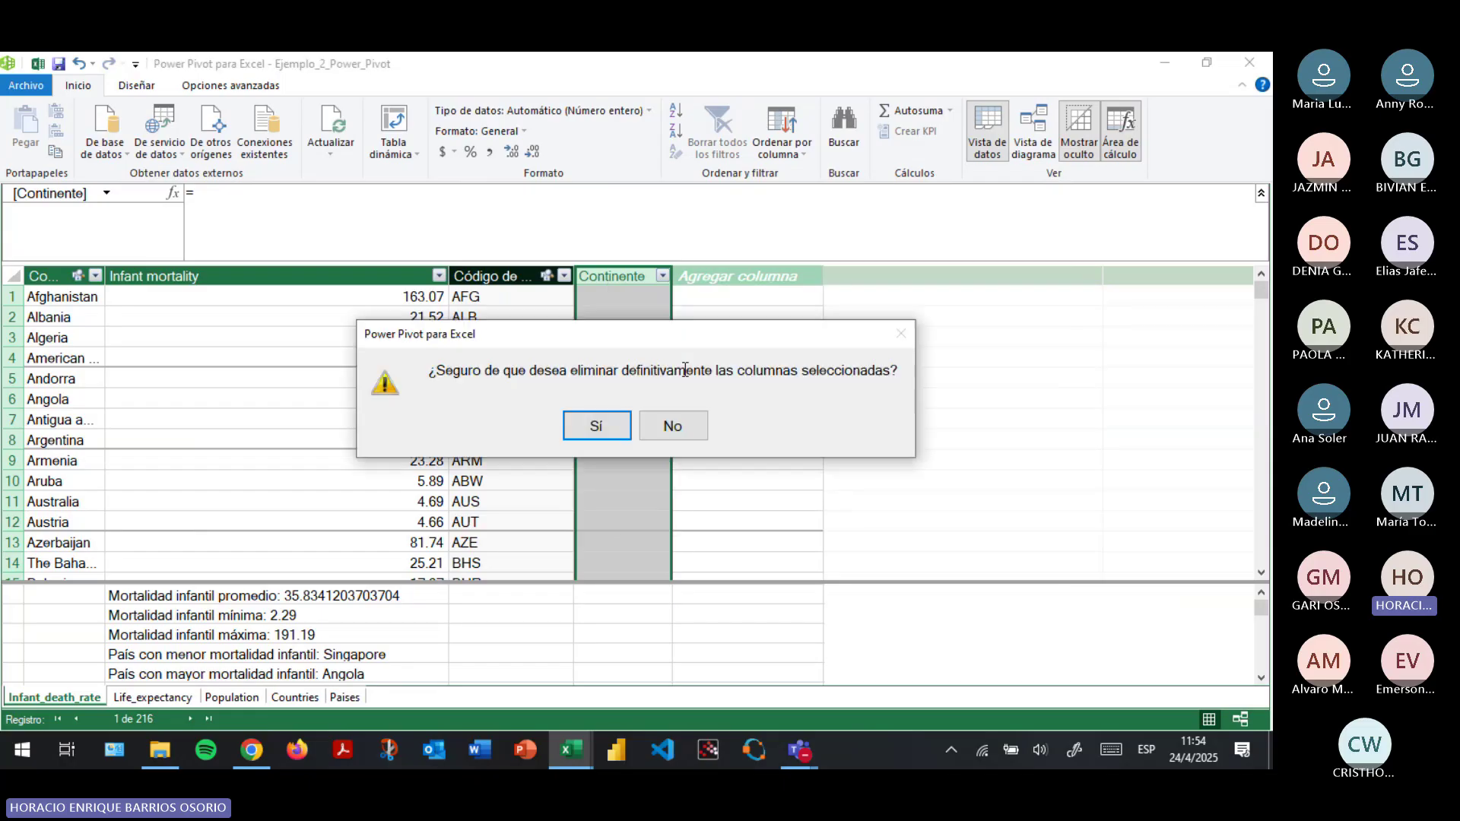
left_click(604, 430)
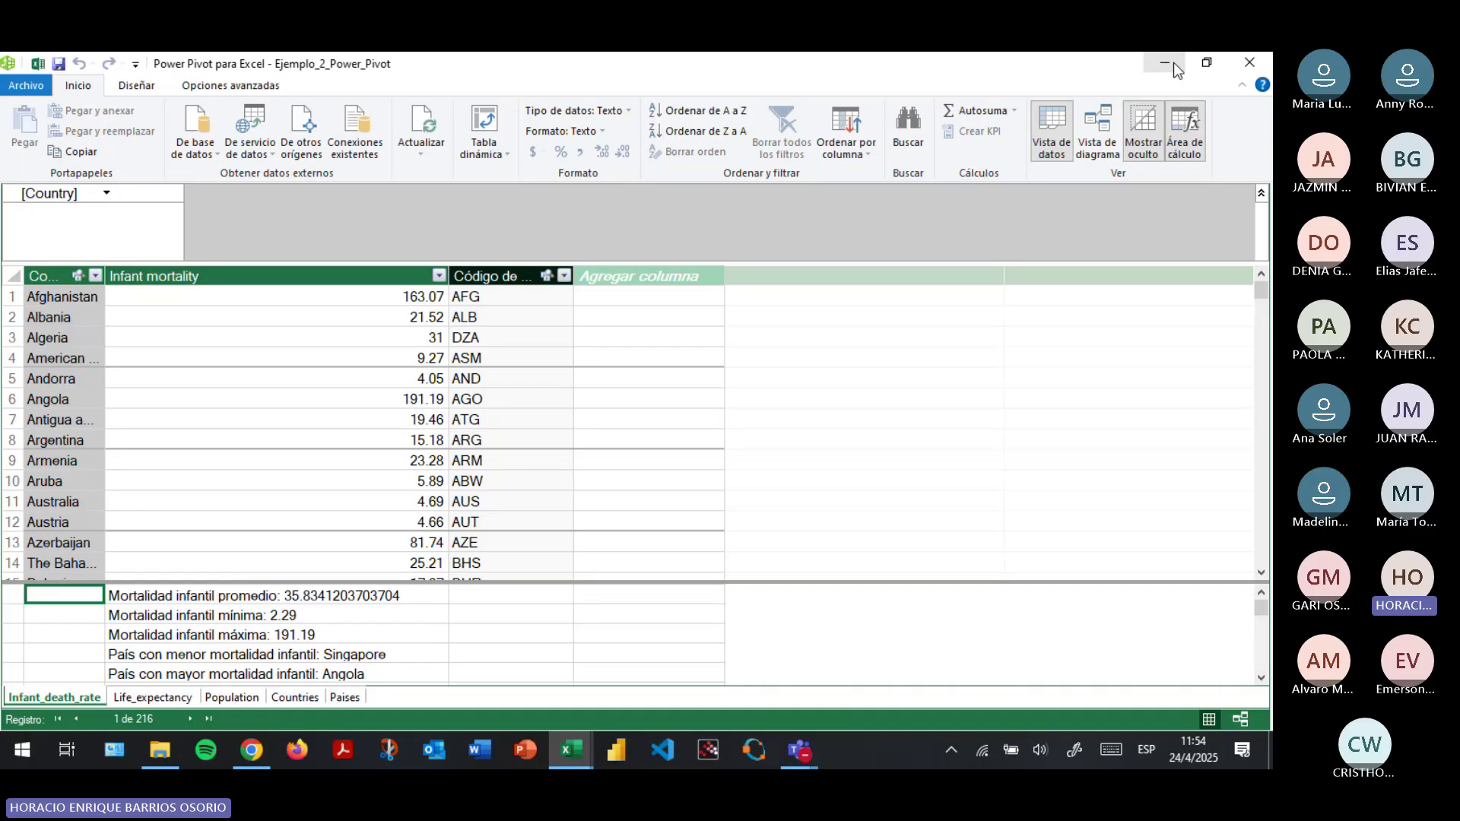
left_click(1174, 62)
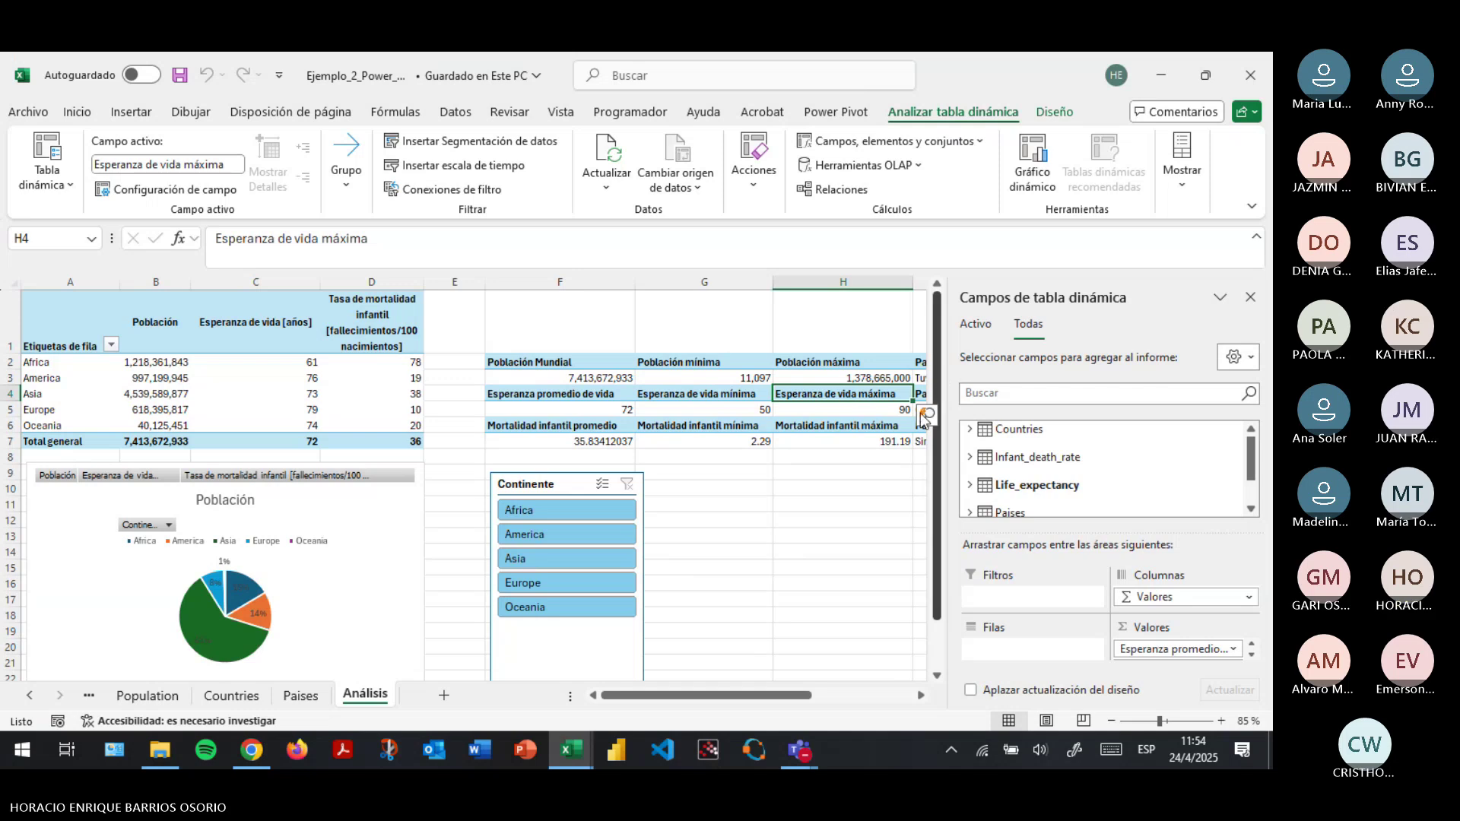
Widen column D and reduce the height of row 1 so the infant mortality header fits on two lines, and save the workbook.
left_click_drag(722, 701, 691, 694)
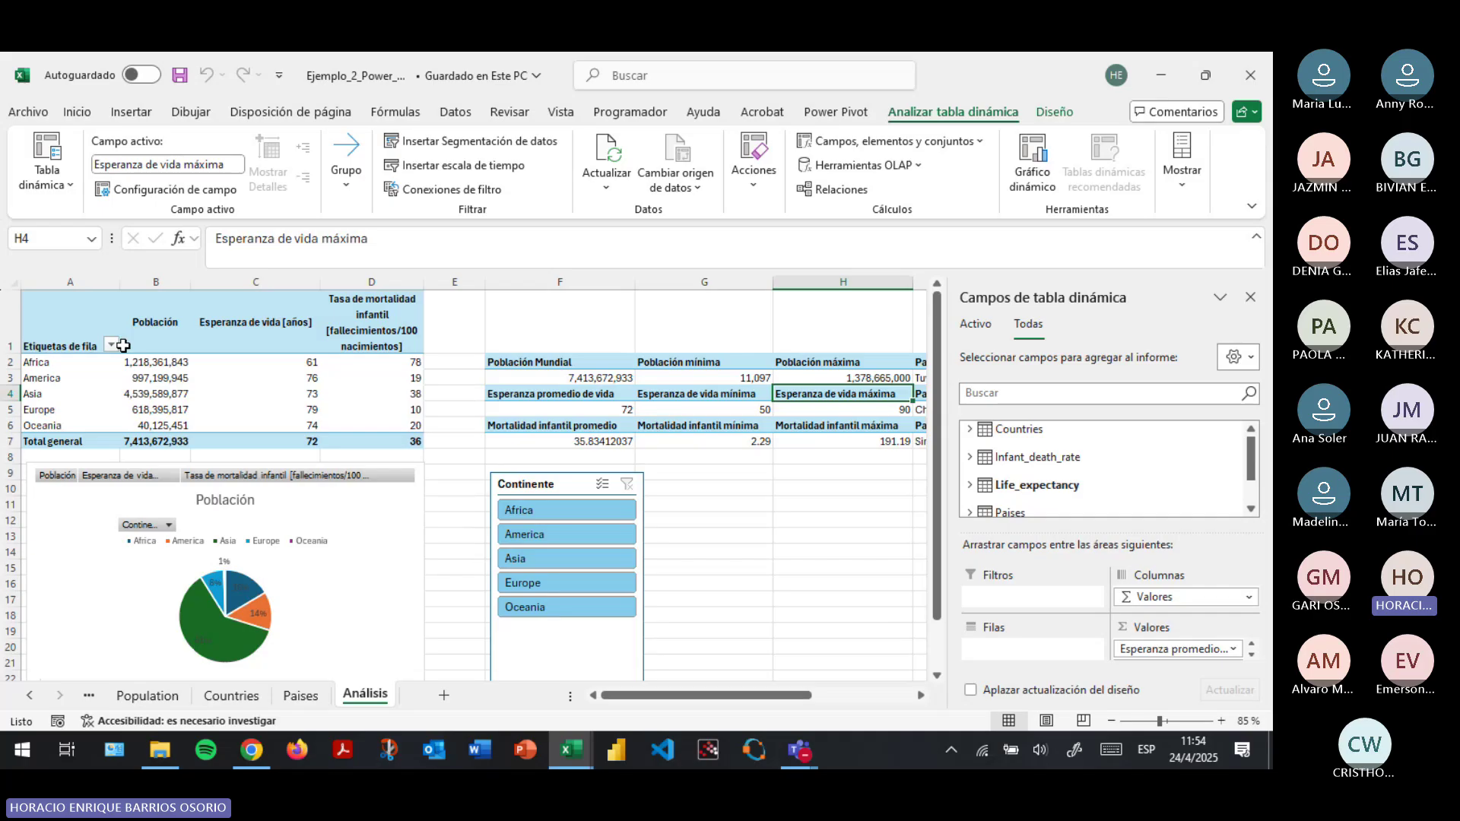
left_click(91, 328)
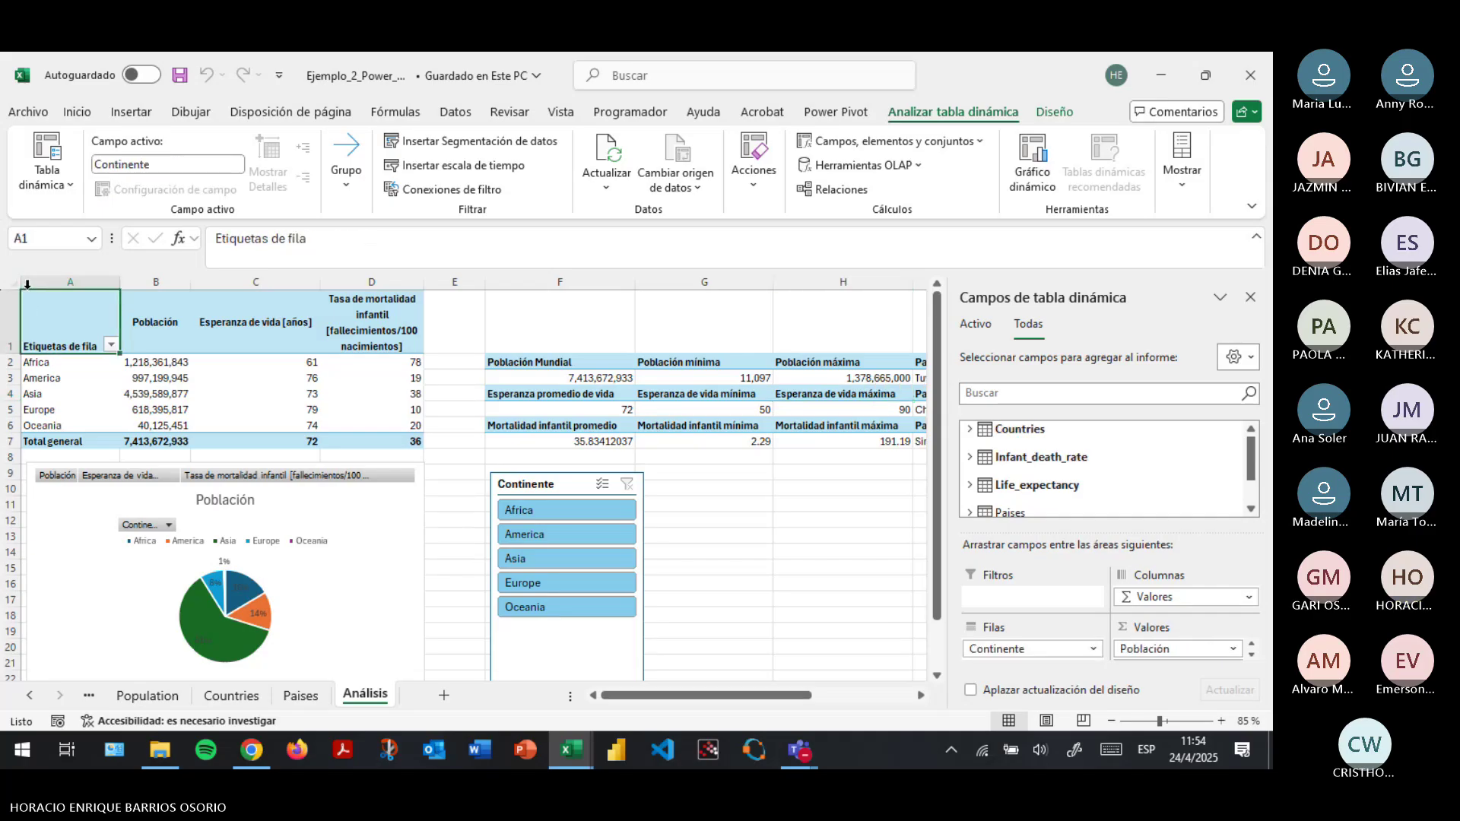
left_click_drag(9, 350, 9, 333)
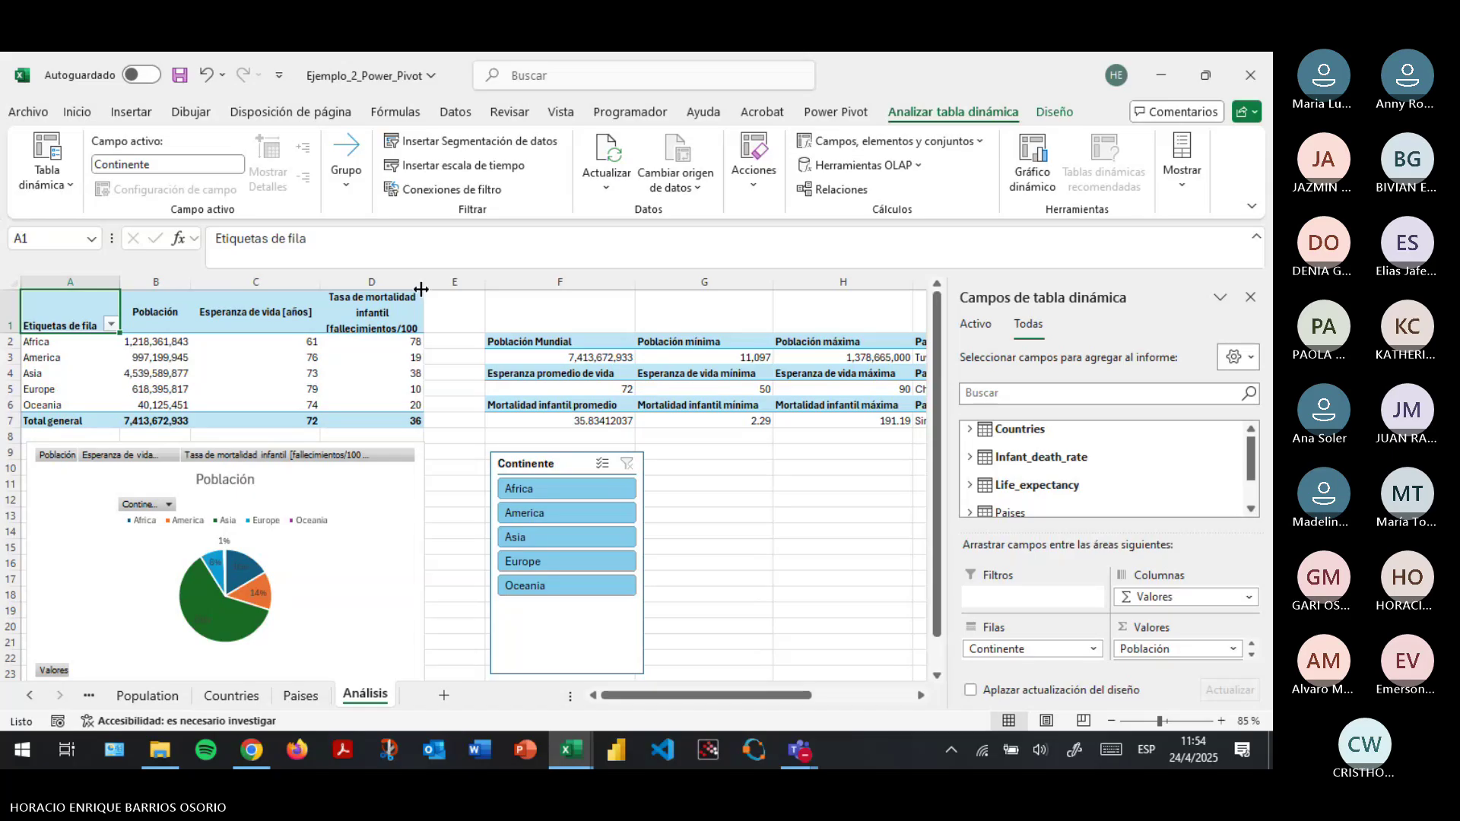
left_click_drag(421, 288, 459, 287)
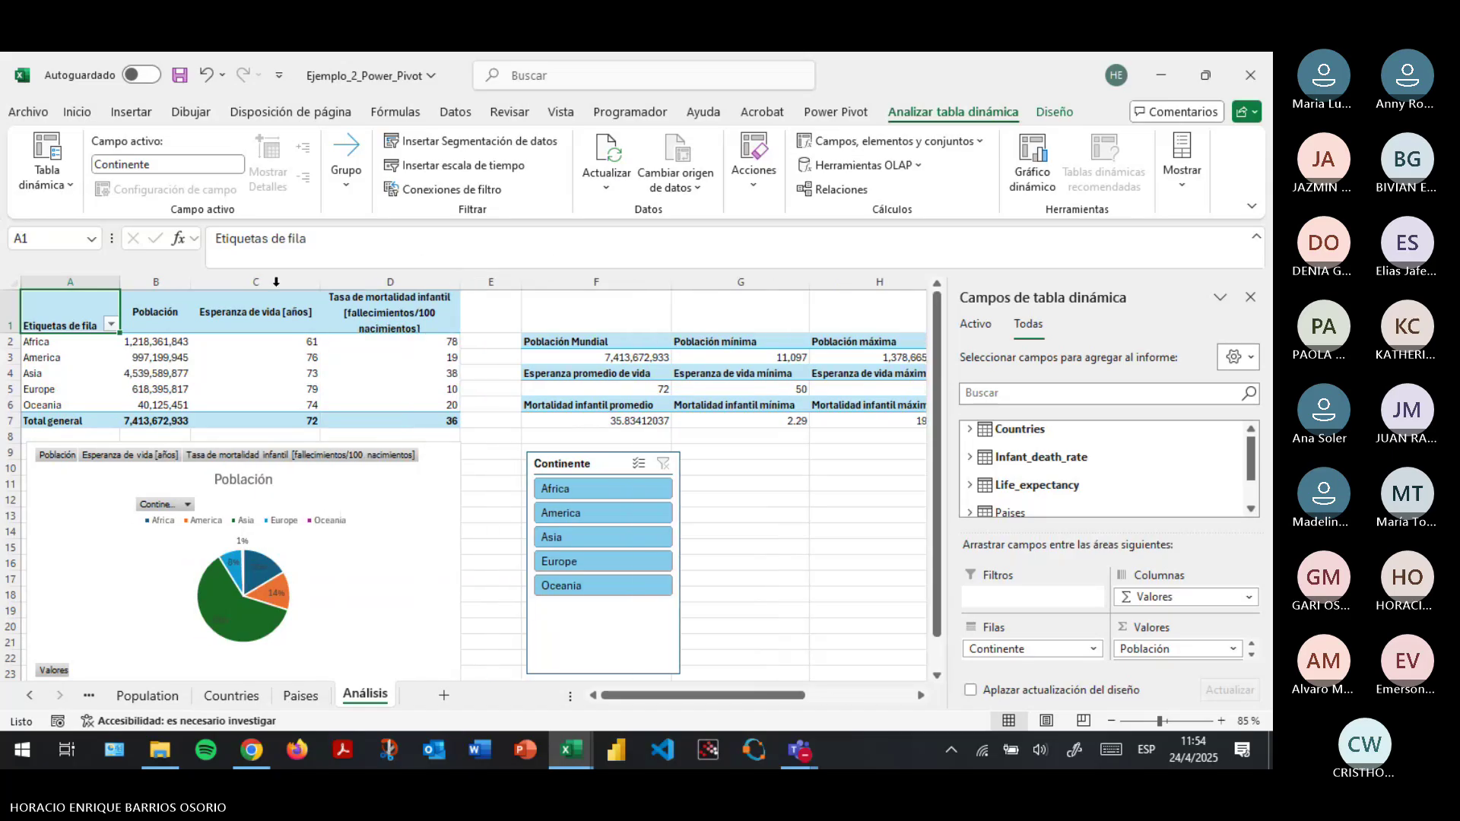
left_click_drag(9, 334, 9, 311)
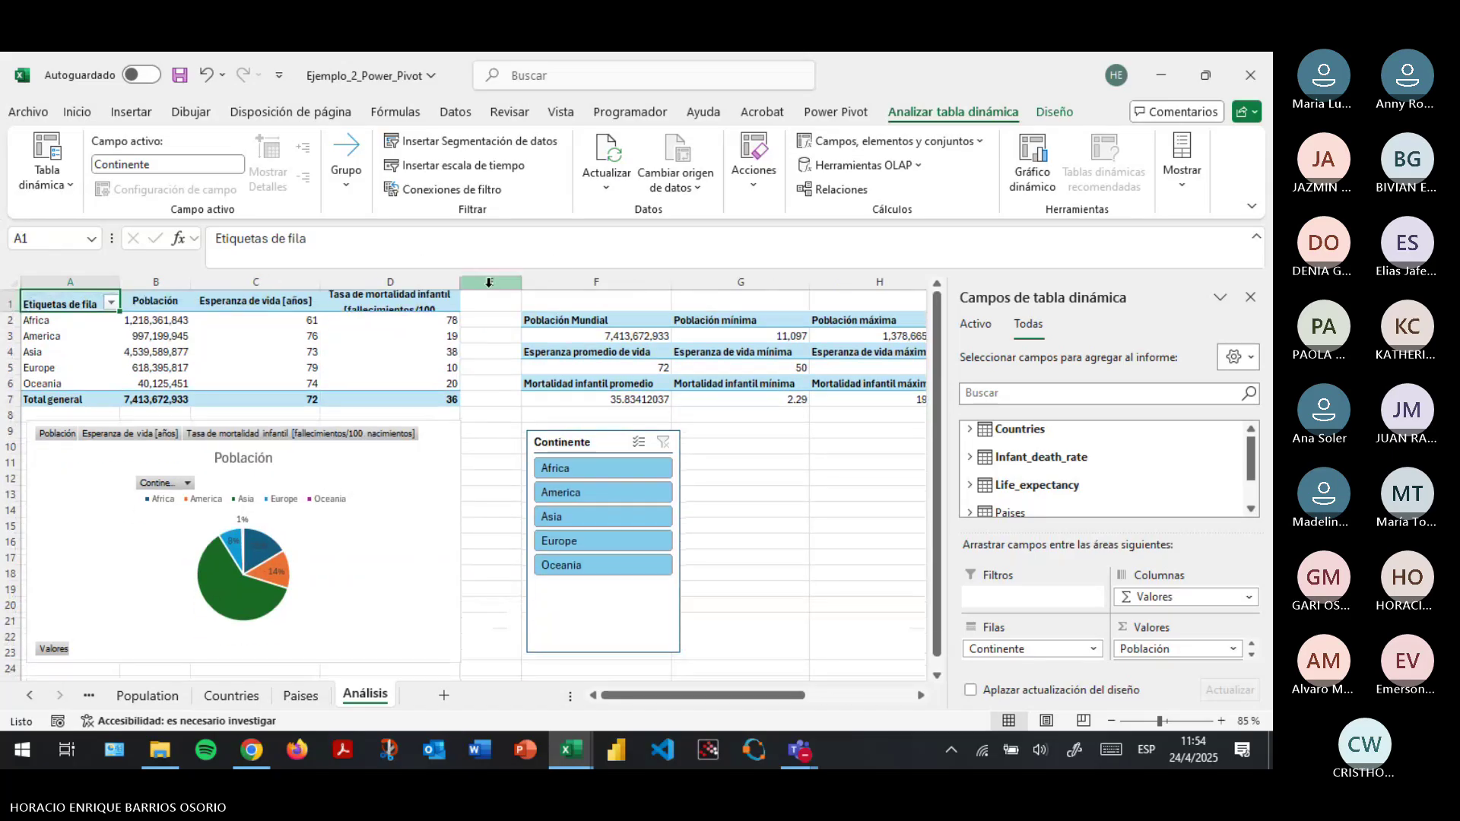
left_click_drag(460, 282, 498, 282)
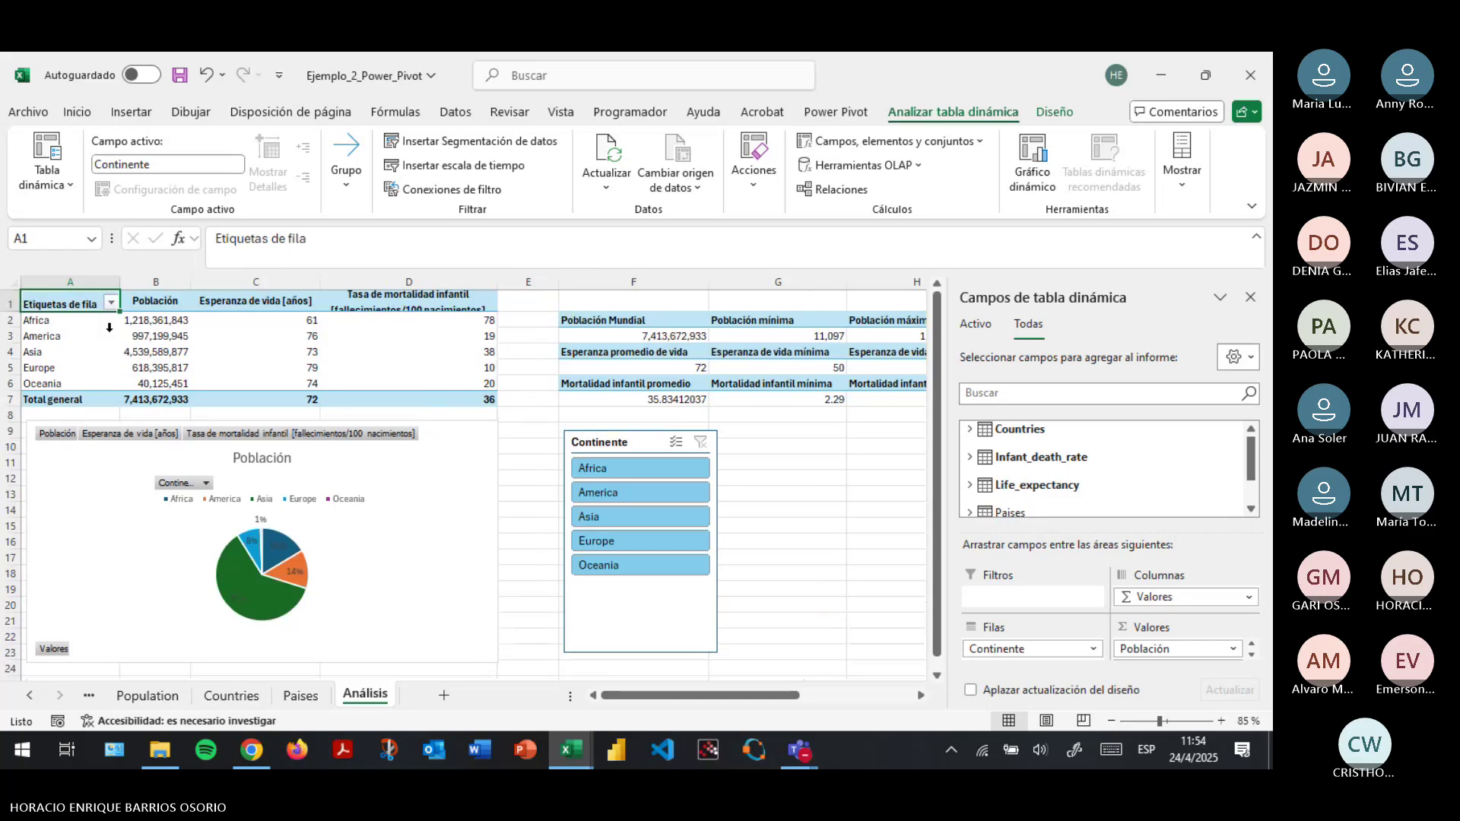
left_click_drag(9, 312, 9, 316)
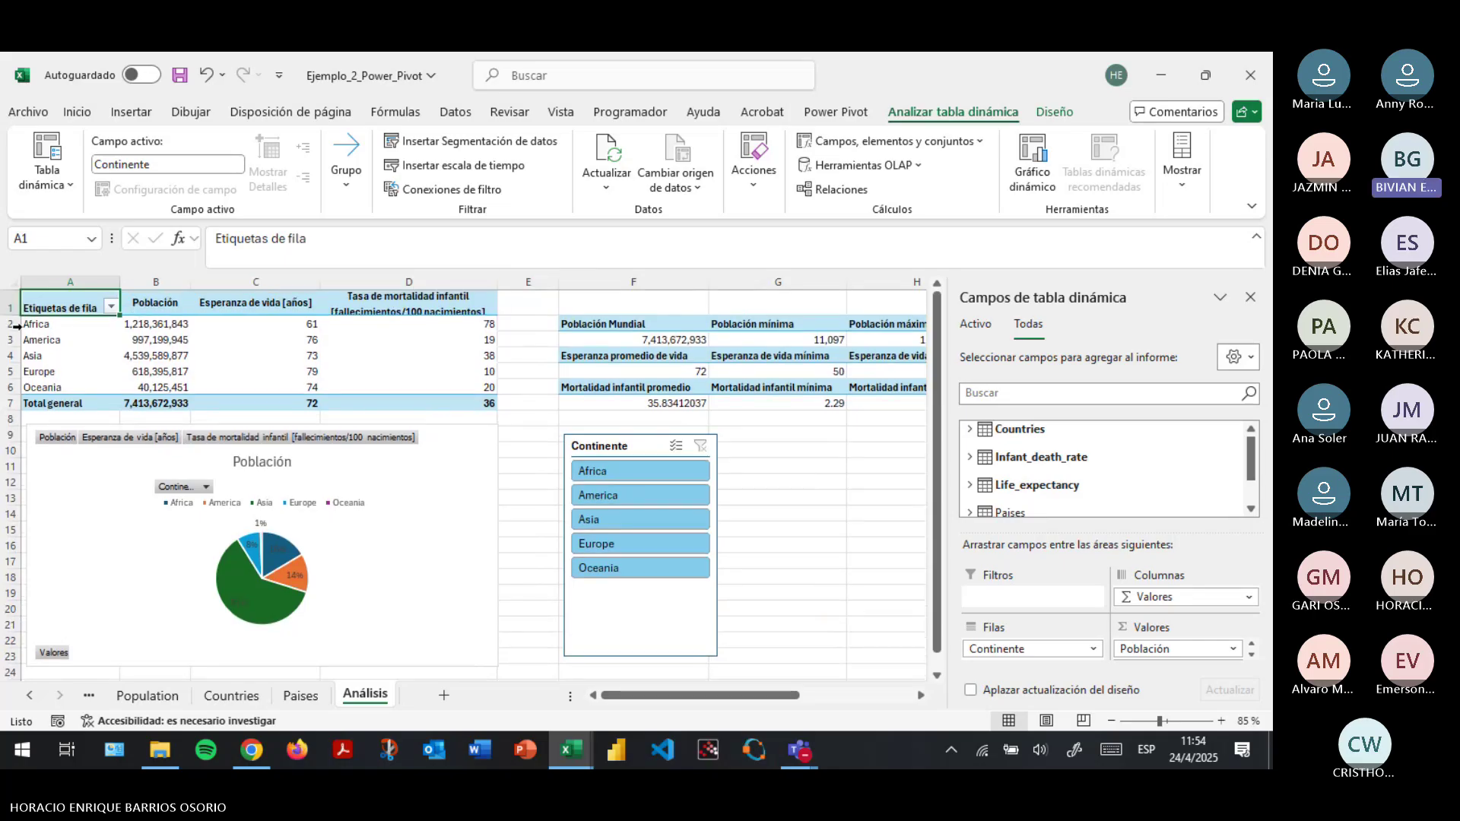
left_click_drag(13, 315, 13, 323)
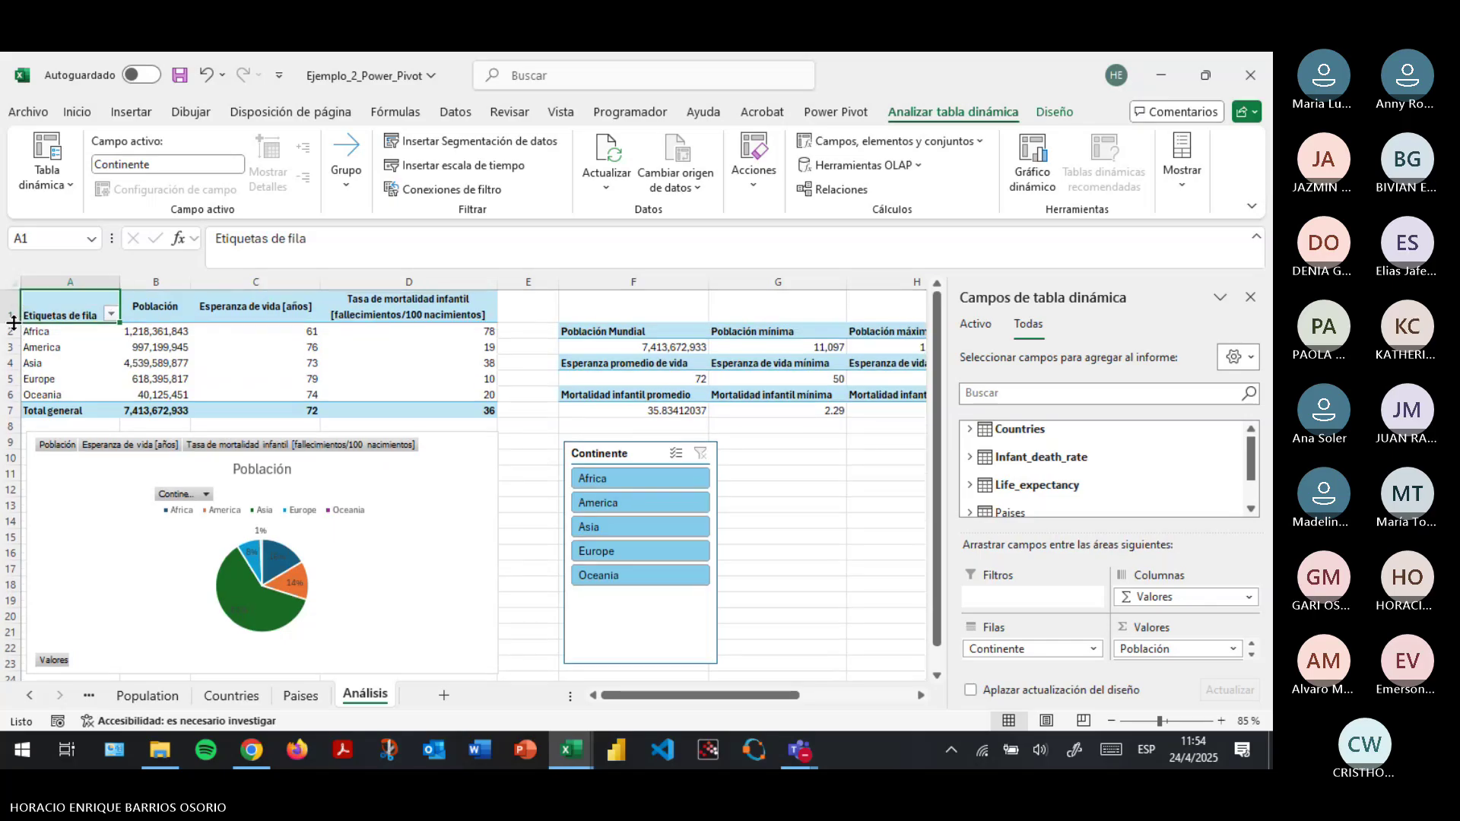
left_click(178, 76)
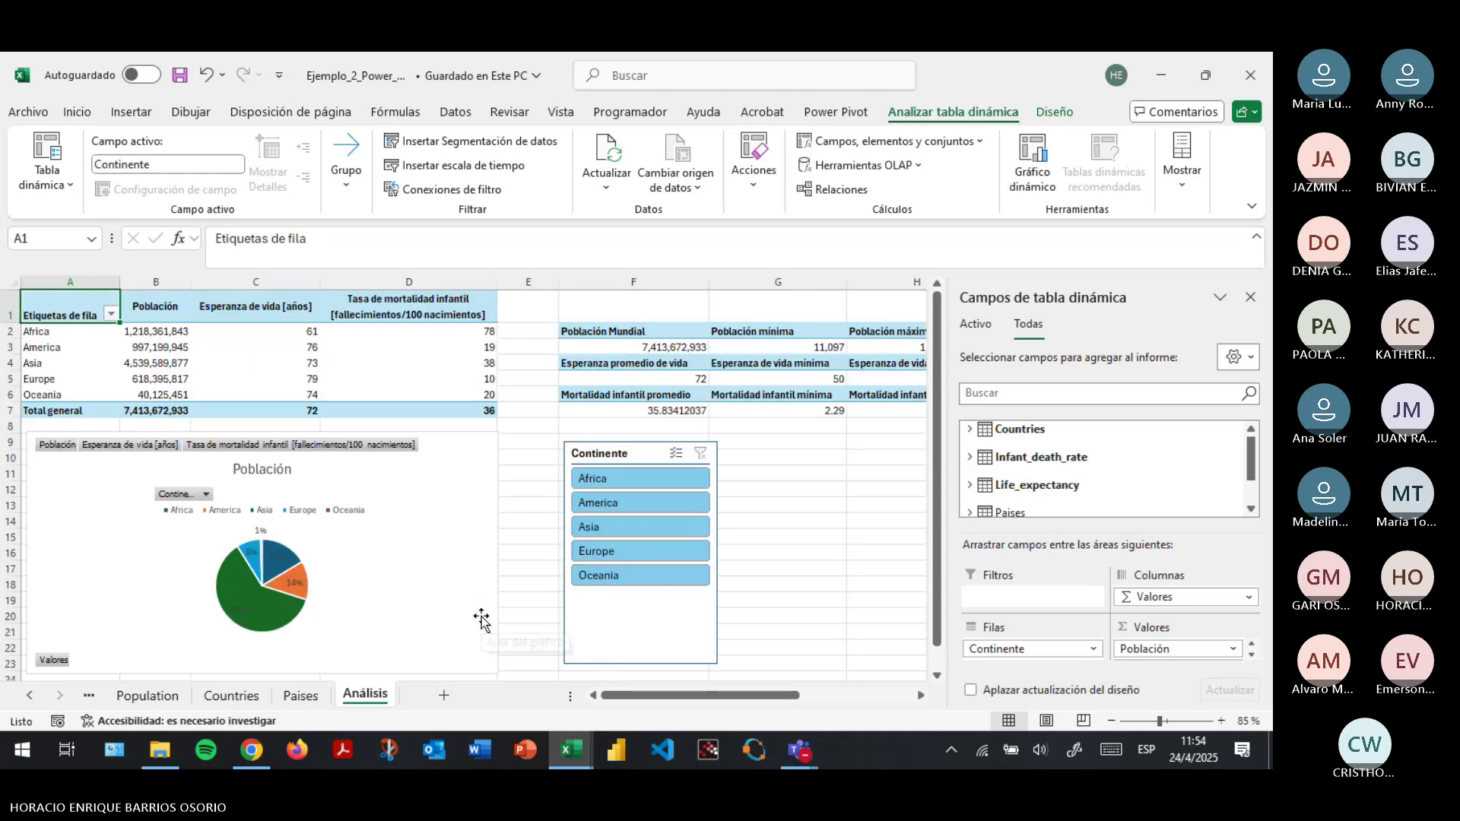
Examine the continent pivot table, the Población pie chart, the Continente slicer and the world summary values on the Análisis sheet.
left_click(351, 361)
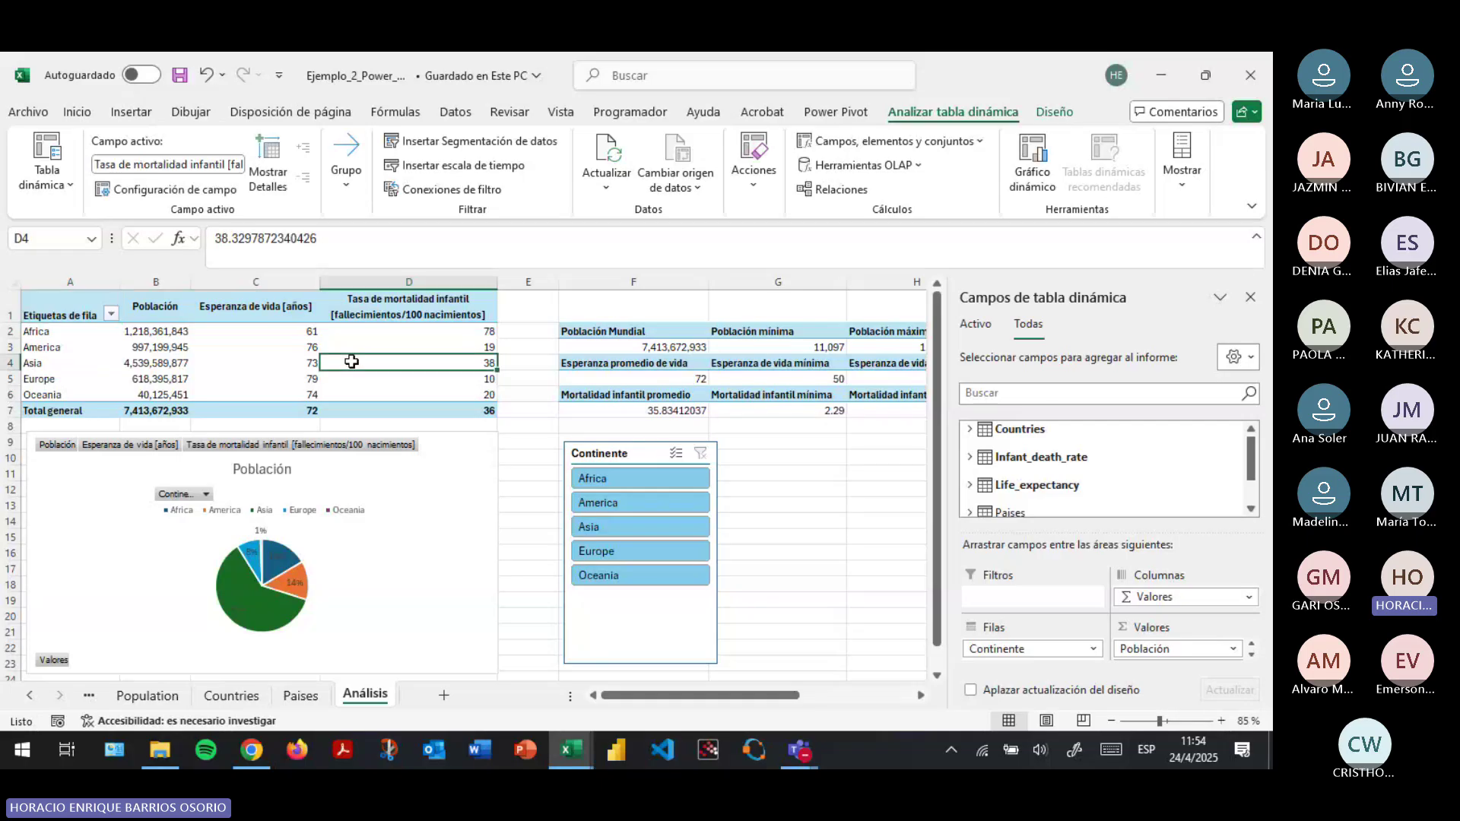
left_click(426, 480)
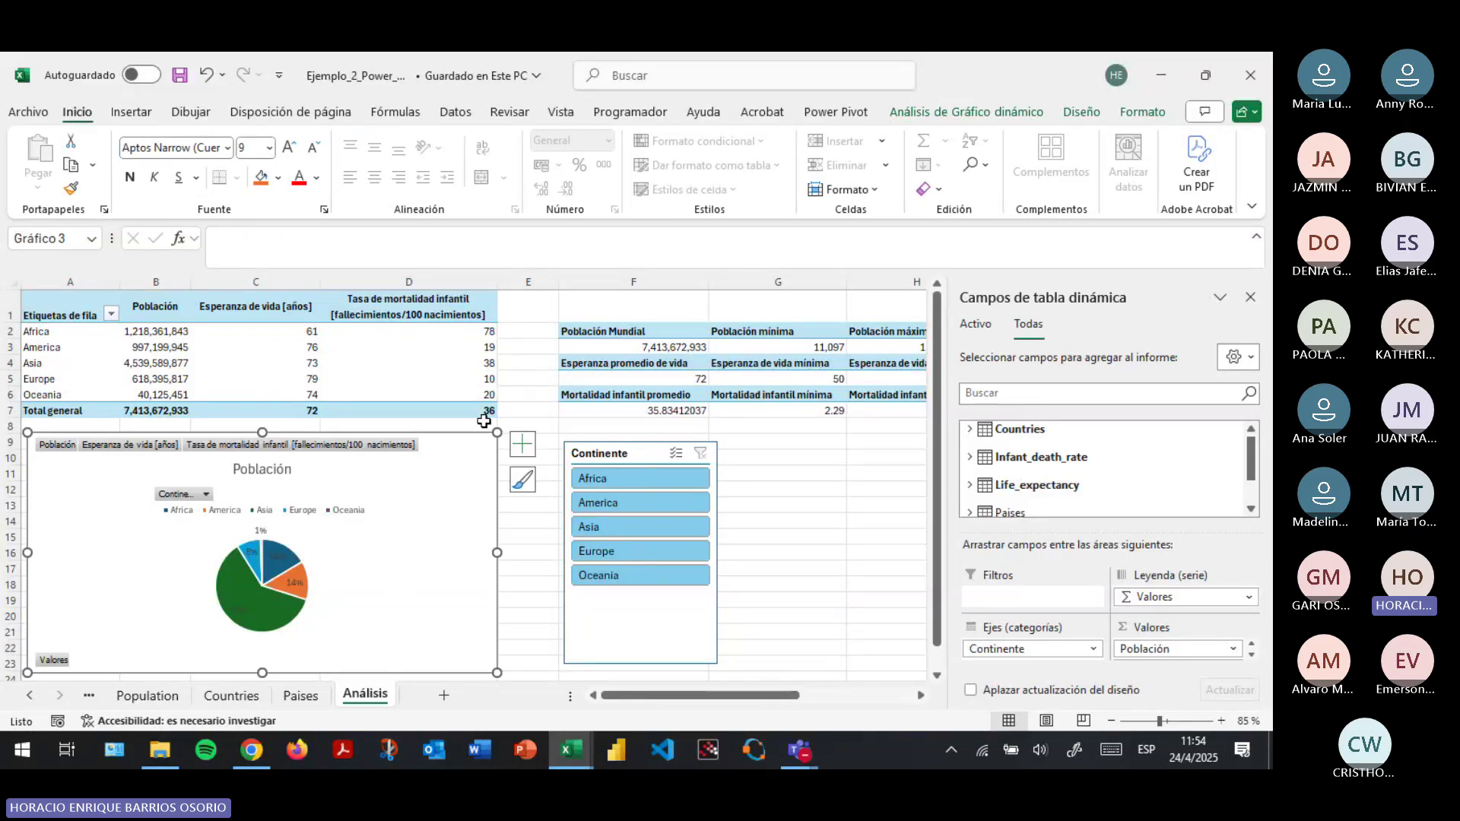
left_click(472, 369)
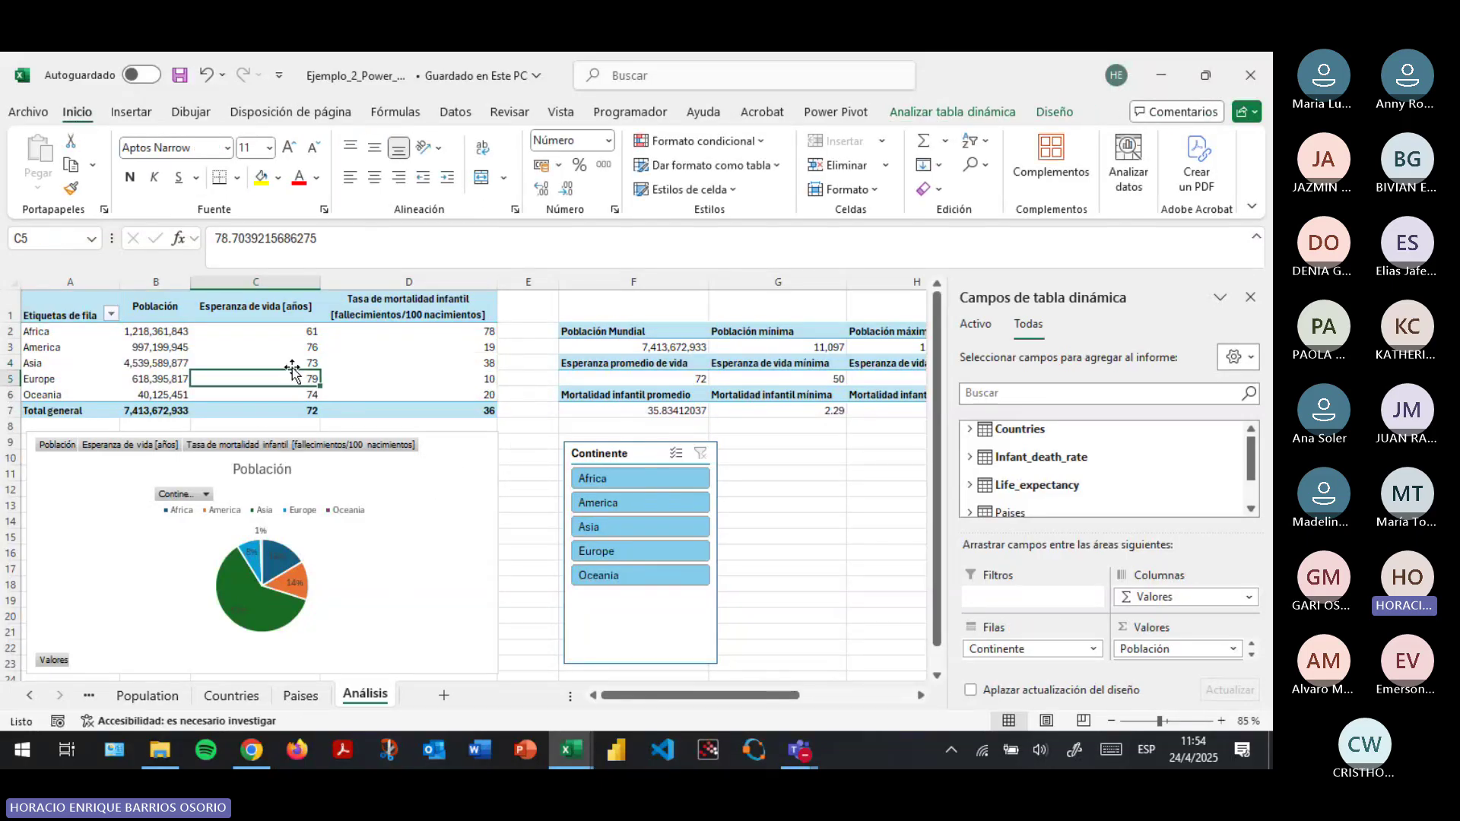
left_click(458, 521)
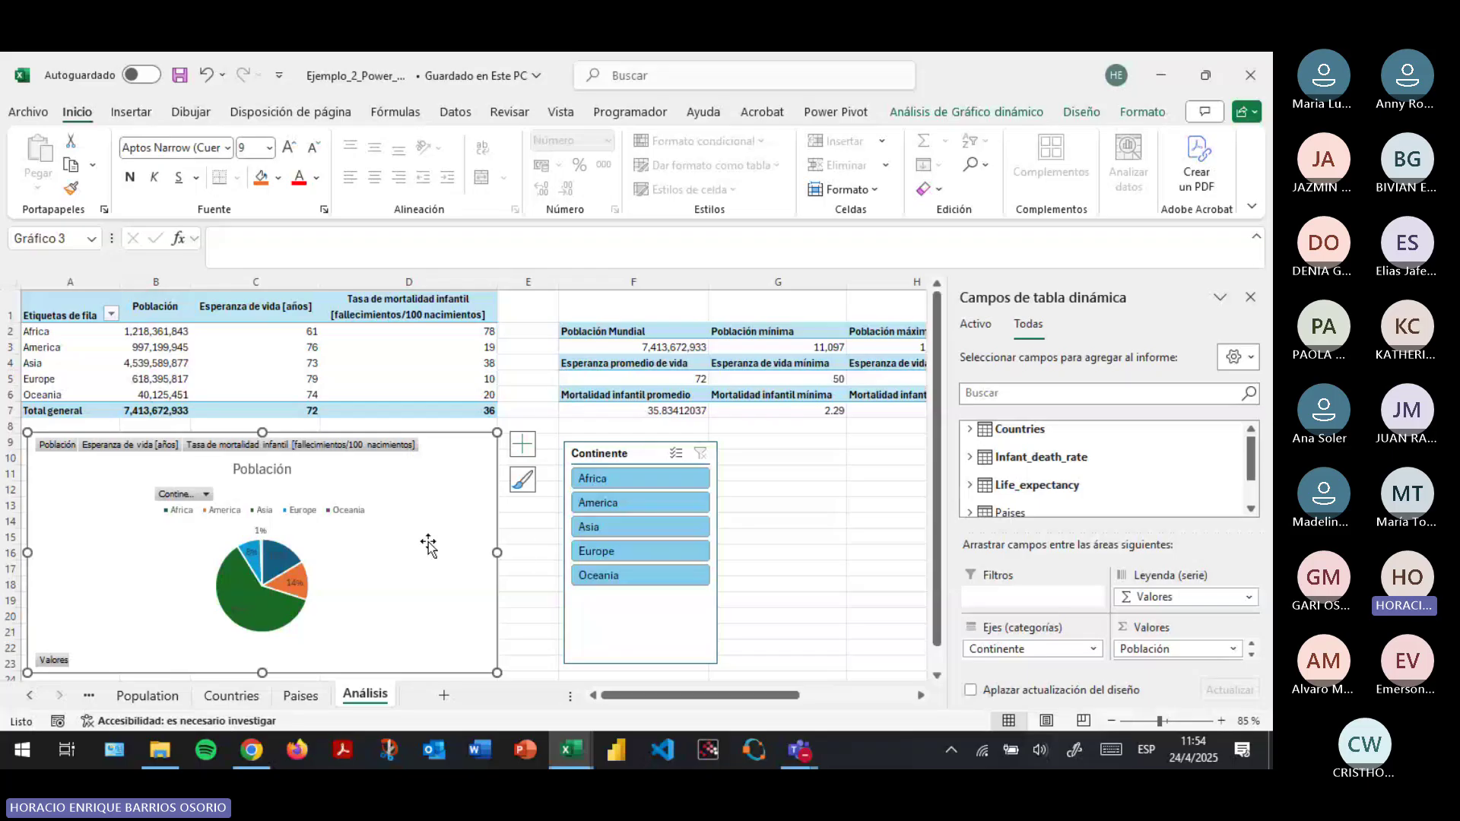
left_click(616, 667)
left_click(625, 632)
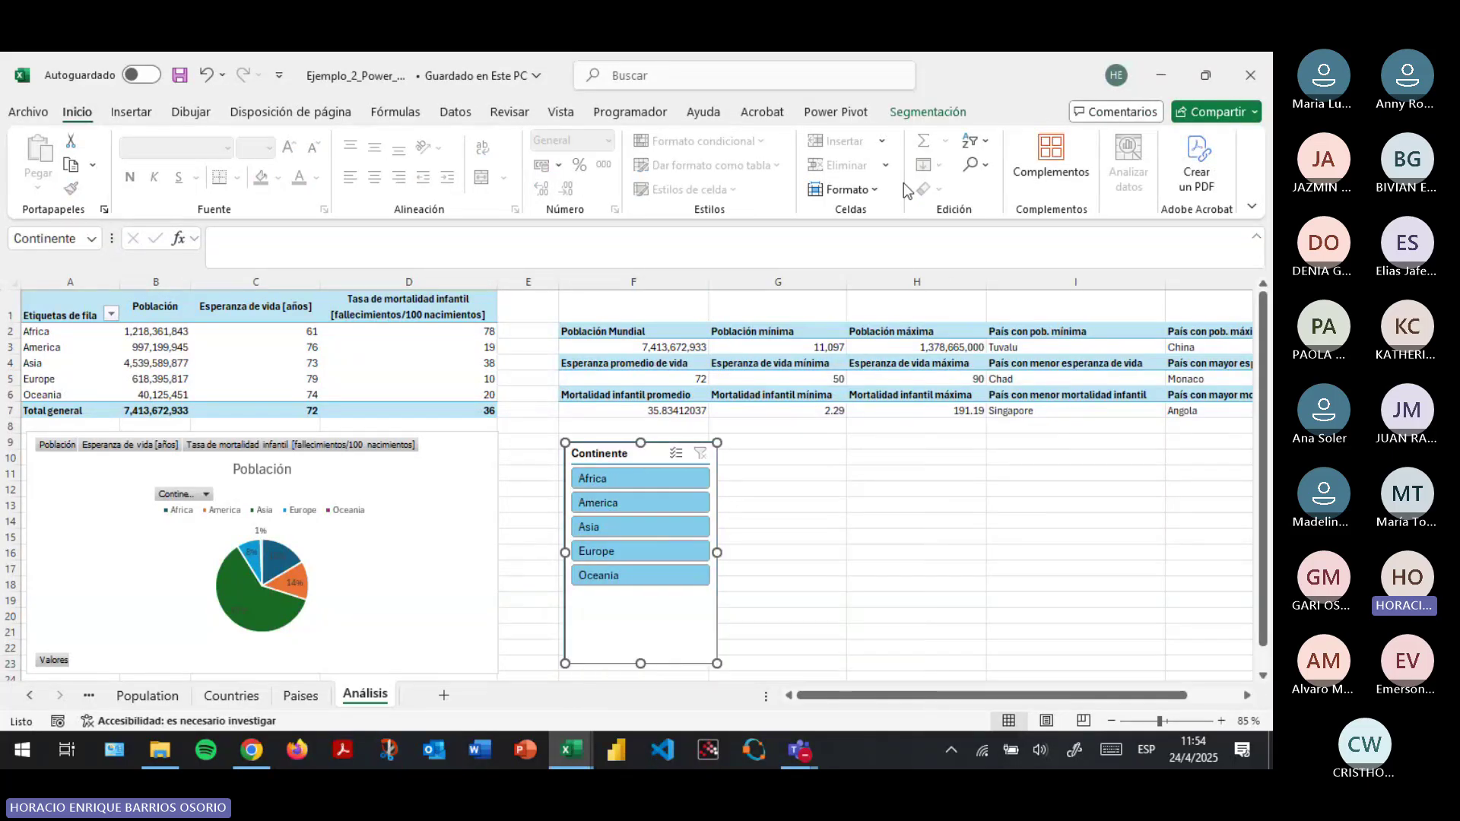
left_click(927, 112)
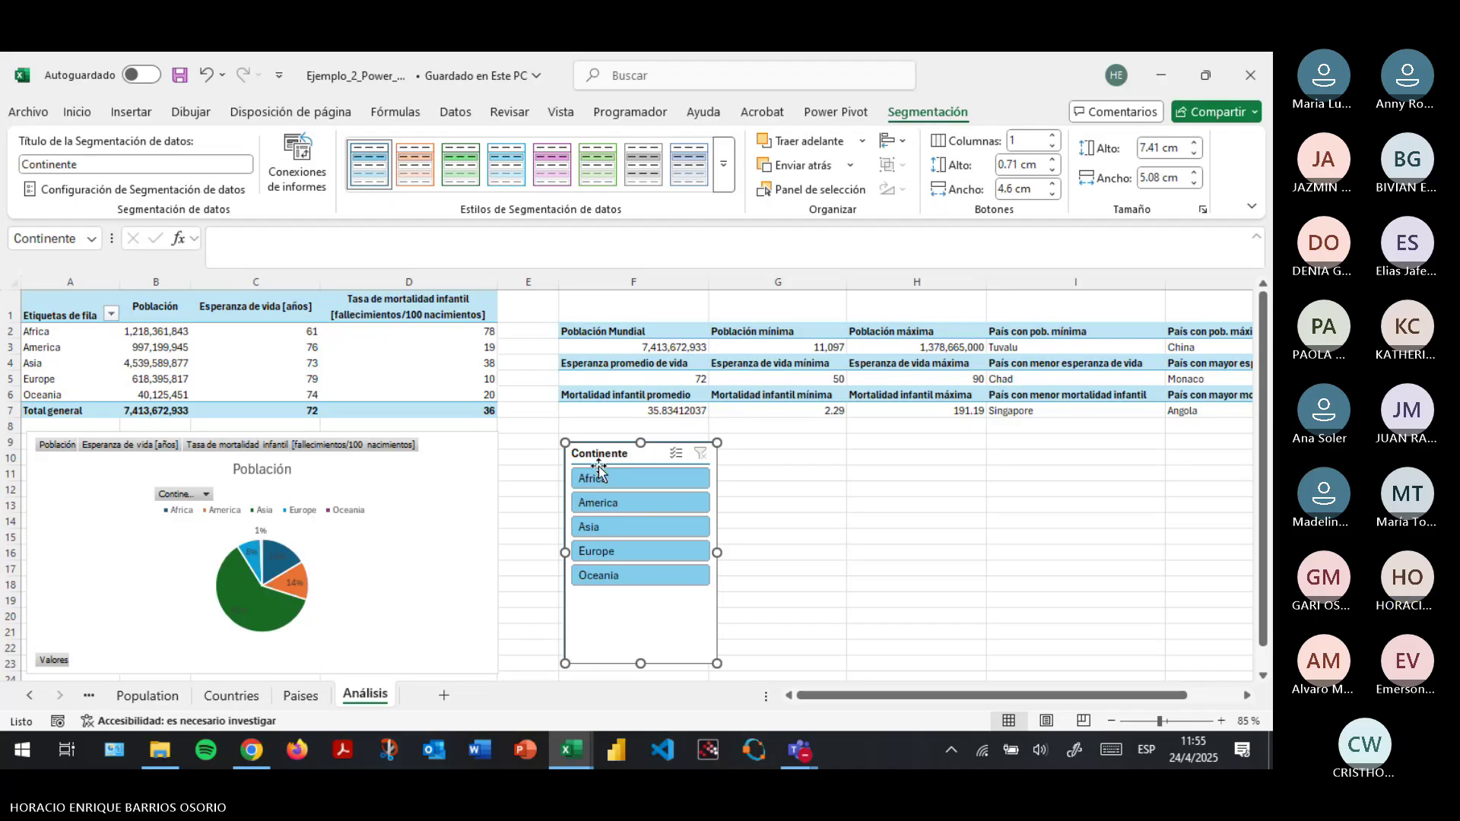
left_click(407, 559)
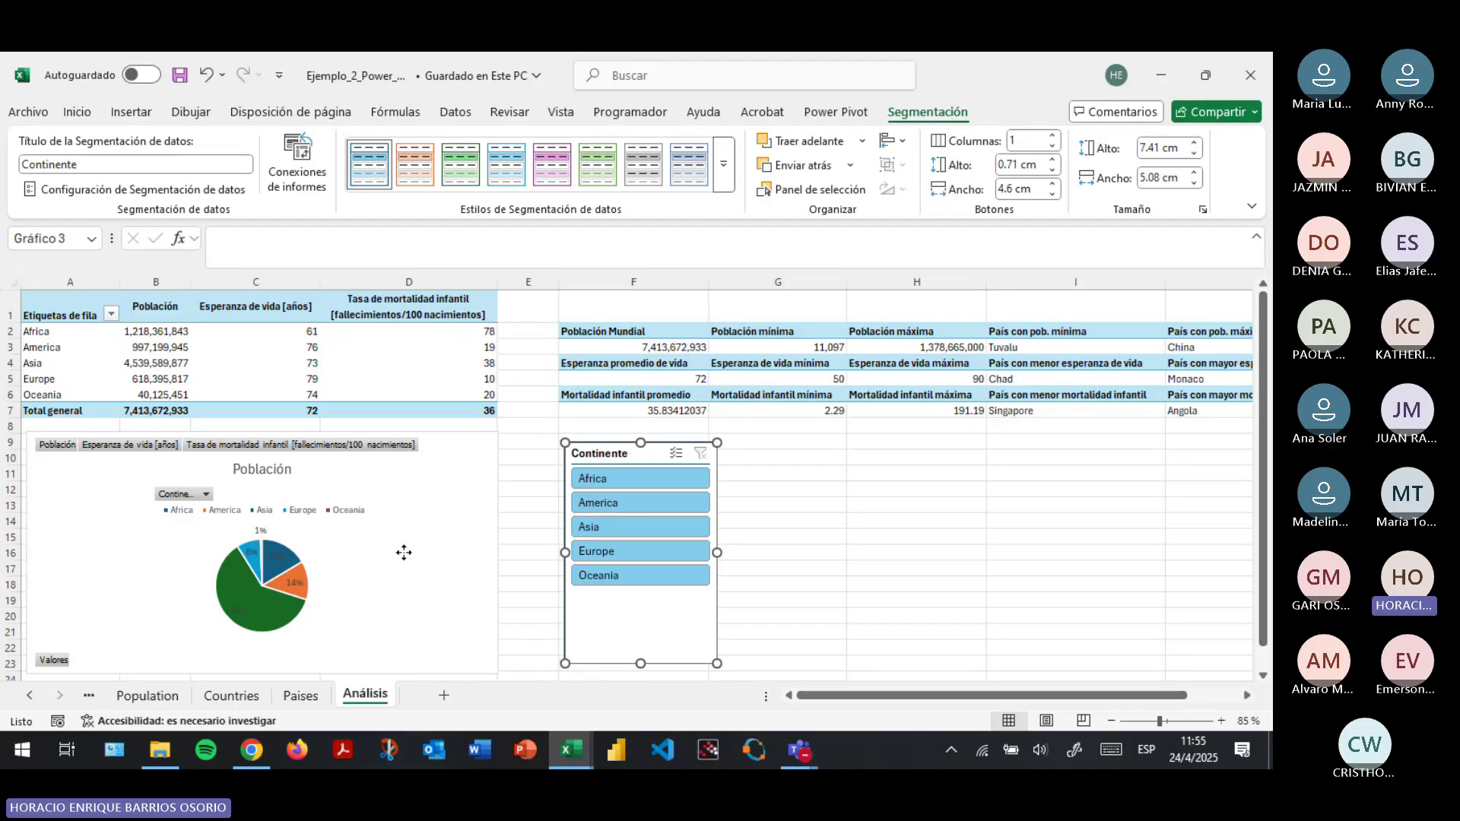
left_click(424, 372)
left_click(668, 349)
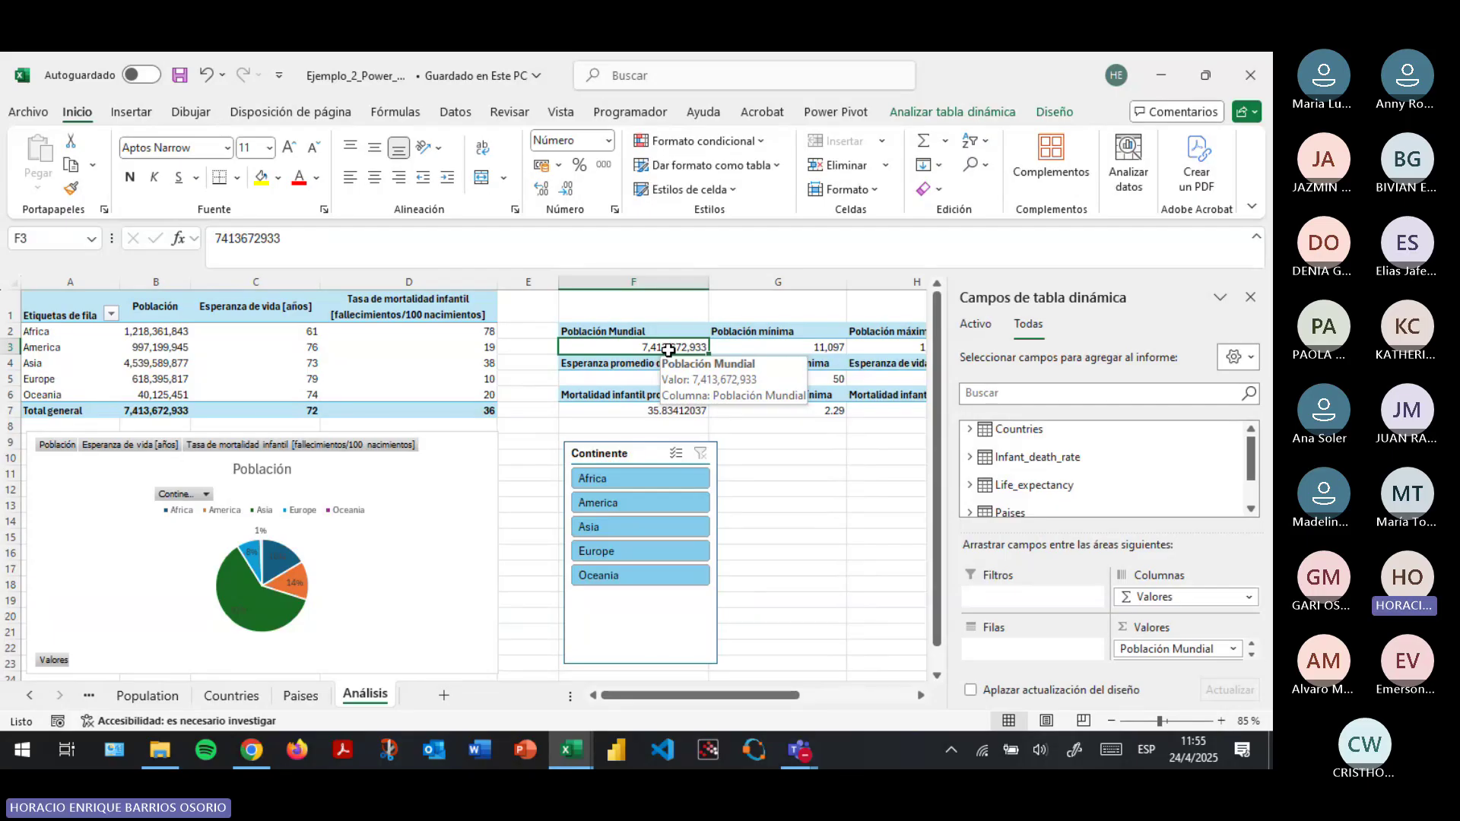
left_click(652, 617)
Save the finished workbook with the Análisis sheet.
left_click(179, 75)
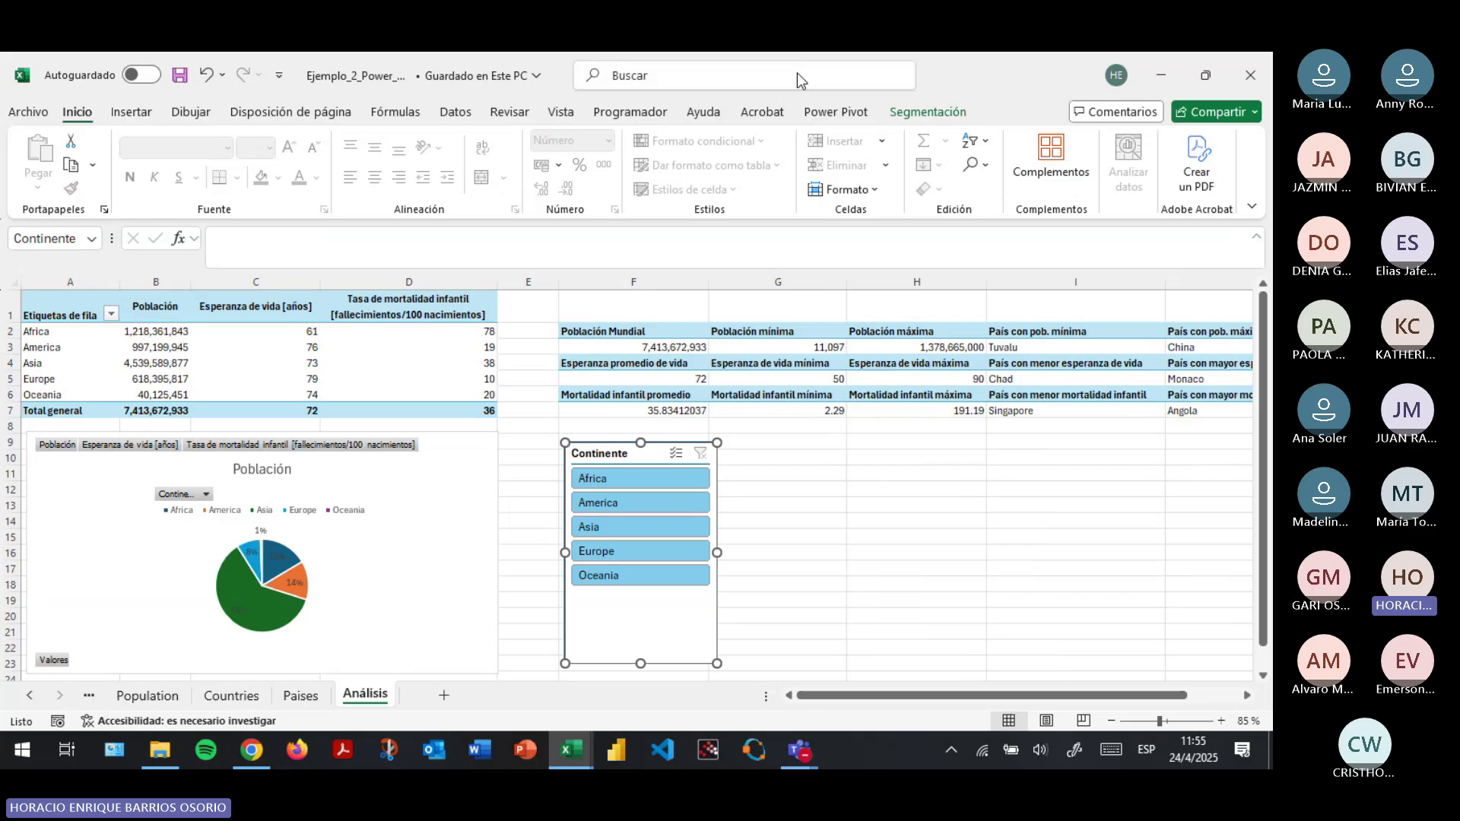
left_click(178, 69)
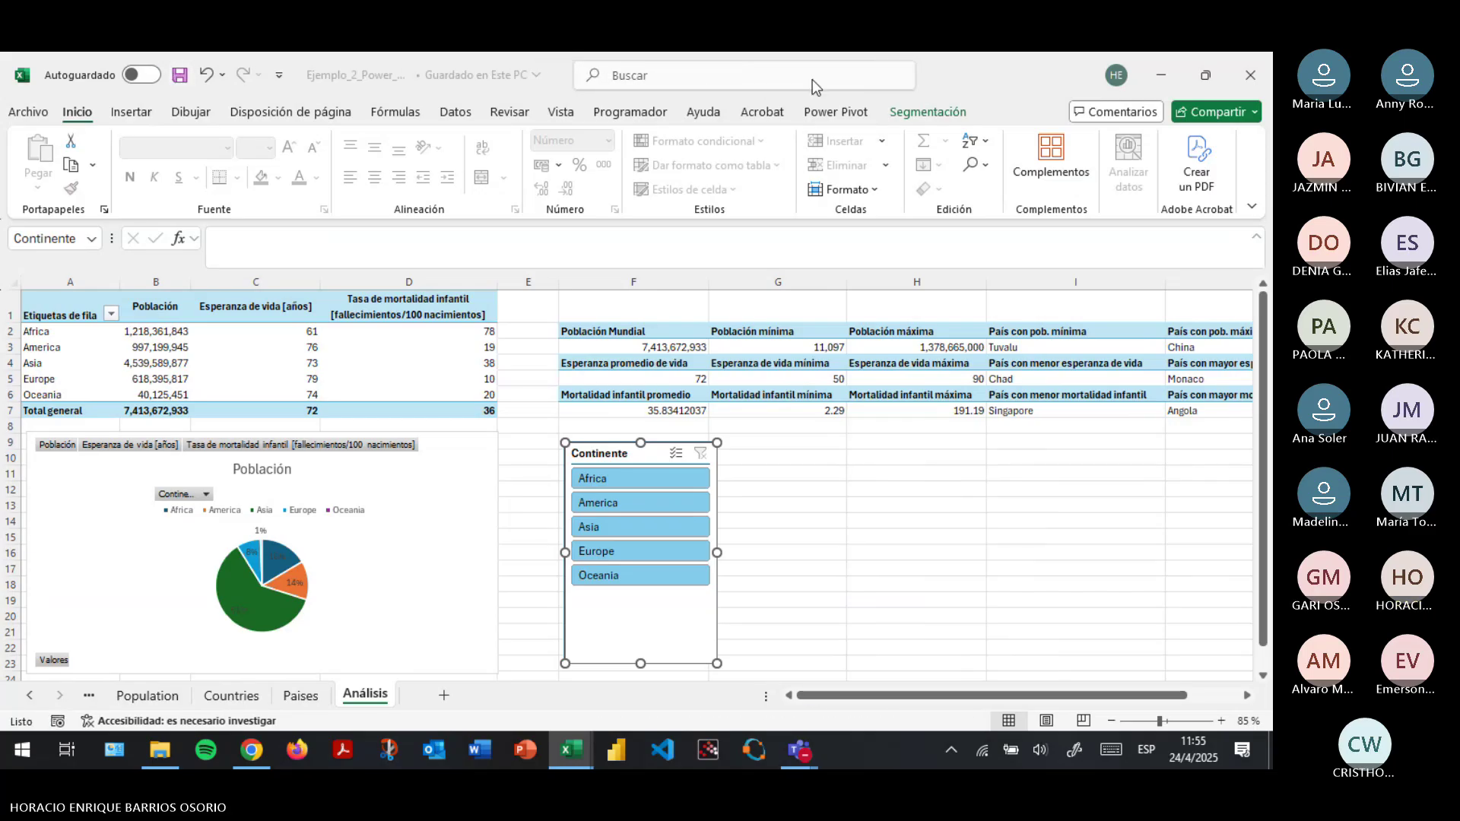
left_click(911, 98)
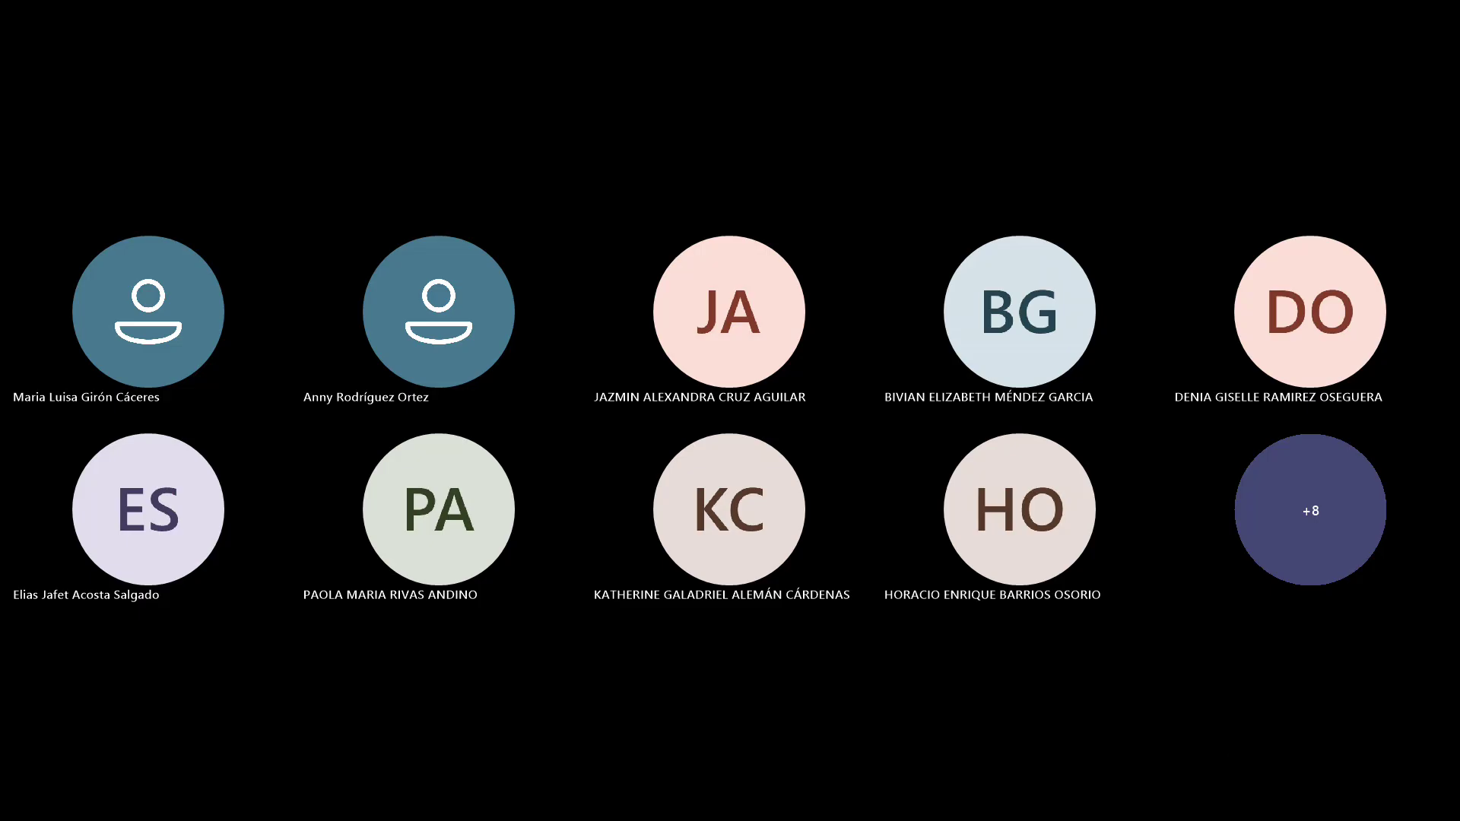